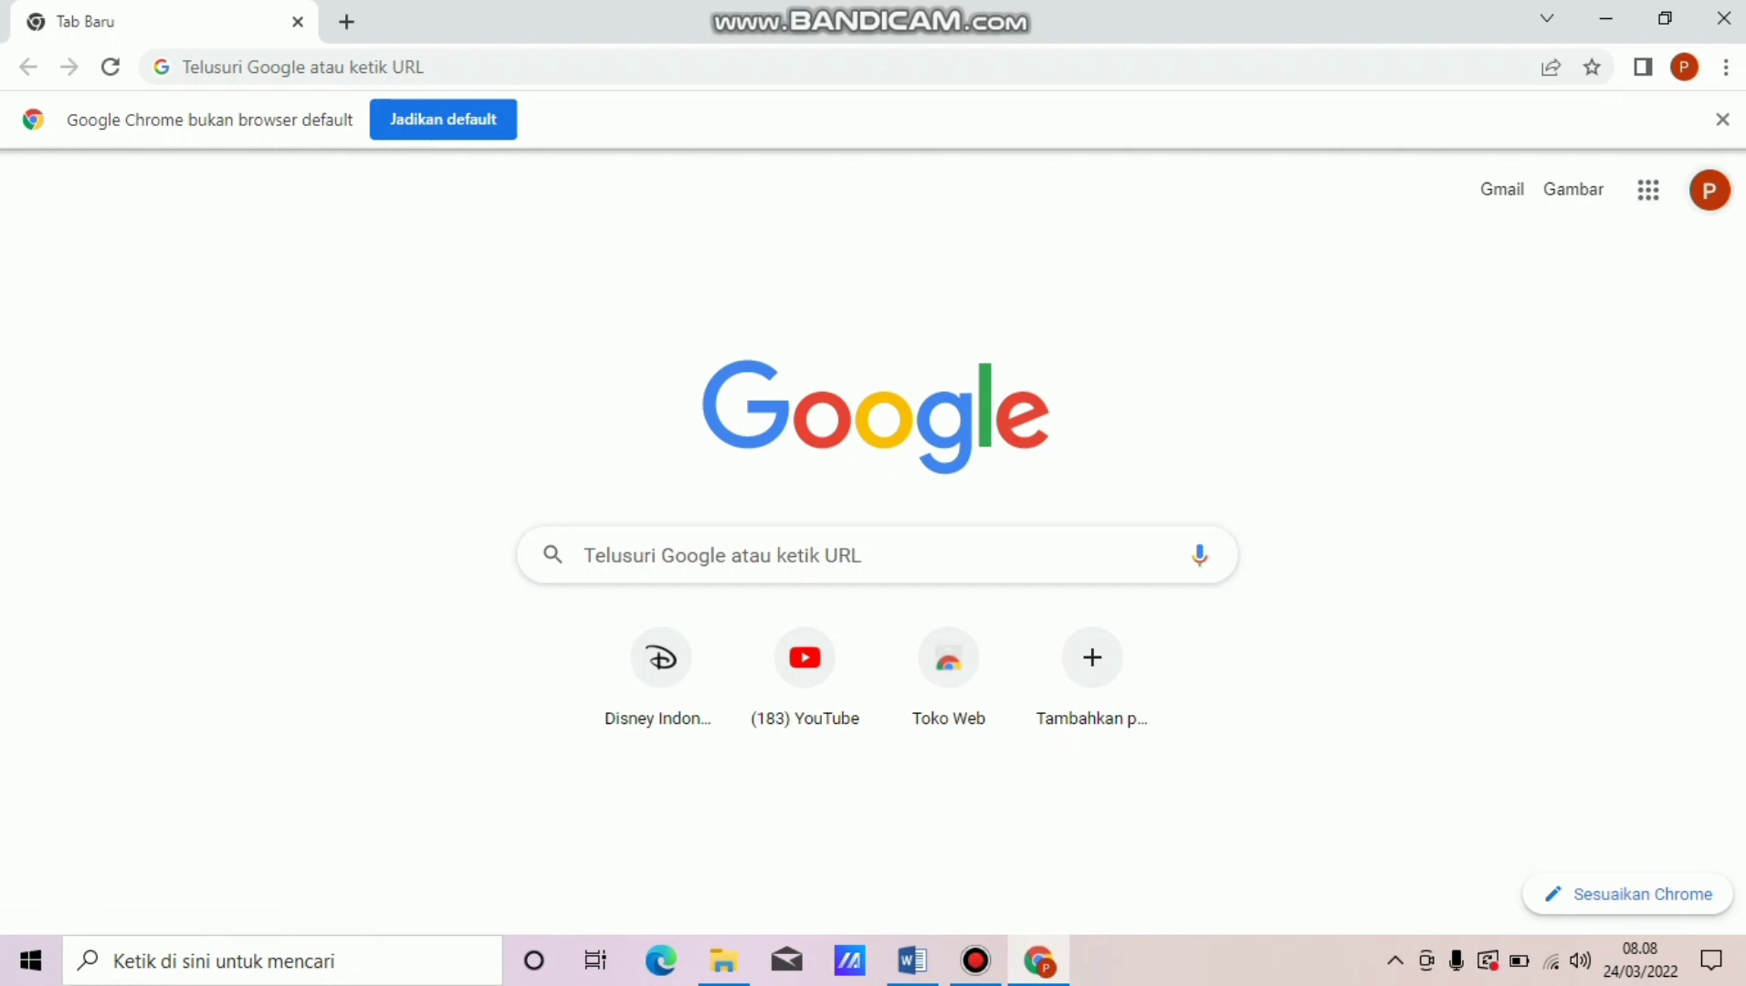
Open Google Drive and create a new blank Google Form in My Drive.
{"action": "left_click", "coordinate": [1649, 190]}
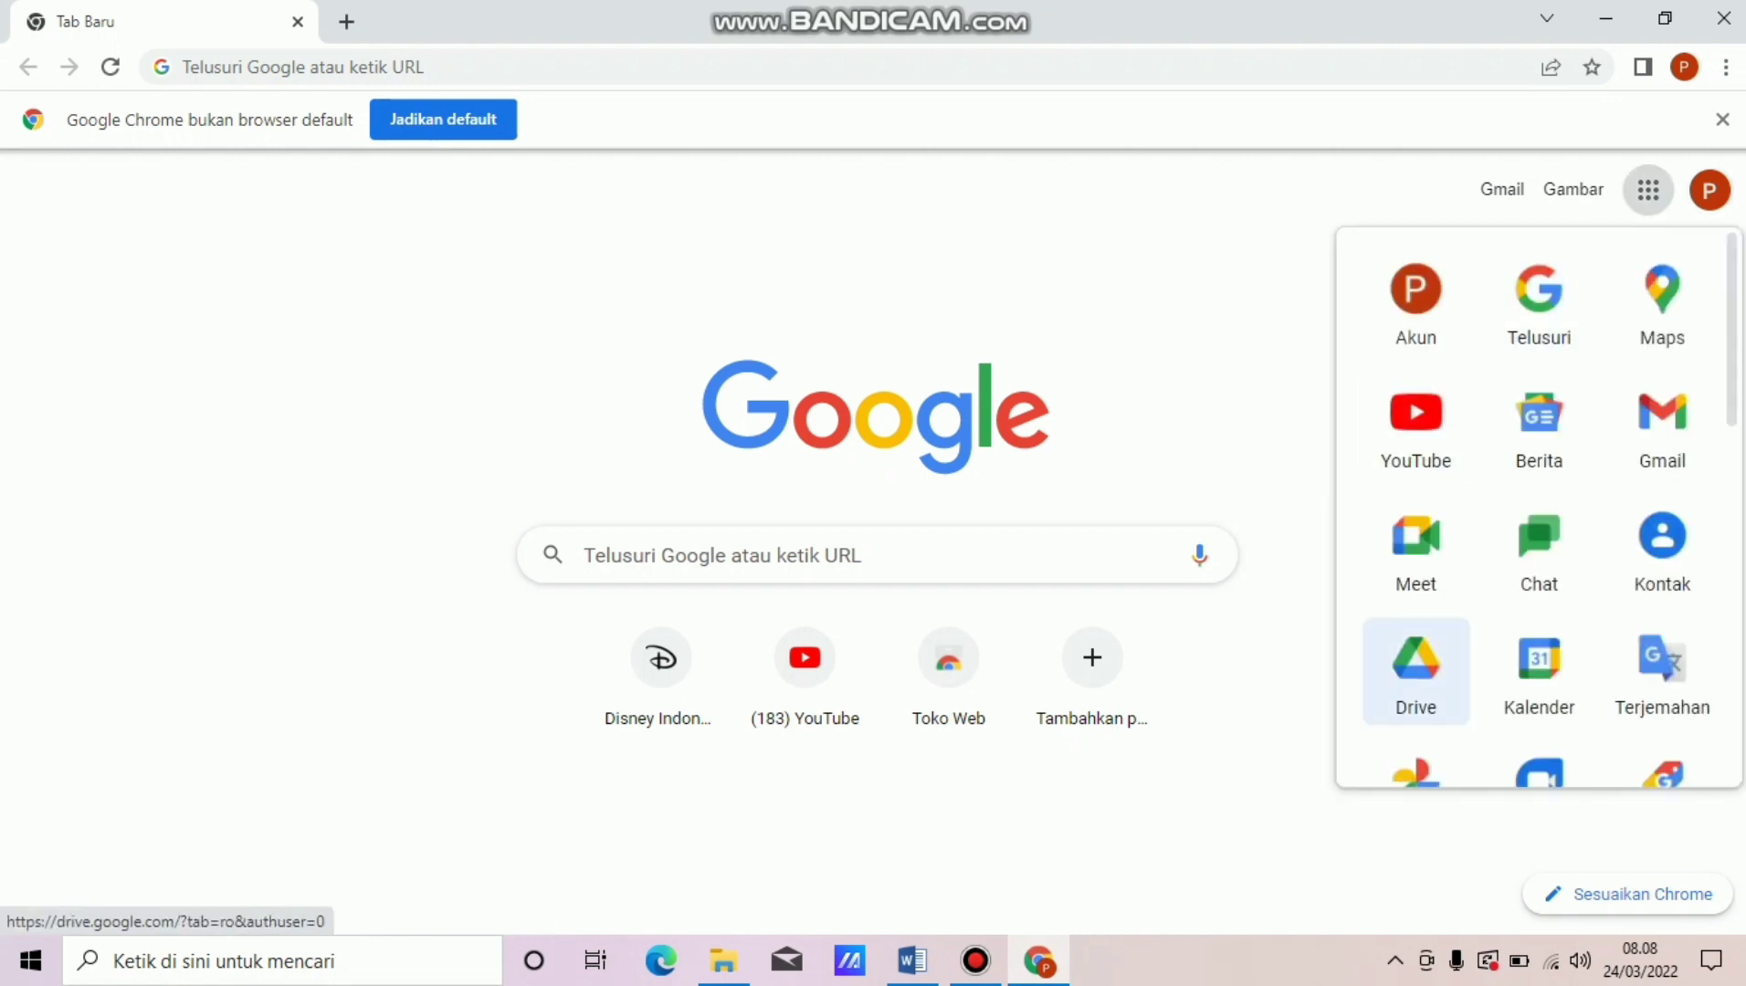
{"action": "left_click", "coordinate": [1416, 672]}
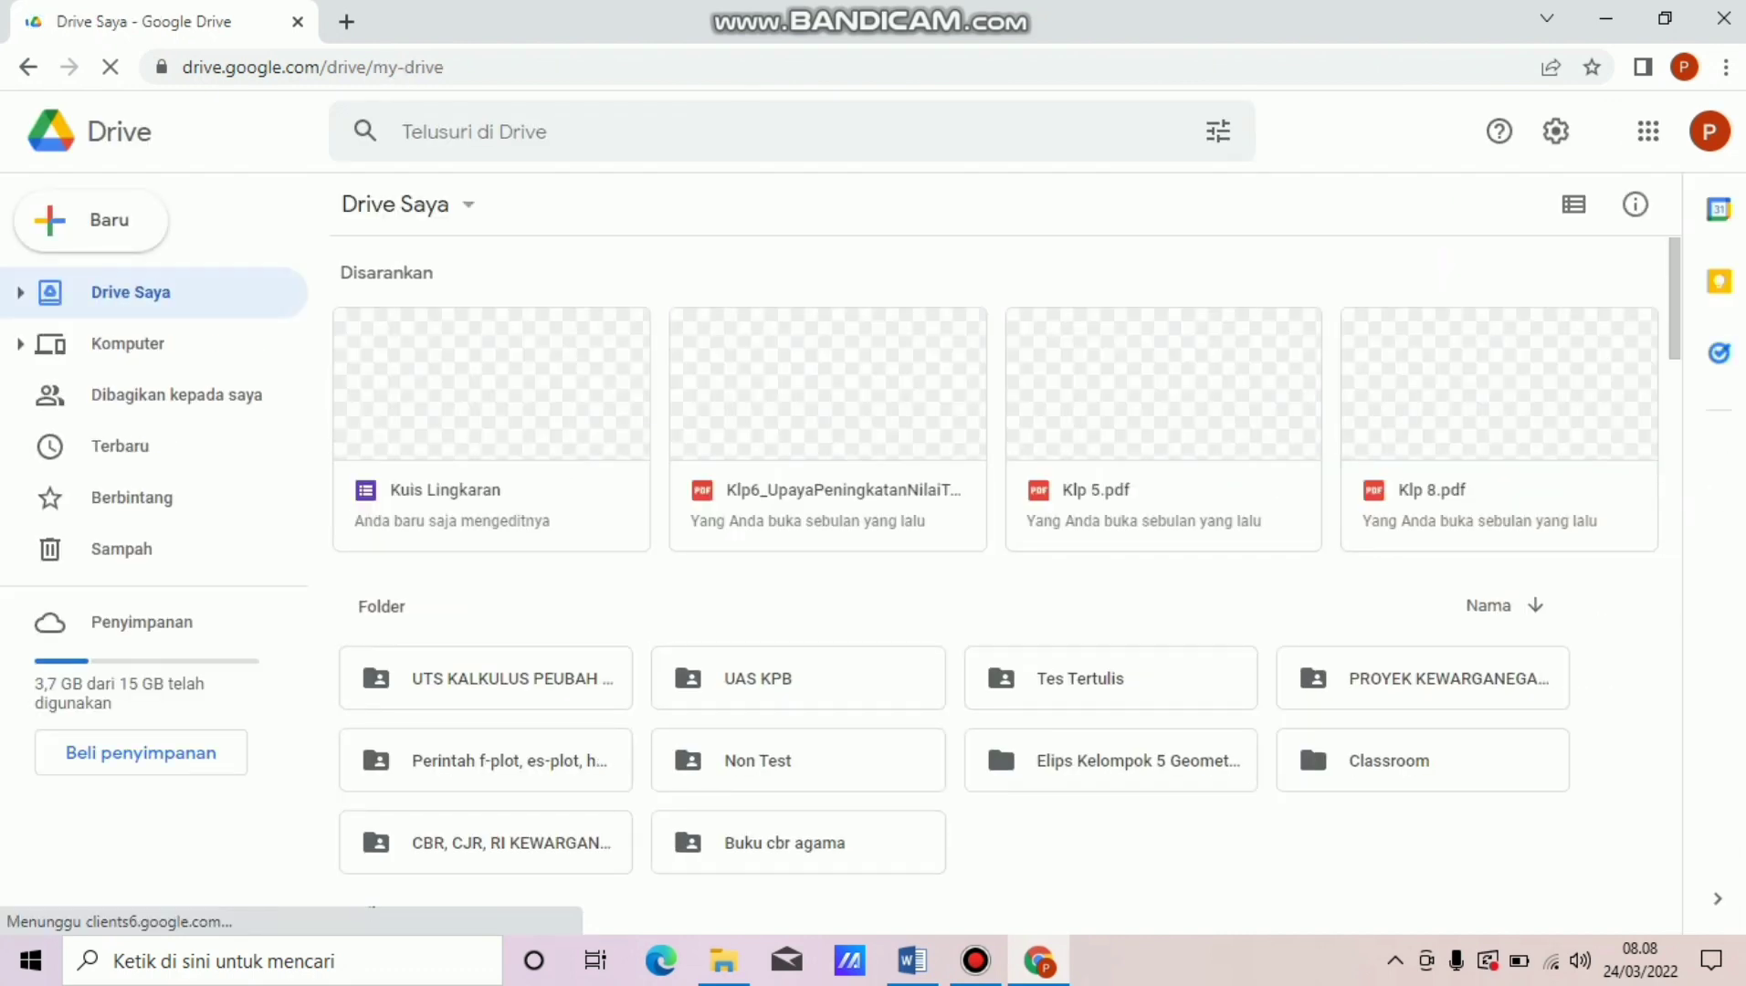
{"action": "left_click", "coordinate": [401, 203]}
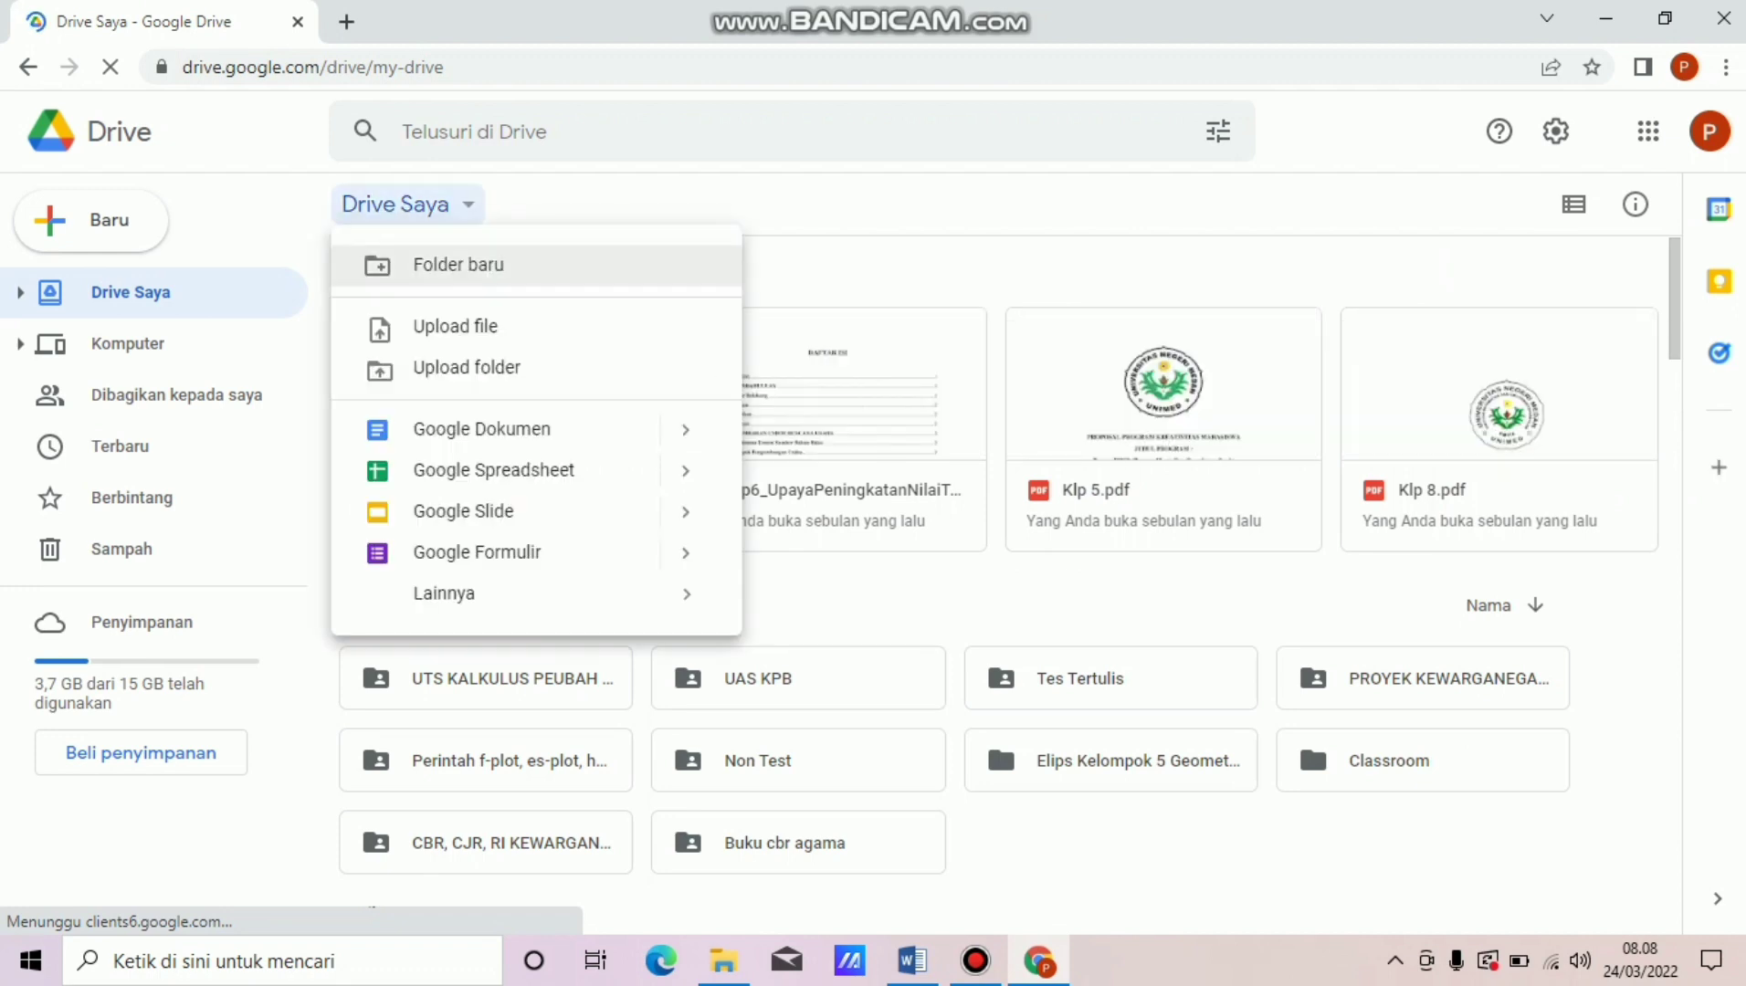
{"action": "left_click", "coordinate": [475, 552]}
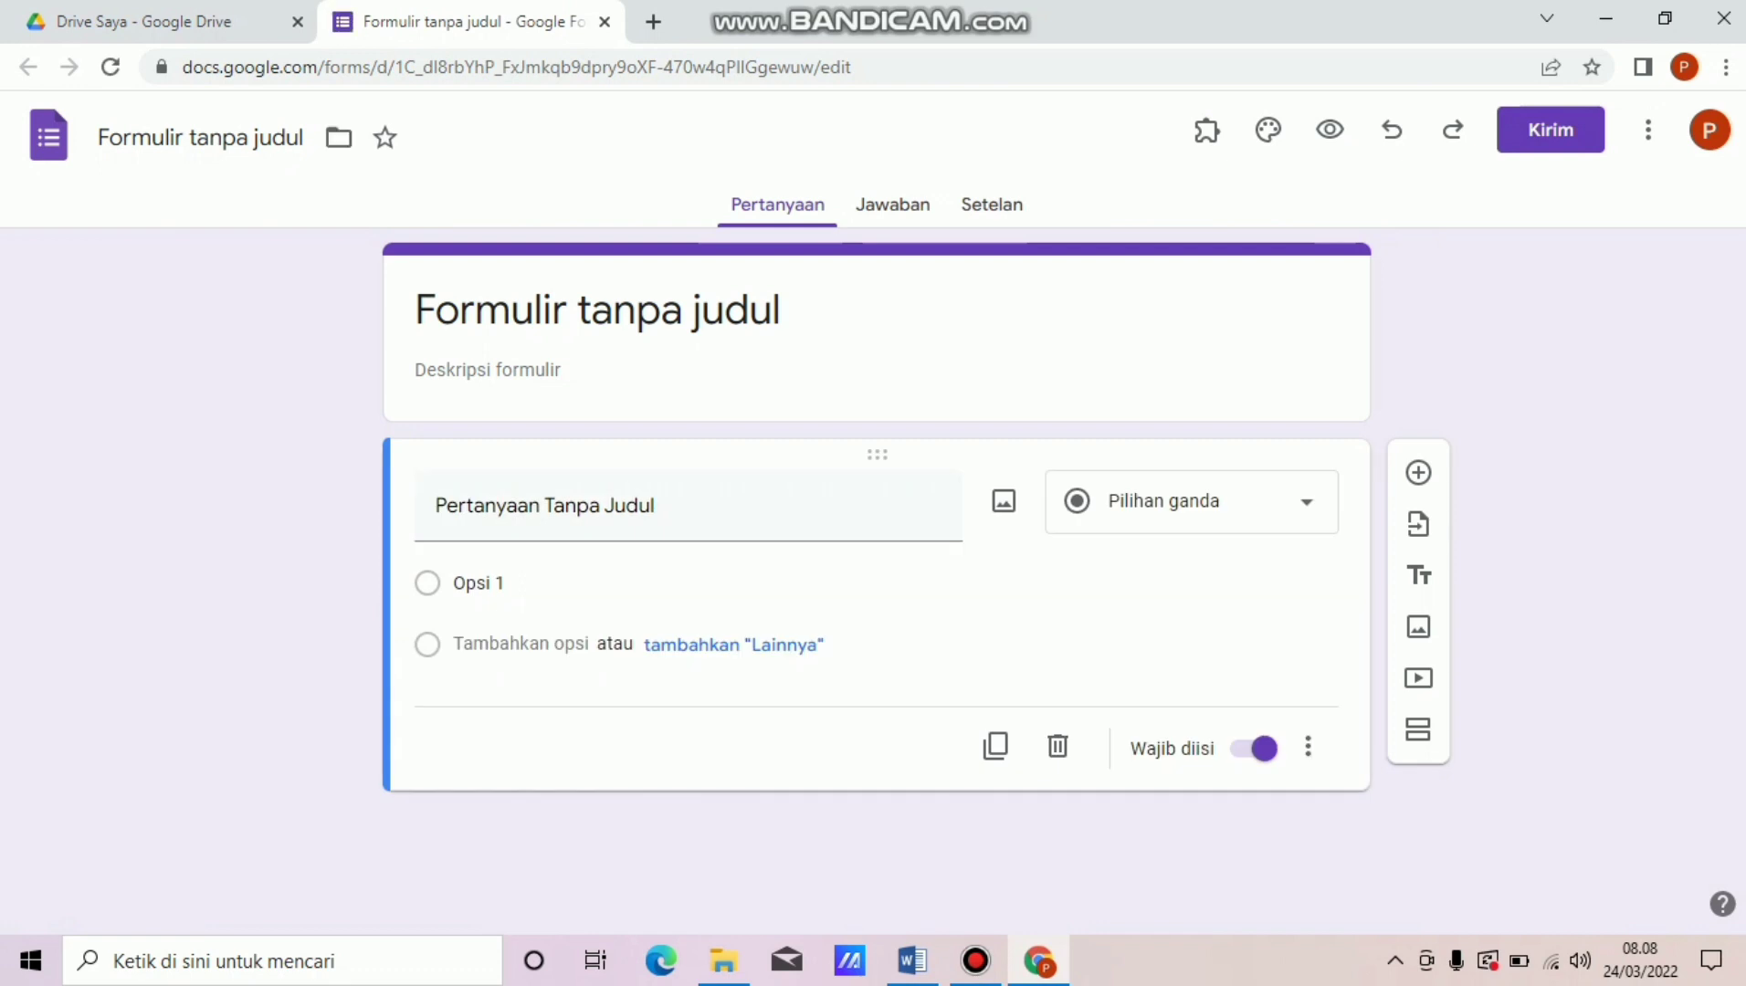
Name the untitled form "Kuis Lingkaran".
{"action": "left_click", "coordinate": [206, 138]}
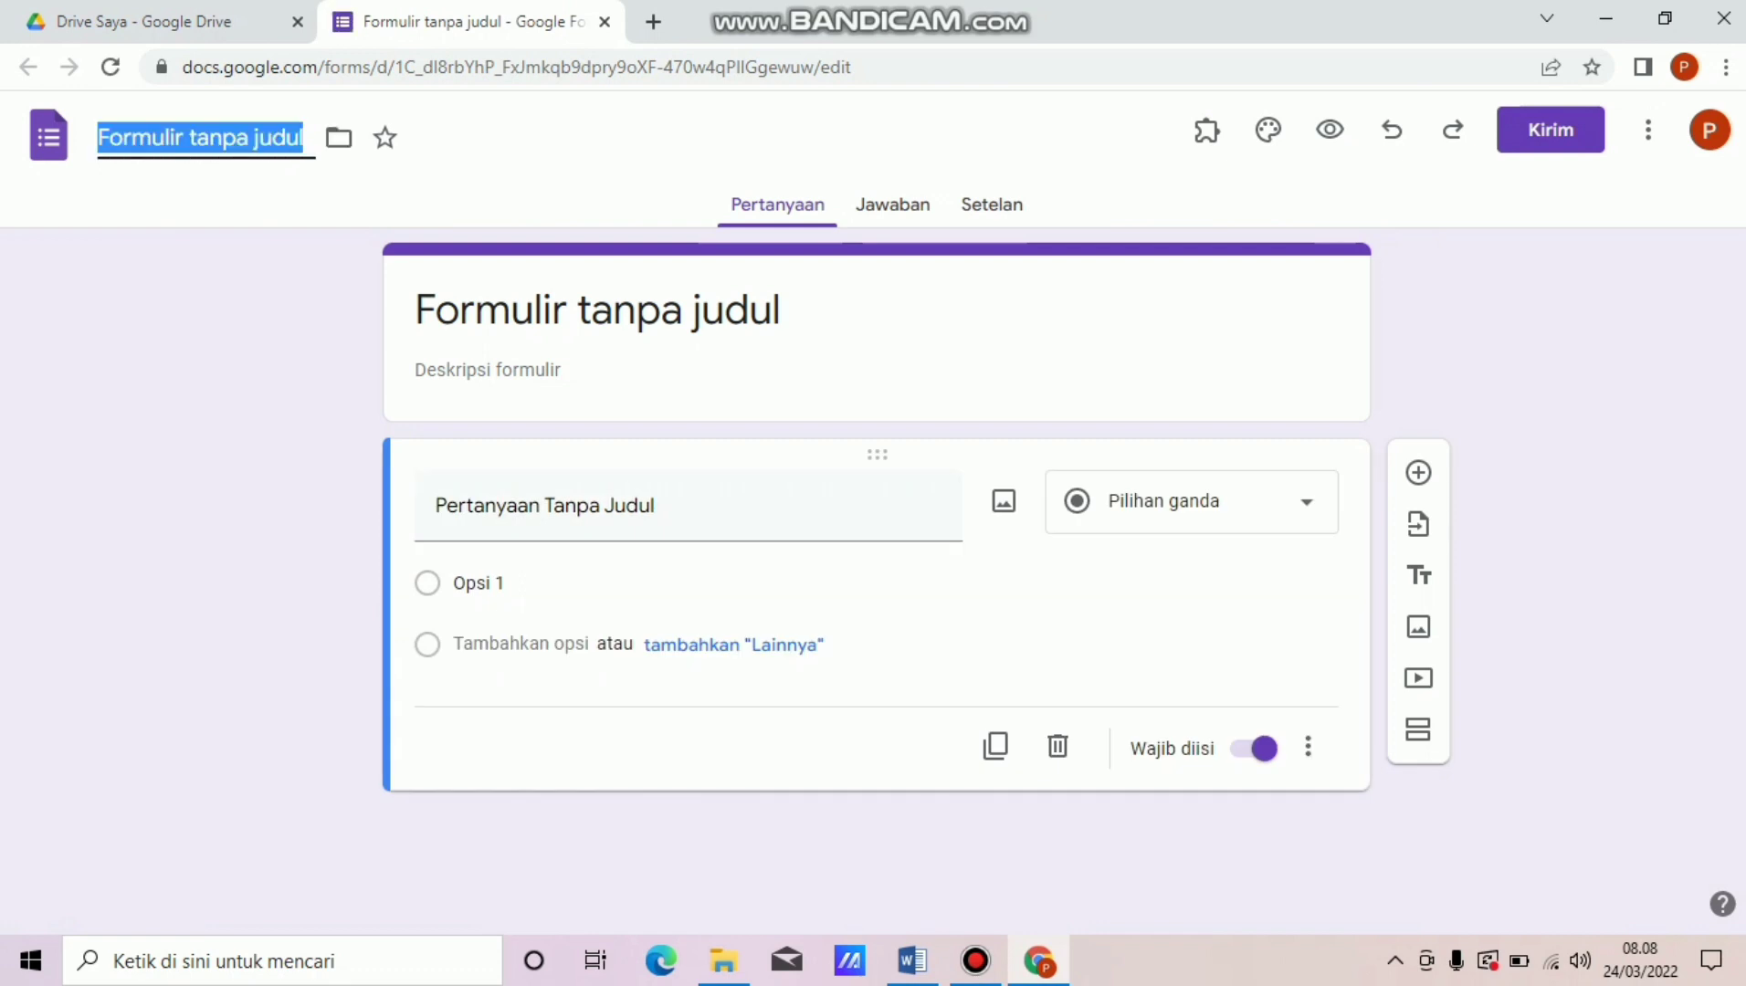
{"action": "type", "text": "Kuis"}
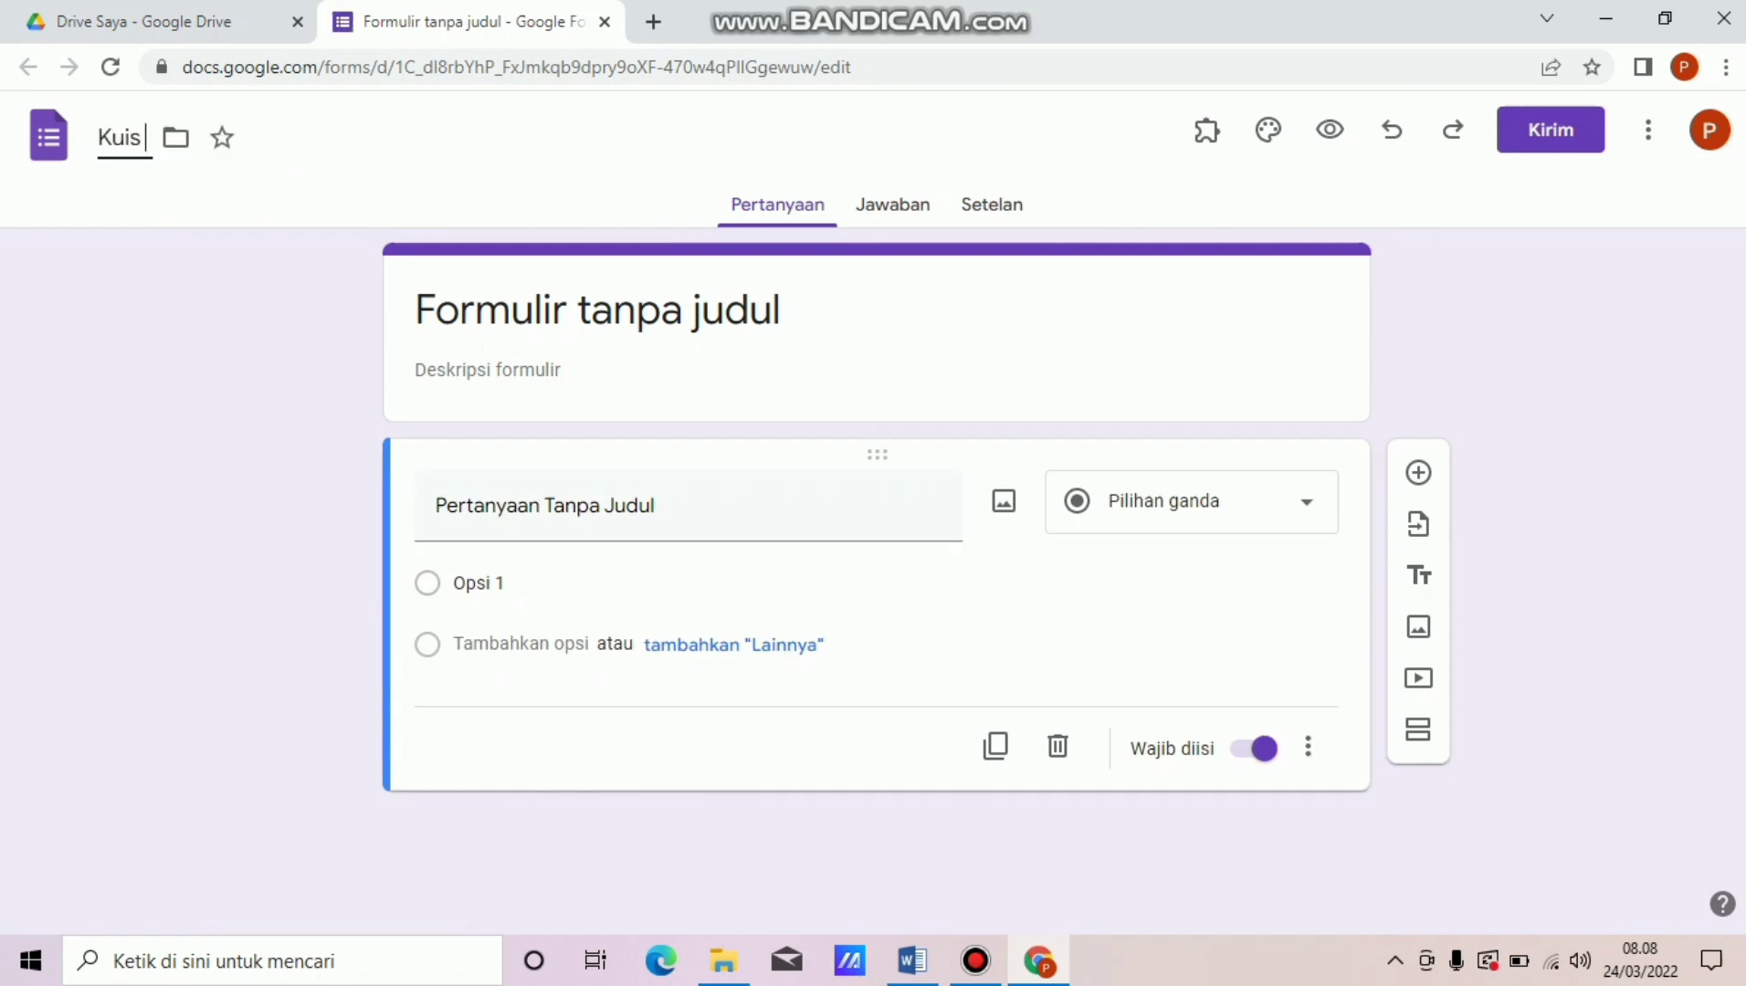
{"action": "type", "text": " Lingkaran"}
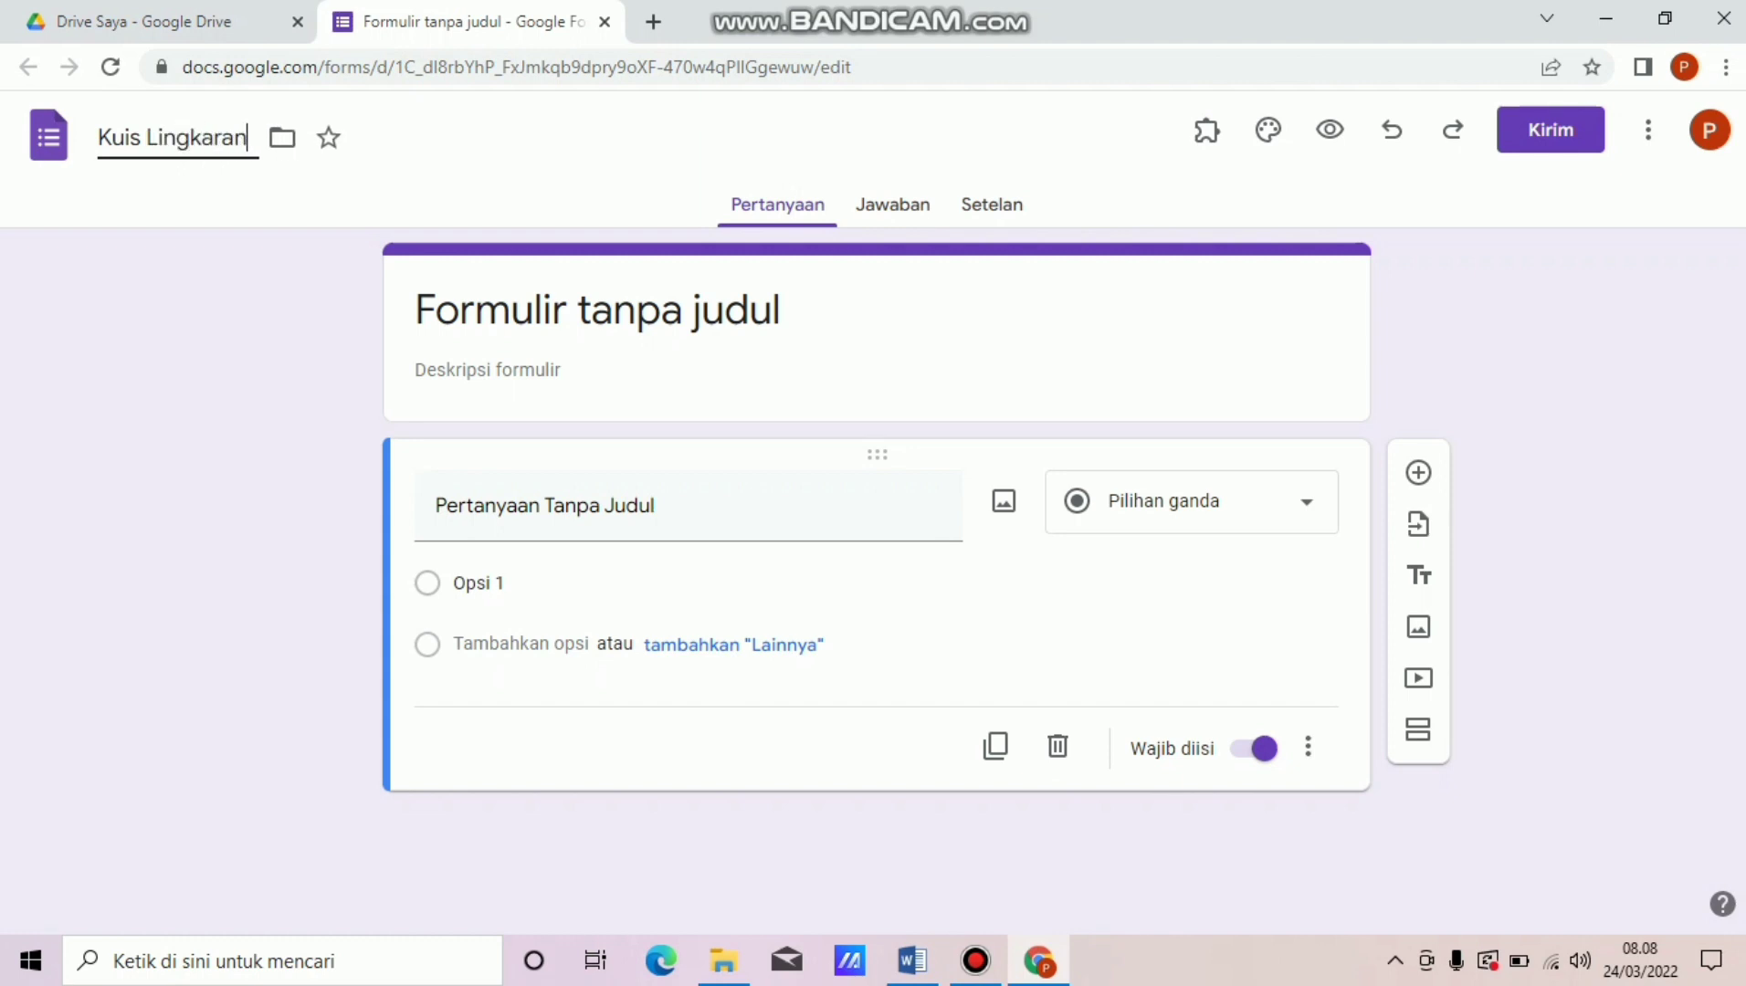
{"action": "key", "text": "Return"}
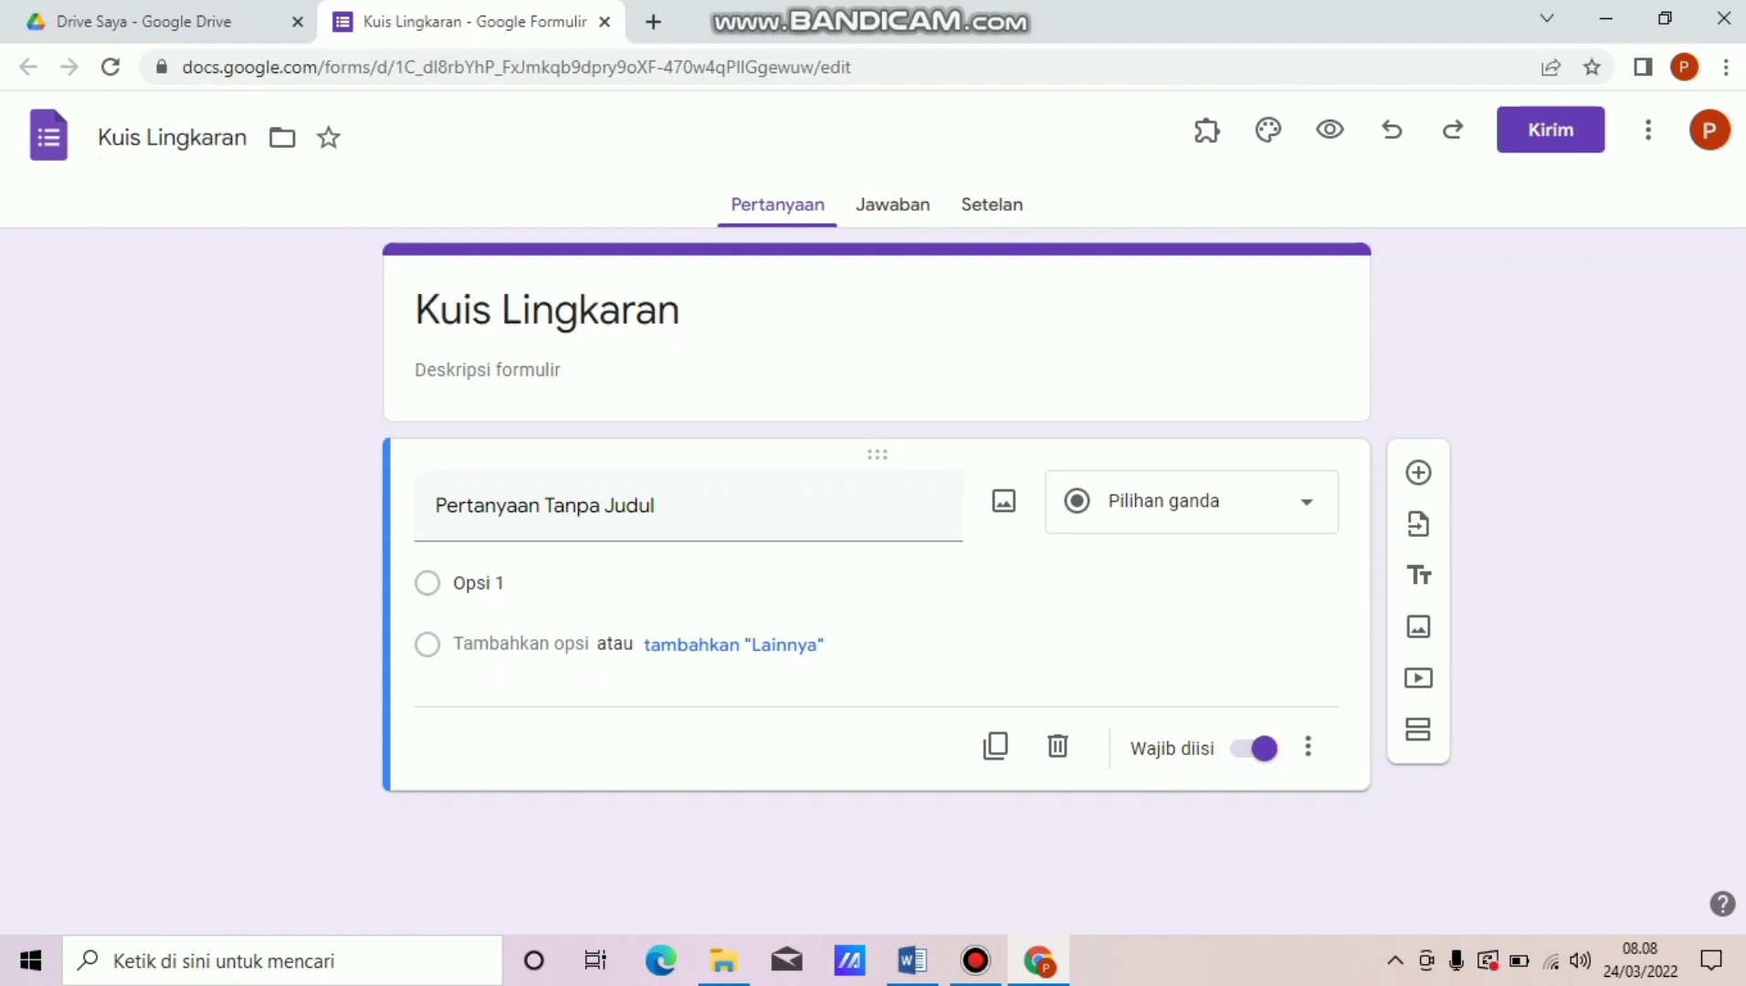
Copy the paragraph defining "Lingkaran" from the Word document and paste it into the form description.
{"action": "left_click", "coordinate": [488, 370]}
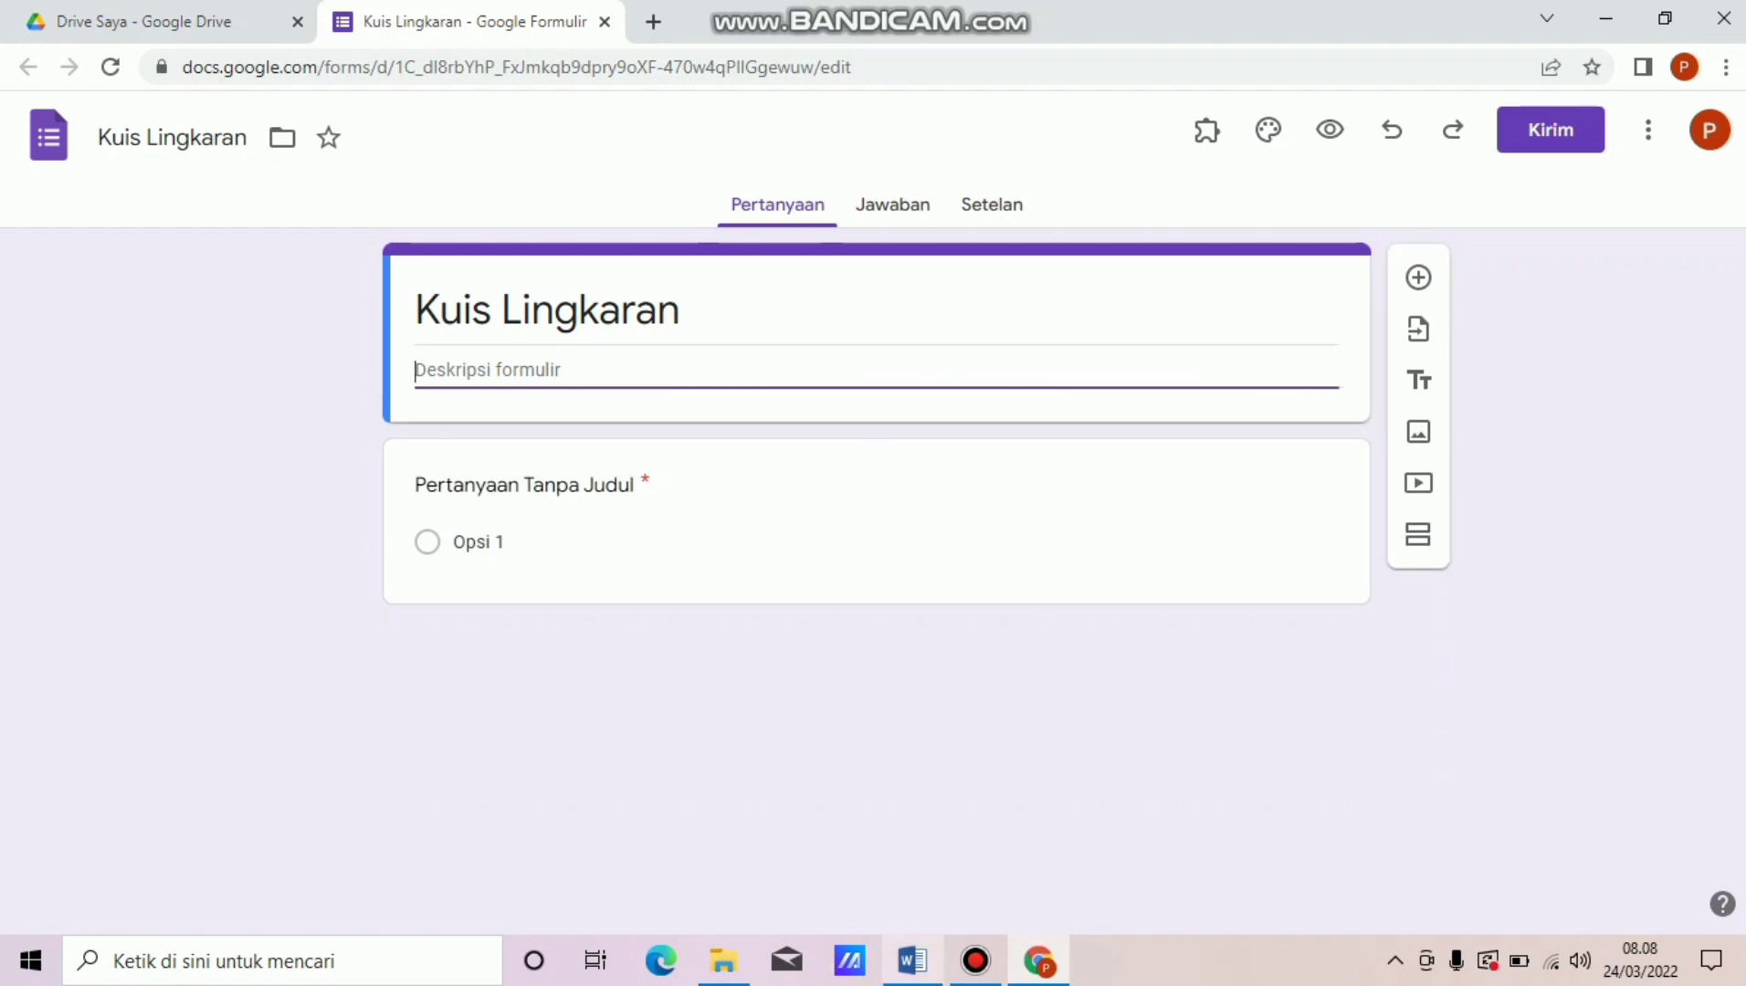
{"action": "left_click", "coordinate": [913, 961]}
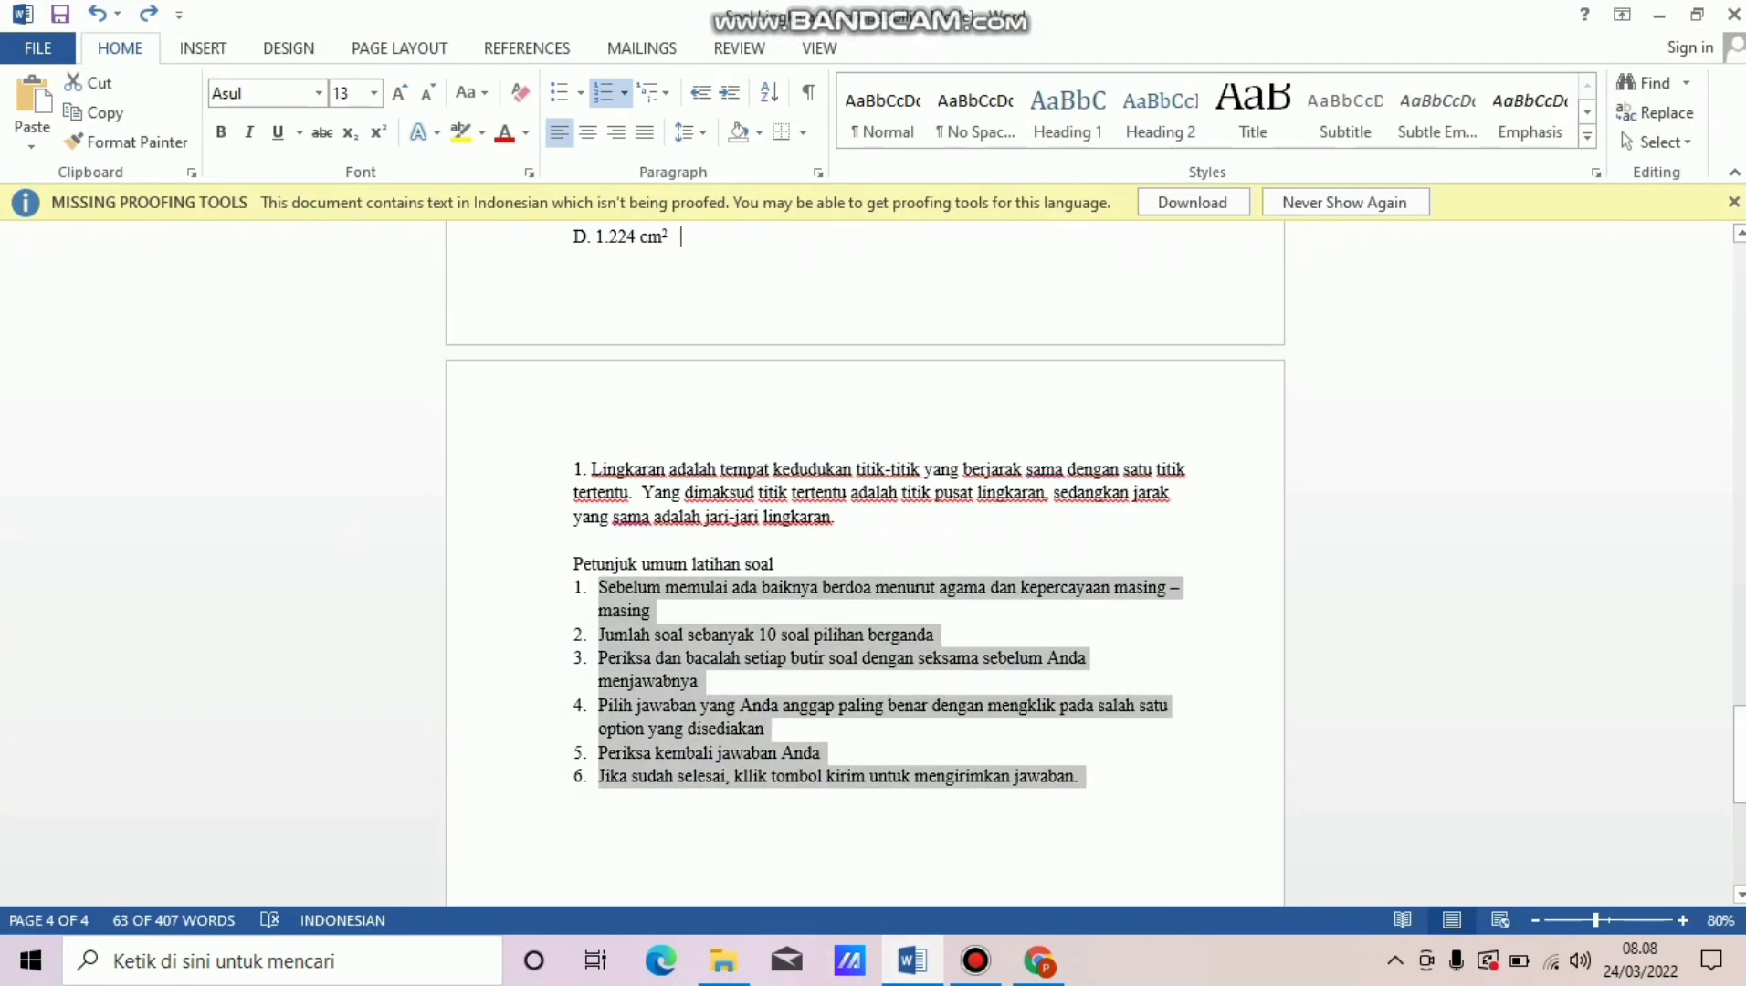
{"action": "left_click", "coordinate": [835, 518]}
{"action": "left_click_drag", "start_coordinate": [835, 518], "coordinate": [593, 470]}
{"action": "key", "text": "ctrl+c"}
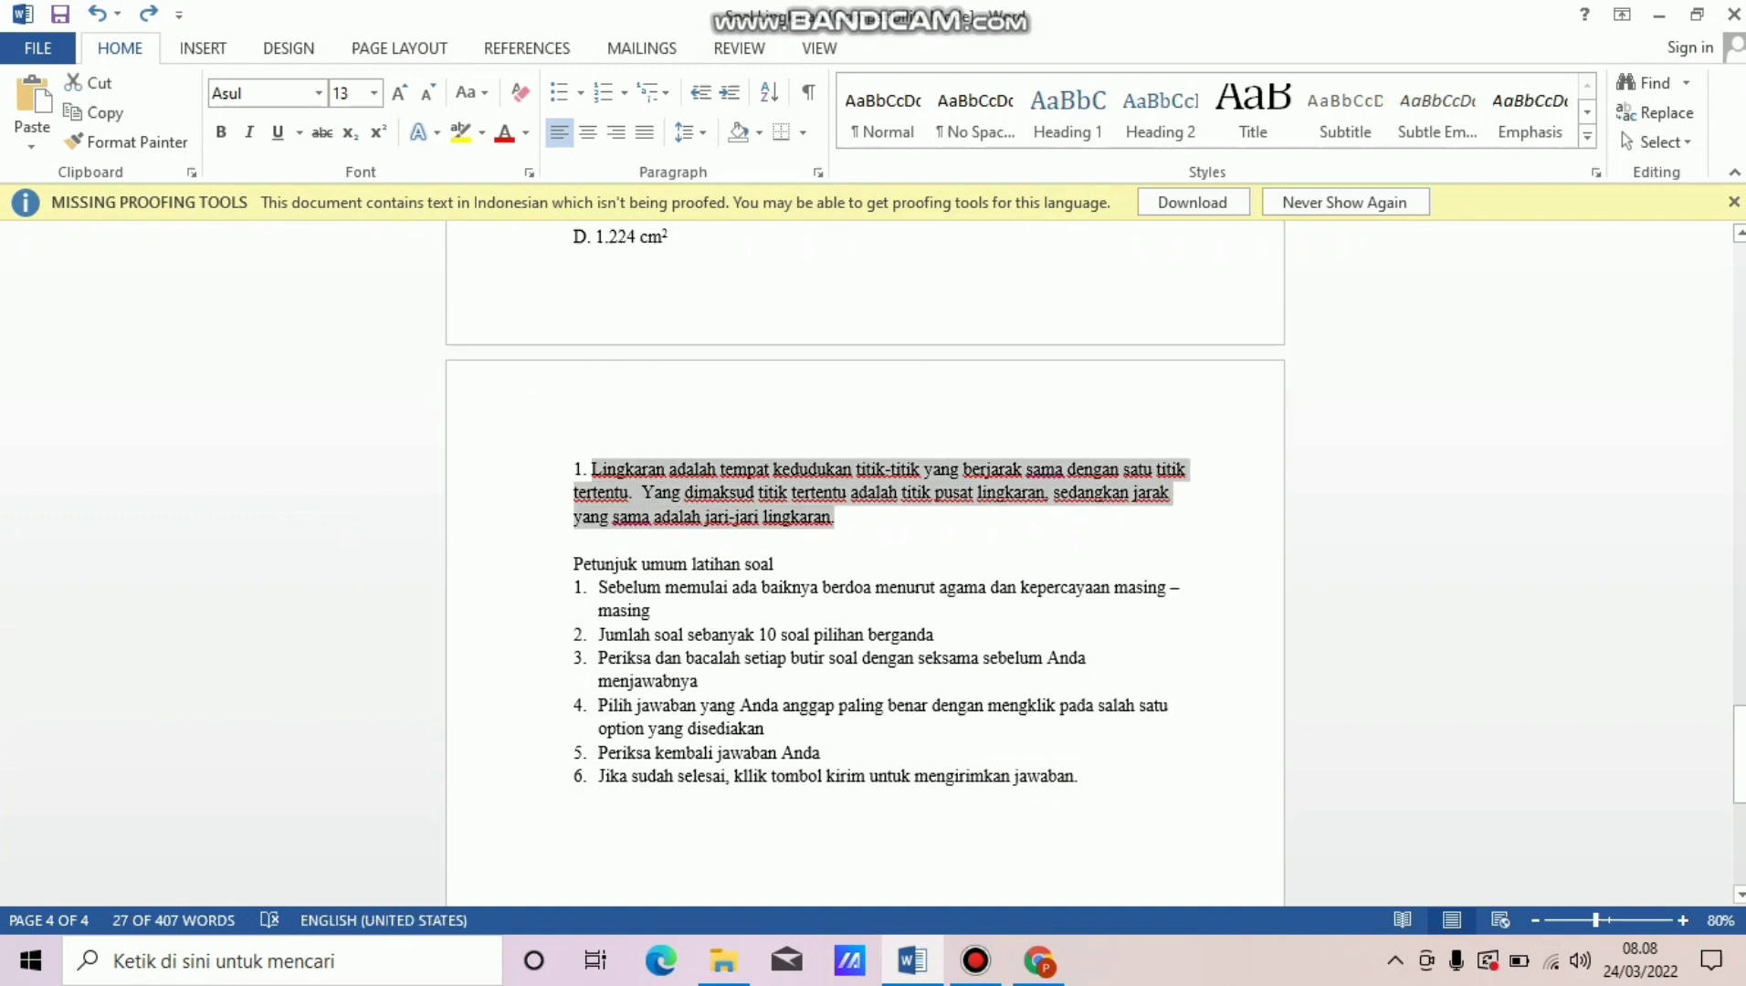
{"action": "mouse_move", "coordinate": [1040, 961]}
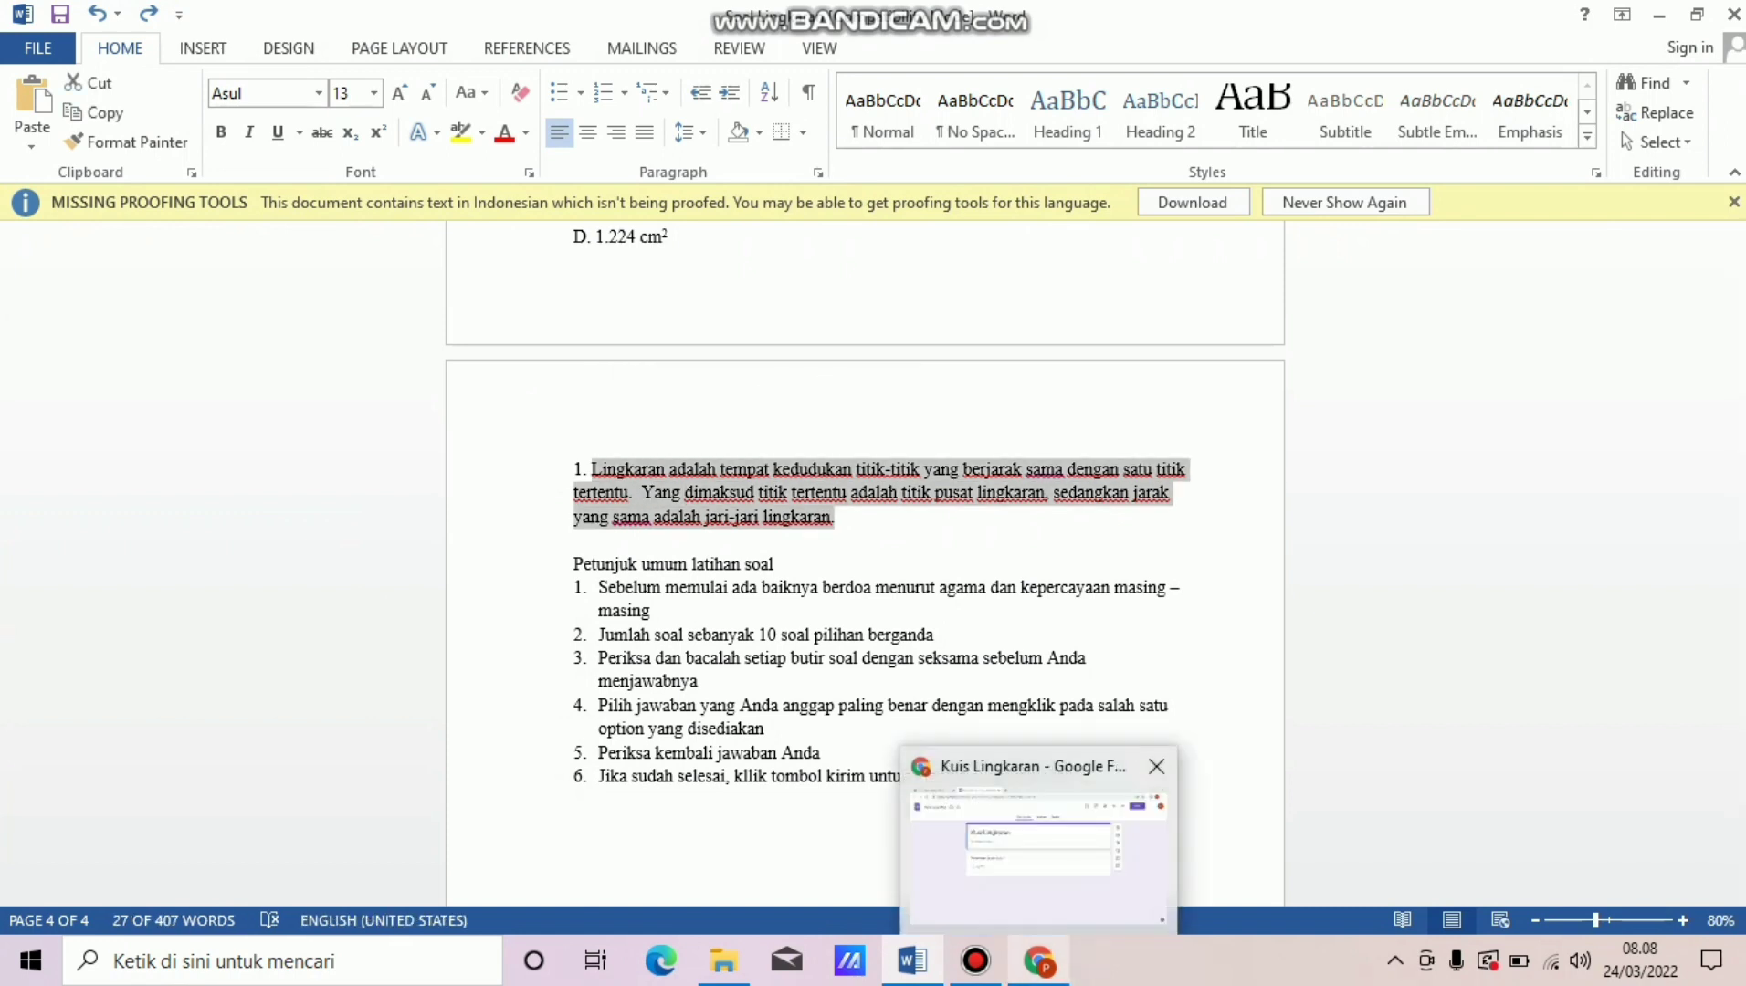
{"action": "left_click", "coordinate": [1039, 850]}
{"action": "left_click", "coordinate": [475, 367]}
{"action": "key", "text": "ctrl+v"}
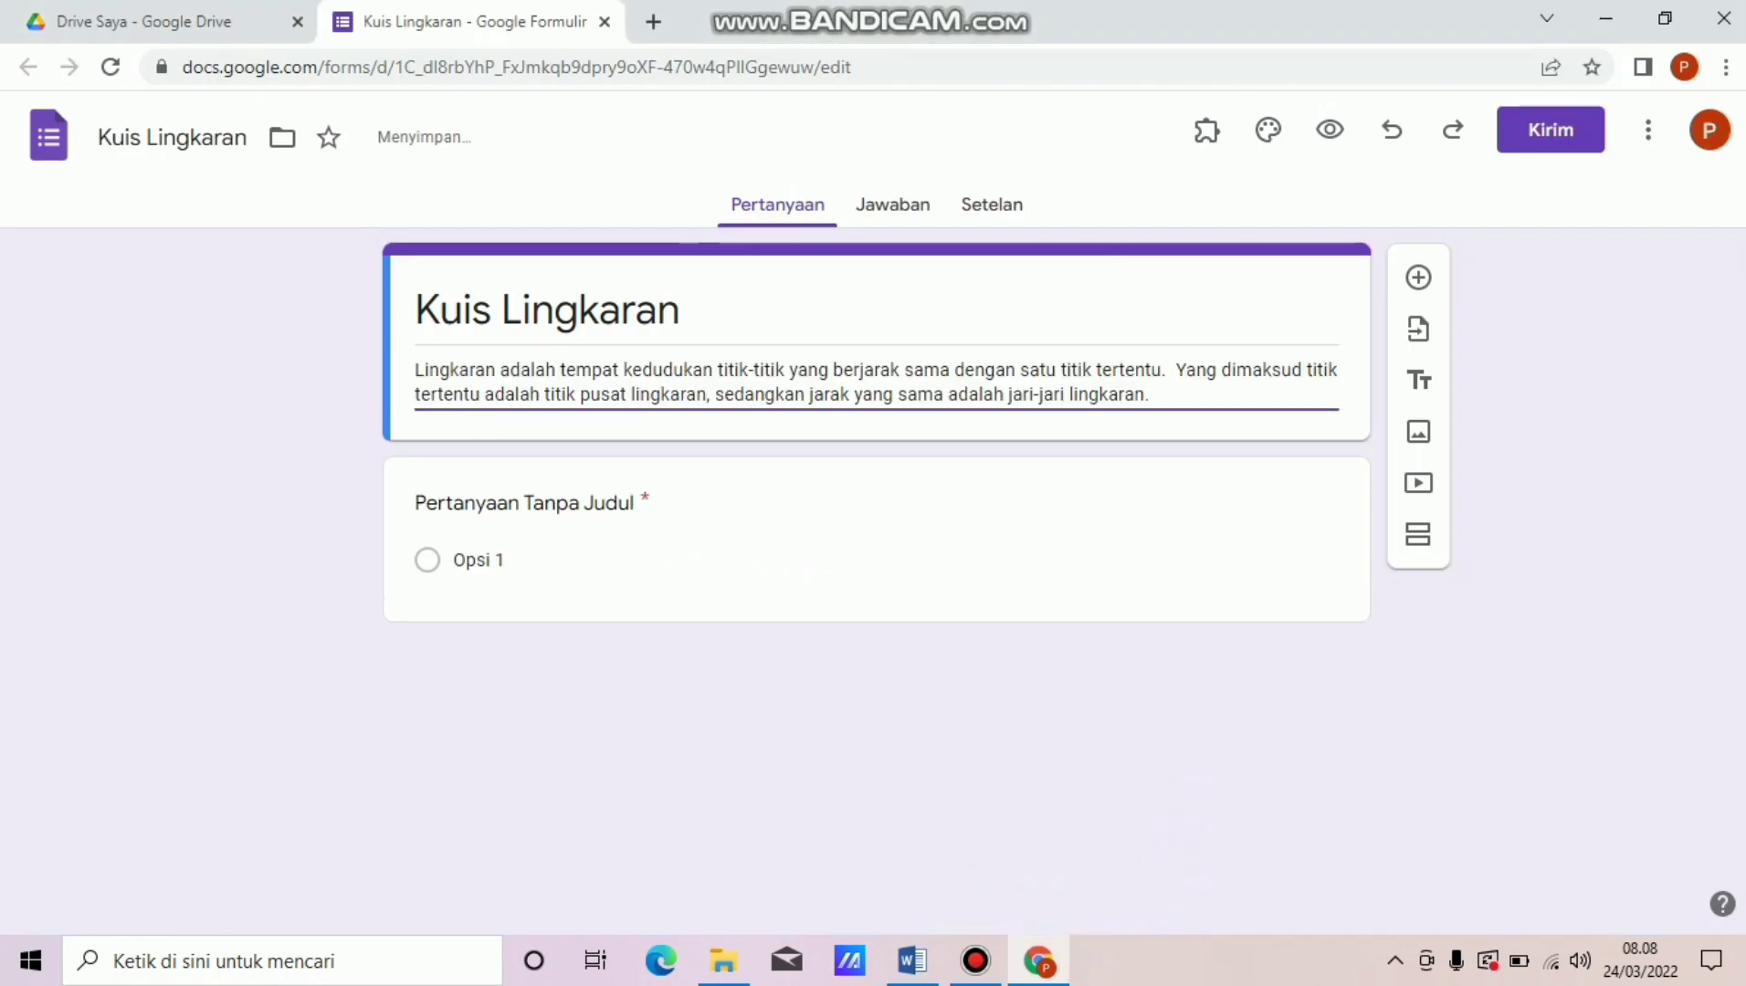
{"action": "key", "text": "Tab"}
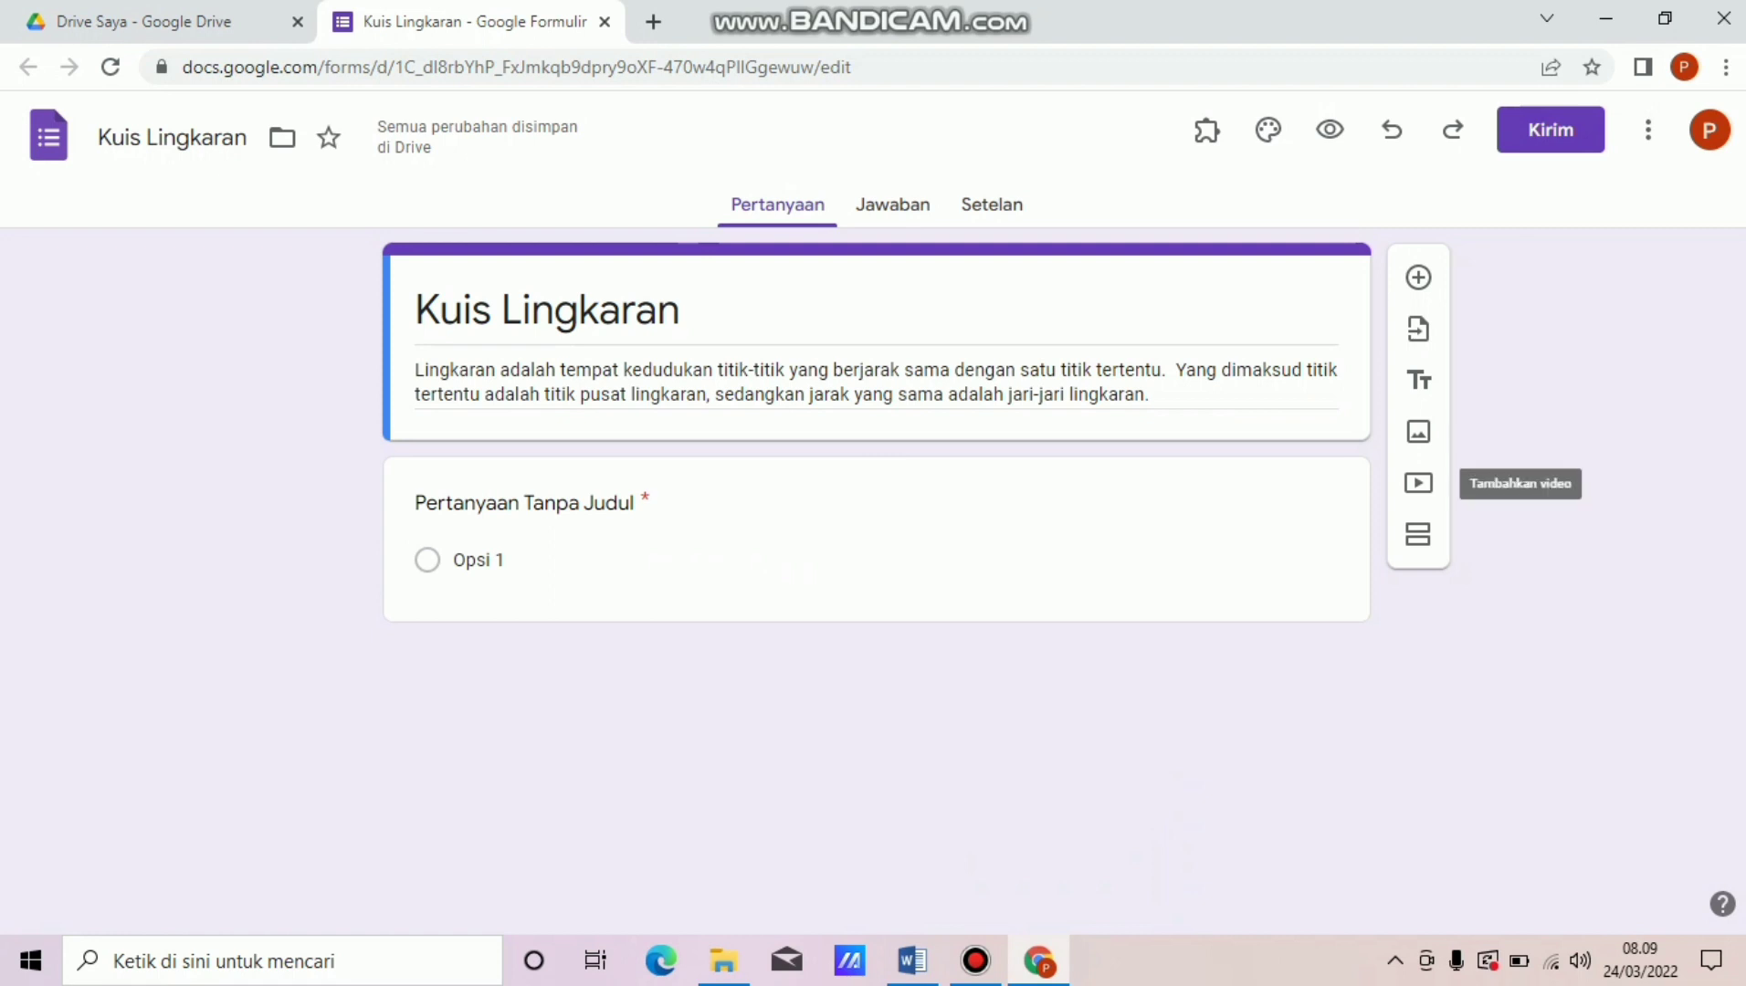
Add a second section to the form and title it "Petunjuk Umum Pengerjaan".
{"action": "left_click", "coordinate": [1418, 534]}
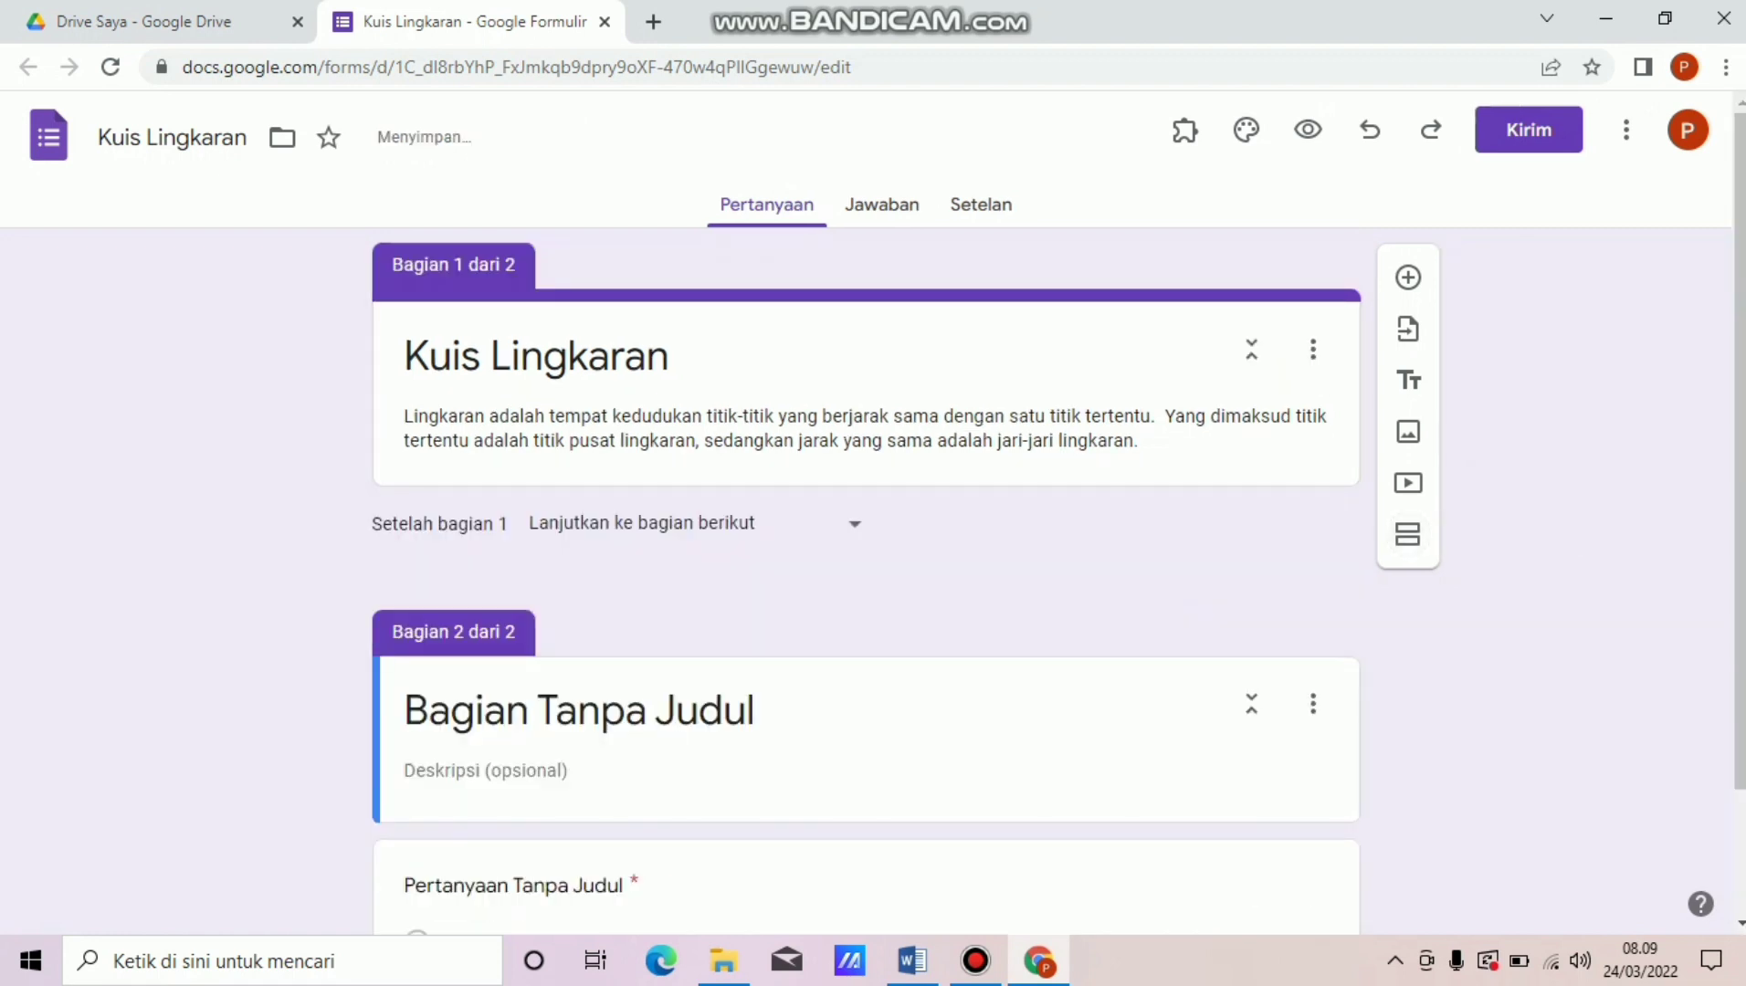
{"action": "left_click", "coordinate": [699, 712]}
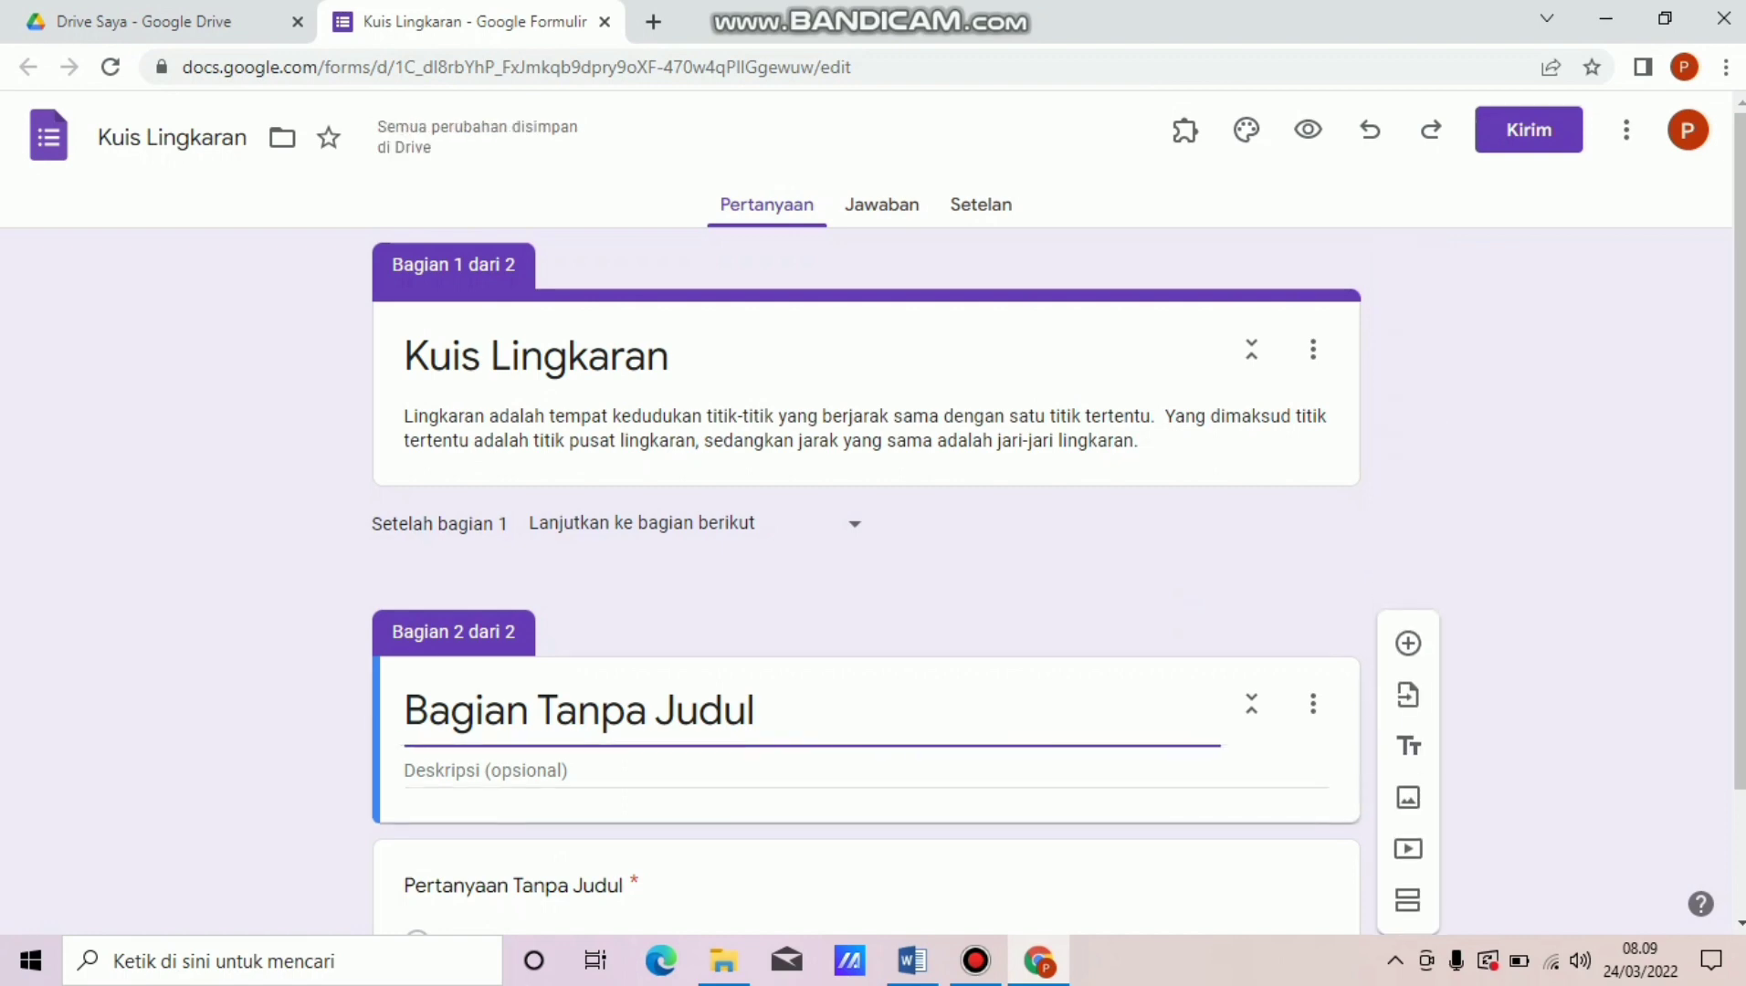
{"action": "key", "text": "BackSpace"}
{"action": "key", "text": "BackSpace"}
{"action": "key", "text": "BackSpace"}
{"action": "key", "text": "BackSpace"}
{"action": "key", "text": "BackSpace"}
{"action": "key", "text": "BackSpace"}
{"action": "key", "text": "BackSpace"}
{"action": "key", "text": "BackSpace"}
{"action": "key", "text": "BackSpace"}
{"action": "key", "text": "BackSpace"}
{"action": "key", "text": "BackSpace"}
{"action": "key", "text": "BackSpace"}
{"action": "key", "text": "BackSpace"}
{"action": "key", "text": "BackSpace"}
{"action": "key", "text": "BackSpace"}
{"action": "key", "text": "BackSpace"}
{"action": "key", "text": "BackSpace"}
{"action": "key", "text": "BackSpace"}
{"action": "type", "text": "Pet"}
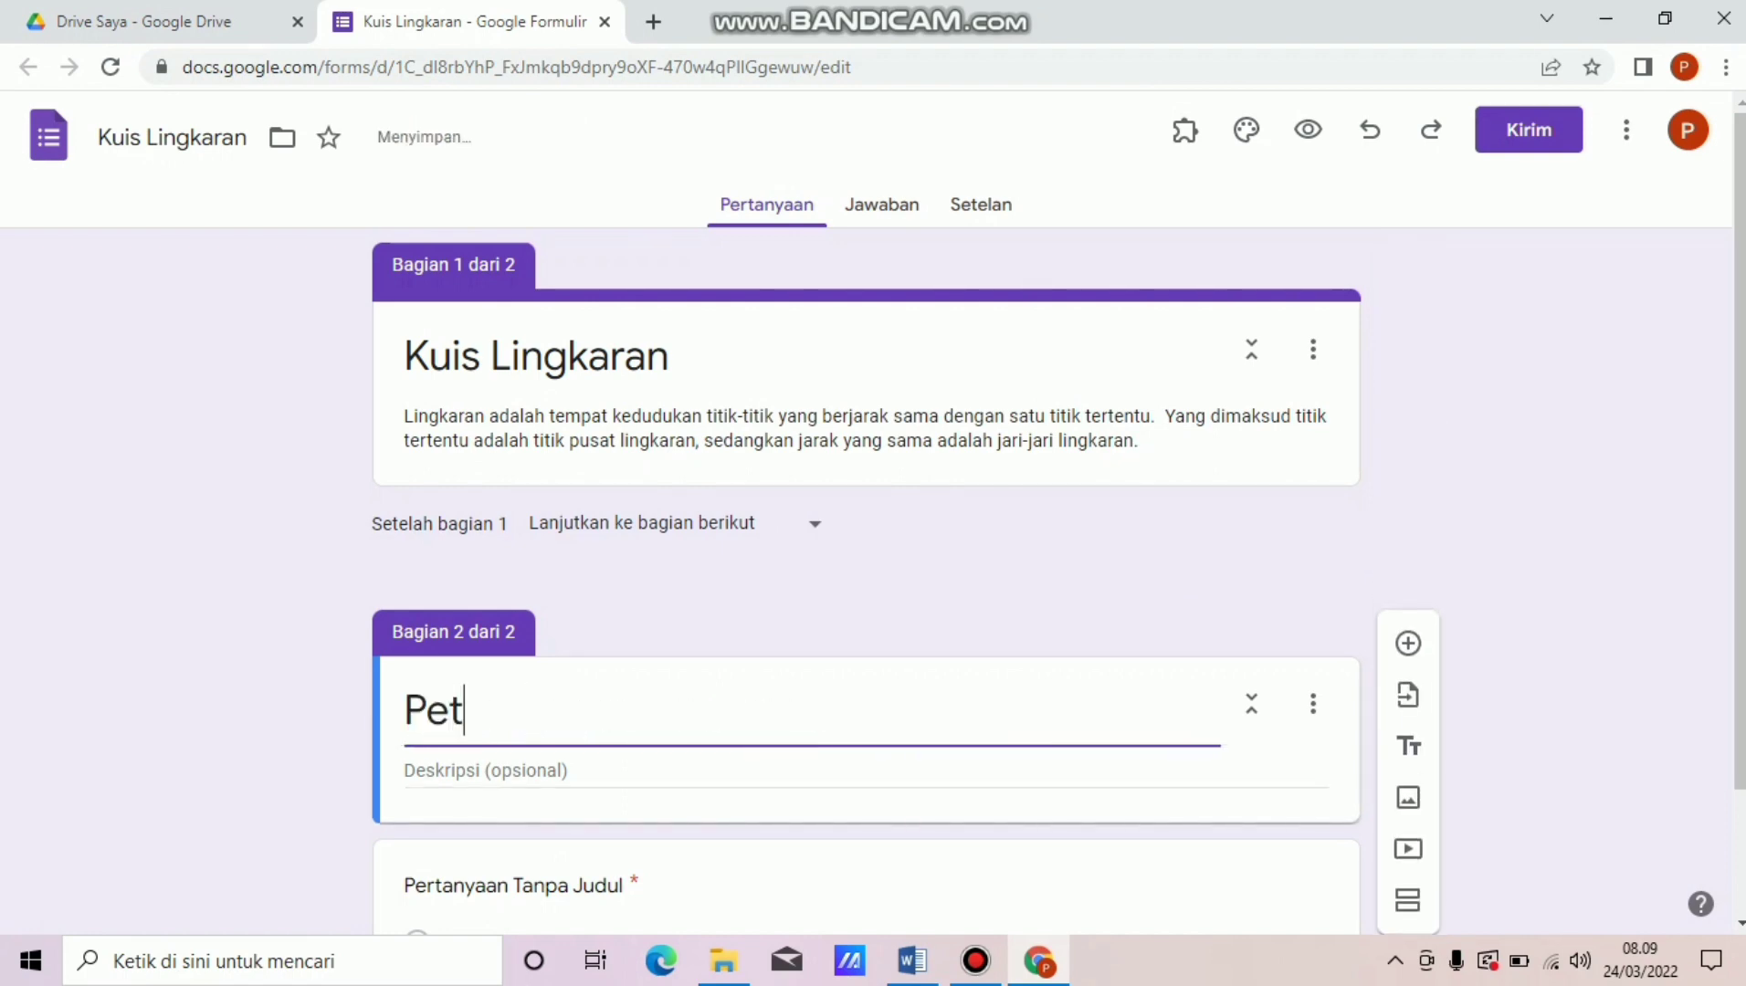
{"action": "type", "text": "unjuk Umum "}
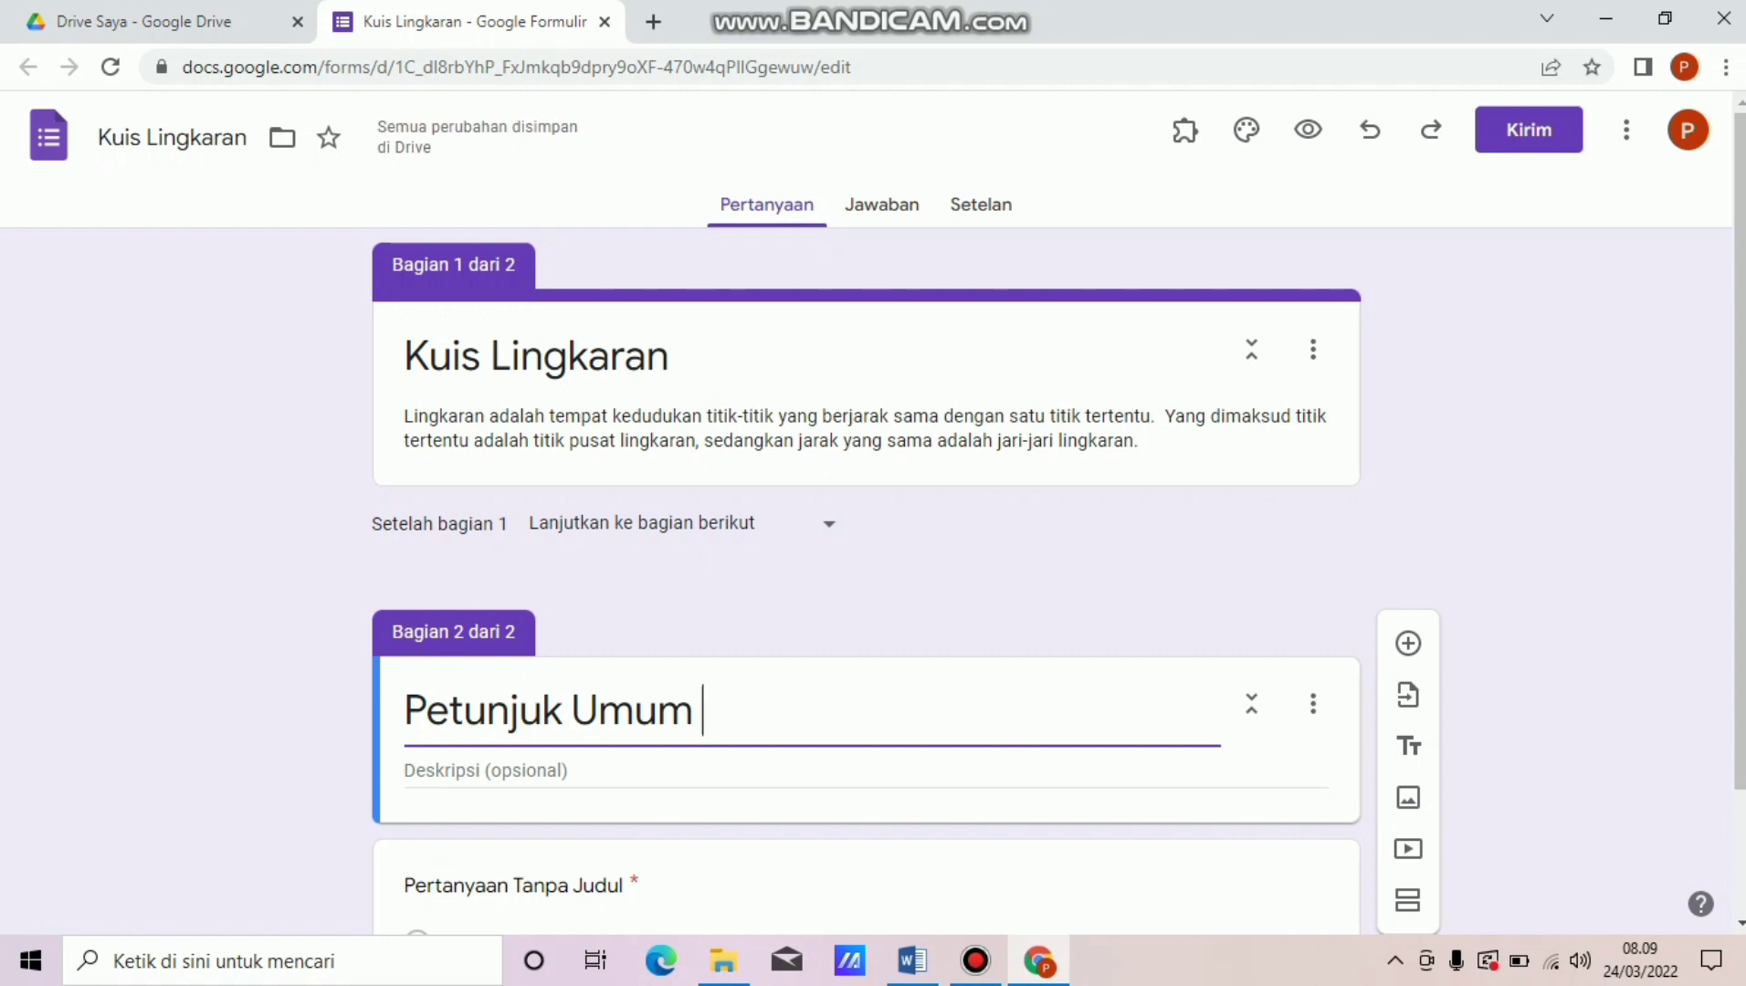
{"action": "type", "text": "Pe"}
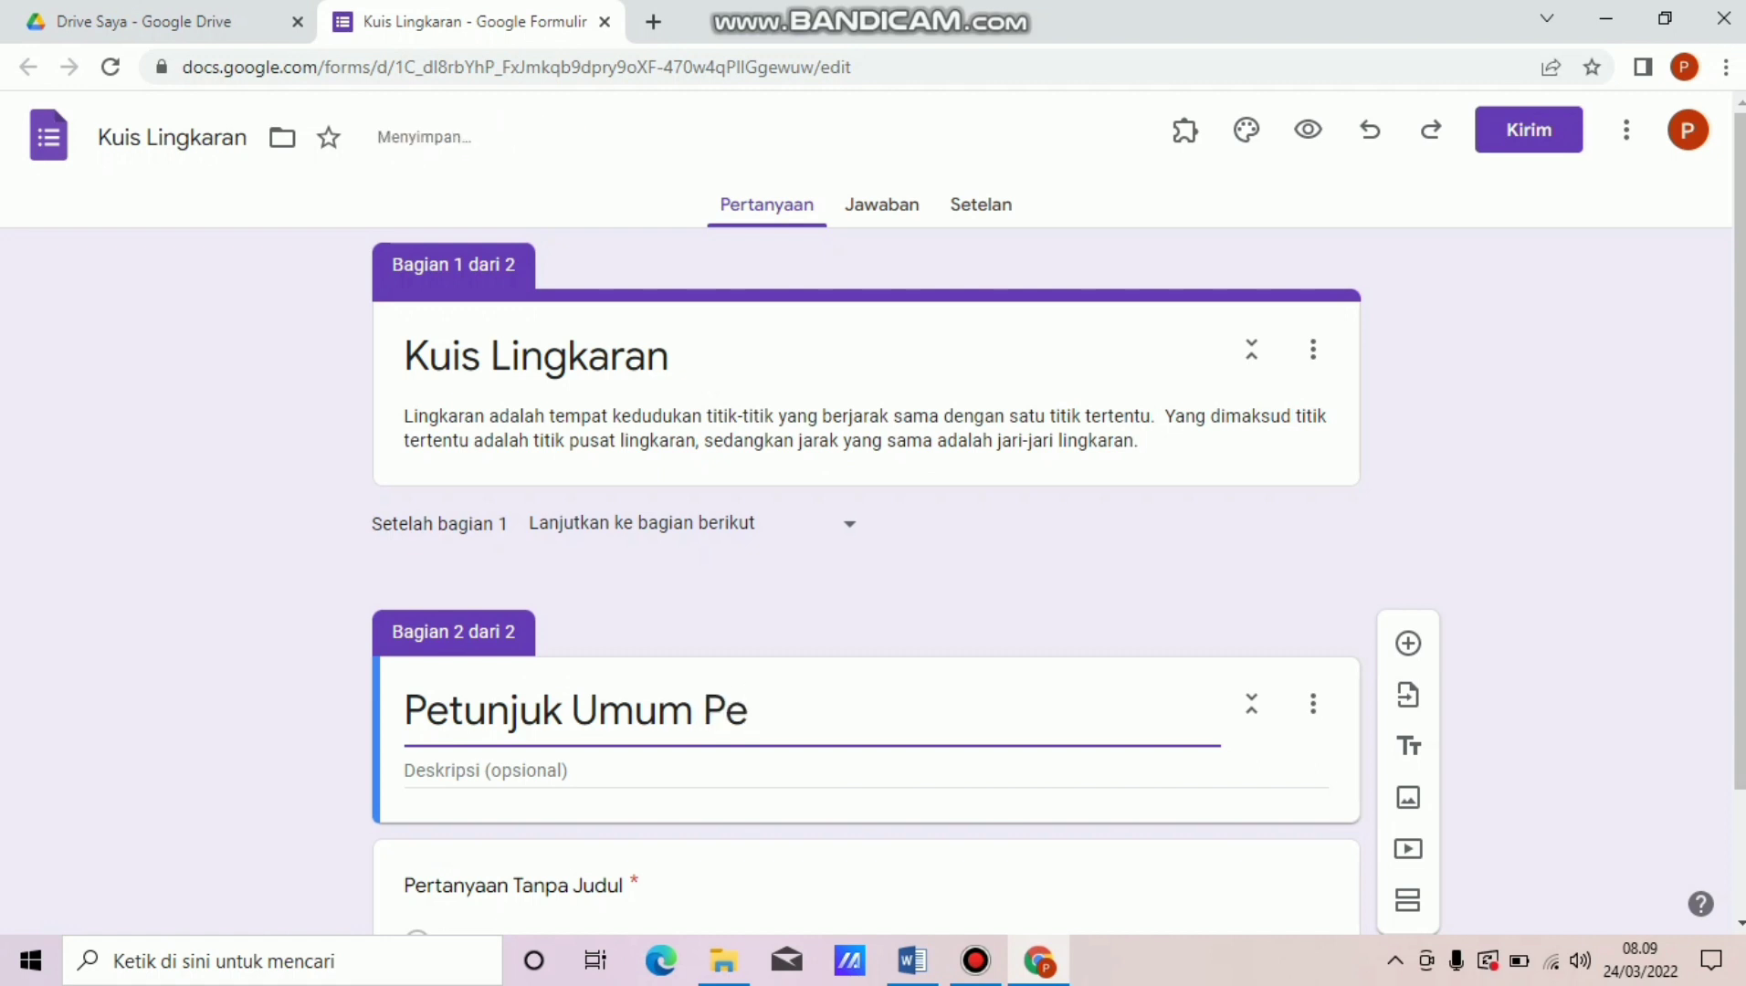
{"action": "type", "text": "ngerjaan"}
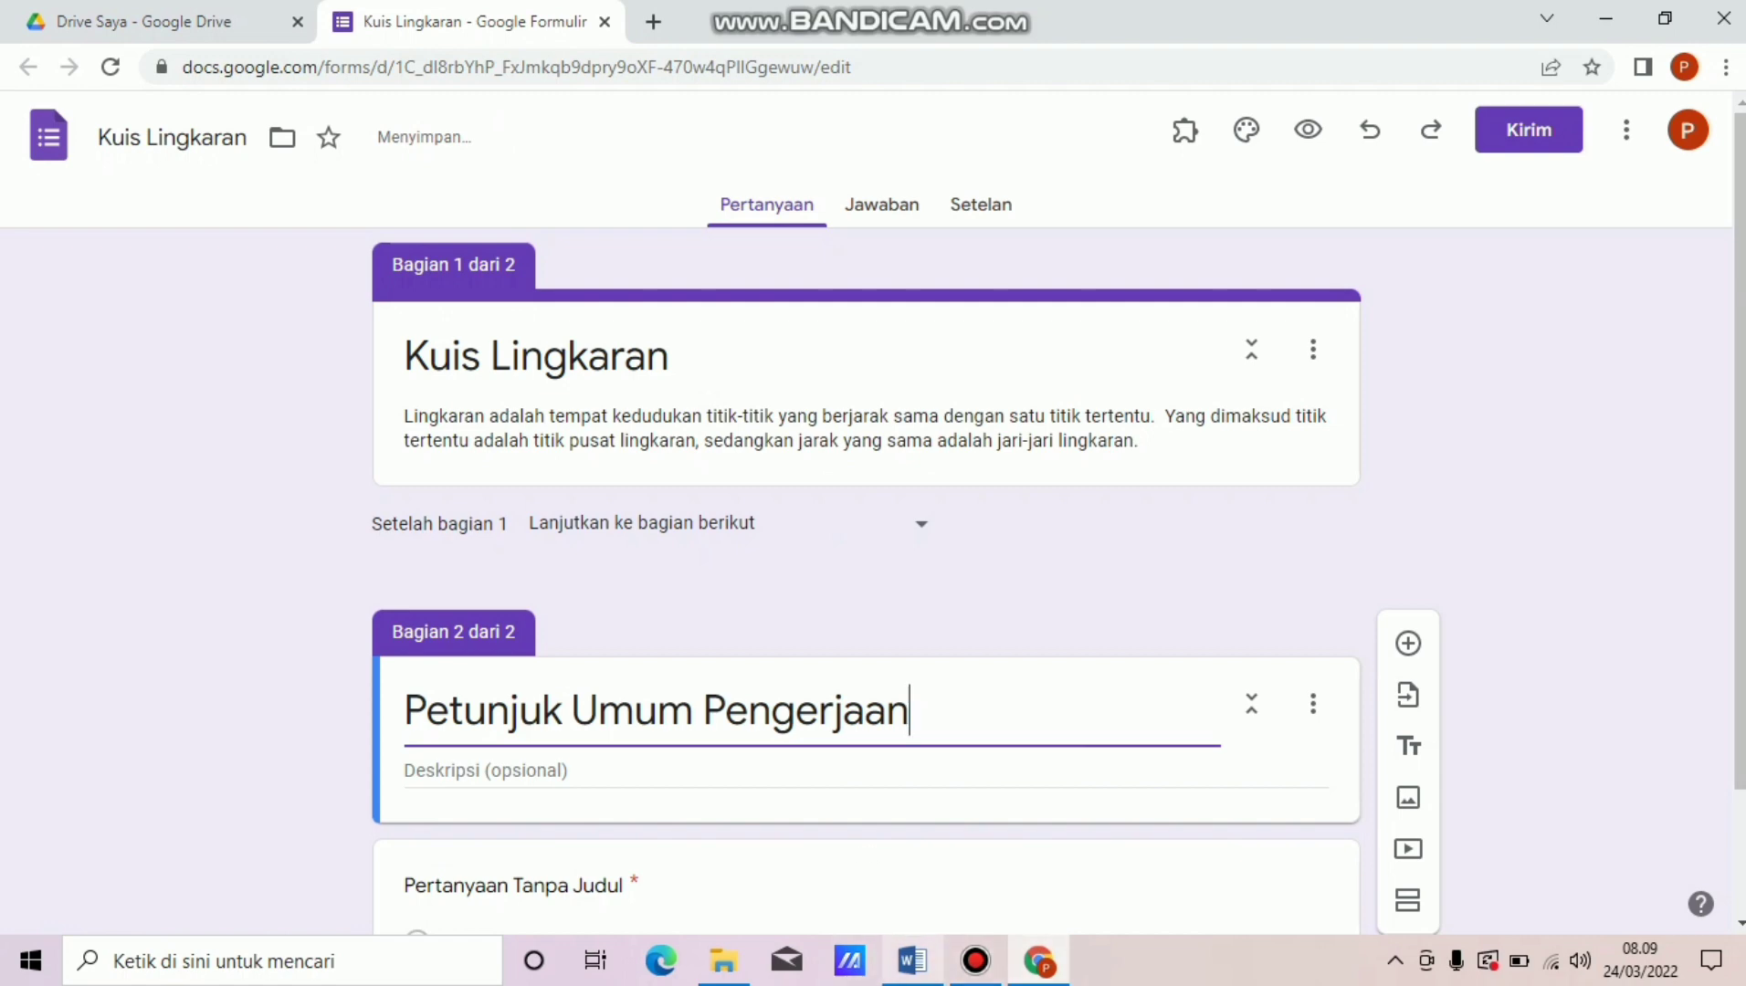
Copy the six numbered instructions from the Word document into the second section's description, removing the trailing blank line.
{"action": "left_click", "coordinate": [913, 961]}
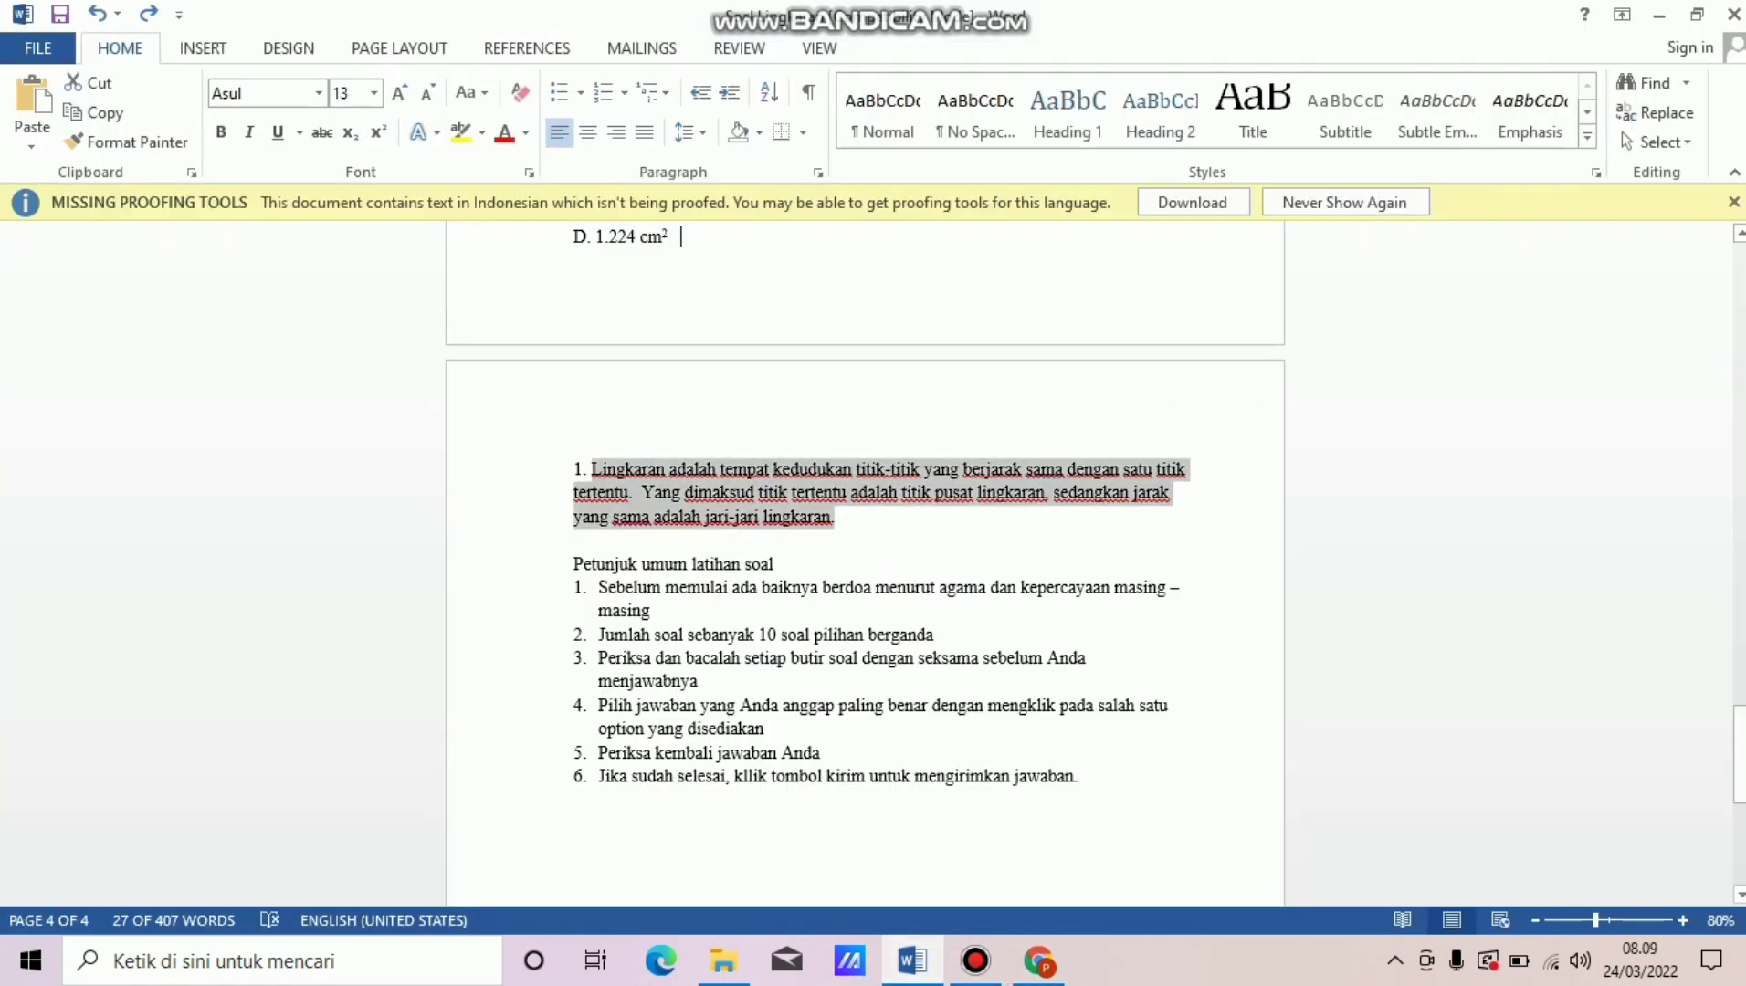
{"action": "left_click_drag", "start_coordinate": [1080, 777], "coordinate": [600, 592]}
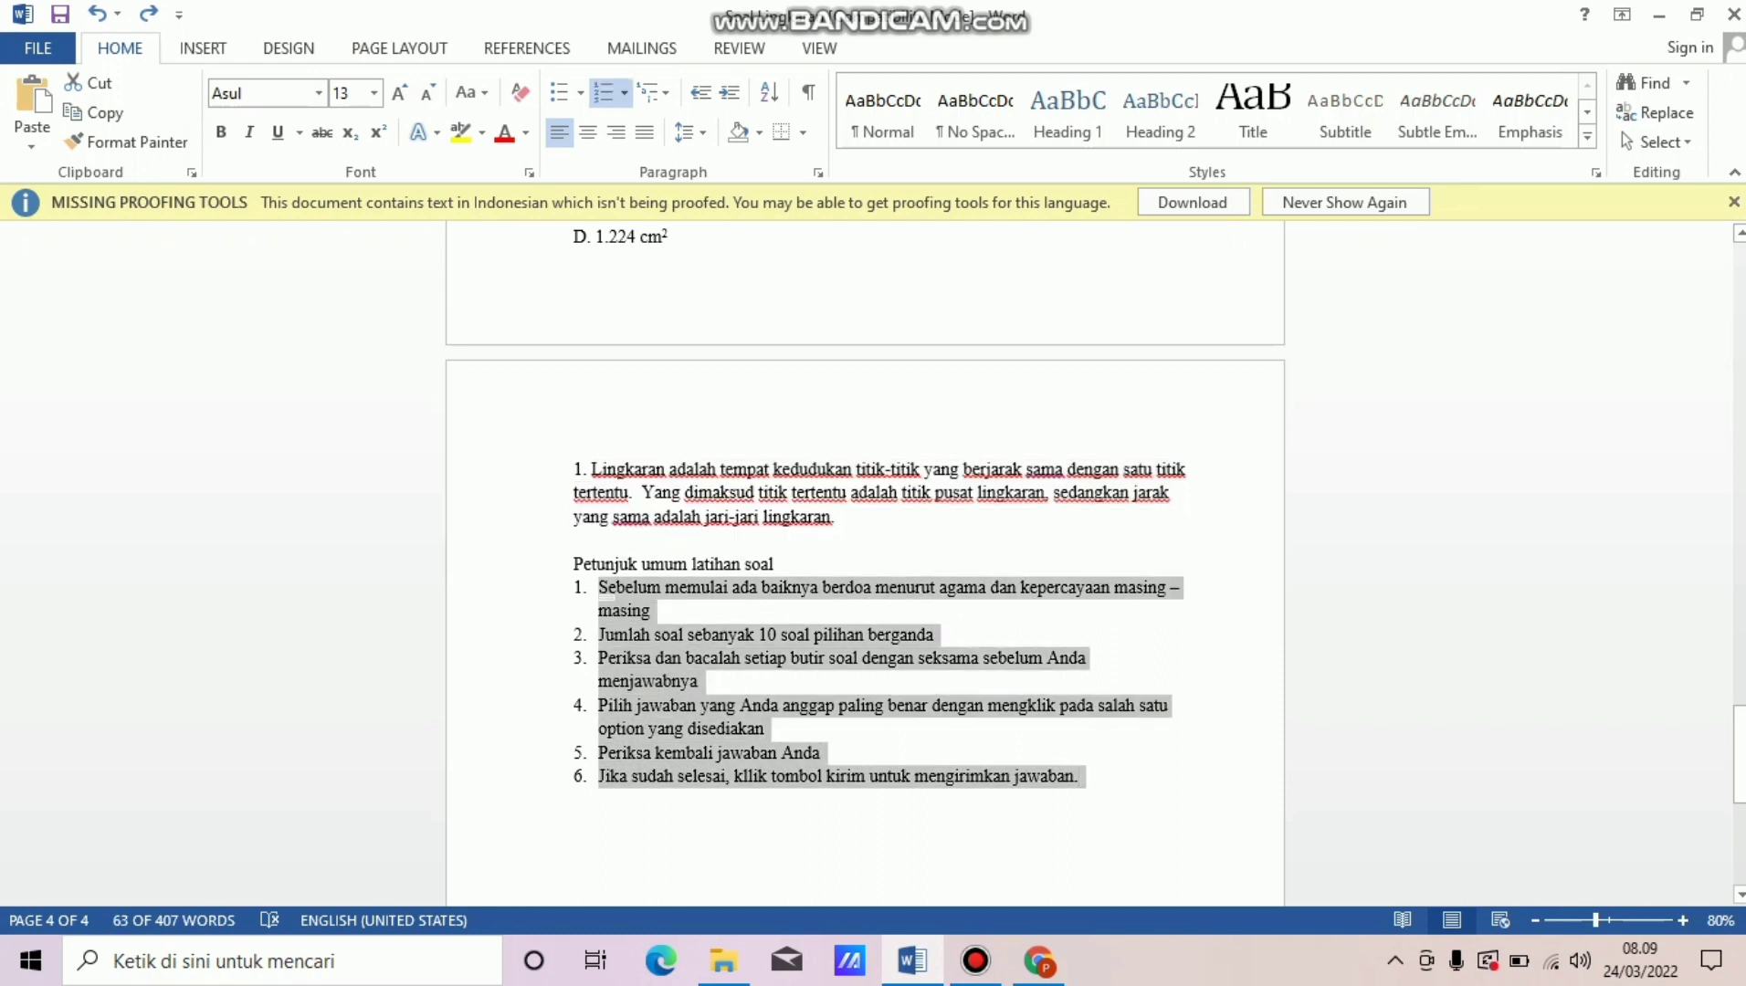
{"action": "left_click", "coordinate": [1039, 961]}
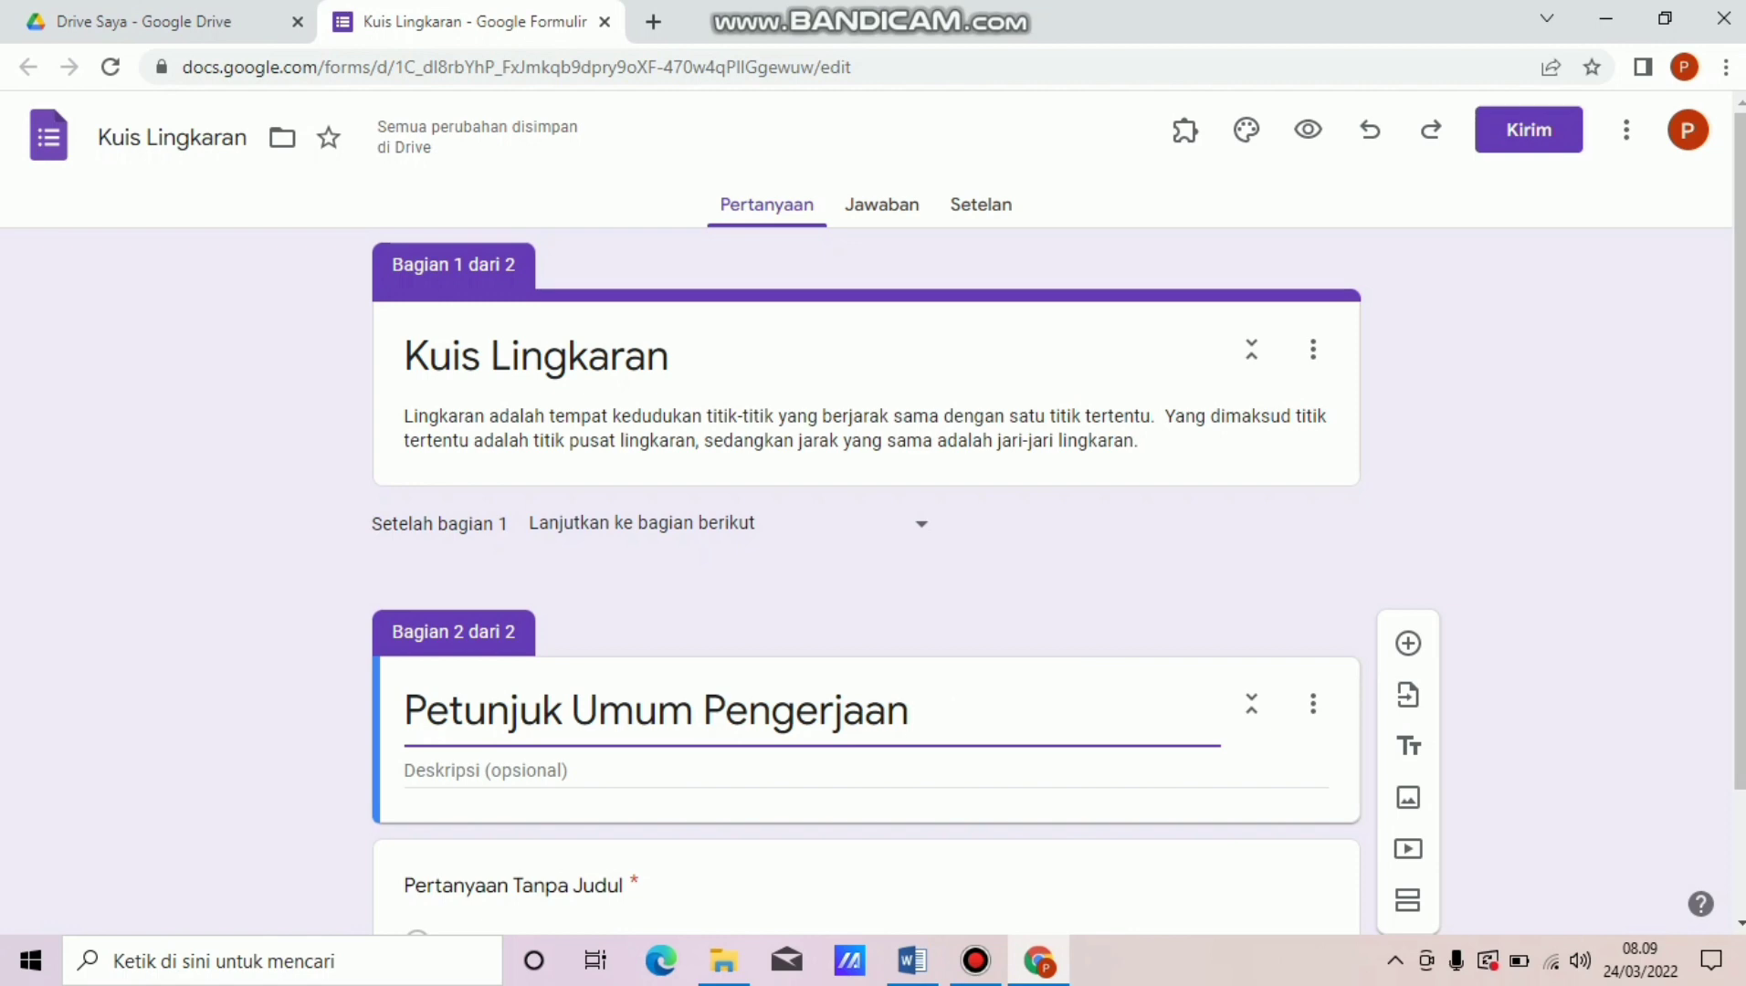
{"action": "left_click", "coordinate": [511, 770]}
{"action": "type", "text": "1.\tSebelum memulai ada baiknya berdoa menurut agama dan kepercayaan masing – masing 2.\tJumlah soal sebanyak 10 soal pilihan berganda 3.\tPeriksa dan bacalah setiap butir soal dengan seksama sebelum Anda menjawabnya 4.\tPilih jawaban yang Anda anggap paling benar dengan mengklik pada salah satu option yang disediakan 5.\tPeriksa kembali jawaban Anda 6.\tJika sudah selesai, klik tombol kirim untuk mengirimkan jawaban."}
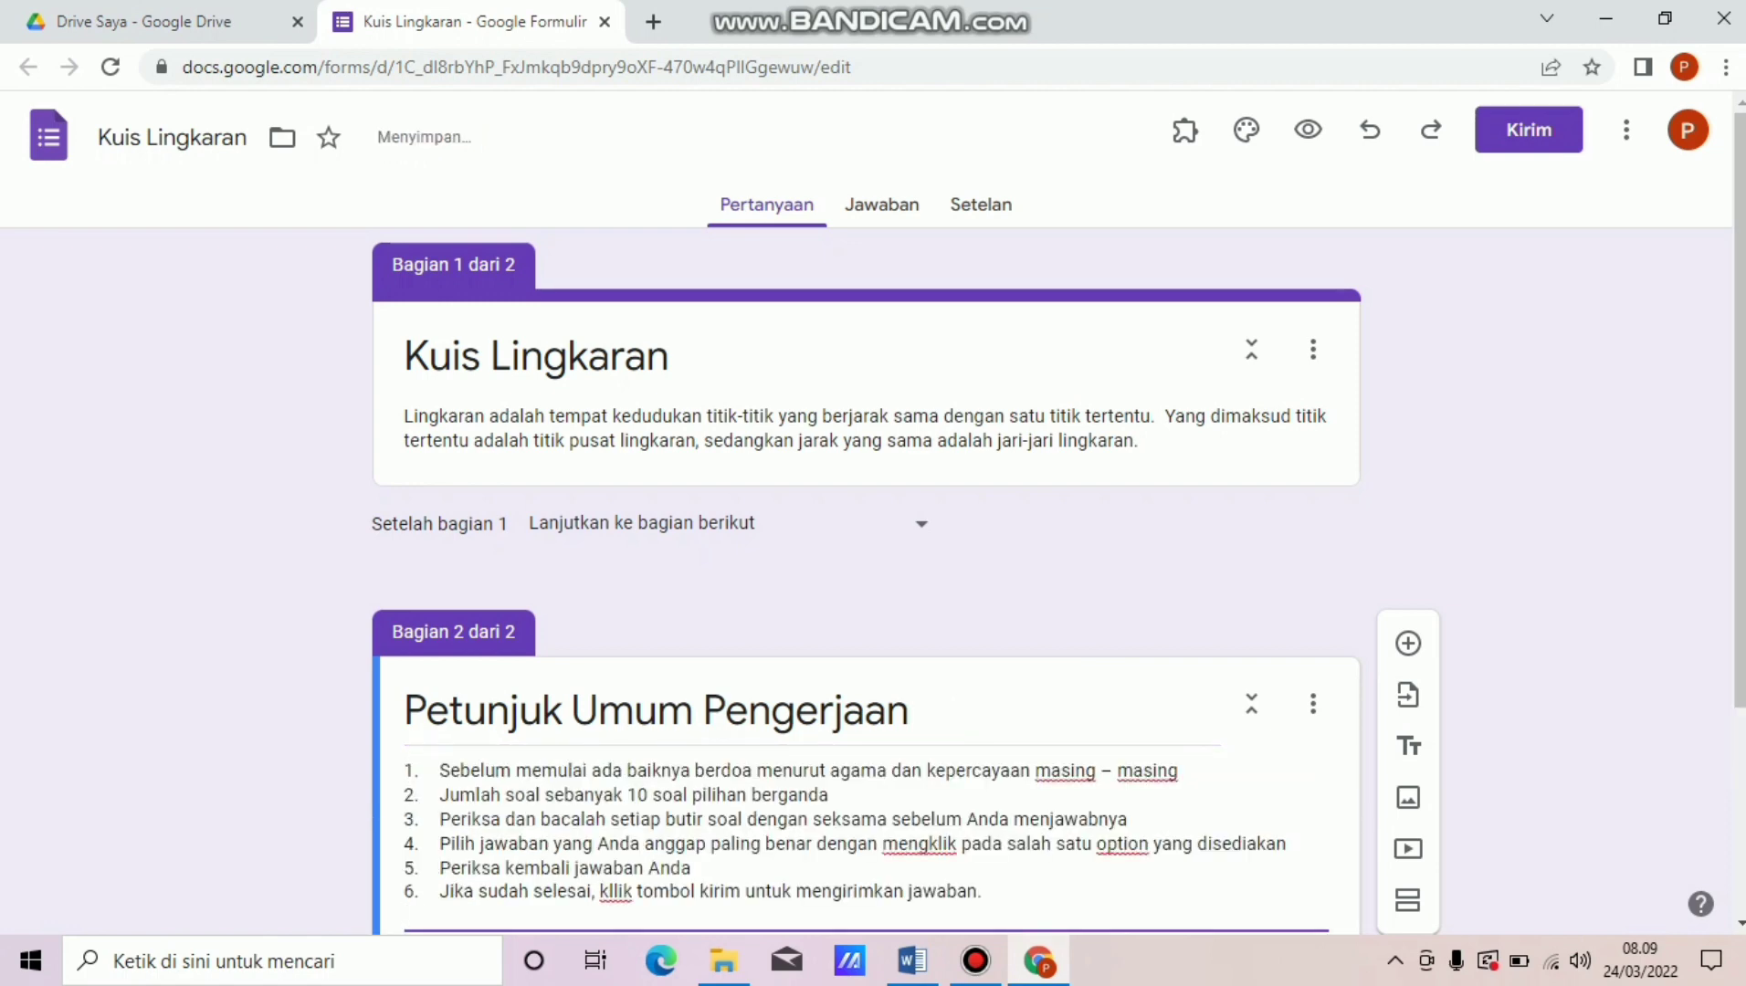
{"action": "key", "text": "BackSpace"}
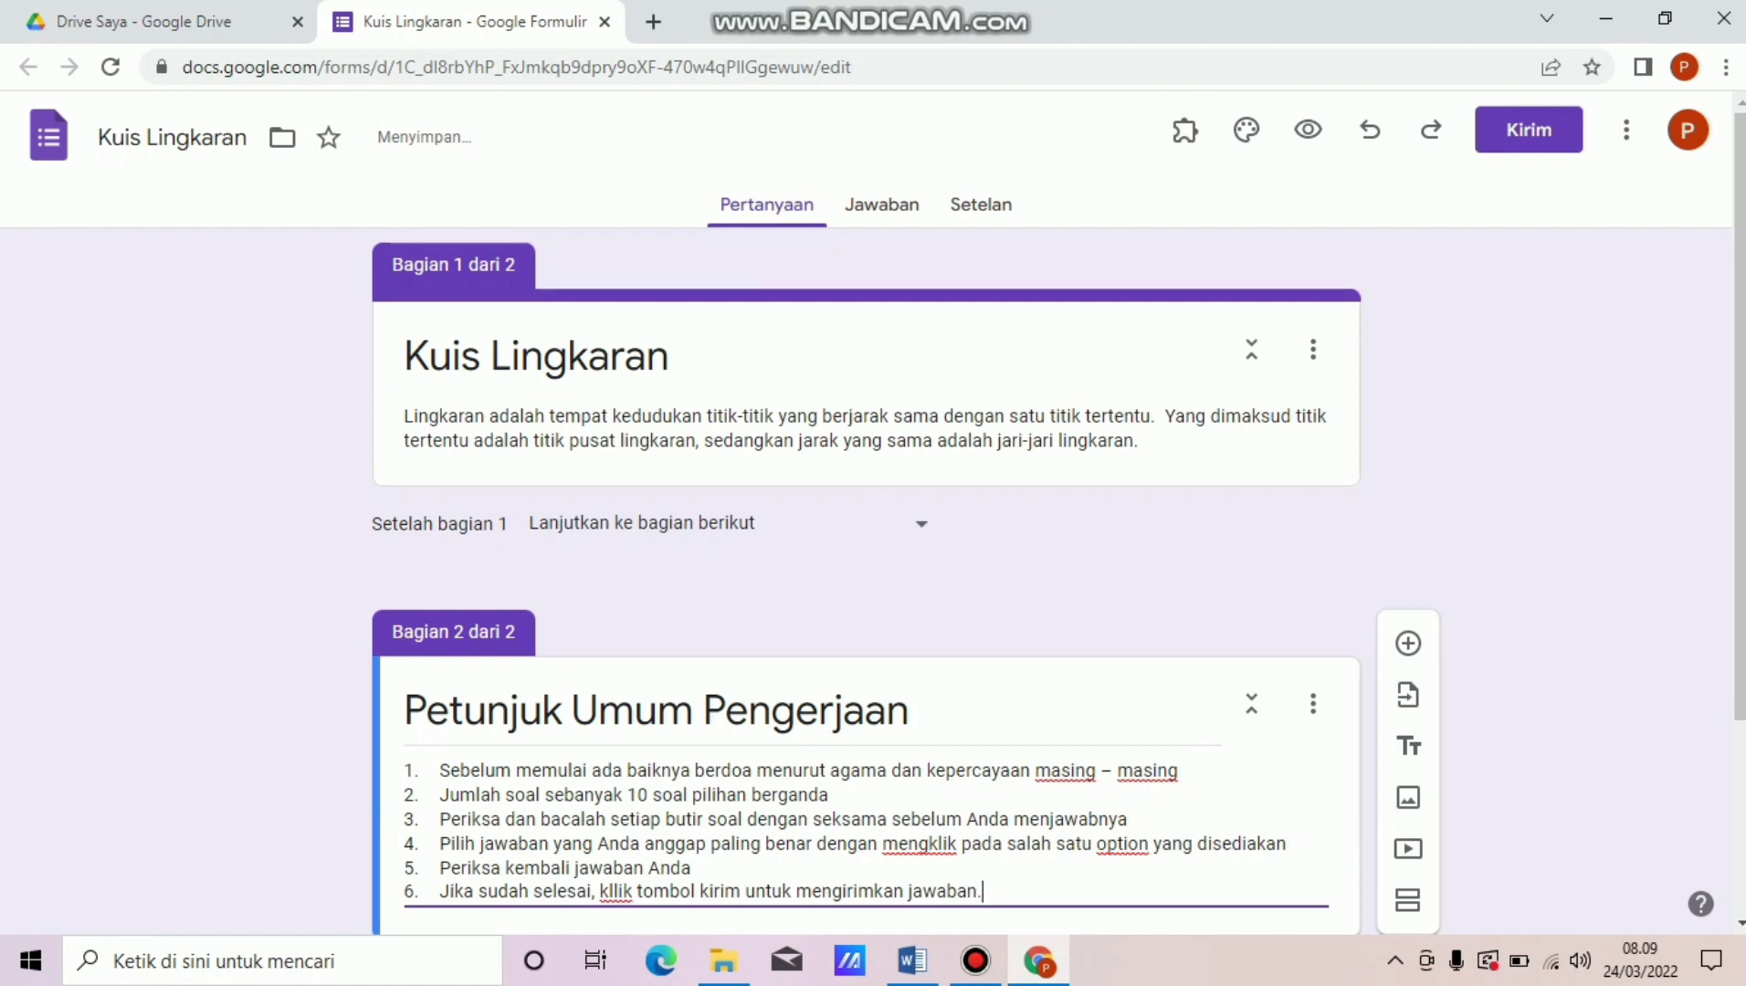
Change the second section's title to "Petunjuk Umum Latihan Soal".
{"action": "left_click", "coordinate": [912, 711]}
{"action": "key", "text": "BackSpace"}
{"action": "key", "text": "BackSpace"}
{"action": "key", "text": "BackSpace"}
{"action": "key", "text": "BackSpace"}
{"action": "key", "text": "BackSpace"}
{"action": "key", "text": "BackSpace"}
{"action": "key", "text": "BackSpace"}
{"action": "key", "text": "BackSpace"}
{"action": "key", "text": "BackSpace"}
{"action": "key", "text": "BackSpace"}
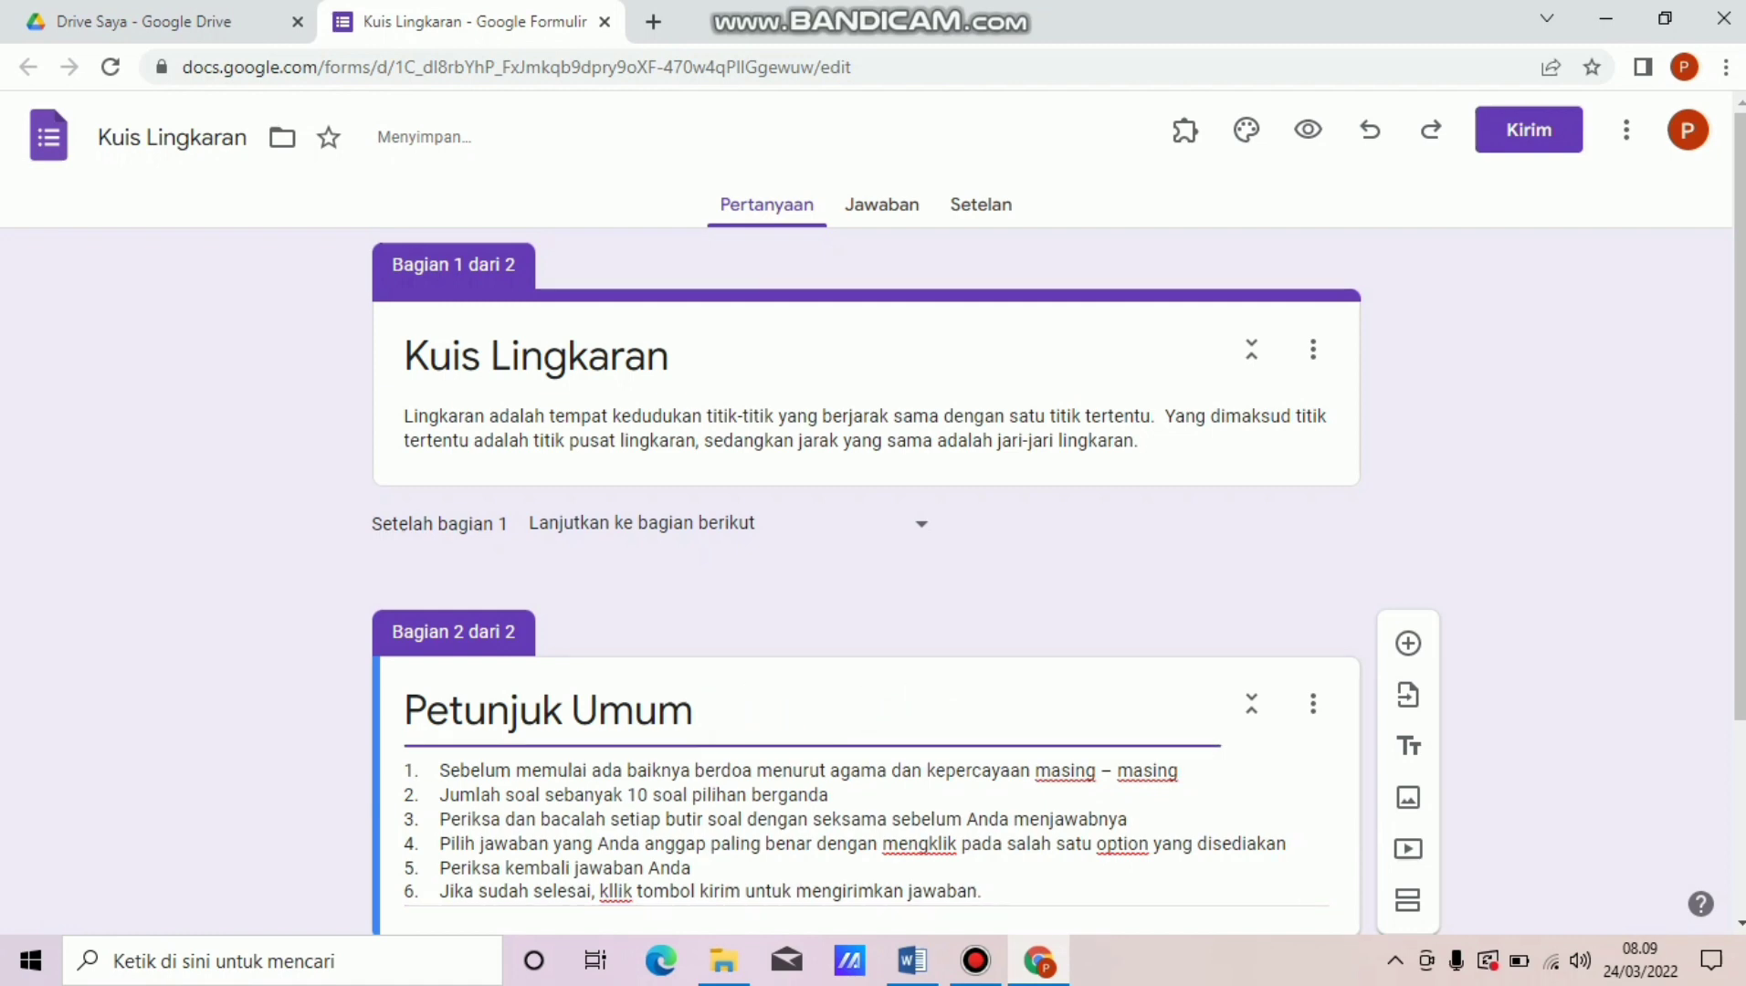
{"action": "type", "text": "Latiha"}
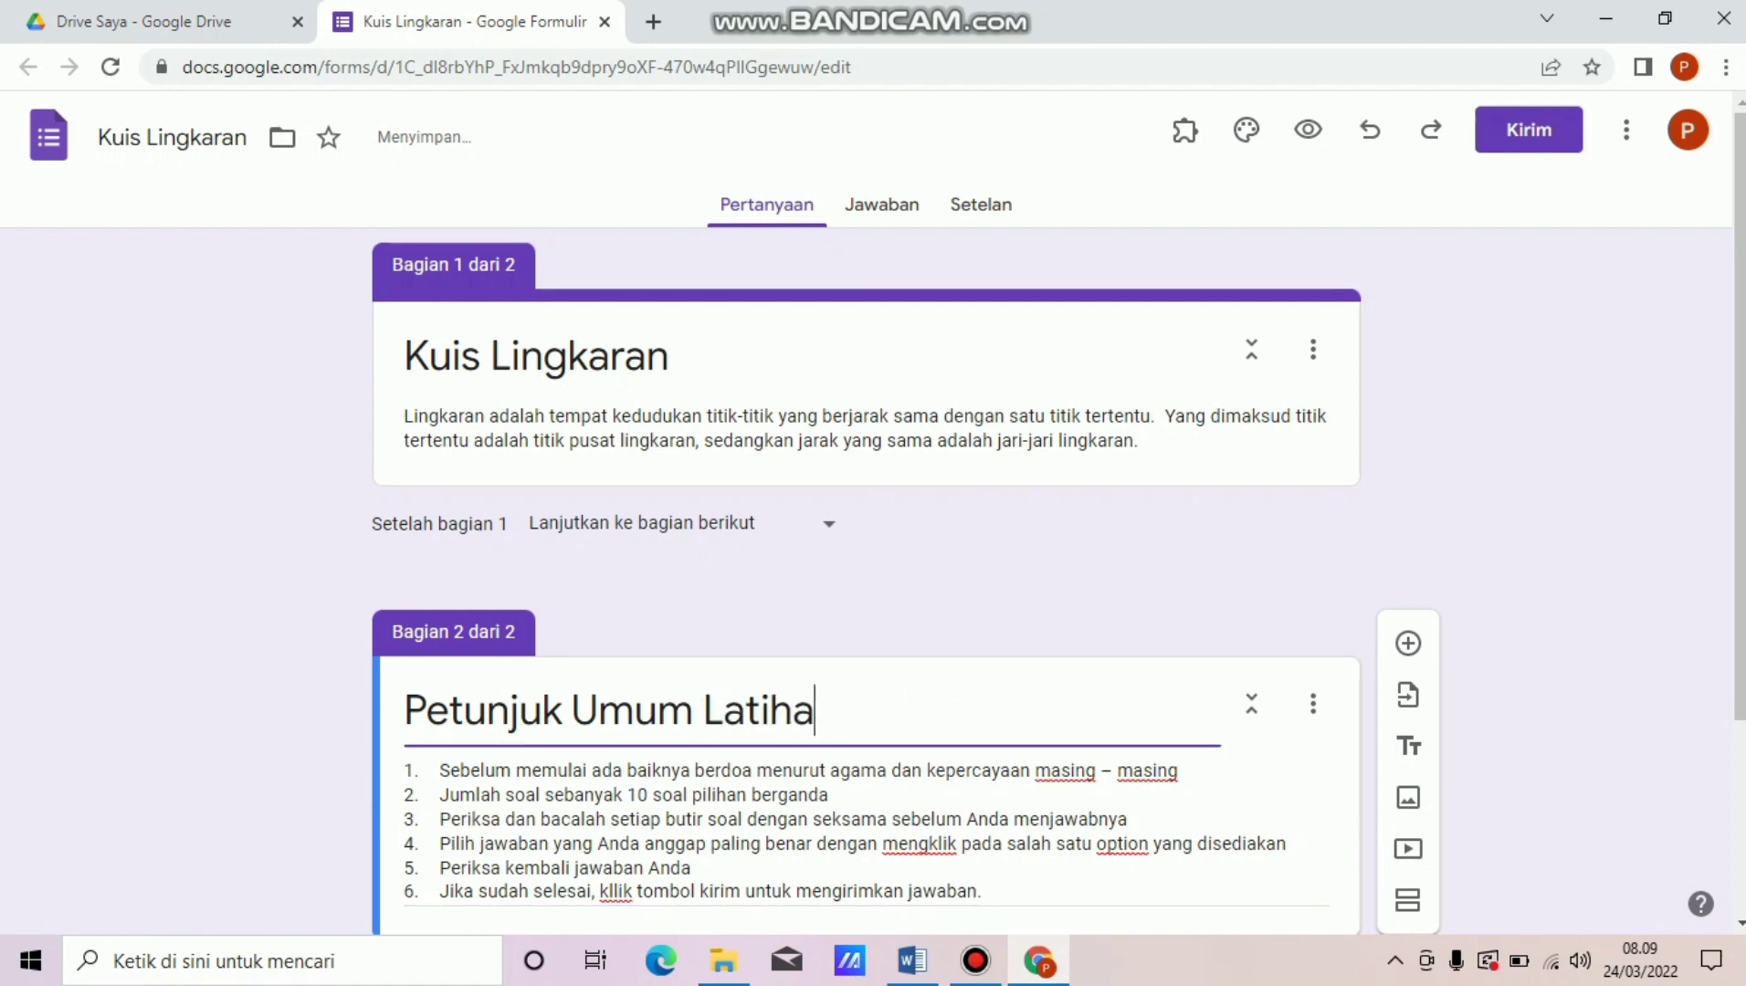
{"action": "type", "text": "n Soal"}
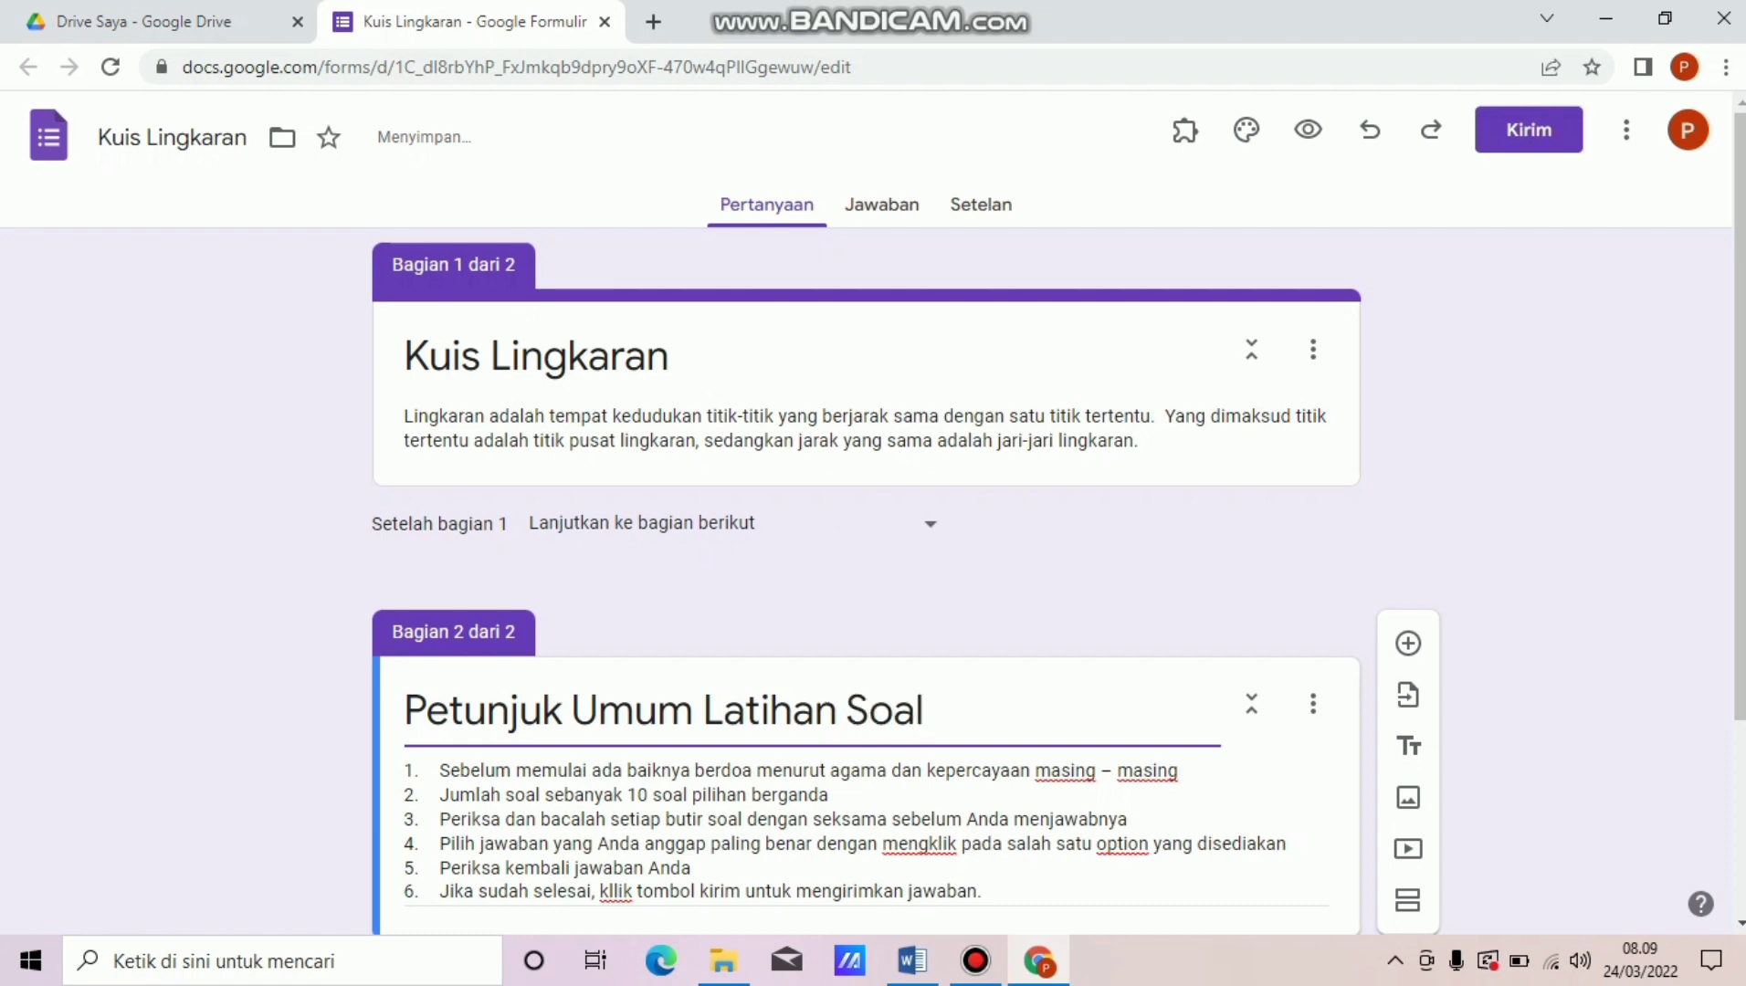
{"action": "left_click", "coordinate": [1552, 548]}
Make the untitled question below the instructions a short-answer question (Jawaban singkat) titled "Nama".
{"action": "left_click_drag", "start_coordinate": [1740, 411], "coordinate": [1740, 605]}
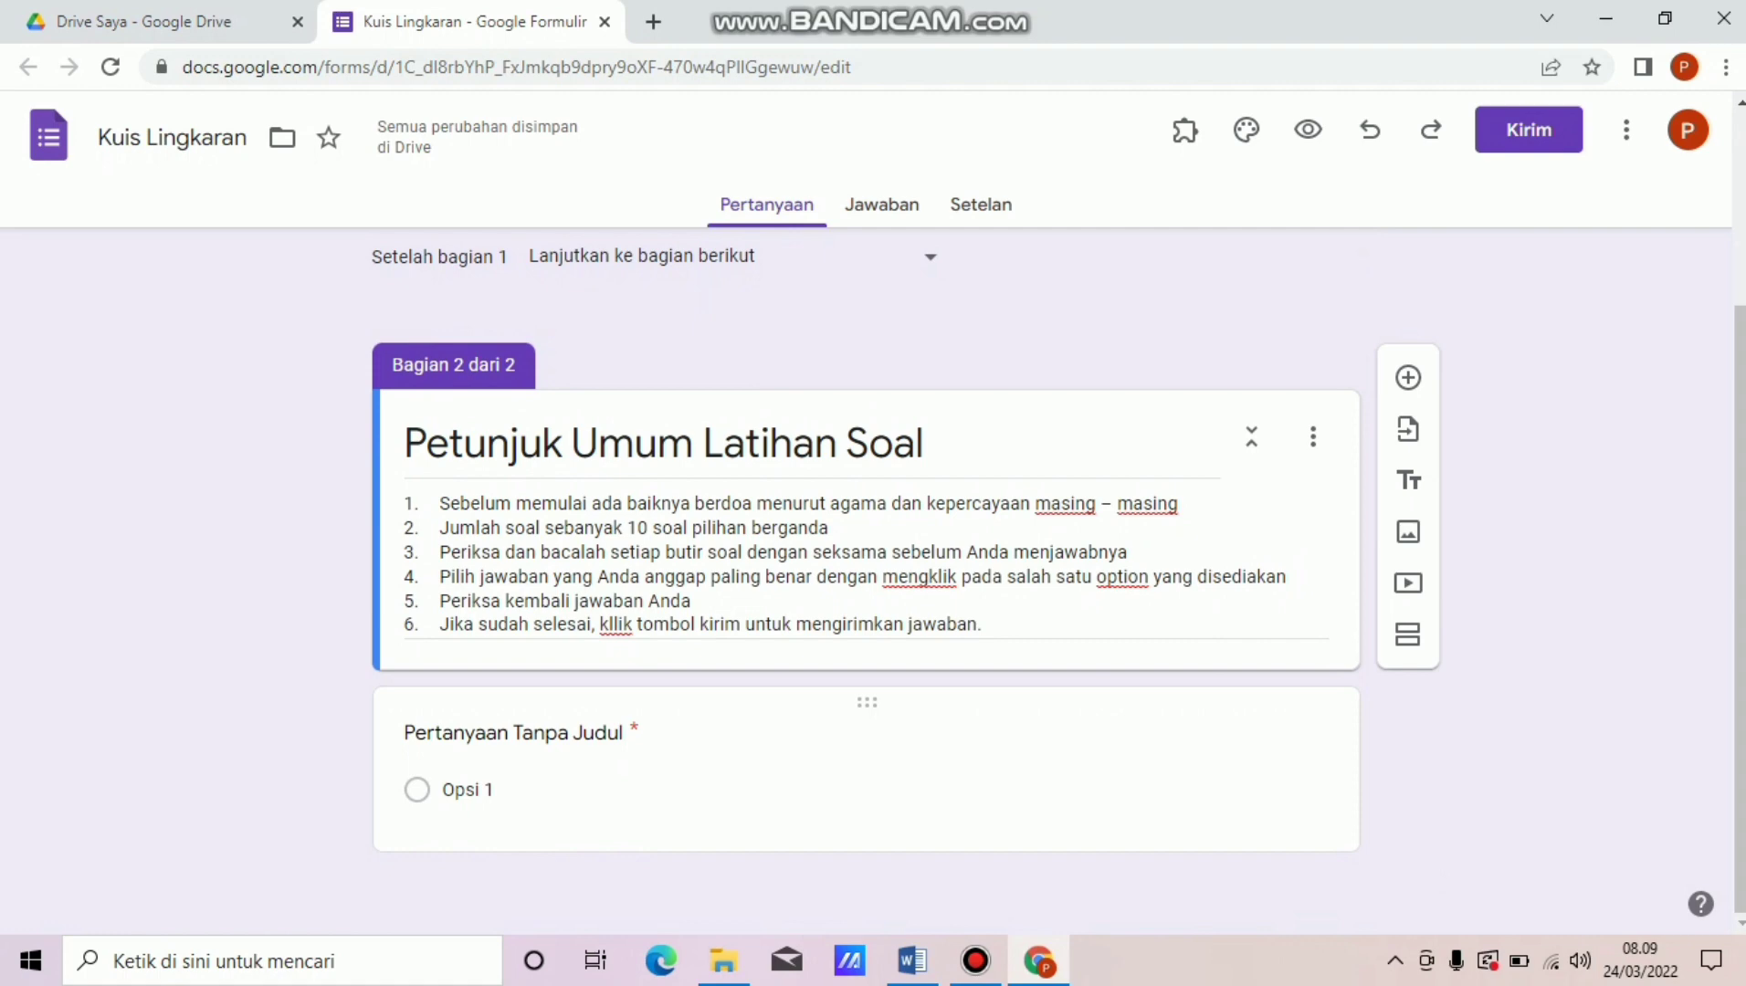
{"action": "left_click", "coordinate": [467, 789]}
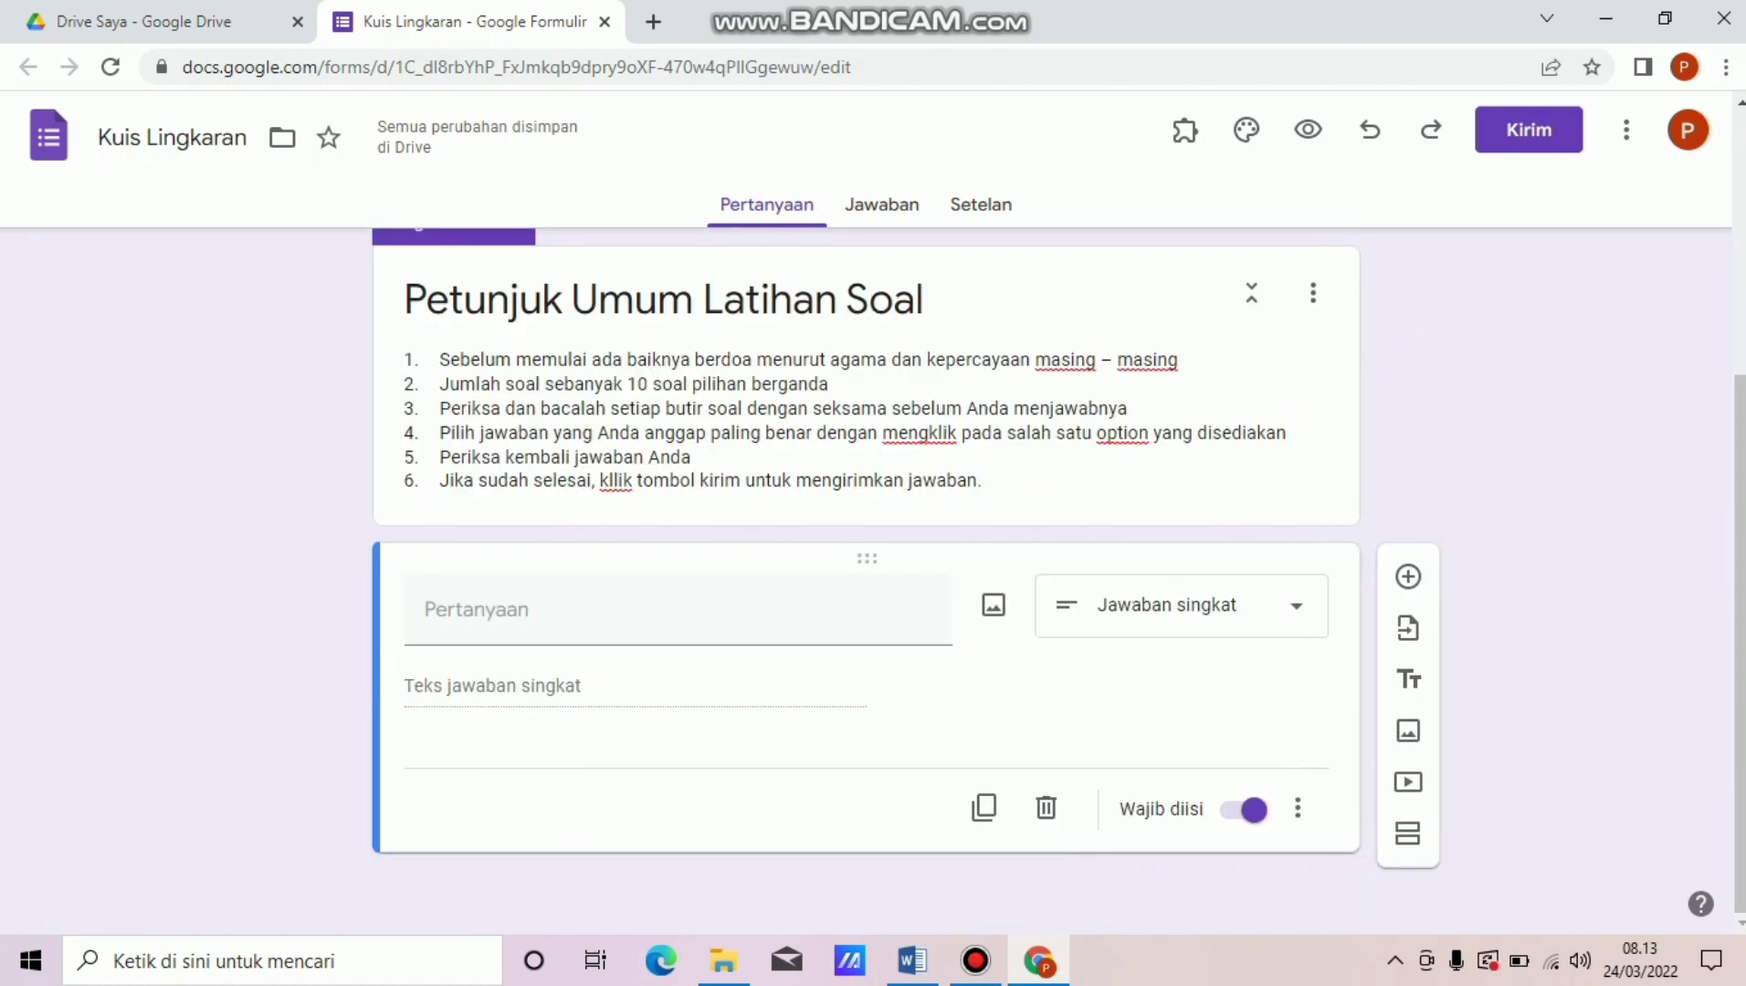
{"action": "left_click", "coordinate": [477, 609]}
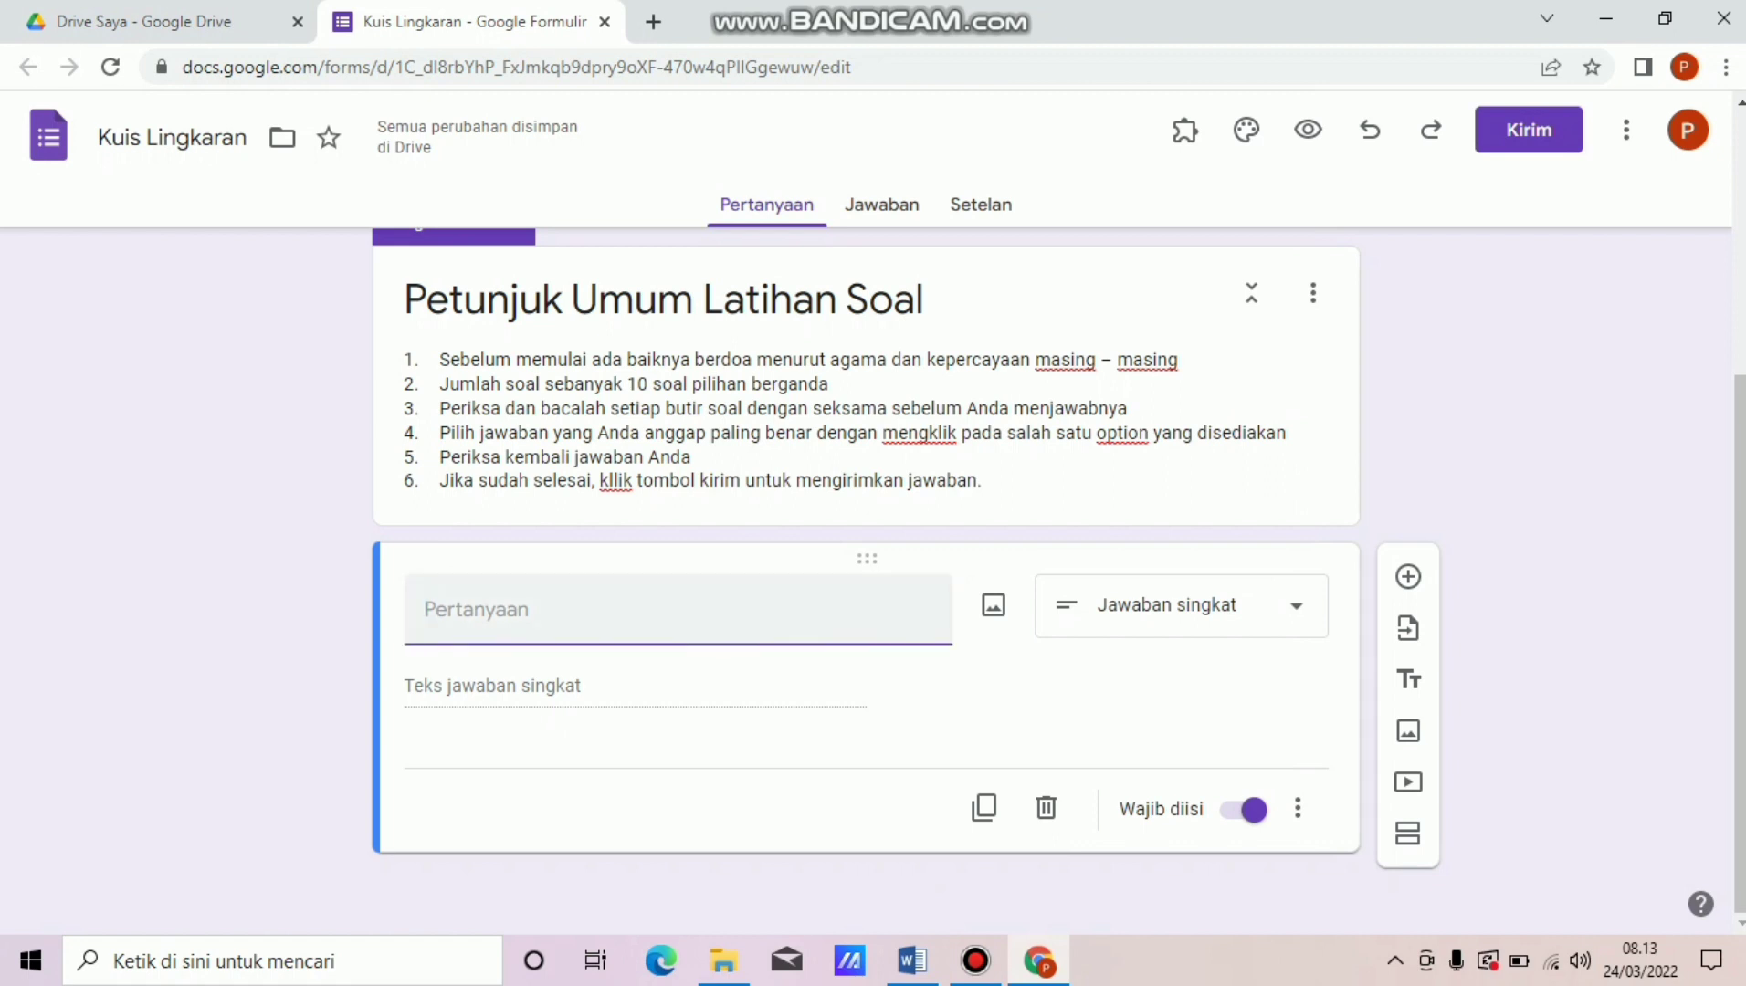
{"action": "type", "text": "Nama"}
Add a short-answer question (Jawaban singkat) titled "Kelas" below the "Nama" question.
{"action": "left_click", "coordinate": [1408, 577]}
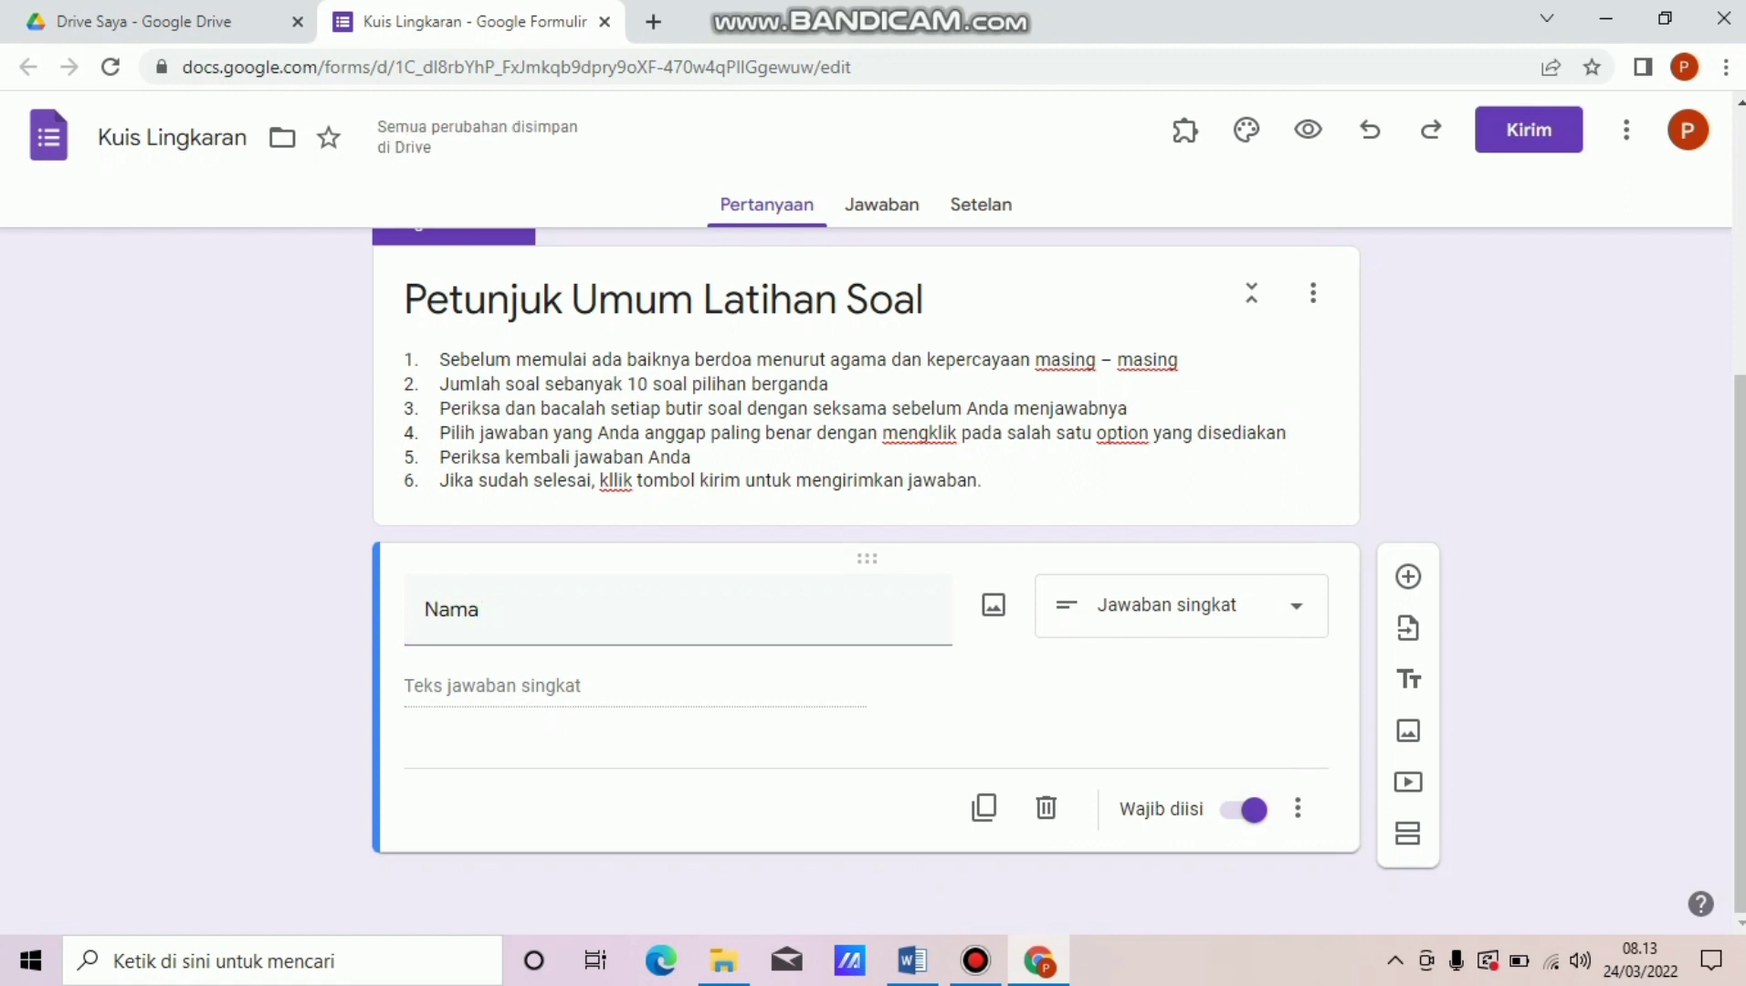
{"action": "left_click", "coordinate": [1409, 577]}
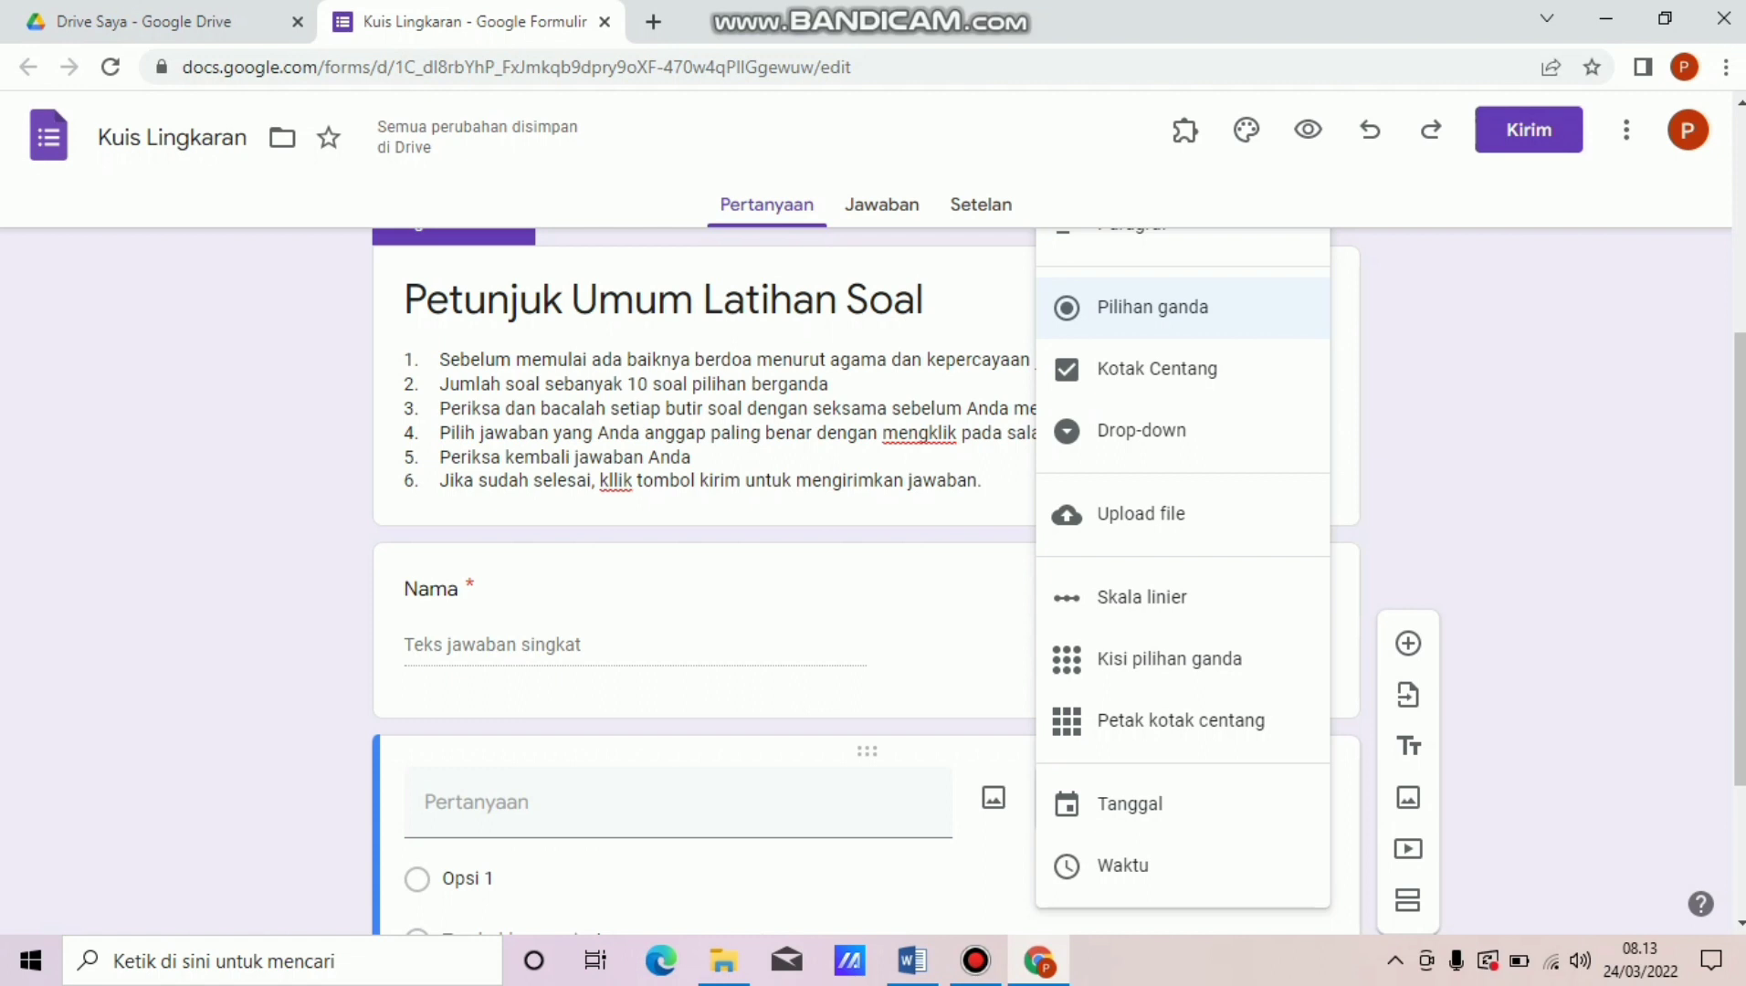
{"action": "key", "text": "Up"}
{"action": "key", "text": "Up"}
{"action": "key", "text": "Return"}
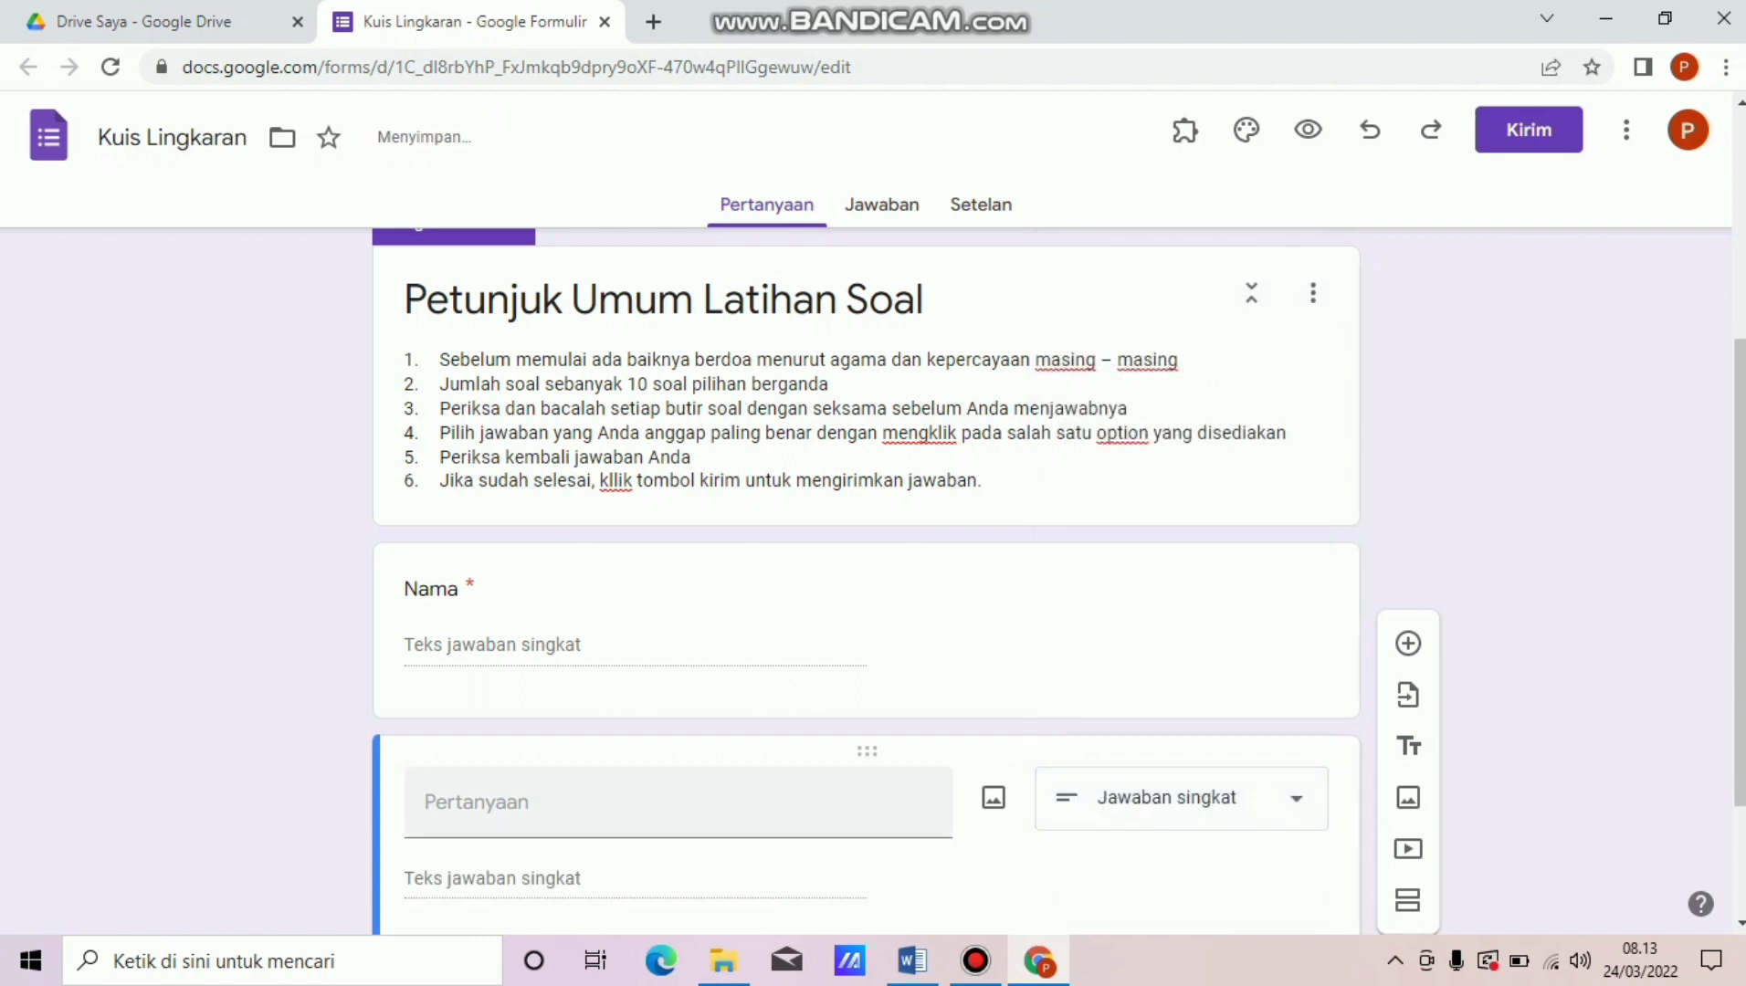
{"action": "left_click", "coordinate": [679, 802]}
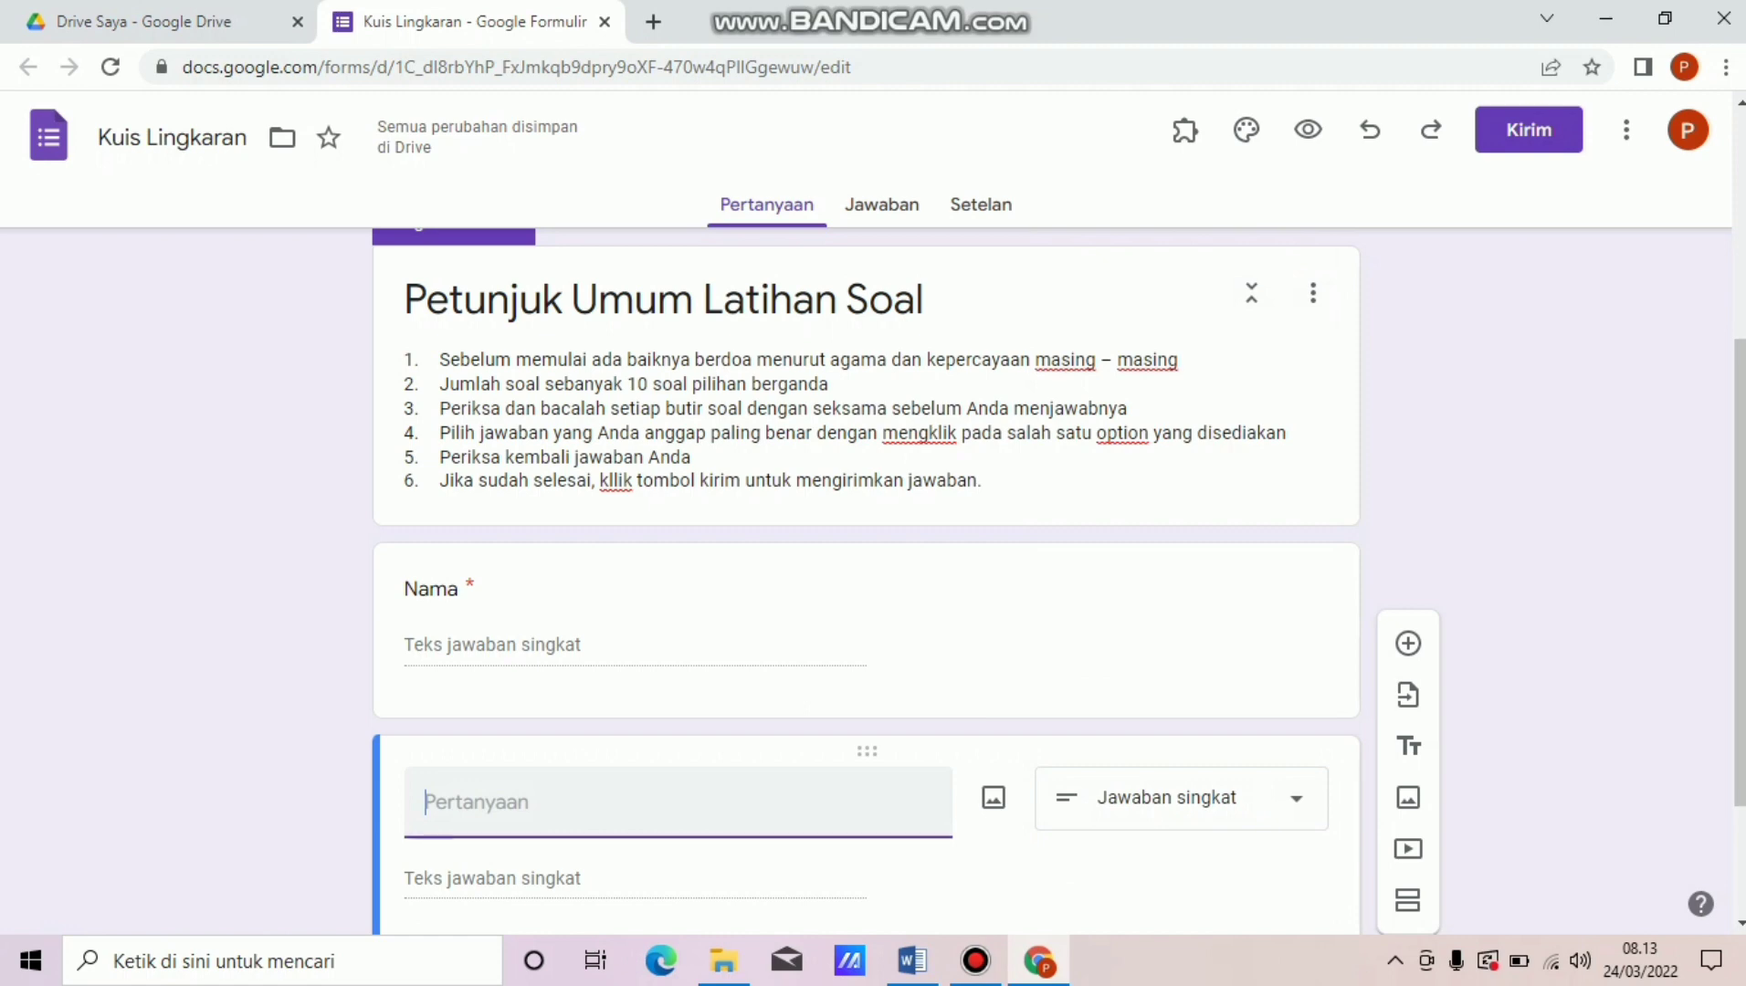
{"action": "type", "text": "Kelas"}
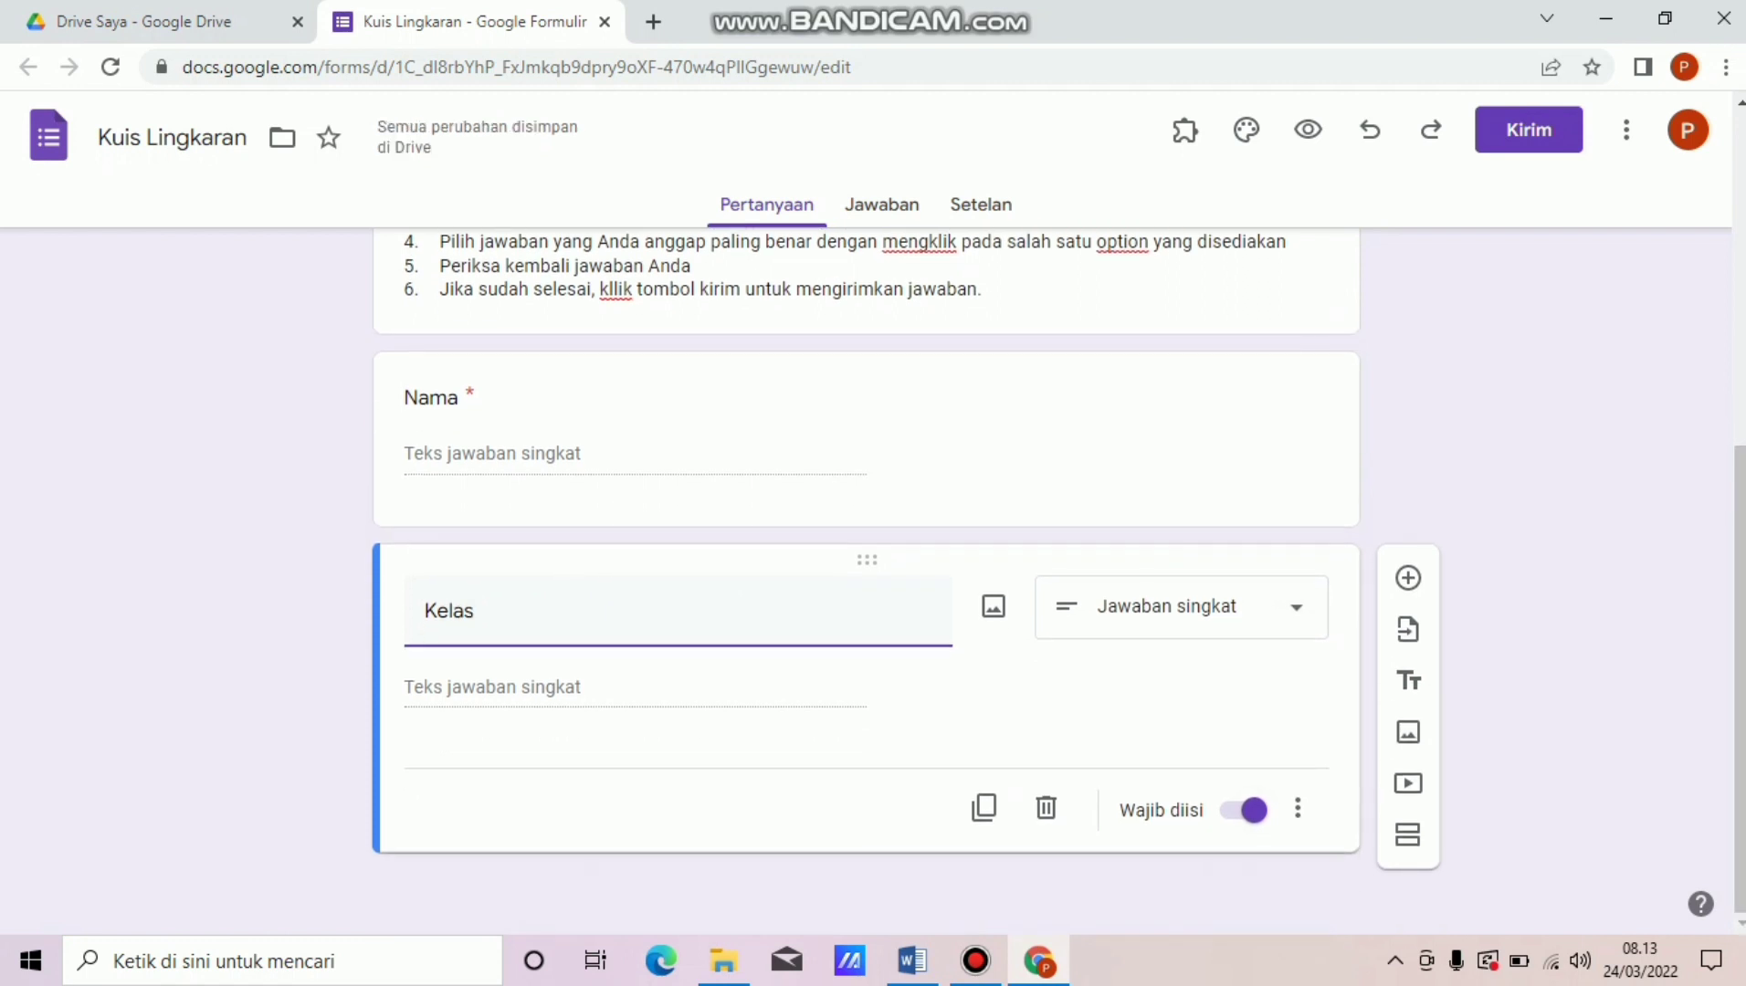
{"action": "key", "text": "Tab"}
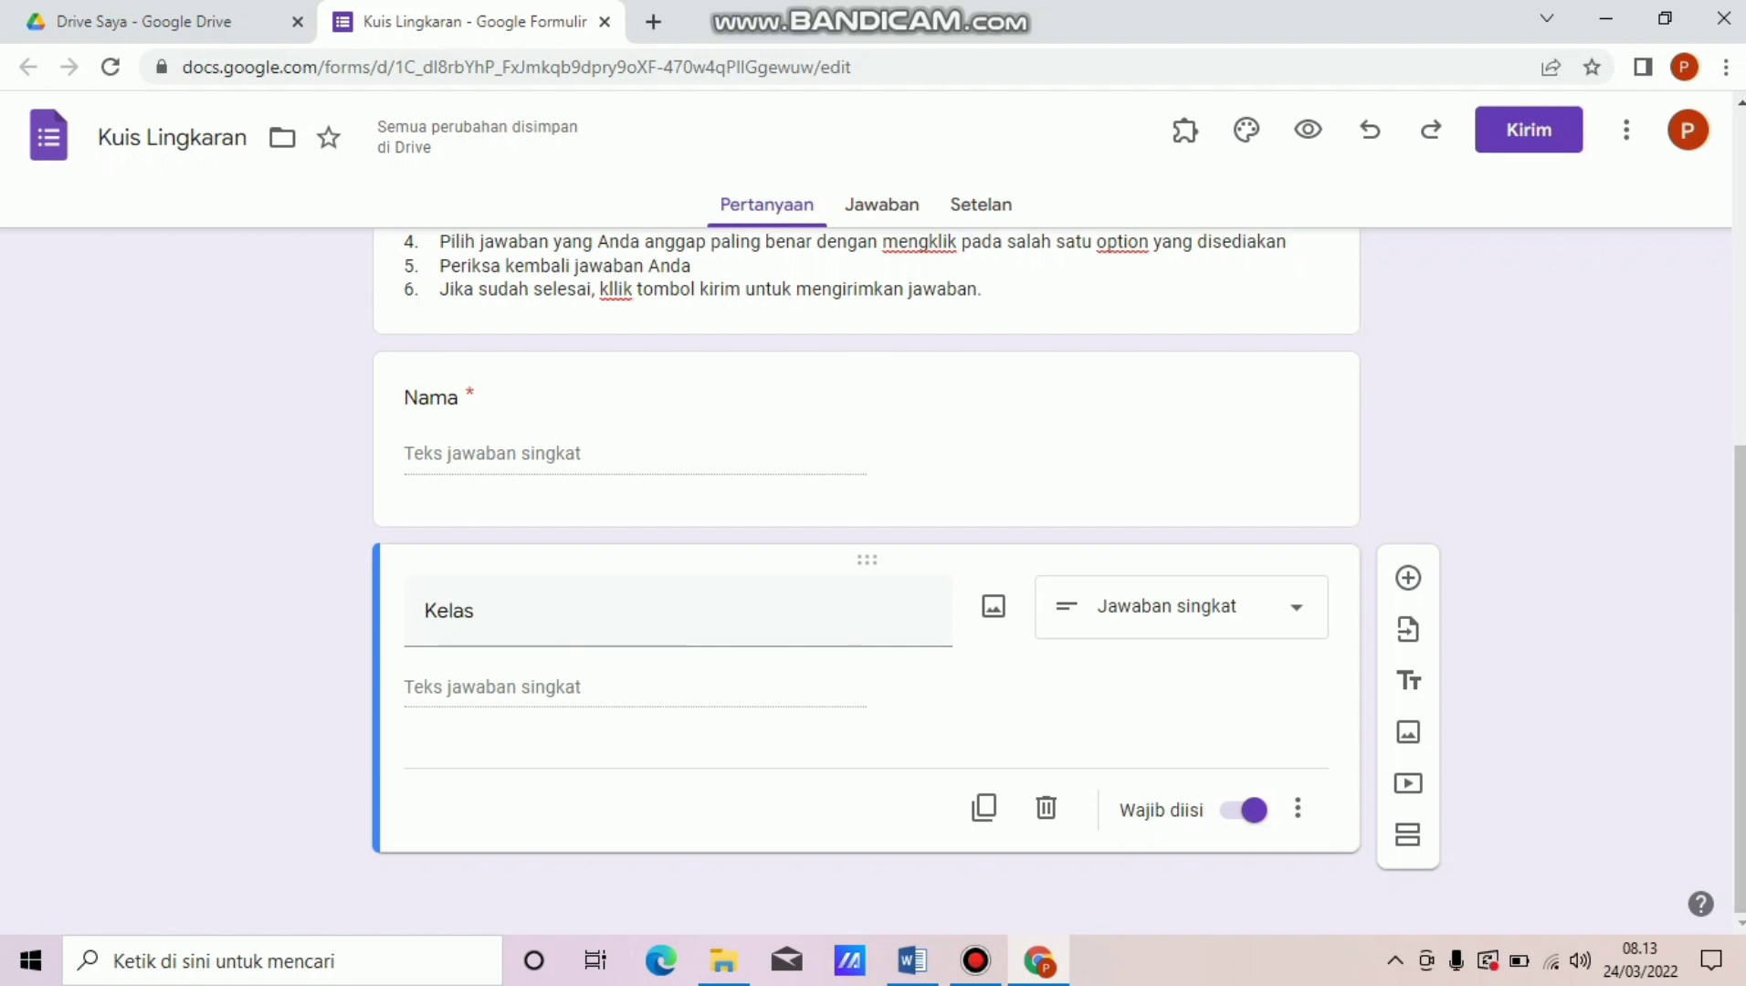
Make the form a quiz in its settings, turning off "Pertanyaan tak terjawab" and "Jawaban yang benar" for respondents.
{"action": "left_click", "coordinate": [981, 204]}
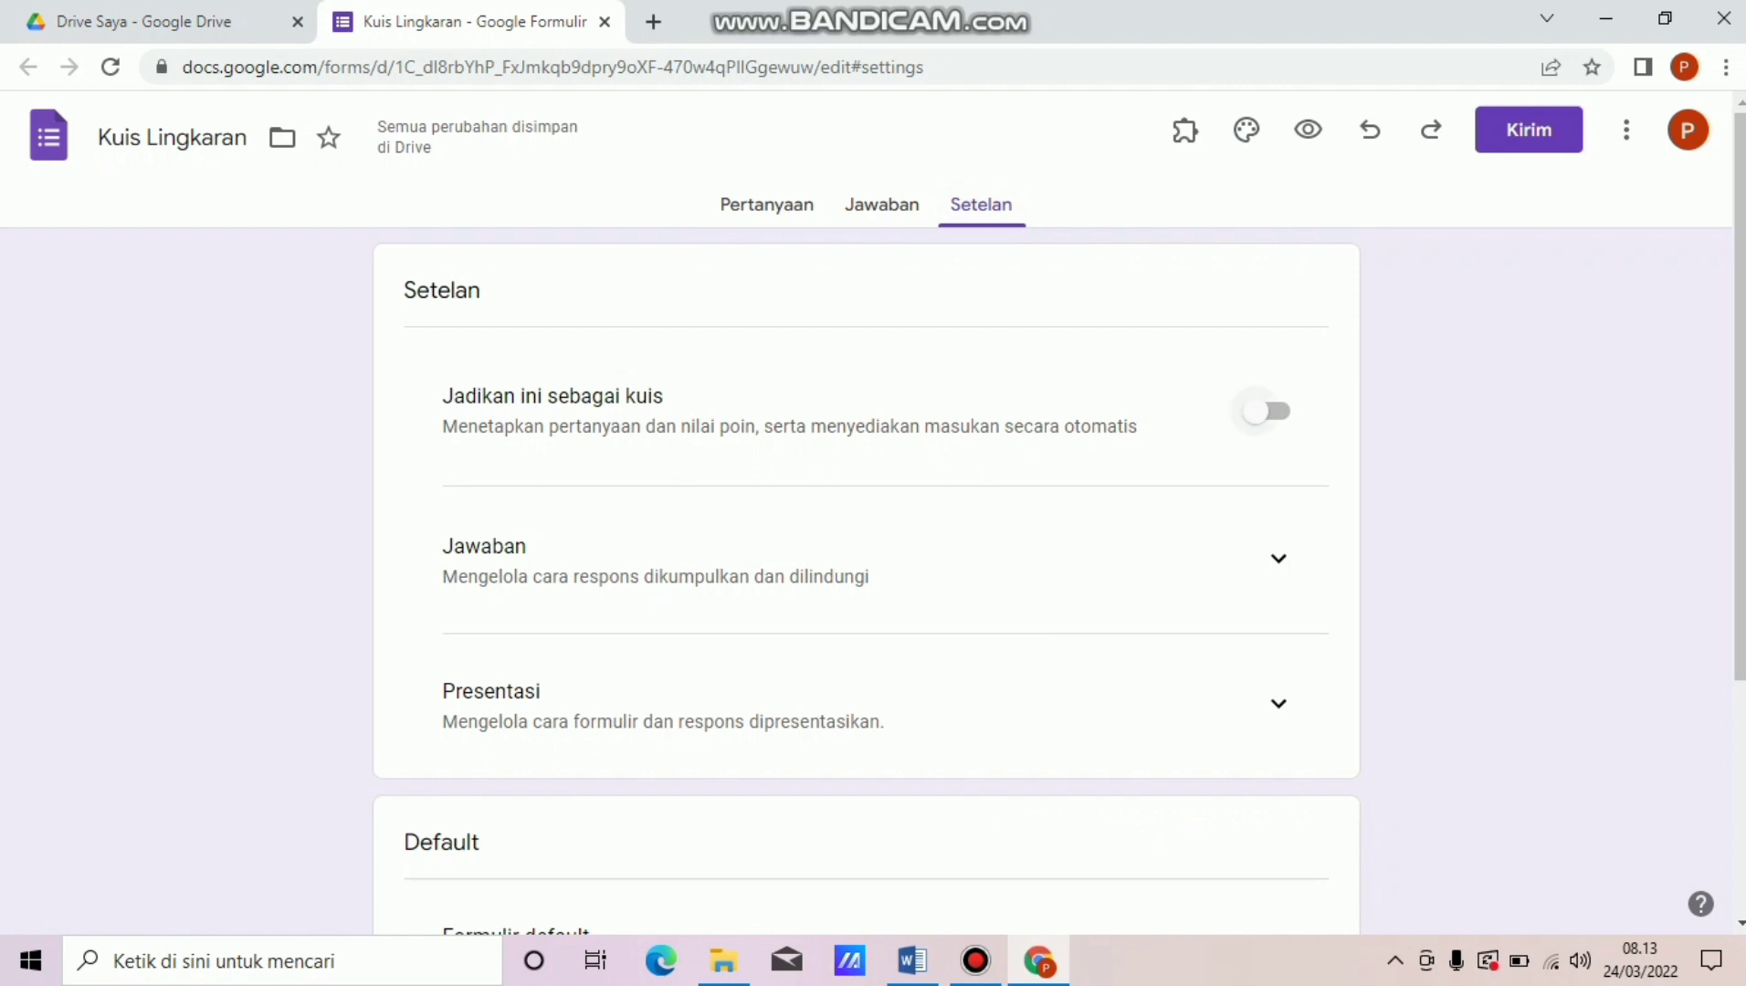
{"action": "left_click", "coordinate": [1264, 411]}
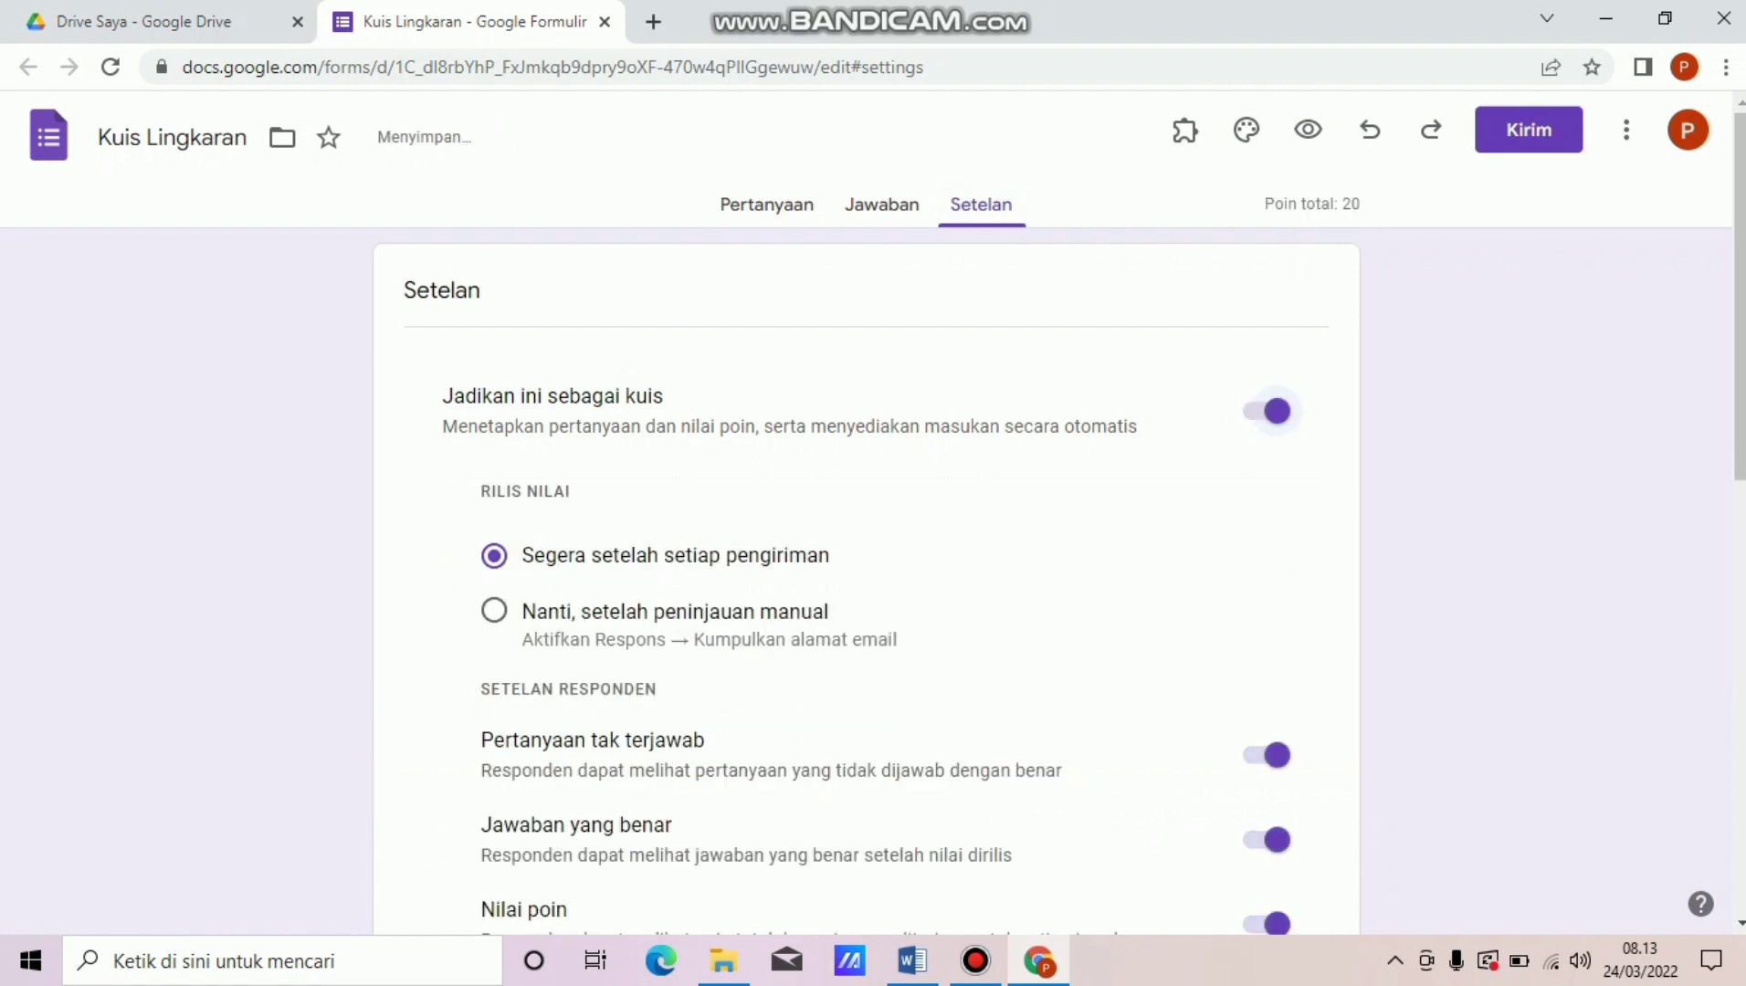
{"action": "scroll", "coordinate": [866, 525], "scroll_direction": "down", "scroll_amount": 3}
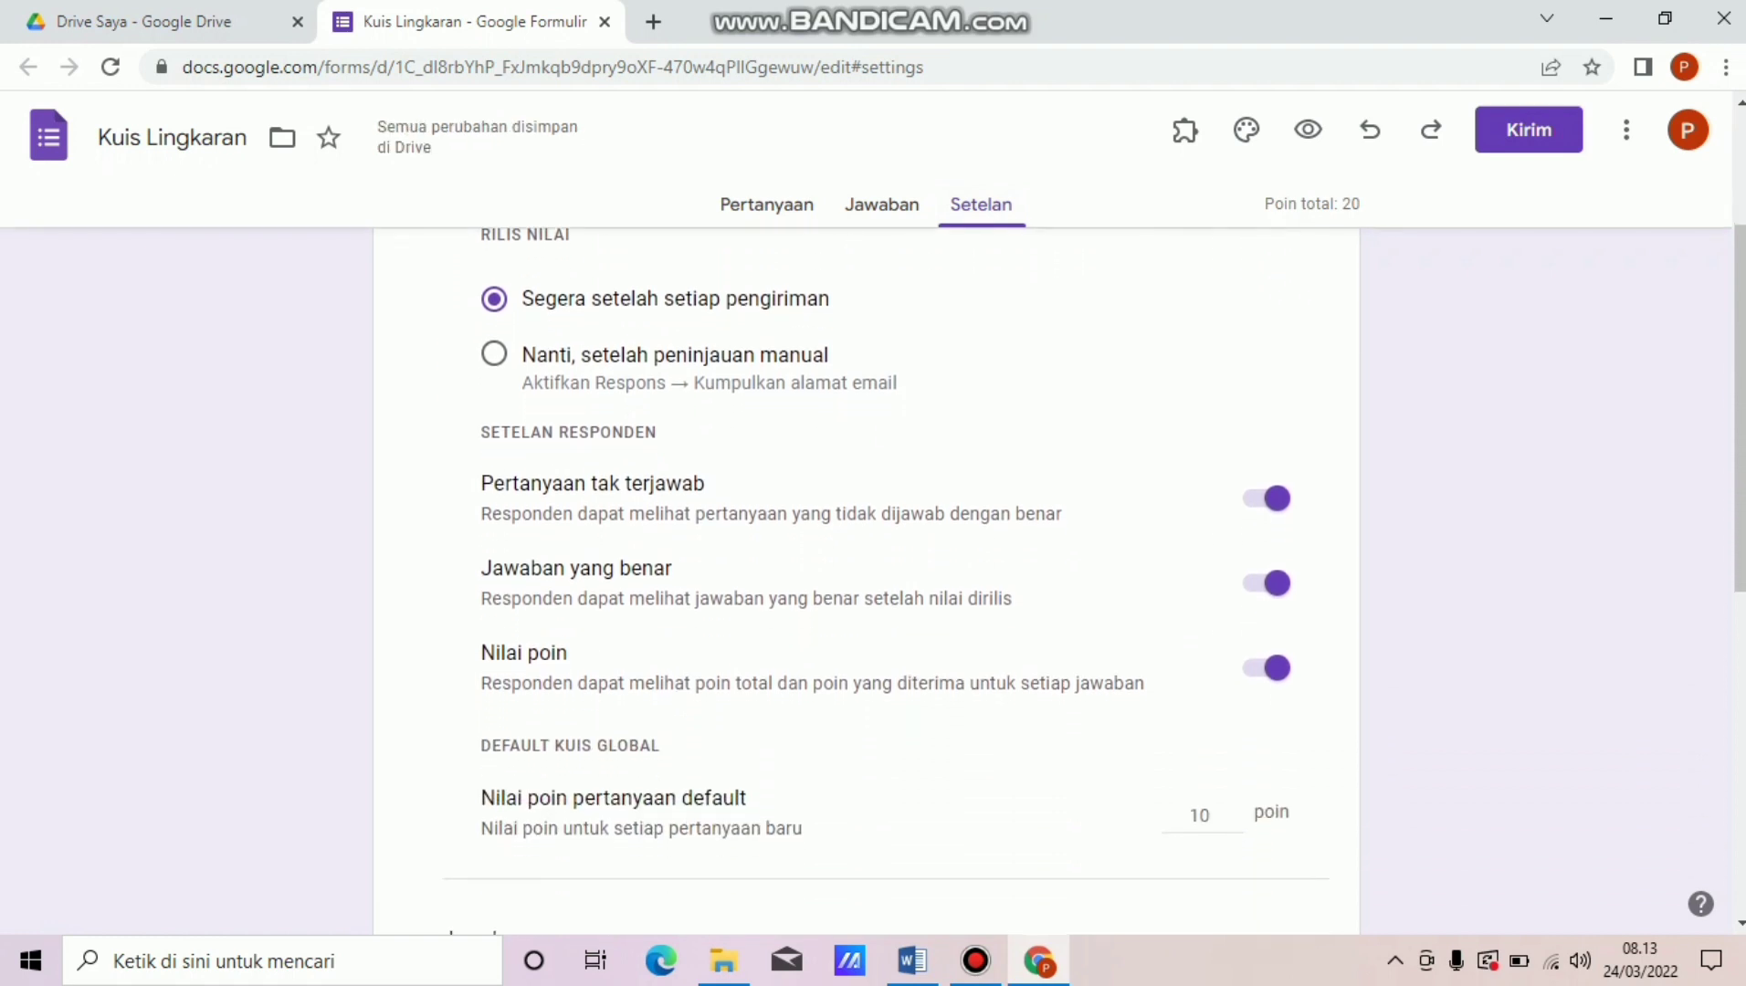
{"action": "left_click", "coordinate": [1266, 498]}
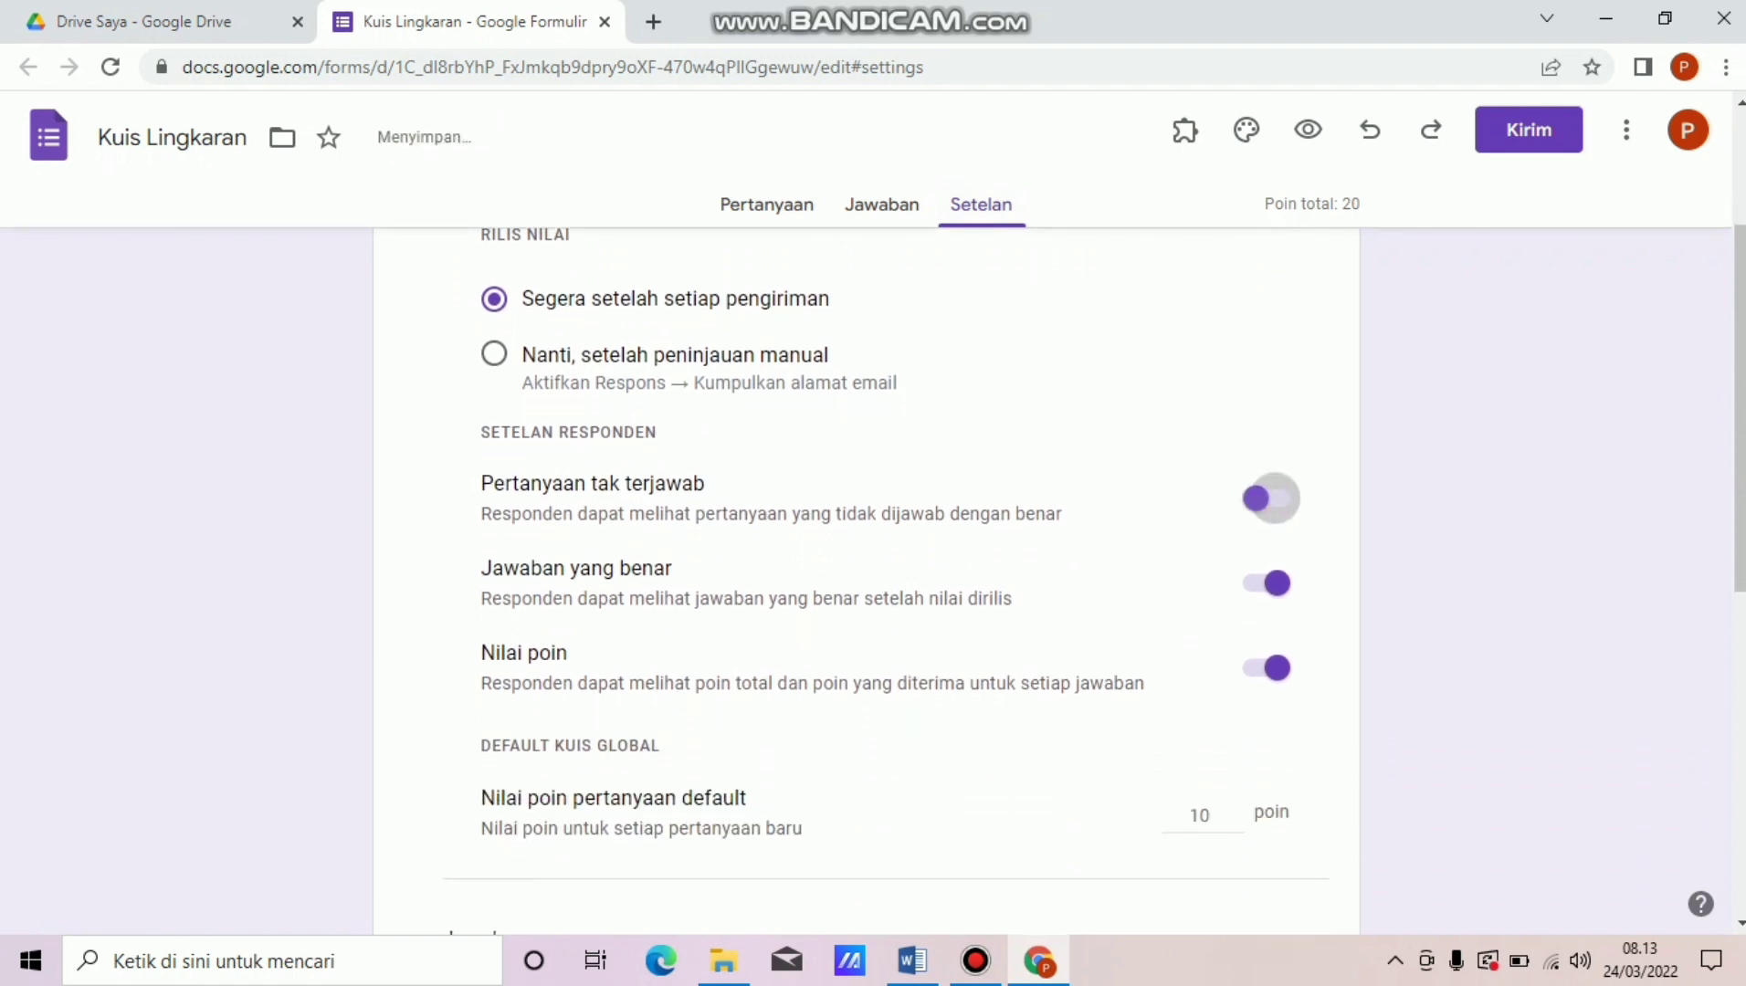
{"action": "left_click", "coordinate": [1266, 583]}
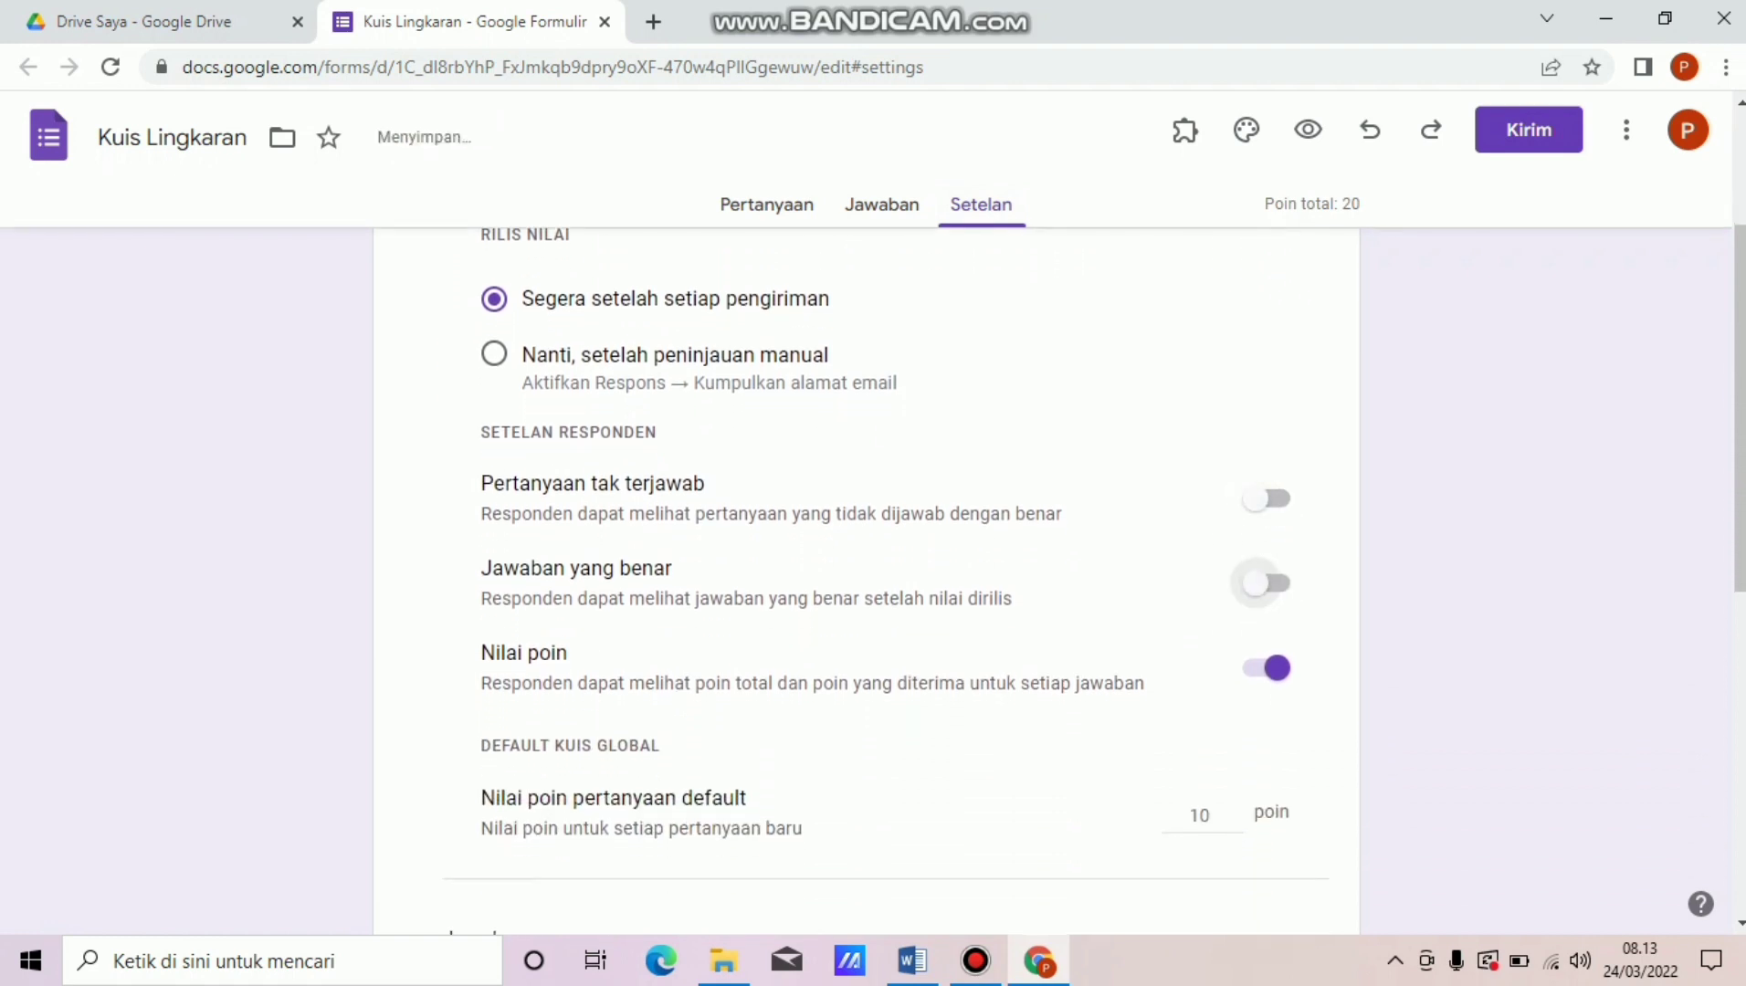
Turn on "Batasi ke 1 jawaban" in the response settings to limit each respondent to one response.
{"action": "scroll", "coordinate": [866, 581], "scroll_direction": "down", "scroll_amount": 3}
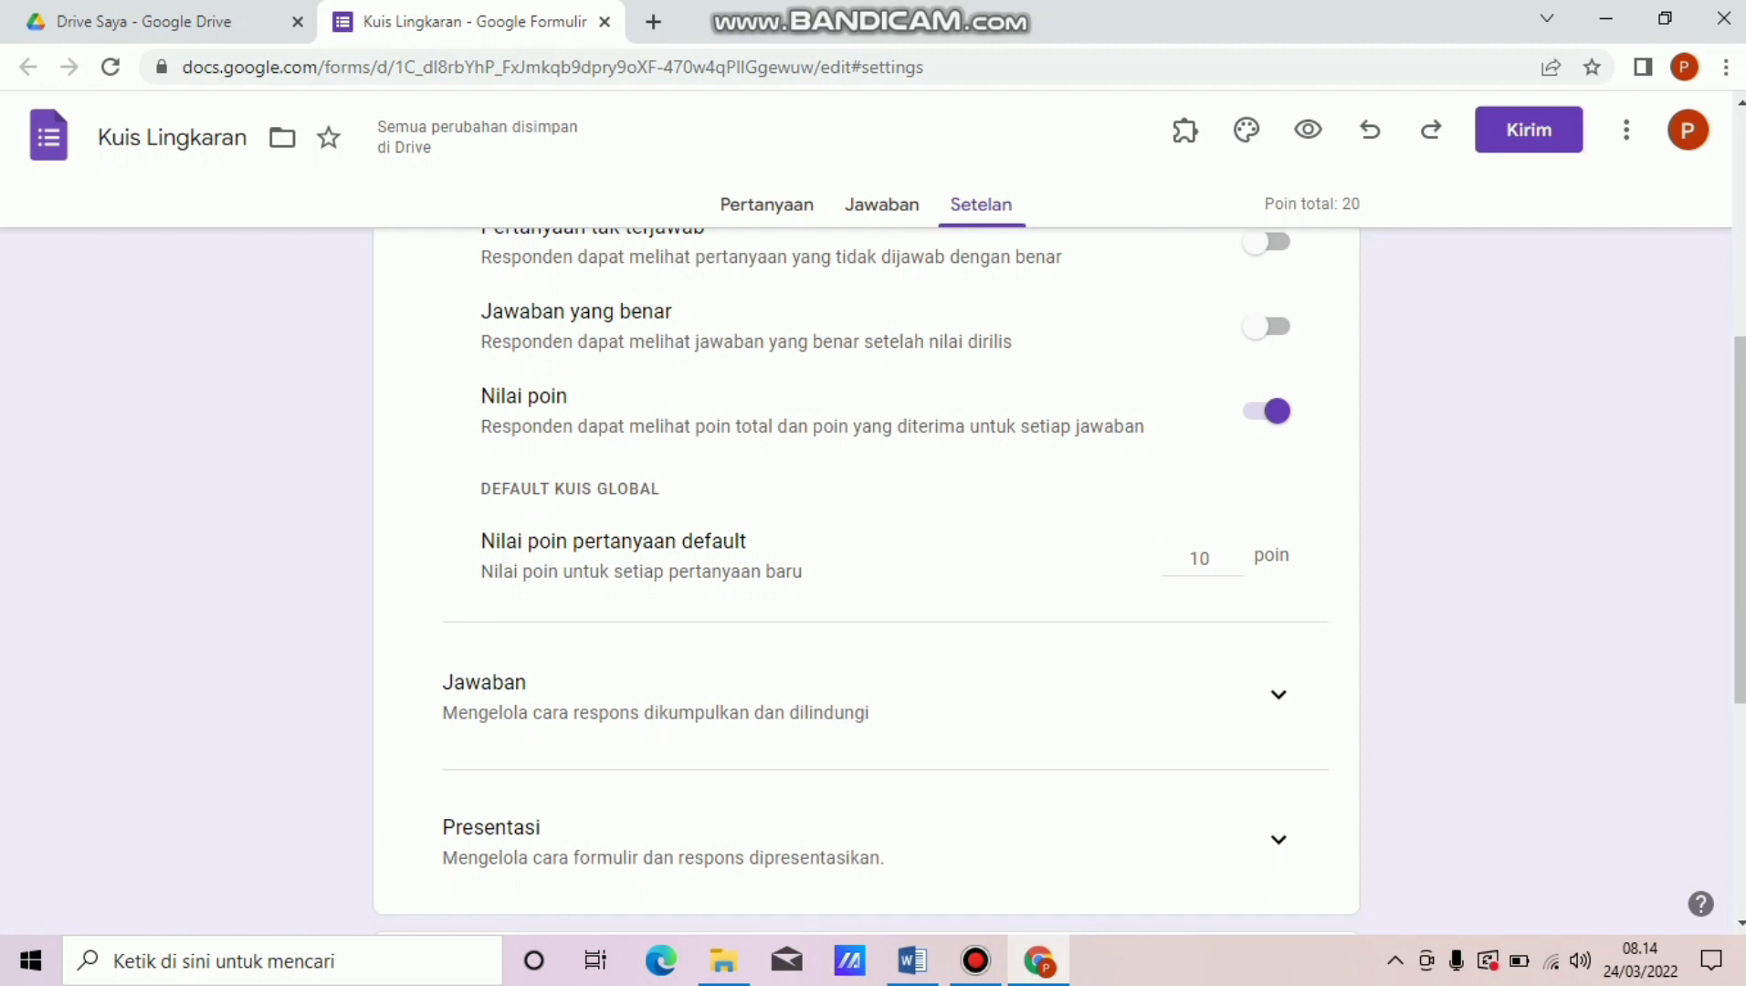
{"action": "scroll", "coordinate": [866, 581], "scroll_direction": "down", "scroll_amount": 1}
{"action": "scroll", "coordinate": [868, 585], "scroll_direction": "down", "scroll_amount": 1}
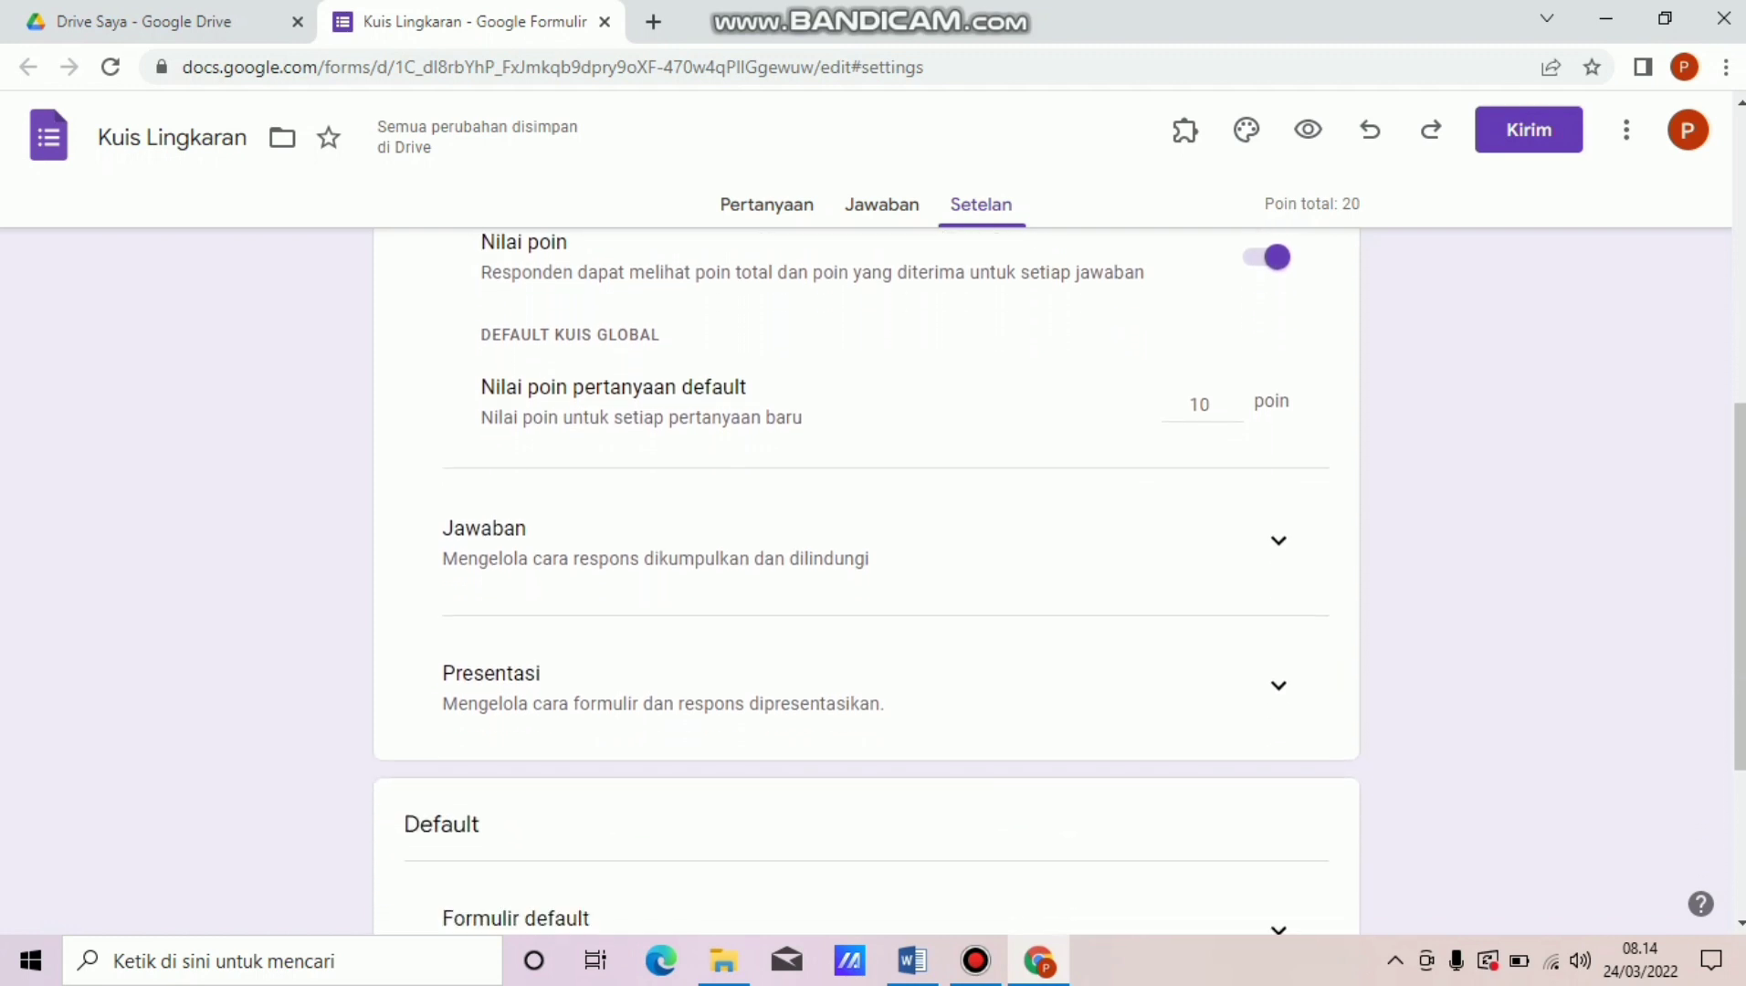
{"action": "left_click", "coordinate": [1278, 540]}
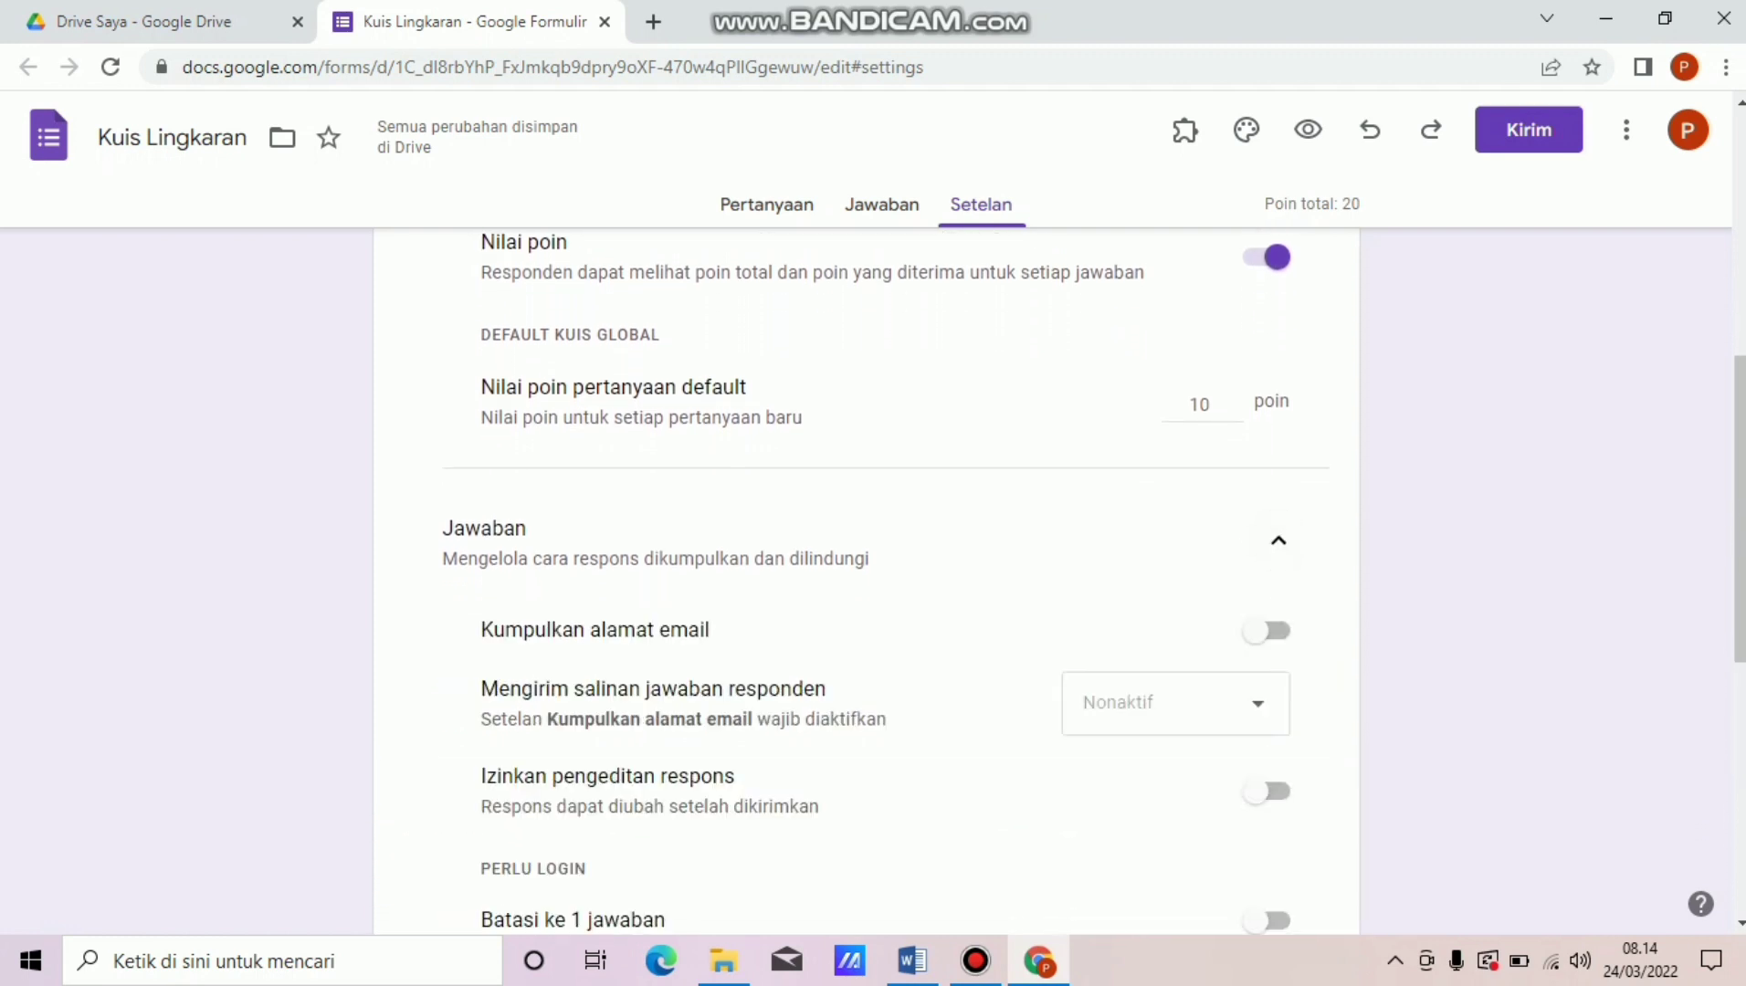
{"action": "scroll", "coordinate": [868, 585], "scroll_direction": "down", "scroll_amount": 3}
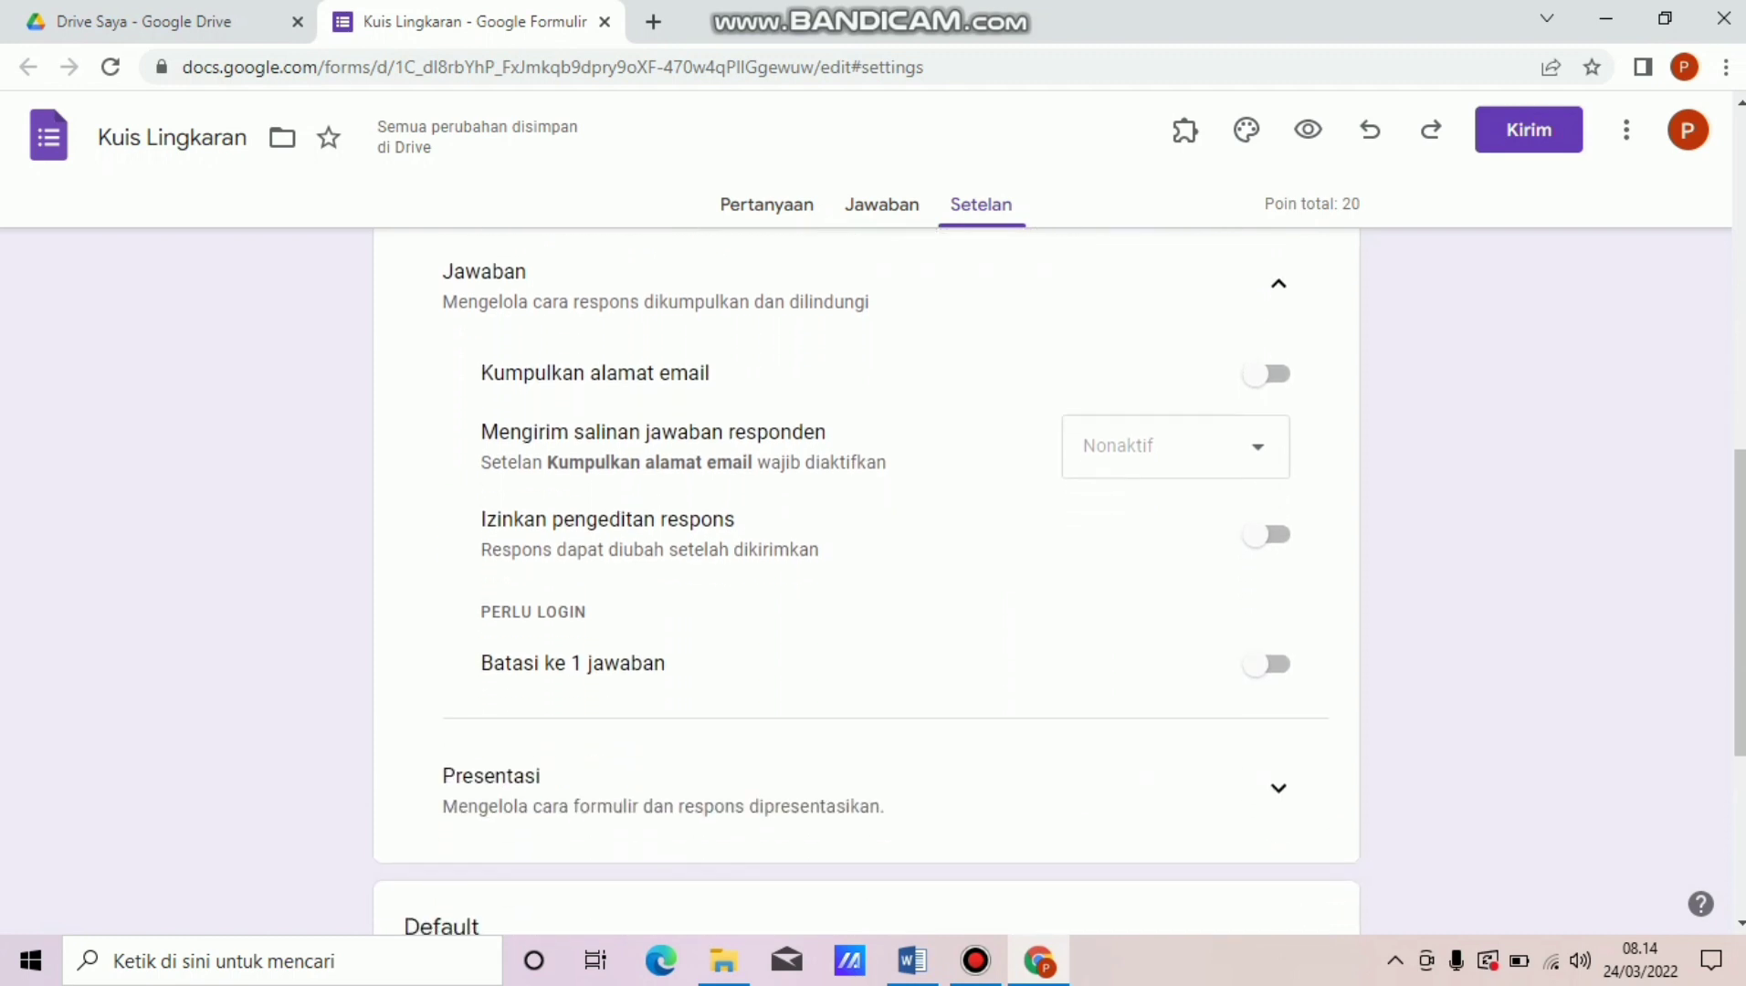
{"action": "left_click", "coordinate": [1259, 664]}
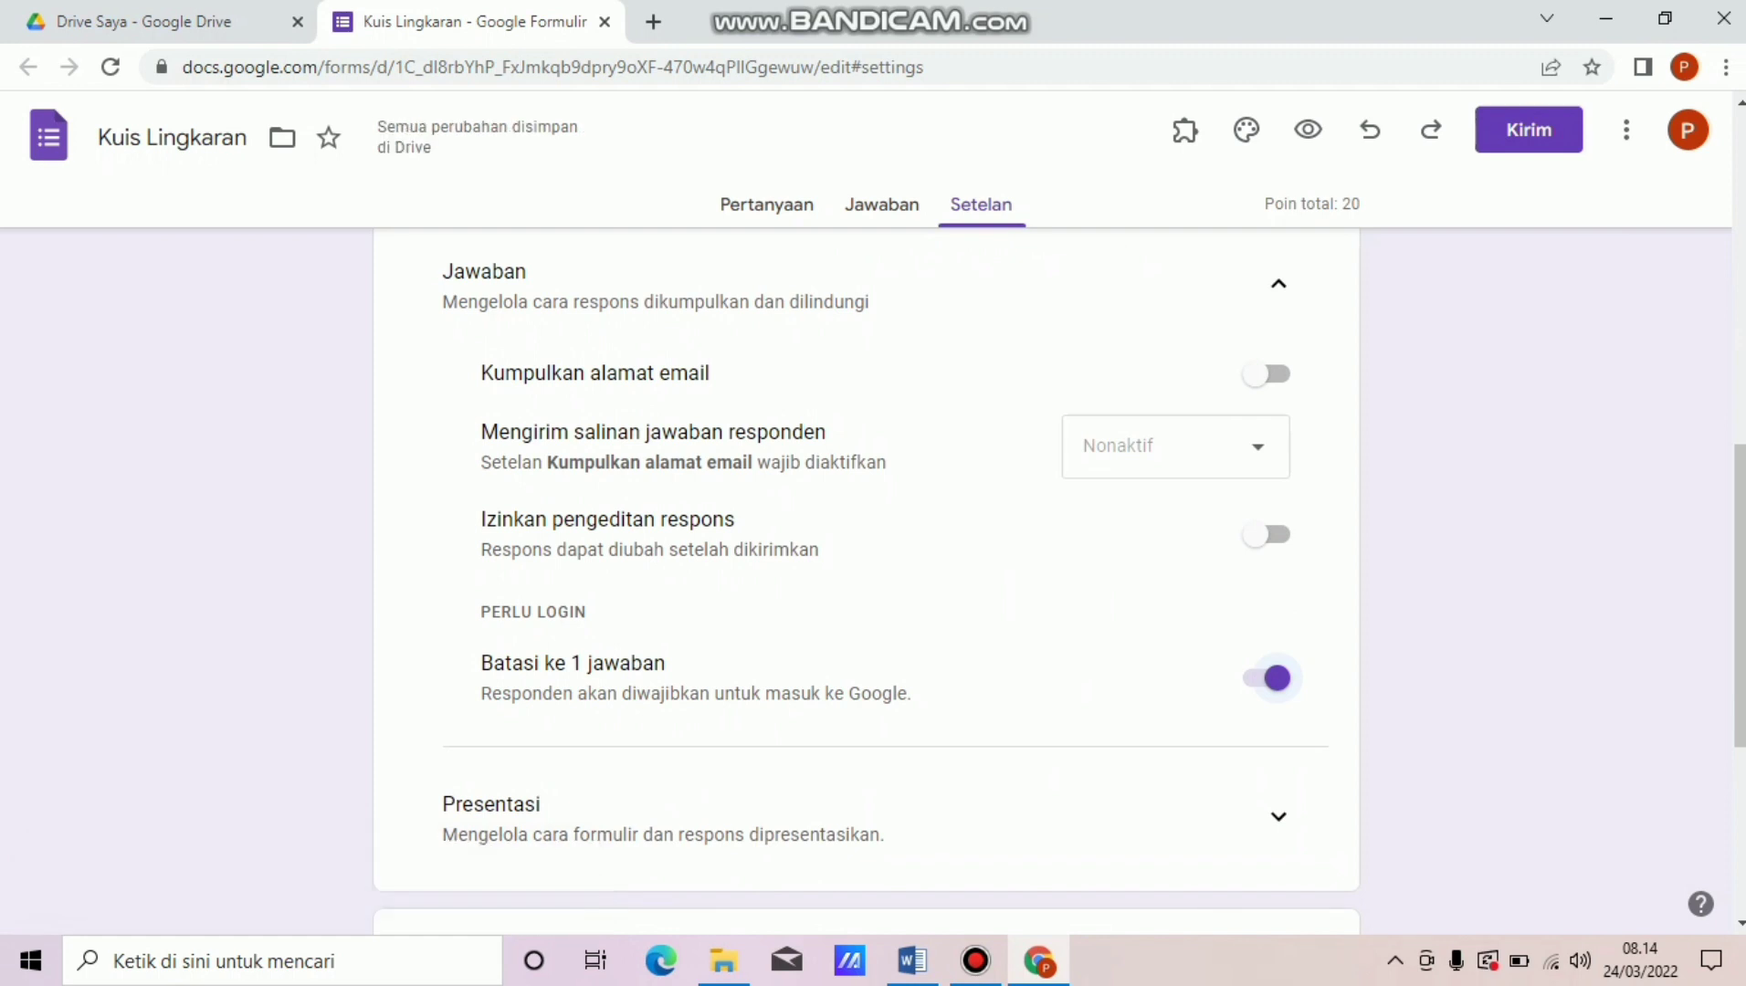
Review the default settings for questions (Pertanyaan default) and forms (Formulir default).
{"action": "scroll", "coordinate": [868, 575], "scroll_direction": "down", "scroll_amount": 5}
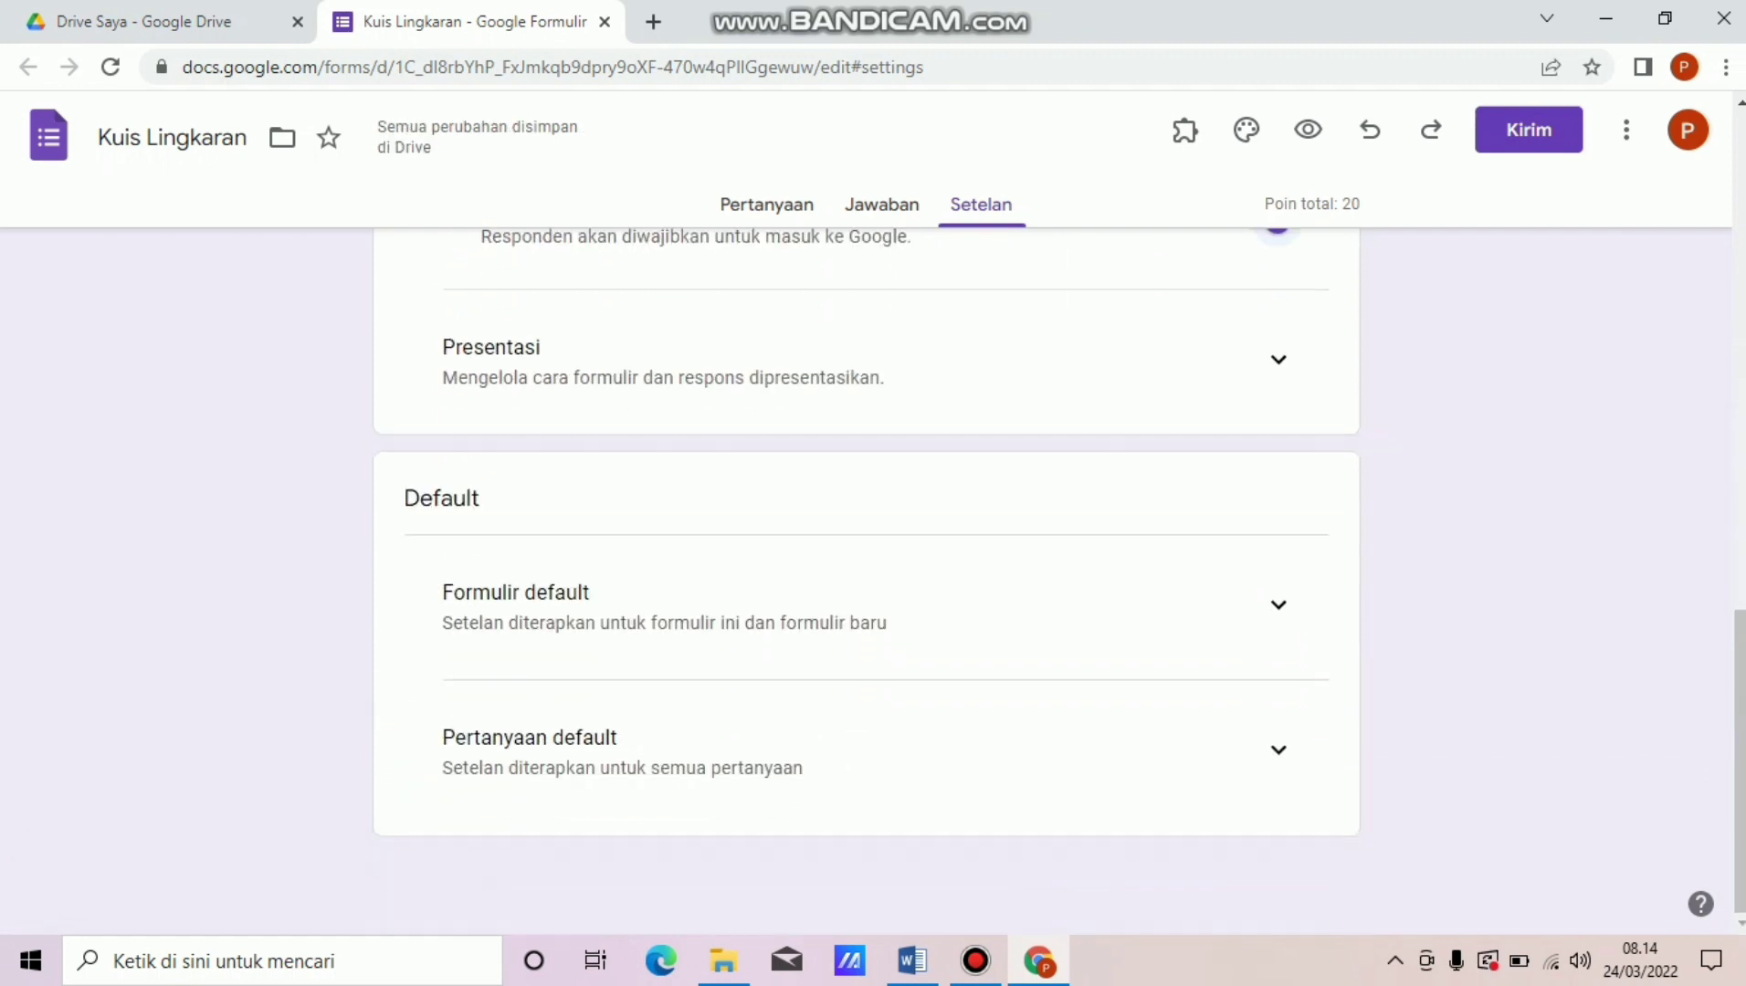
{"action": "left_click", "coordinate": [1279, 749]}
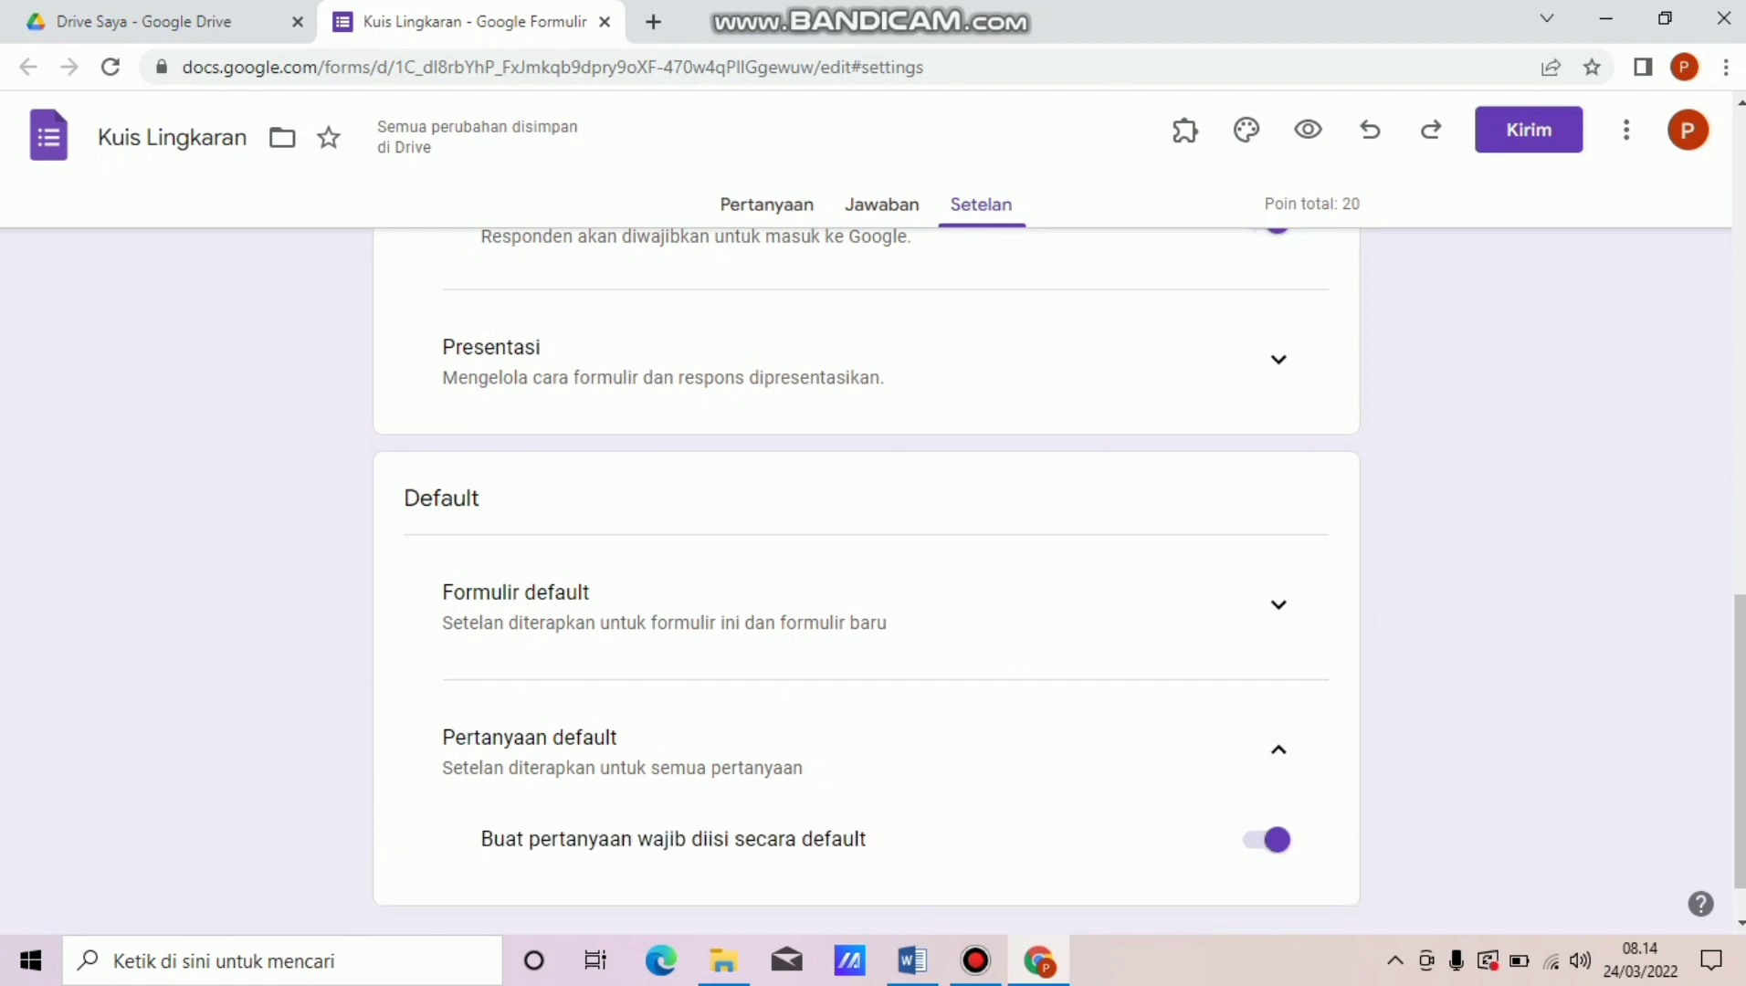
{"action": "left_click", "coordinate": [1279, 604]}
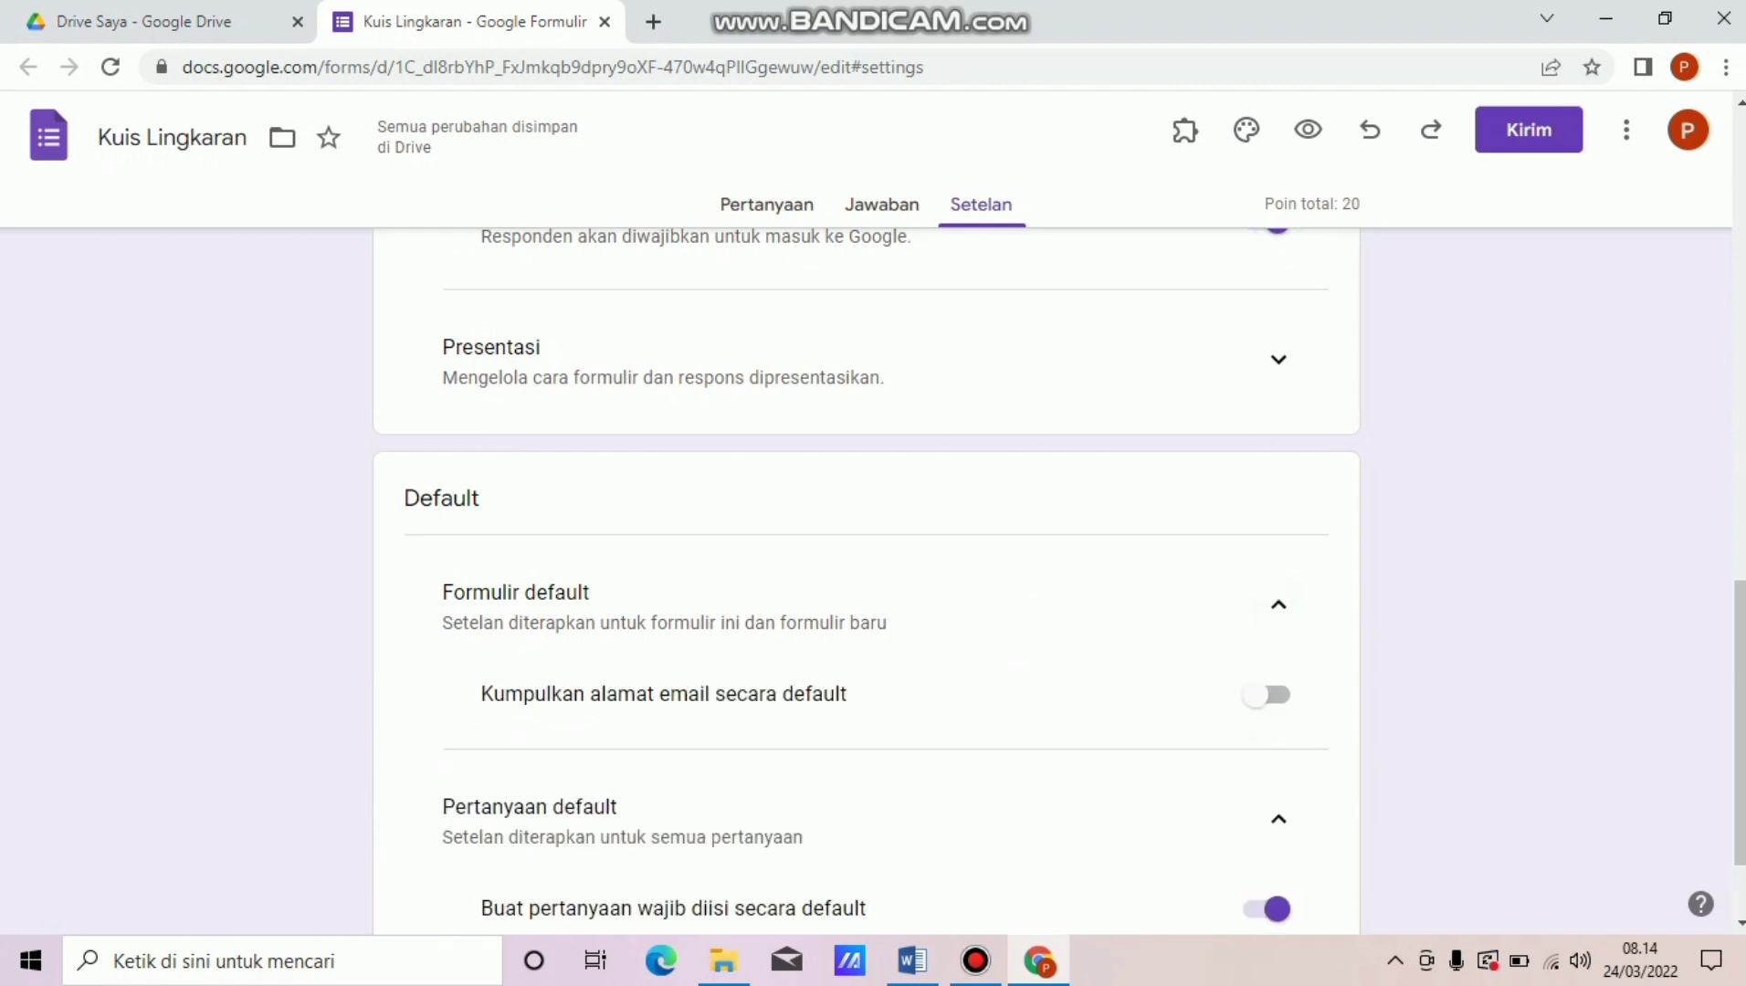
Return to the form's questions and add a new multiple-choice question (Pilihan ganda) below "Kelas".
{"action": "left_click", "coordinate": [766, 204]}
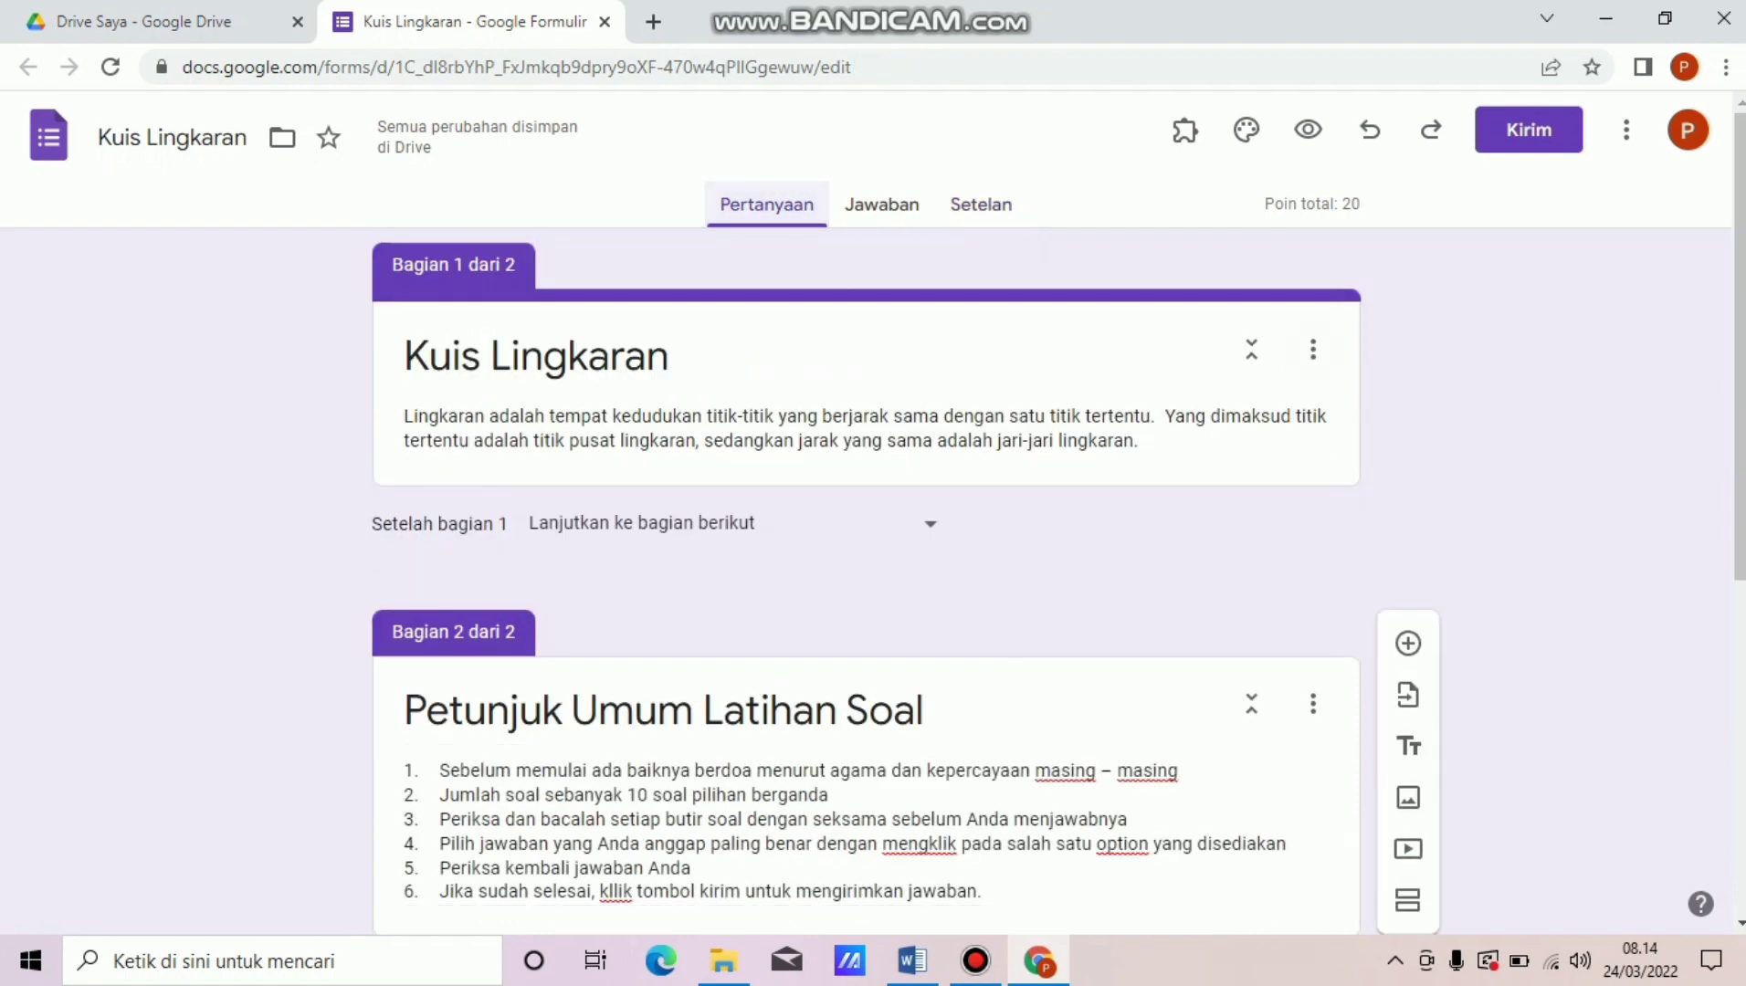
{"action": "scroll", "coordinate": [866, 584], "scroll_direction": "down", "scroll_amount": 5}
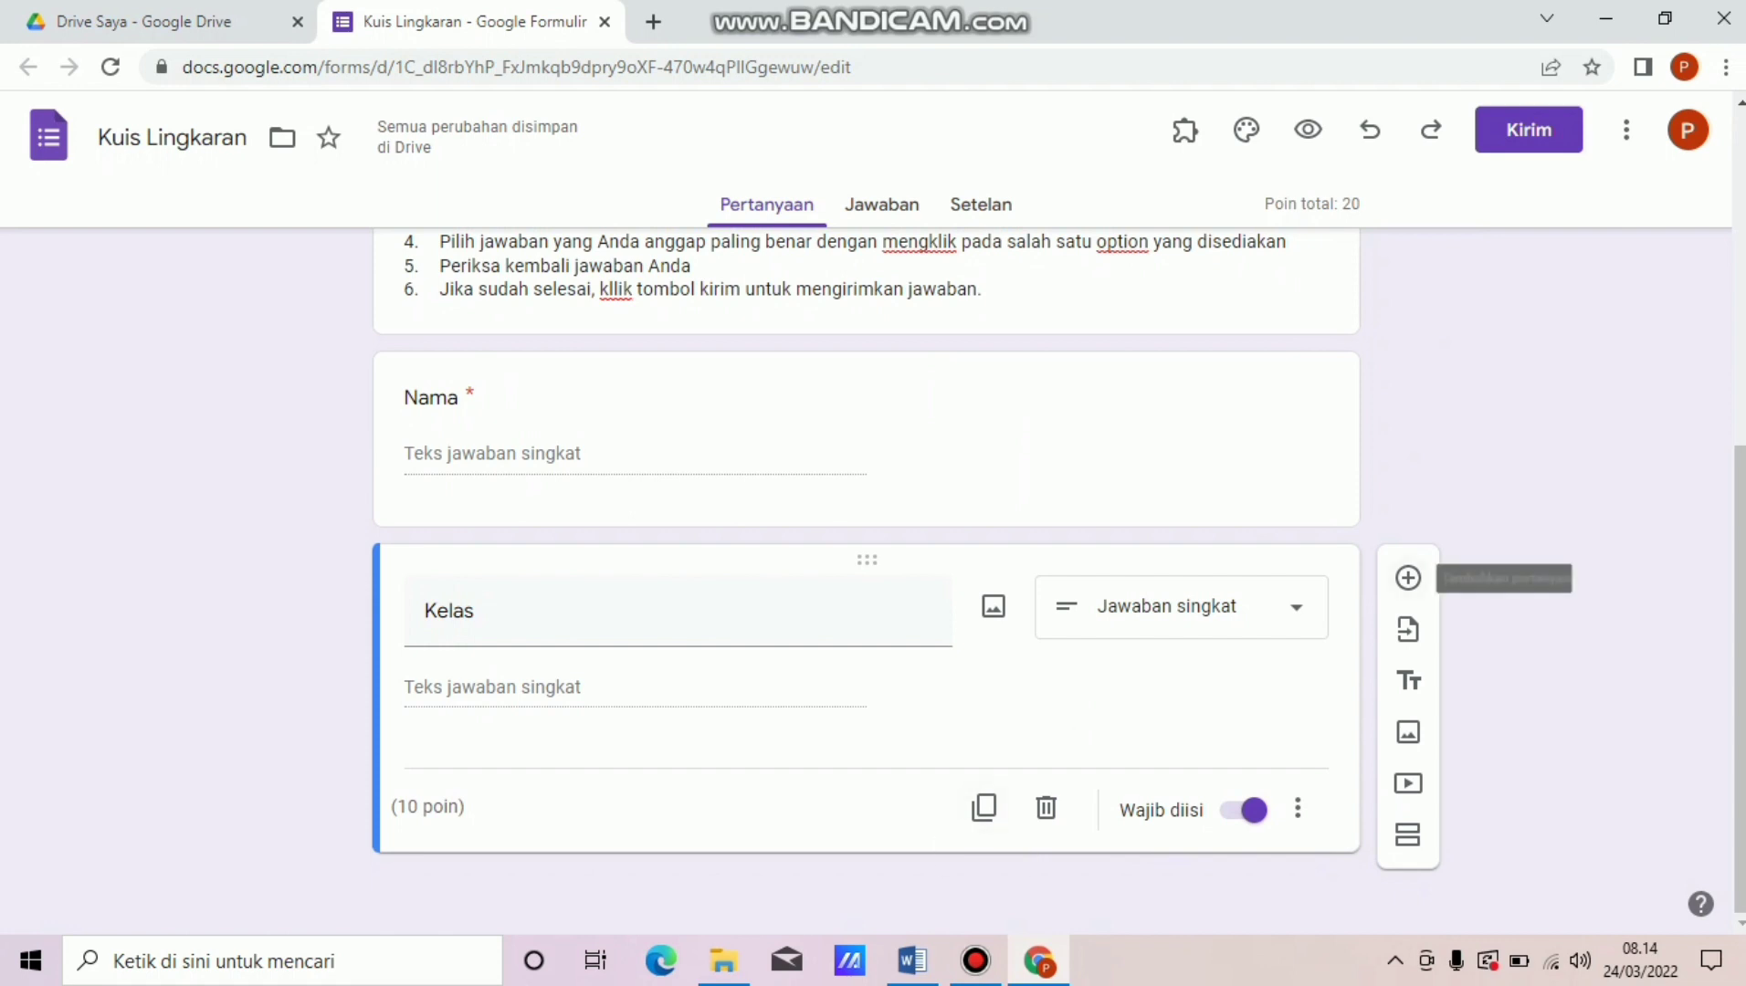
{"action": "left_click", "coordinate": [1408, 578]}
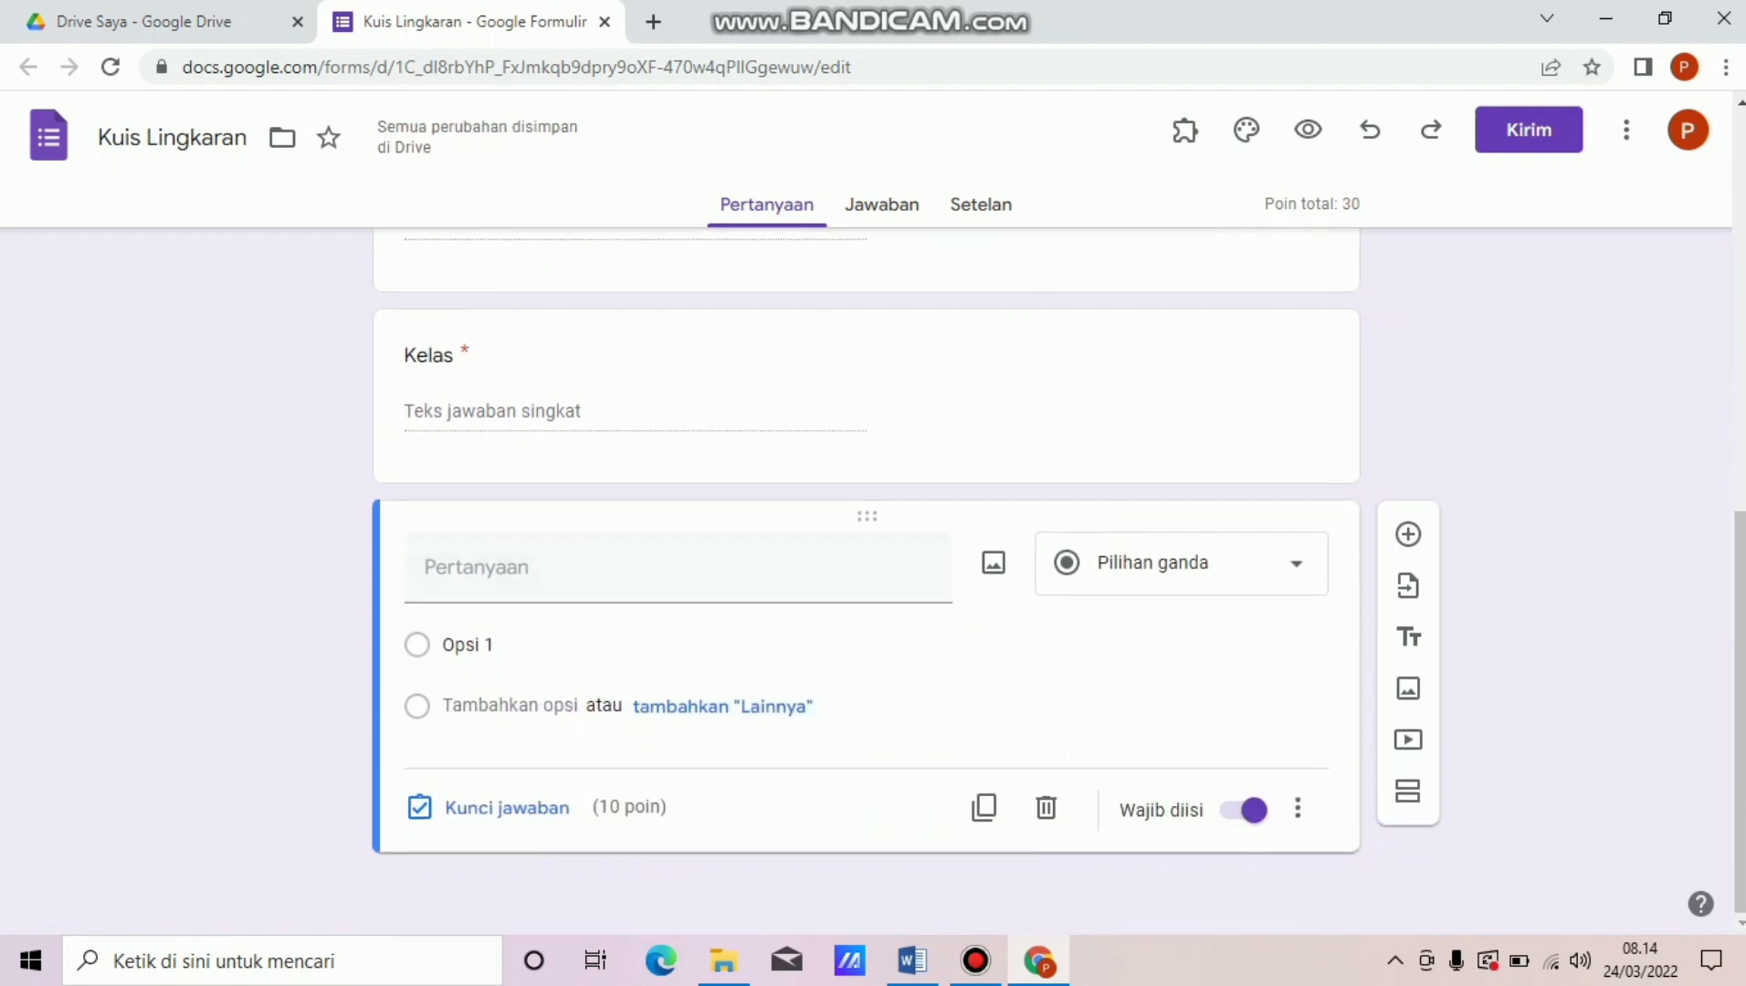
Switch to the Word document and copy "Perhatikan gambar di bawah ini untuk menjawab soal no 1 –" from question 1.
{"action": "mouse_move", "coordinate": [912, 962]}
{"action": "left_click", "coordinate": [914, 849]}
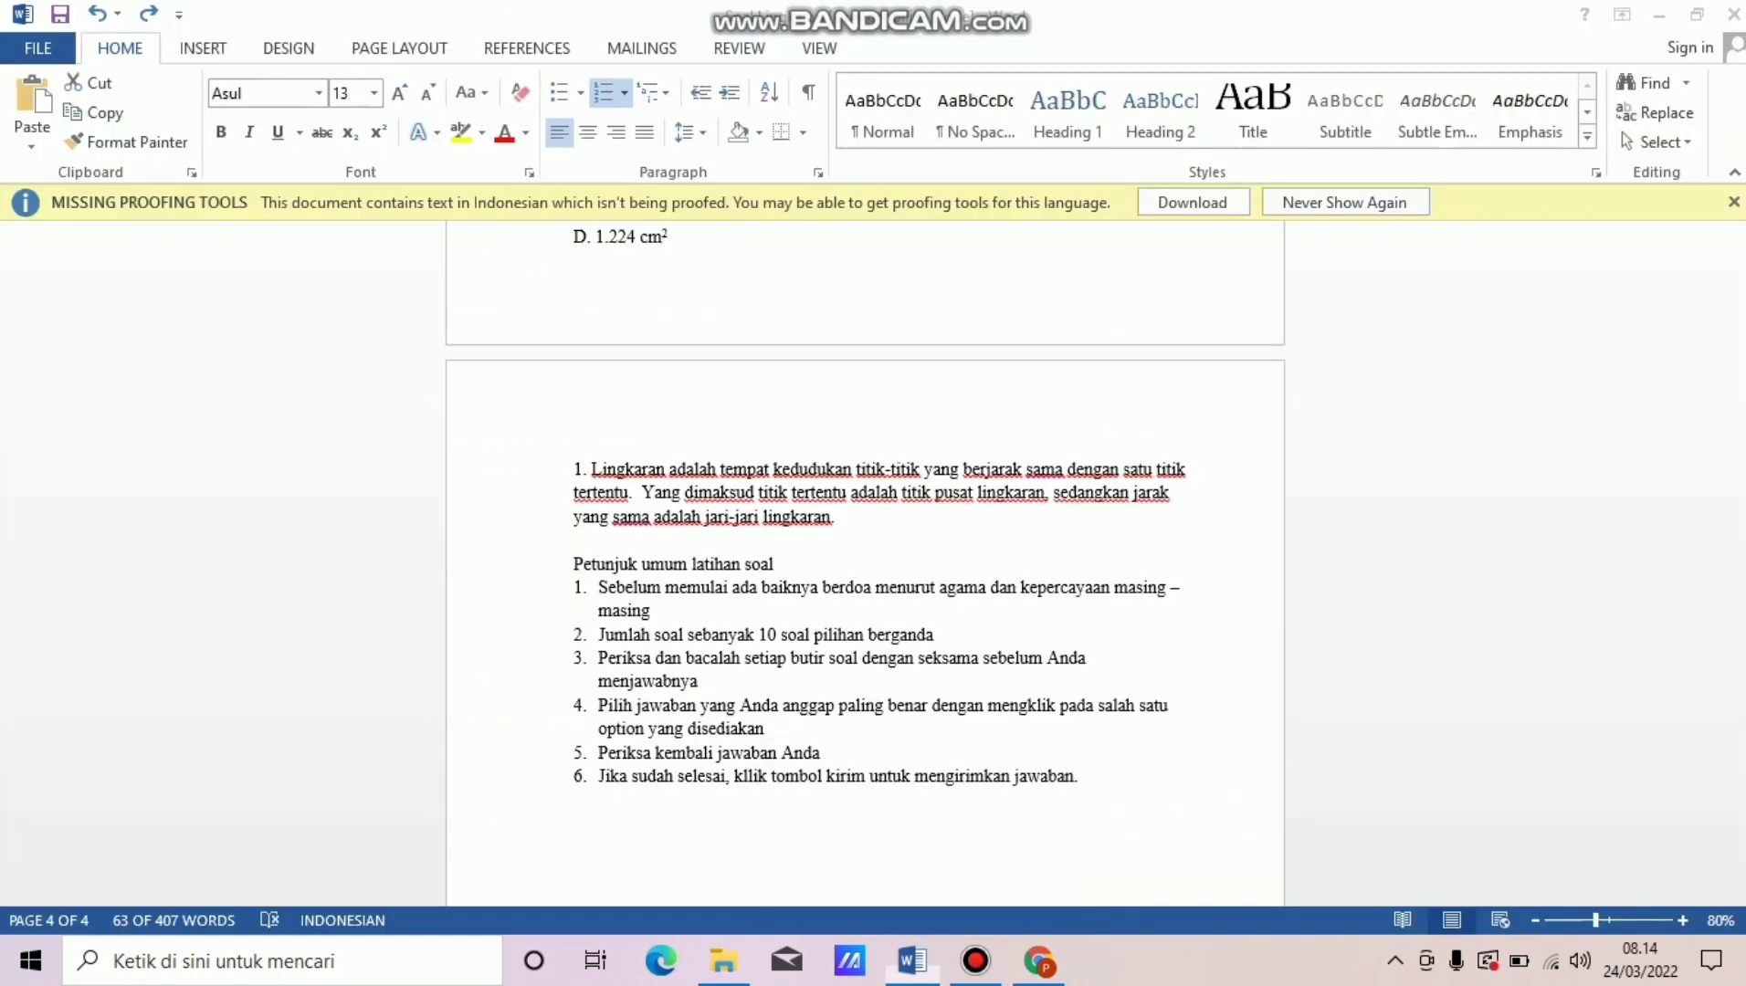
{"action": "left_click_drag", "start_coordinate": [1740, 749], "coordinate": [1740, 284]}
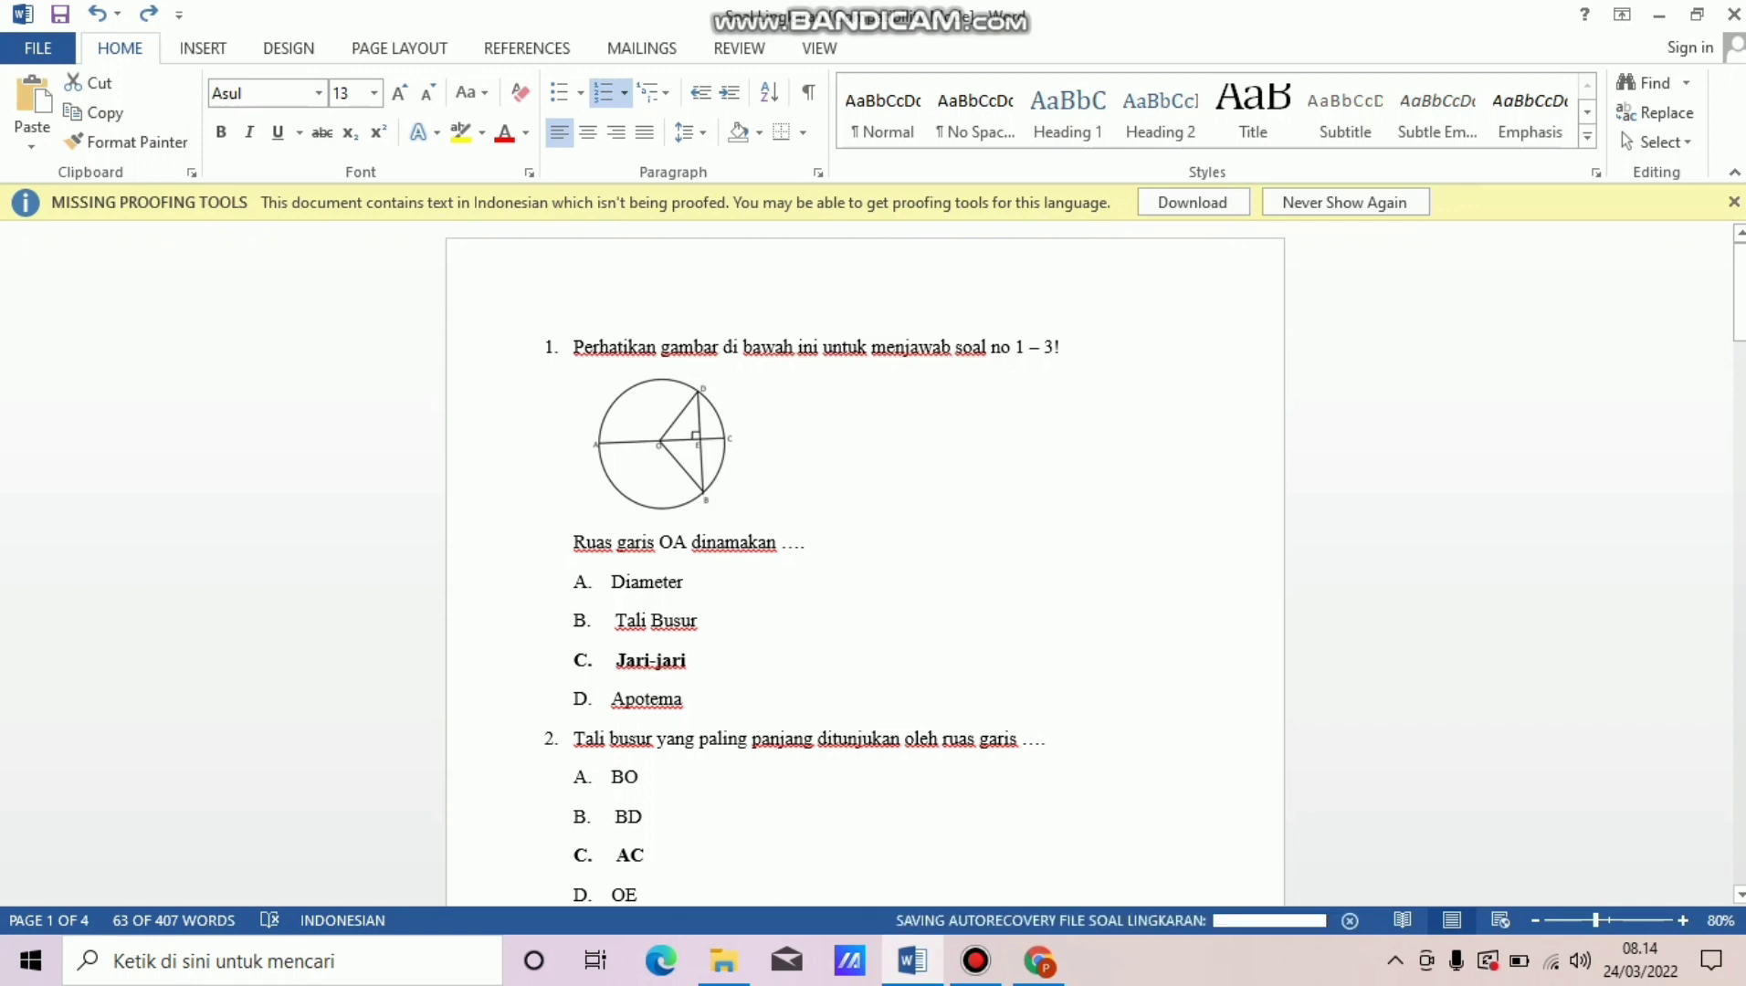
{"action": "mouse_move", "coordinate": [573, 347]}
{"action": "left_mouse_down"}
{"action": "mouse_move", "coordinate": [499, 343]}
{"action": "mouse_move", "coordinate": [1067, 351]}
{"action": "mouse_move", "coordinate": [570, 351]}
{"action": "left_mouse_up"}
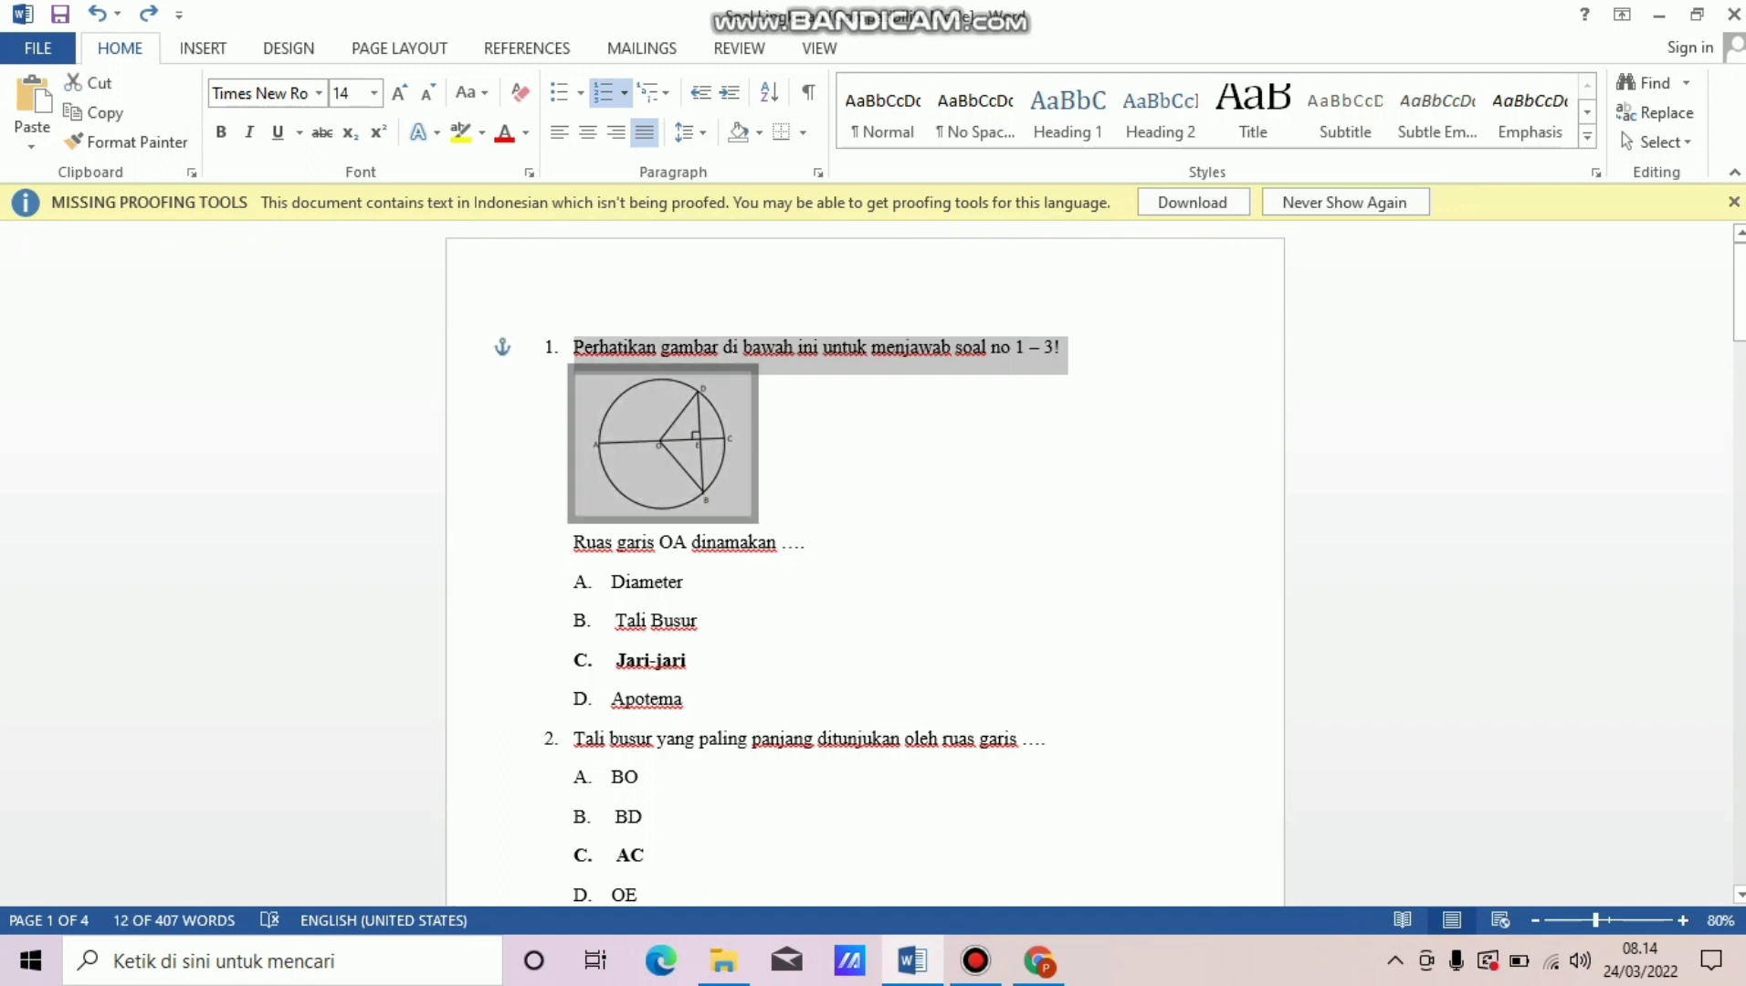
{"action": "left_click", "coordinate": [575, 351]}
{"action": "left_click_drag", "start_coordinate": [576, 351], "coordinate": [1044, 350]}
{"action": "key", "text": "ctrl+c"}
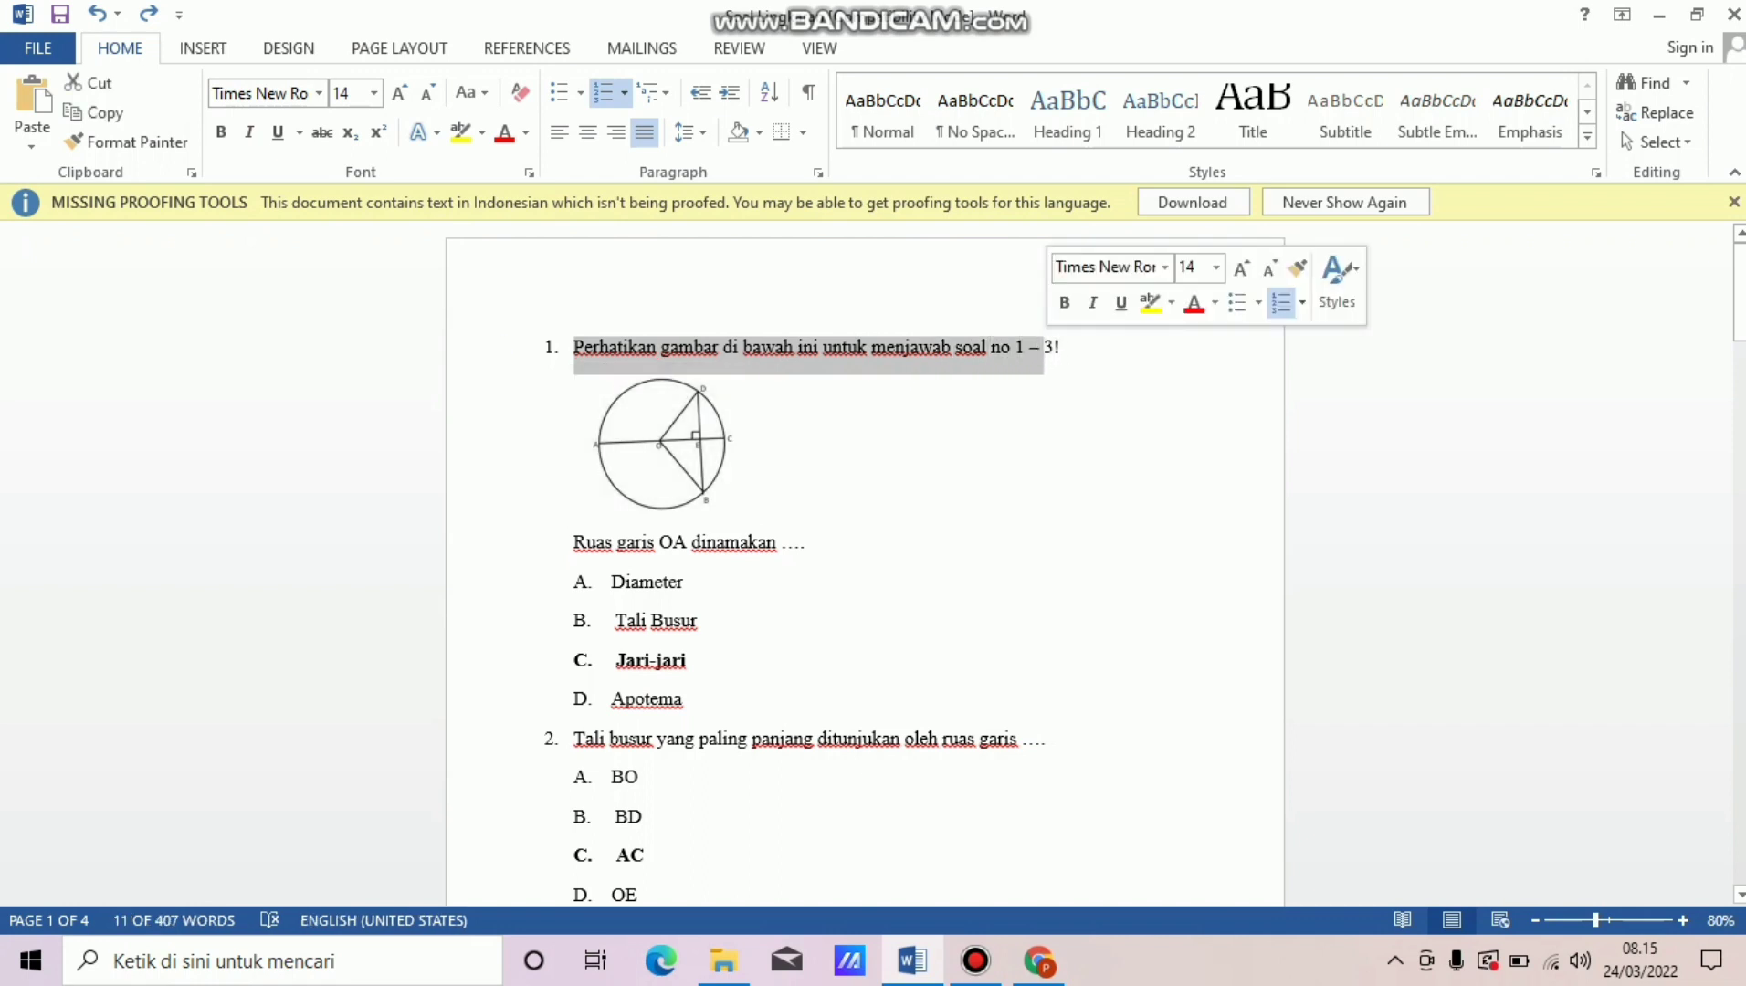
Paste the copied sentence into the new form question and complete it as "1. Perhatikan gambar di bawah ini untuk menjawab soal no 1 – 3!".
{"action": "left_click", "coordinate": [1040, 961]}
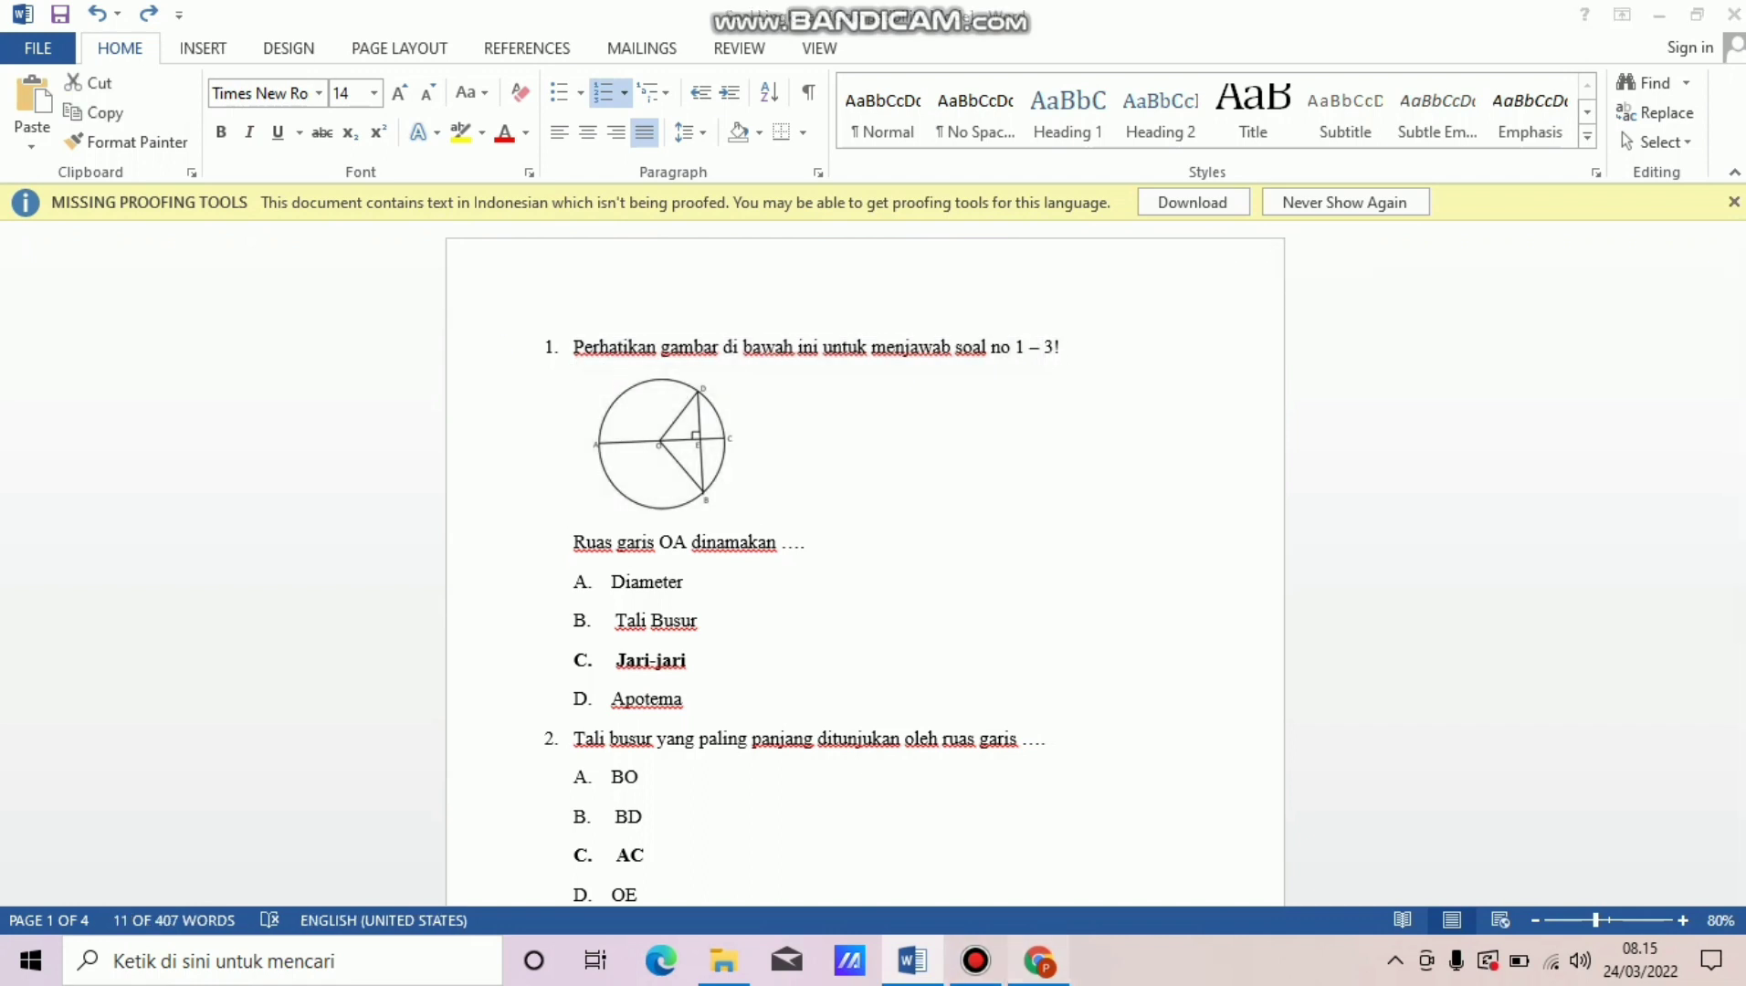
{"action": "left_click", "coordinate": [679, 567]}
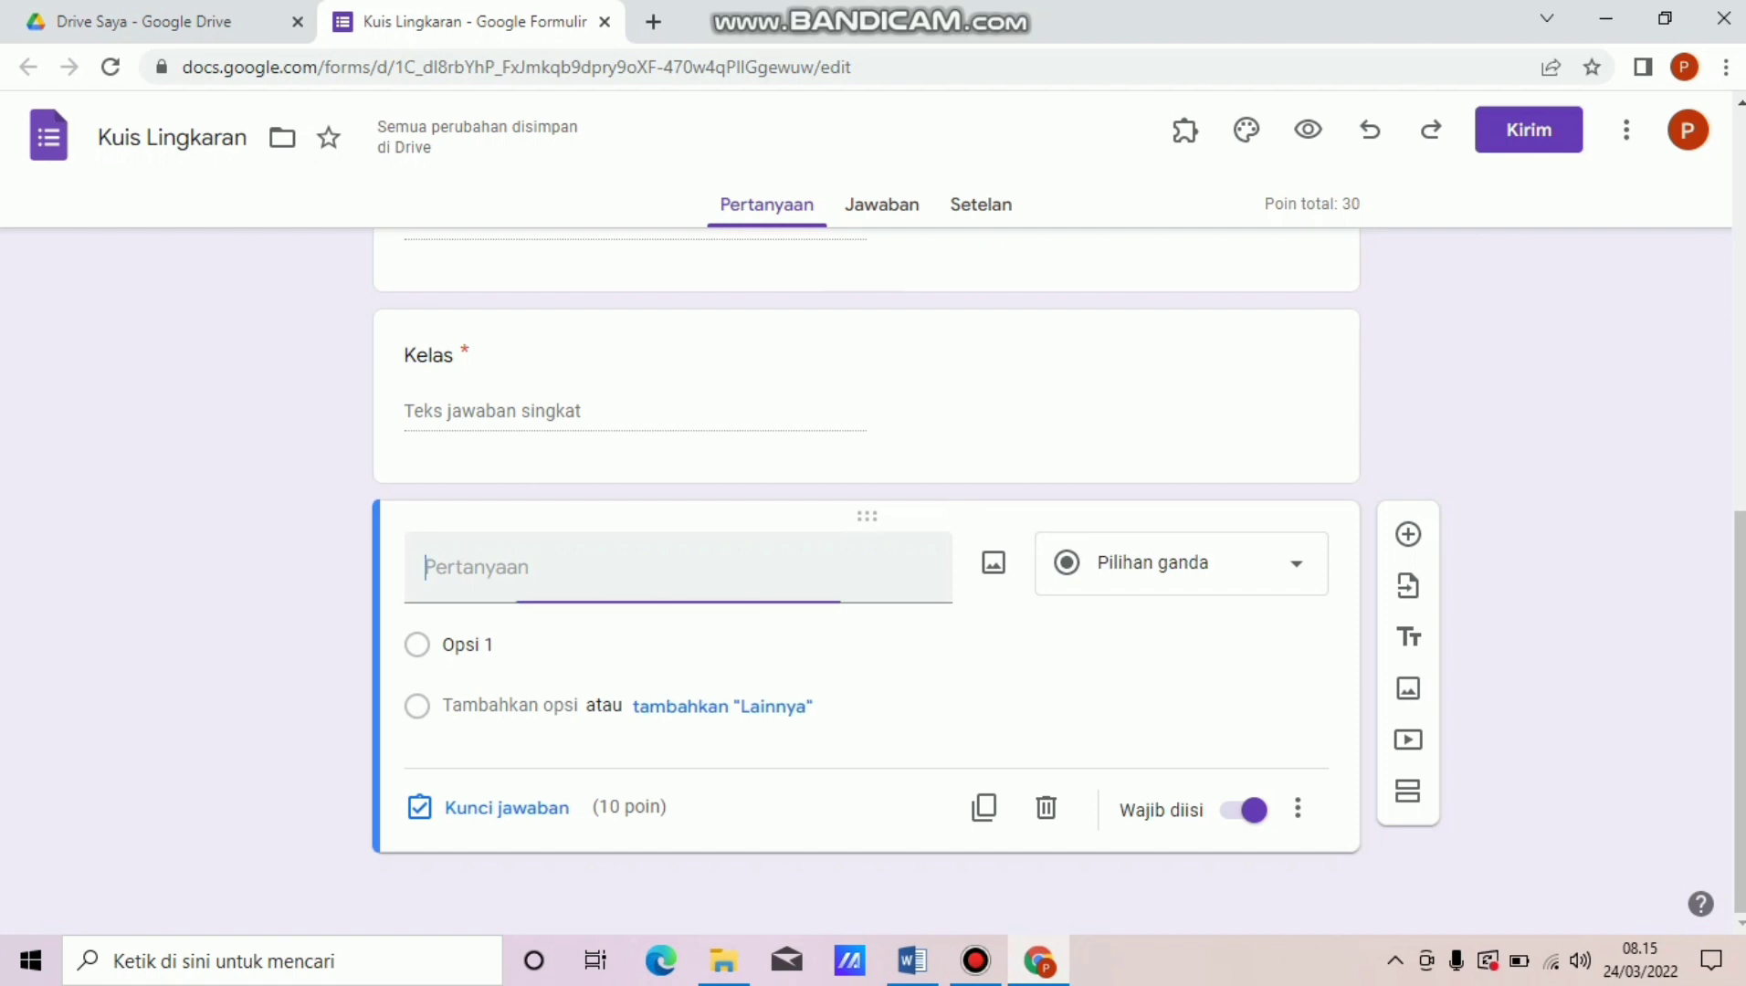
{"action": "key", "text": "ctrl+v"}
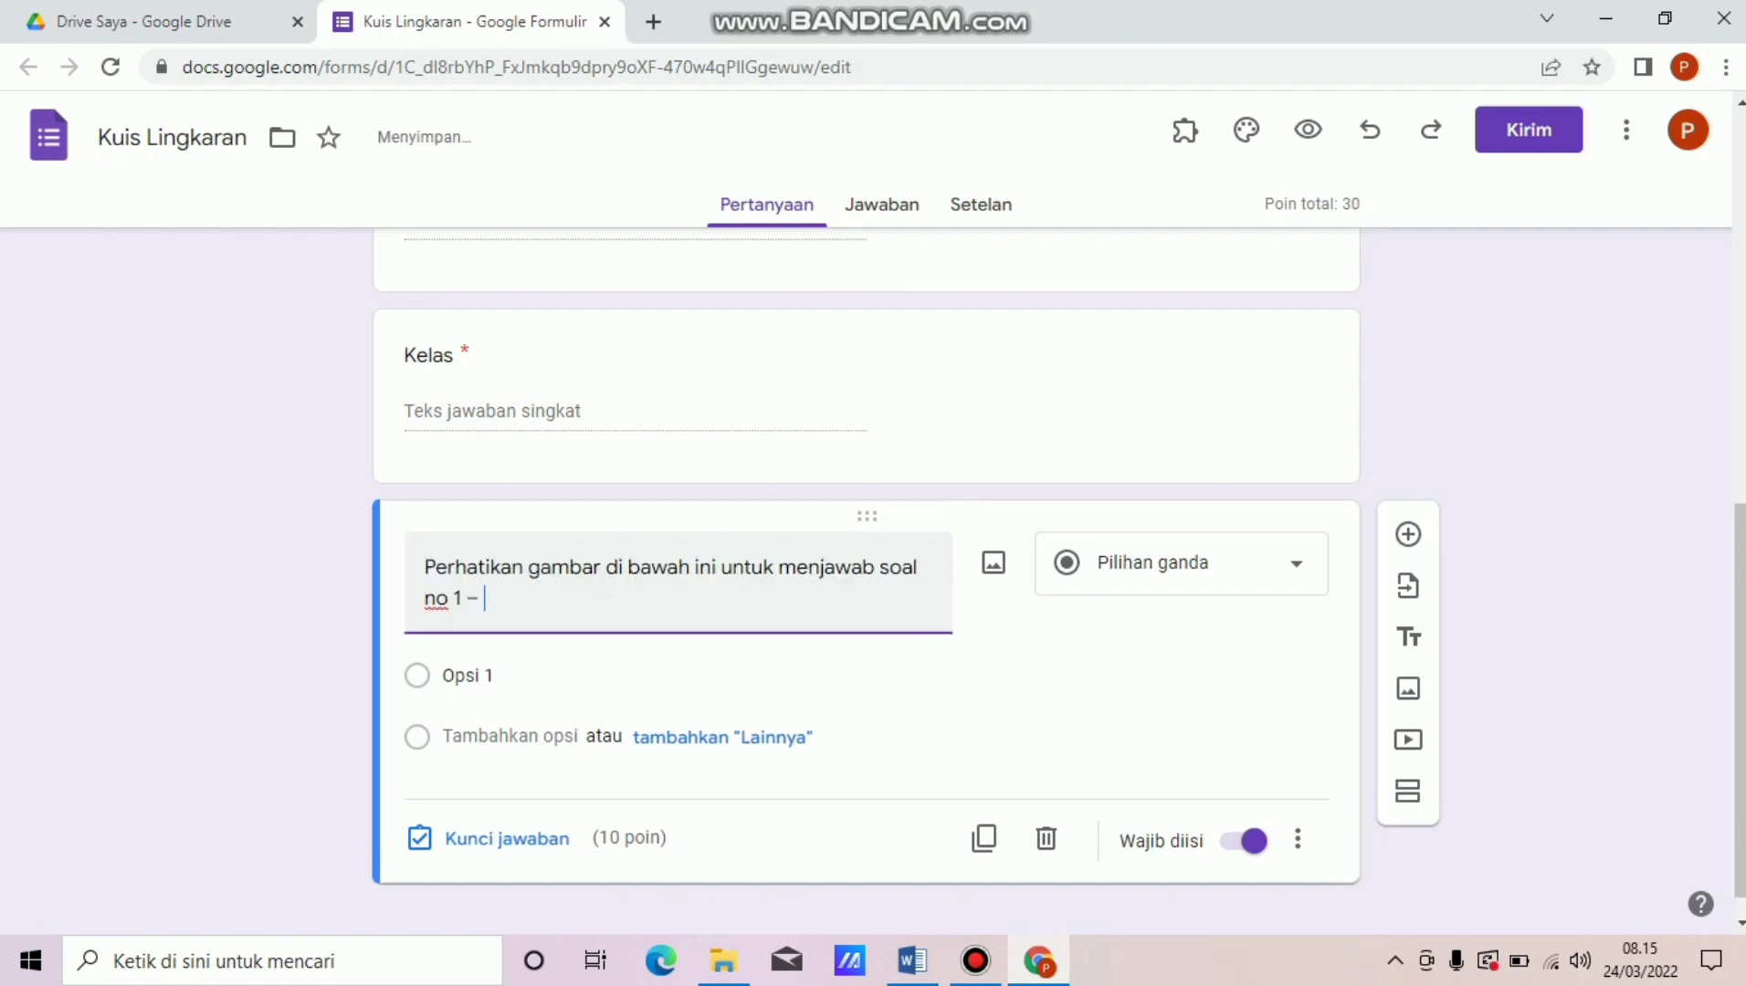
{"action": "type", "text": "3!"}
{"action": "left_click", "coordinate": [425, 567]}
{"action": "type", "text": "1."}
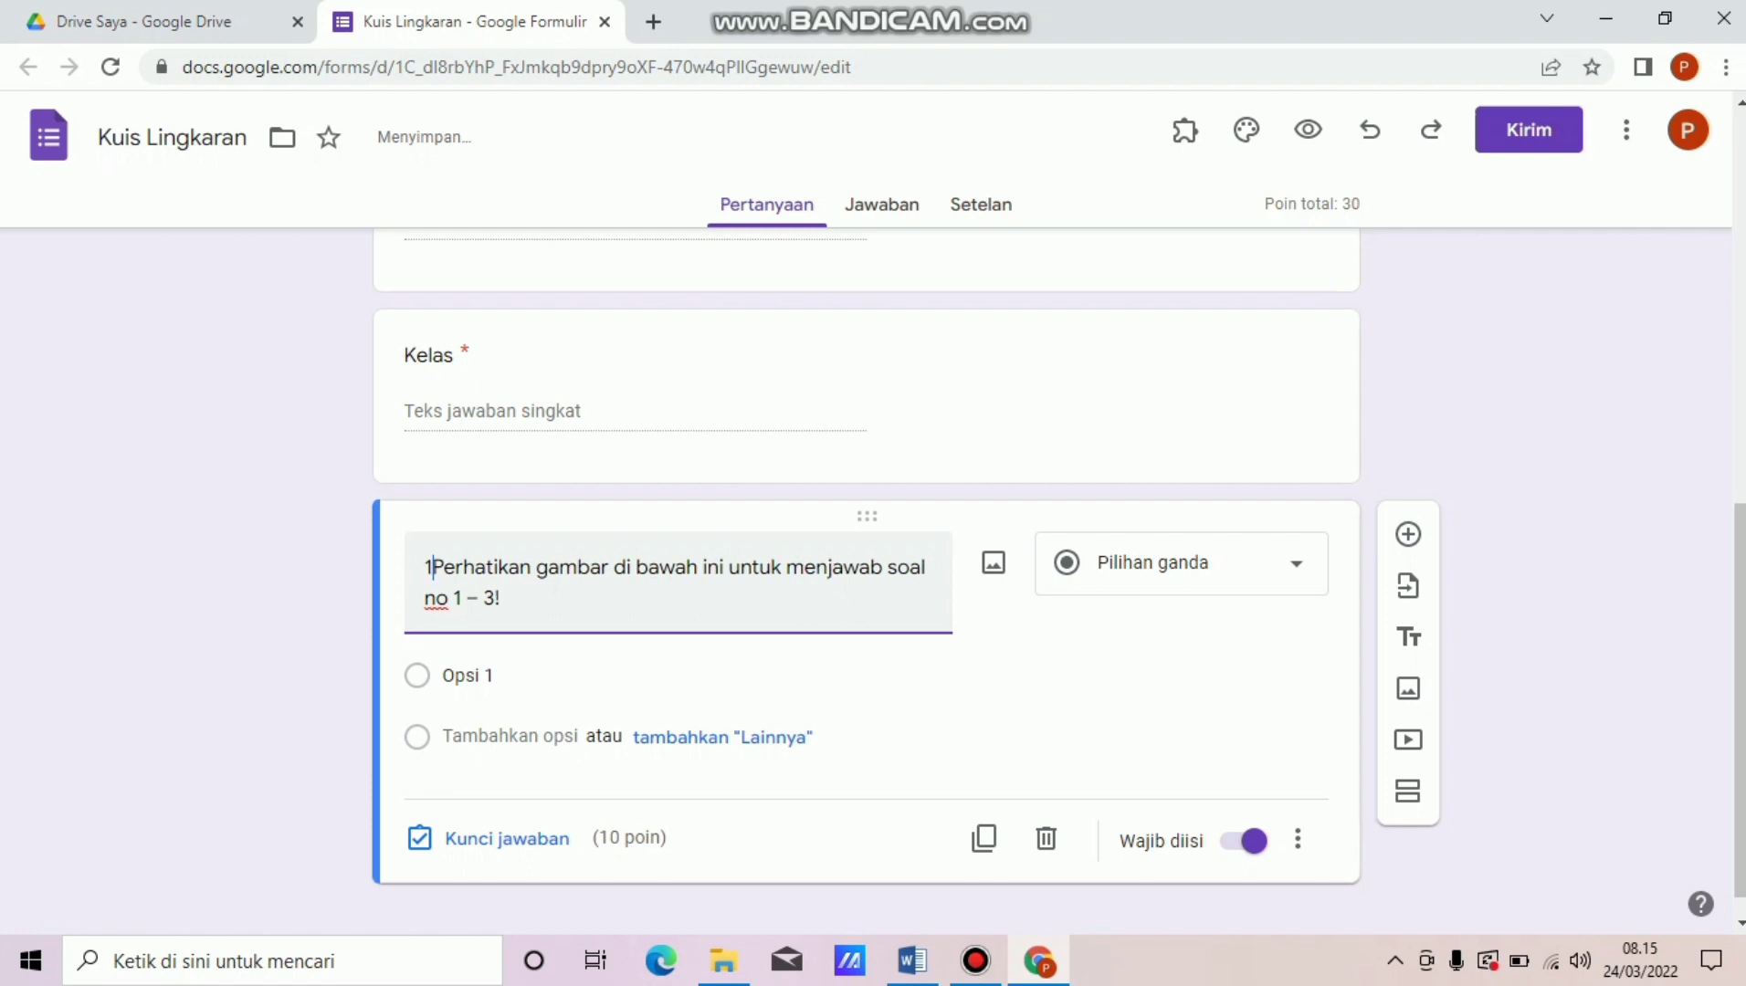
Copy "Ruas garis OA dinamakan ...." from the Word document and append it to the text of question 1 in the form.
{"action": "left_click", "coordinate": [544, 600]}
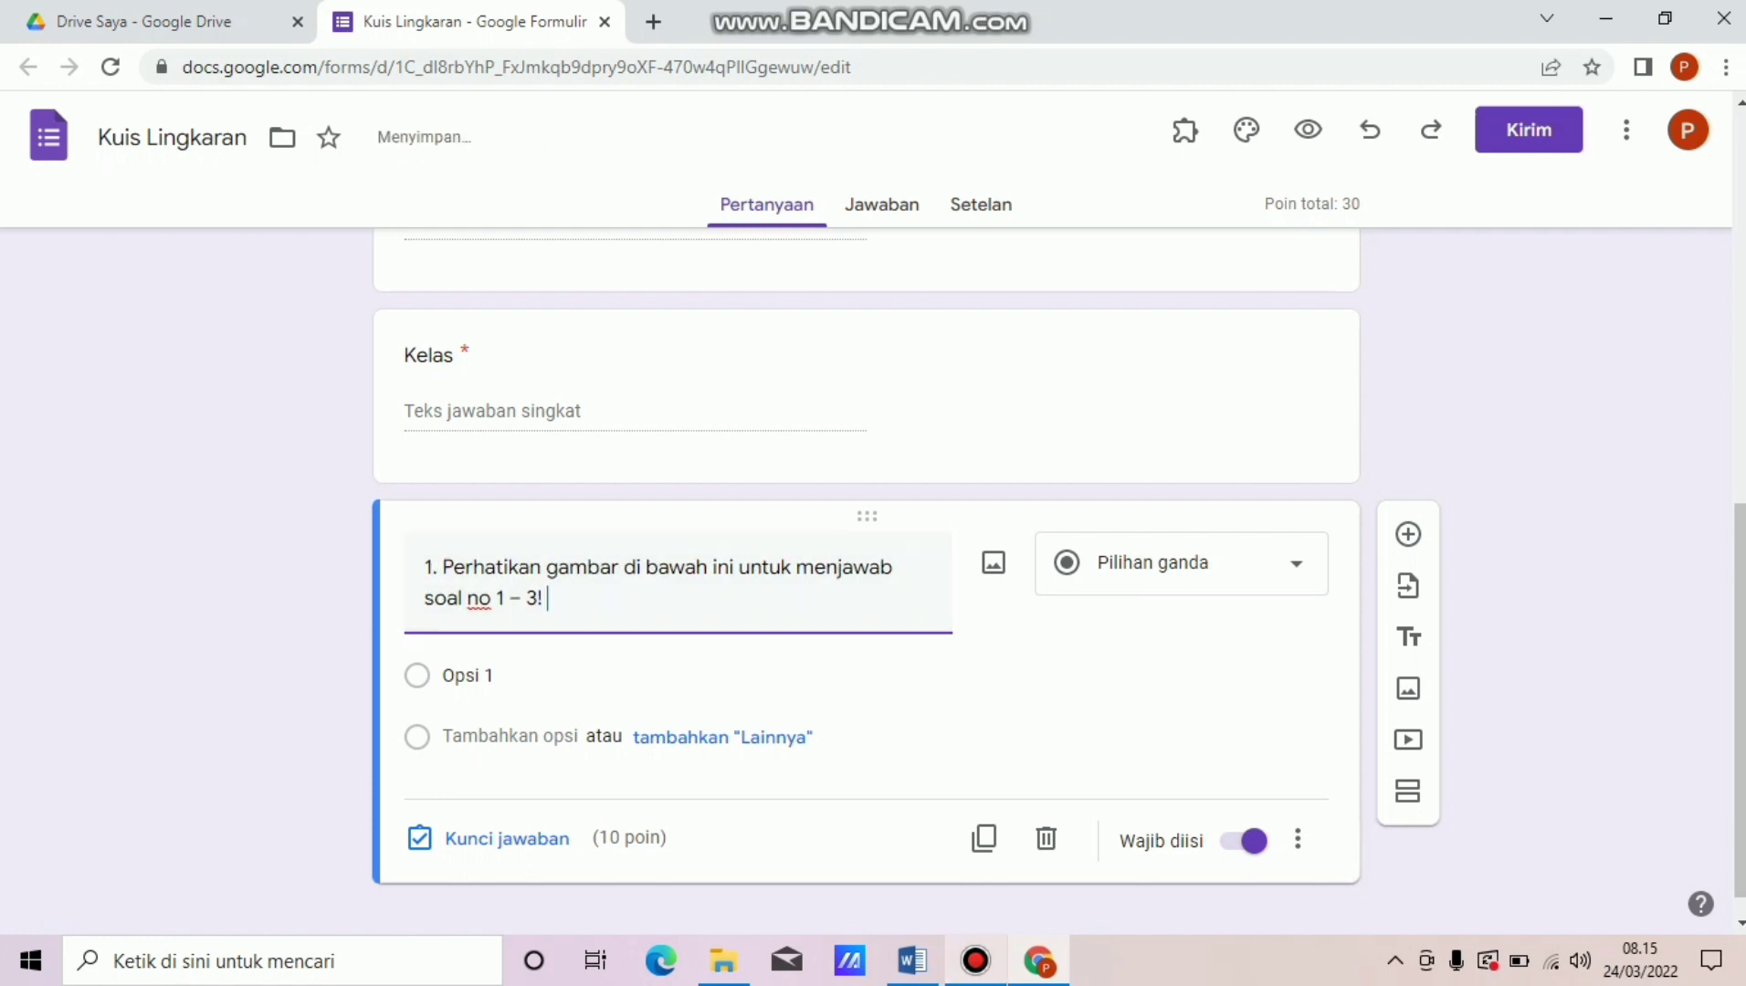
{"action": "left_click", "coordinate": [913, 961]}
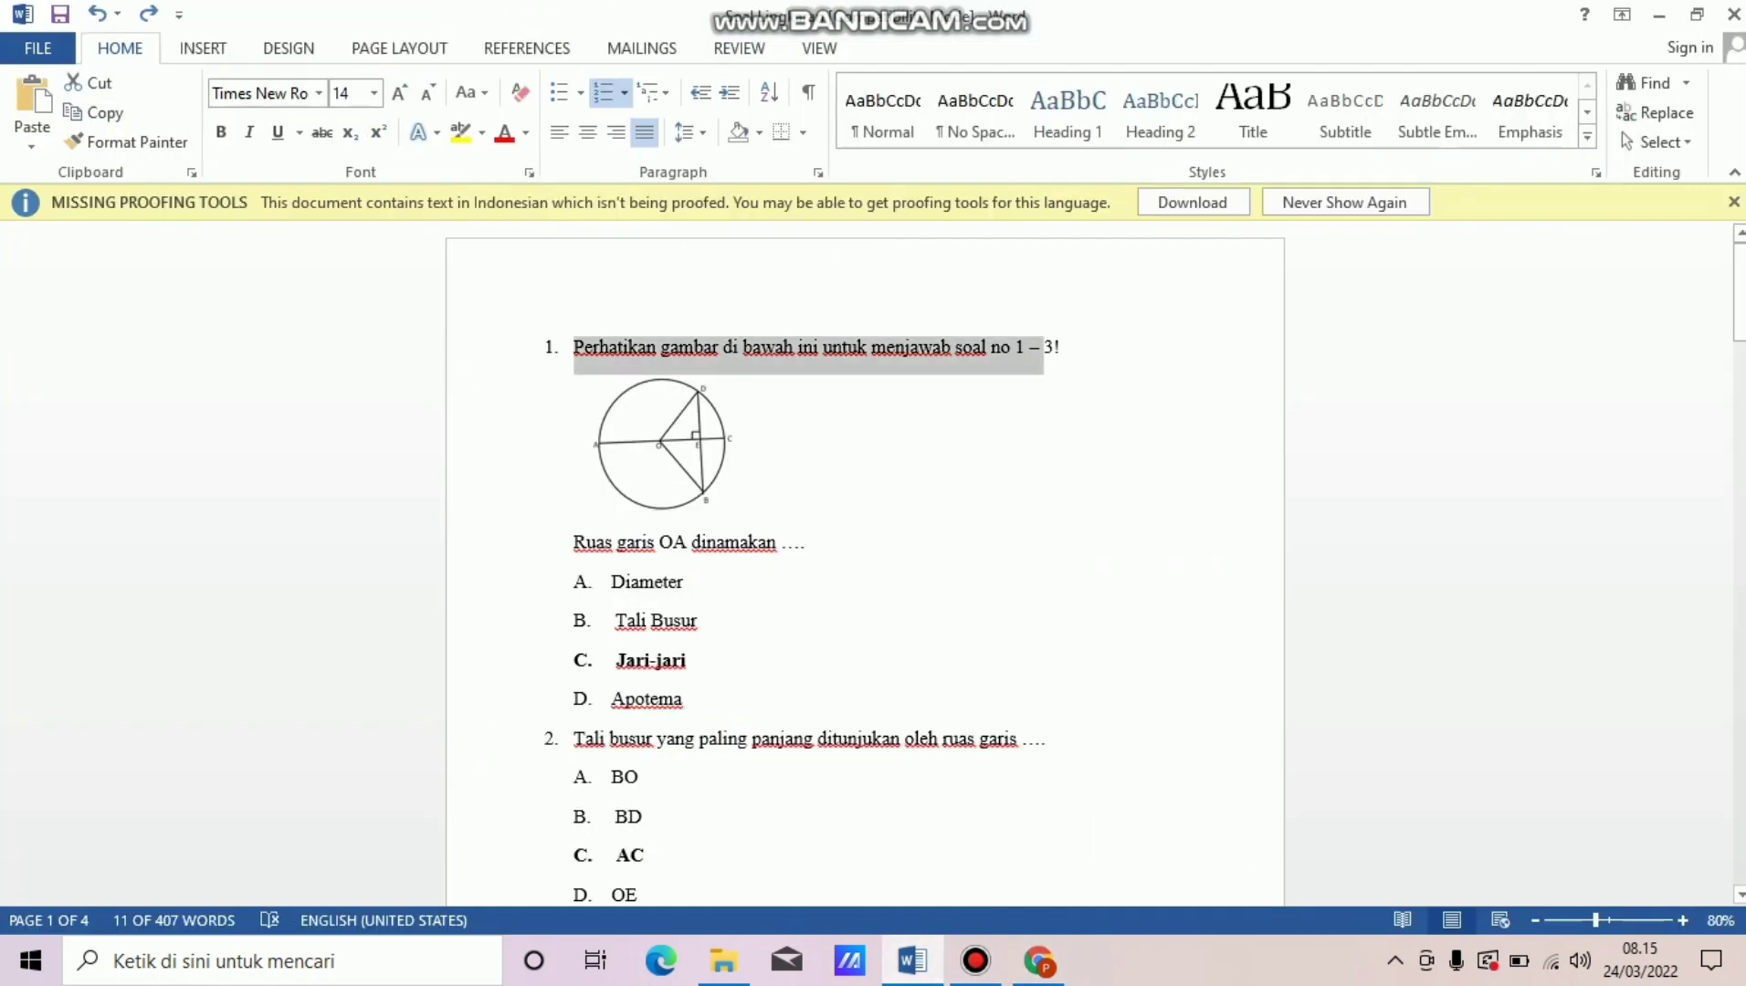
{"action": "left_click_drag", "start_coordinate": [574, 542], "coordinate": [813, 542]}
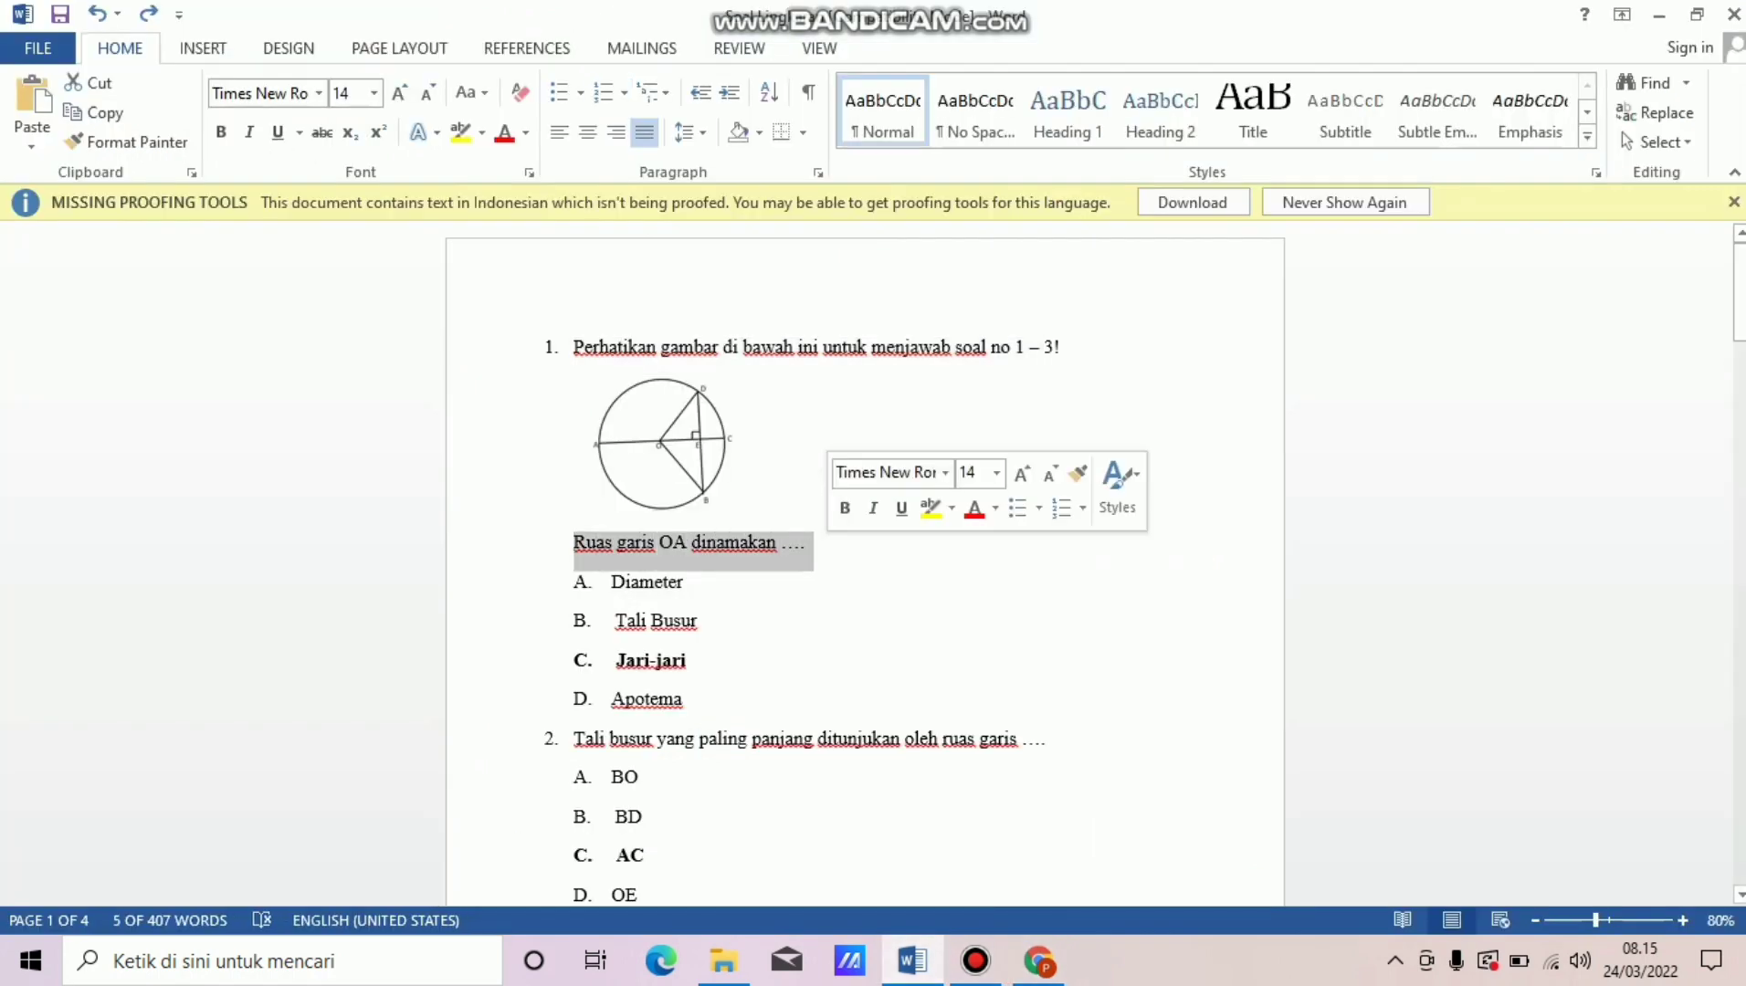
{"action": "key", "text": "ctrl+c"}
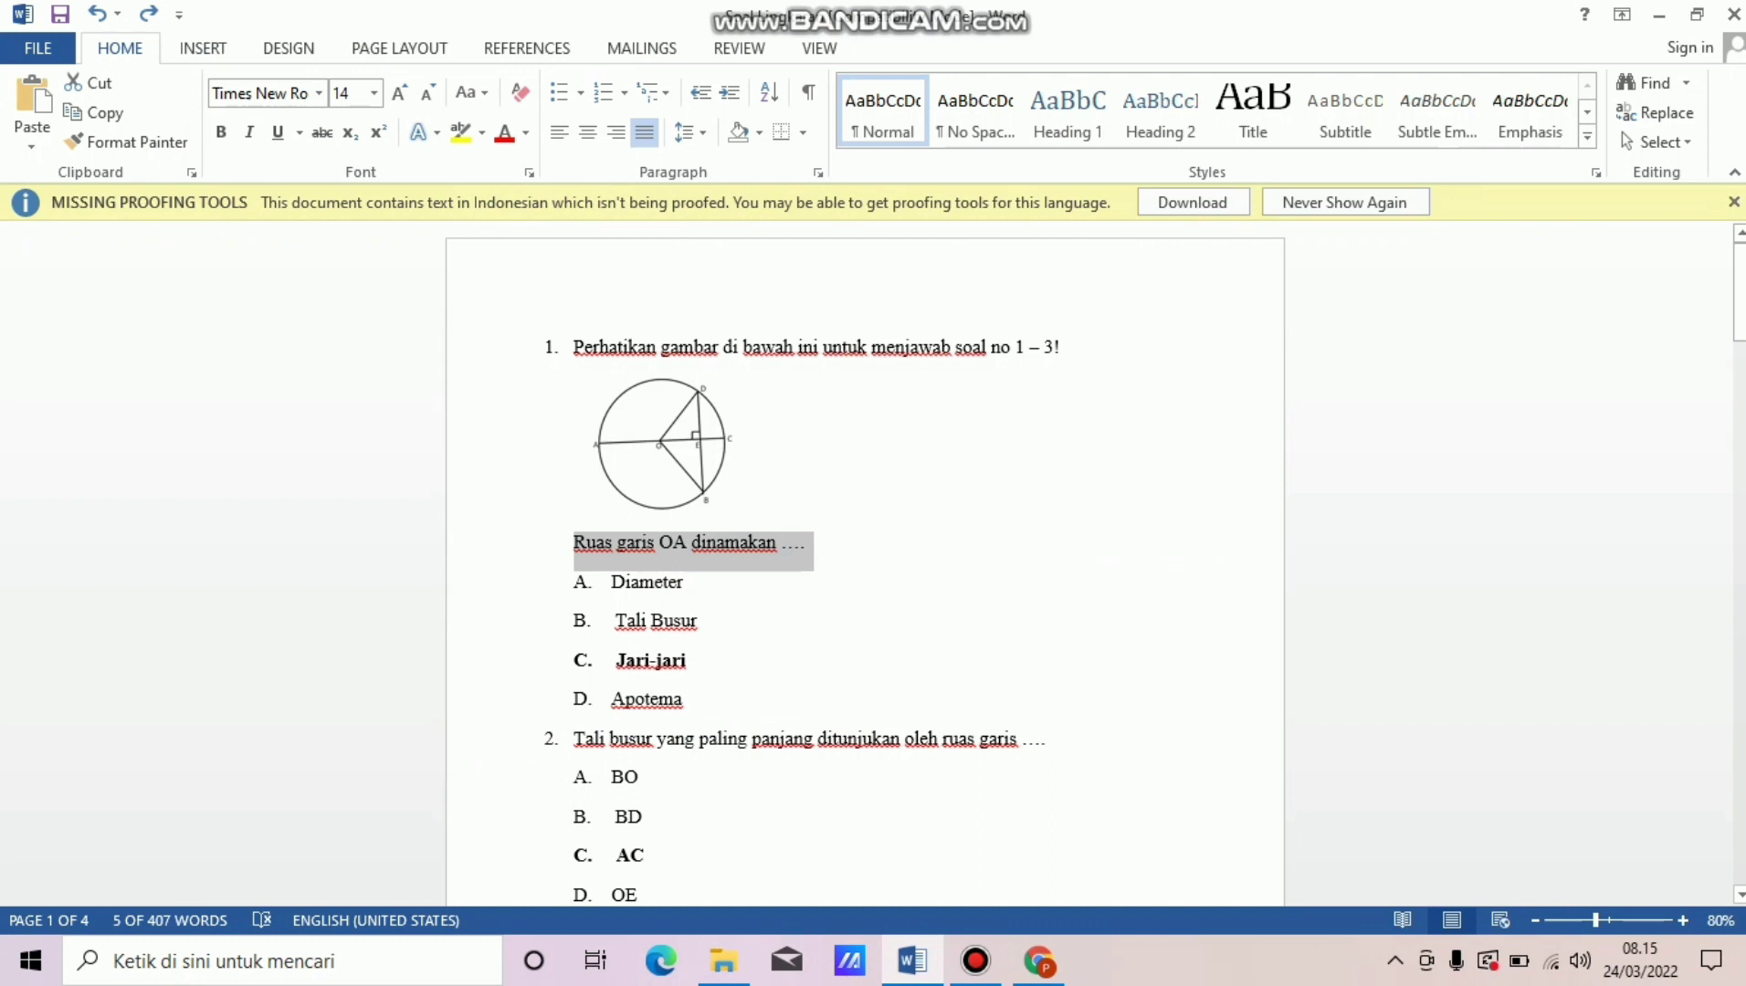
{"action": "left_click", "coordinate": [1039, 961]}
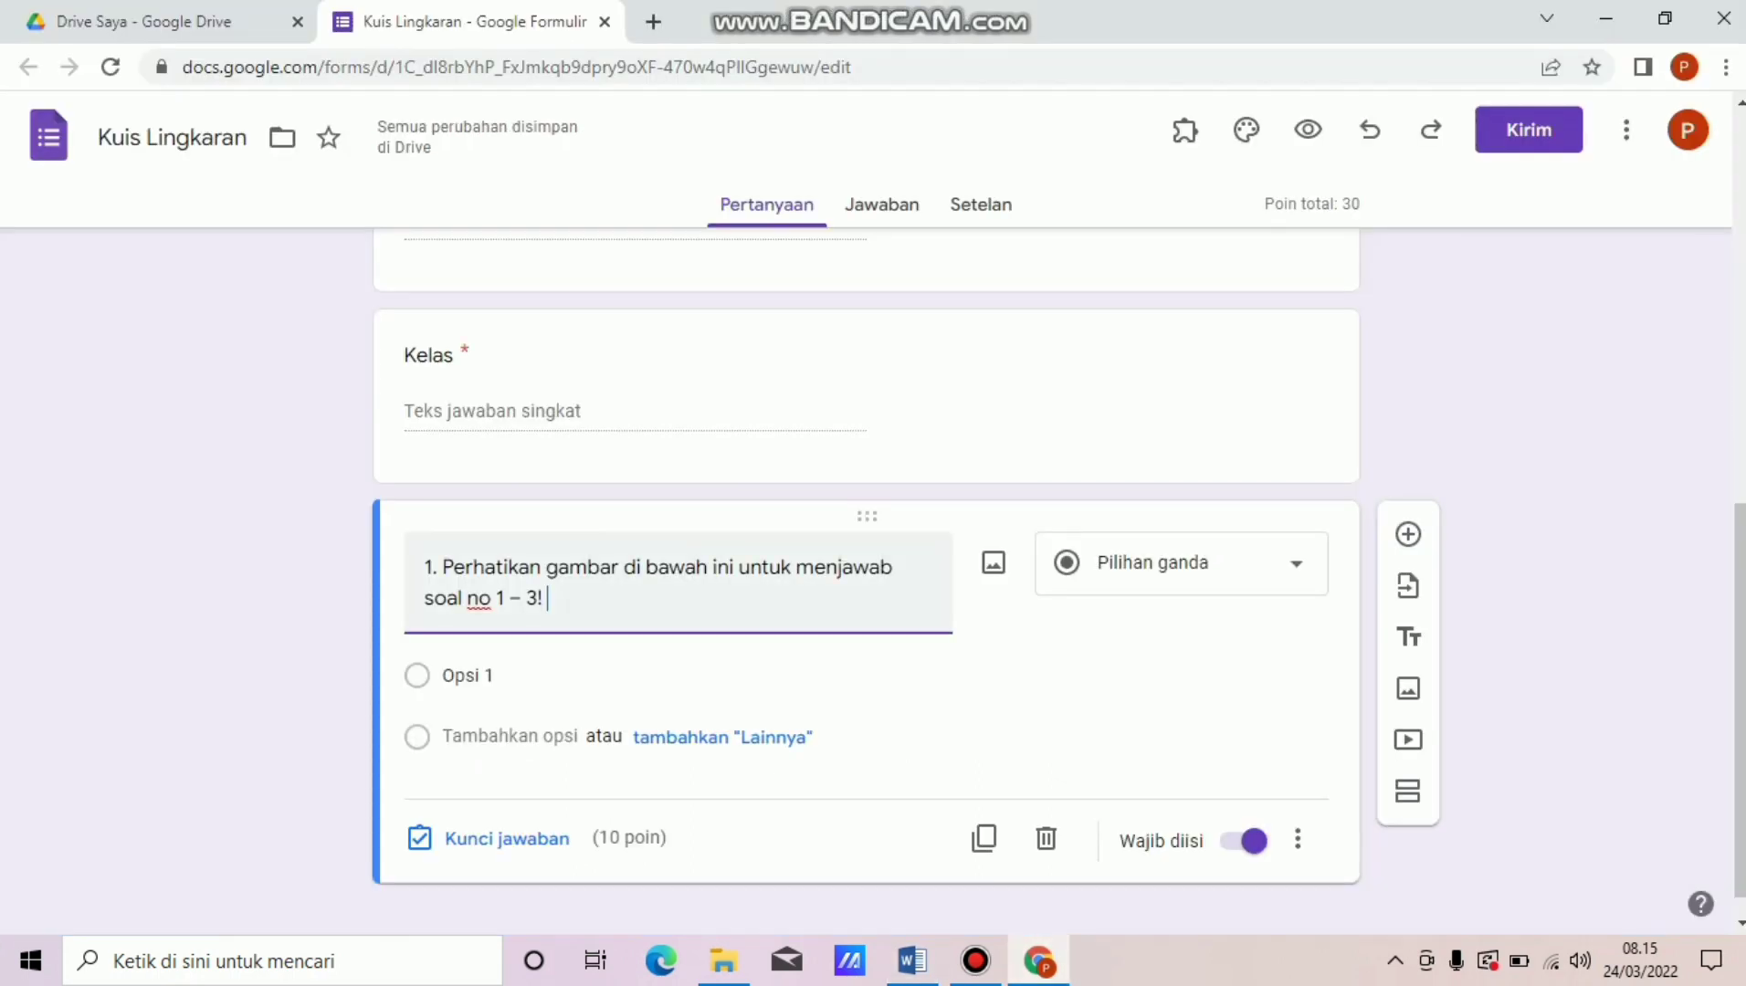
{"action": "key", "text": "ctrl+v"}
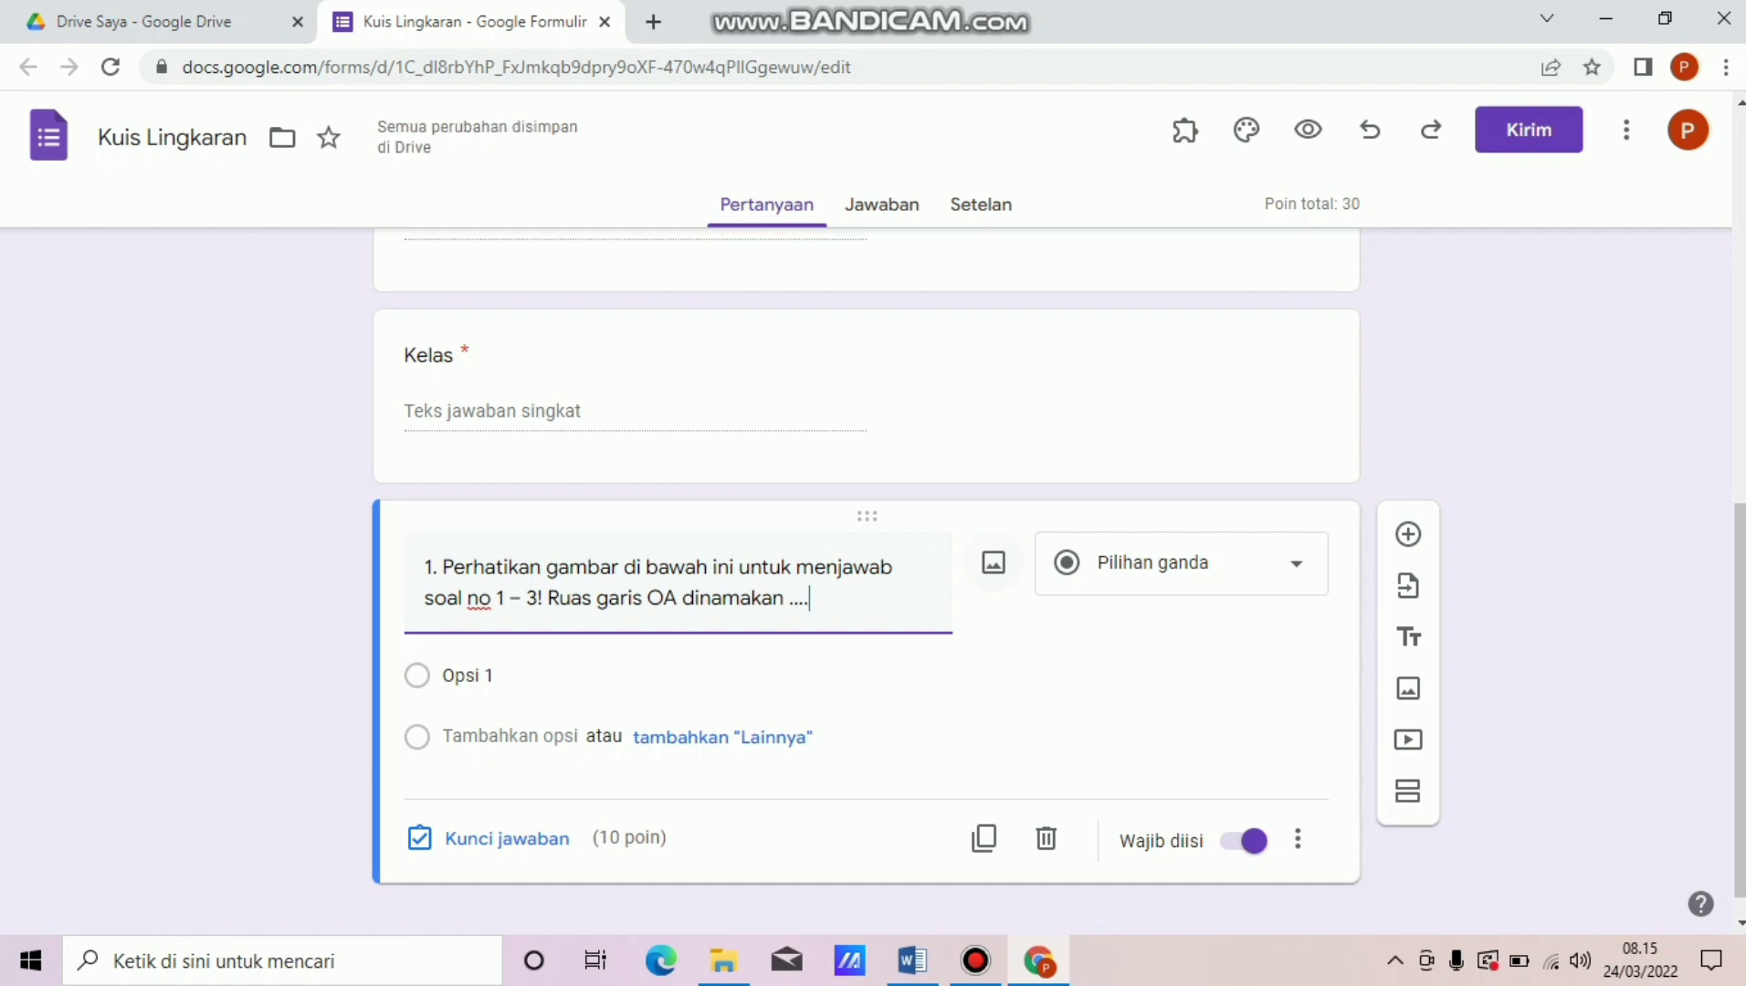
Insert the image file SOAL 1 from the Unduhan folder into question 1 and centre-align it (Rata tengah).
{"action": "left_click", "coordinate": [994, 563]}
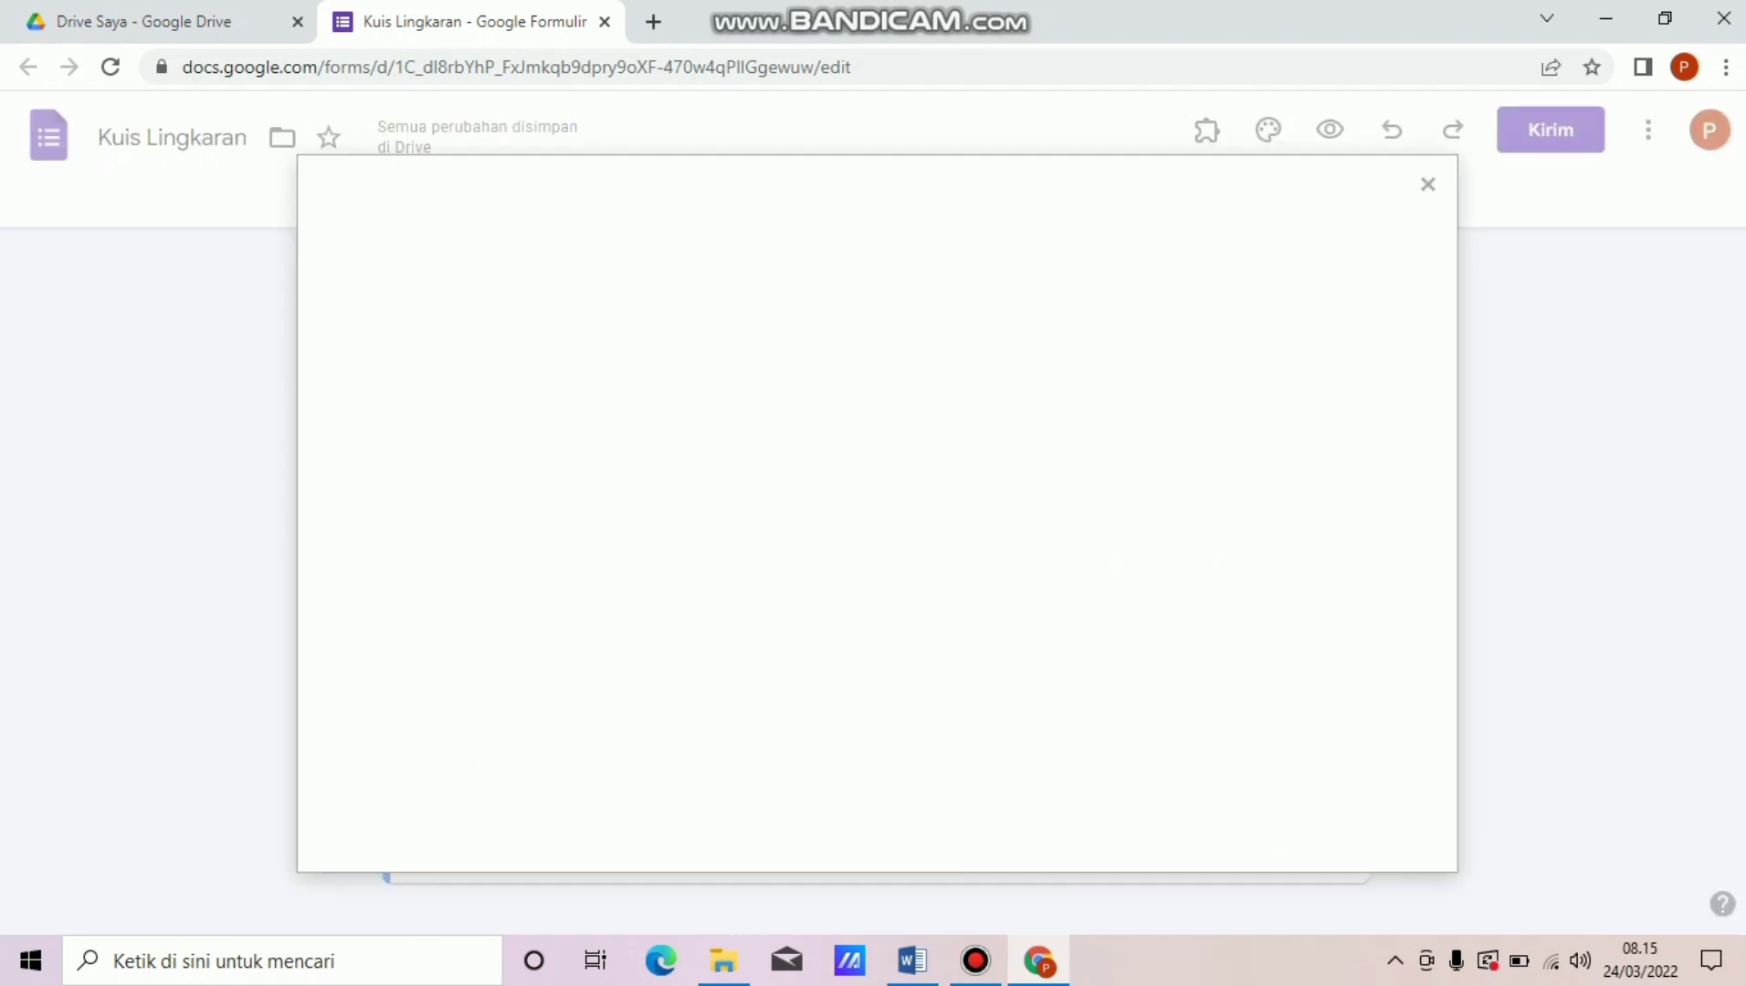
{"action": "left_click", "coordinate": [878, 672]}
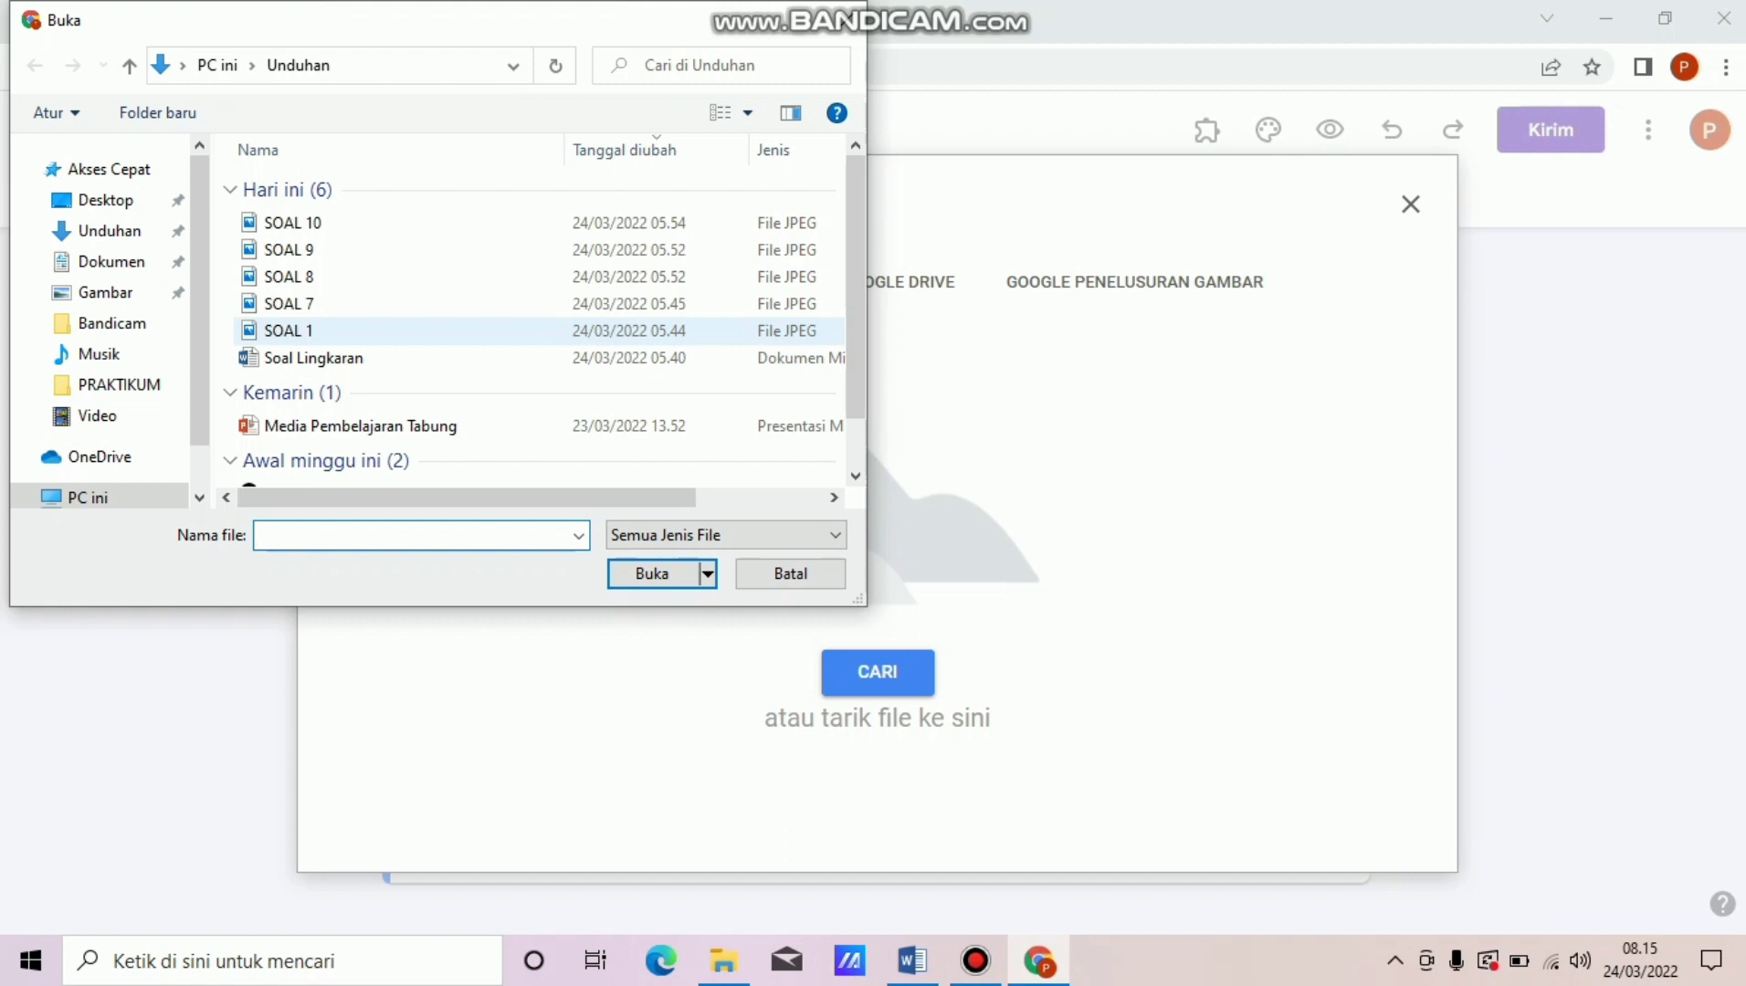
{"action": "left_click", "coordinate": [452, 330]}
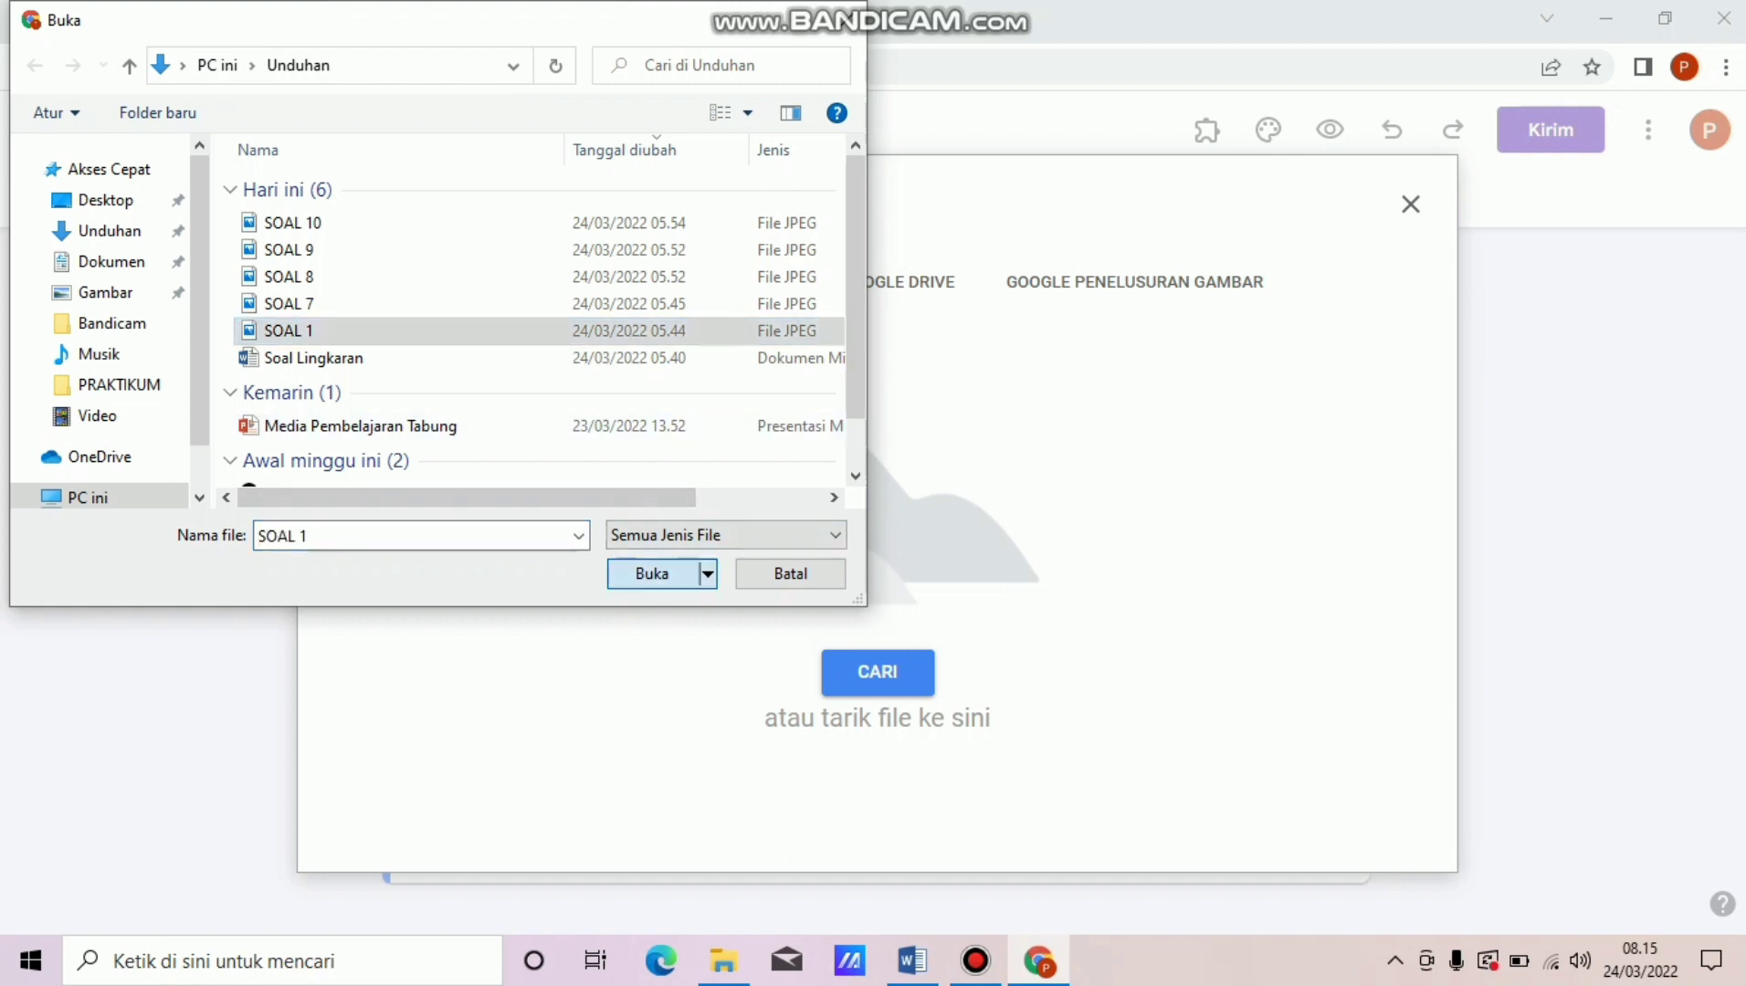
{"action": "left_click", "coordinate": [652, 573]}
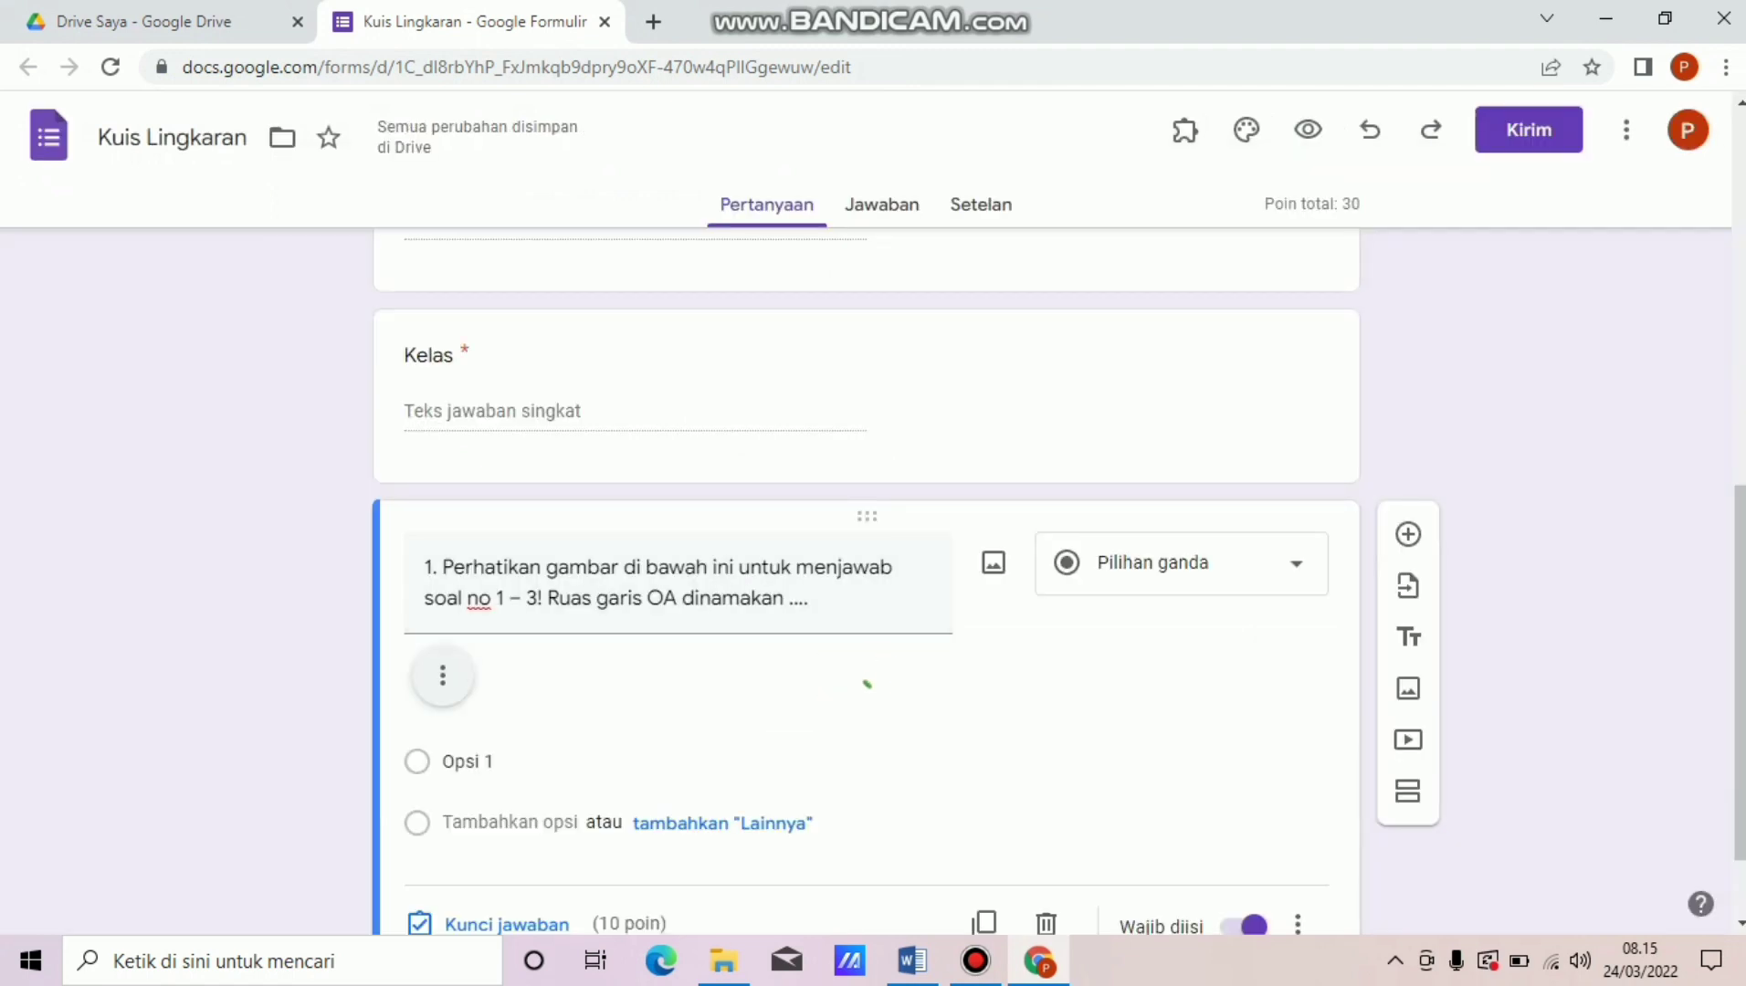
{"action": "scroll", "coordinate": [866, 581], "scroll_direction": "down", "scroll_amount": 2}
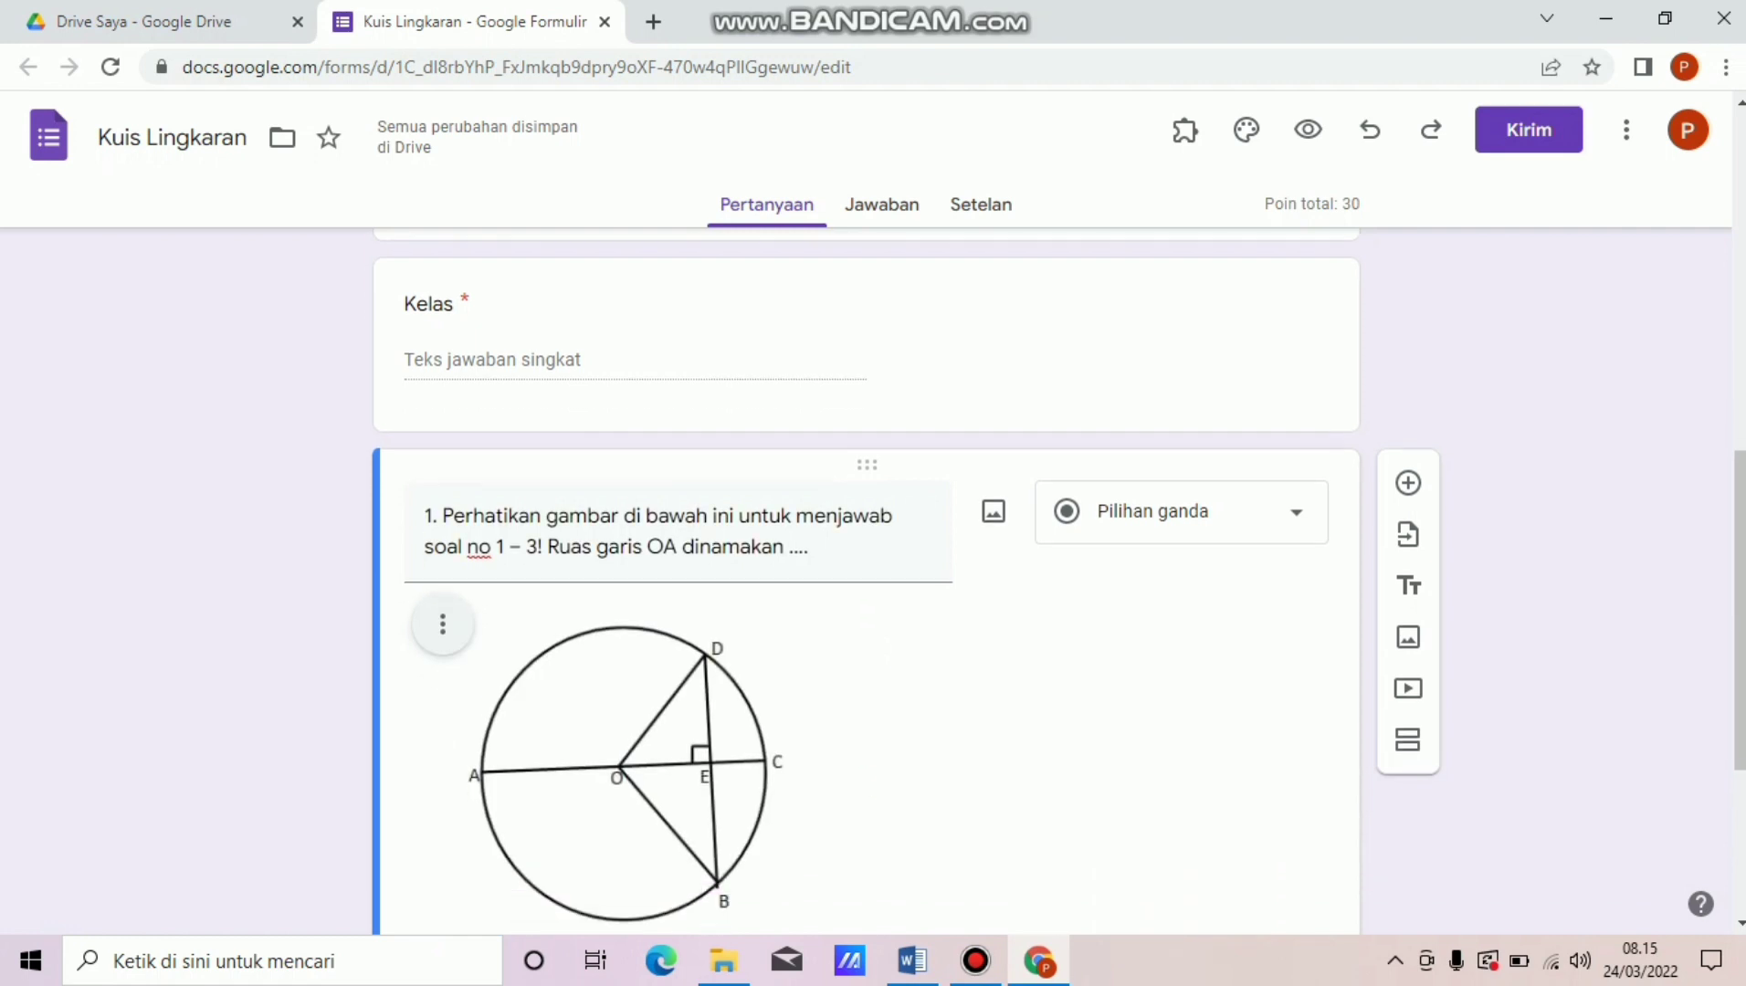
{"action": "scroll", "coordinate": [866, 593], "scroll_direction": "down", "scroll_amount": 1}
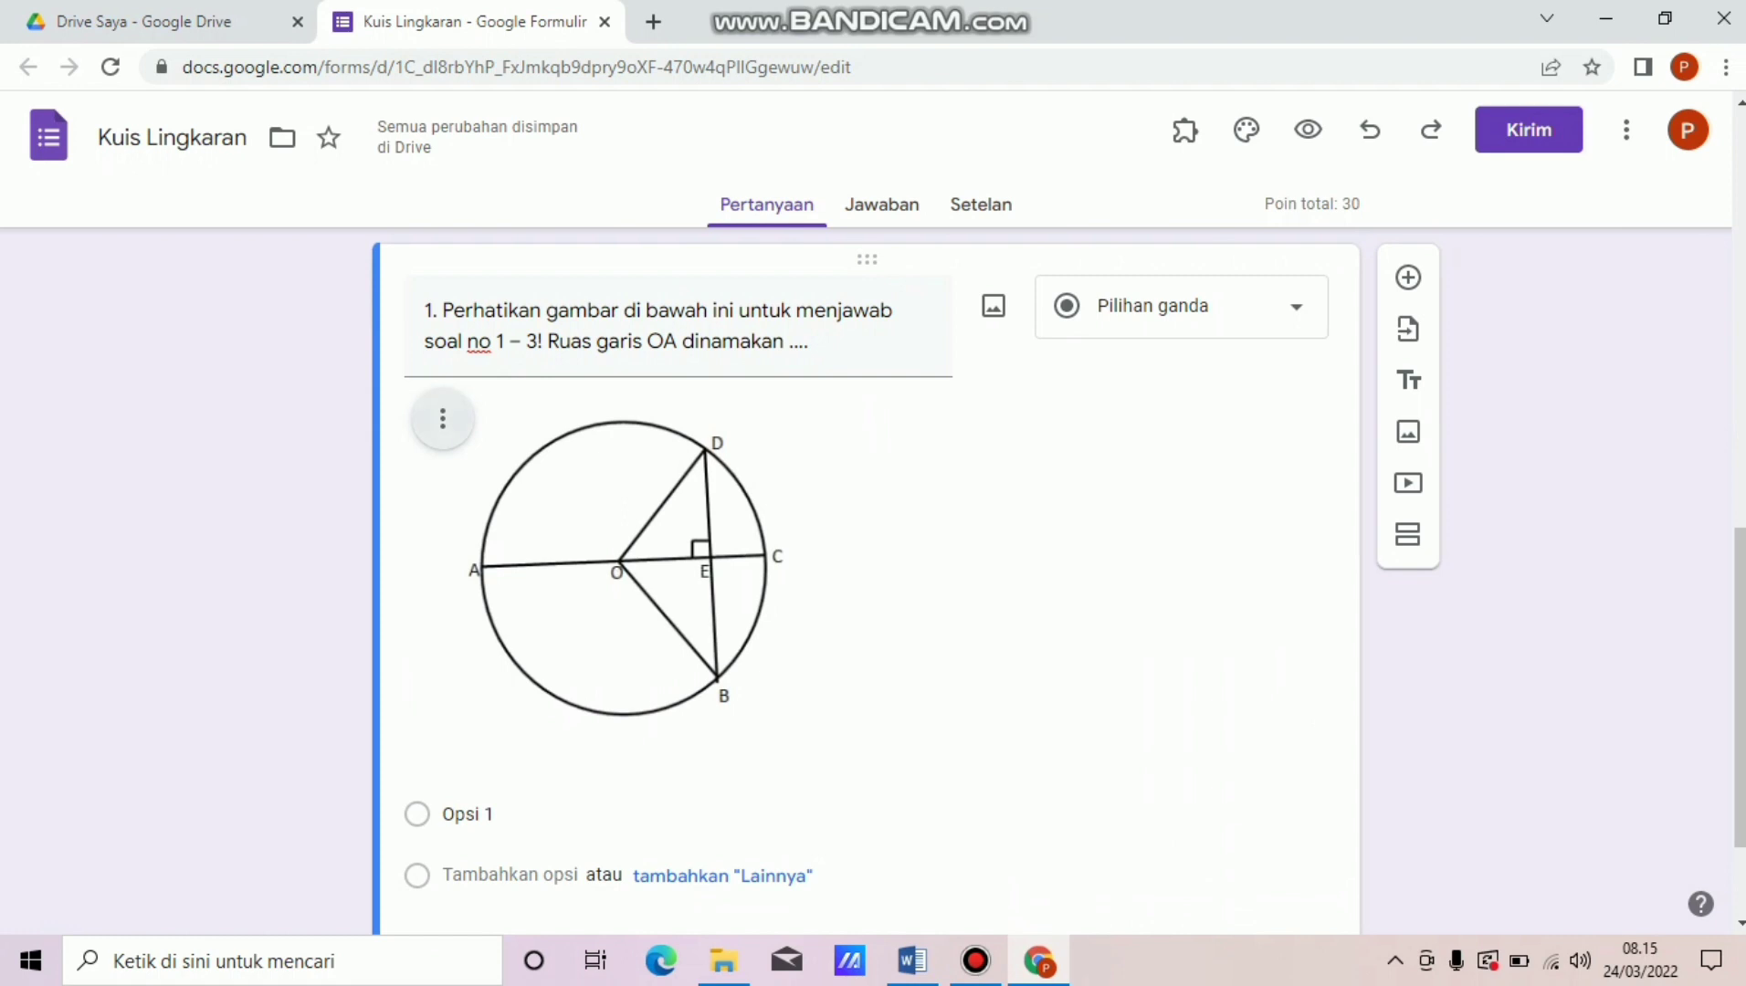
{"action": "left_click", "coordinate": [442, 419]}
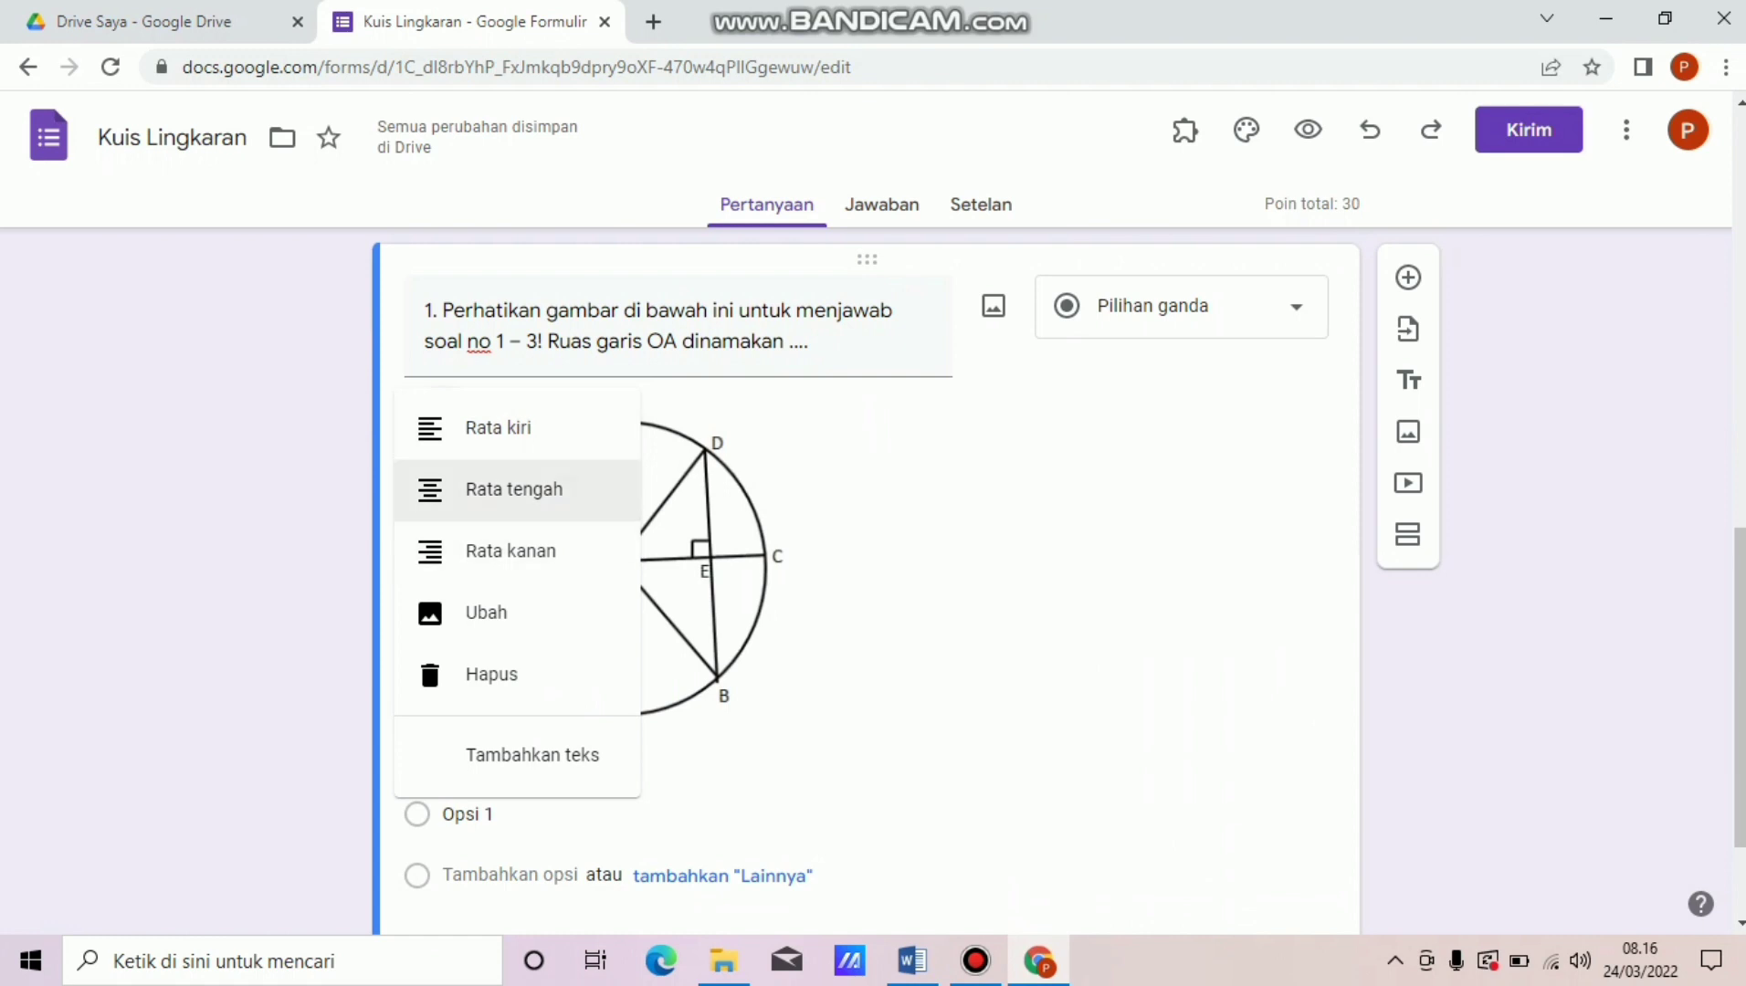
{"action": "left_click", "coordinate": [494, 490]}
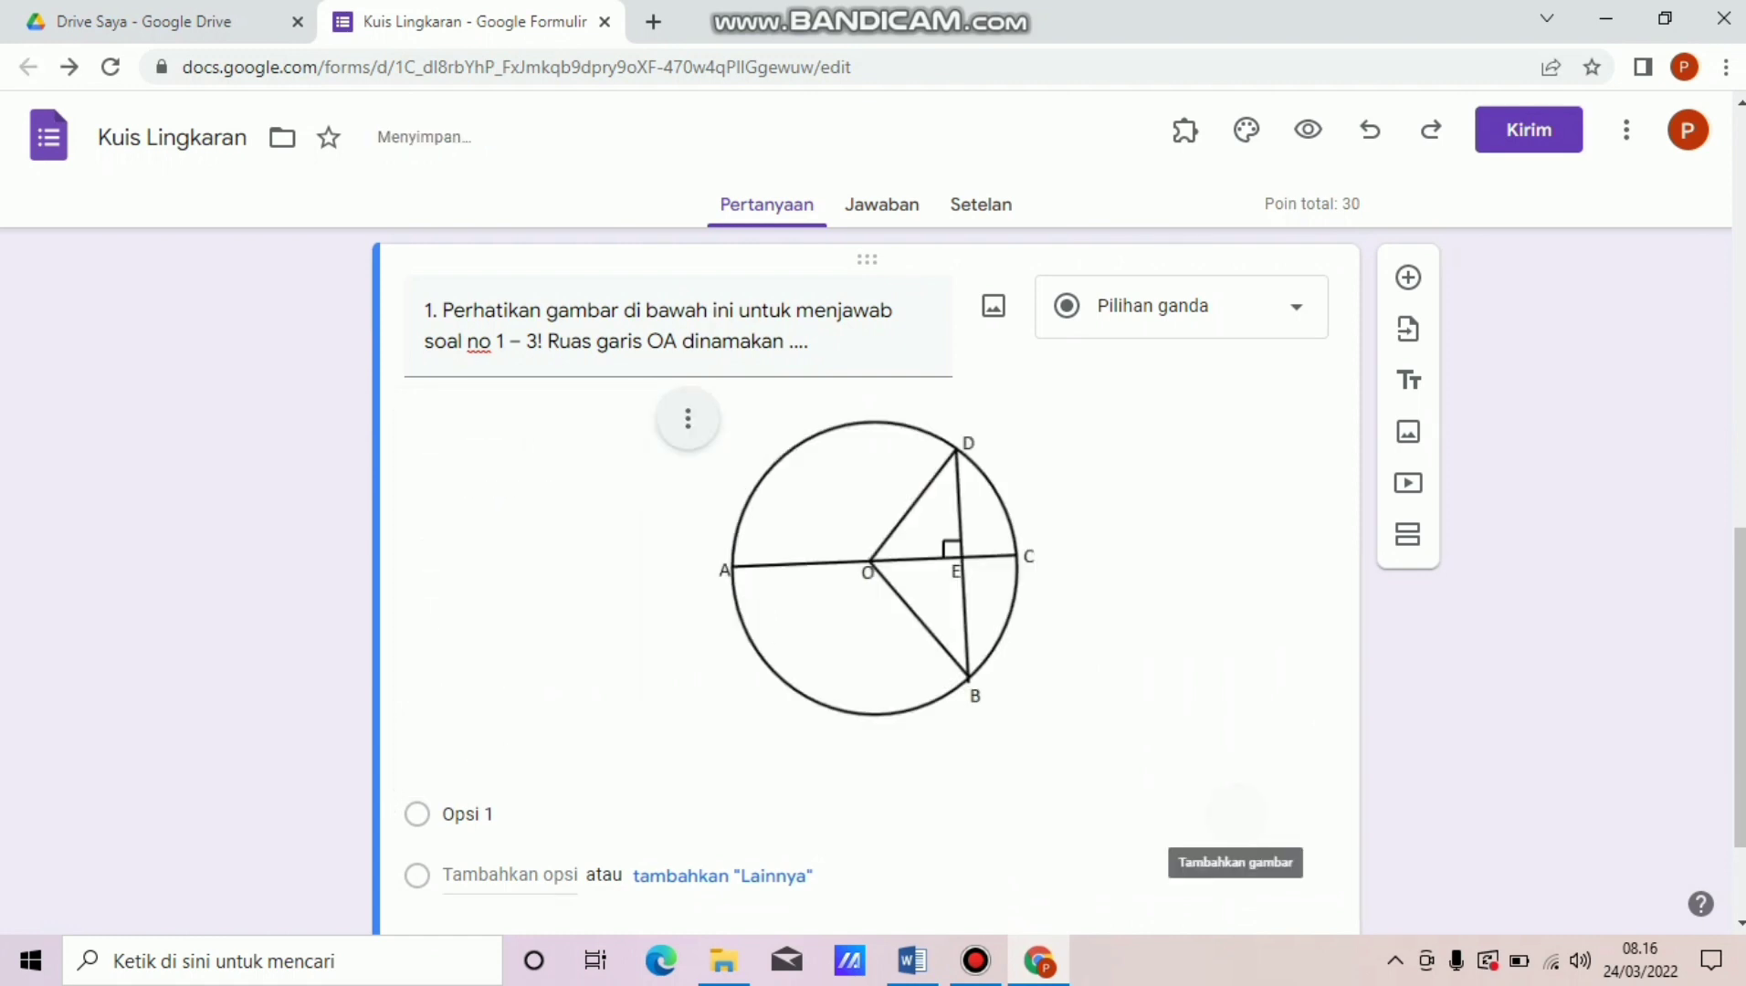
Copy question 1's options A. Diameter, B. Tali Busur, C. Jari-jari and D. Apotema from Word into the form question's answer options.
{"action": "key", "text": "alt+Tab"}
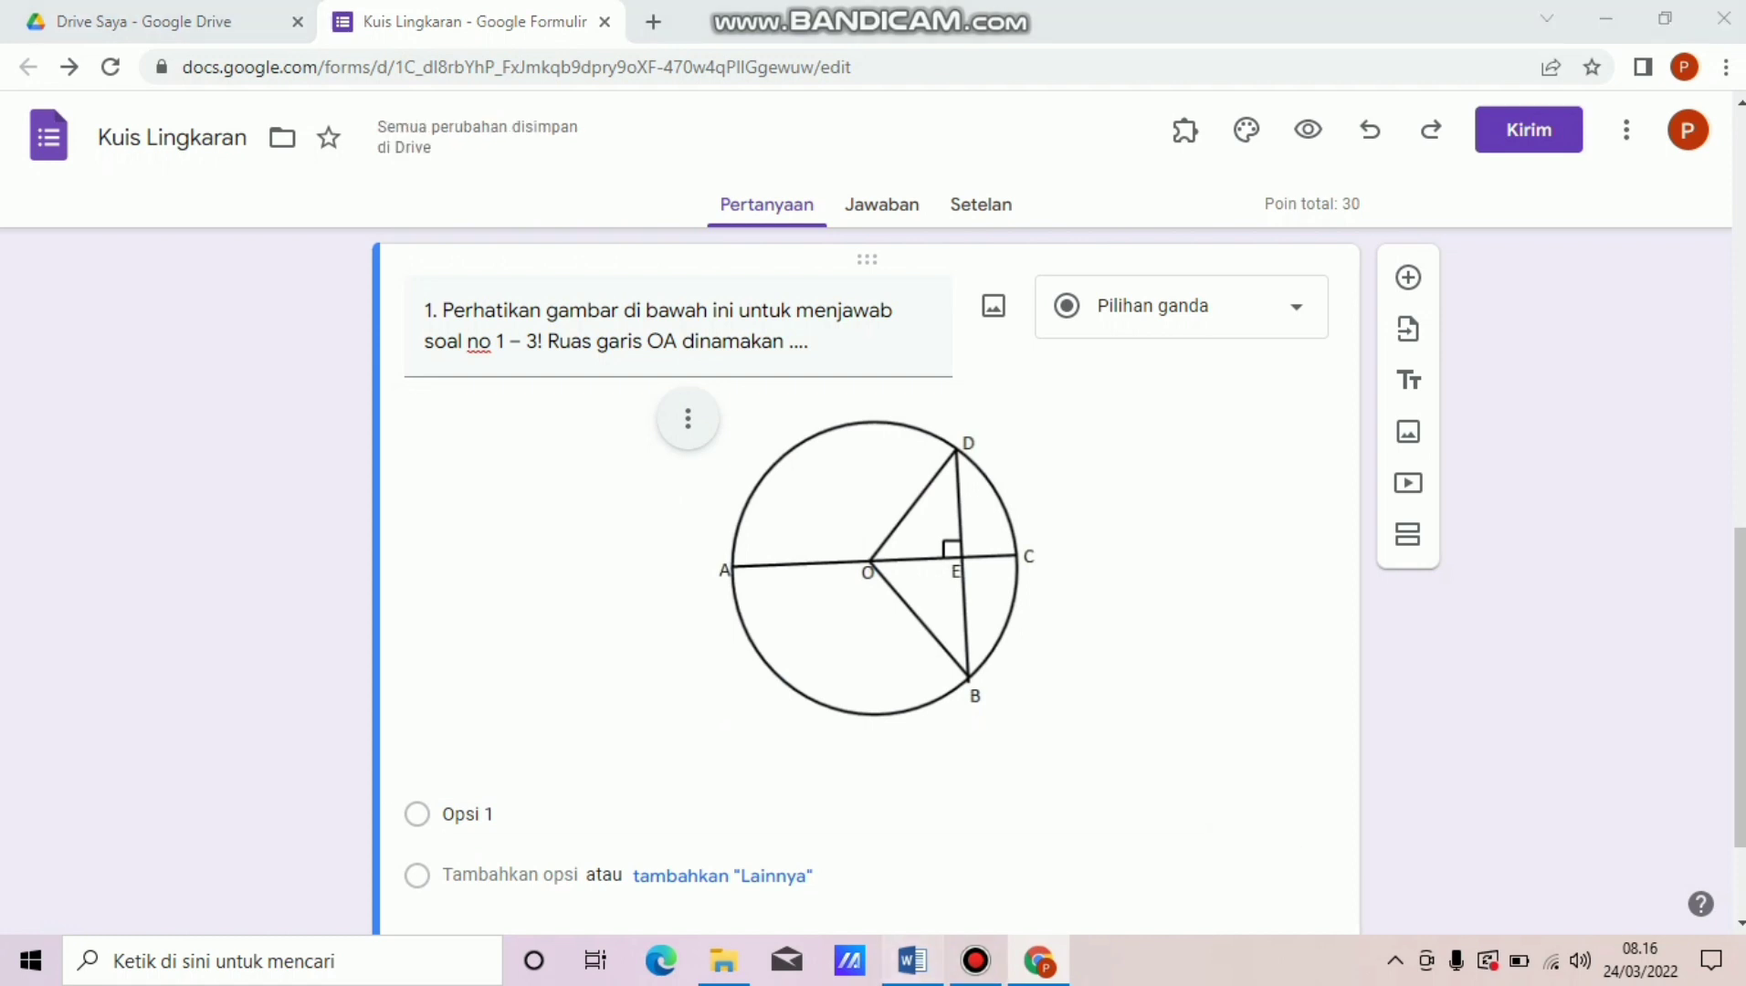
{"action": "left_click_drag", "start_coordinate": [576, 584], "coordinate": [687, 703]}
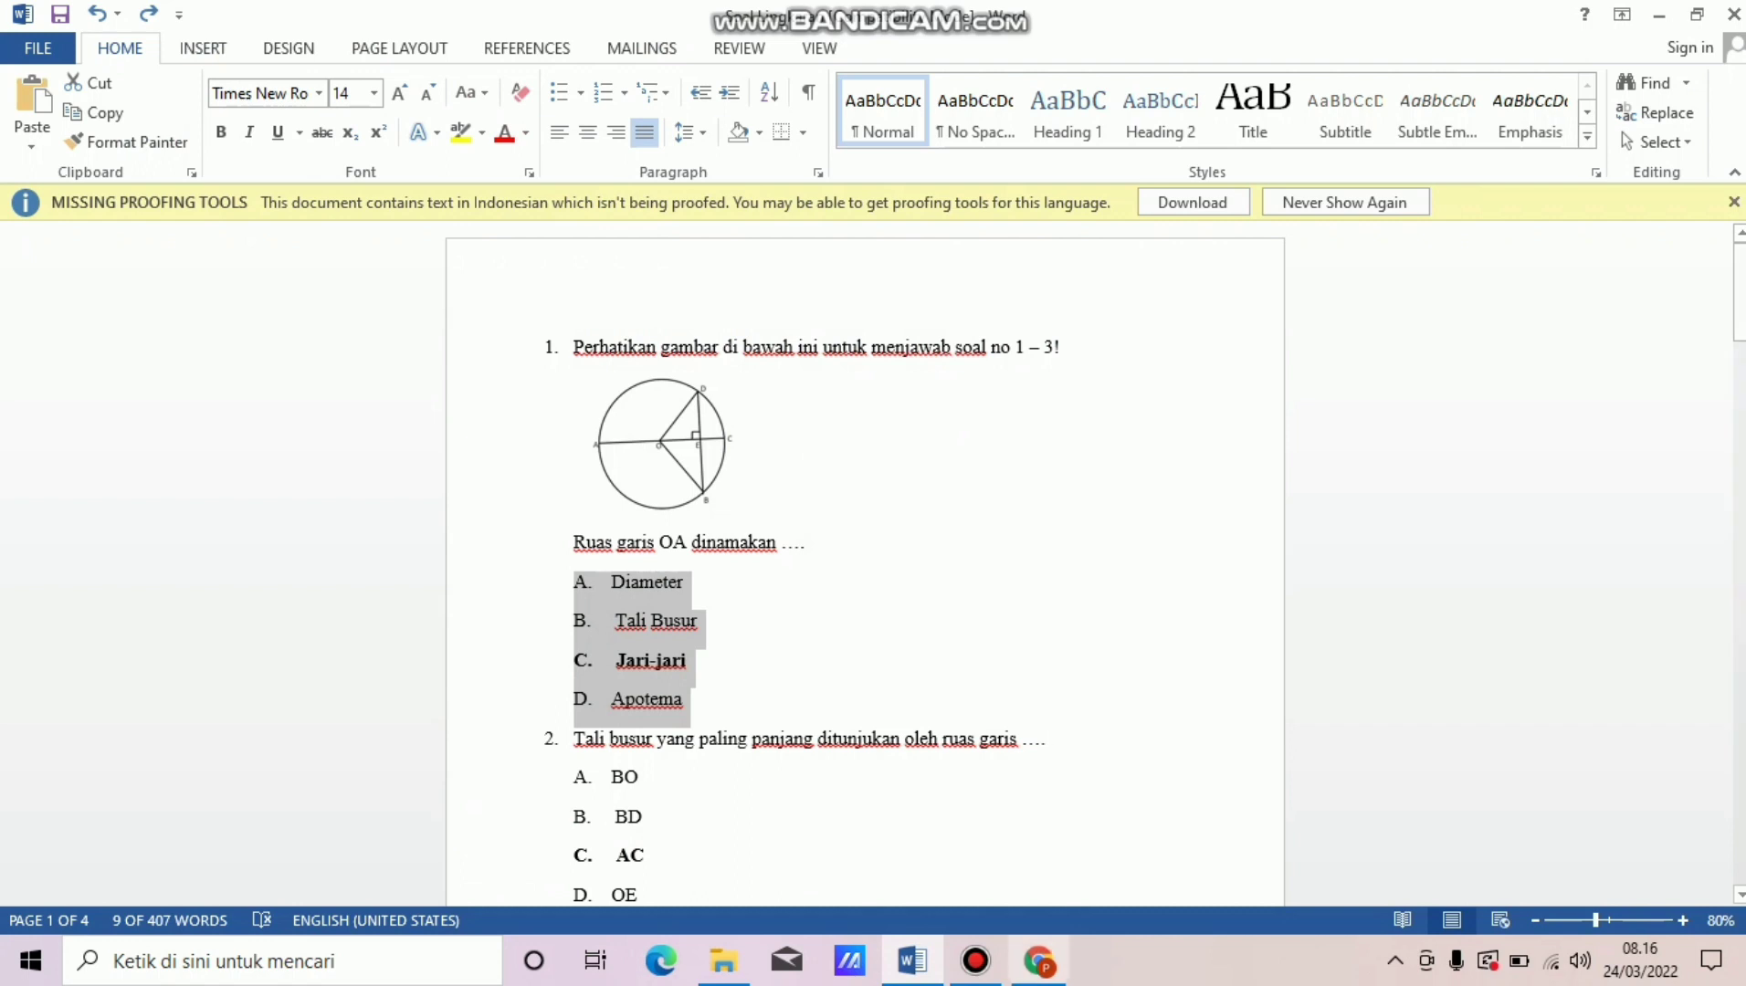
{"action": "key", "text": "alt+Tab"}
{"action": "left_click", "coordinate": [485, 815]}
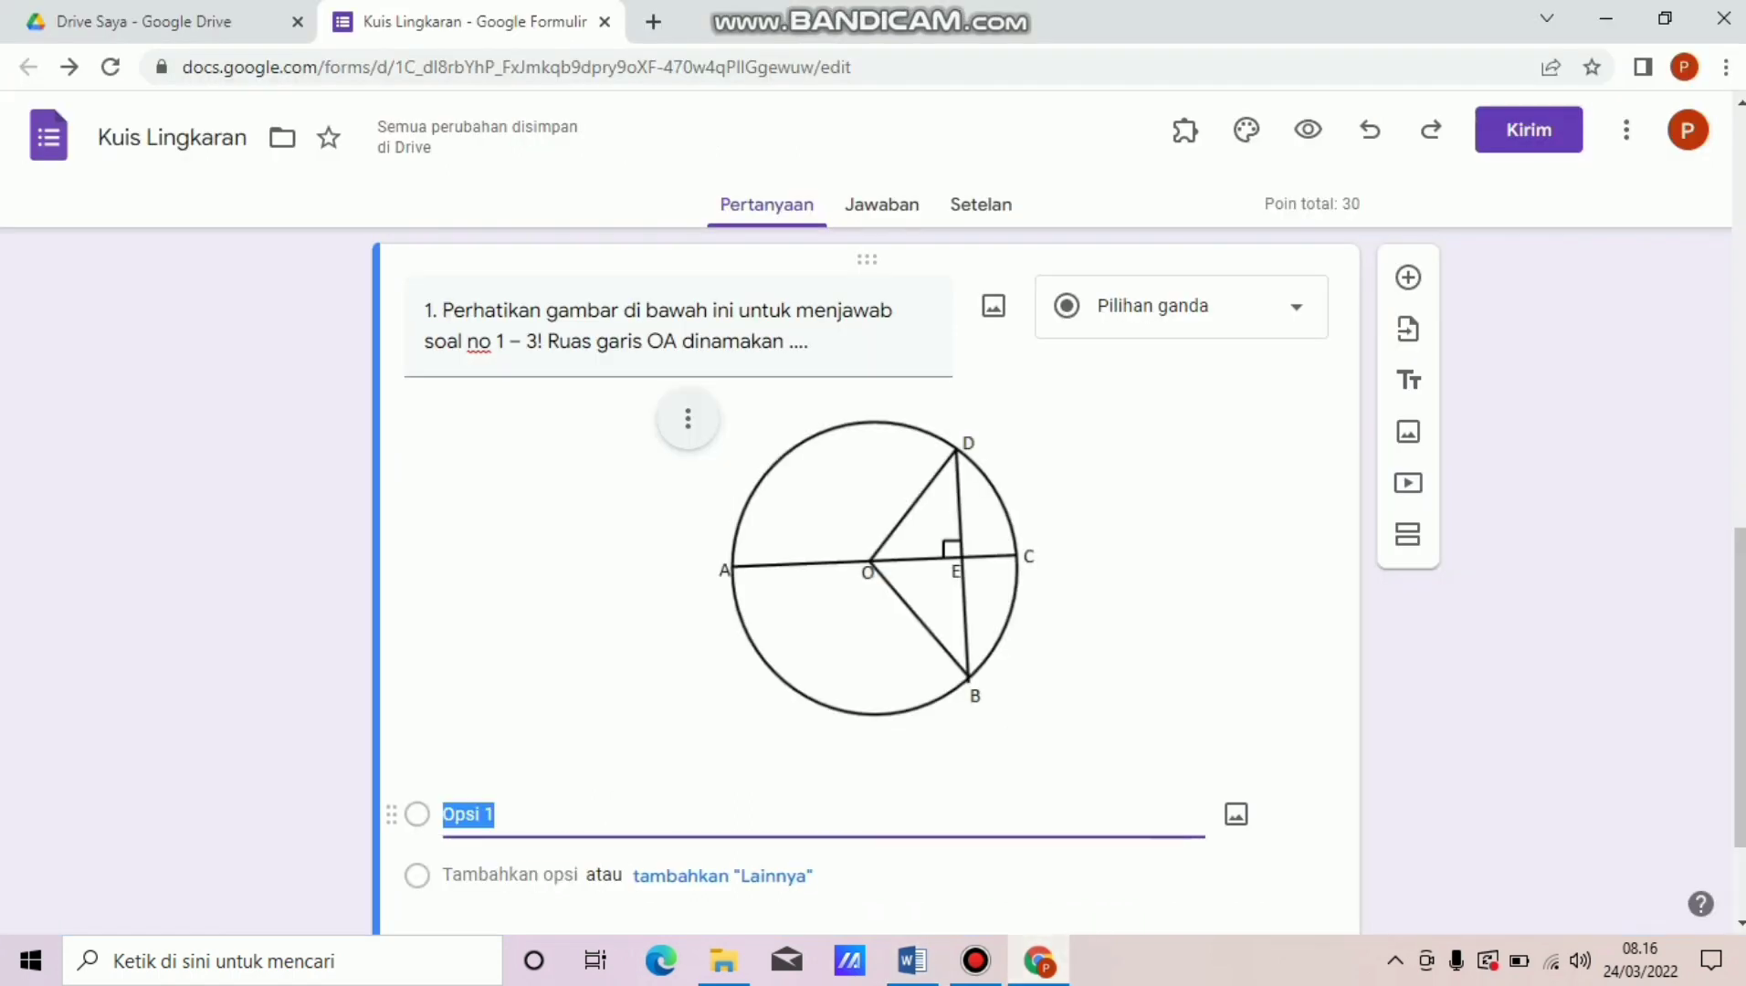
{"action": "key", "text": "ctrl+v"}
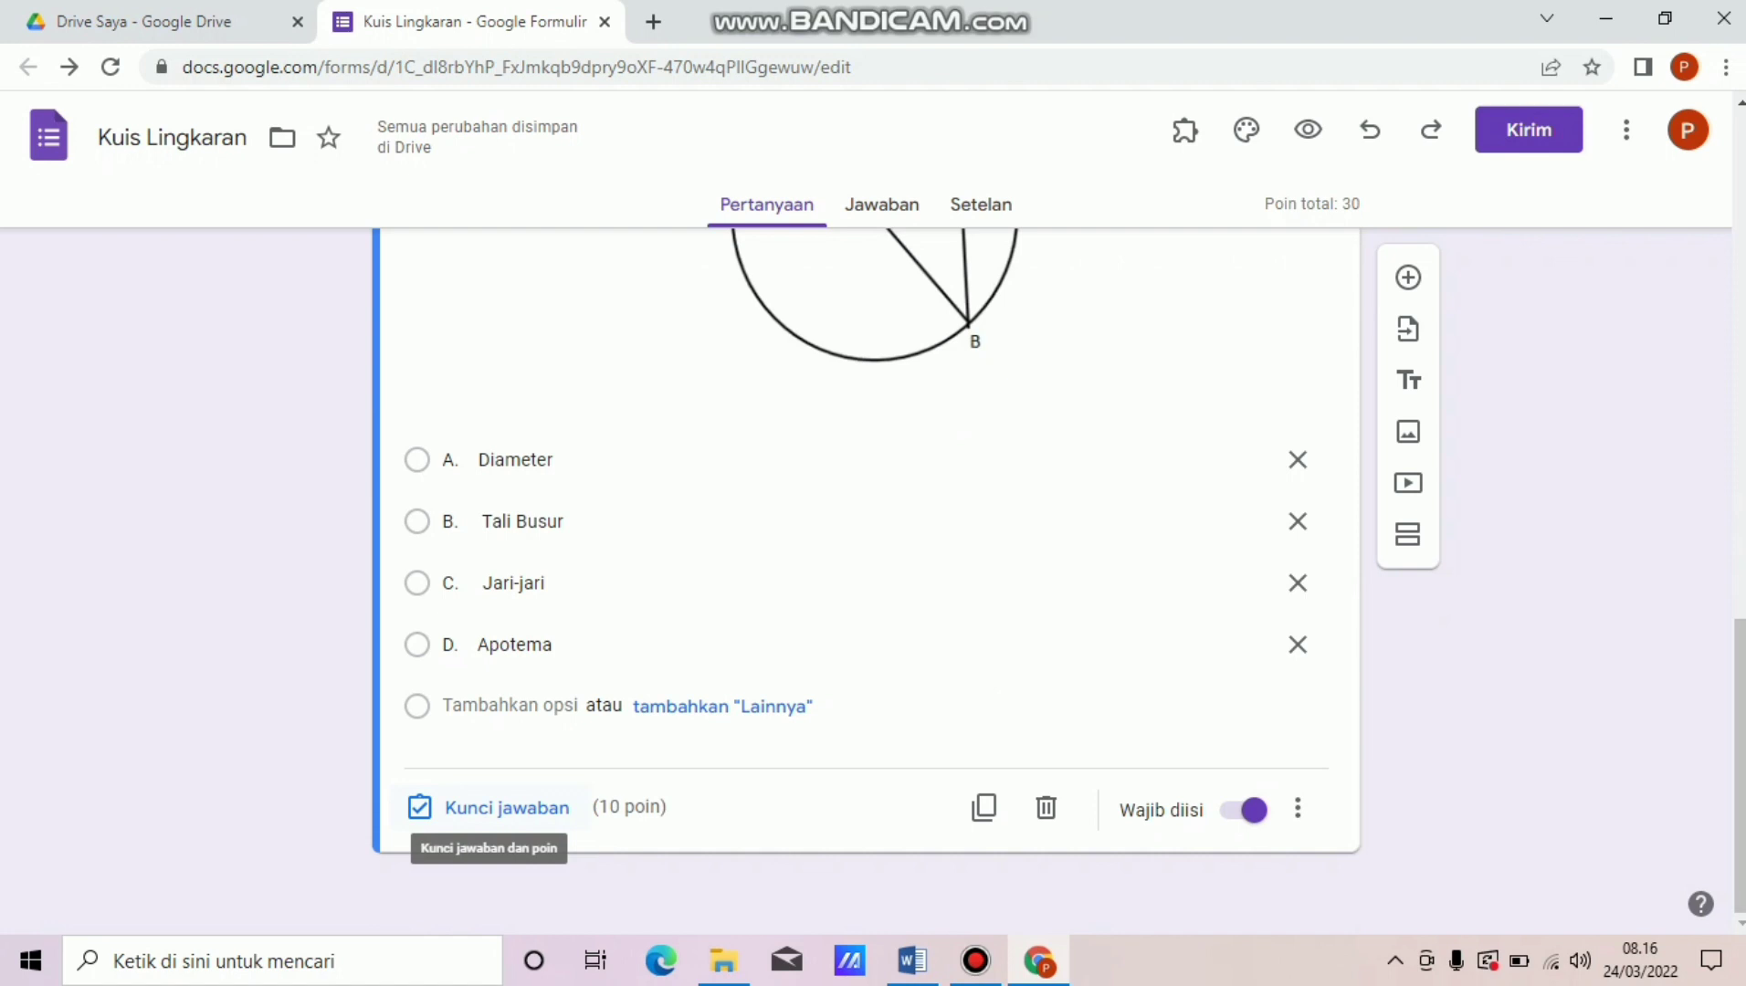
Set "C. Jari-jari" as the correct answer in question 1's answer key (Kunci jawaban) and finish the key.
{"action": "left_click", "coordinate": [507, 808]}
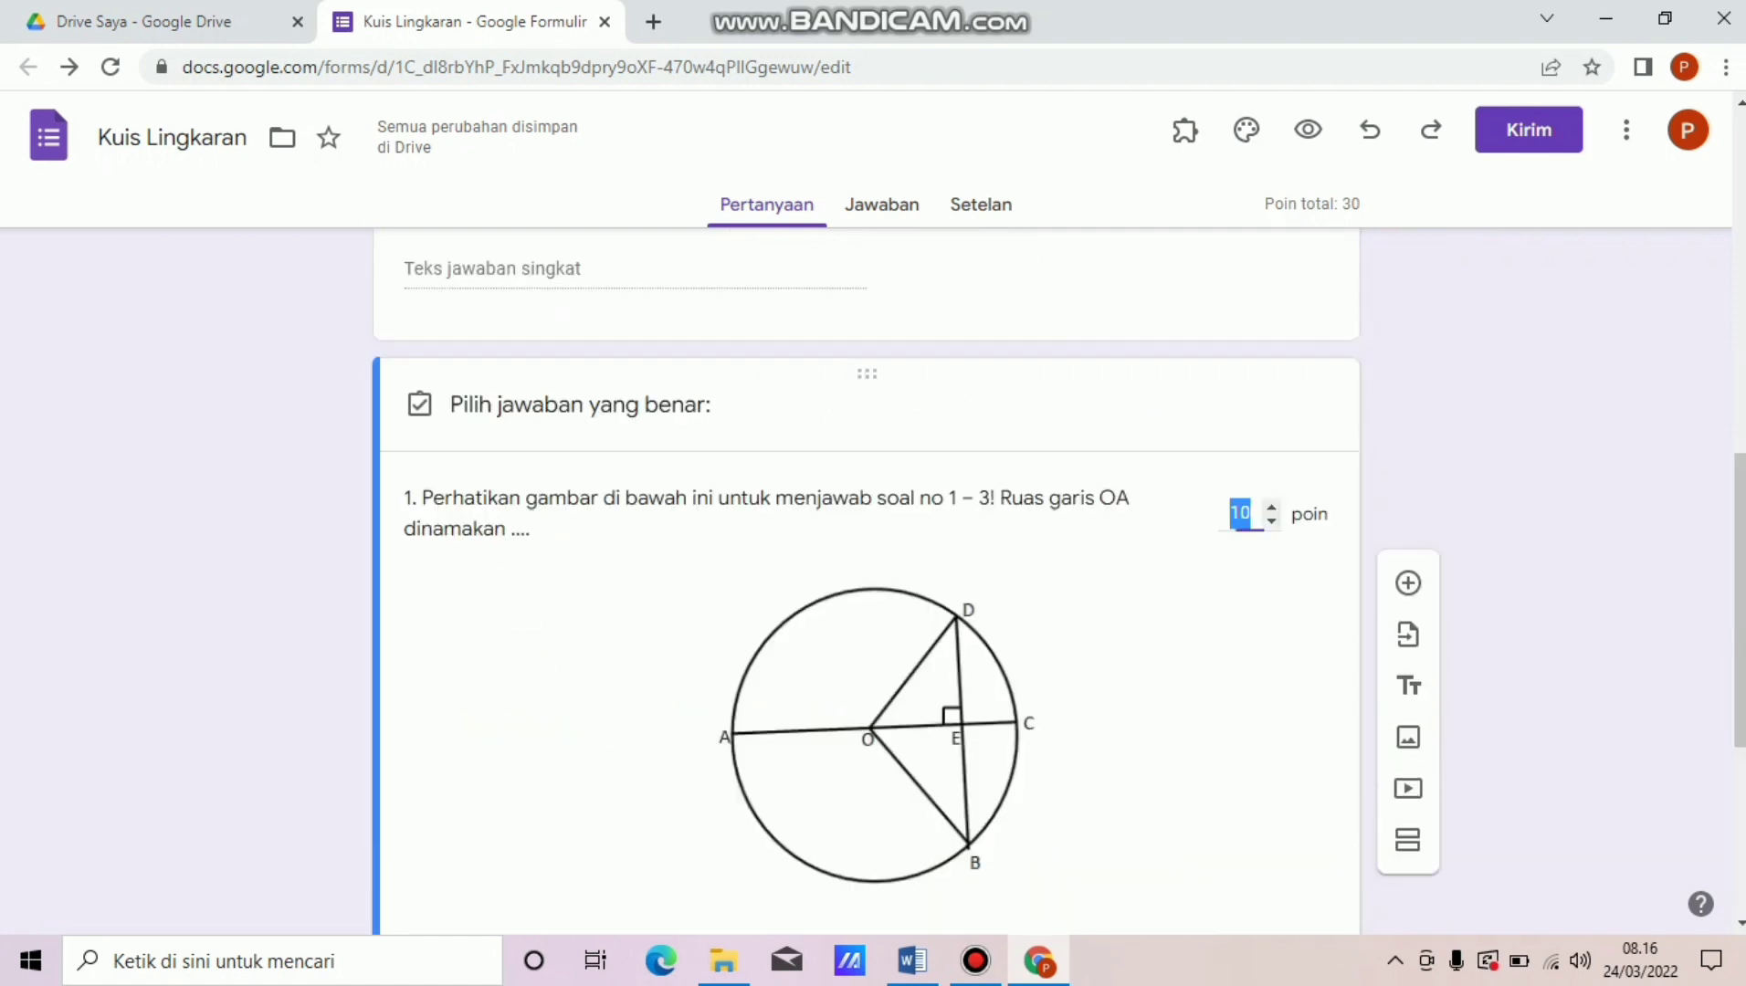
{"action": "left_click", "coordinate": [1544, 457]}
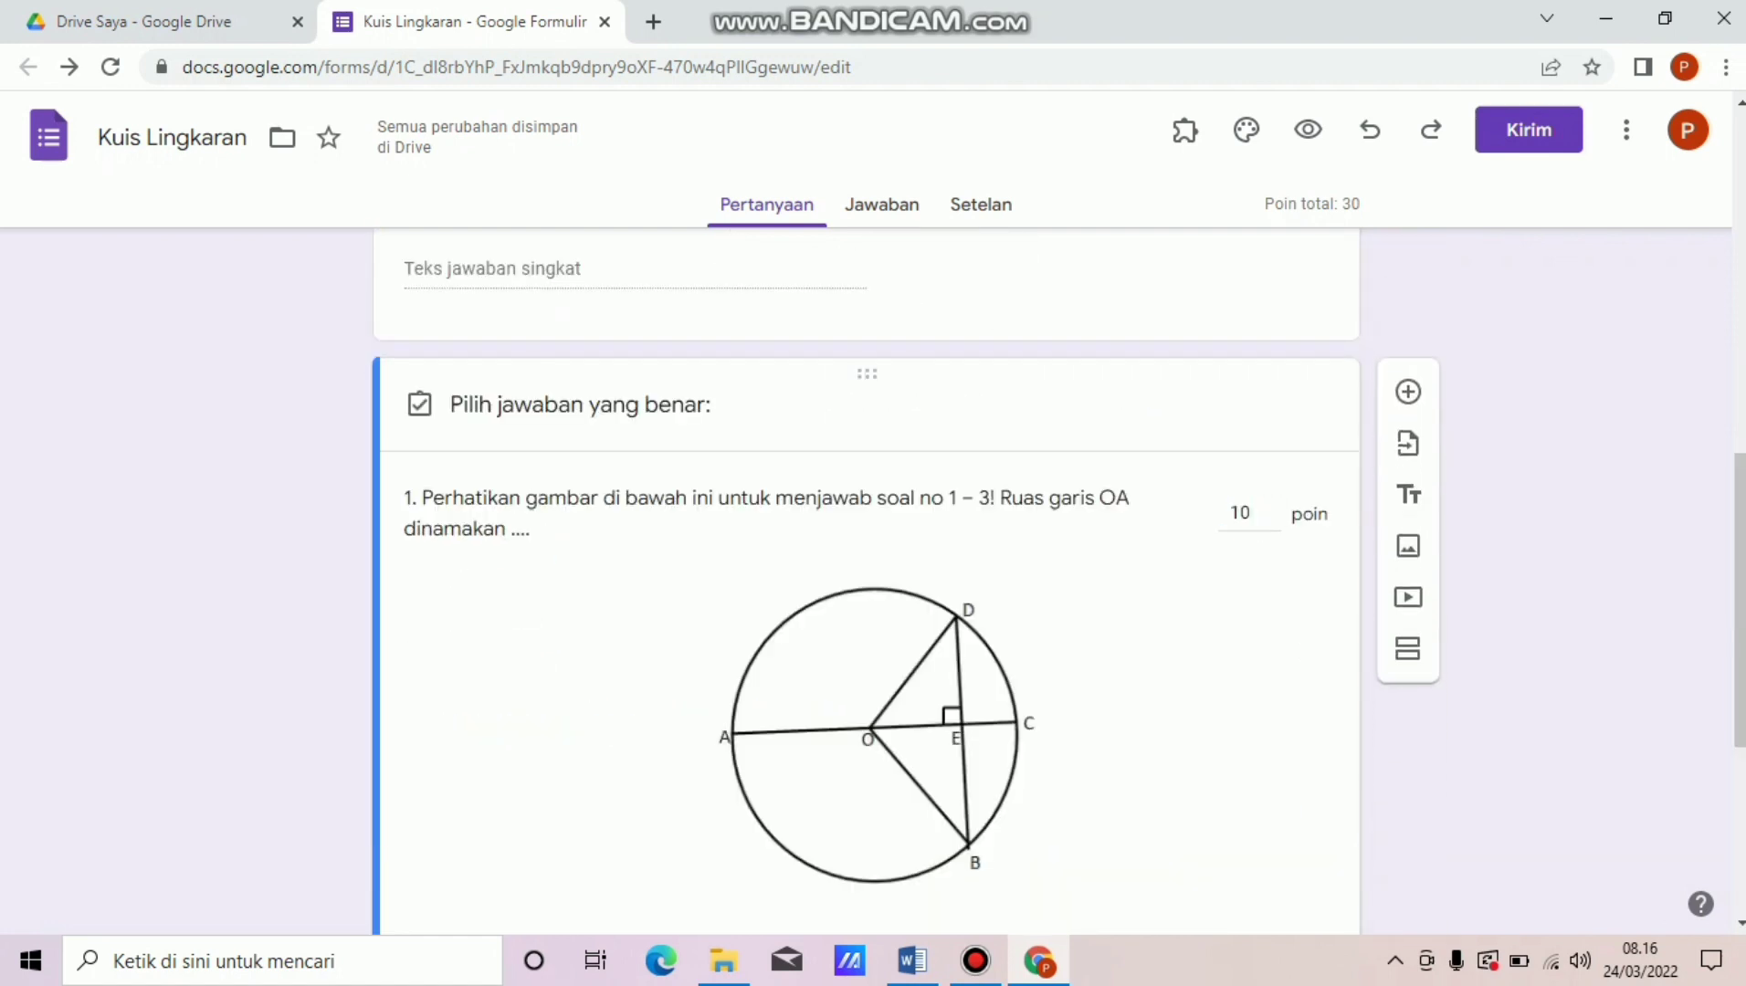
{"action": "scroll", "coordinate": [867, 548], "scroll_direction": "down", "scroll_amount": 5}
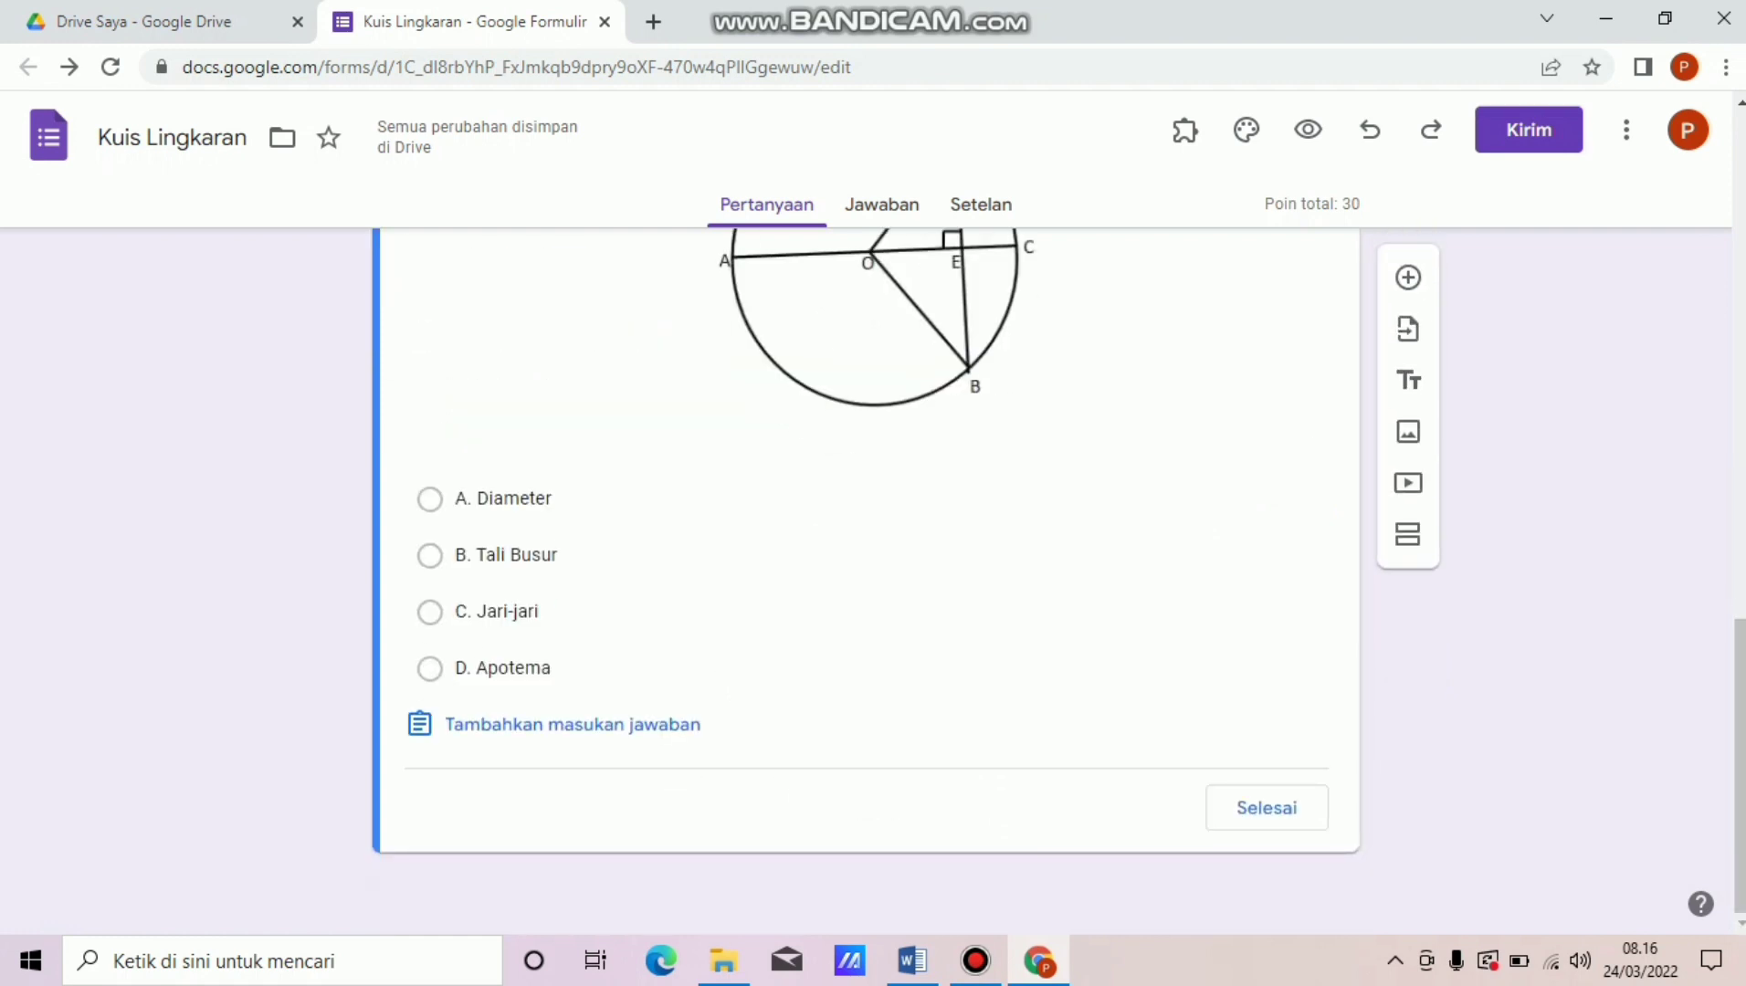
{"action": "left_click", "coordinate": [430, 613]}
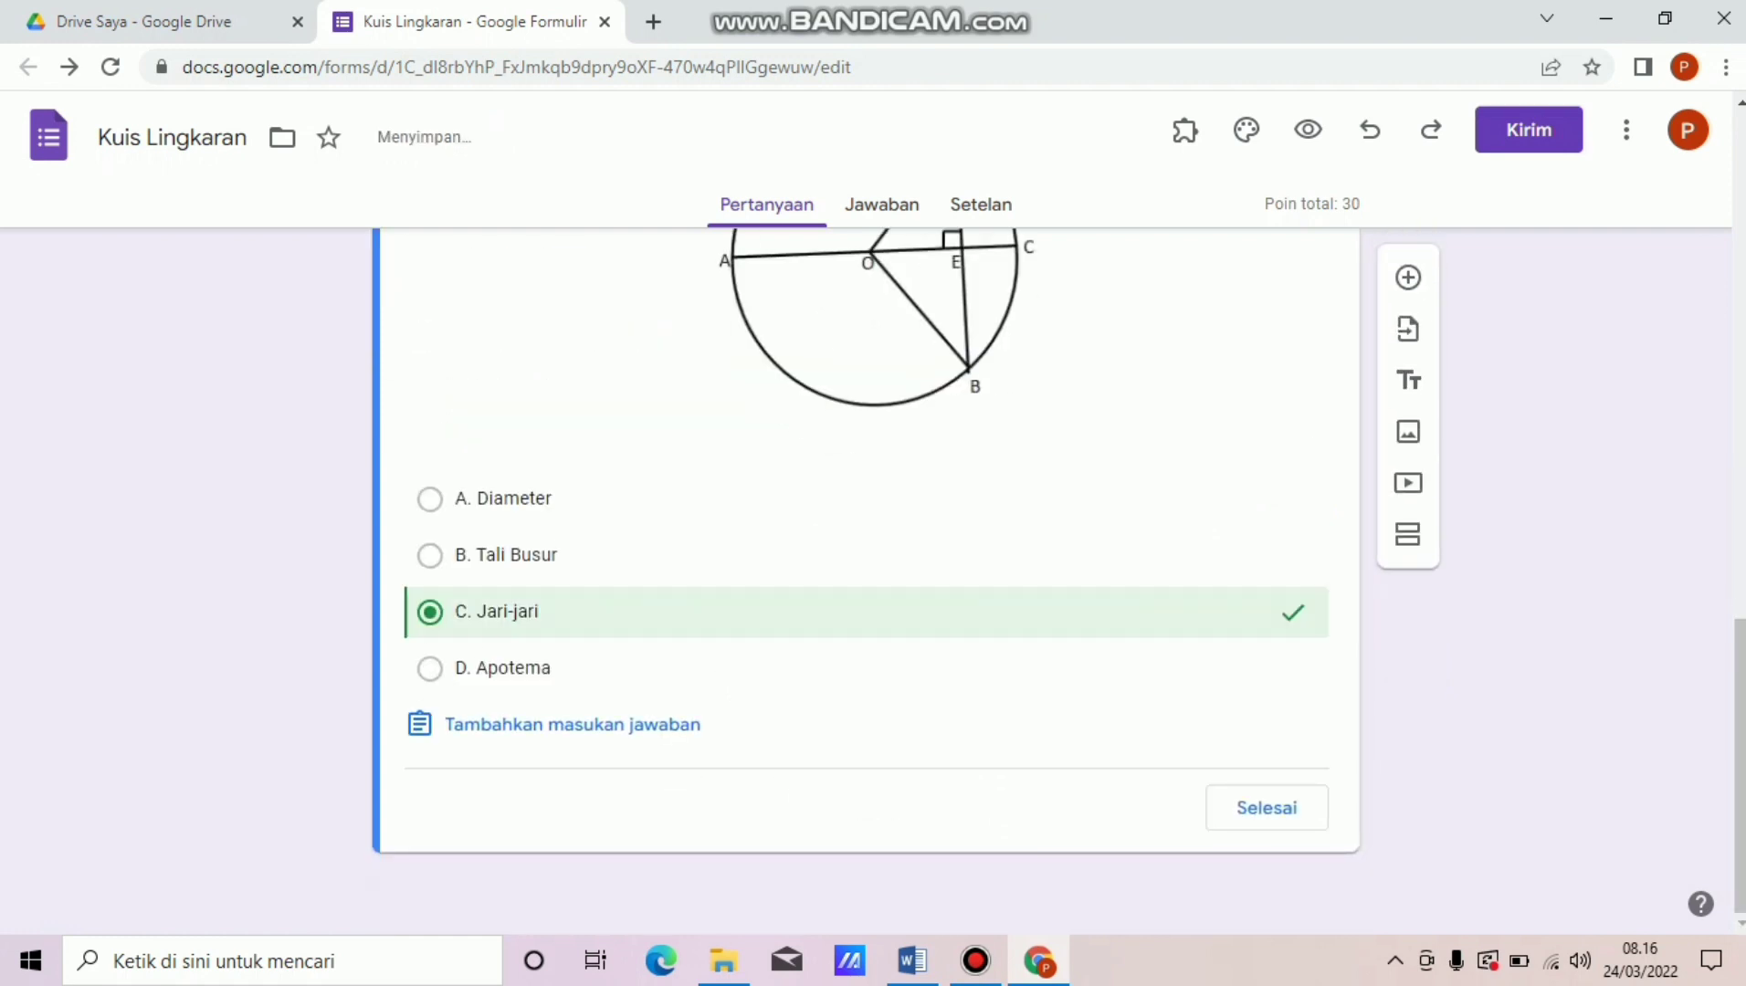
{"action": "left_click", "coordinate": [1267, 808]}
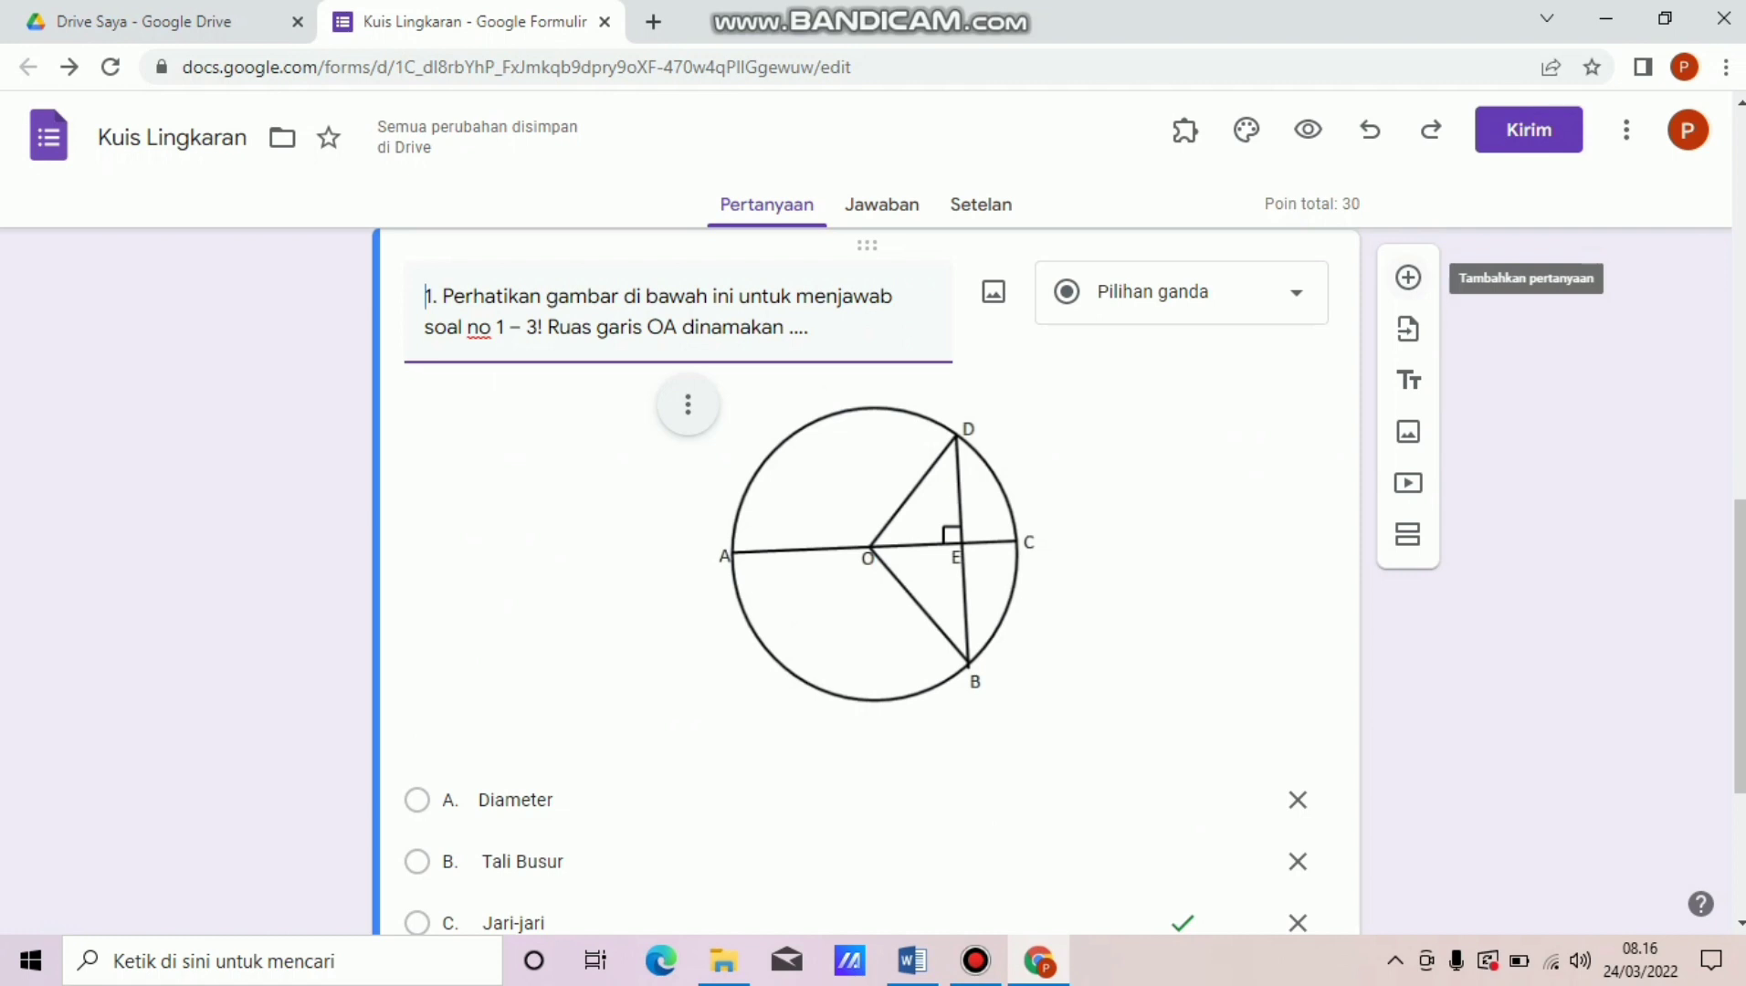
Add a new question and fill it with "2. Tali busur yang paling panjang ditunjukan oleh ruas garis ...." copied from the Word document.
{"action": "left_click", "coordinate": [1409, 277]}
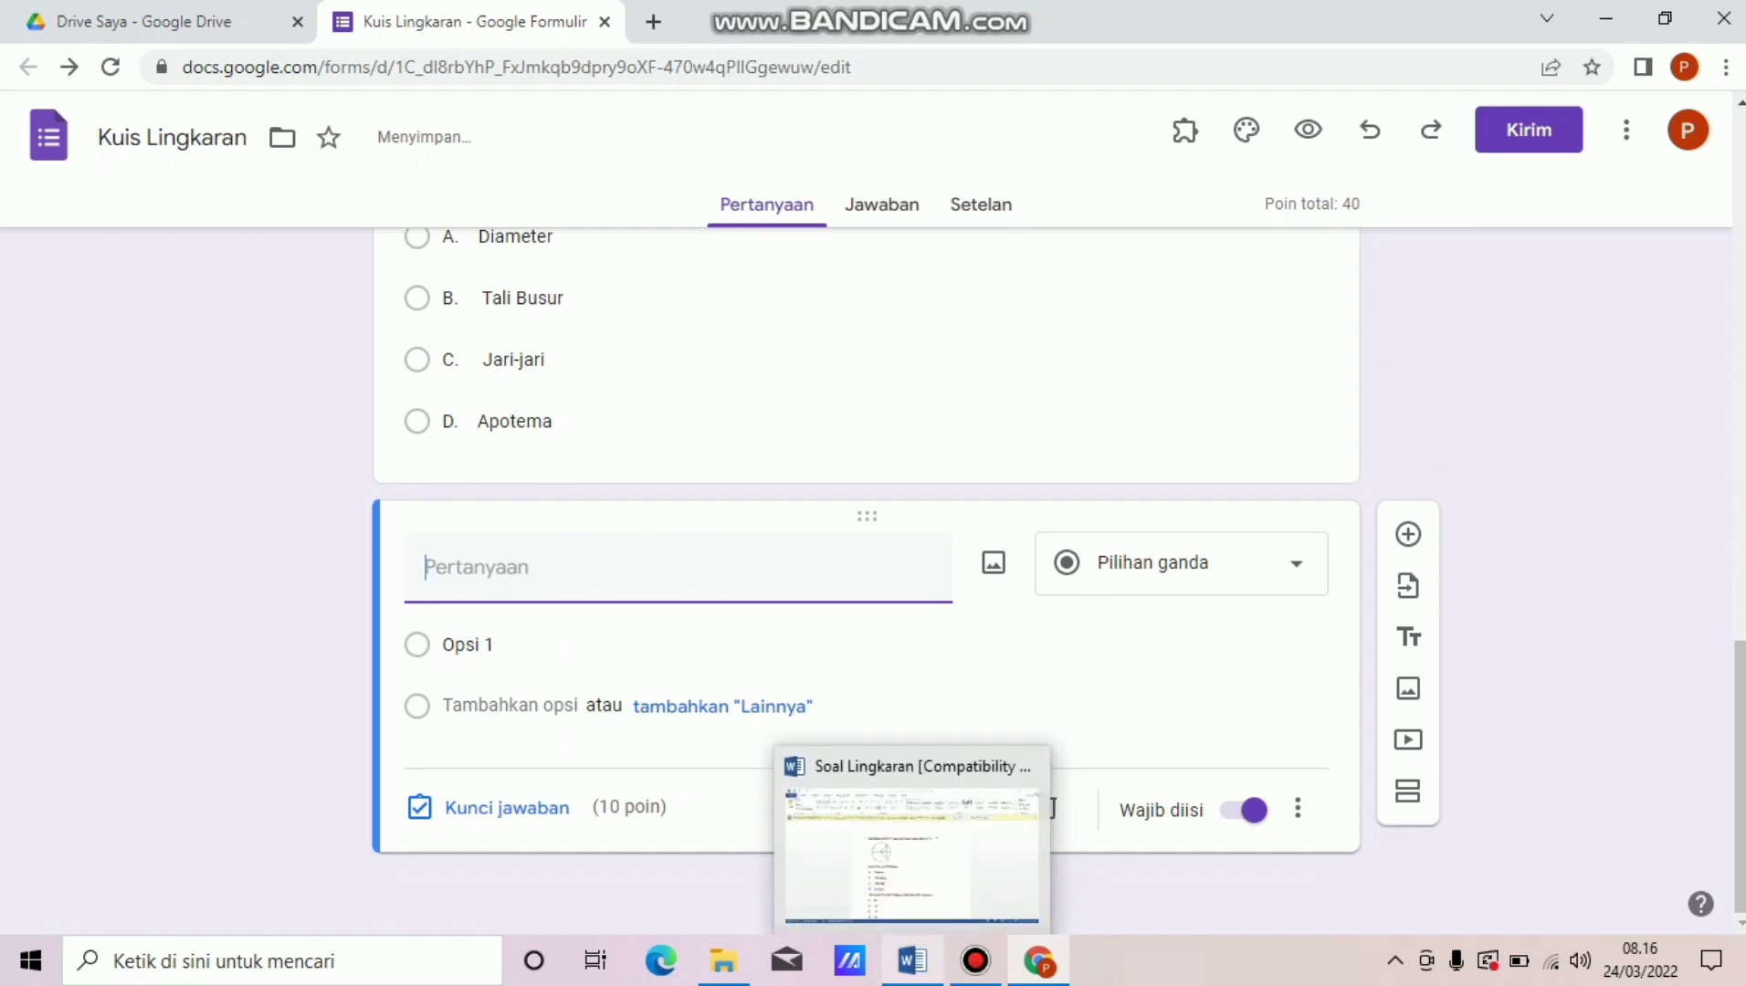
{"action": "left_click", "coordinate": [912, 961]}
{"action": "left_click", "coordinate": [913, 855]}
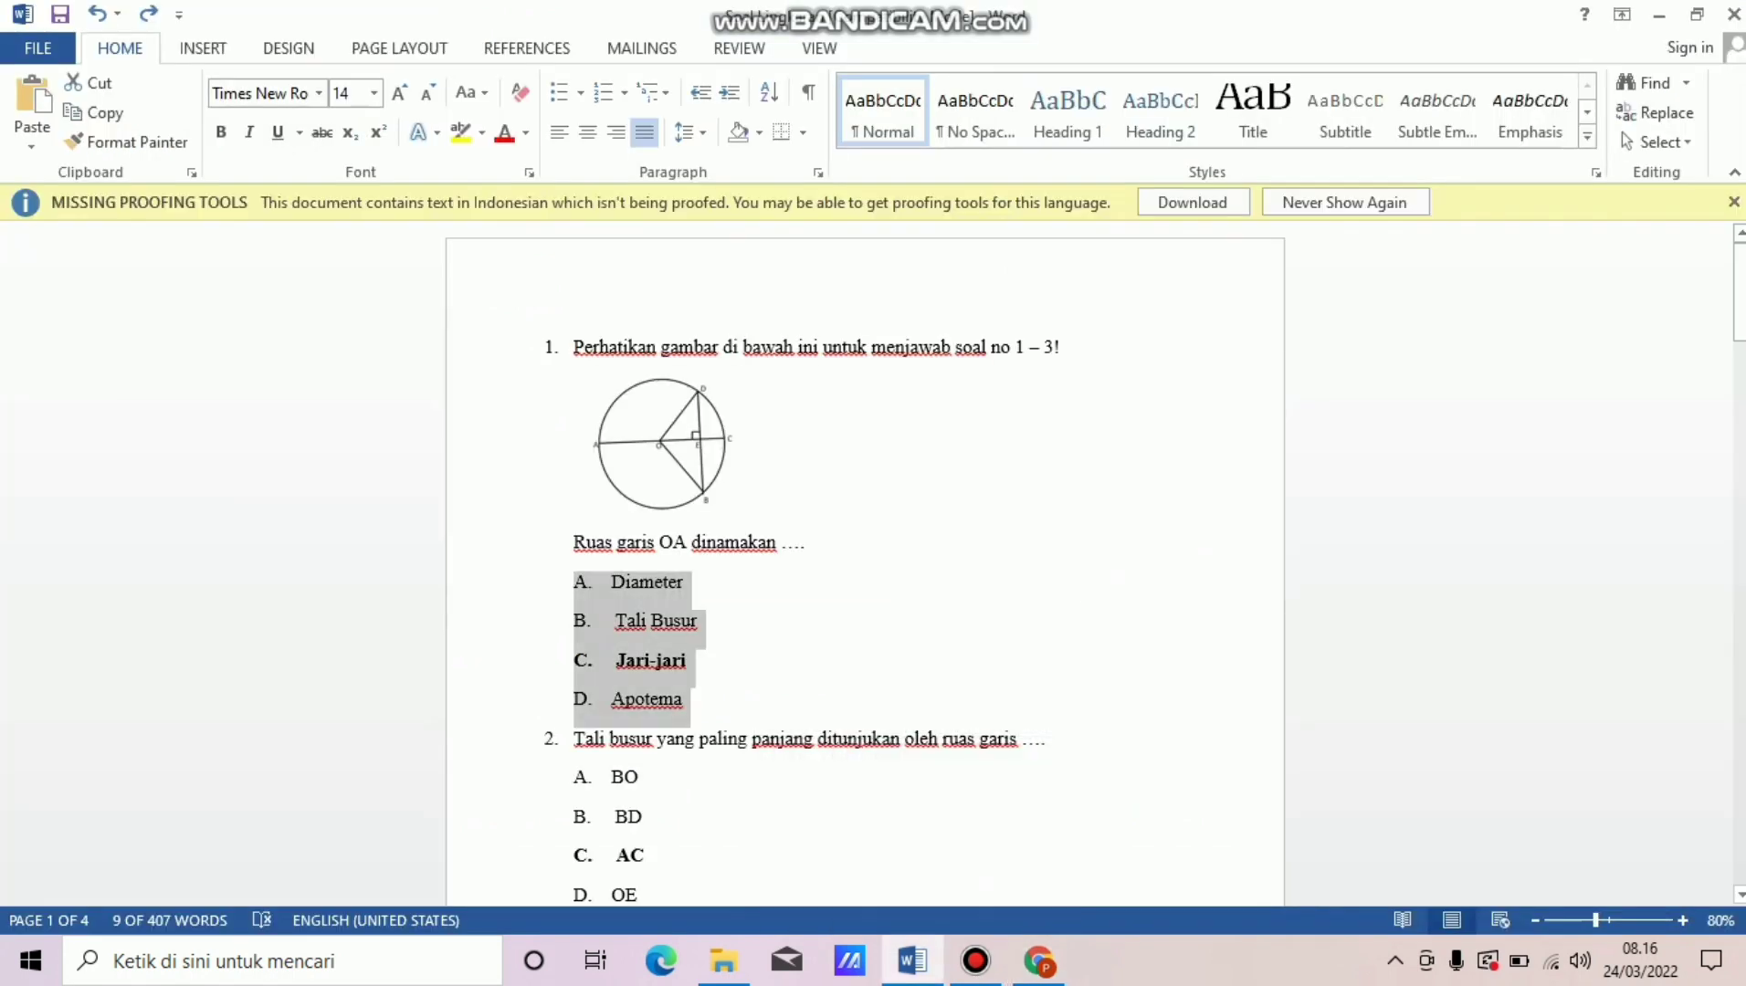
{"action": "left_click_drag", "start_coordinate": [575, 741], "coordinate": [1051, 751]}
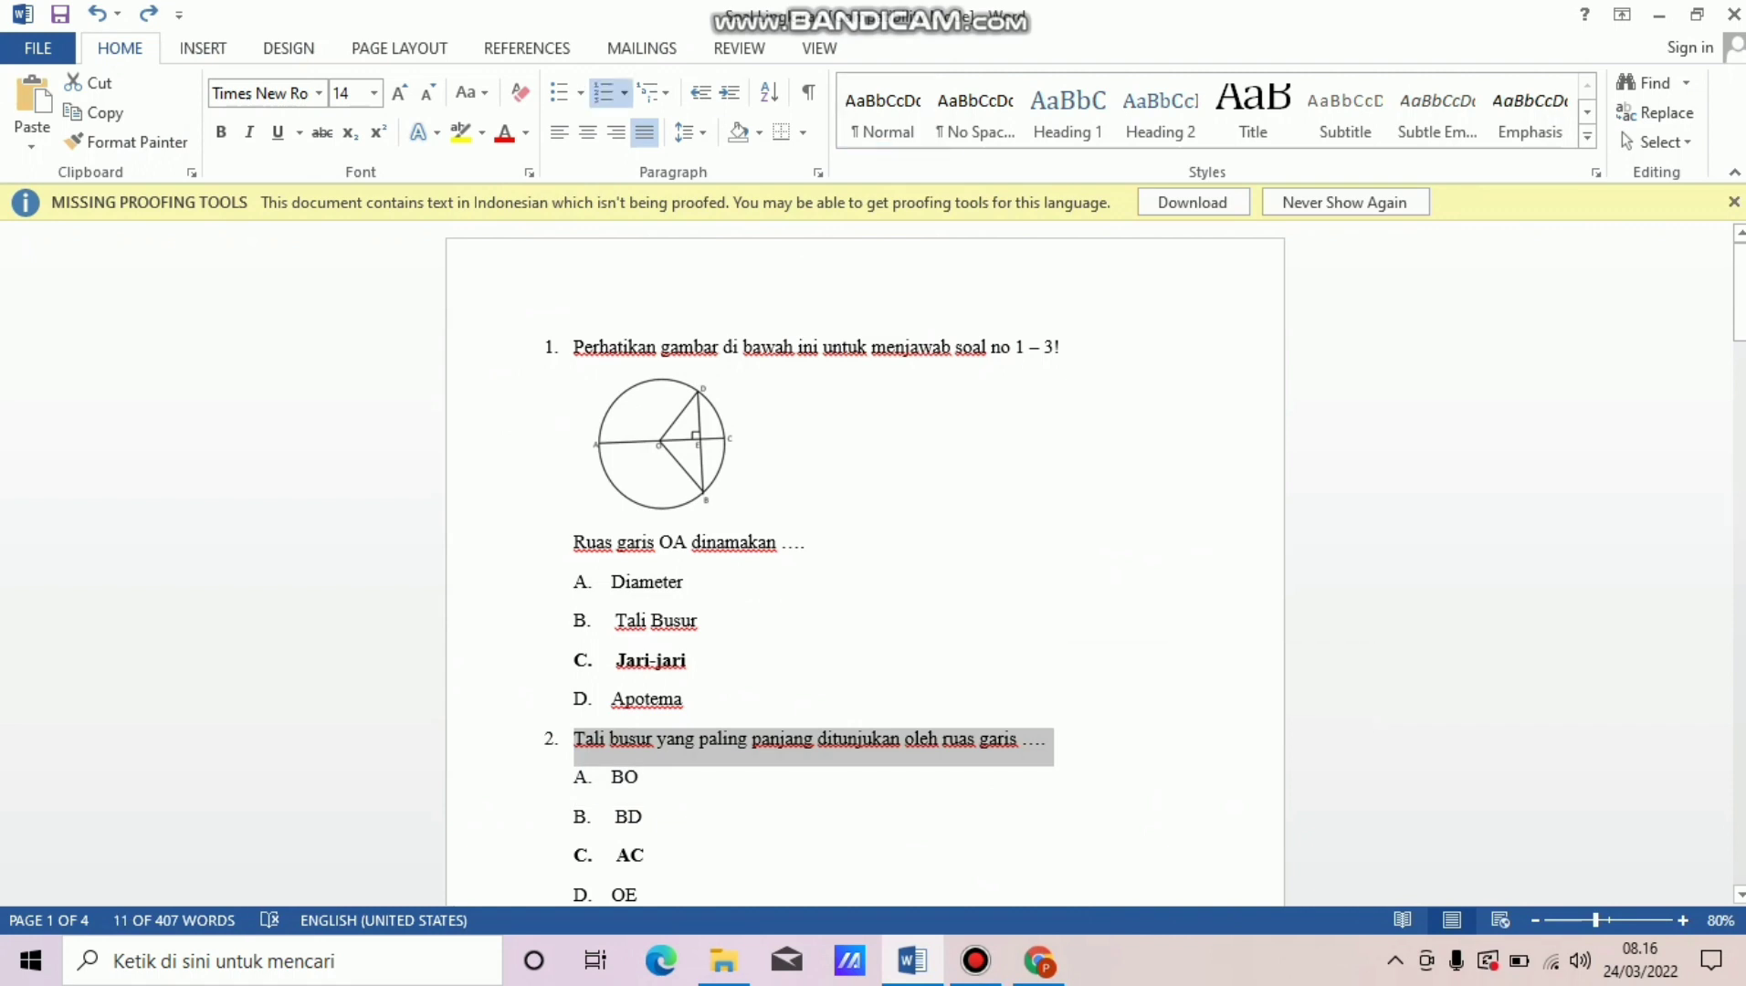
{"action": "left_click", "coordinate": [1038, 961]}
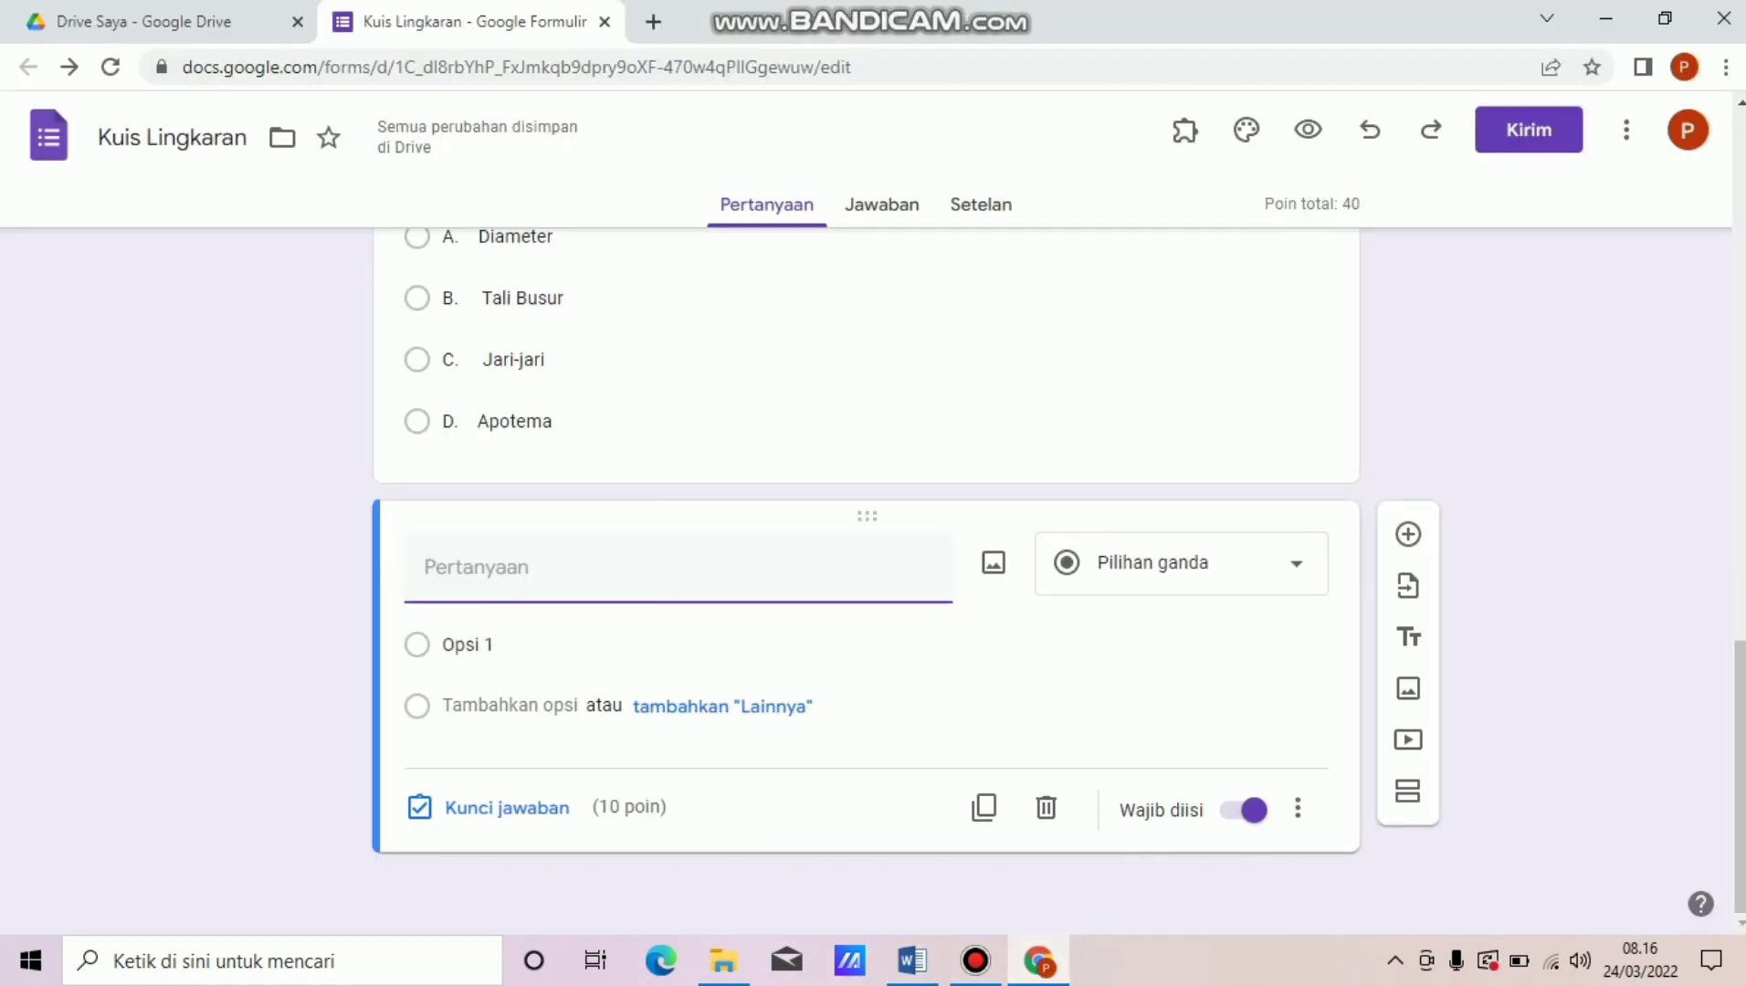
{"action": "type", "text": "2.\tTali busur yang paling panjang ditunjukan oleh ruas garis ...."}
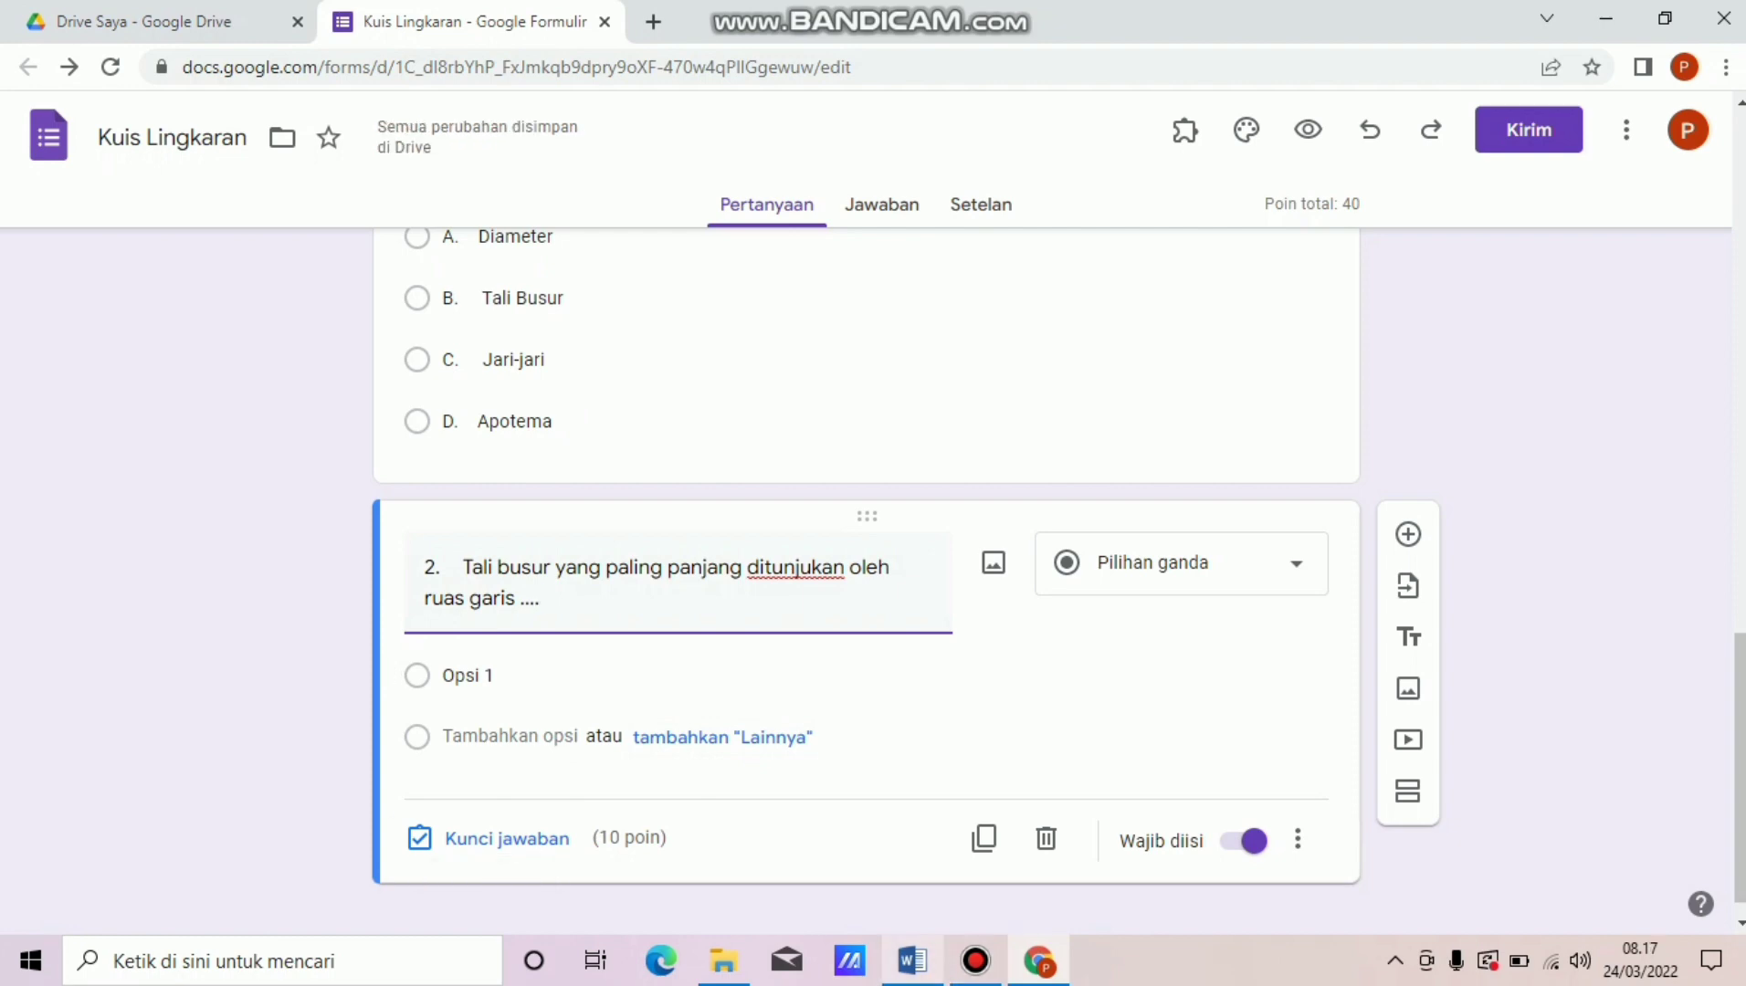
Copy question 2's options A. BO, B. BD, C. AC and D. OE from Word into the form question's answer options.
{"action": "left_click", "coordinate": [911, 961]}
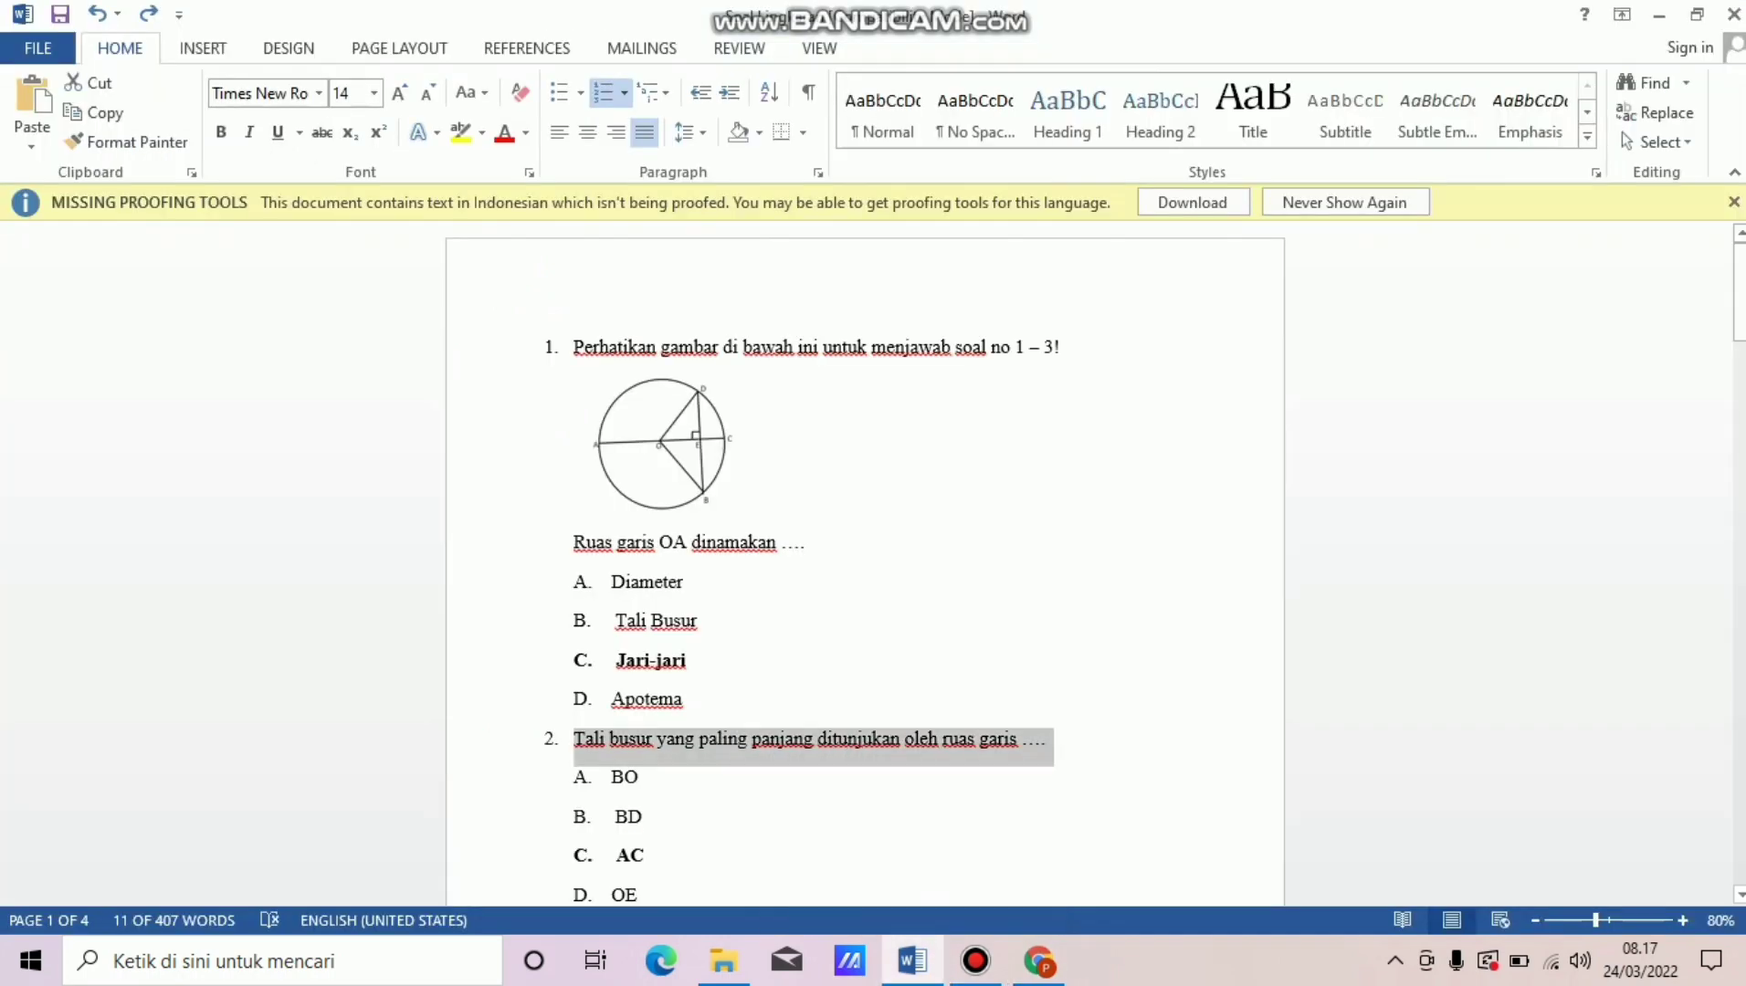
{"action": "left_click_drag", "start_coordinate": [575, 779], "coordinate": [643, 744]}
{"action": "key", "text": "ctrl+c"}
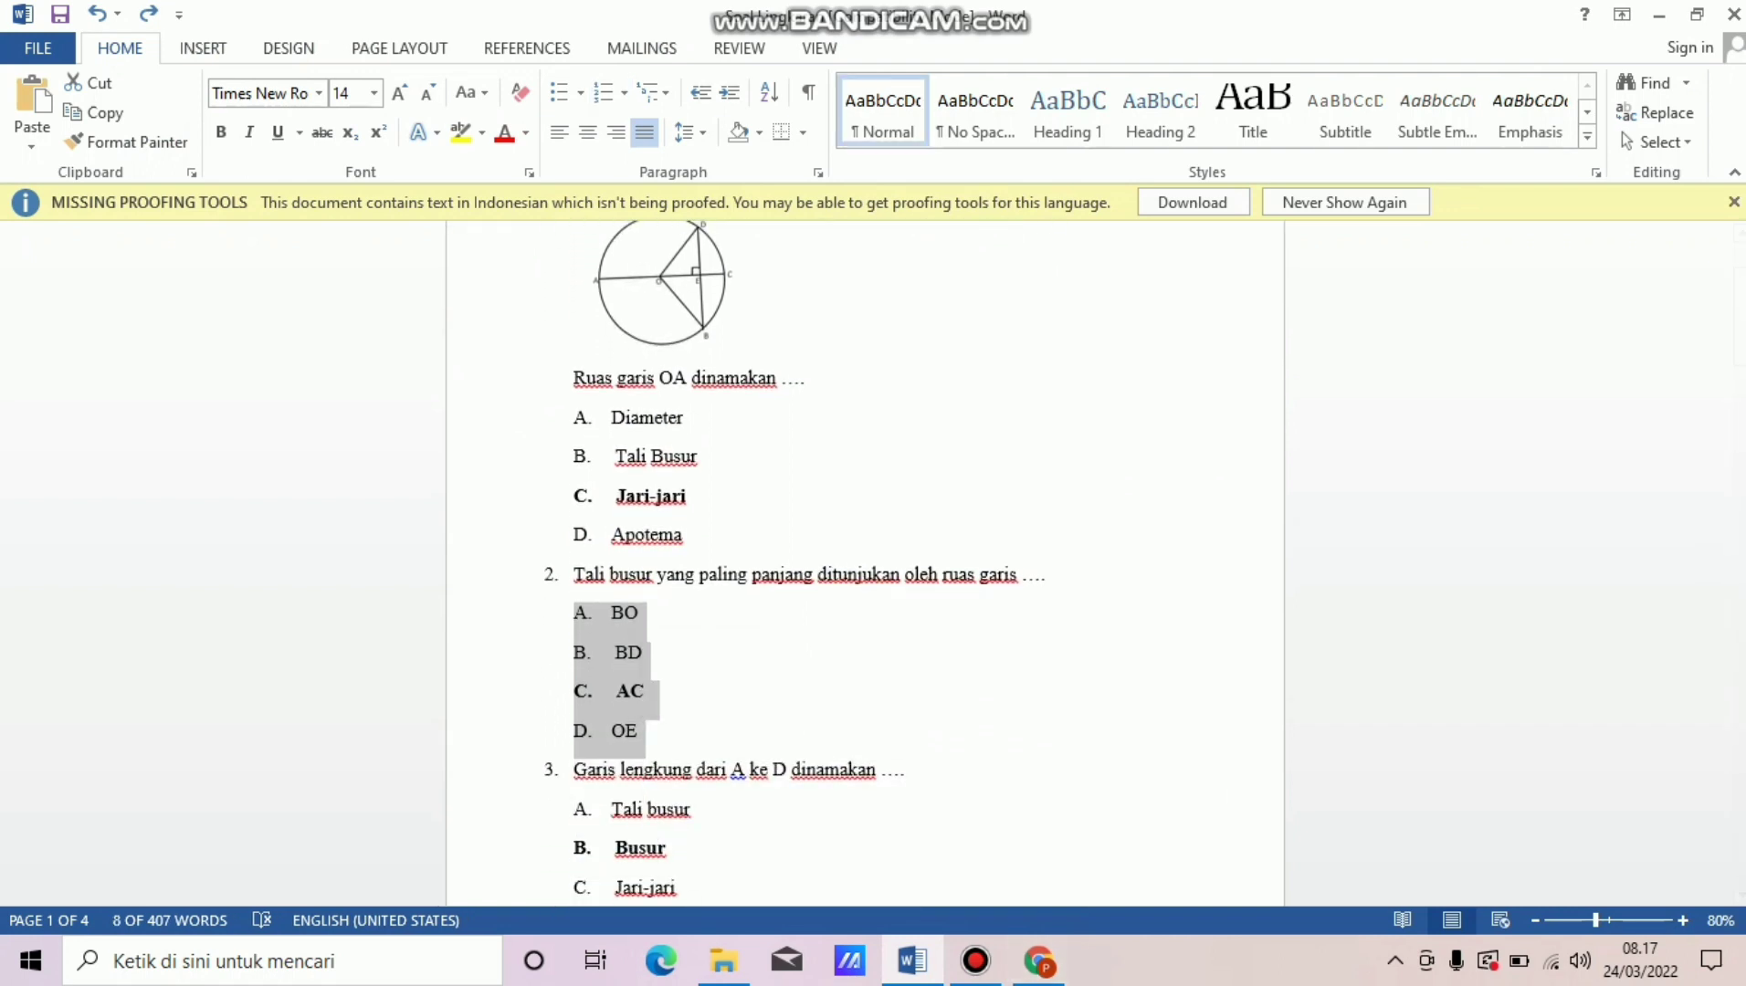
{"action": "left_click", "coordinate": [1038, 961]}
{"action": "left_click", "coordinate": [539, 677]}
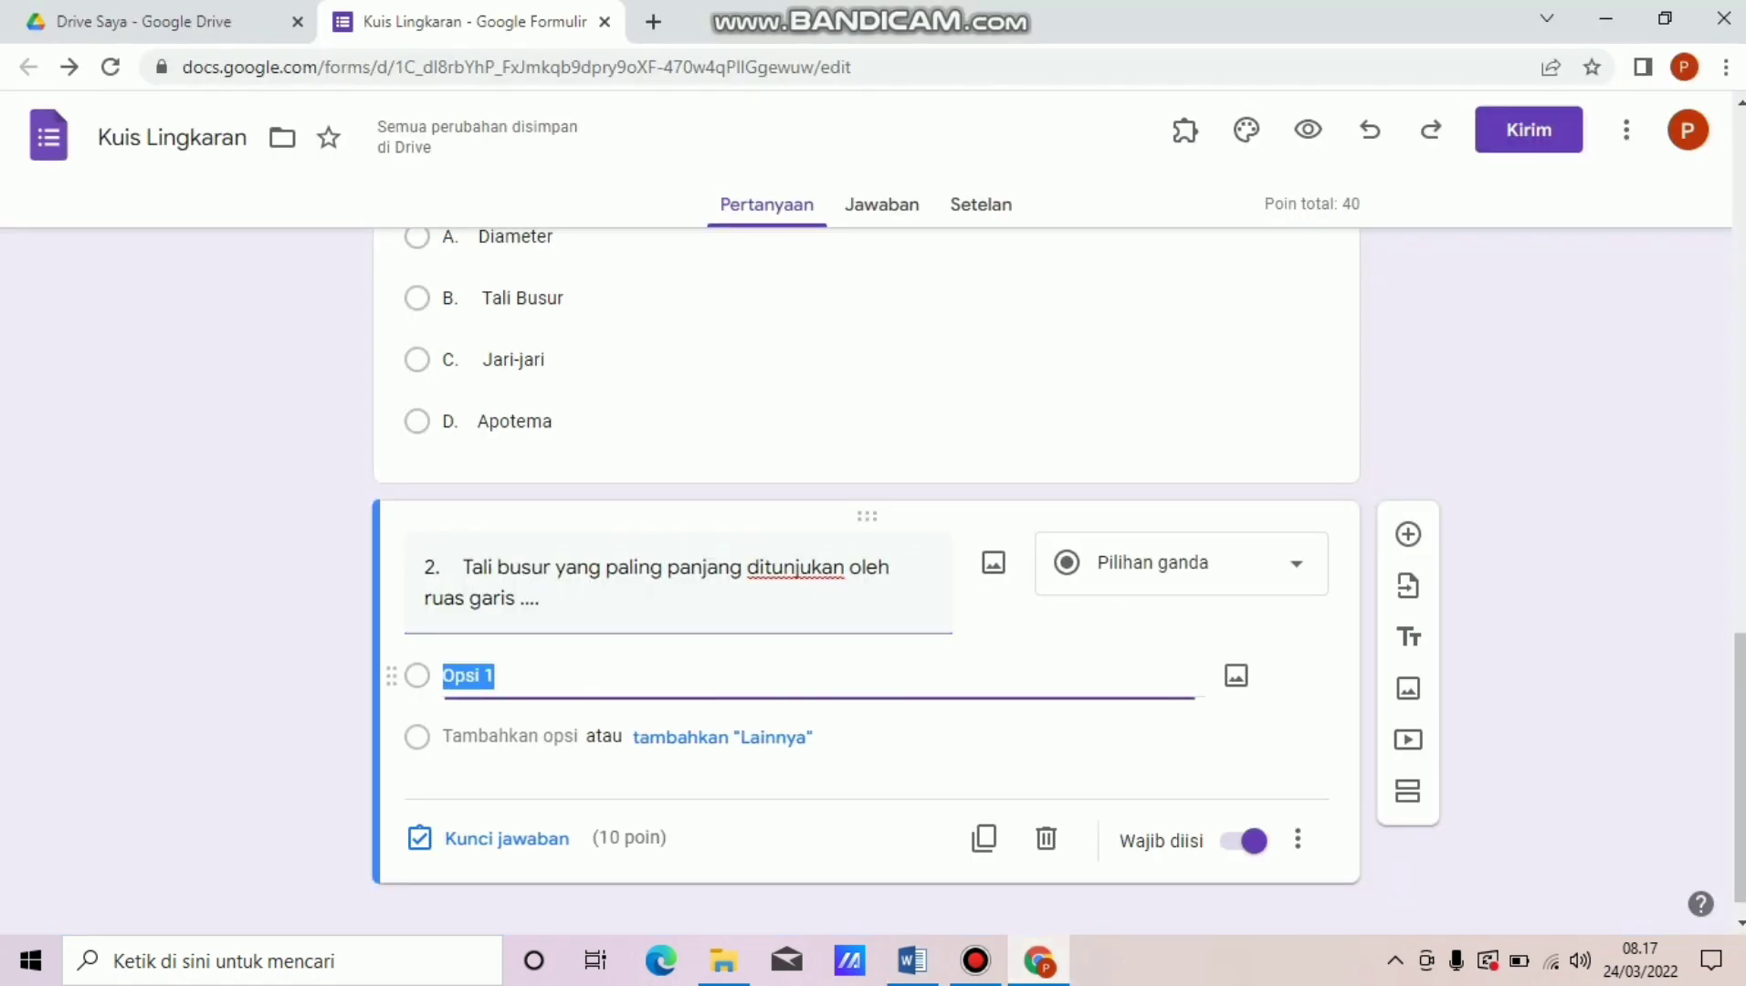
{"action": "key", "text": "ctrl+v"}
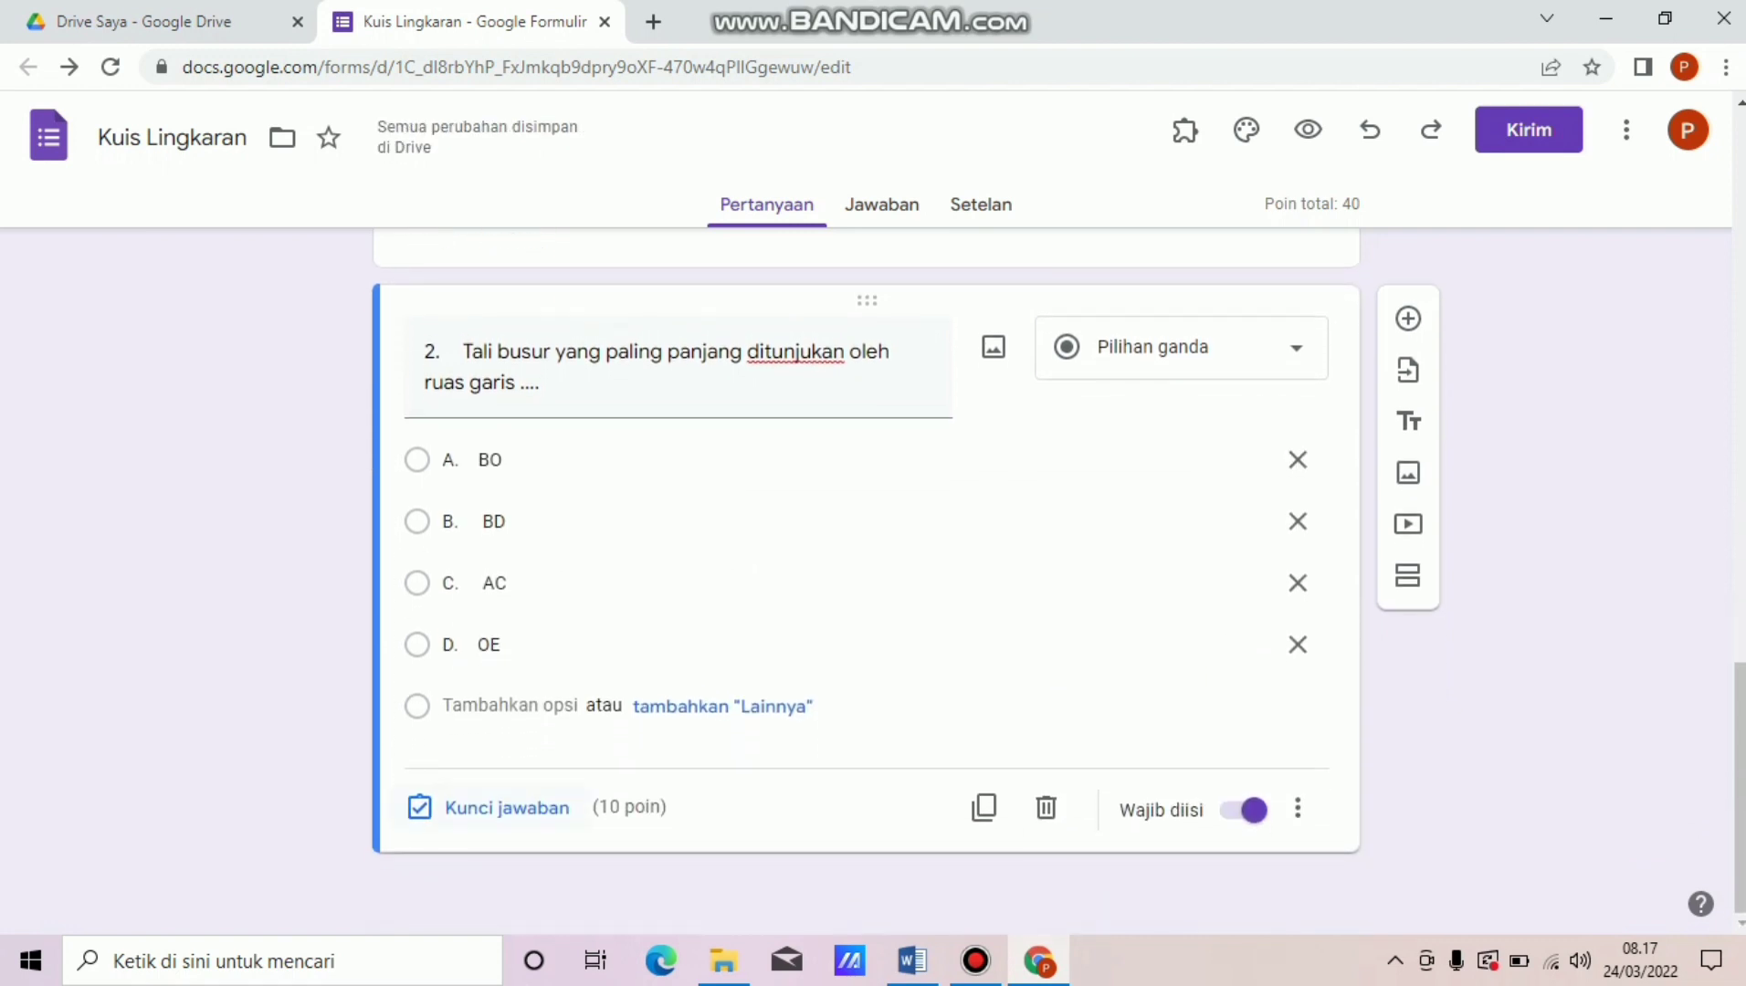
Set "C. AC" as the correct answer in question 2's answer key and finish the key.
{"action": "left_click", "coordinate": [493, 808]}
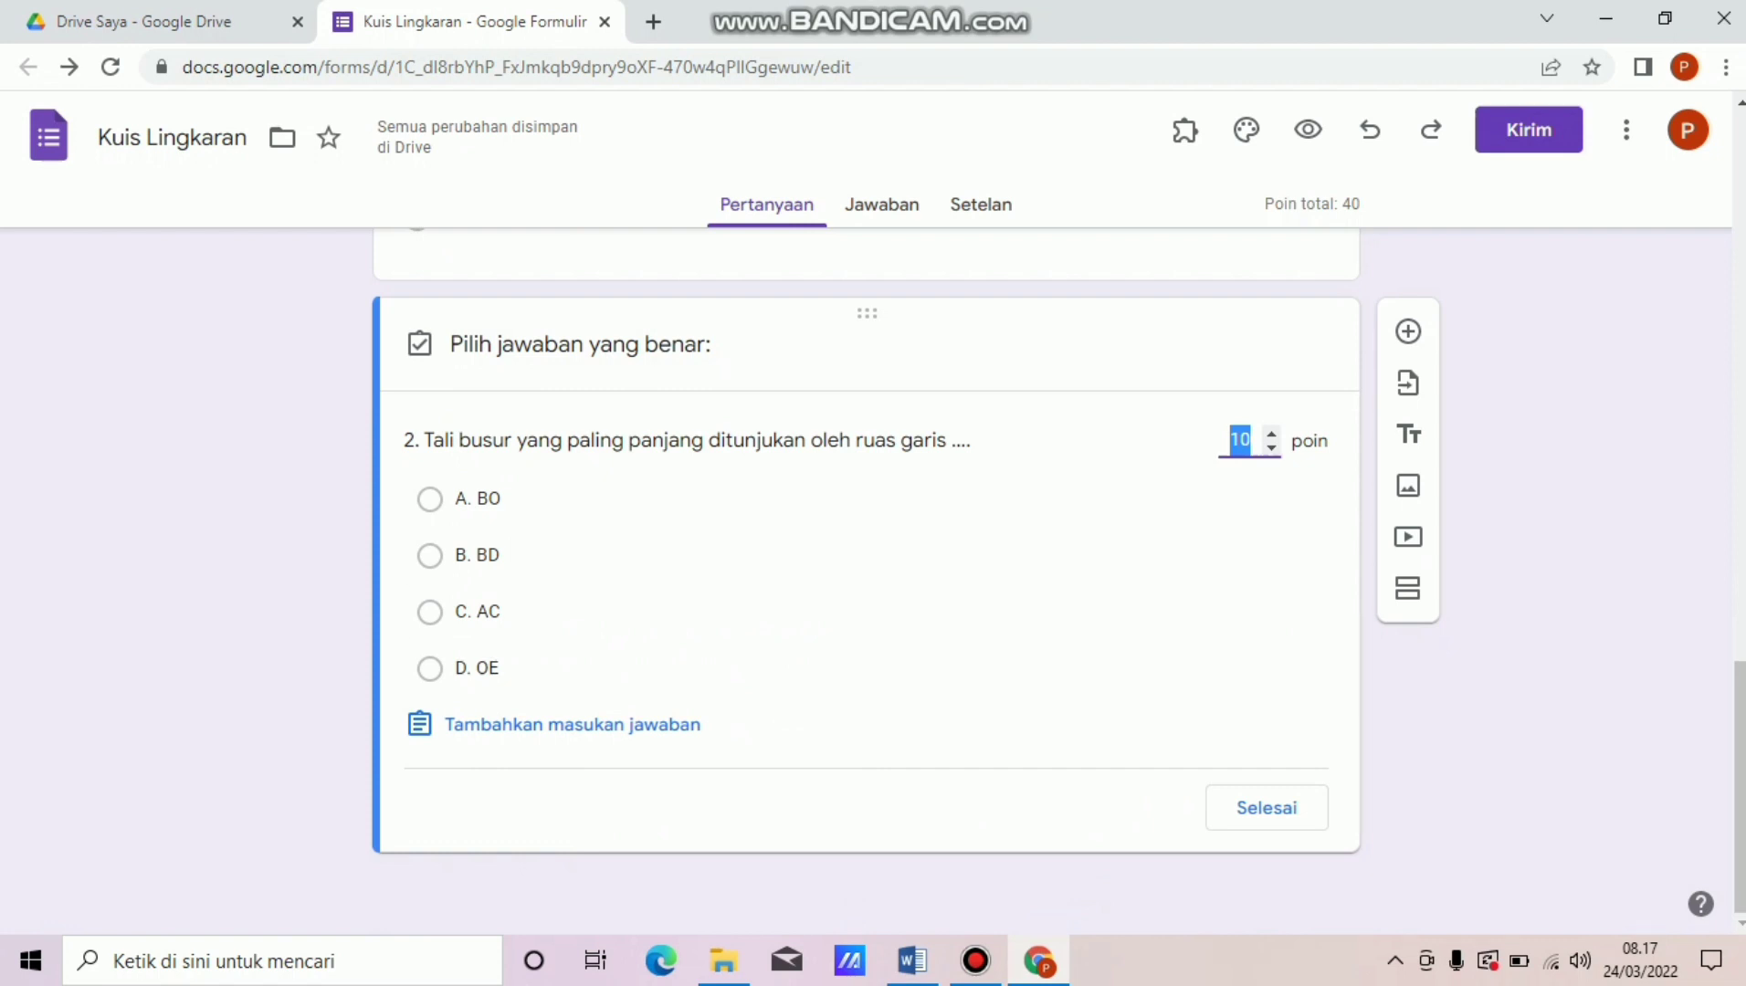
{"action": "left_click", "coordinate": [430, 613]}
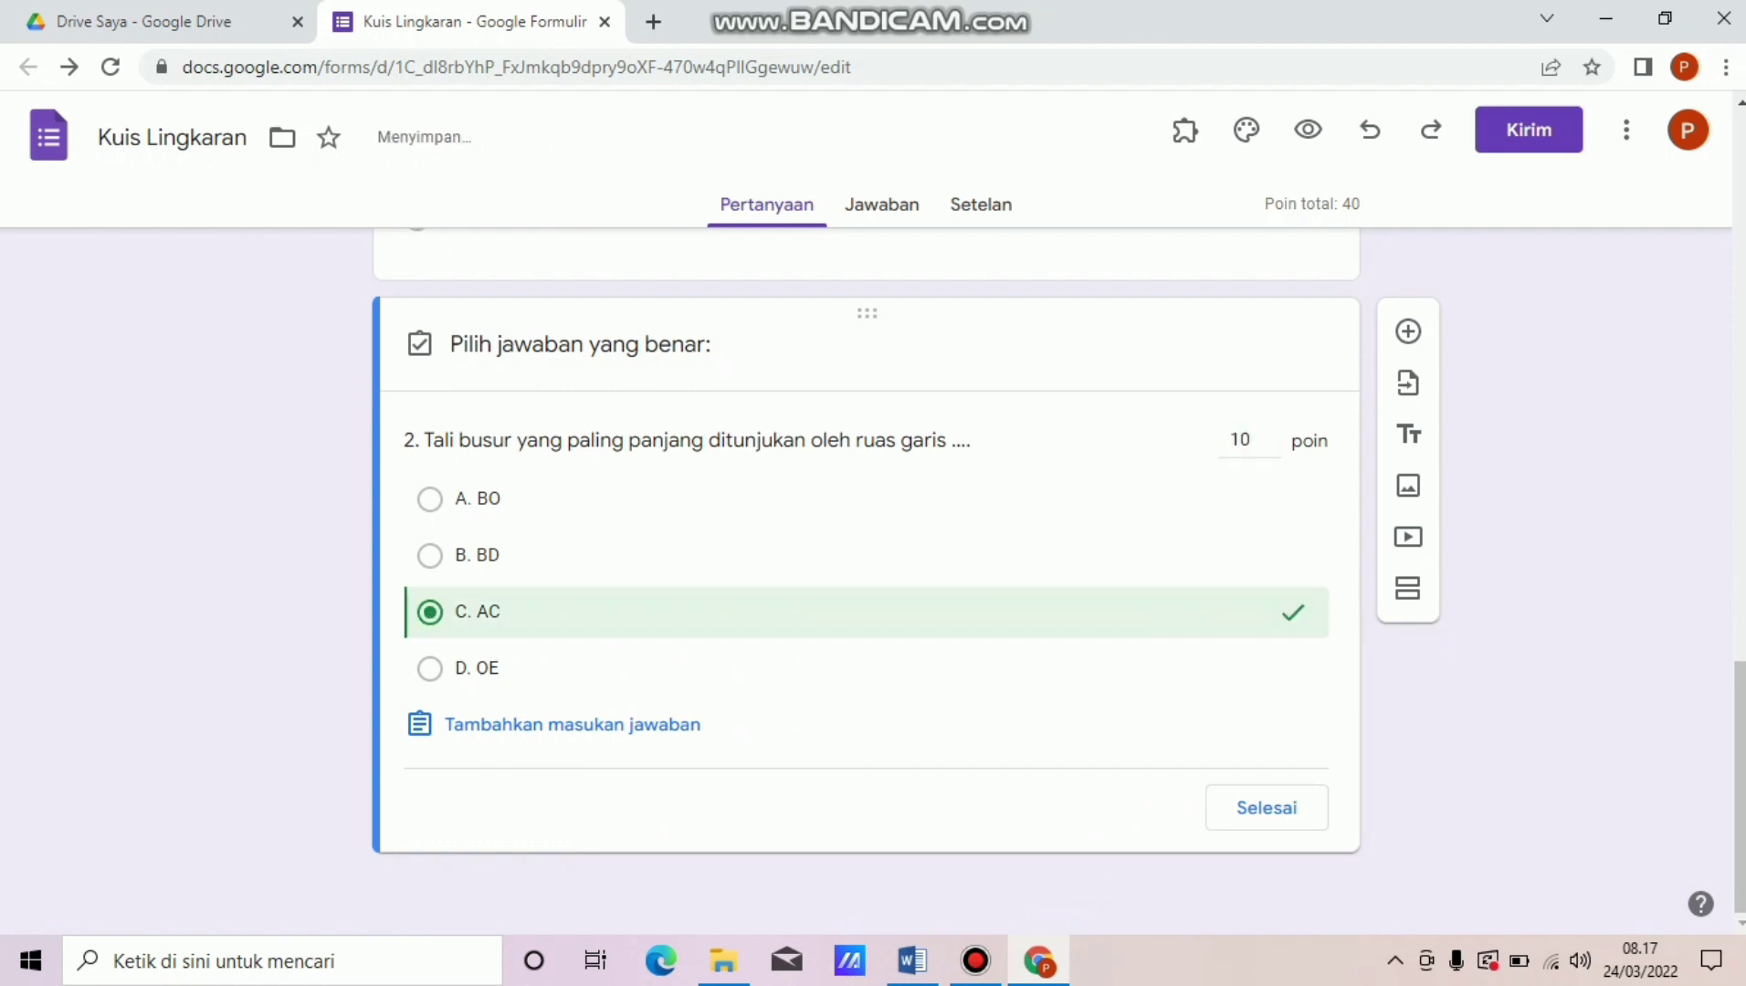
{"action": "left_click", "coordinate": [1267, 808]}
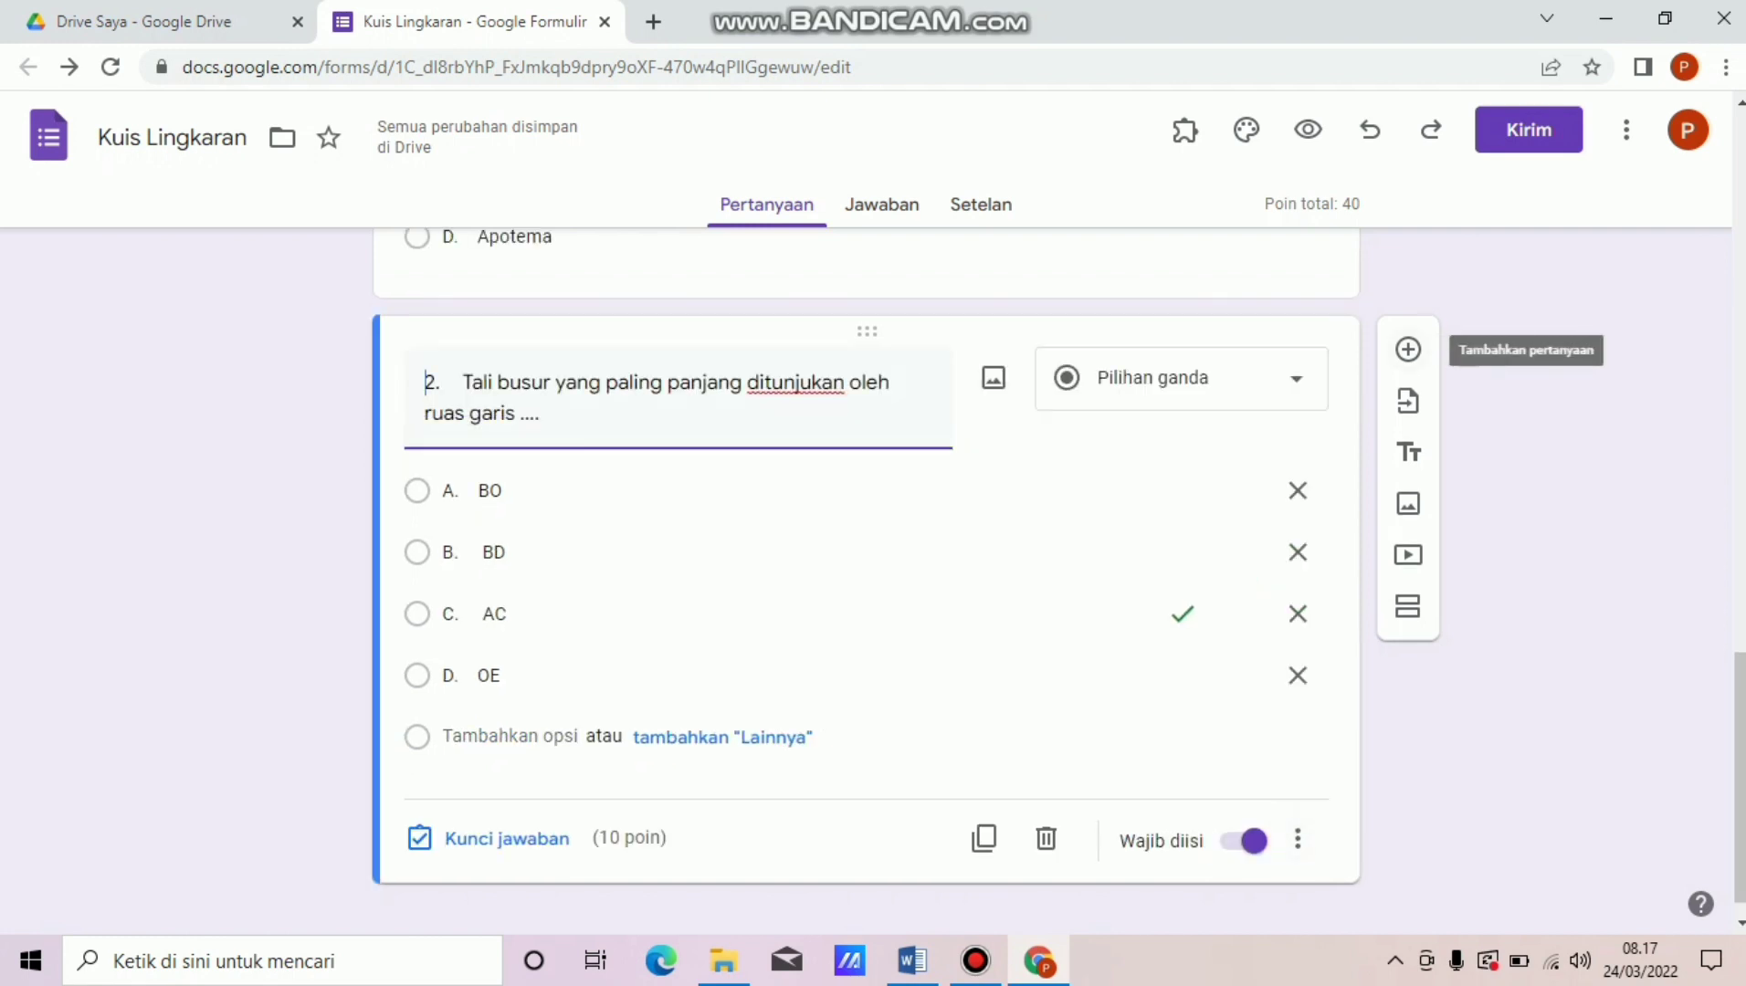
Add a new question and fill it with "3. Garis lengkung dari A ke D dinamakan ...." copied from the Word document.
{"action": "left_click", "coordinate": [1409, 349]}
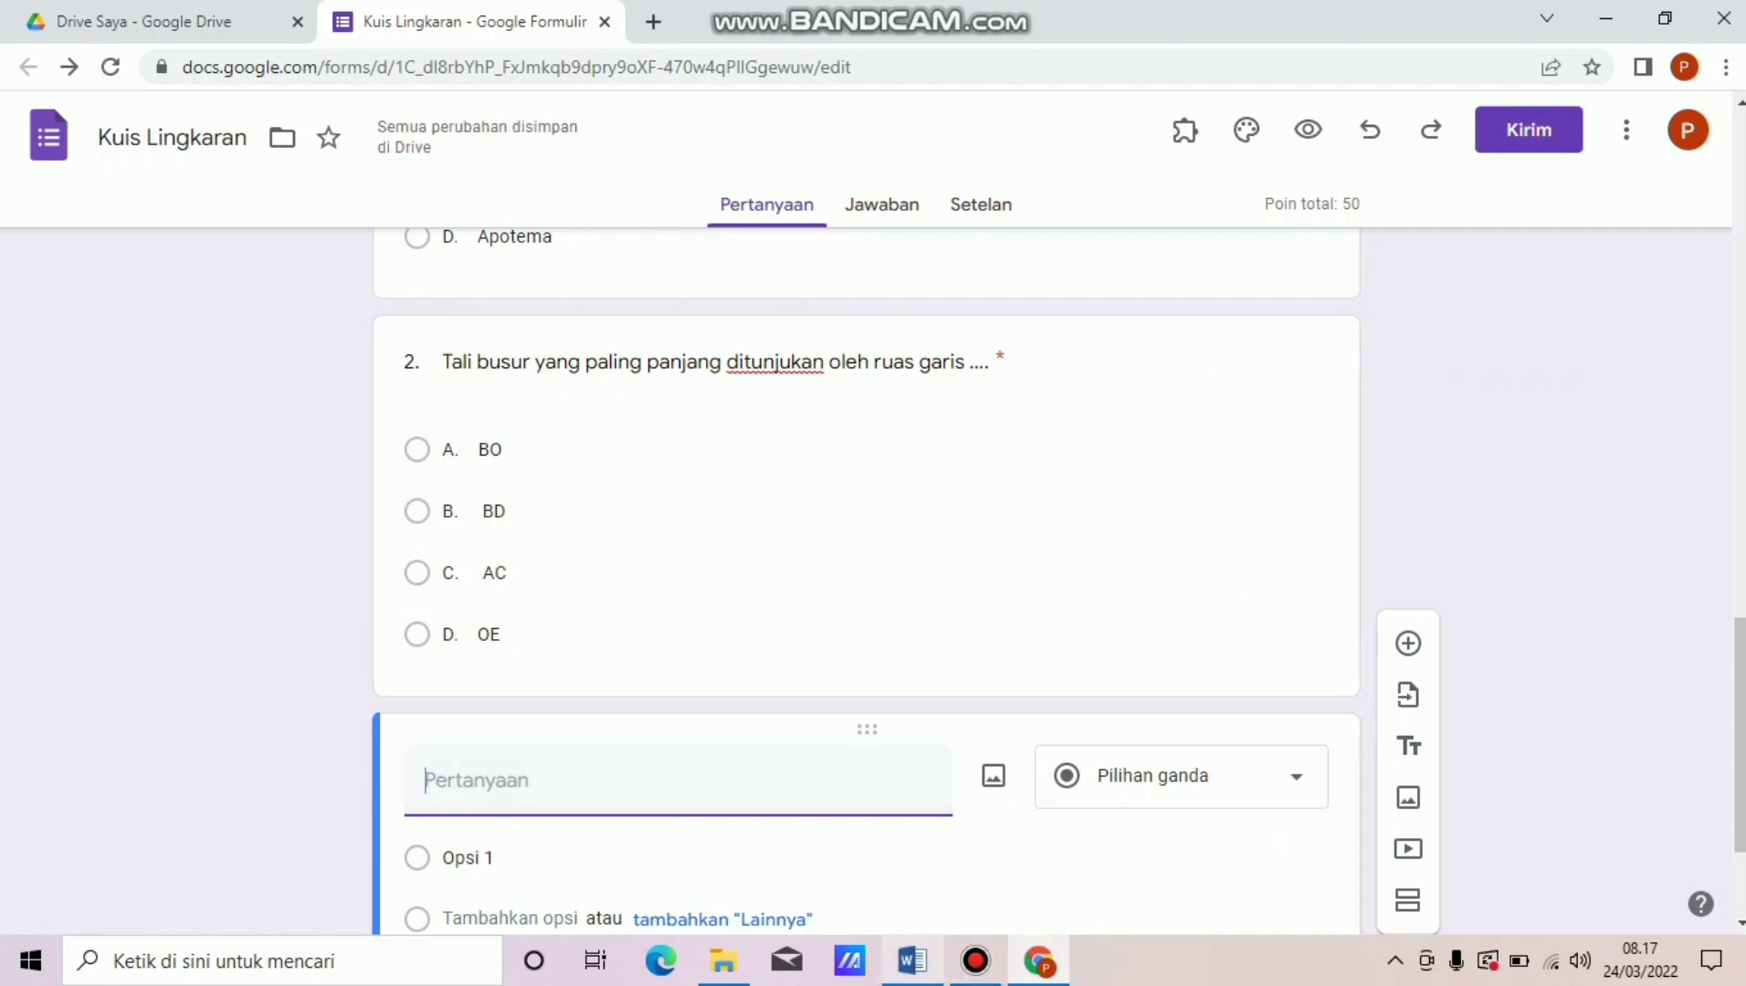
{"action": "left_click", "coordinate": [912, 961]}
{"action": "left_click_drag", "start_coordinate": [575, 770], "coordinate": [905, 772]}
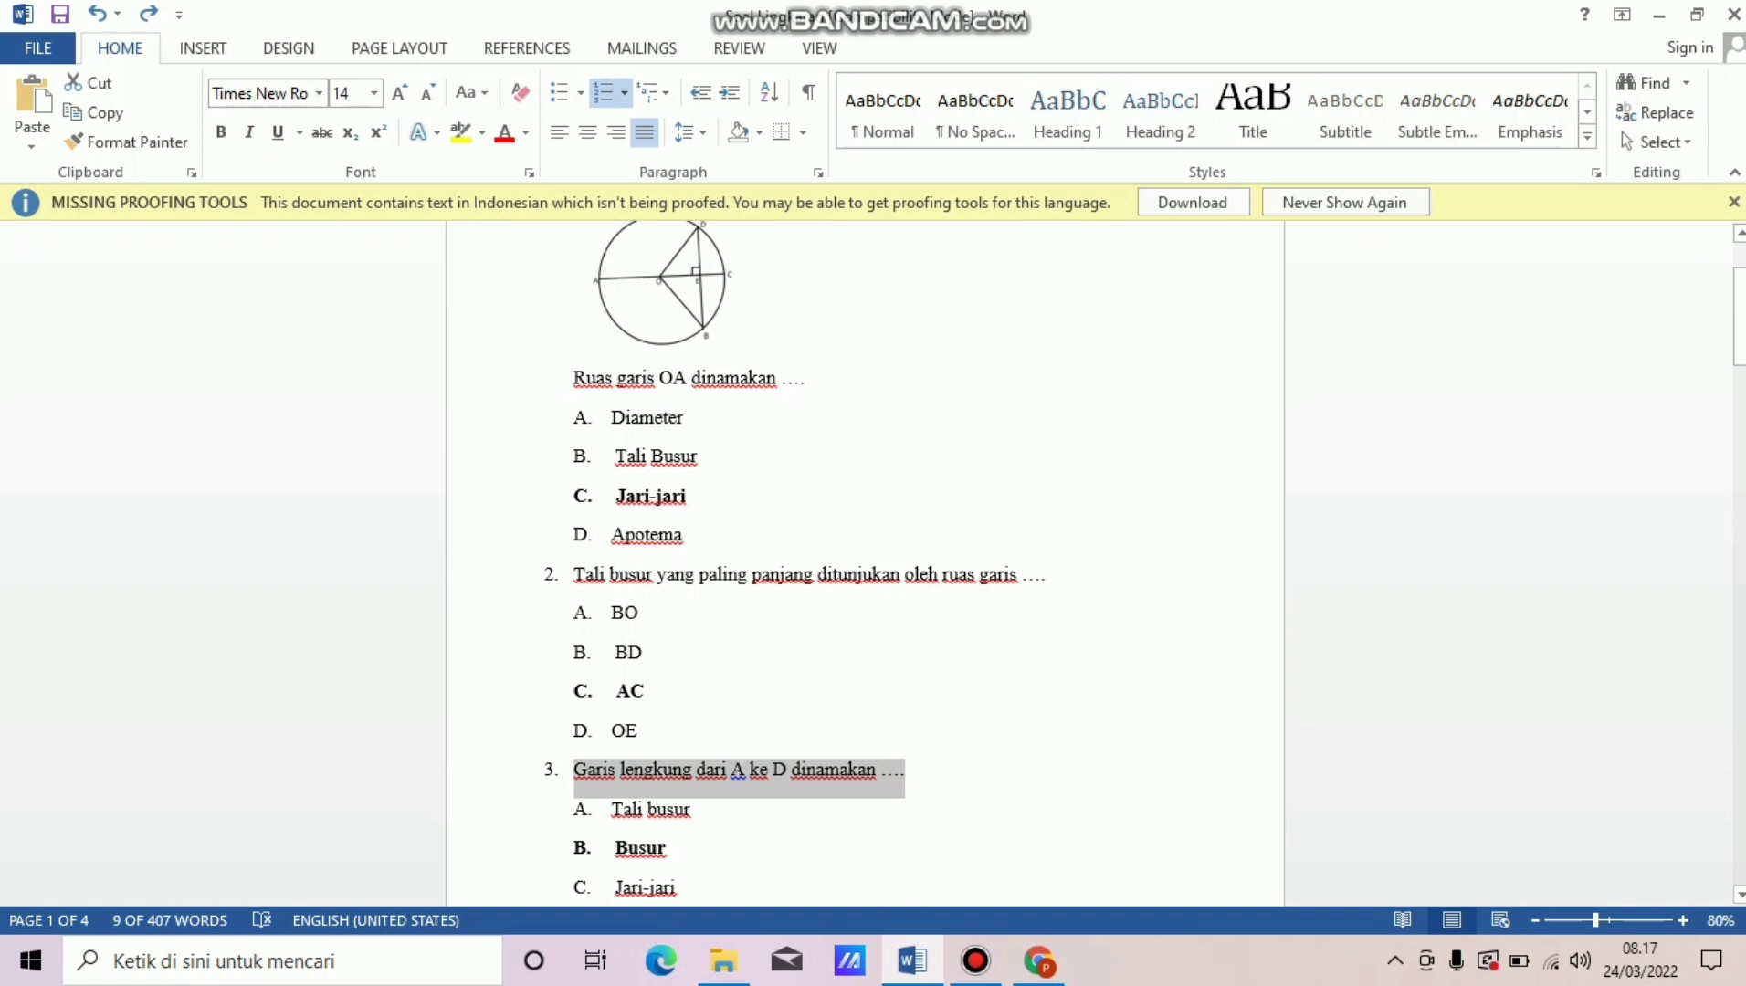
{"action": "left_click", "coordinate": [1039, 961]}
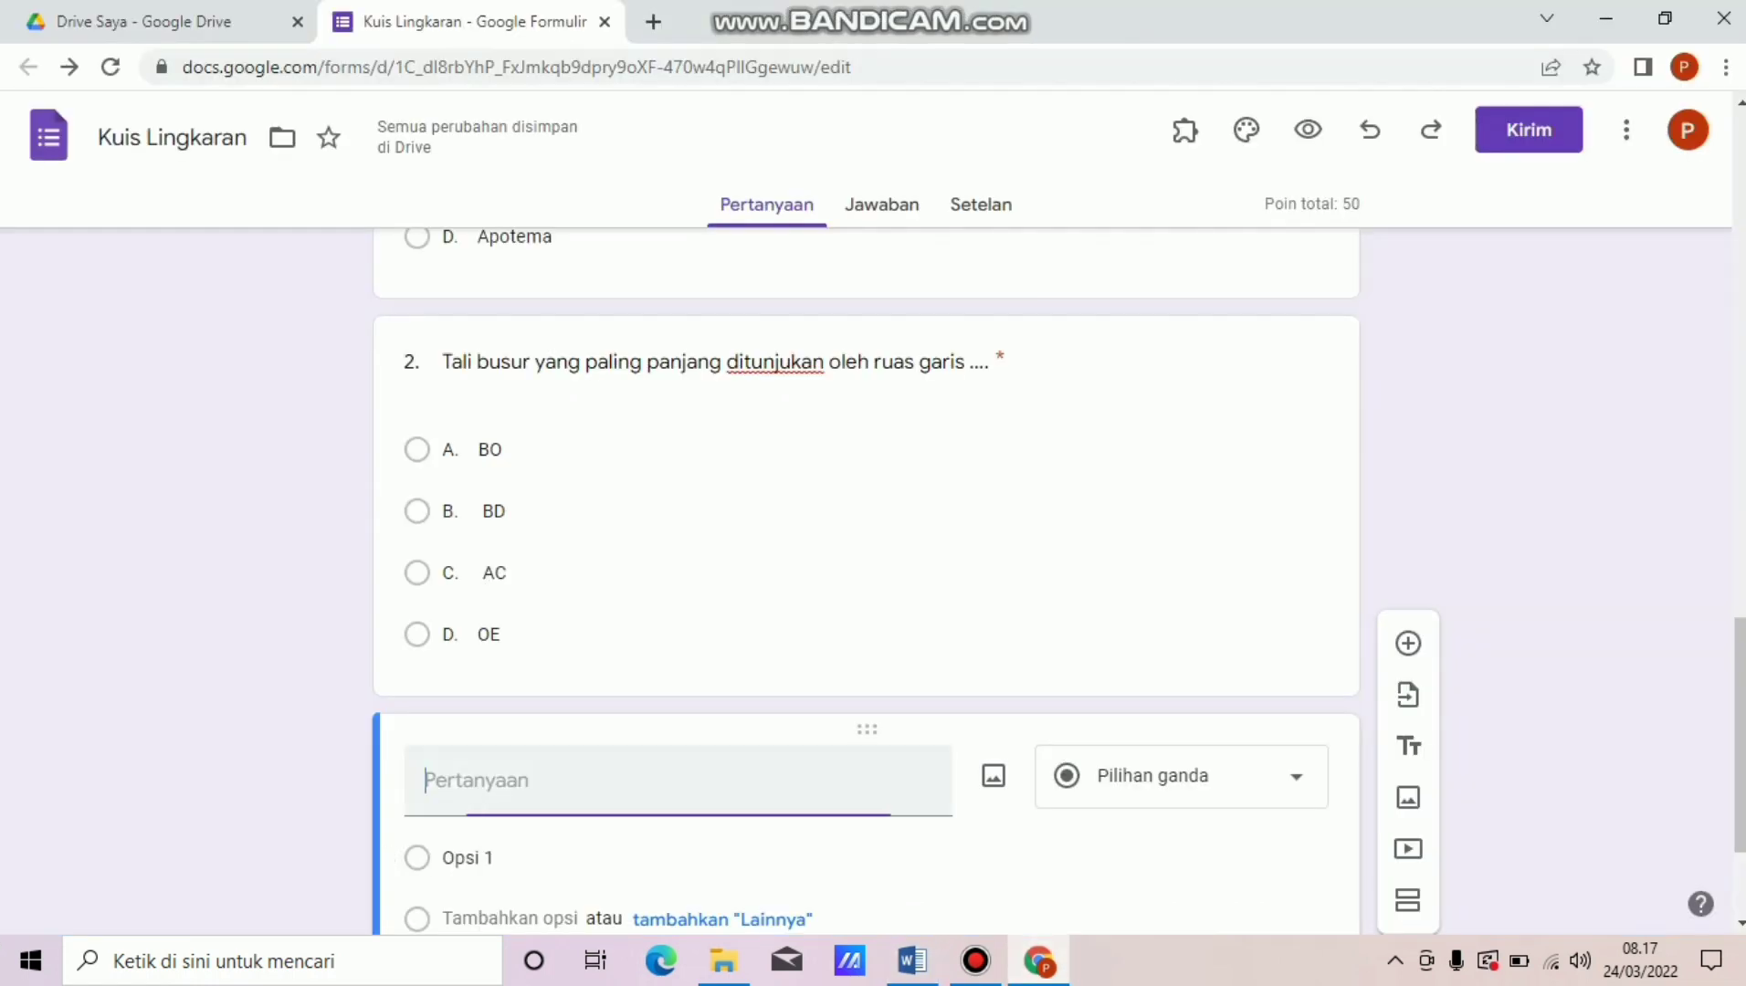
{"action": "type", "text": "3. Garis lengkung dari A ke D dinamakan ...."}
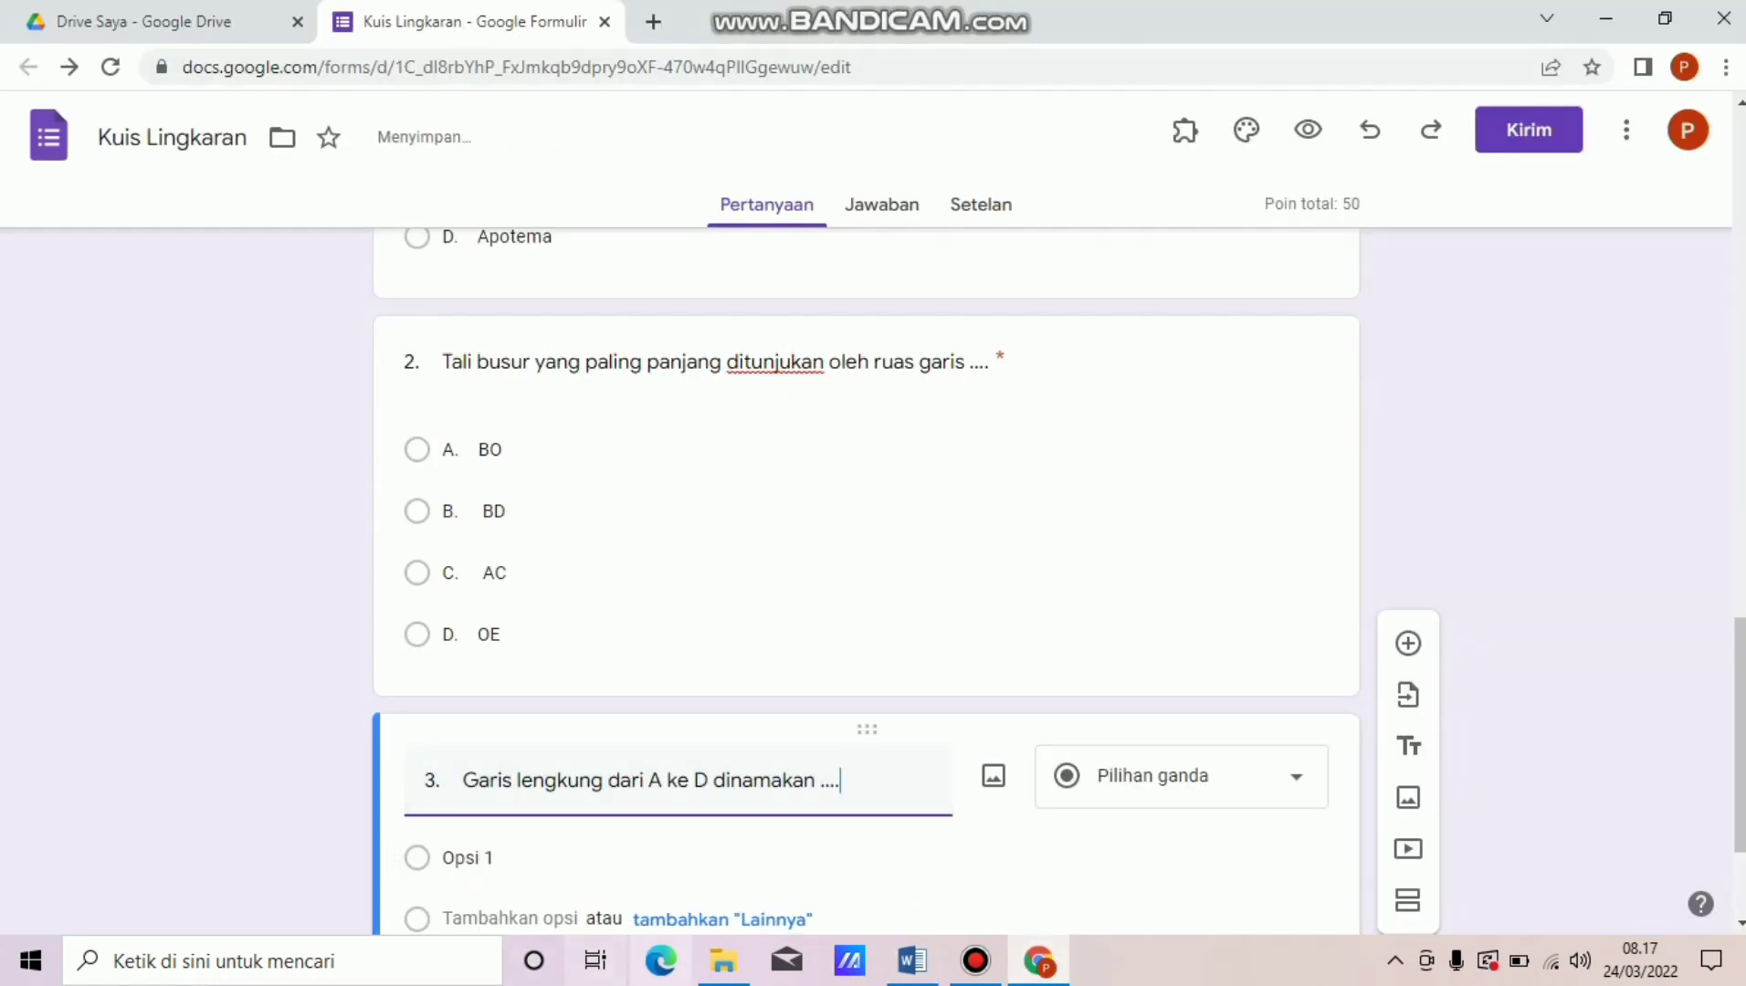
Copy question 3's options A. Tali busur, B. Busur, C. Jari-jari and D. Apotema from Word into the form question's answer options.
{"action": "key", "text": "alt+Tab"}
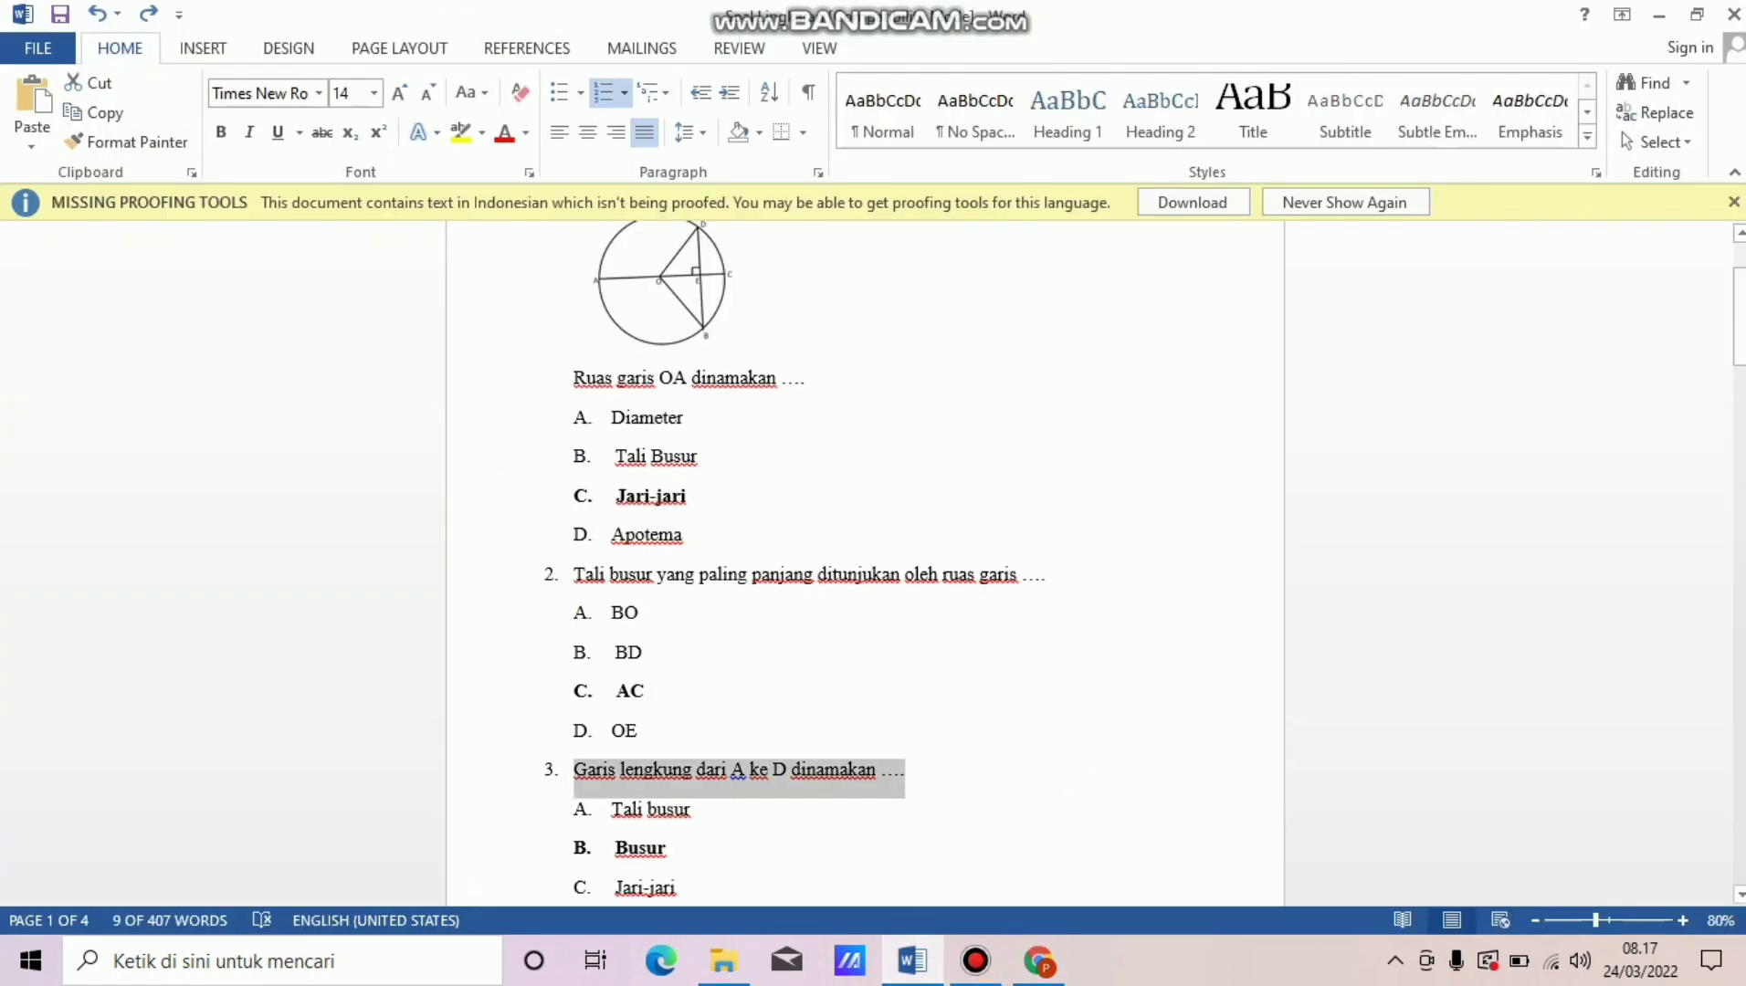
{"action": "left_click_drag", "start_coordinate": [575, 810], "coordinate": [703, 788]}
{"action": "key", "text": "ctrl+c"}
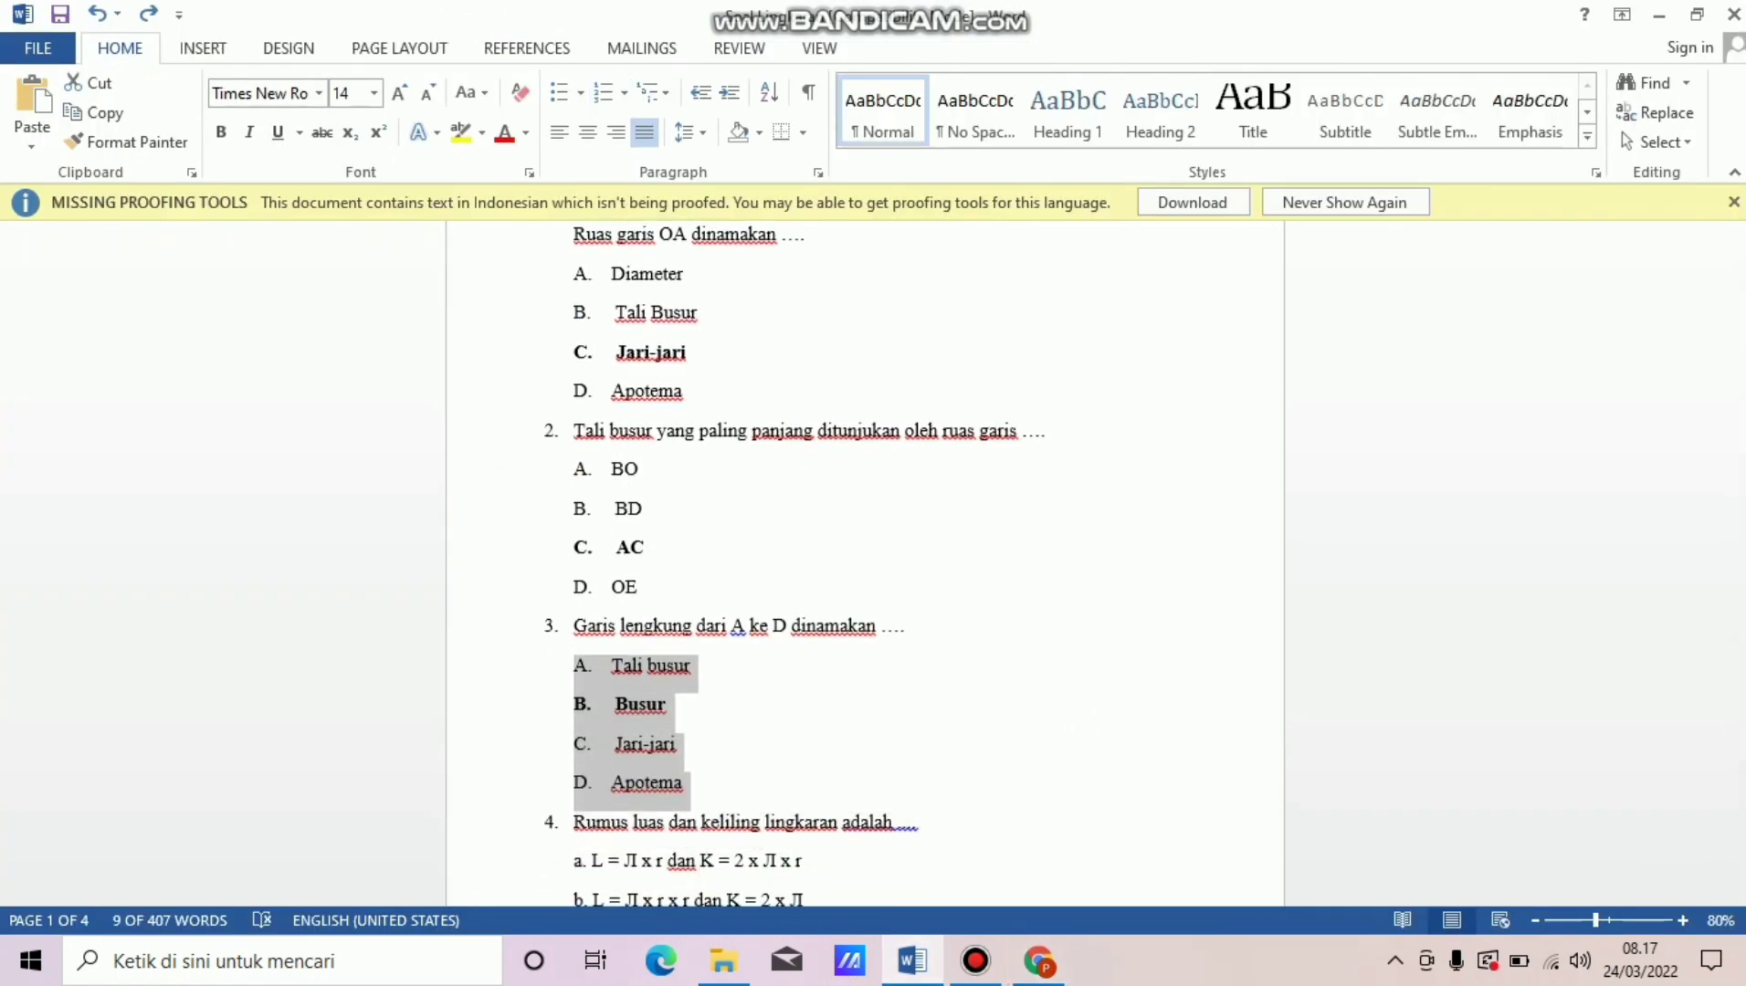
{"action": "key", "text": "alt+Tab"}
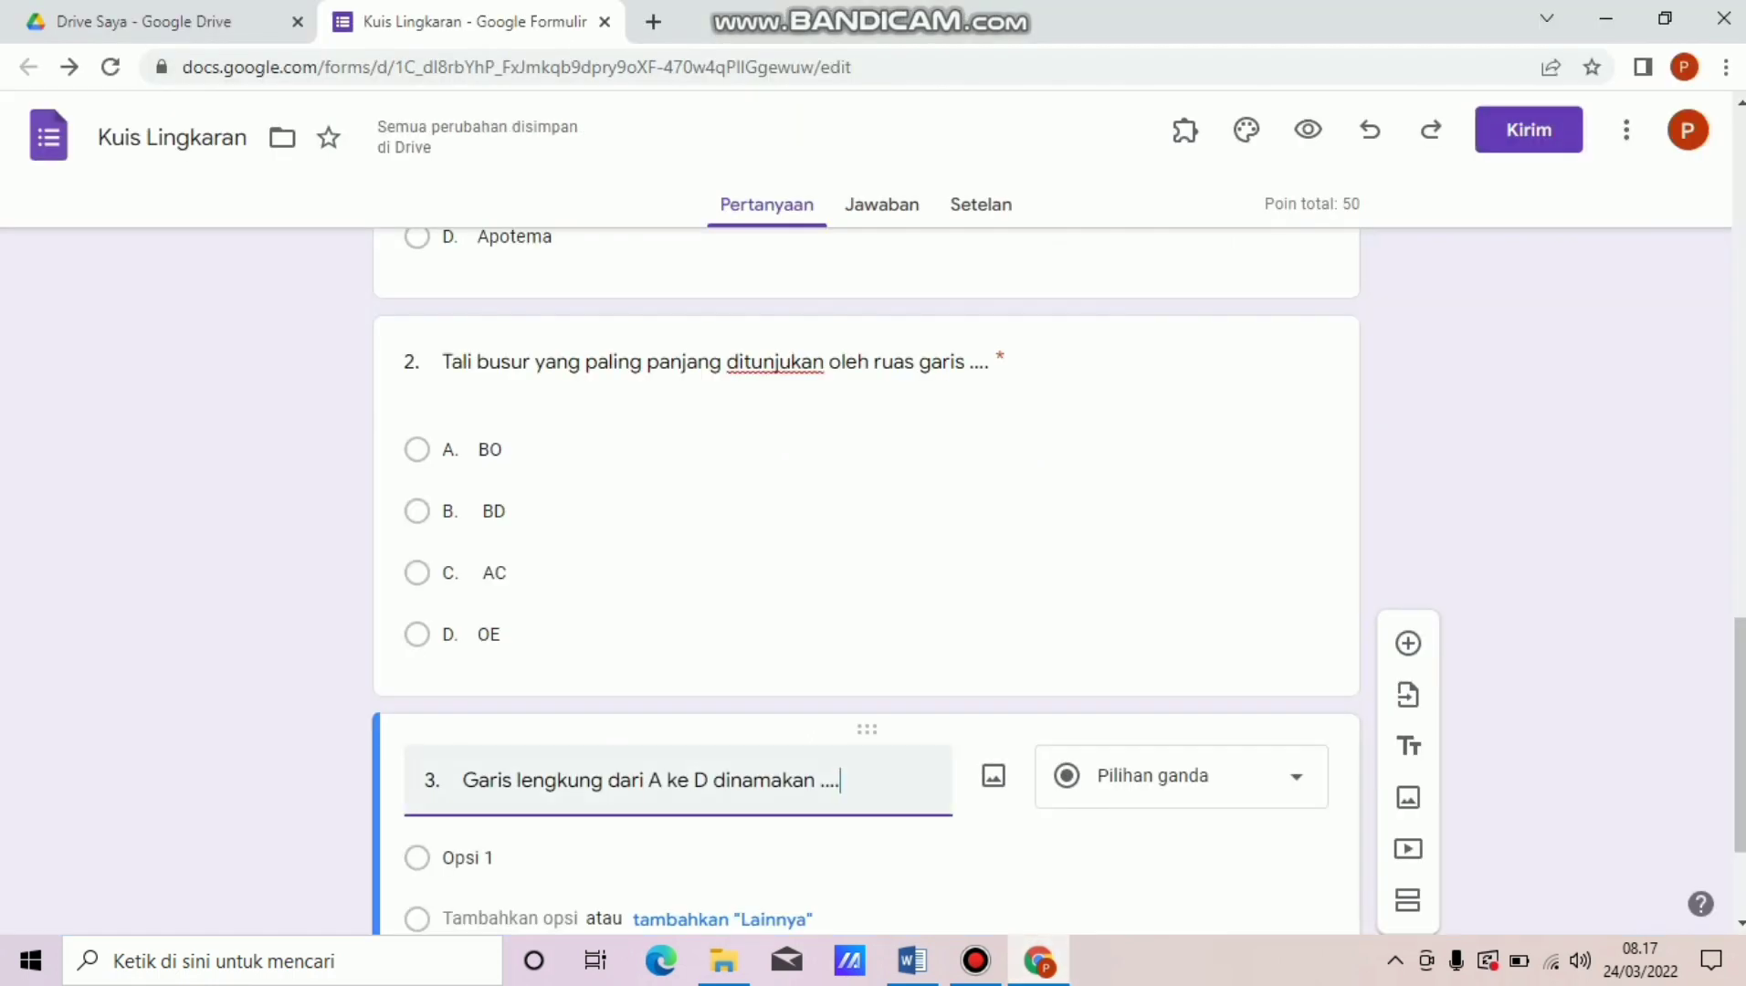
{"action": "left_click", "coordinate": [467, 858]}
{"action": "key", "text": "ctrl+v"}
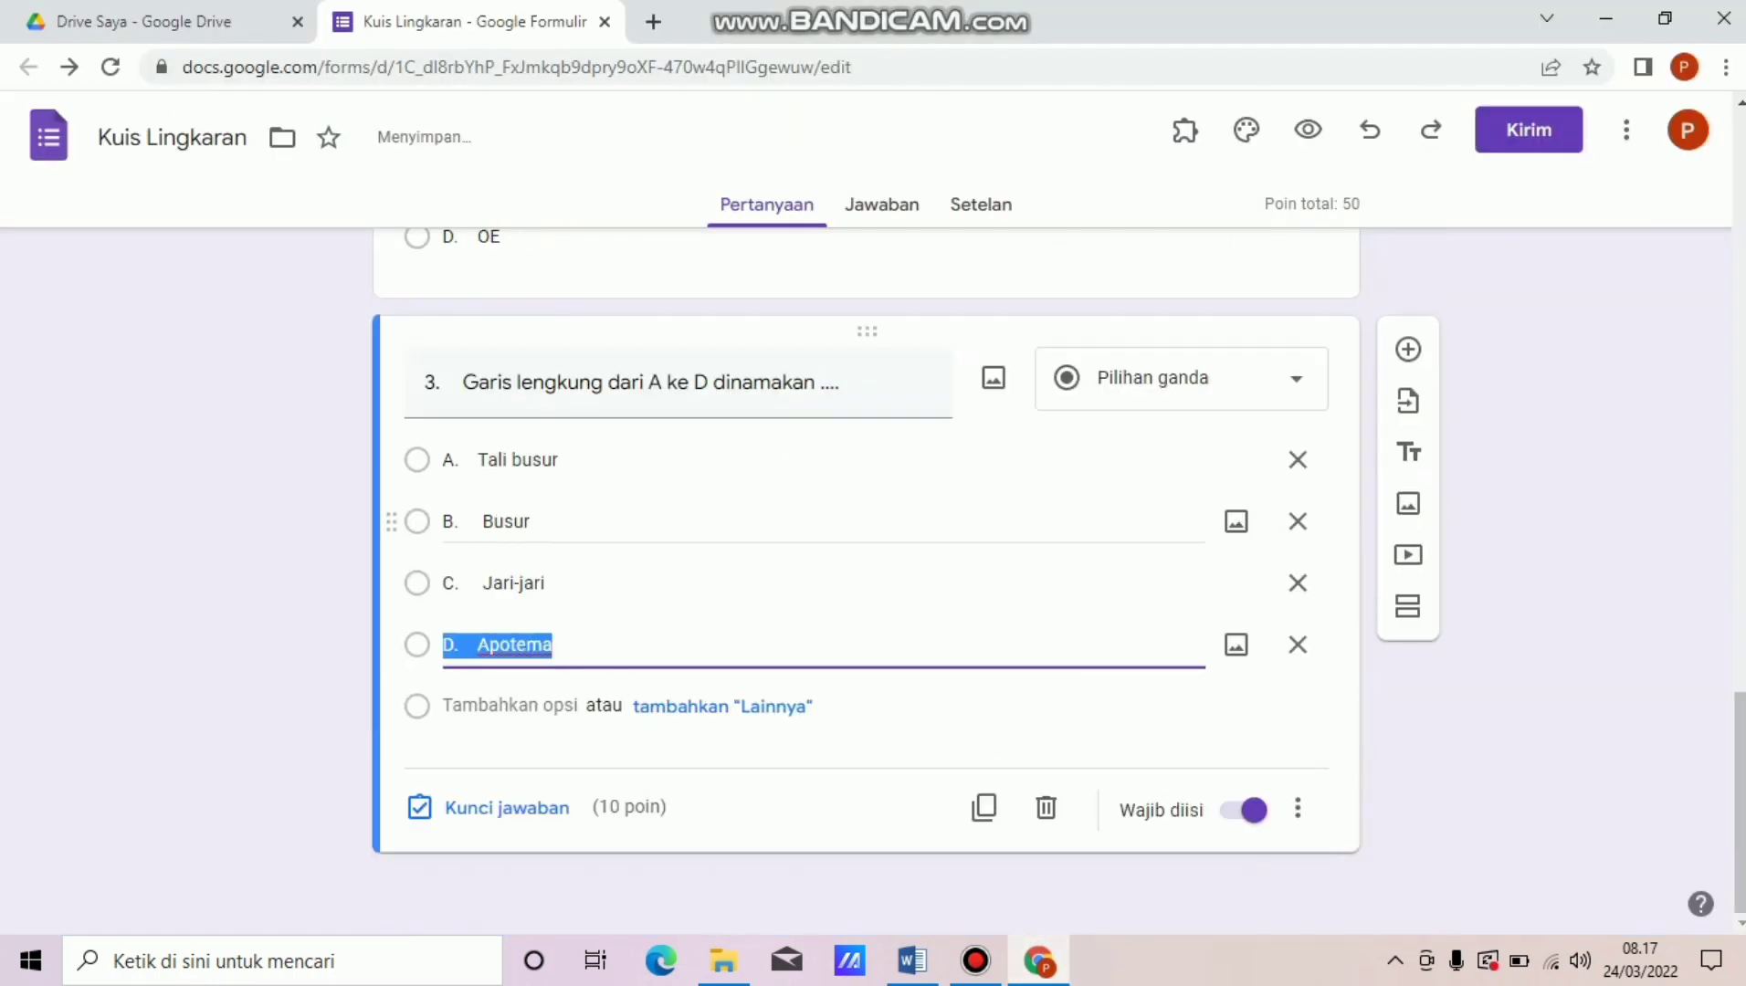
Set "B. Busur" as the correct answer in question 3's answer key and finish the key.
{"action": "left_click", "coordinate": [501, 808]}
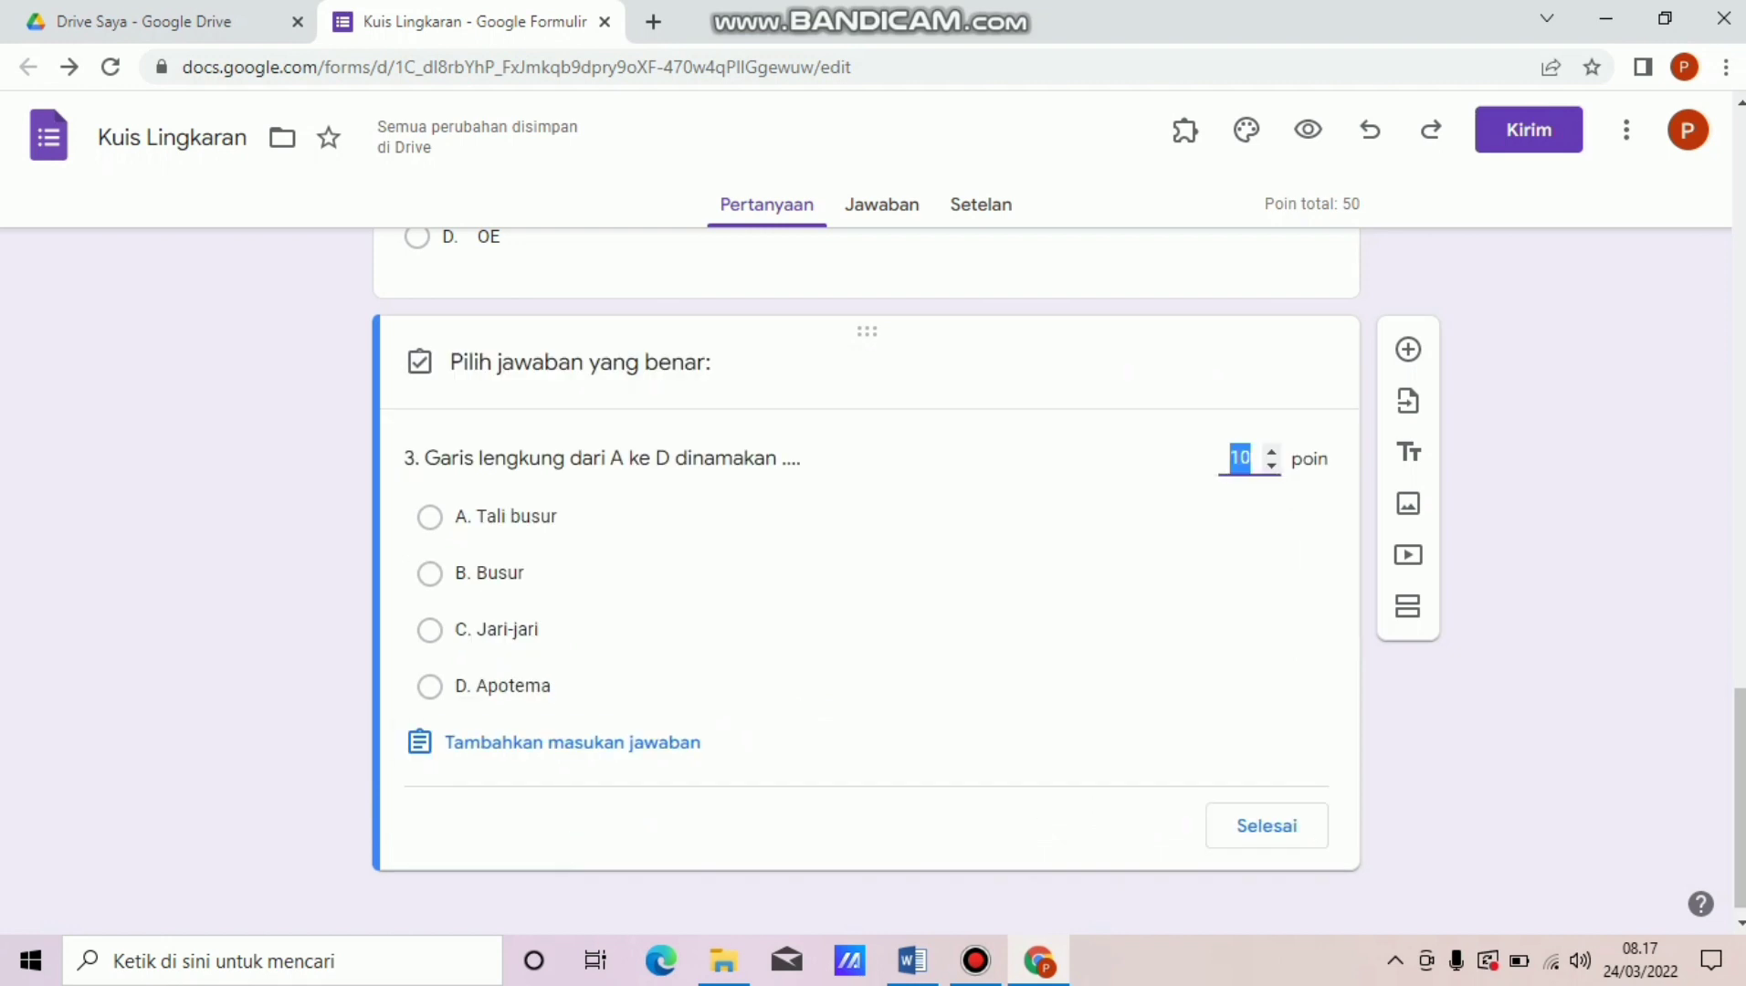
{"action": "left_click", "coordinate": [430, 573]}
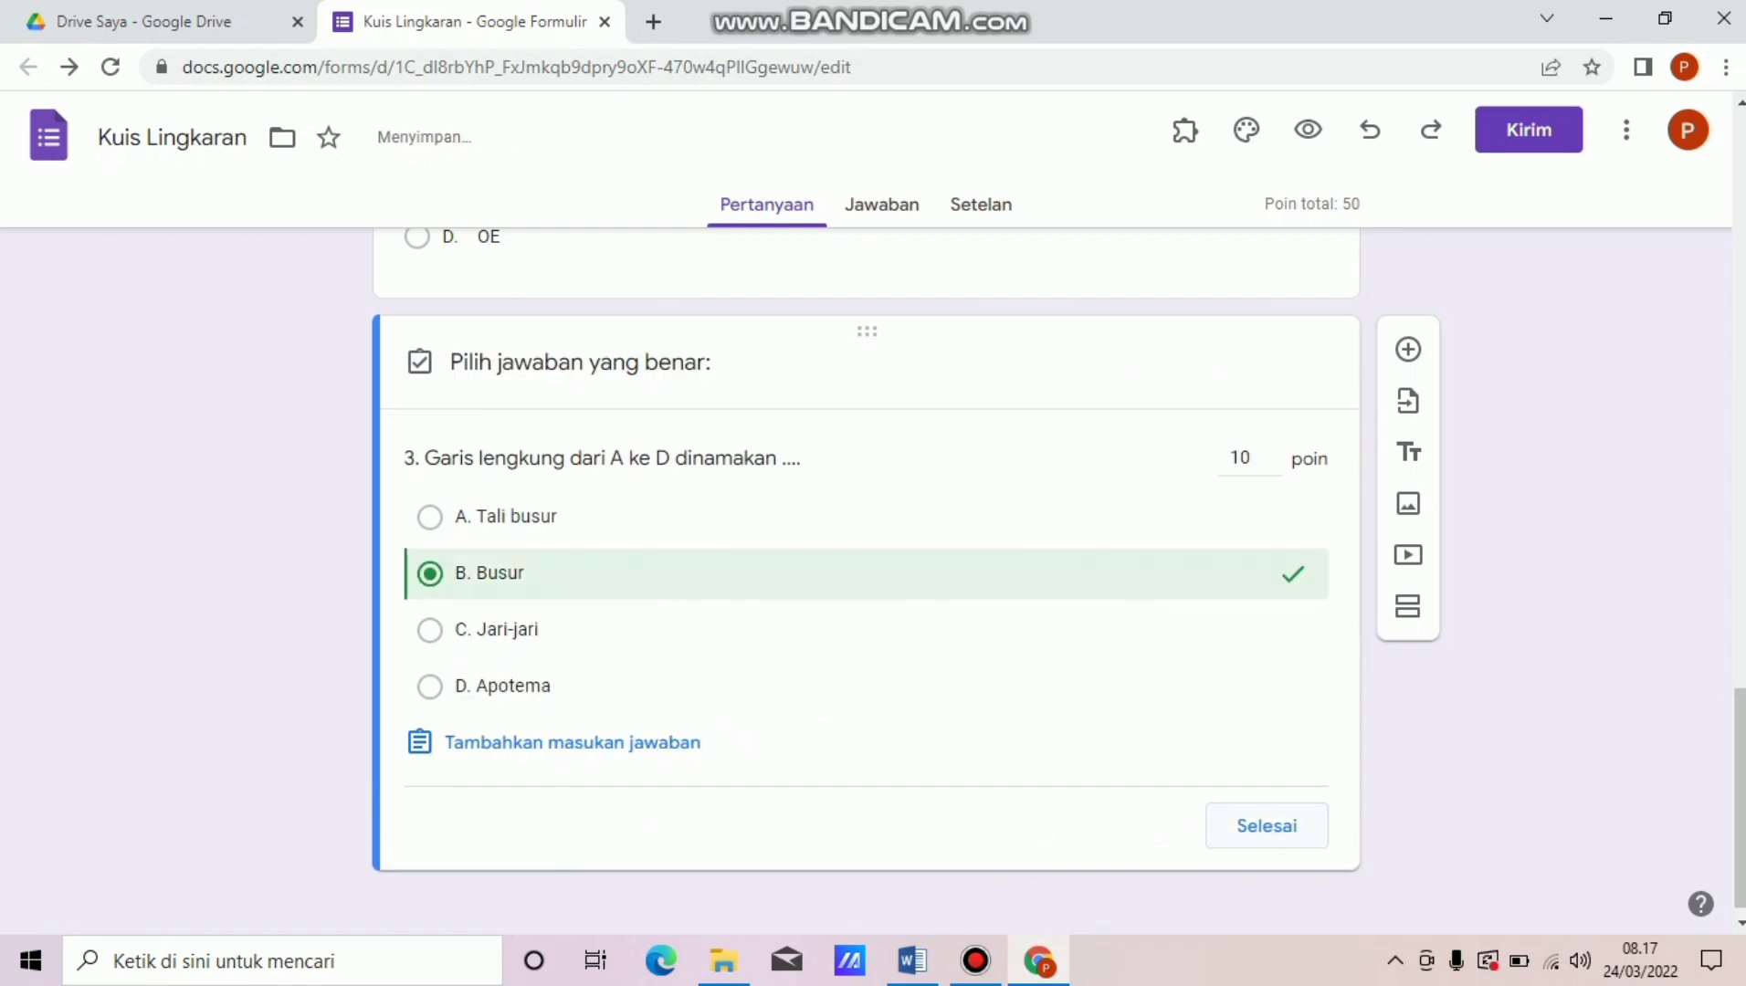
{"action": "left_click", "coordinate": [1267, 826]}
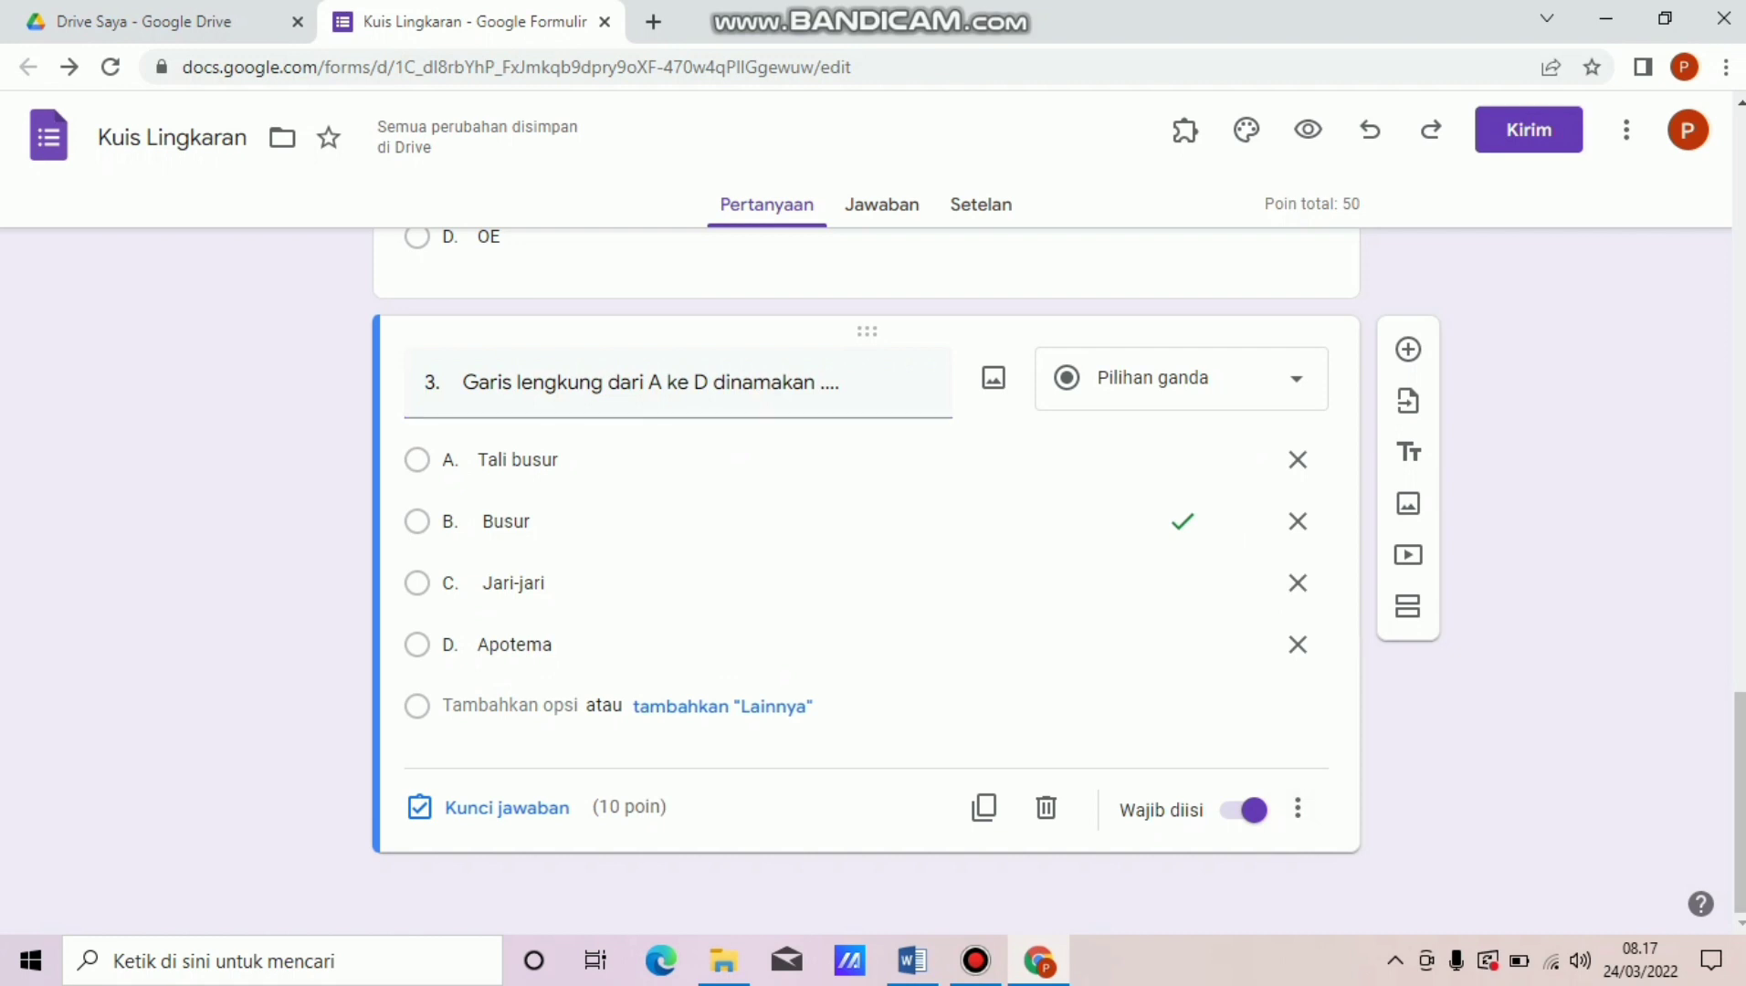
Add a new question and fill it with "4. Rumus luas dan keliling lingkaran adalah ...." copied from the Word document.
{"action": "left_click", "coordinate": [1408, 349]}
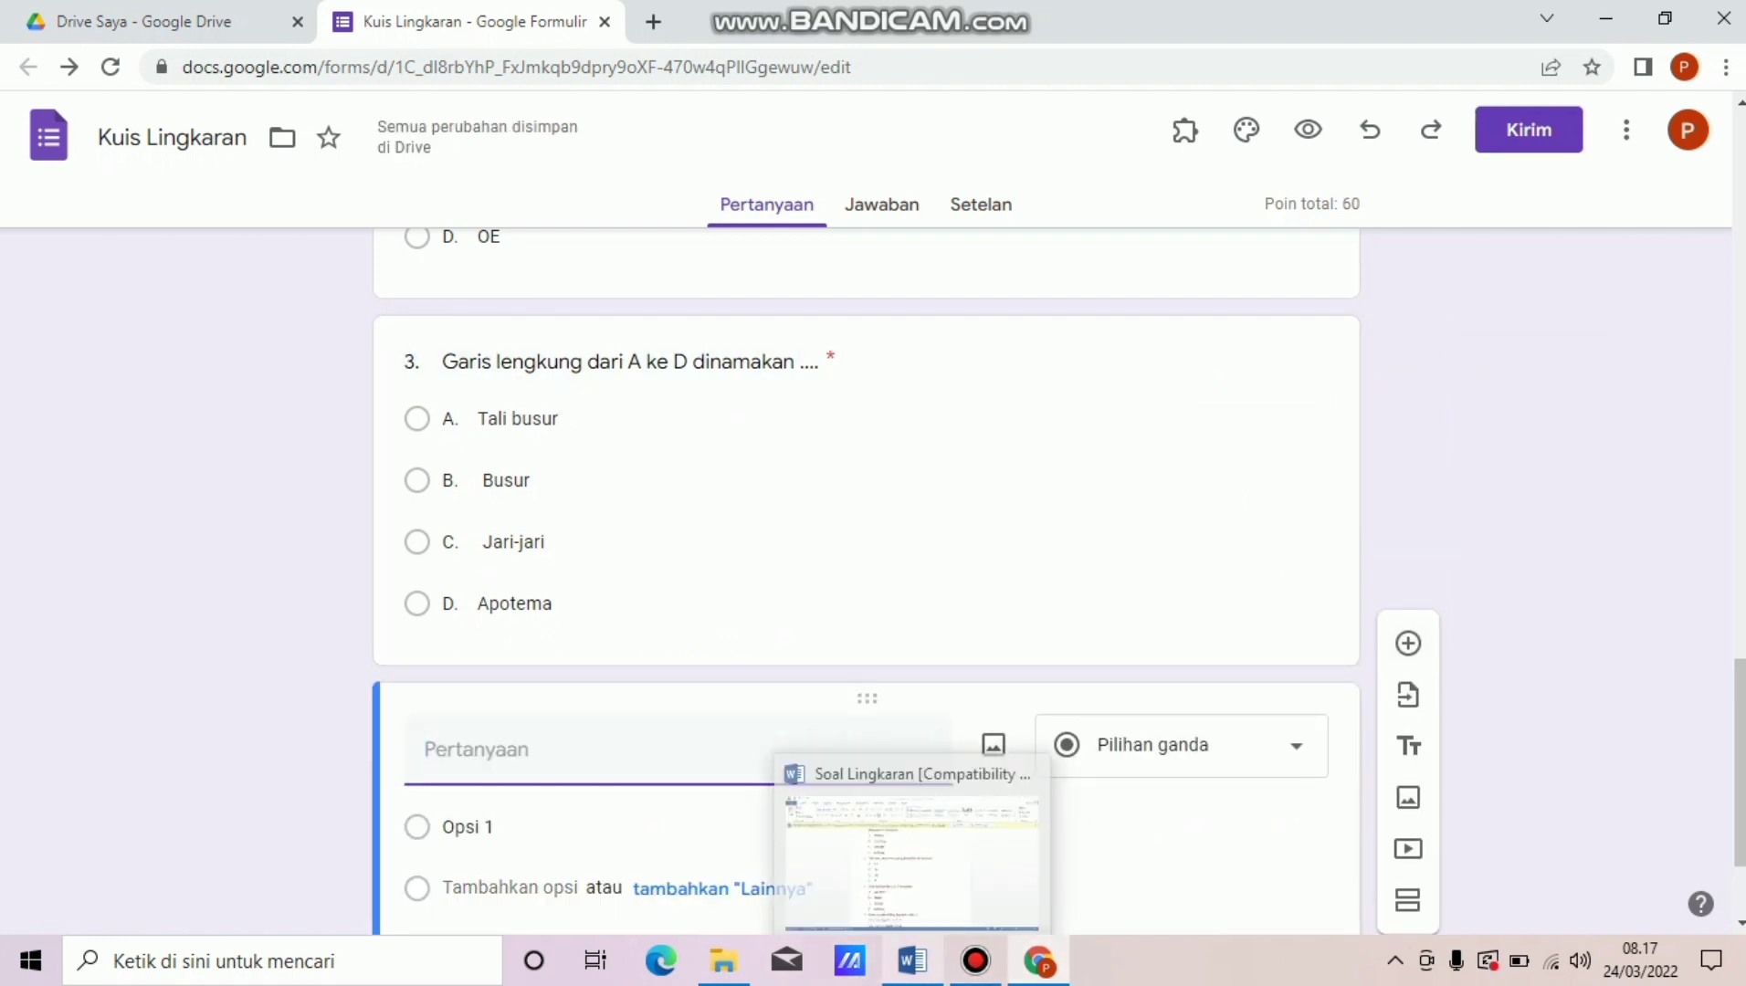
{"action": "left_click", "coordinate": [911, 961]}
{"action": "left_click_drag", "start_coordinate": [574, 822], "coordinate": [924, 826]}
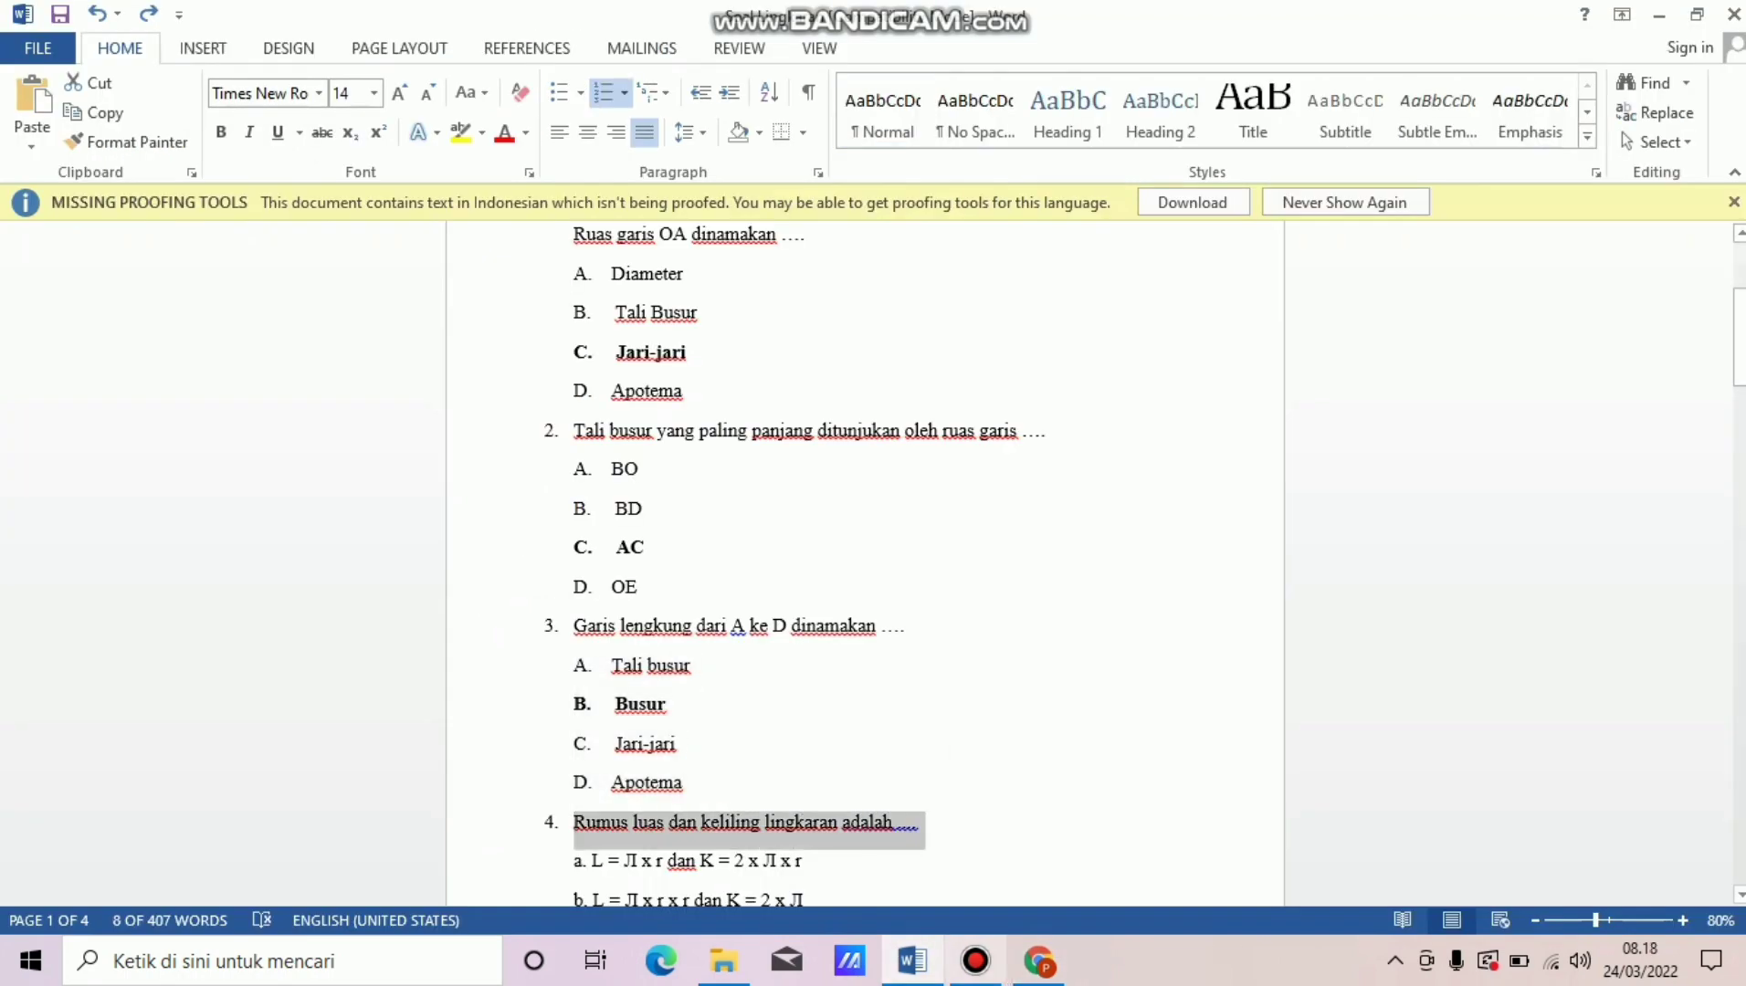
{"action": "key", "text": "alt+Tab"}
{"action": "type", "text": "4.\tRumus luas dan keliling lingkaran adalah ...."}
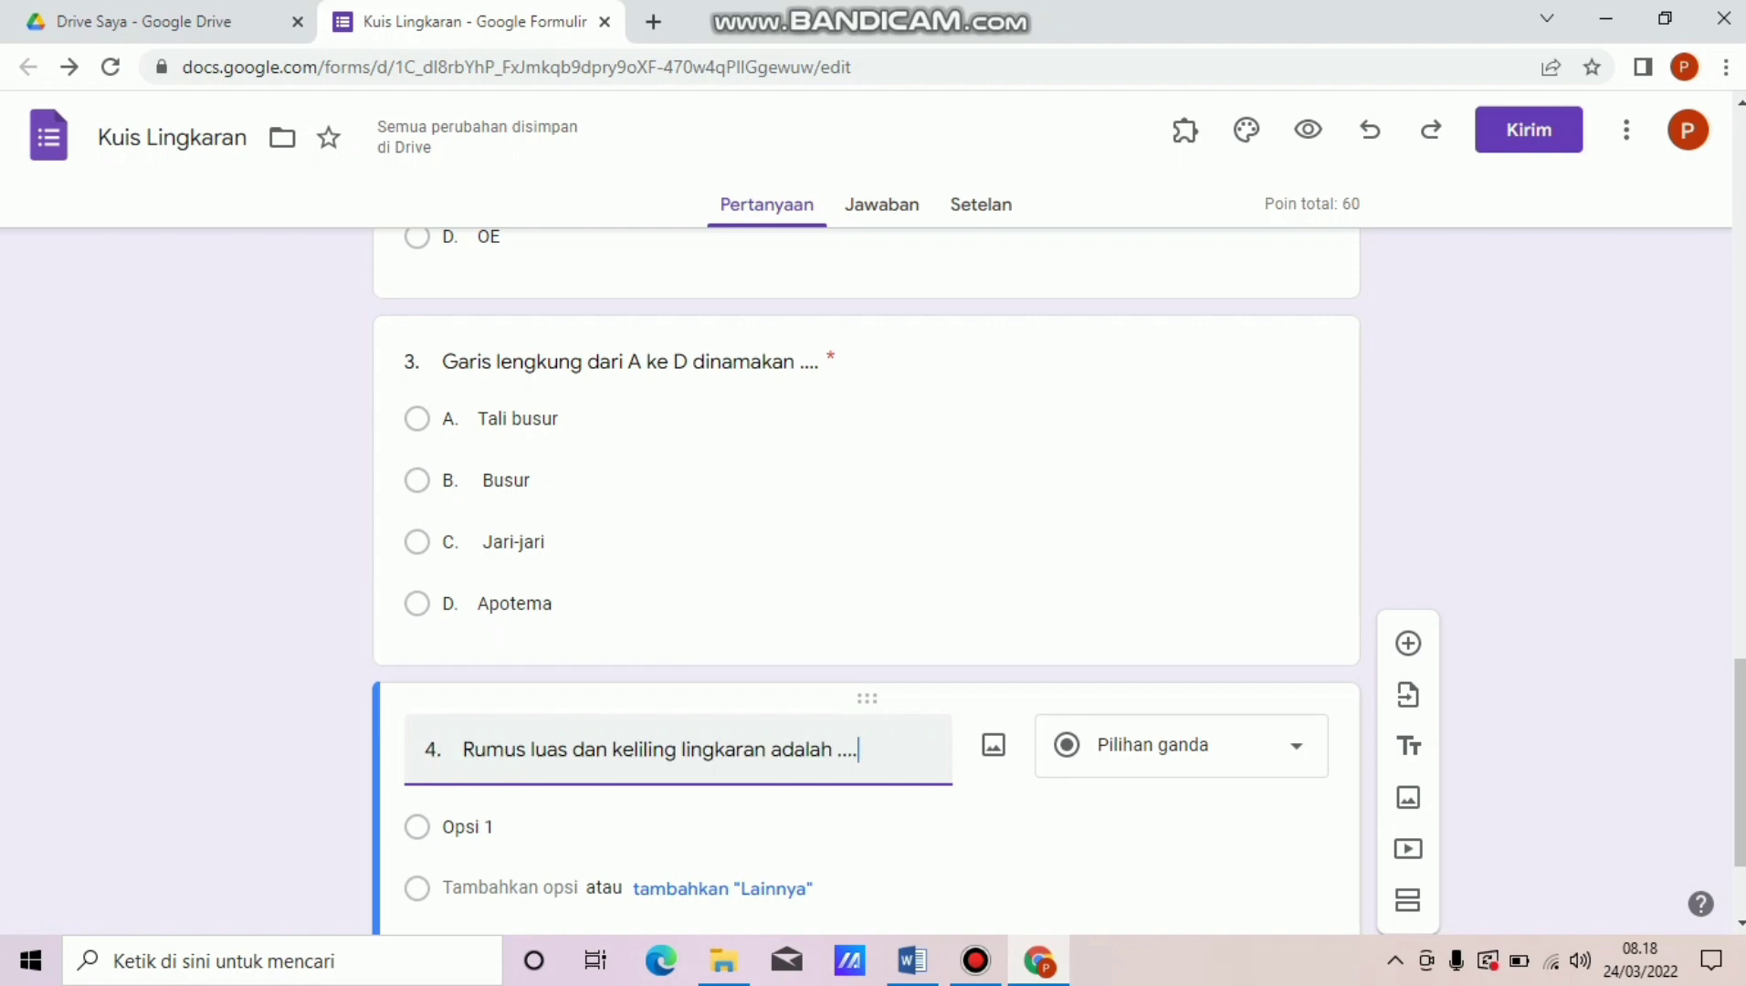
Copy question 4's four area and circumference formula options, a to d, from Word into the form question's answer options.
{"action": "left_click", "coordinate": [484, 828]}
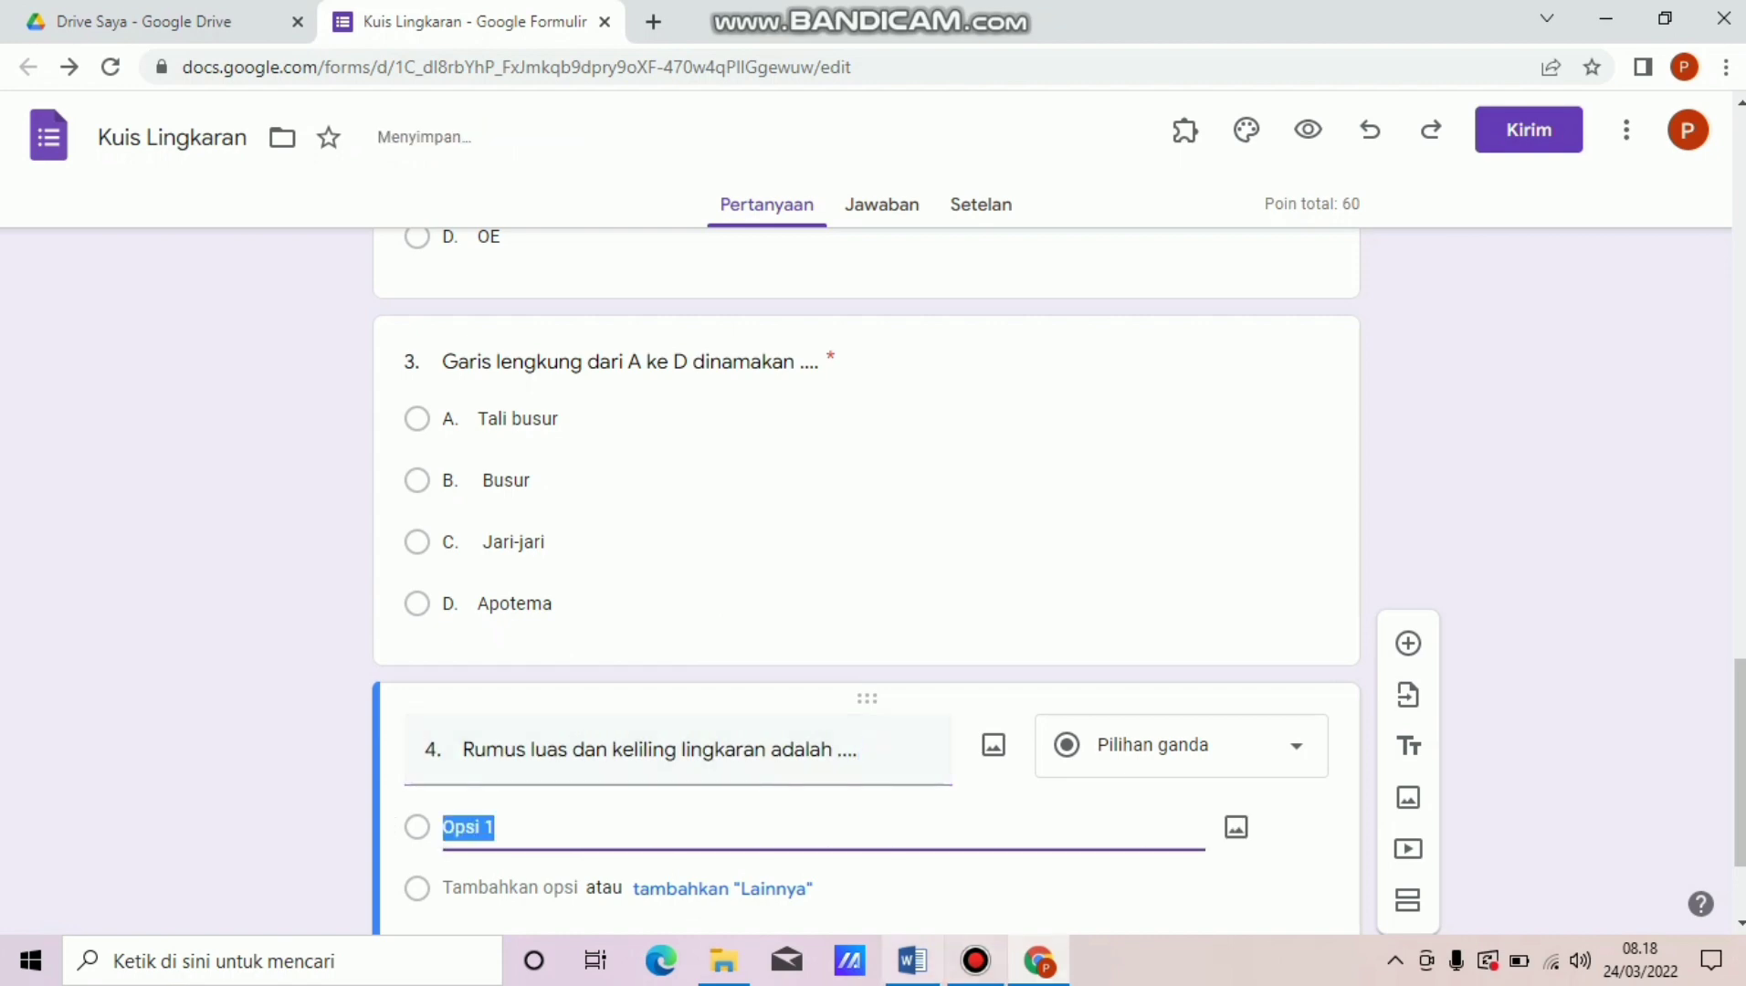
{"action": "key", "text": "alt+Tab"}
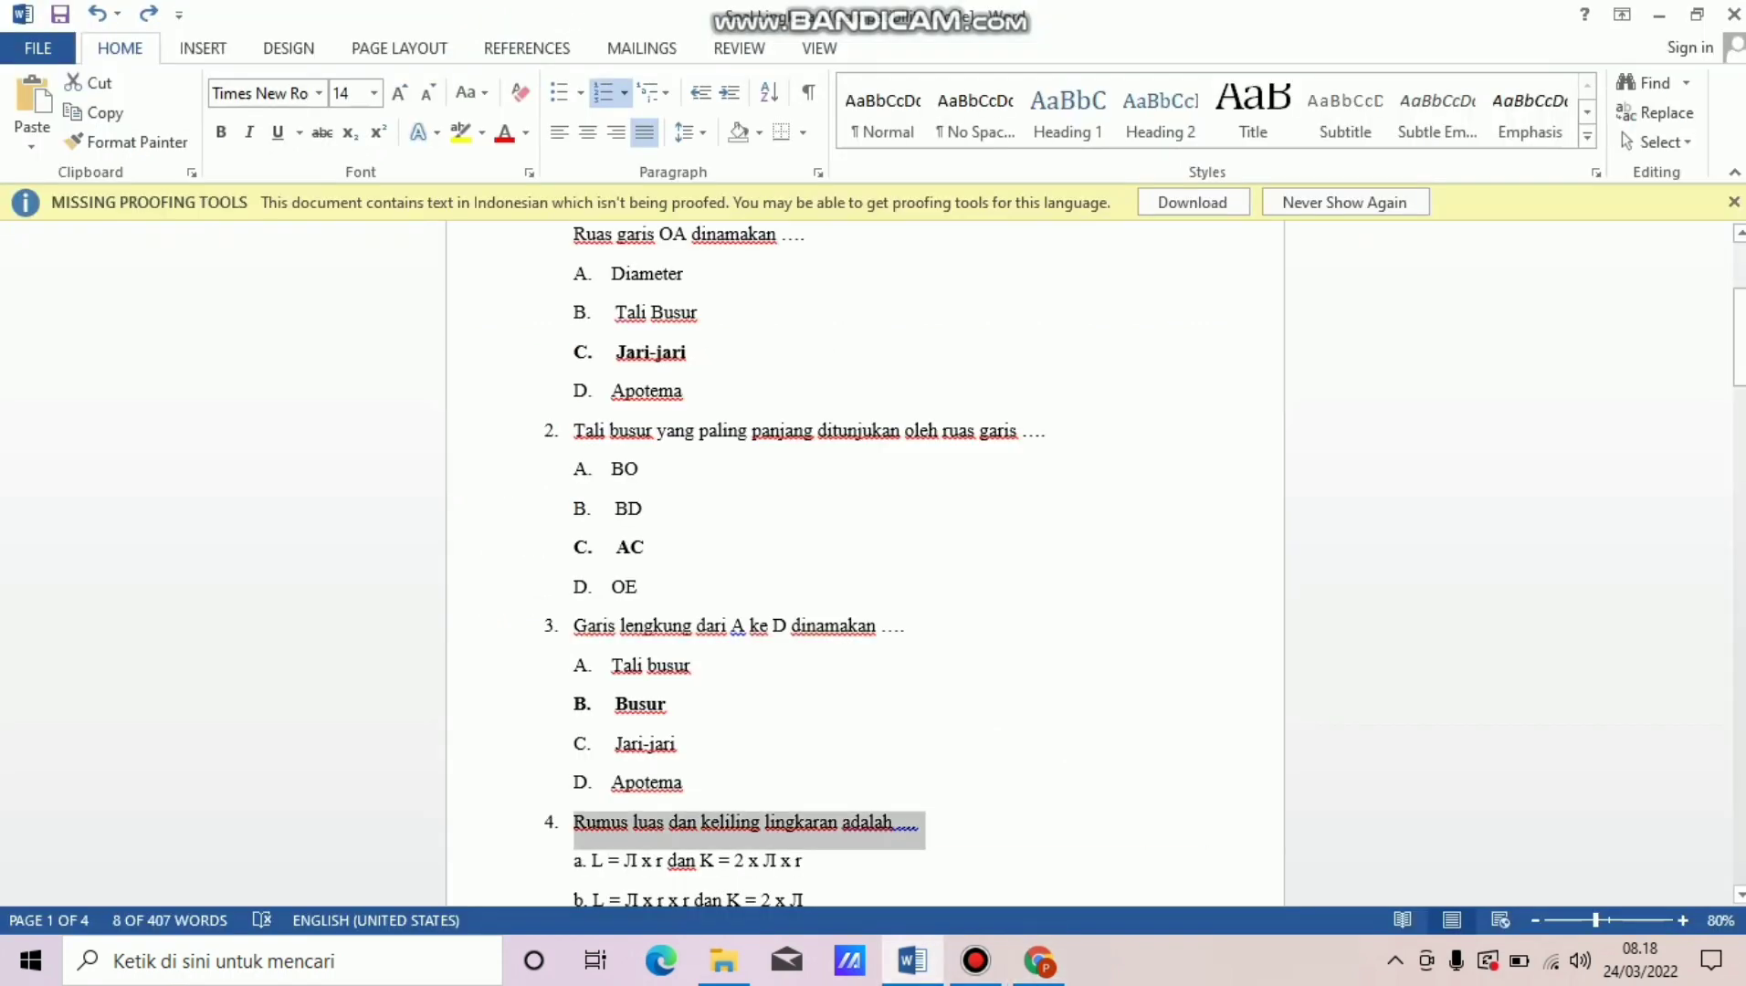
{"action": "left_click_drag", "start_coordinate": [575, 862], "coordinate": [803, 442]}
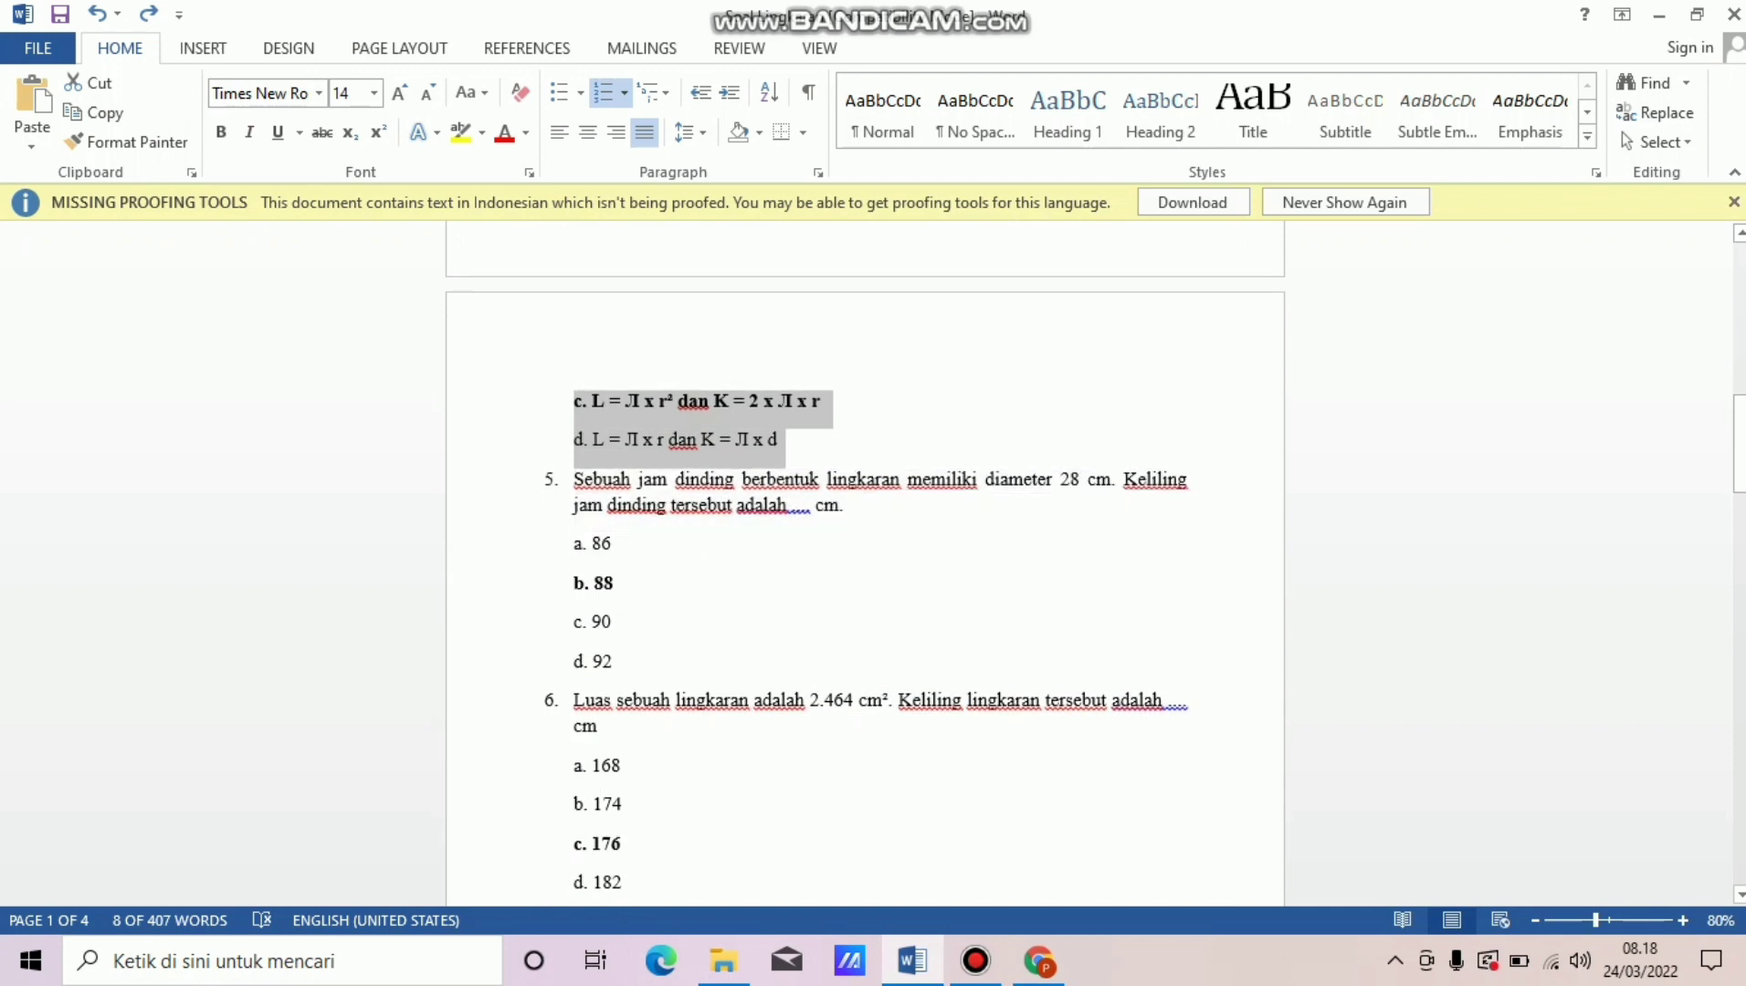
{"action": "key", "text": "ctrl+c"}
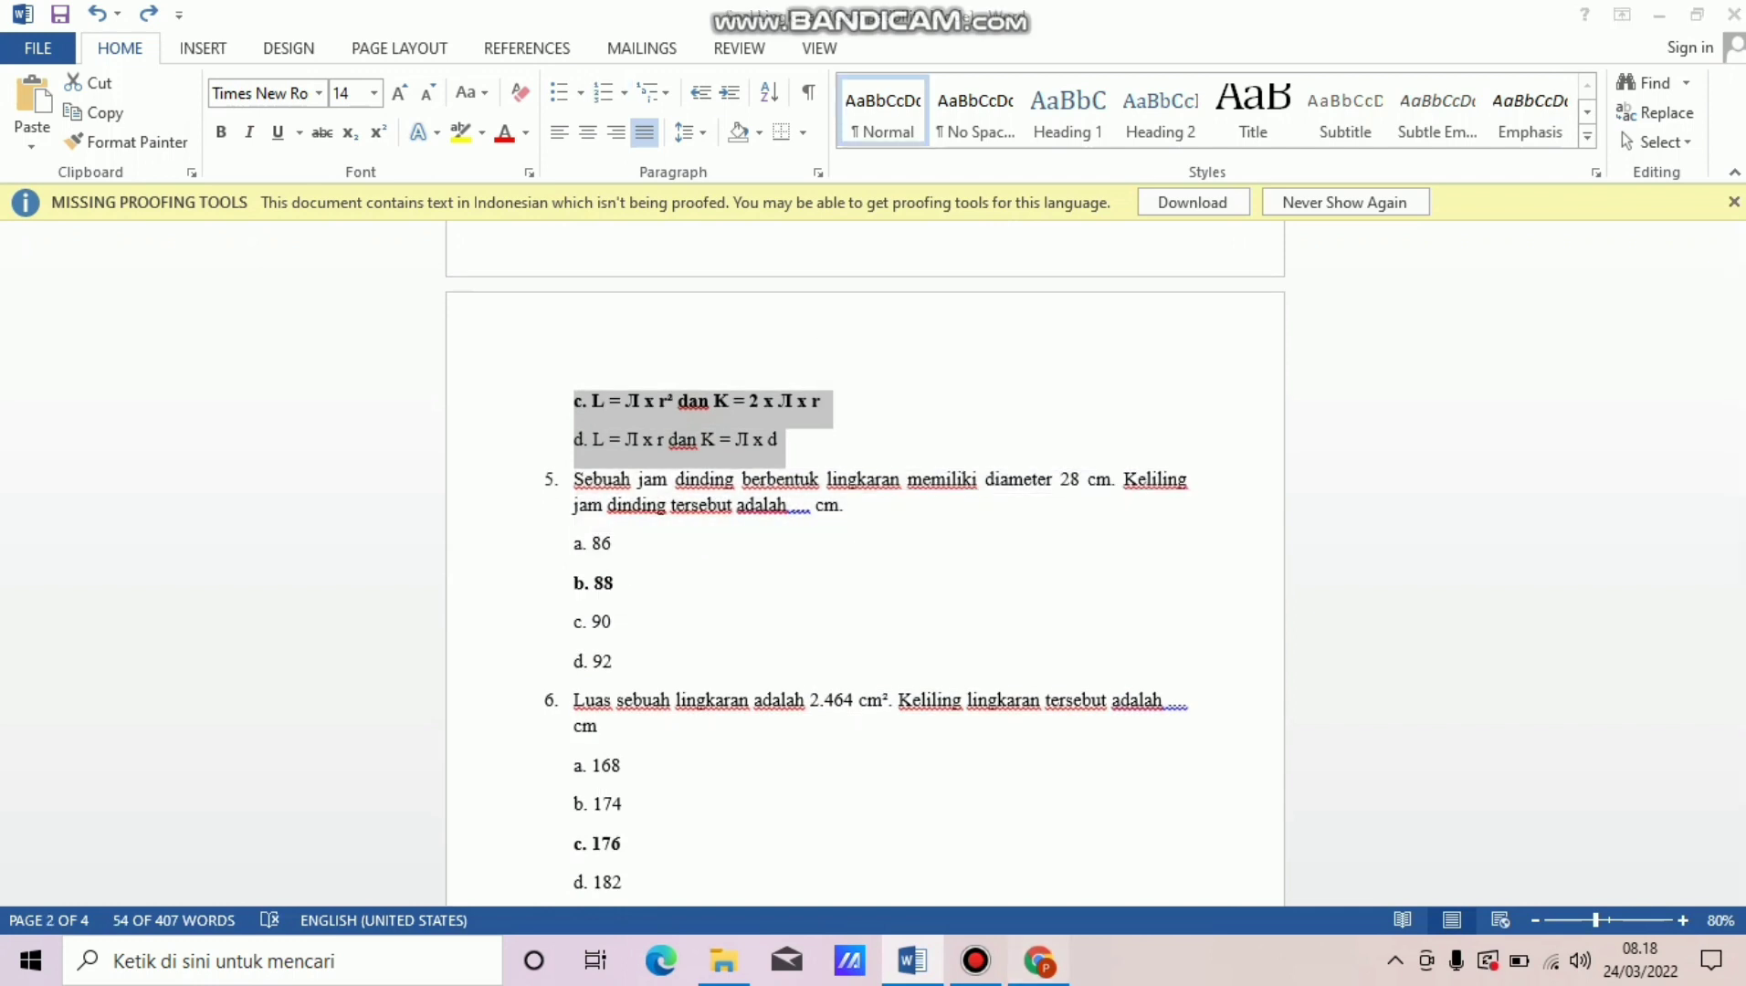
{"action": "key", "text": "alt+Tab"}
{"action": "key", "text": "ctrl+v"}
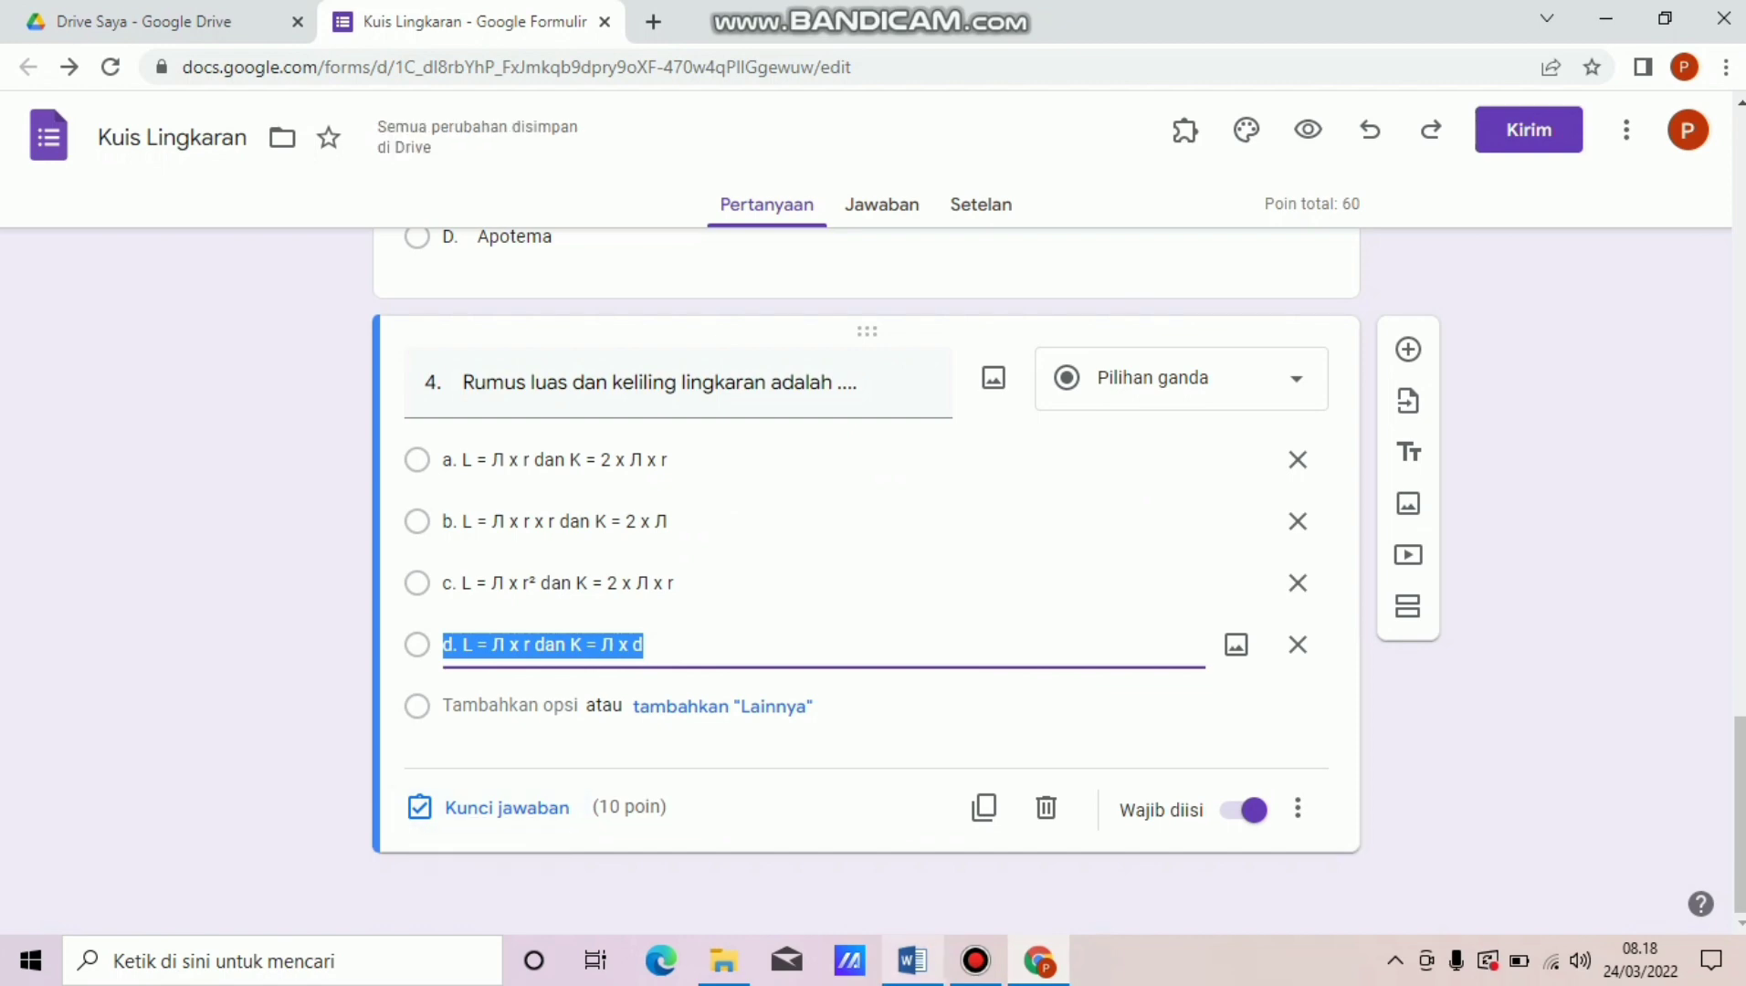
Check question 4's answer in Word, set "c. L = Л x r² dan K = 2 x Л x r" as correct in its answer key and finish the key.
{"action": "left_click", "coordinate": [913, 960]}
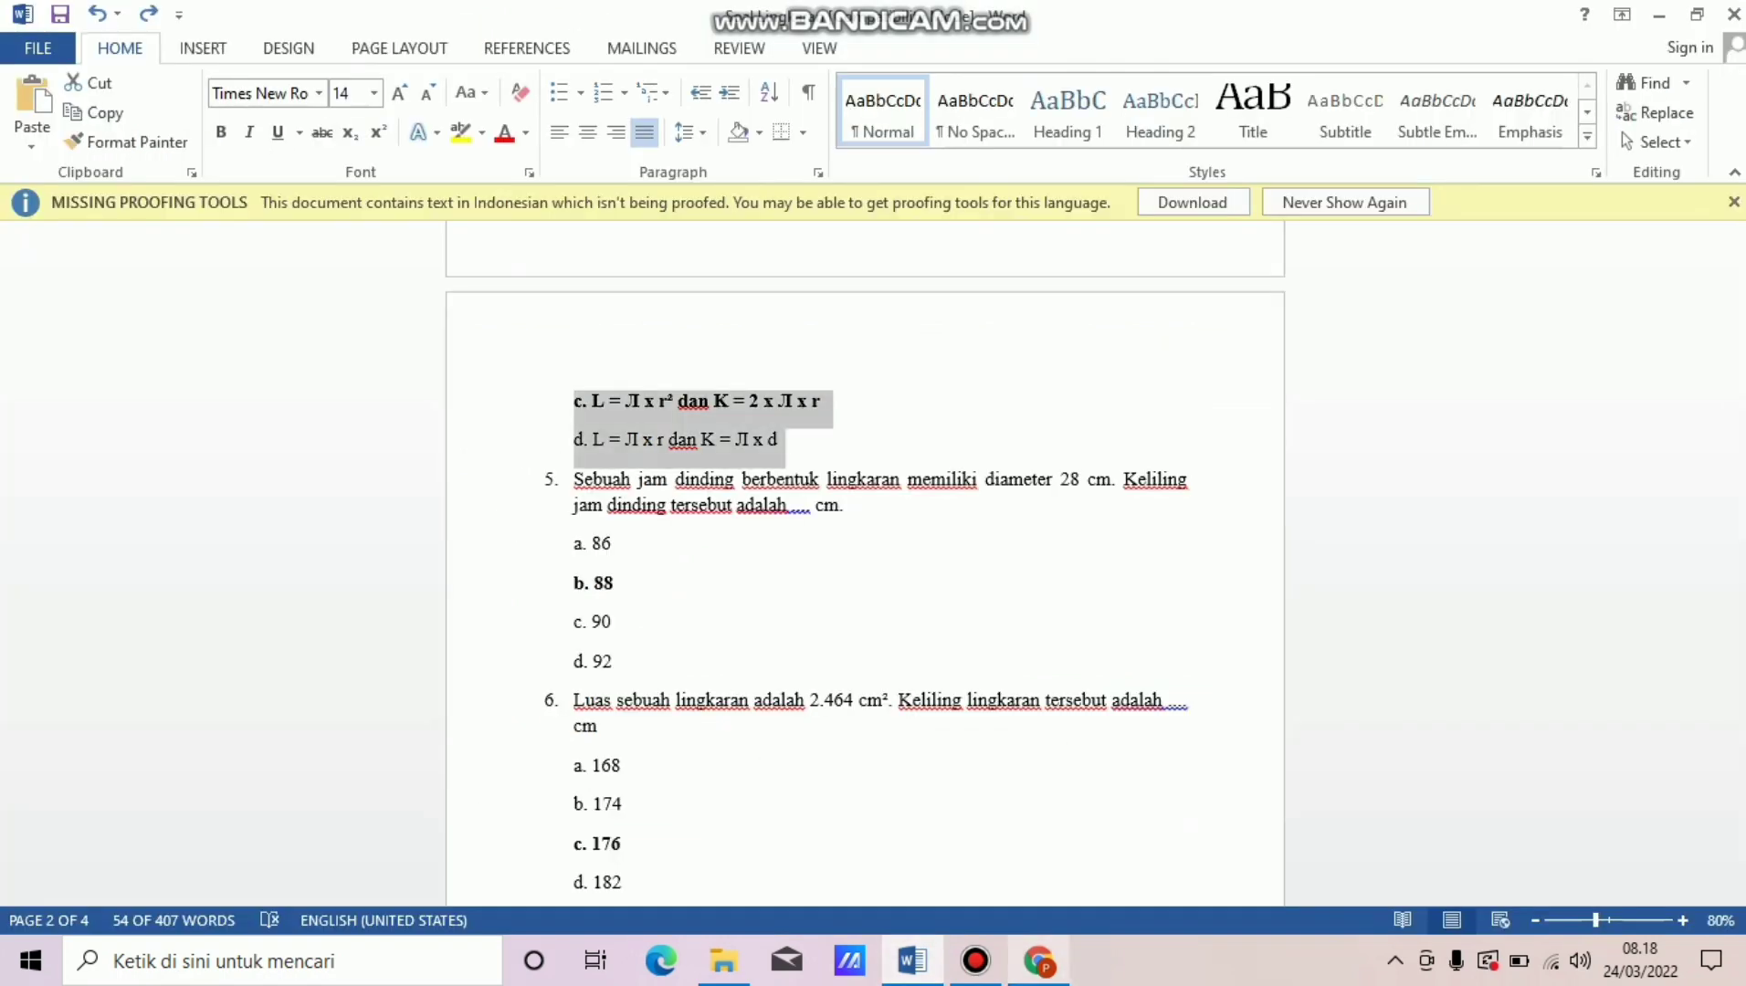
{"action": "left_click", "coordinate": [1038, 961]}
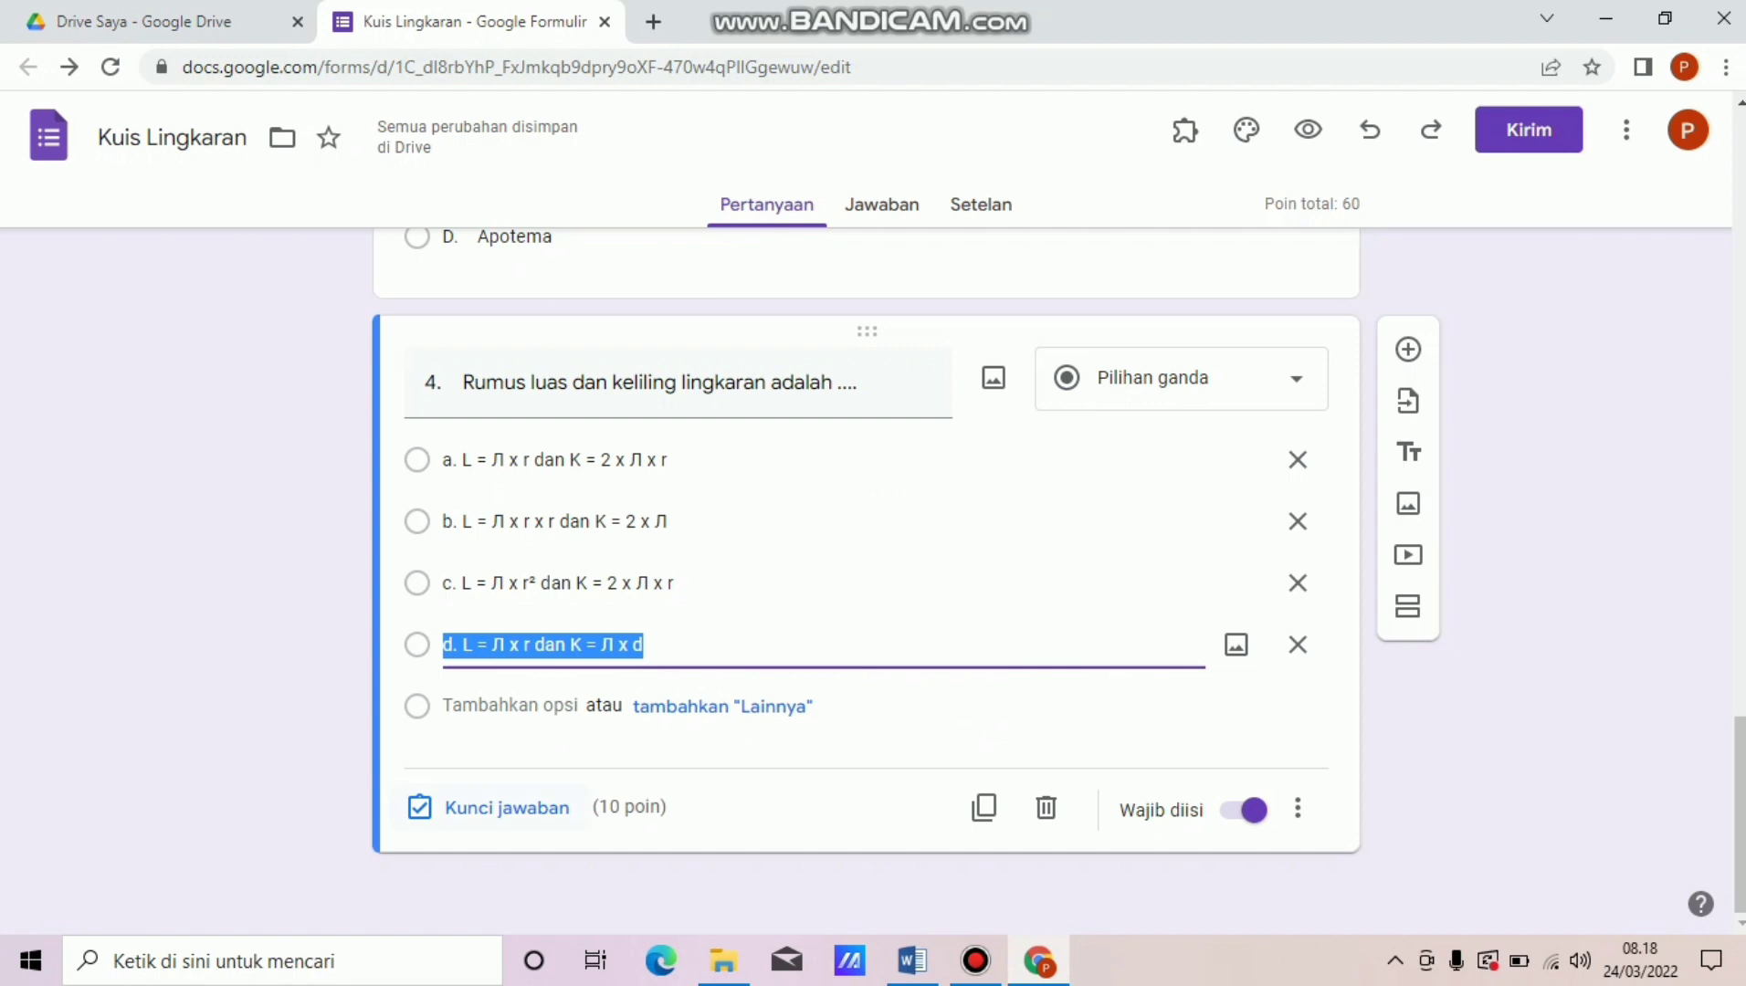
{"action": "left_click", "coordinate": [505, 808]}
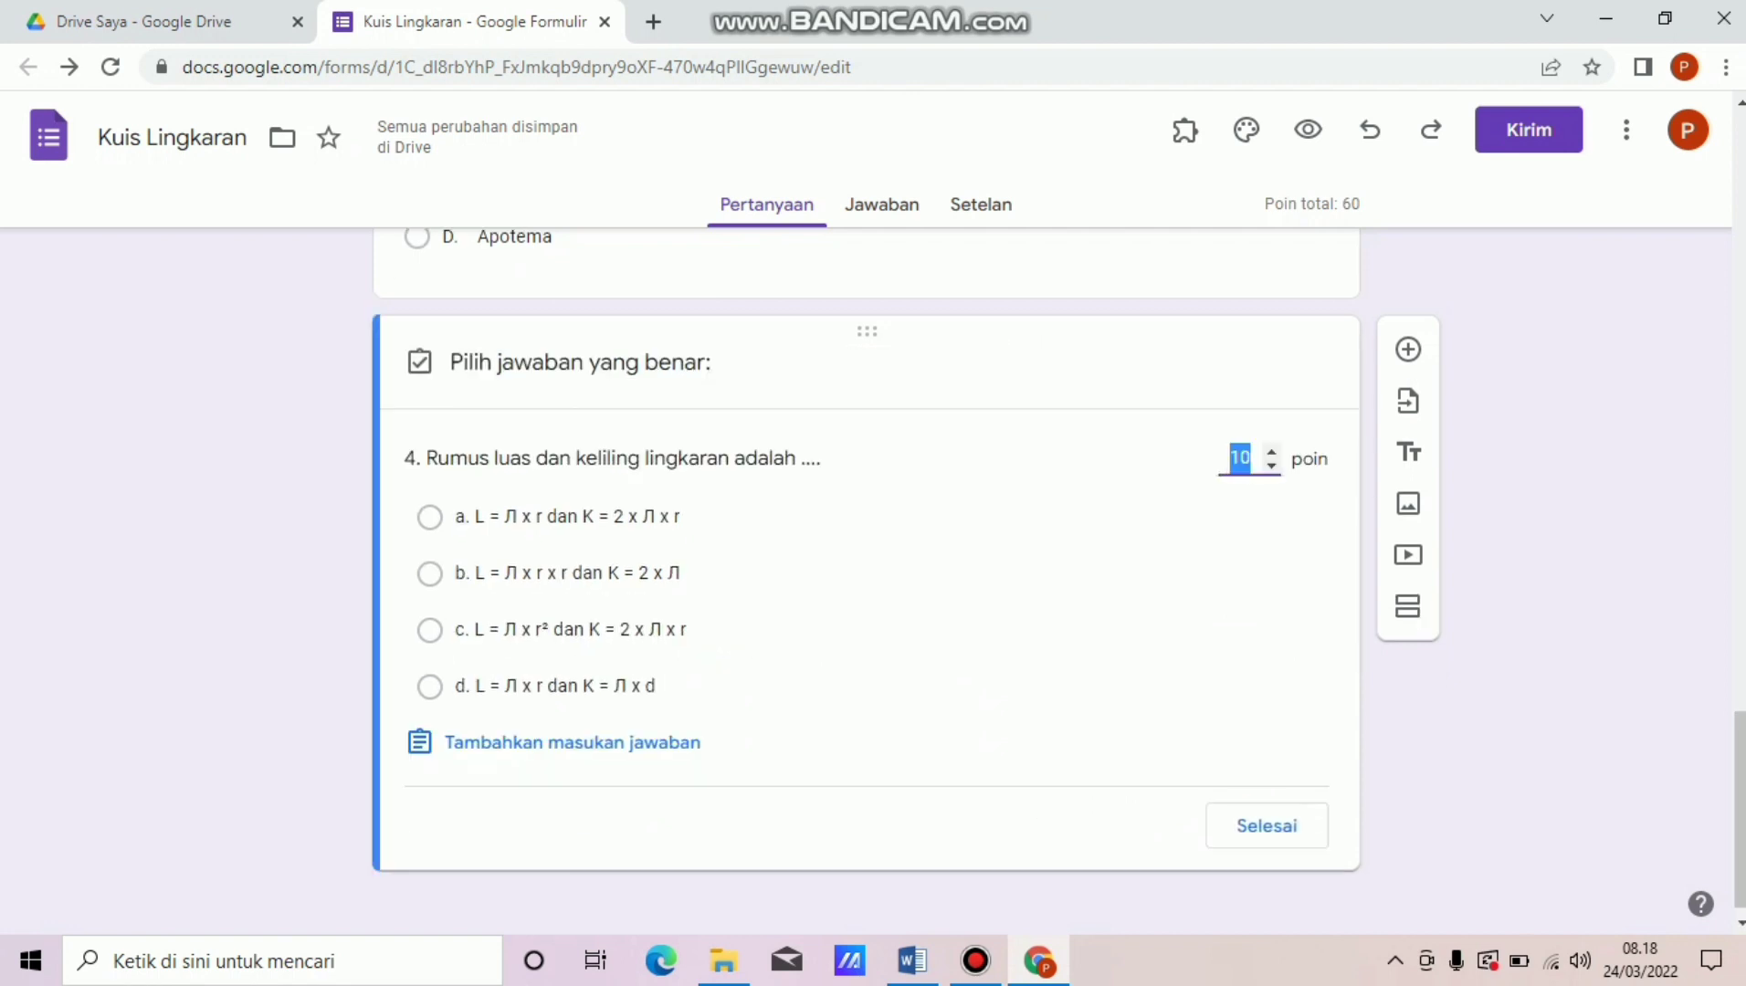
{"action": "left_click", "coordinate": [430, 631]}
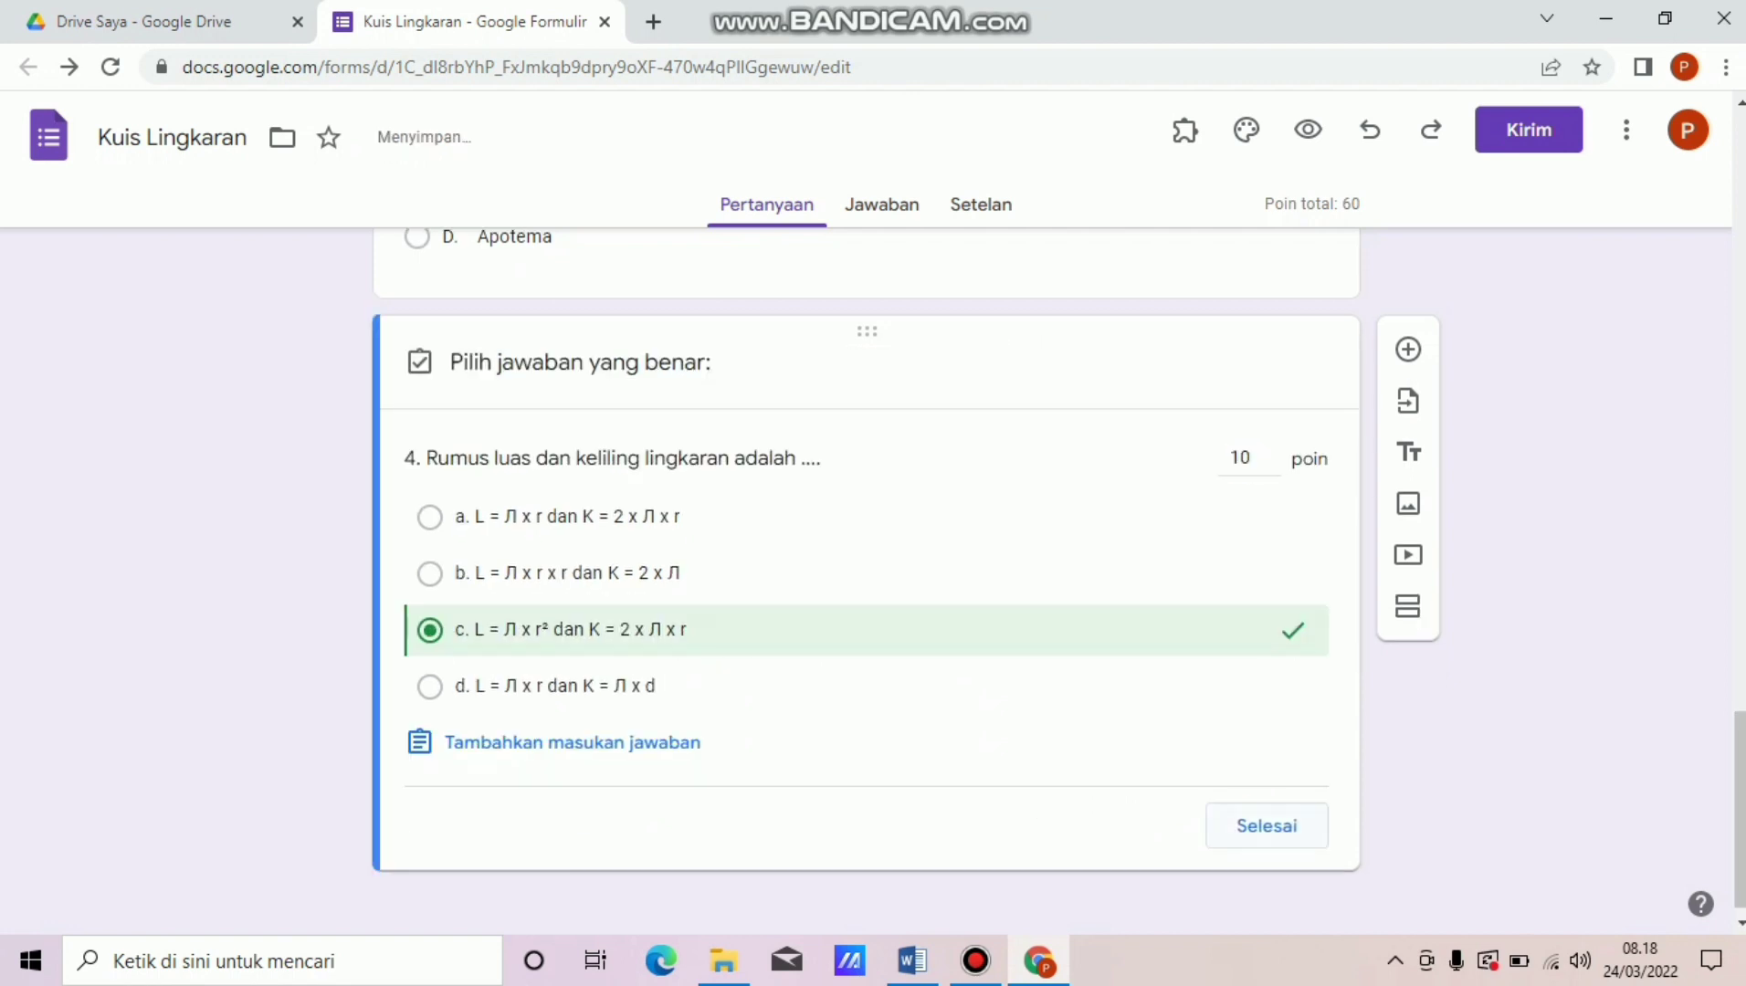
{"action": "left_click", "coordinate": [1267, 826]}
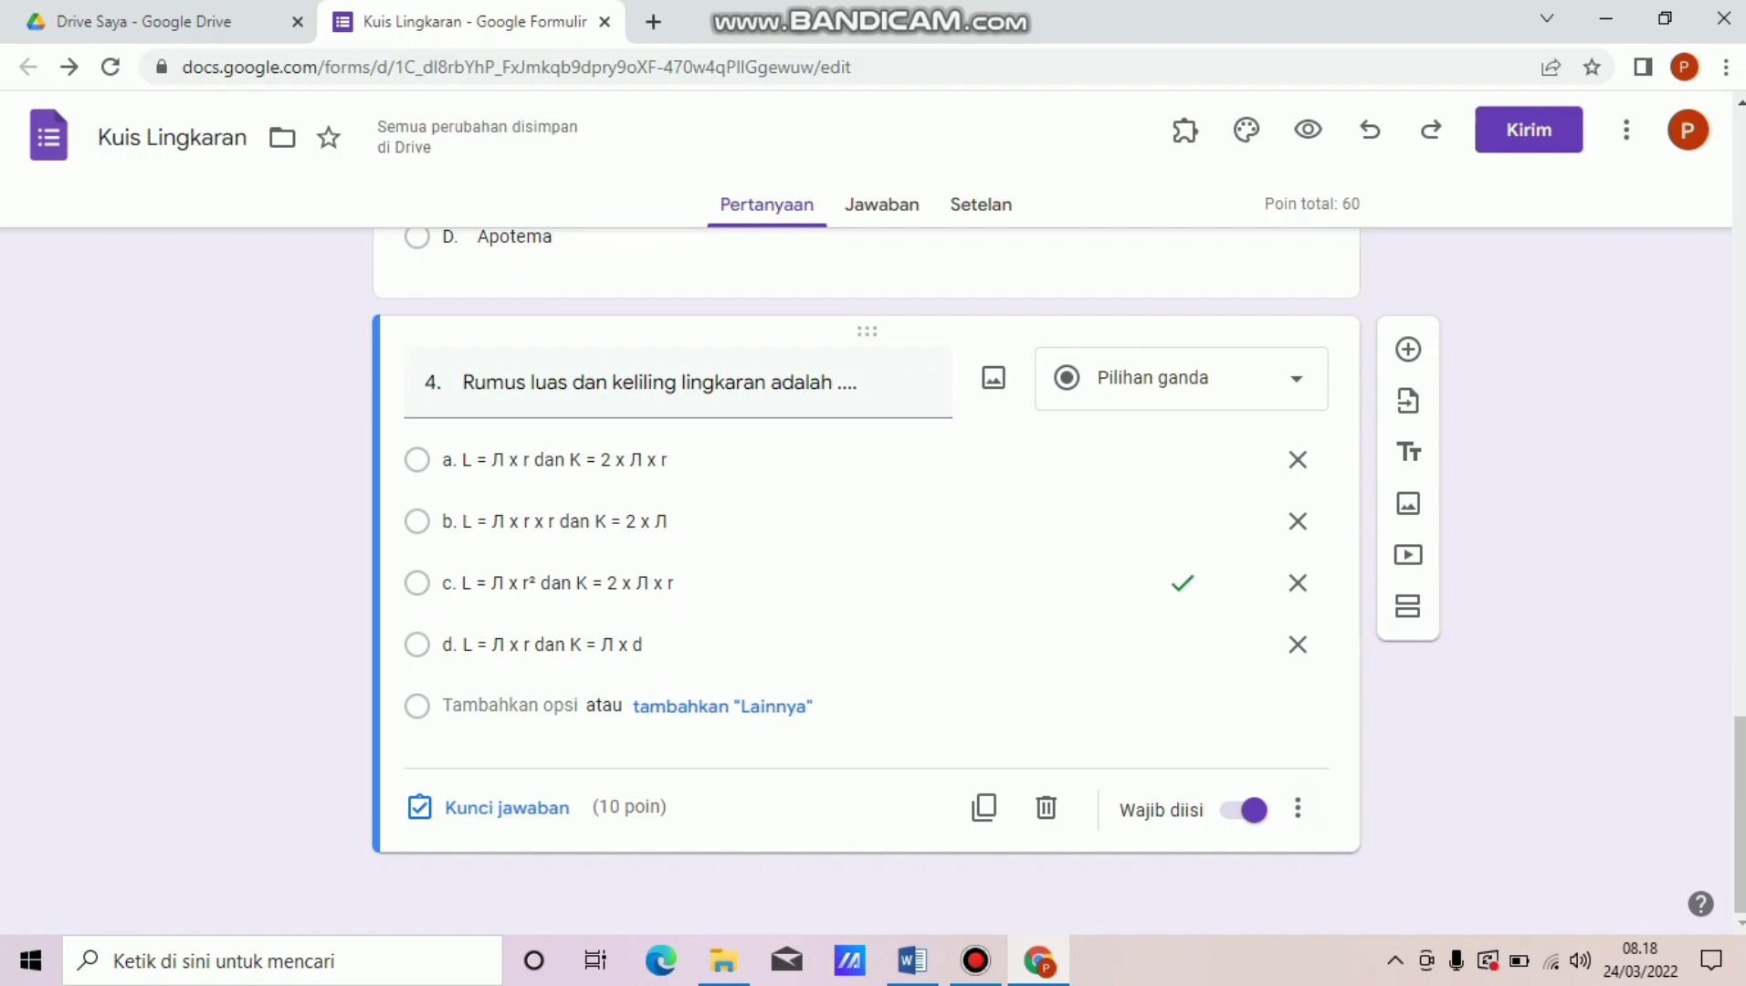
Add a new question and fill it with question 5 from Word, "Sebuah jam dinding berbentuk lingkaran memiliki diameter 28 cm. Keliling jam dinding tersebut adalah .... cm.".
{"action": "left_click", "coordinate": [1409, 349]}
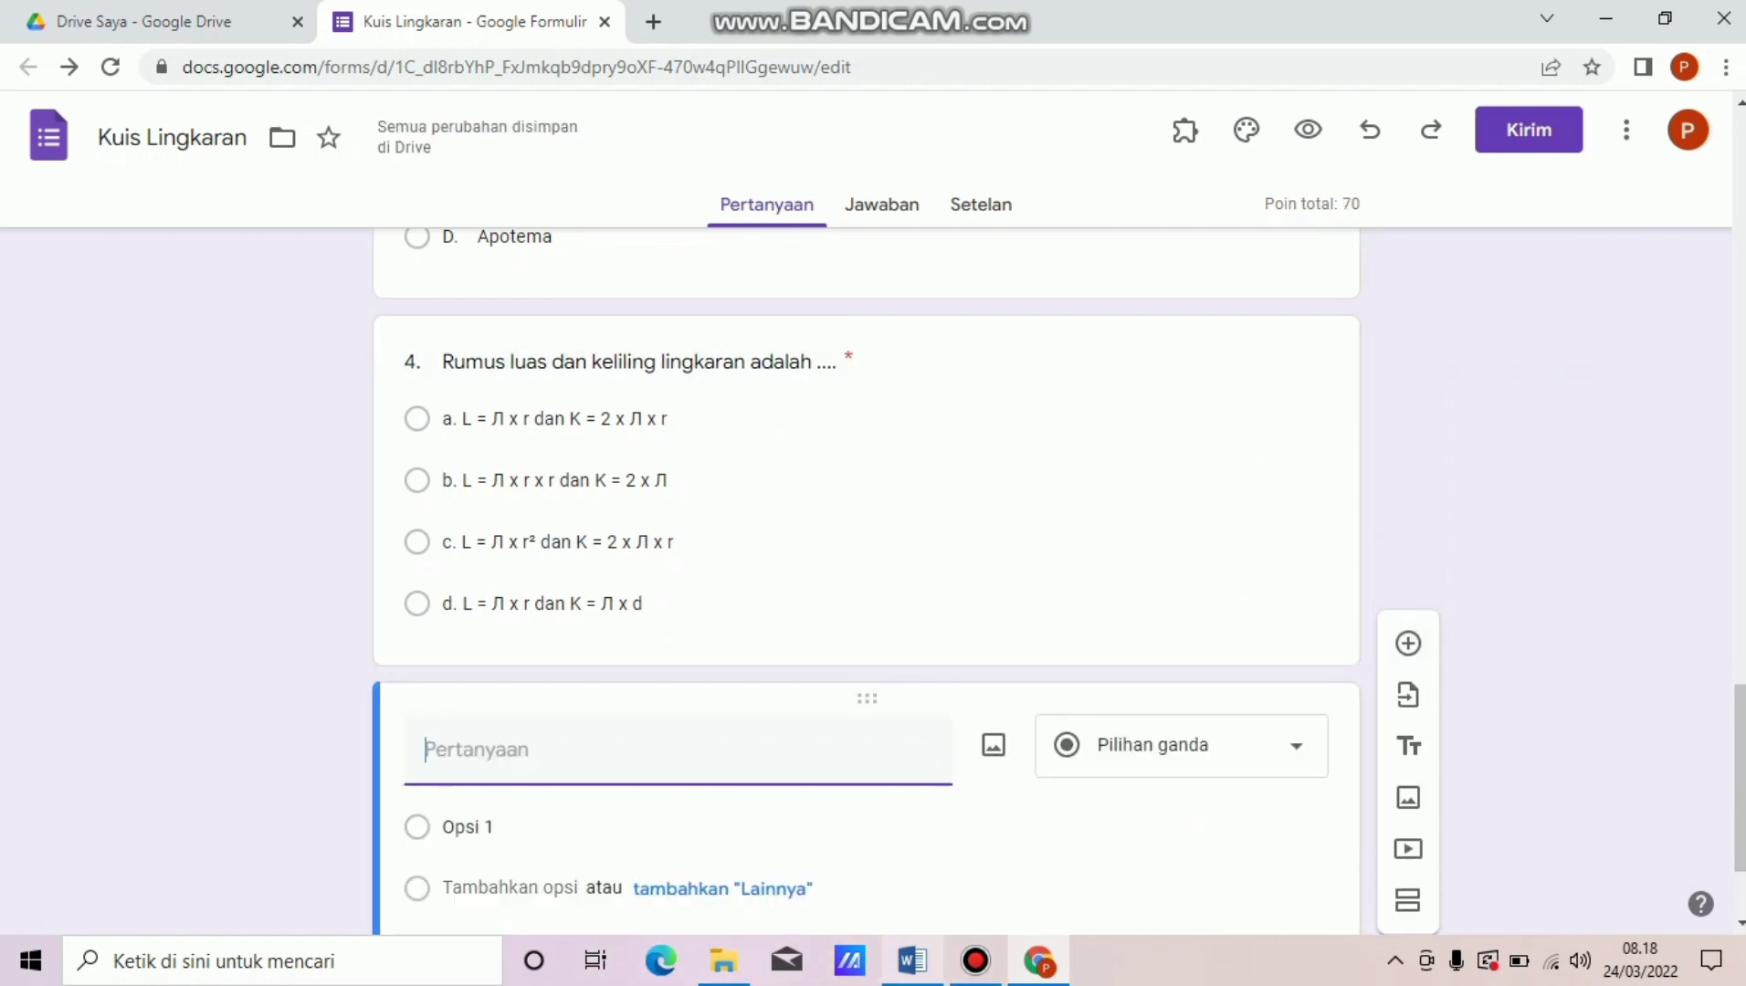
{"action": "left_click", "coordinate": [913, 961]}
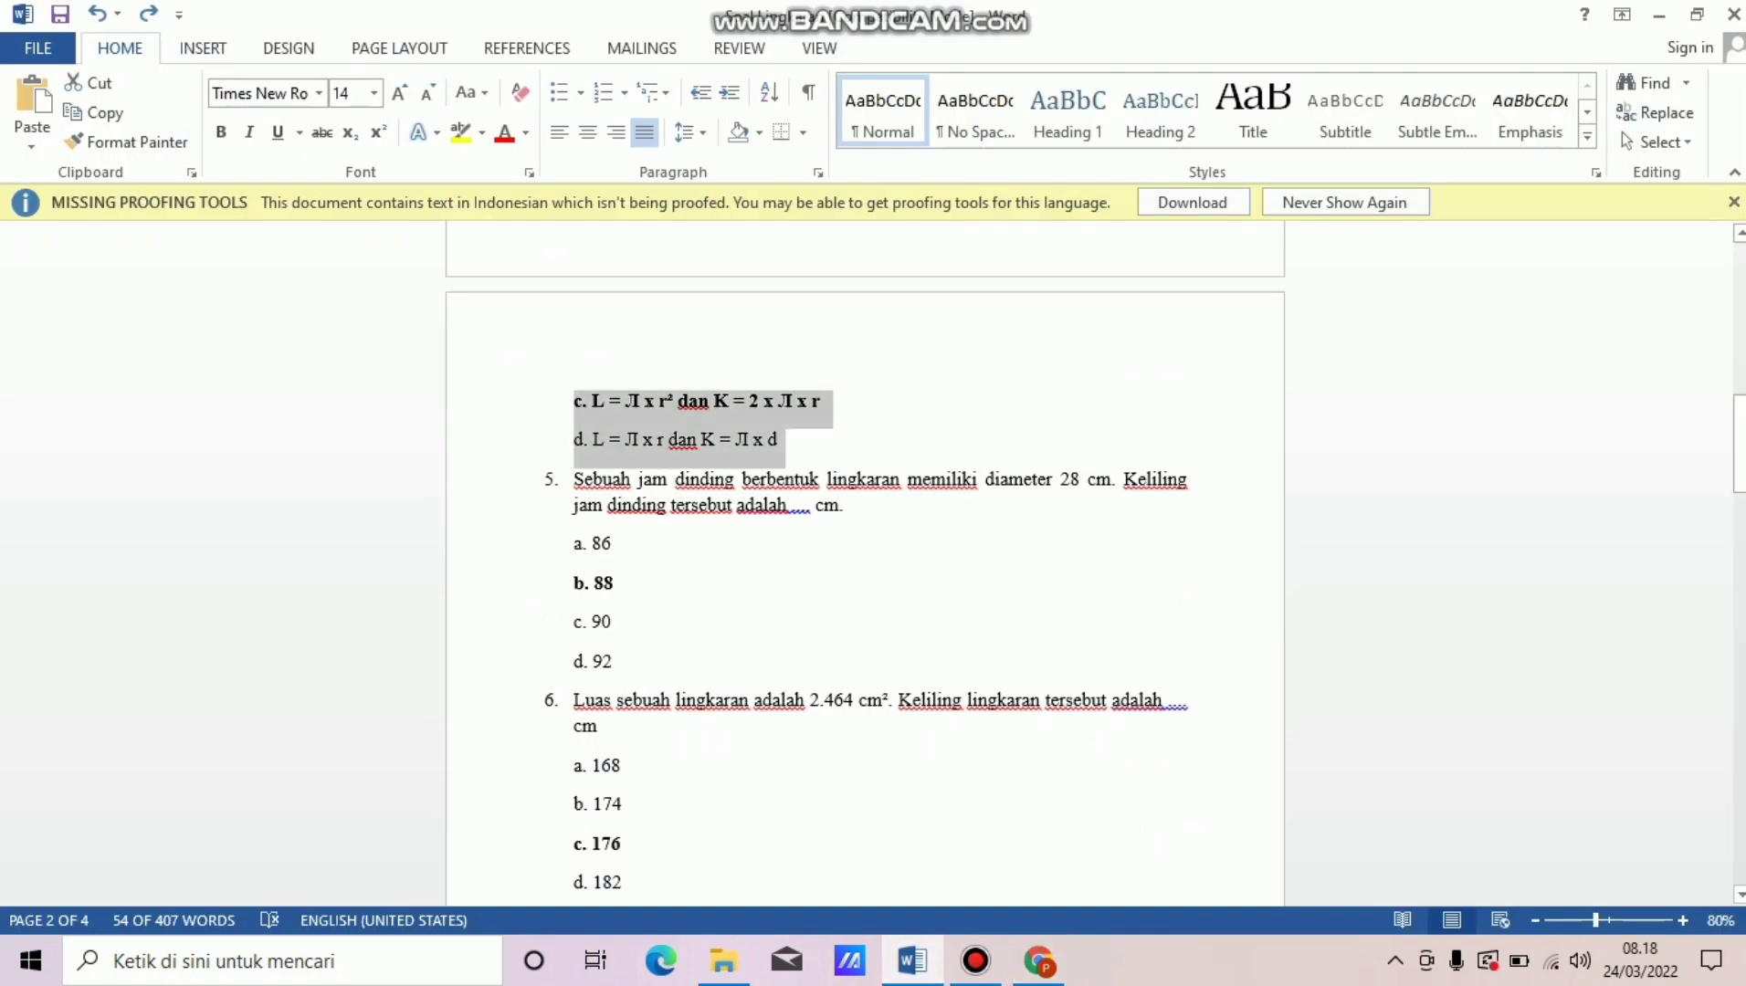
{"action": "left_click_drag", "start_coordinate": [574, 480], "coordinate": [852, 513]}
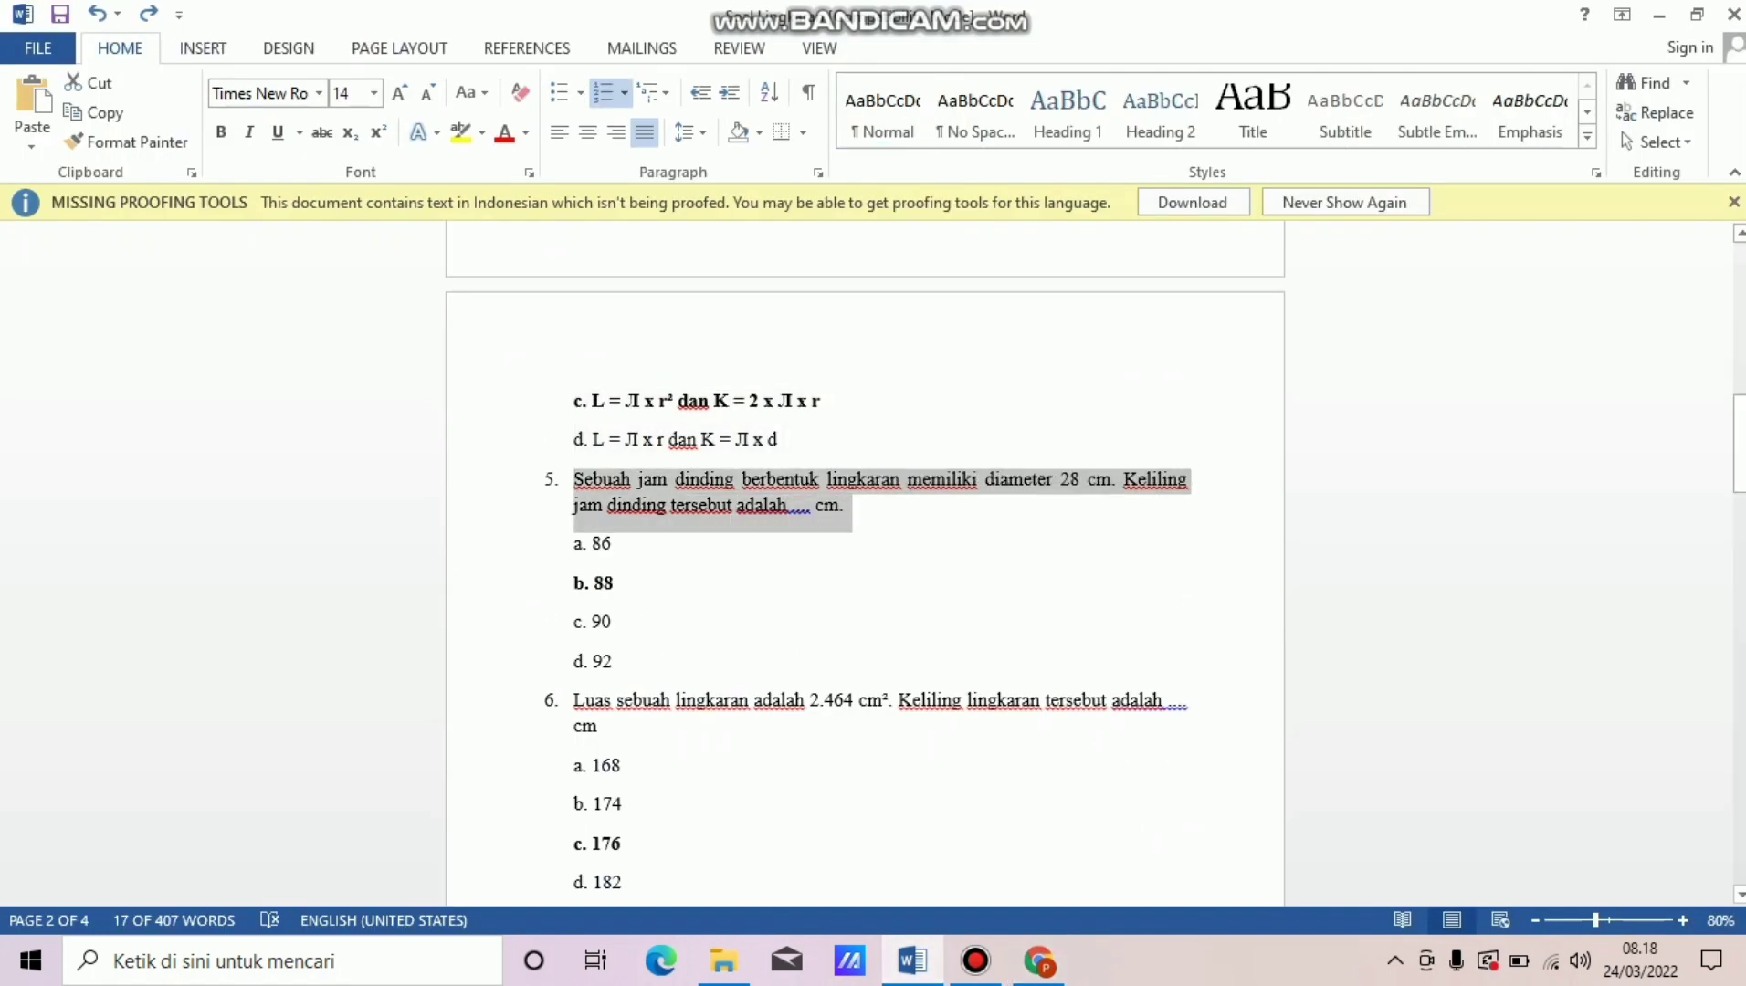
{"action": "left_click", "coordinate": [1038, 961]}
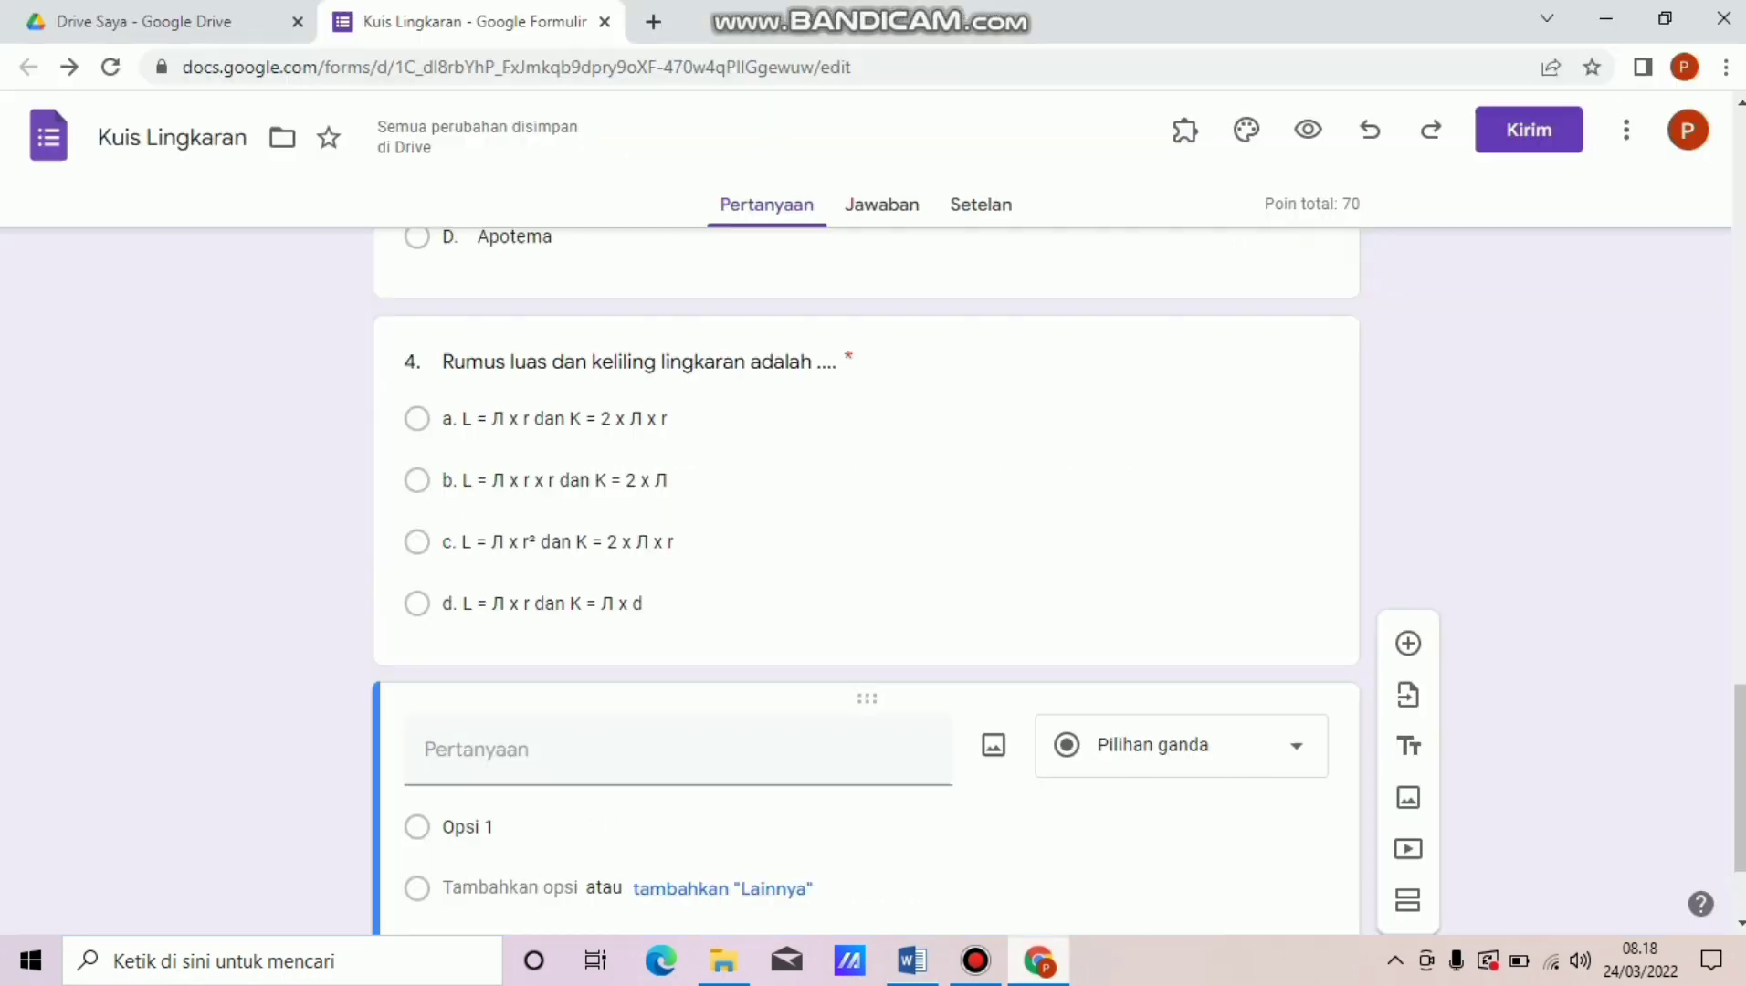
{"action": "key", "text": "ctrl+v"}
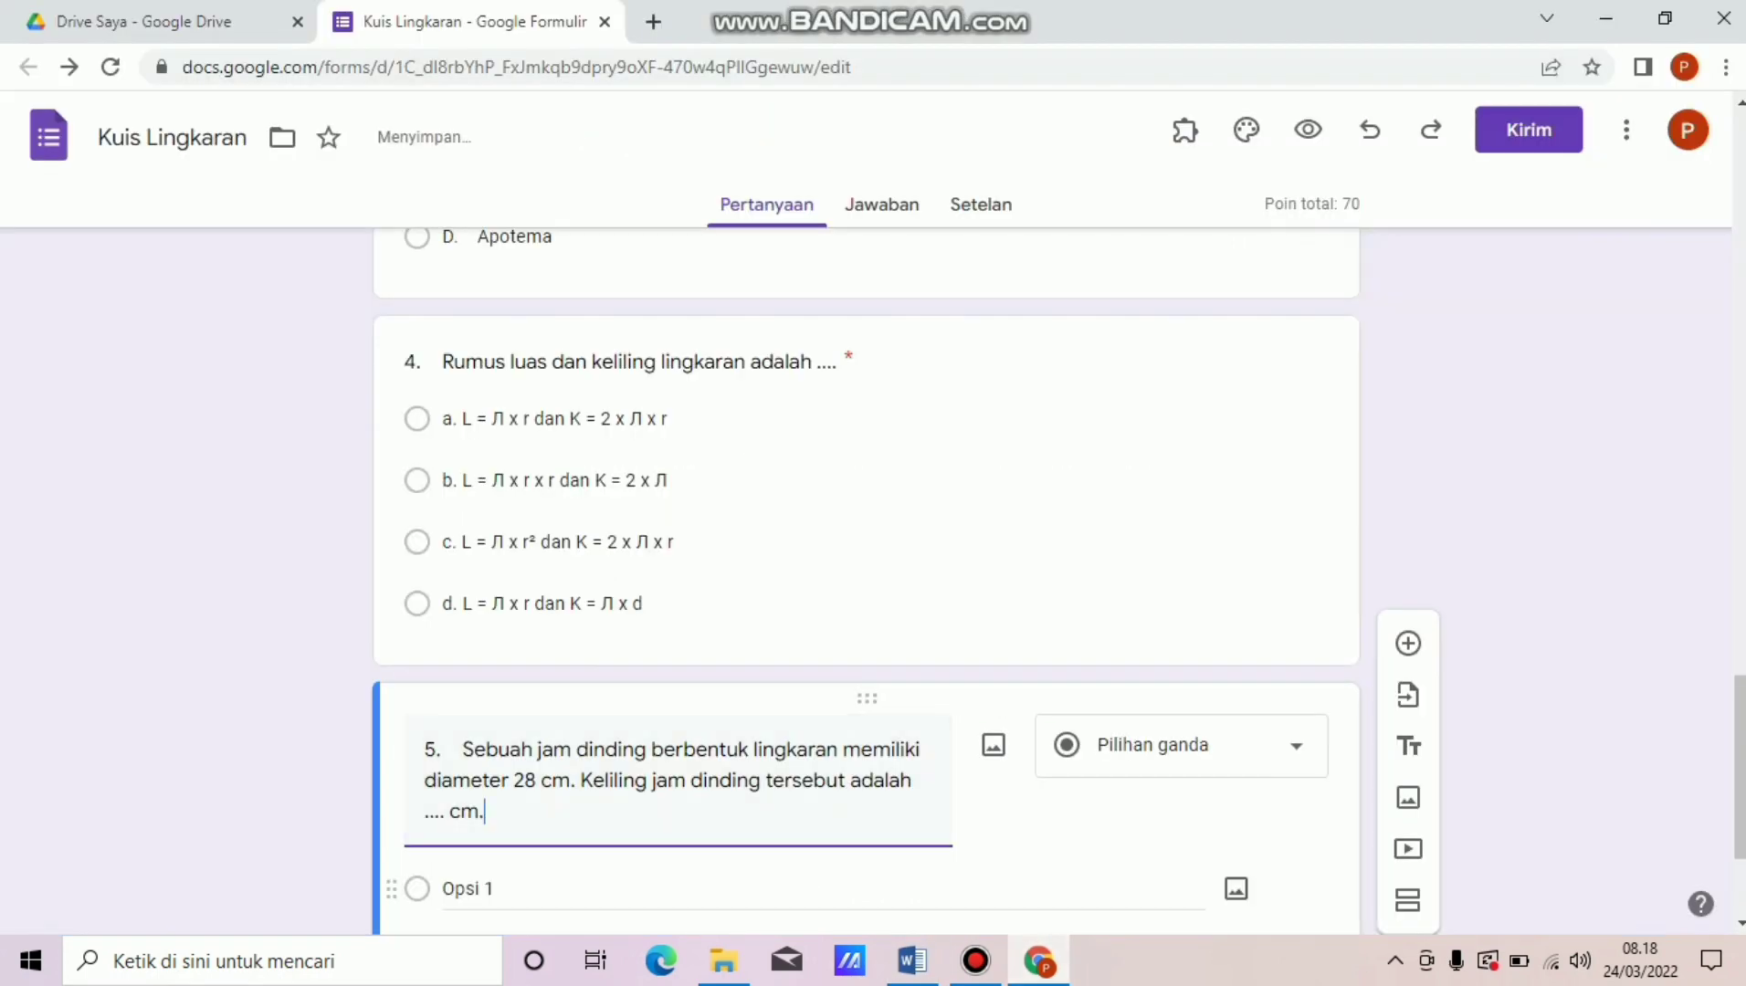
Copy question 5's options a. 86, b. 88, c. 90 and d. 92 from Word into the form question's answer options.
{"action": "left_click", "coordinate": [468, 889]}
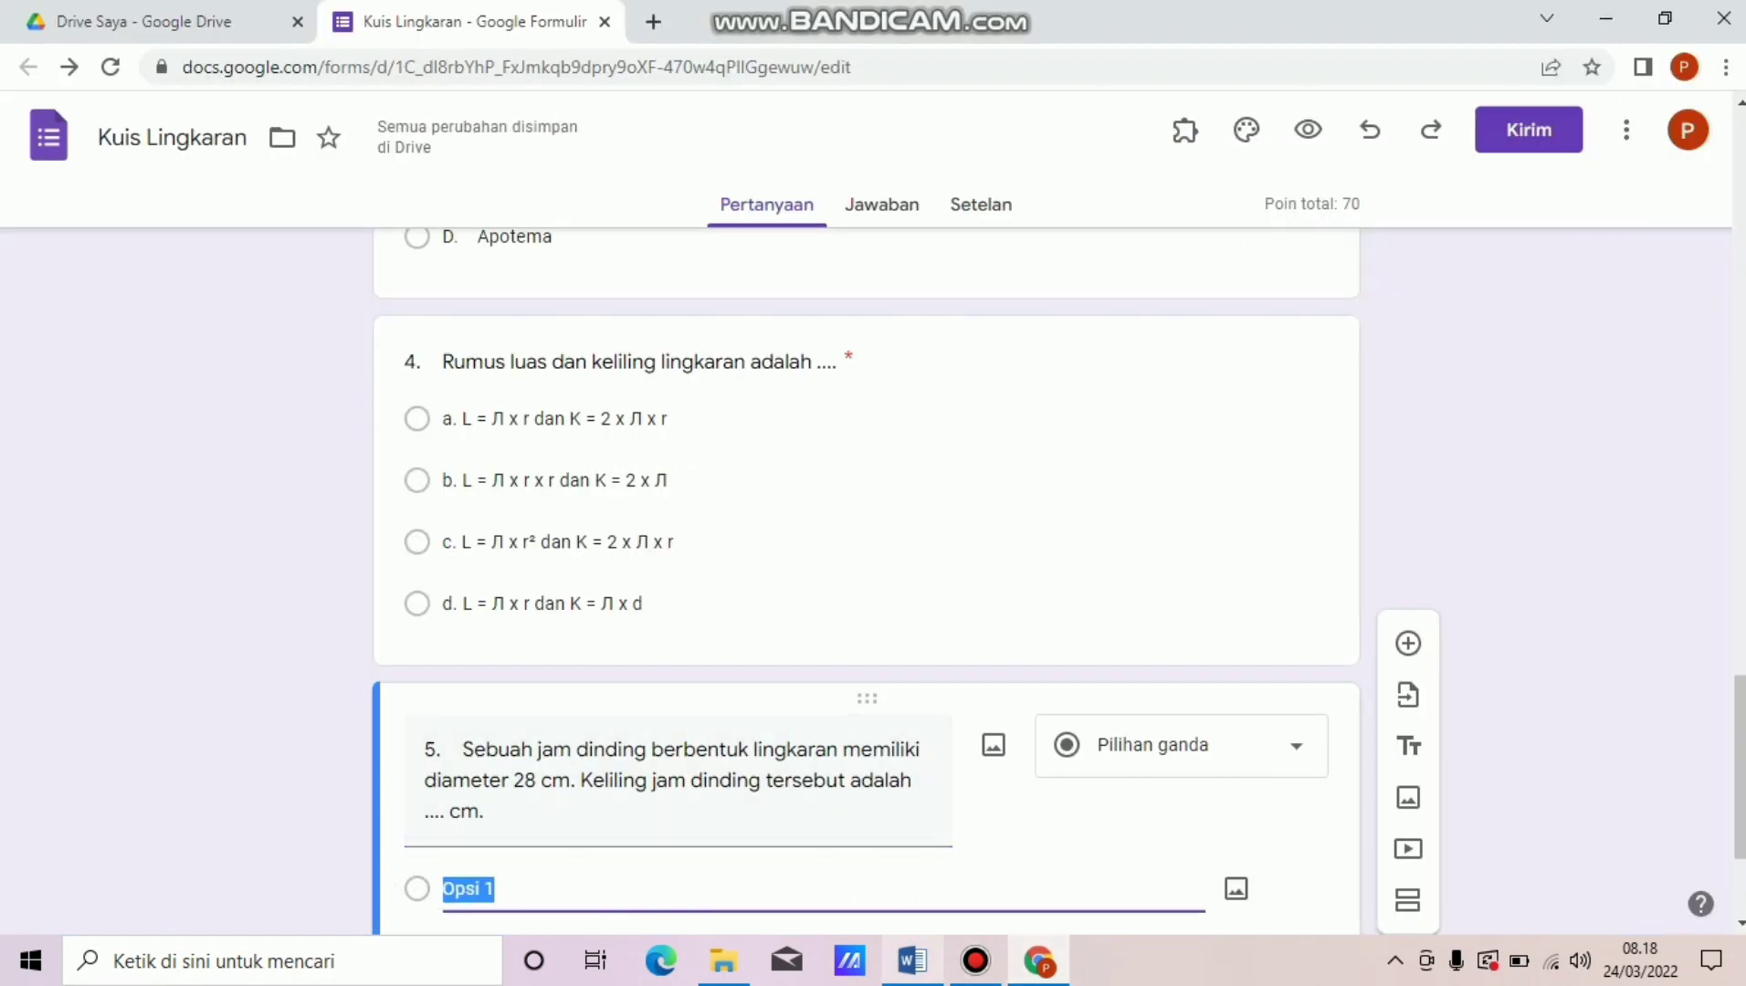
{"action": "left_click", "coordinate": [911, 961]}
{"action": "left_click_drag", "start_coordinate": [574, 543], "coordinate": [621, 662]}
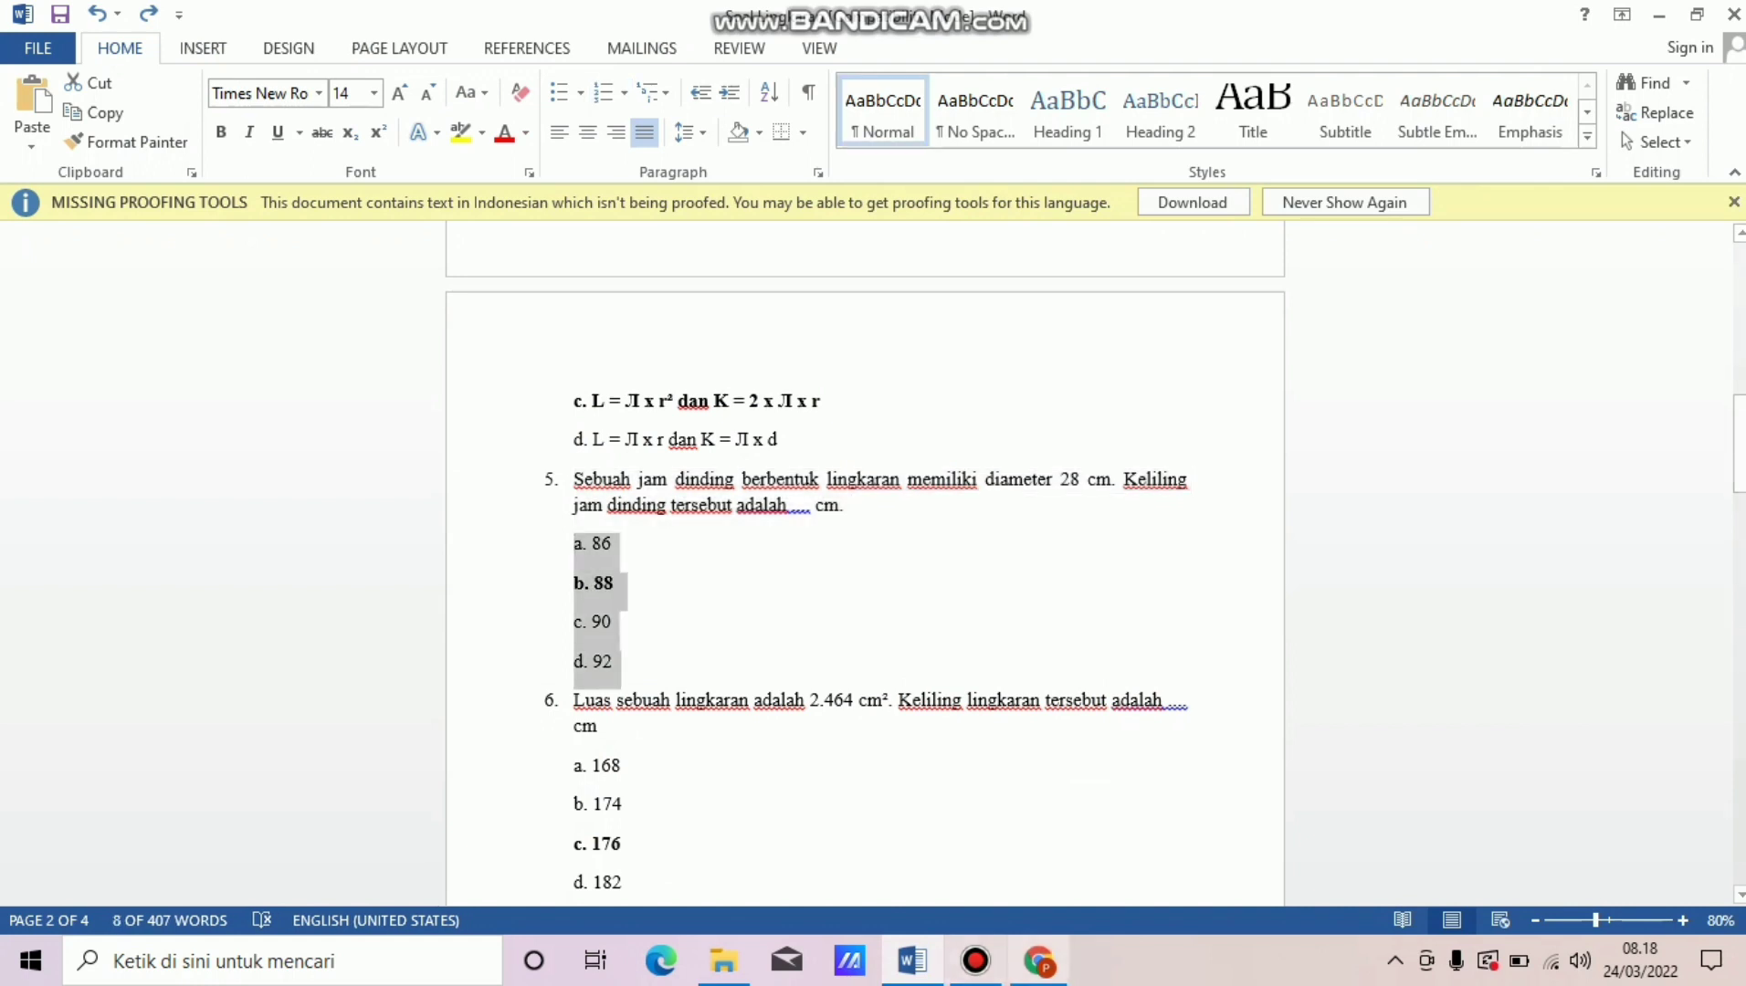
{"action": "left_click", "coordinate": [1039, 961]}
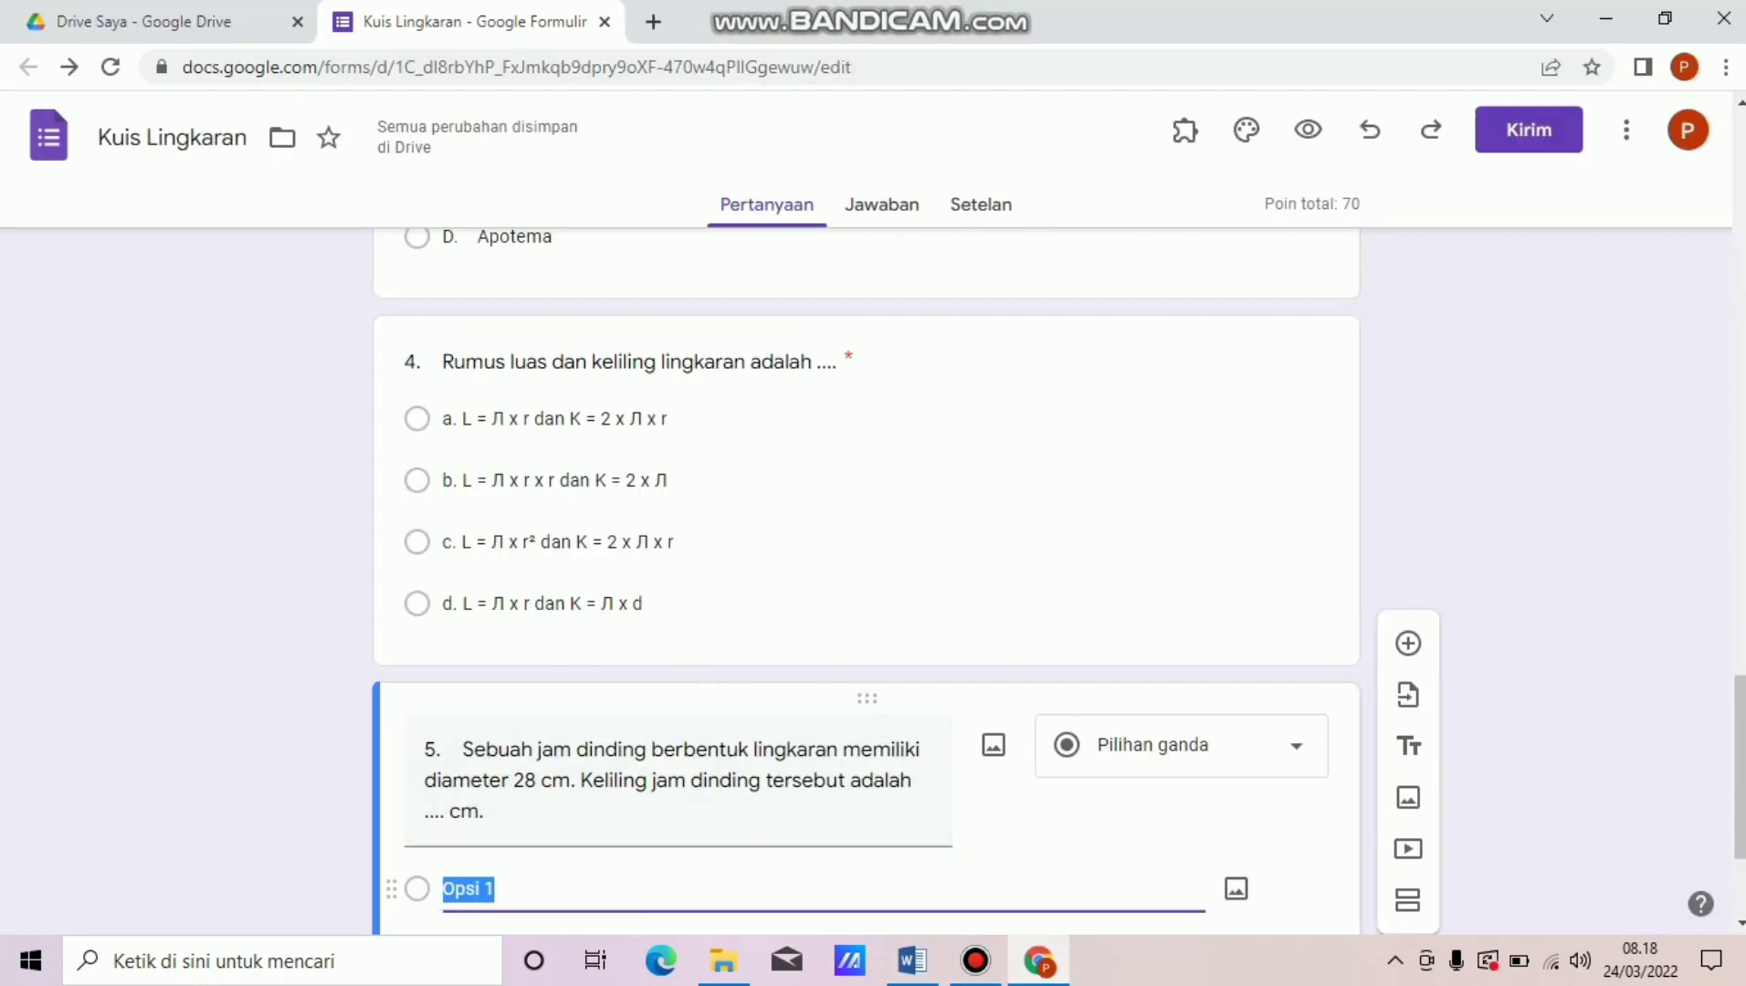
{"action": "key", "text": "ctrl+v"}
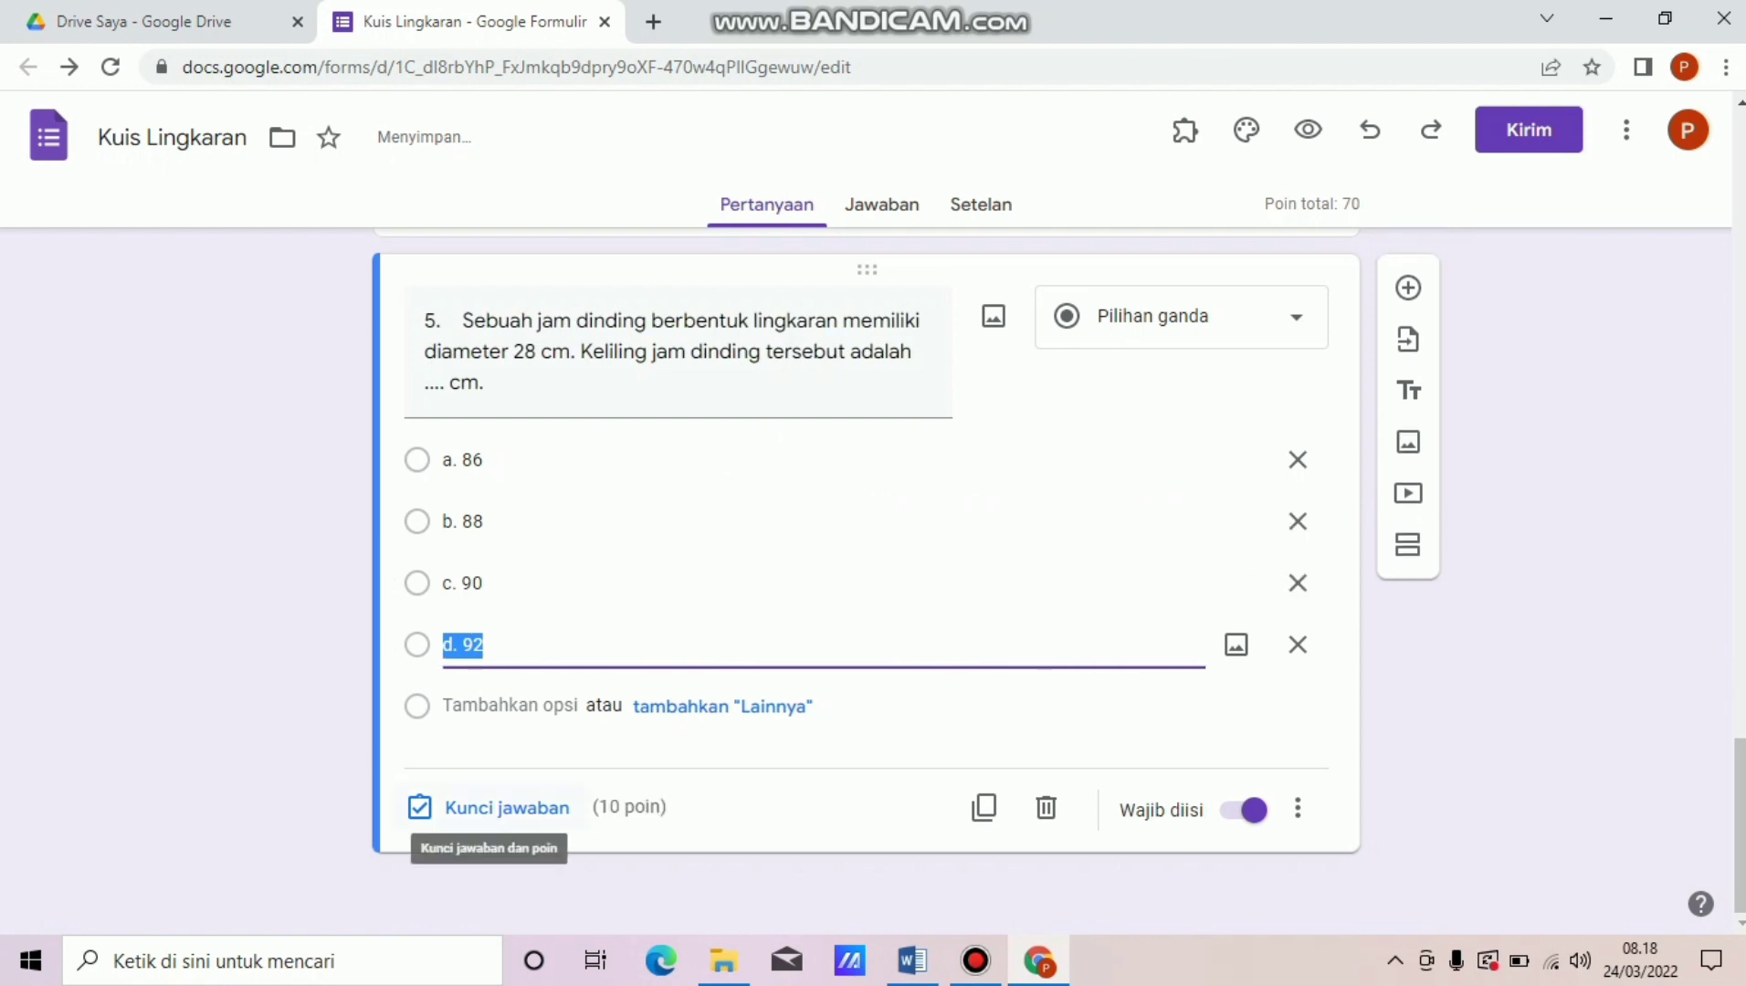
Set "b. 88" as the correct answer in question 5's answer key and finish the key.
{"action": "left_click", "coordinate": [505, 808]}
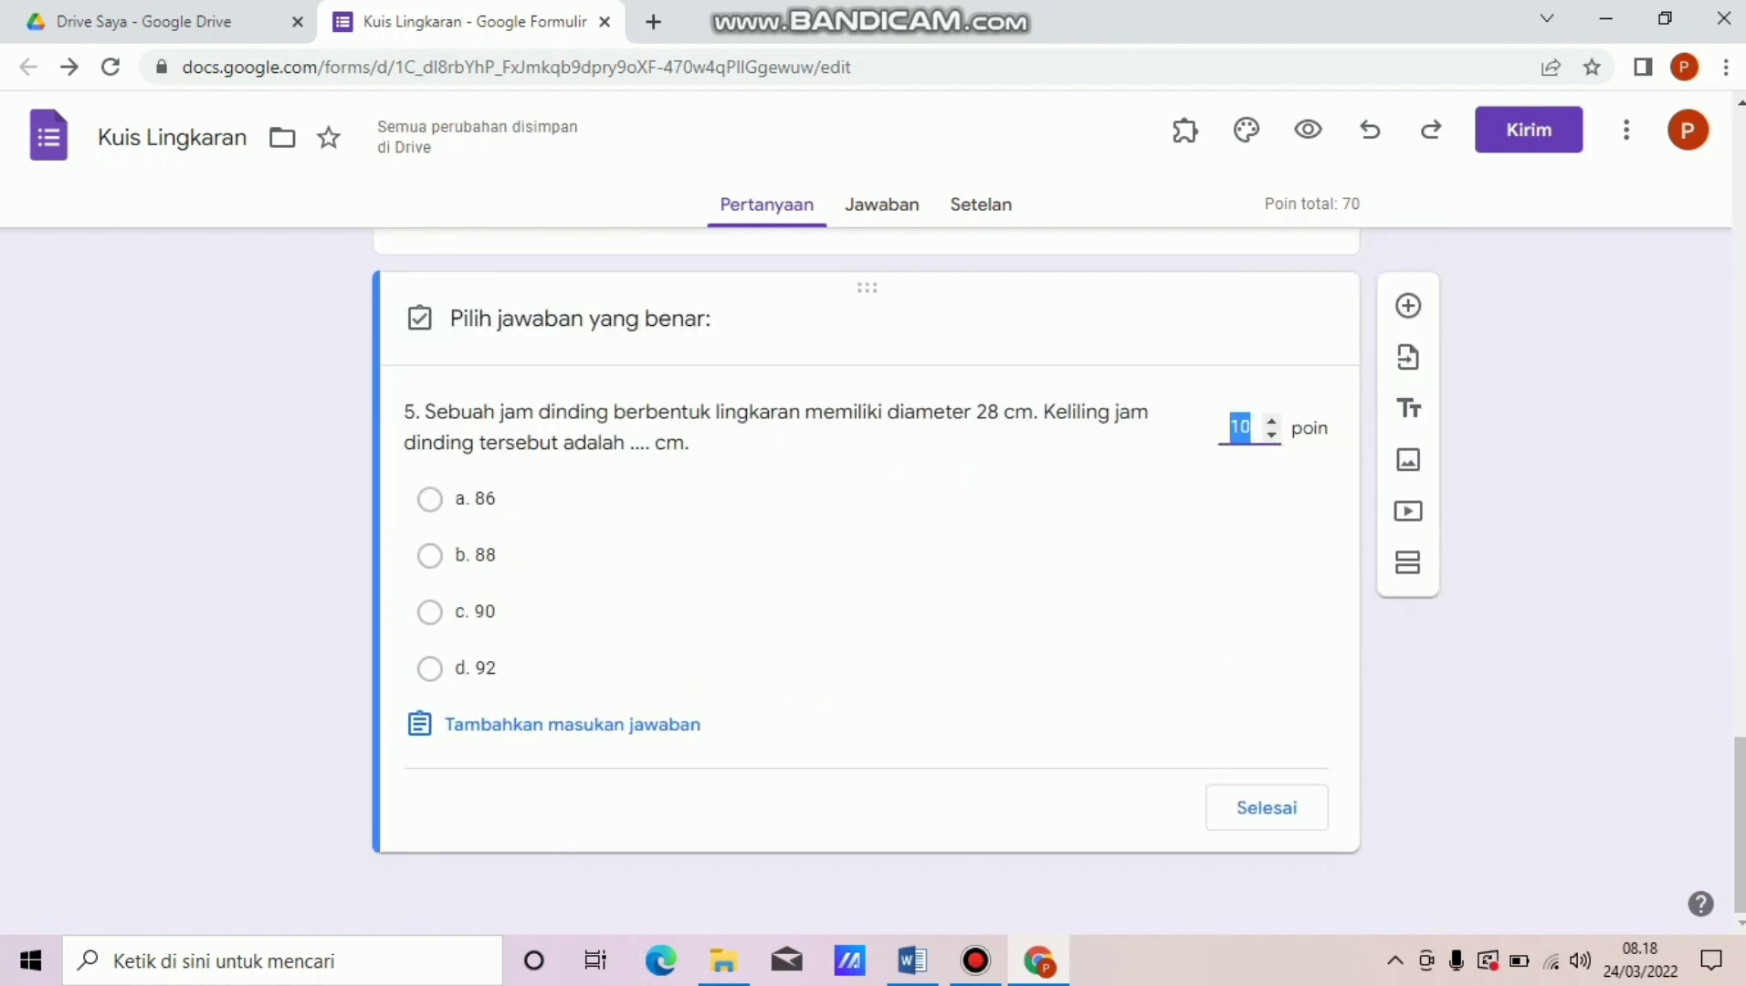
{"action": "left_click", "coordinate": [431, 557]}
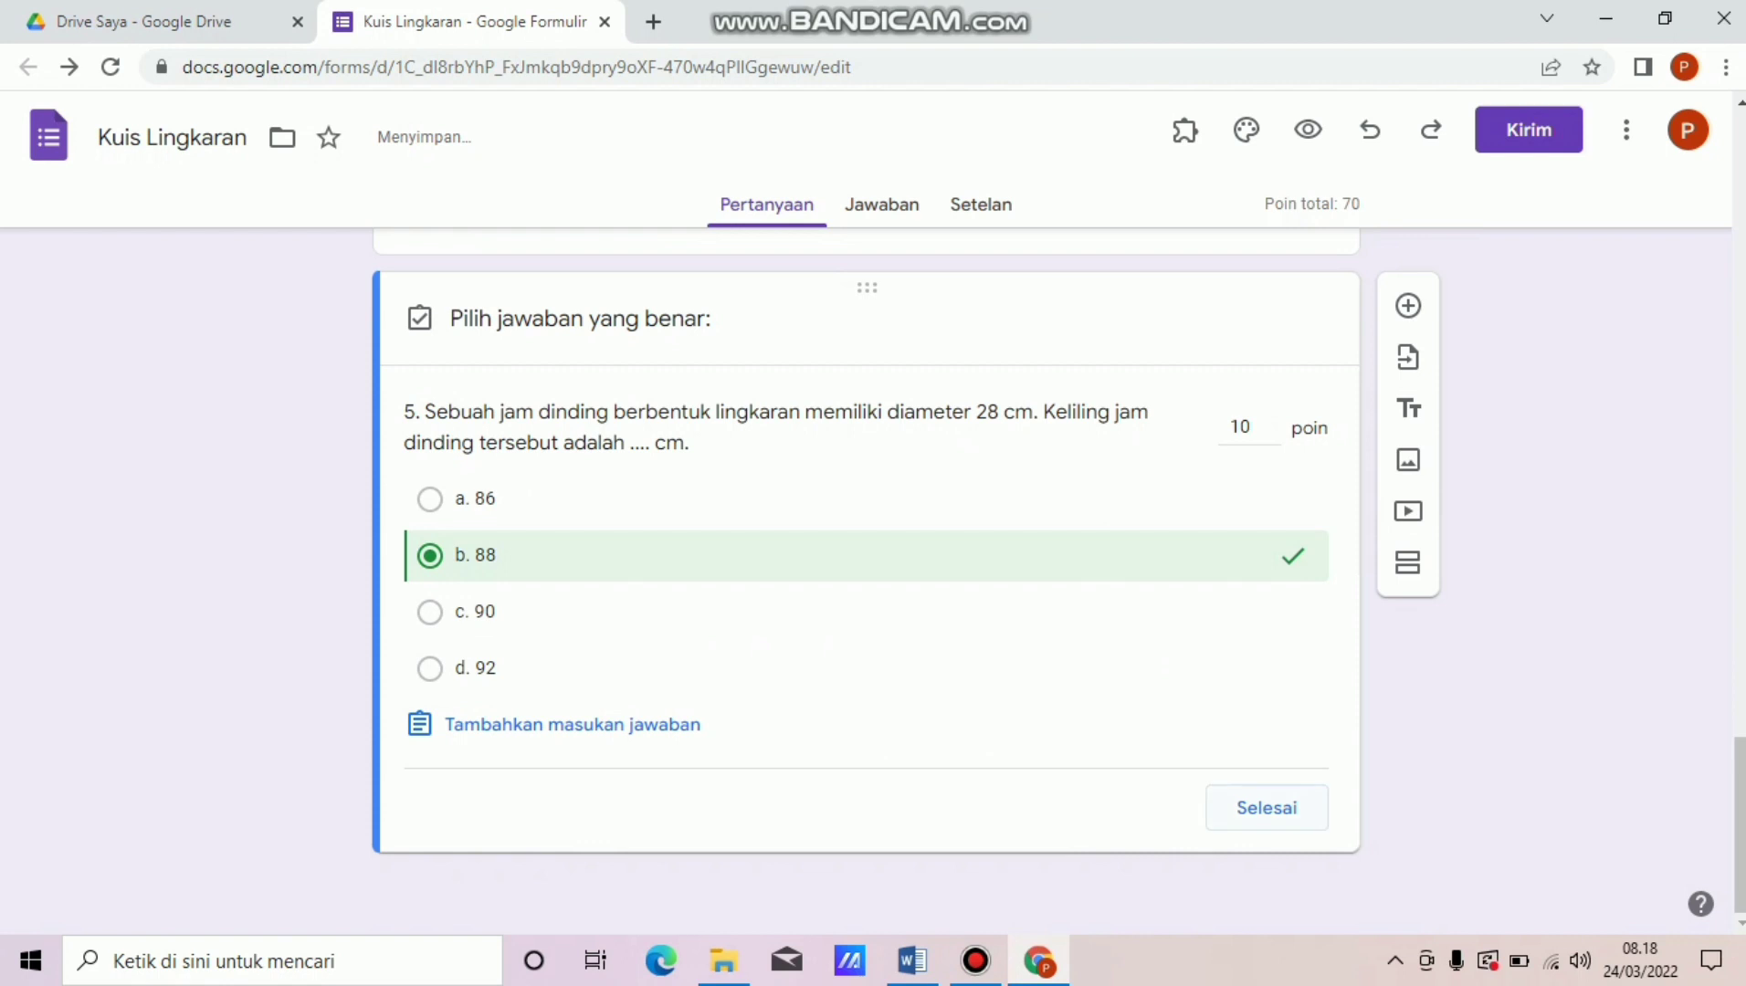
{"action": "left_click", "coordinate": [1267, 807]}
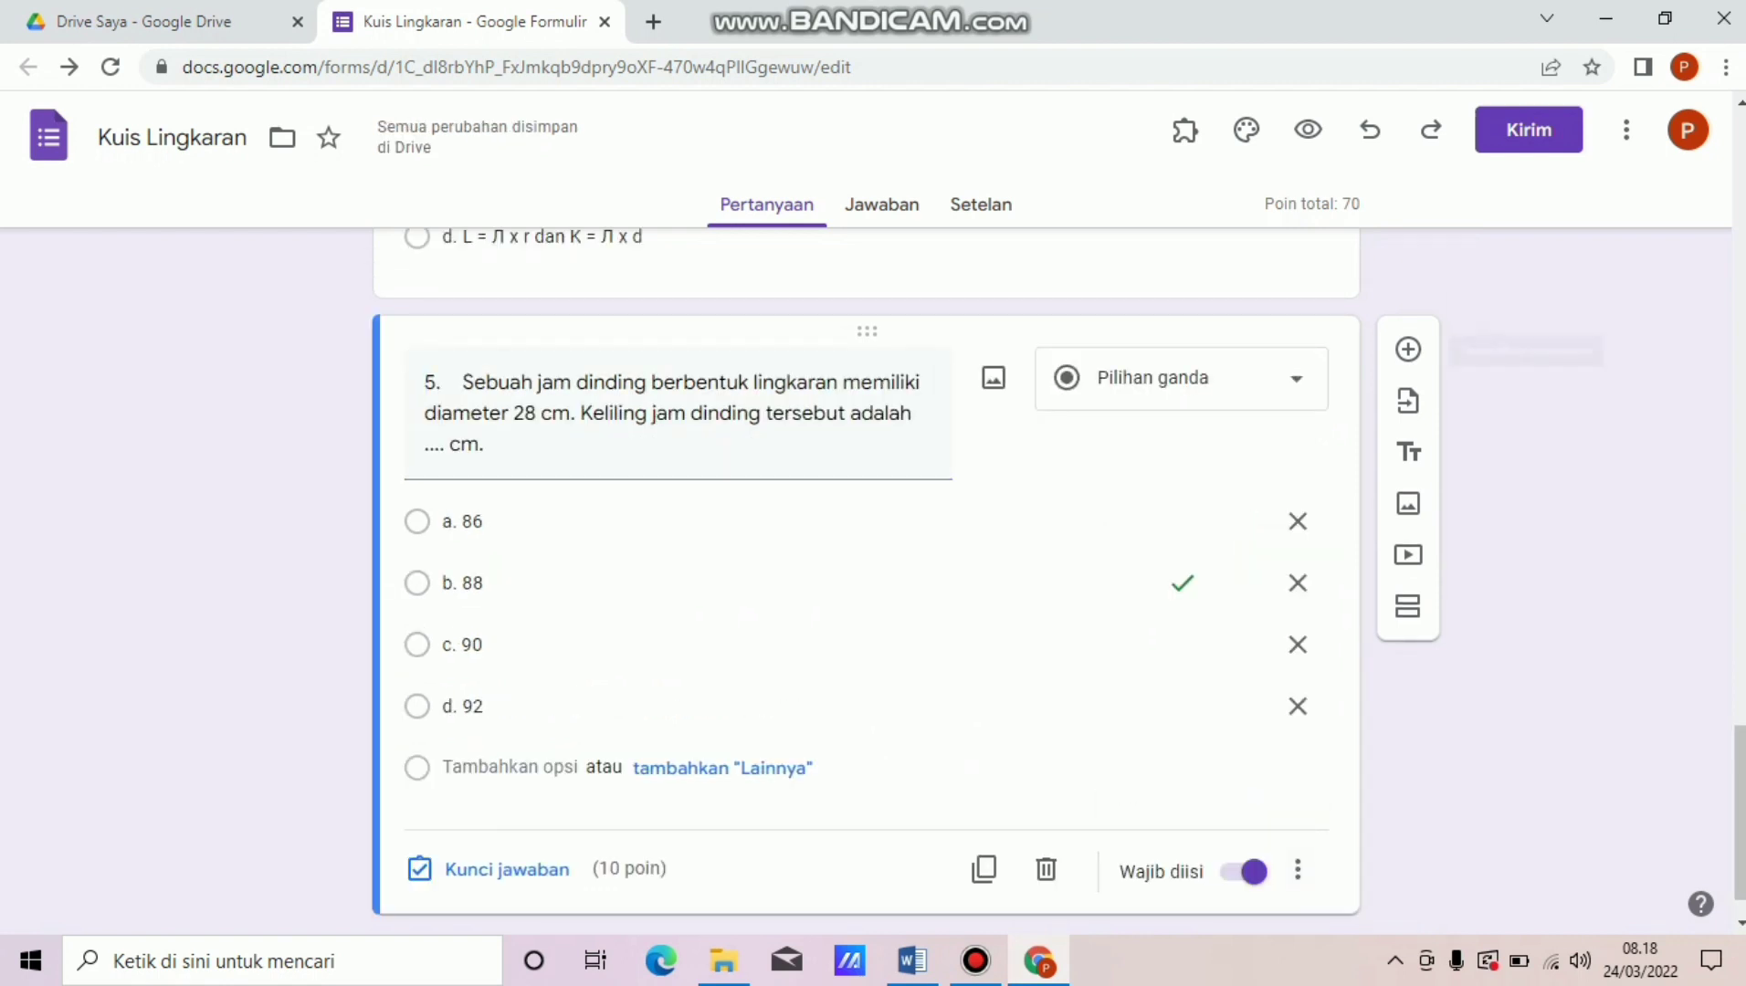
Add a new question and fill it with question 6 from Word, "Luas sebuah lingkaran adalah 2.464 cm². Keliling lingkaran tersebut adalah .... cm".
{"action": "left_click", "coordinate": [1408, 349]}
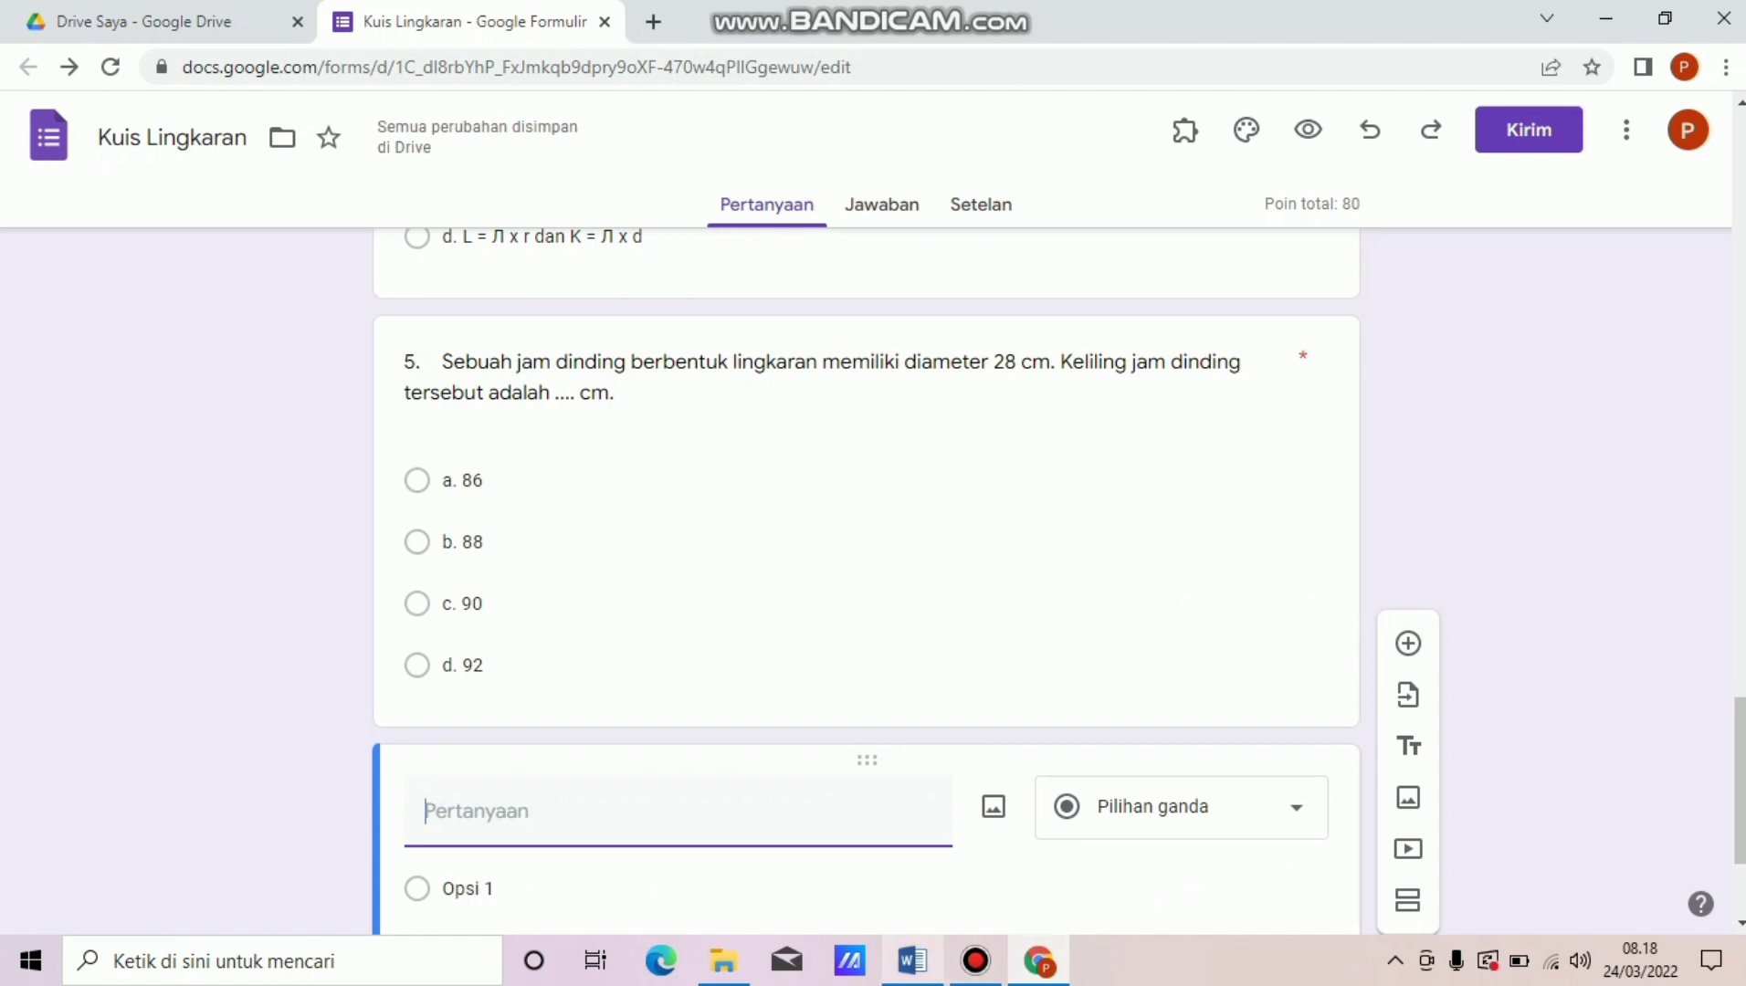
{"action": "mouse_move", "coordinate": [912, 961]}
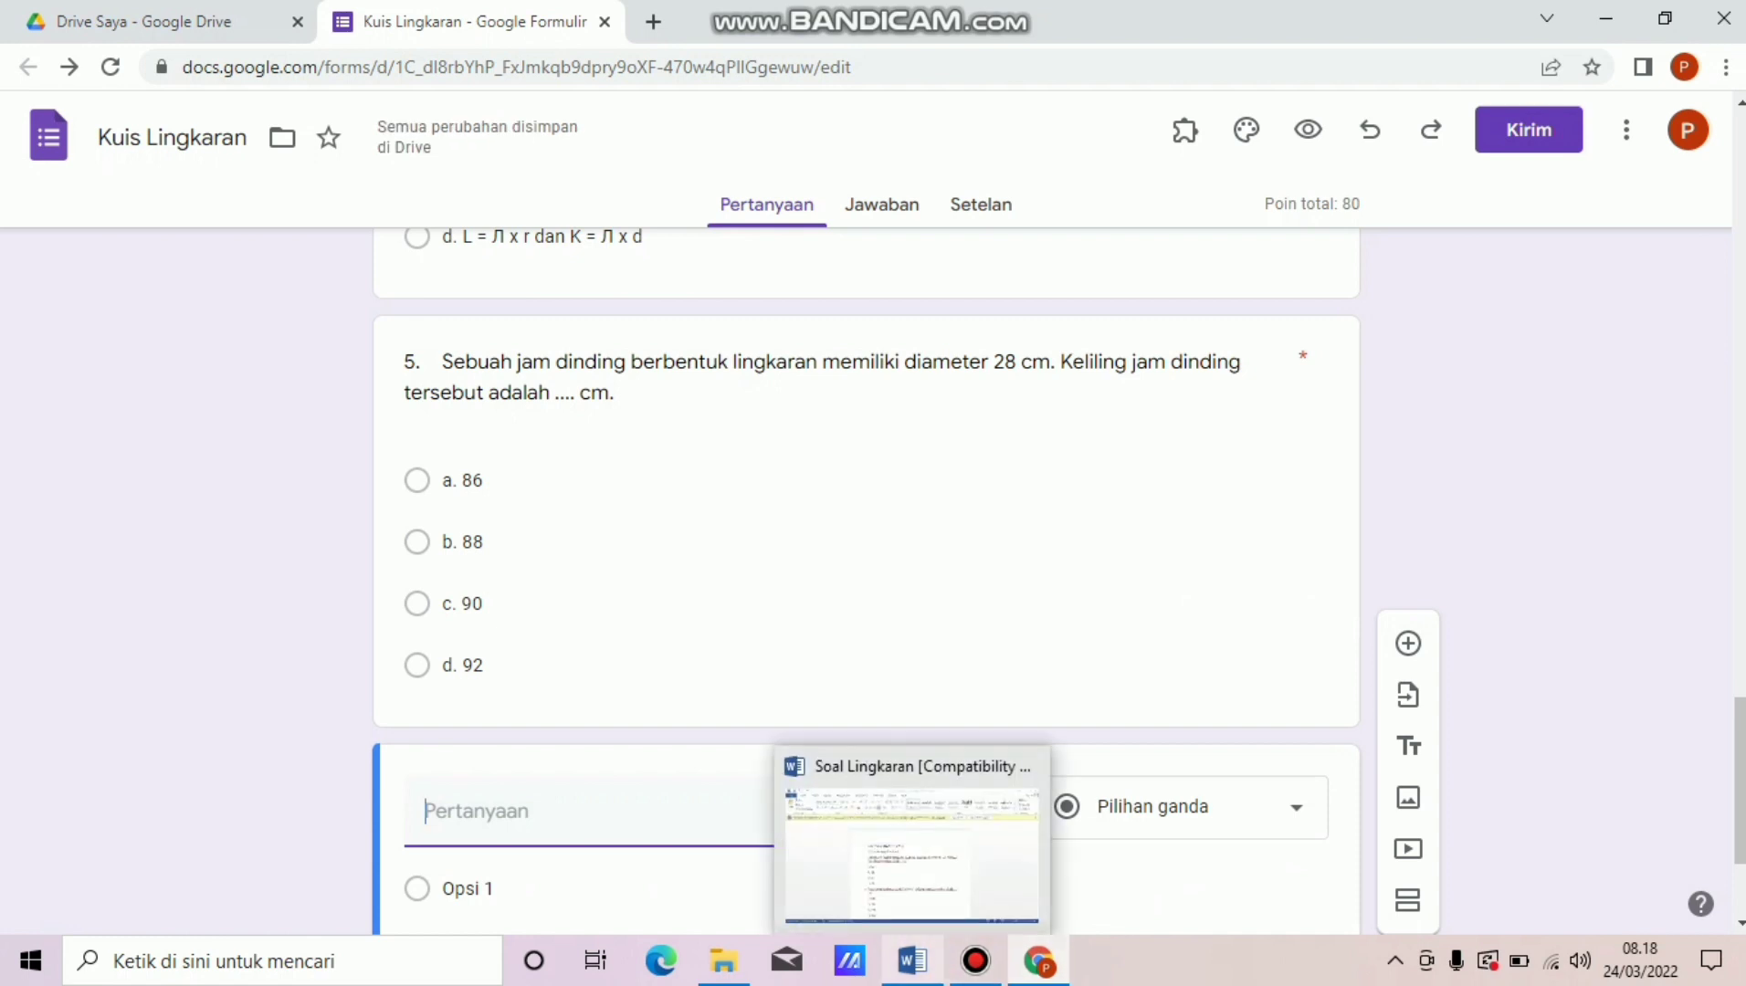
{"action": "left_click", "coordinate": [912, 854]}
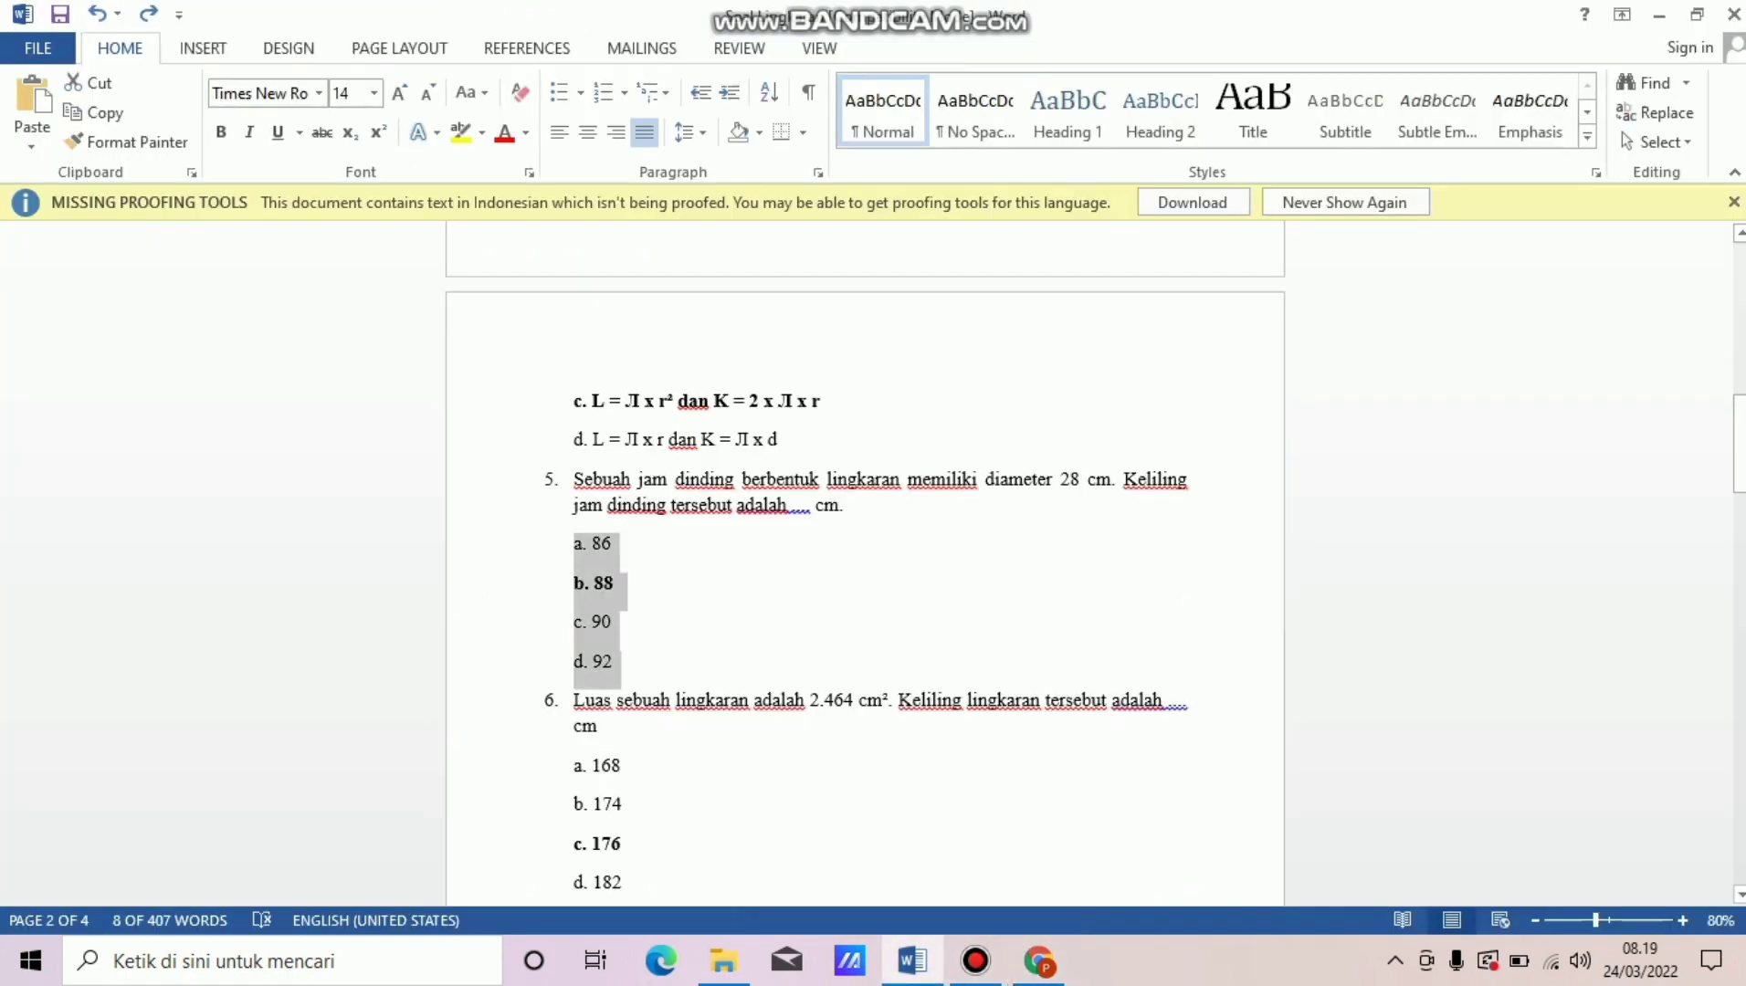
{"action": "left_click_drag", "start_coordinate": [575, 702], "coordinate": [606, 729]}
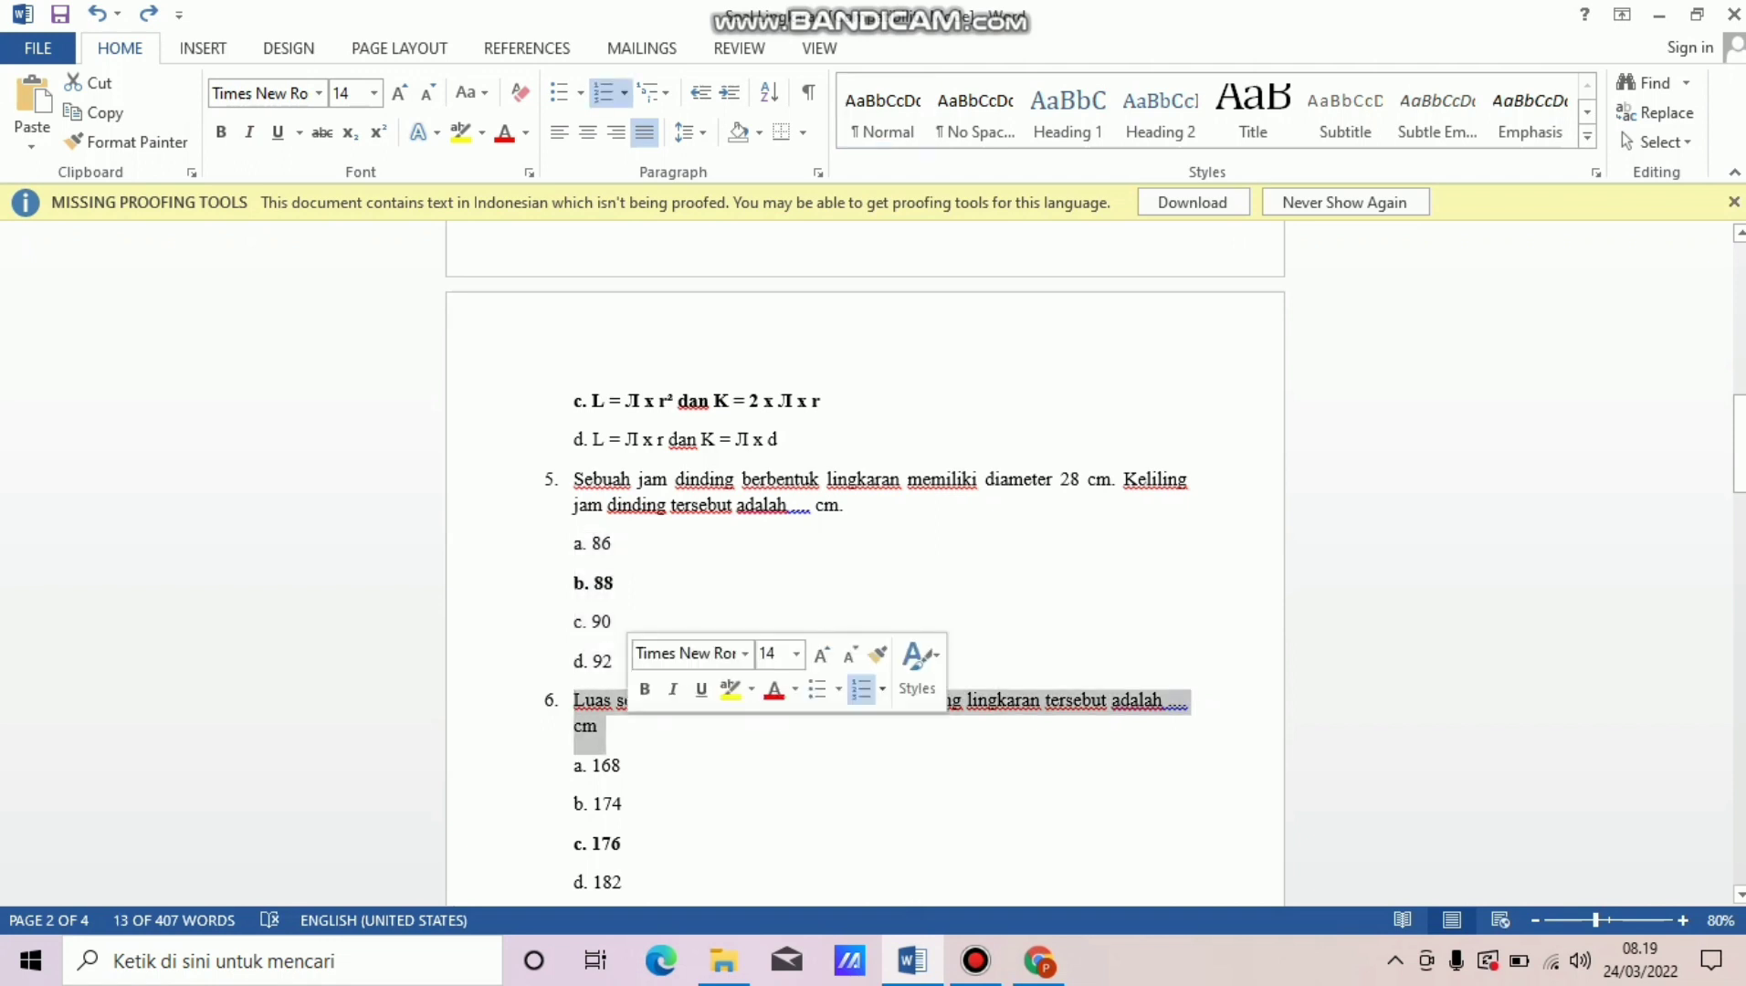
{"action": "key", "text": "alt+Tab"}
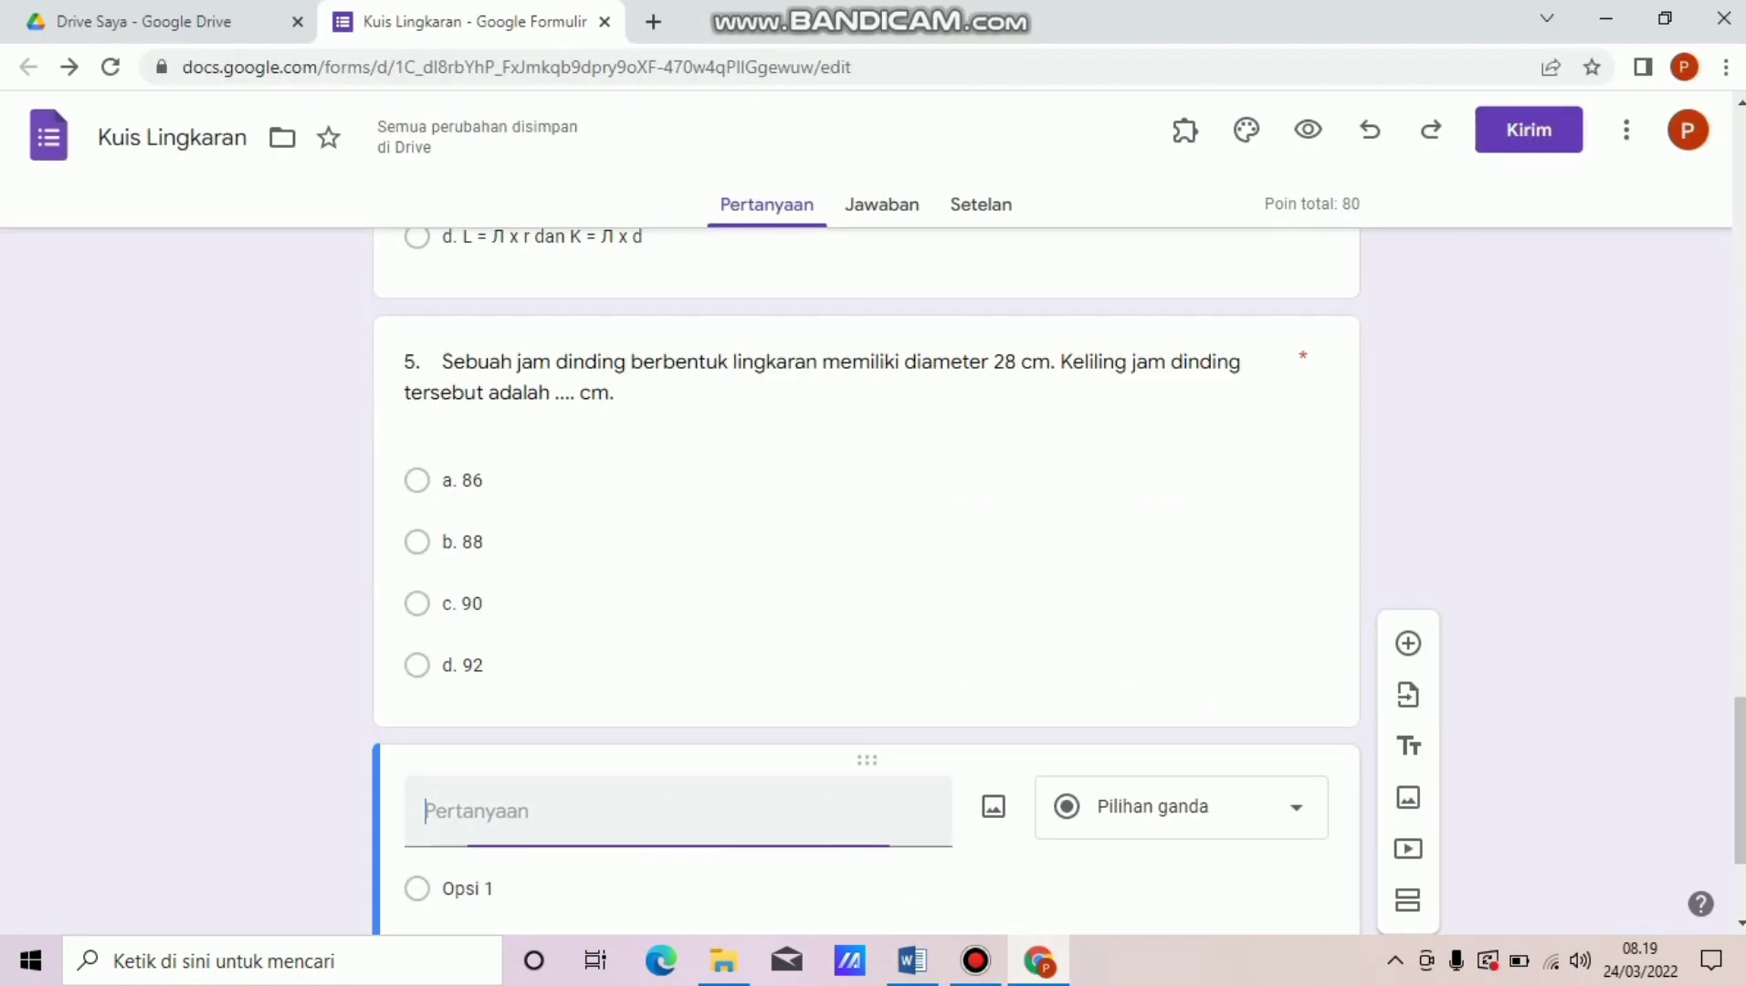
{"action": "type", "text": "6. Luas sebuah lingkaran adalah 2.464 cm². Keliling lingkaran tersebut adalah .... cm"}
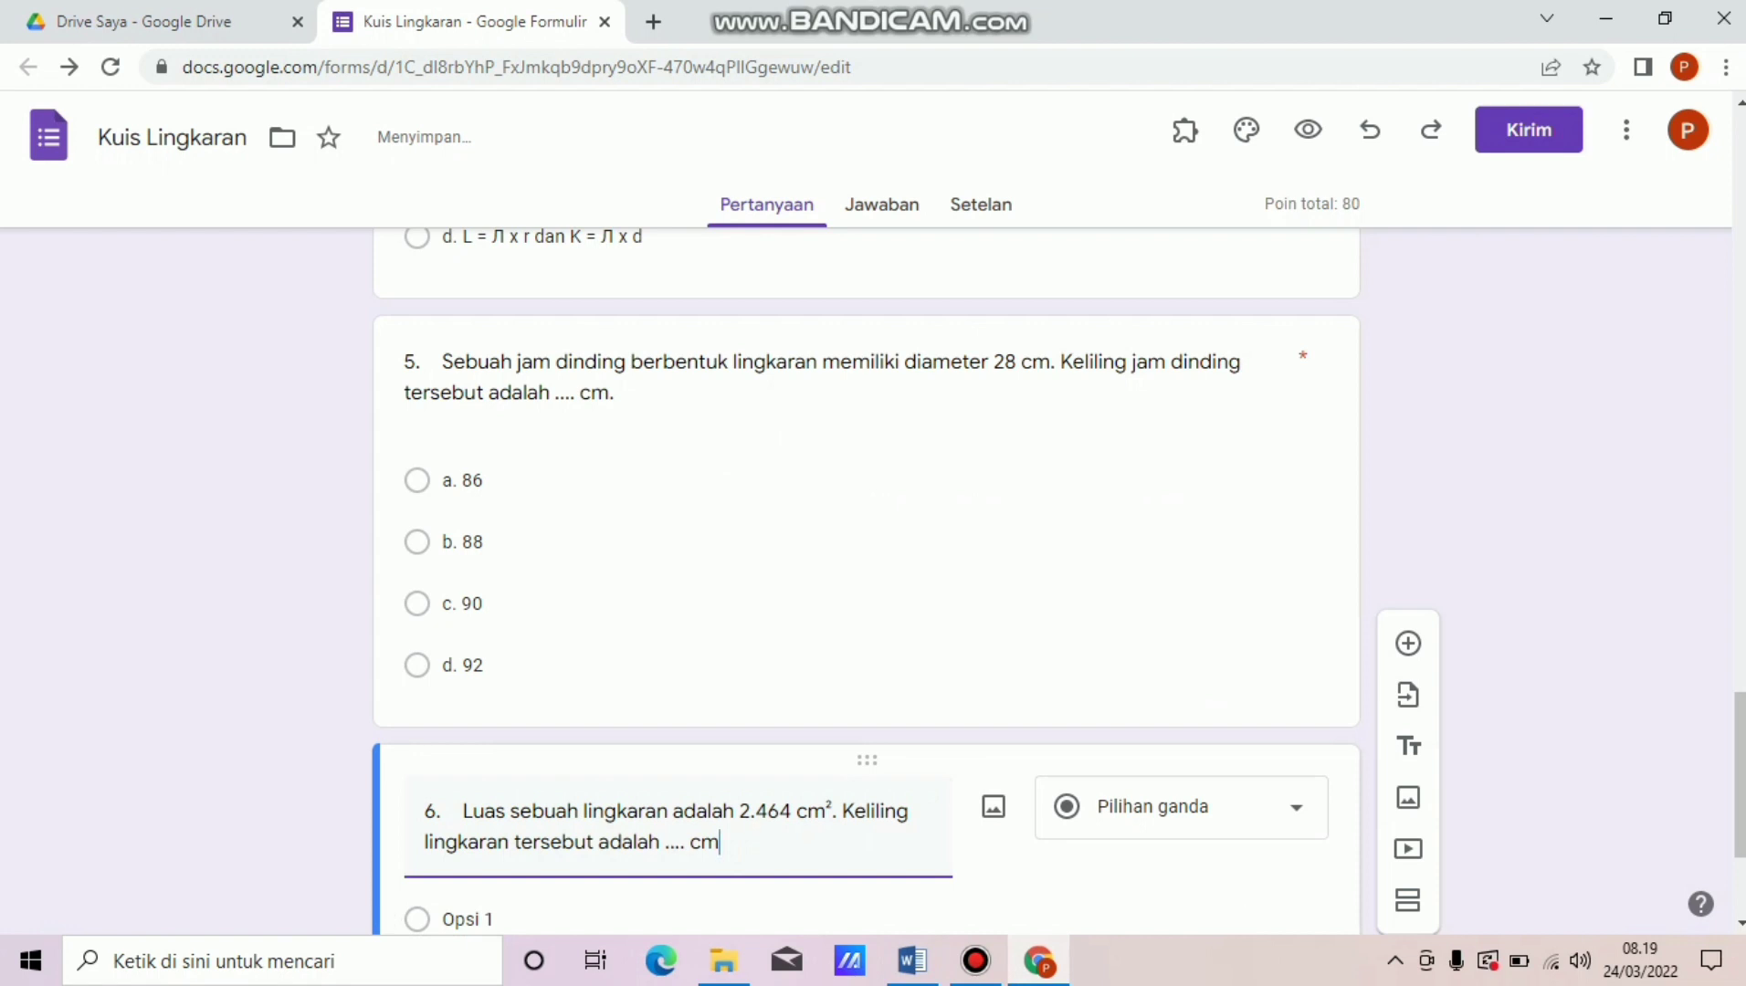
Copy question 6's options a. 168, b. 174, c. 176 and d. 182 from Word into the form question's answer options.
{"action": "key", "text": "alt+Tab"}
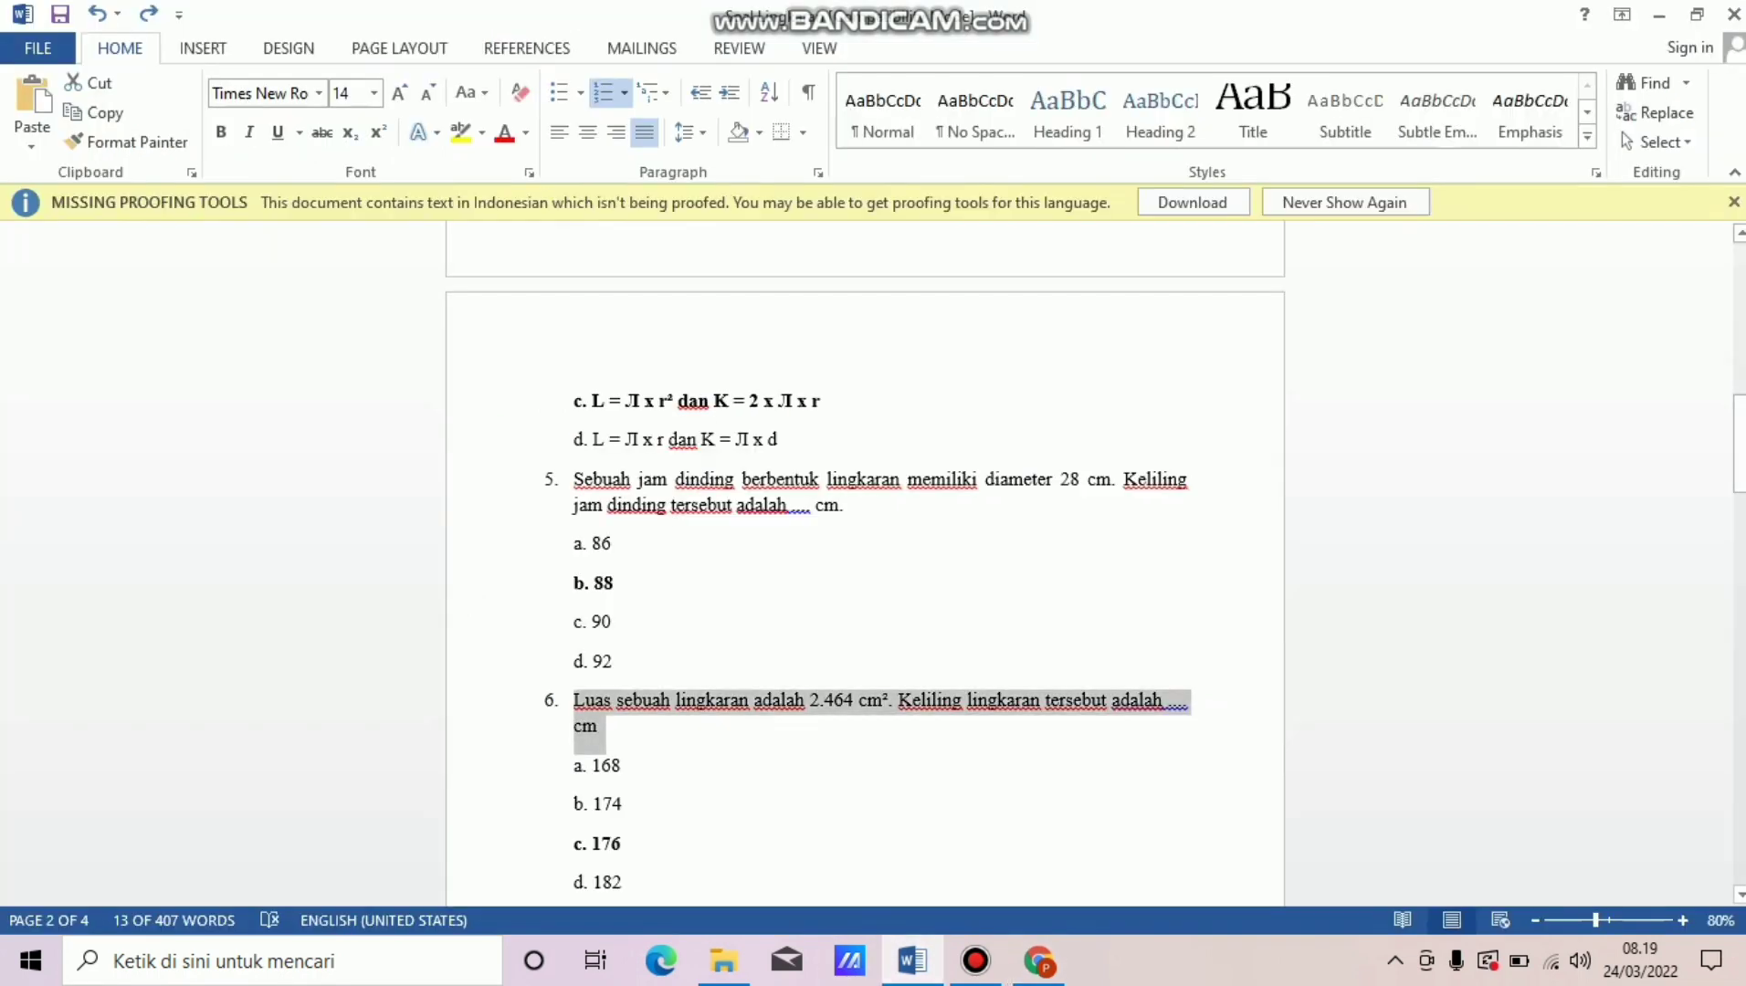
{"action": "left_click_drag", "start_coordinate": [574, 766], "coordinate": [623, 802]}
{"action": "key", "text": "ctrl+c"}
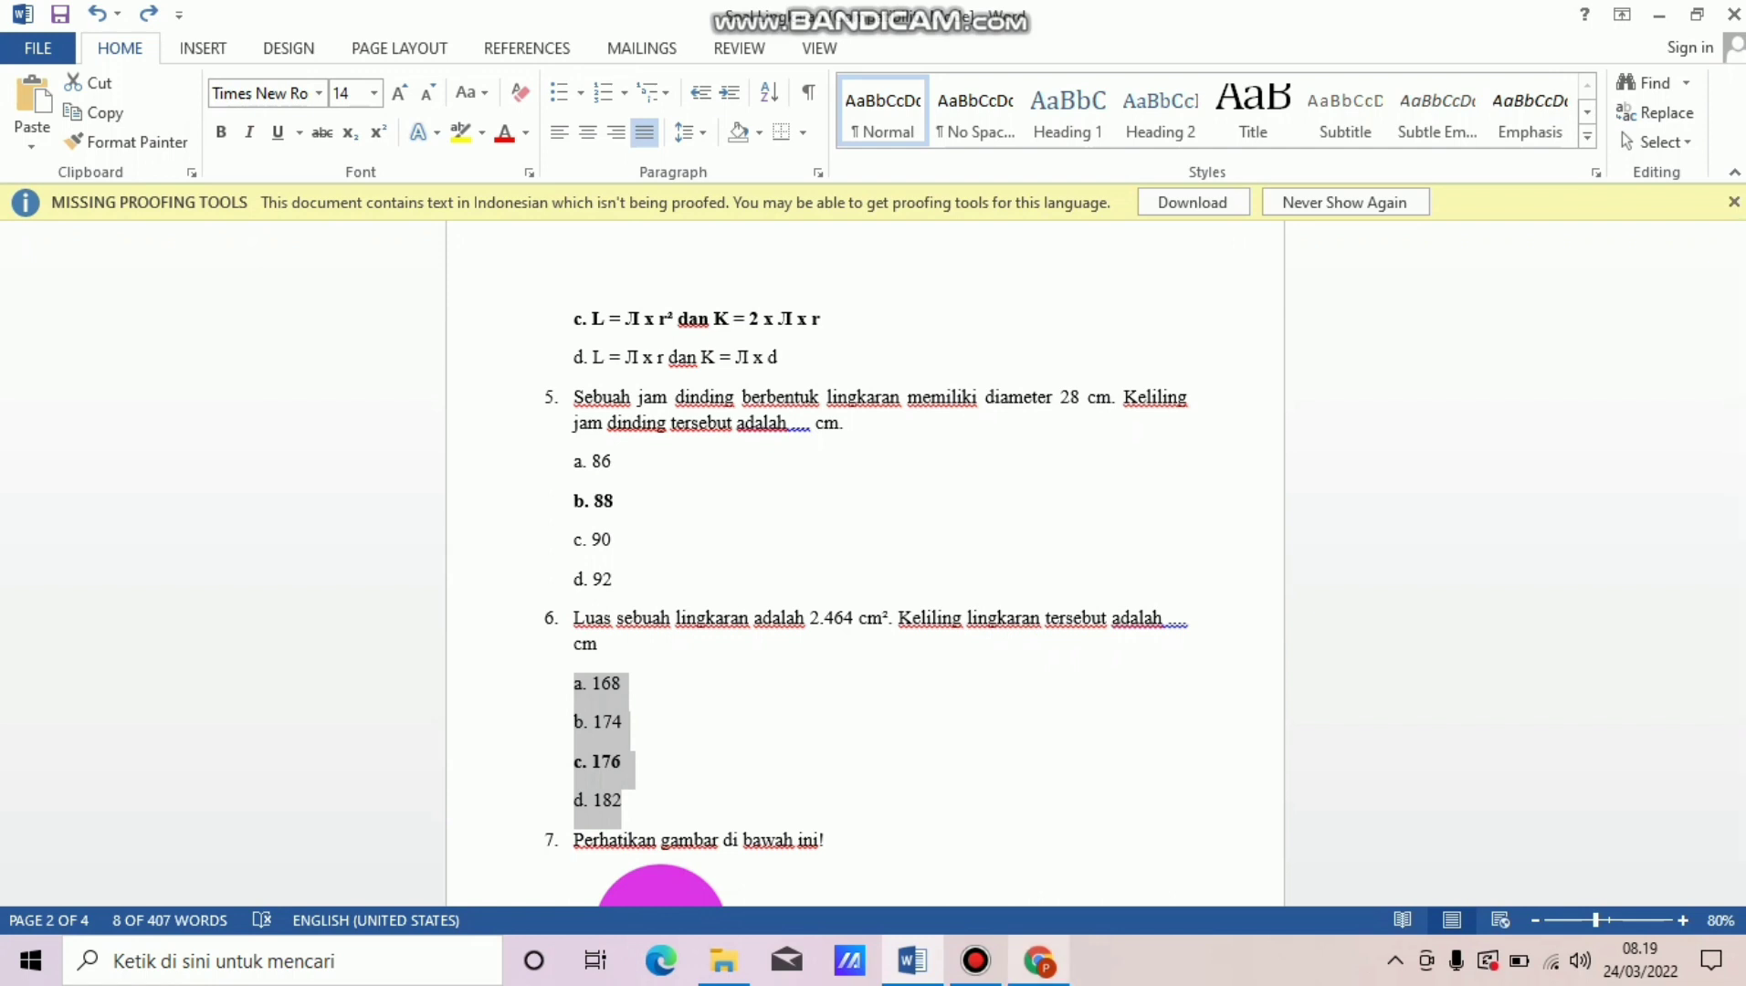
{"action": "left_click", "coordinate": [1040, 961]}
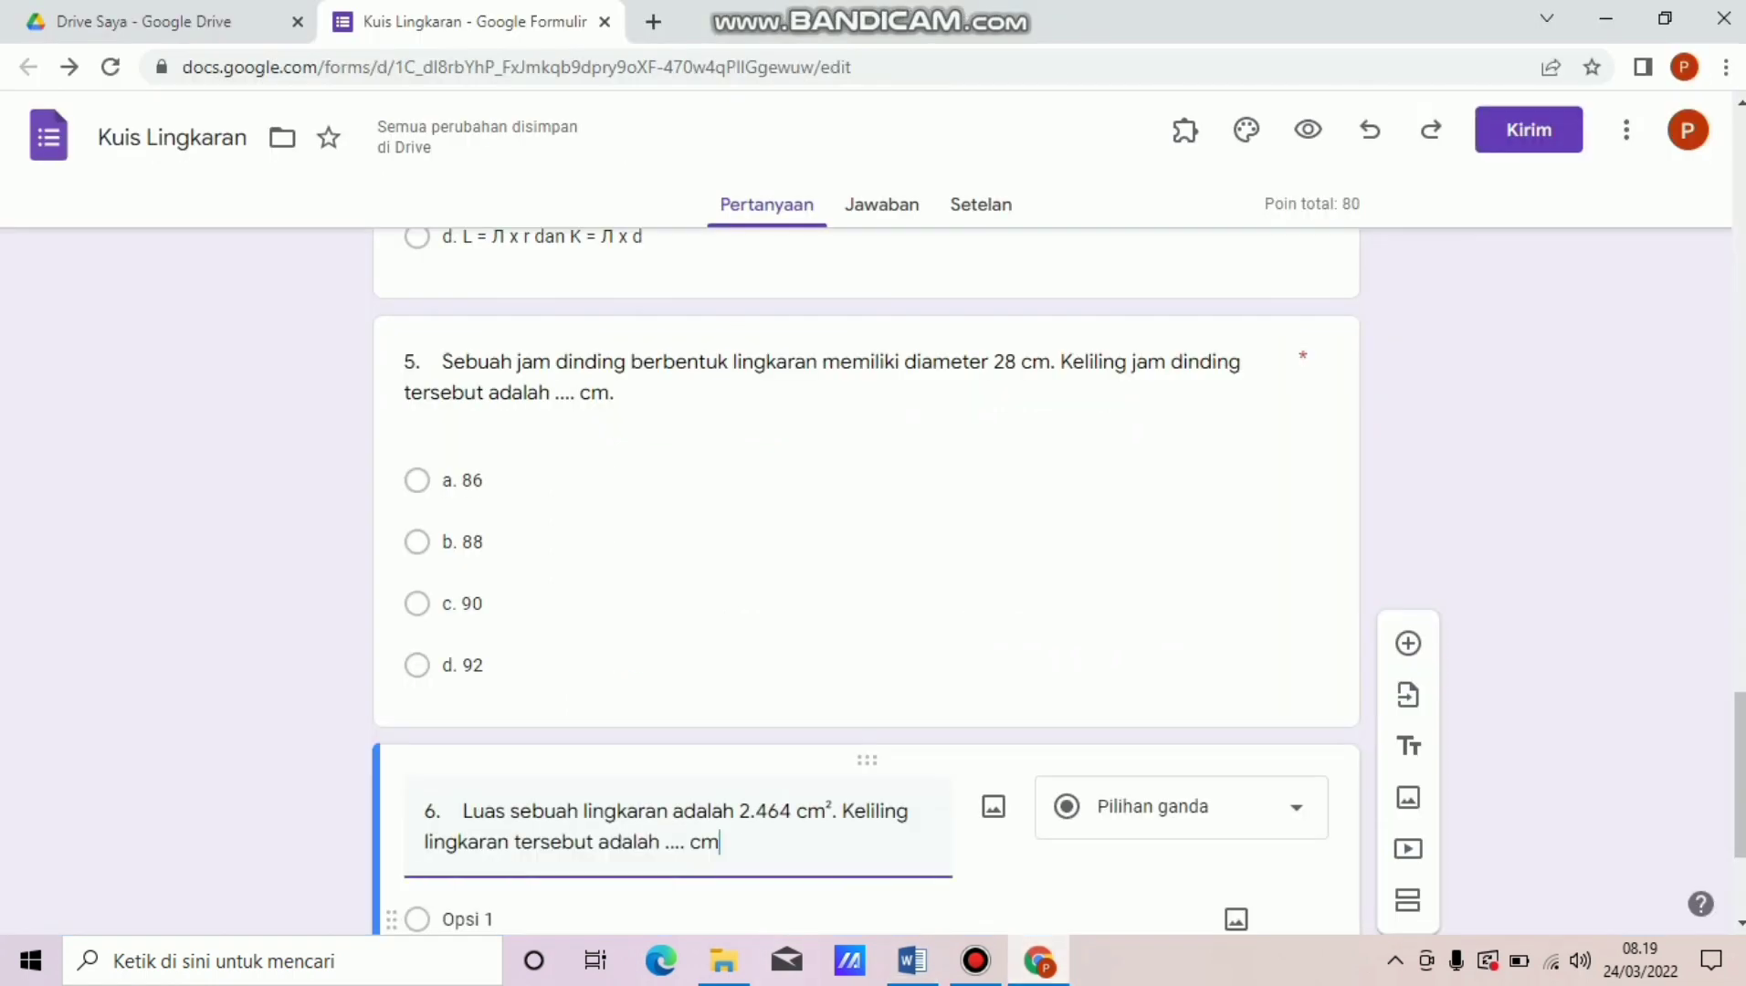
{"action": "left_click", "coordinate": [467, 919]}
{"action": "key", "text": "ctrl+v"}
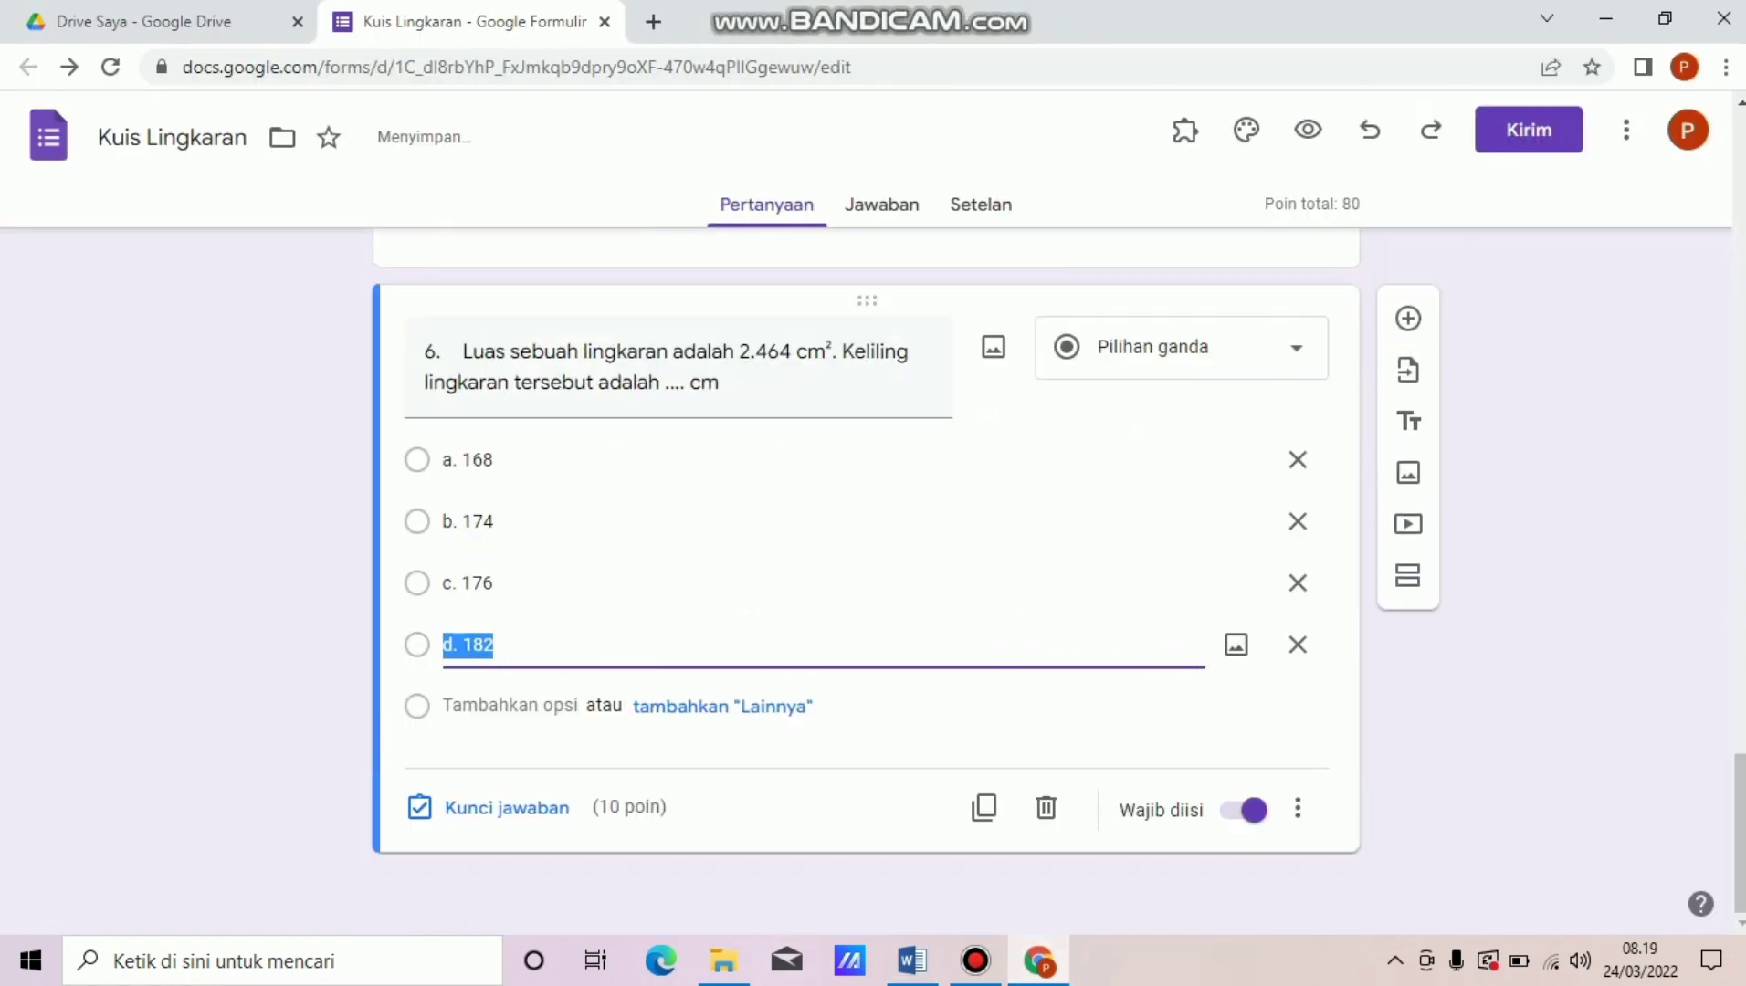
Set "c. 176" as the correct answer in question 6's answer key and finish the key.
{"action": "left_click", "coordinate": [429, 807]}
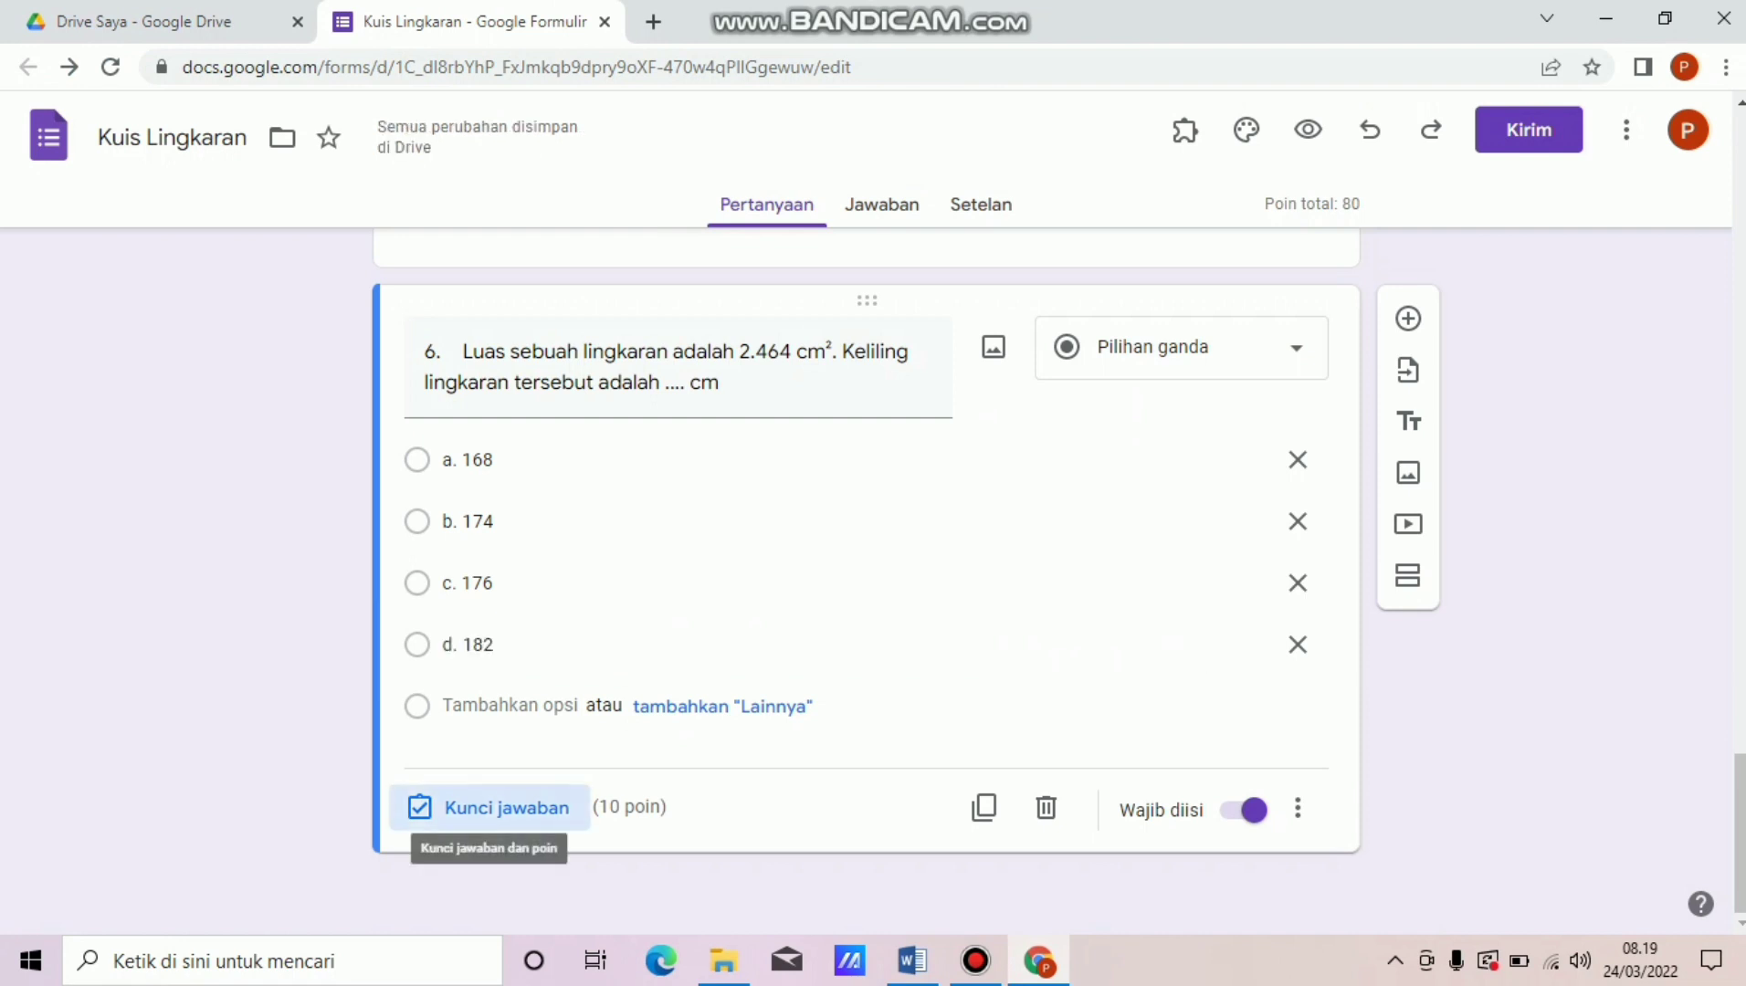
{"action": "left_click", "coordinate": [430, 613]}
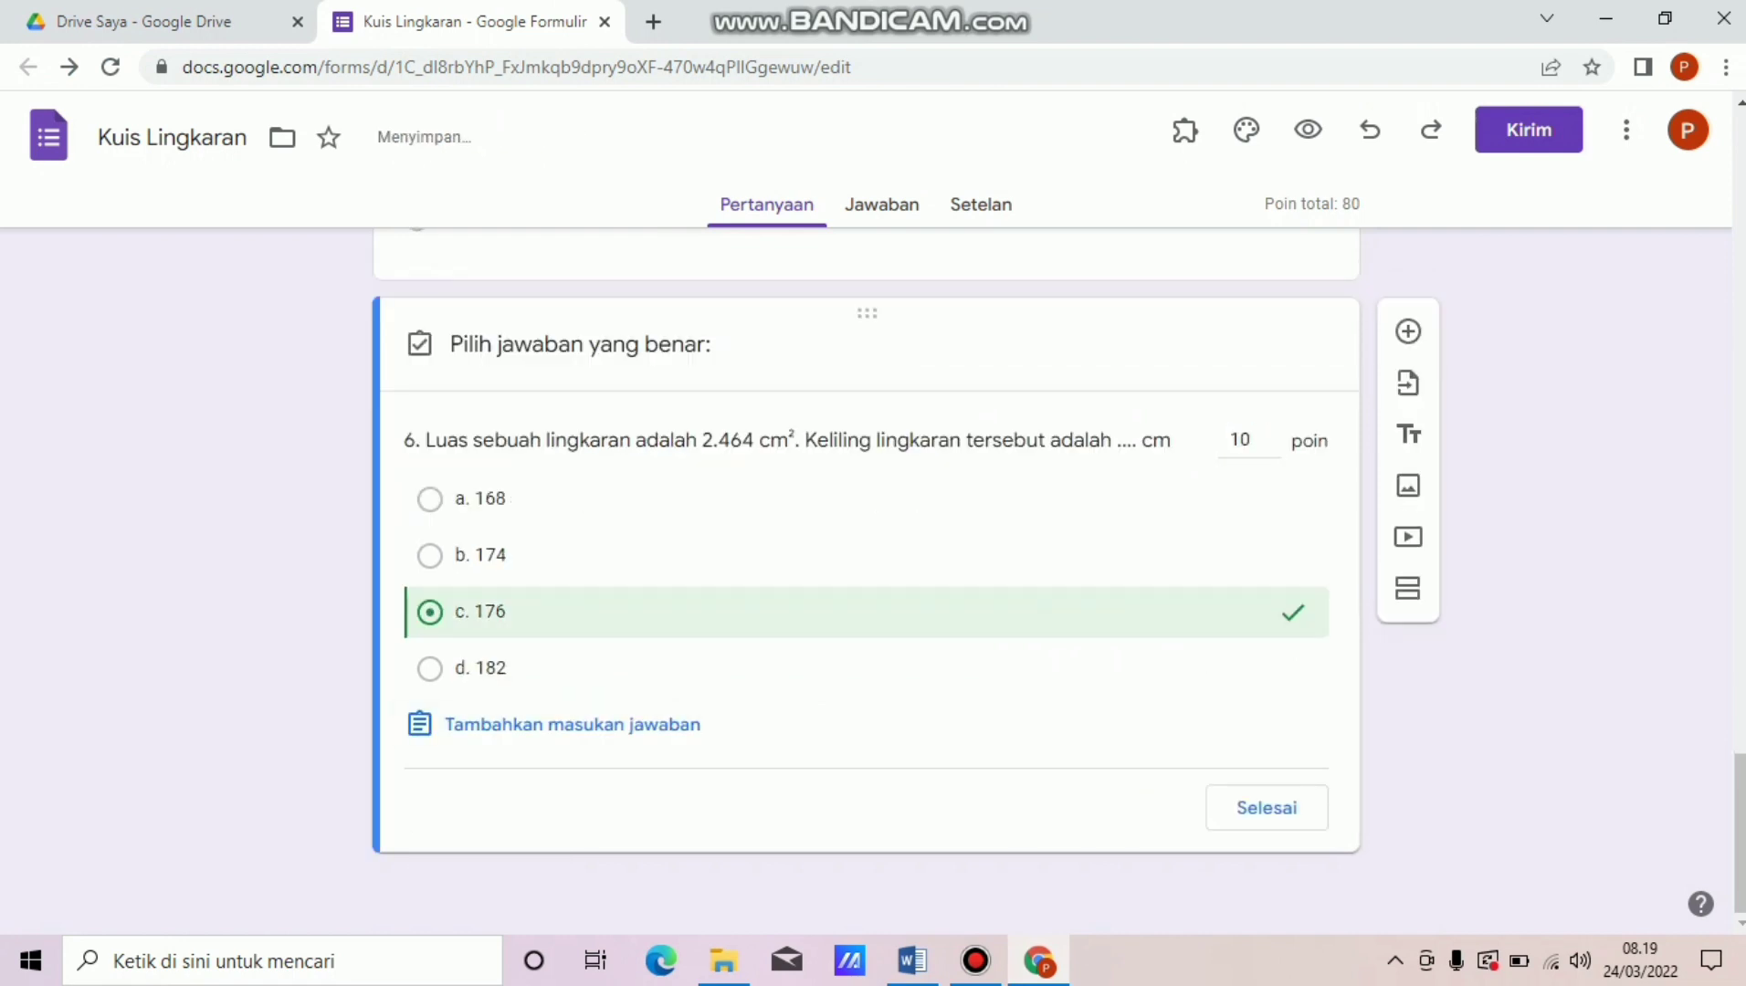
{"action": "left_click", "coordinate": [1267, 808]}
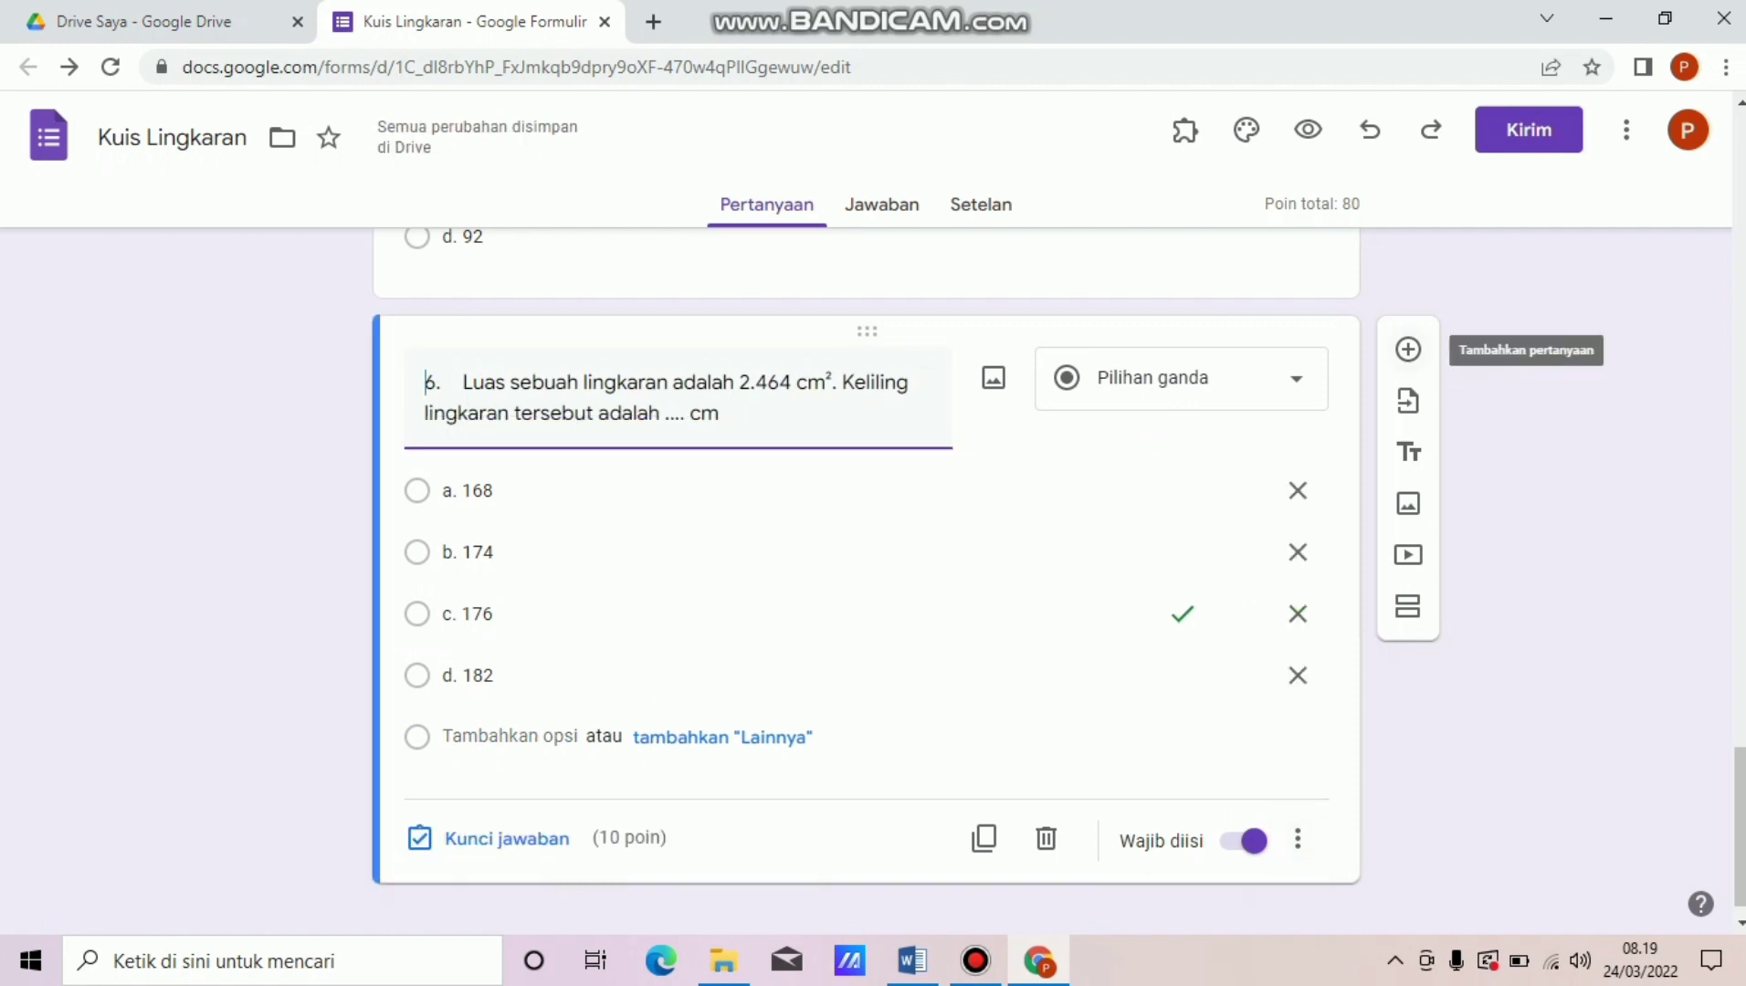
Add a new question with Word's question 7 sentence "Luas bangun pada gambar di atas adalah .... cm²" and prefix it with "7.".
{"action": "left_click", "coordinate": [1409, 349]}
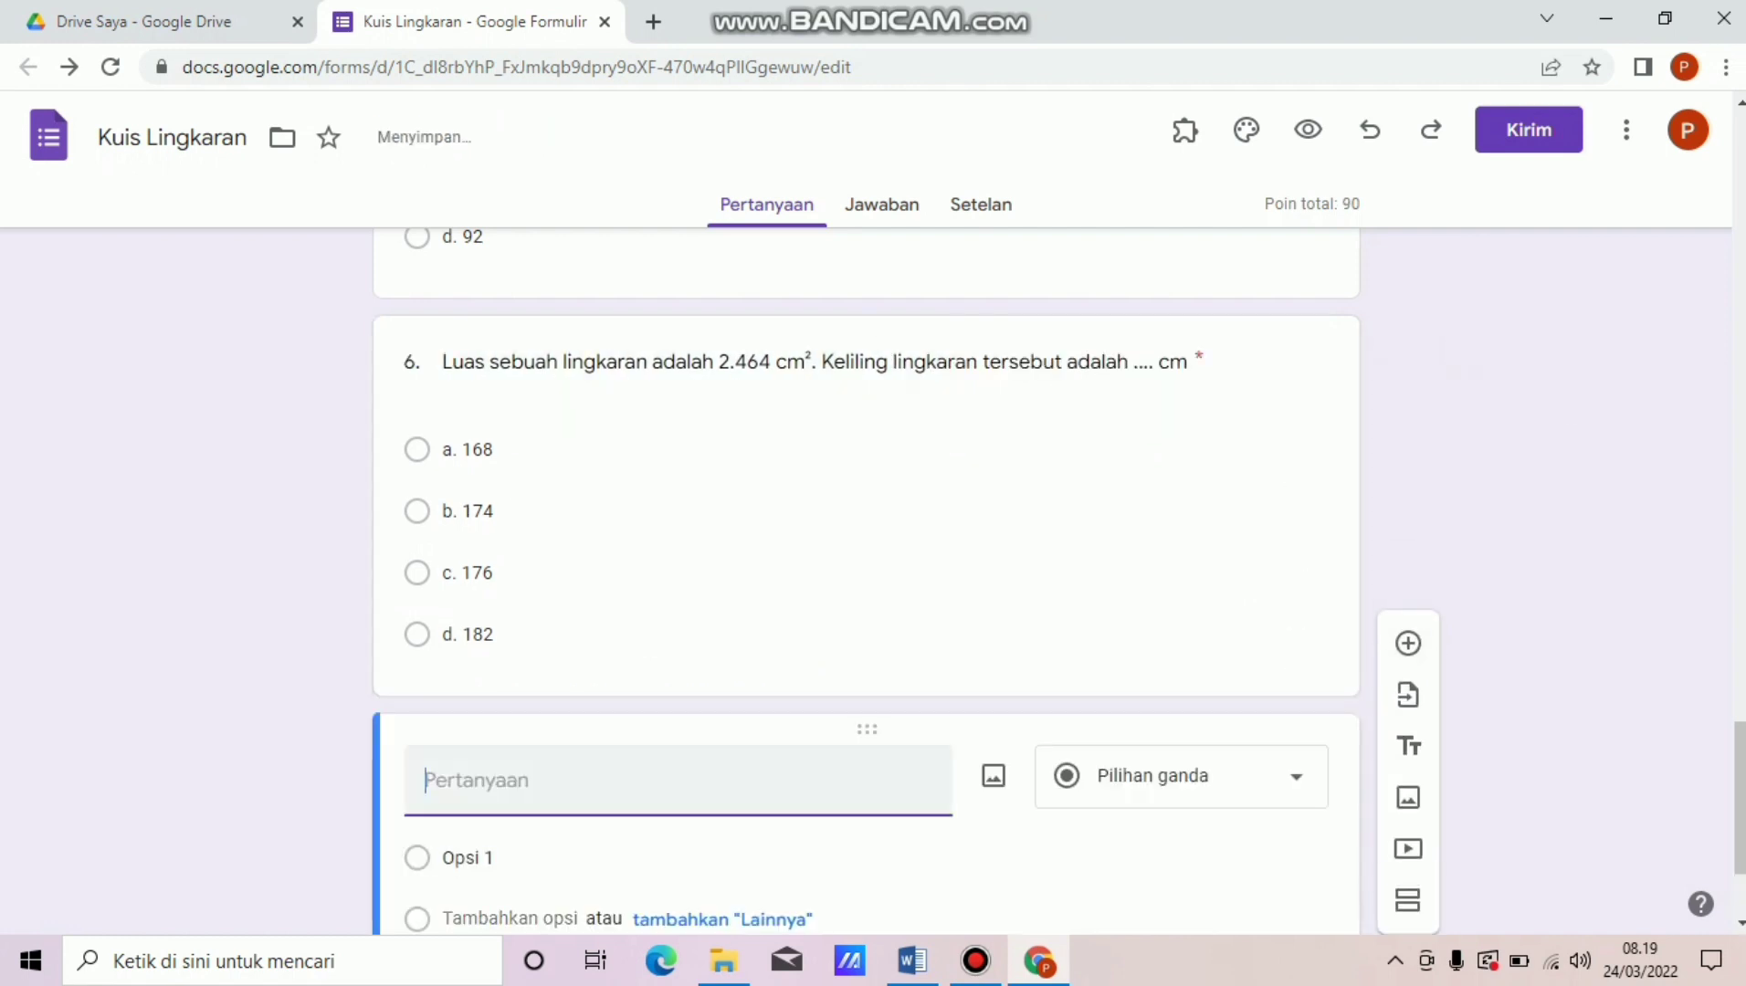
{"action": "mouse_move", "coordinate": [913, 961]}
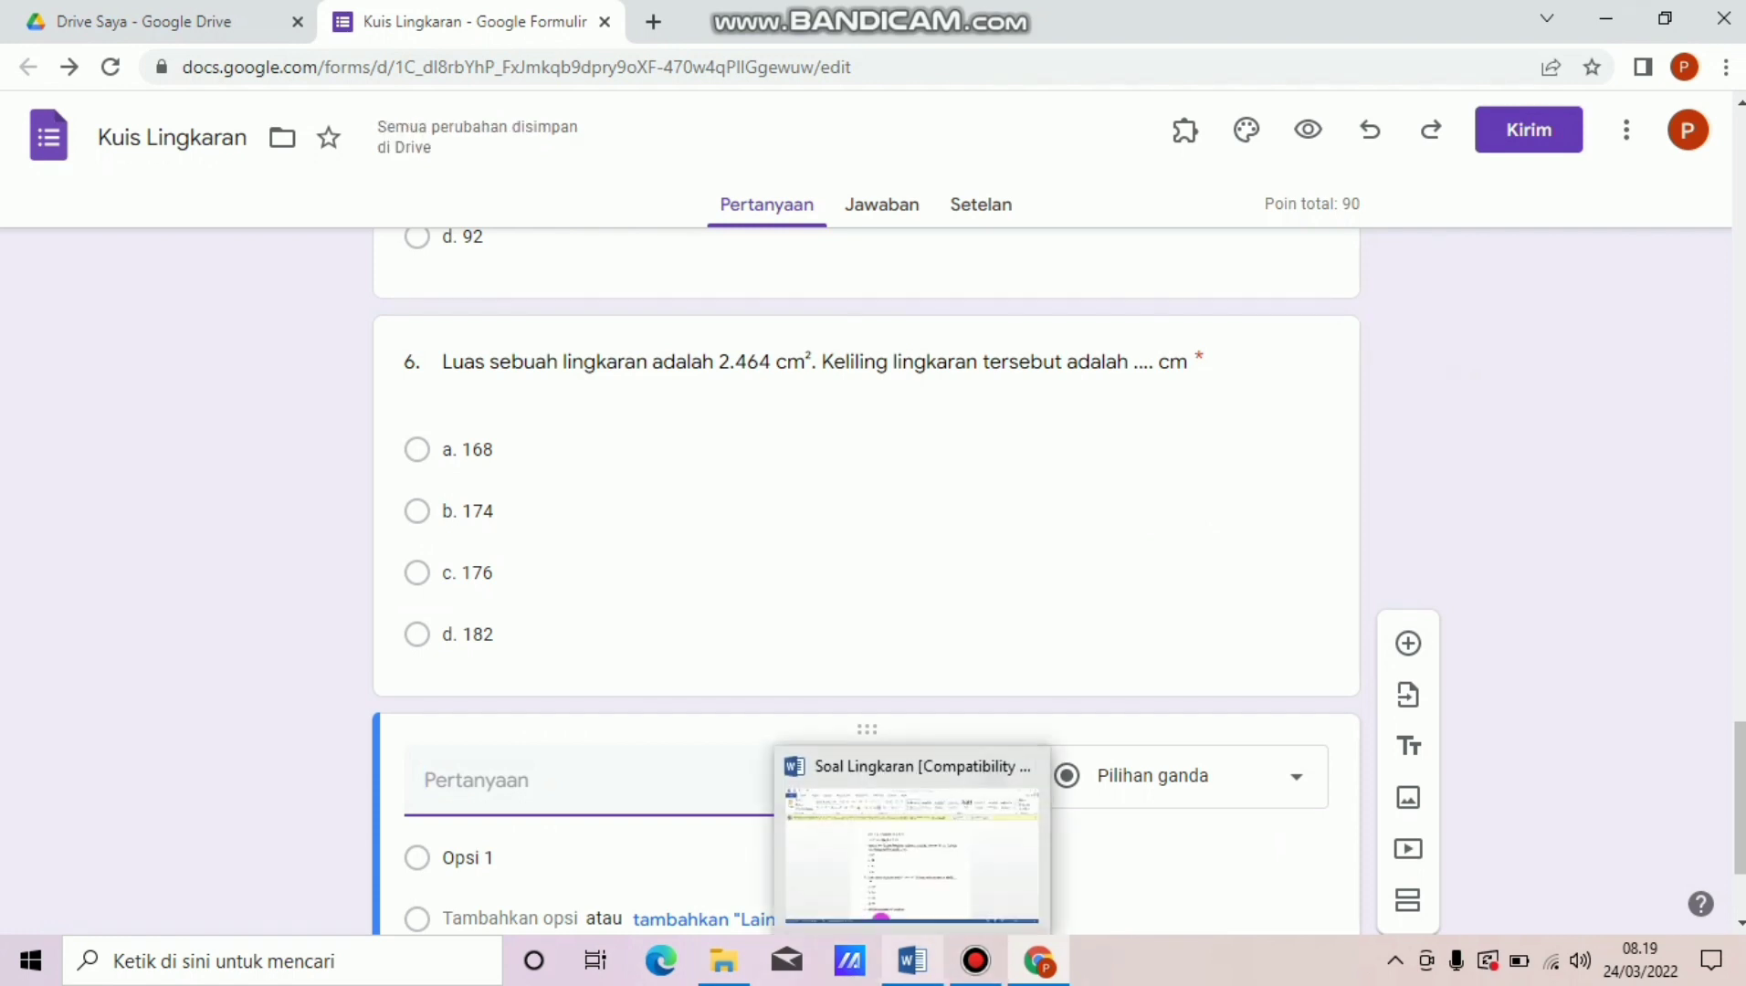
{"action": "mouse_move", "coordinate": [913, 857]}
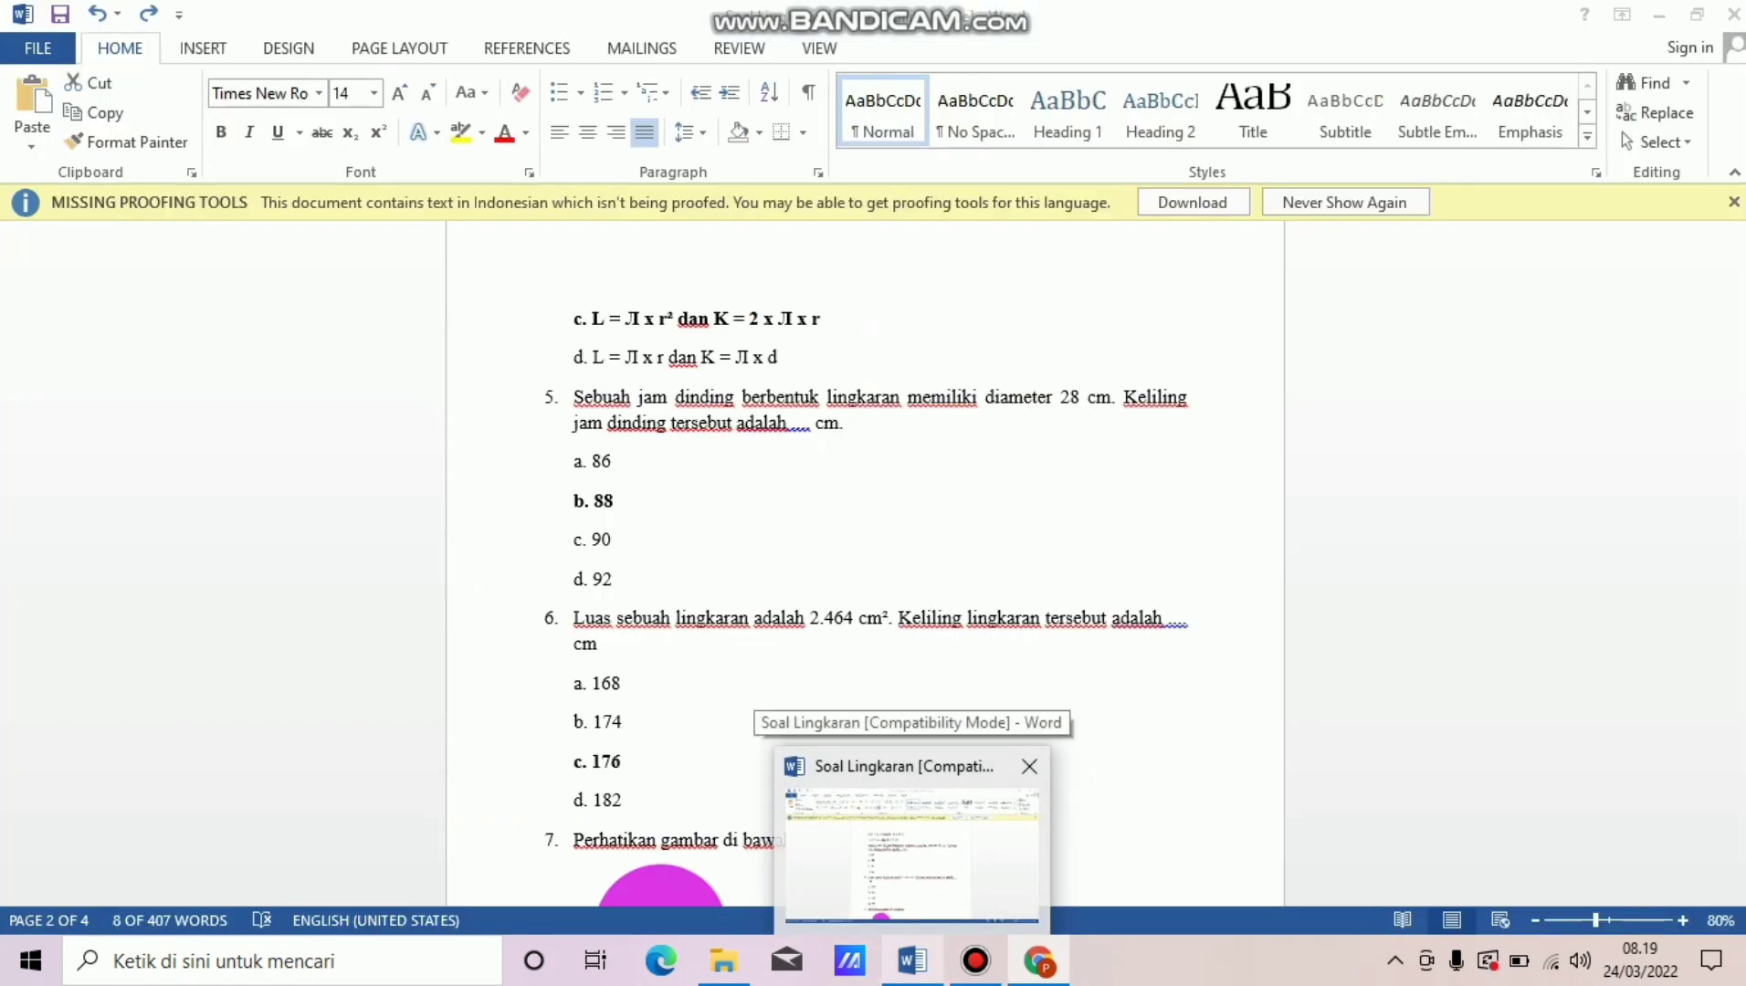
{"action": "left_click", "coordinate": [913, 857]}
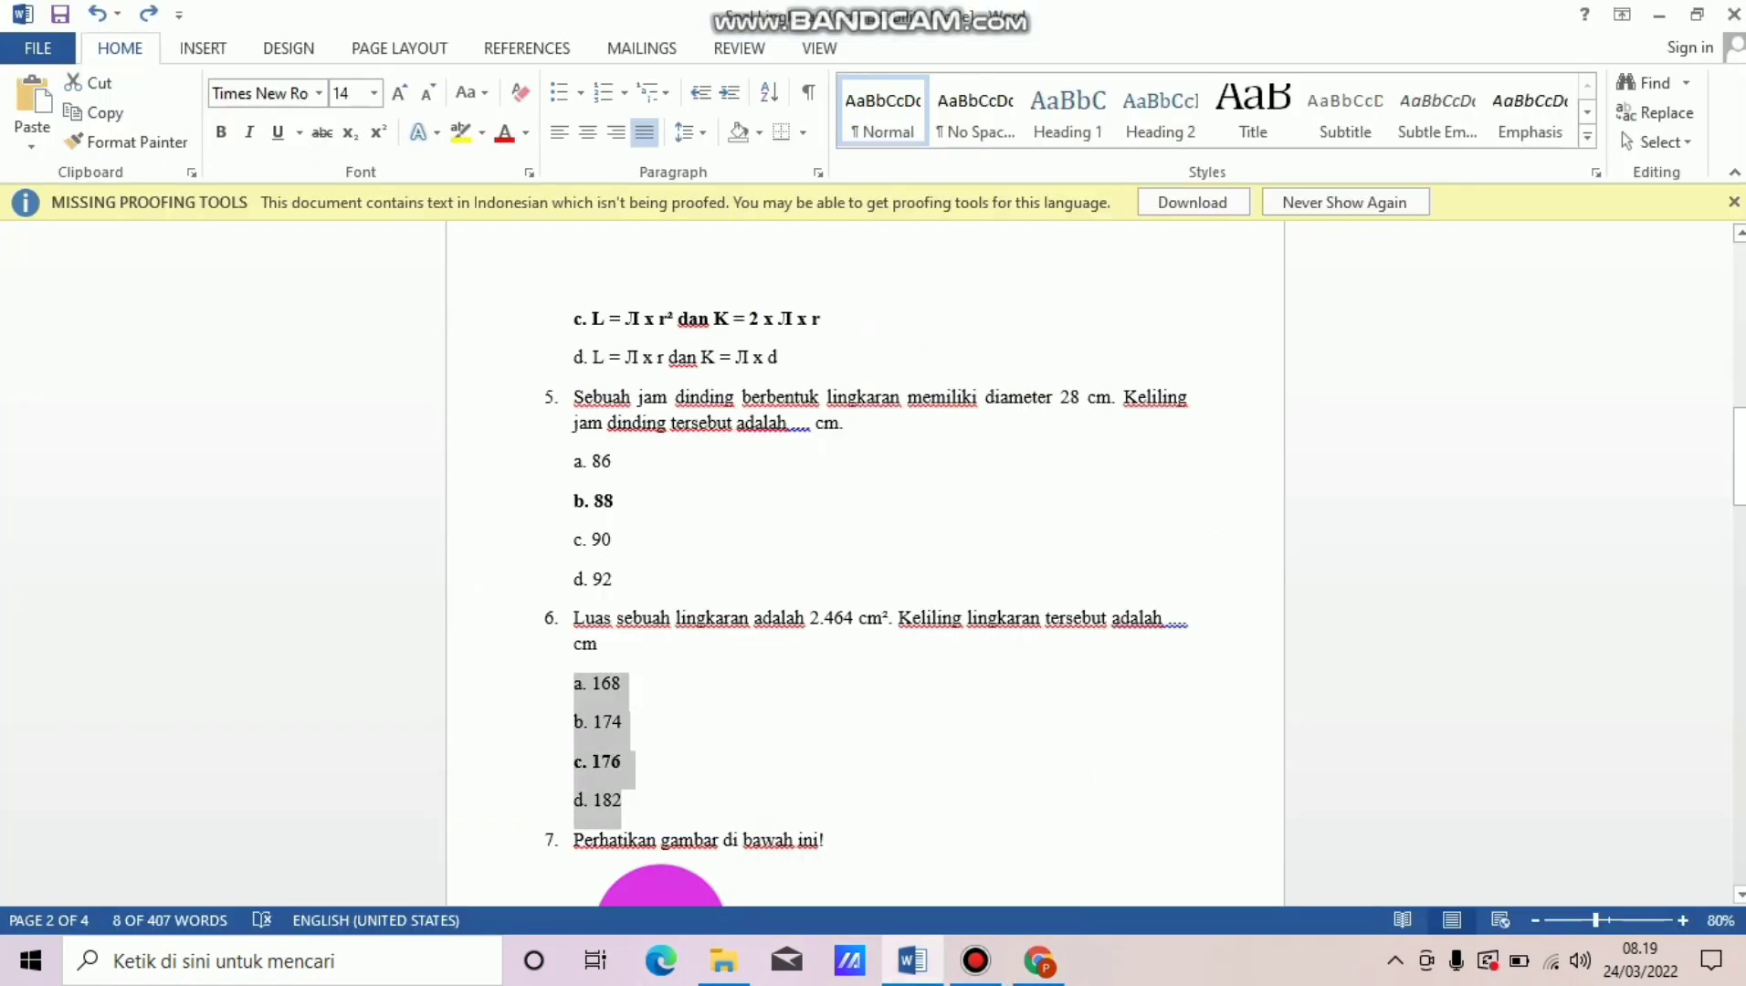
{"action": "left_click_drag", "start_coordinate": [575, 840], "coordinate": [722, 899]}
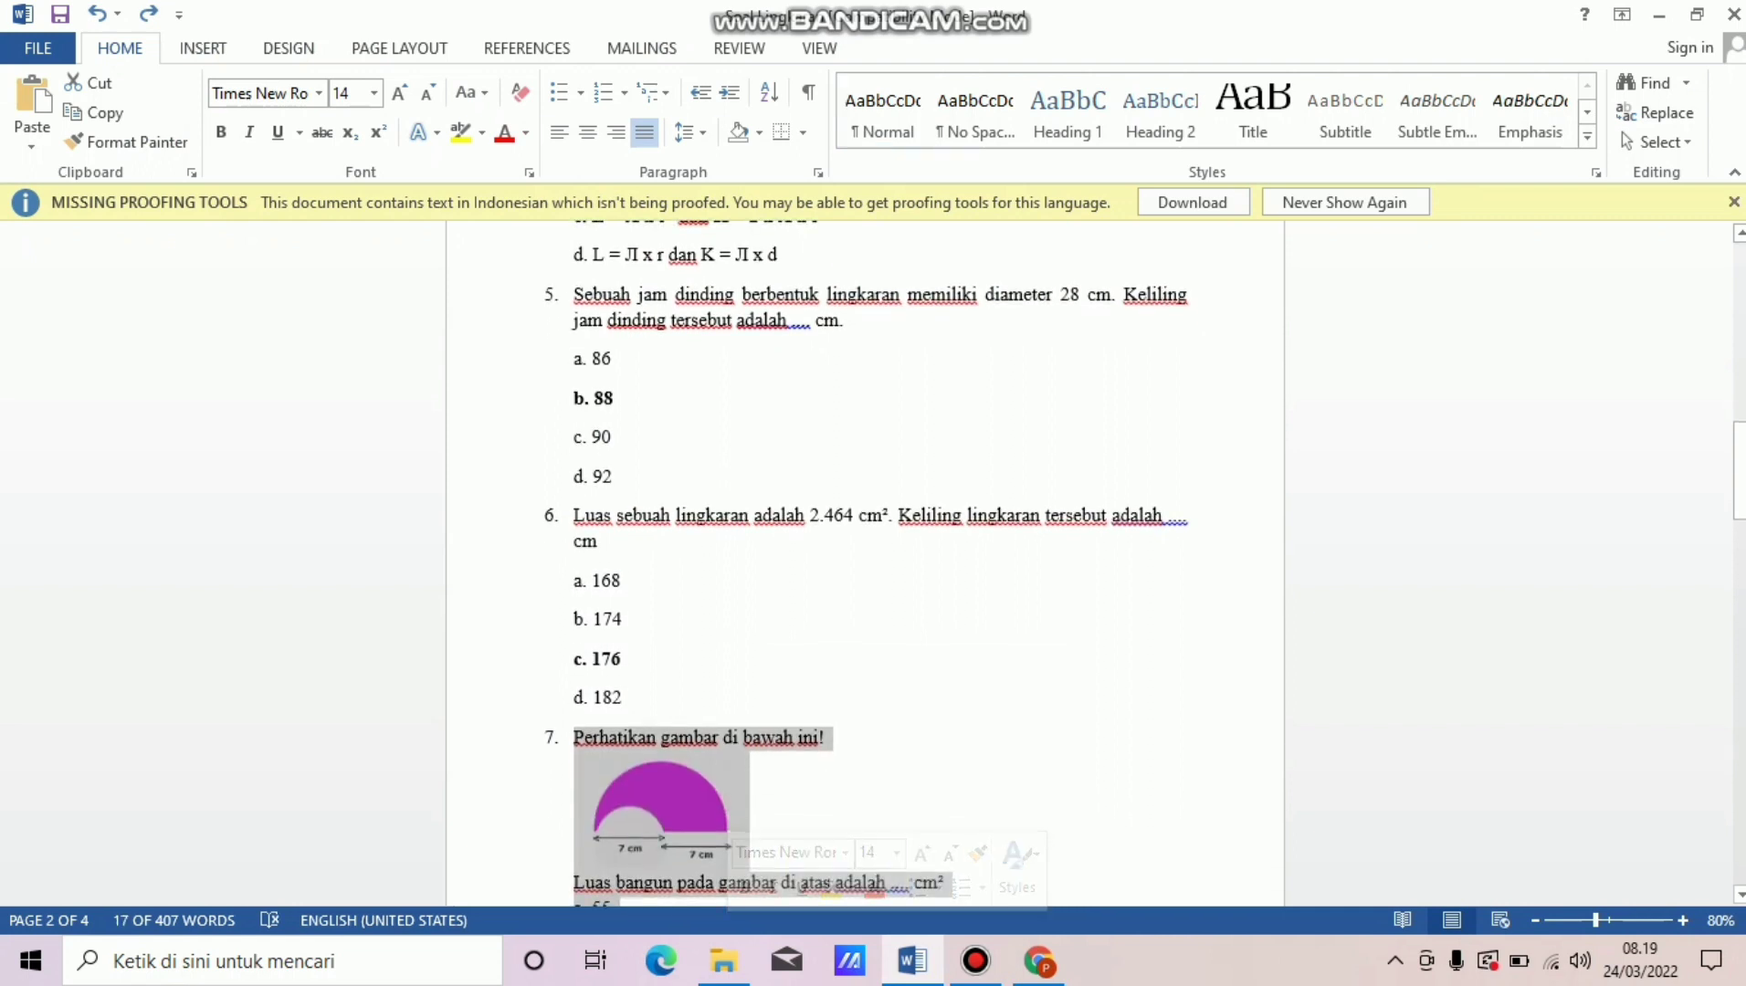
{"action": "left_click", "coordinate": [827, 738]}
{"action": "left_click_drag", "start_coordinate": [572, 883], "coordinate": [952, 884]}
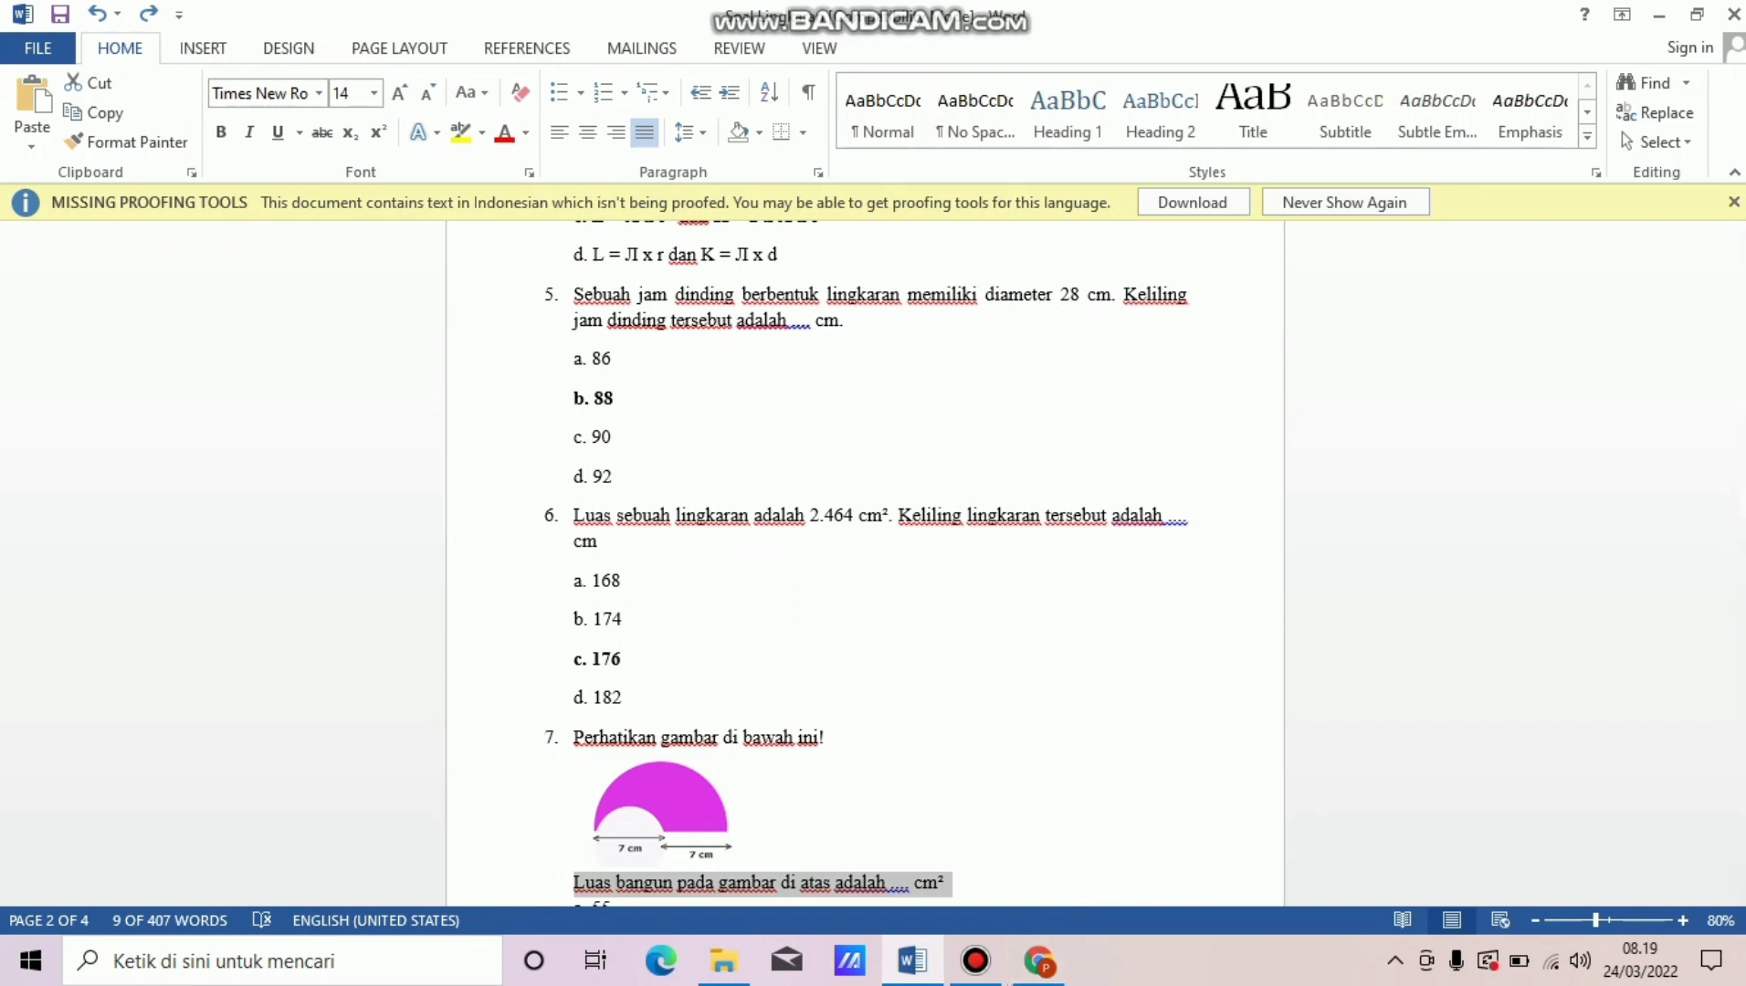
{"action": "left_click", "coordinate": [1040, 961]}
{"action": "key", "text": "ctrl+v"}
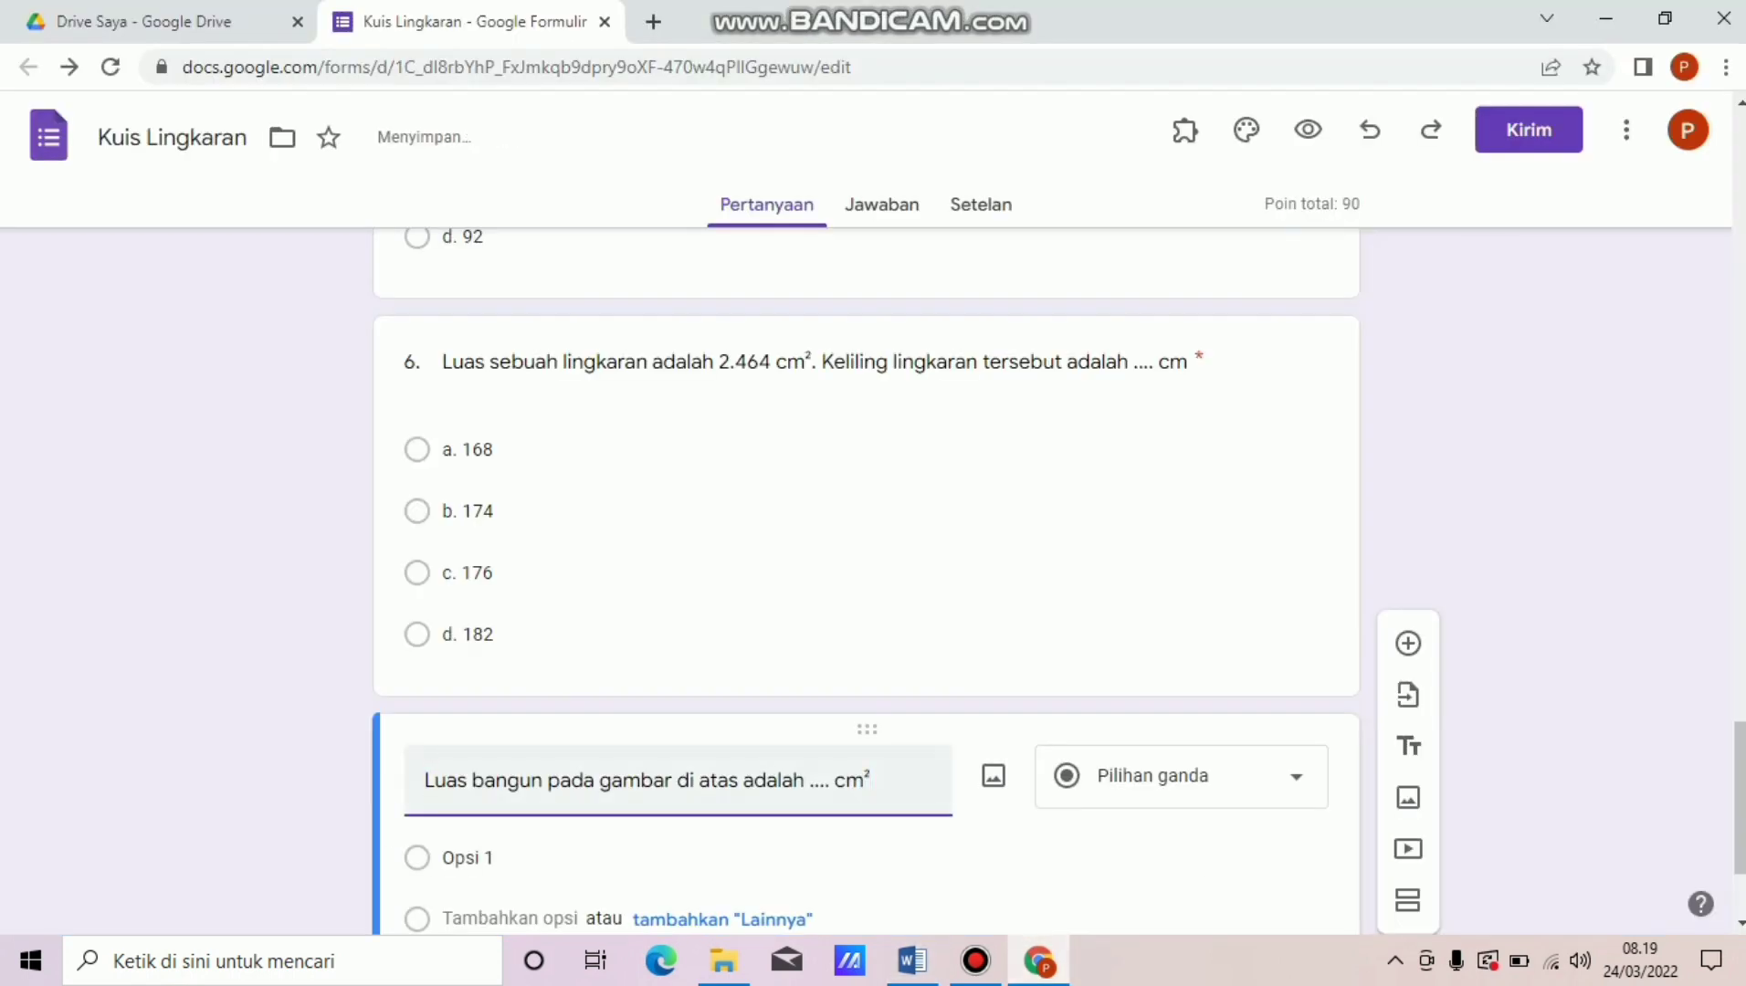
{"action": "type", "text": "7."}
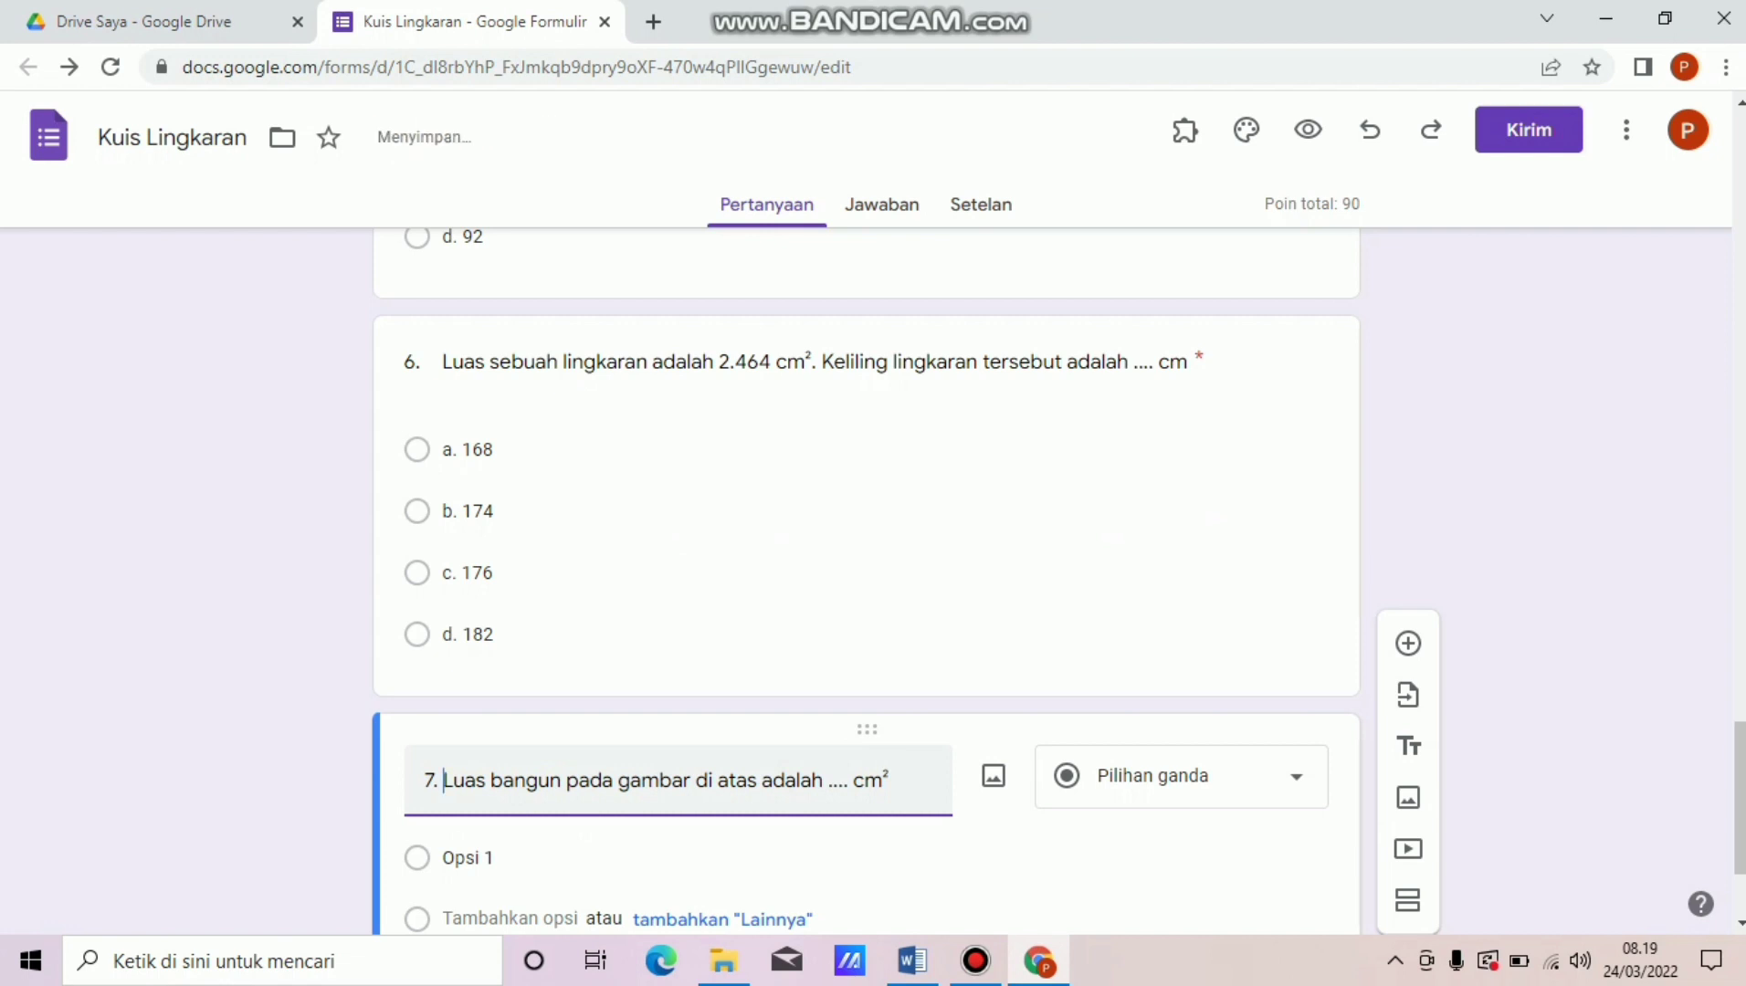
Replace the word "atas" with "dibawah" in question 7's text.
{"action": "left_click", "coordinate": [758, 781]}
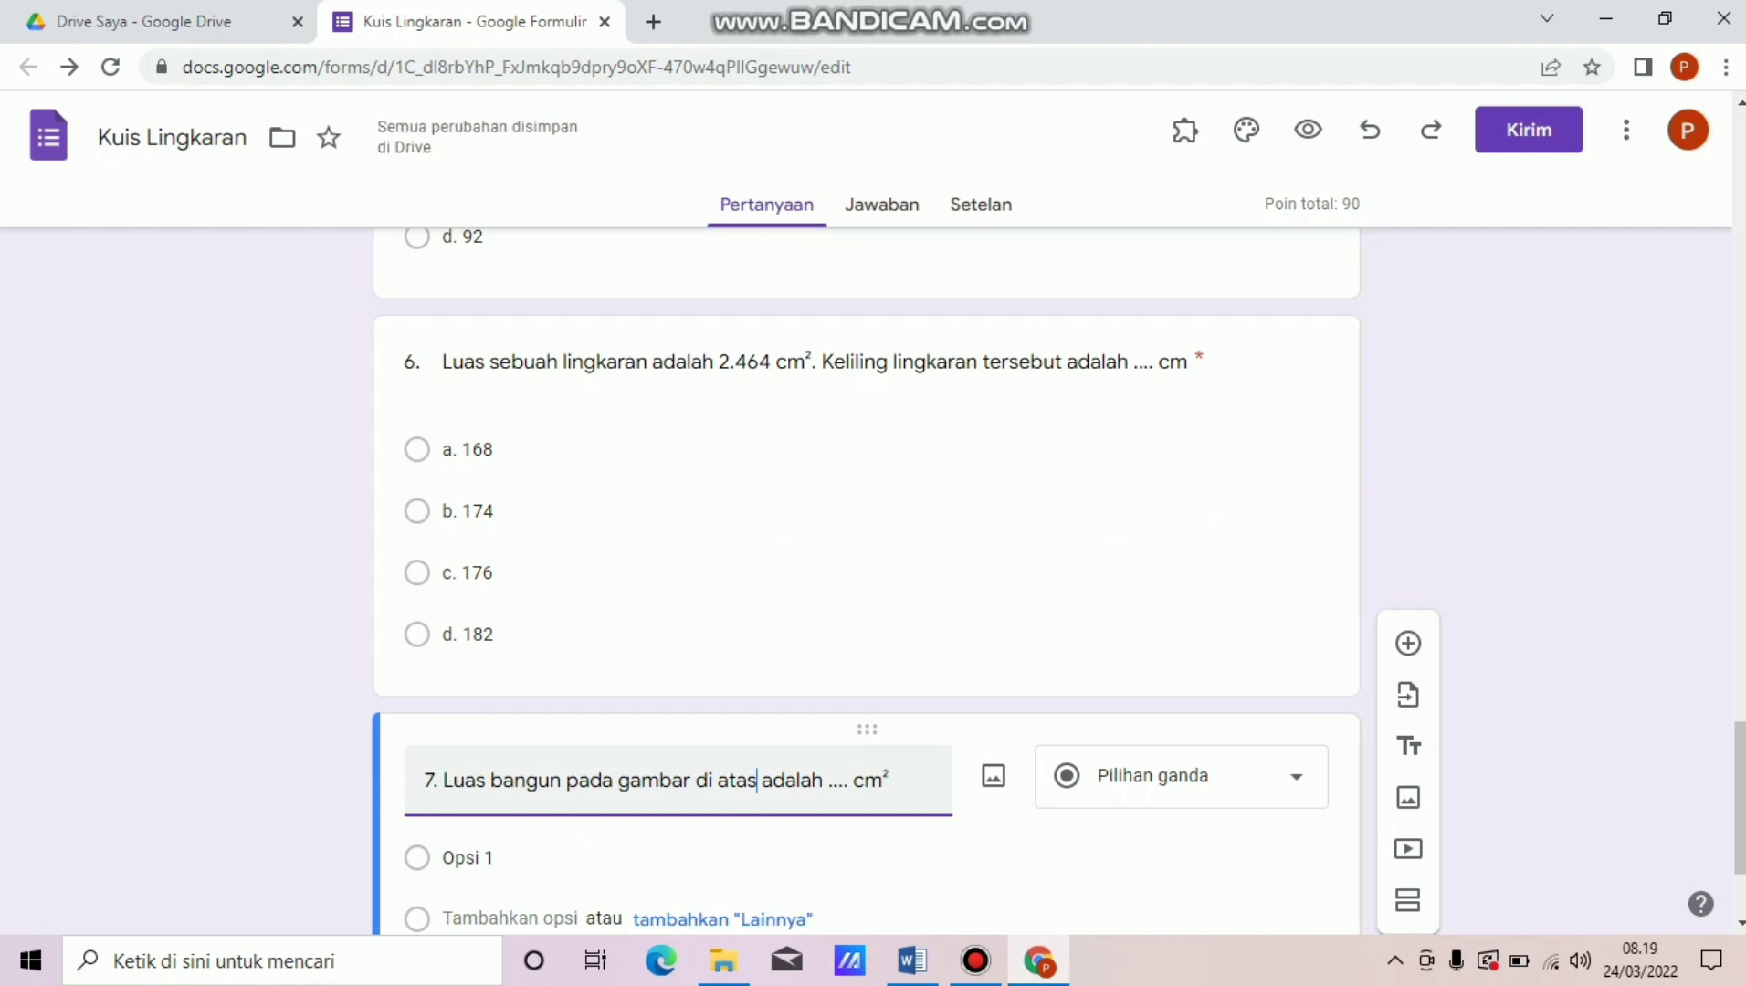
{"action": "key", "text": "BackSpace"}
{"action": "key", "text": "BackSpace"}
{"action": "key", "text": "BackSpace"}
{"action": "key", "text": "BackSpace"}
{"action": "type", "text": "dibawah"}
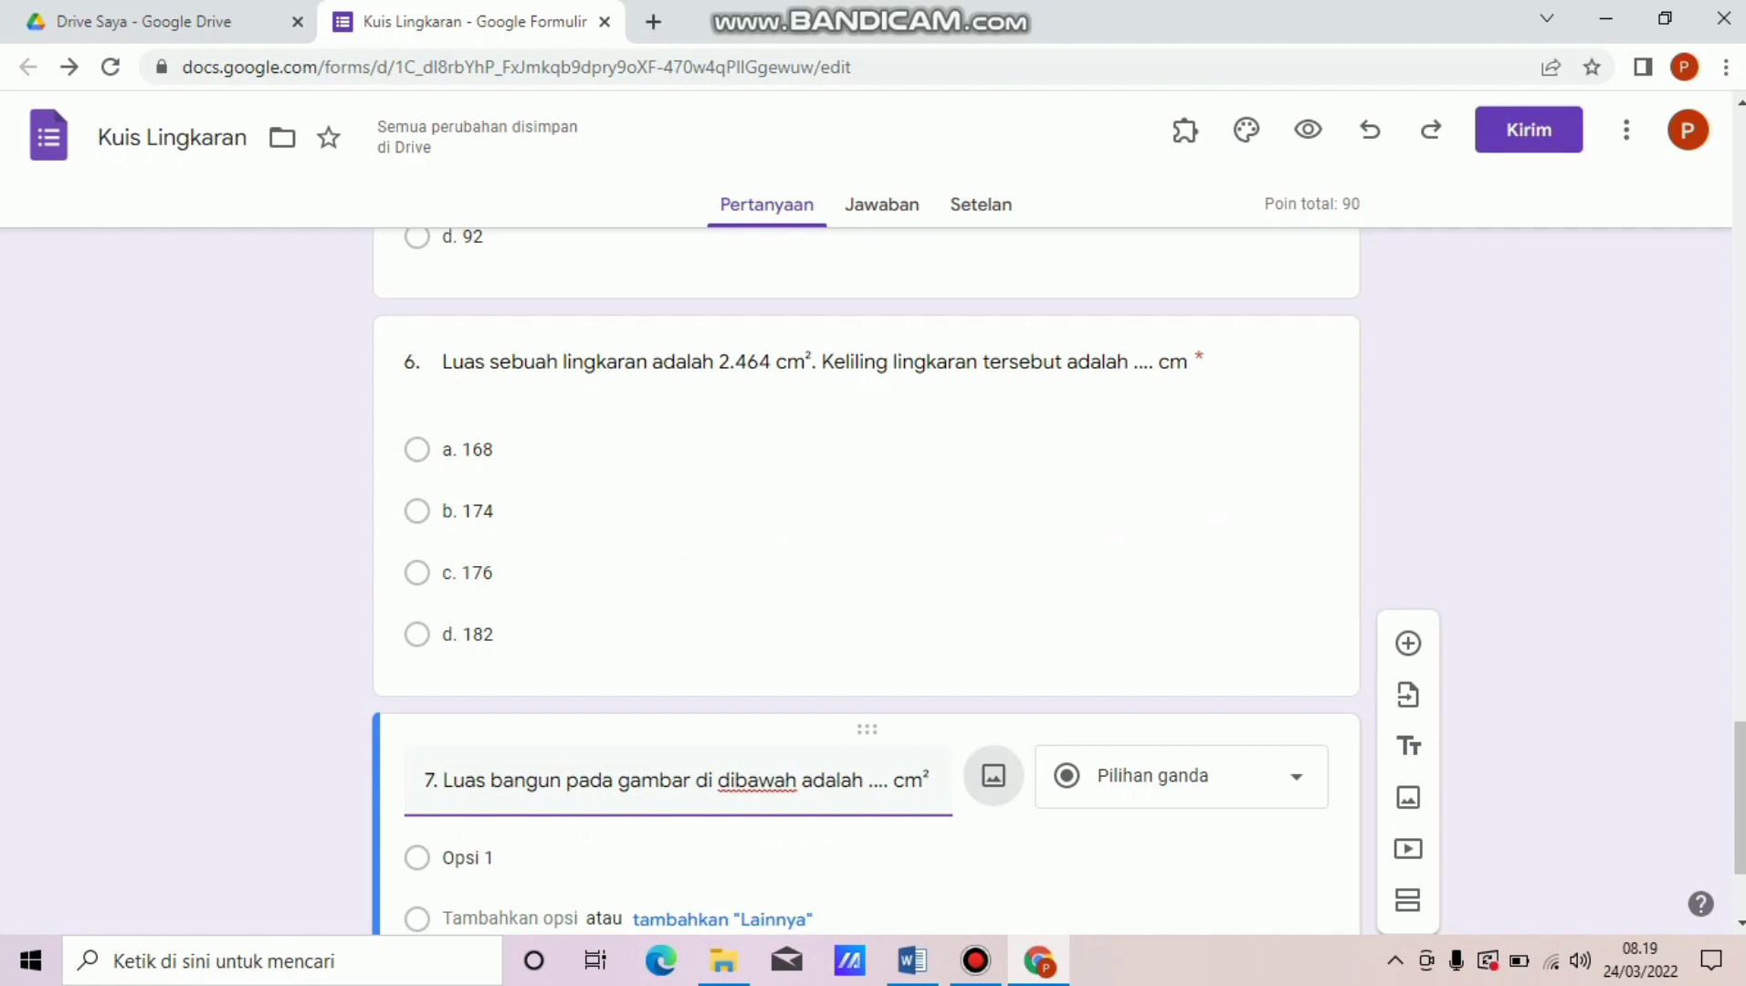
Upload the image SOAL 7 from the Unduhan folder into question 7 and align it to the center.
{"action": "left_click", "coordinate": [993, 777]}
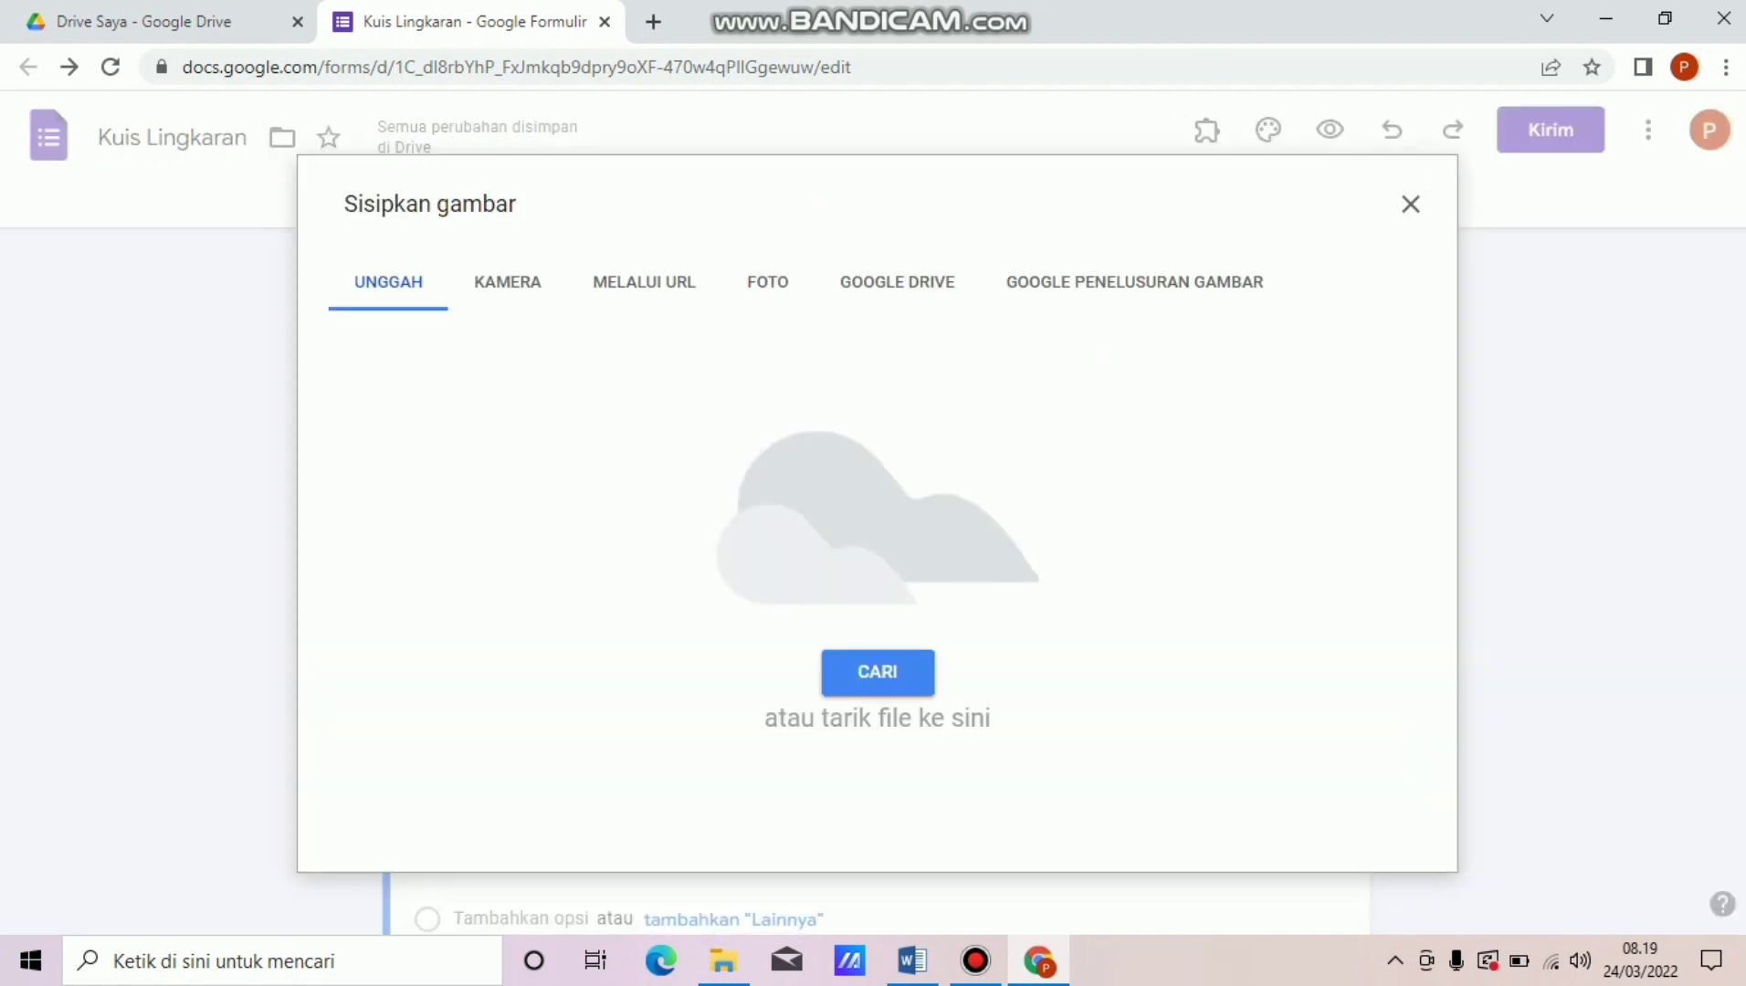
{"action": "left_click", "coordinate": [878, 672]}
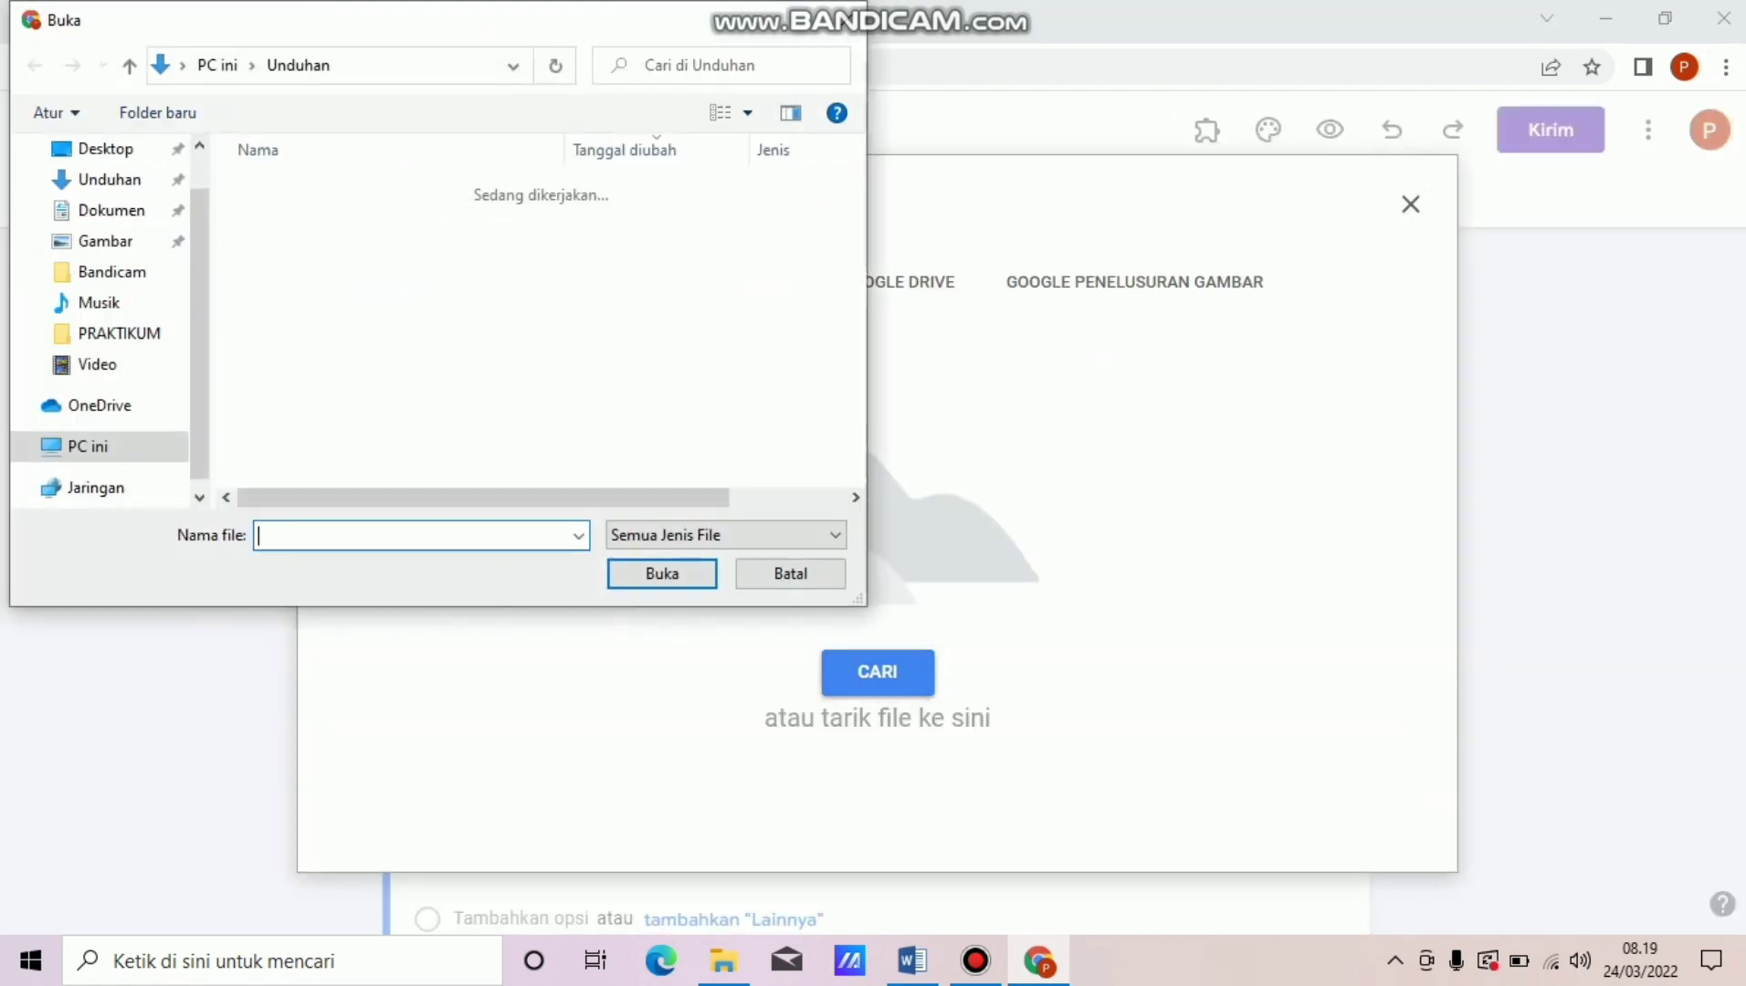
{"action": "left_click", "coordinate": [306, 304]}
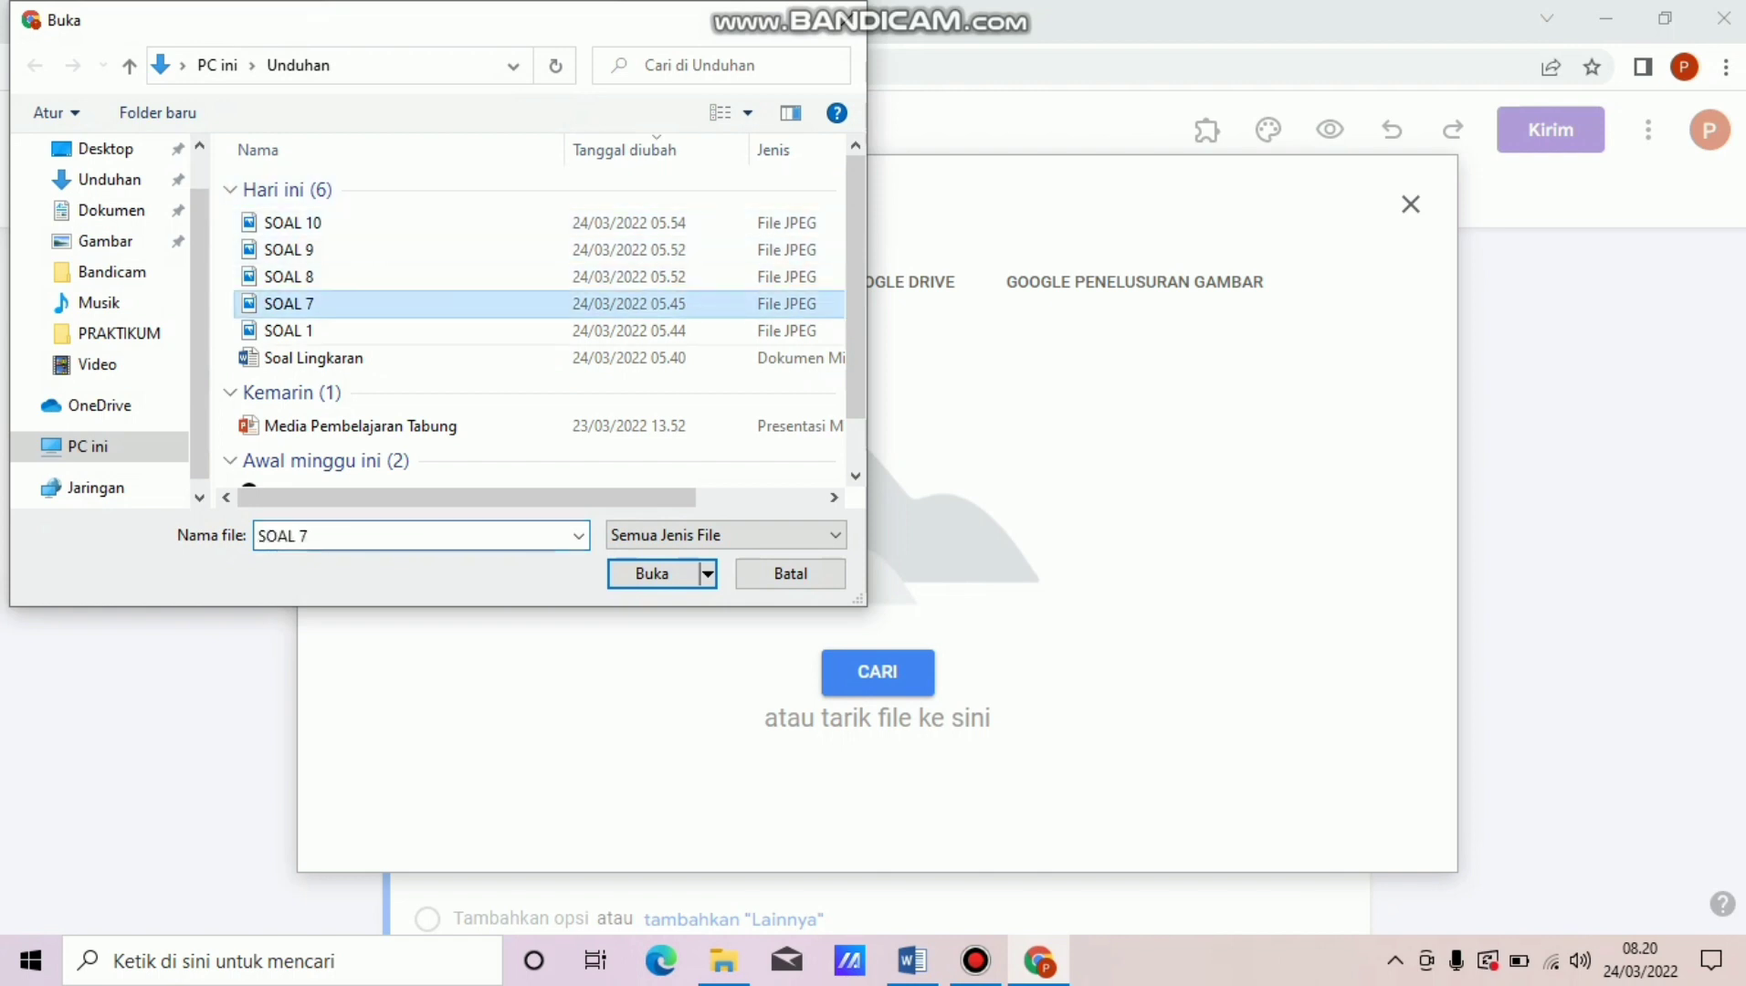
{"action": "left_click", "coordinate": [652, 574]}
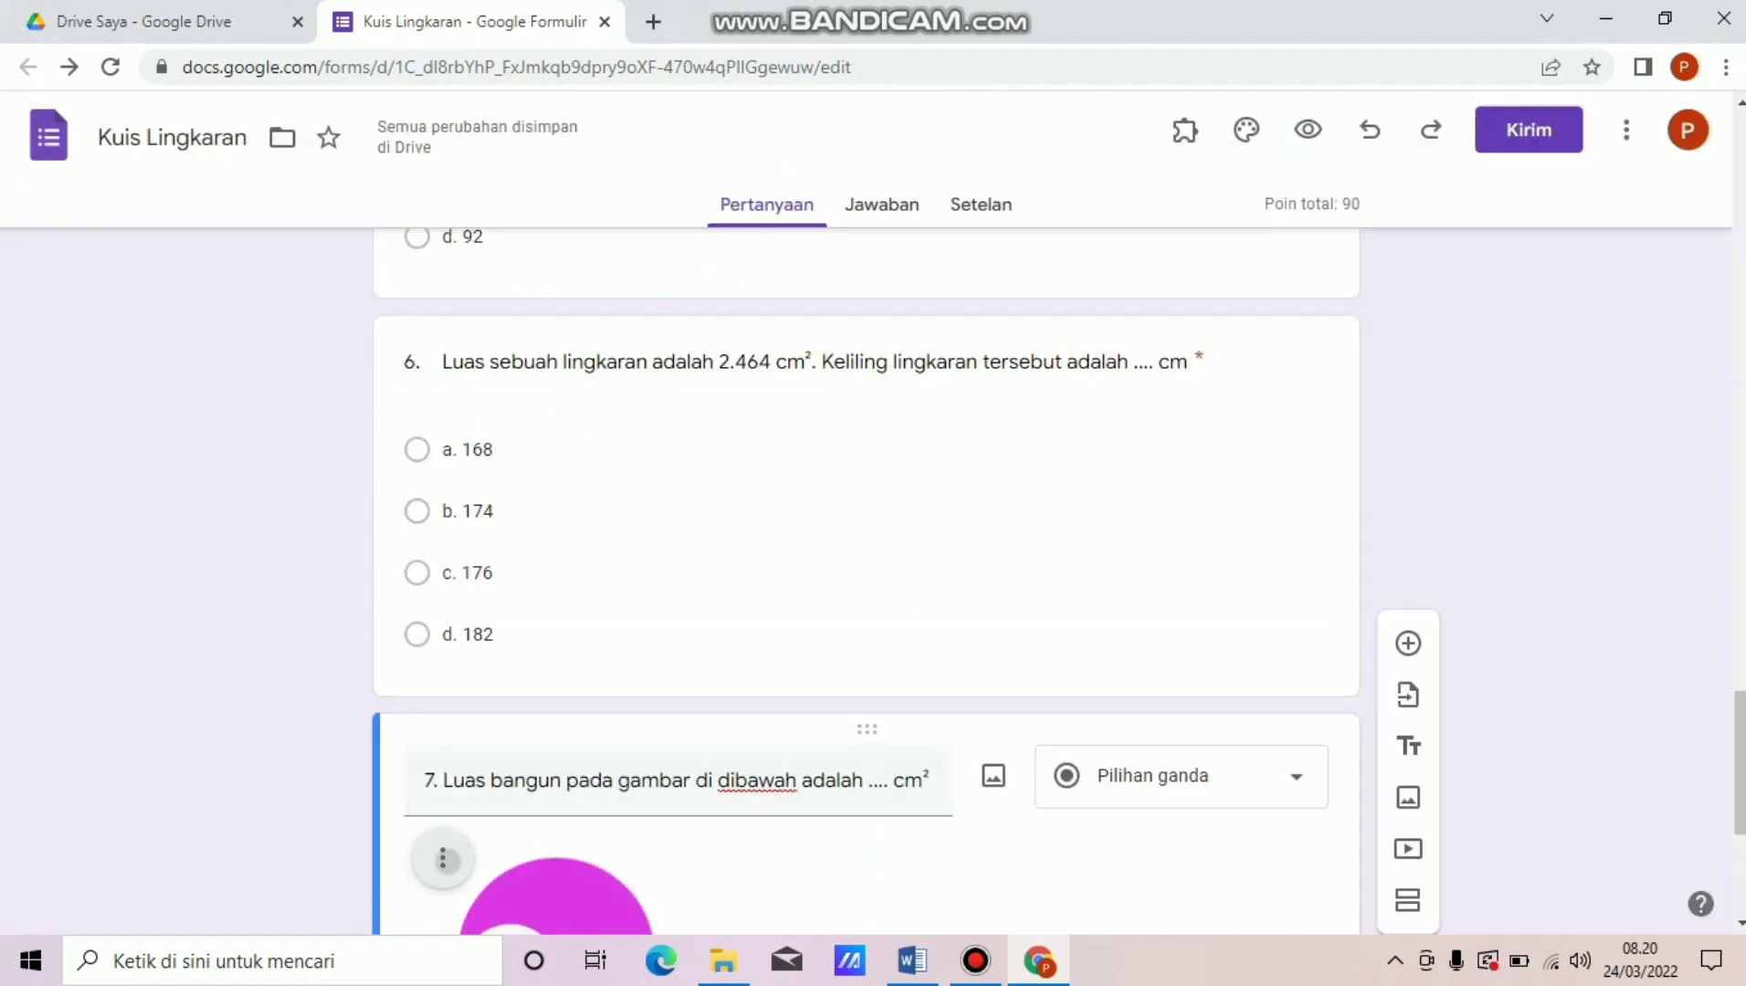
{"action": "left_click", "coordinate": [443, 858]}
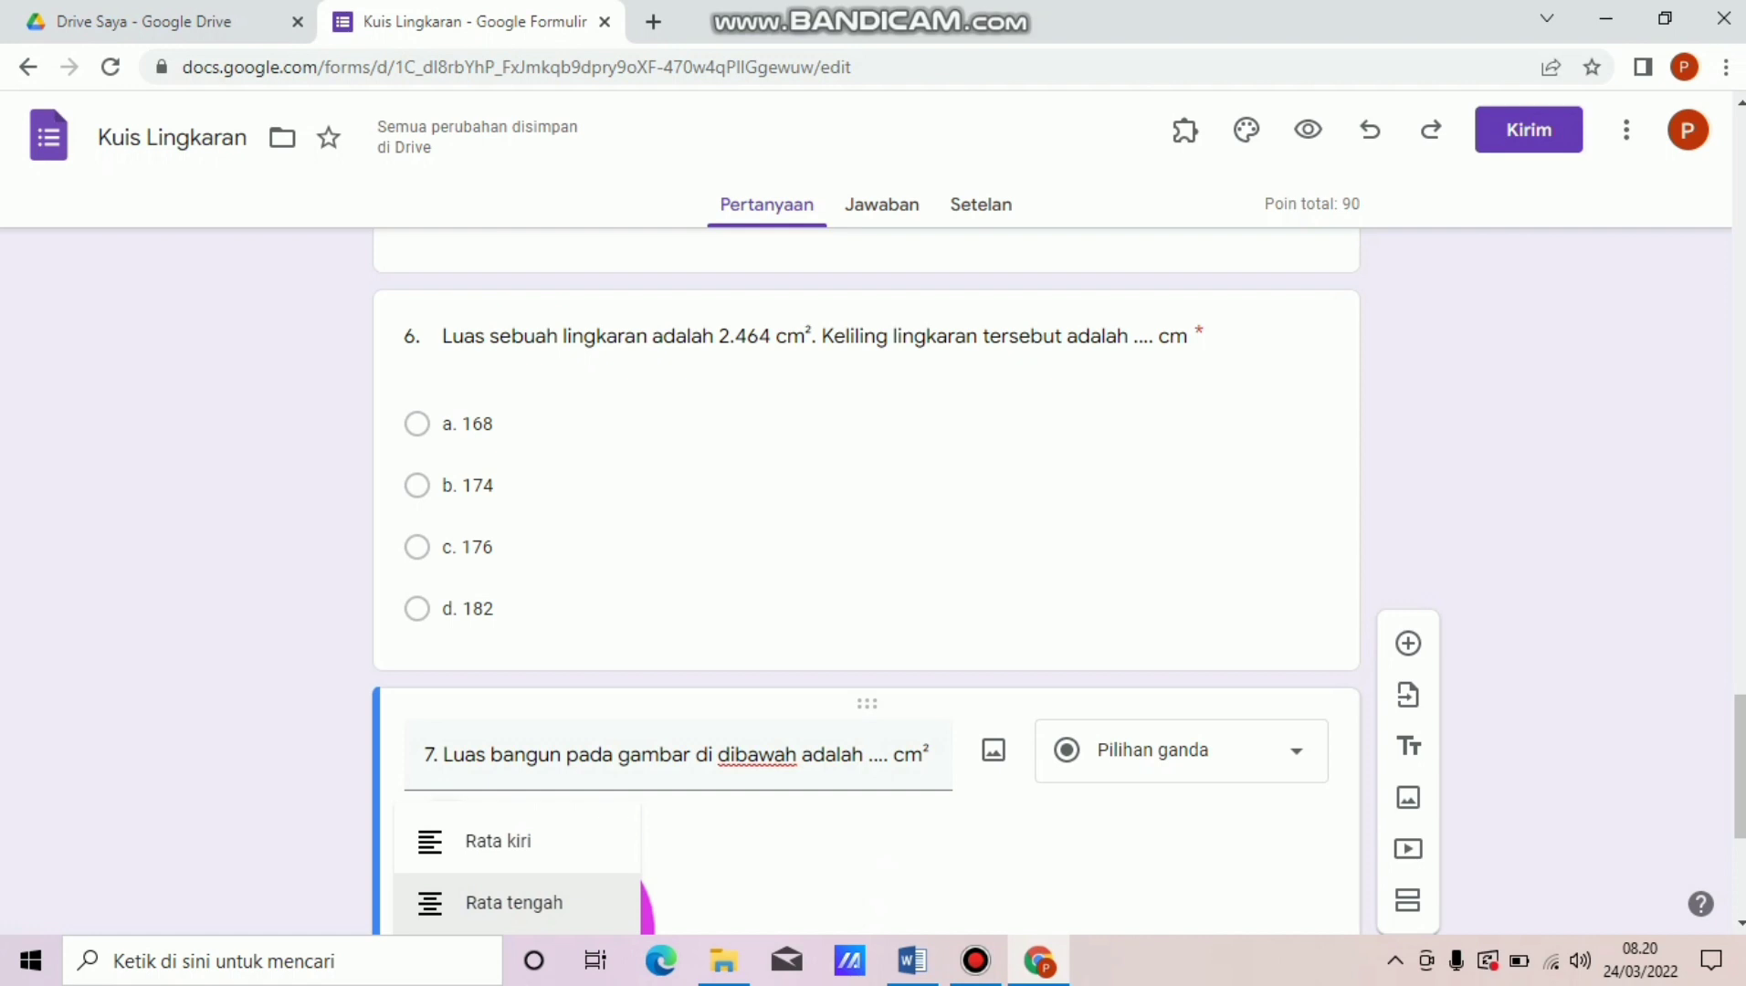
{"action": "left_click", "coordinate": [514, 903]}
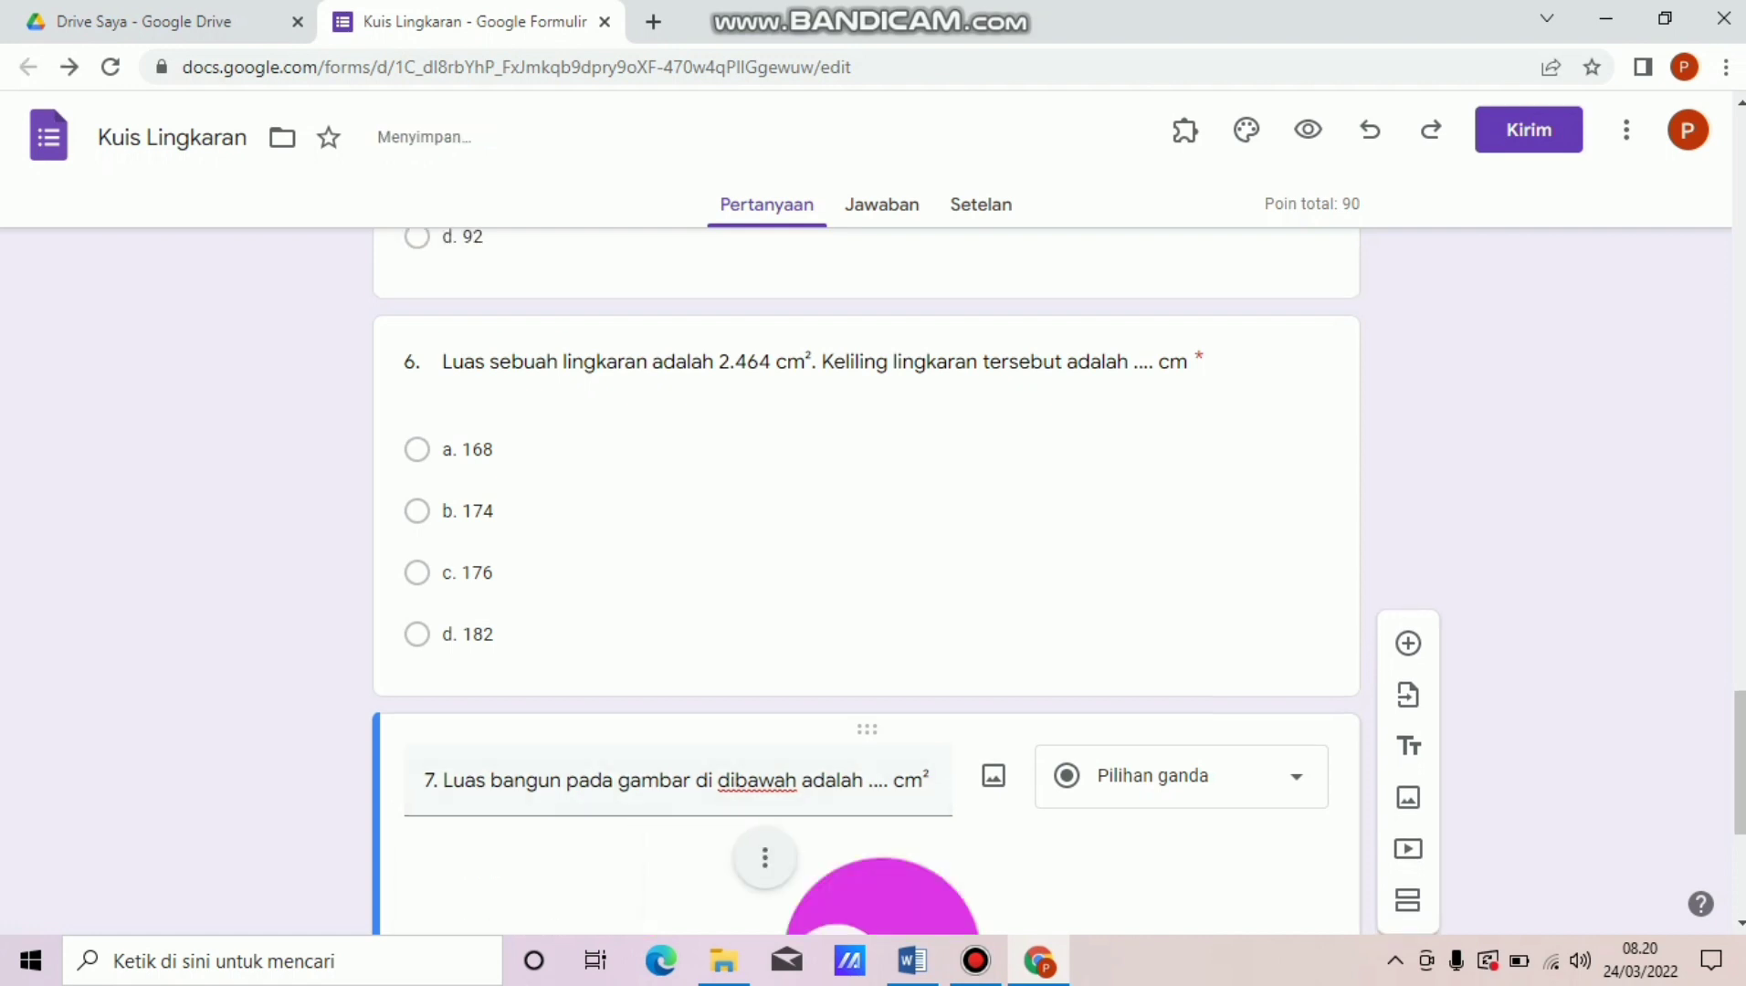
Copy question 7's answer choices from the Word document into the form's question 7: a. 55, b. 56,5, c. 57,5 and d. 57,75.
{"action": "scroll", "coordinate": [861, 583], "scroll_direction": "down", "scroll_amount": 4}
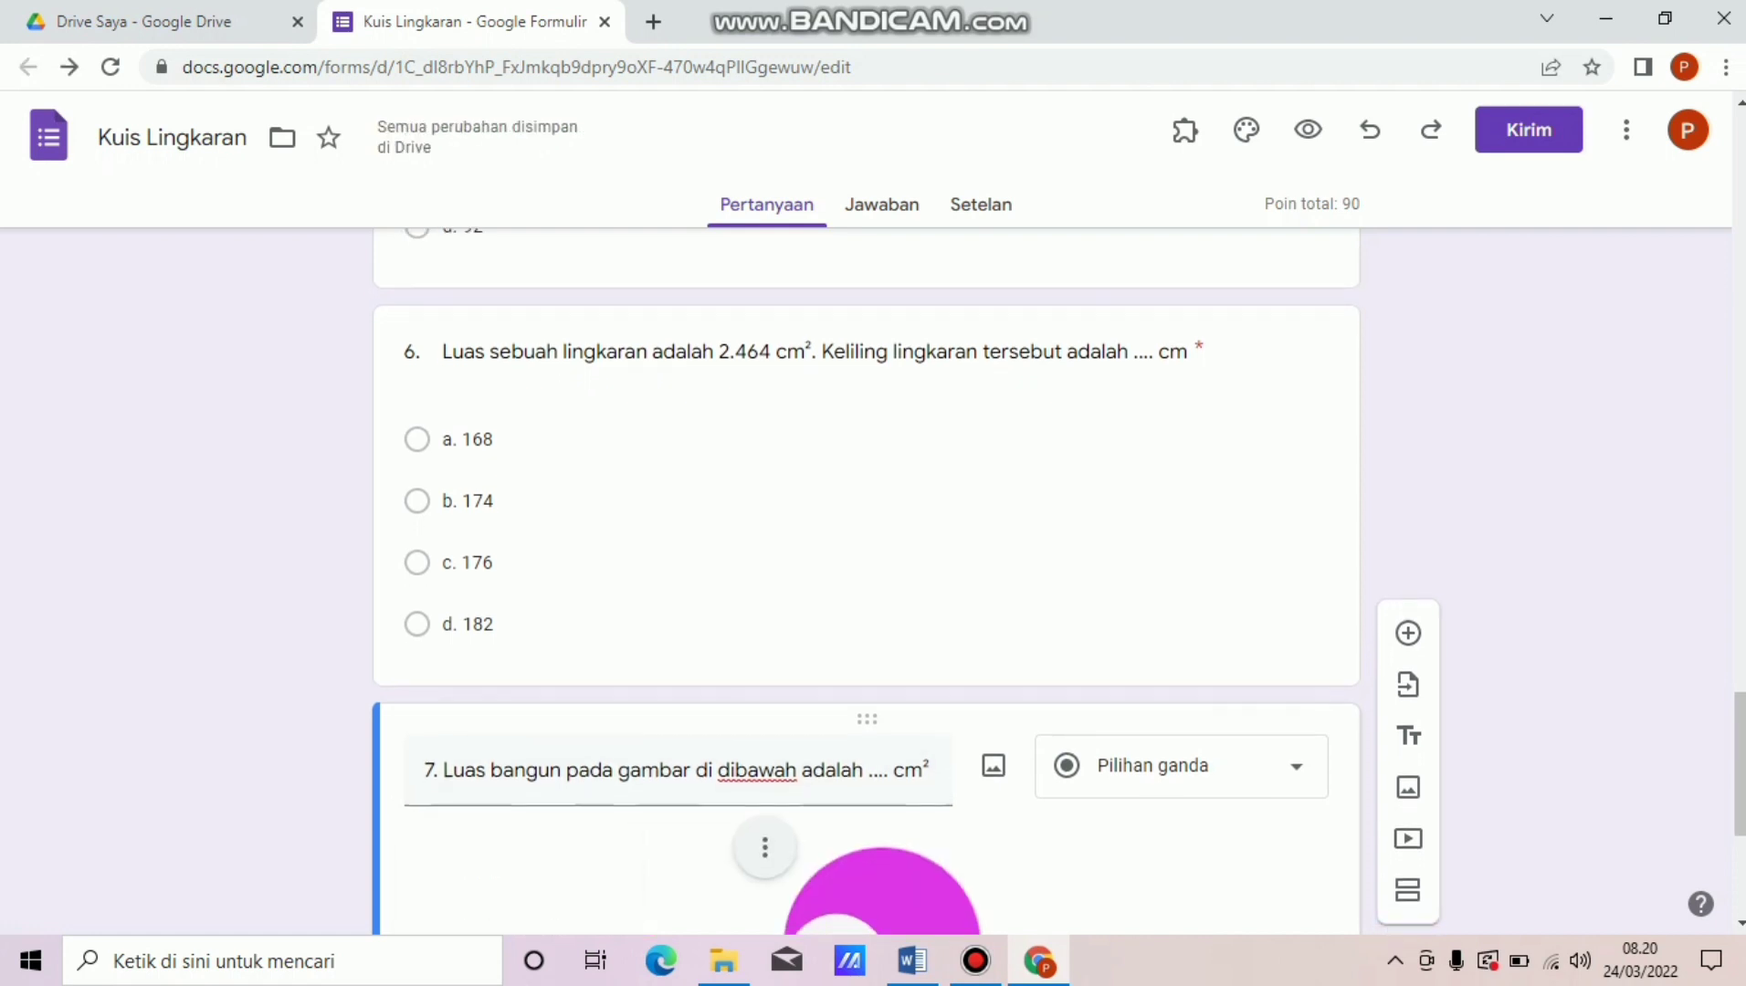
{"action": "scroll", "coordinate": [861, 583], "scroll_direction": "down", "scroll_amount": 1}
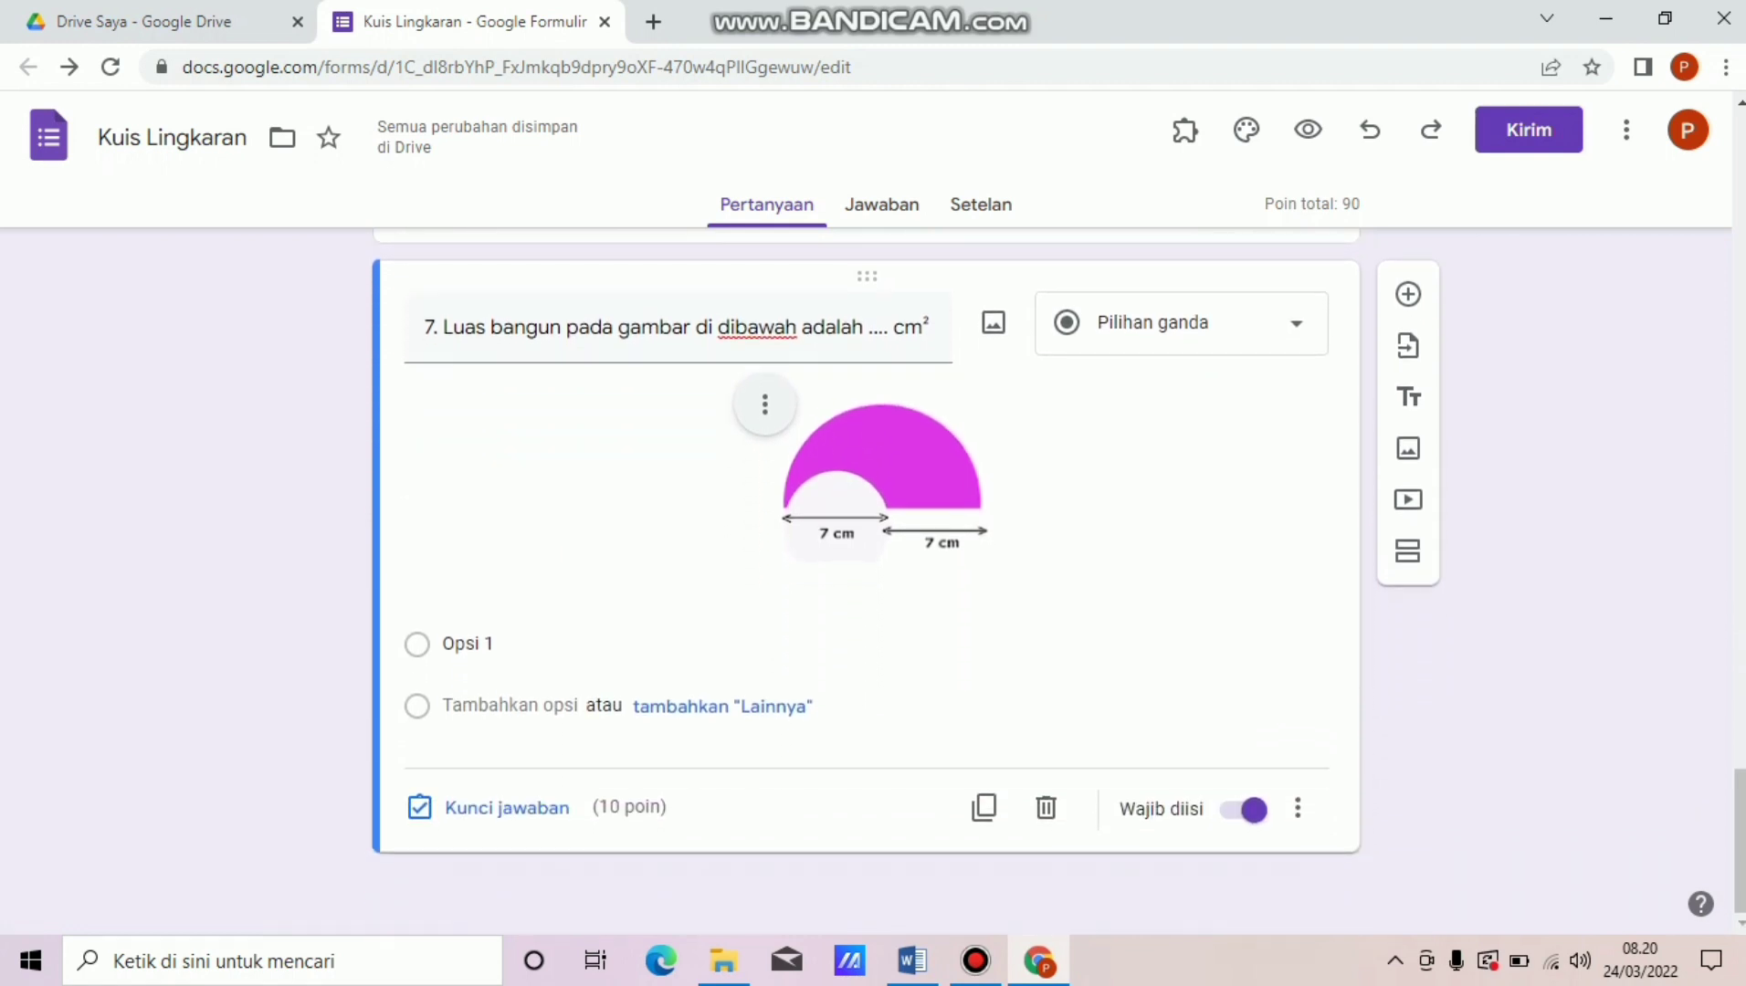
{"action": "left_click", "coordinate": [911, 961]}
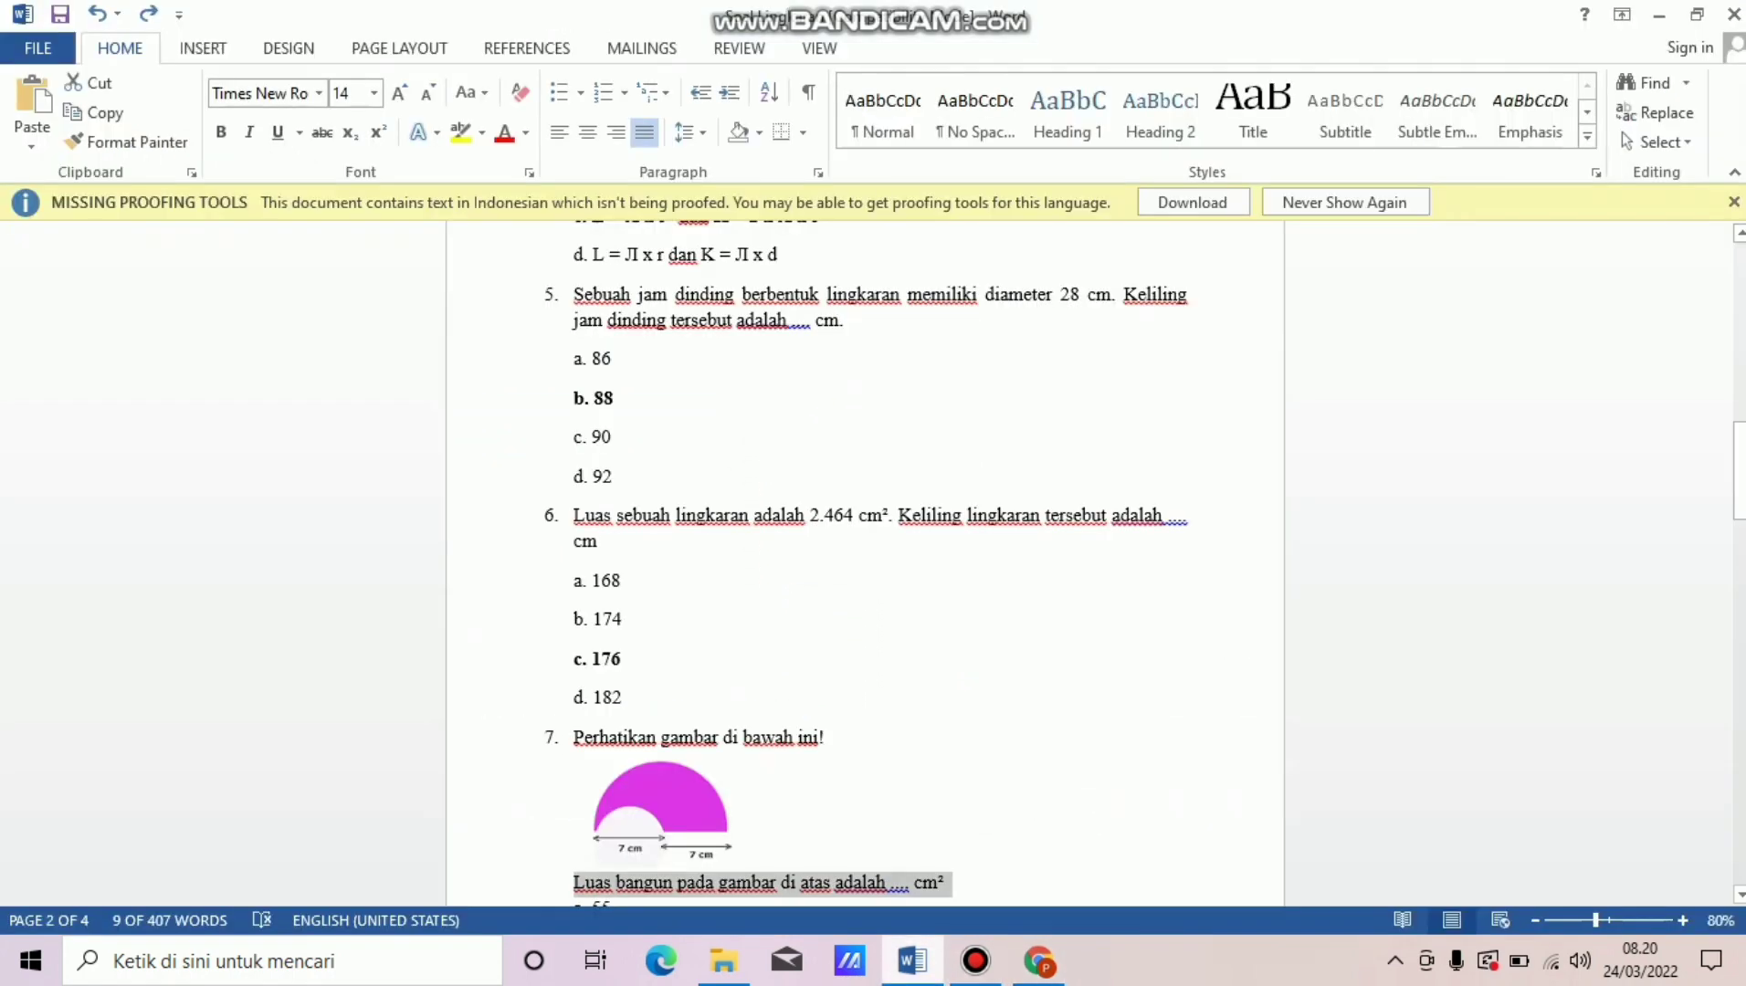
{"action": "left_click", "coordinate": [745, 858]}
{"action": "key", "text": "Down"}
{"action": "key", "text": "Down"}
{"action": "key", "text": "Down"}
{"action": "key", "text": "Down"}
{"action": "key", "text": "Down"}
{"action": "key", "text": "Down"}
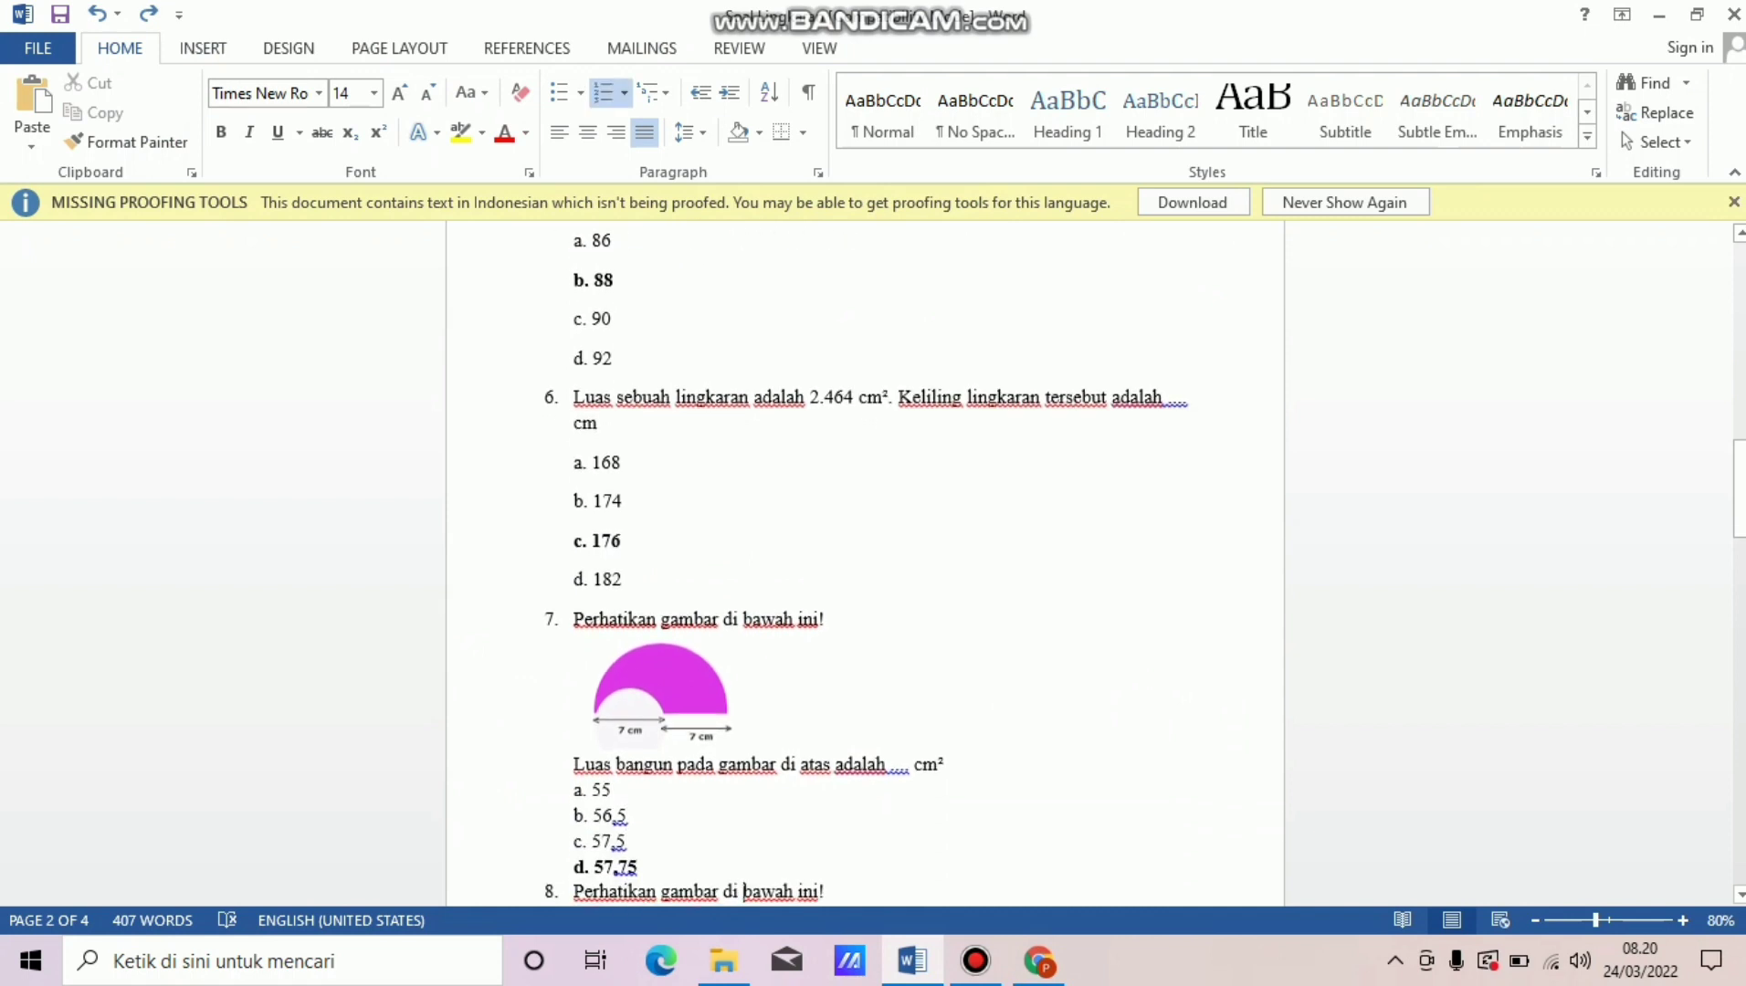
{"action": "left_click_drag", "start_coordinate": [575, 816], "coordinate": [652, 868]}
{"action": "key", "text": "ctrl+c"}
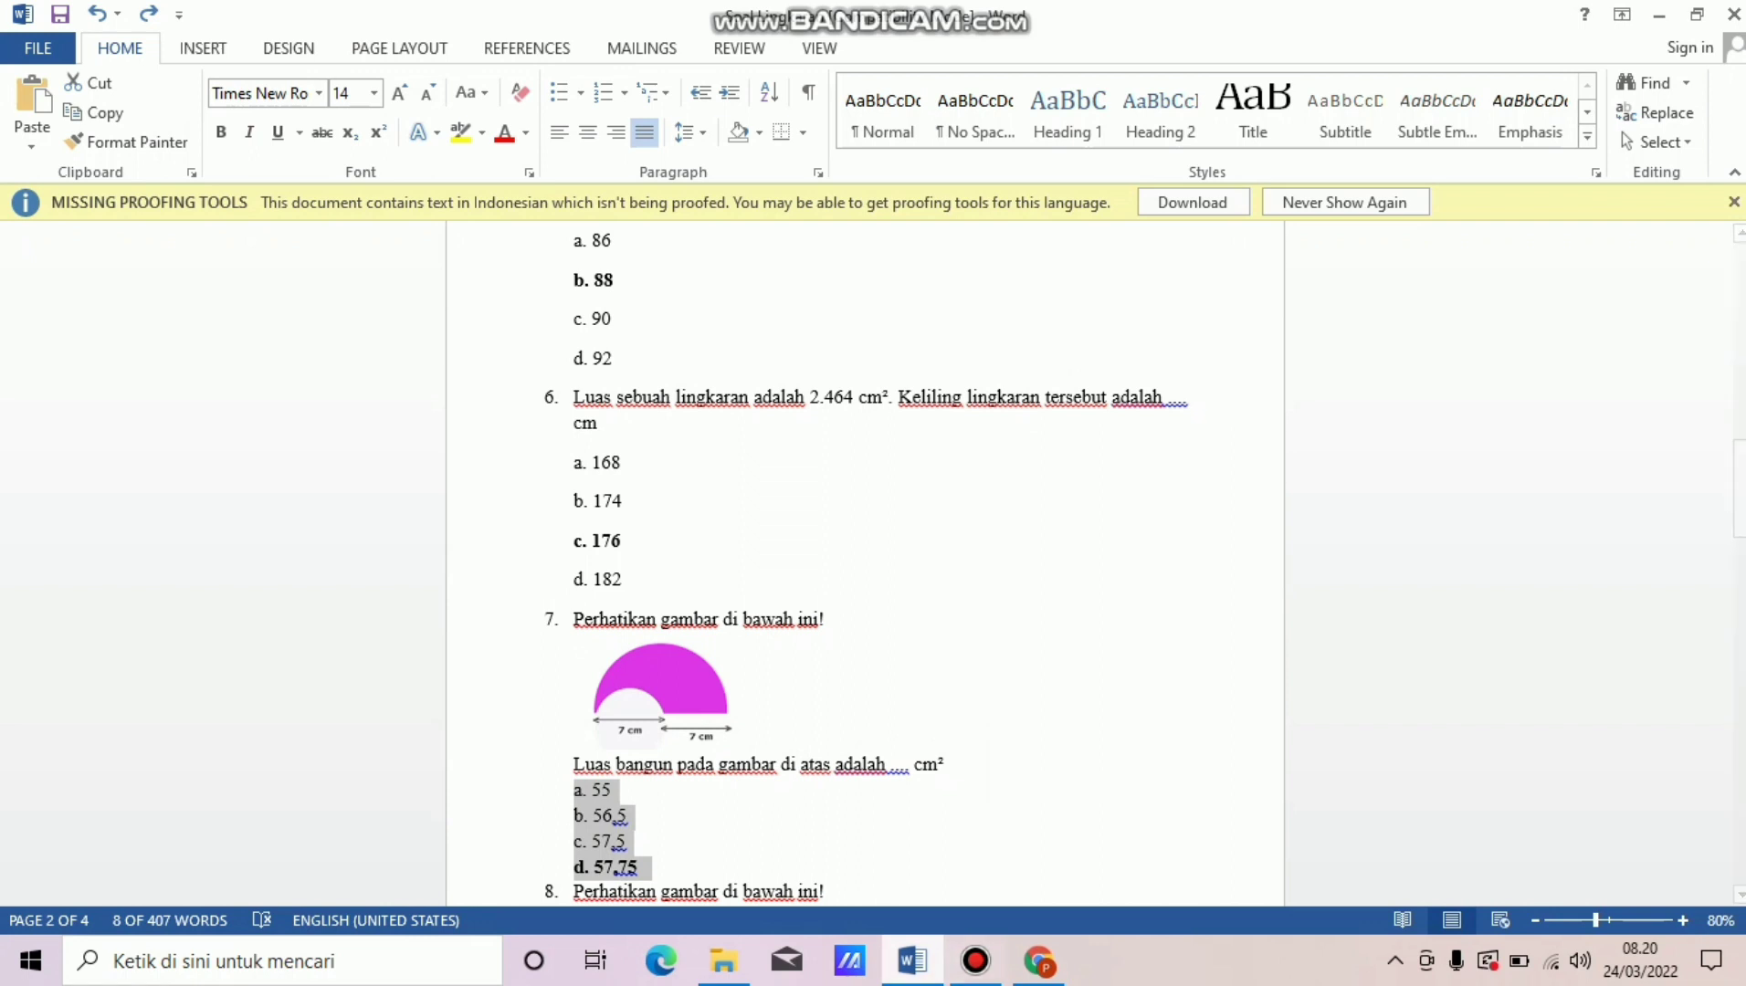
{"action": "left_click", "coordinate": [1039, 961]}
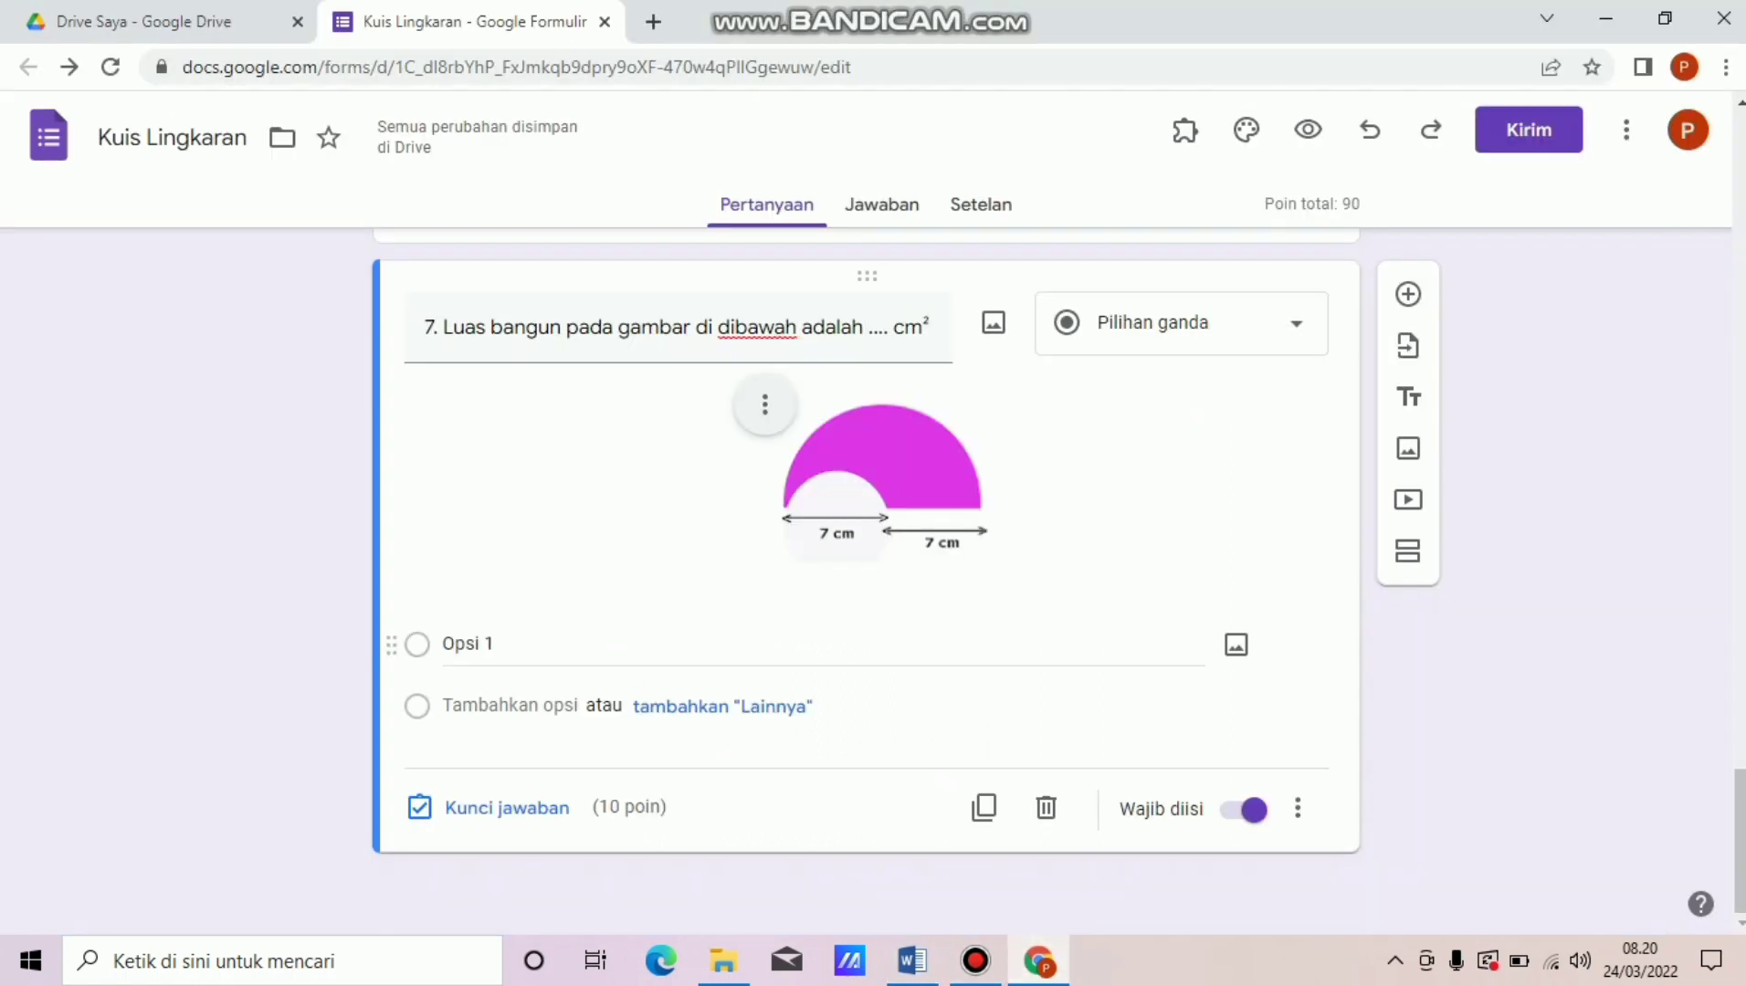
{"action": "left_click", "coordinate": [585, 644]}
{"action": "key", "text": "ctrl+v"}
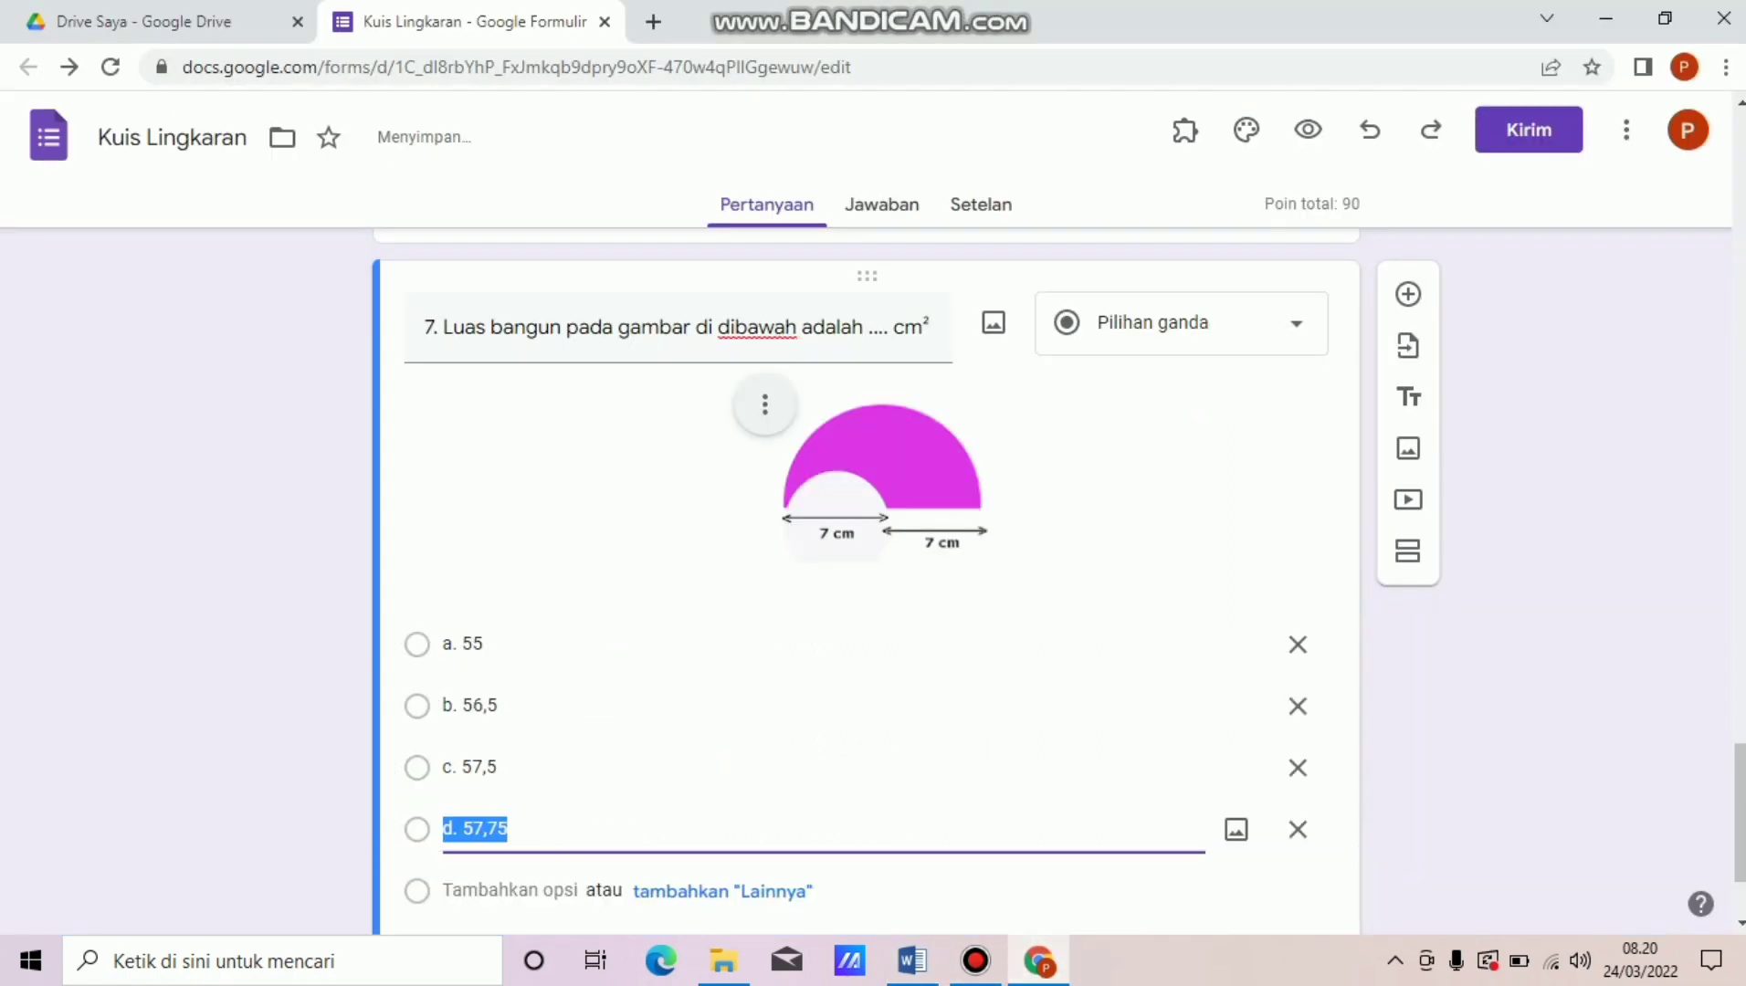
{"action": "left_click", "coordinate": [987, 893]}
Set "d. 57,75" as the correct answer in question 7's answer key and finish the key.
{"action": "scroll", "coordinate": [986, 893], "scroll_direction": "down", "scroll_amount": 2}
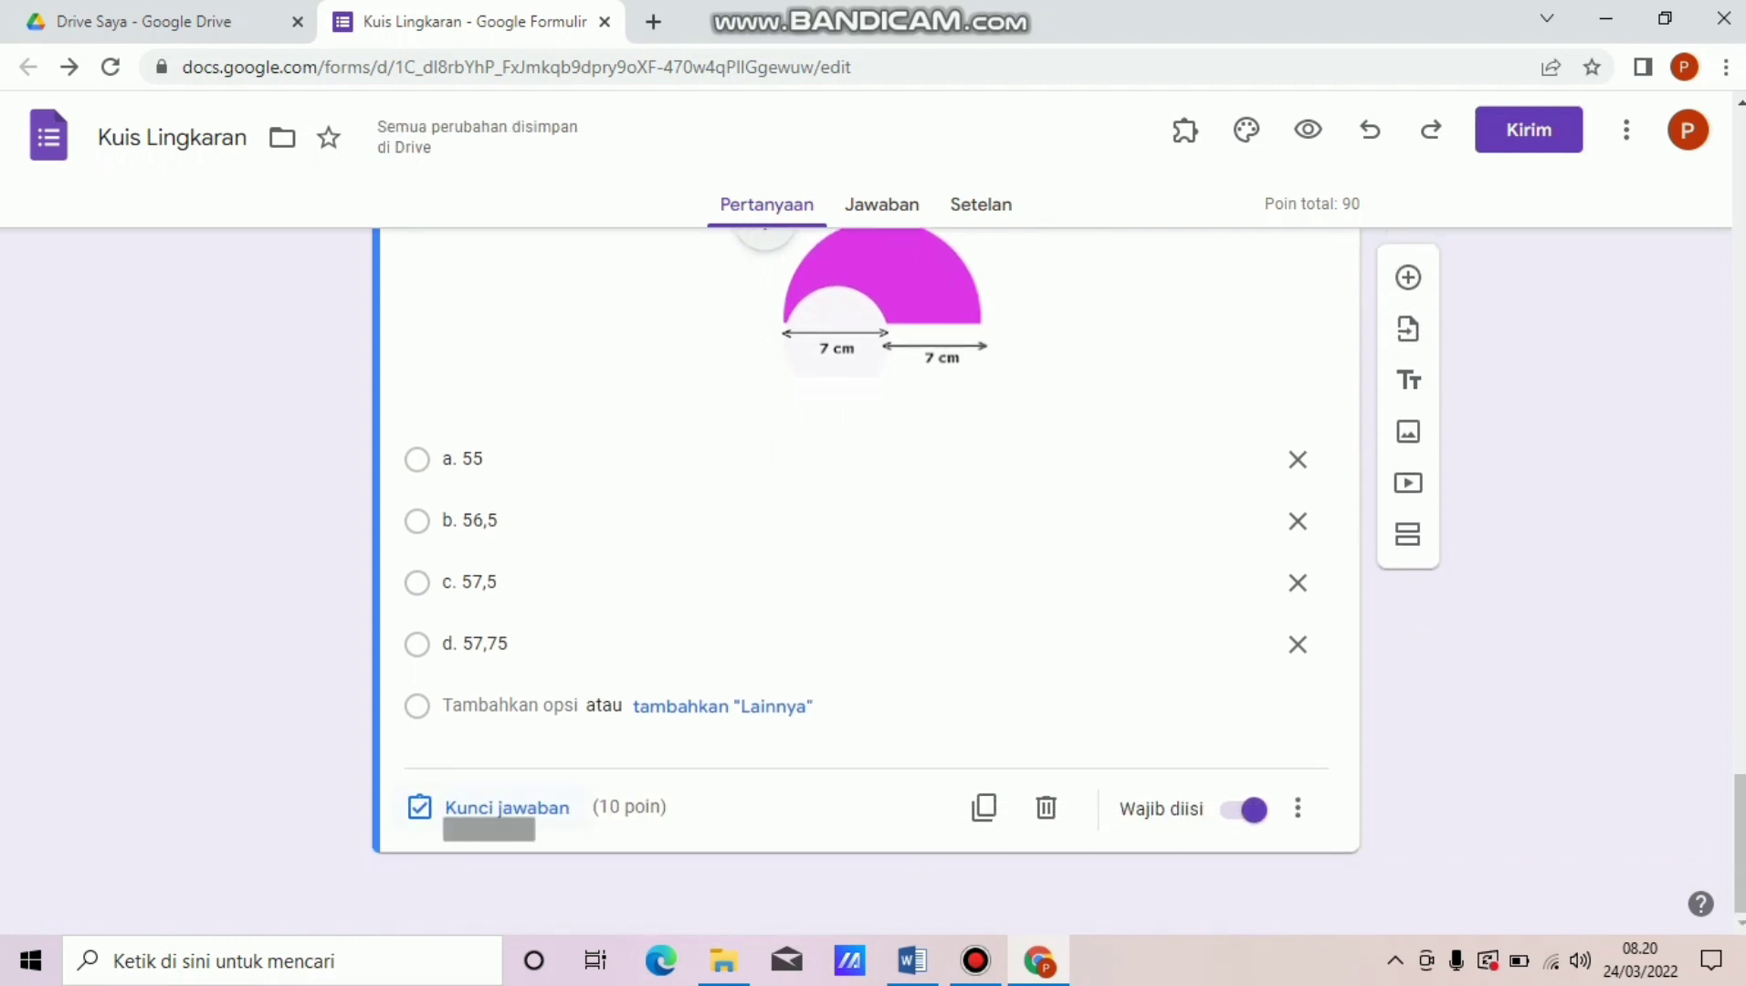
{"action": "left_click", "coordinate": [507, 808]}
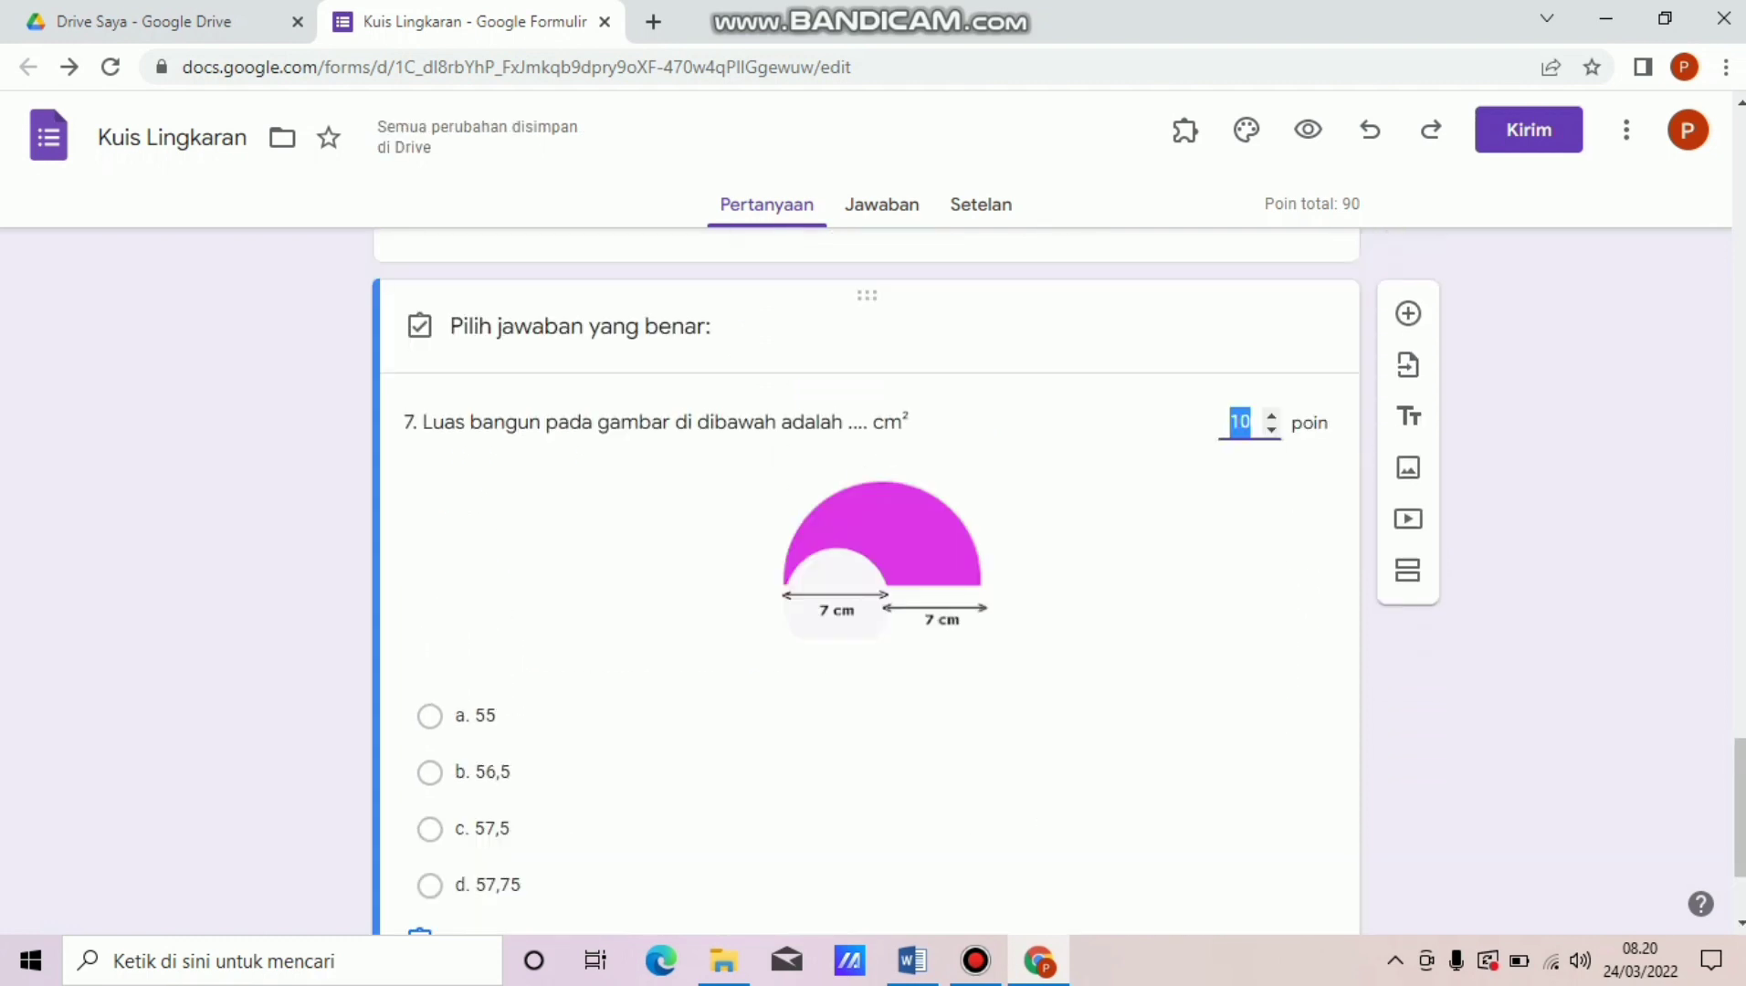
{"action": "left_click", "coordinate": [431, 886]}
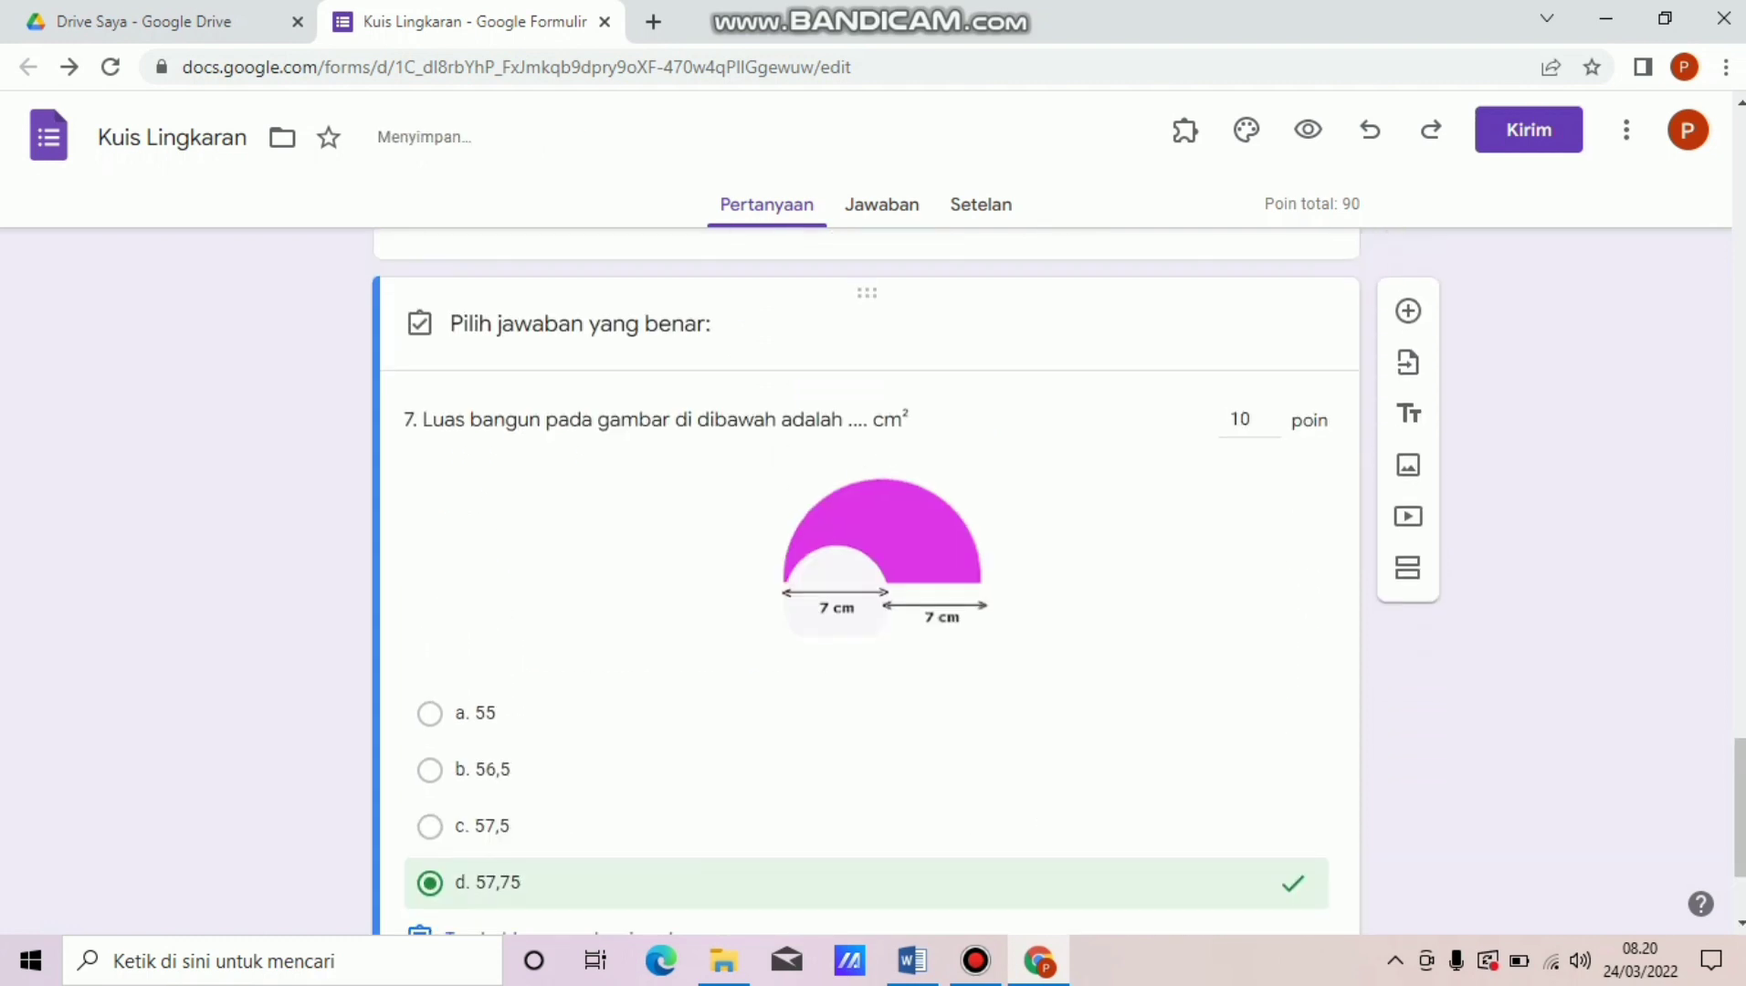
{"action": "scroll", "coordinate": [868, 584], "scroll_direction": "down", "scroll_amount": 2}
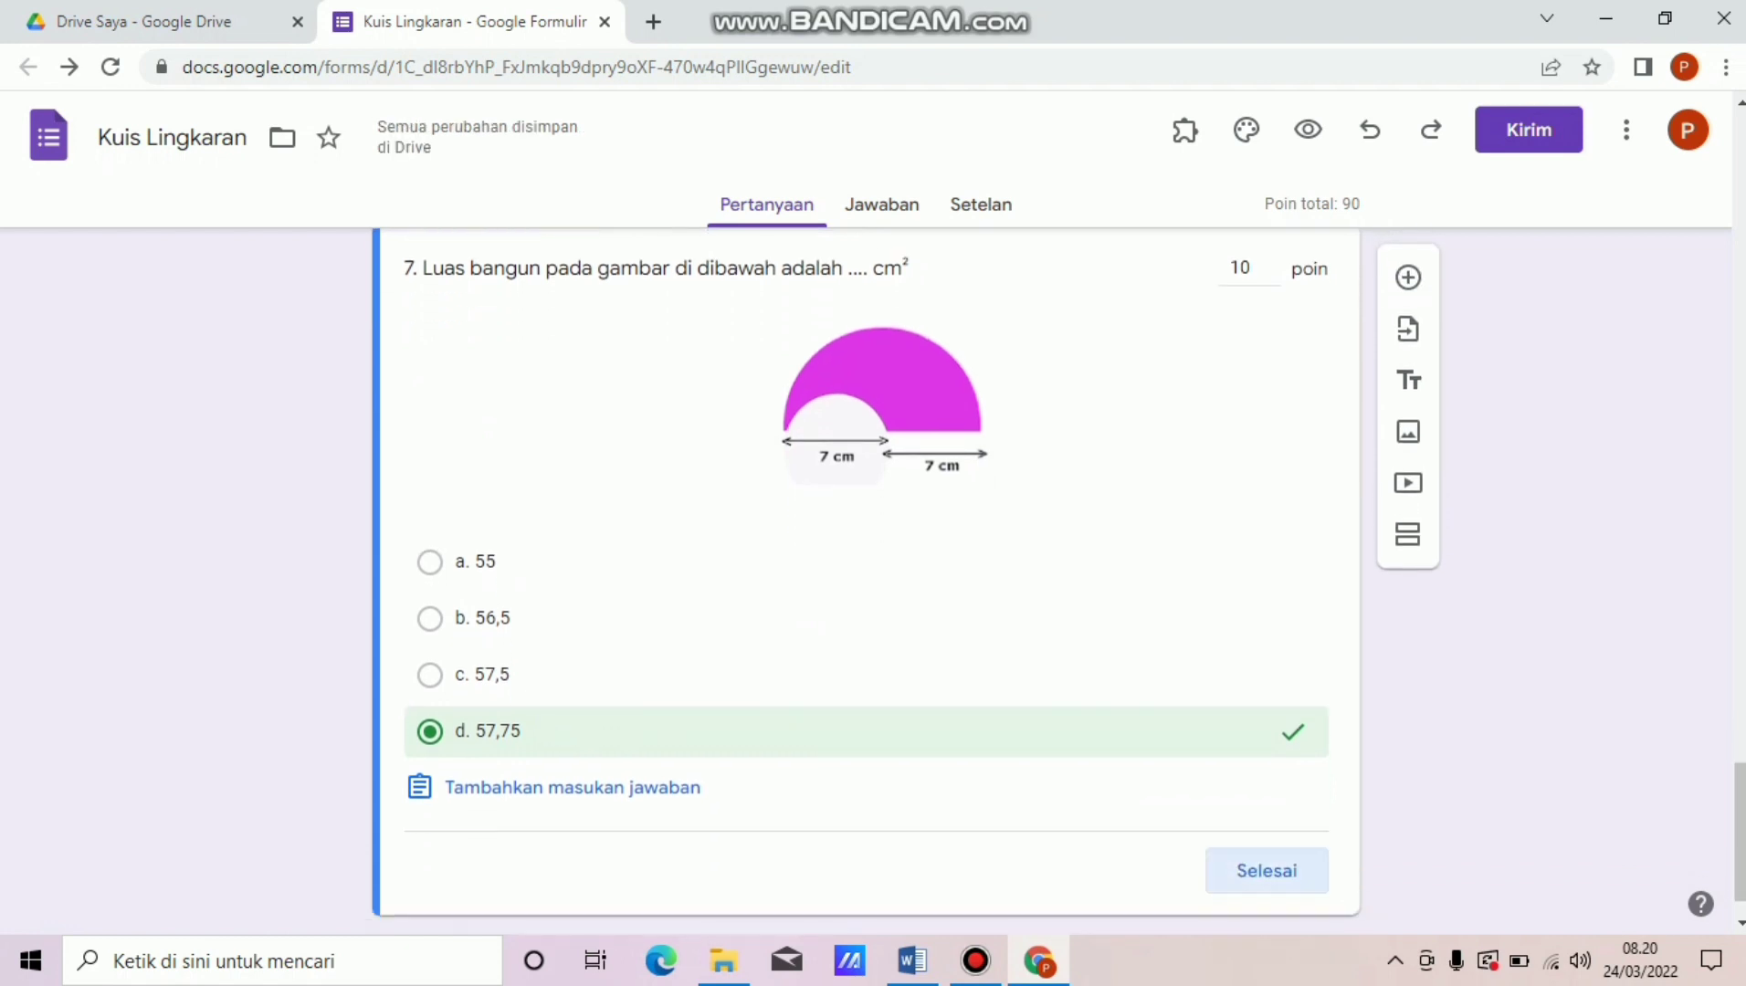
{"action": "left_click", "coordinate": [1267, 871]}
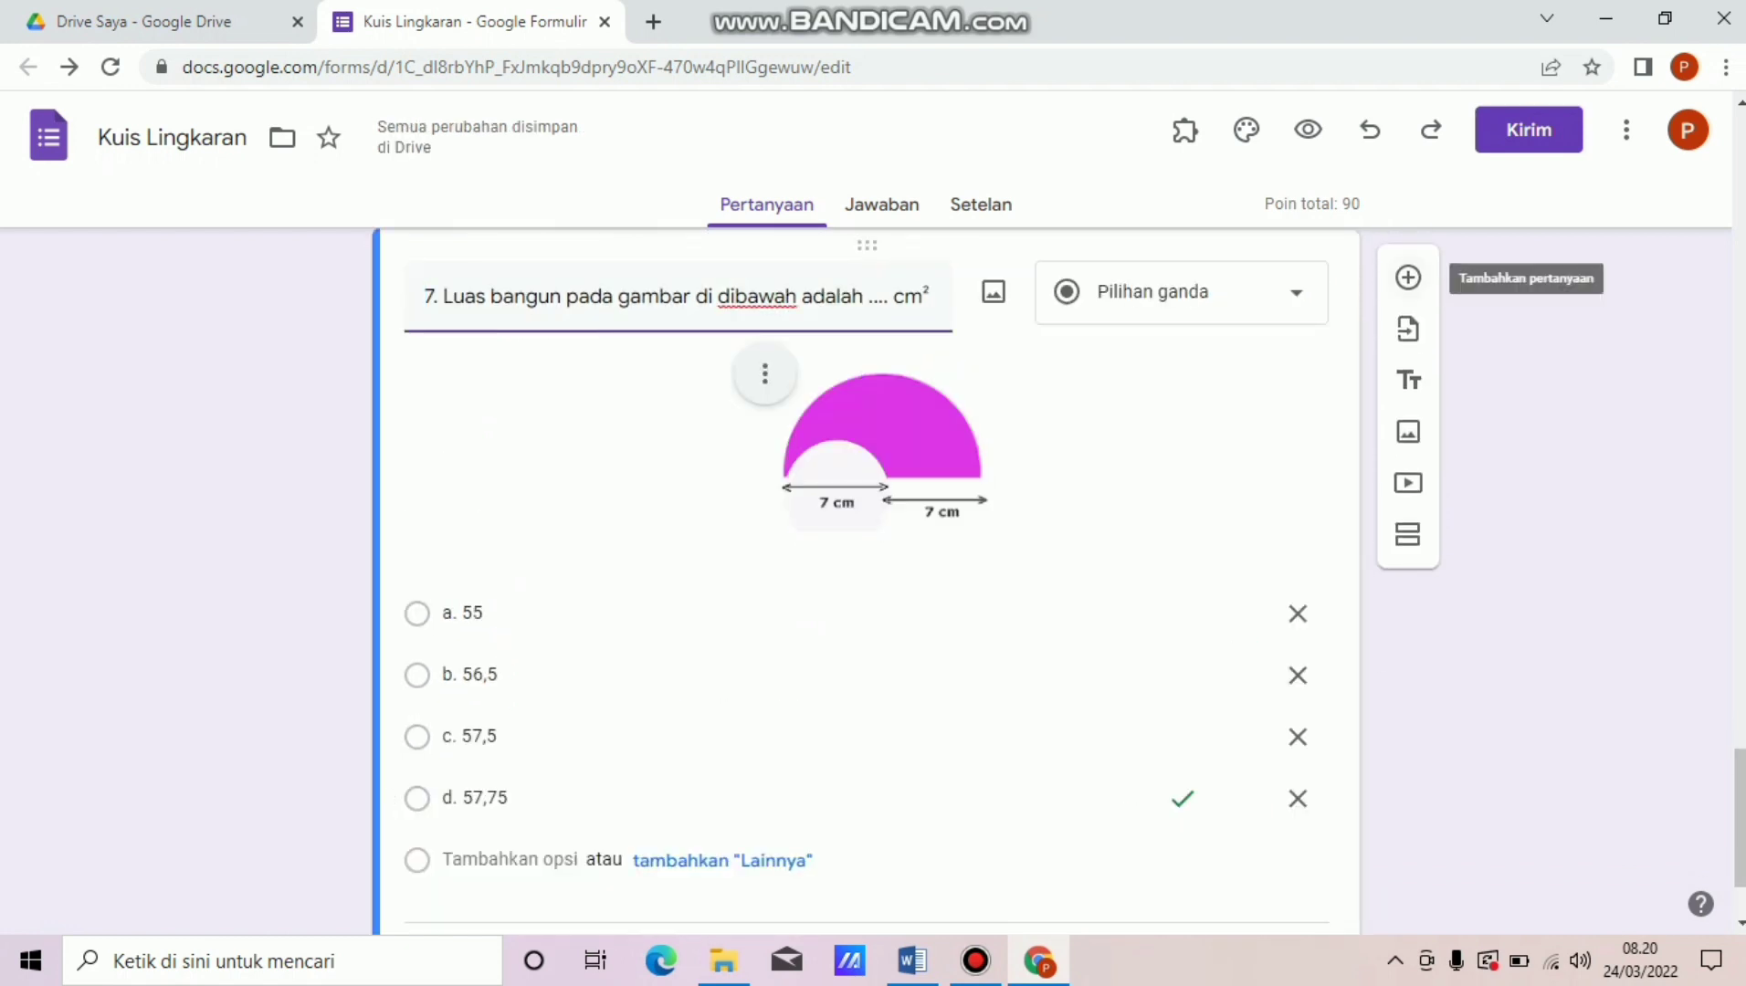
Add a new question with Word's question 8 text, from "Diketahui AB adalah garis singgung" to "maka nilai x =...", and prefix it with "8.".
{"action": "left_click", "coordinate": [1408, 277]}
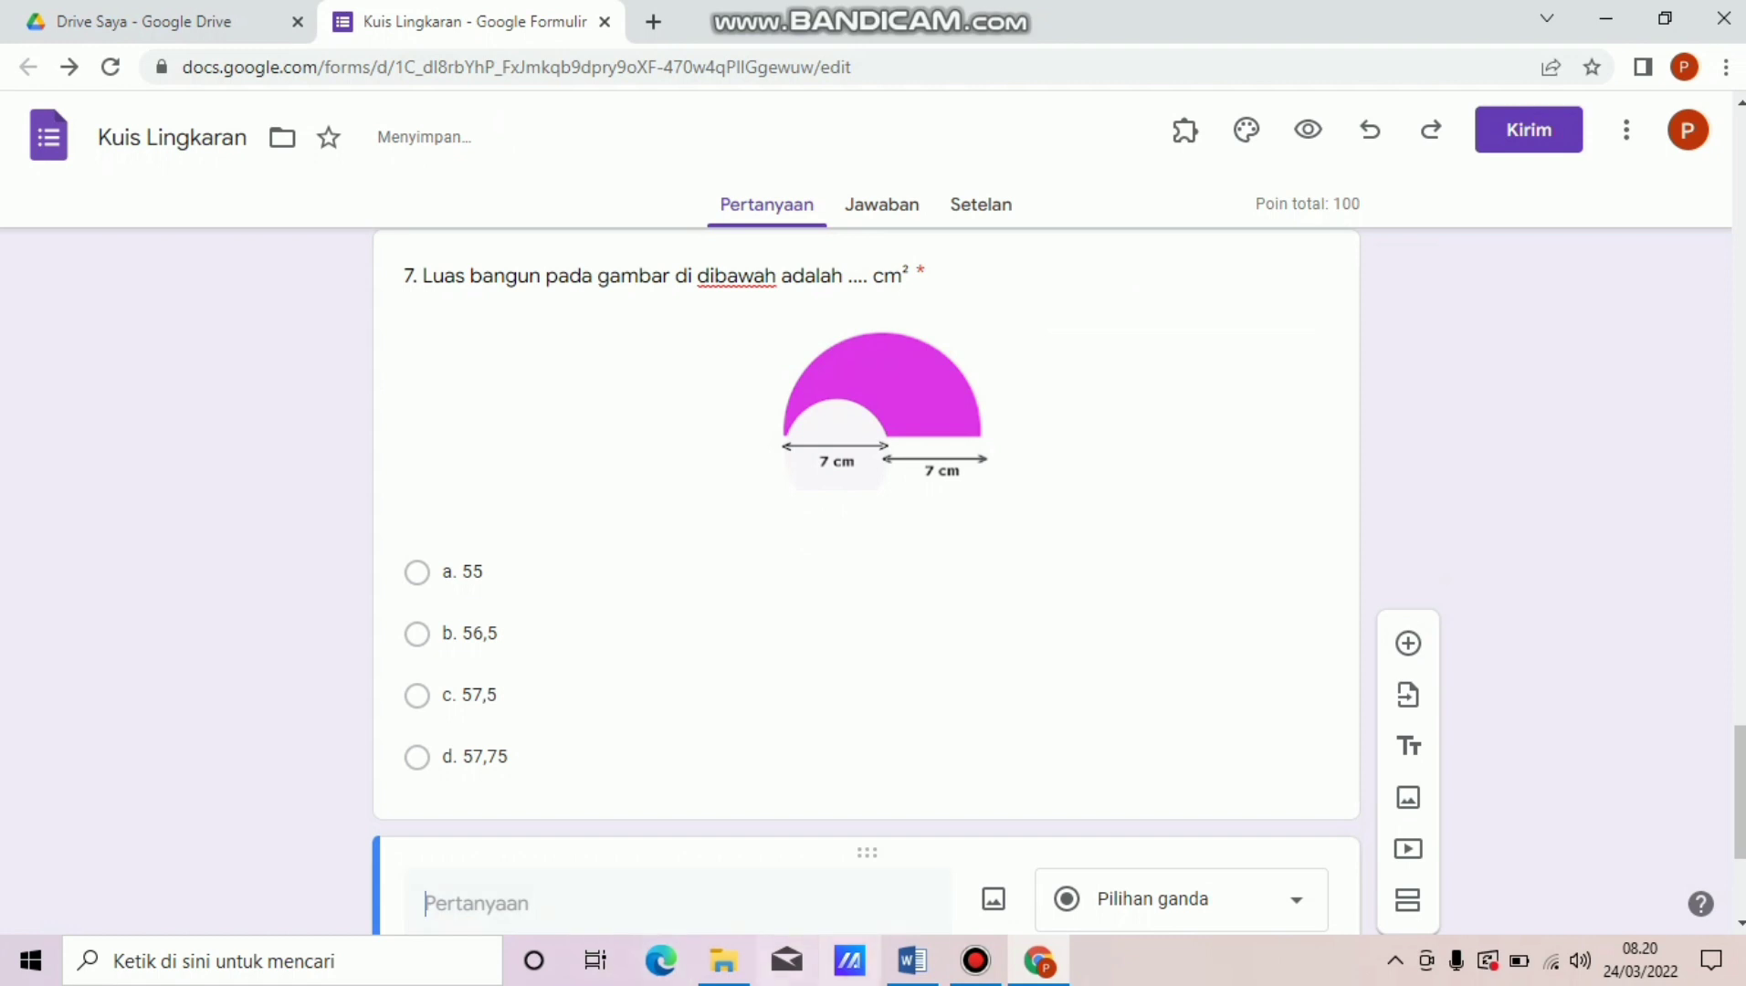
{"action": "left_click", "coordinate": [912, 961]}
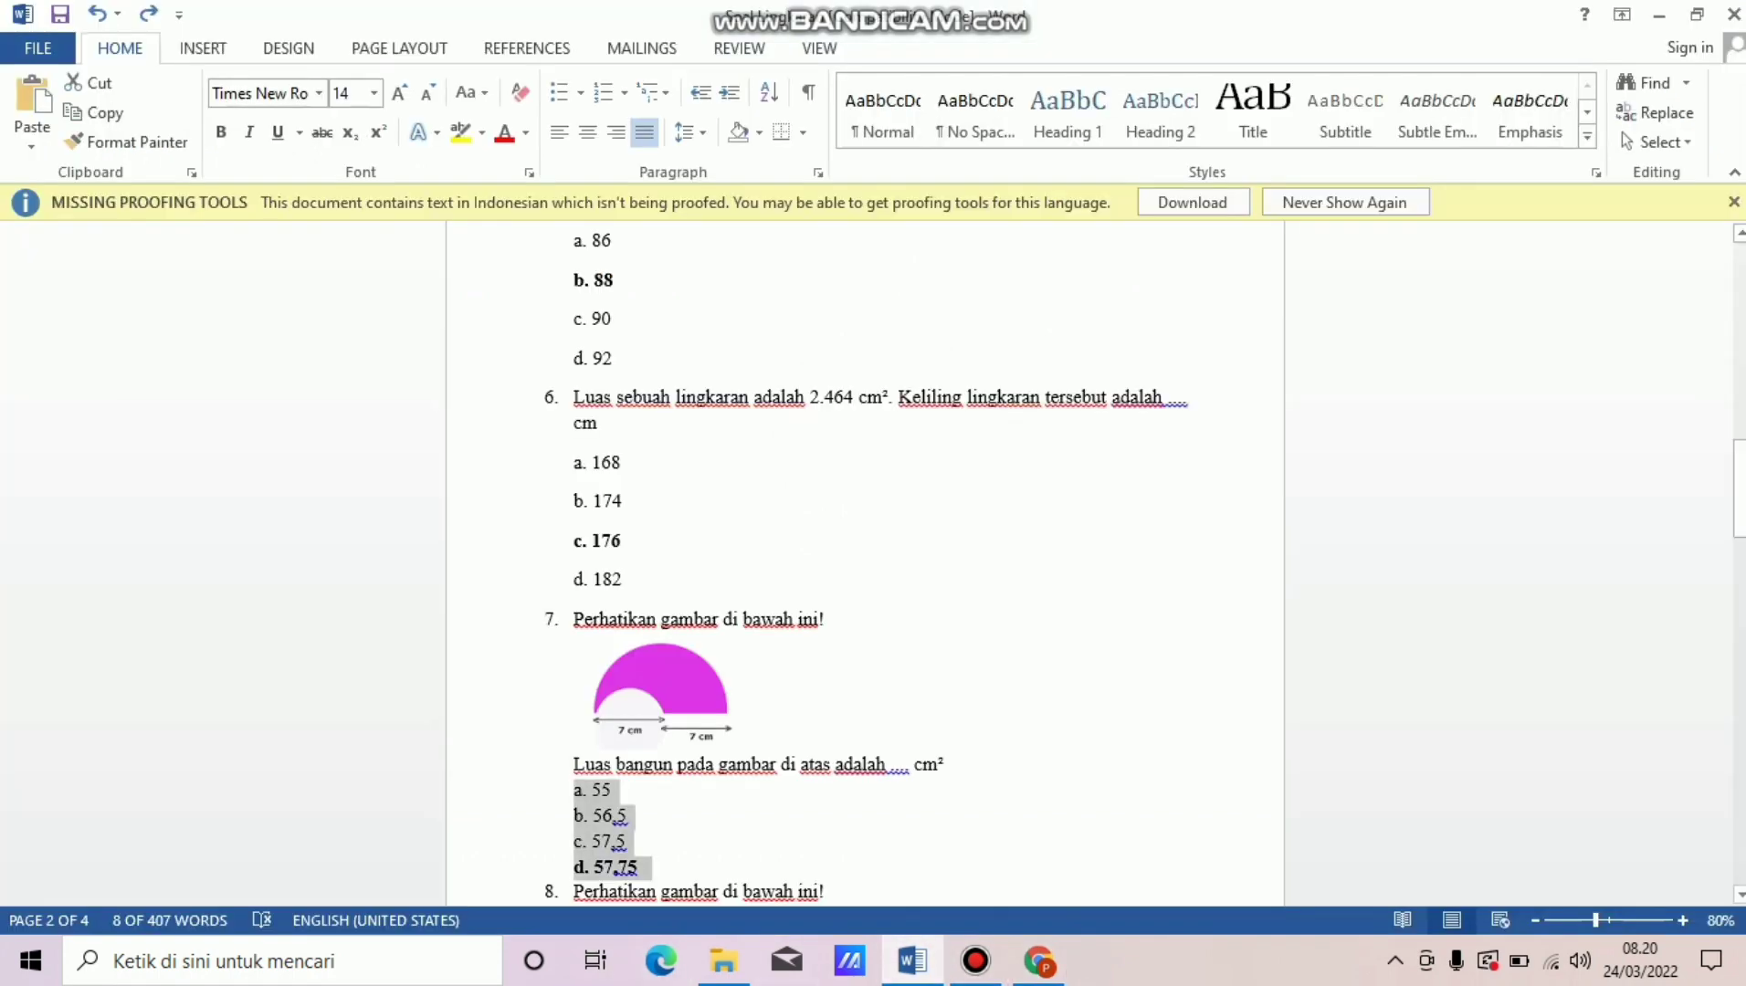
{"action": "left_click", "coordinate": [557, 766]}
{"action": "left_click", "coordinate": [621, 791]}
{"action": "key", "text": "Down"}
{"action": "key", "text": "Down"}
{"action": "key", "text": "Down"}
{"action": "key", "text": "Down"}
{"action": "key", "text": "Down"}
{"action": "key", "text": "Down"}
{"action": "key", "text": "Down"}
{"action": "key", "text": "Down"}
{"action": "key", "text": "Down"}
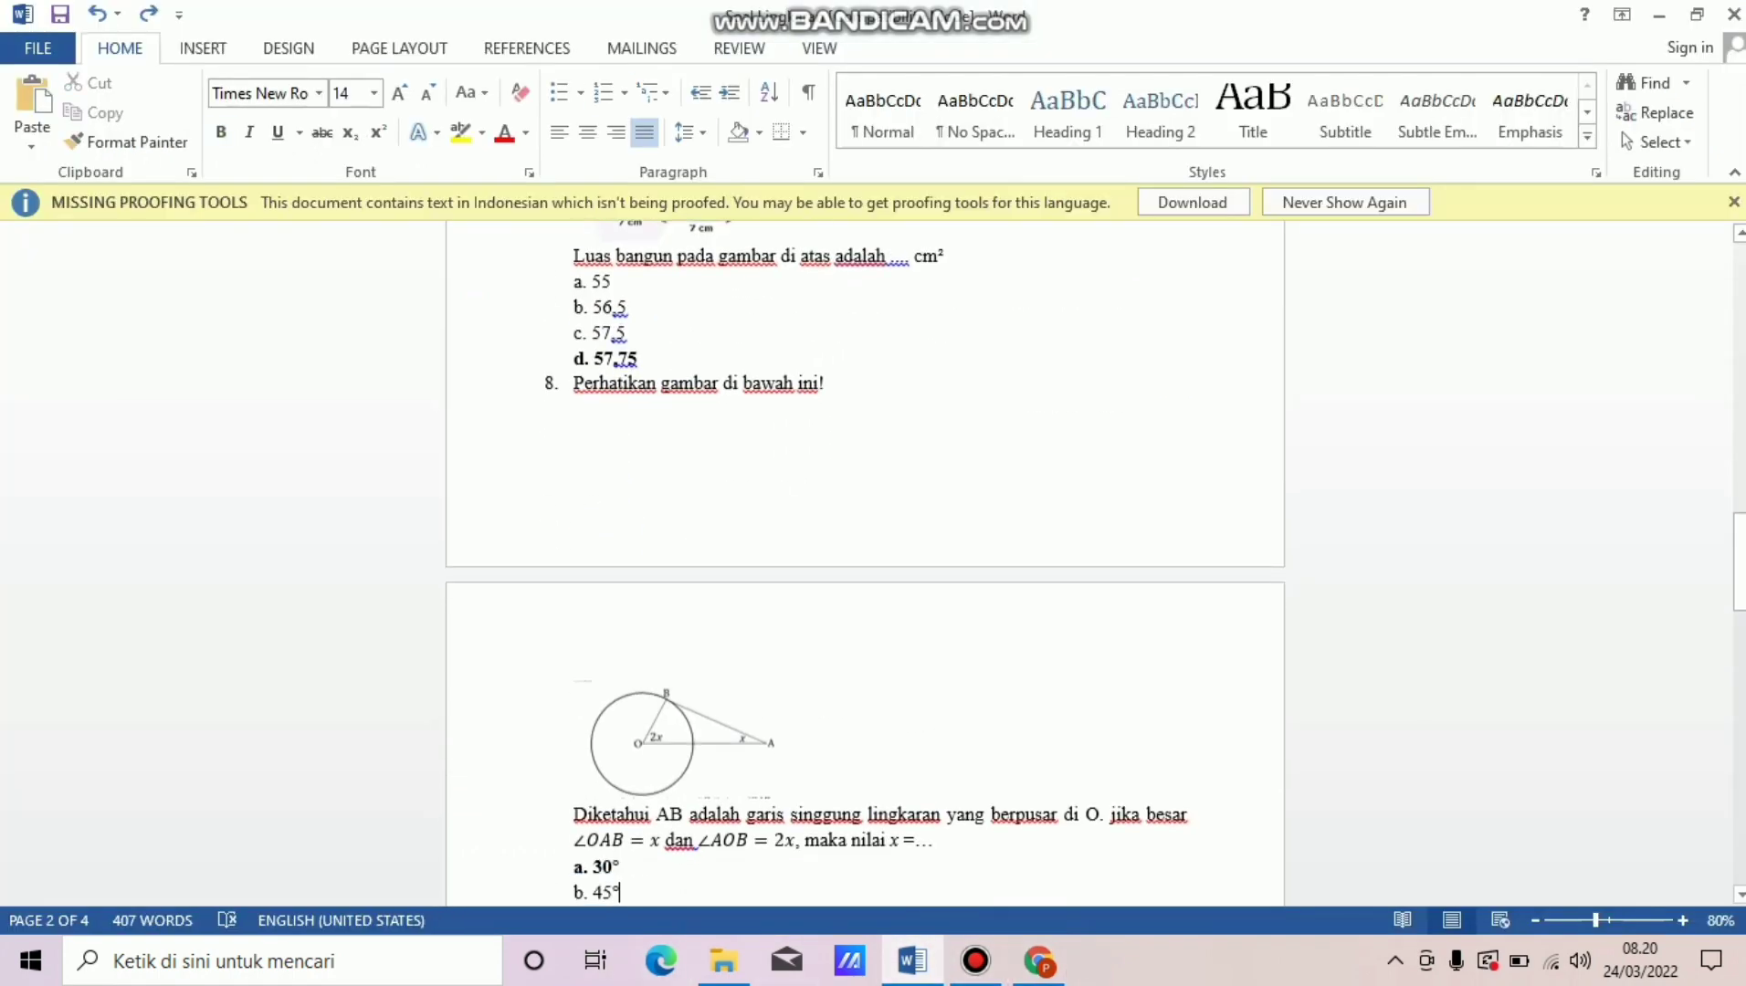
{"action": "left_click_drag", "start_coordinate": [574, 815], "coordinate": [943, 841]}
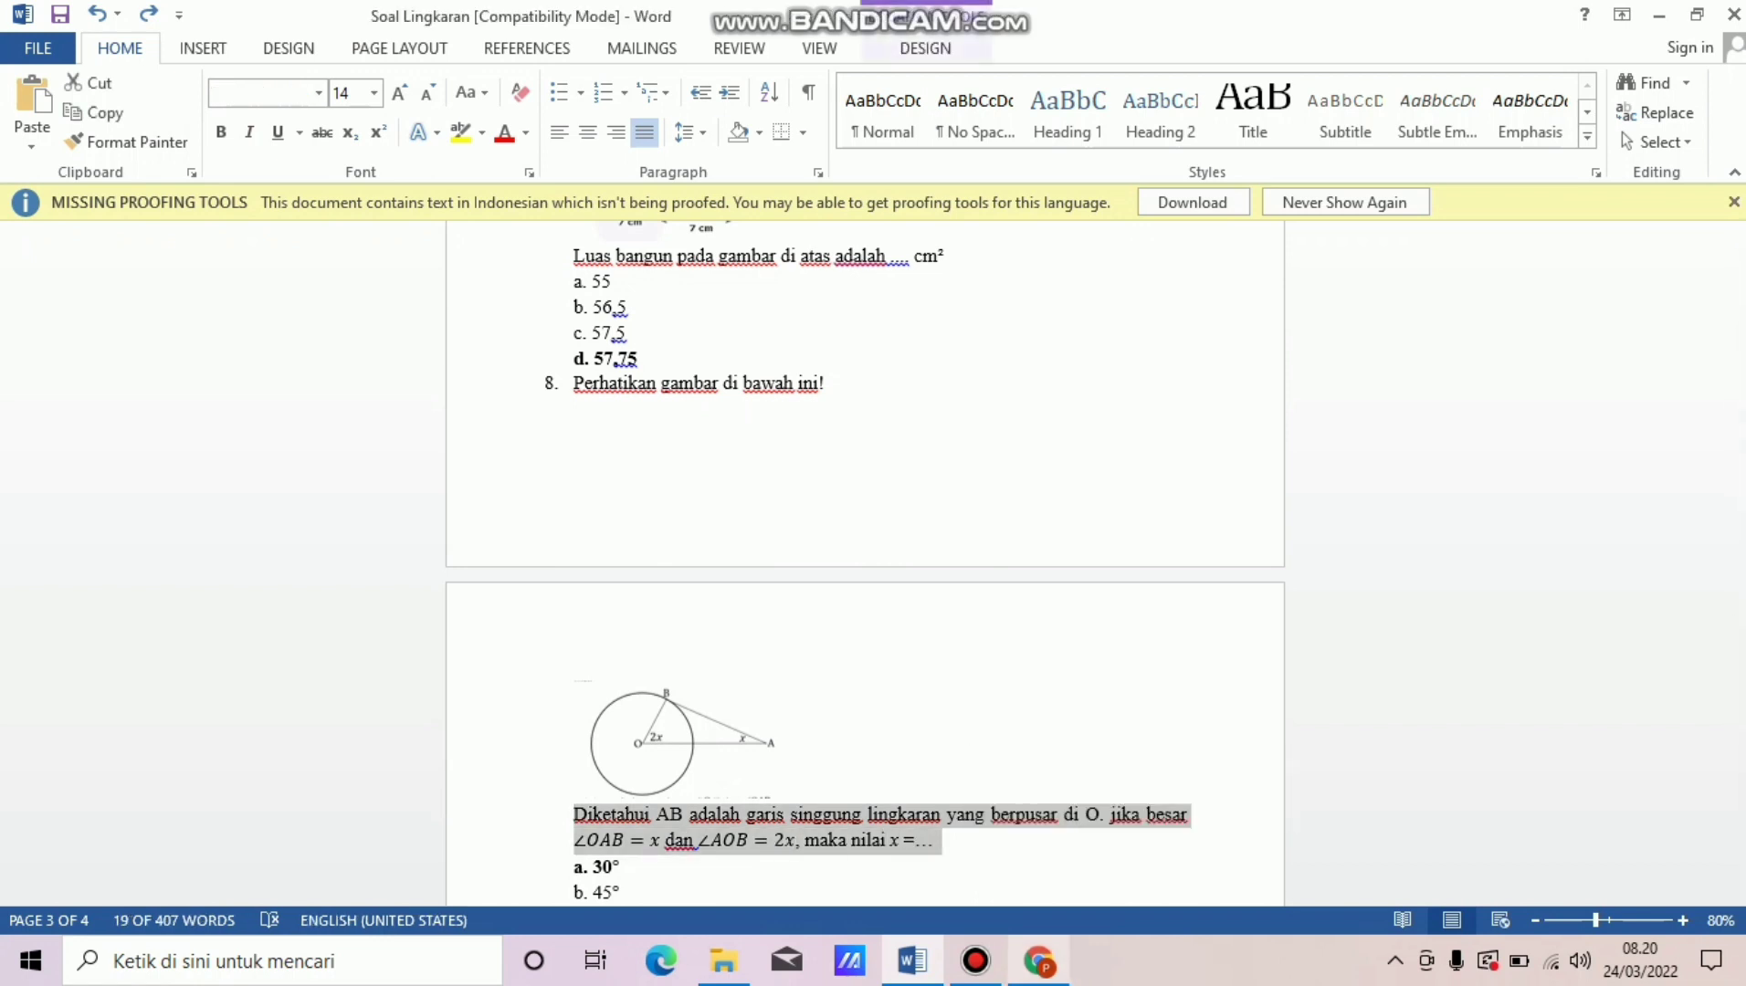
{"action": "left_click", "coordinate": [1040, 961]}
{"action": "type", "text": "Diketahui AB adalah garis singgung lingkaran yang berpusar di O. jika besar ∠OAB=x dan ∠AOB=2x, maka nilai x =..."}
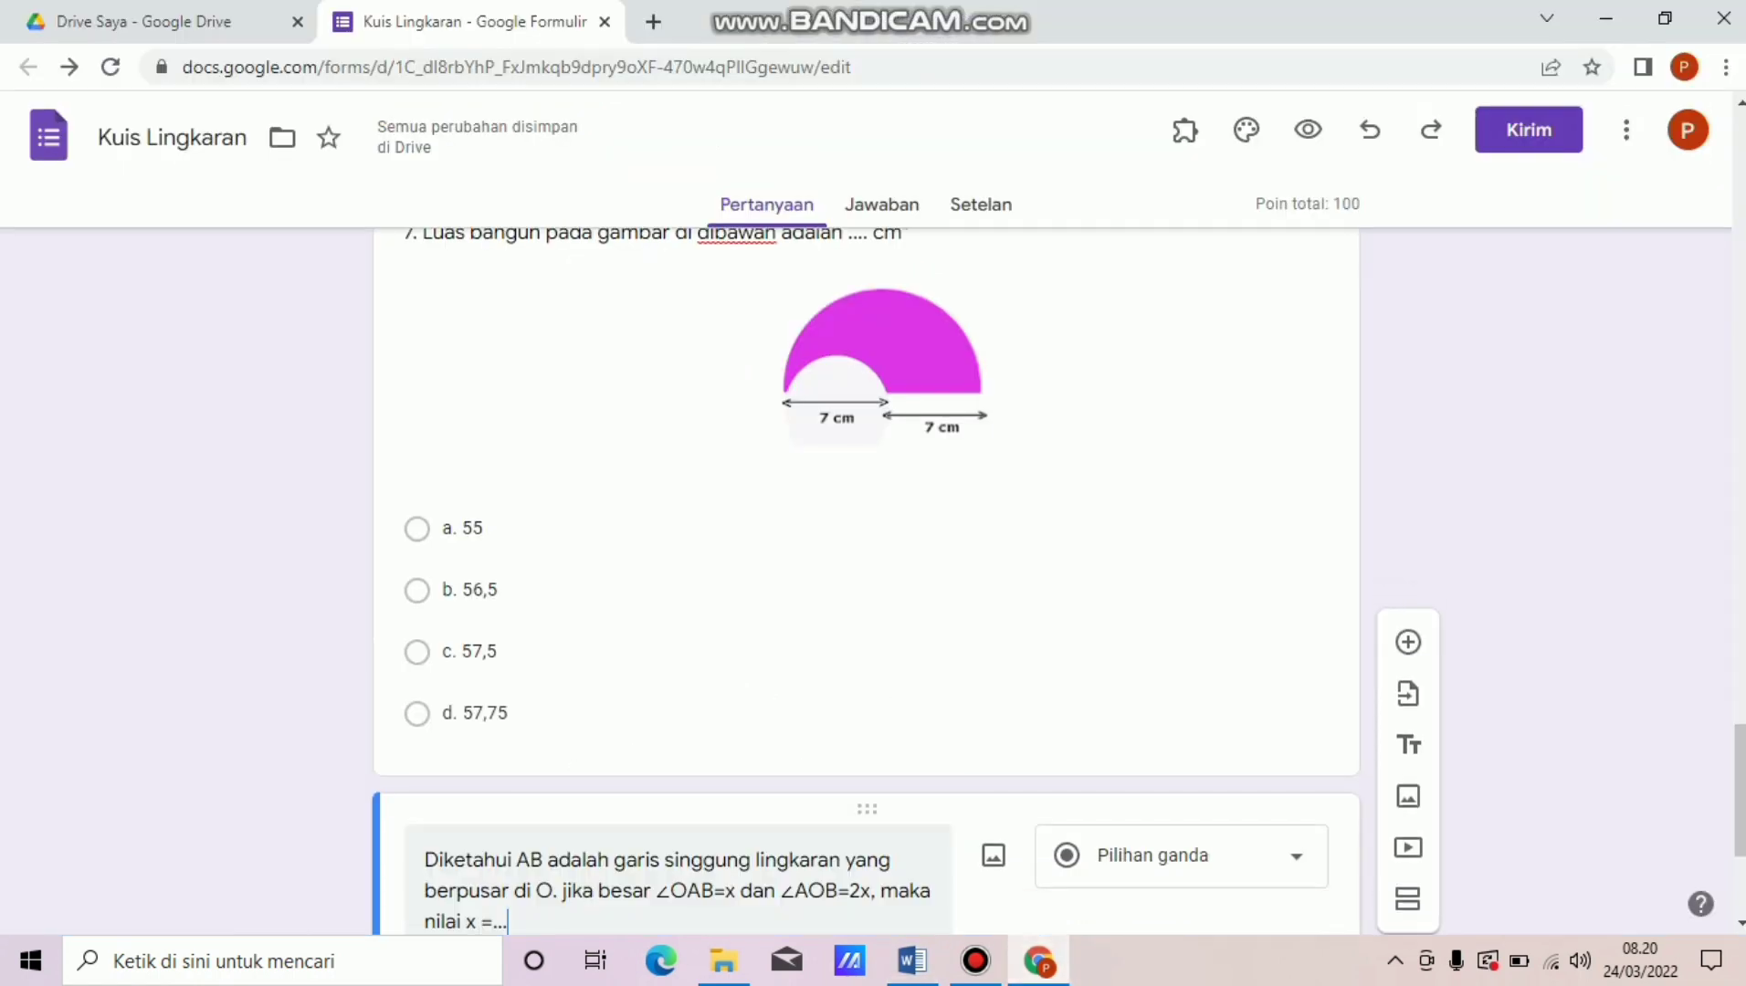
{"action": "type", "text": "8."}
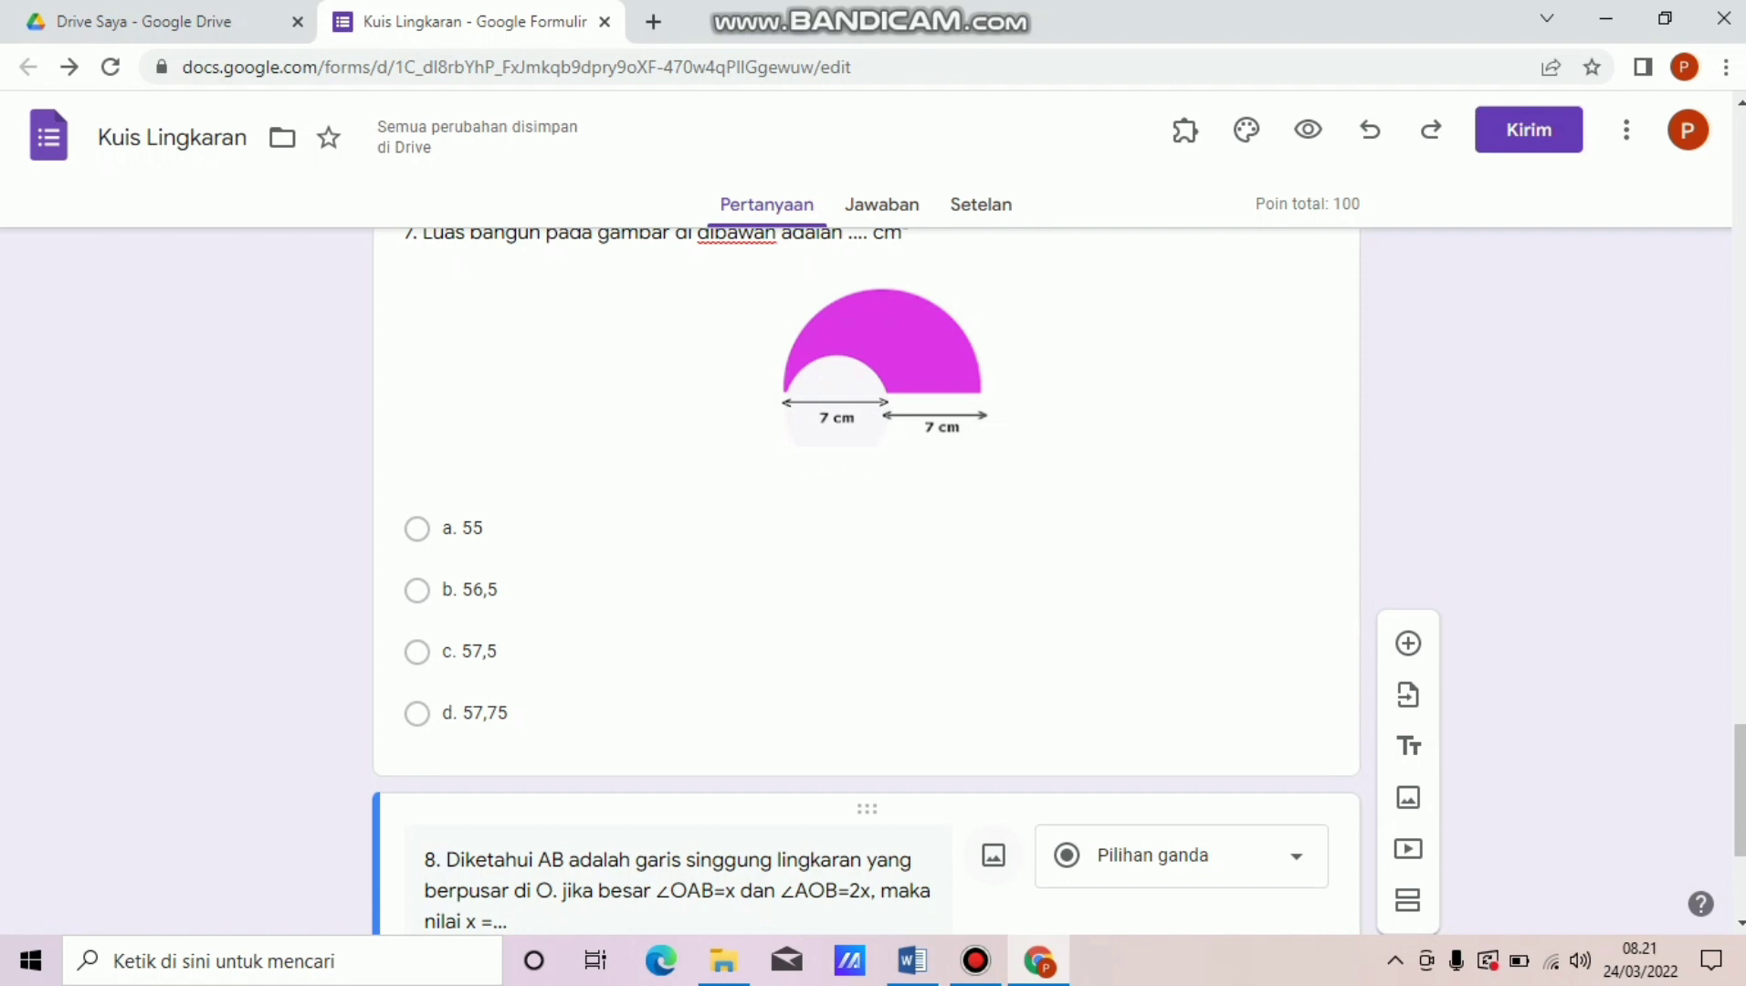
Upload the image SOAL 8 from the Unduhan folder into question 8 and align it to the center.
{"action": "left_click", "coordinate": [994, 856]}
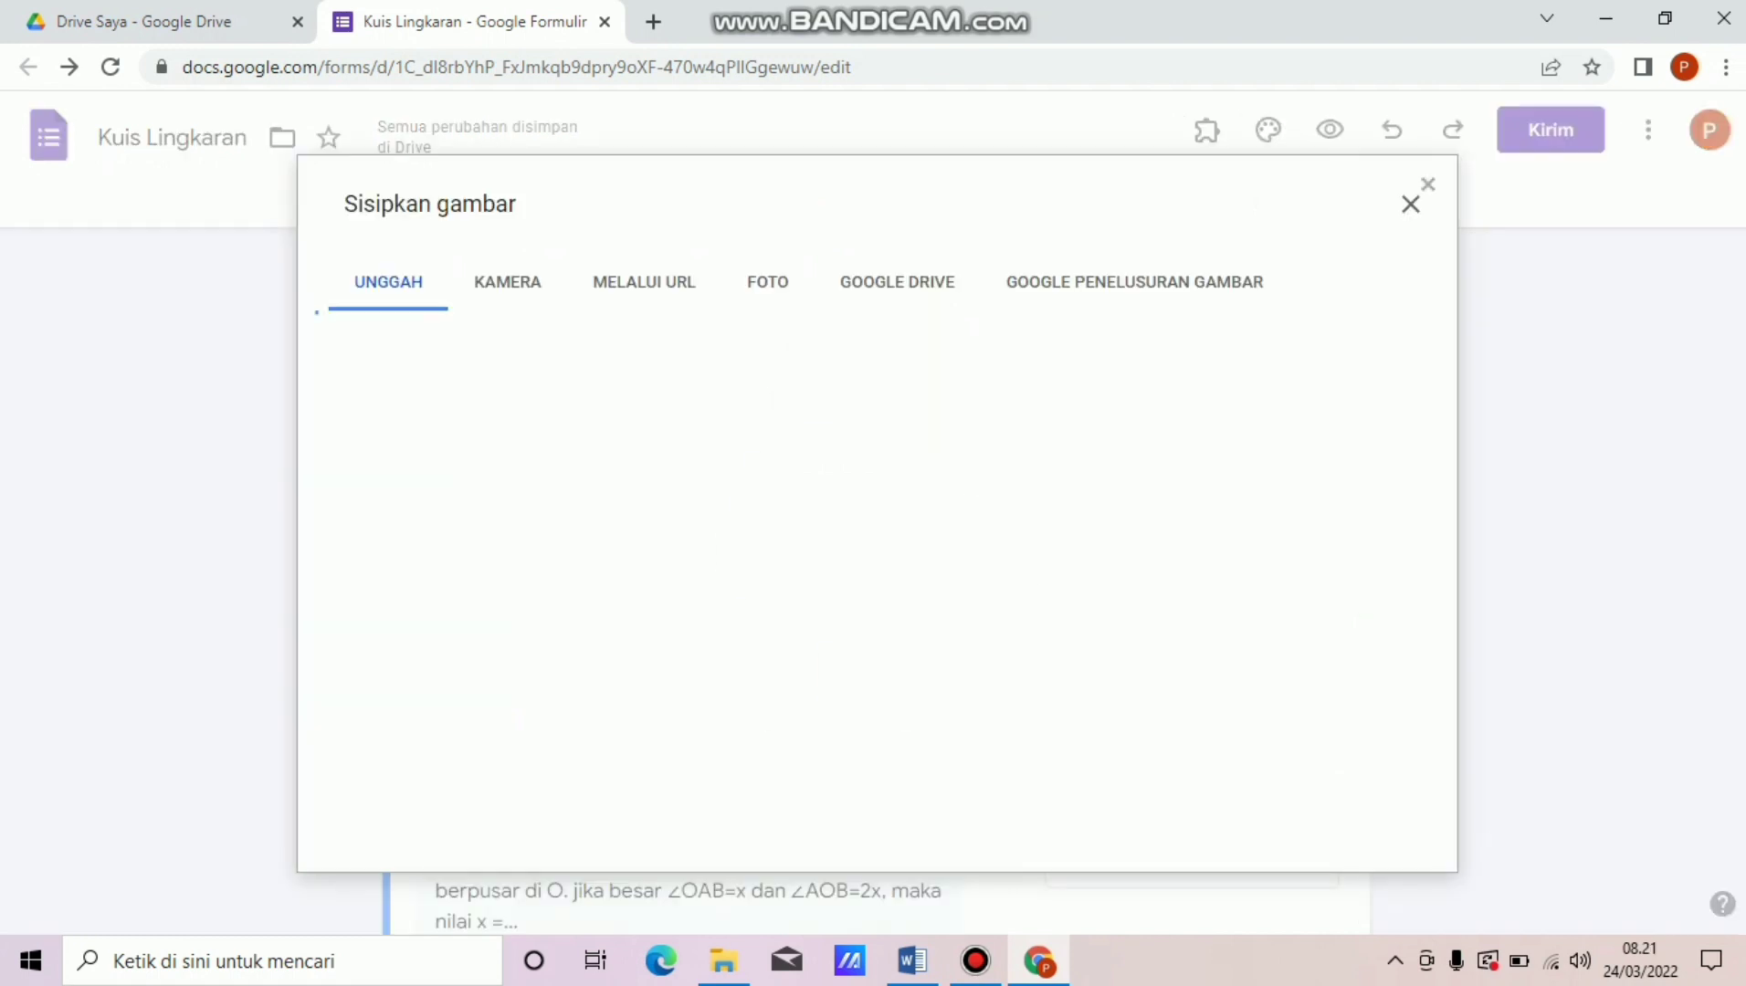
{"action": "left_click", "coordinate": [878, 672]}
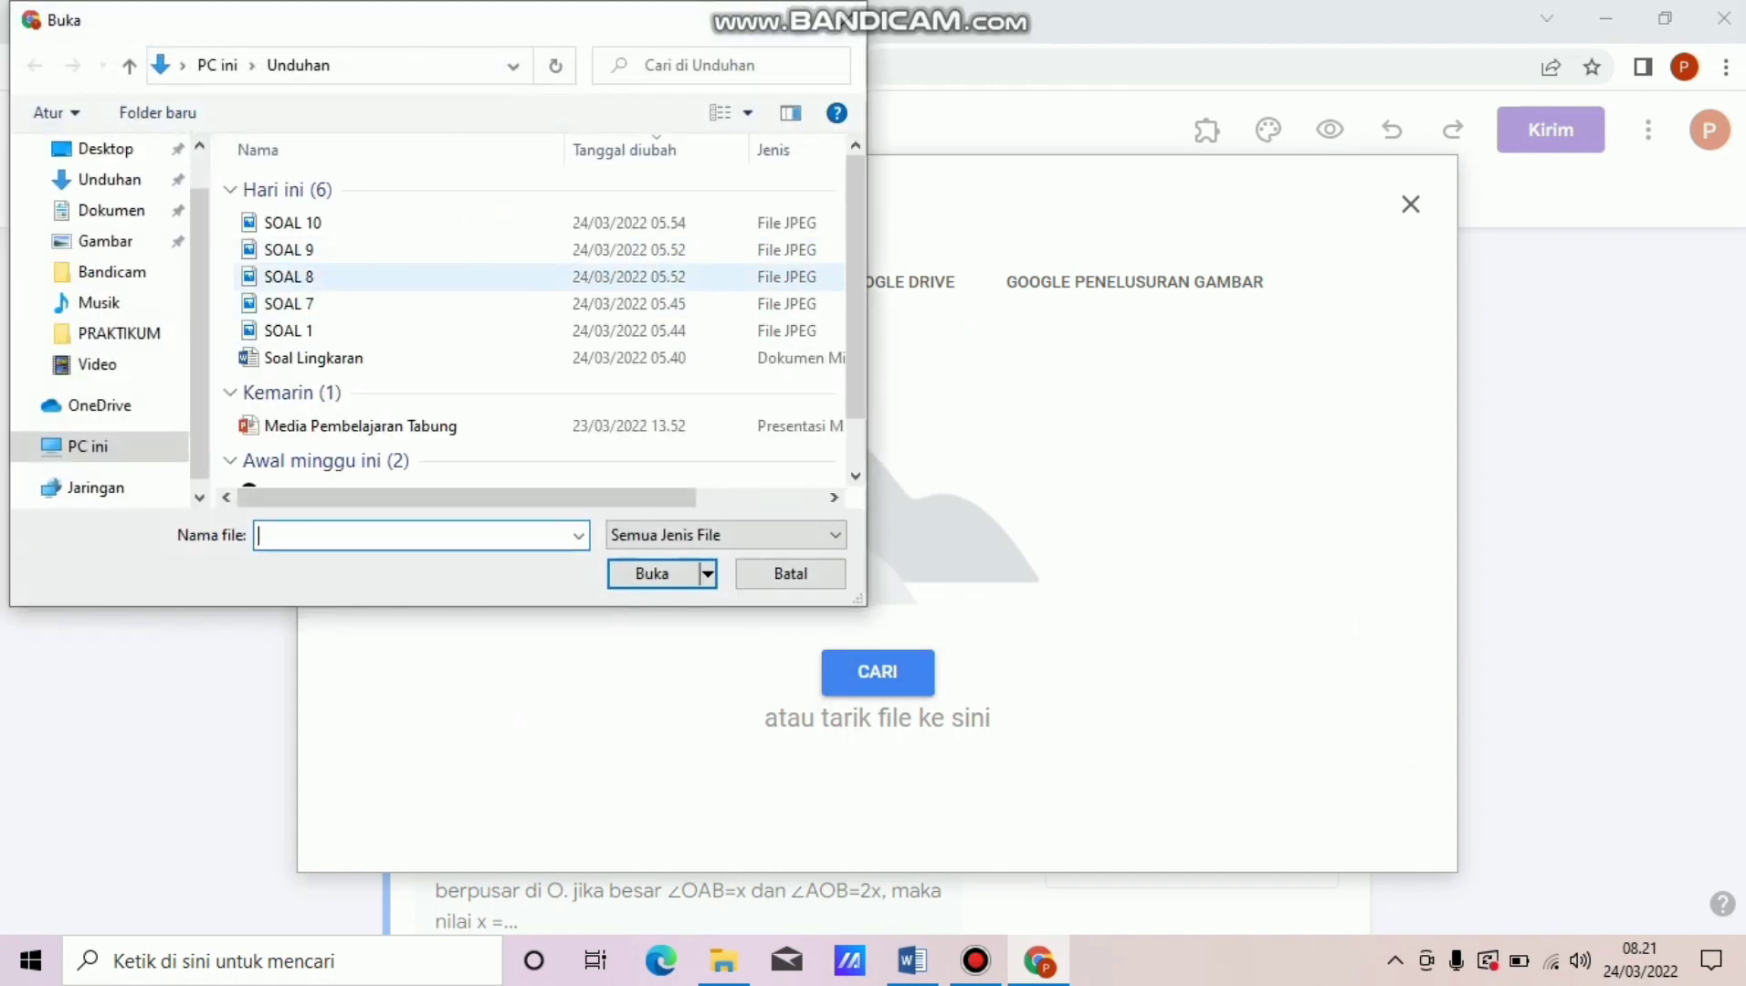
{"action": "left_click_drag", "start_coordinate": [584, 277], "coordinate": [623, 424]}
{"action": "left_click", "coordinate": [652, 573]}
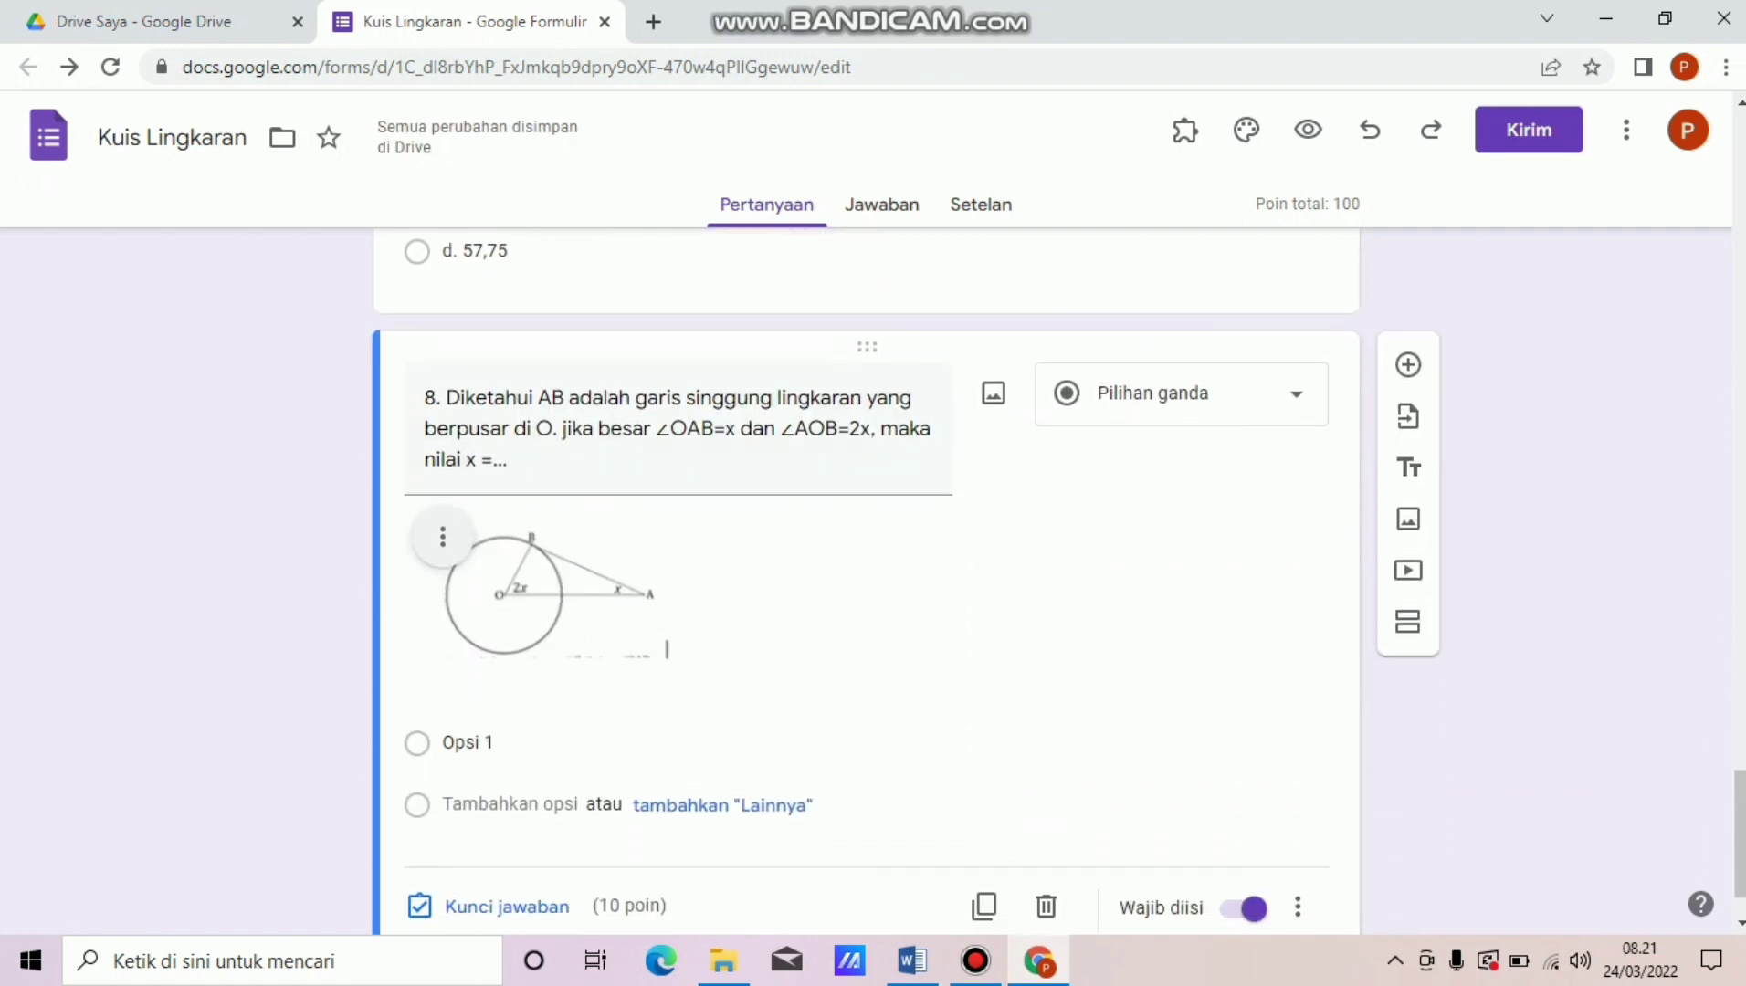
{"action": "left_click", "coordinate": [443, 537]}
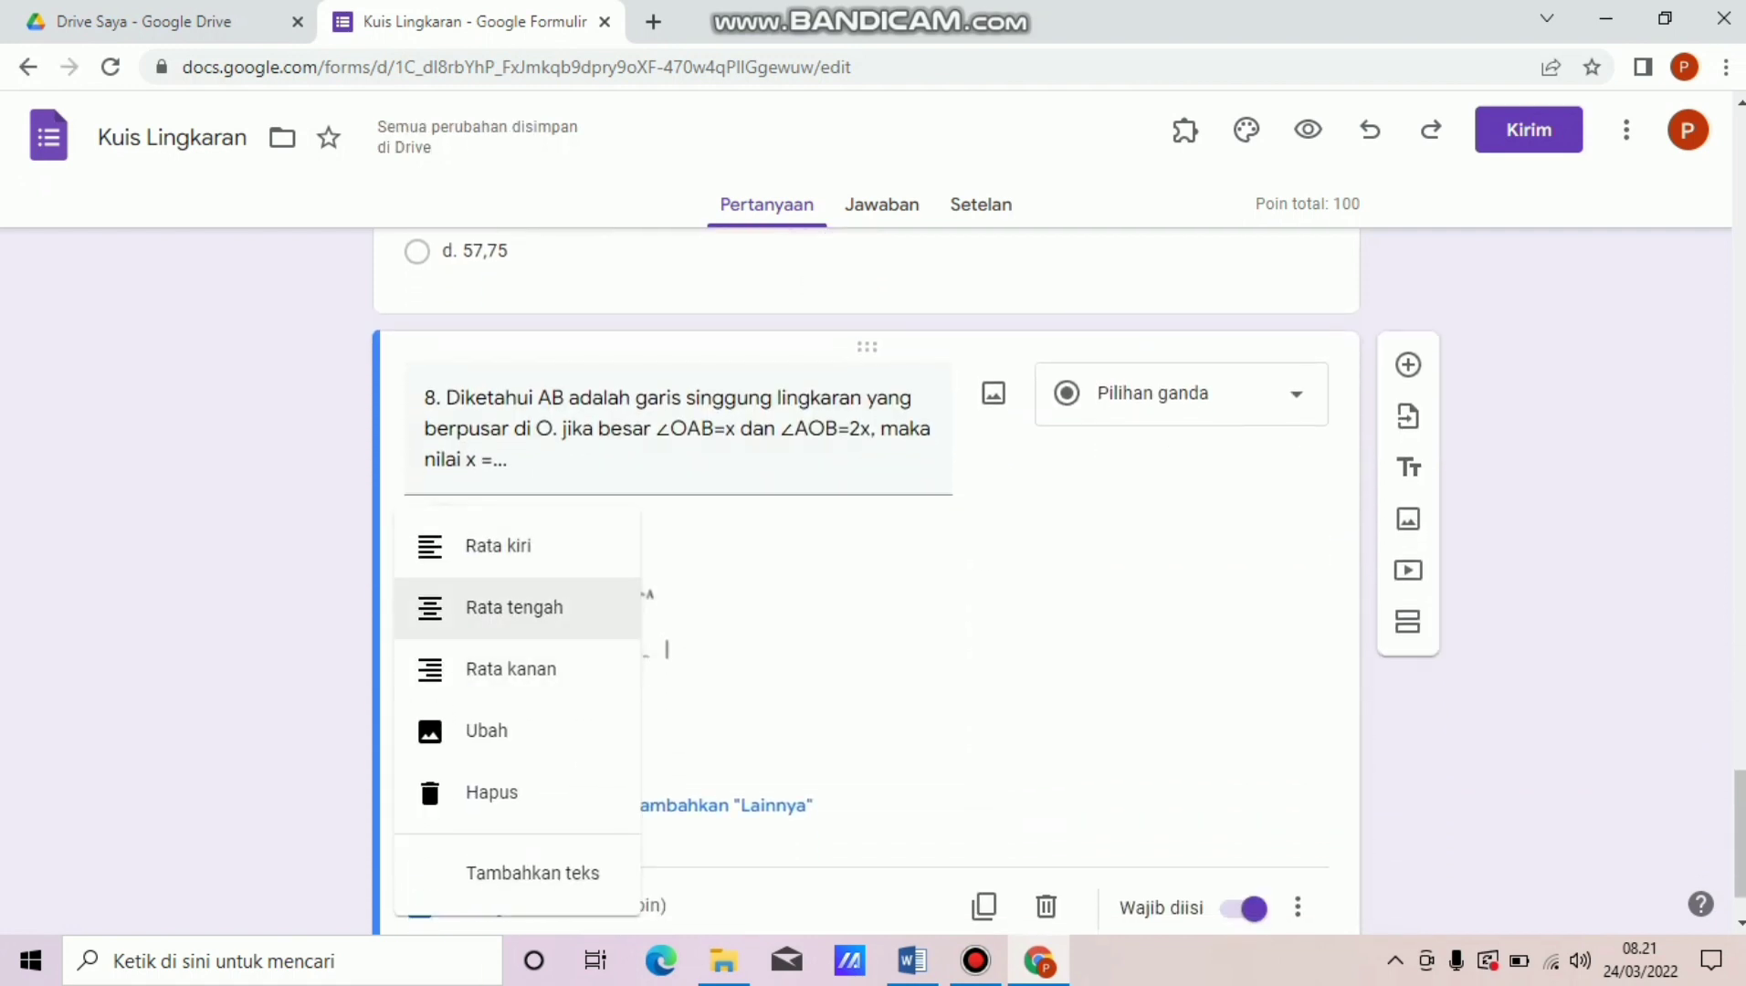
{"action": "left_click", "coordinate": [515, 607]}
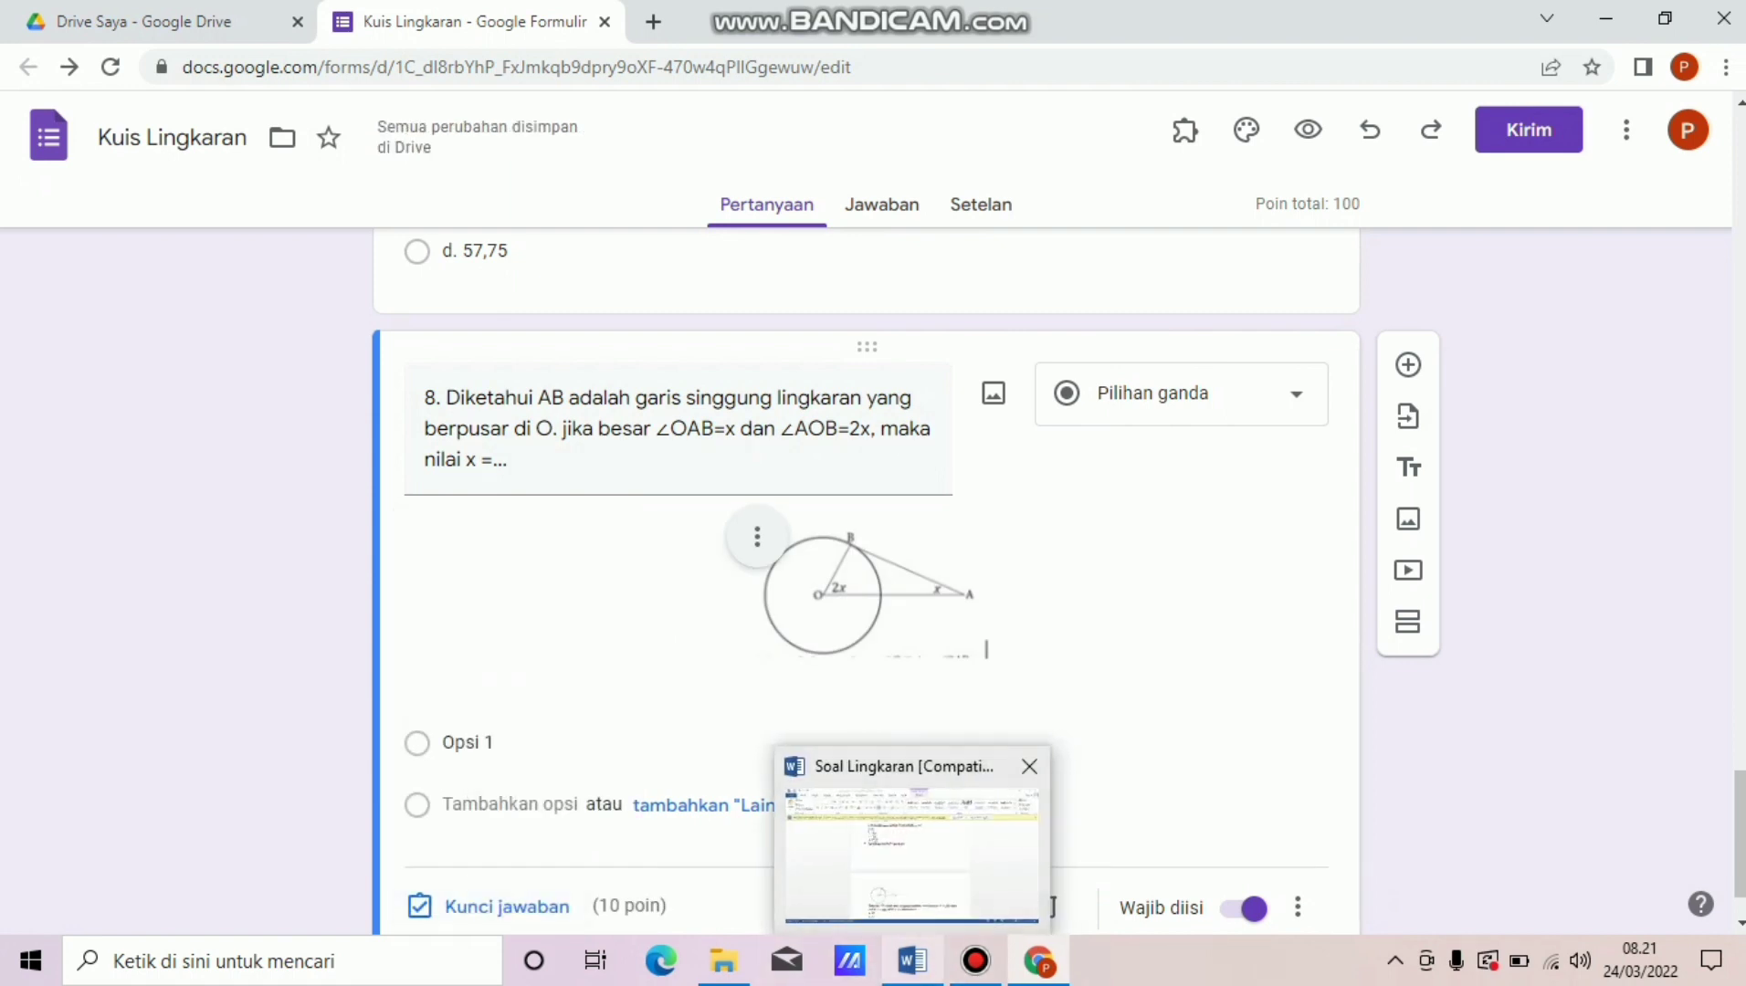
Copy question 8's answer choices from the Word document into the form's question 8: a. 30°, b. 45°, c. 60° and d. 90°.
{"action": "left_click", "coordinate": [912, 959]}
{"action": "left_click_drag", "start_coordinate": [574, 868], "coordinate": [628, 372]}
{"action": "key", "text": "ctrl+c"}
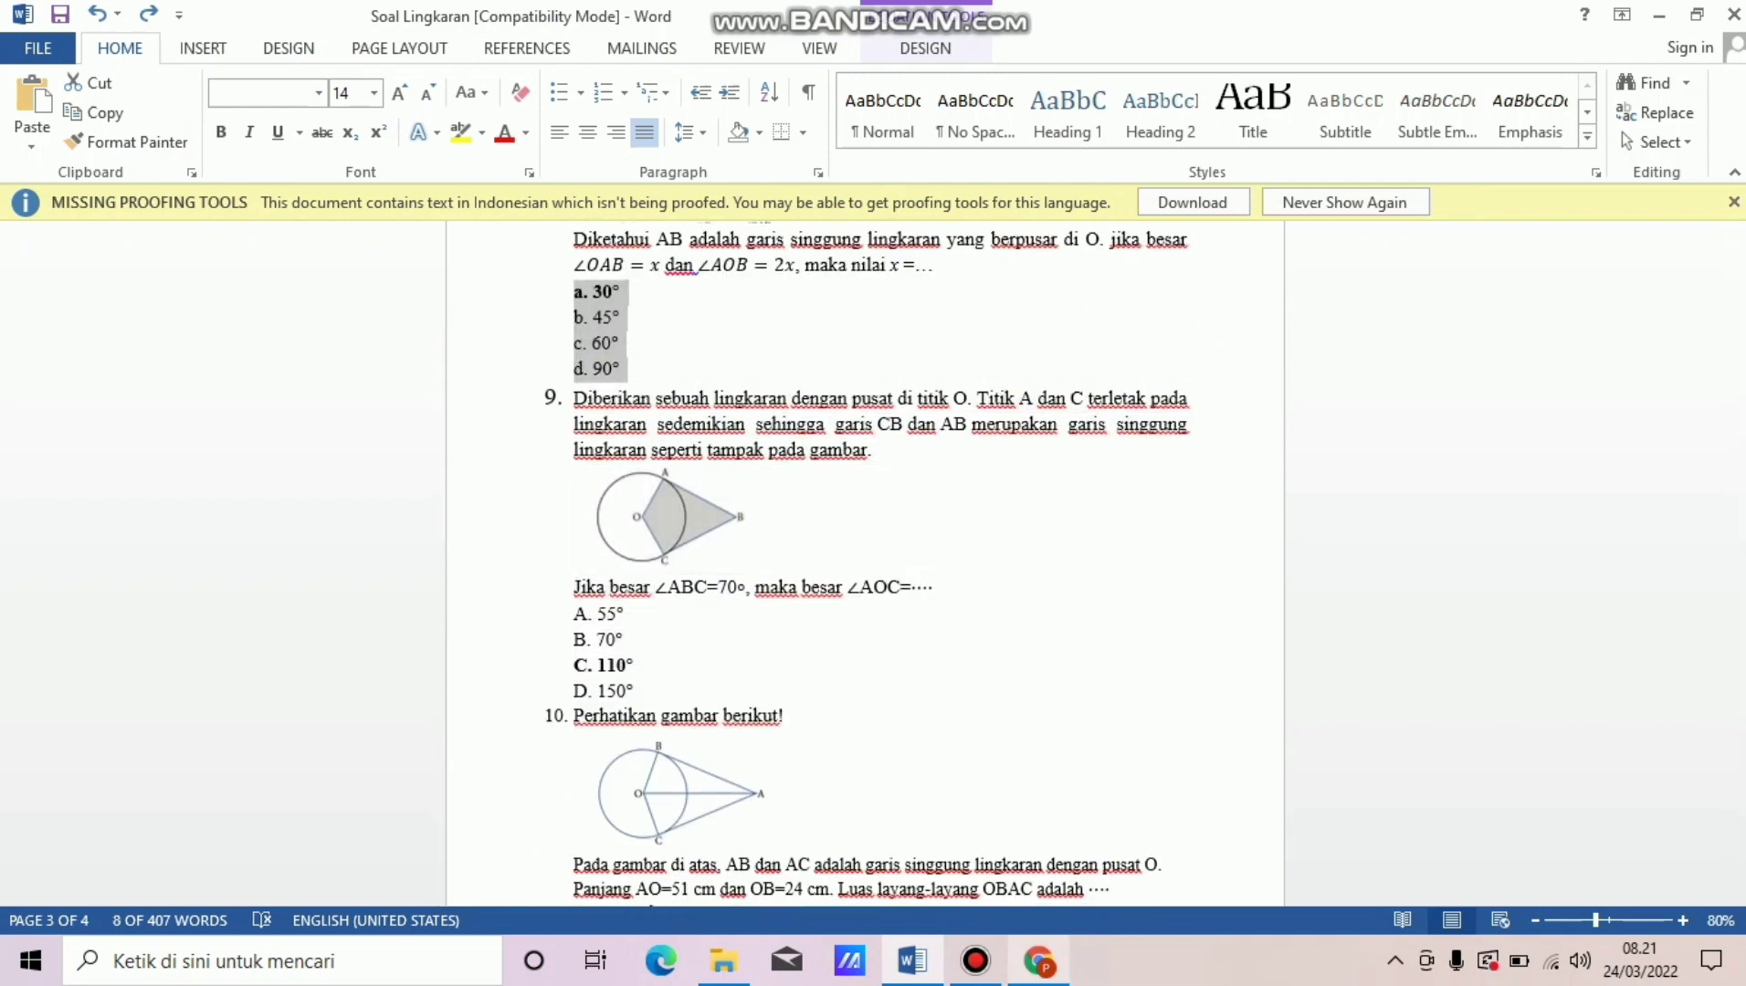
{"action": "left_click", "coordinate": [1039, 961]}
{"action": "left_click", "coordinate": [485, 746]}
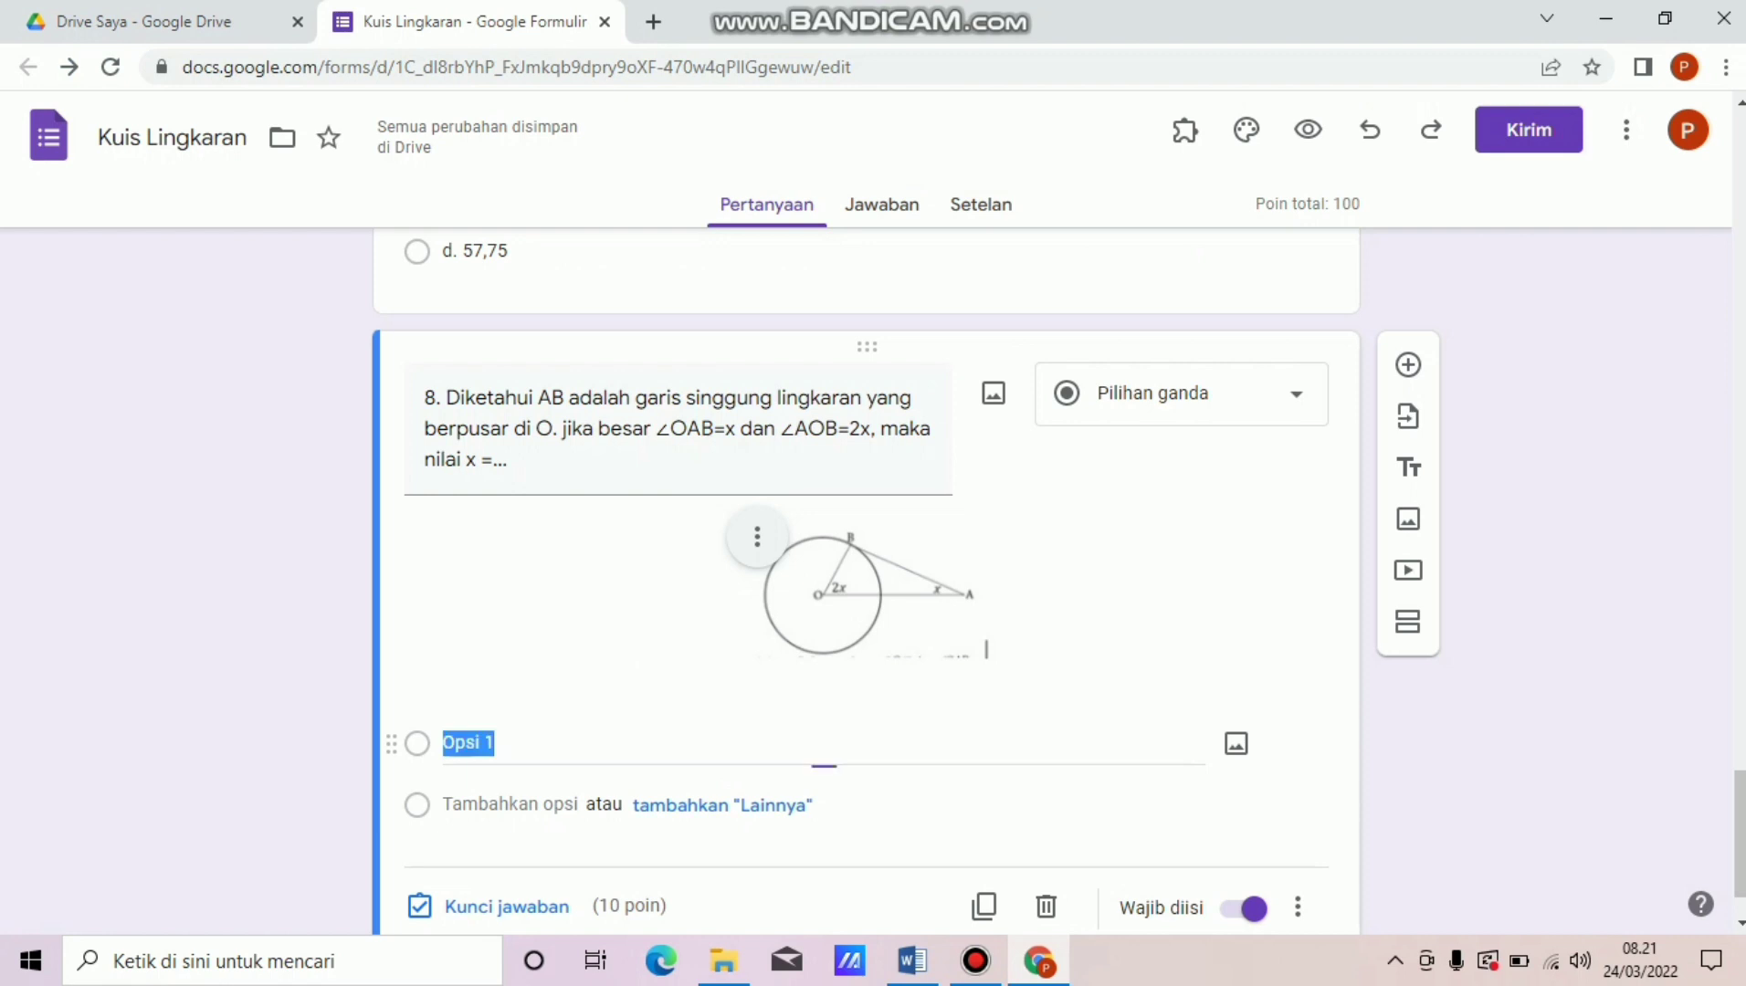
{"action": "key", "text": "ctrl+v"}
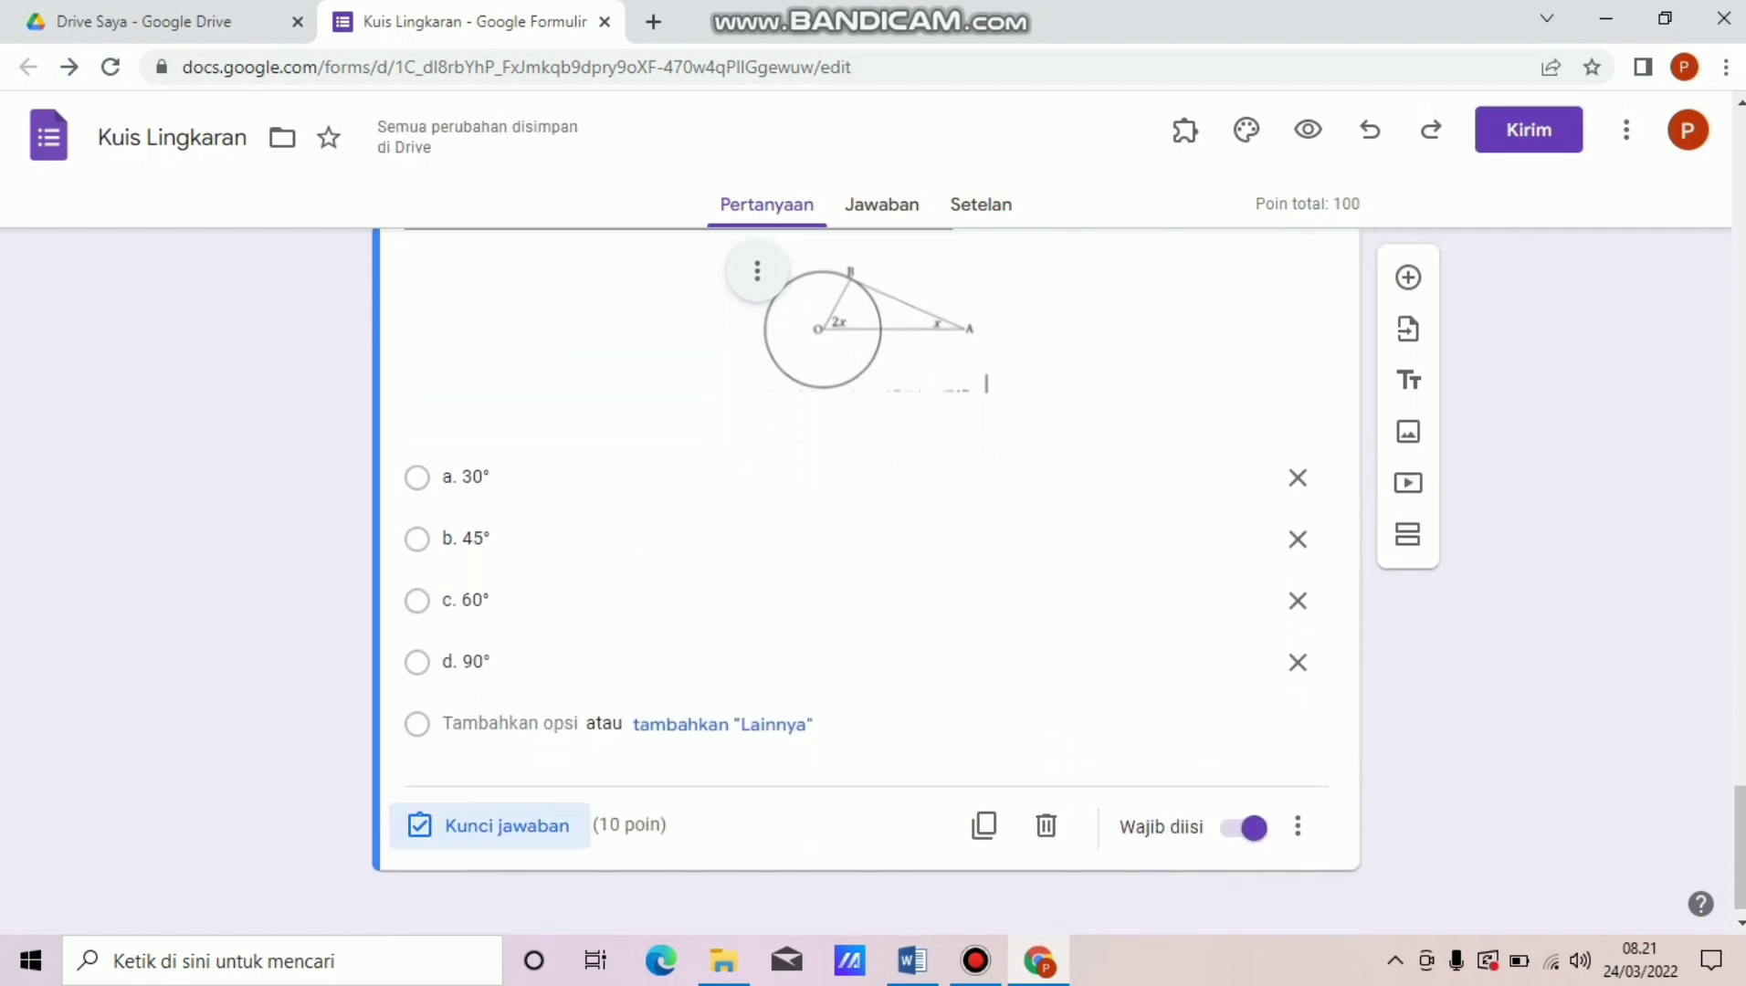
Set "a. 30°" as the correct answer in question 8's answer key and finish the key.
{"action": "left_click", "coordinate": [493, 825]}
{"action": "left_click", "coordinate": [430, 677]}
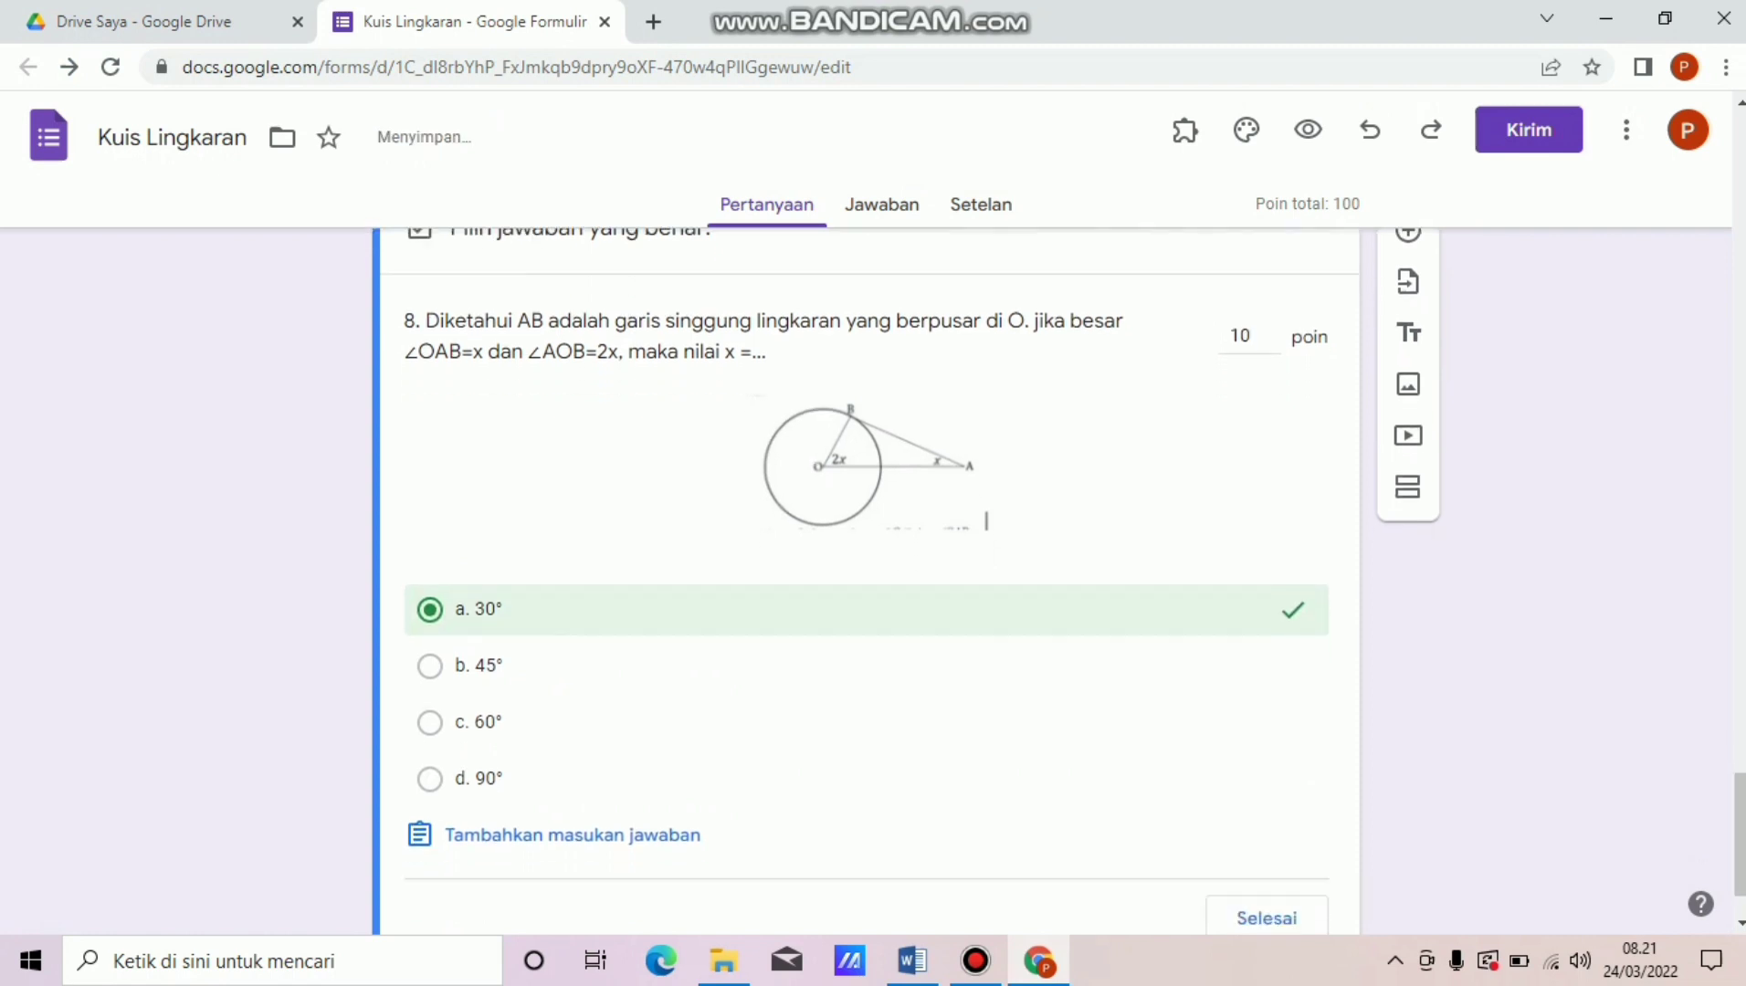
{"action": "left_click", "coordinate": [1267, 832]}
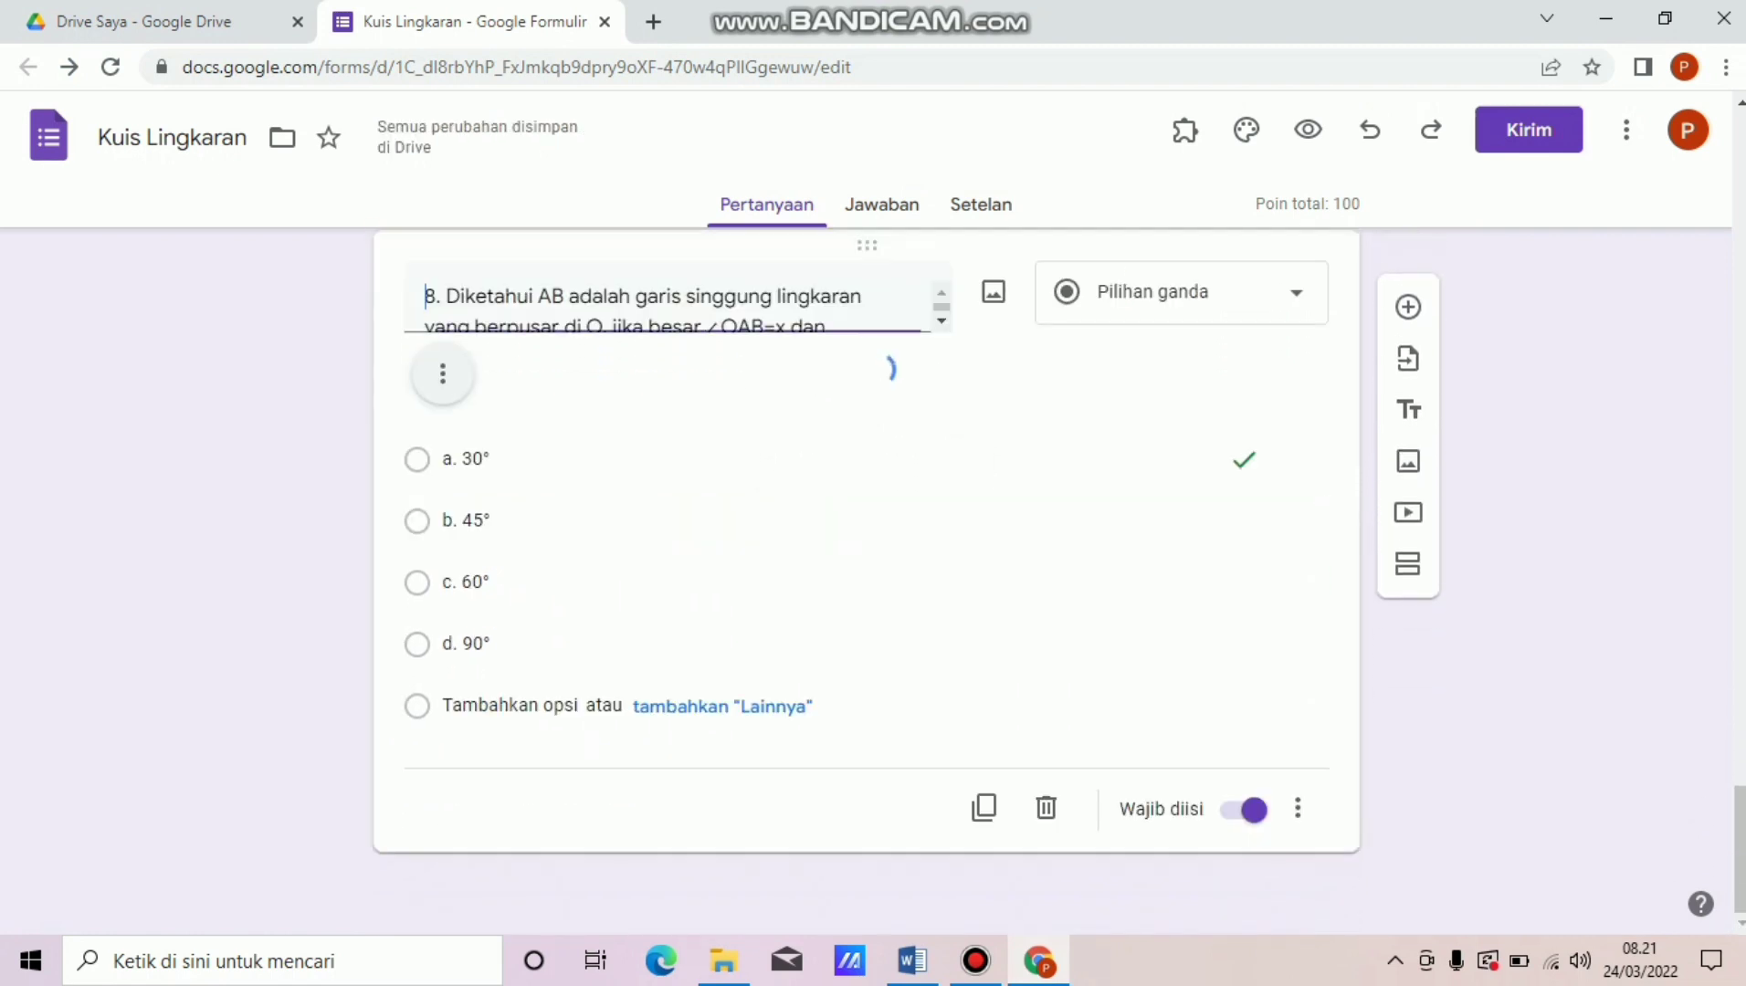
Add a new question with Word's numbered question 9 paragraph, from "Diberikan sebuah lingkaran" to "seperti tampak pada gambar.".
{"action": "left_click", "coordinate": [1408, 277]}
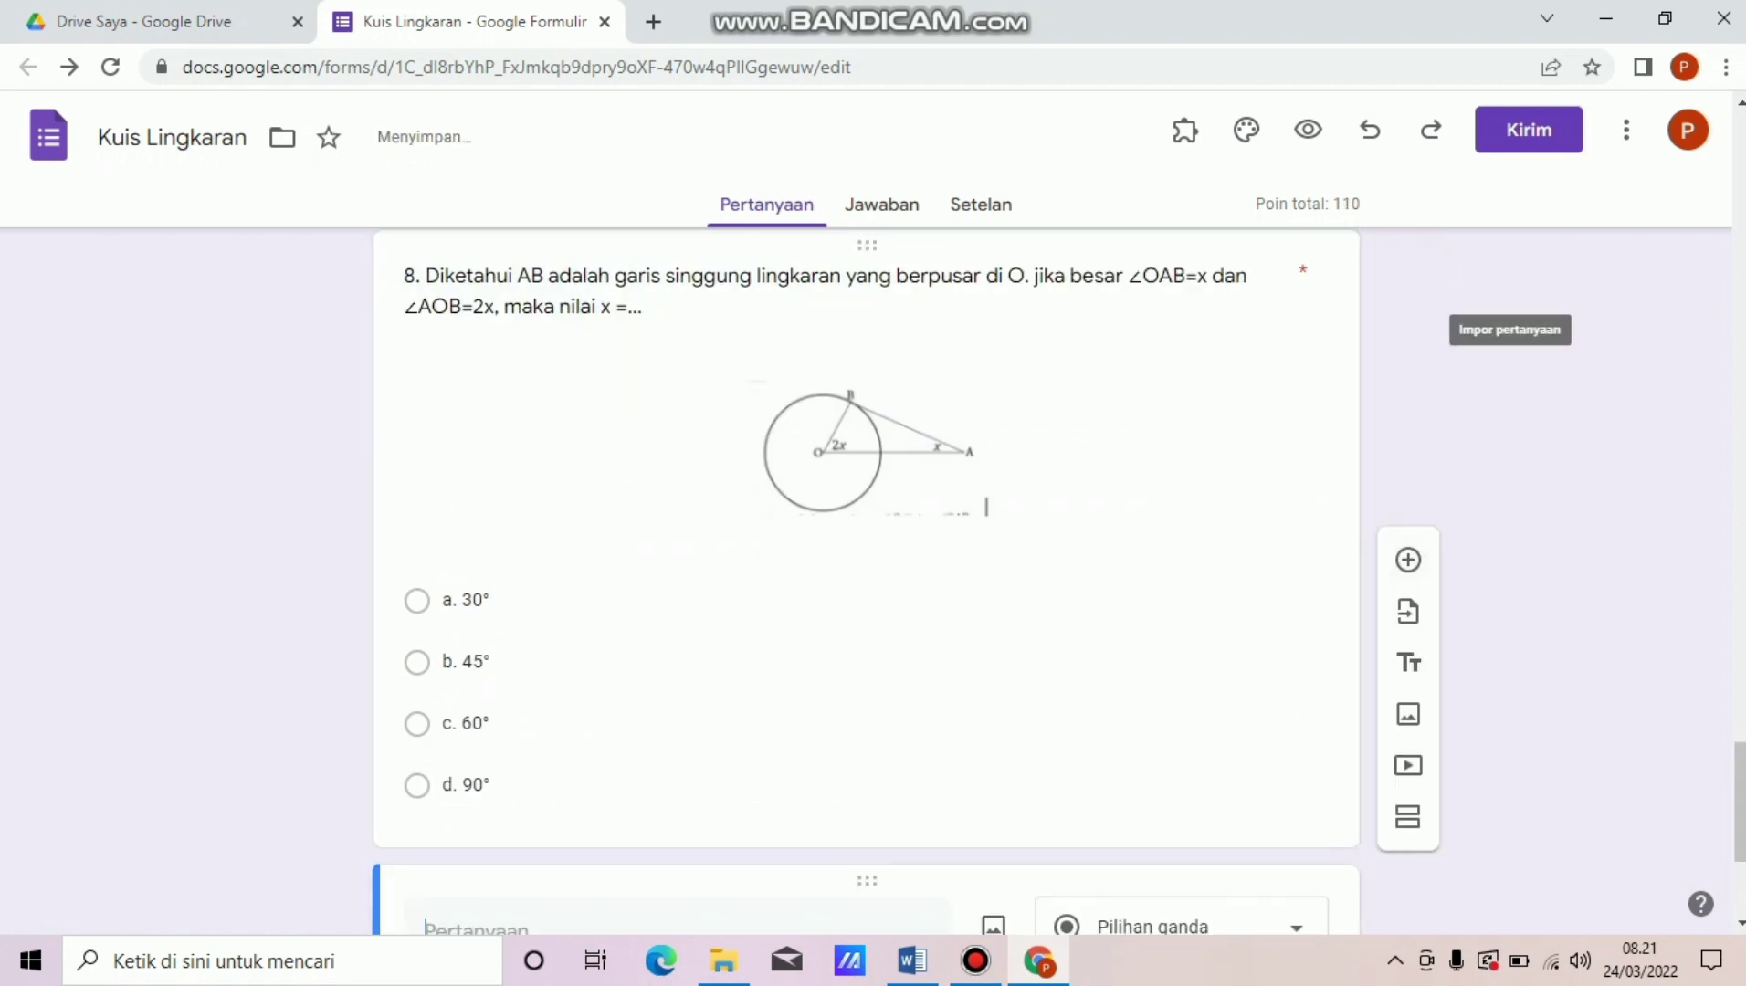
{"action": "left_click", "coordinate": [912, 961]}
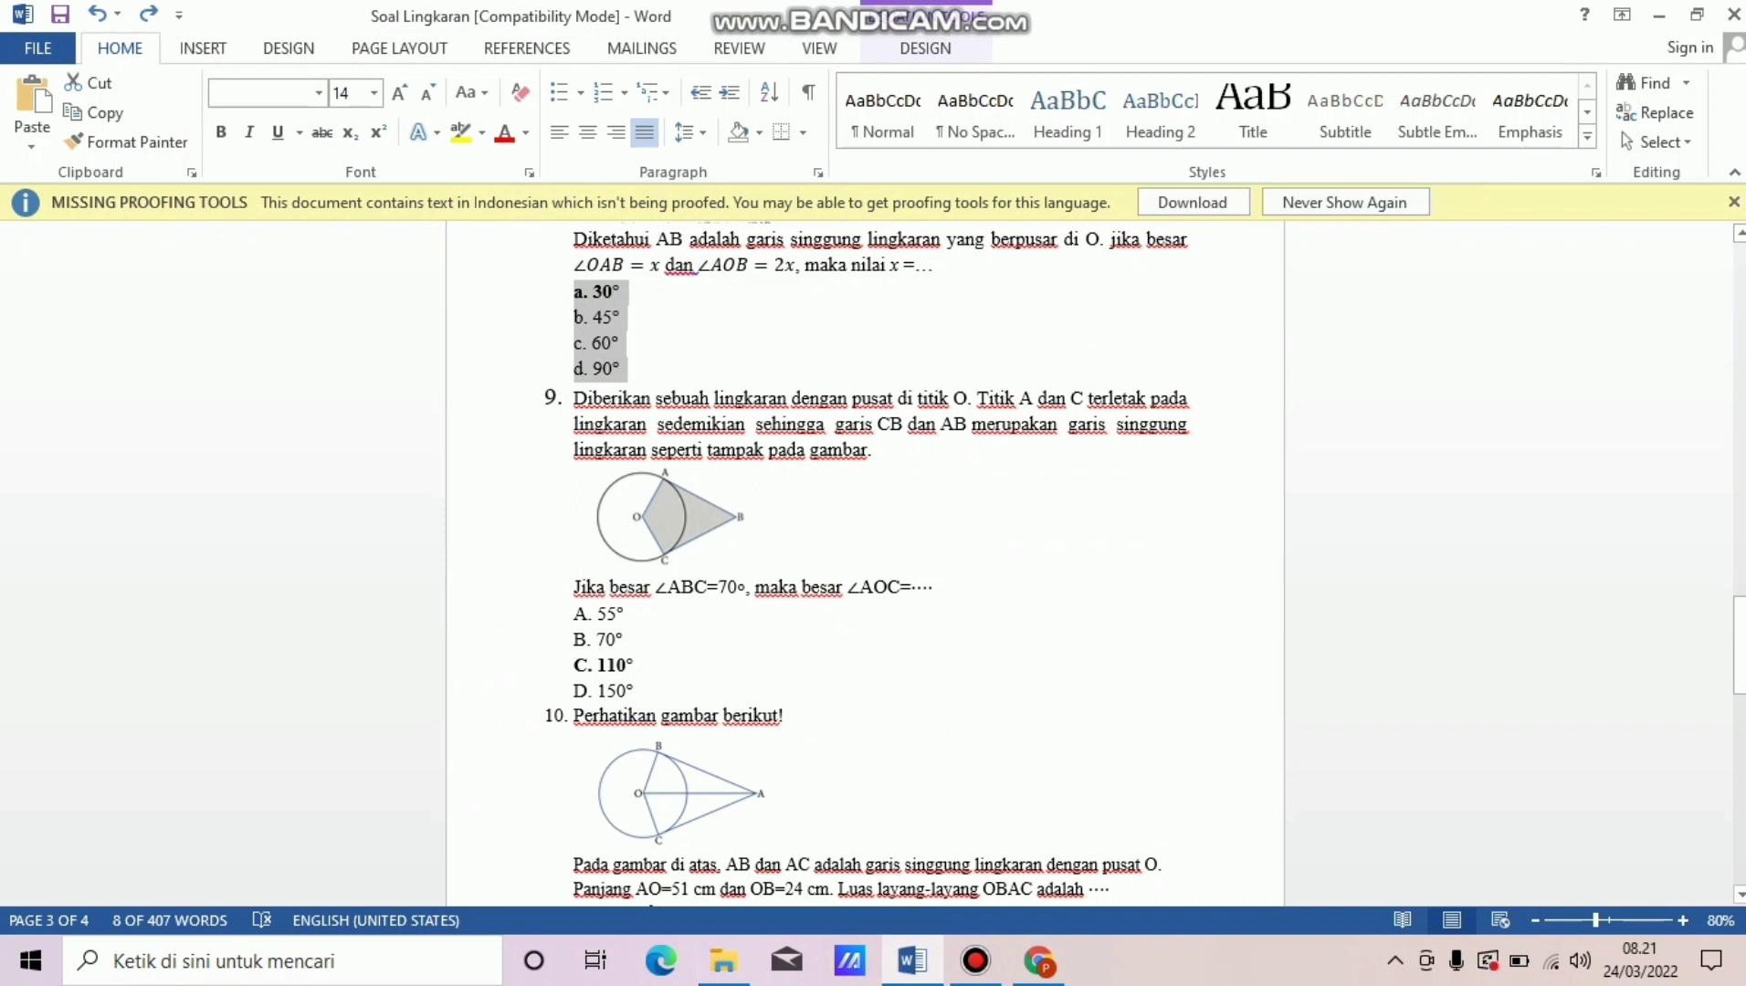
{"action": "left_click_drag", "start_coordinate": [574, 399], "coordinate": [883, 452]}
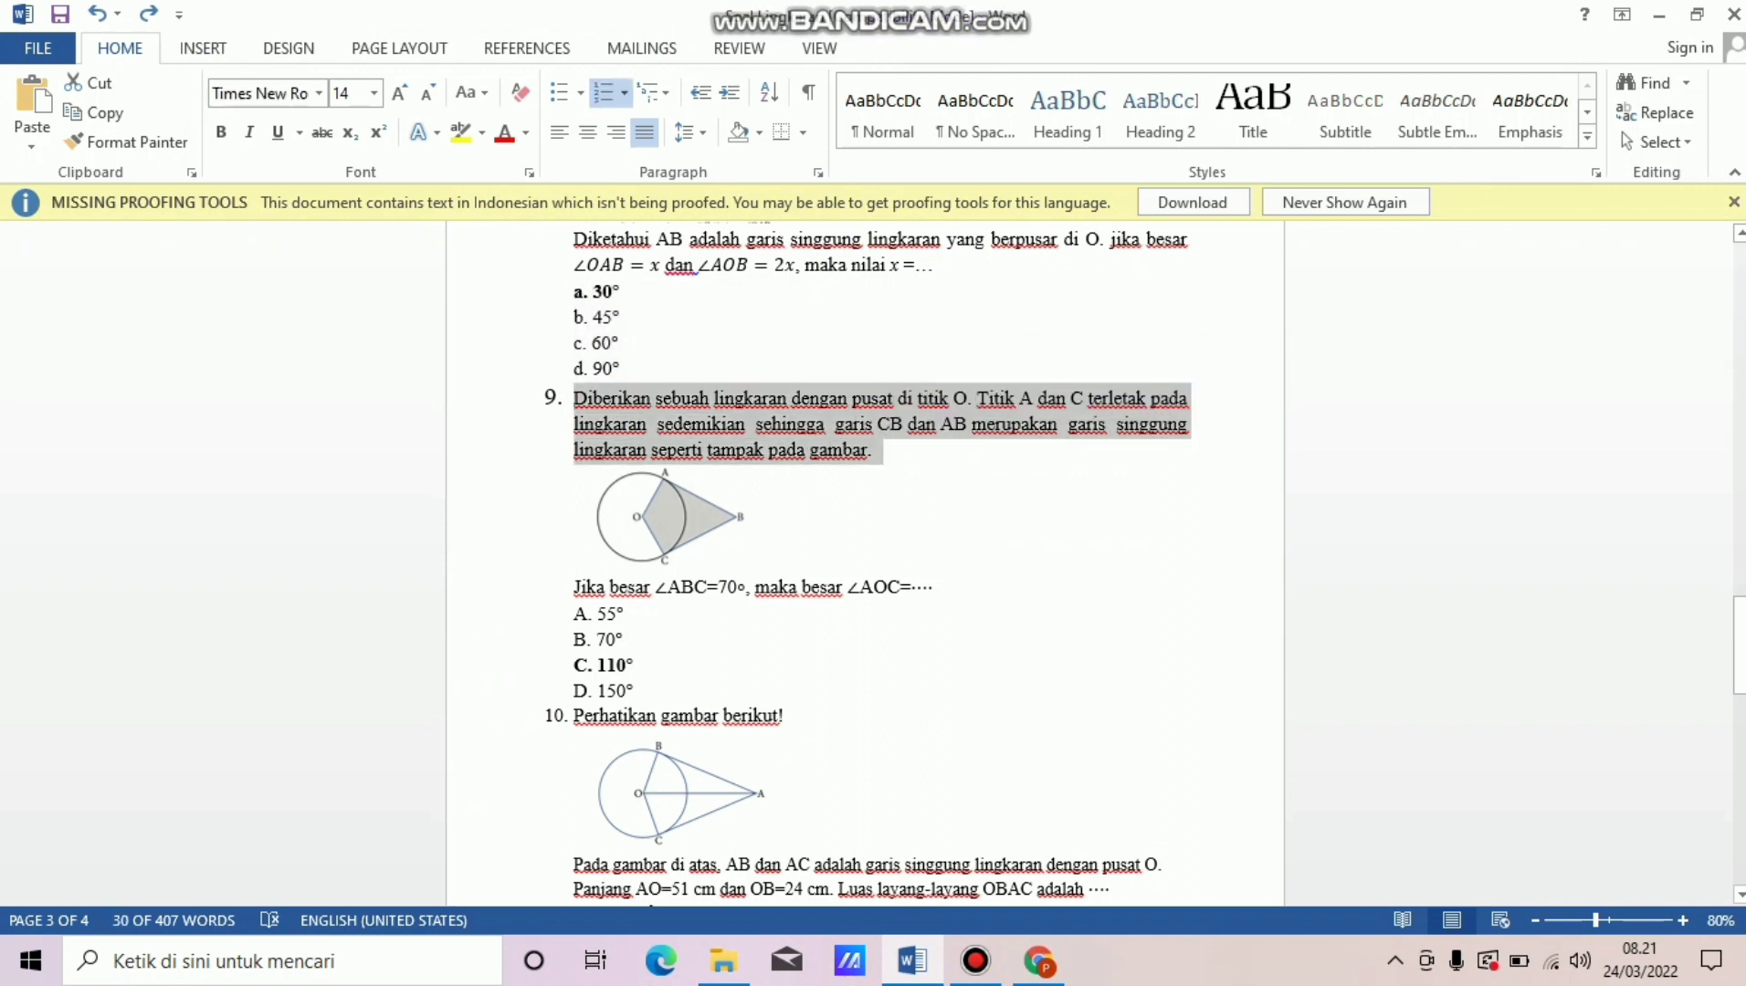
{"action": "left_click", "coordinate": [1039, 961]}
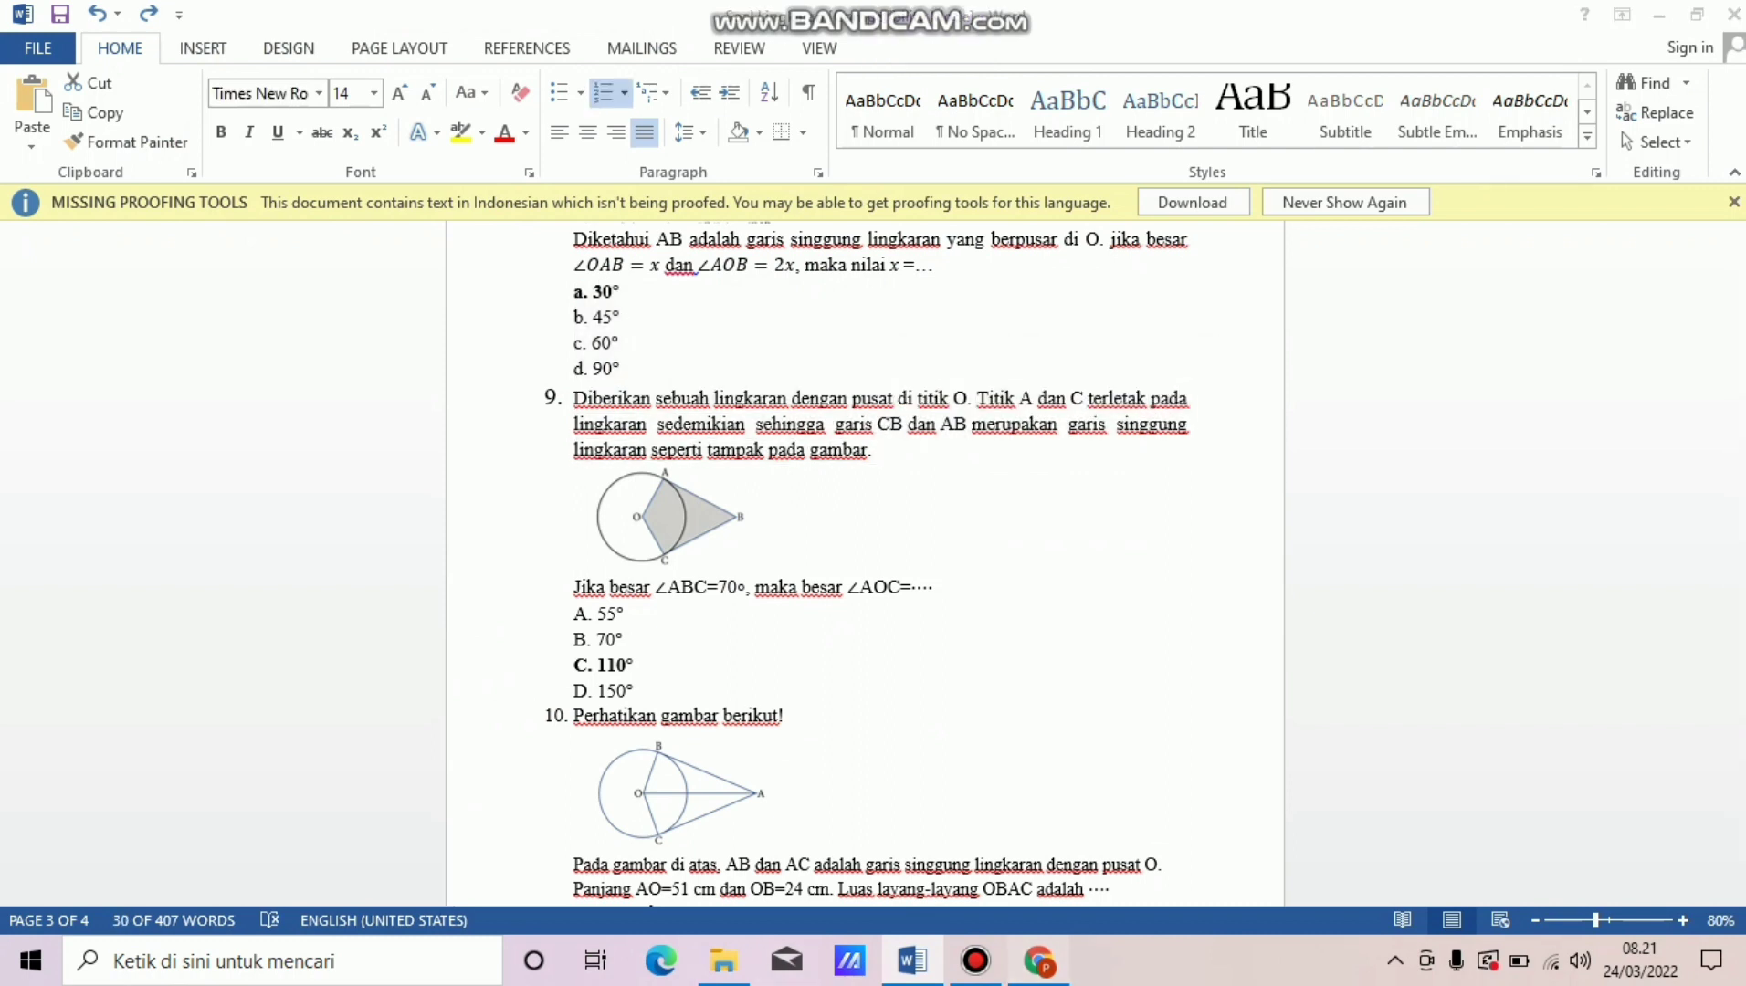
{"action": "type", "text": "9.\tDiberikan sebuah lingkaran dengan pusat di titik O. Titik A dan C terletak pada lingkaran sedemikian sehingga garis CB dan AB merupakan garis singgung lingkaran seperti tampak pada gambar."}
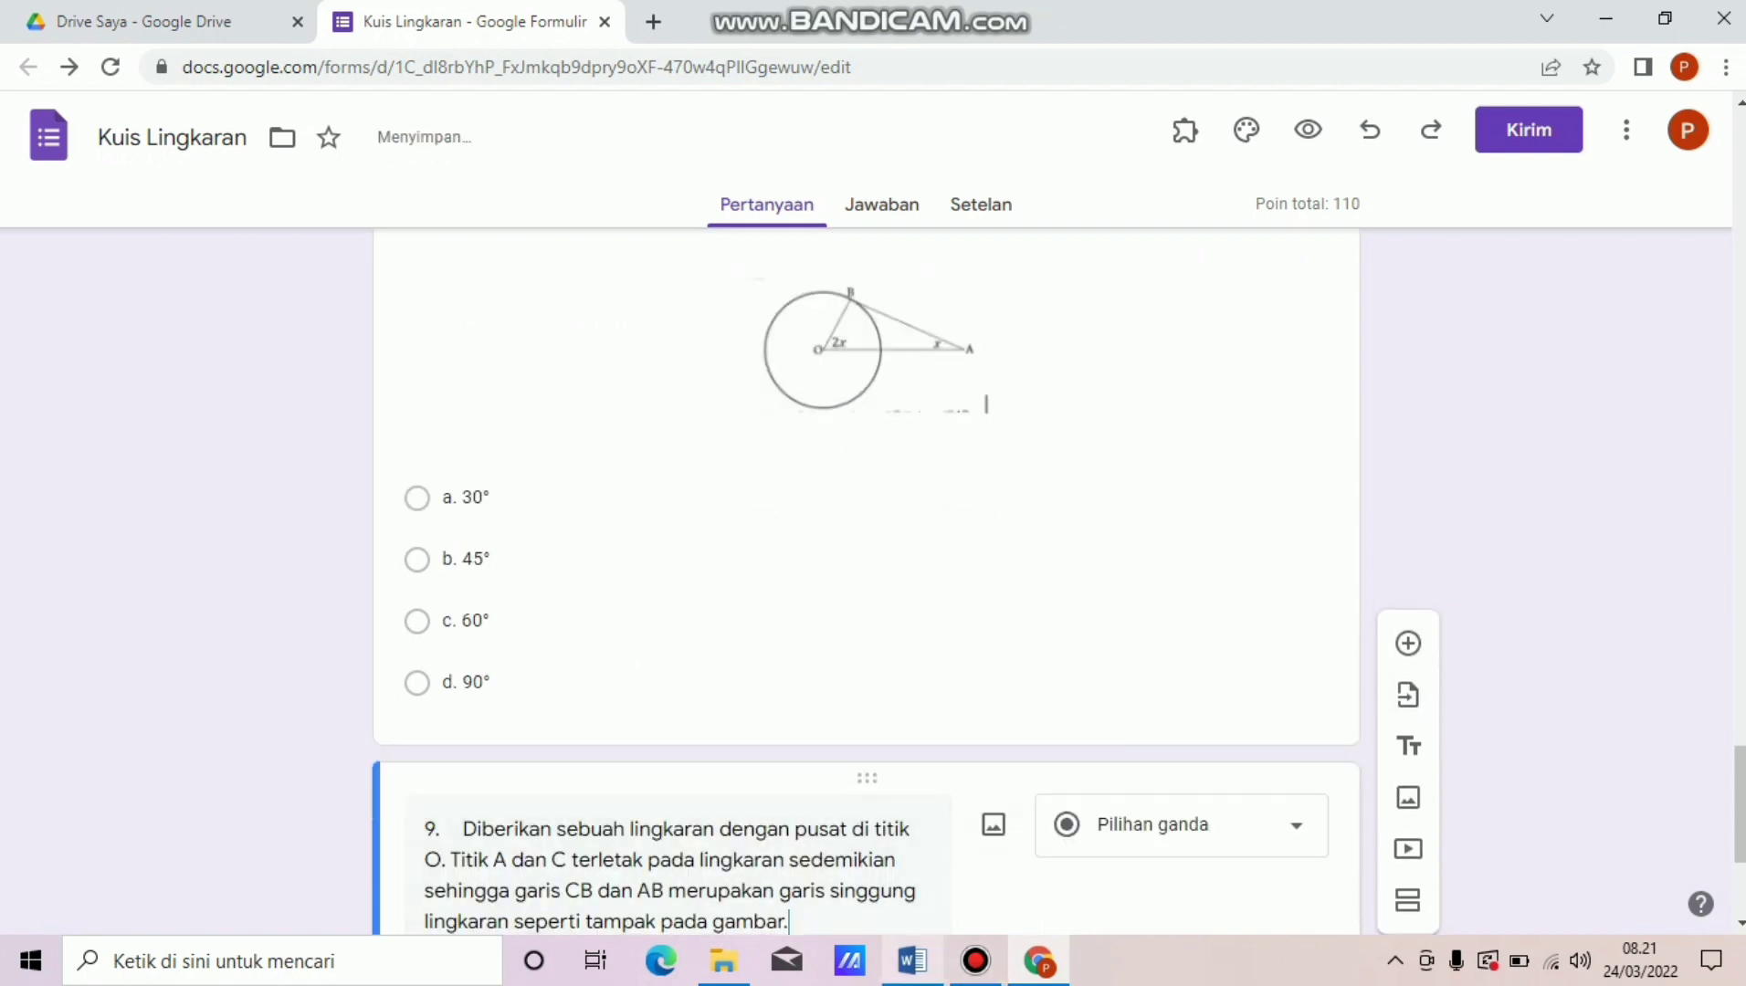
Append Word's sentence "Jika besar ∠ABC=70°, maka besar ∠AOC=····" to the end of question 9's text in the form.
{"action": "left_click", "coordinate": [912, 961]}
{"action": "left_click_drag", "start_coordinate": [574, 587], "coordinate": [946, 590]}
{"action": "key", "text": "ctrl+c"}
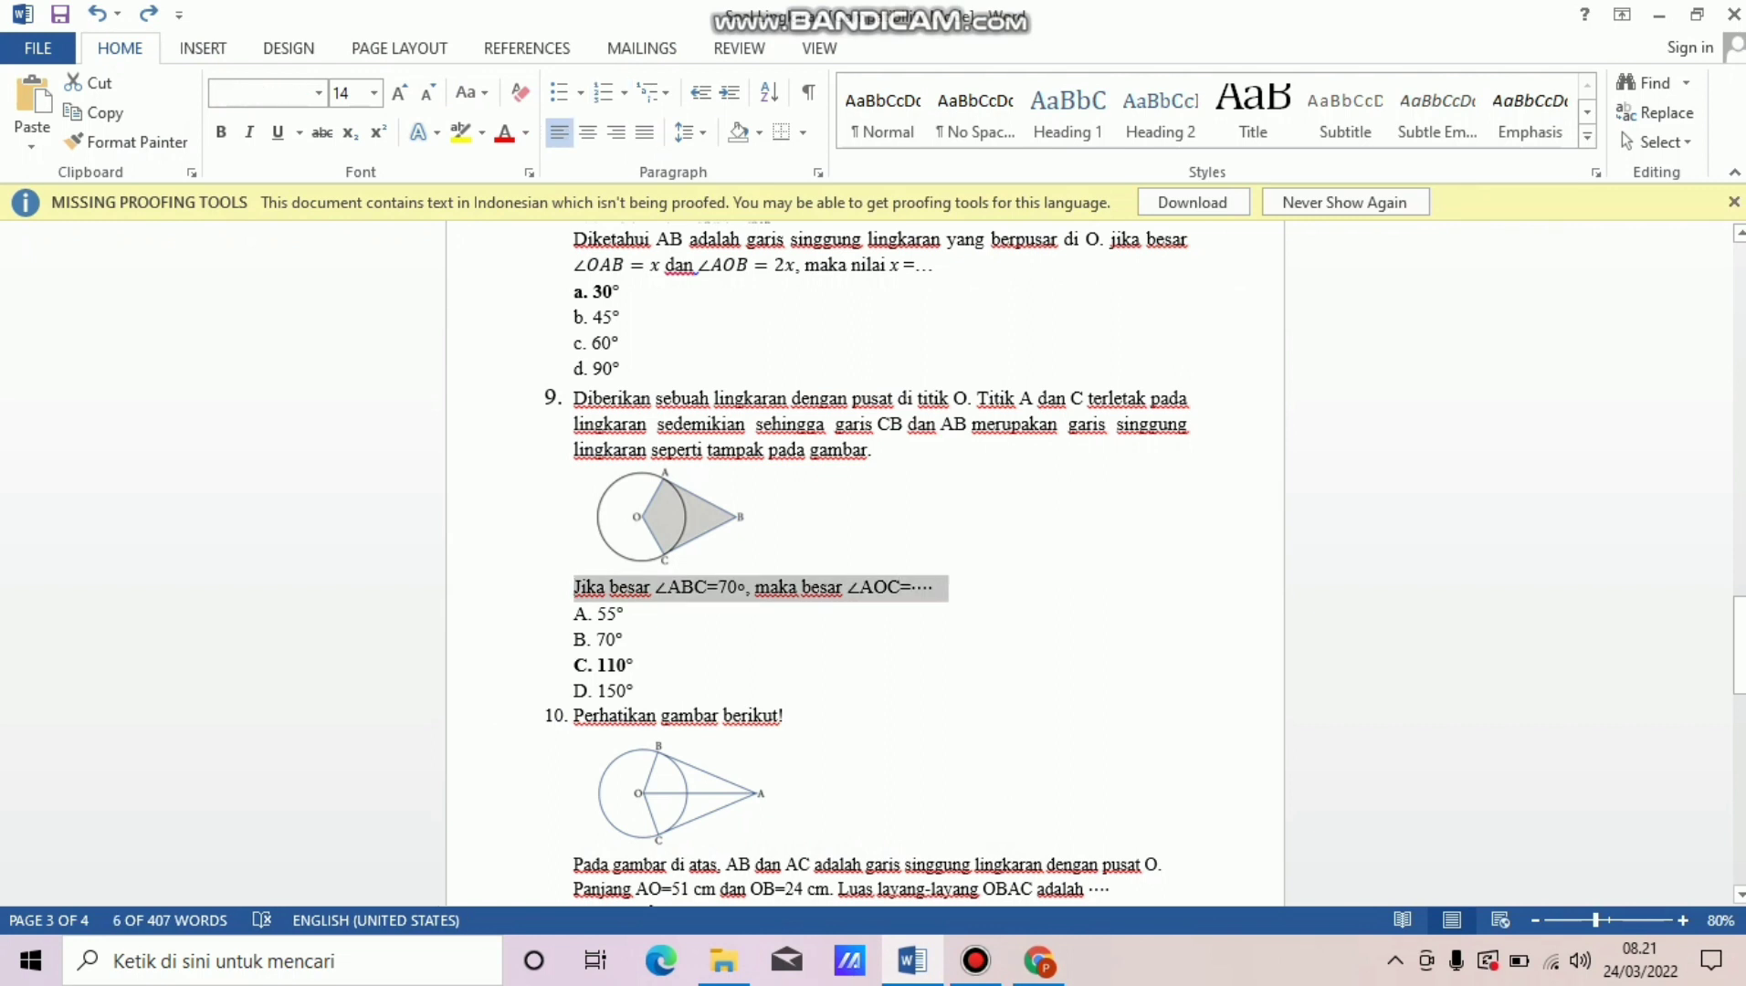
{"action": "left_click", "coordinate": [1039, 961]}
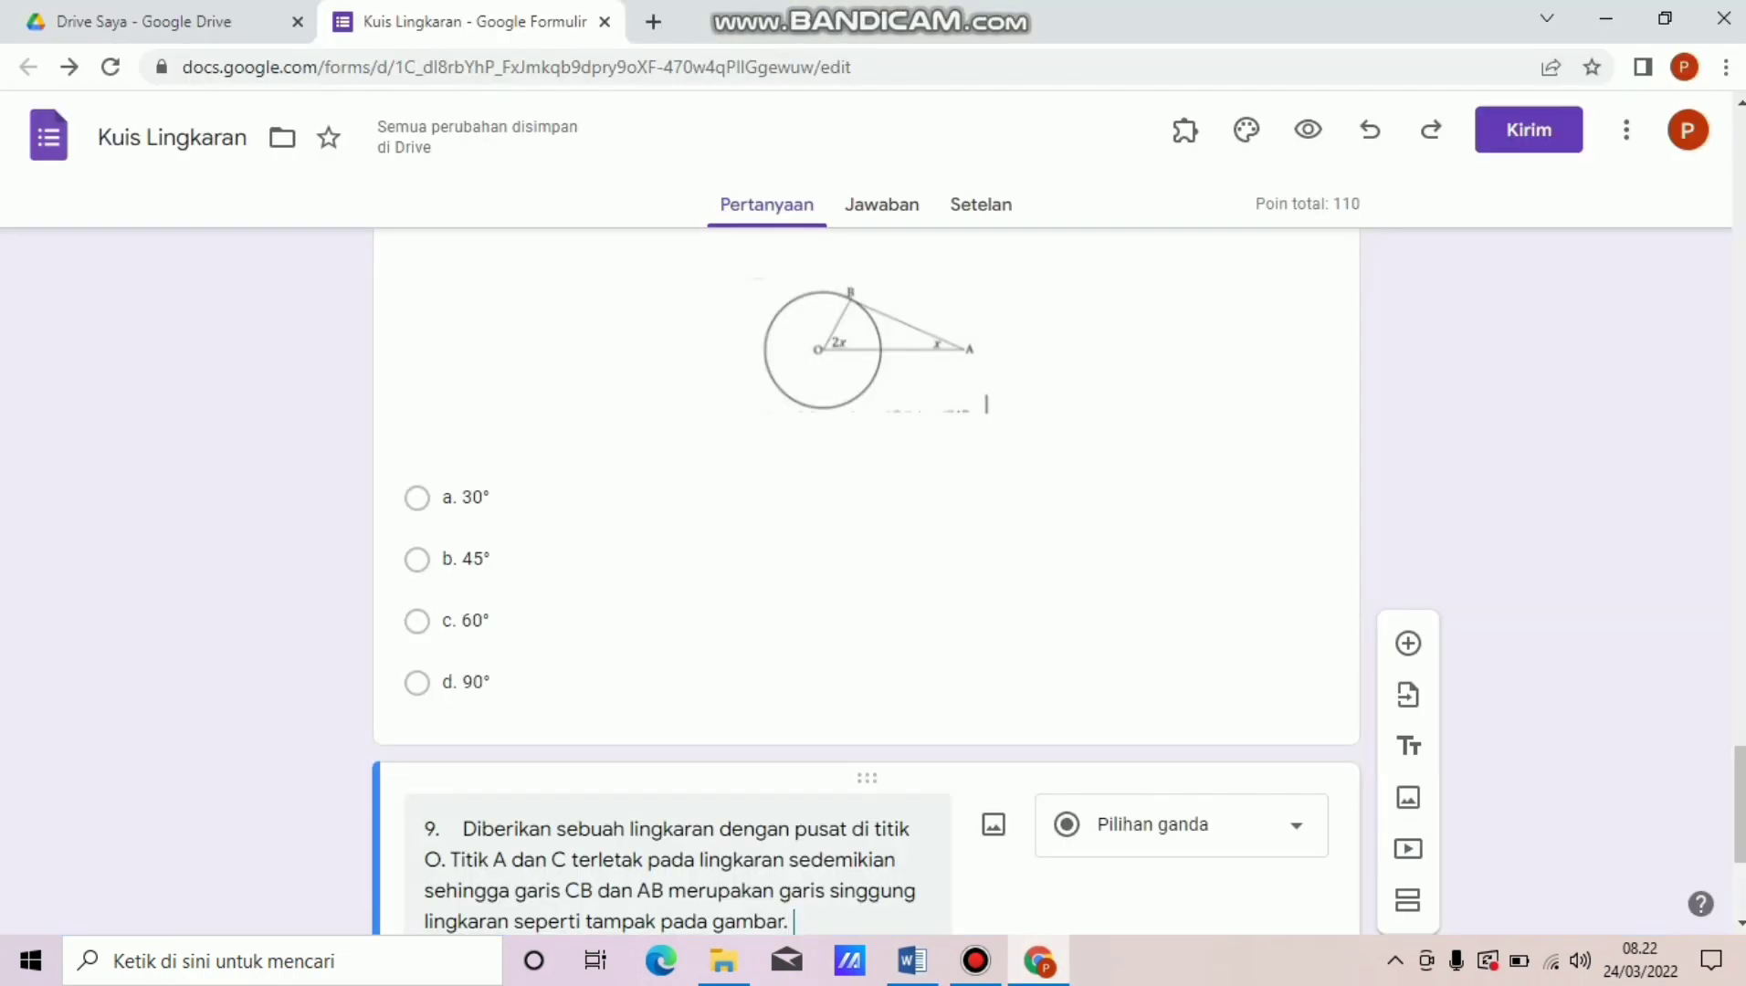
{"action": "key", "text": "ctrl+v"}
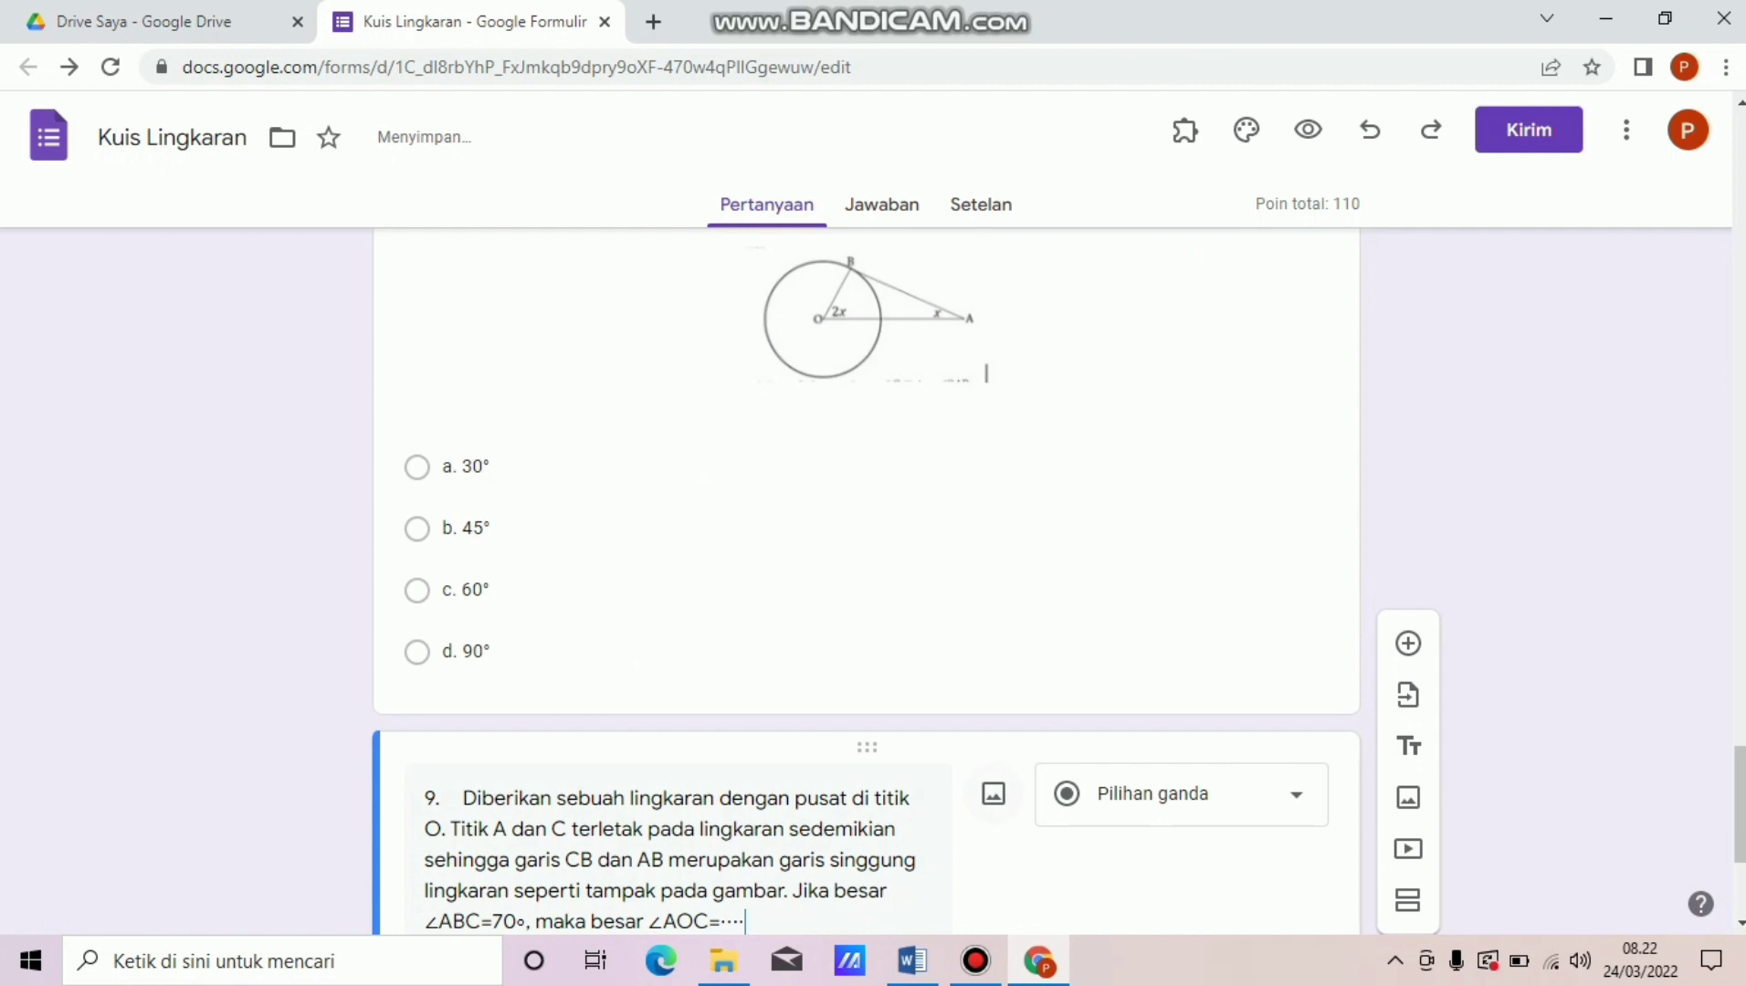
Upload the image SOAL 9 from the Unduhan folder into question 9 and align it to the center.
{"action": "left_click", "coordinate": [994, 794]}
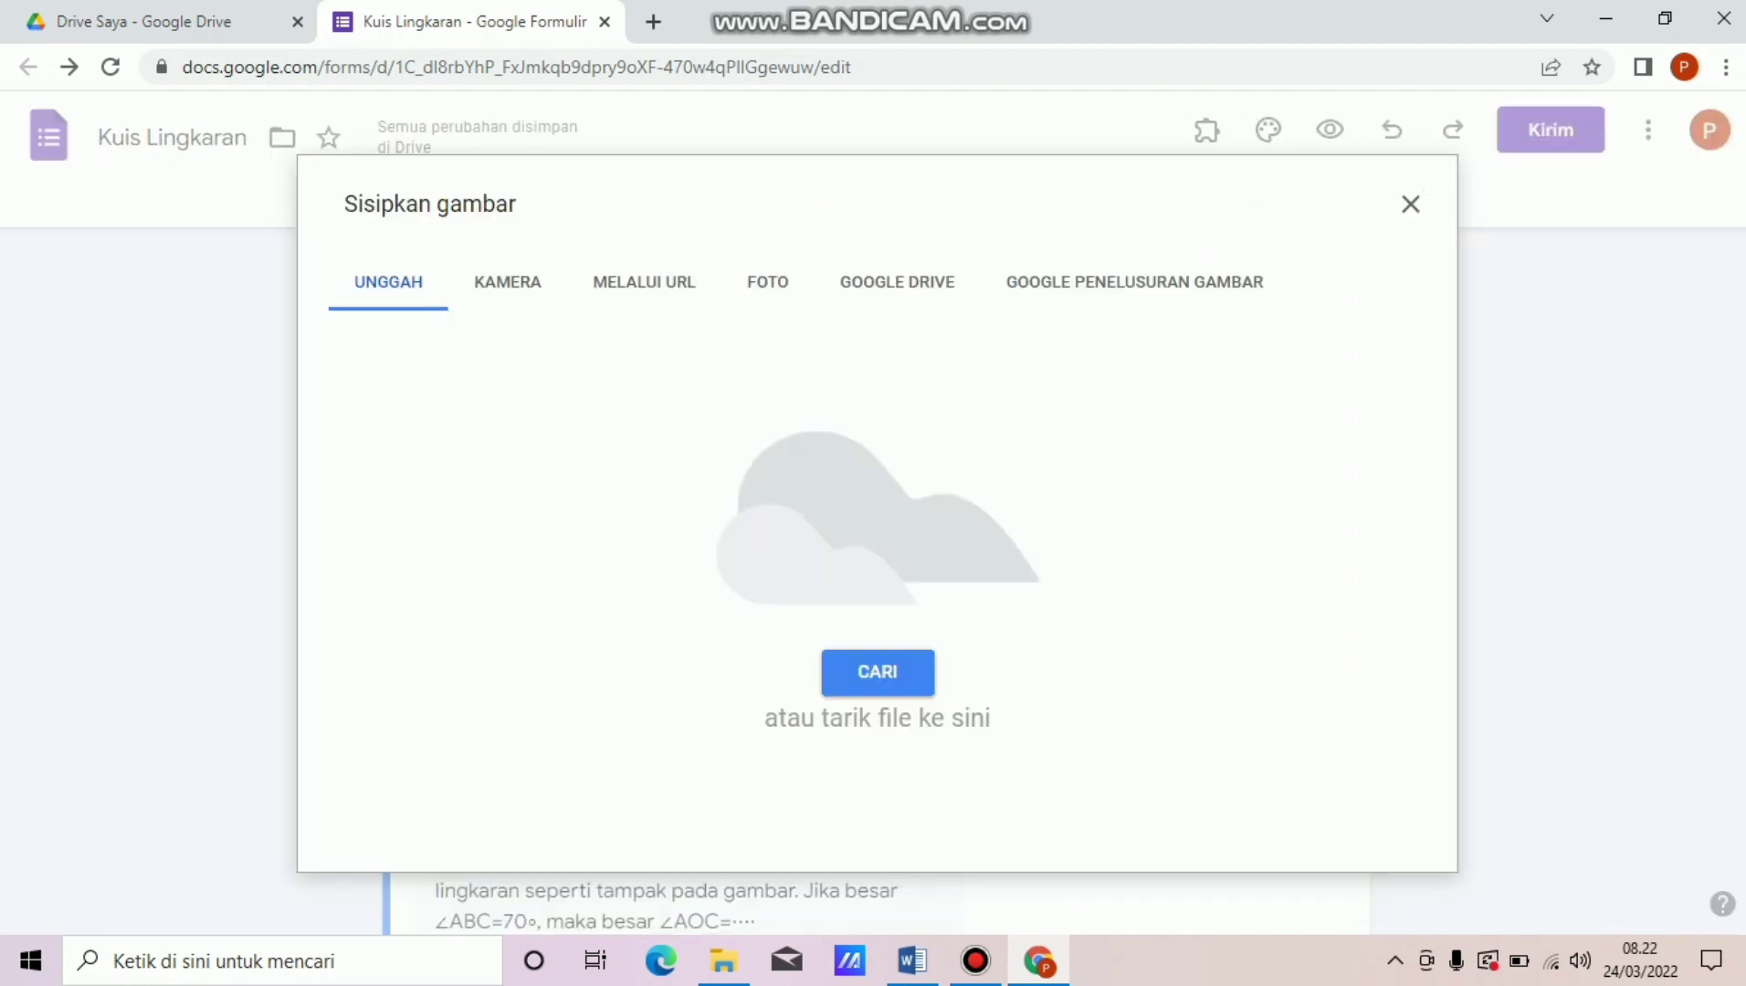
{"action": "left_click", "coordinate": [878, 672]}
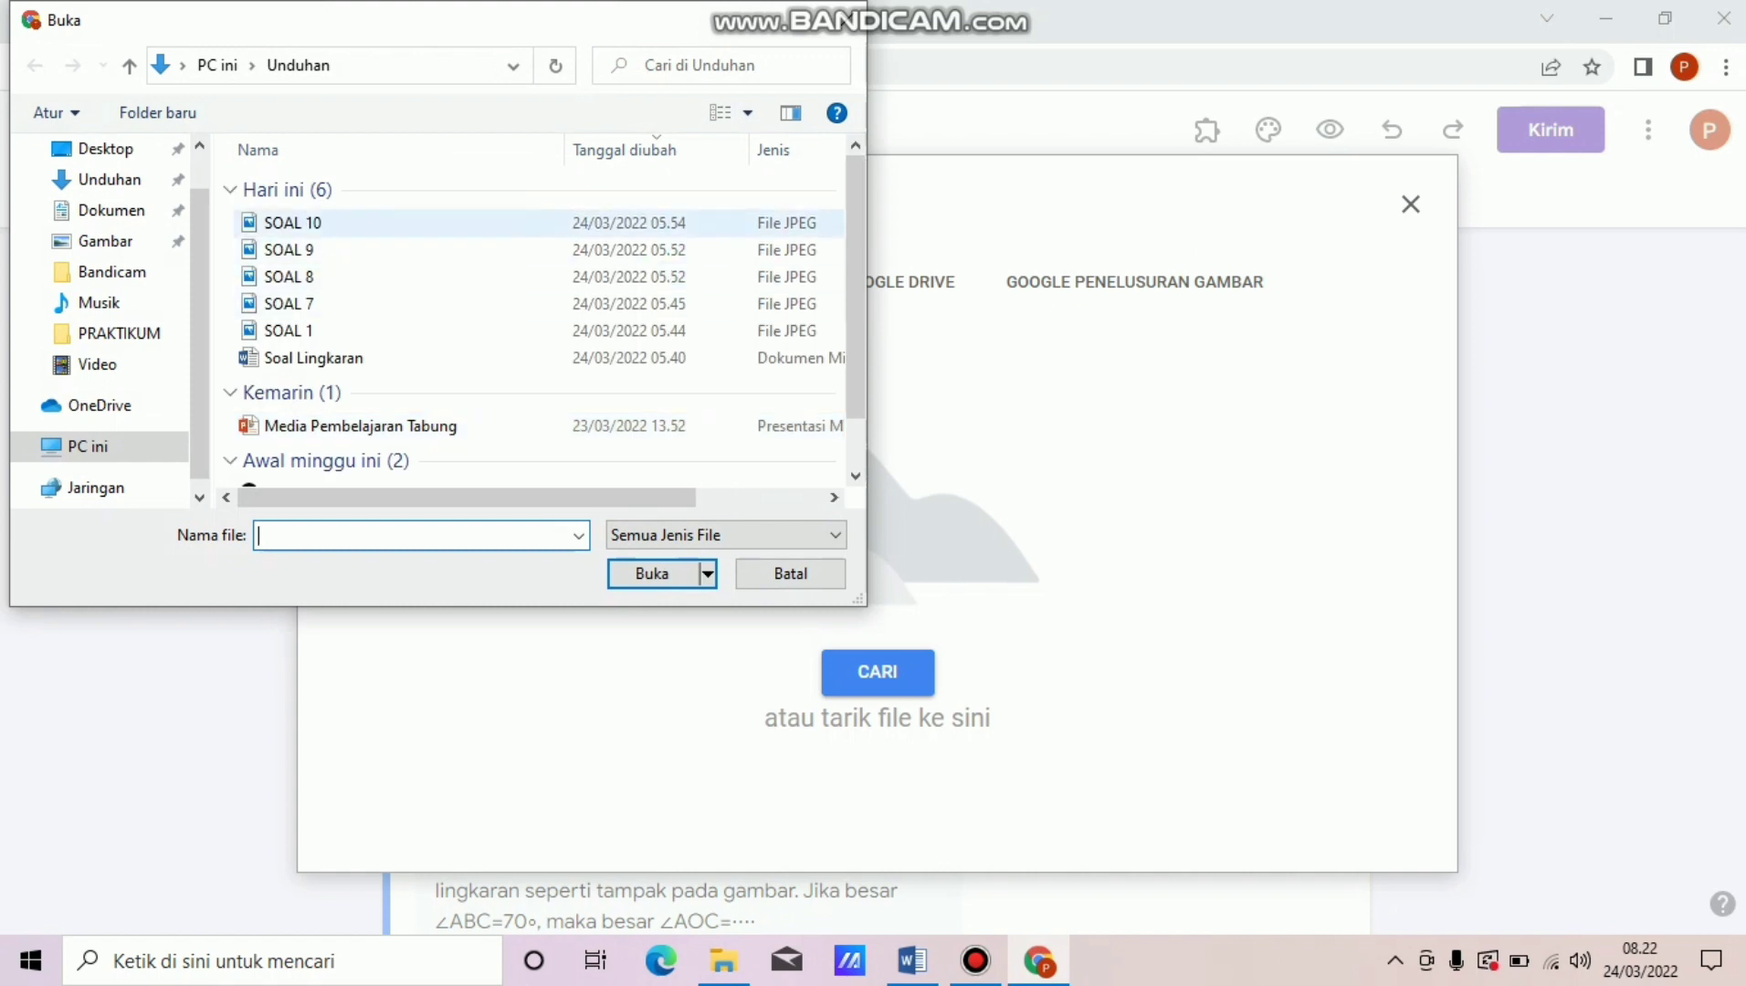
{"action": "left_click", "coordinate": [288, 249]}
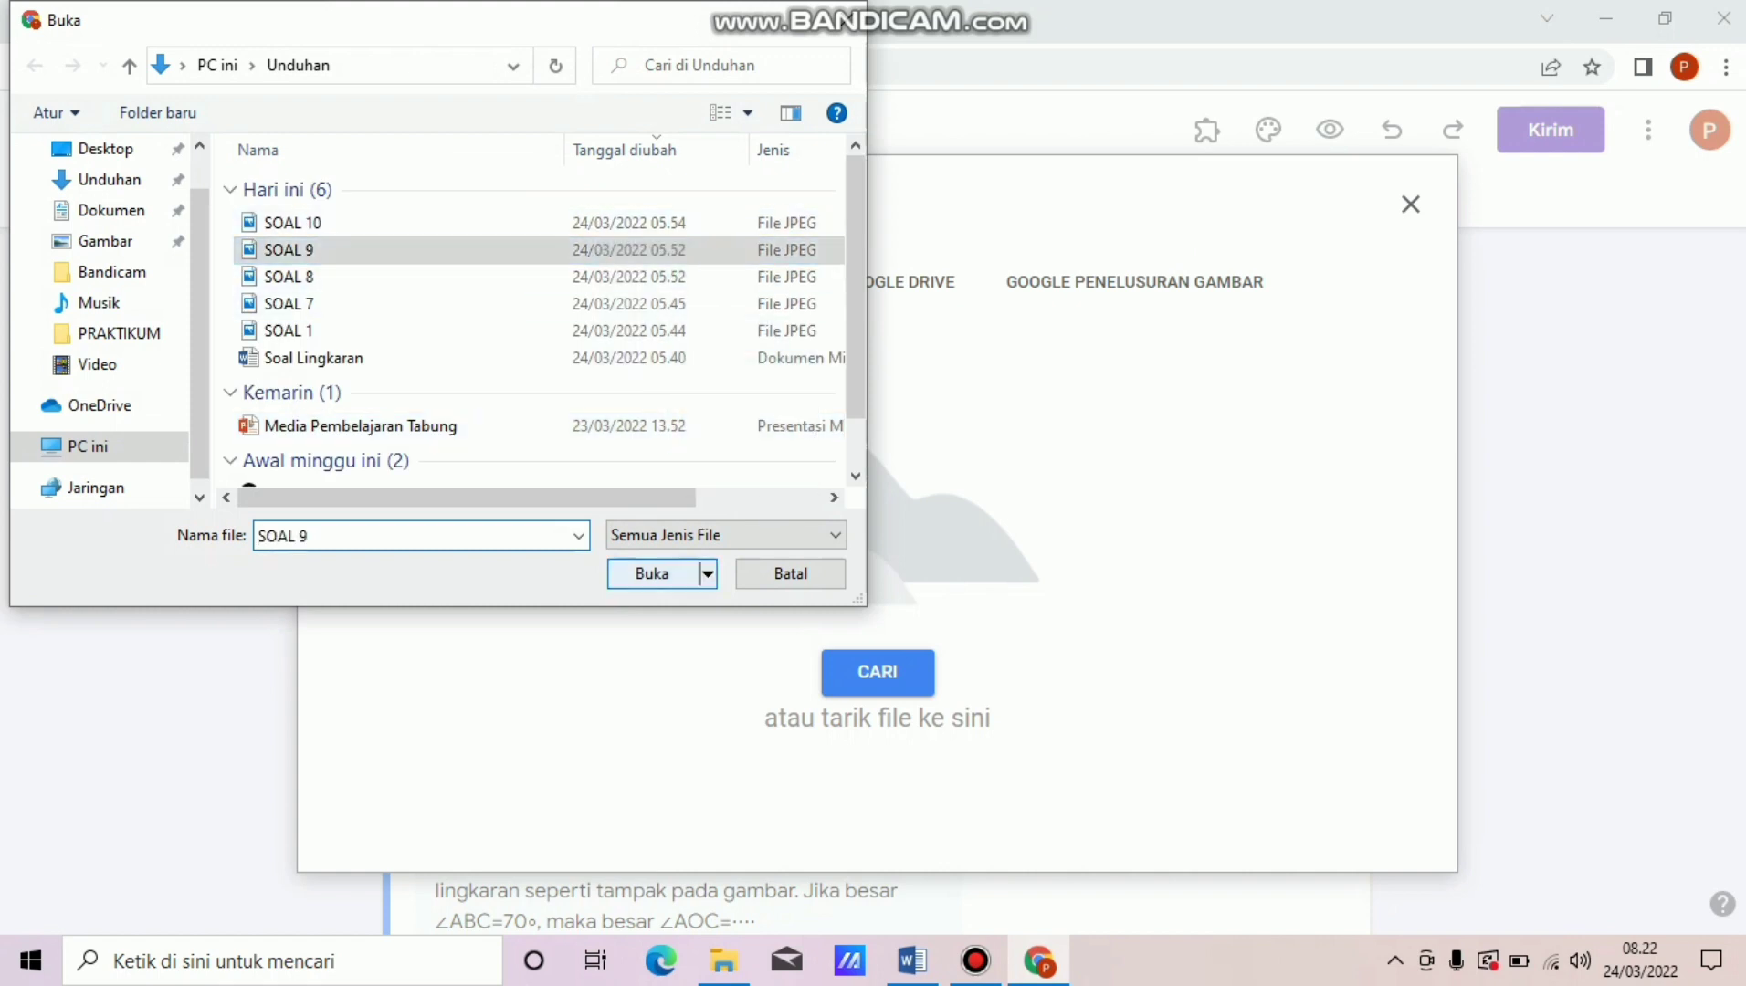
{"action": "key", "text": "Return"}
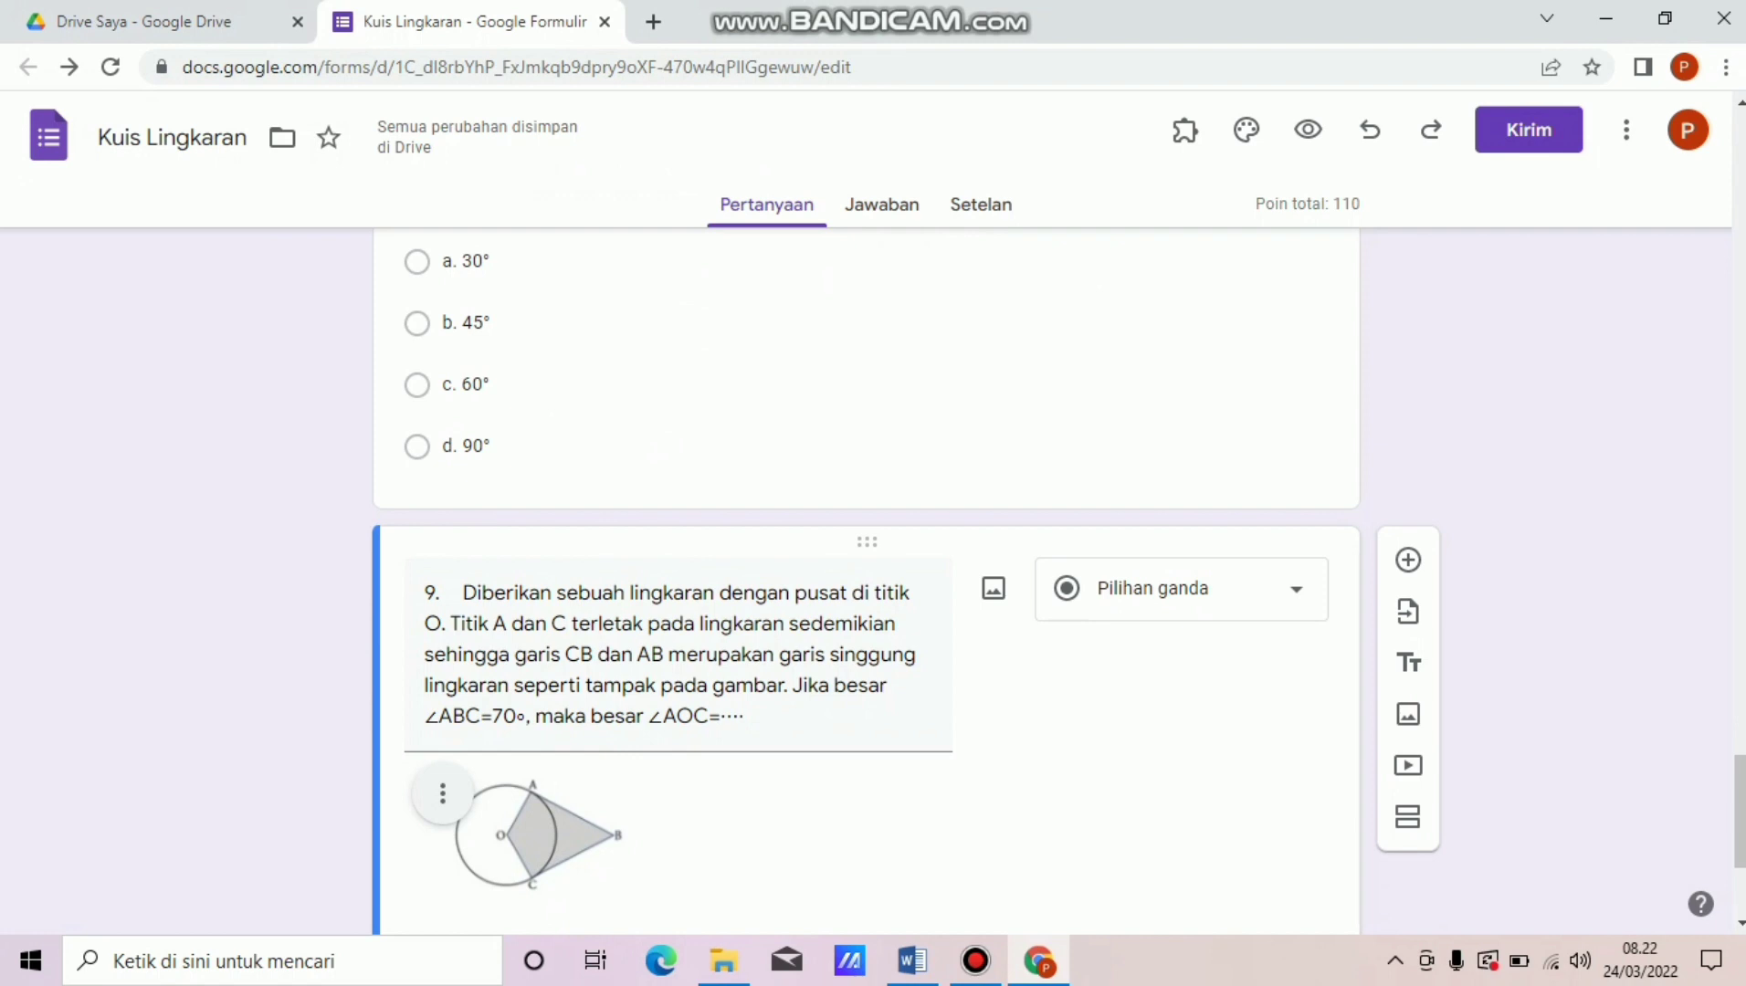
{"action": "left_click", "coordinate": [442, 793]}
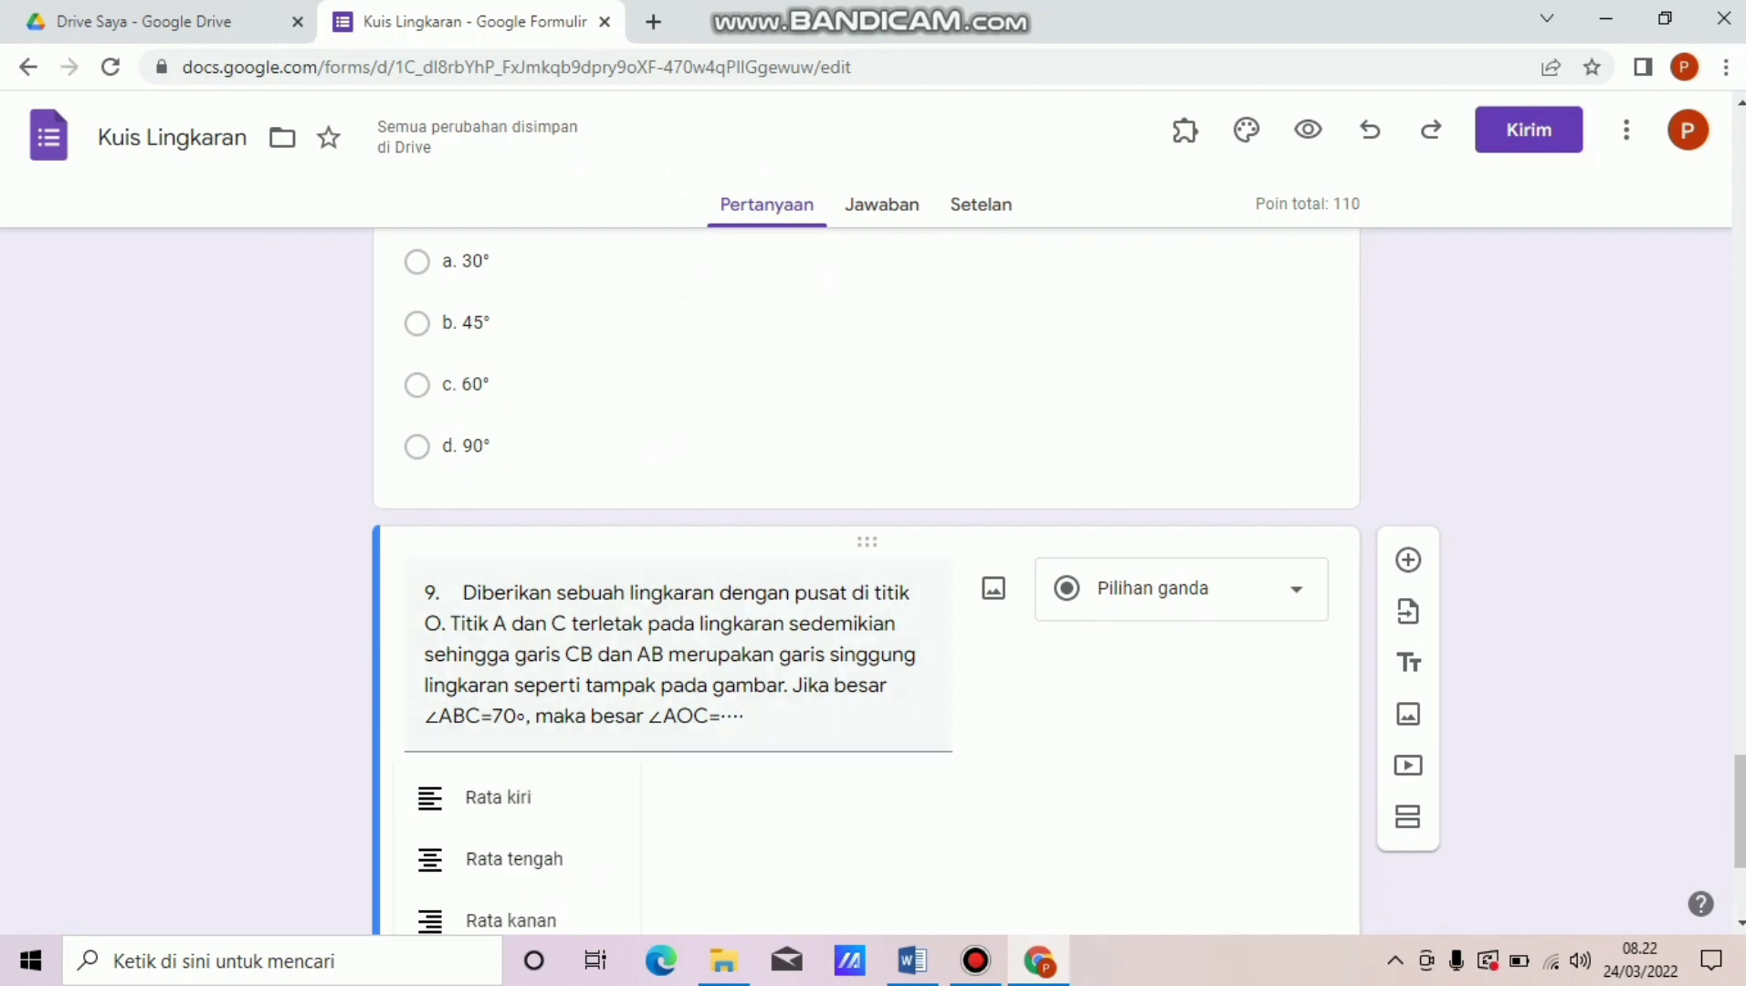
{"action": "left_click", "coordinate": [511, 858]}
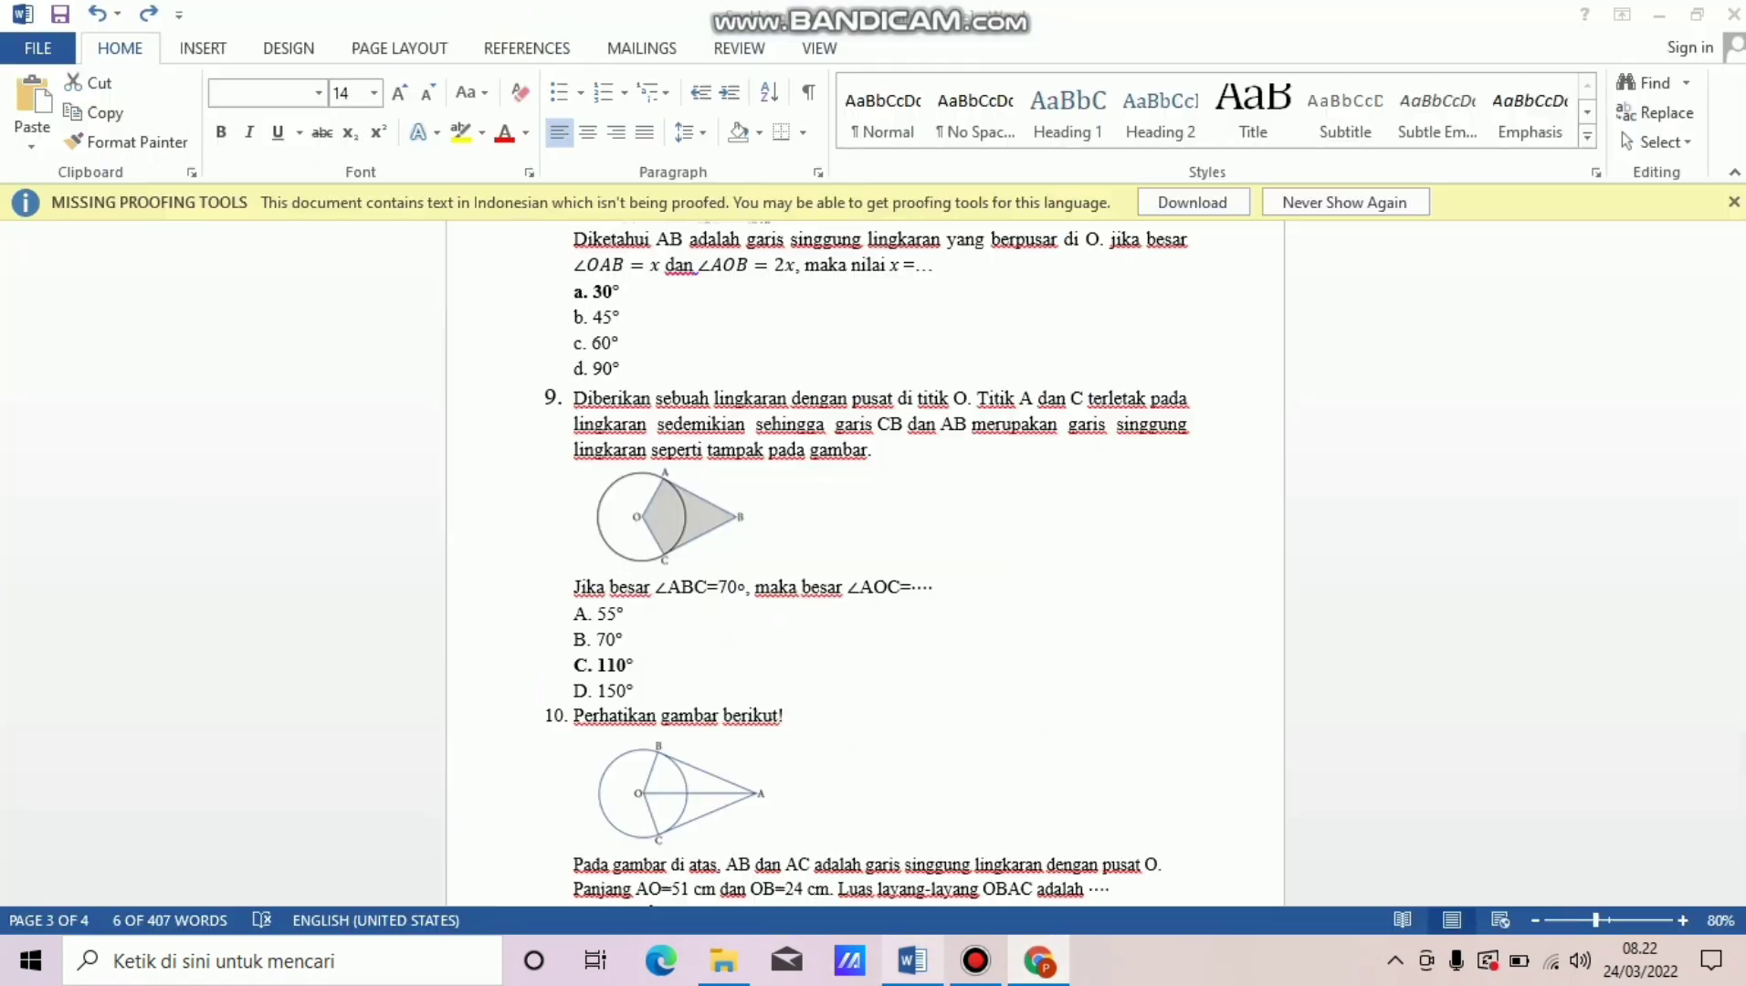
Copy question 9's choices A. 55°, B. 70°, C. 110° and D. 150° from Word into the form and mark C. 110° as correct.
{"action": "left_click", "coordinate": [912, 961]}
{"action": "left_click_drag", "start_coordinate": [574, 614], "coordinate": [639, 692]}
{"action": "key", "text": "ctrl+c"}
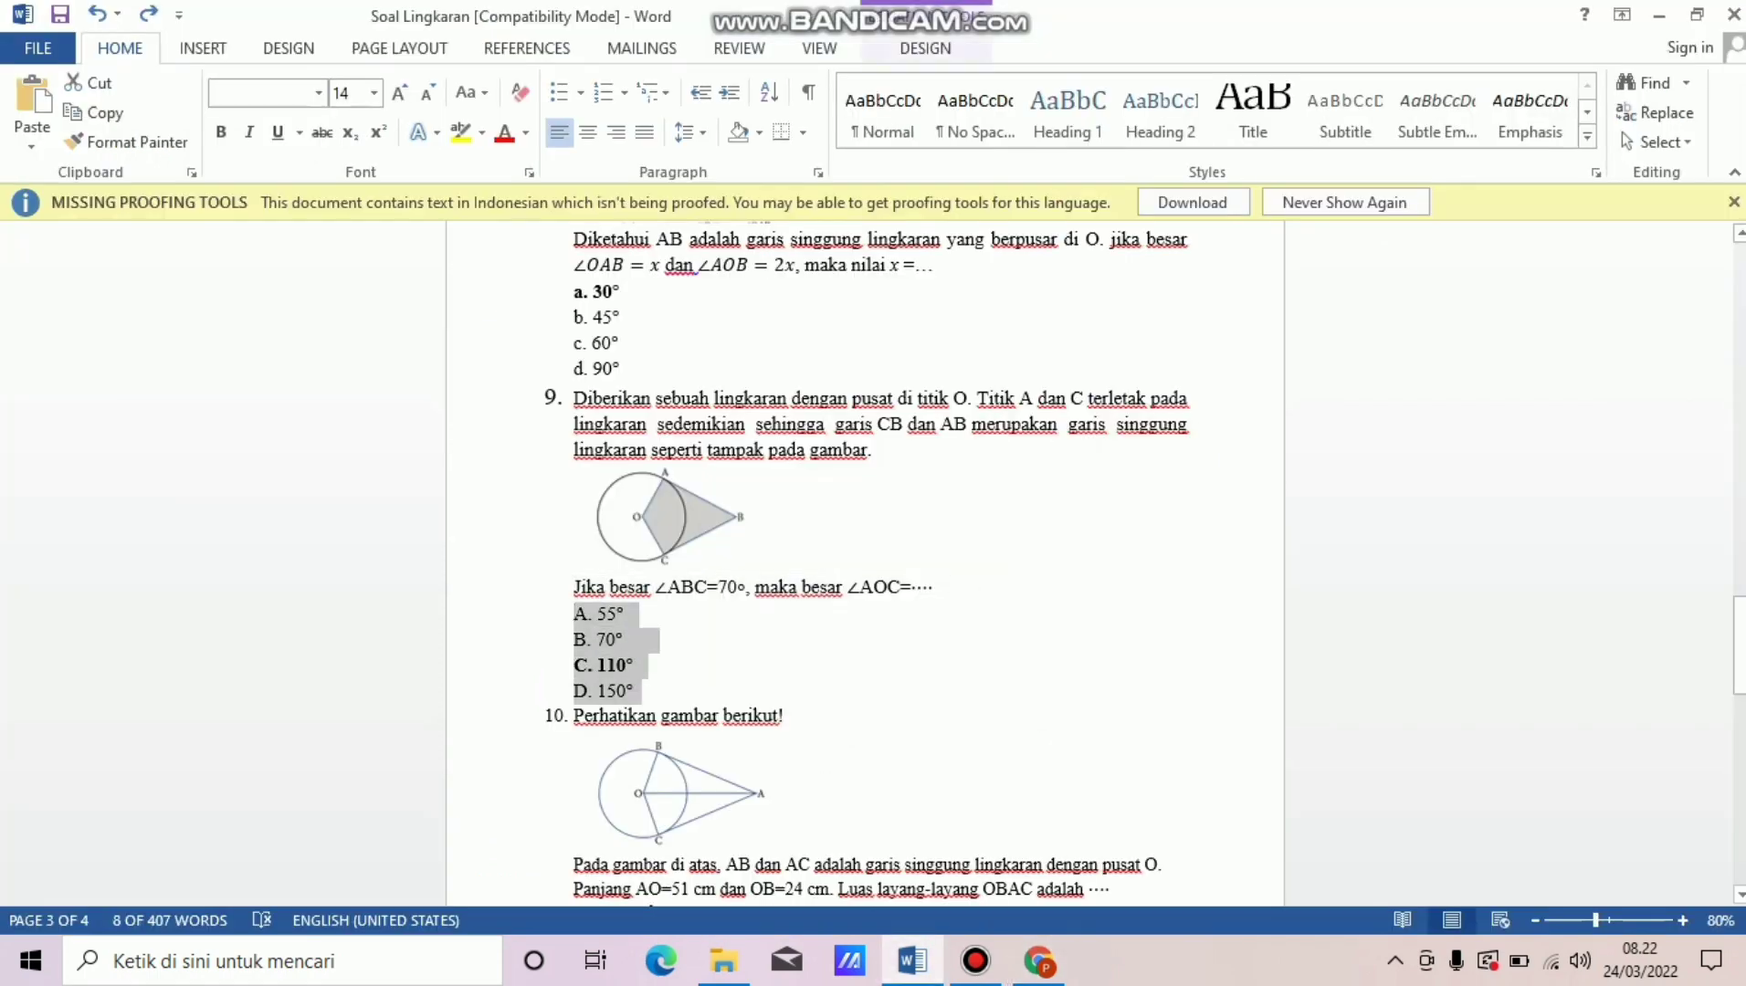
{"action": "left_click", "coordinate": [1039, 961]}
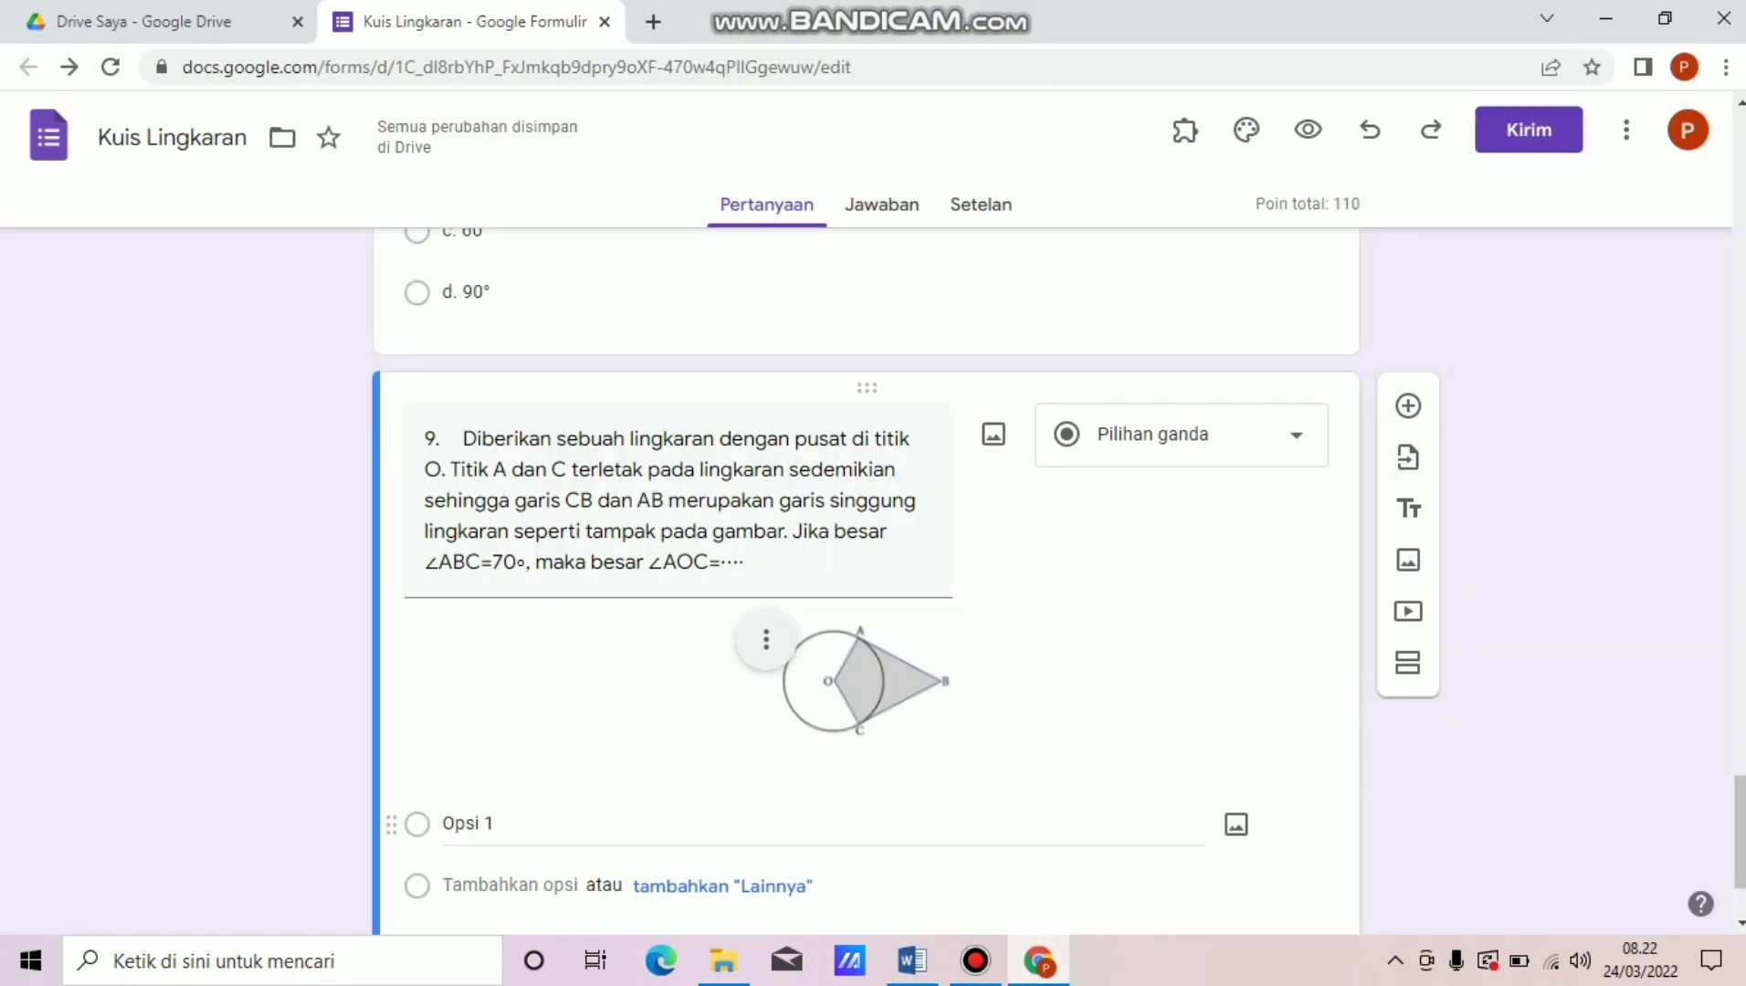
{"action": "left_click", "coordinate": [488, 822]}
{"action": "key", "text": "ctrl+v"}
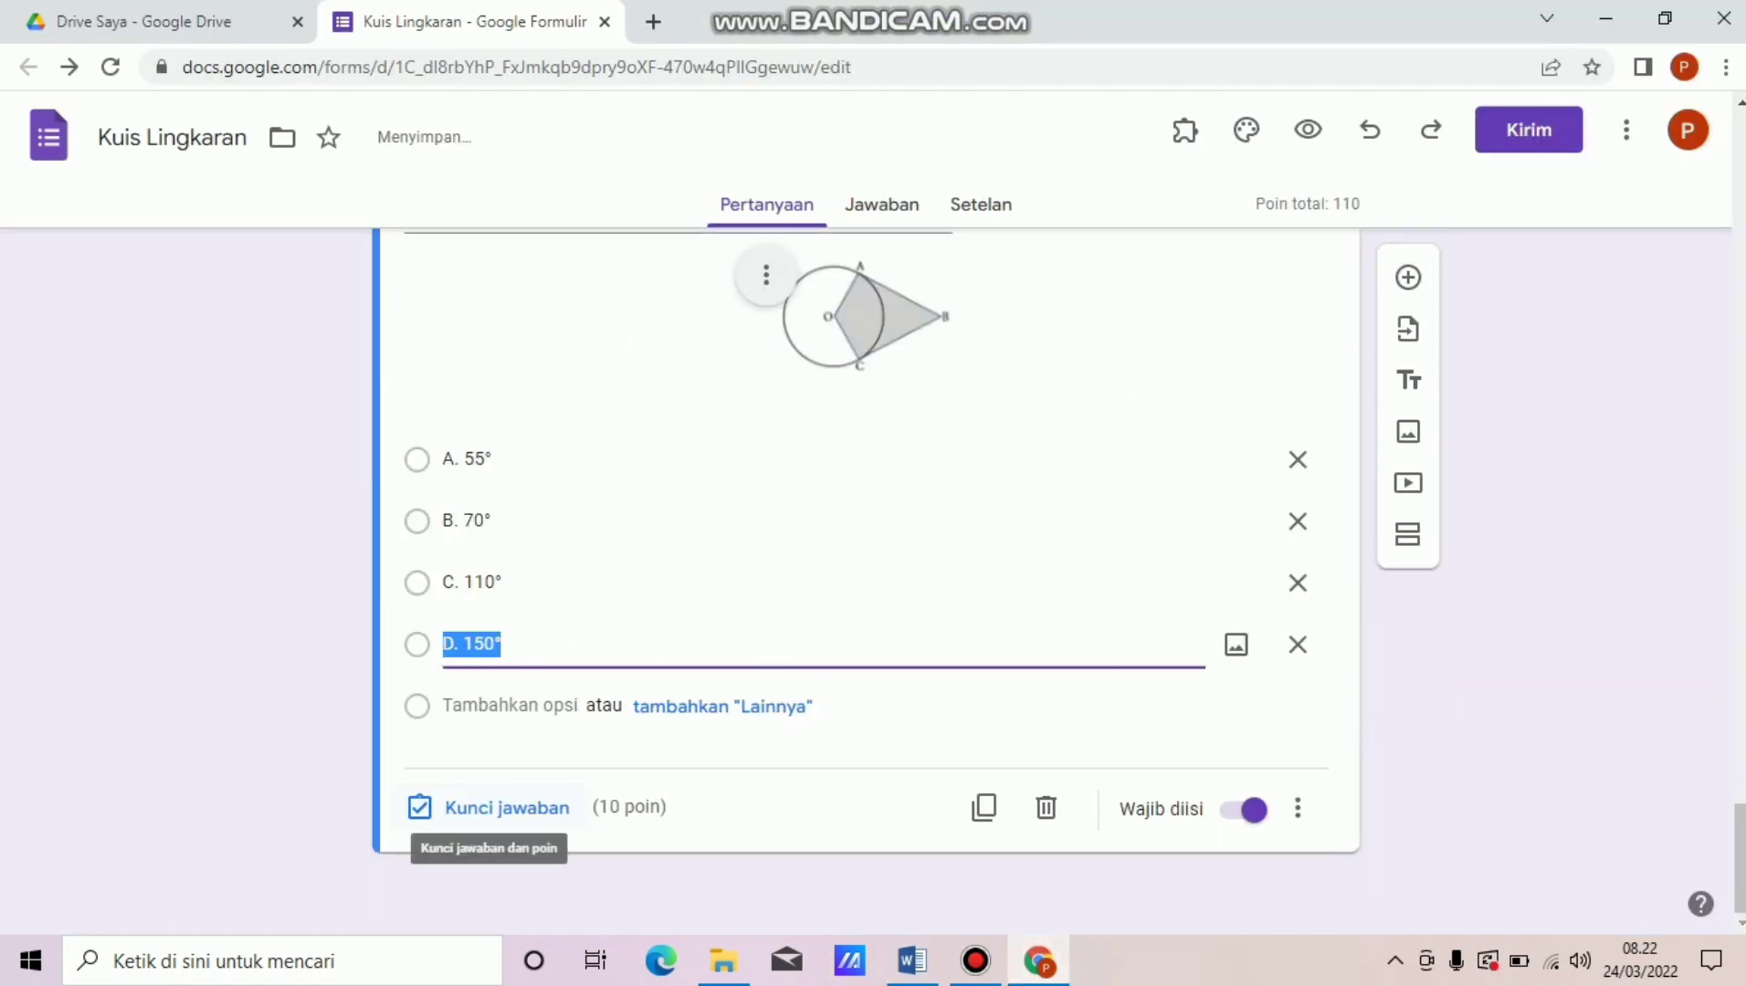
{"action": "left_click", "coordinate": [493, 807]}
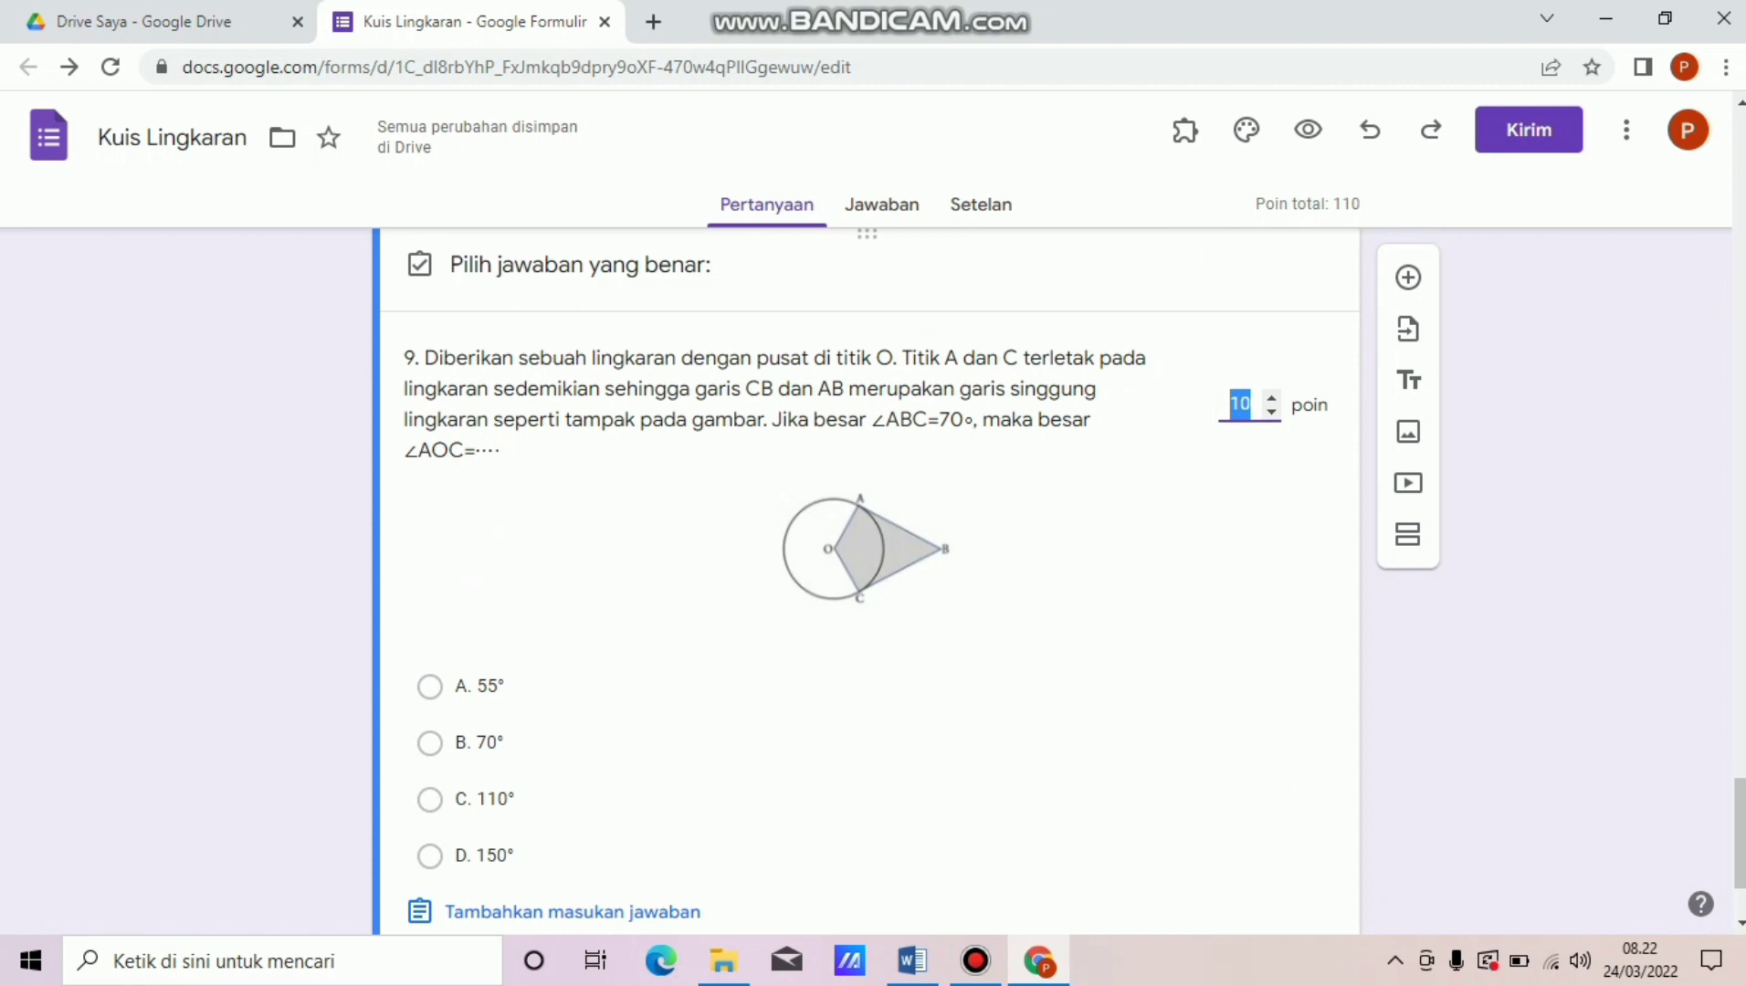
{"action": "left_click", "coordinate": [431, 800]}
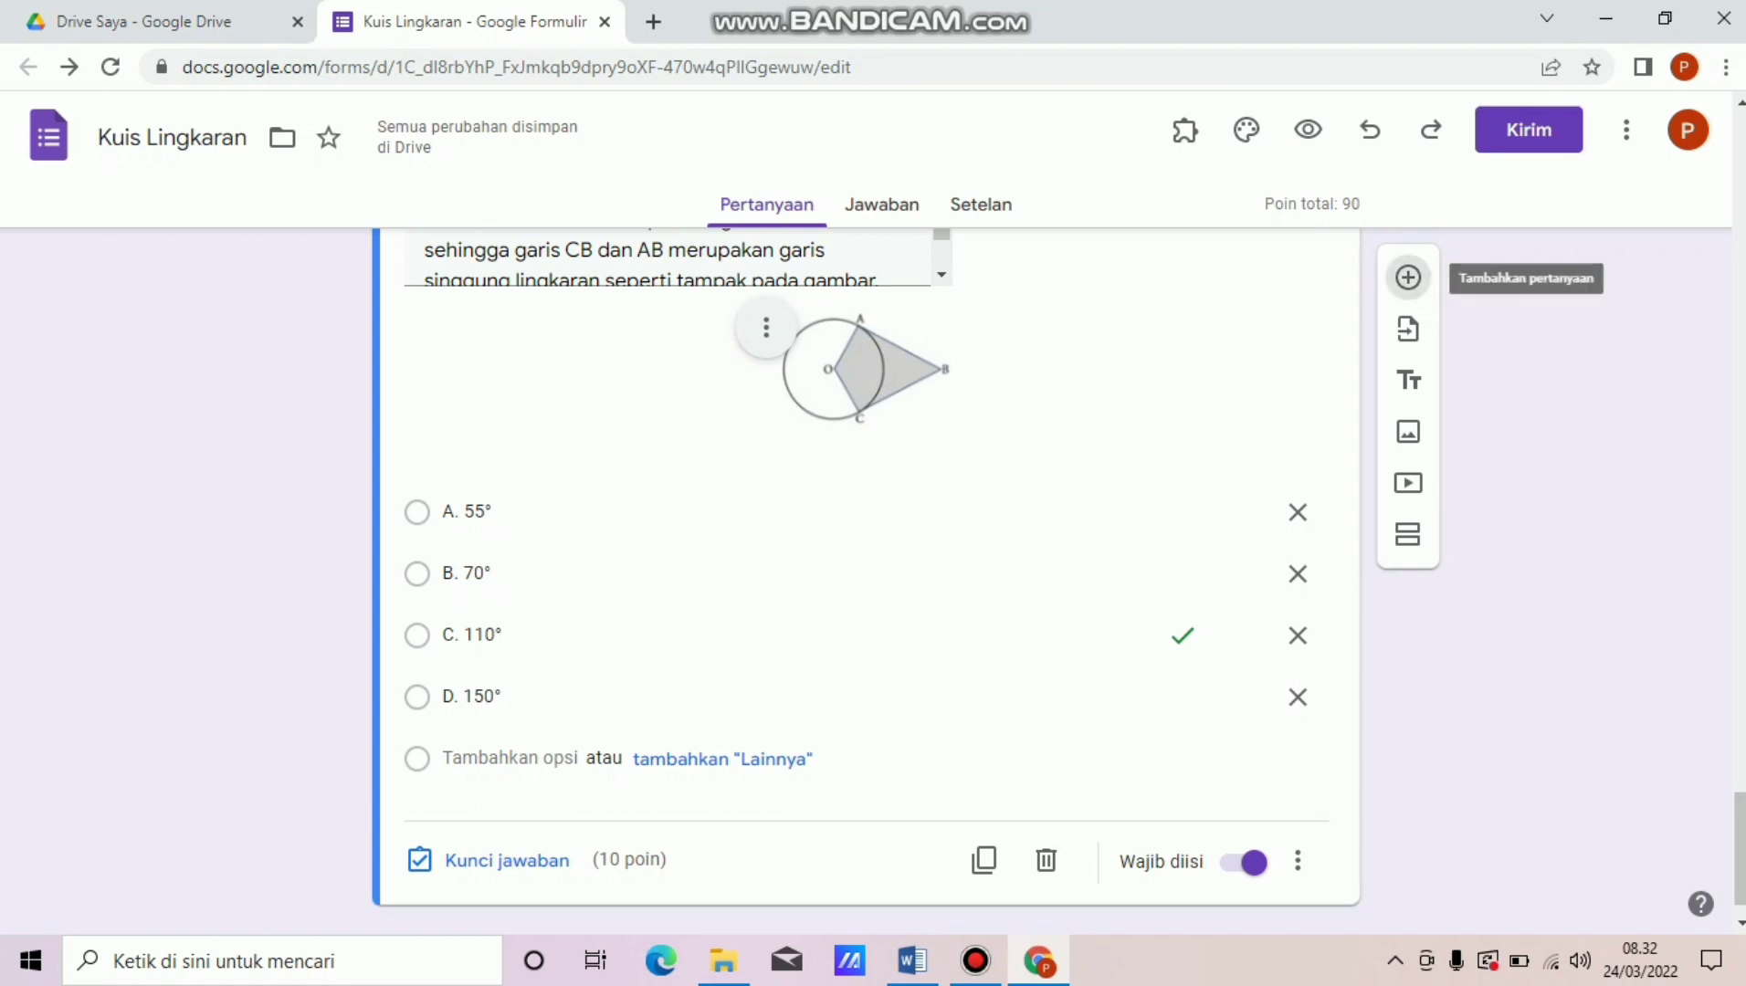
Add a new question with Word's question 10 paragraph, from "Pada gambar di atas" to "Luas layang-layang OBAC adalah ····", prefixed with "10.".
{"action": "left_click", "coordinate": [1410, 276]}
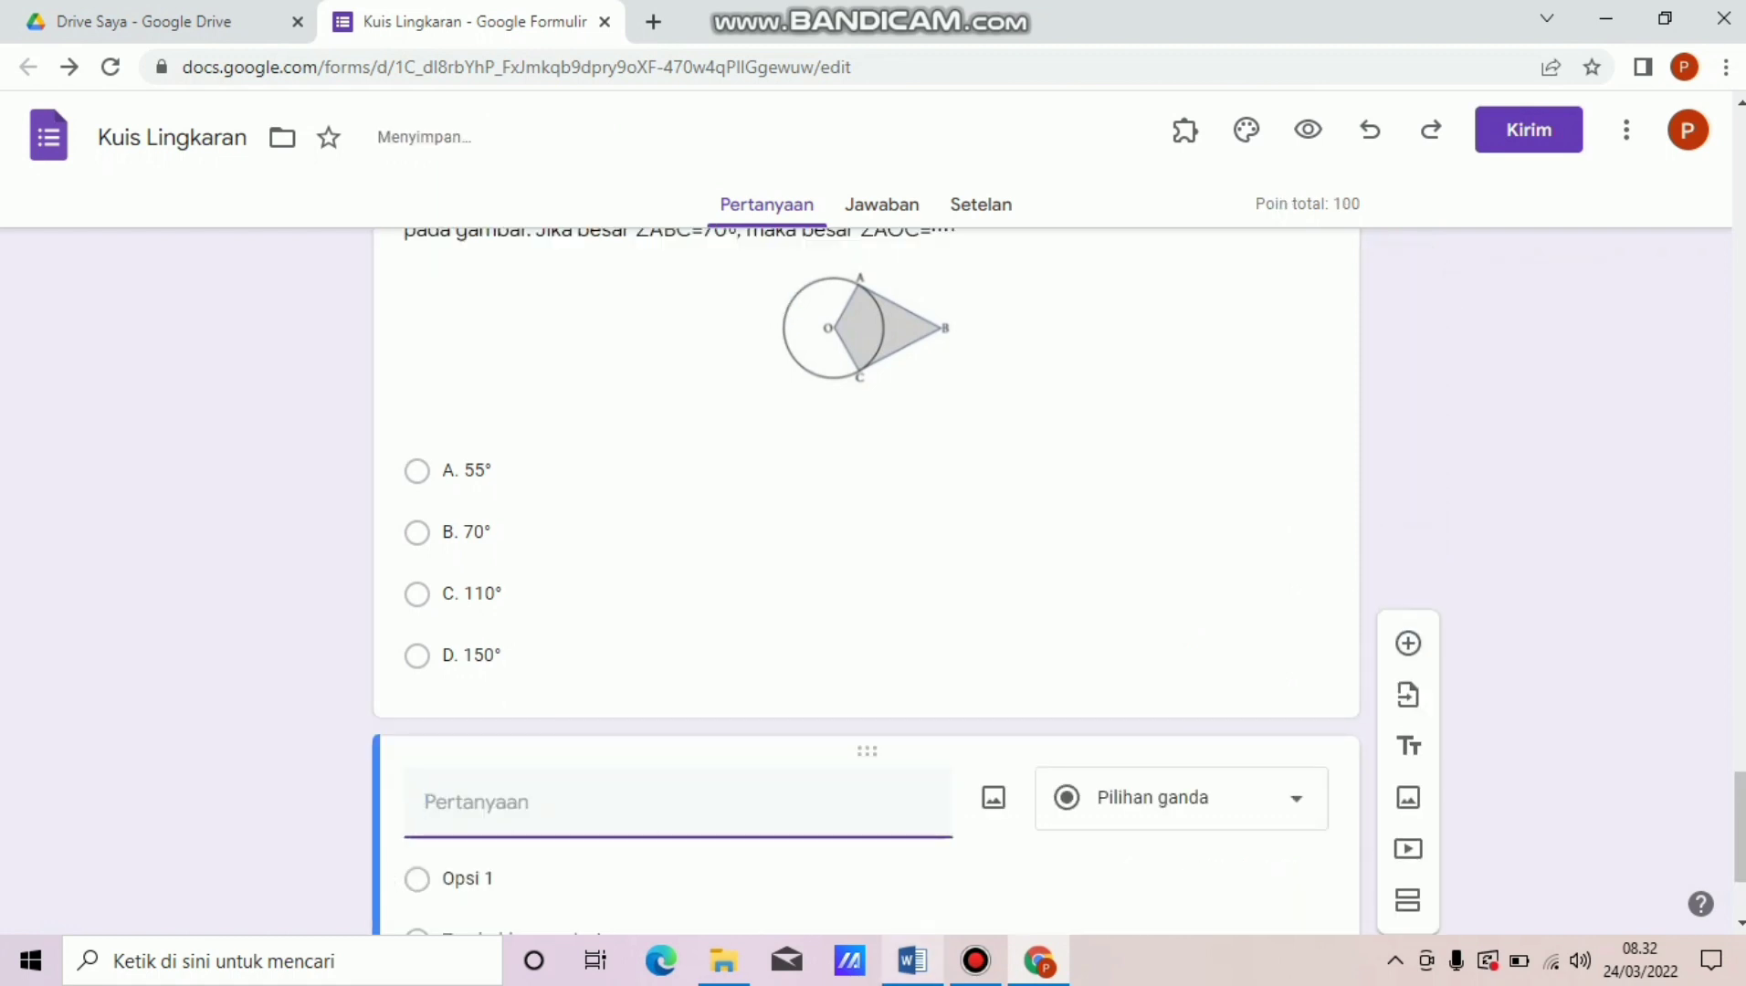
{"action": "left_click", "coordinate": [911, 960]}
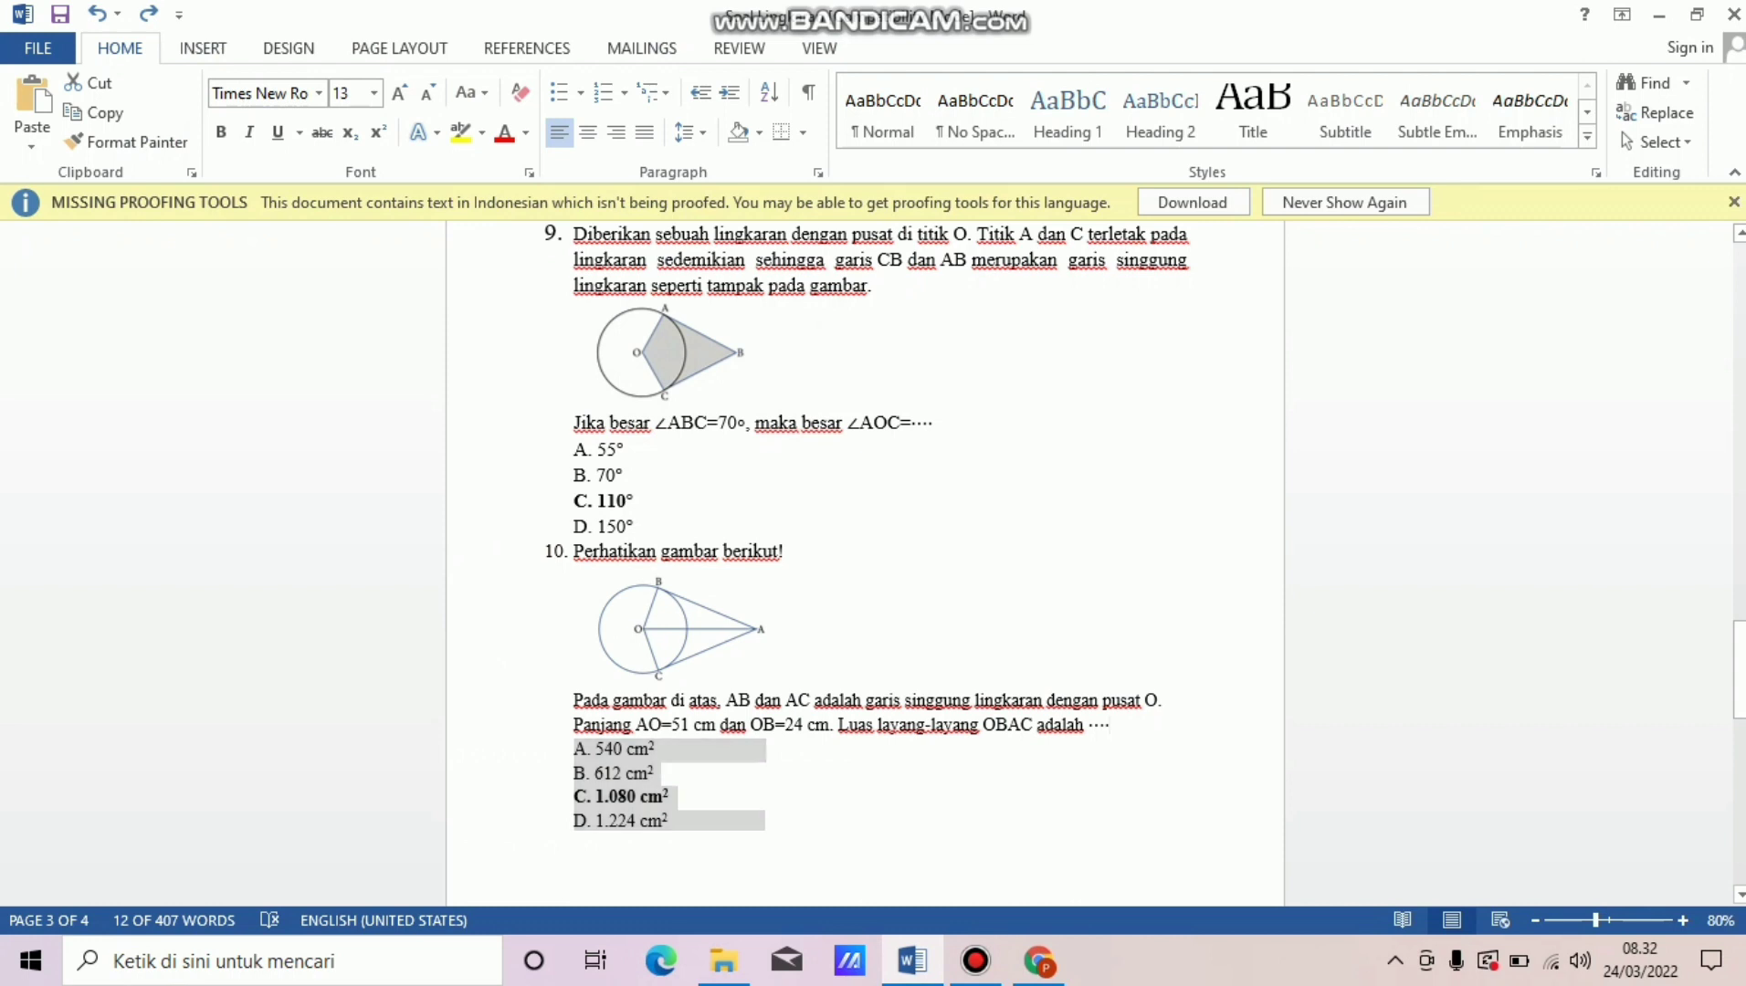
{"action": "left_click_drag", "start_coordinate": [1112, 726], "coordinate": [573, 700]}
{"action": "key", "text": "ctrl+c"}
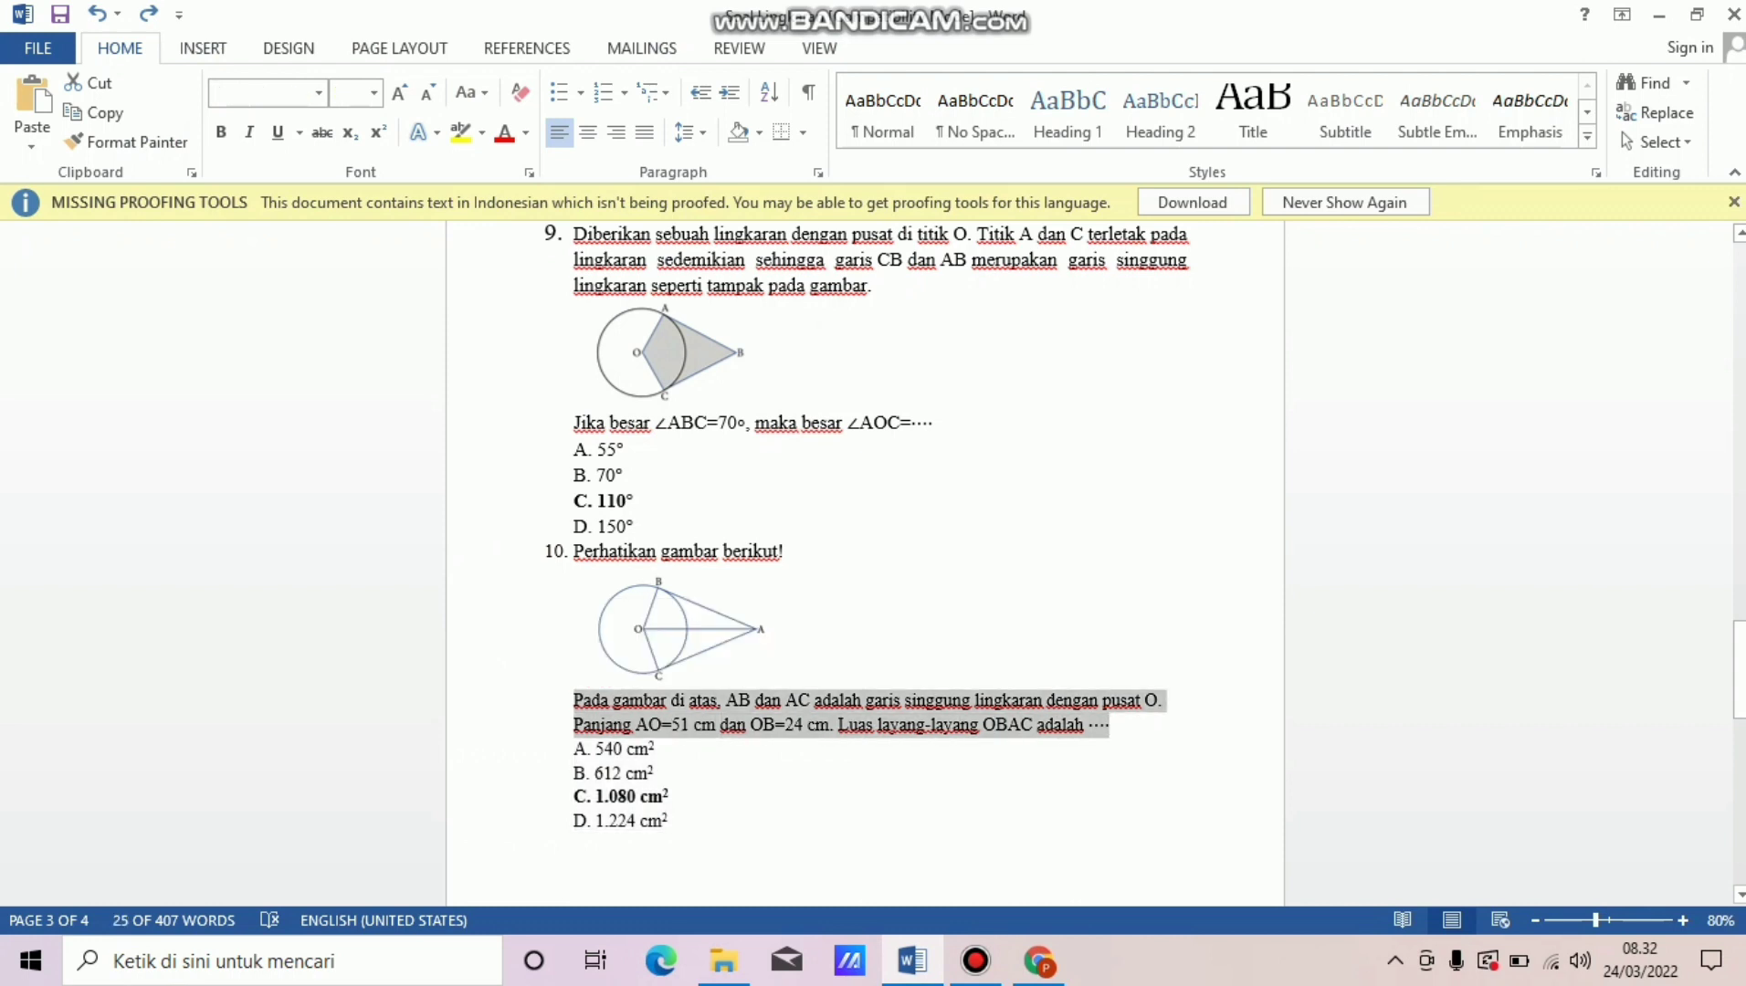
{"action": "left_click", "coordinate": [1039, 960]}
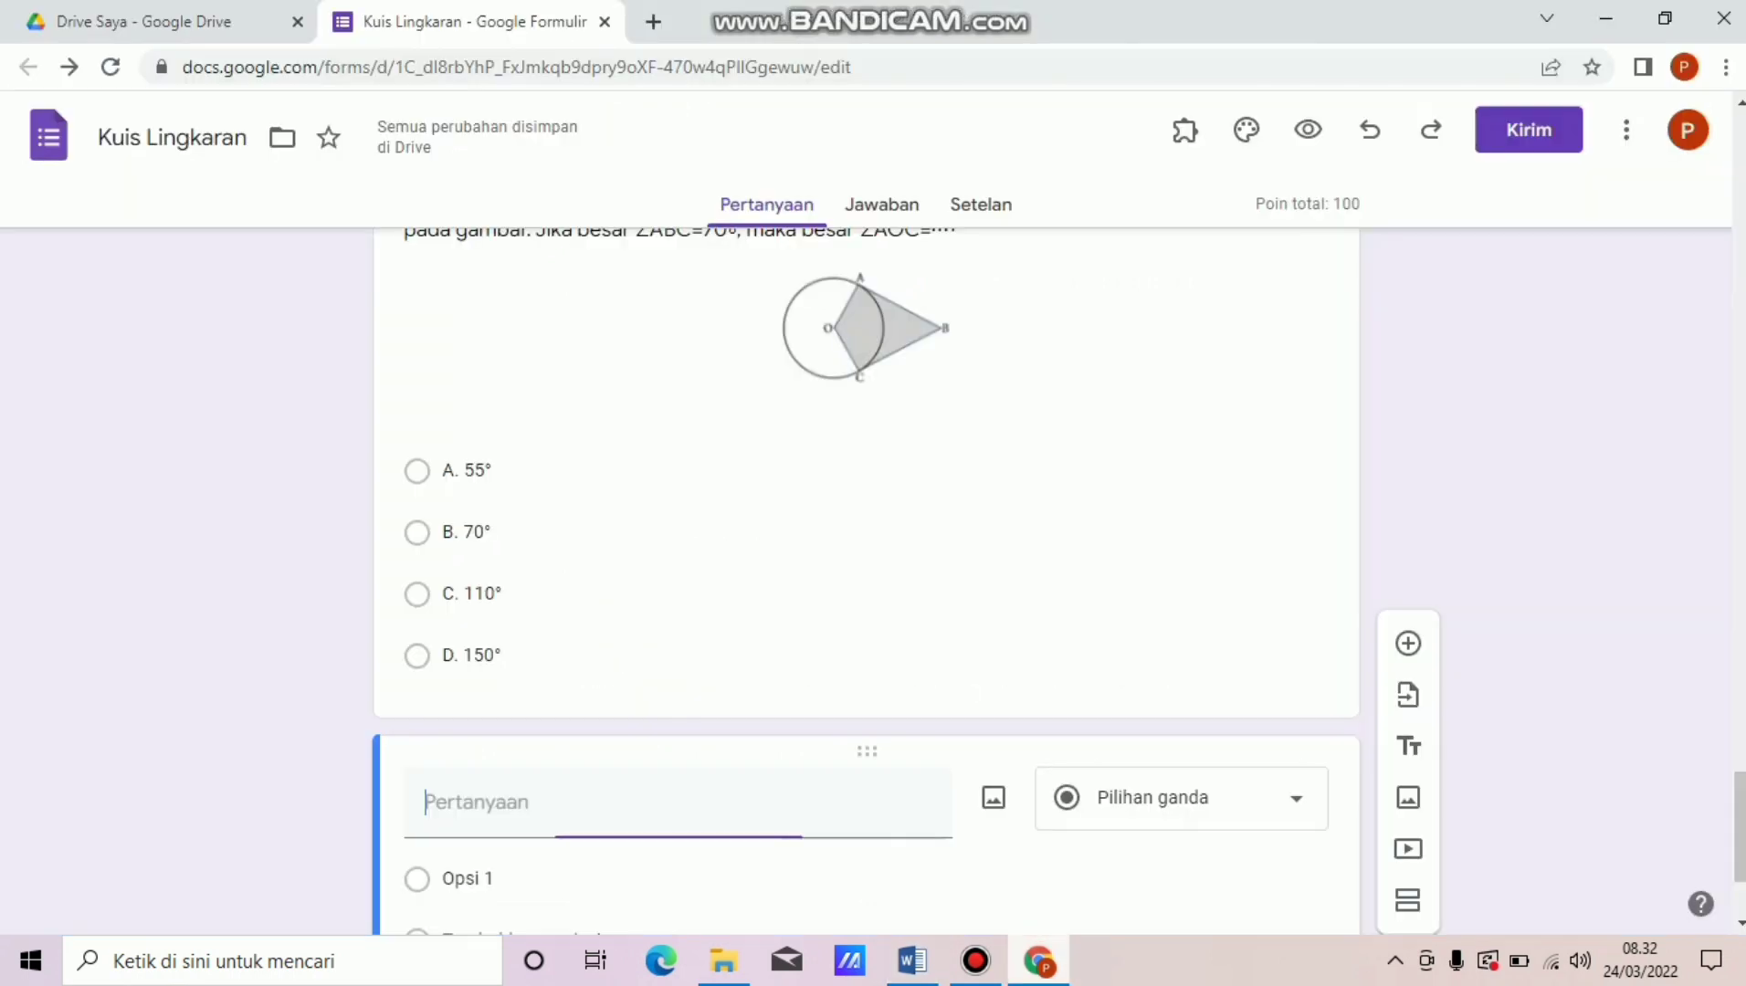
{"action": "key", "text": "ctrl+v"}
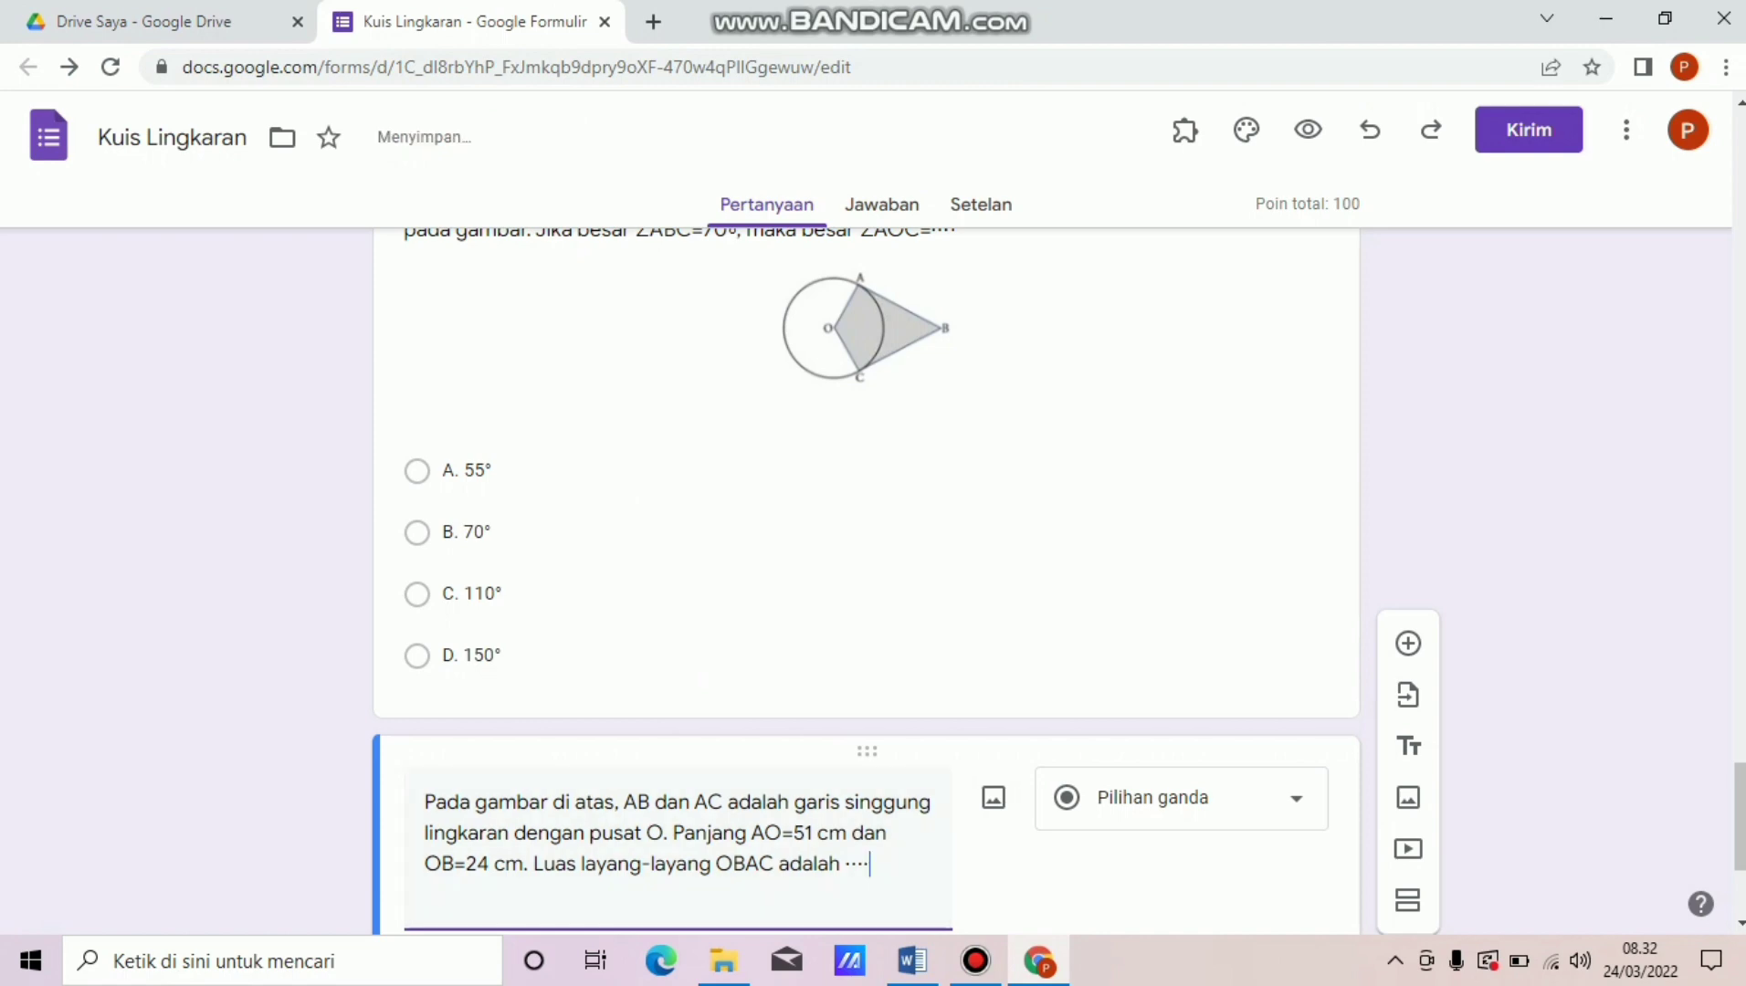
{"action": "type", "text": "10."}
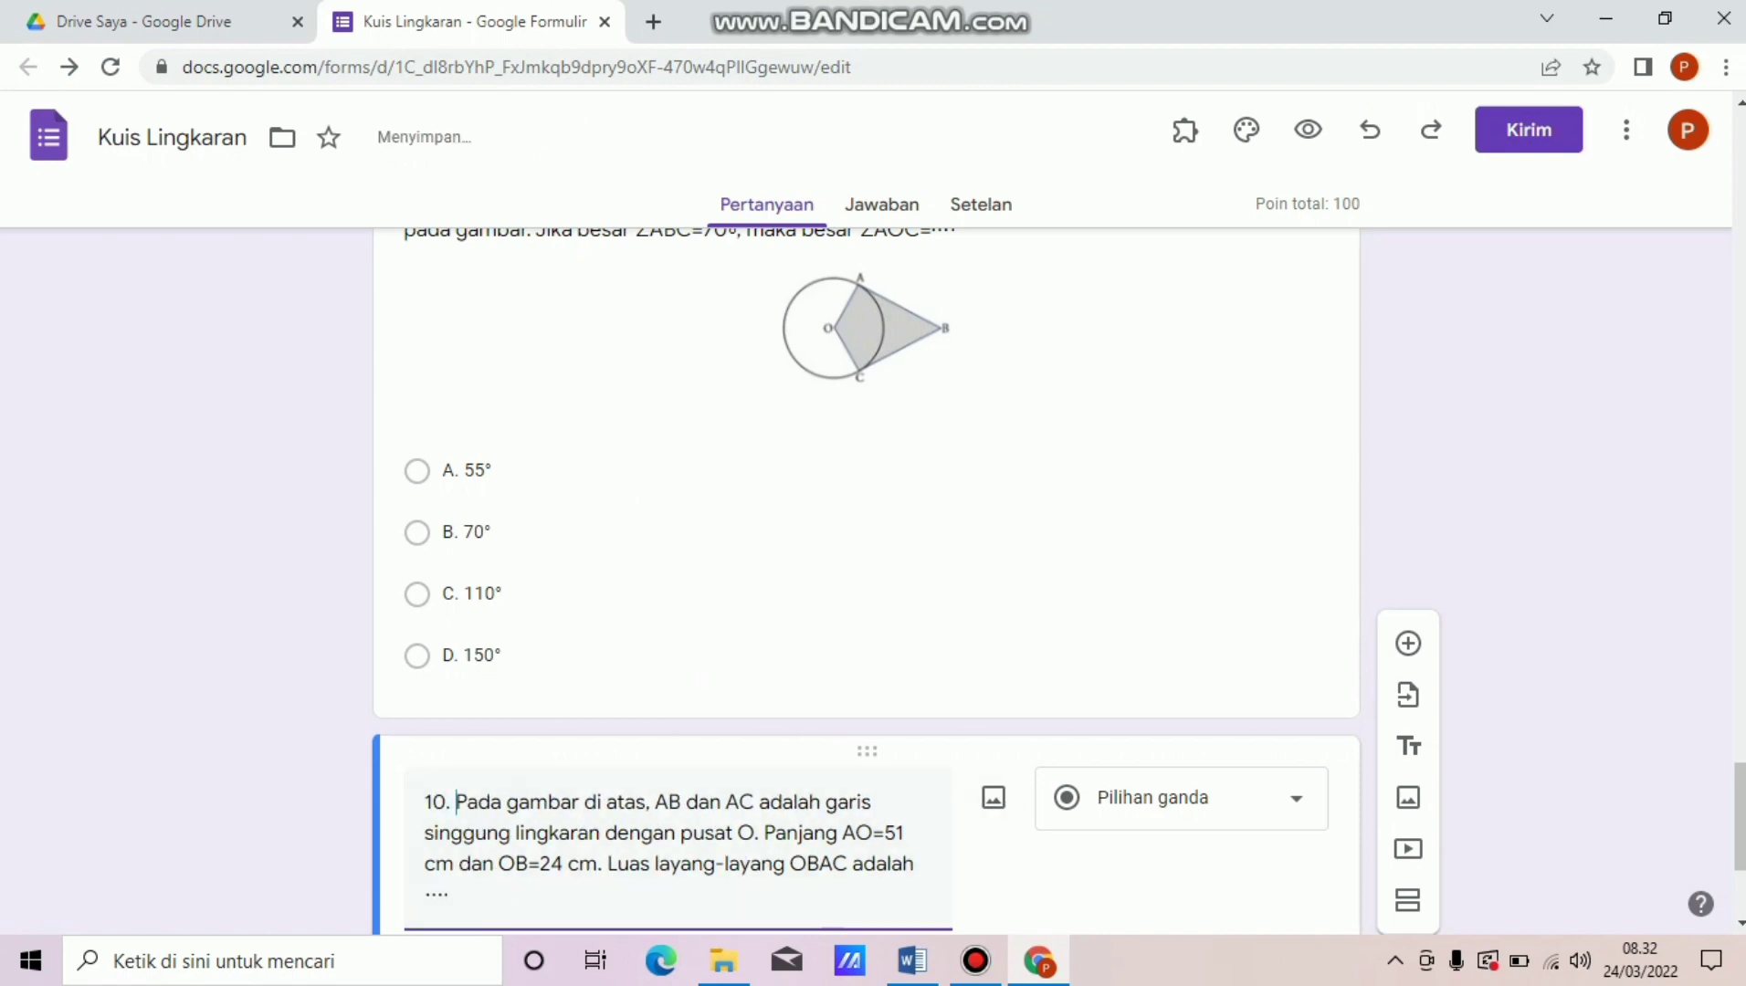
Upload the image SOAL 10 from the Unduhan folder into question 10 and align it to the center.
{"action": "left_click", "coordinate": [994, 797]}
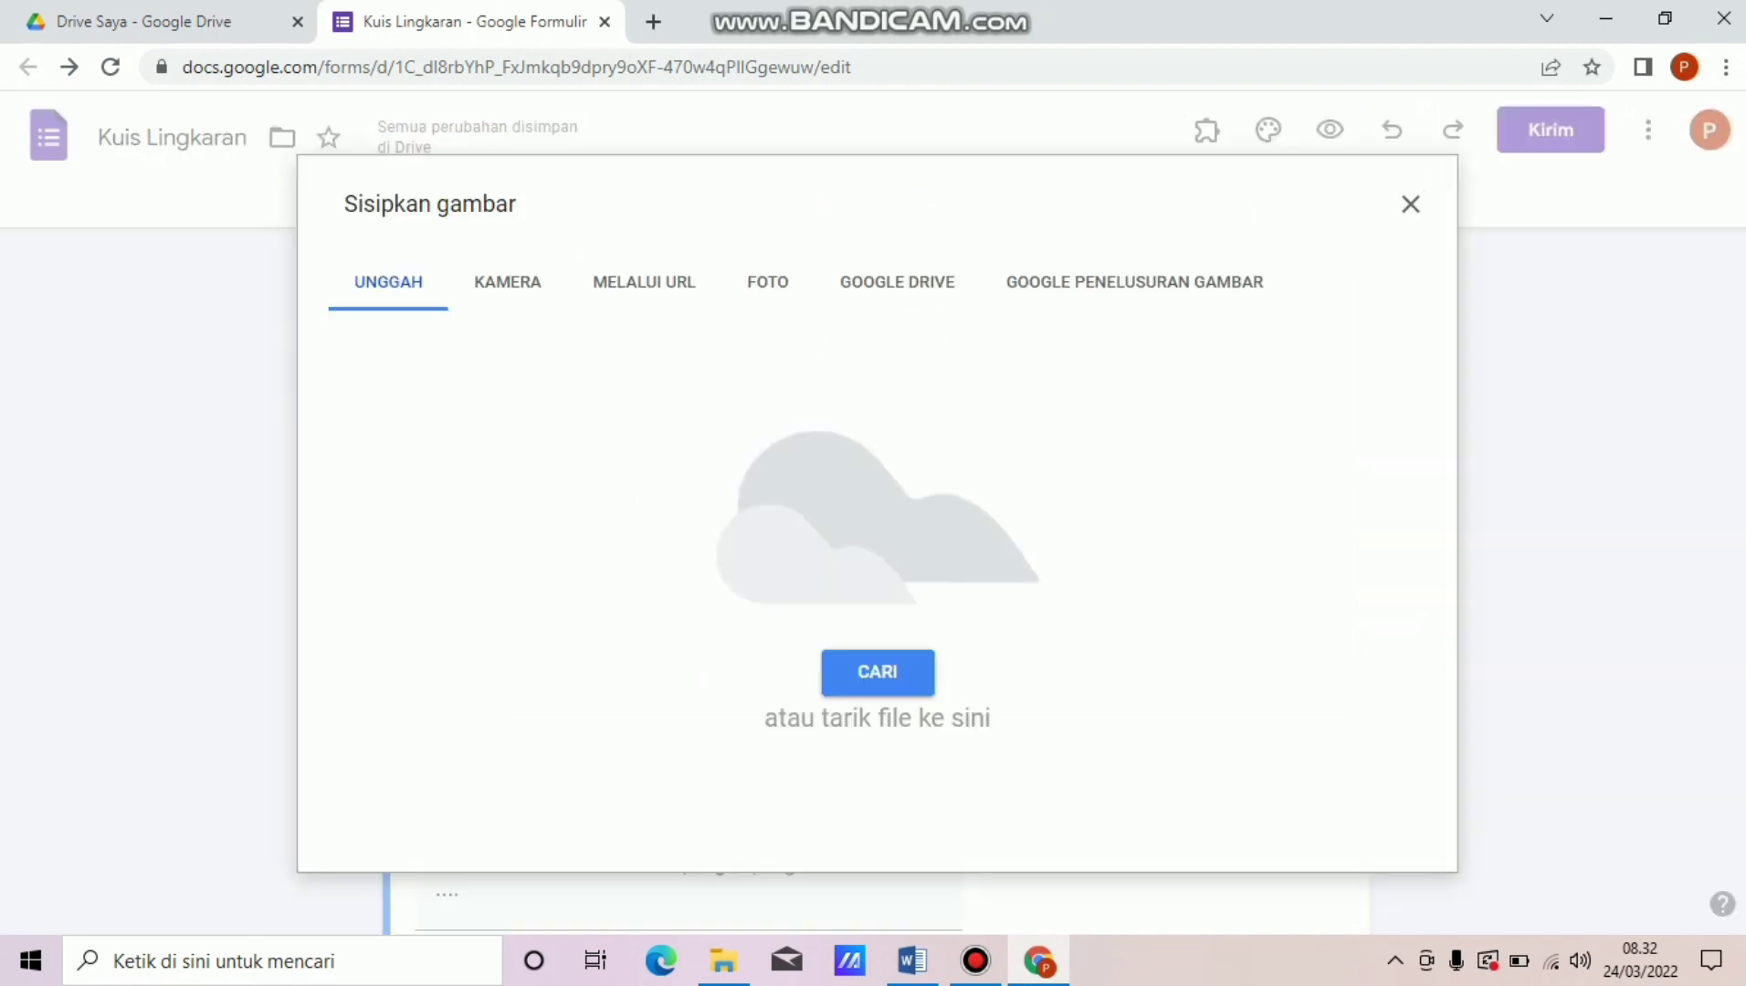
{"action": "left_click", "coordinate": [877, 671]}
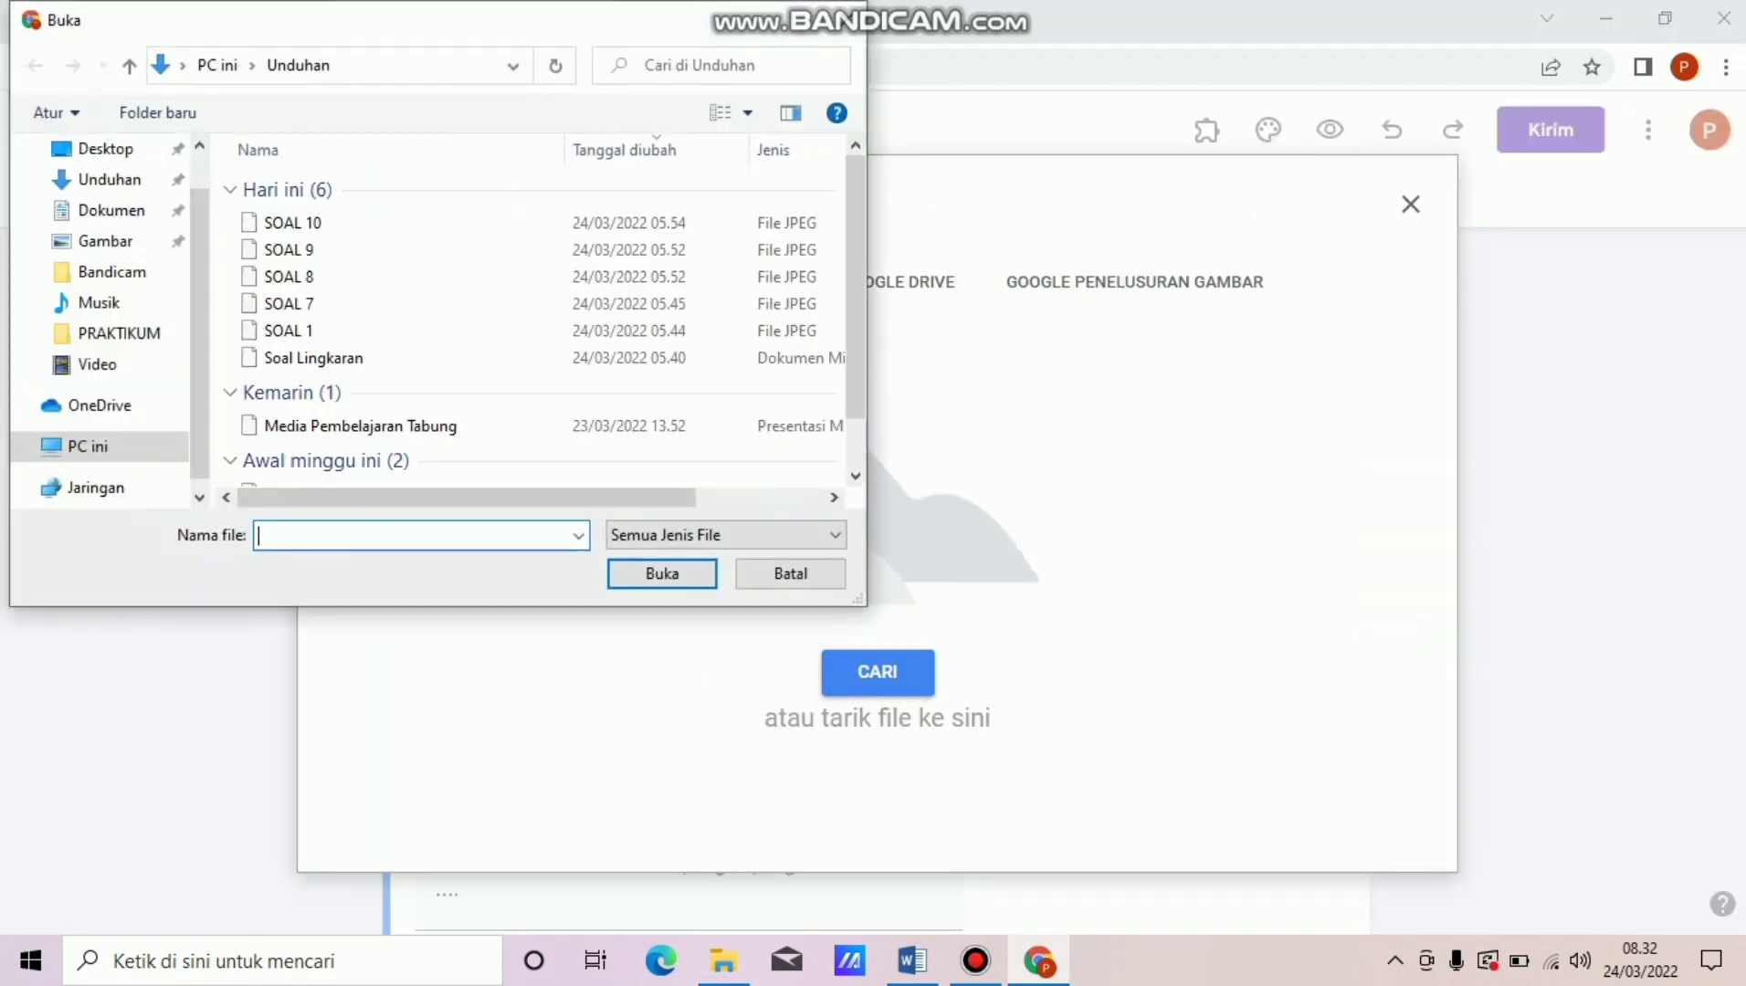
{"action": "left_click", "coordinate": [293, 223]}
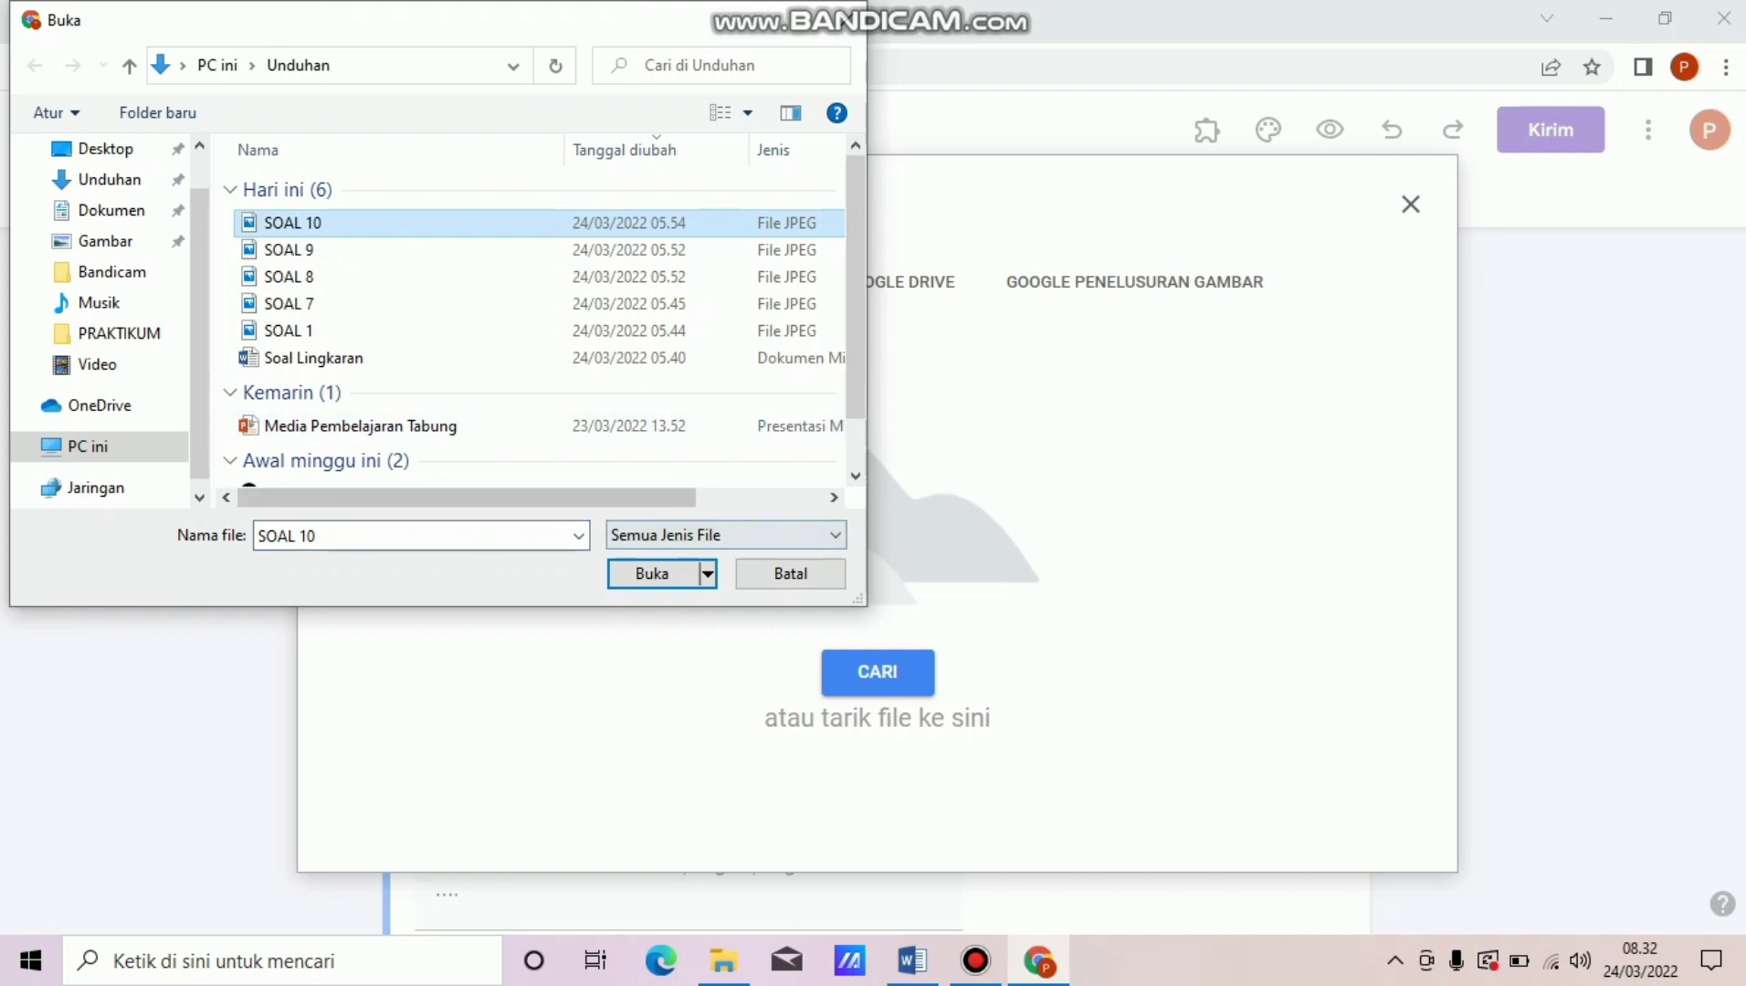
{"action": "left_click", "coordinate": [652, 574]}
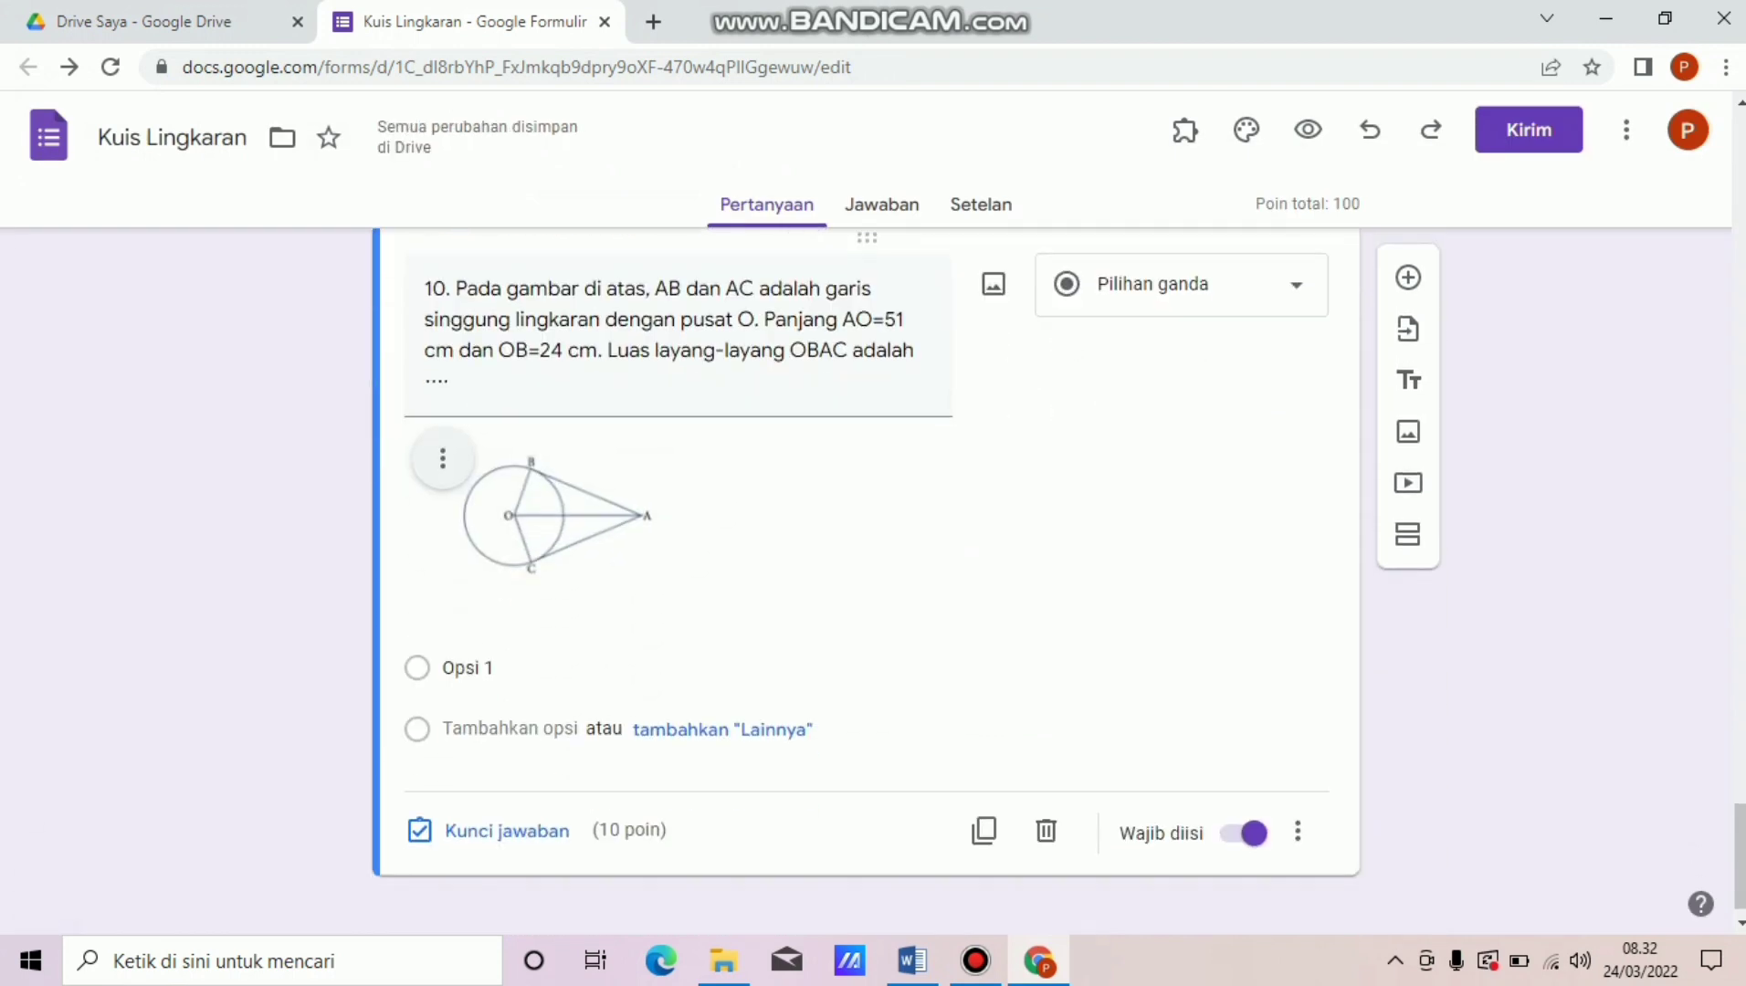
{"action": "left_click", "coordinate": [443, 459]}
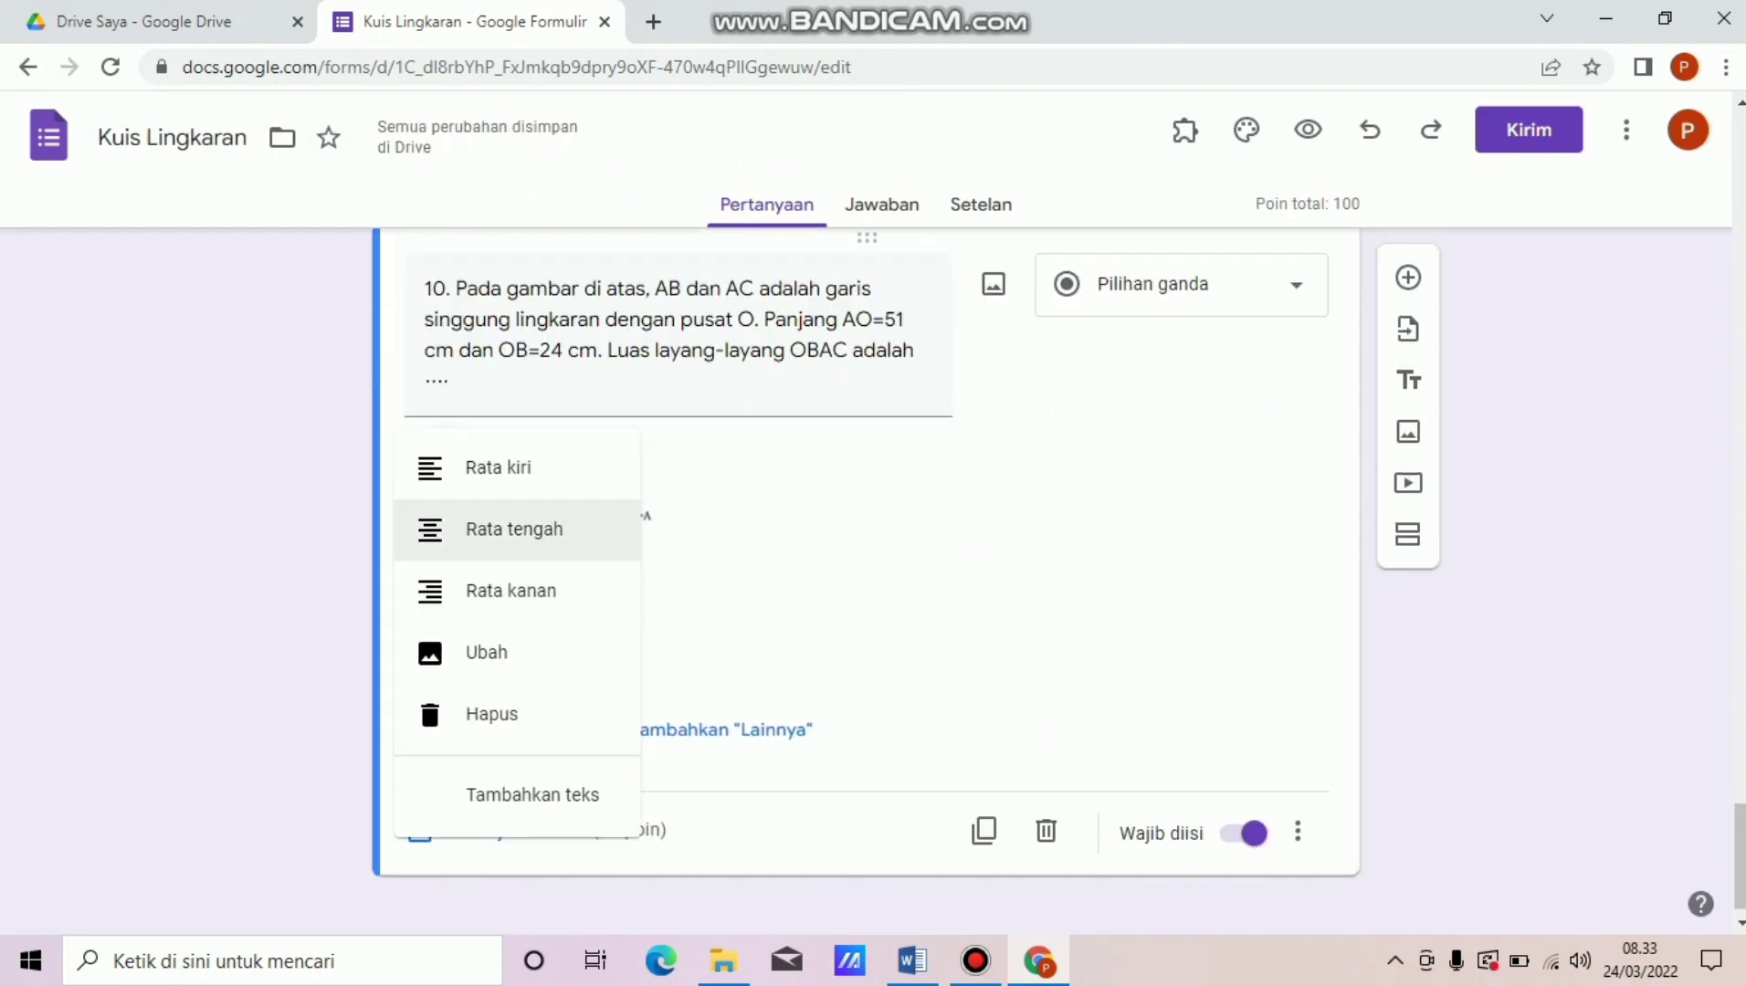
{"action": "left_click", "coordinate": [514, 529]}
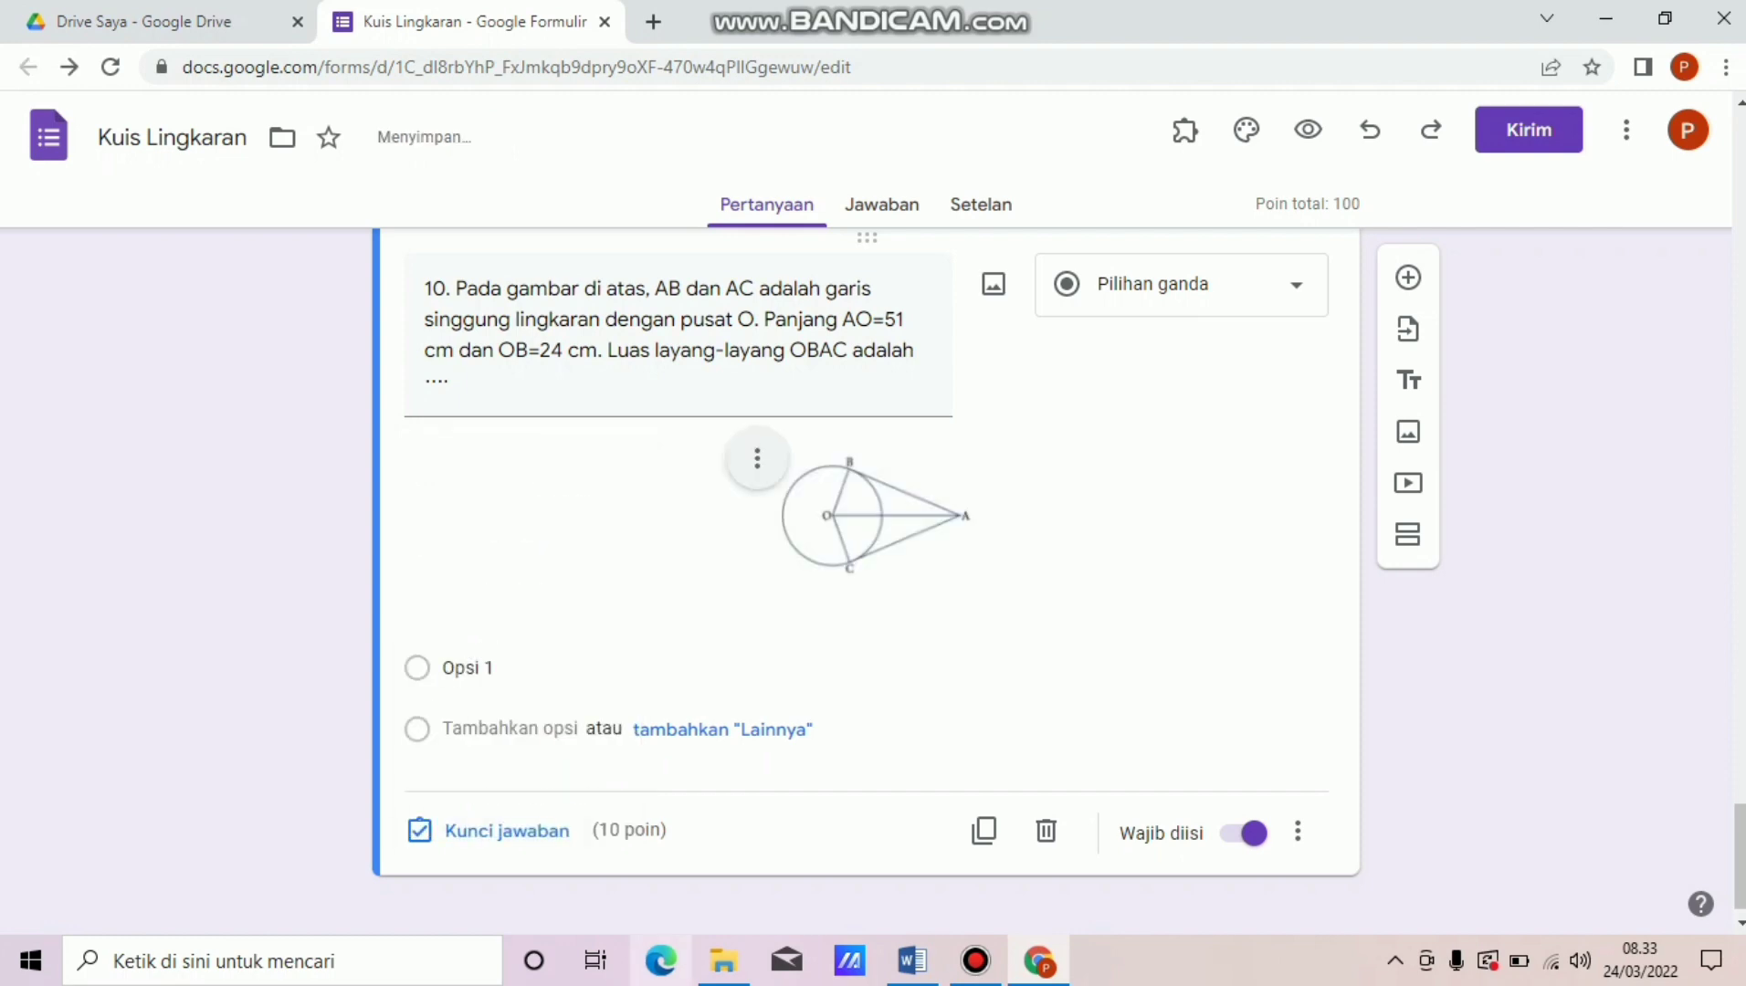
Copy question 10's choices from Word into the form: A. 540 cm2, B. 612 cm2, C. 1.080 cm2 and D. 1.224 cm2.
{"action": "left_click", "coordinate": [913, 961]}
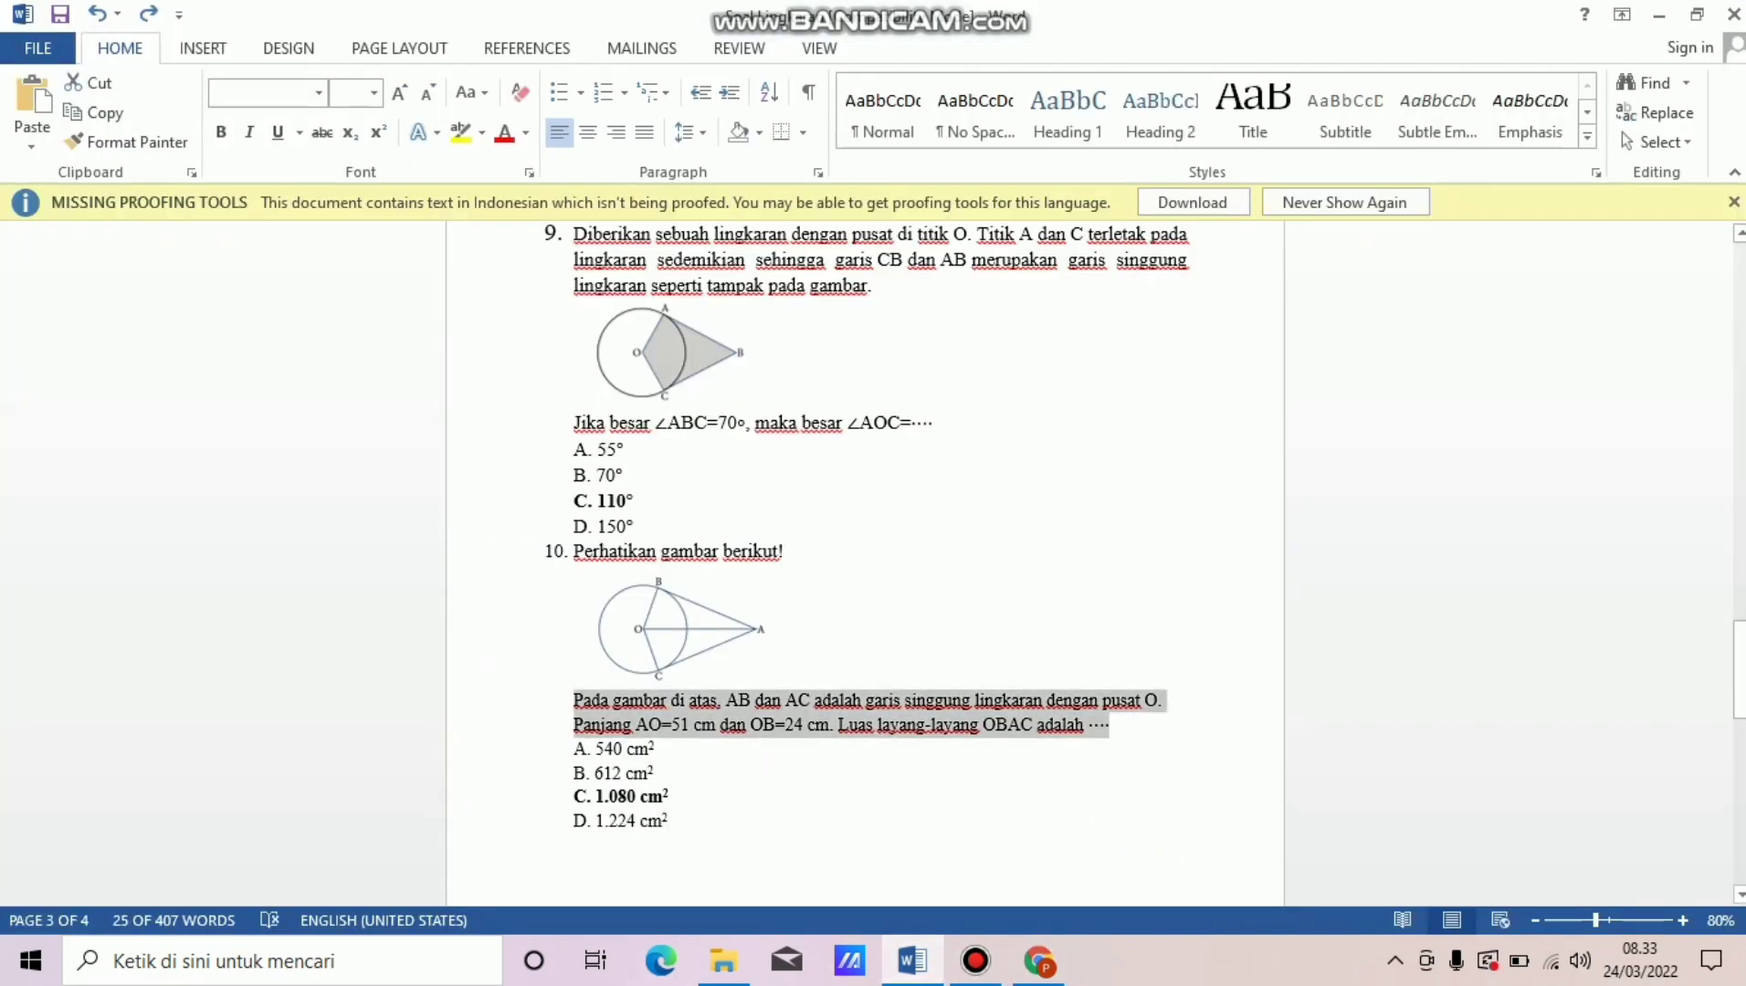
{"action": "left_click_drag", "start_coordinate": [573, 748], "coordinate": [765, 820]}
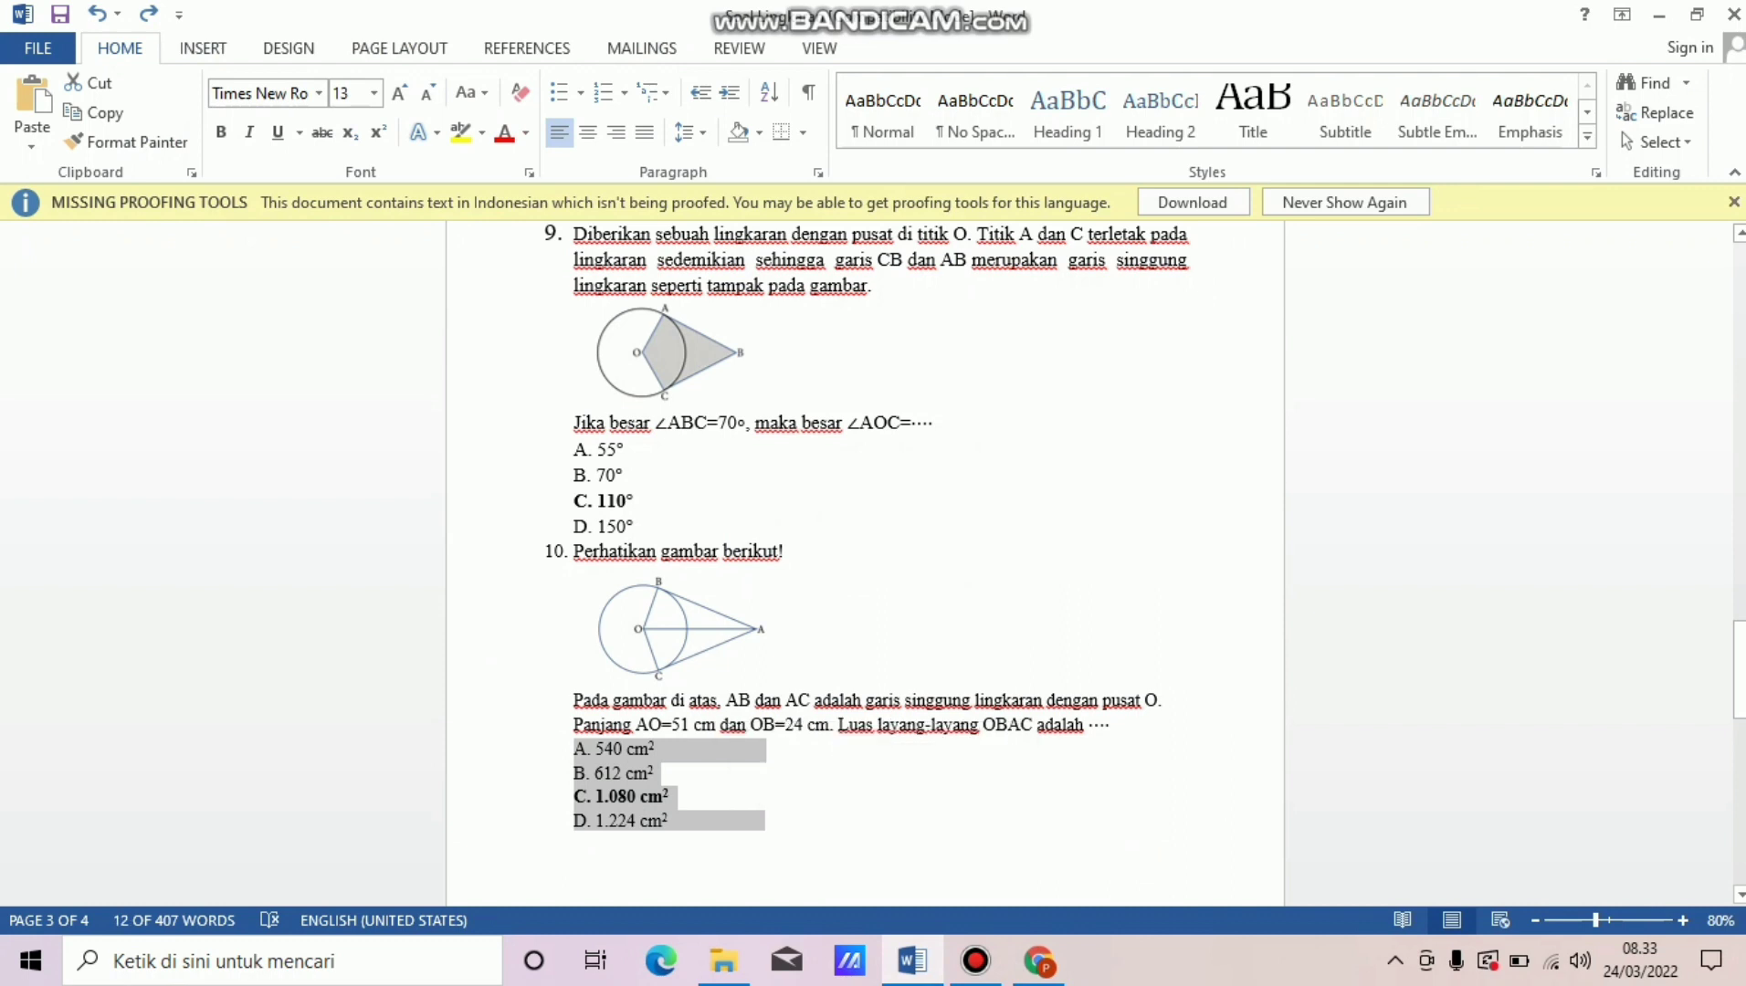
{"action": "left_click", "coordinate": [1040, 961]}
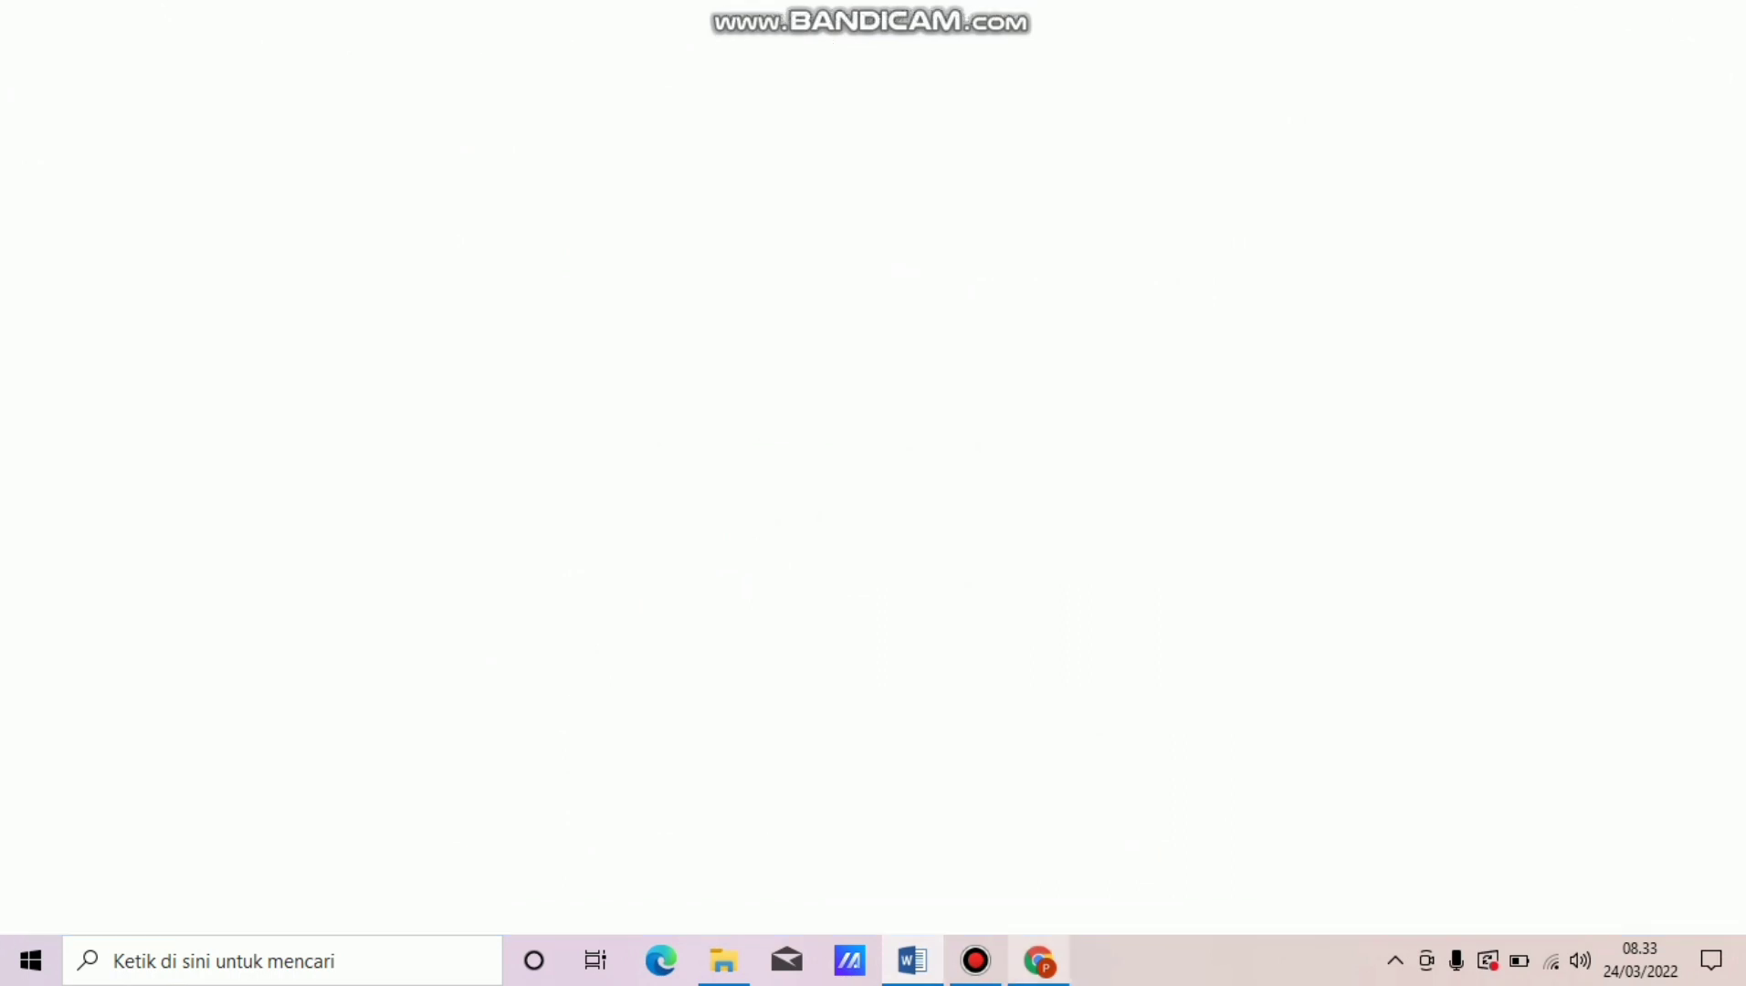
{"action": "left_click", "coordinate": [512, 667]}
{"action": "type", "text": "A. 540 cm2 B. 612 cm2 C. 1.080 cm2 D. 1.224 cm2"}
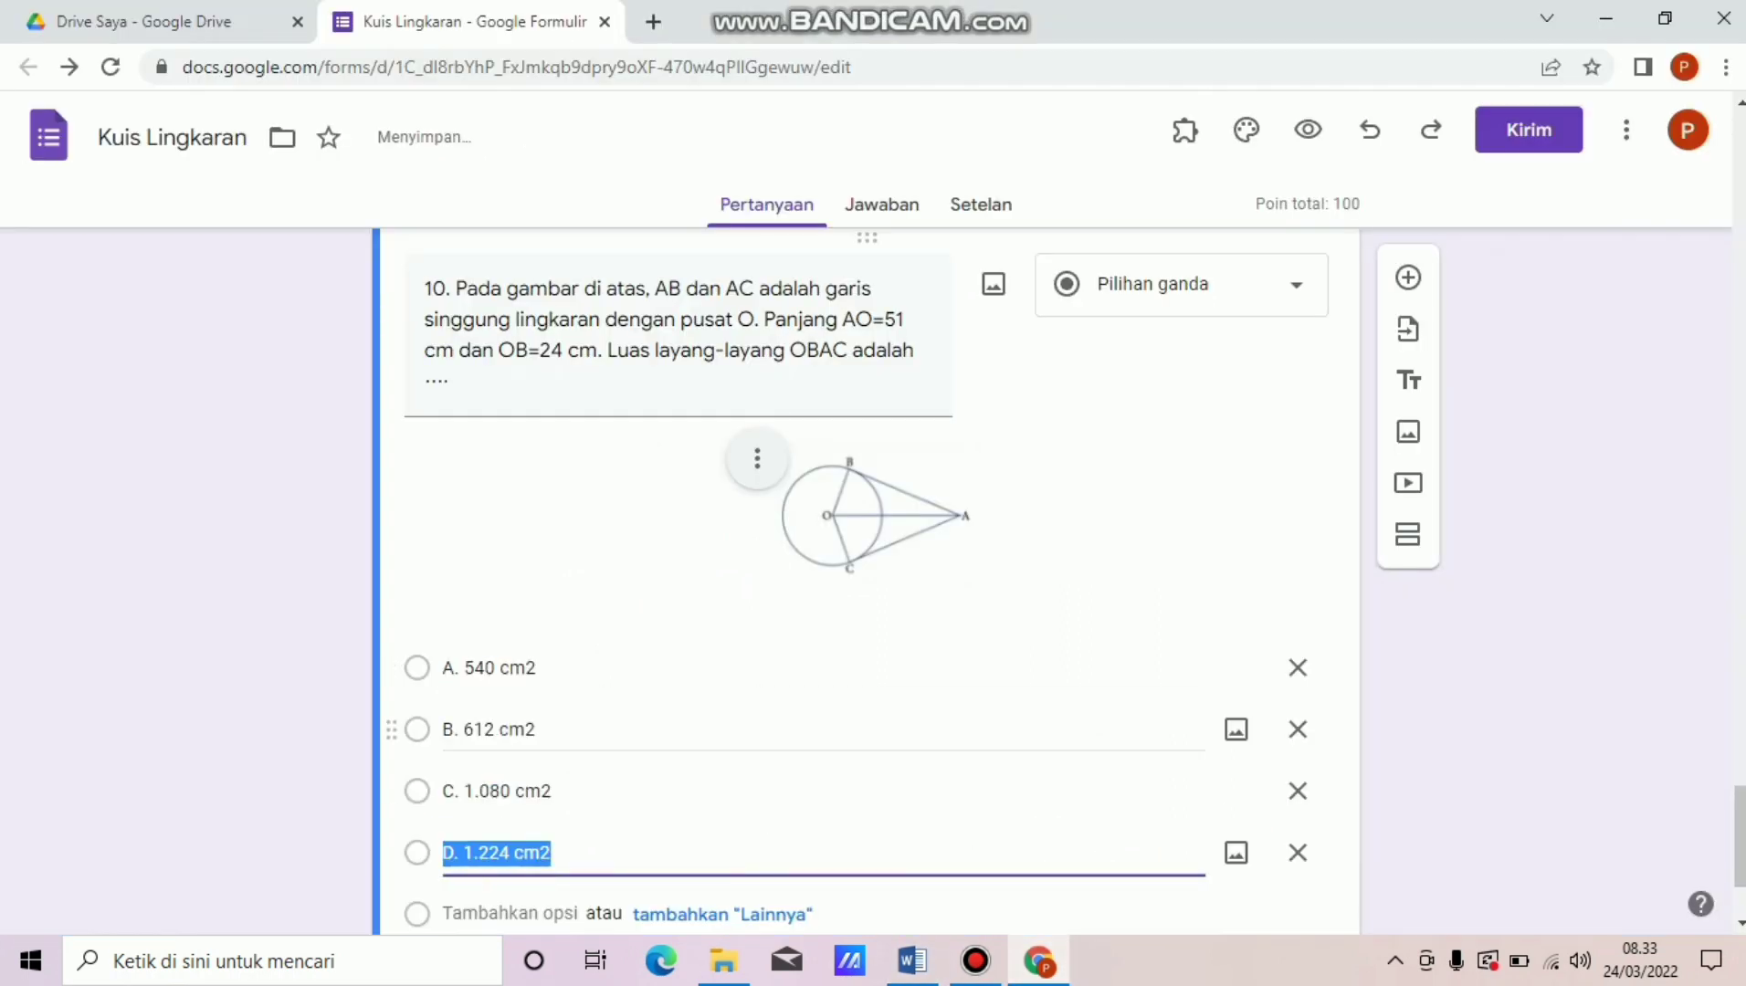
{"action": "left_click", "coordinate": [630, 598]}
Set "C. 1.080 cm2" as the correct answer in question 10's answer key and finish the key.
{"action": "scroll", "coordinate": [631, 598], "scroll_direction": "down", "scroll_amount": 2}
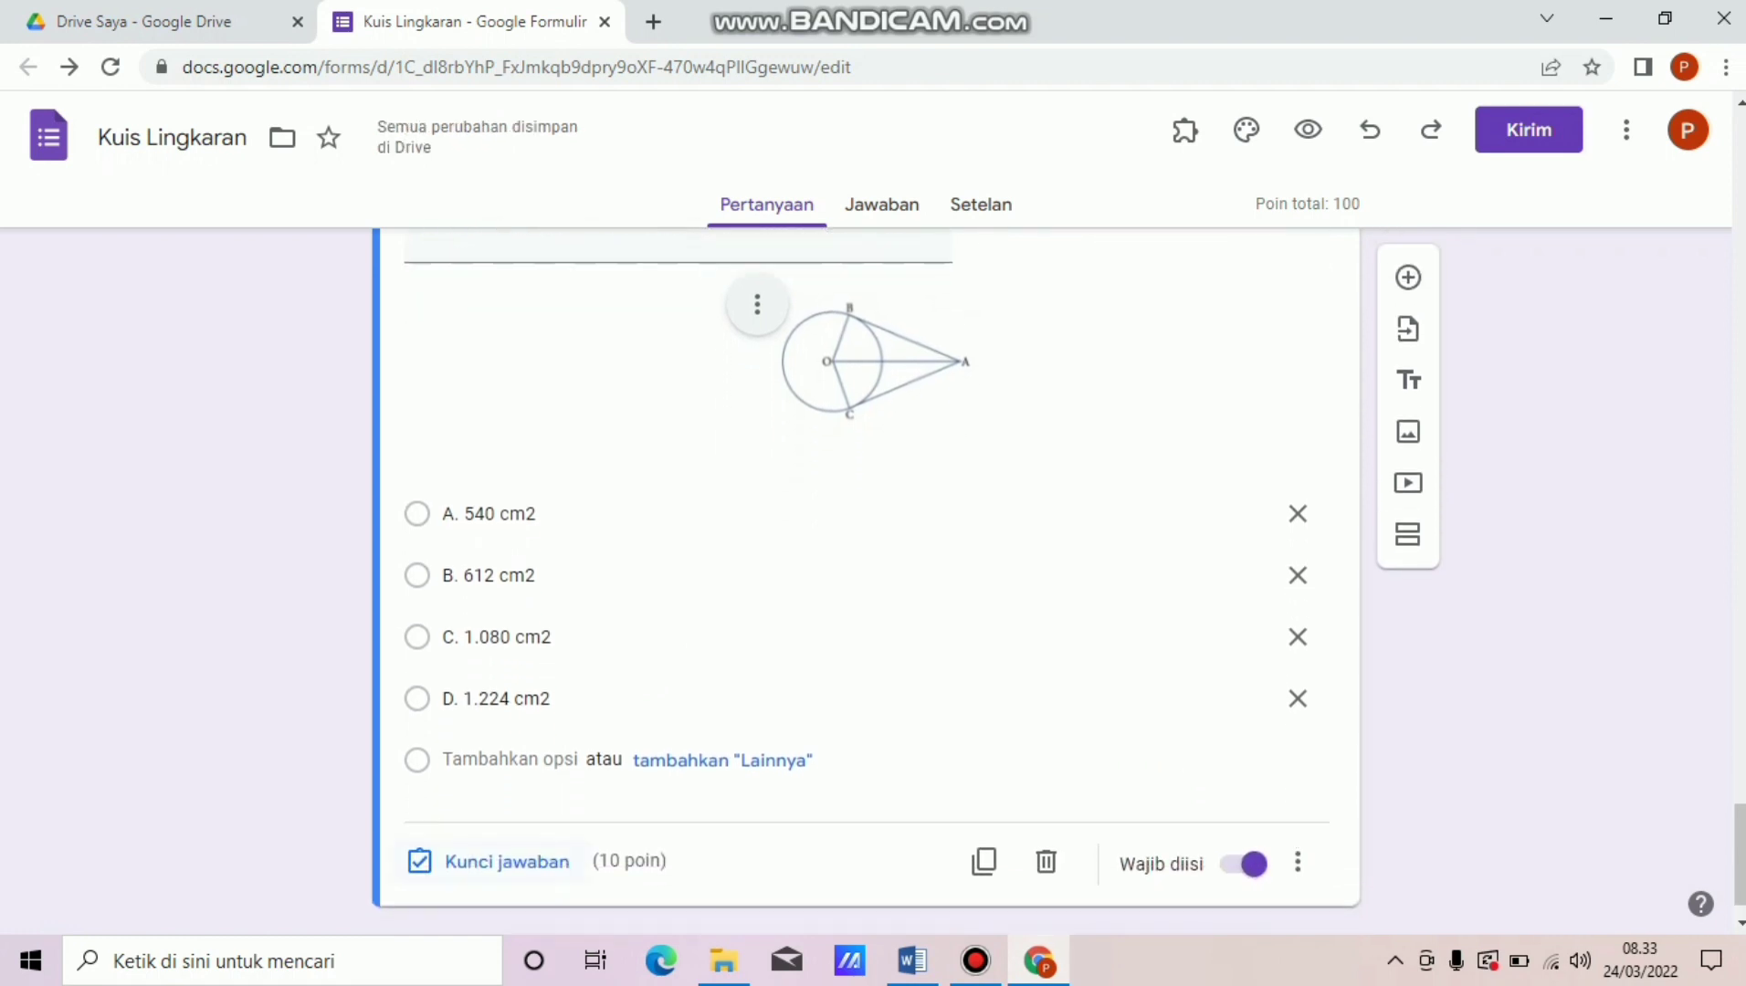
{"action": "left_click", "coordinate": [494, 861]}
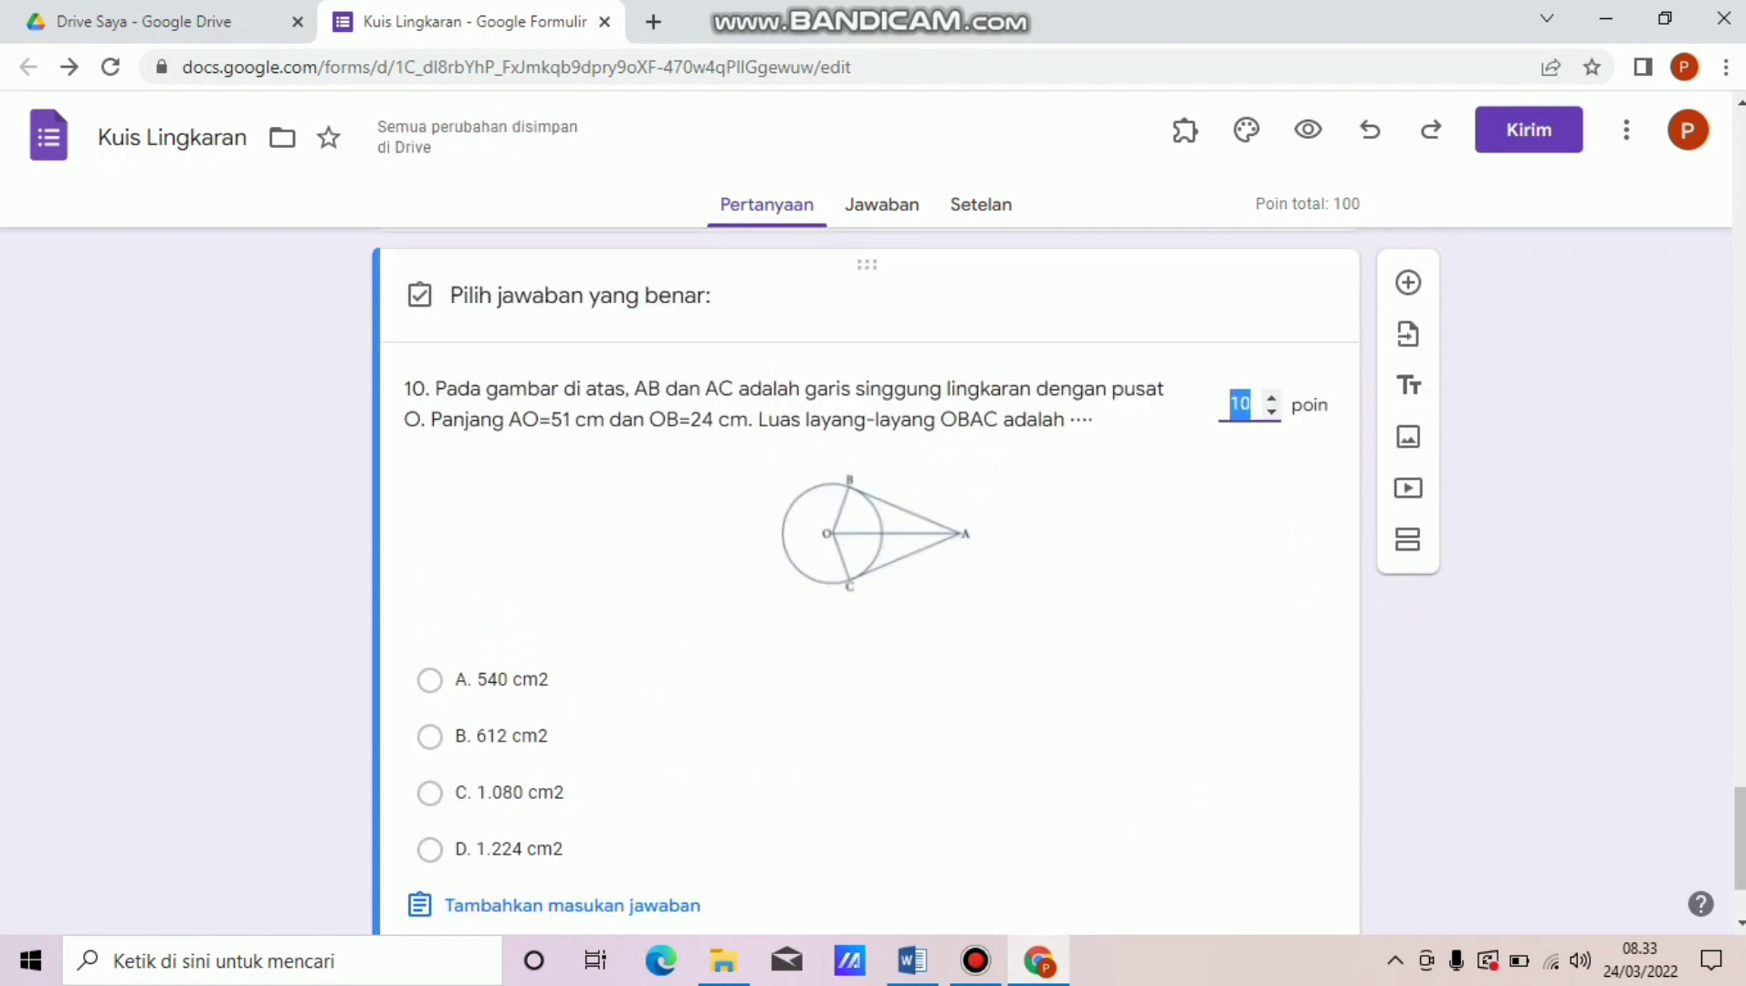
{"action": "left_click", "coordinate": [509, 793]}
{"action": "scroll", "coordinate": [866, 585], "scroll_direction": "down", "scroll_amount": 2}
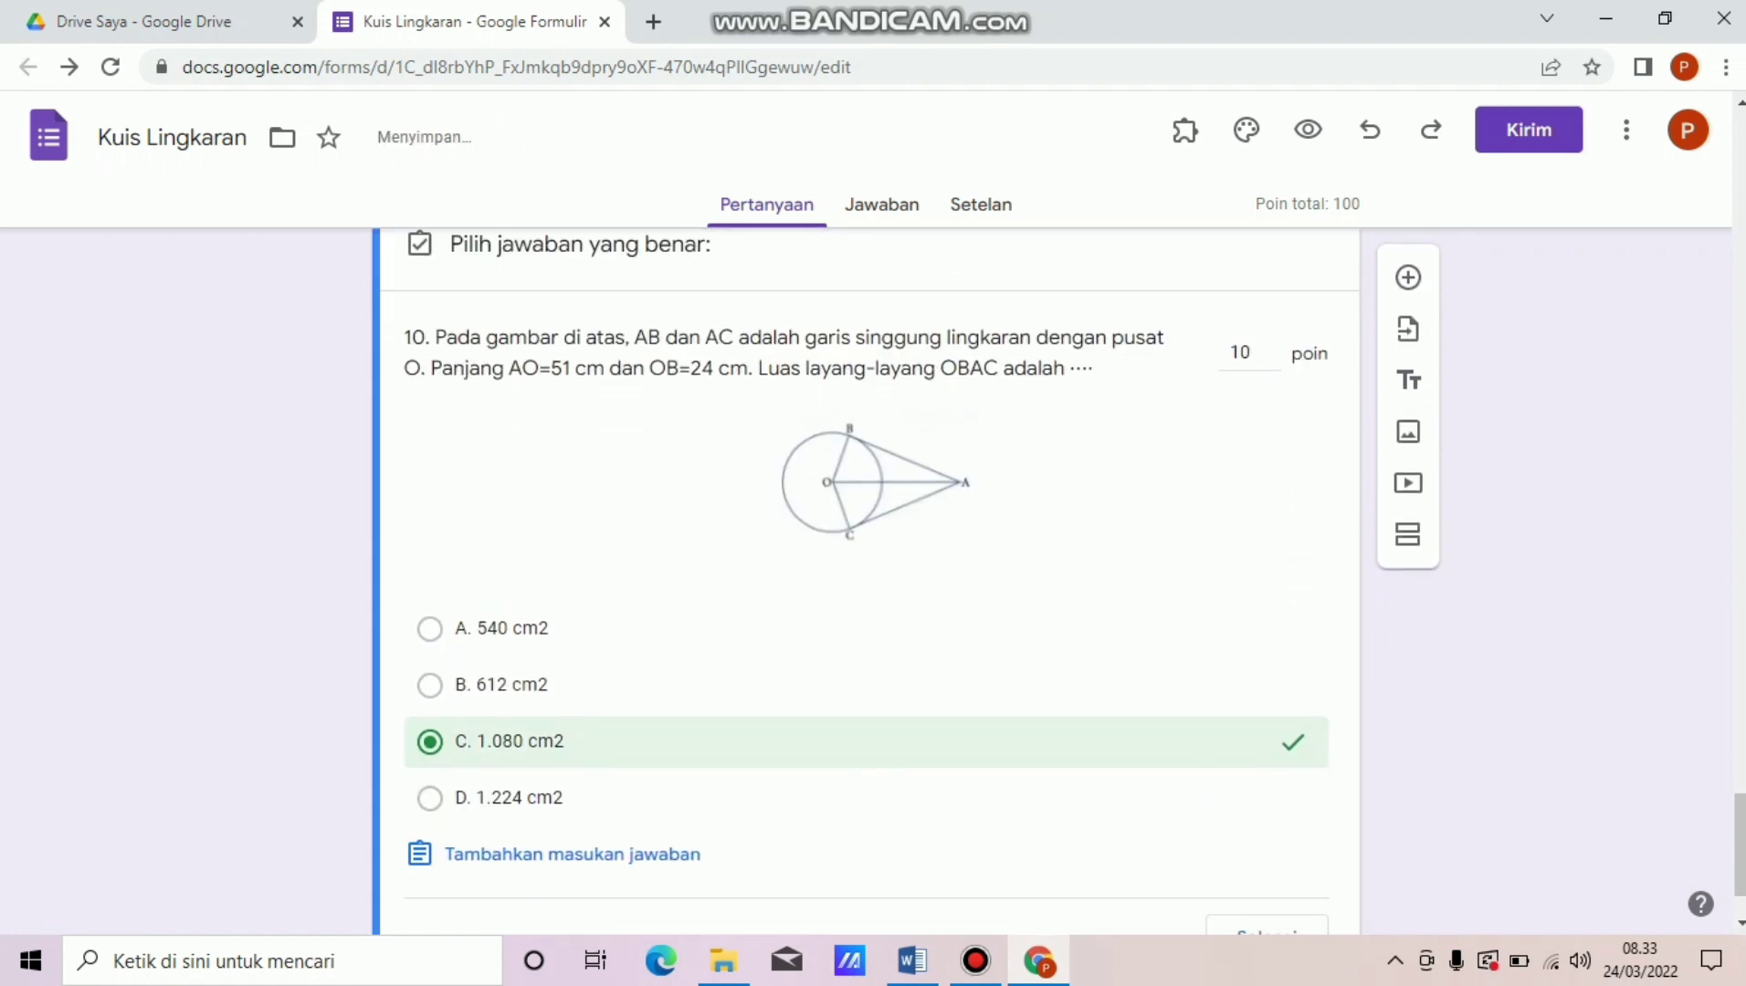
{"action": "left_click", "coordinate": [1267, 809]}
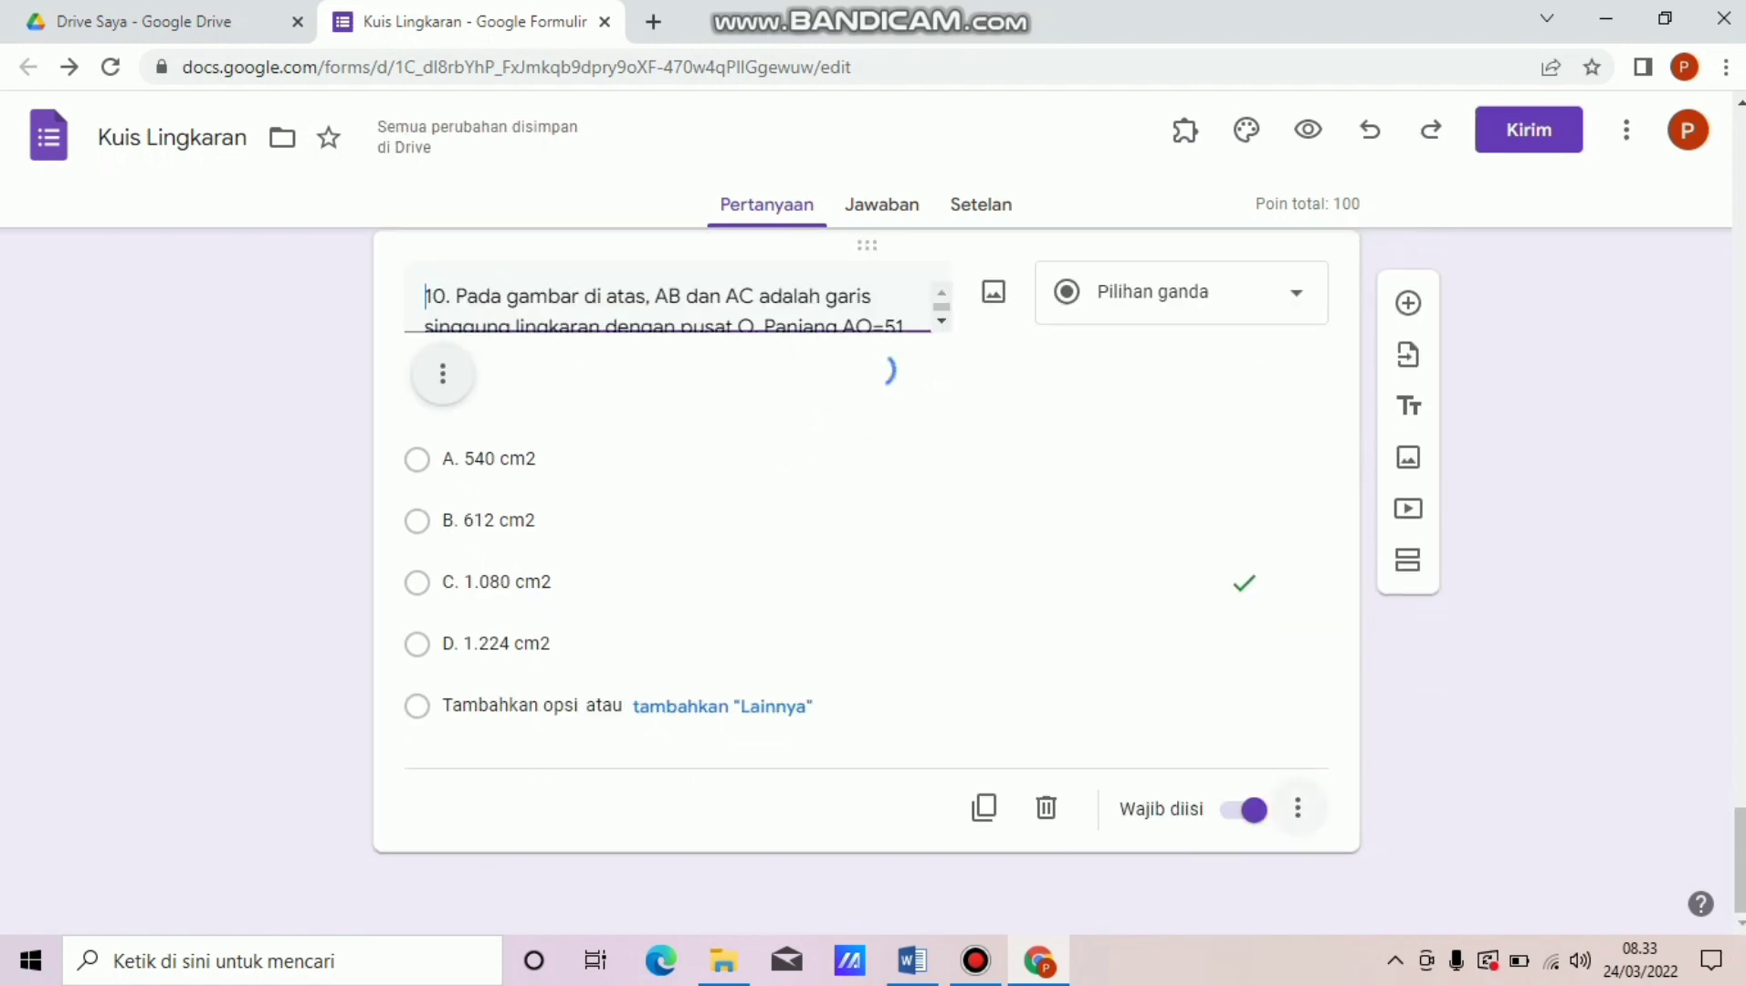
{"action": "scroll", "coordinate": [866, 584], "scroll_direction": "up", "scroll_amount": 20}
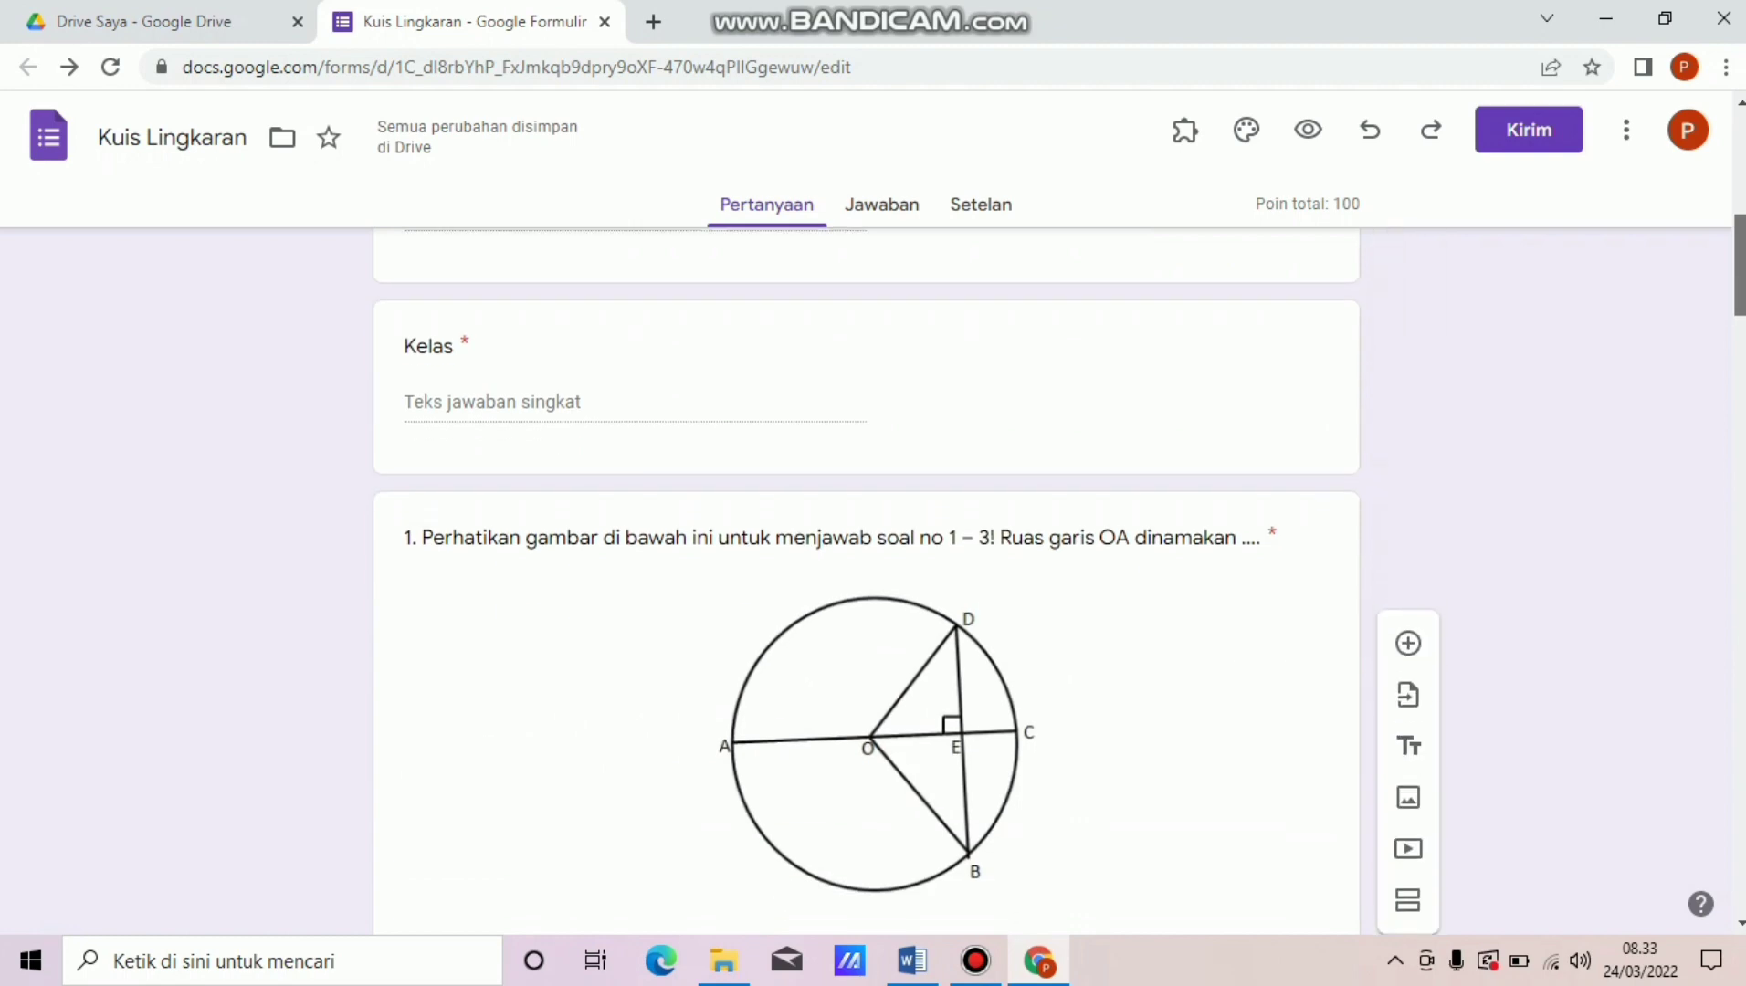
Open the setup of the Form Presenter add-on for the Kuis Lingkaran form.
{"action": "scroll", "coordinate": [866, 585], "scroll_direction": "up", "scroll_amount": 5}
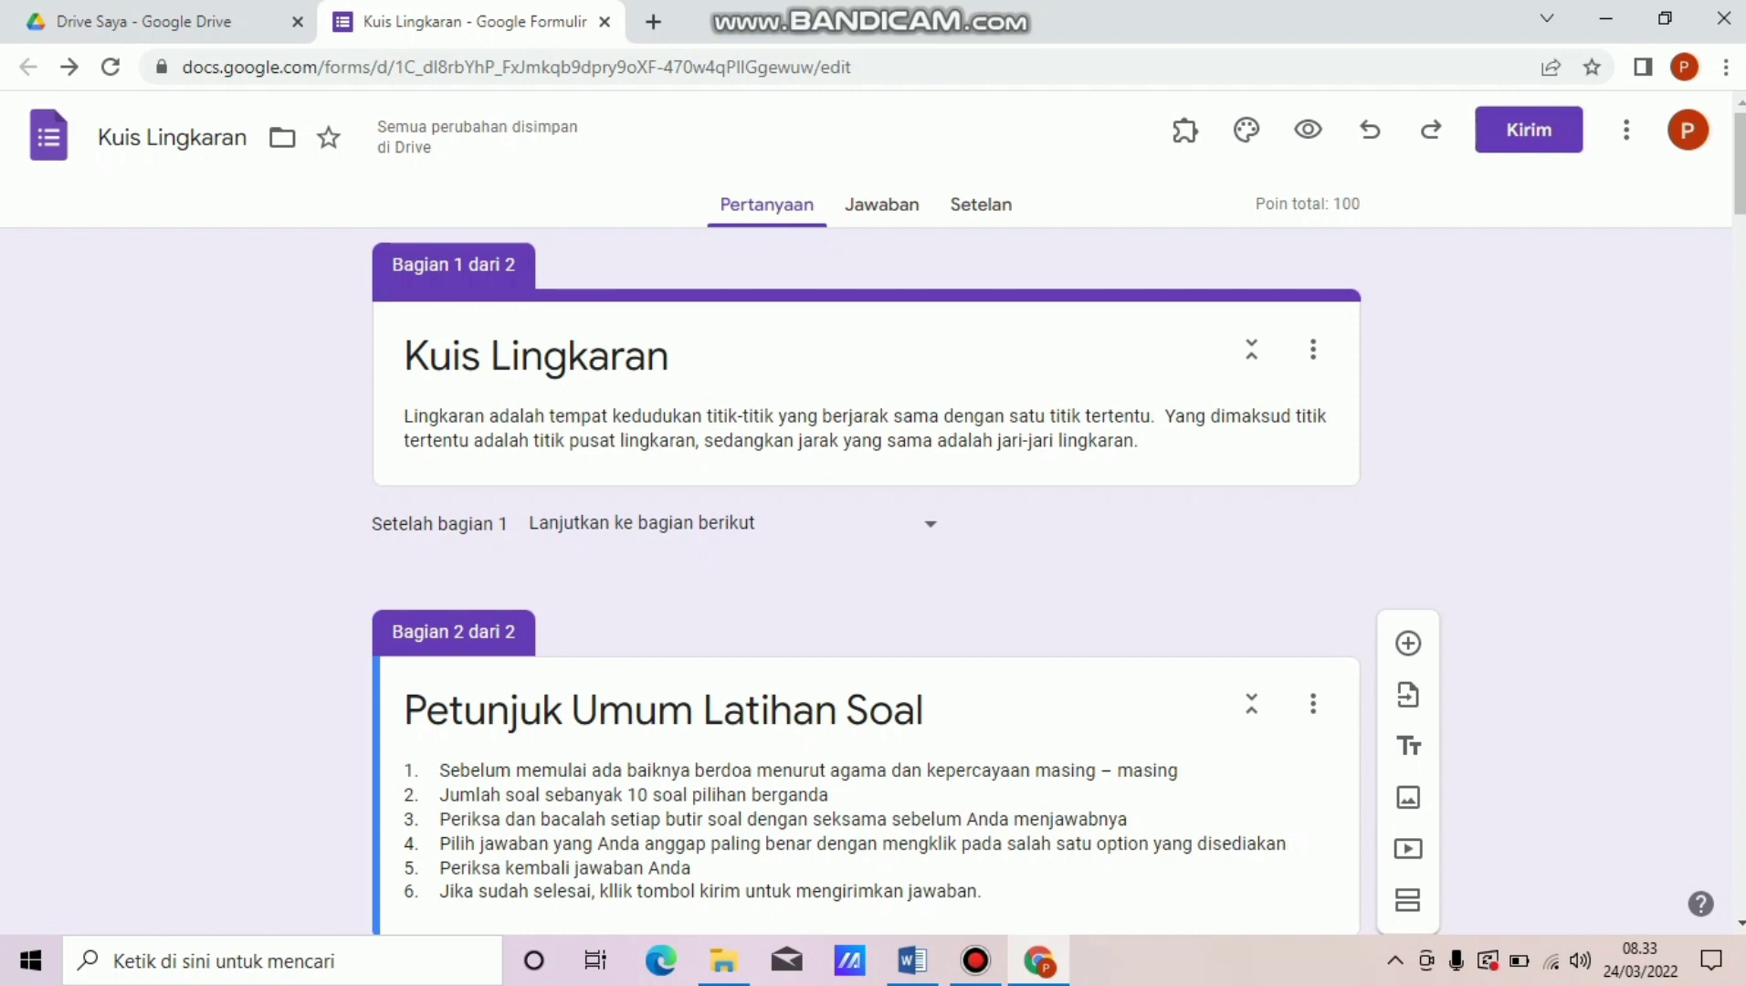
{"action": "left_click", "coordinate": [1185, 130]}
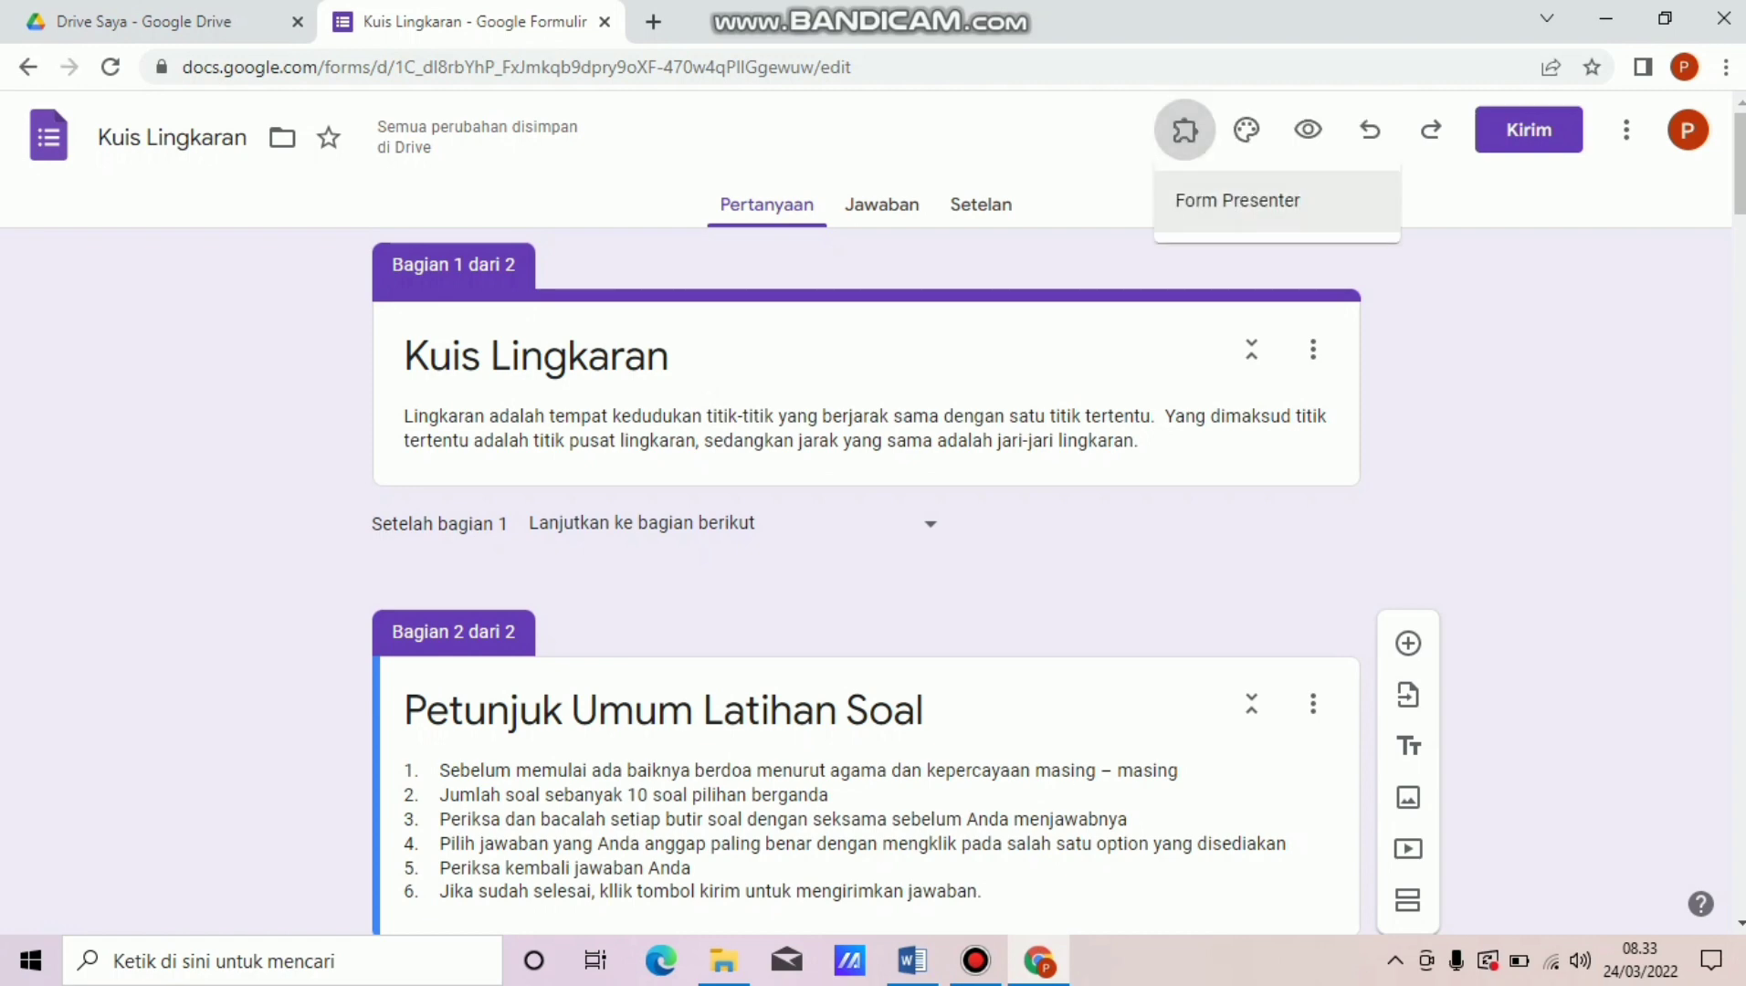
{"action": "left_click", "coordinate": [1238, 200]}
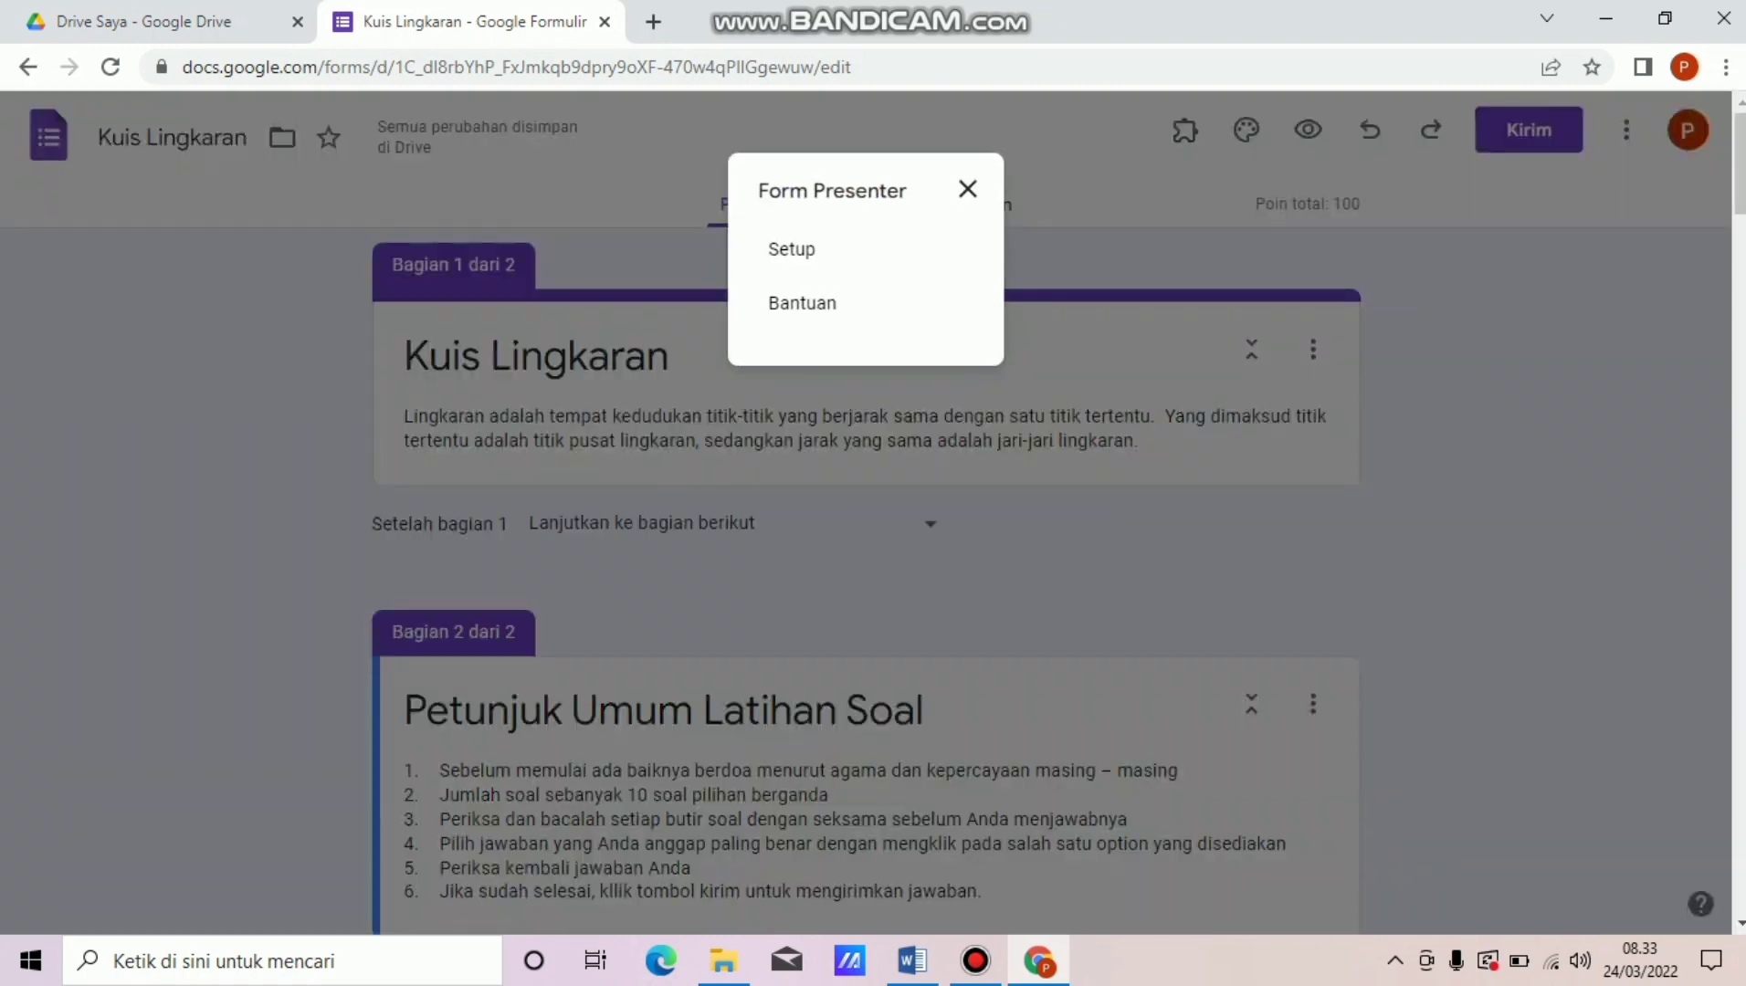
{"action": "left_click", "coordinate": [791, 248]}
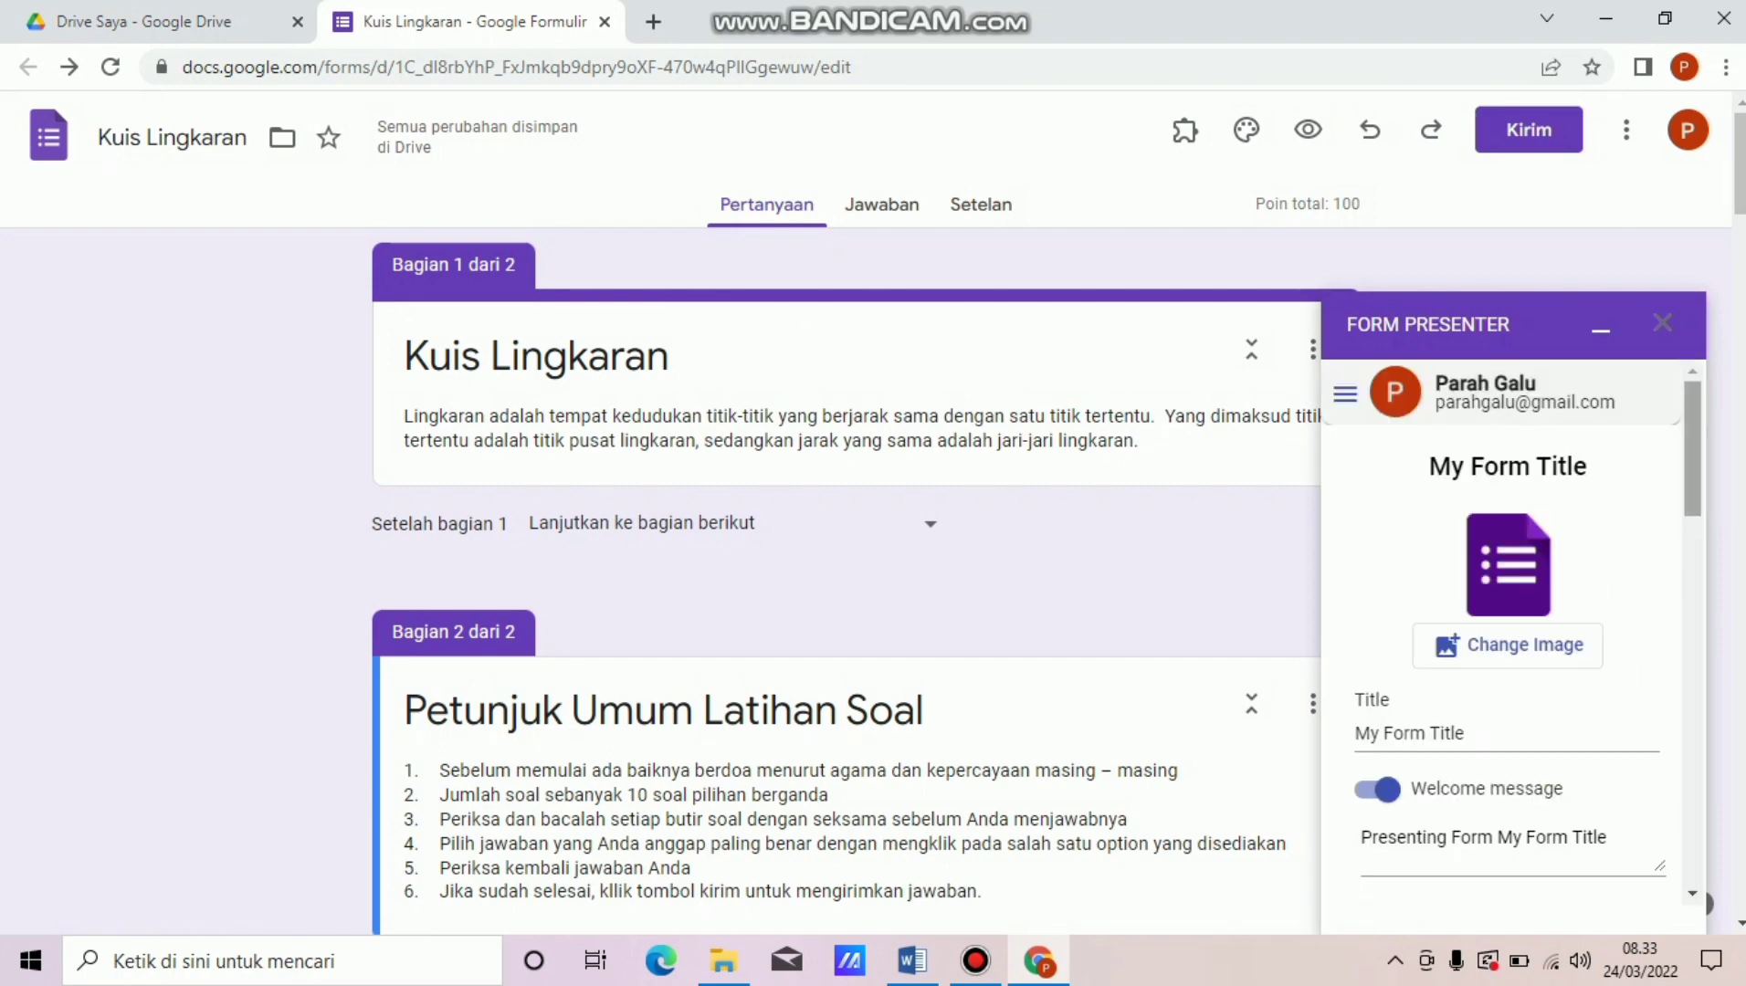
Publish the form through Form Presenter and copy the published form's link to the clipboard.
{"action": "scroll", "coordinate": [1507, 639], "scroll_direction": "down", "scroll_amount": 5}
{"action": "scroll", "coordinate": [1507, 631], "scroll_direction": "down", "scroll_amount": 3}
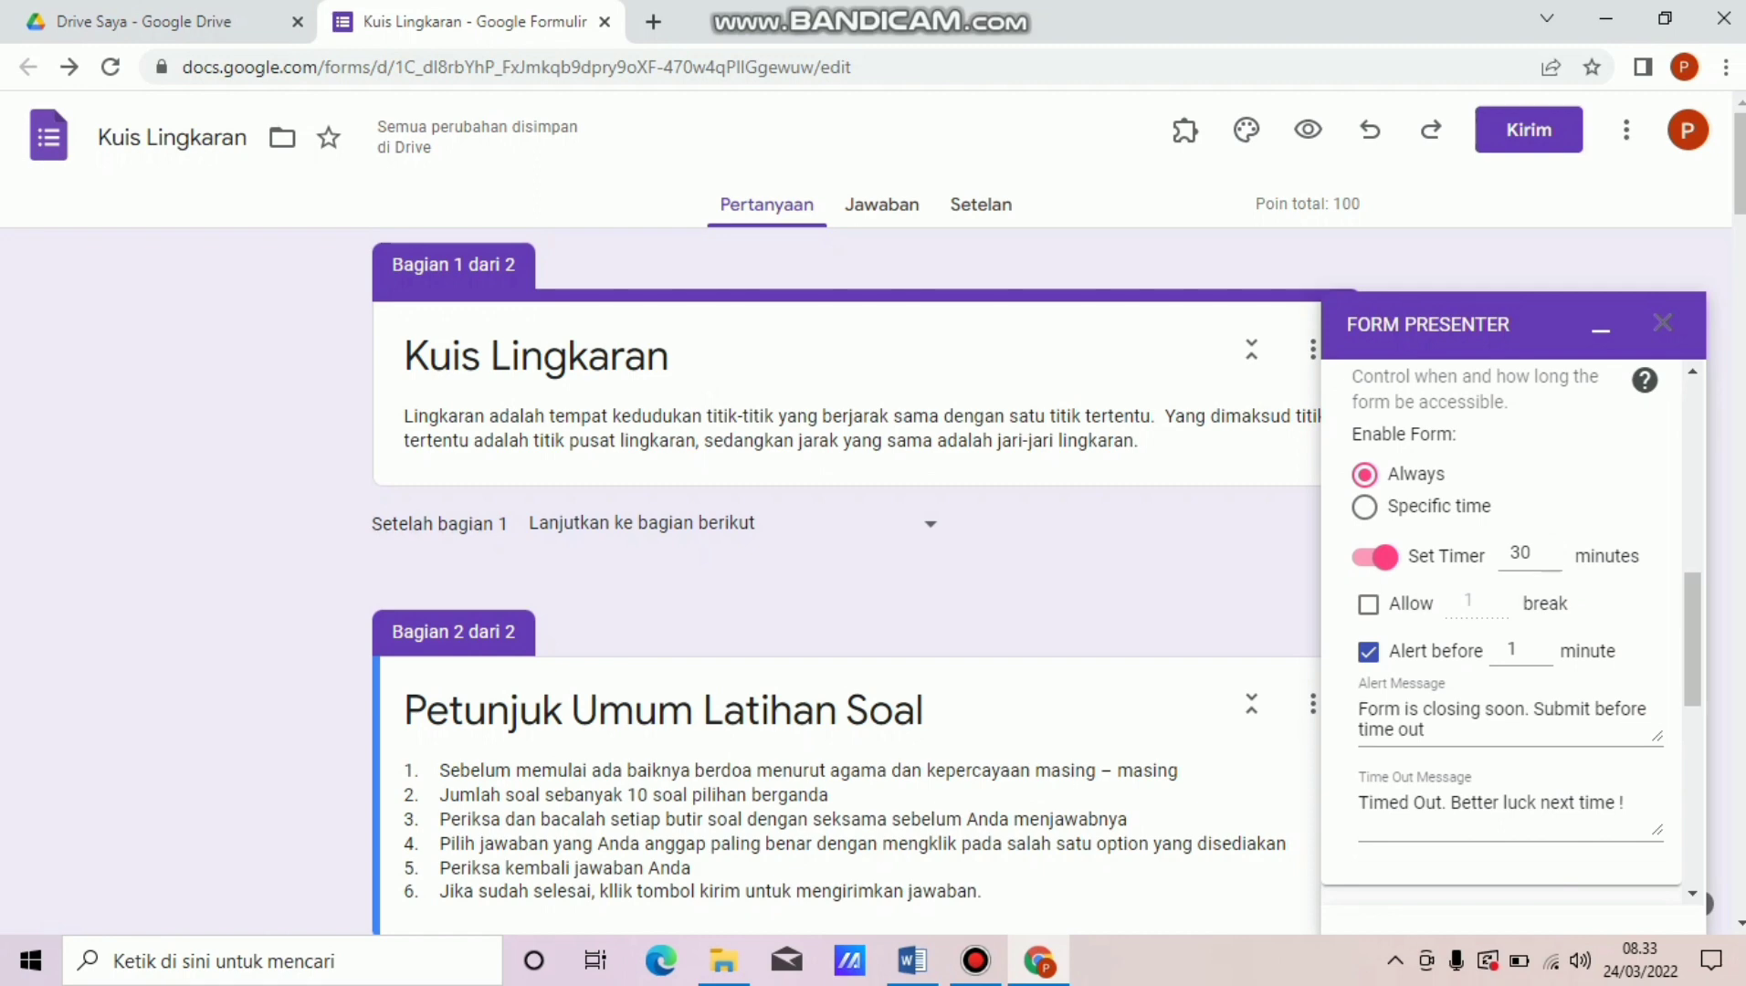
{"action": "scroll", "coordinate": [1704, 904], "scroll_direction": "down", "scroll_amount": 10}
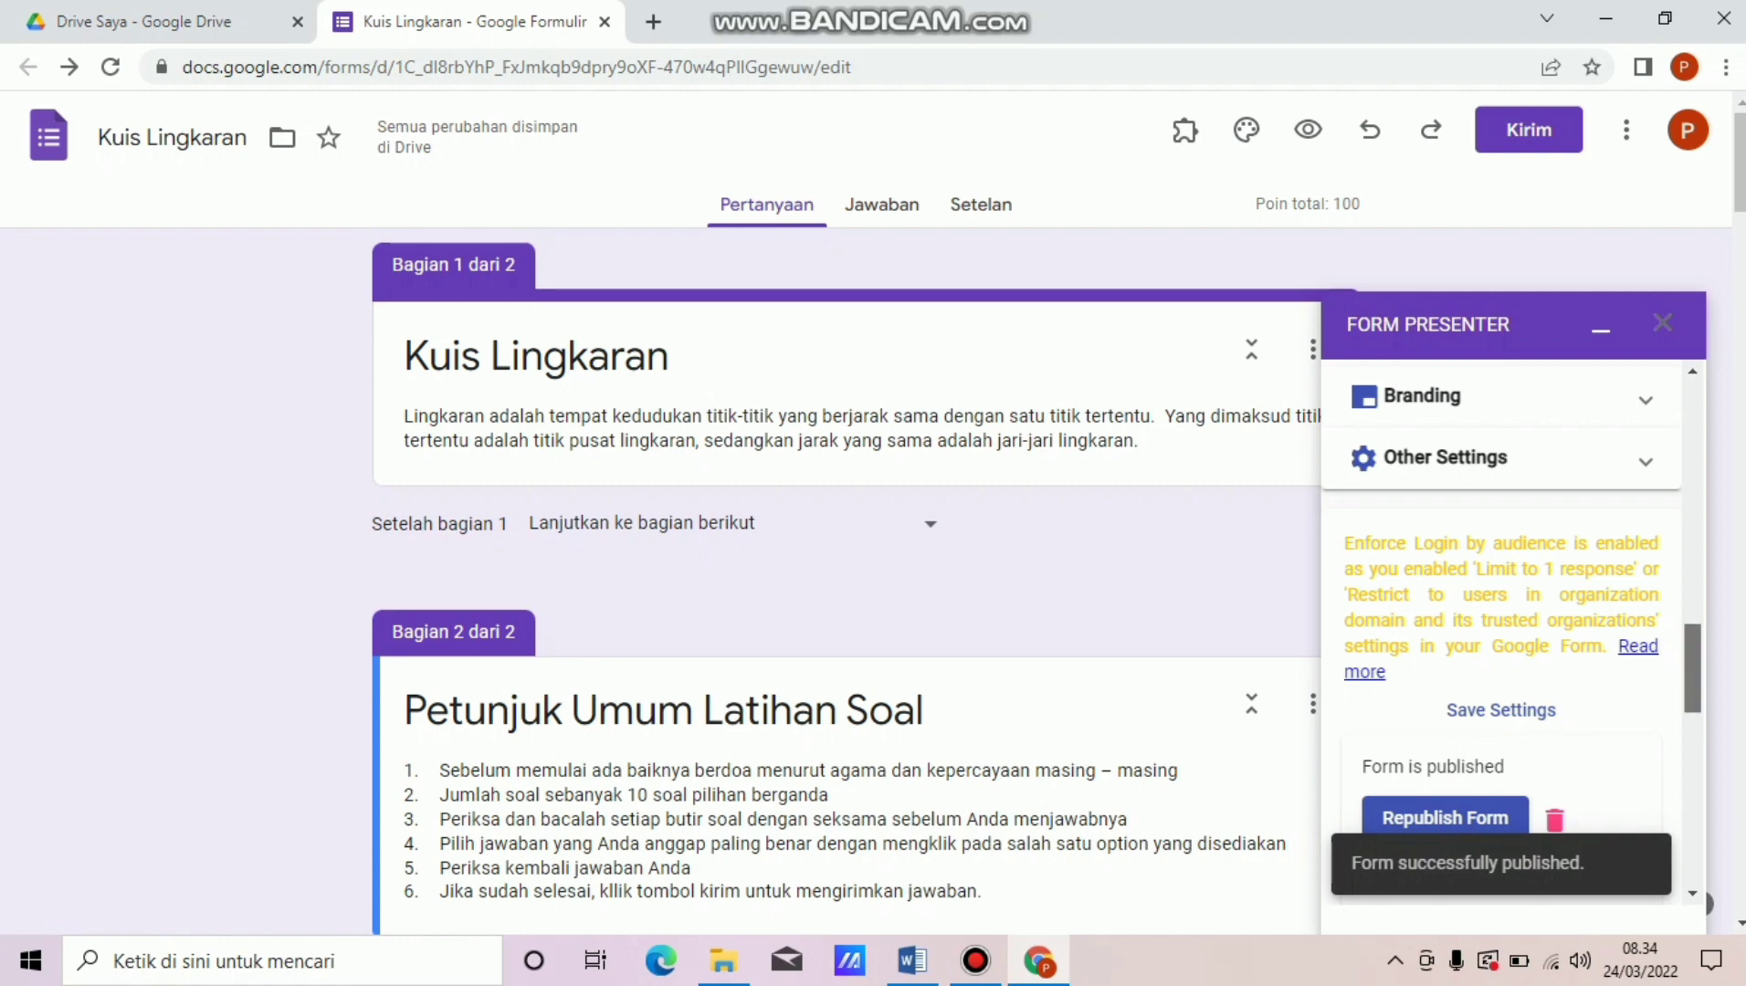
{"action": "scroll", "coordinate": [1507, 630], "scroll_direction": "down", "scroll_amount": 5}
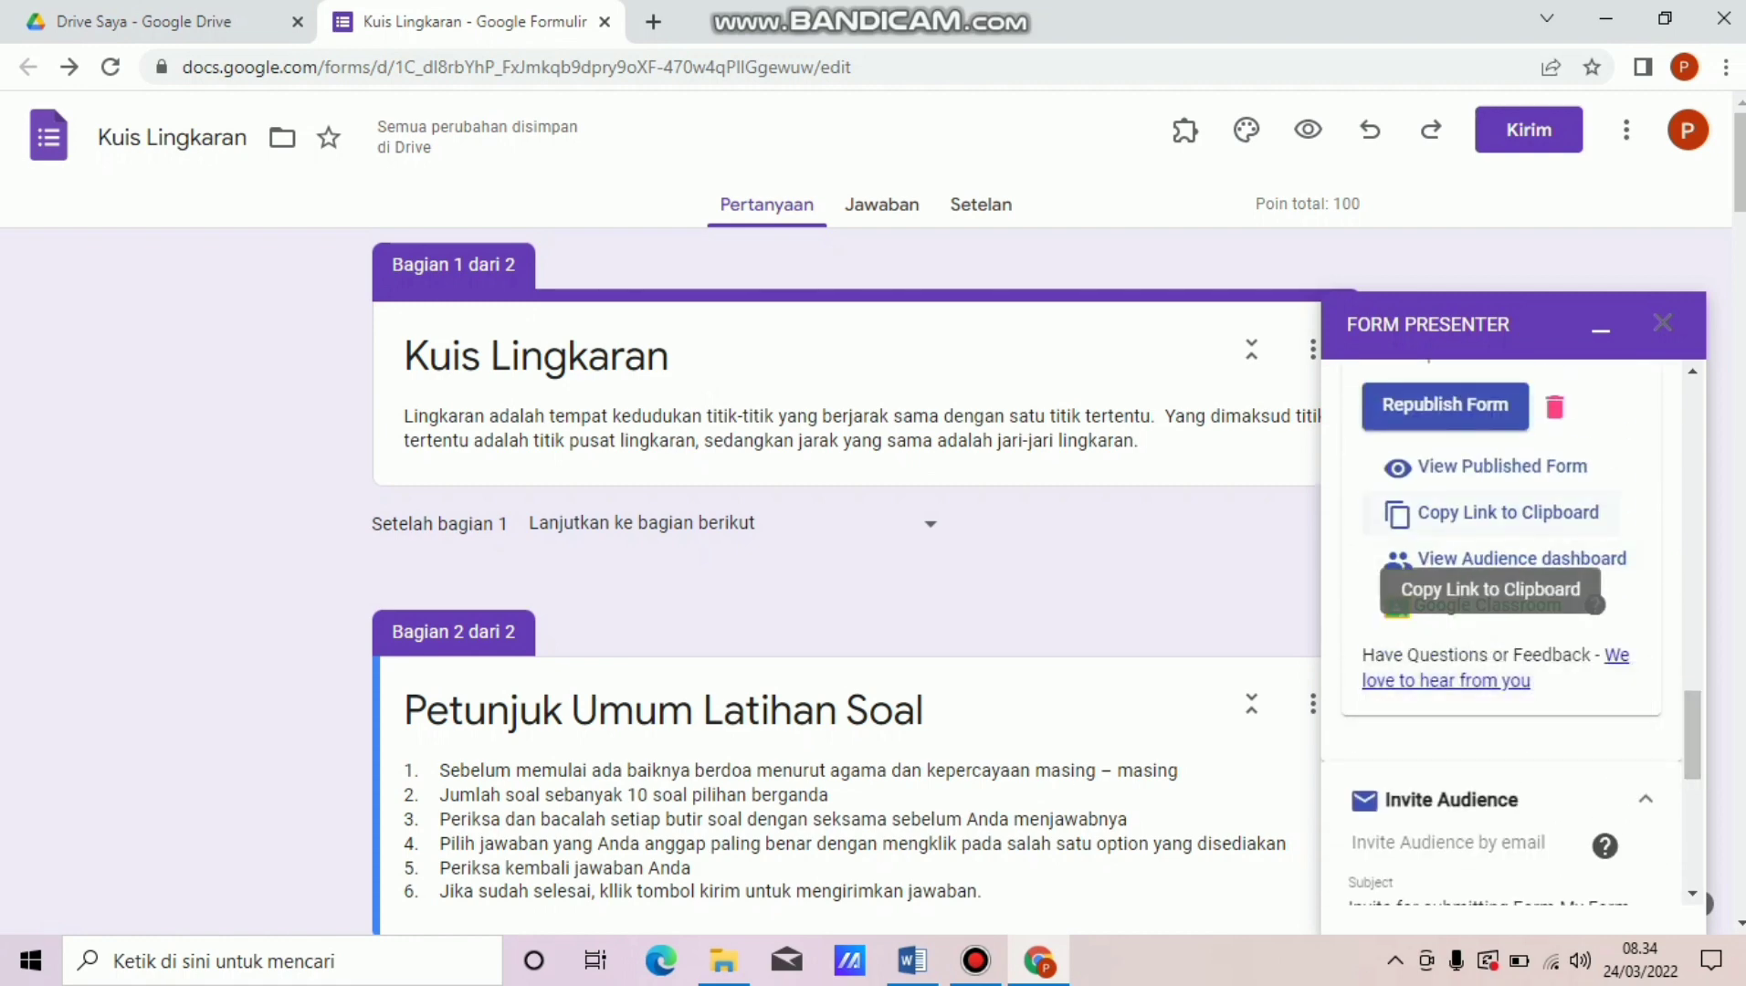
{"action": "left_click", "coordinate": [1507, 513]}
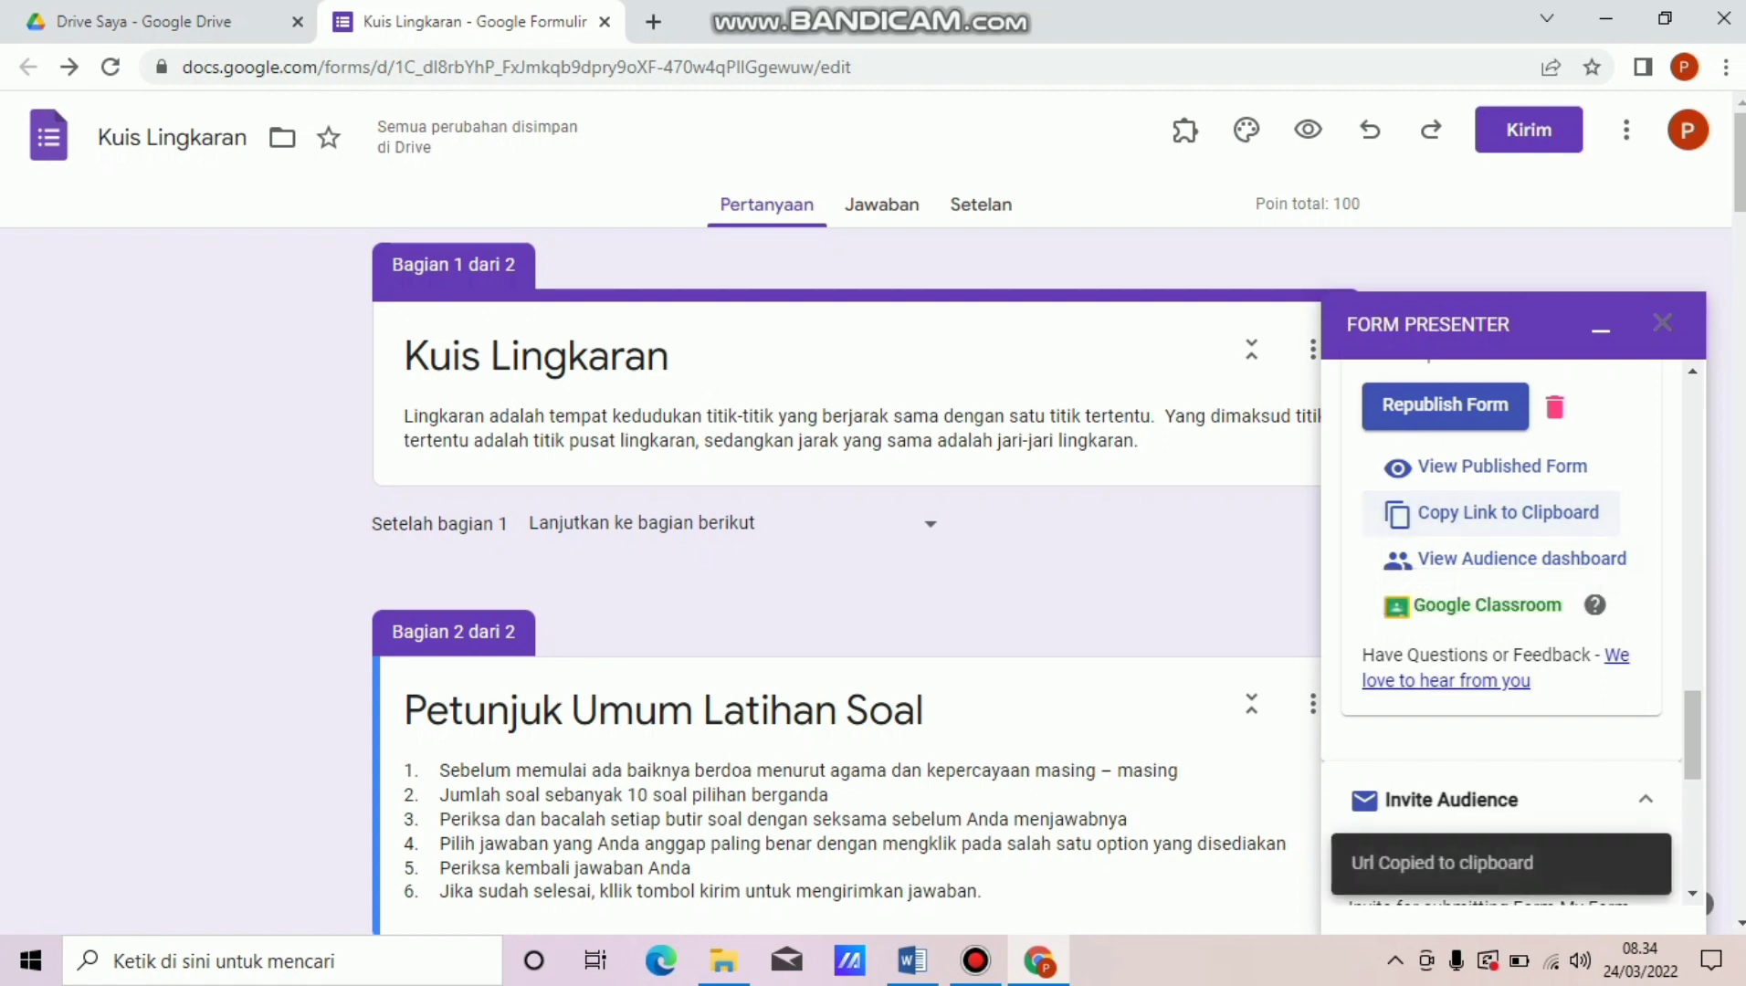
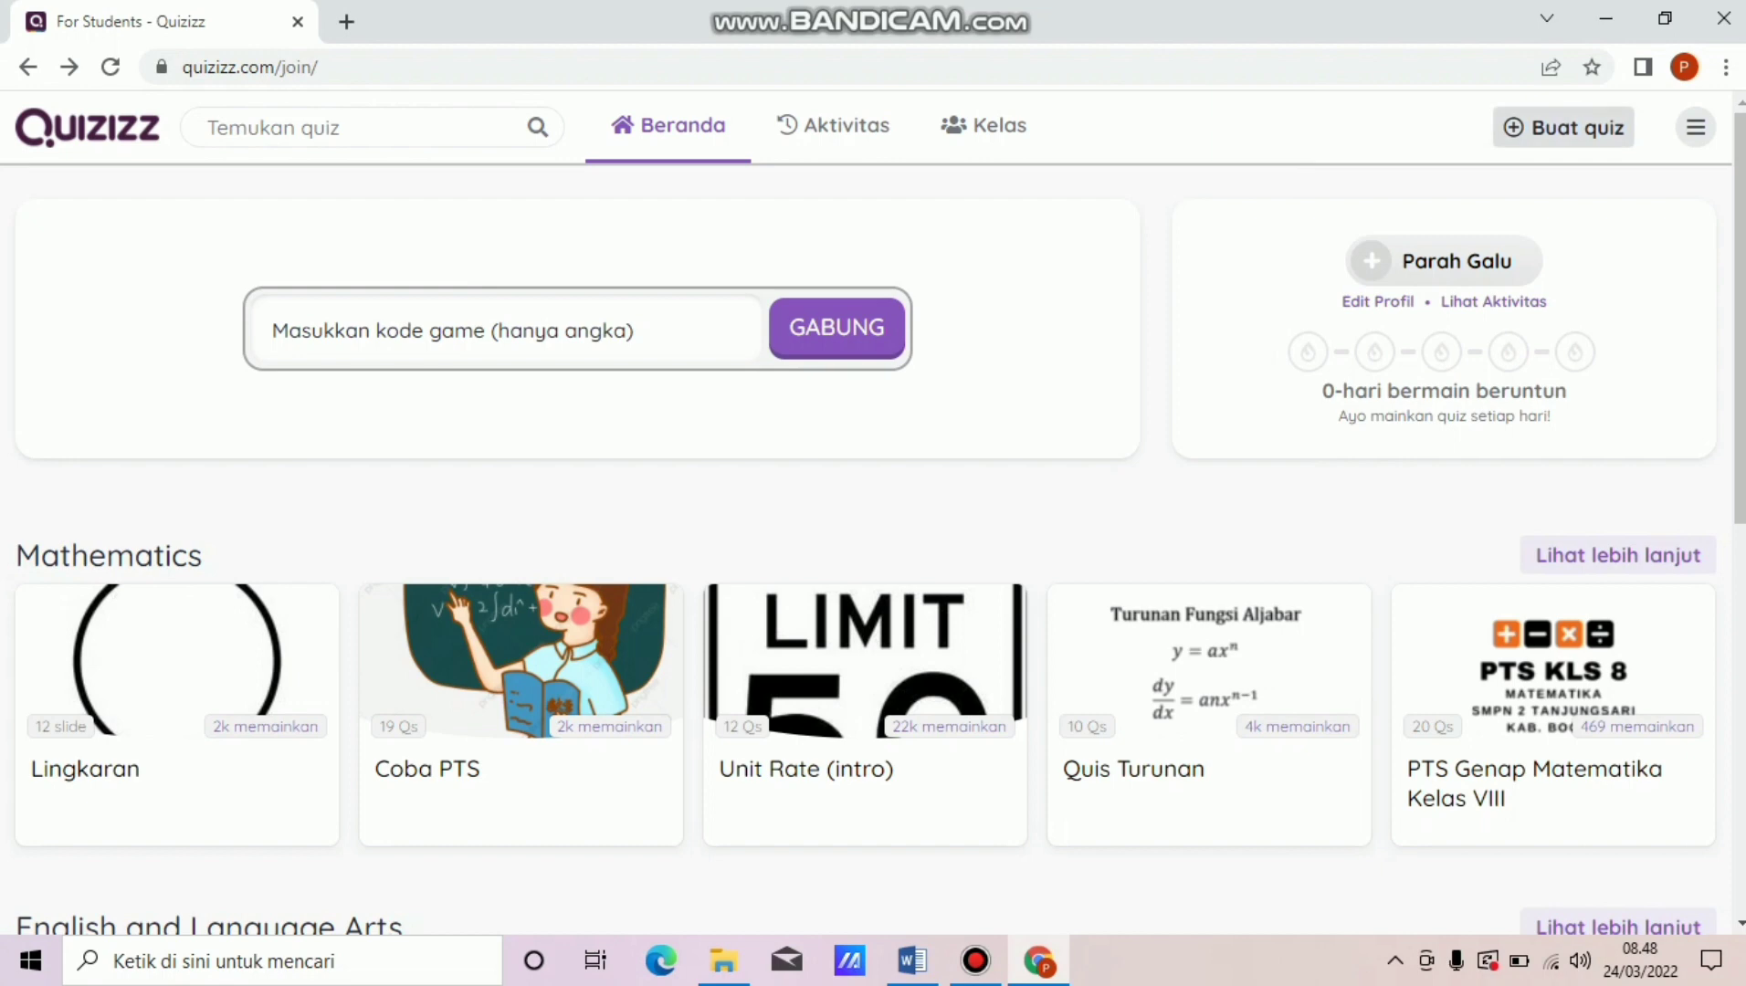
Create a new quiz in Quizizz named "Kuis Lingkaran" with Matematika as its subject.
{"action": "left_click", "coordinate": [1564, 127]}
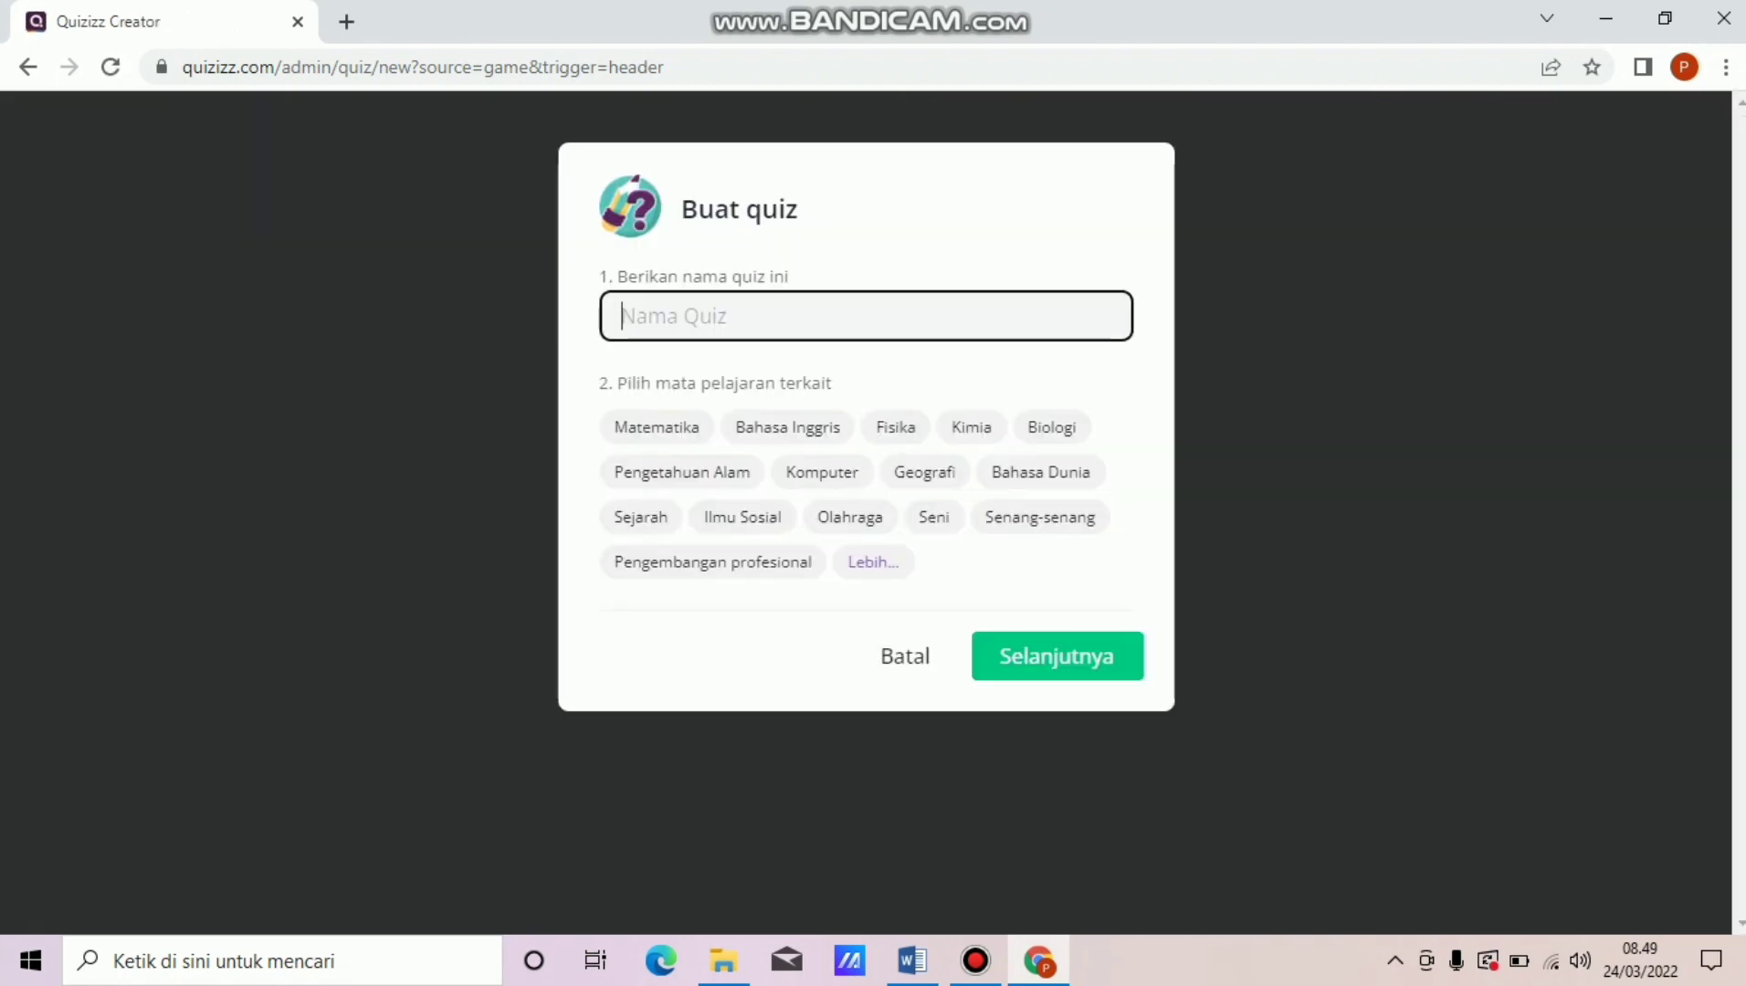
{"action": "type", "text": "Kuis L"}
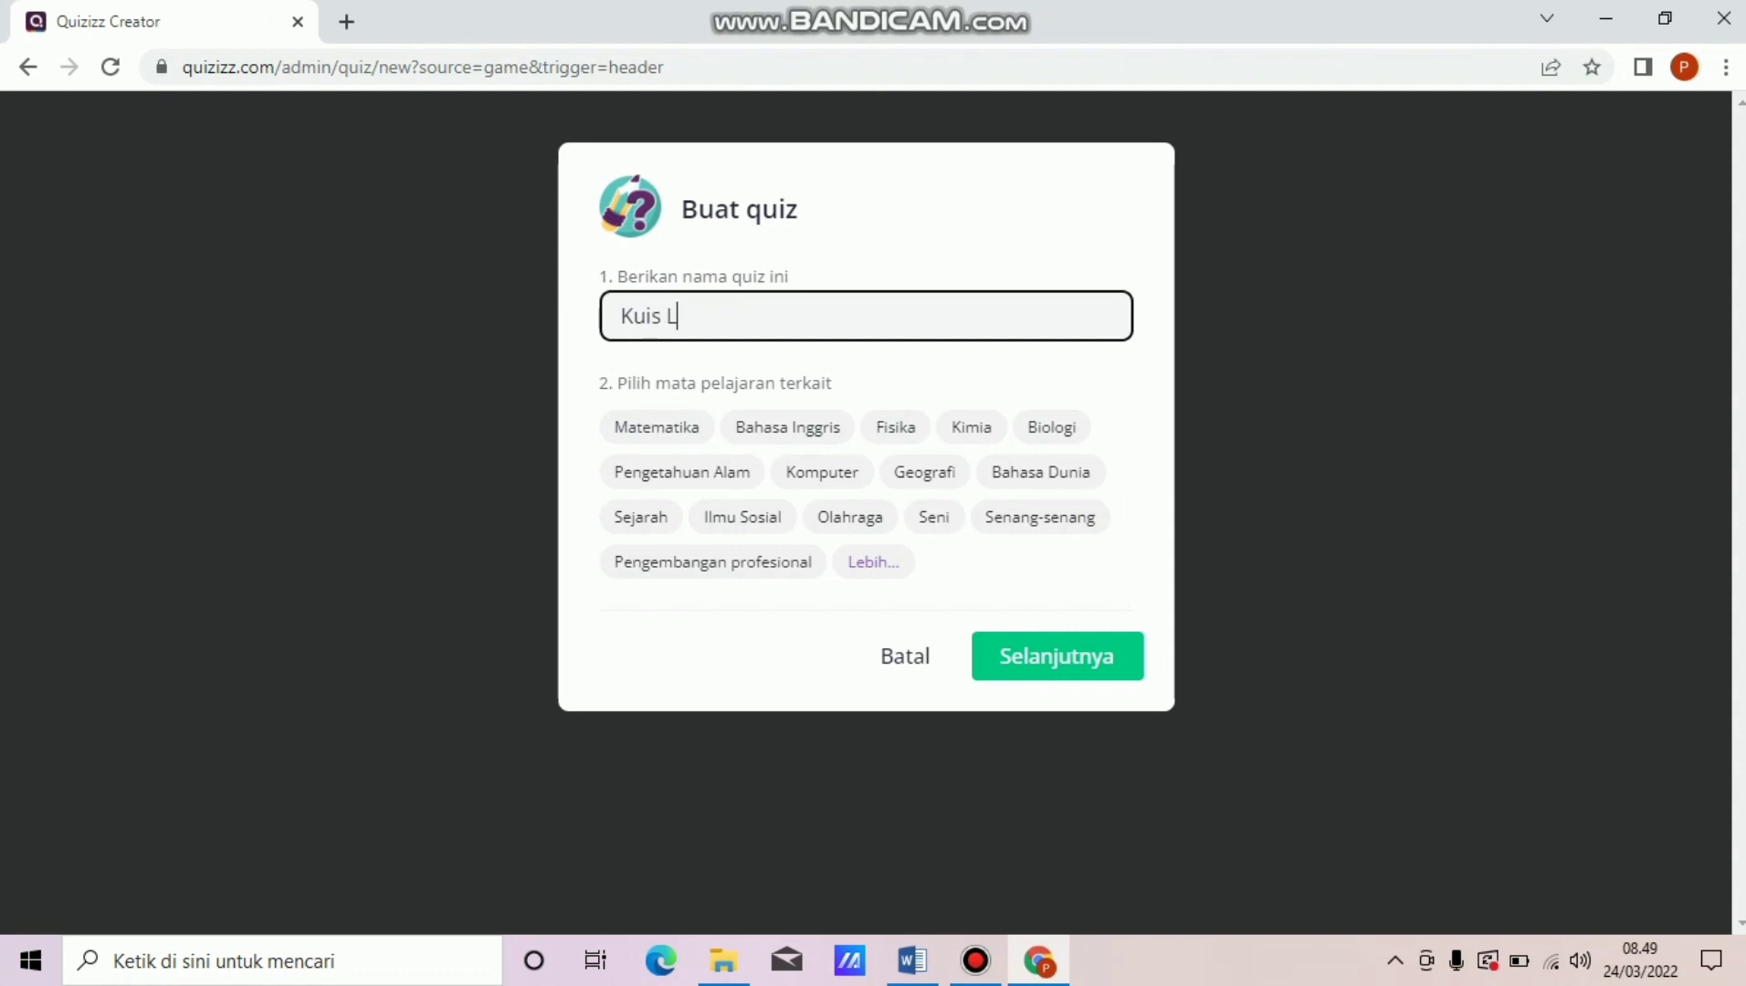
{"action": "type", "text": "ingkaran"}
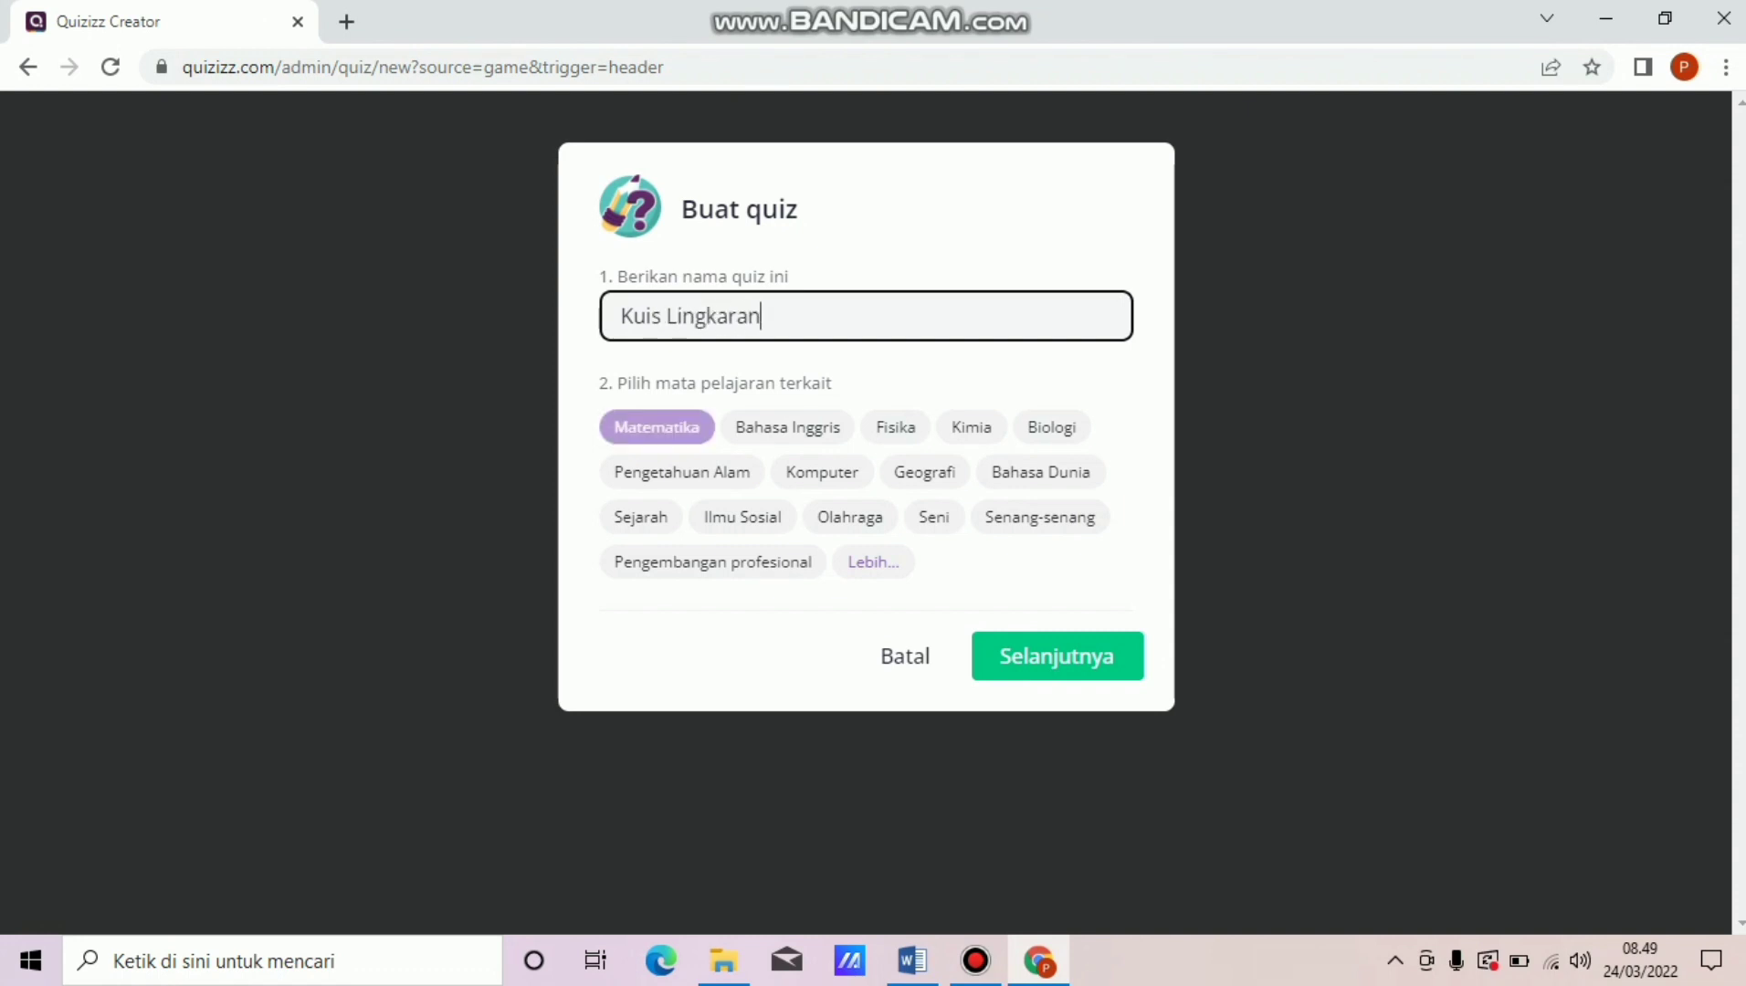
{"action": "left_click", "coordinate": [657, 428]}
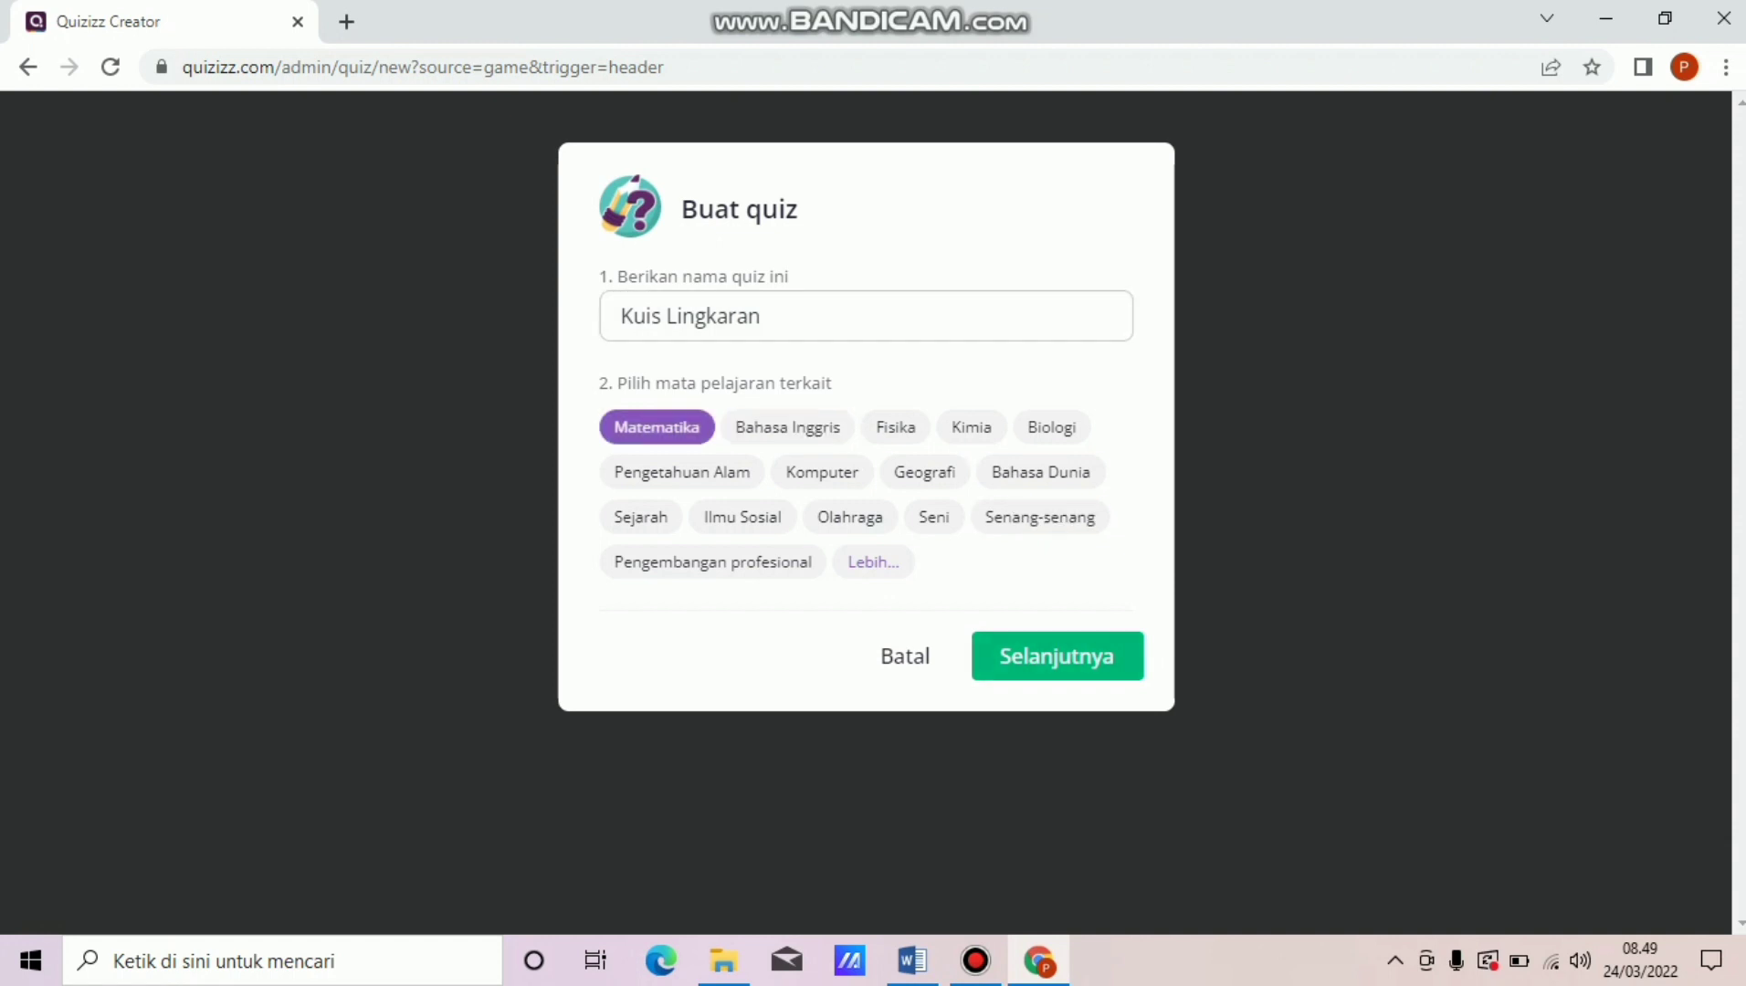
{"action": "left_click", "coordinate": [1057, 657]}
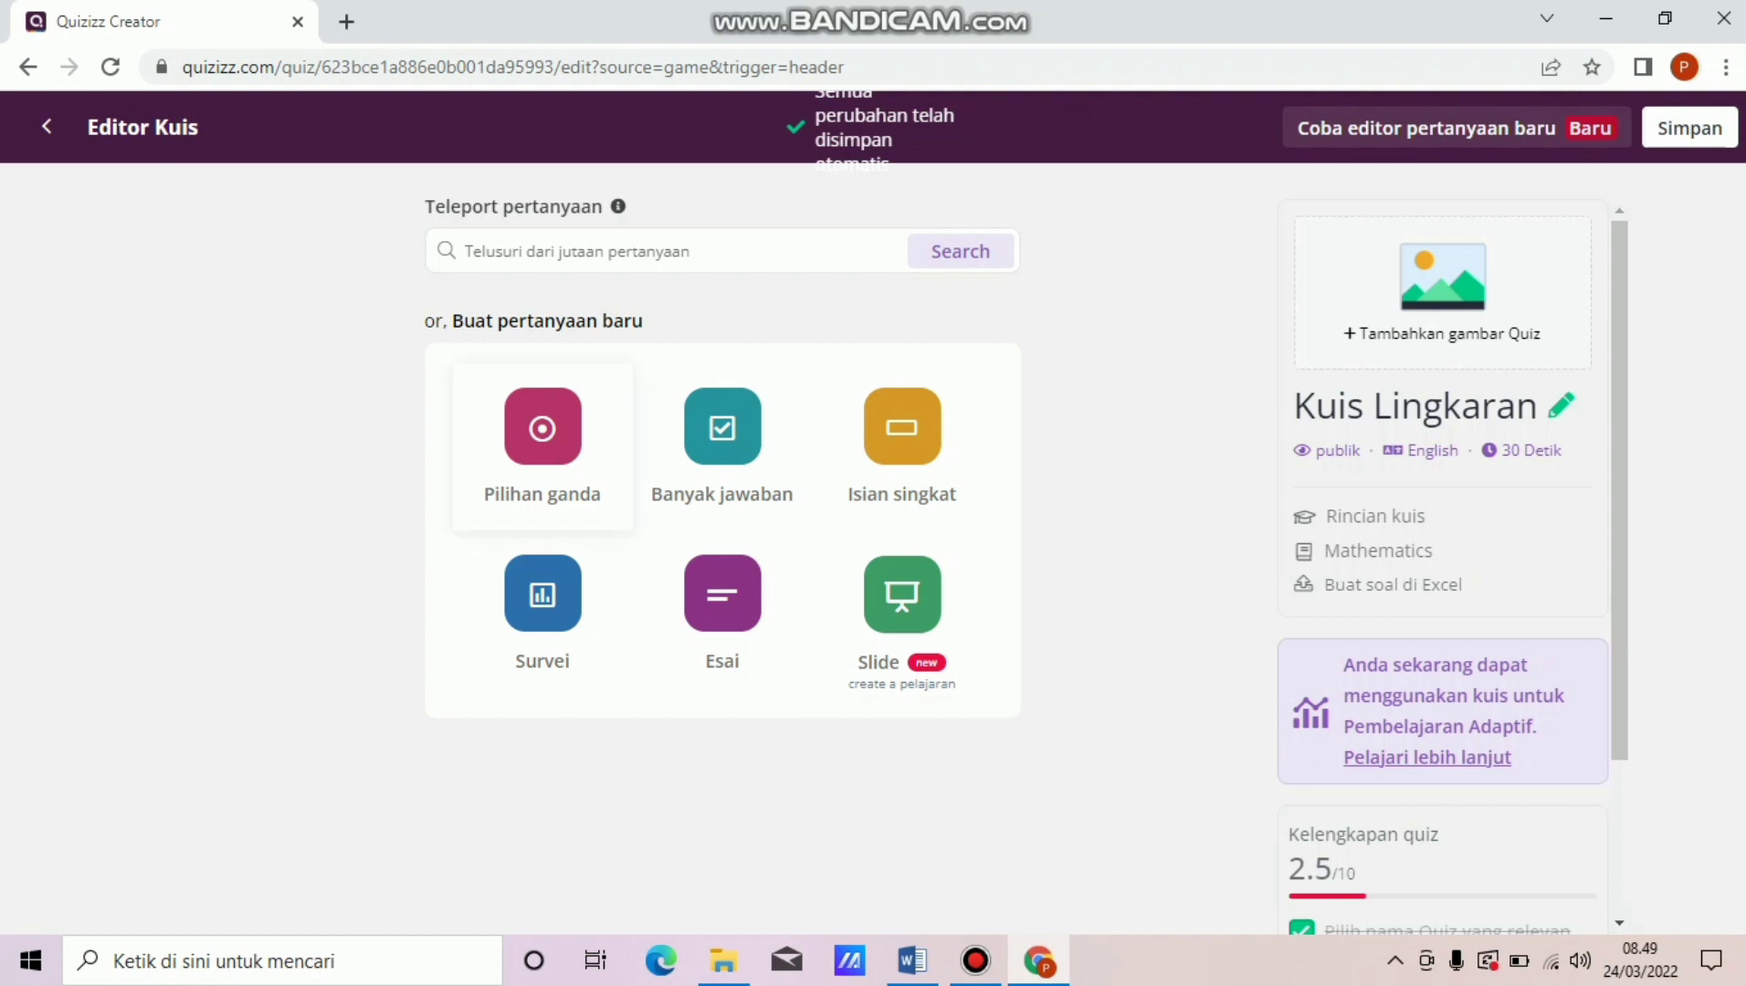
Add a multiple-choice question with the text "Ruas garis OA dinamakan ...." copied from question 1 in the Word document.
{"action": "left_click", "coordinate": [543, 438]}
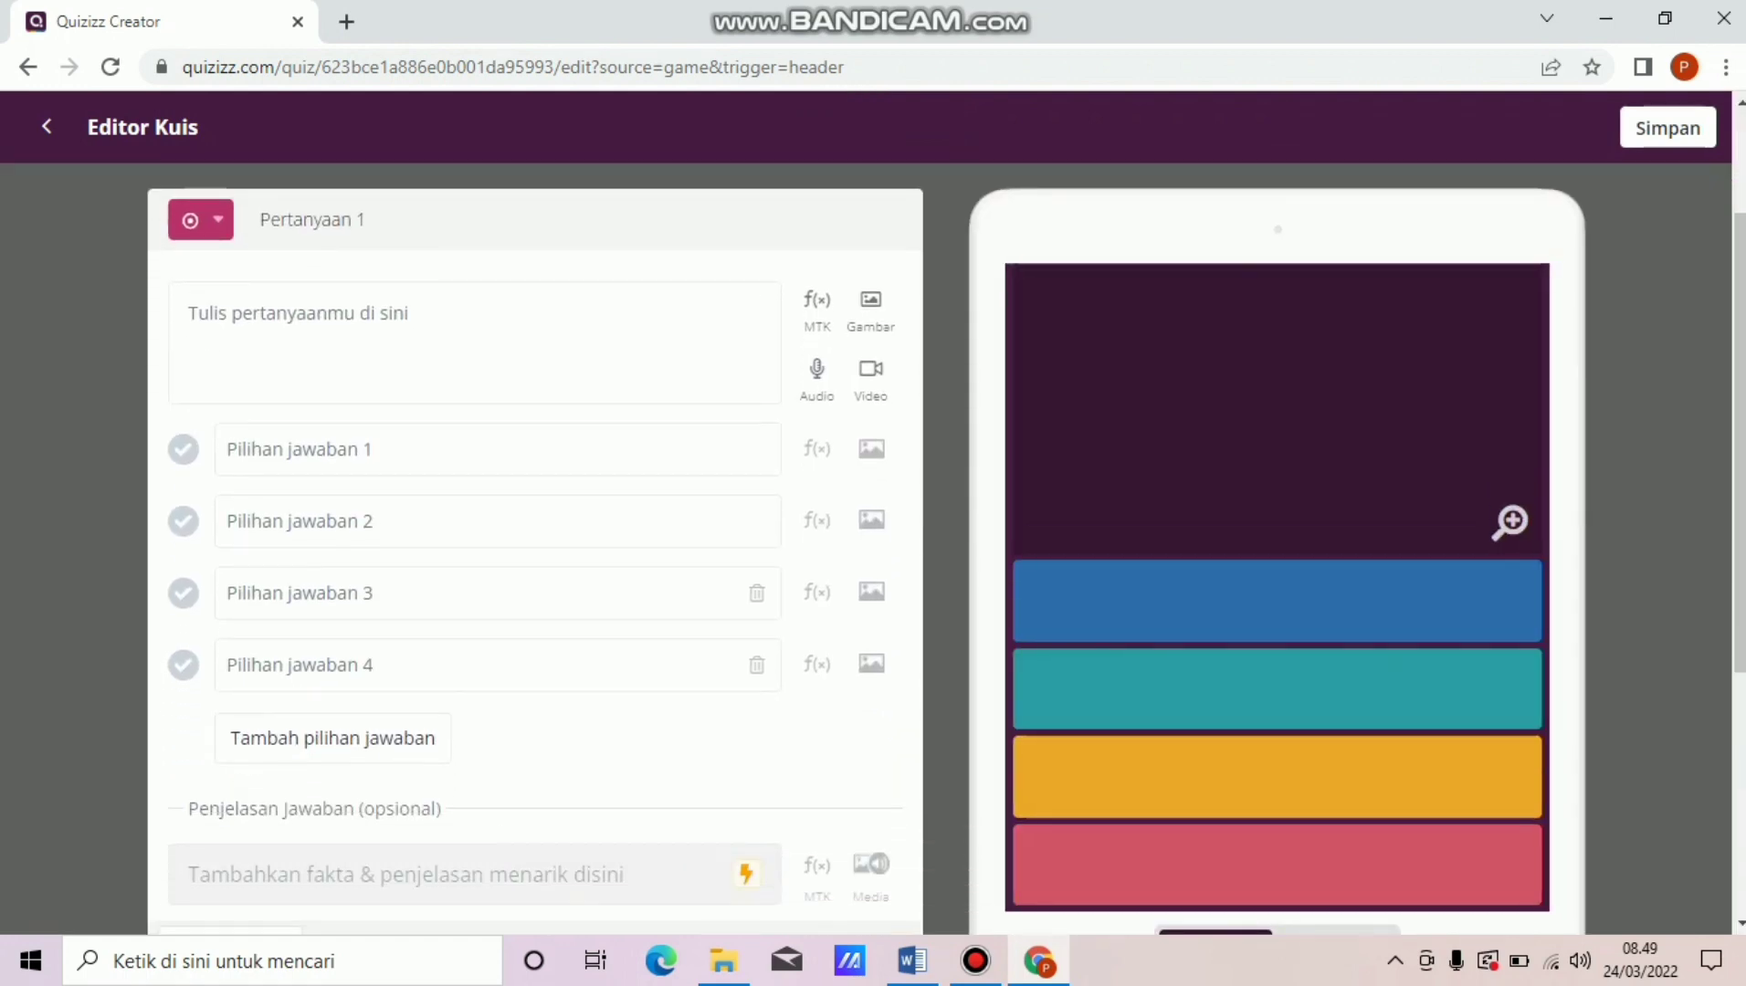
{"action": "left_click", "coordinate": [190, 313]}
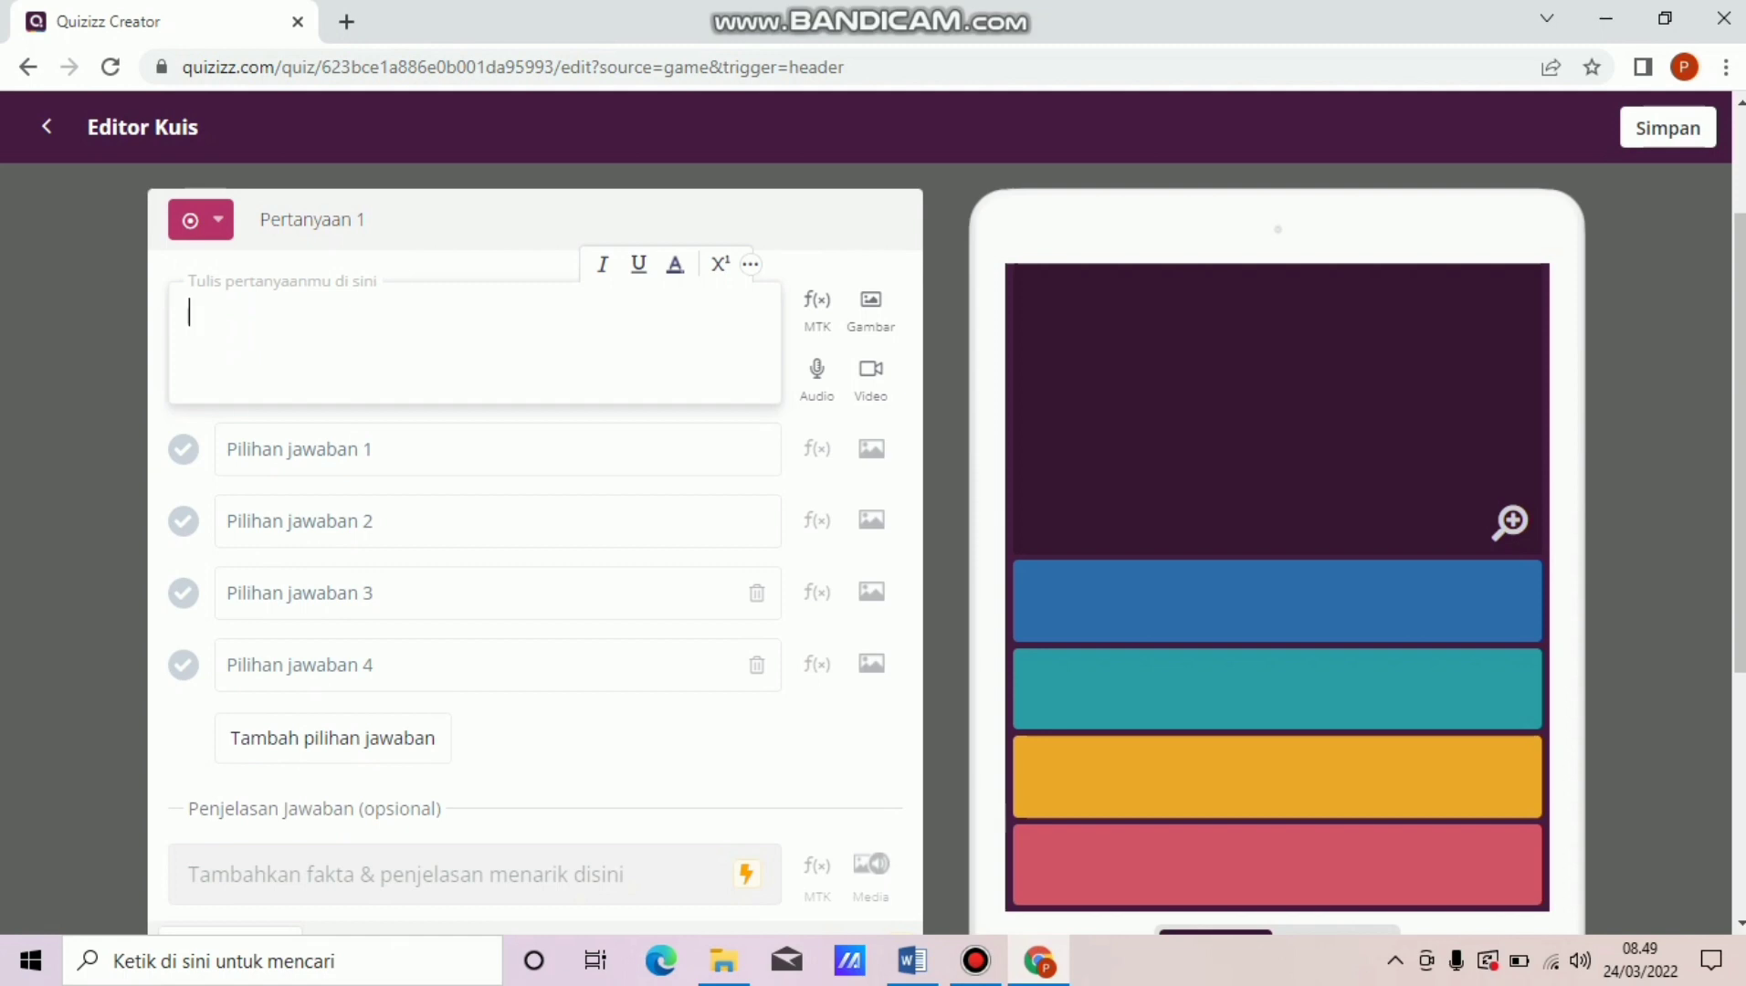
{"action": "left_click", "coordinate": [913, 961]}
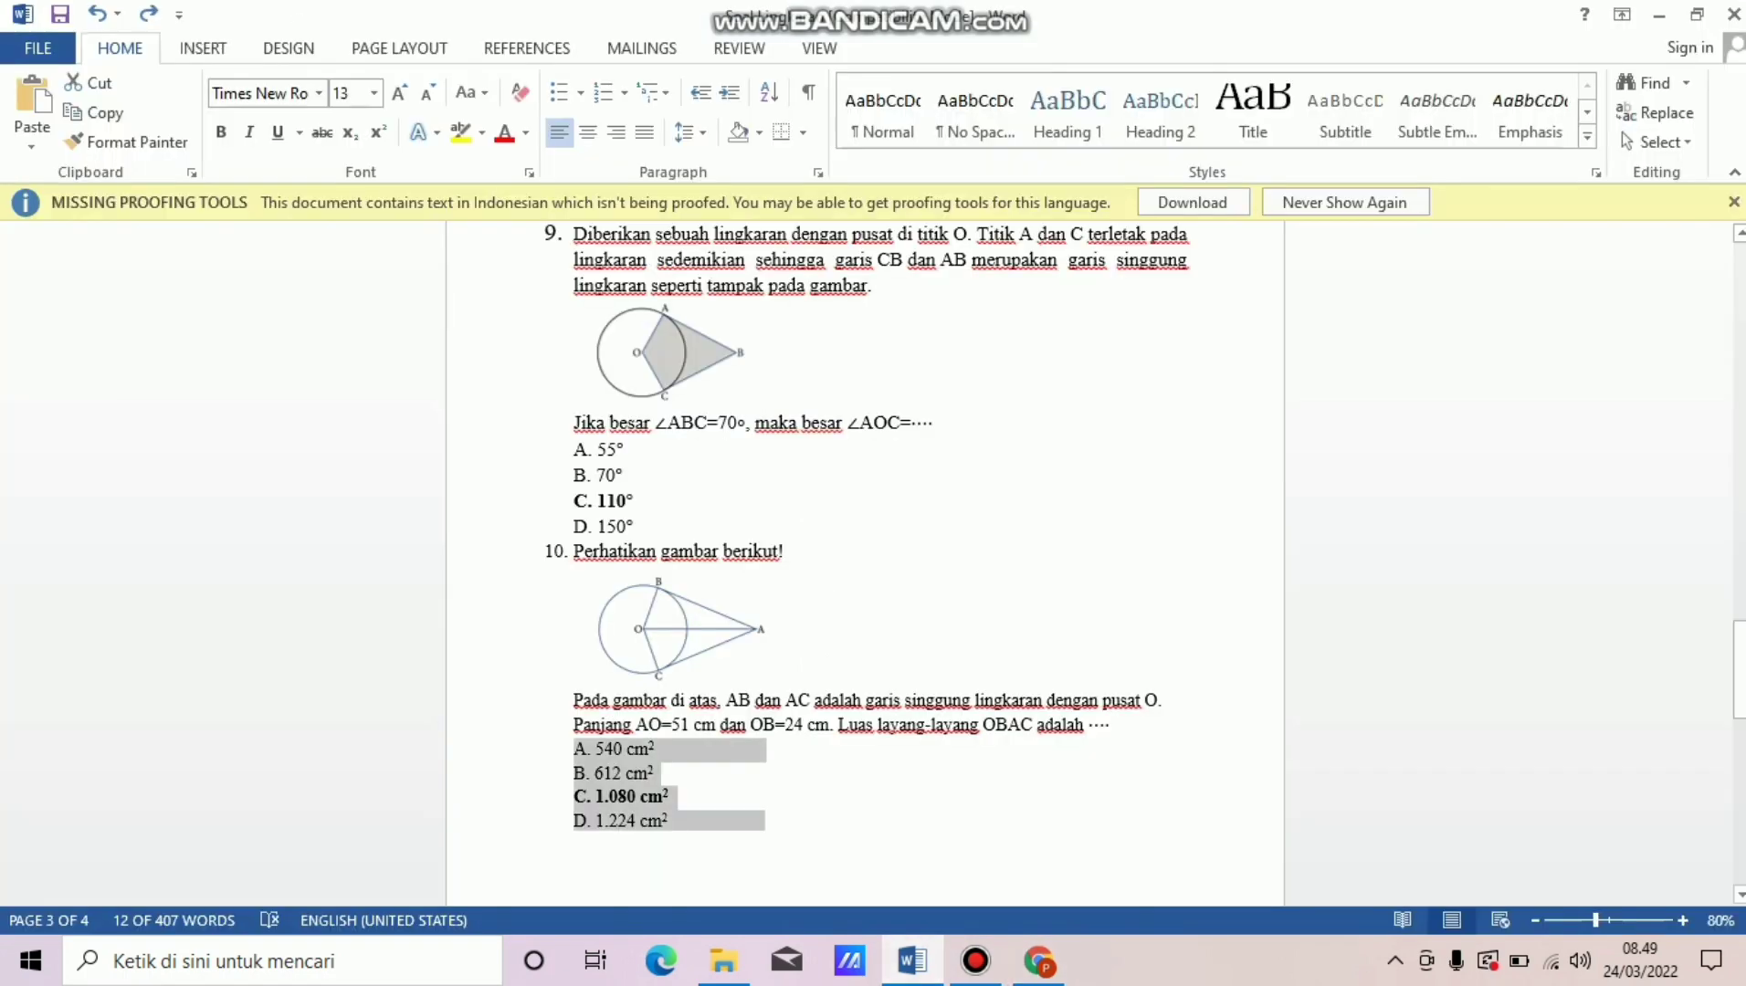
{"action": "left_click_drag", "start_coordinate": [1740, 685], "coordinate": [1740, 306]}
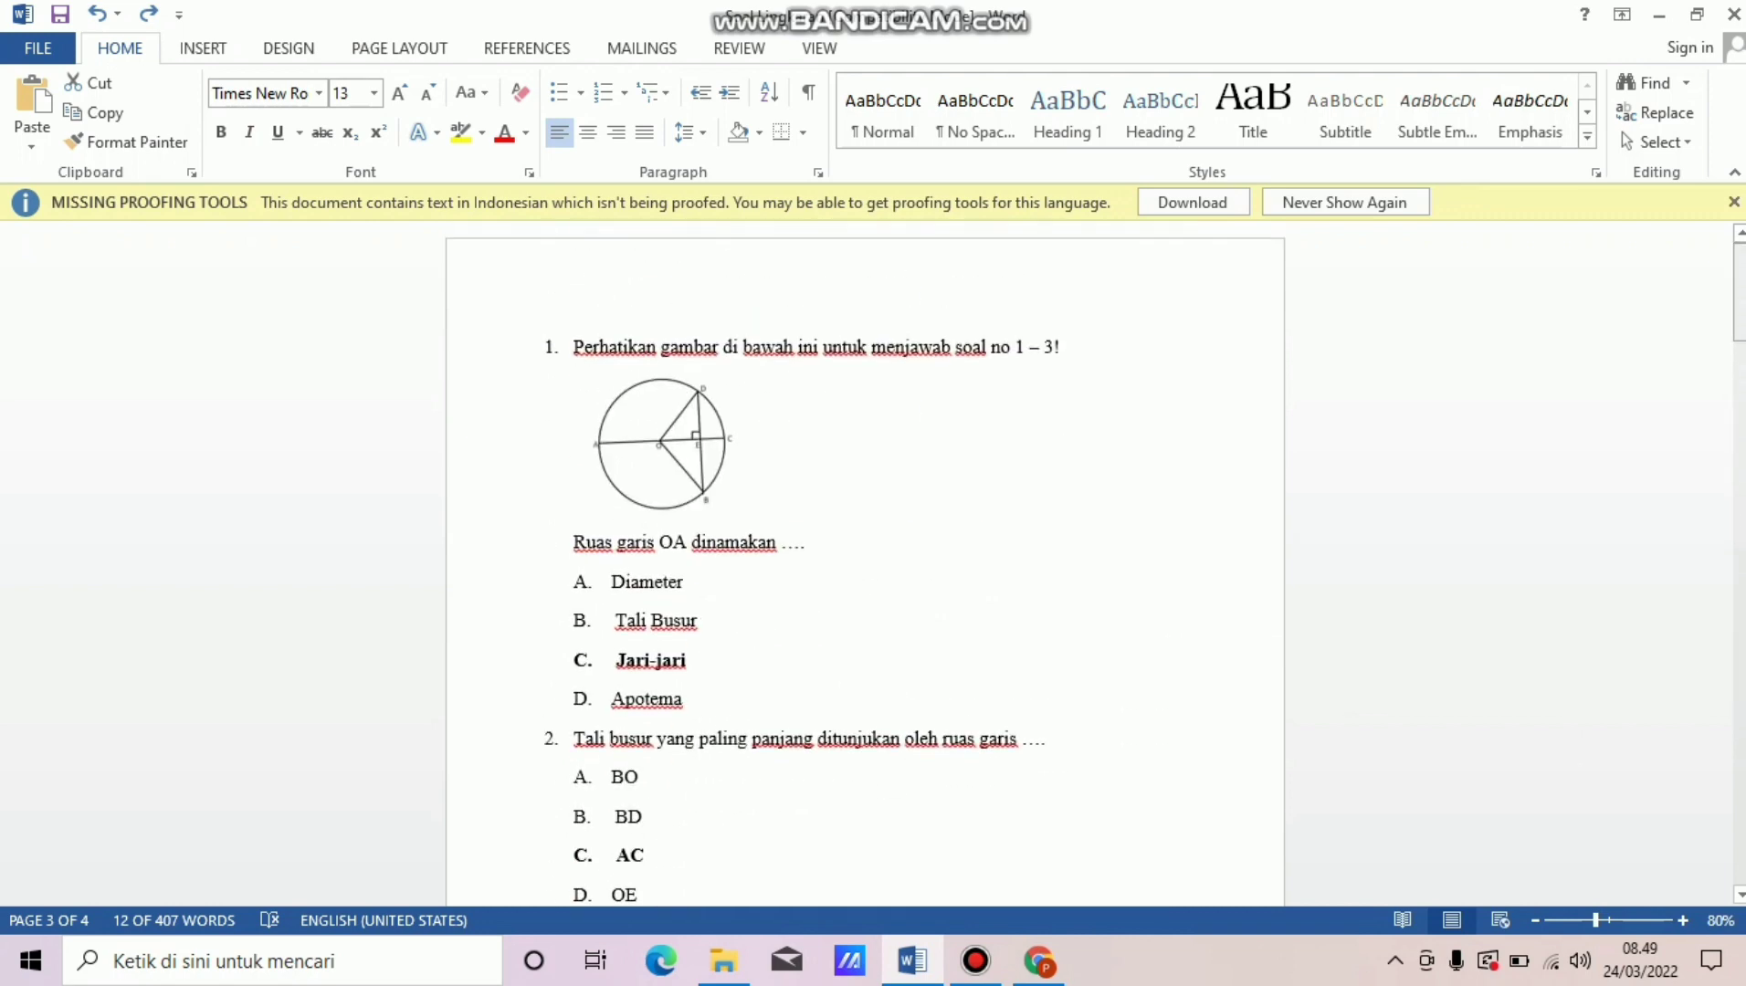
{"action": "left_click_drag", "start_coordinate": [575, 545], "coordinate": [848, 549]}
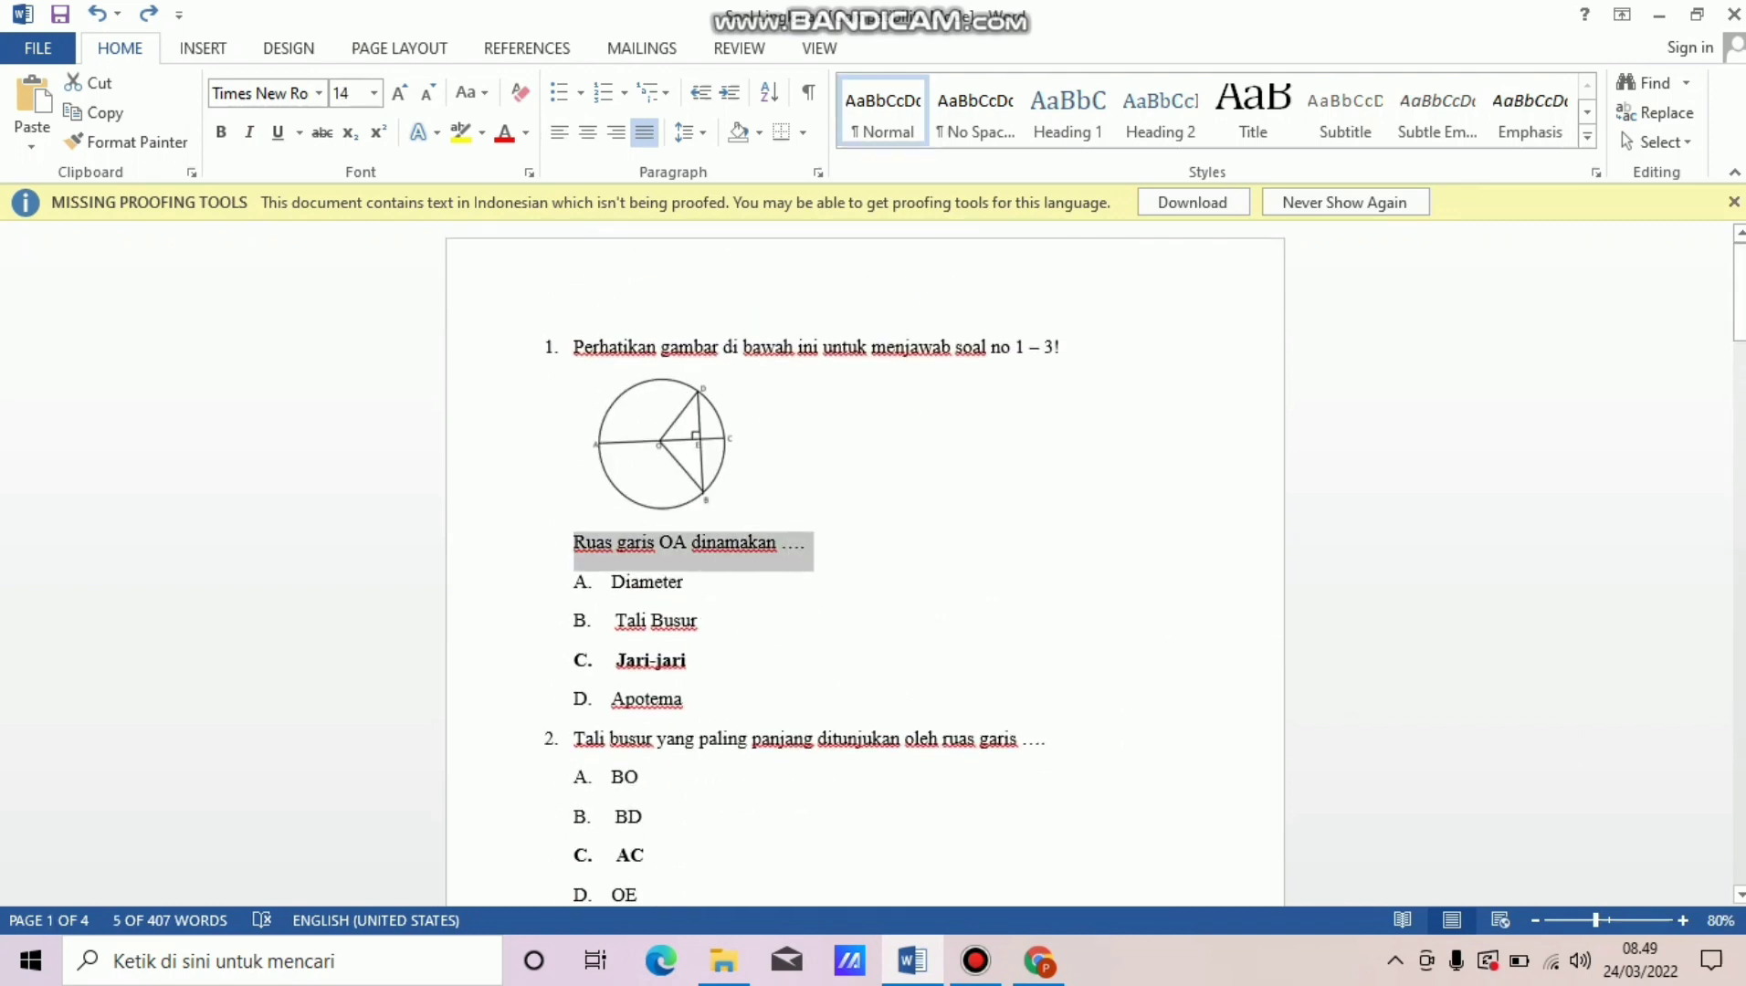
{"action": "left_click", "coordinate": [1039, 961]}
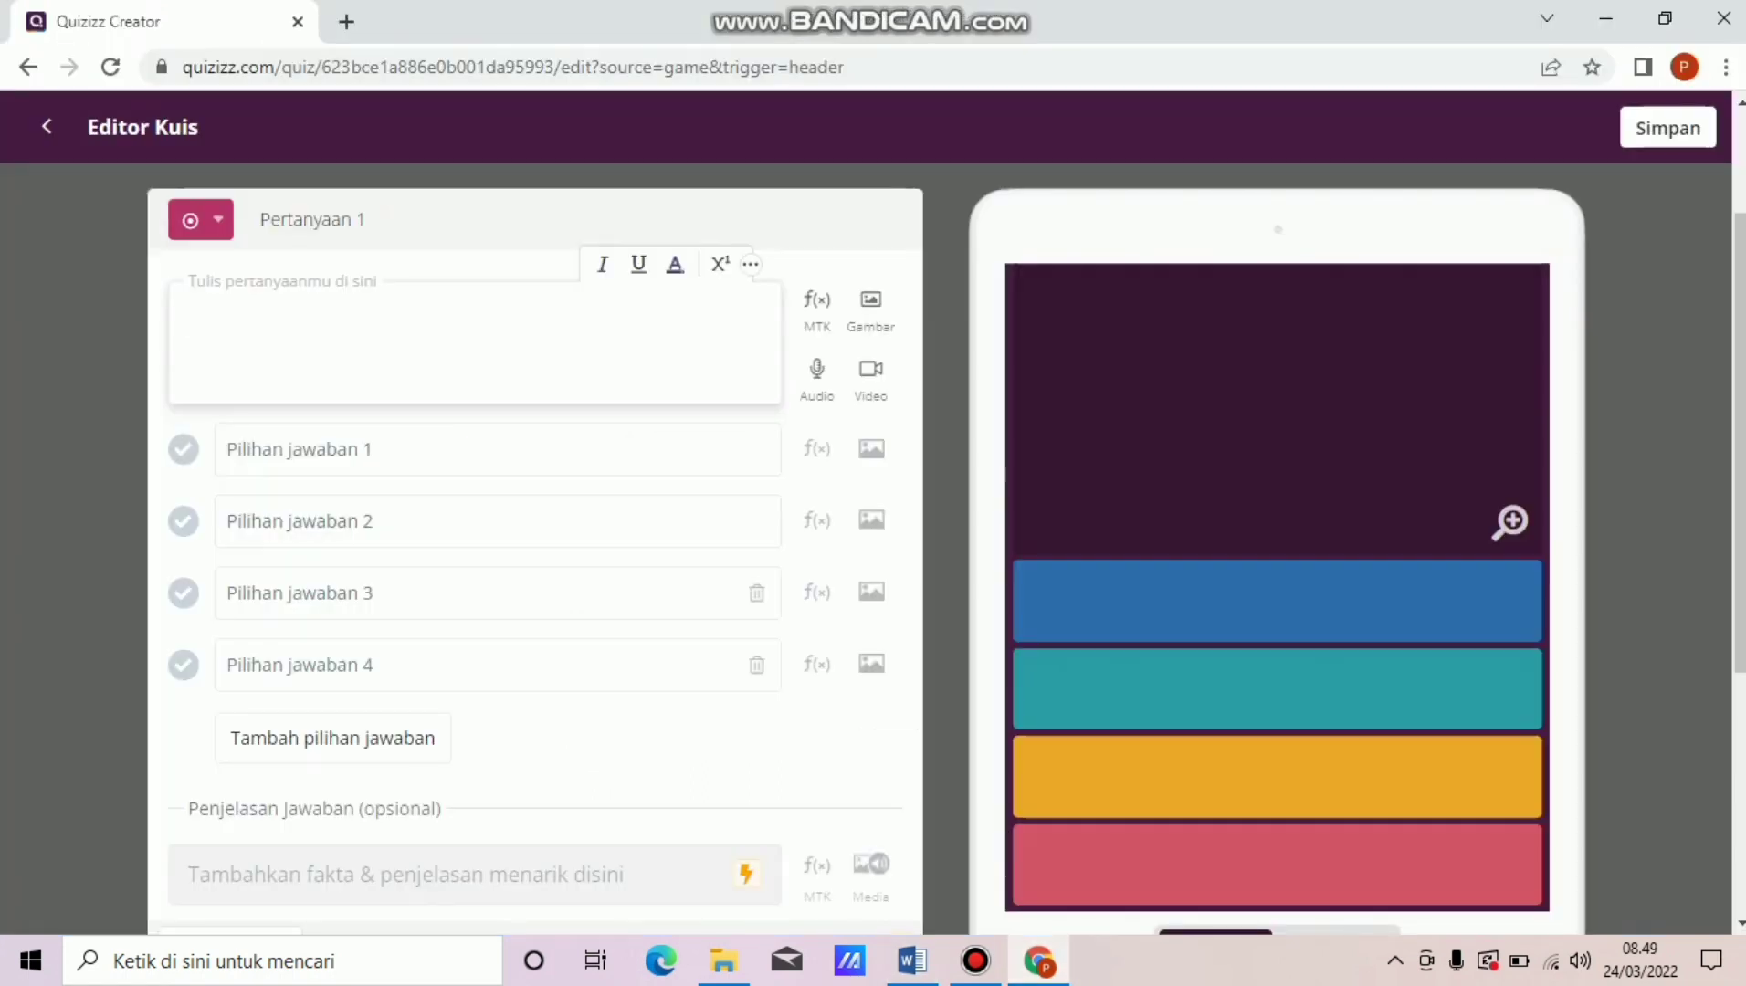
{"action": "type", "text": "Ruas garis OA dinamakan ...."}
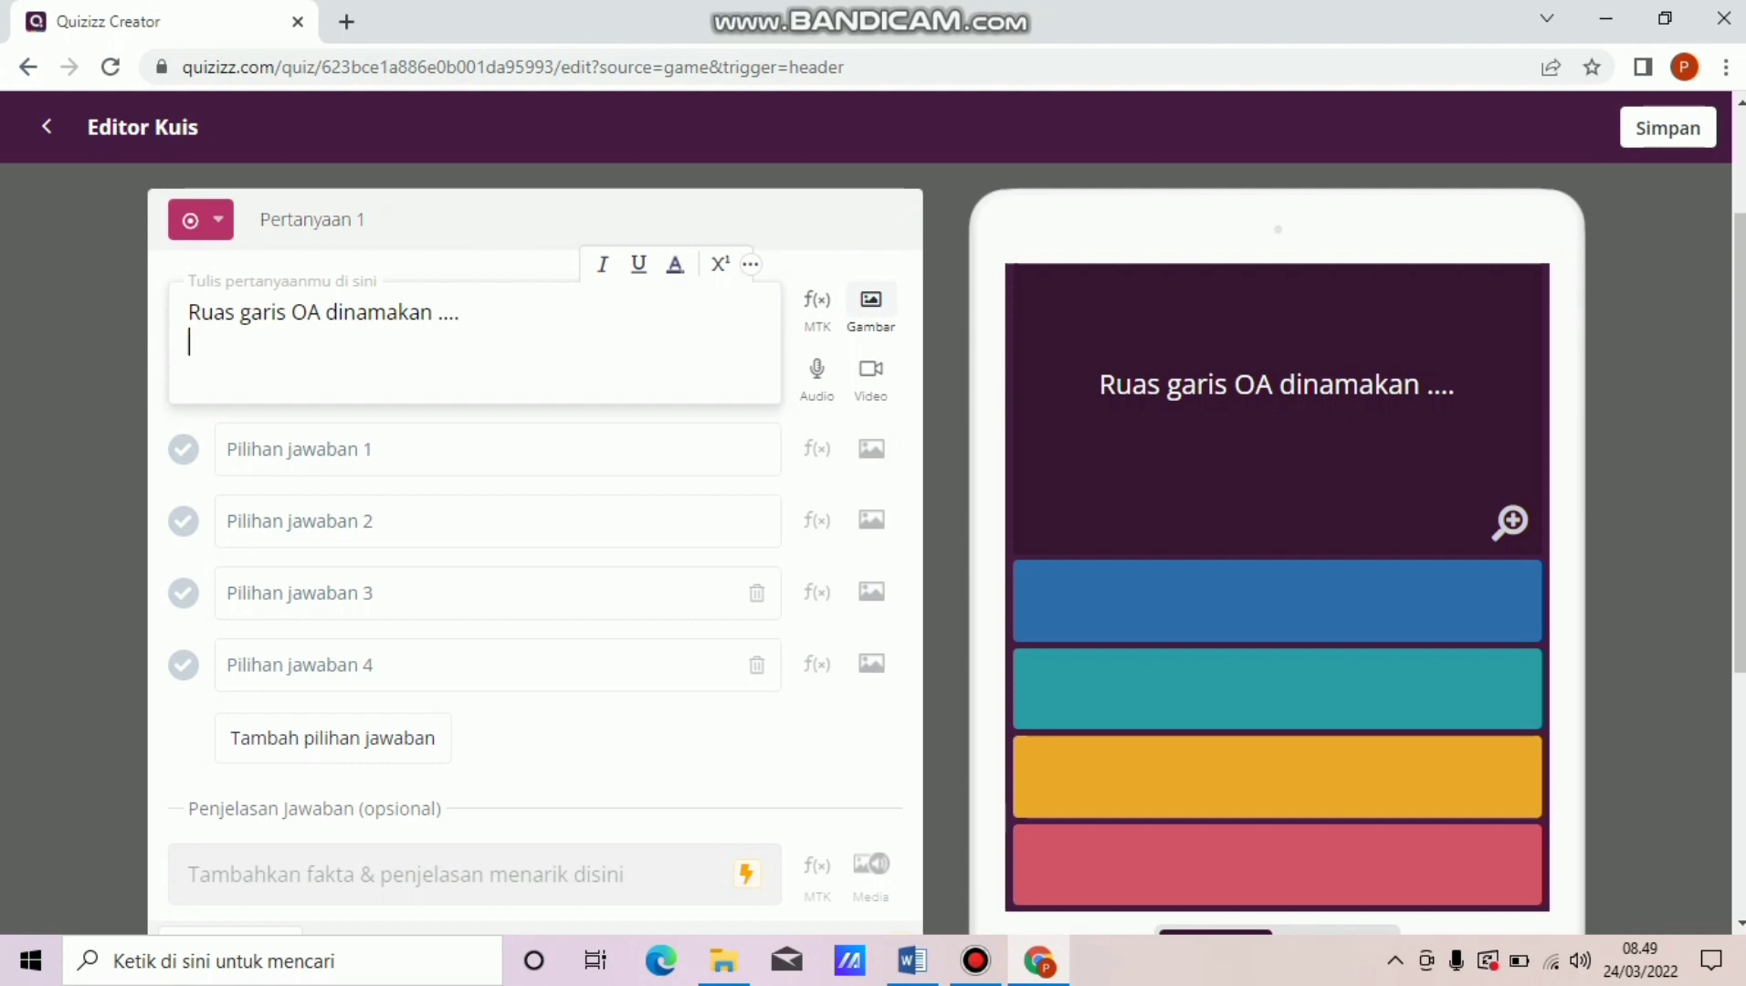
Upload the image SOAL 1 from the Unduhan folder into question 1 and finish the image dialog.
{"action": "left_click", "coordinate": [870, 306]}
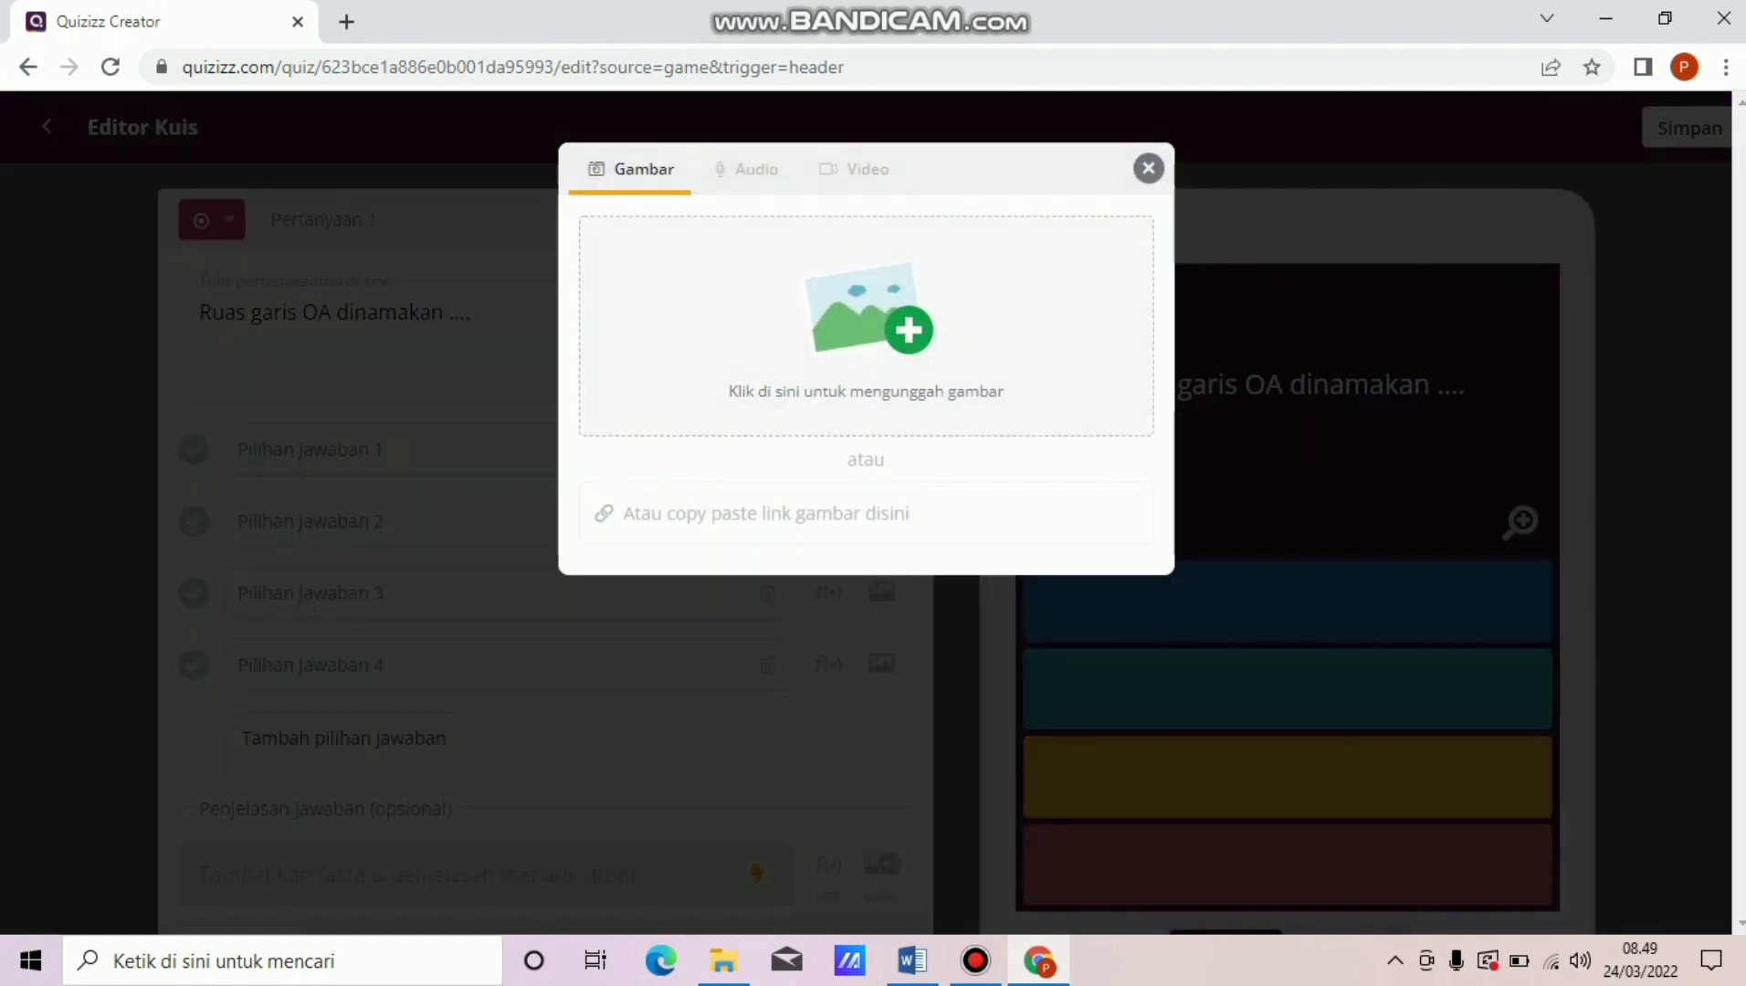
{"action": "left_click", "coordinate": [866, 329]}
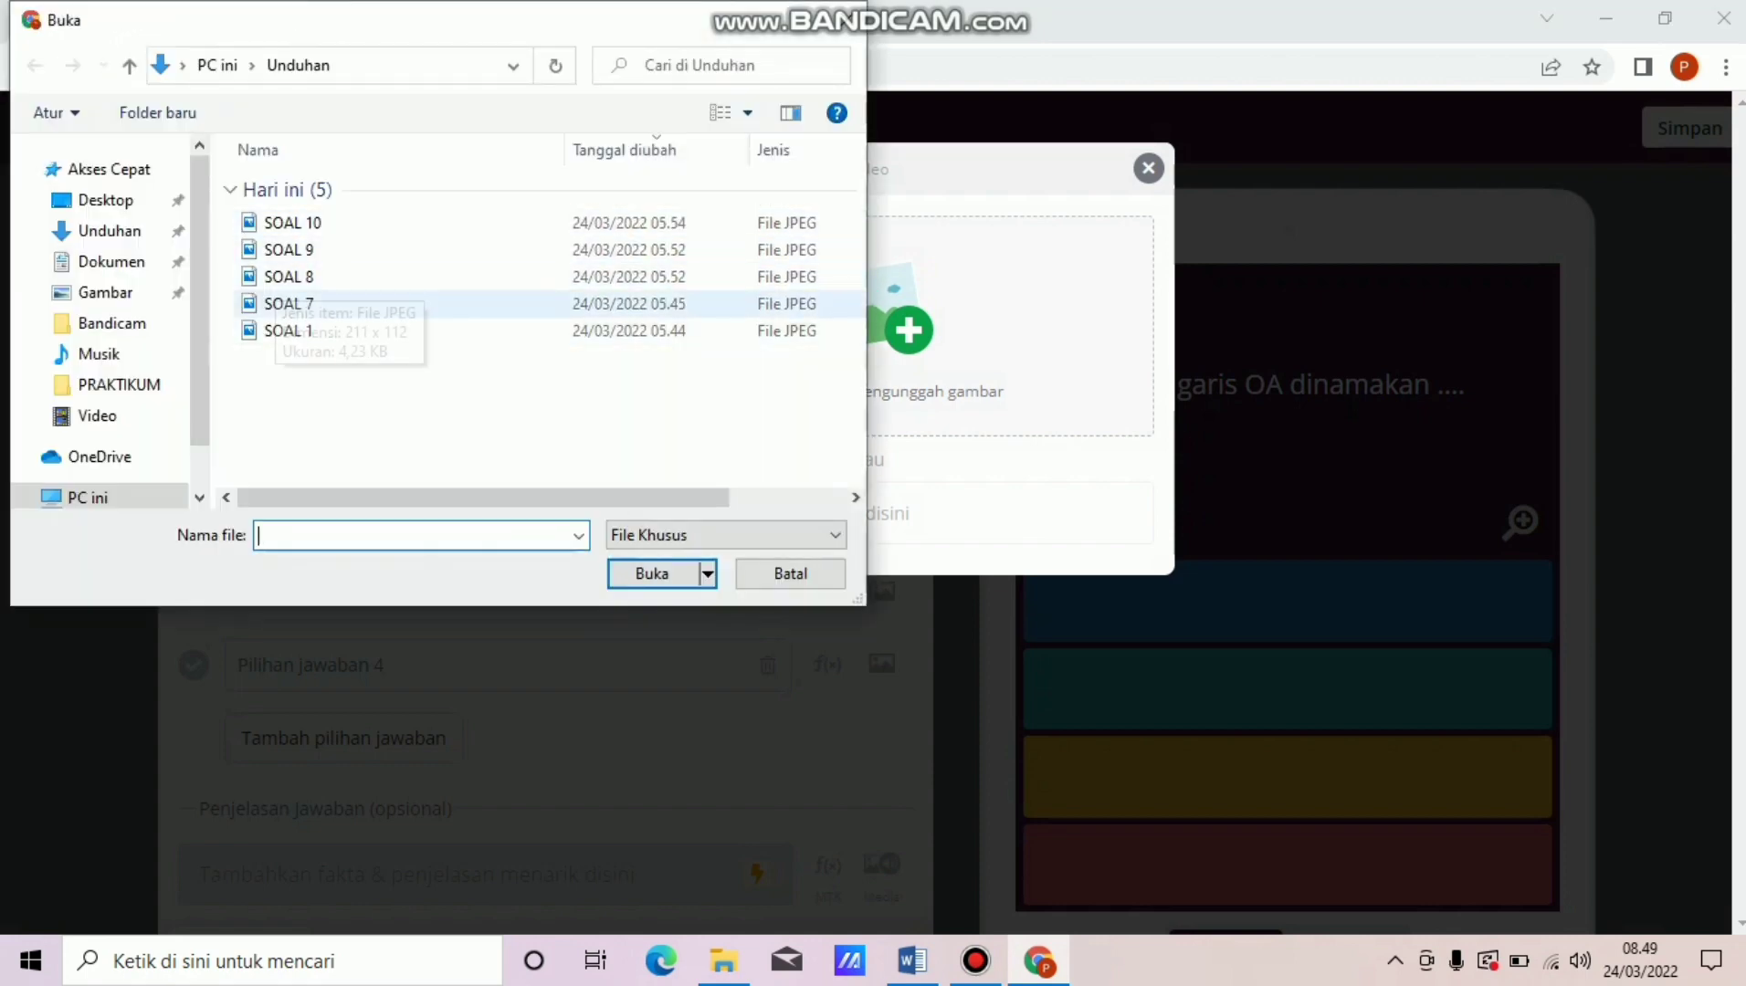
{"action": "left_click", "coordinate": [289, 331]}
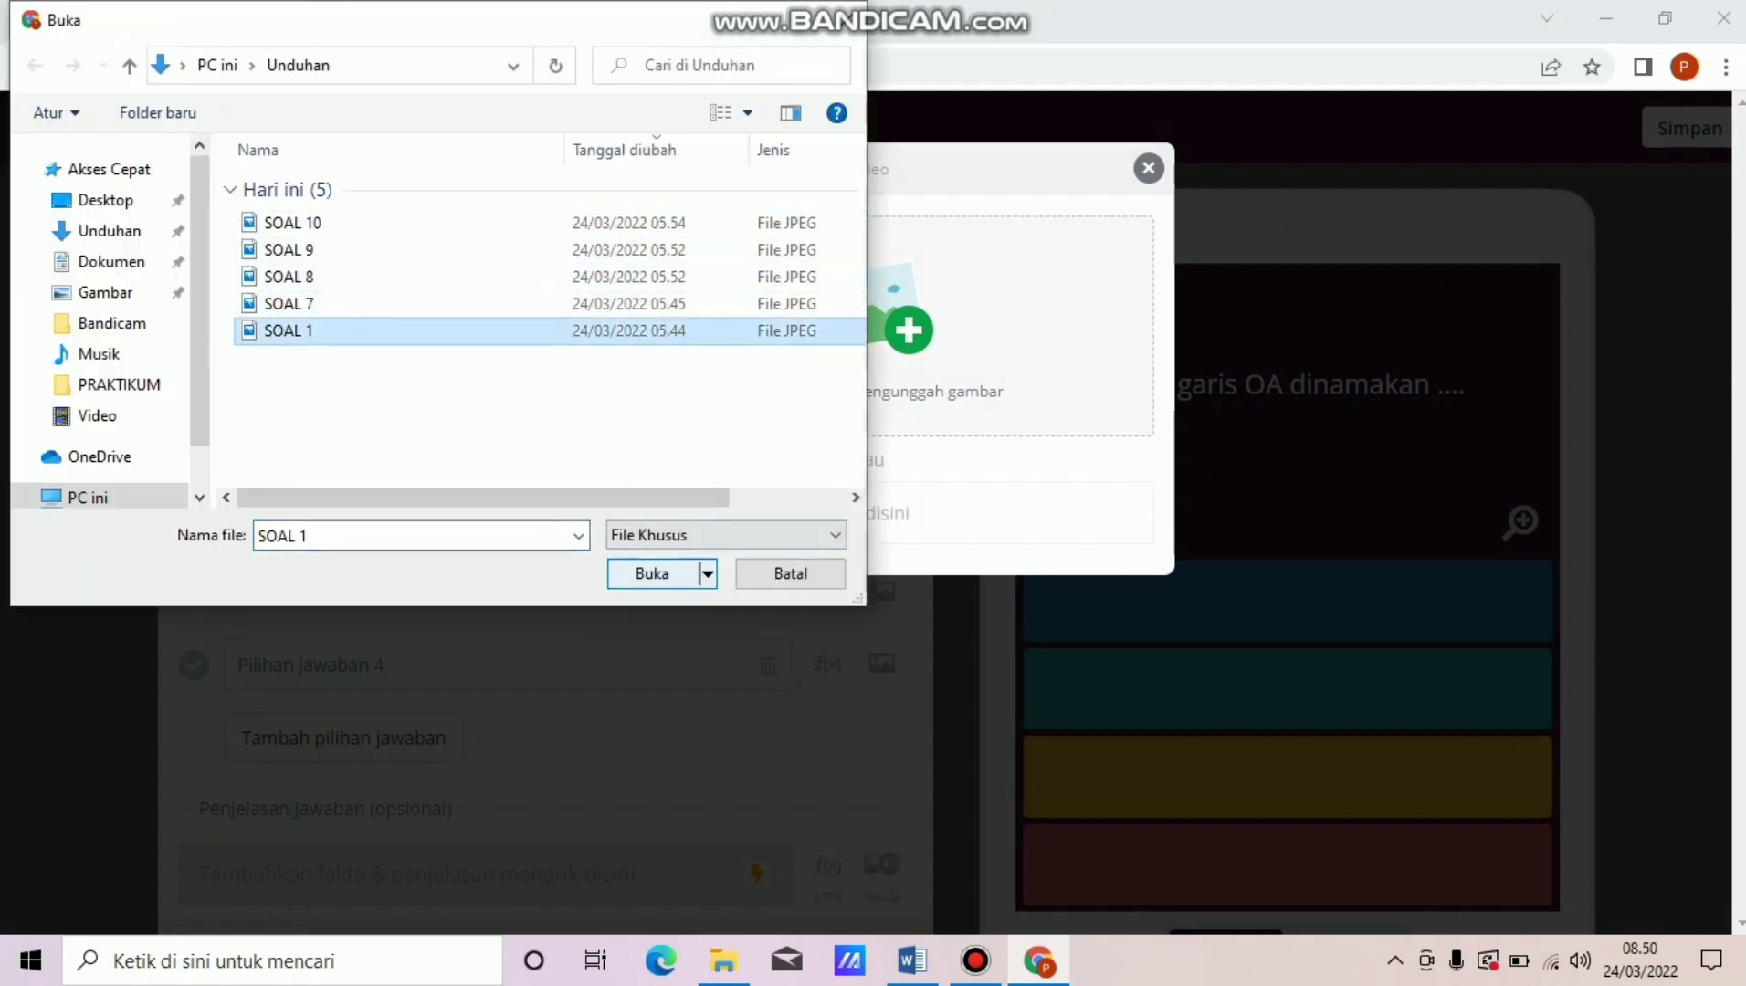
{"action": "left_click", "coordinate": [652, 573]}
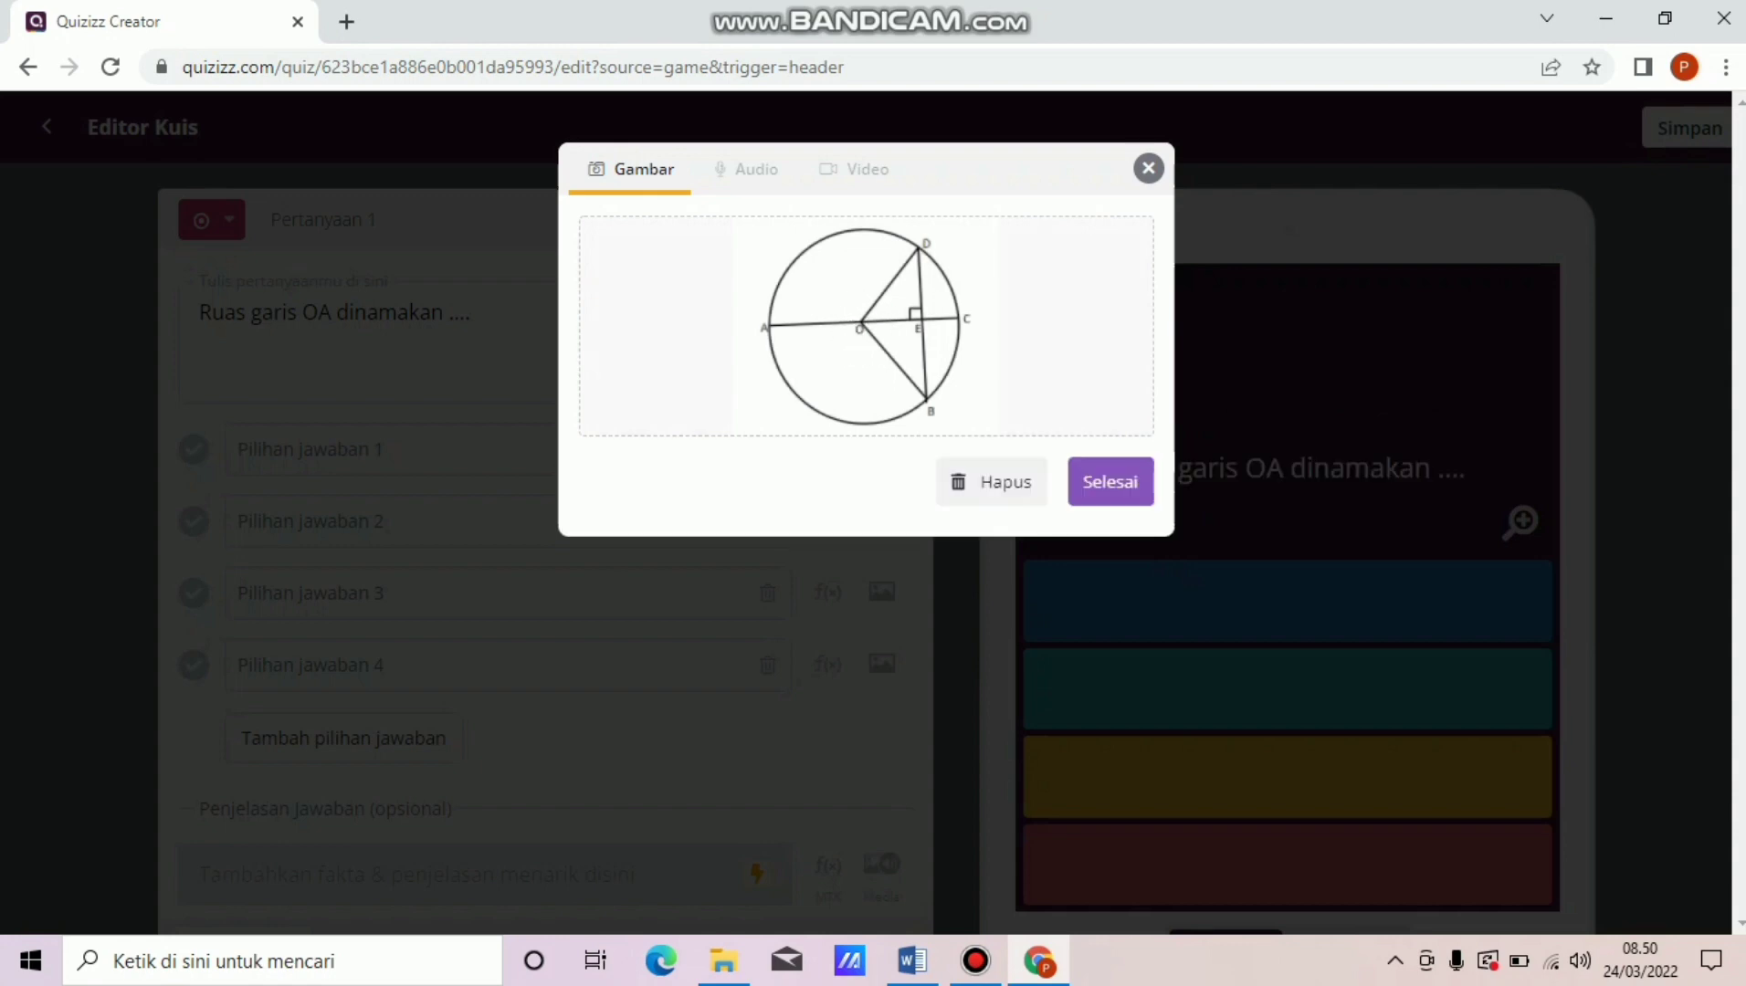
{"action": "left_click", "coordinate": [1111, 482]}
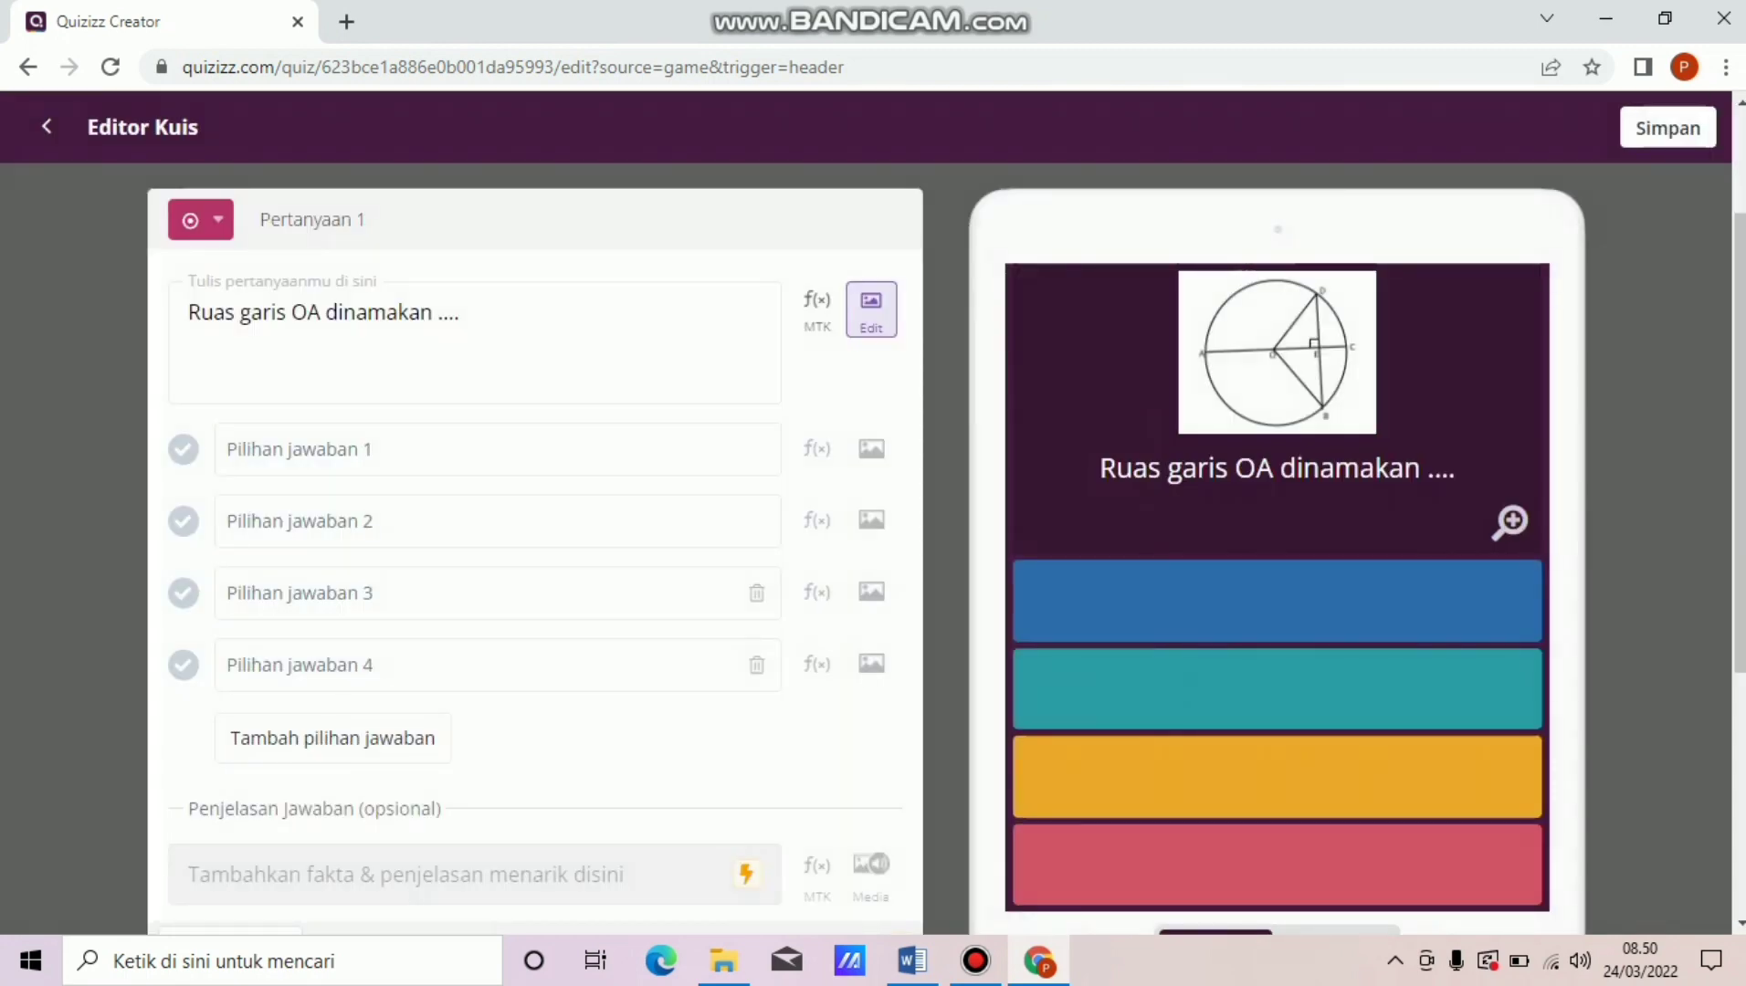
Copy the choice "A. Diameter" from question 1 in Word into the first answer option.
{"action": "left_click", "coordinate": [365, 449]}
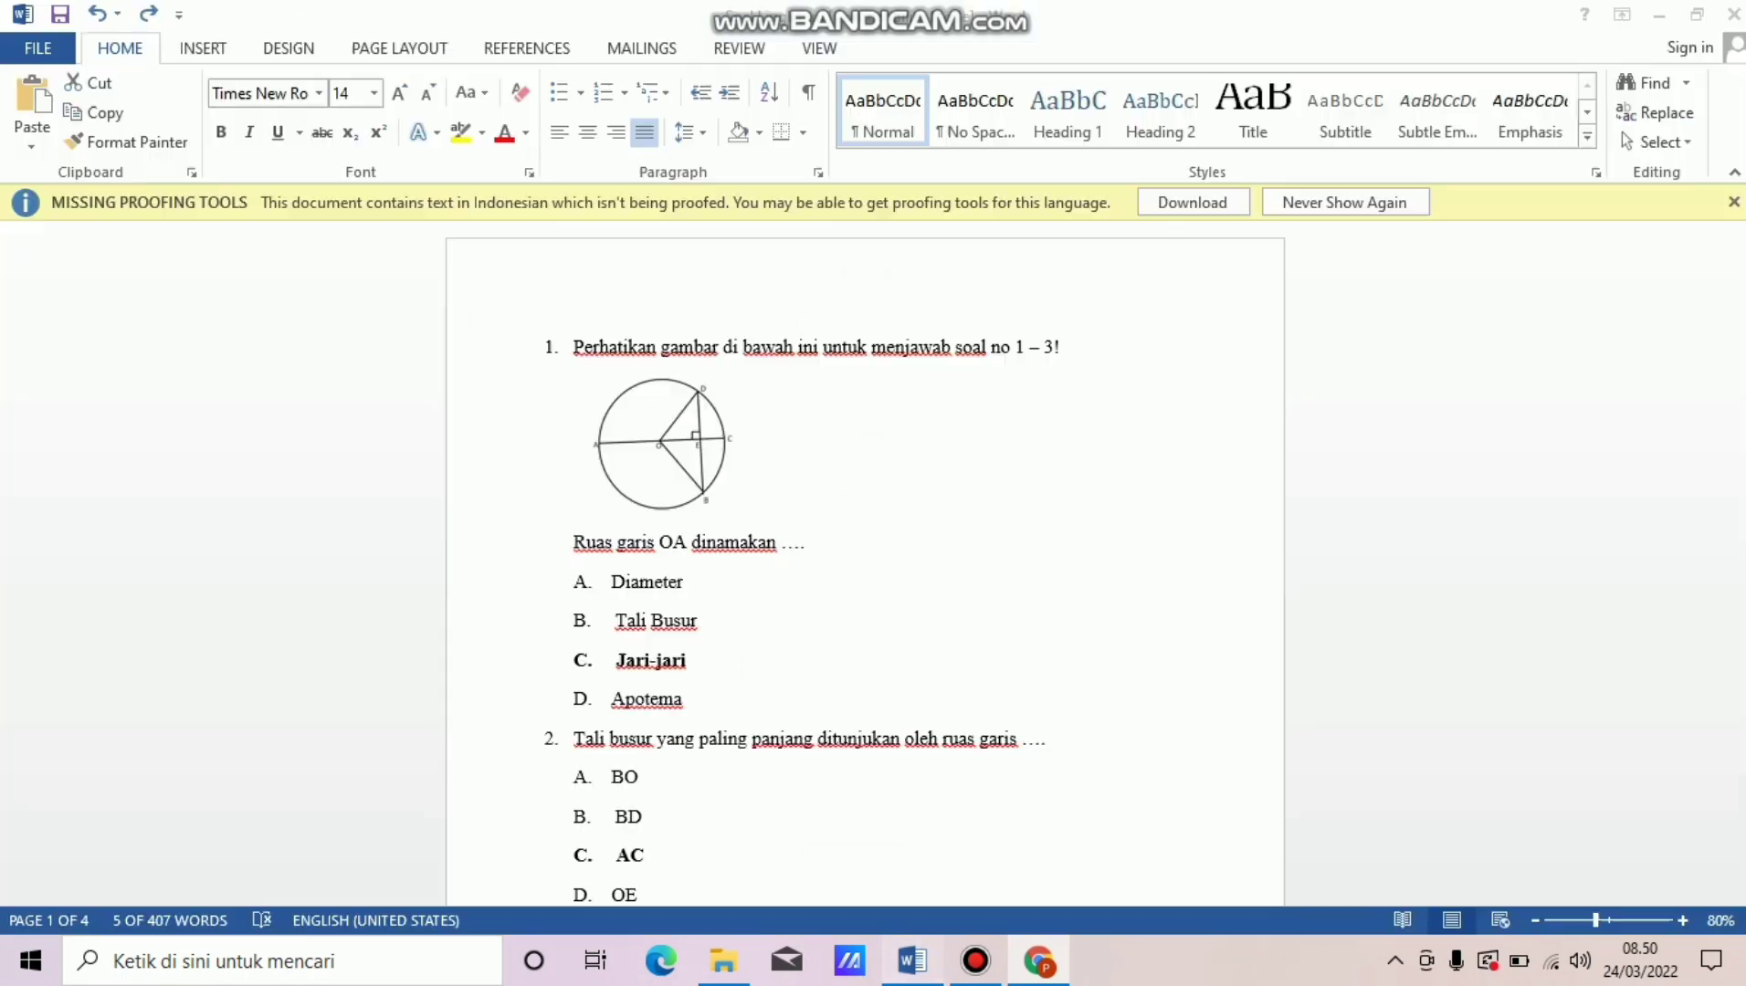
{"action": "left_click", "coordinate": [911, 961]}
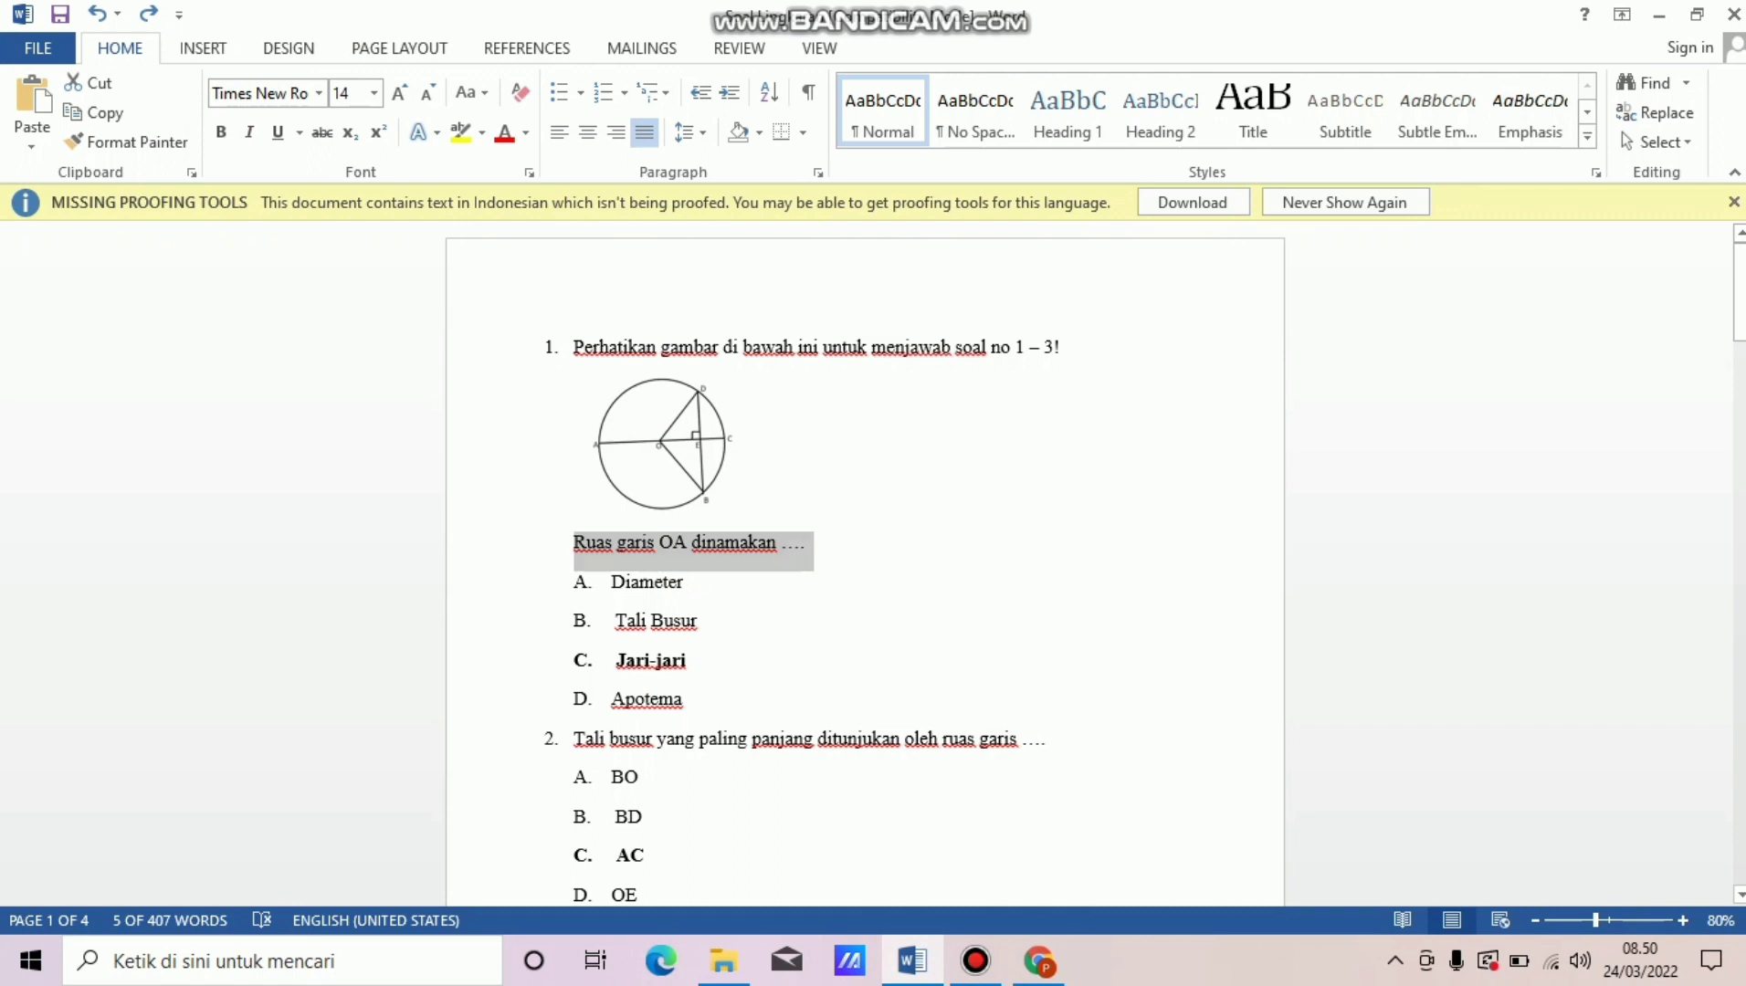
{"action": "left_click_drag", "start_coordinate": [575, 585], "coordinate": [741, 587]}
{"action": "key", "text": "ctrl+c"}
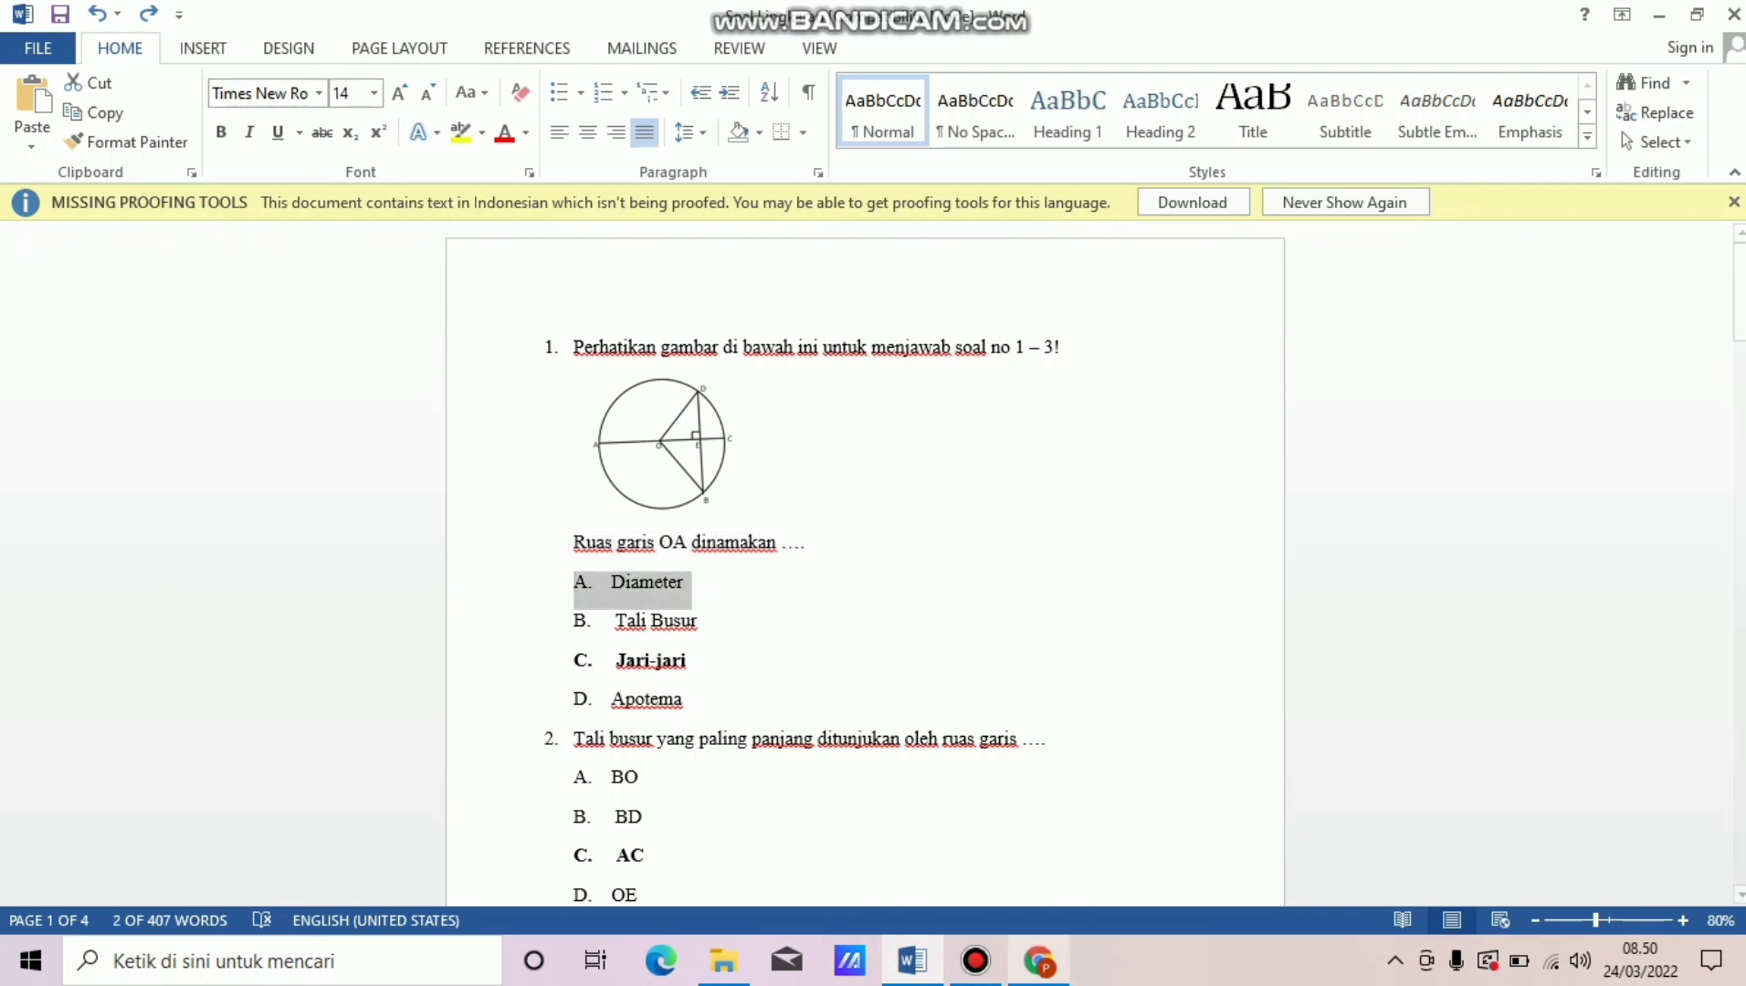
{"action": "left_click", "coordinate": [1040, 961]}
{"action": "key", "text": "ctrl+v"}
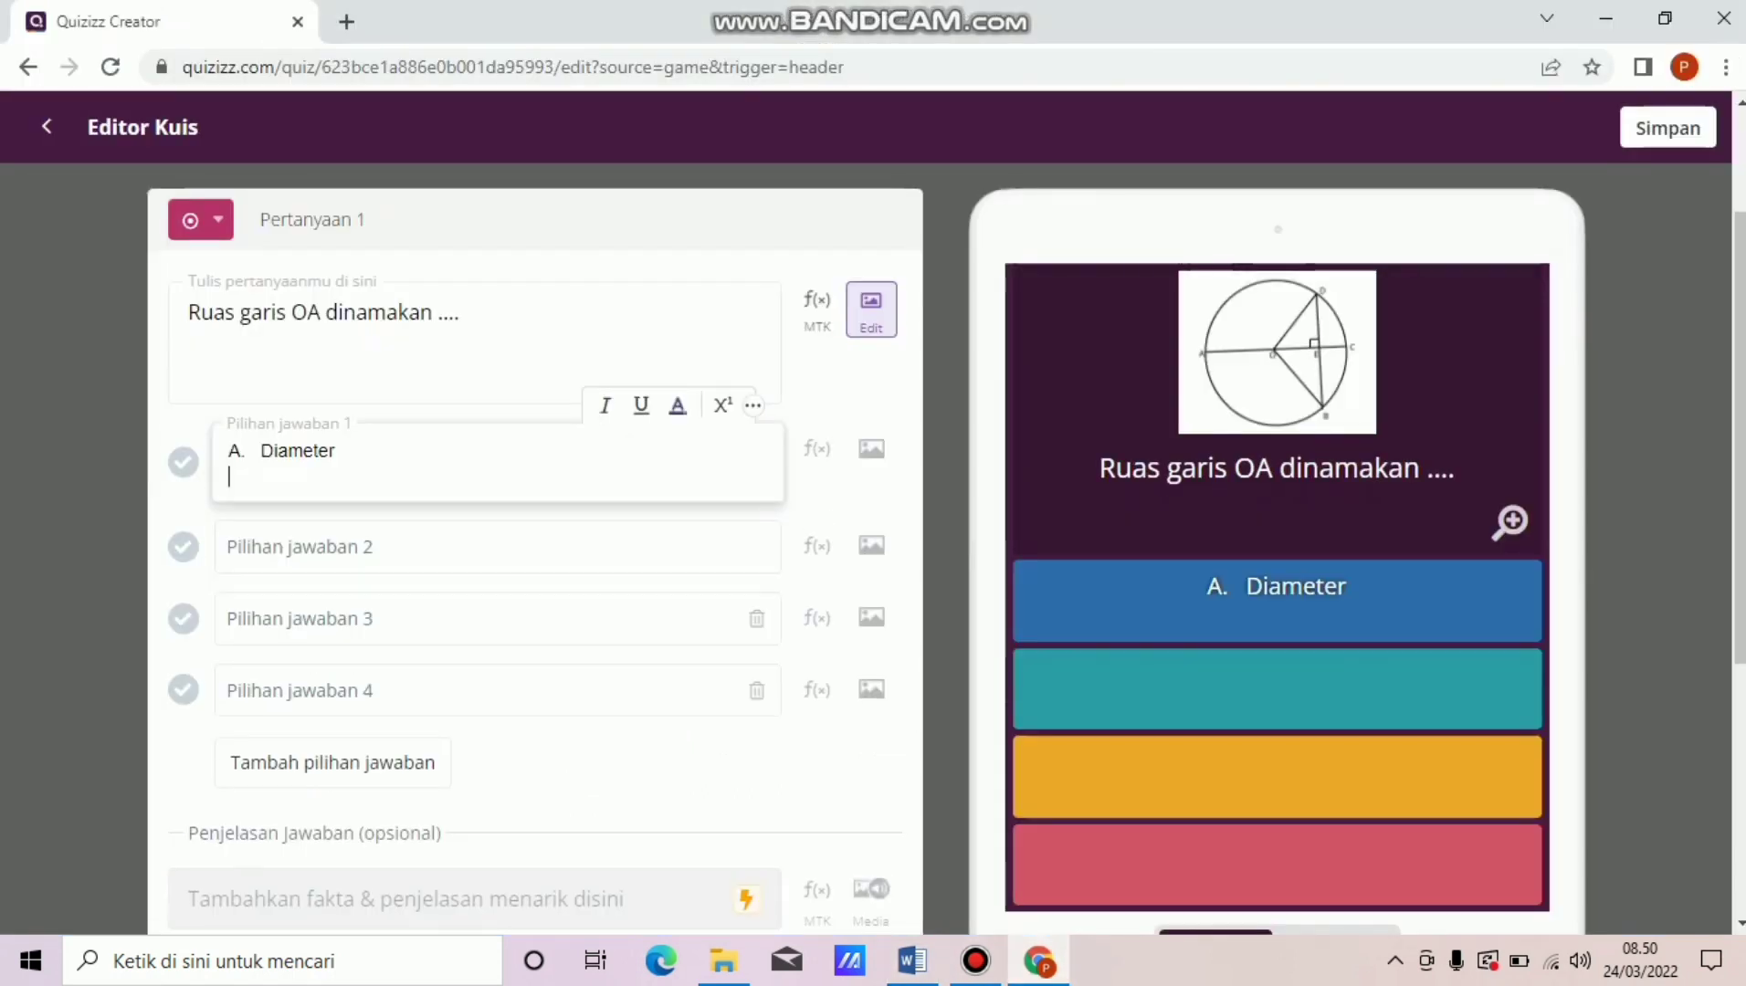
Copy "B. Tali Busur" from Word into the second answer option and remove the trailing blank lines from the first two options.
{"action": "left_click", "coordinate": [230, 548]}
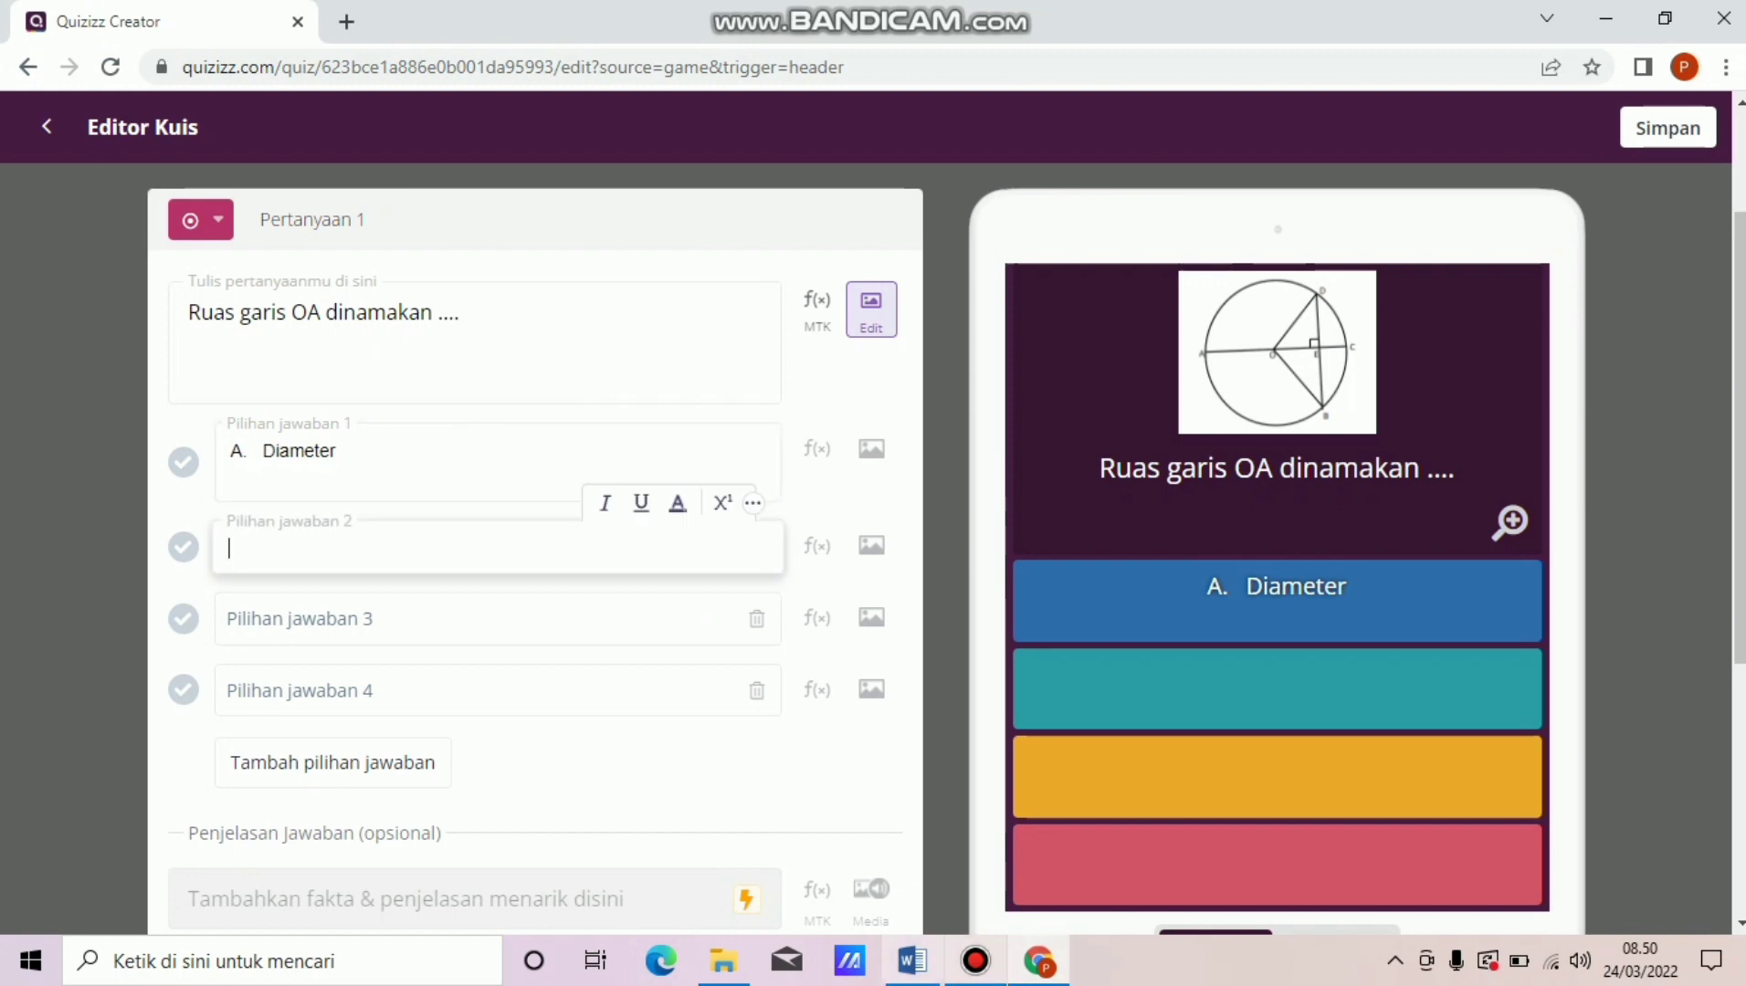
{"action": "key", "text": "alt+Tab"}
{"action": "left_click_drag", "start_coordinate": [575, 623], "coordinate": [705, 626]}
{"action": "key", "text": "ctrl+c"}
{"action": "key", "text": "alt+Tab"}
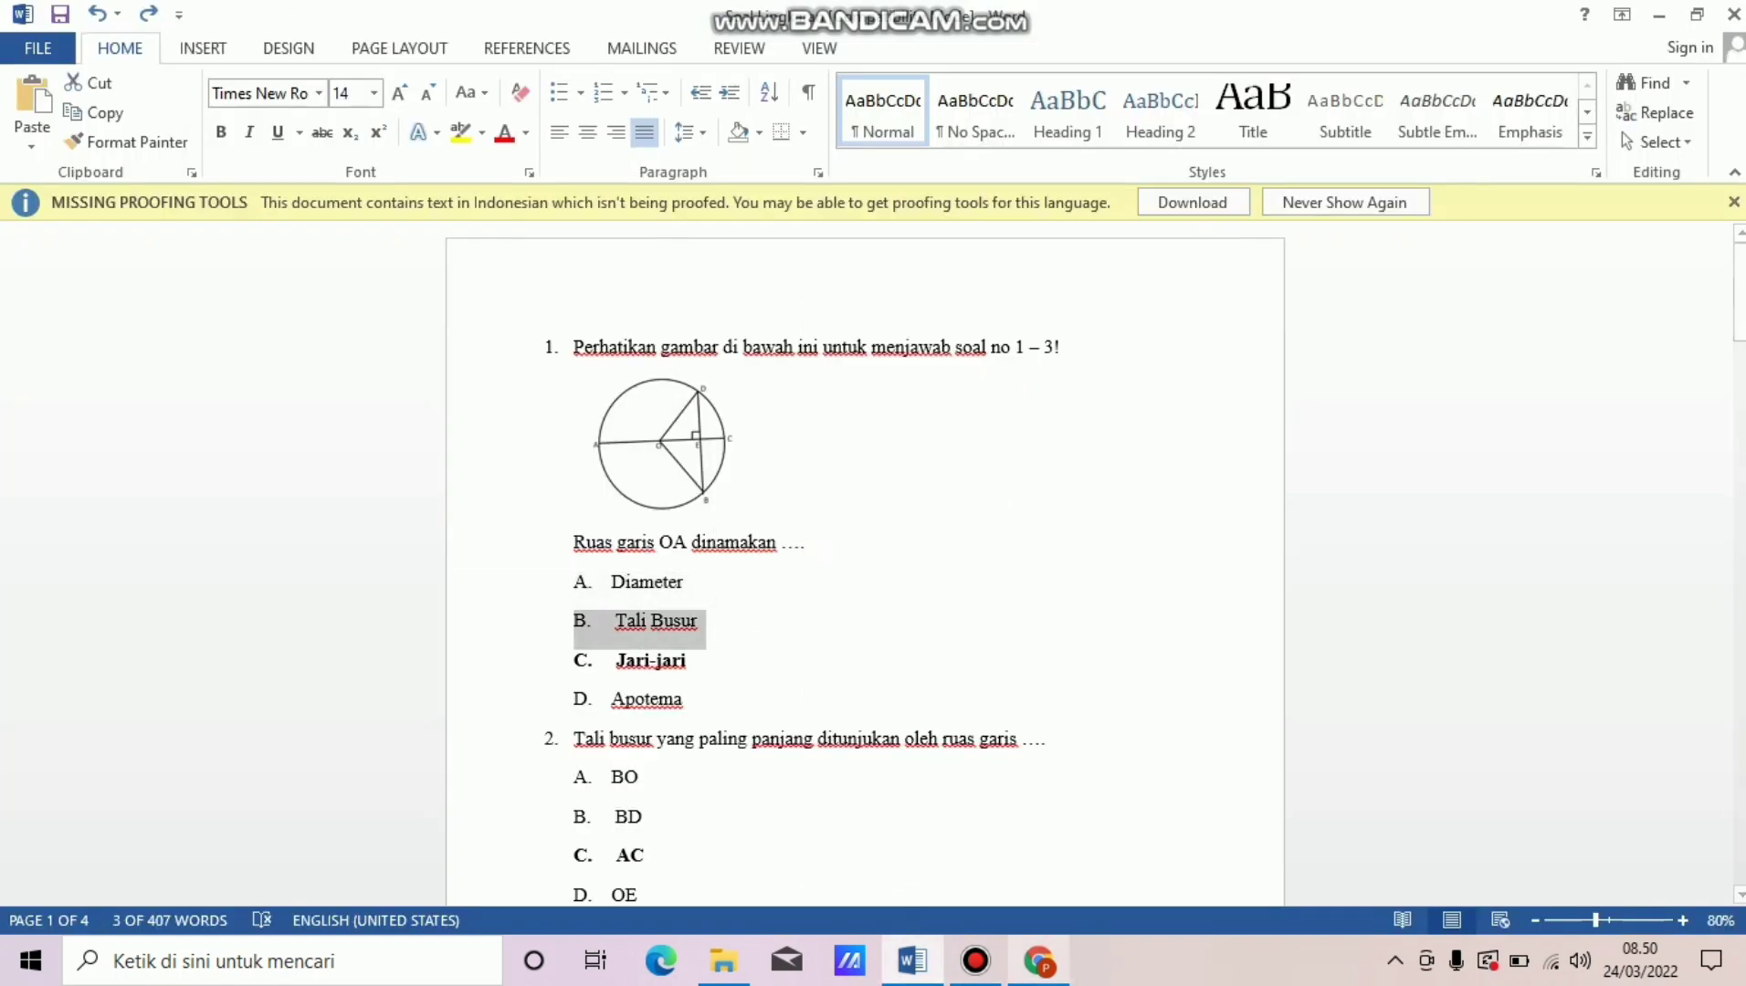
{"action": "key", "text": "ctrl+v"}
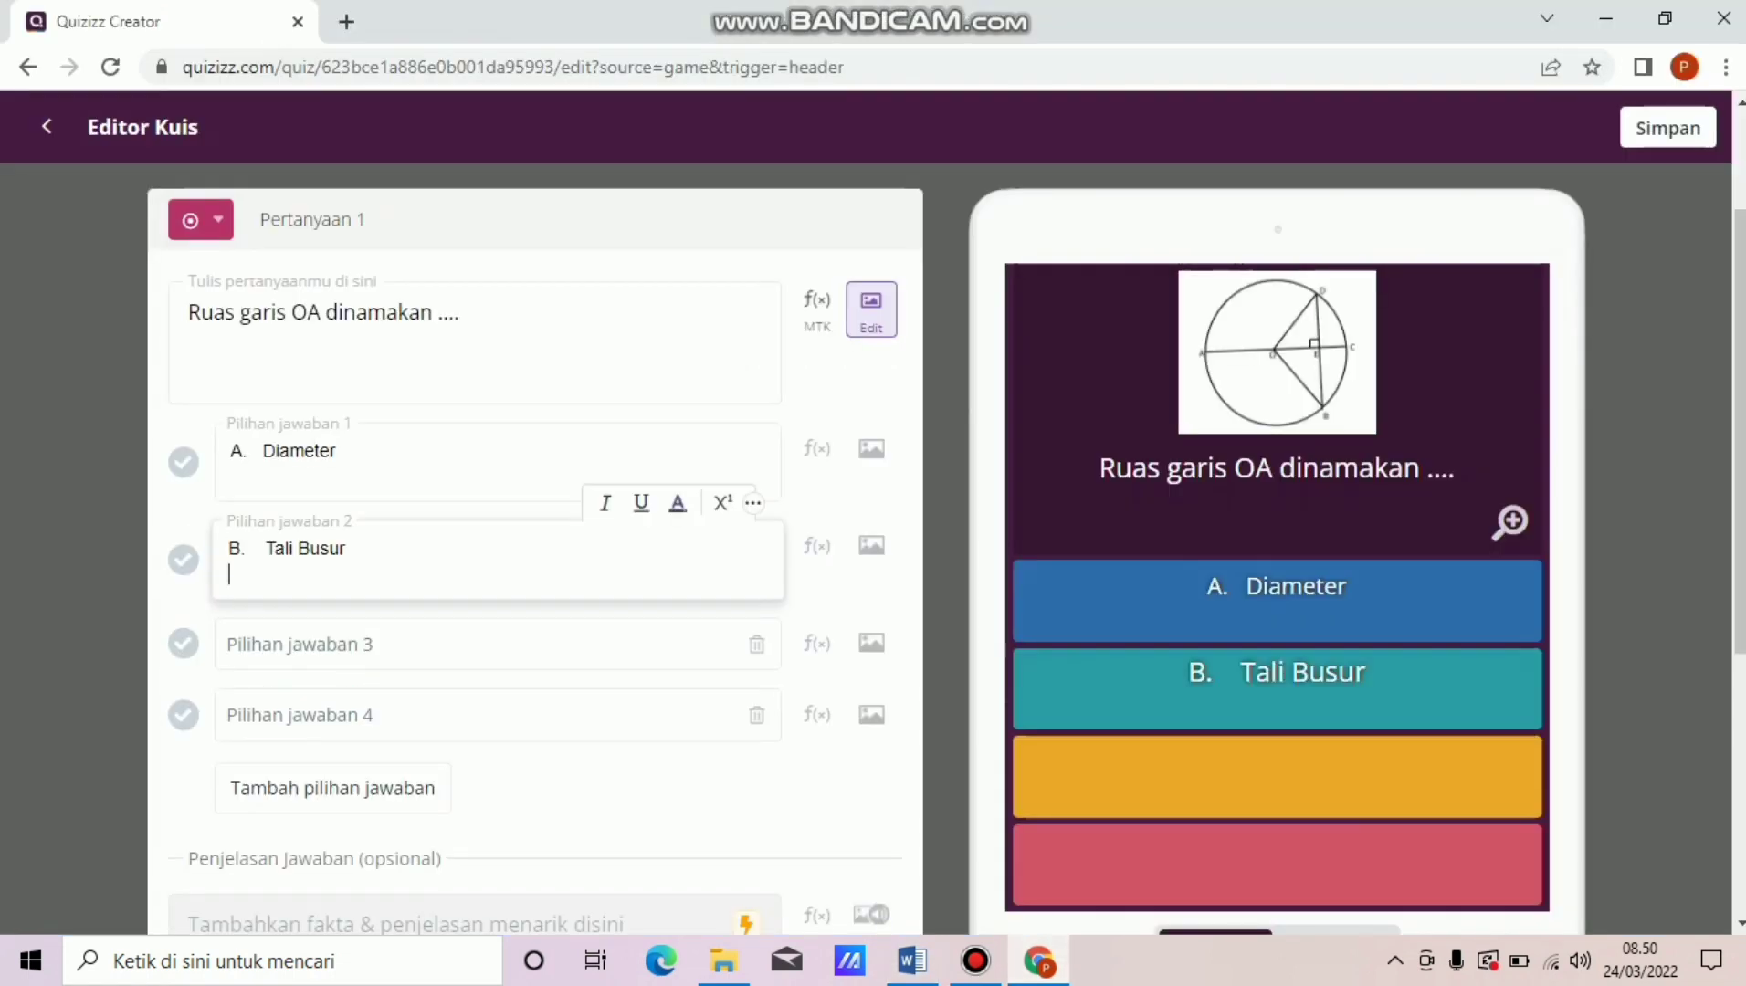
{"action": "left_click", "coordinate": [232, 475]}
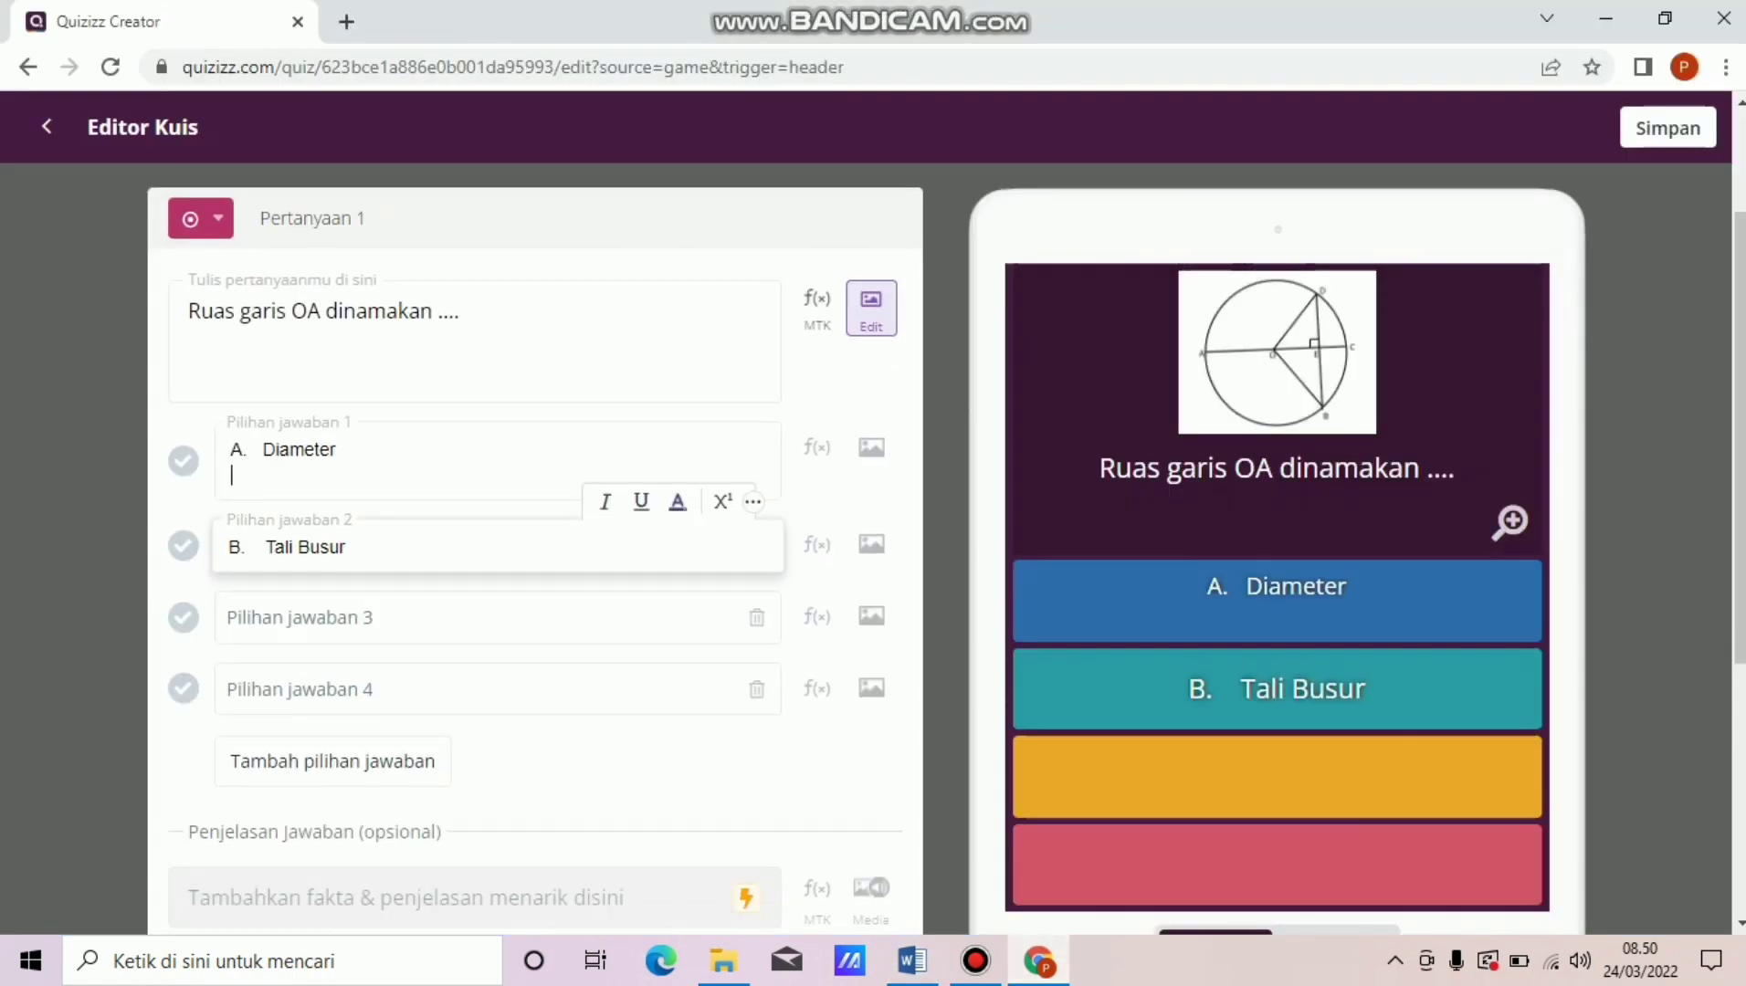
{"action": "key", "text": "BackSpace"}
{"action": "left_click", "coordinate": [233, 594]}
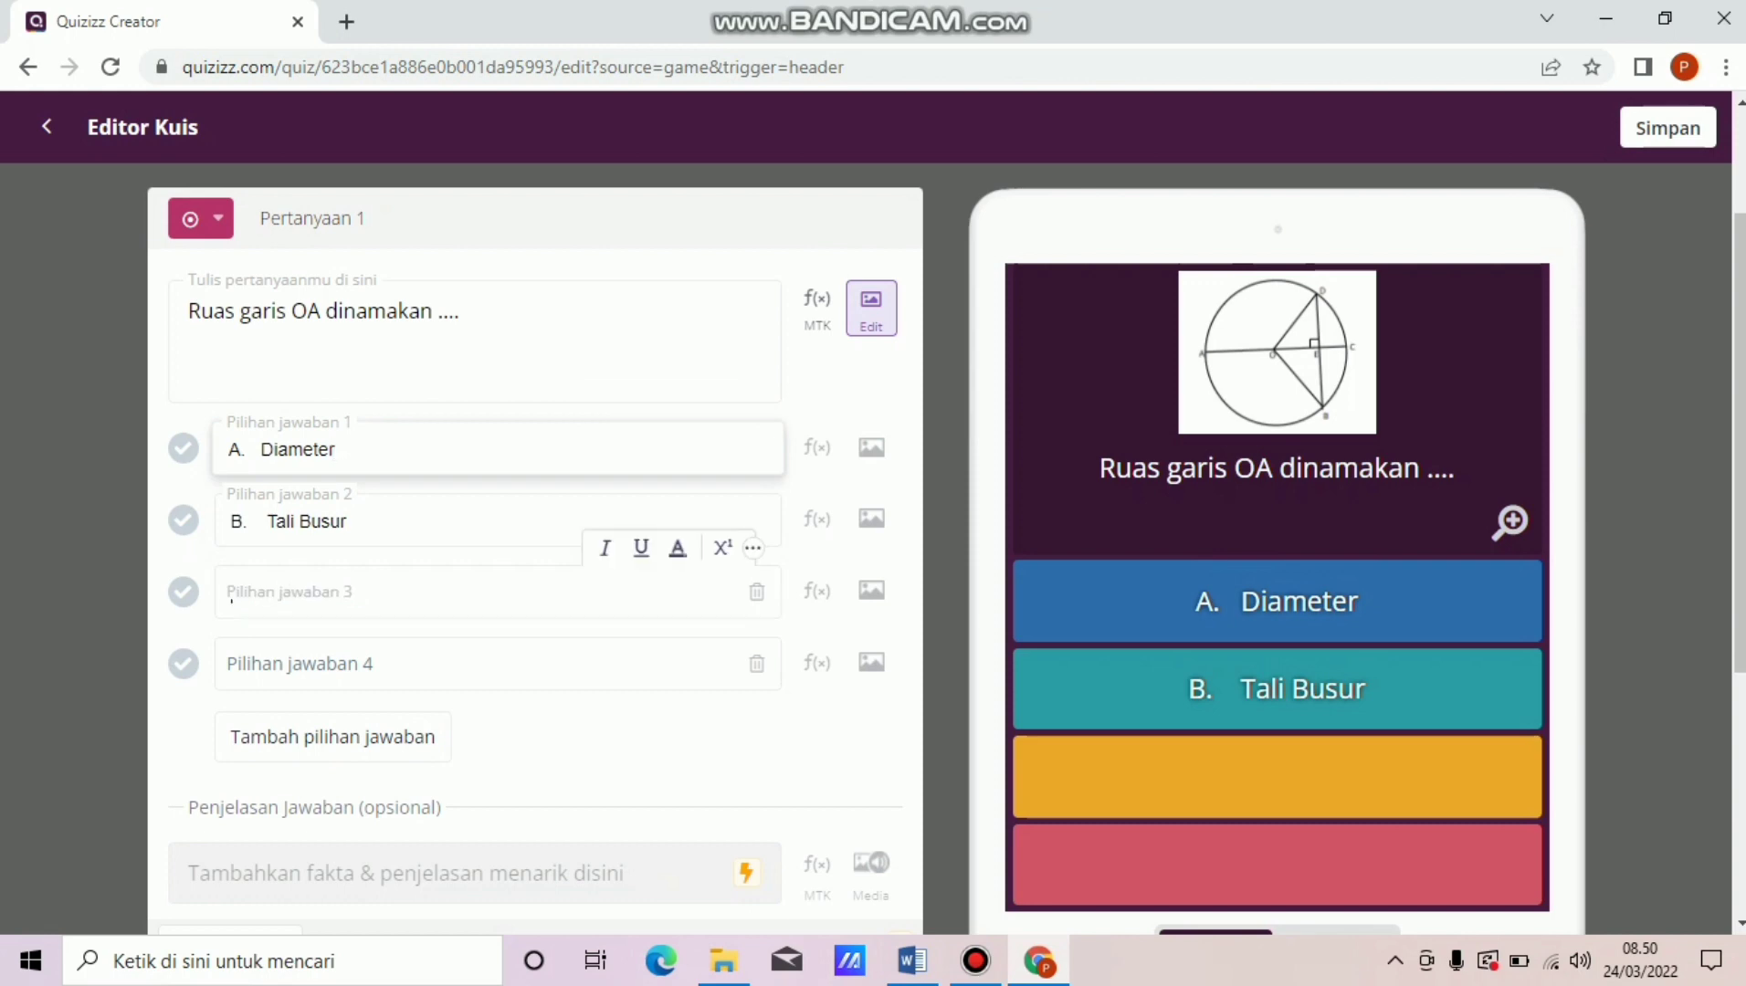
Copy "C. Jari-jari" from question 1 in Word into the third answer option and remove its trailing blank line.
{"action": "mouse_move", "coordinate": [1039, 961]}
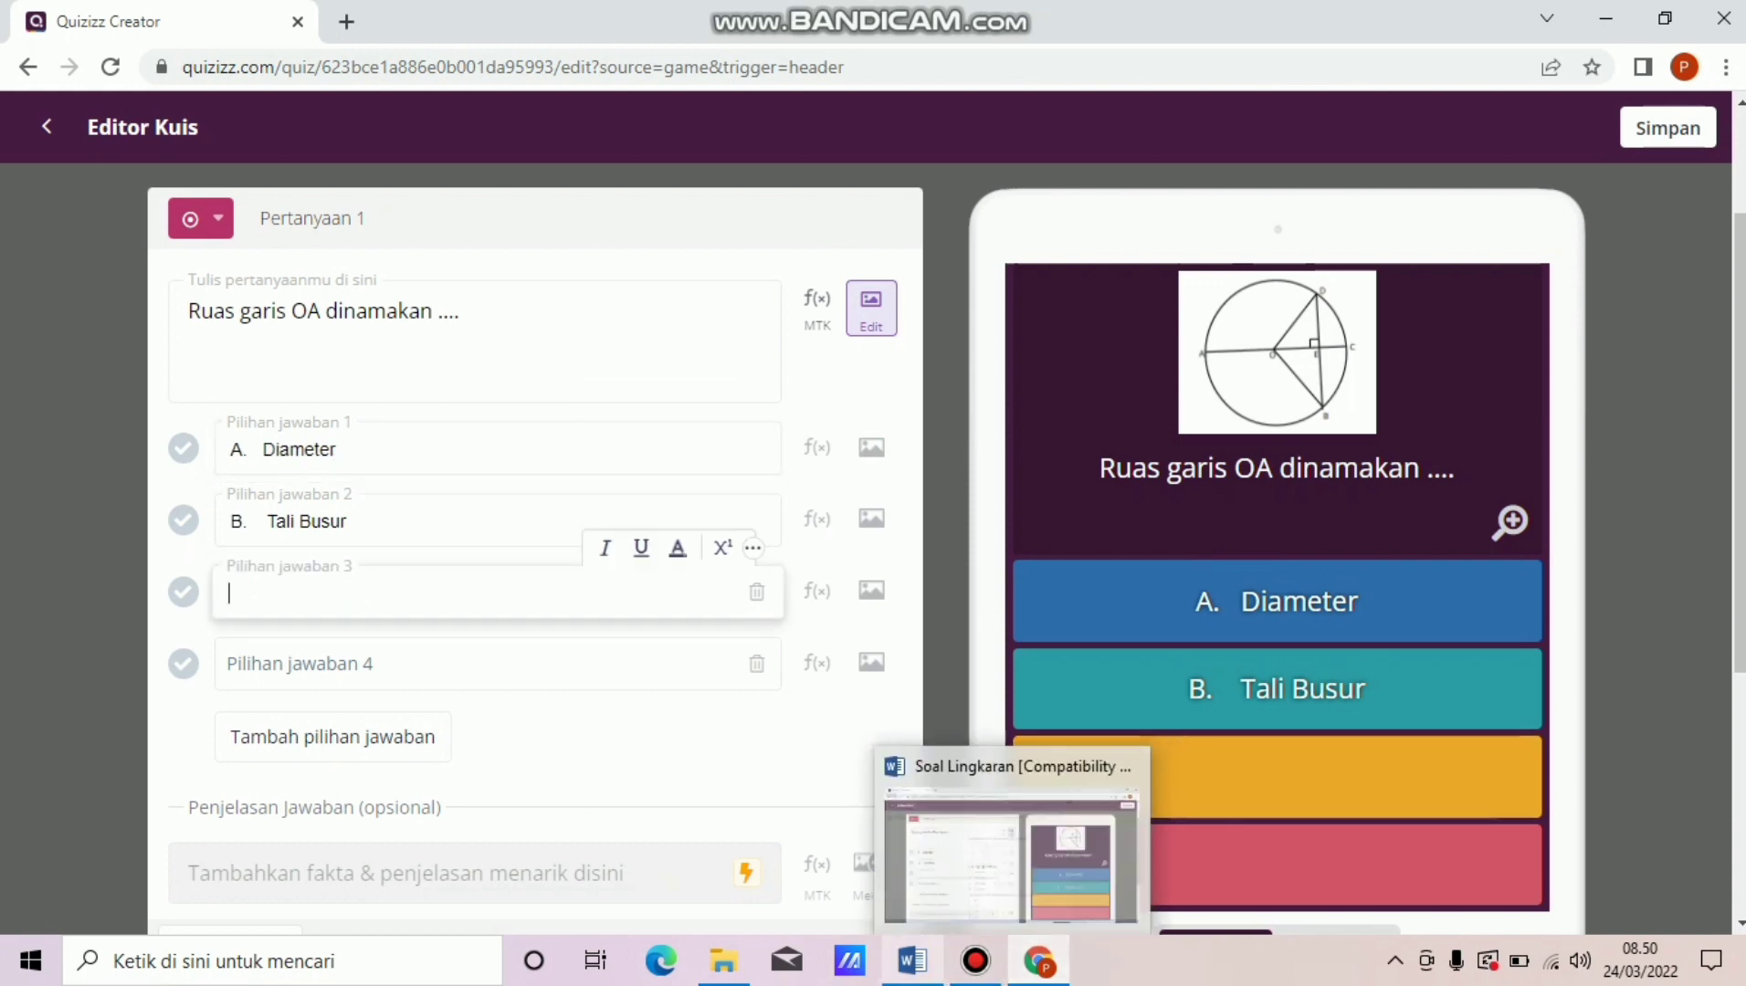
{"action": "left_click", "coordinate": [913, 961]}
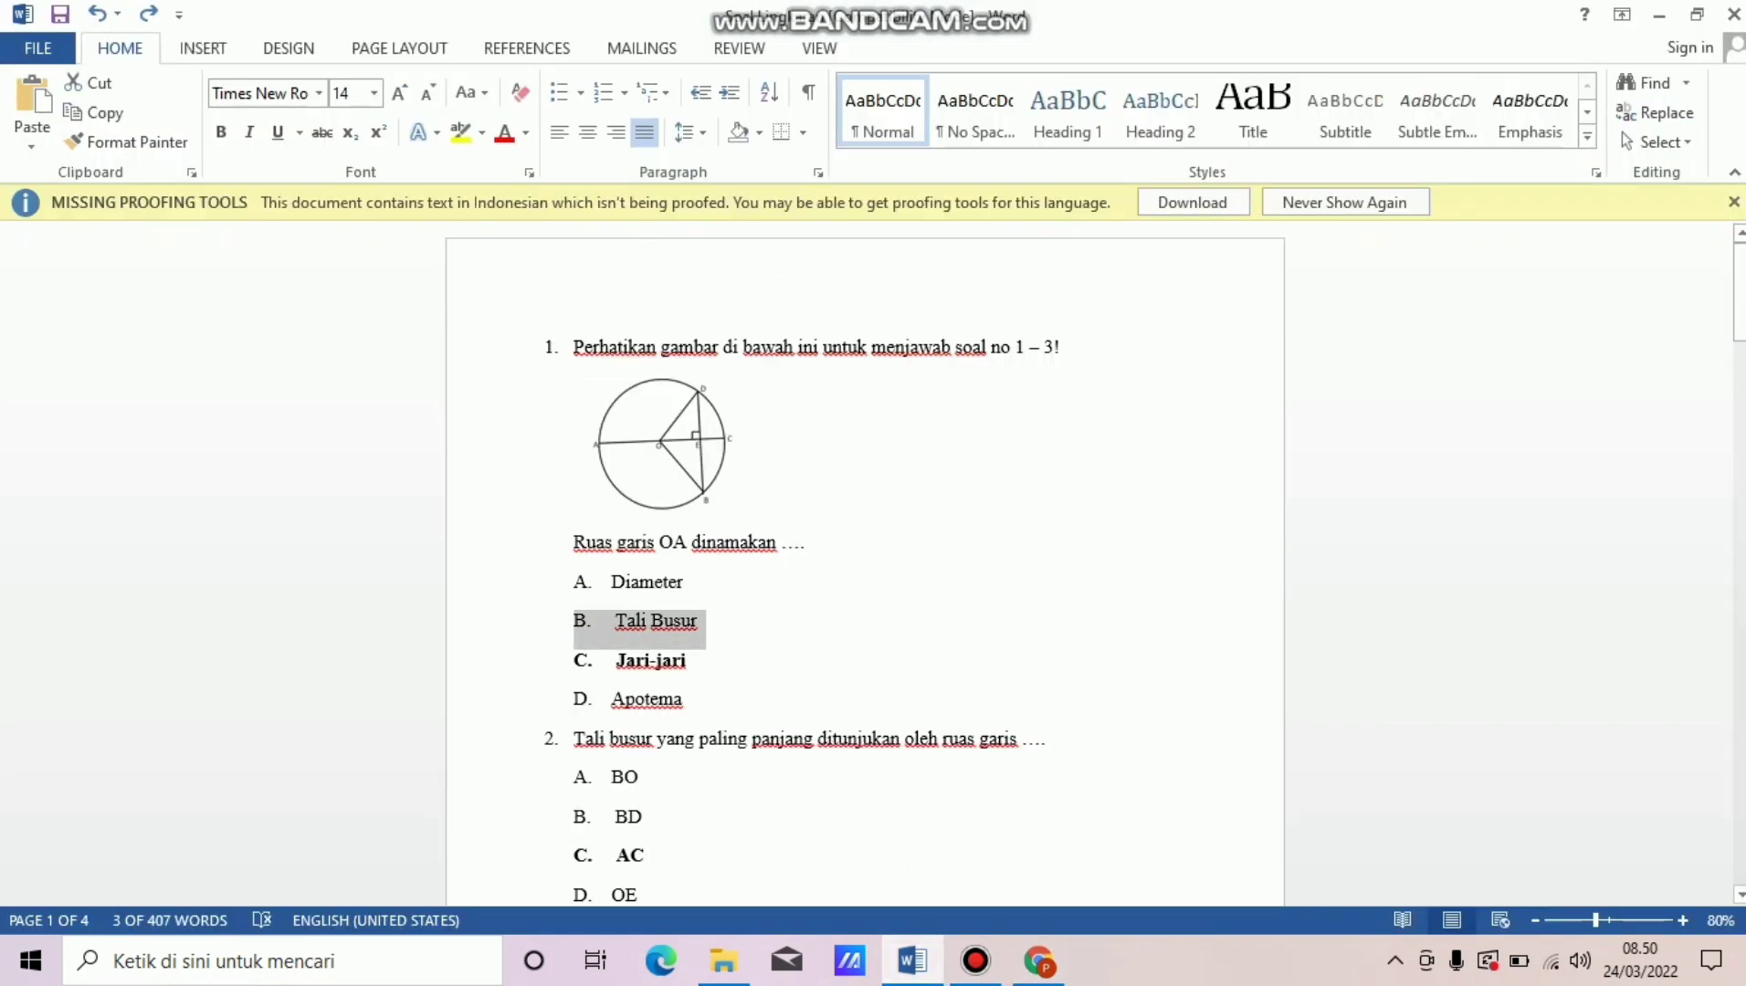
{"action": "left_click_drag", "start_coordinate": [574, 663], "coordinate": [720, 667]}
{"action": "key", "text": "ctrl+c"}
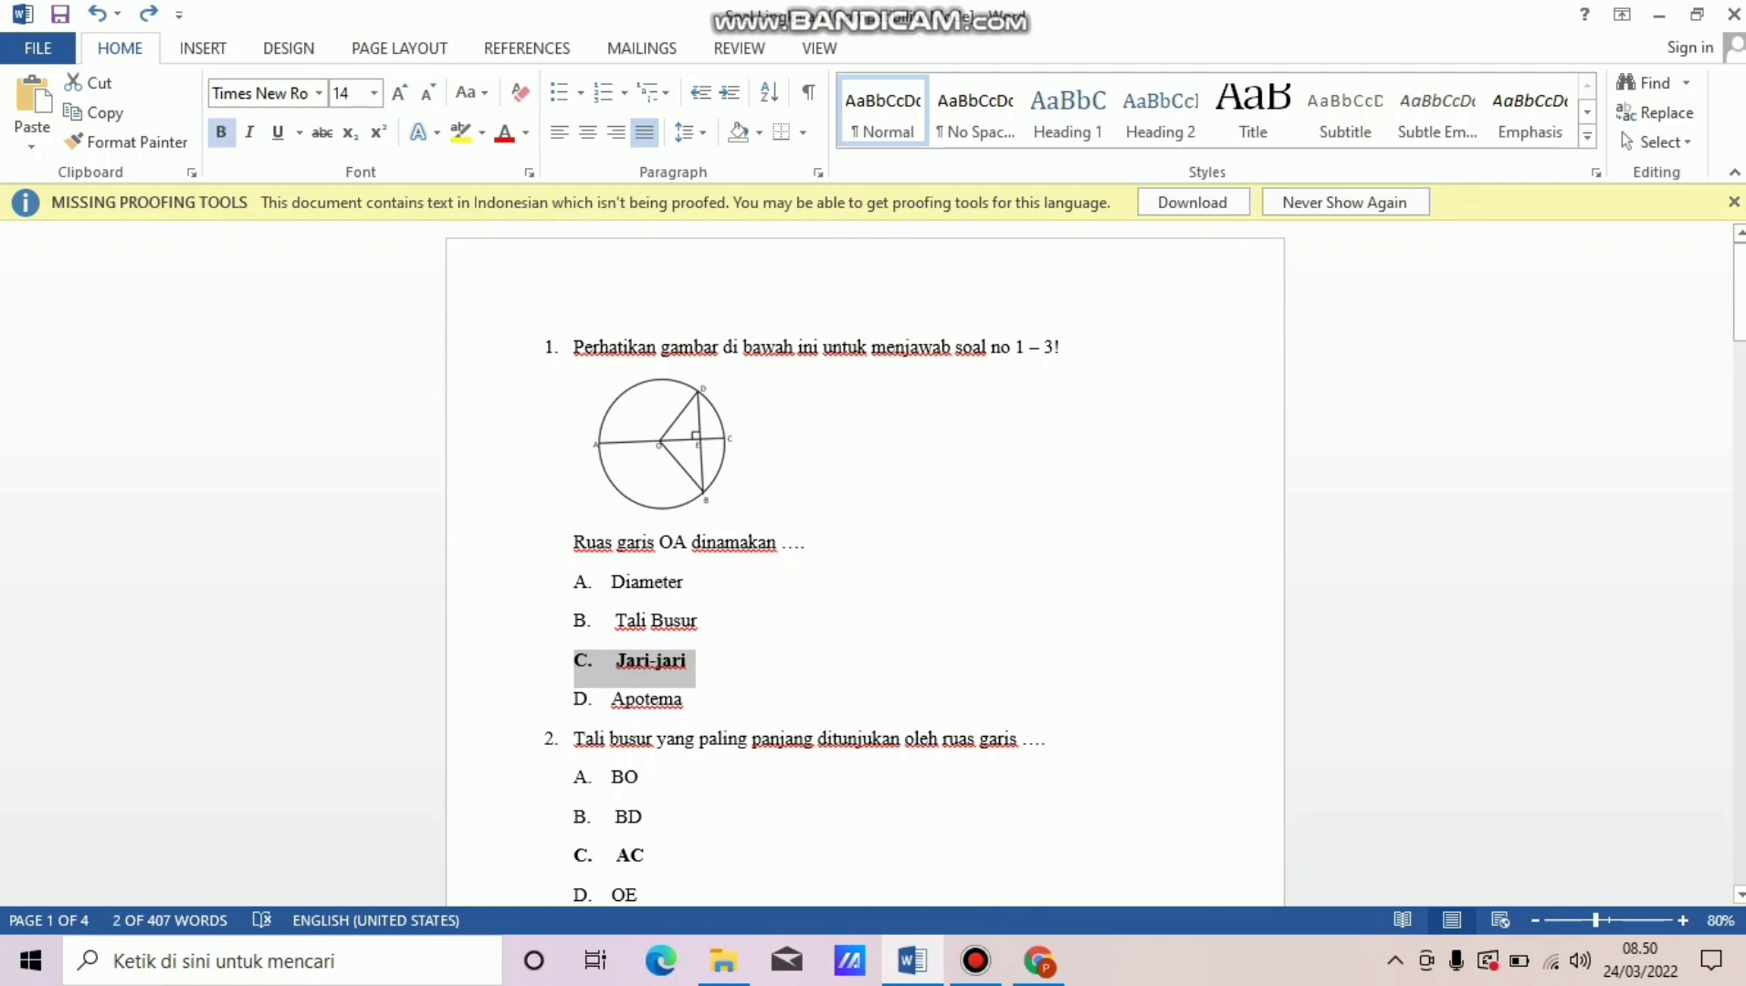
{"action": "left_click", "coordinate": [1038, 962]}
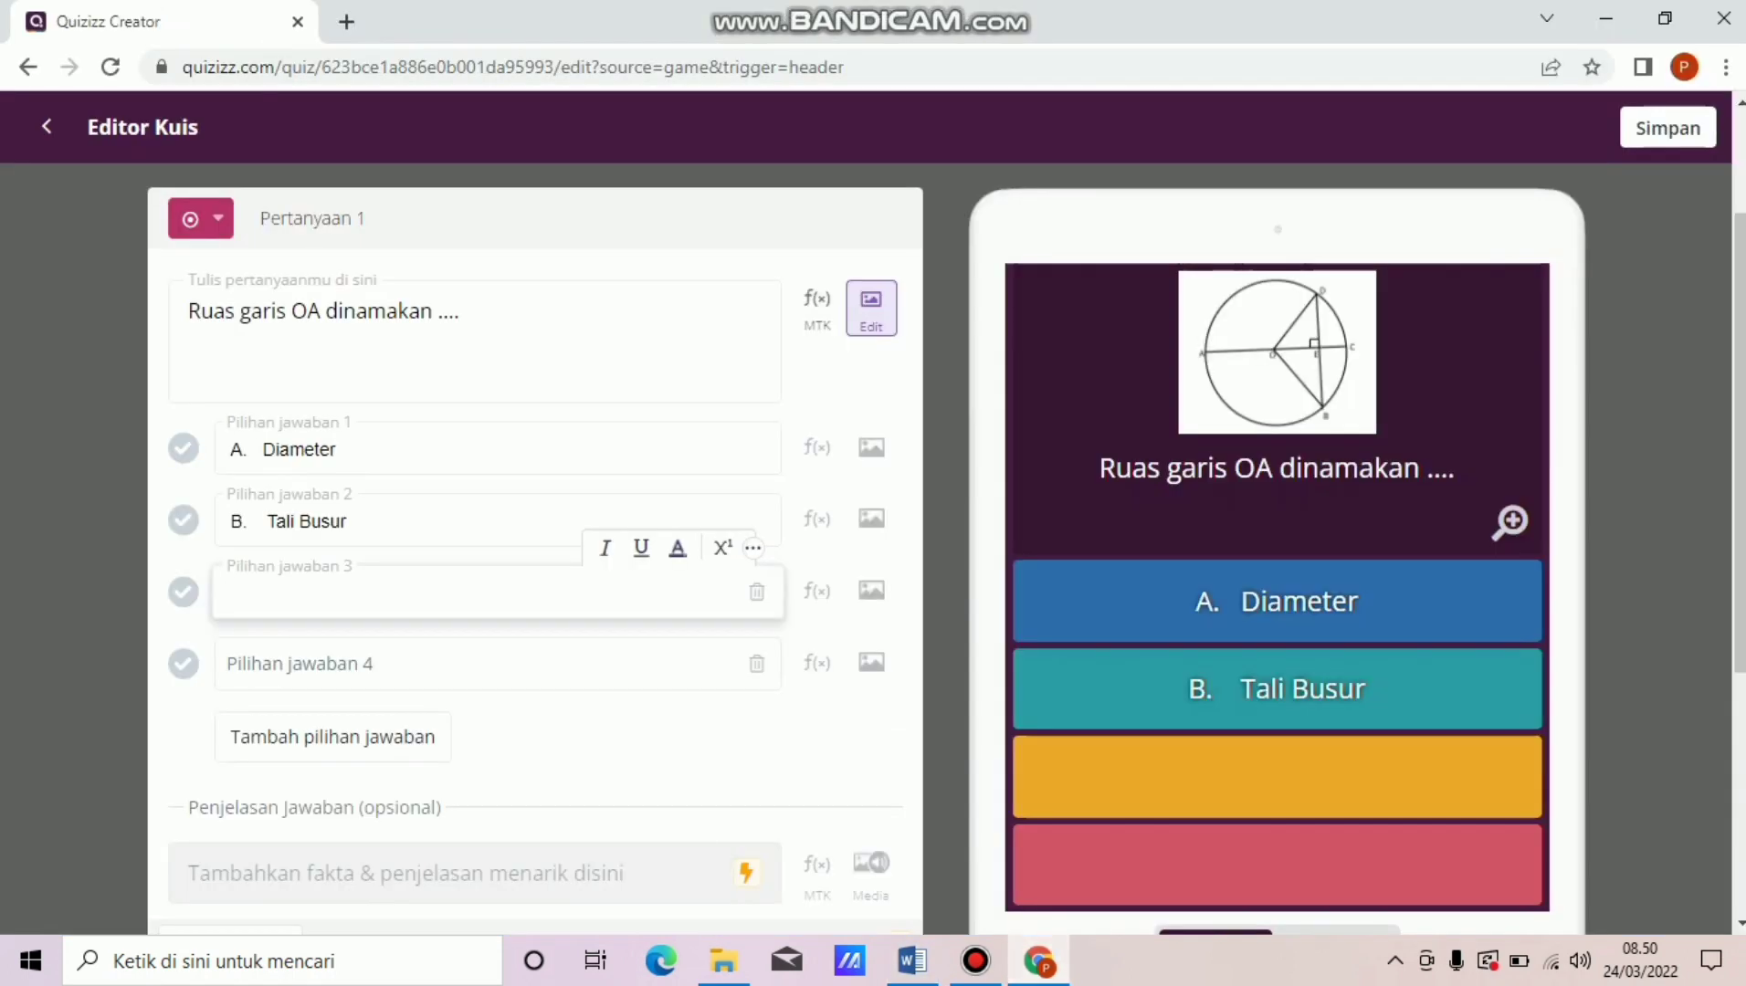
{"action": "key", "text": "ctrl+v"}
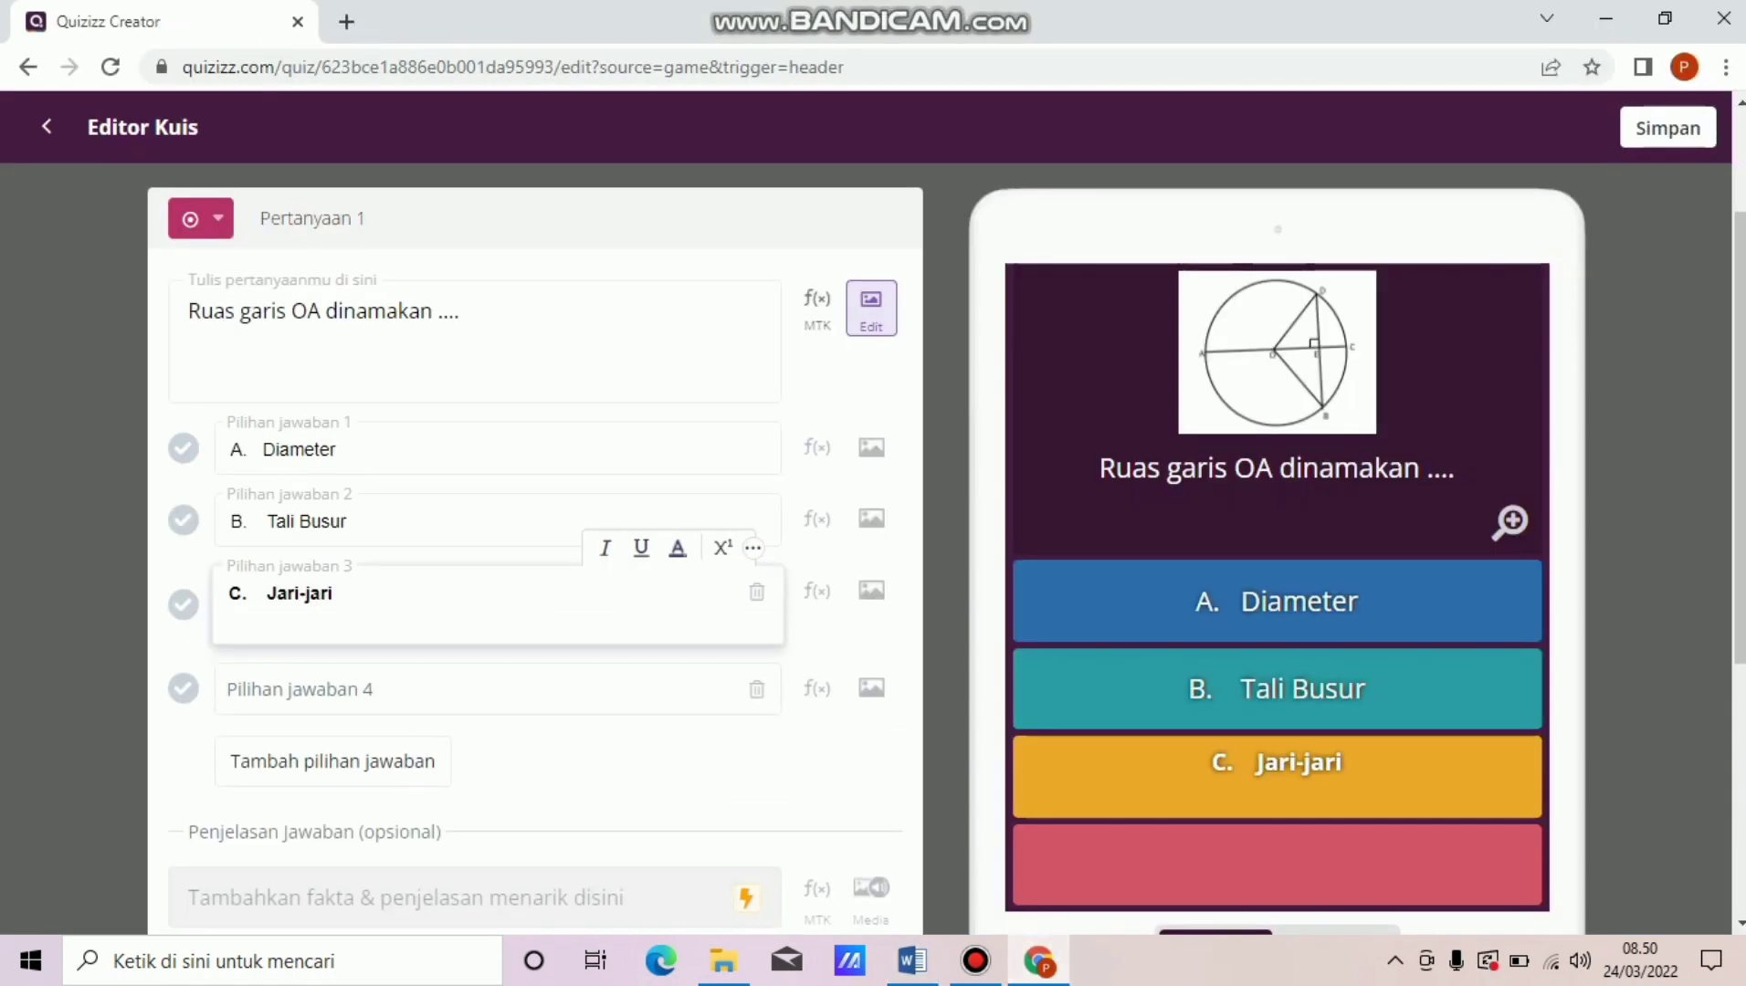
{"action": "key", "text": "BackSpace"}
{"action": "left_click", "coordinate": [300, 663]}
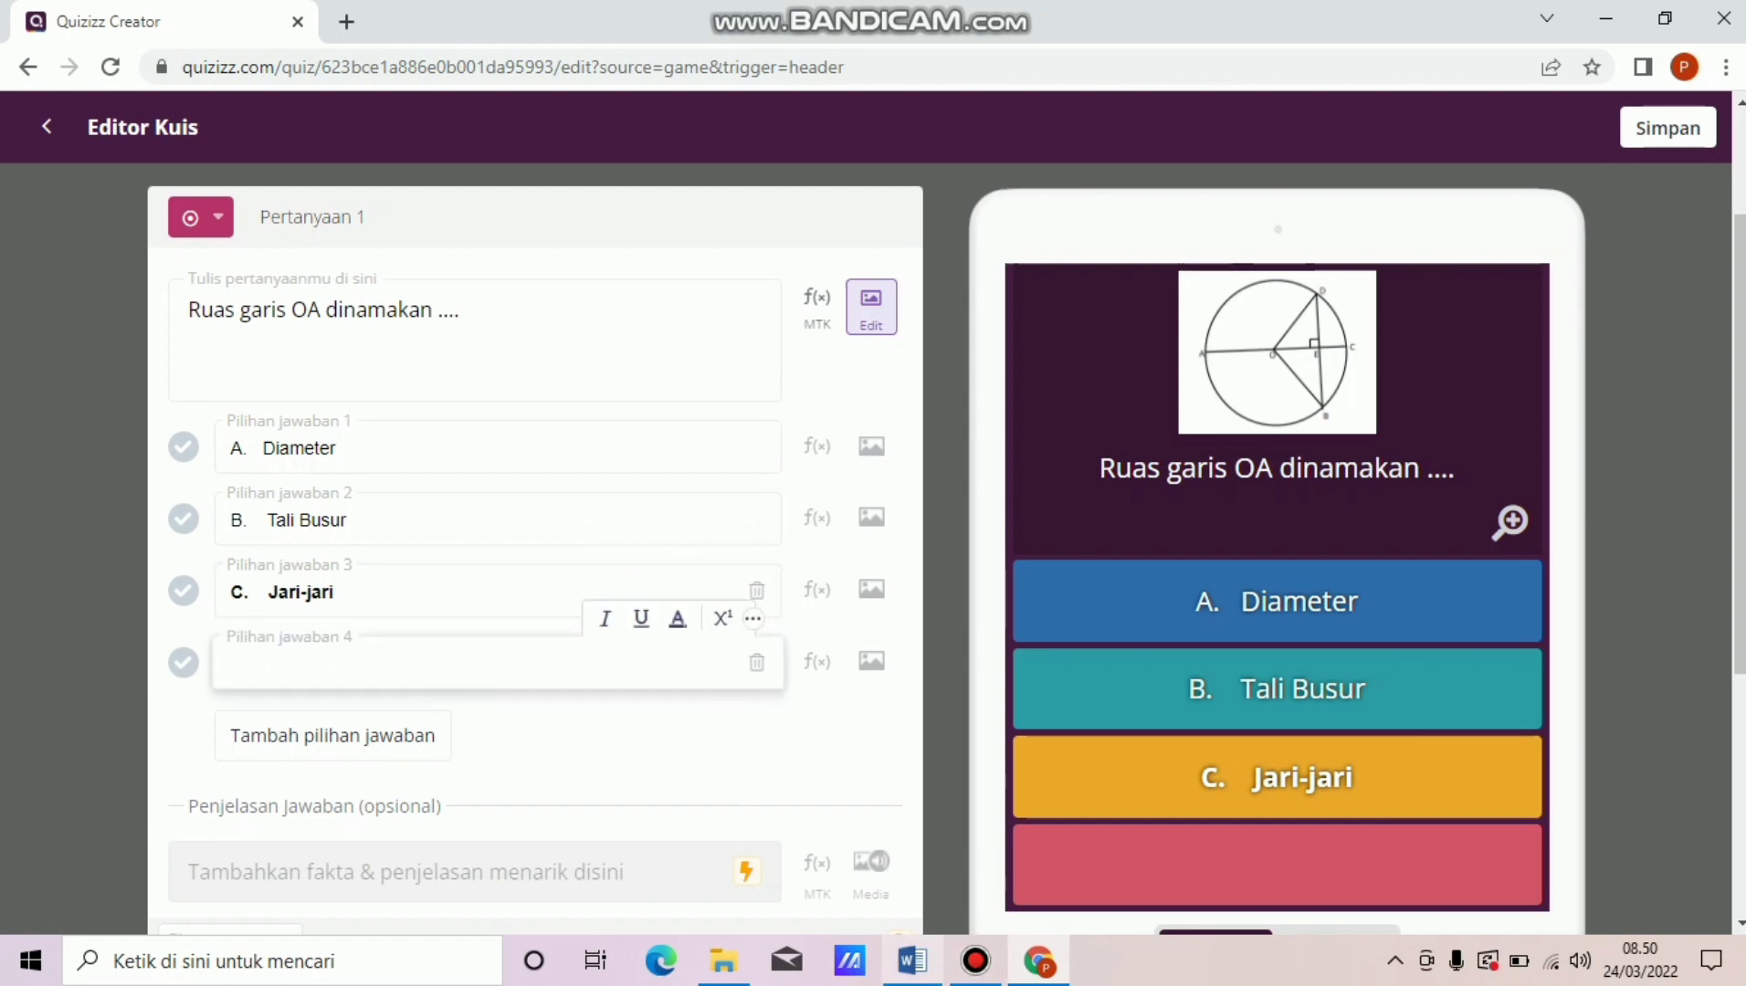
Replace the bold text of the third answer option with the plain text "c. jari - jari".
{"action": "left_click_drag", "start_coordinate": [337, 592], "coordinate": [229, 593]}
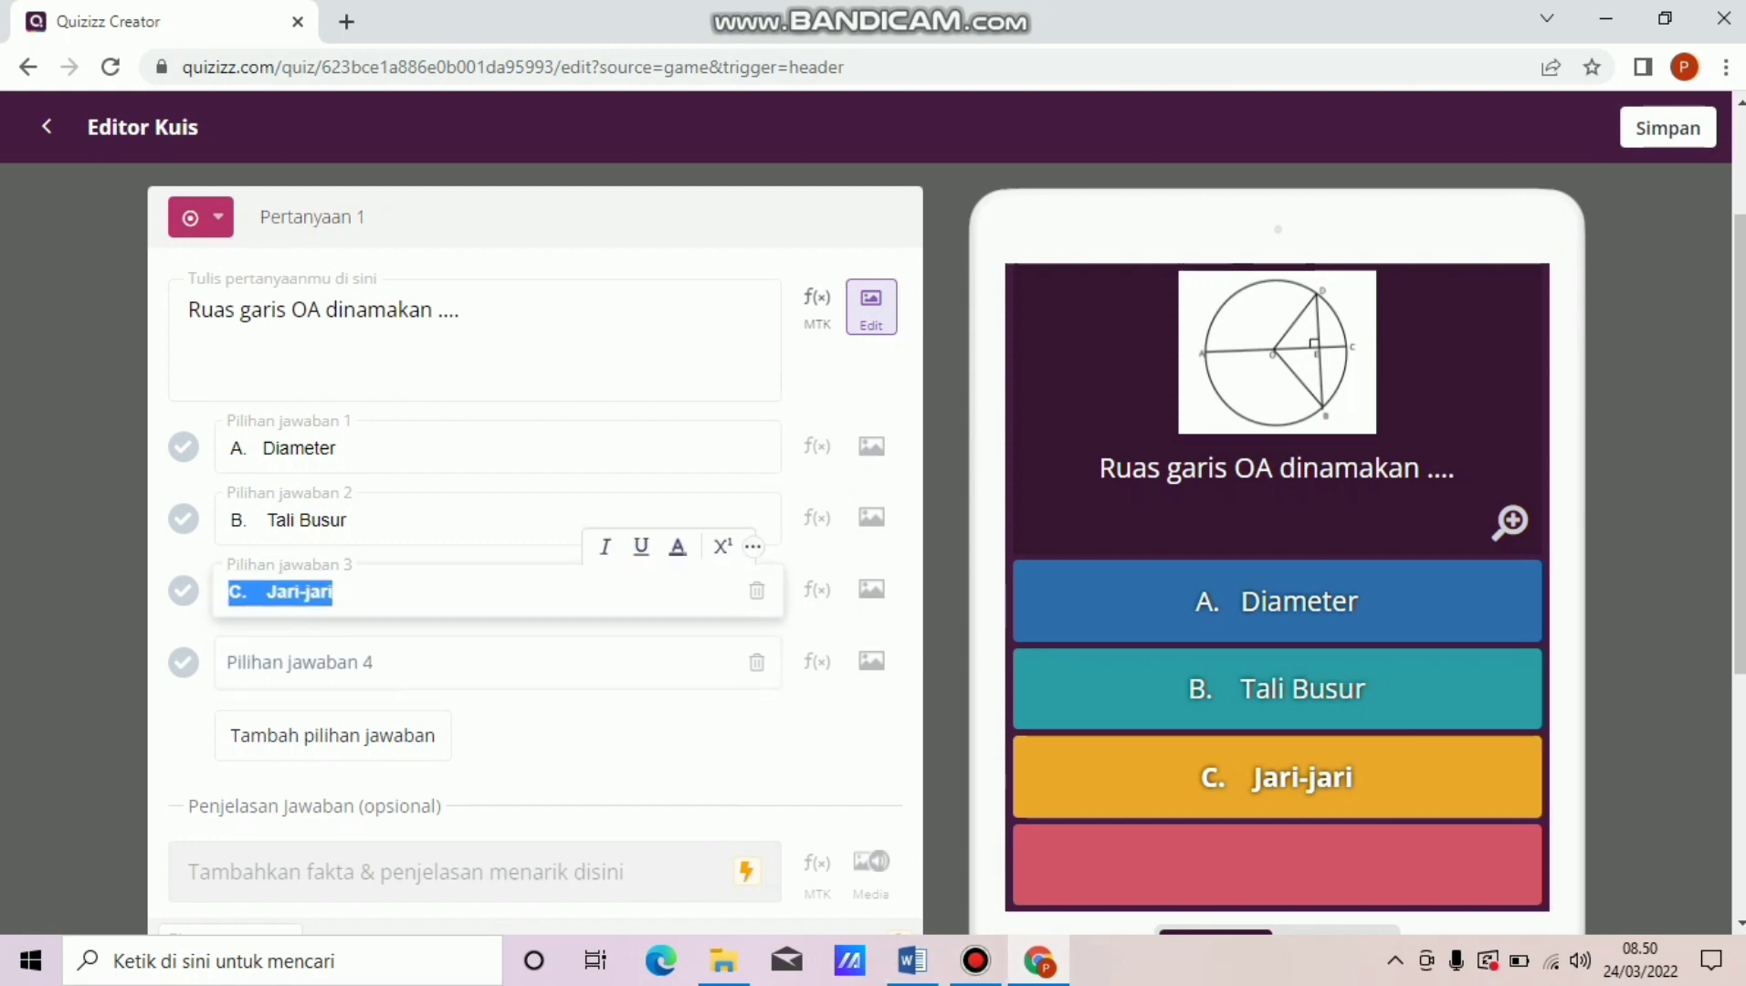
{"action": "type", "text": "c"}
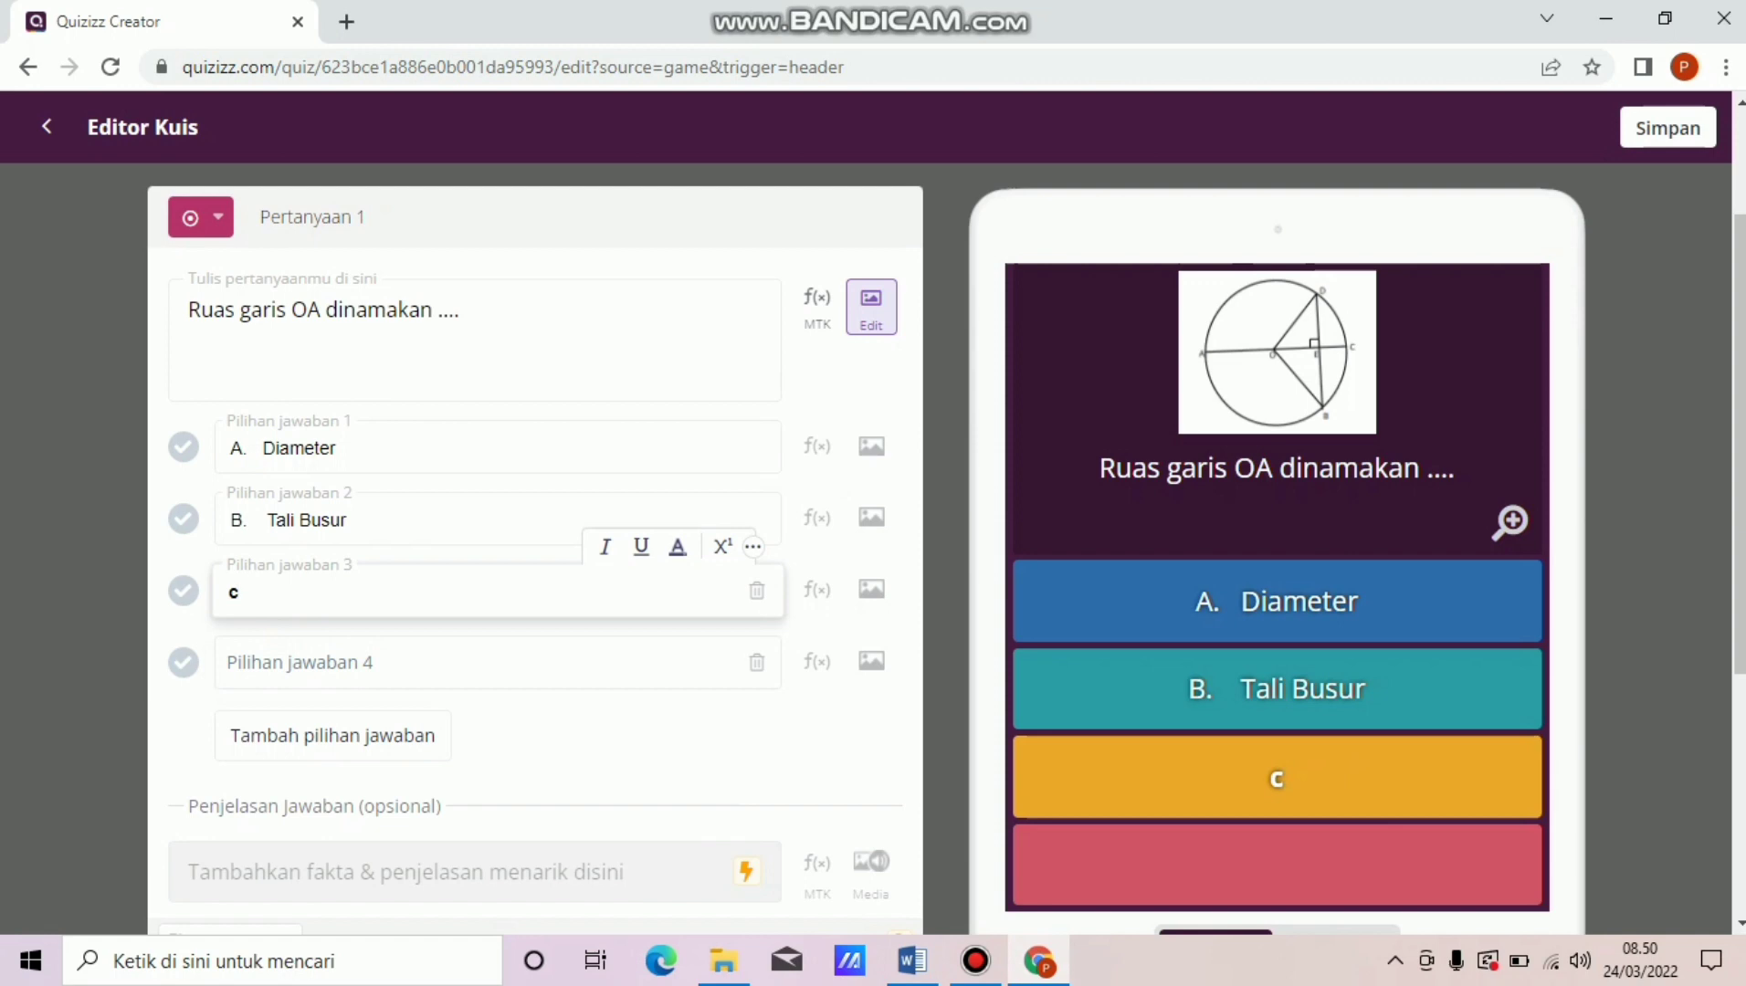
{"action": "key", "text": "BackSpace"}
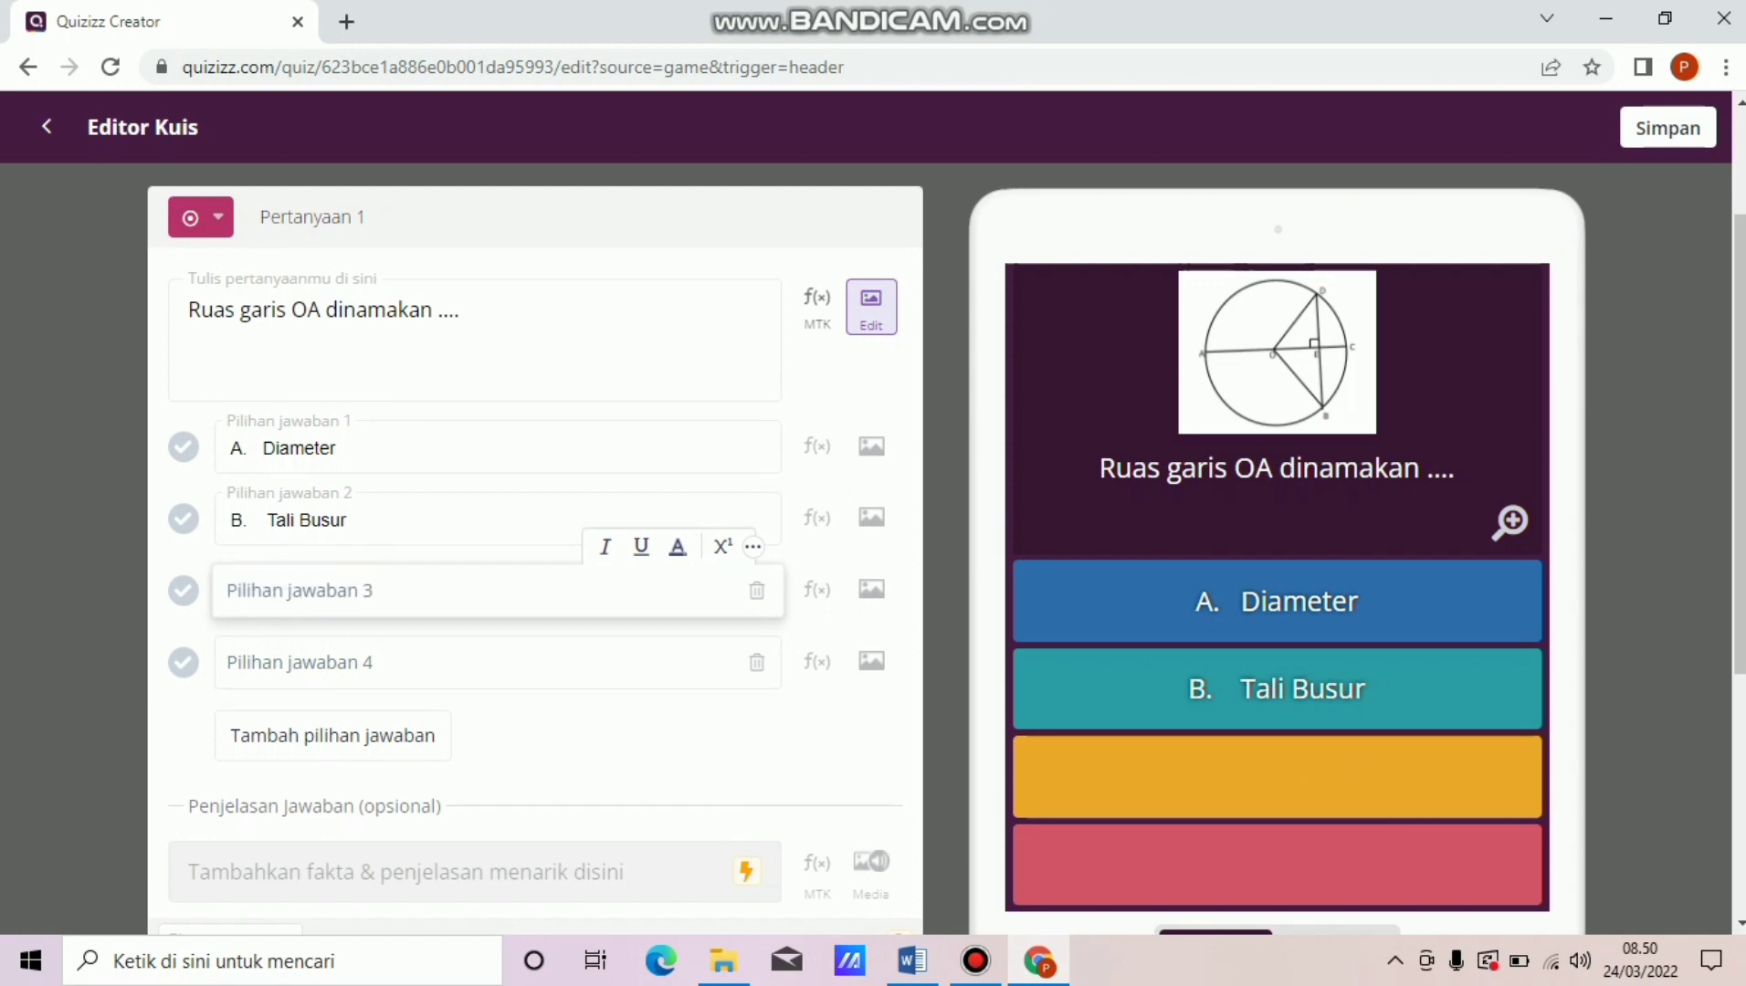
{"action": "type", "text": "c. ja"}
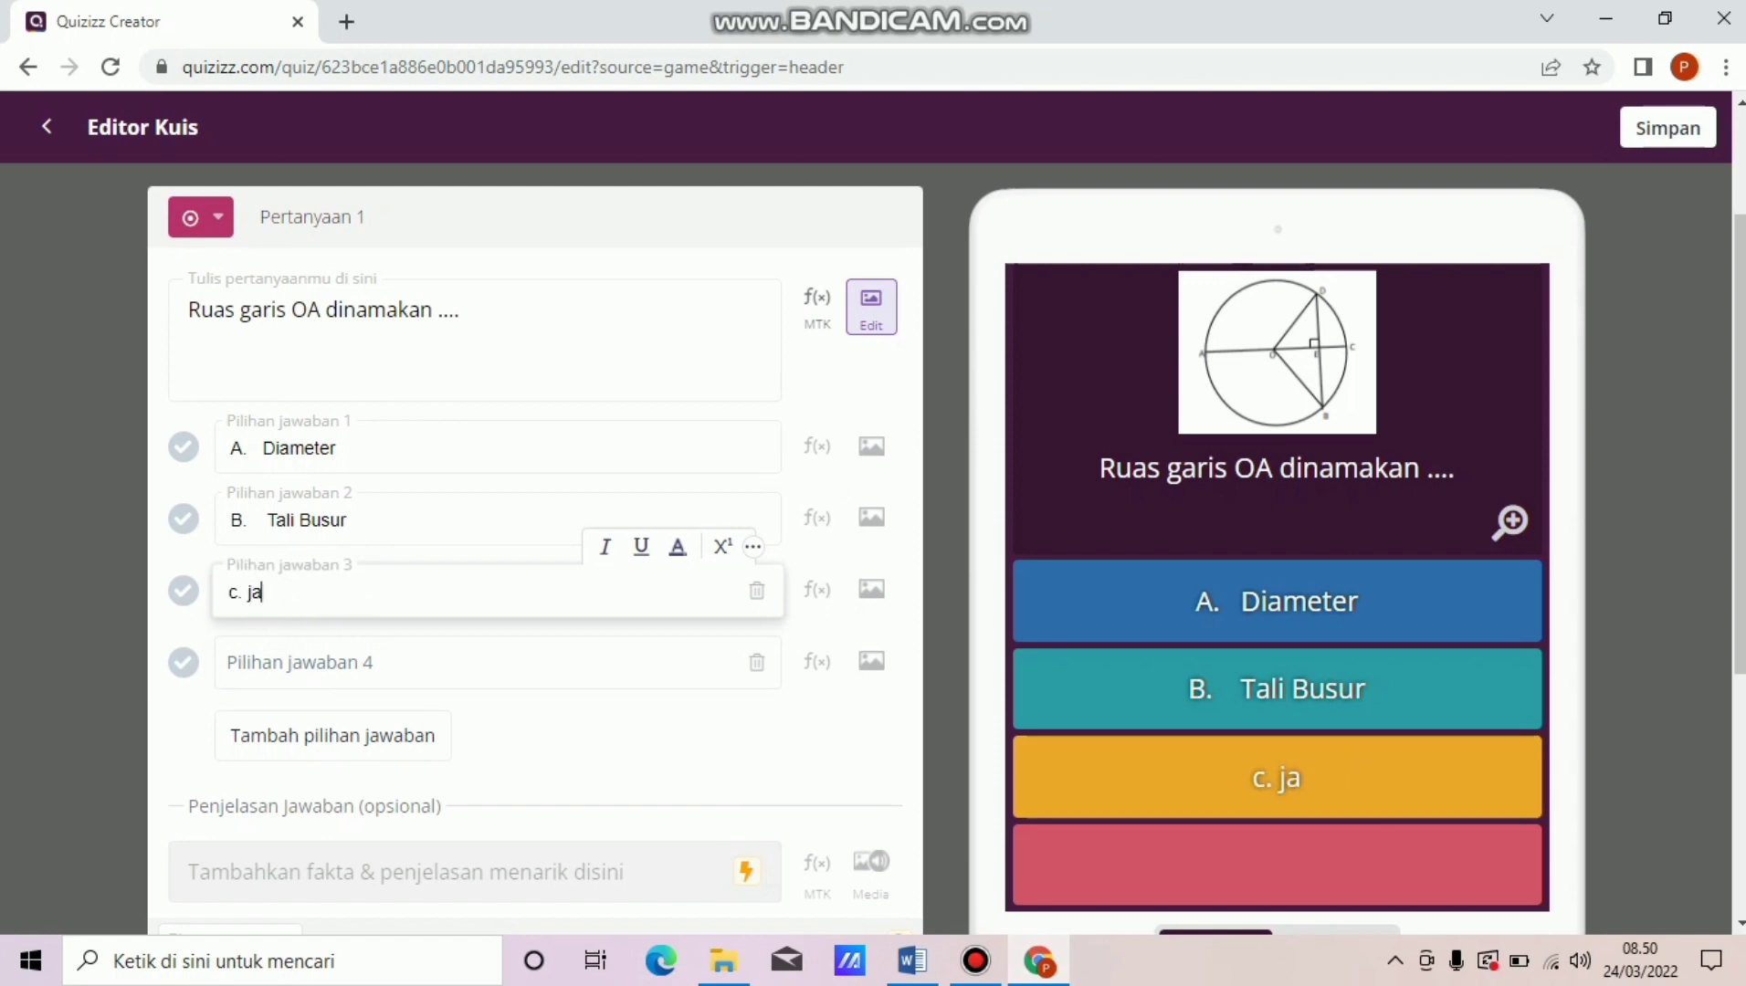
{"action": "type", "text": "ri - kj"}
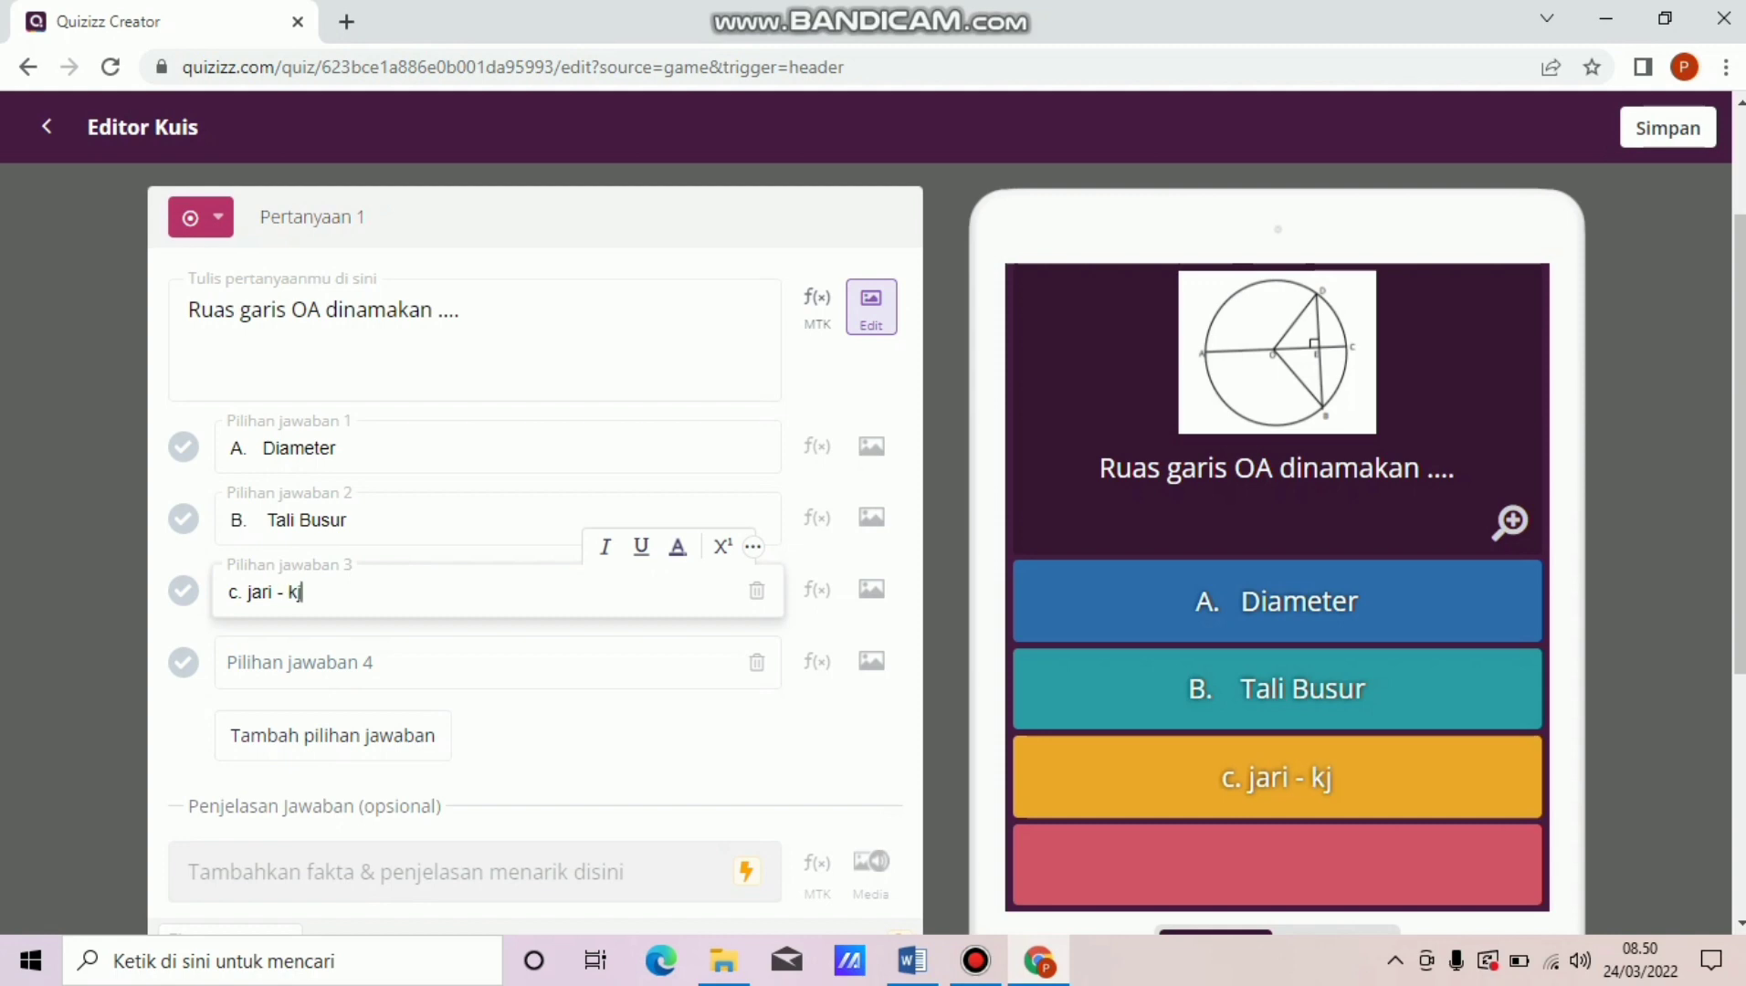
{"action": "key", "text": "BackSpace"}
{"action": "key", "text": "BackSpace"}
{"action": "type", "text": "jari"}
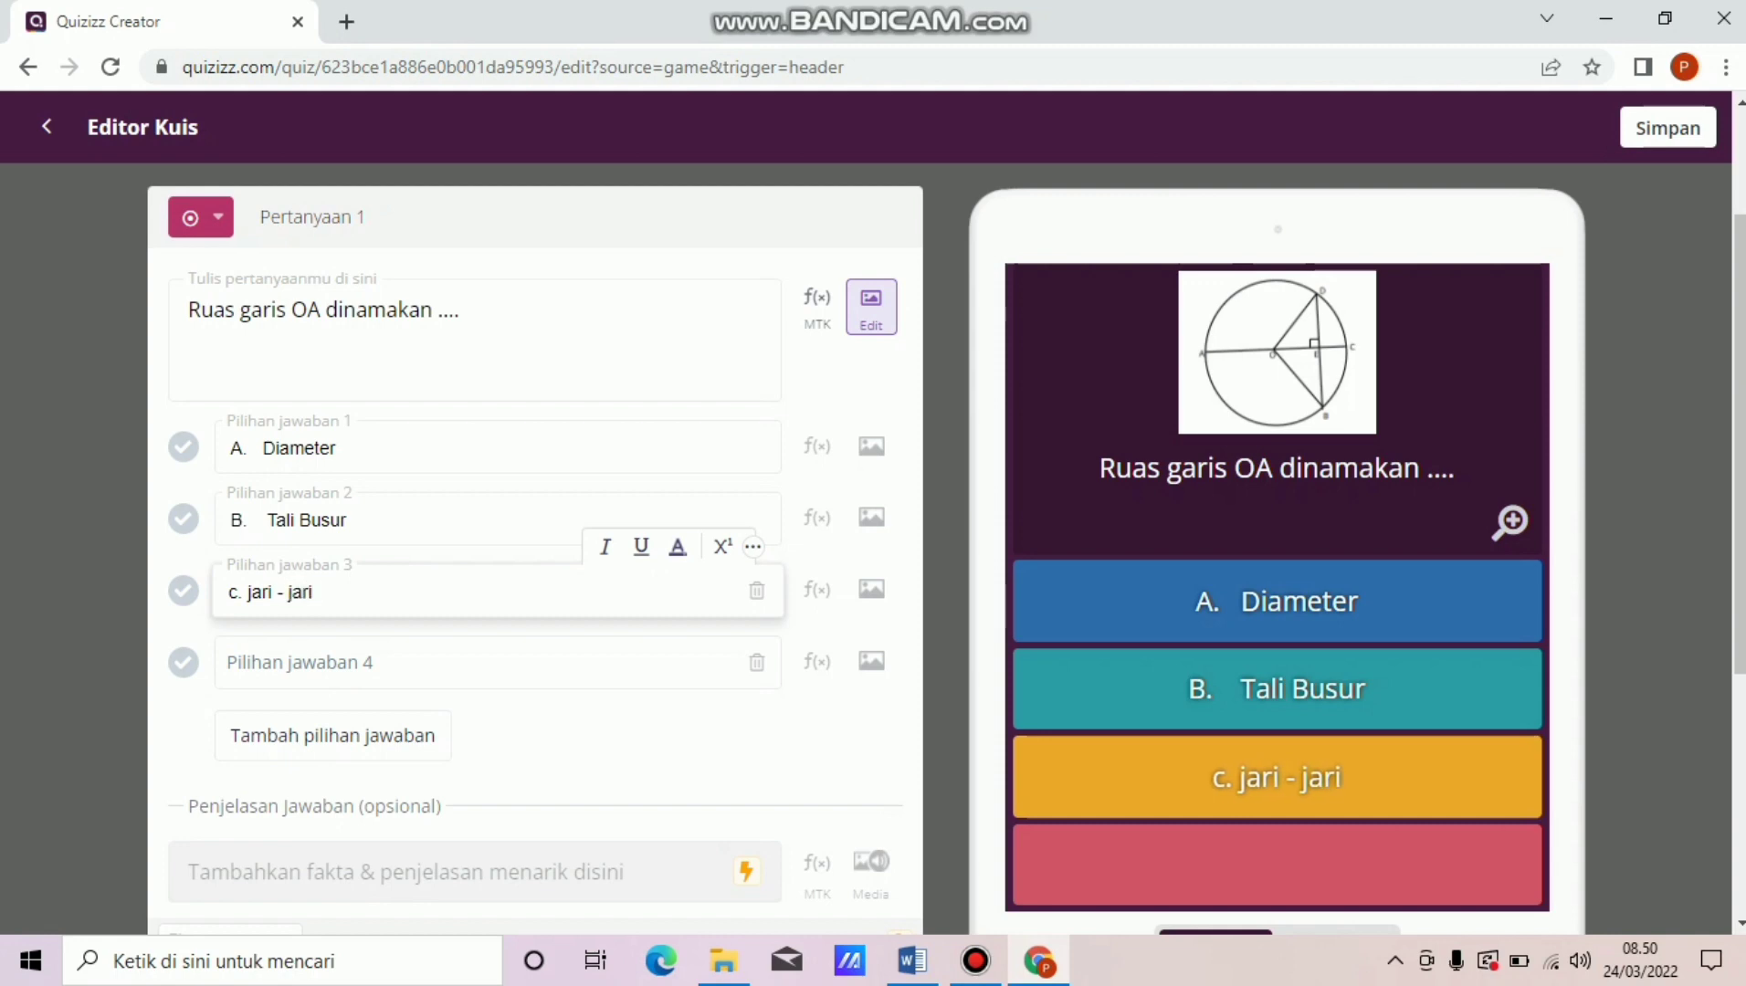
Copy "D. Apotema" from question 1 in Word into the fourth answer option and remove its trailing blank line.
{"action": "left_click", "coordinate": [232, 665]}
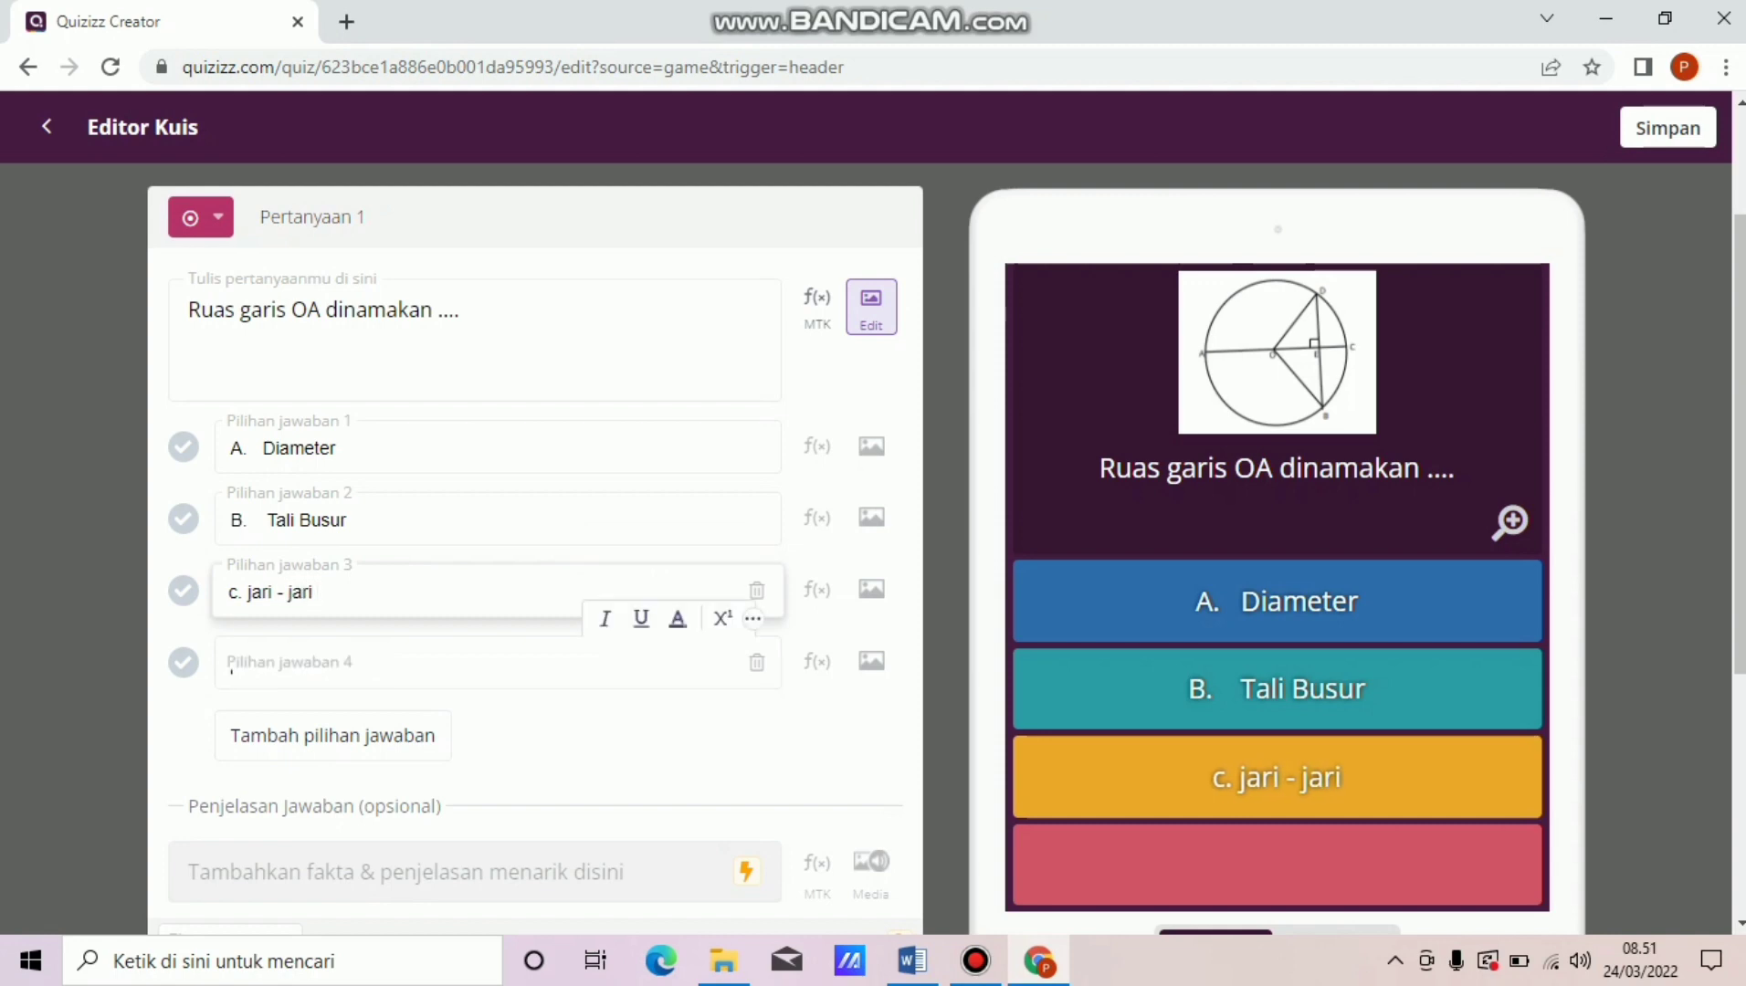
{"action": "left_click", "coordinate": [912, 961]}
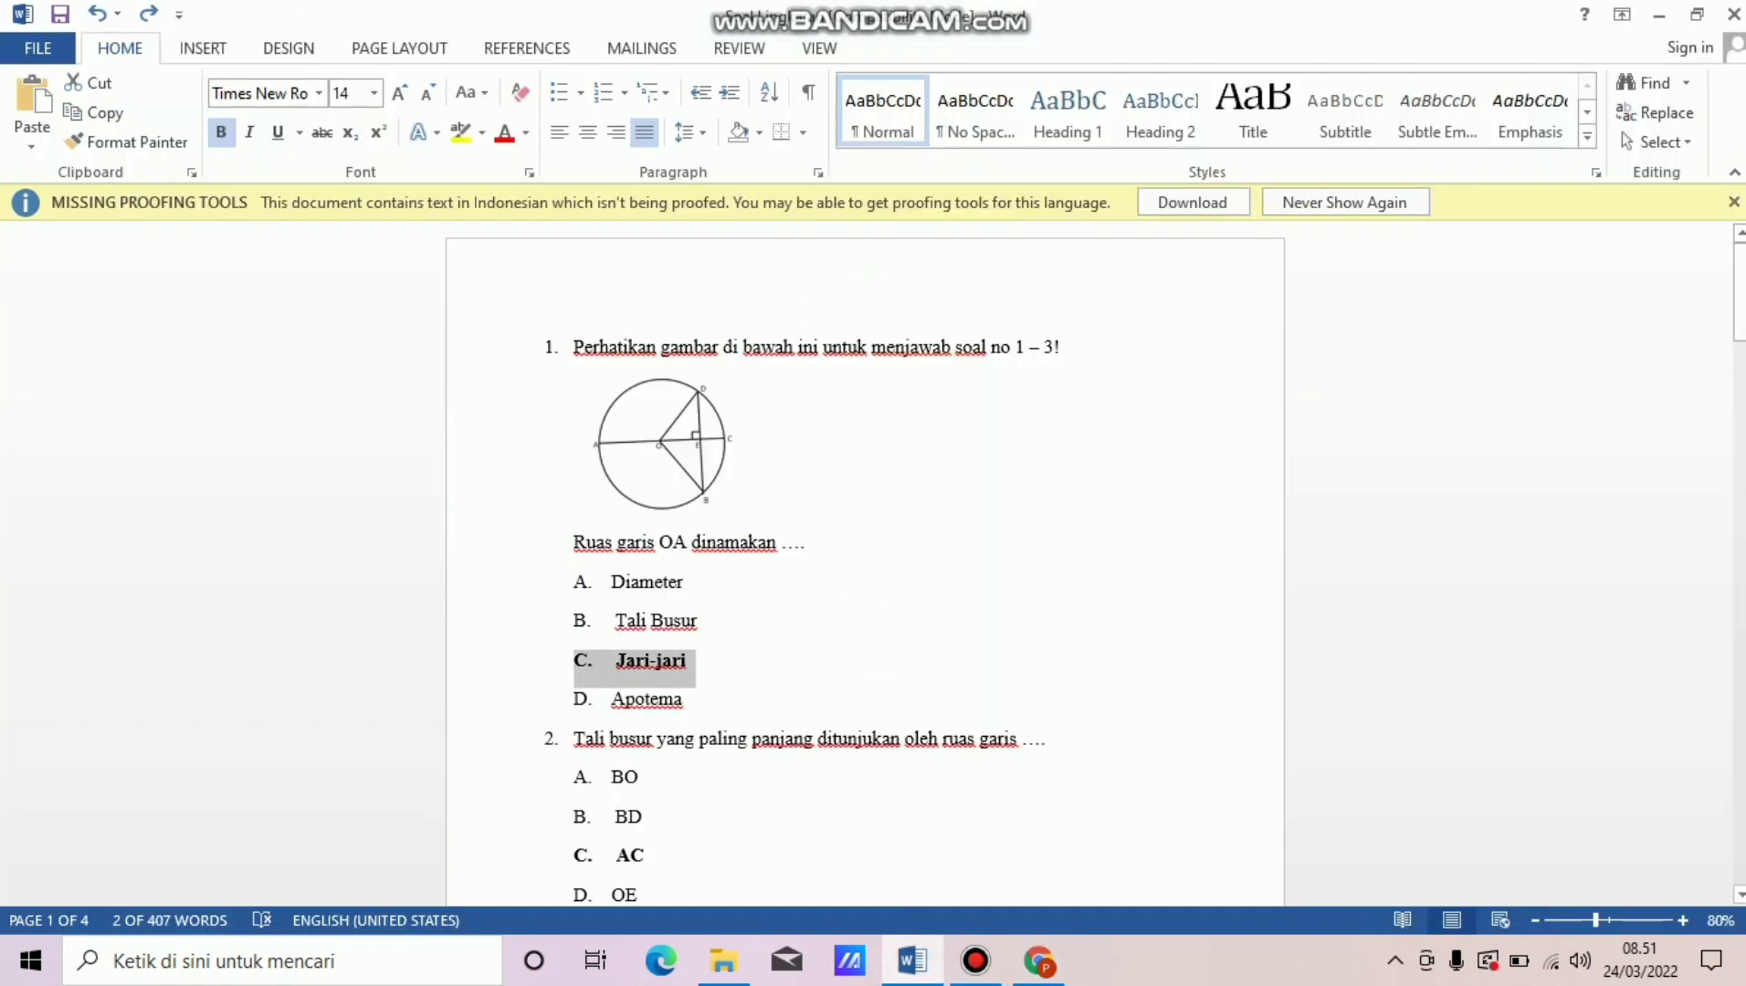
{"action": "left_click_drag", "start_coordinate": [574, 701], "coordinate": [700, 705]}
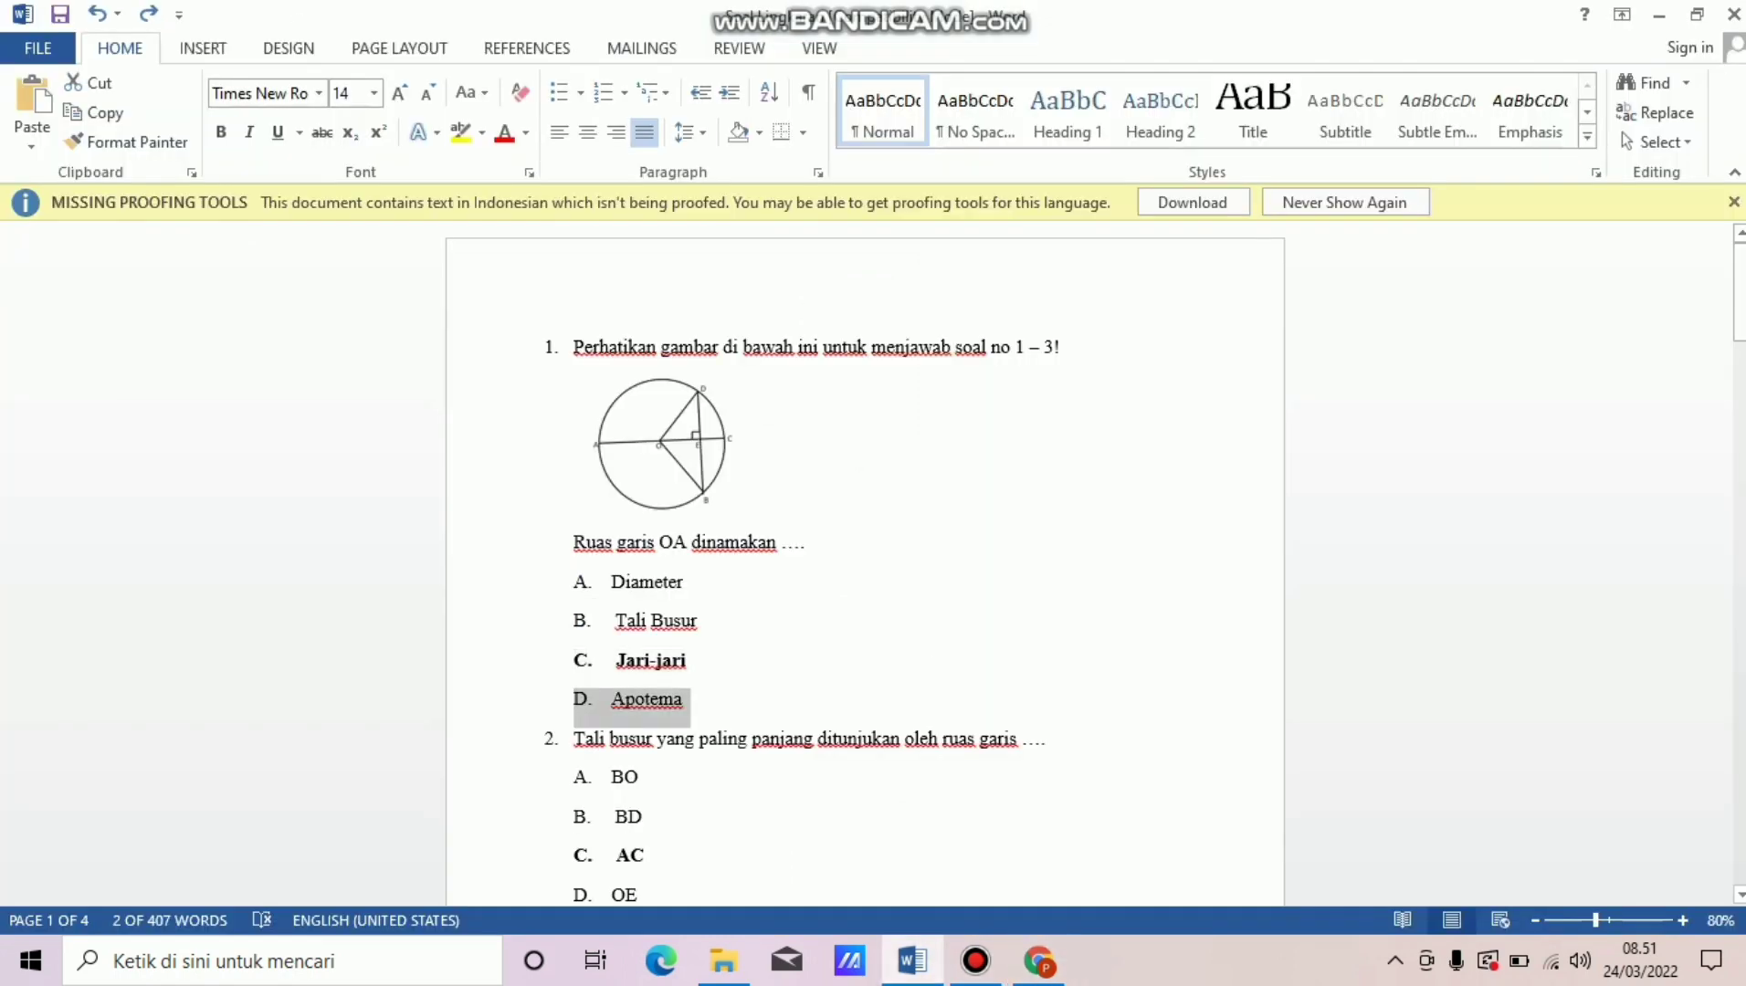
{"action": "key", "text": "ctrl+c"}
{"action": "left_click", "coordinate": [1038, 961]}
{"action": "key", "text": "ctrl+v"}
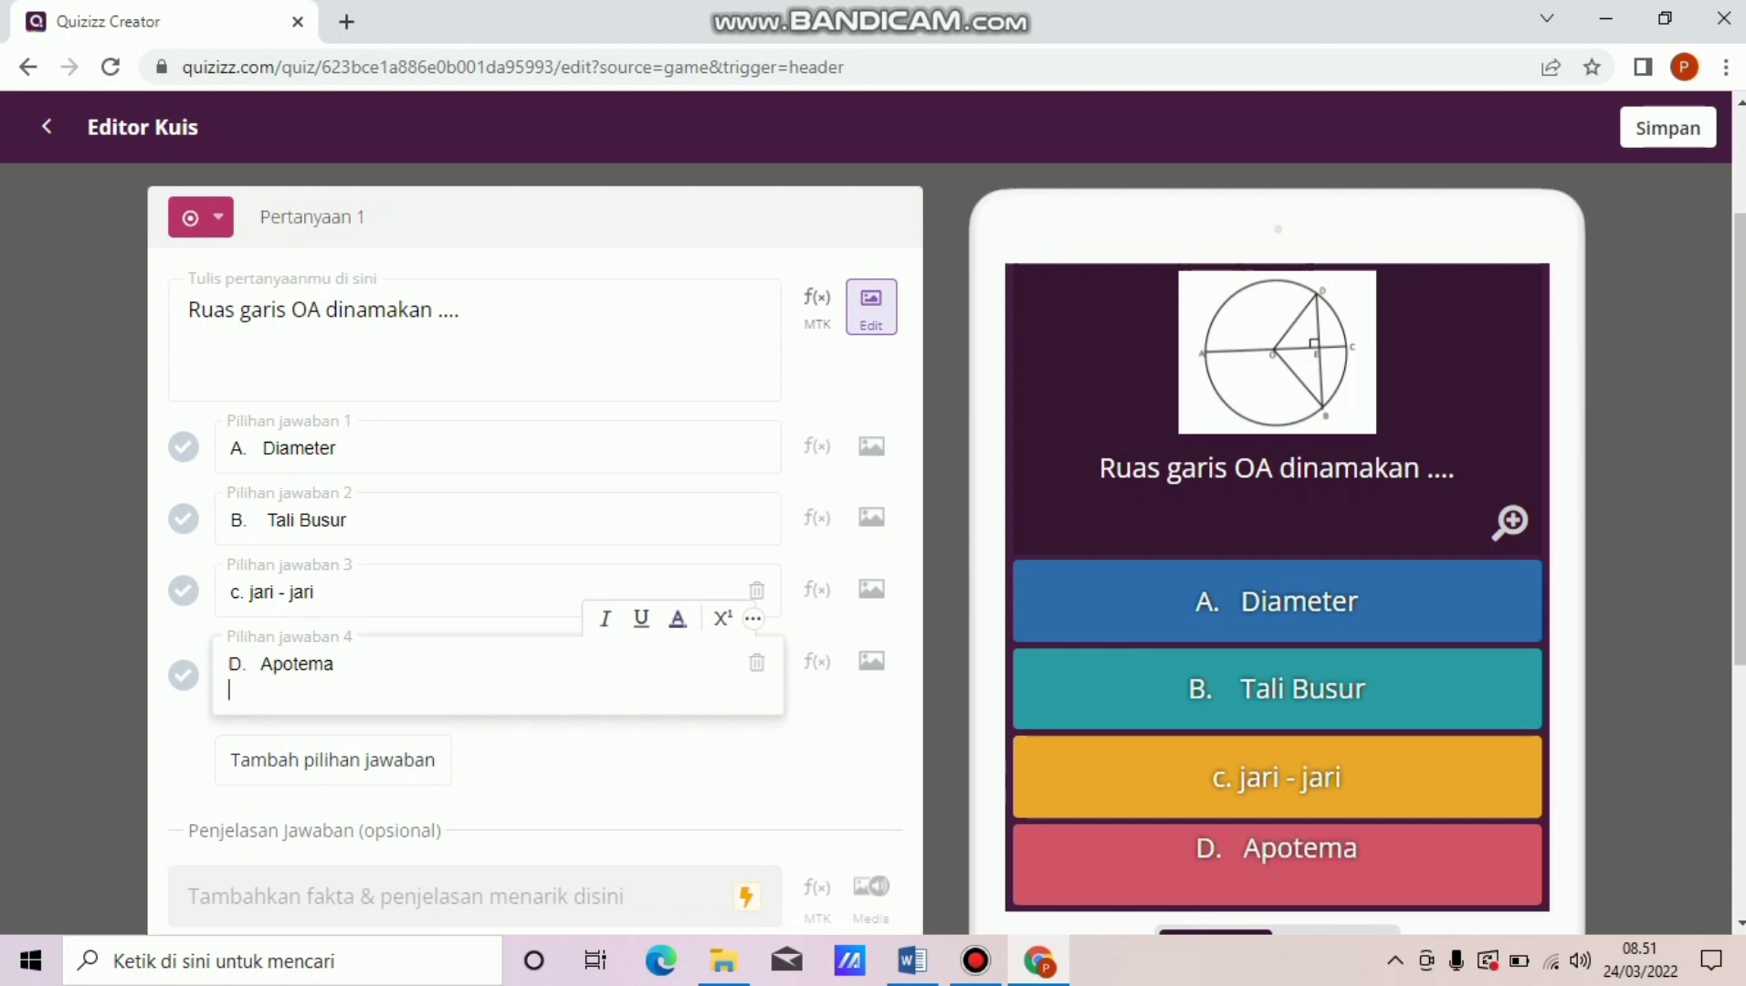
{"action": "key", "text": "BackSpace"}
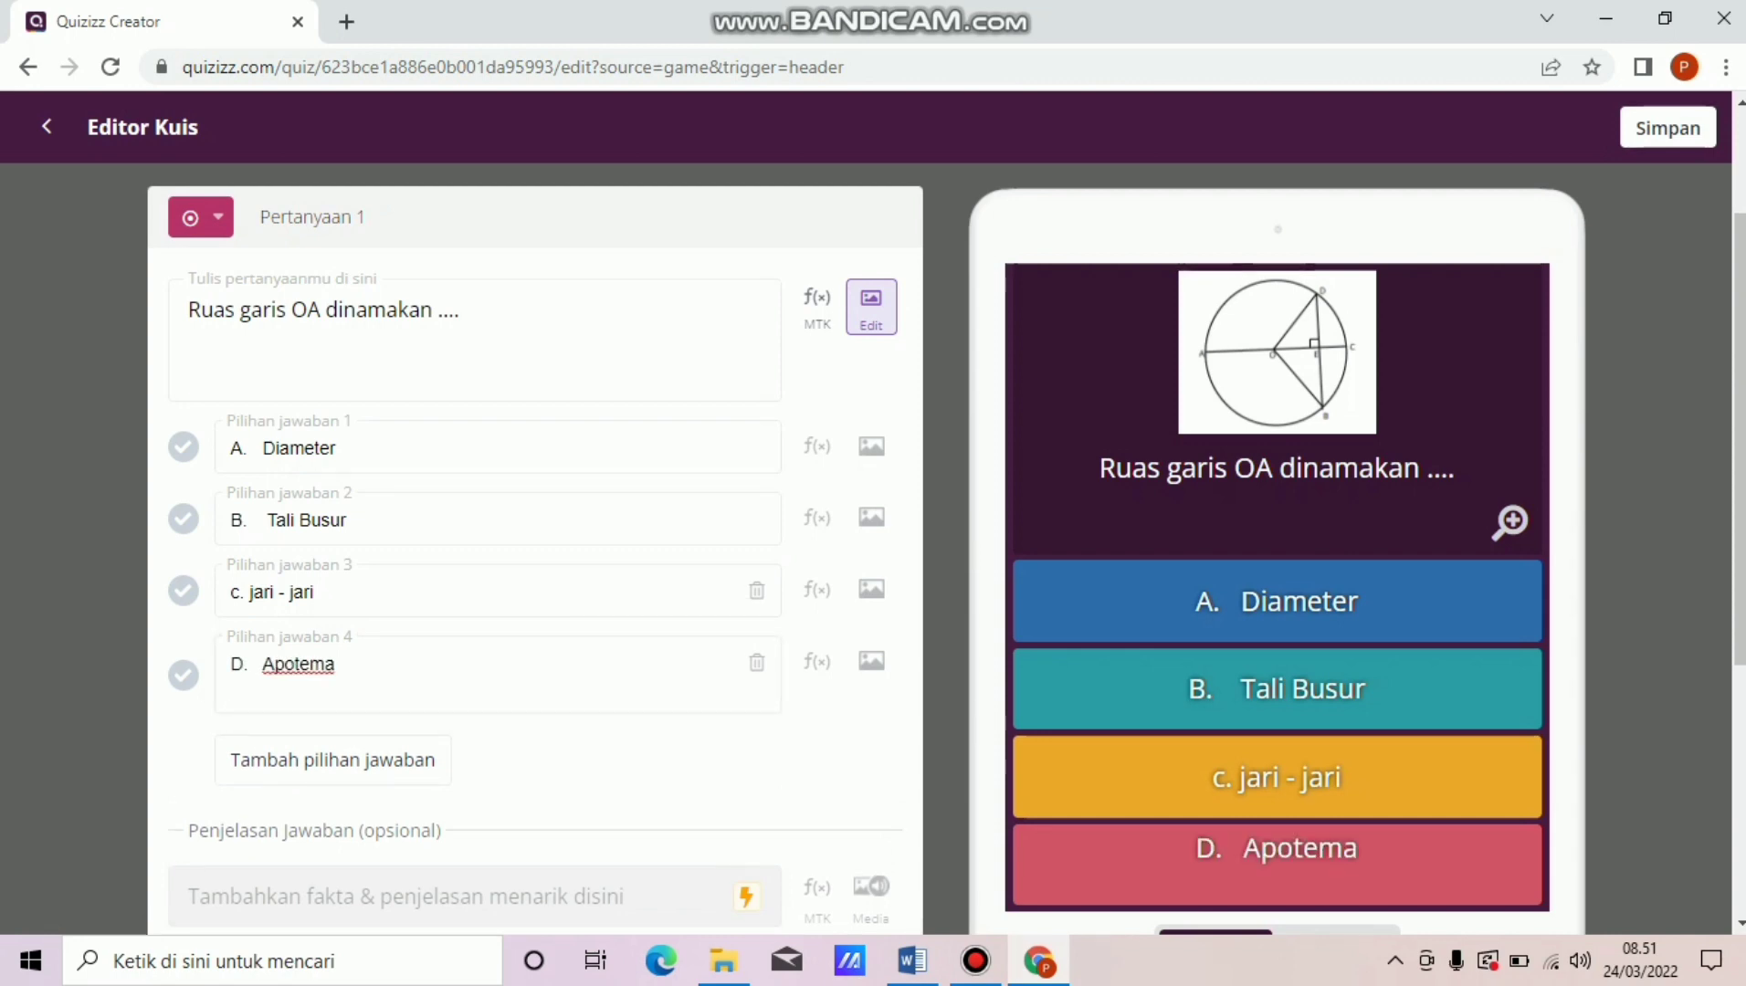
{"action": "left_click", "coordinate": [234, 690]}
{"action": "key", "text": "BackSpace"}
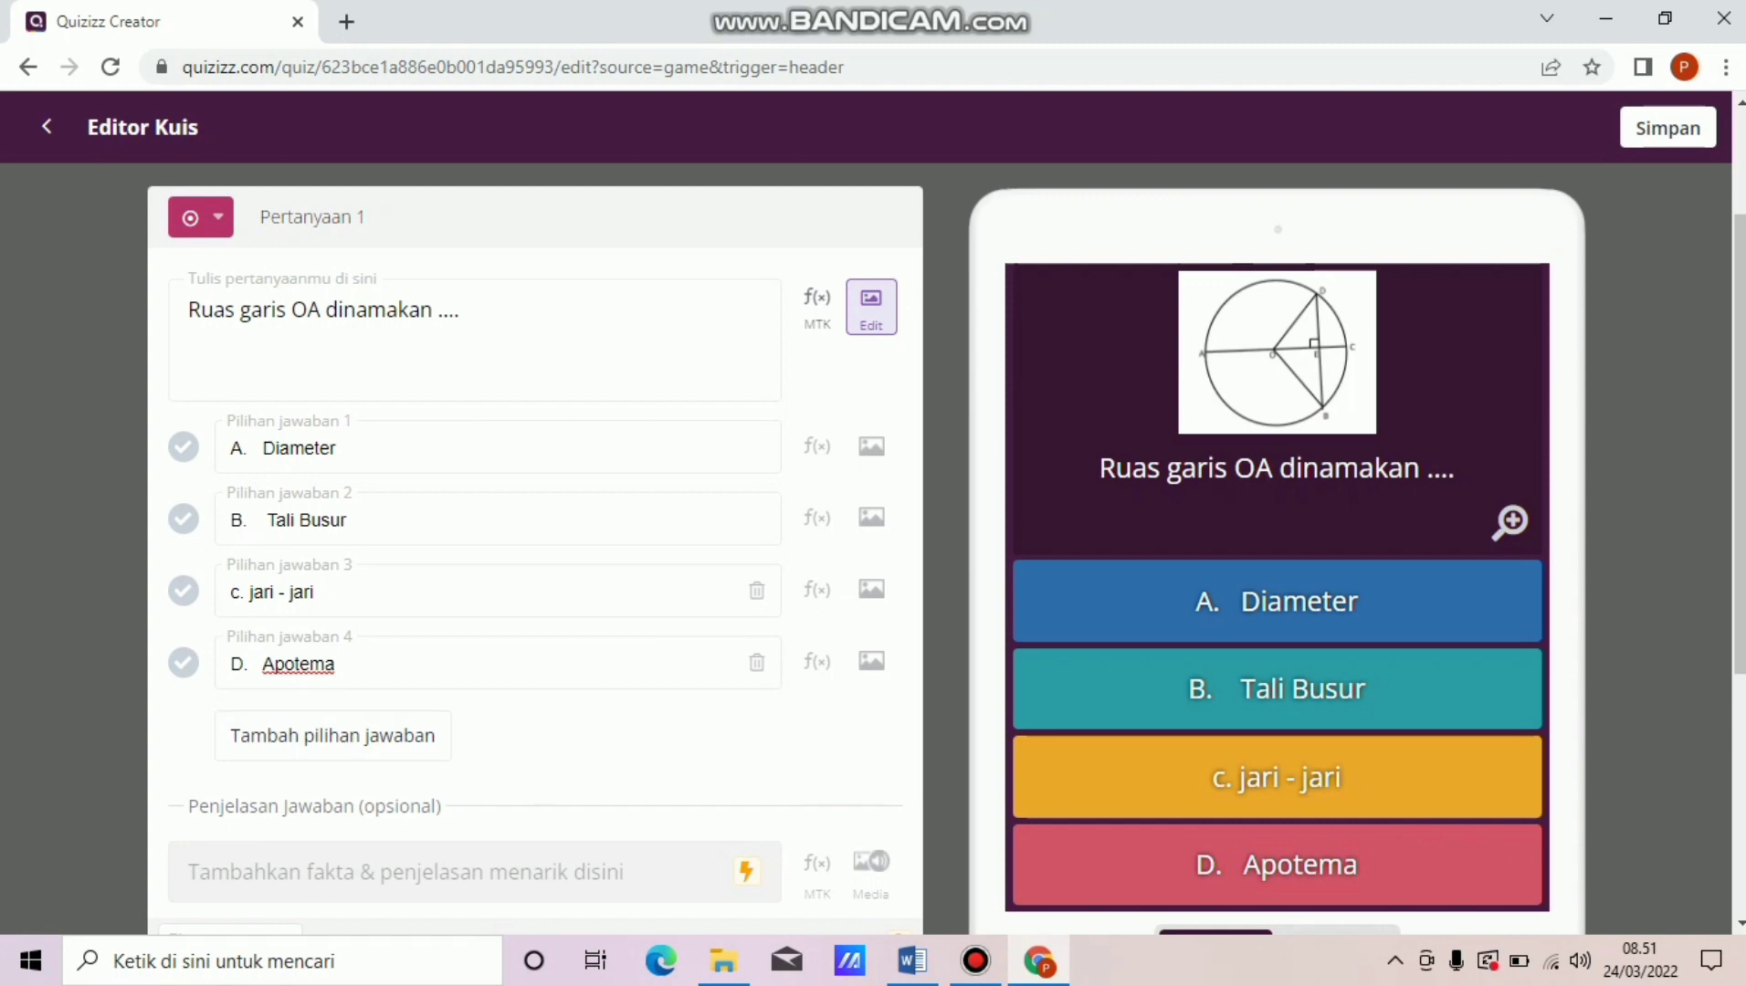
Mark "c. jari - jari" as the correct answer and save question 1 with a time limit of 2 Menit.
{"action": "left_click", "coordinate": [184, 591]}
{"action": "scroll", "coordinate": [536, 548], "scroll_direction": "down", "scroll_amount": 2}
{"action": "scroll", "coordinate": [535, 511], "scroll_direction": "down", "scroll_amount": 1}
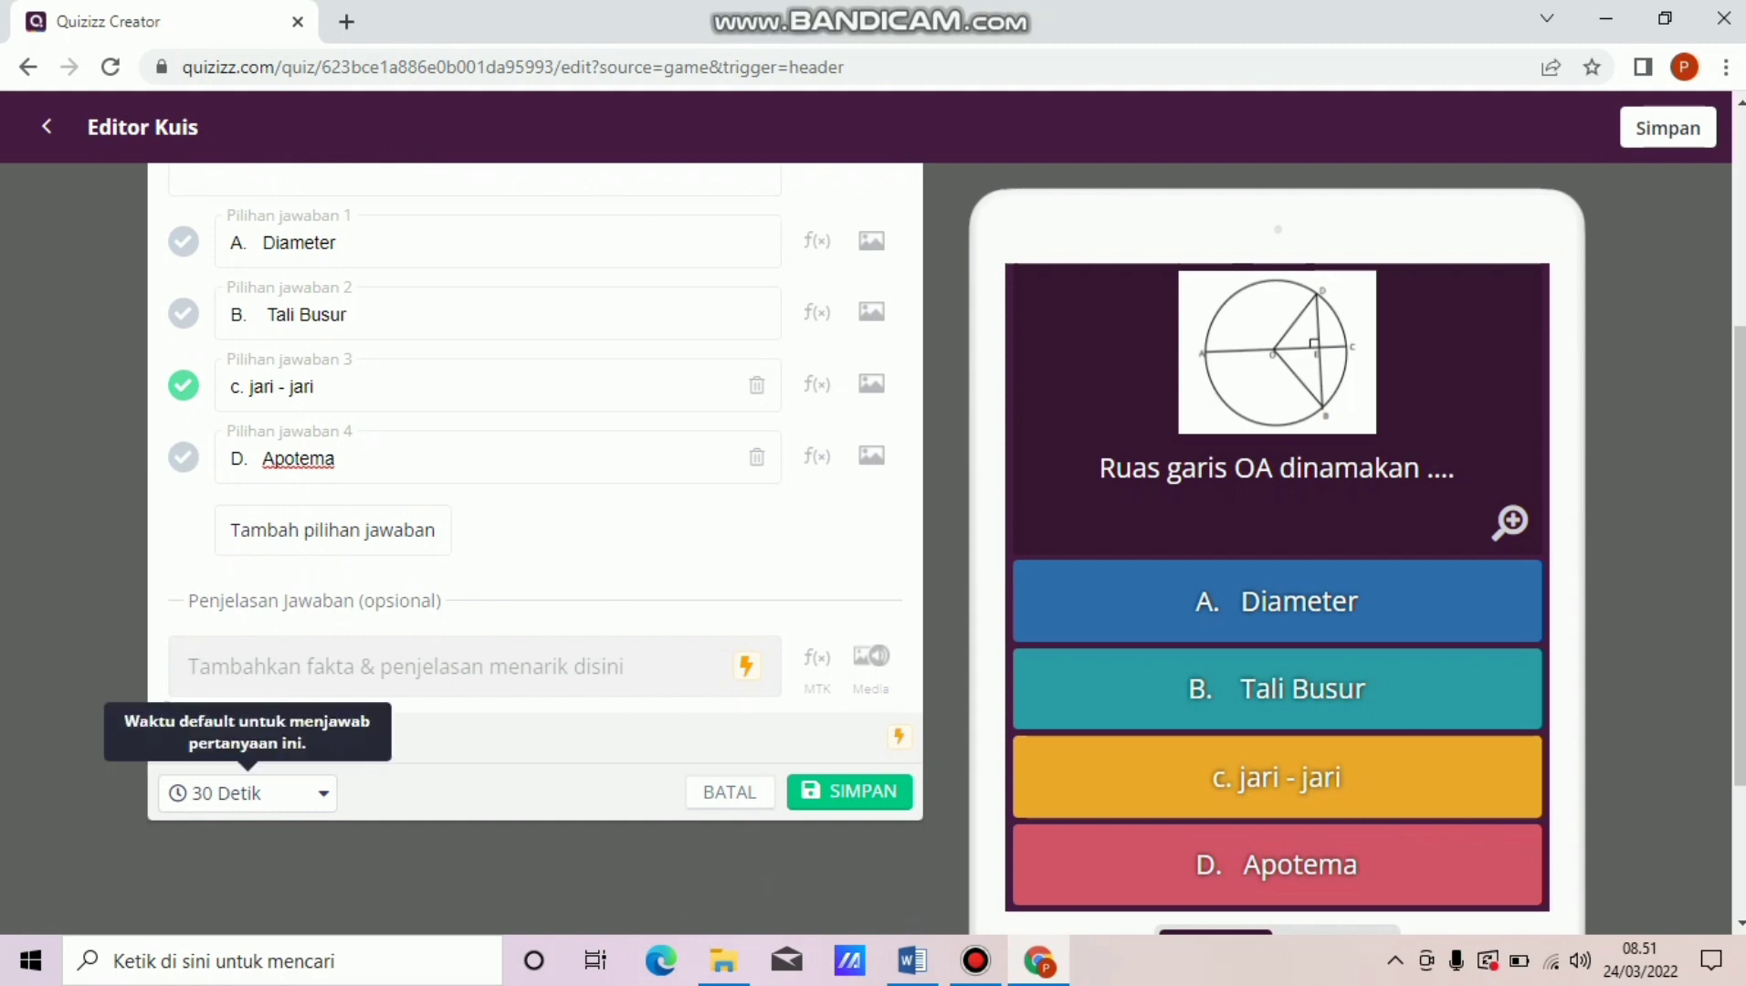
{"action": "left_click", "coordinate": [244, 793]}
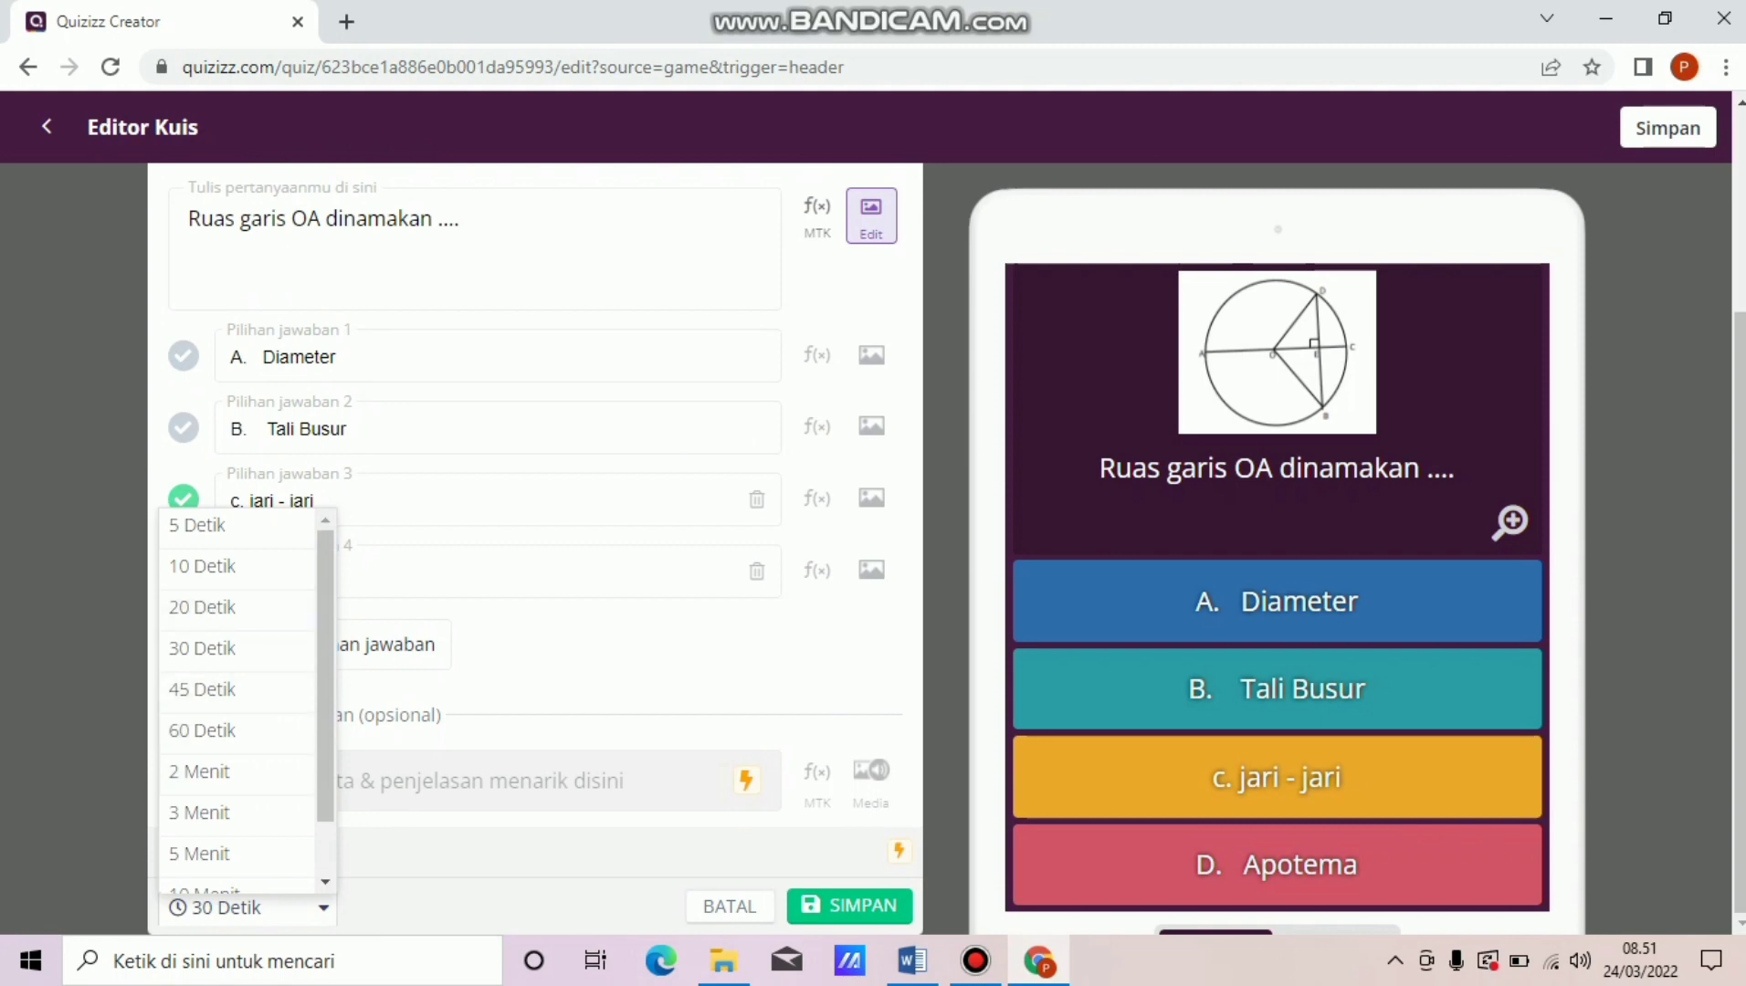
{"action": "scroll", "coordinate": [242, 703], "scroll_direction": "down", "scroll_amount": 1}
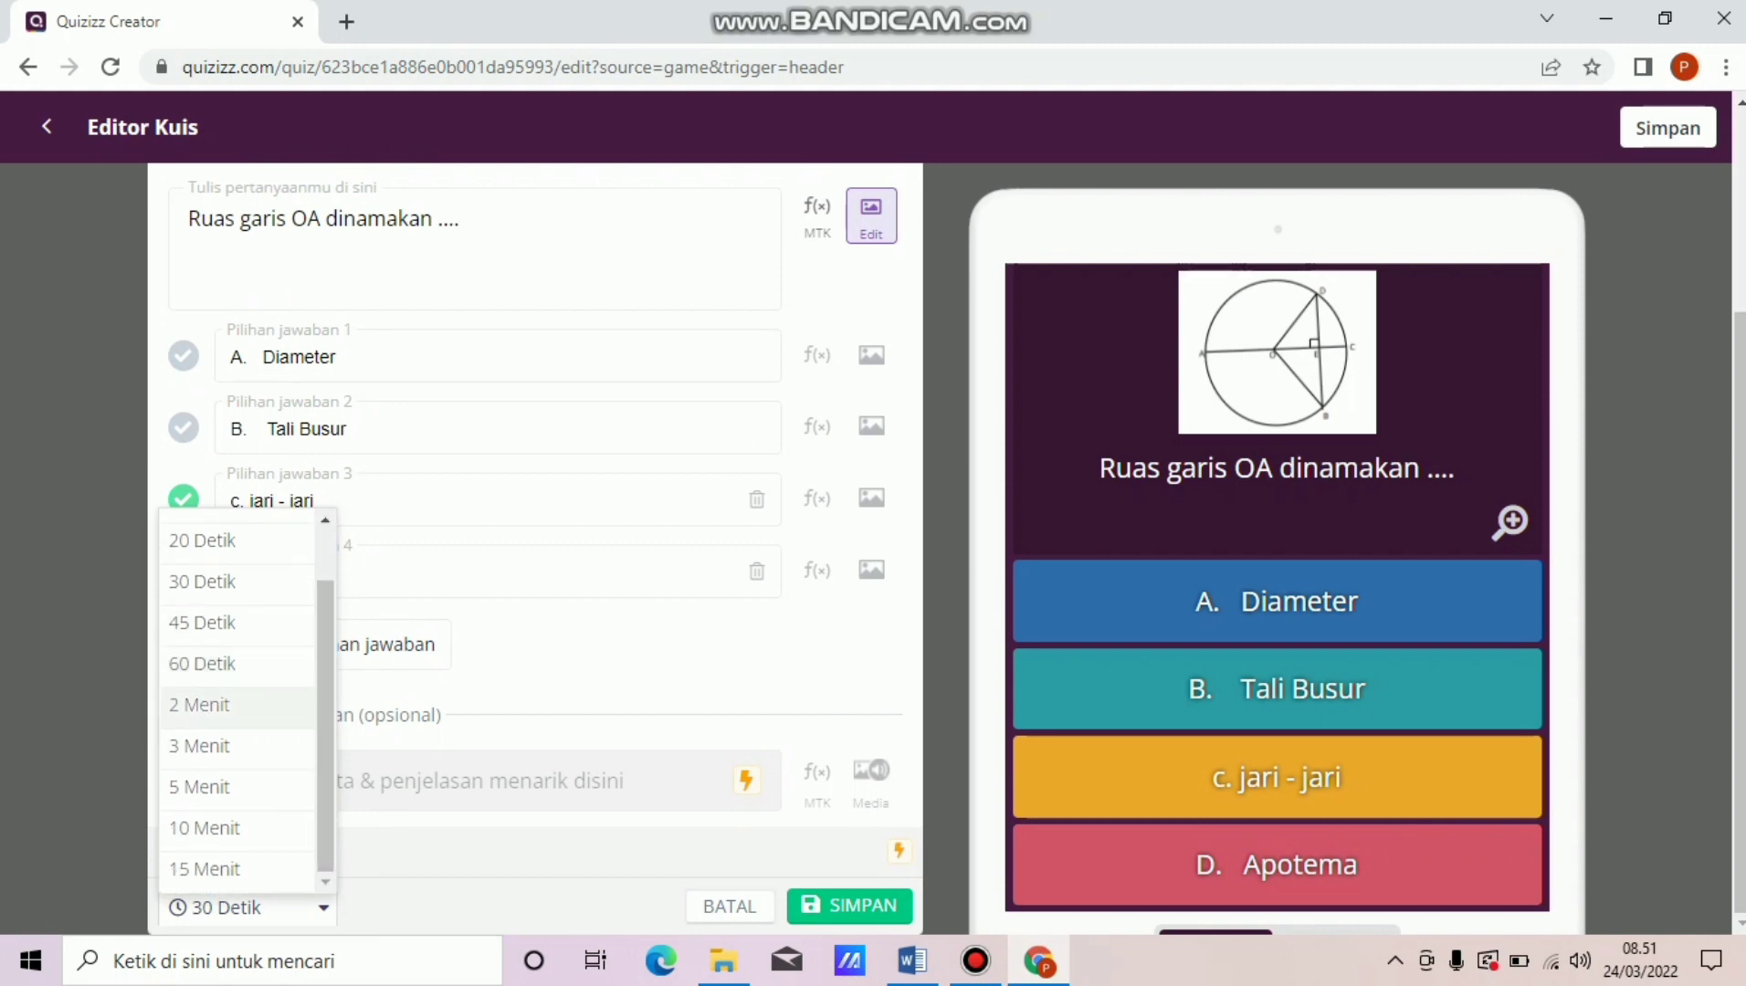
{"action": "left_click", "coordinate": [202, 704]}
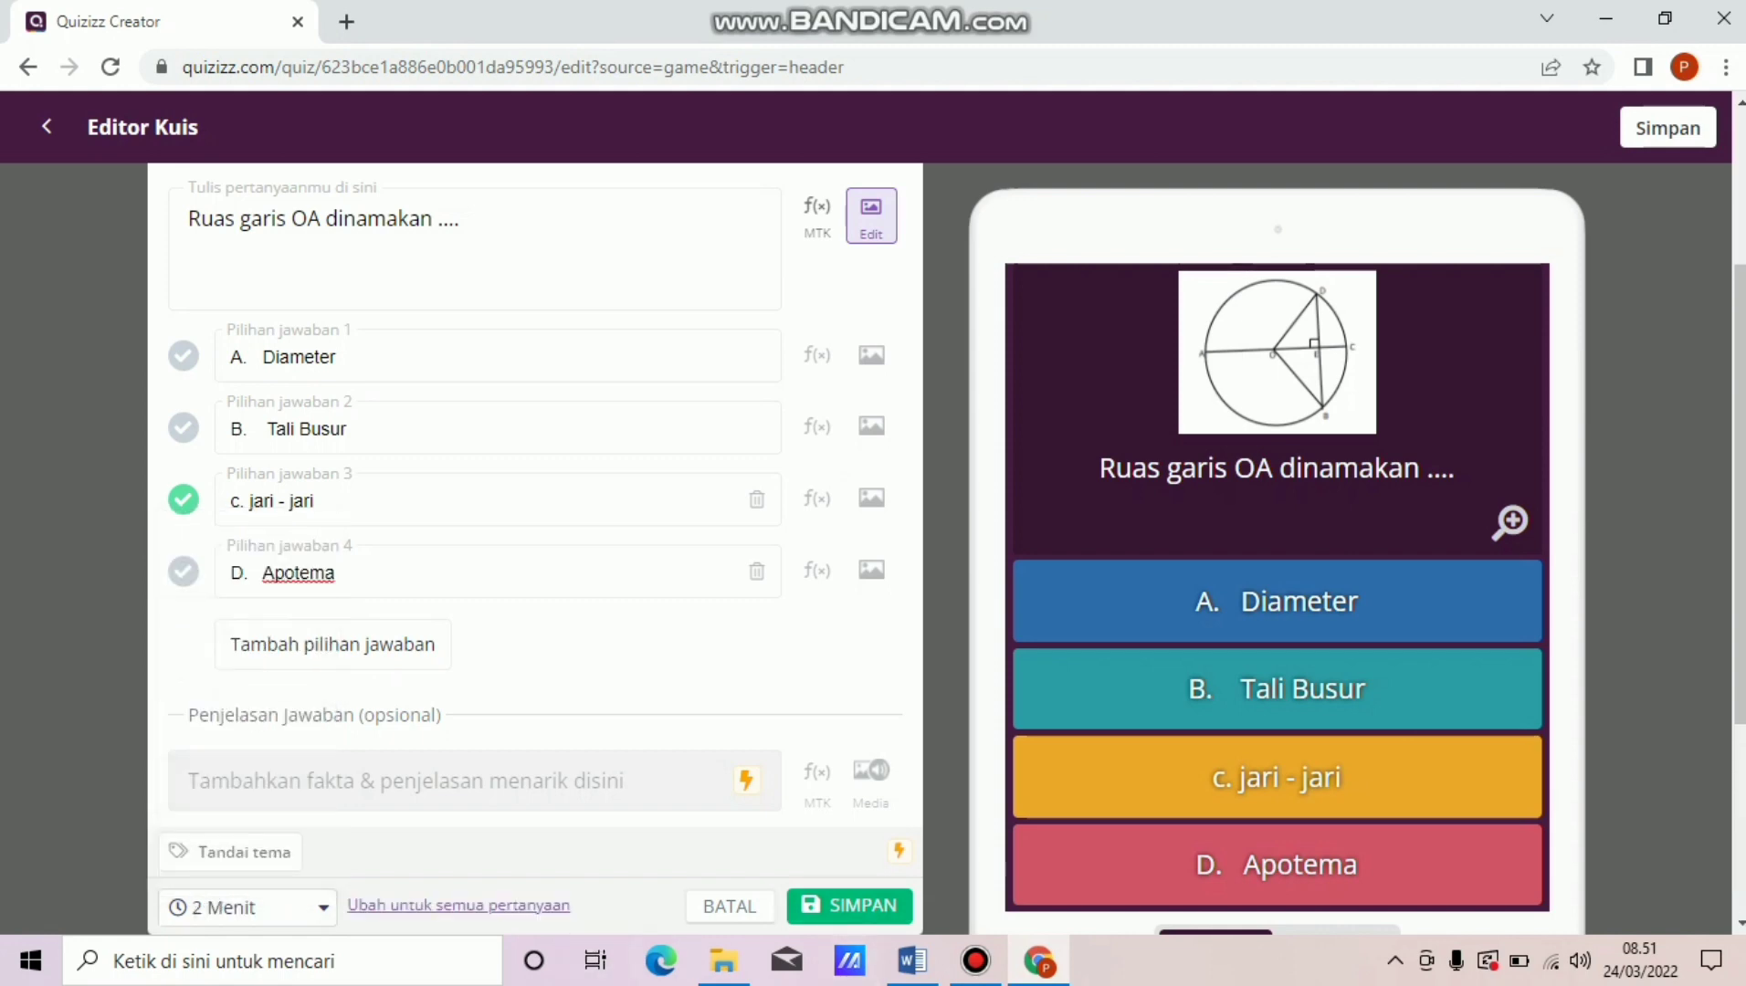
{"action": "left_click", "coordinate": [849, 905]}
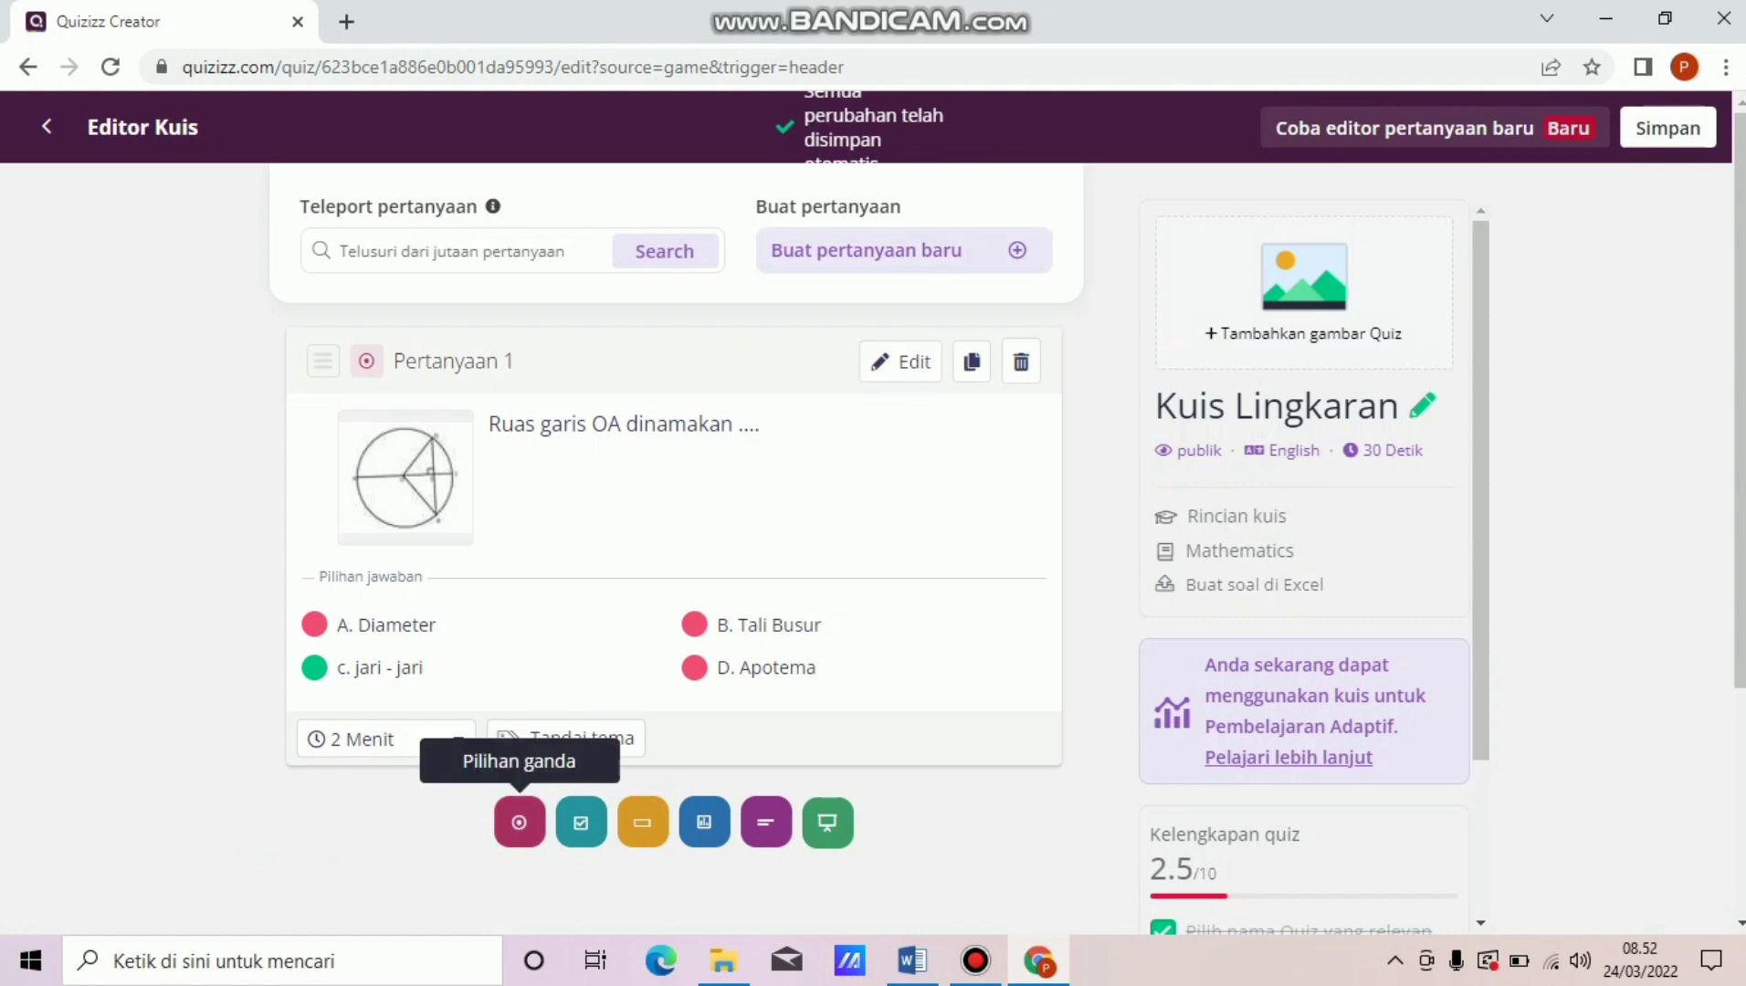
Add a second multiple-choice question with the text "Tali busur yang paling panjang ditunjukan oleh ruas garis ...." copied from question 2 in Word.
{"action": "left_click", "coordinate": [518, 822]}
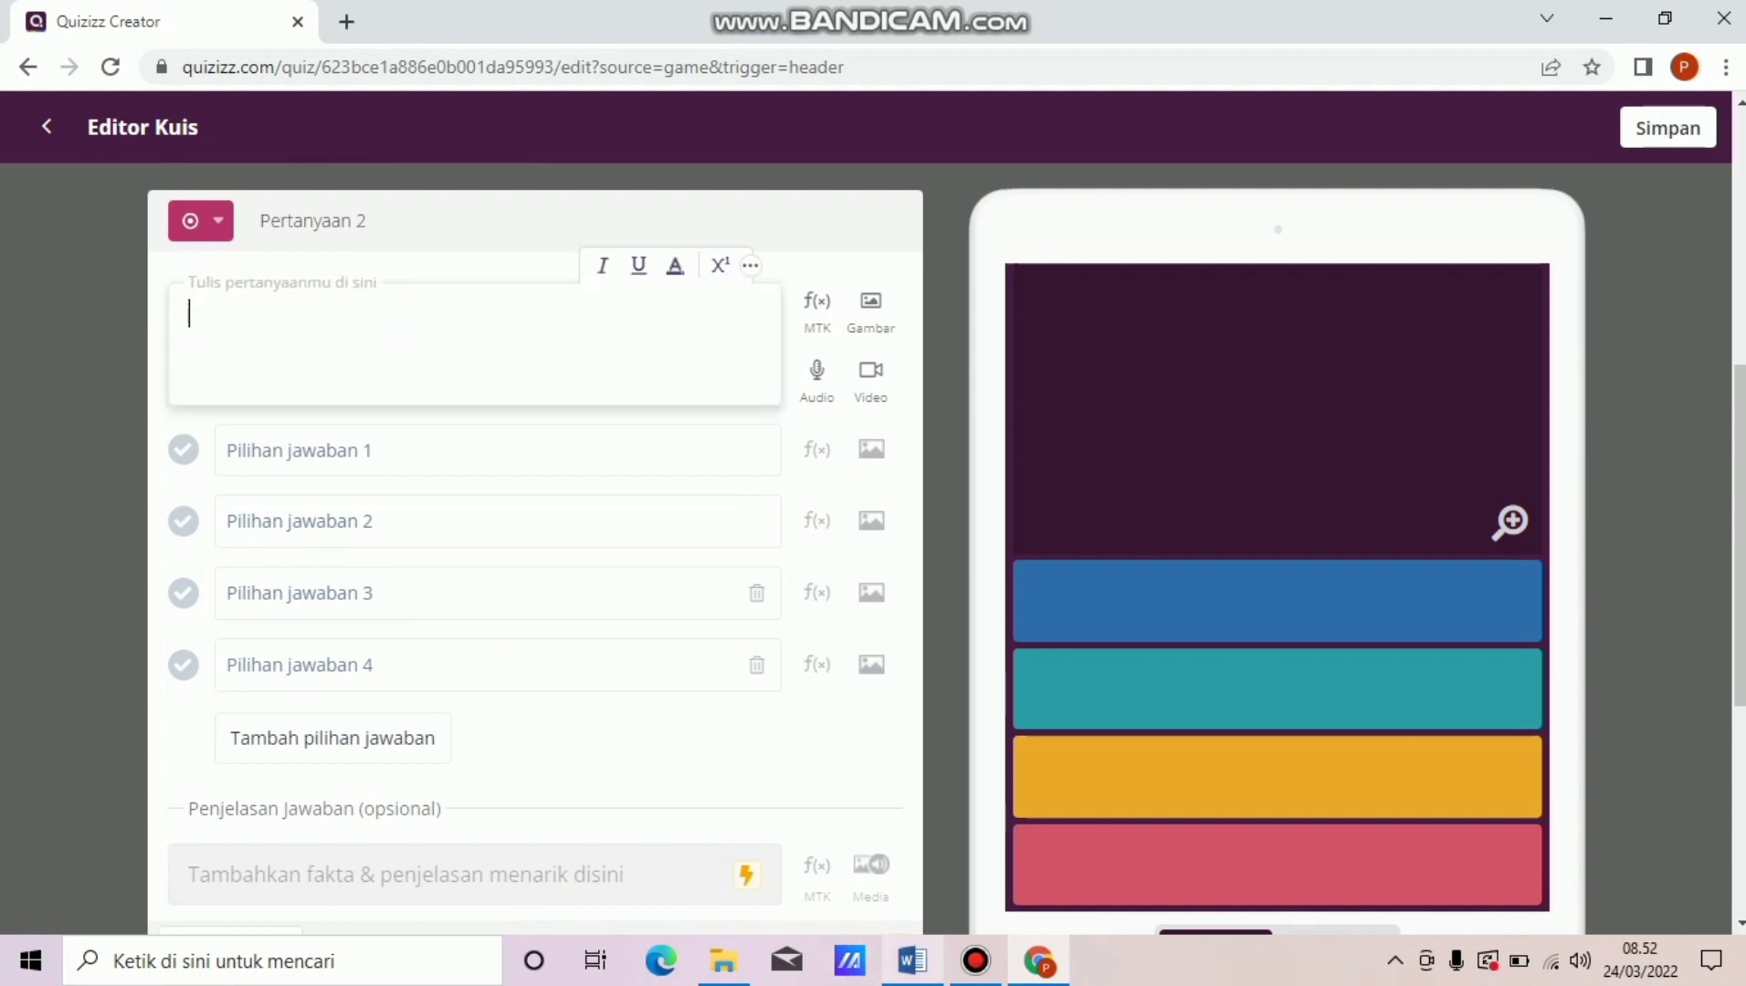
{"action": "left_click", "coordinate": [911, 960]}
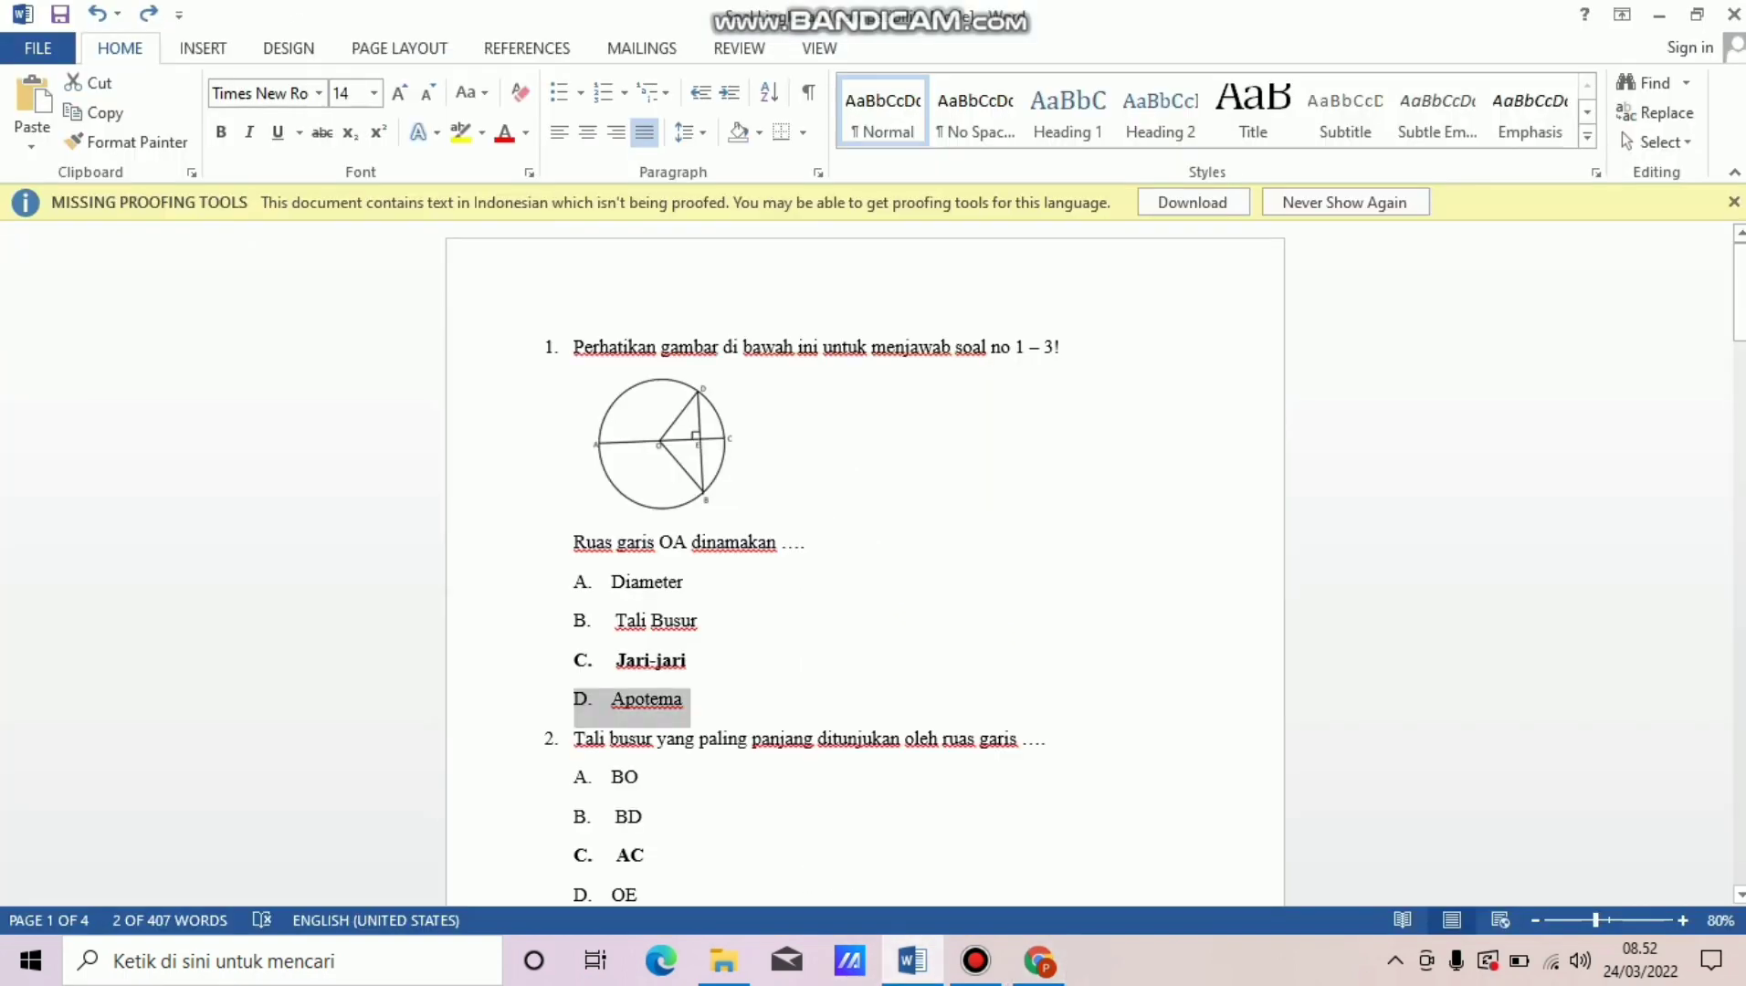
{"action": "left_click_drag", "start_coordinate": [574, 739], "coordinate": [1053, 741]}
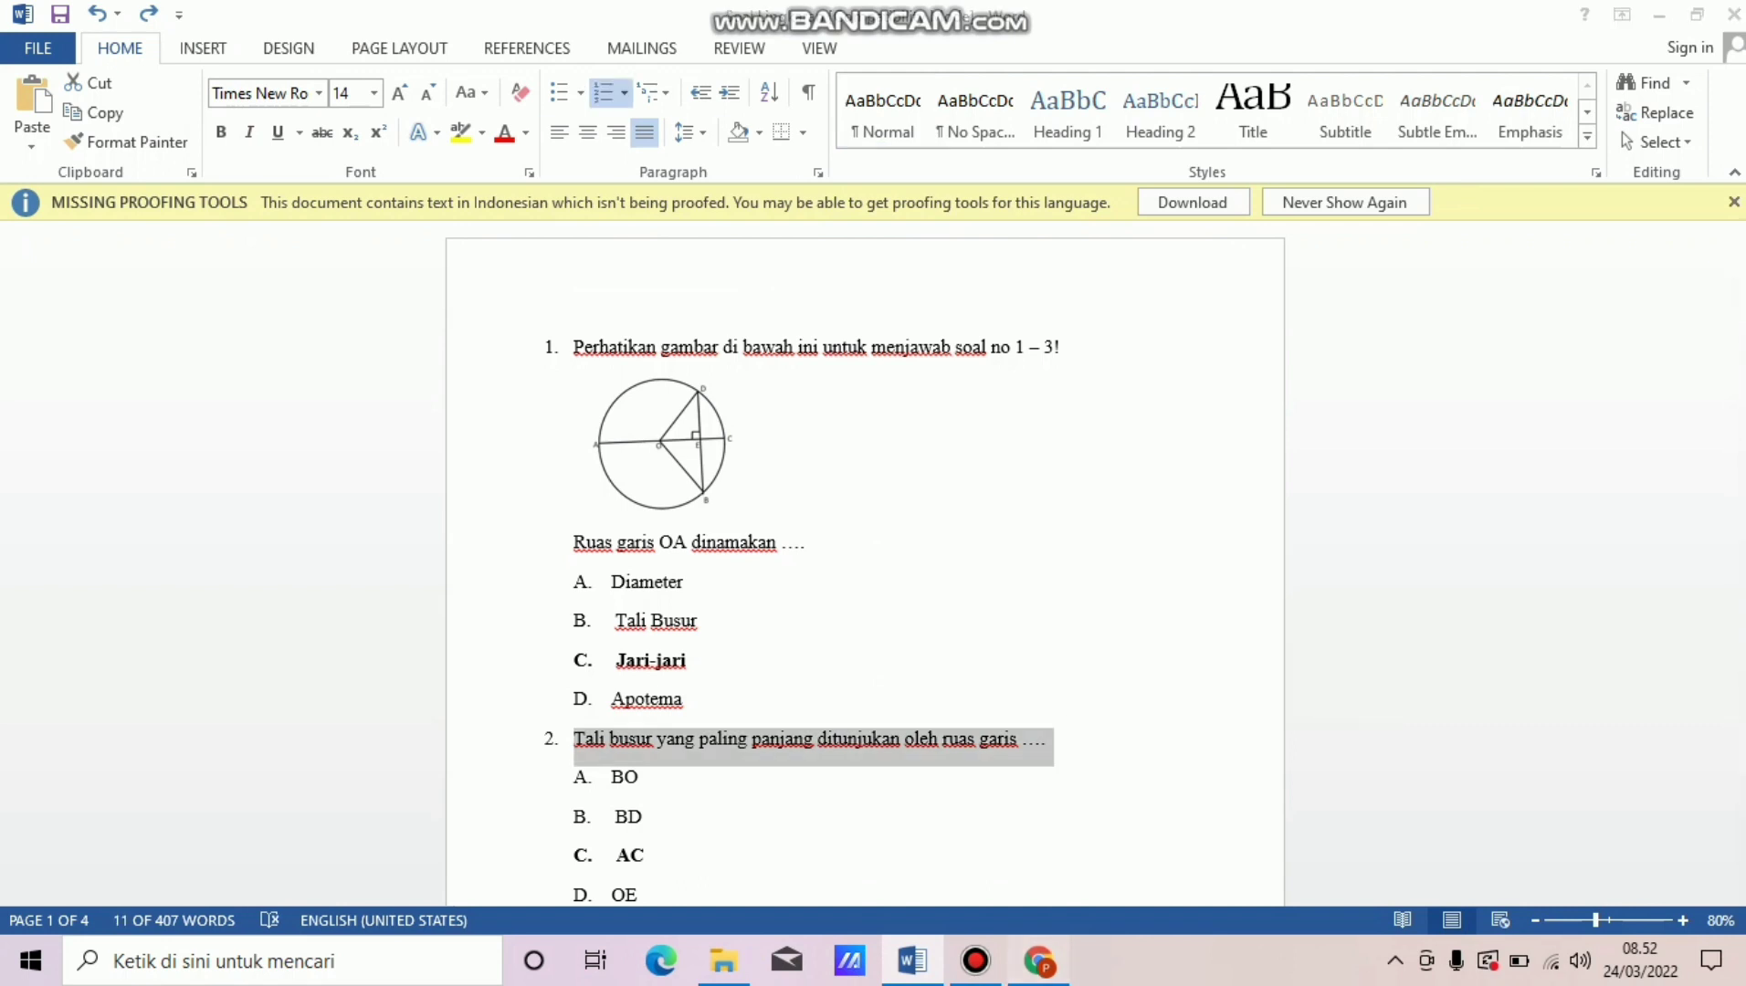
{"action": "left_click", "coordinate": [1038, 961]}
{"action": "key", "text": "ctrl+v"}
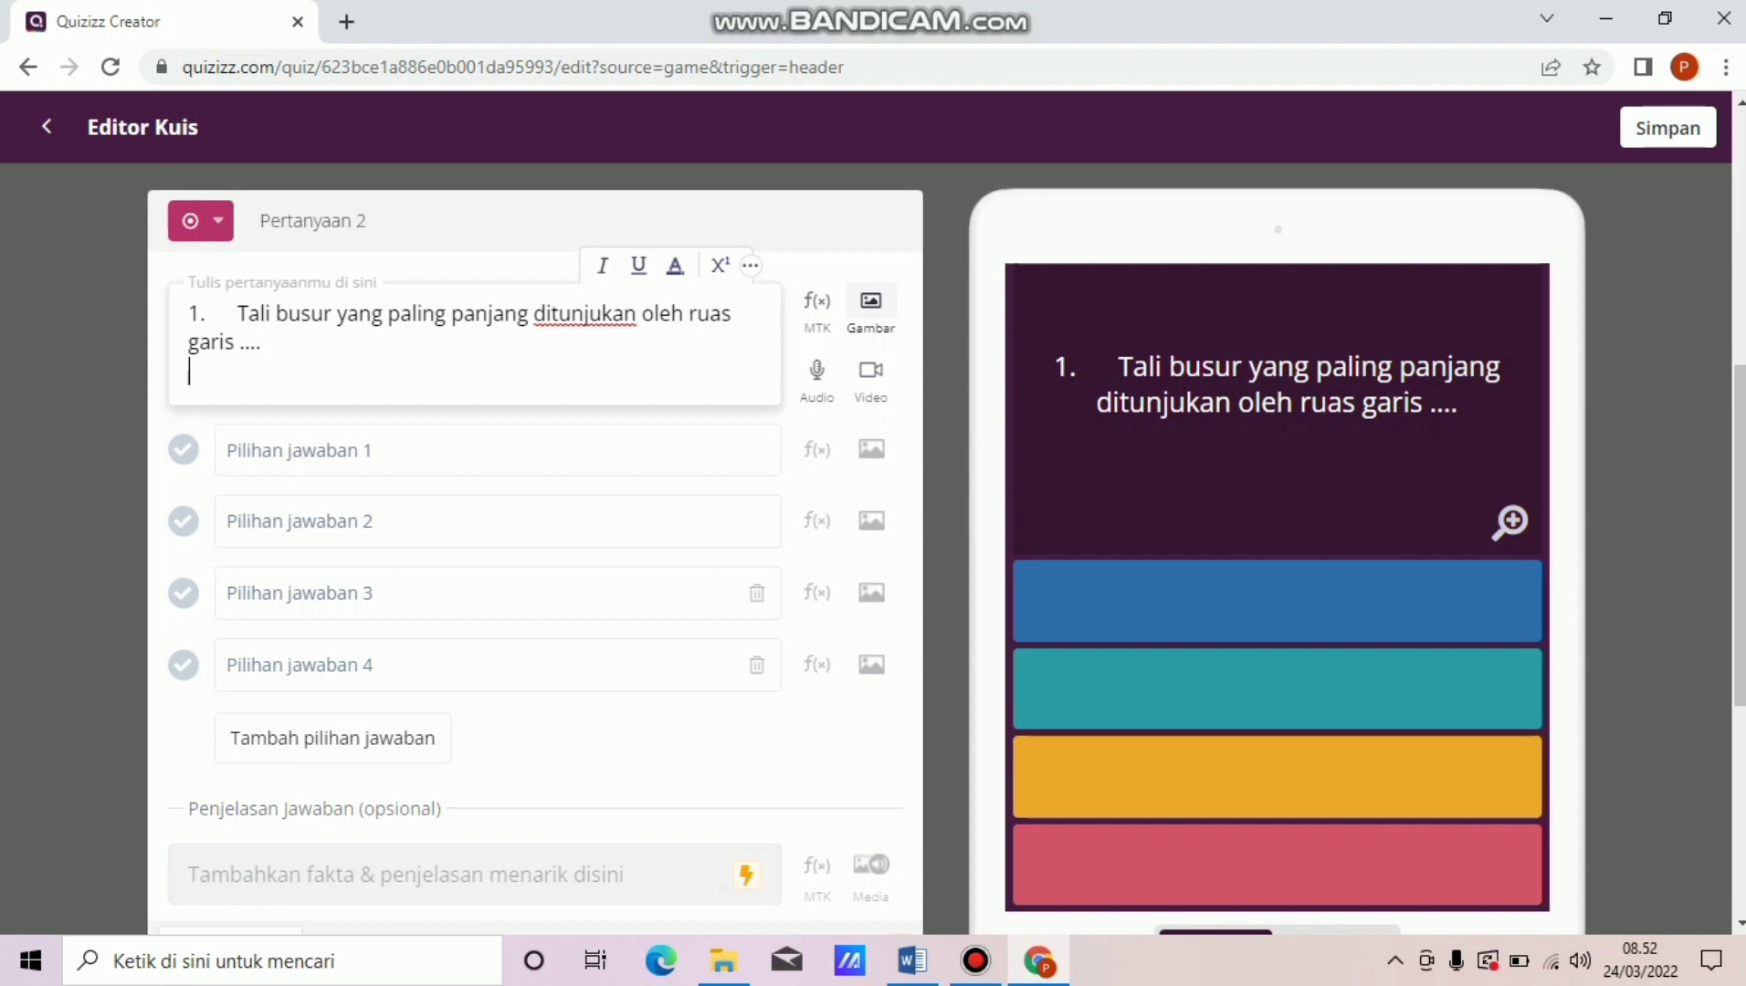
Upload the image SOAL 1 from the Unduhan folder into question 2 and finish the image dialog.
{"action": "left_click", "coordinate": [871, 306]}
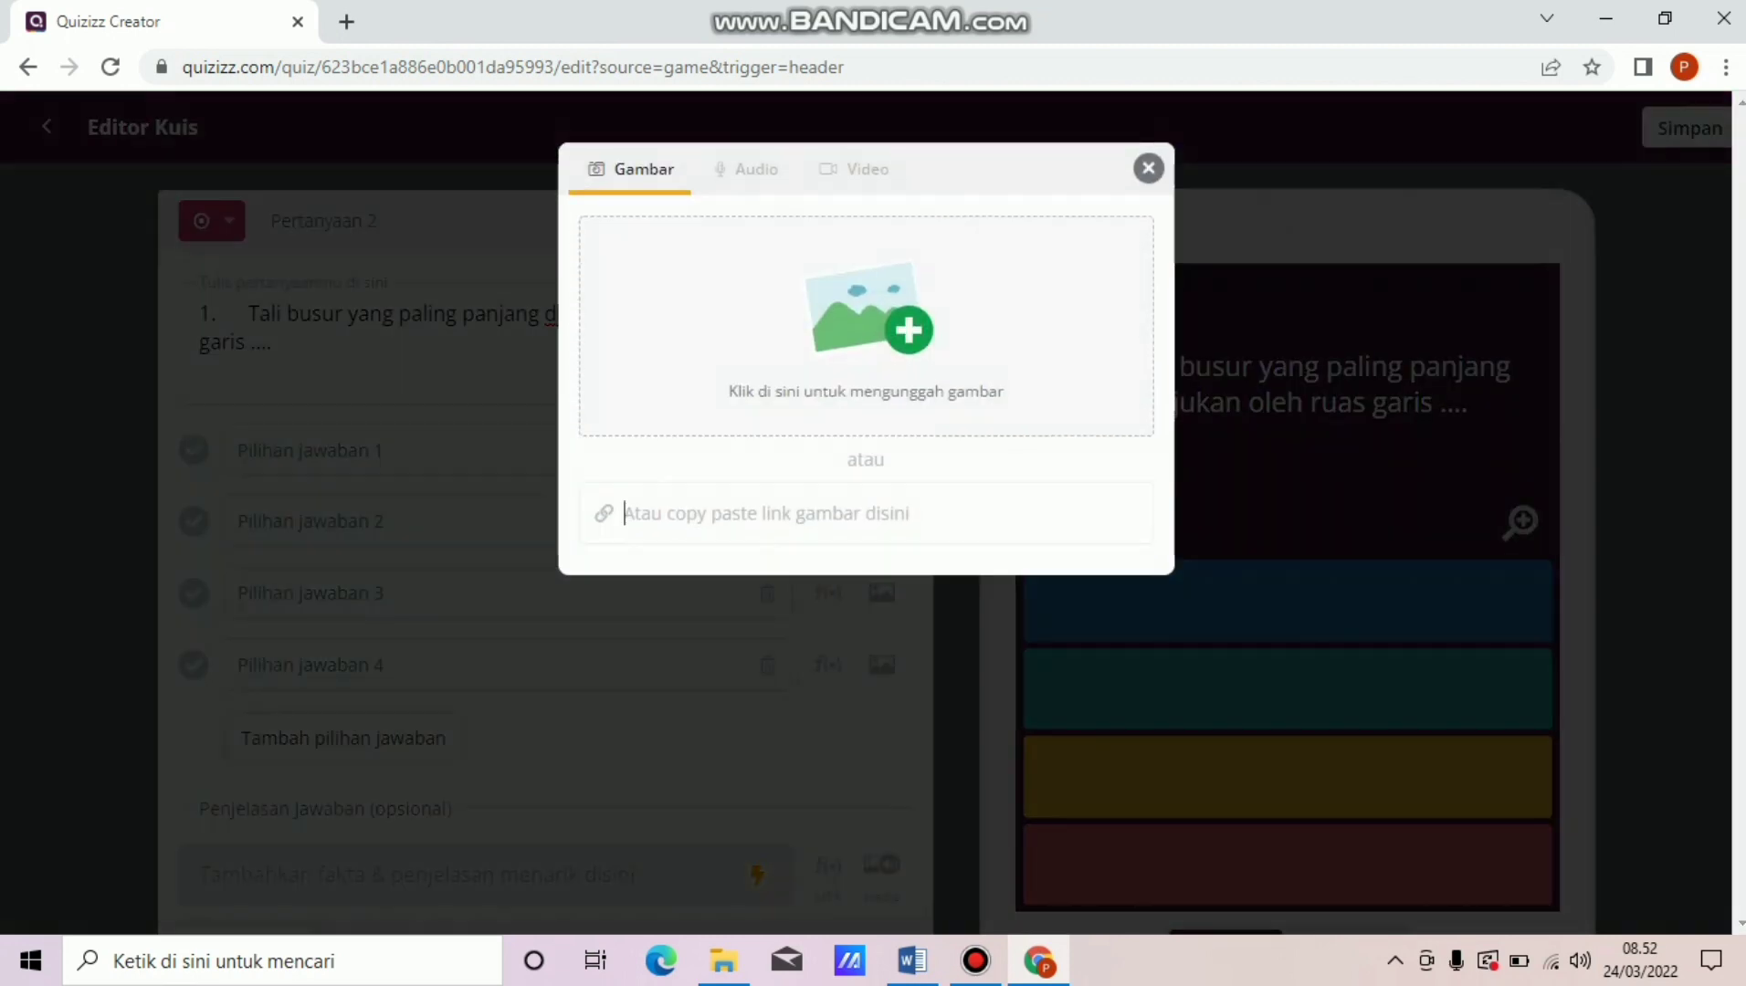
{"action": "left_click", "coordinate": [866, 326]}
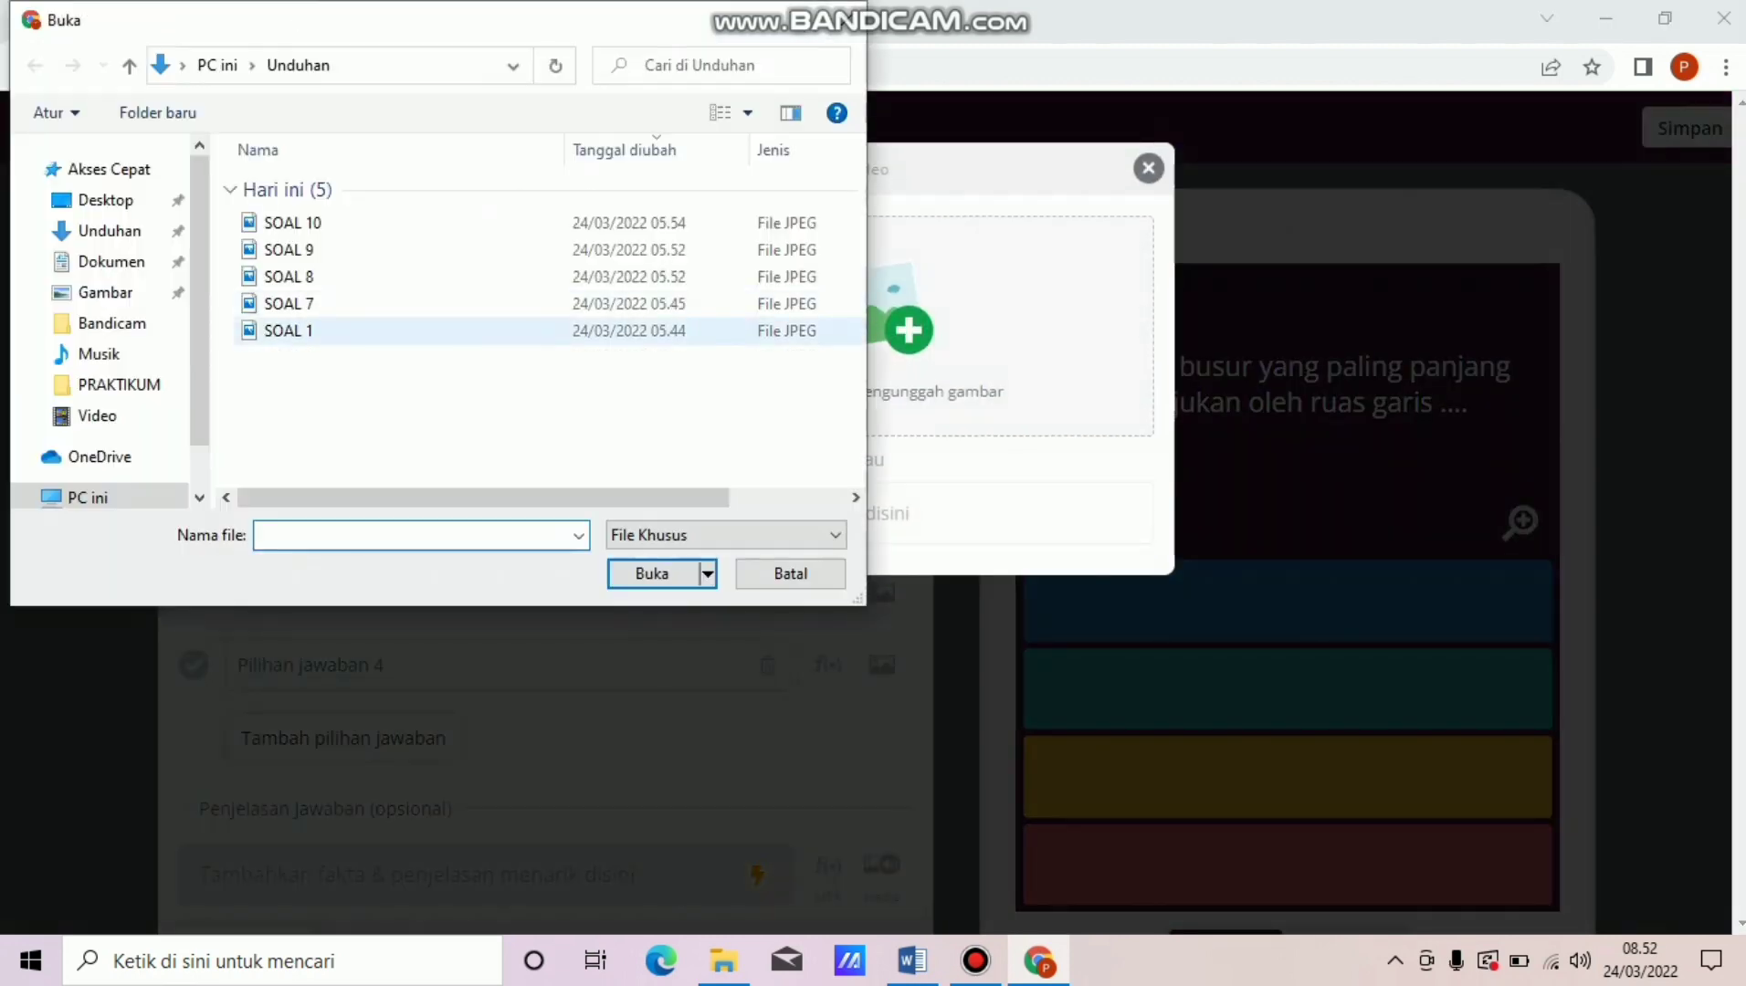
{"action": "left_click", "coordinate": [291, 330]}
{"action": "left_click", "coordinate": [652, 575]}
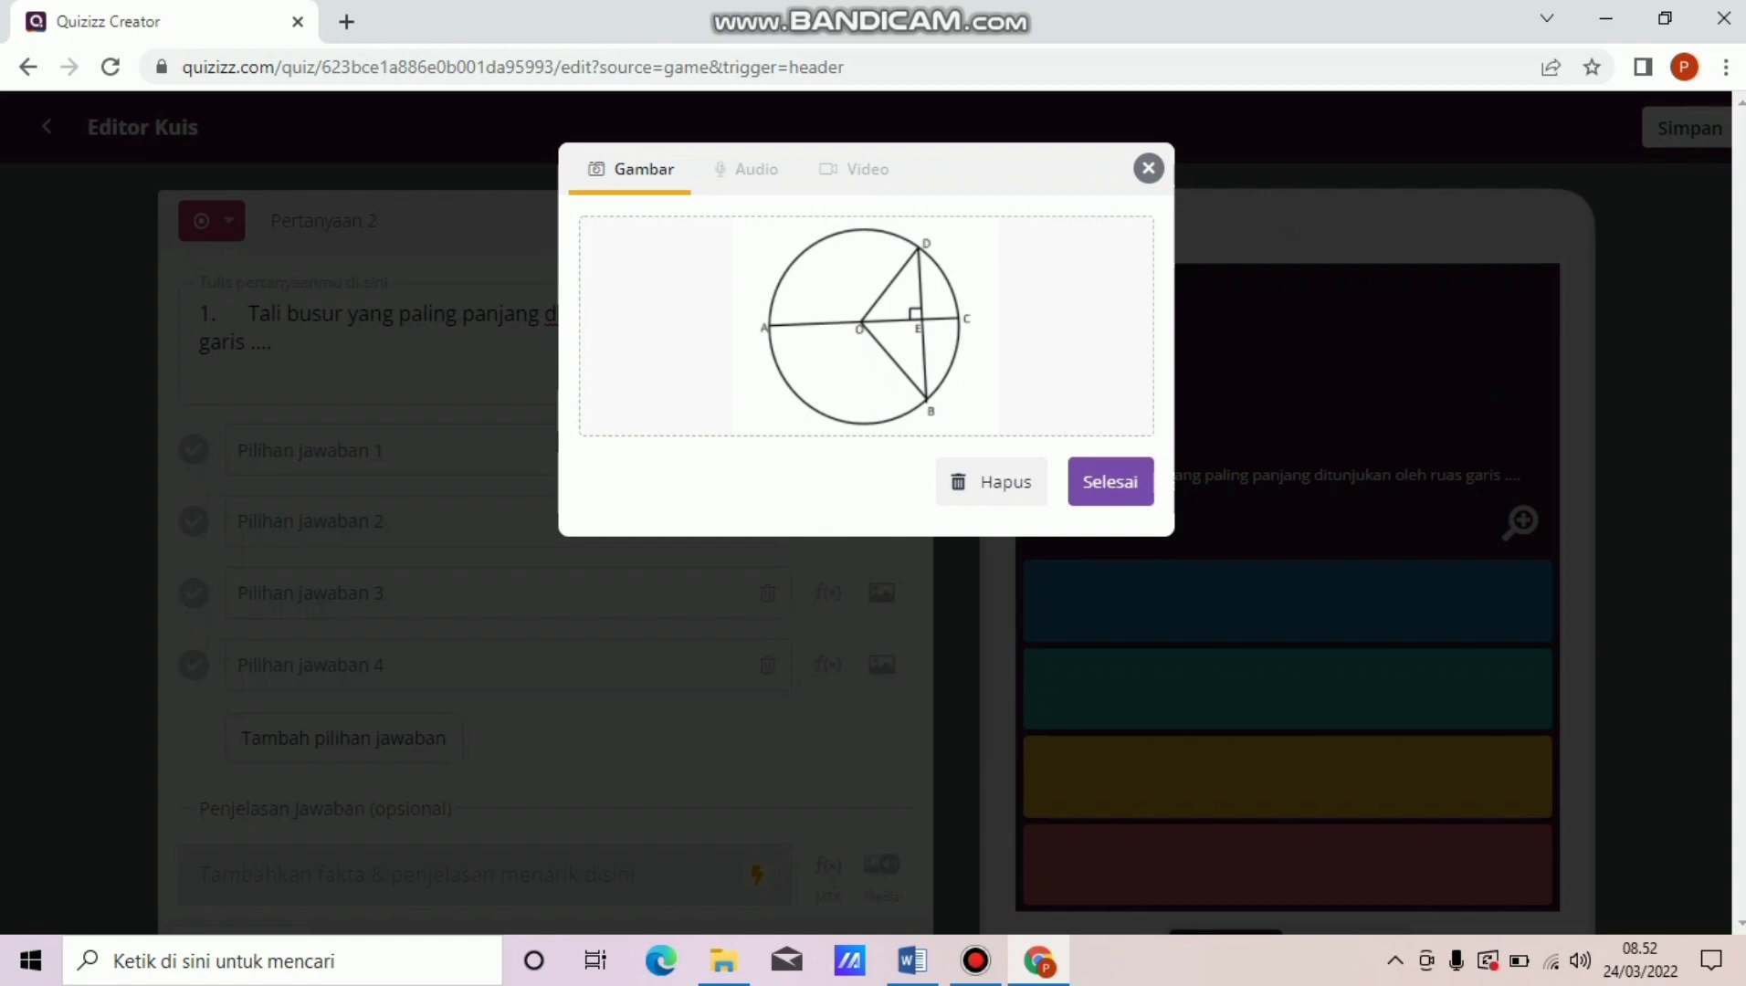
{"action": "left_click", "coordinate": [1111, 481]}
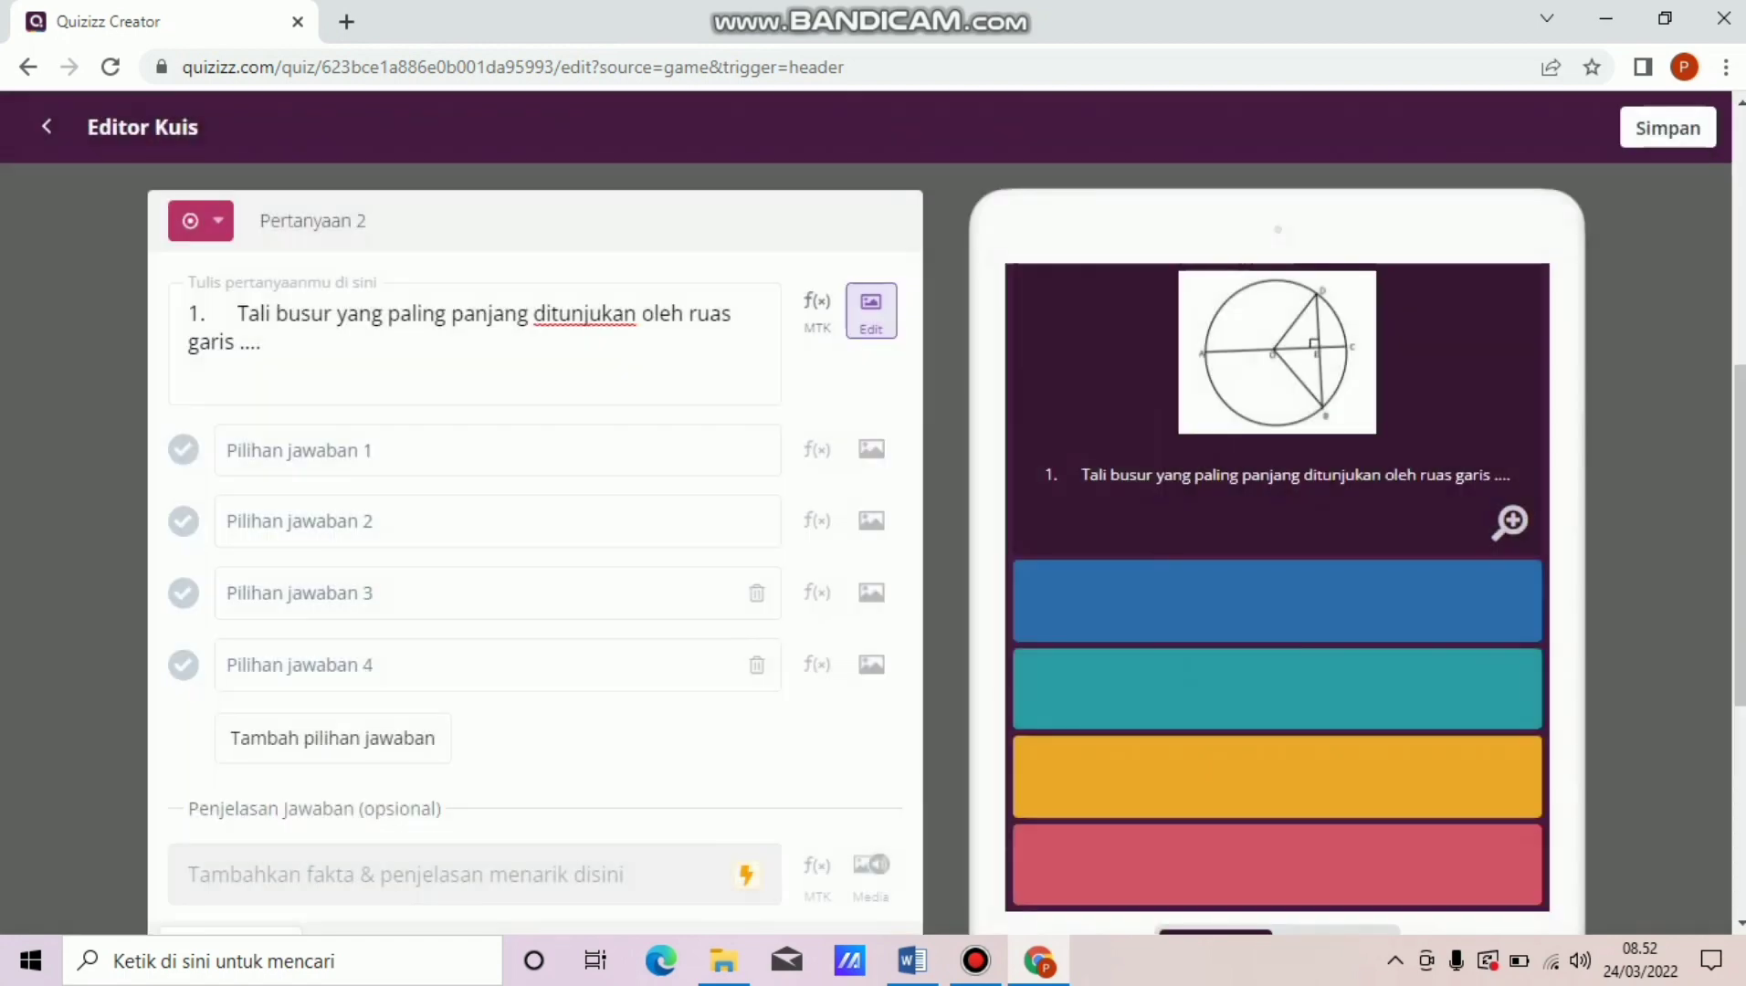
Copy the choice "A. BO" from question 2 in Word into the first answer option of question 2.
{"action": "left_click", "coordinate": [365, 450]}
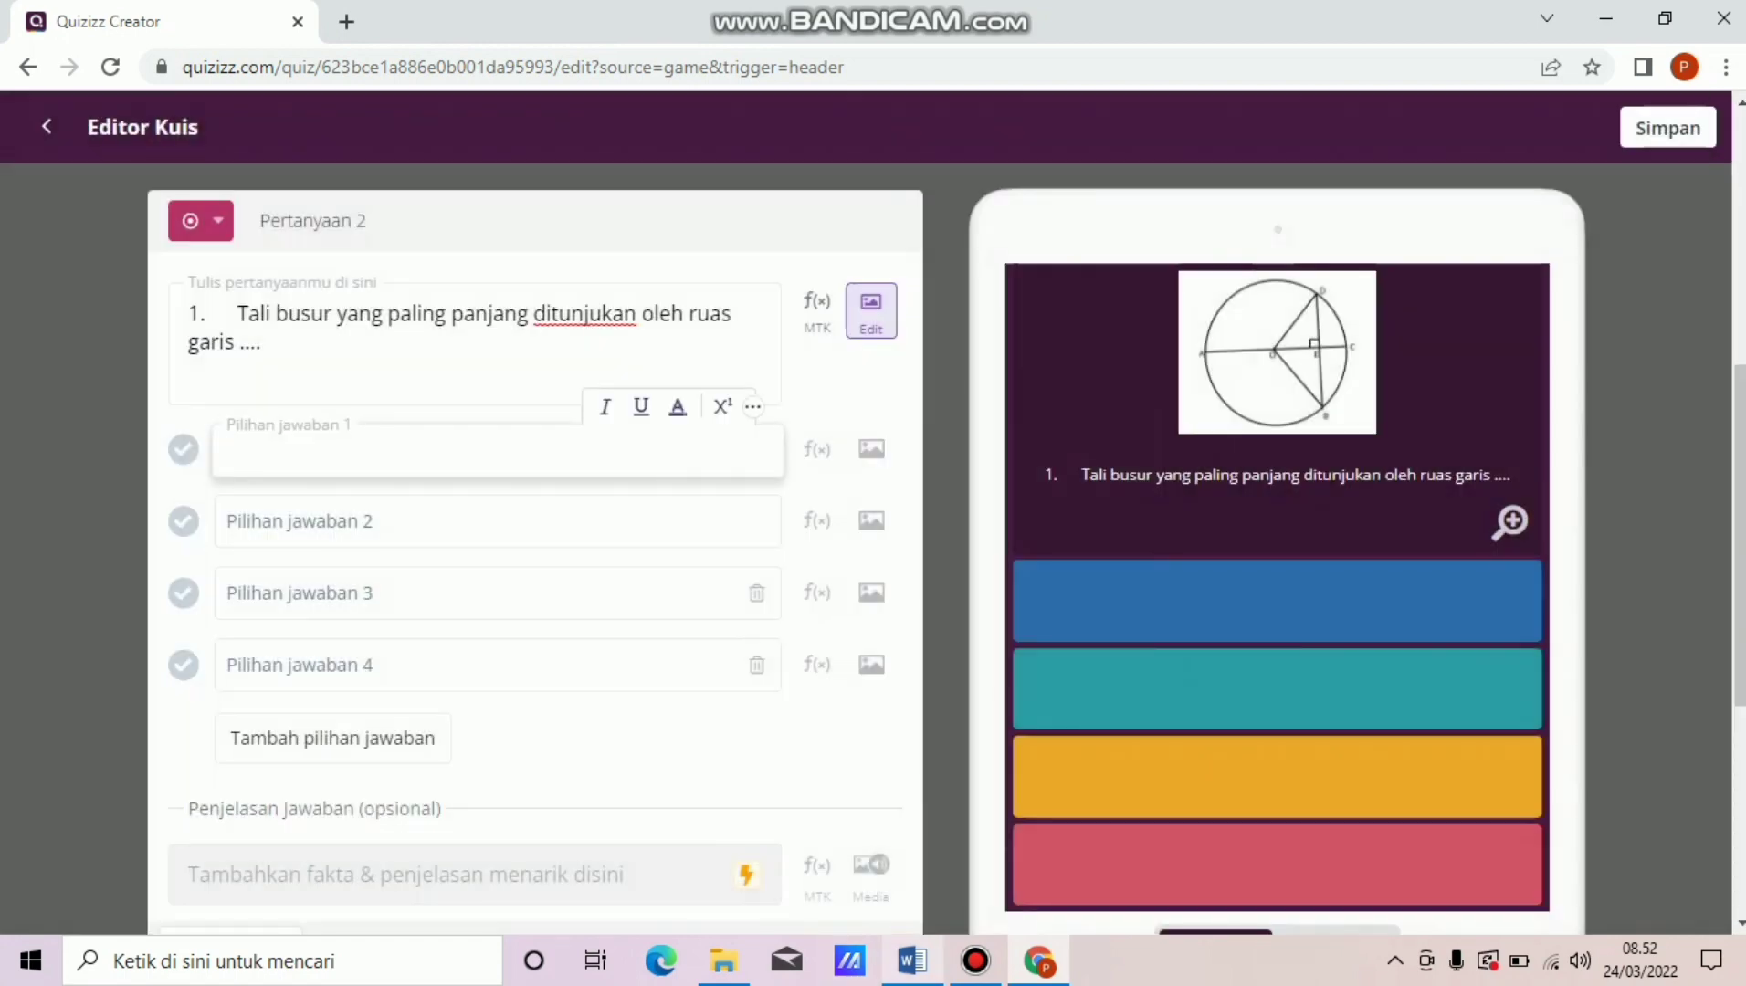
{"action": "left_click", "coordinate": [911, 961]}
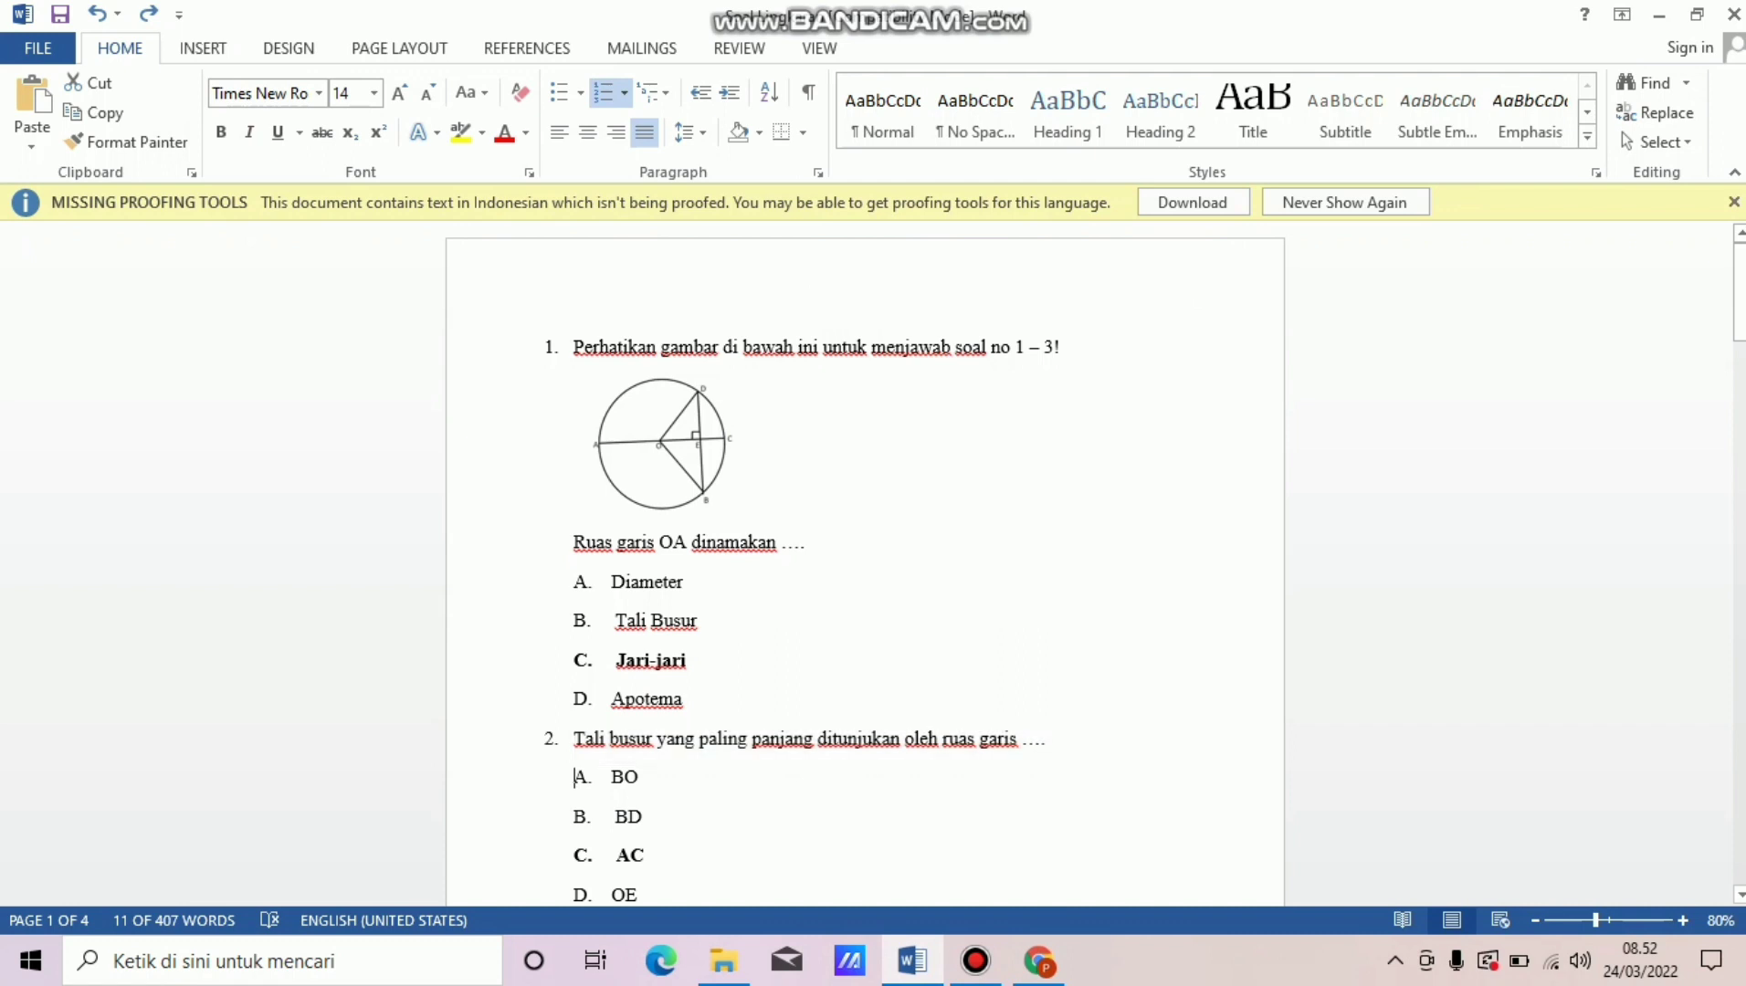
{"action": "left_click_drag", "start_coordinate": [576, 779], "coordinate": [653, 781]}
{"action": "key", "text": "ctrl+c"}
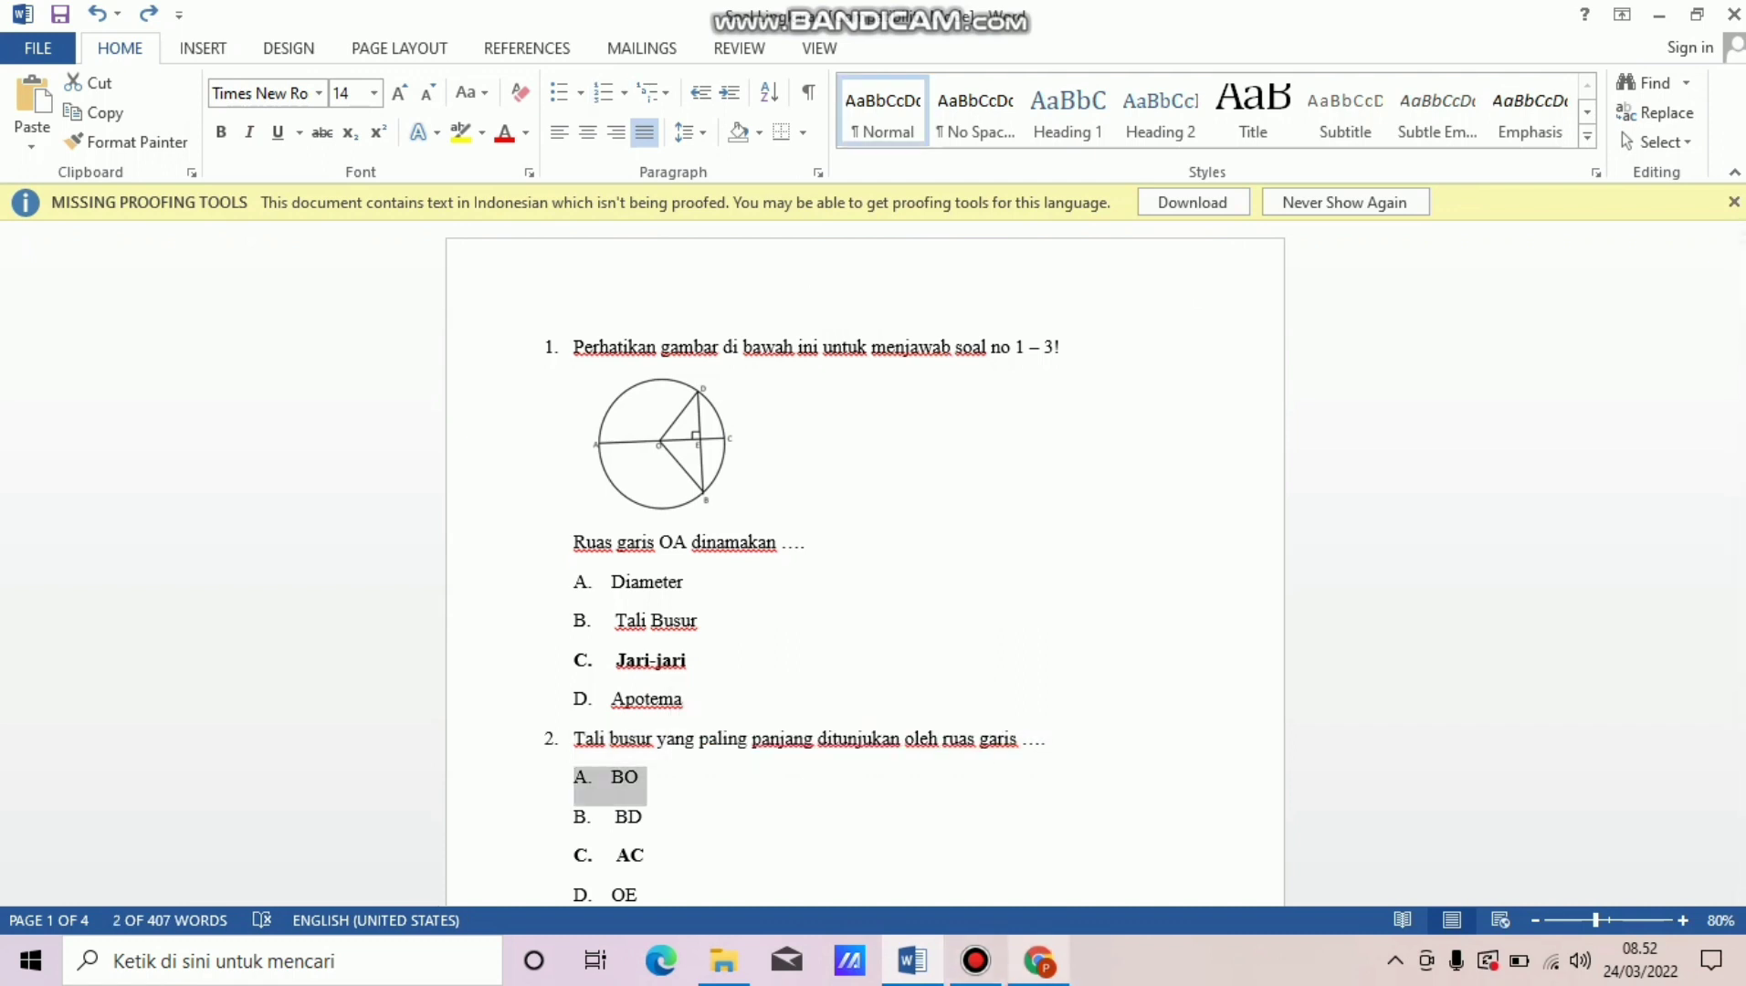
{"action": "left_click", "coordinate": [1039, 961]}
{"action": "key", "text": "ctrl+v"}
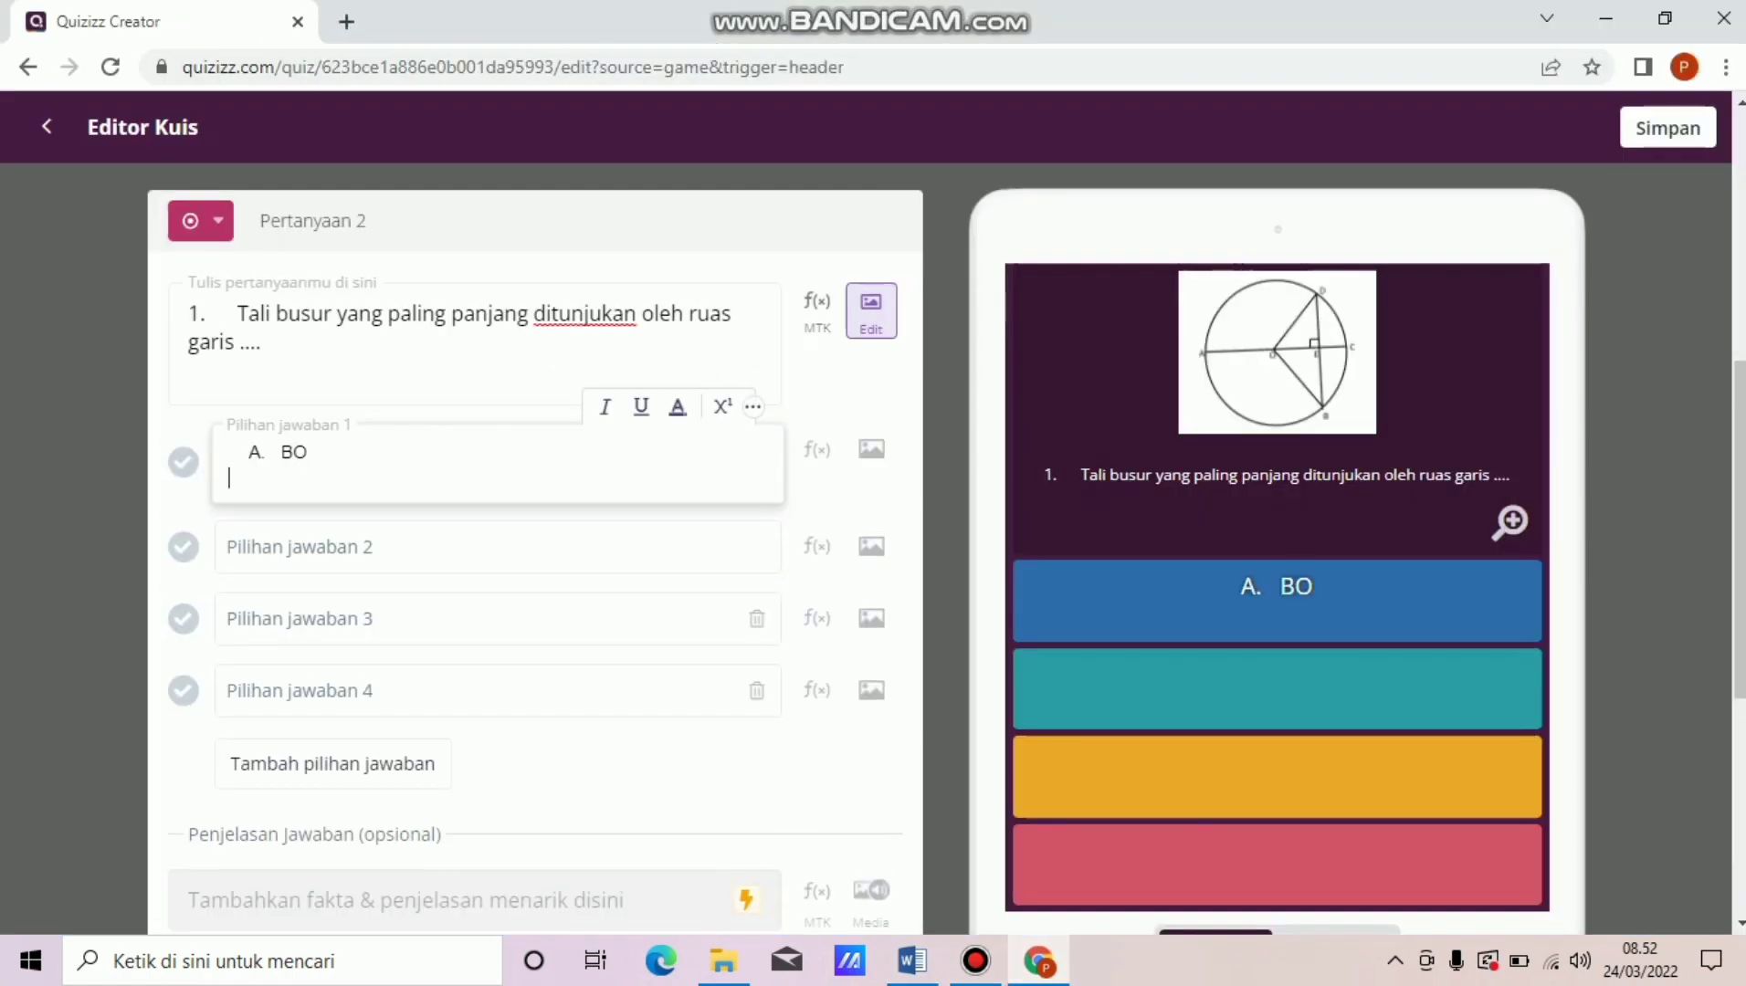
Remove the blank line after "A. BO" and copy the choice "B. BD" from question 2 in Word into the second answer option.
{"action": "key", "text": "BackSpace"}
{"action": "left_click", "coordinate": [230, 522]}
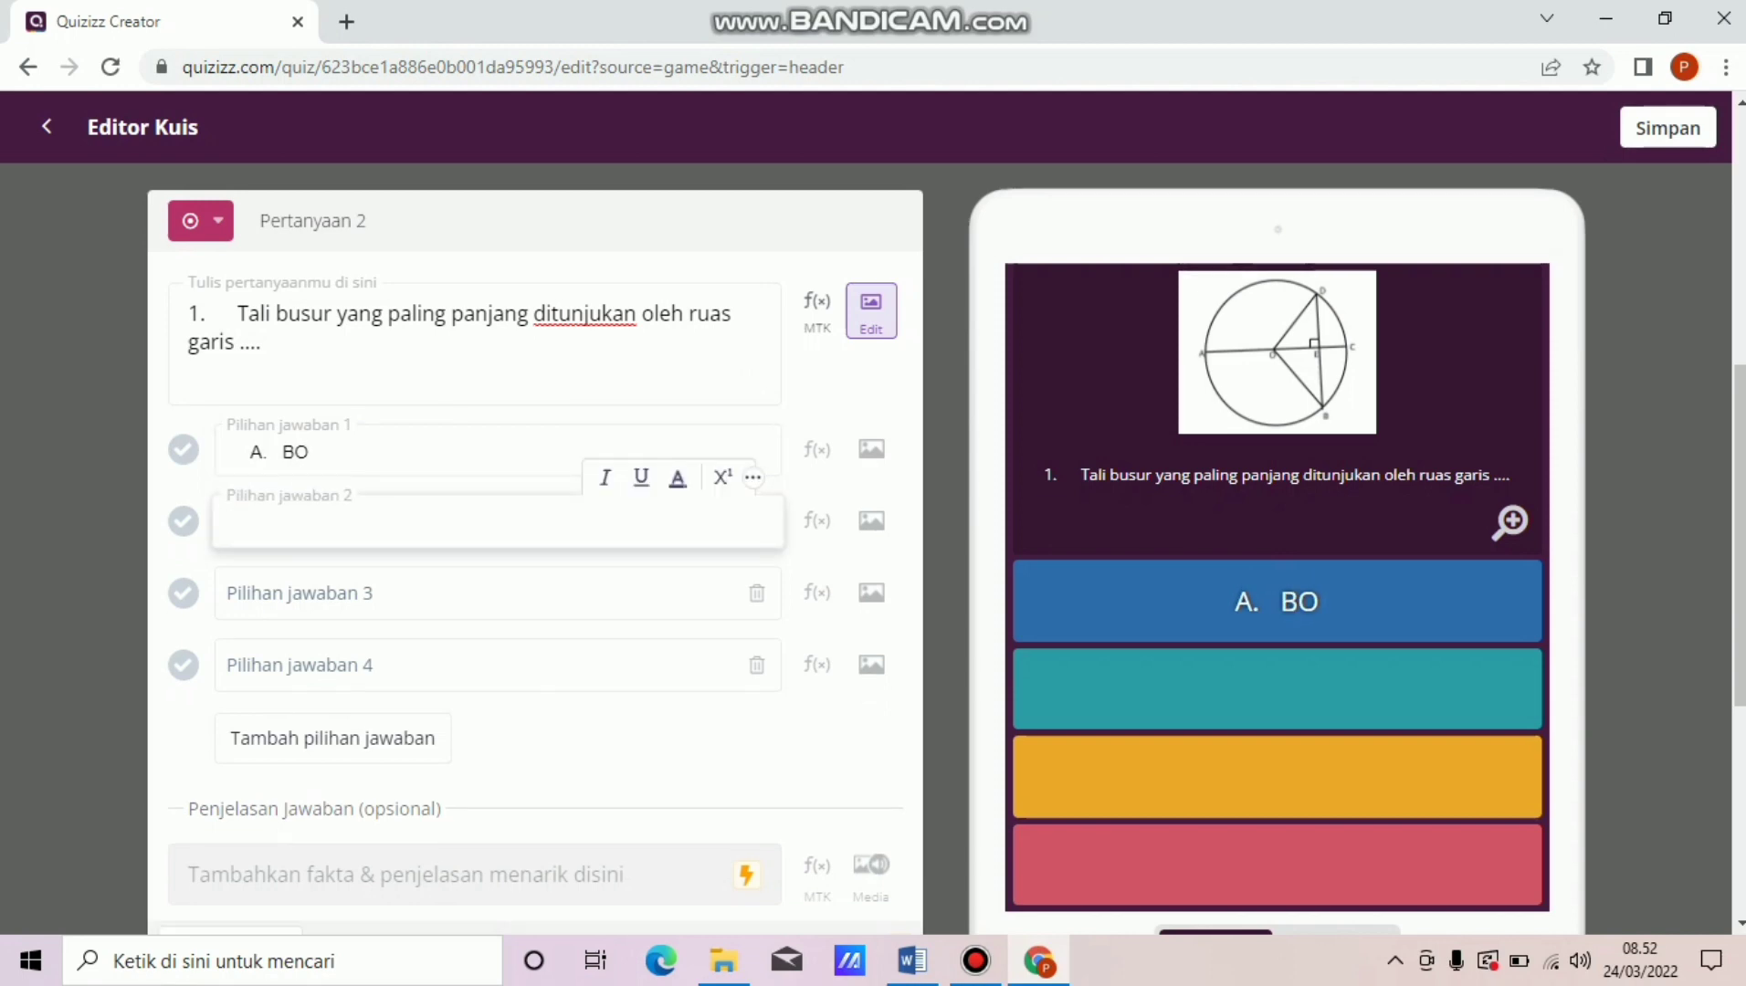
{"action": "left_click", "coordinate": [912, 961]}
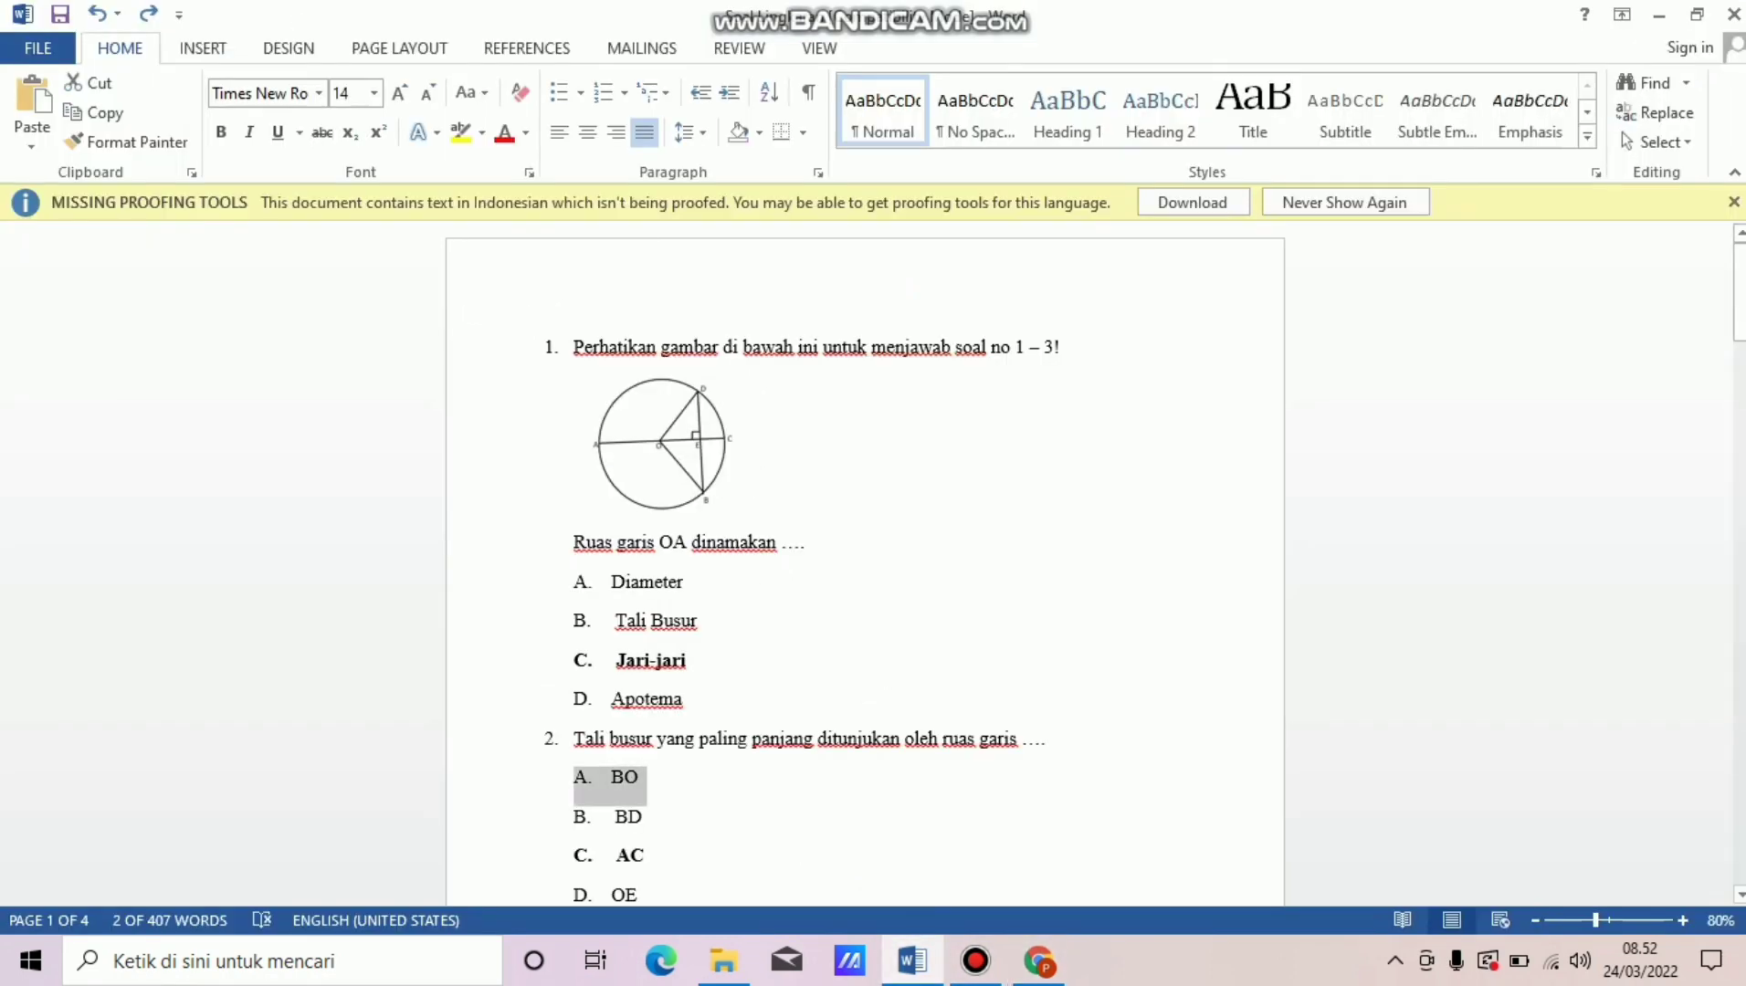
{"action": "left_click_drag", "start_coordinate": [575, 818], "coordinate": [651, 818]}
{"action": "key", "text": "ctrl+c"}
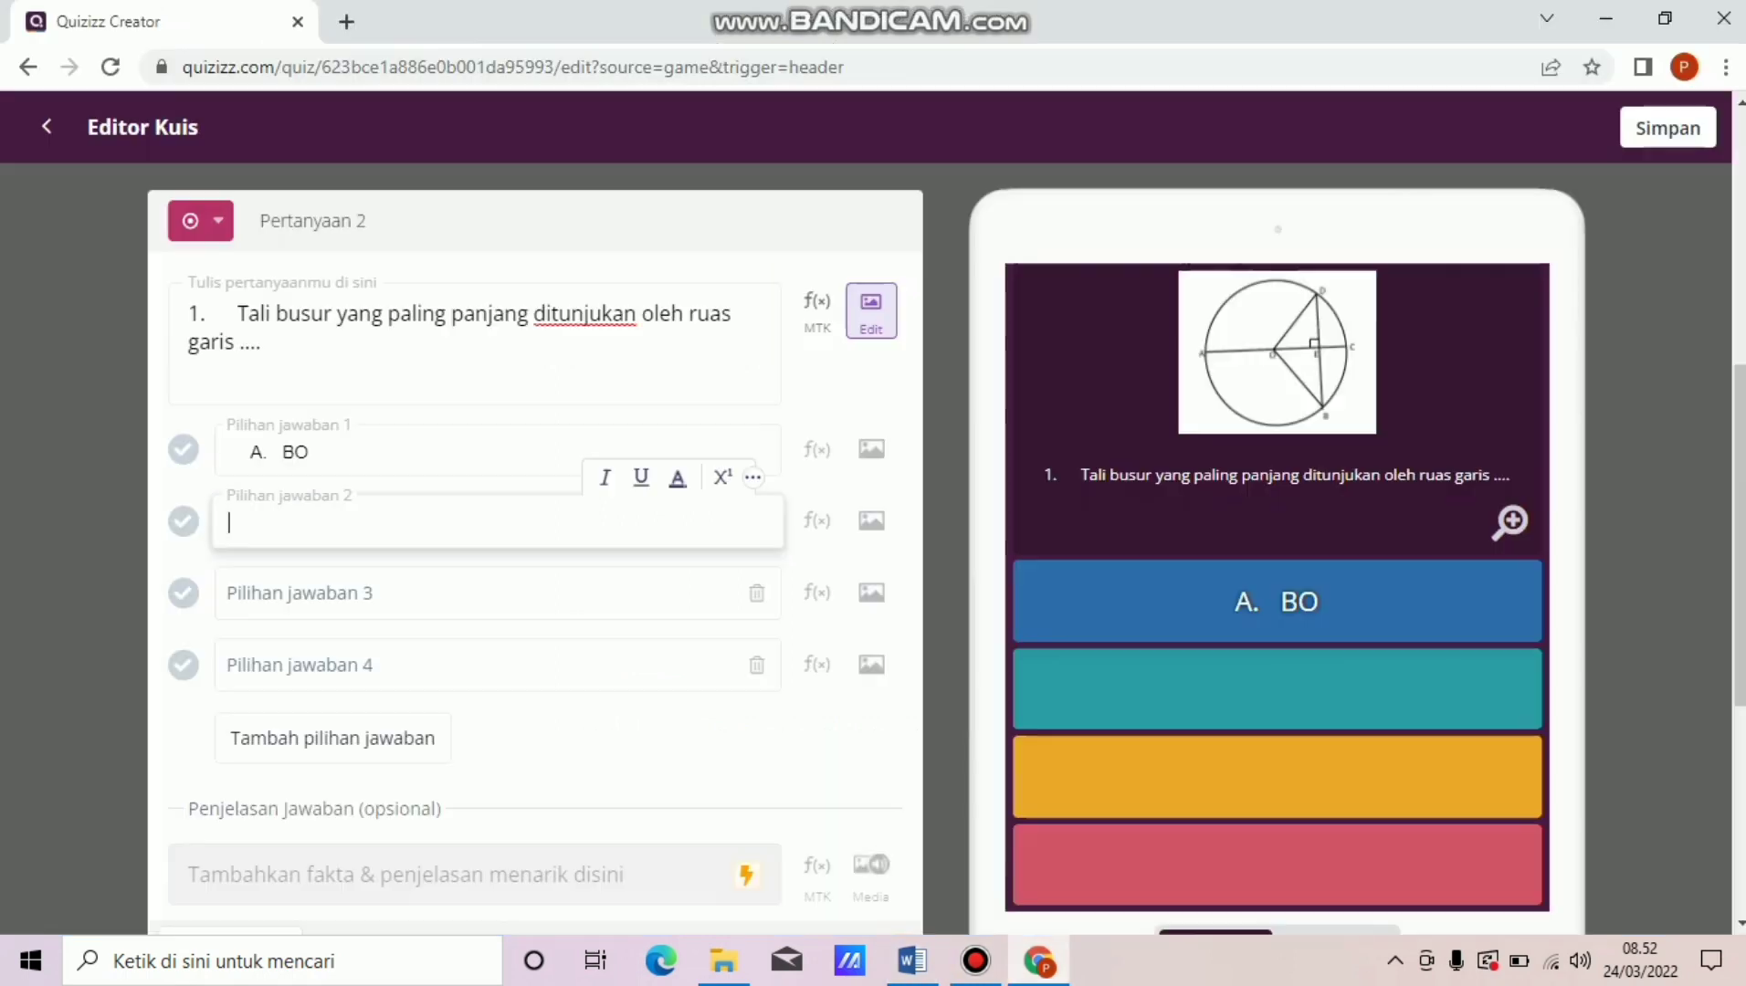
{"action": "left_click", "coordinate": [1039, 961]}
{"action": "key", "text": "ctrl+v"}
{"action": "key", "text": "BackSpace"}
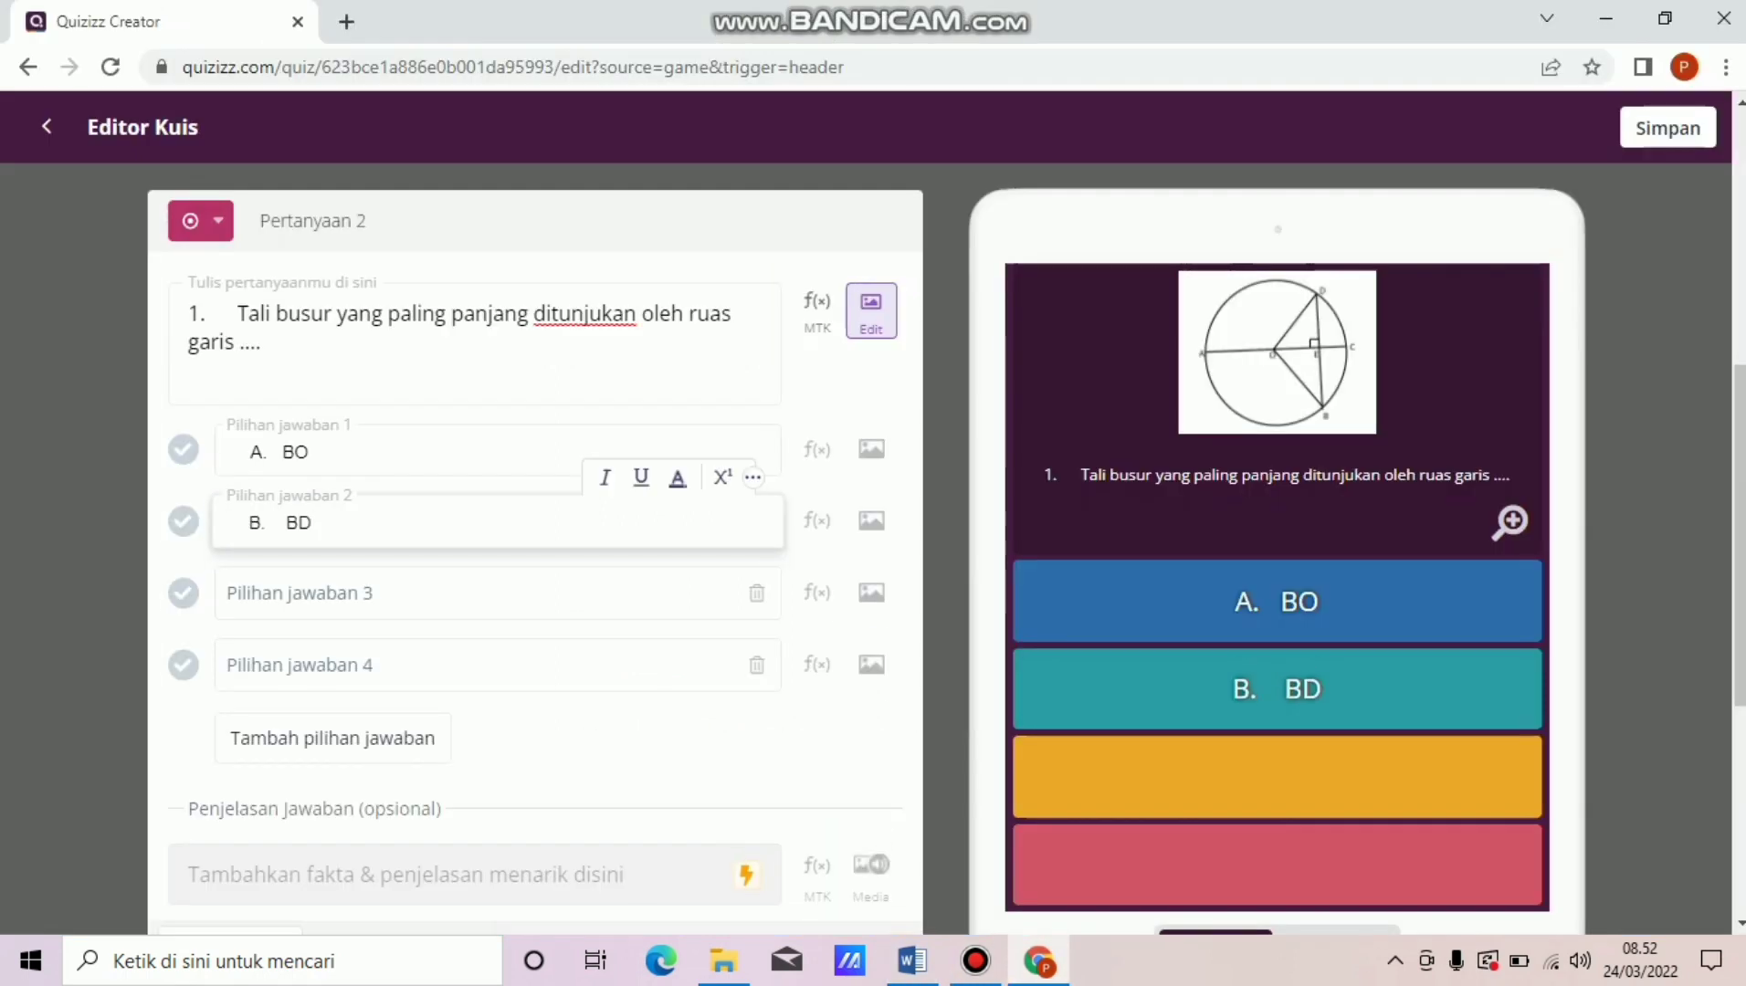
Unbold the choice "C. AC" of question 2 in Word and copy it into the third answer option without a trailing blank line.
{"action": "left_click", "coordinate": [300, 594]}
{"action": "left_click", "coordinate": [911, 961]}
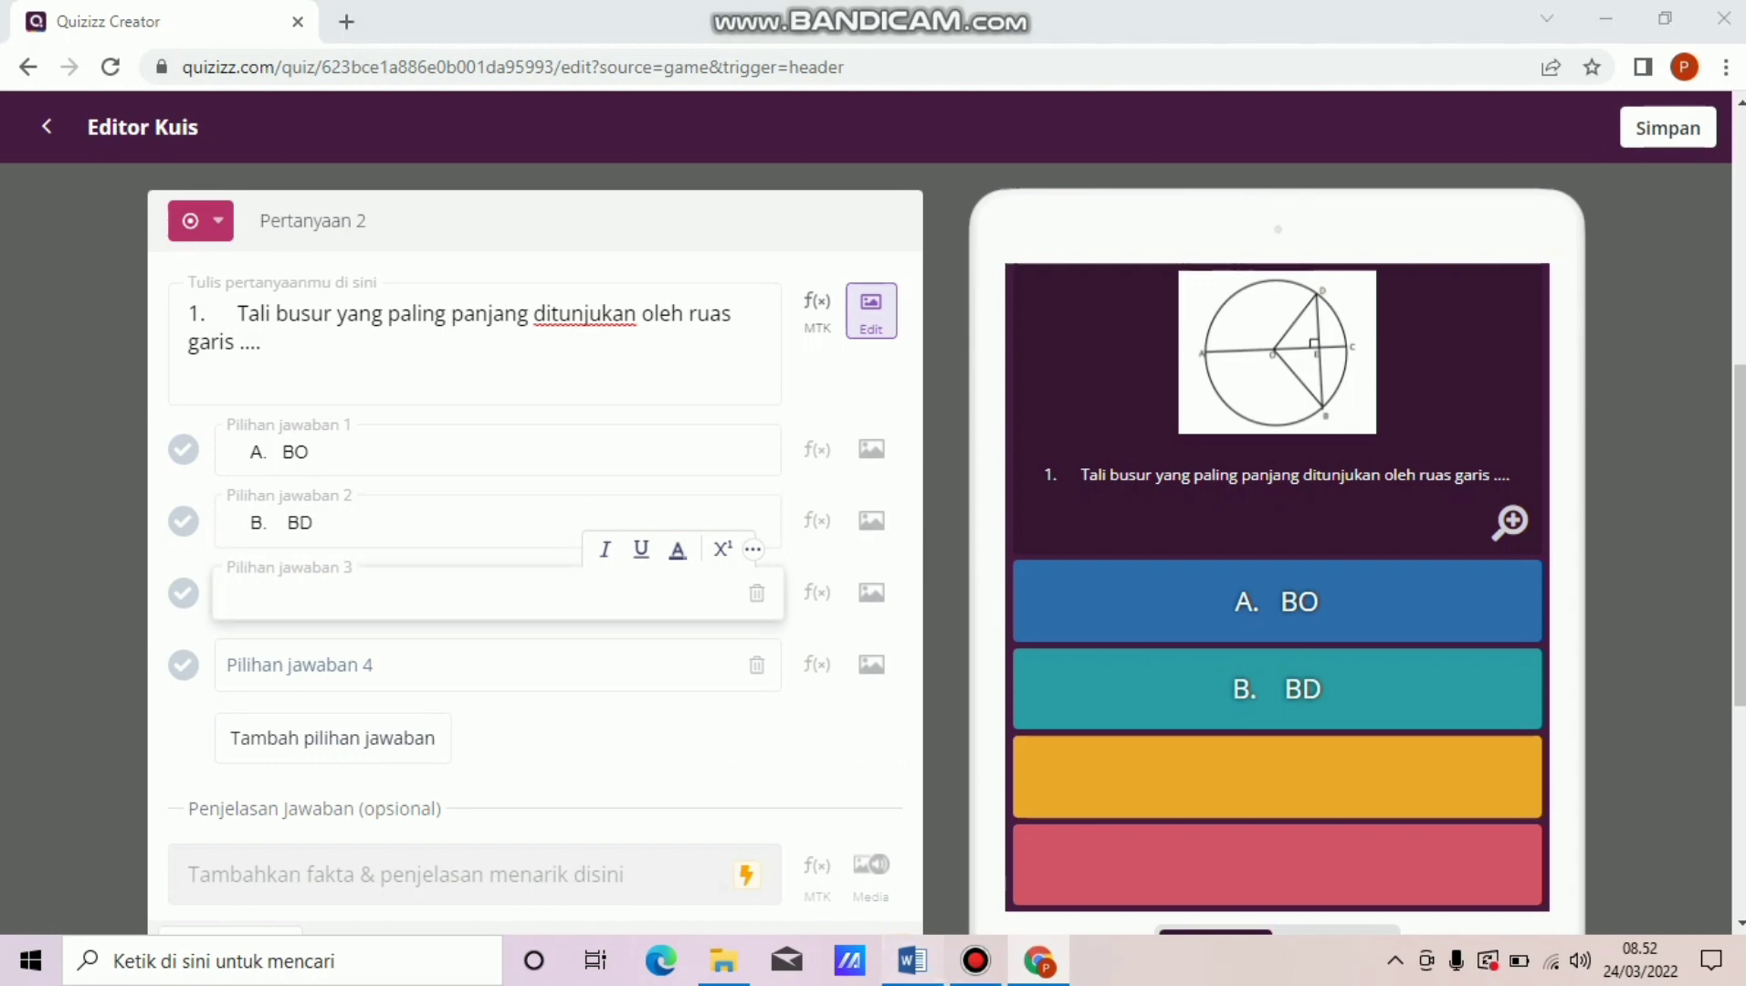
{"action": "left_click_drag", "start_coordinate": [575, 859], "coordinate": [662, 862]}
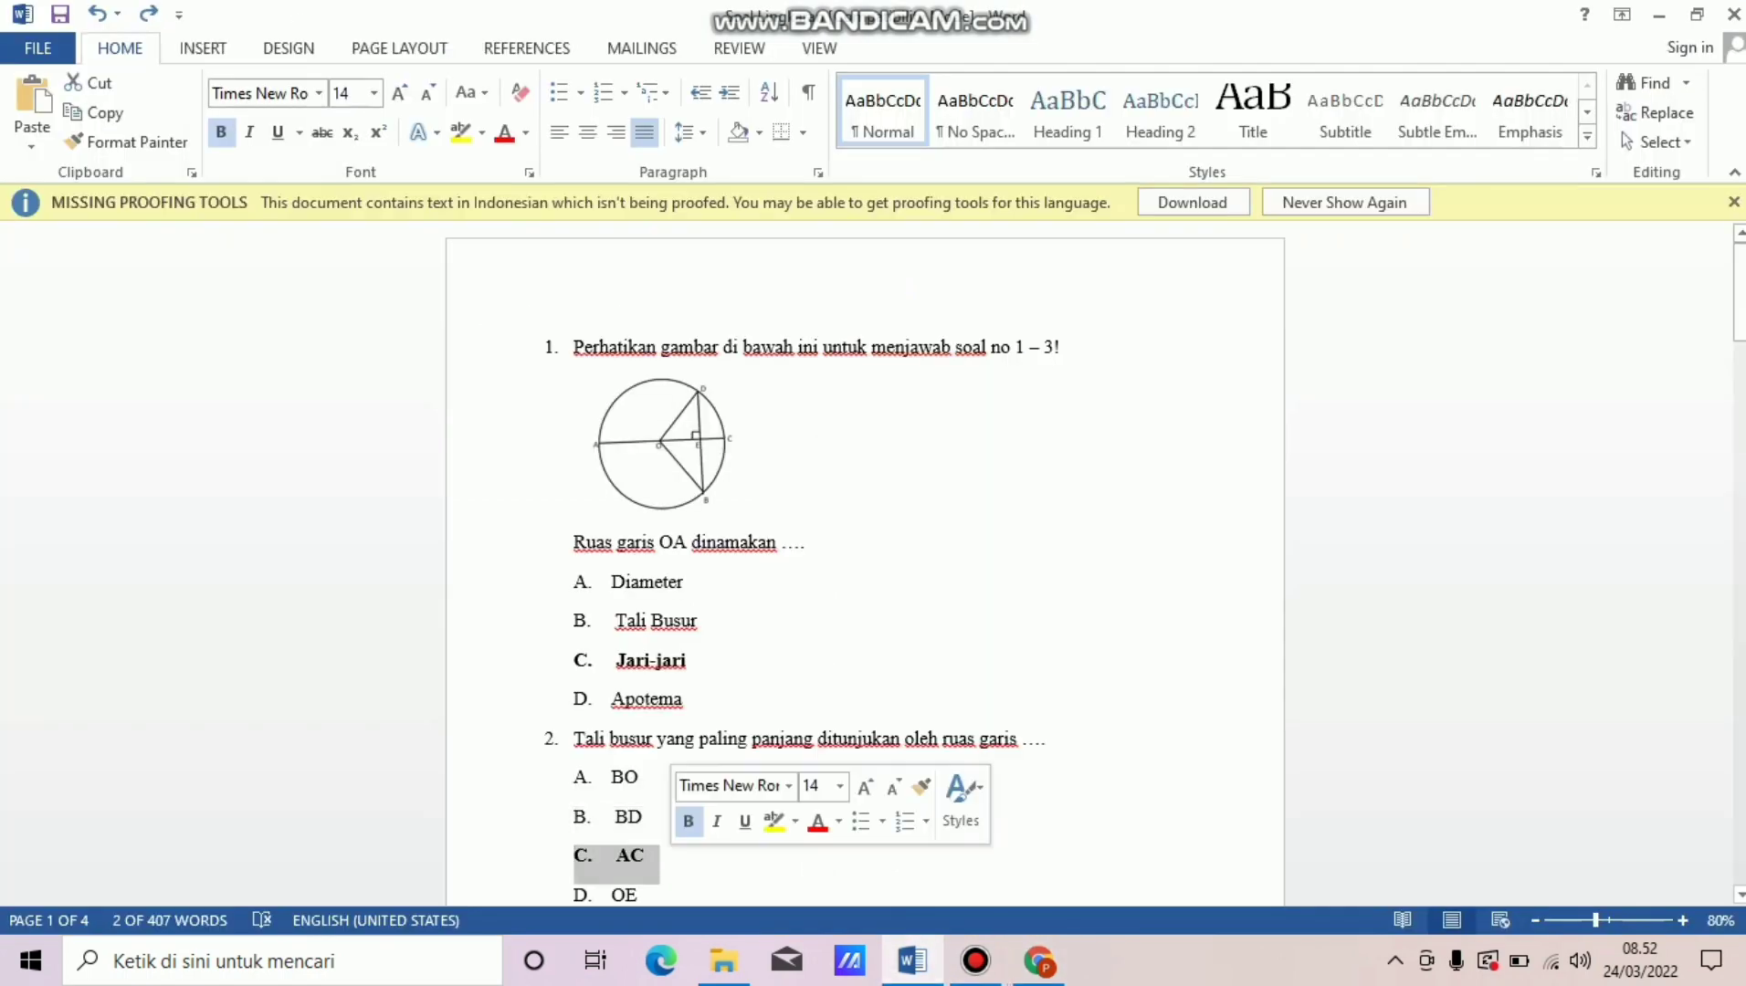
{"action": "key", "text": "ctrl+b"}
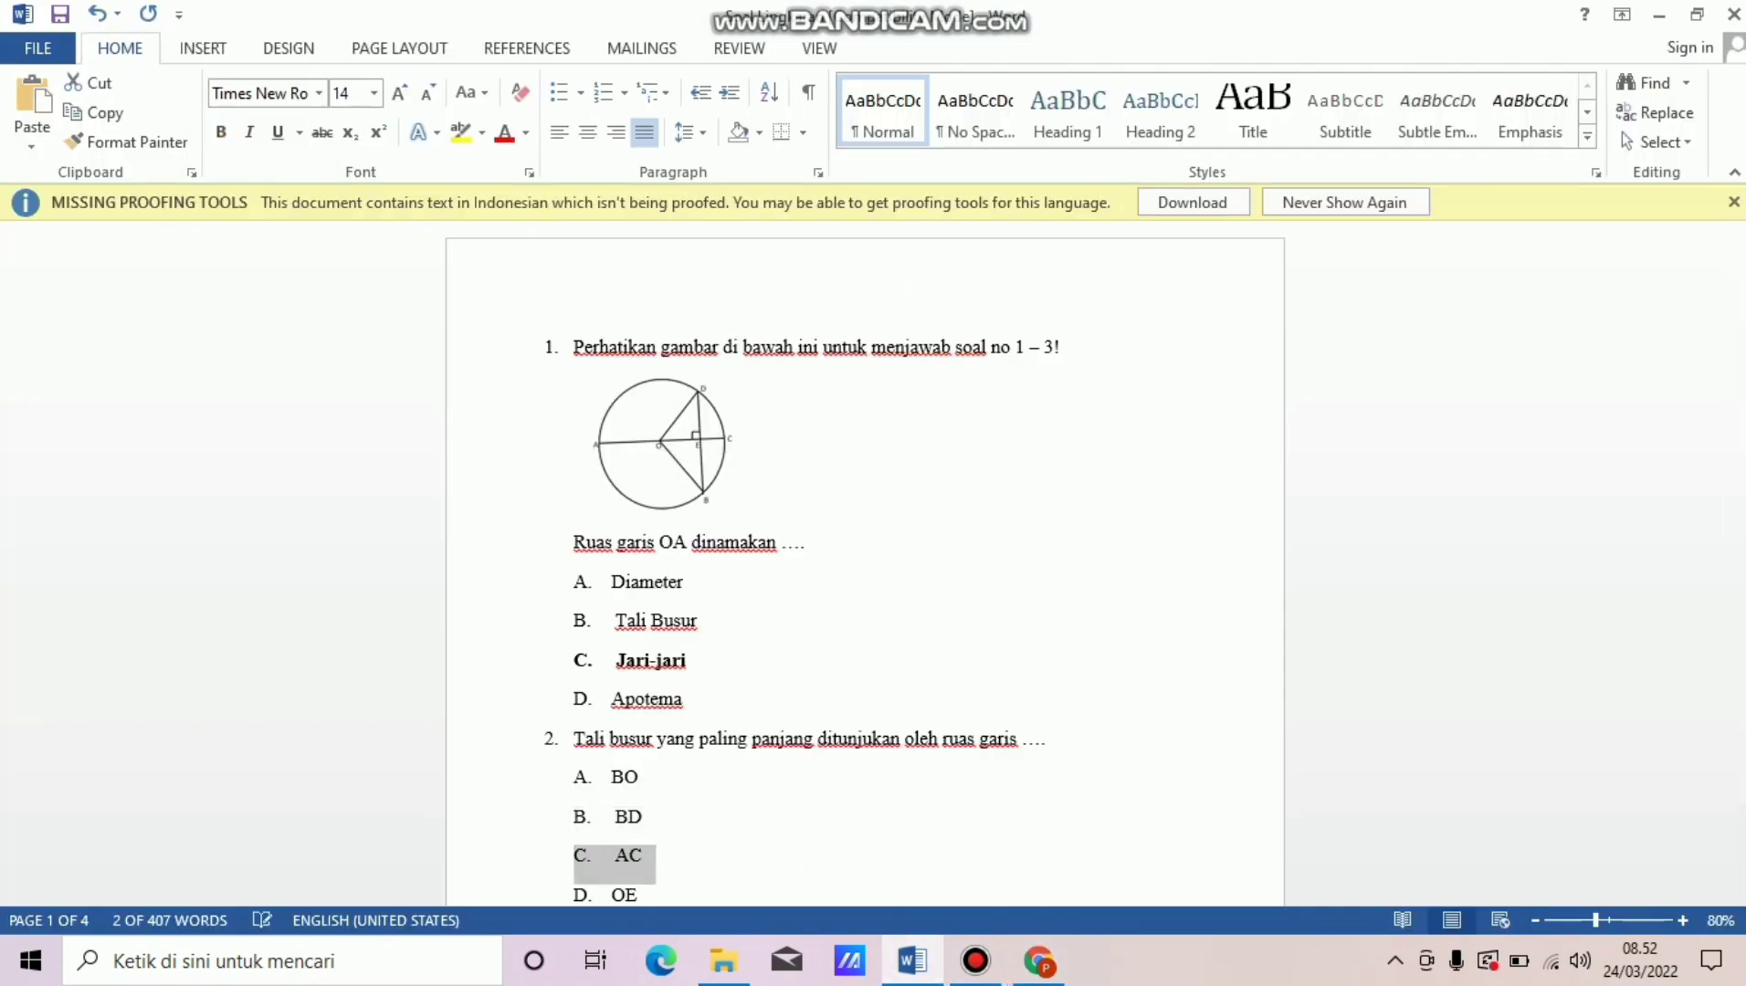
{"action": "left_click", "coordinate": [1040, 961]}
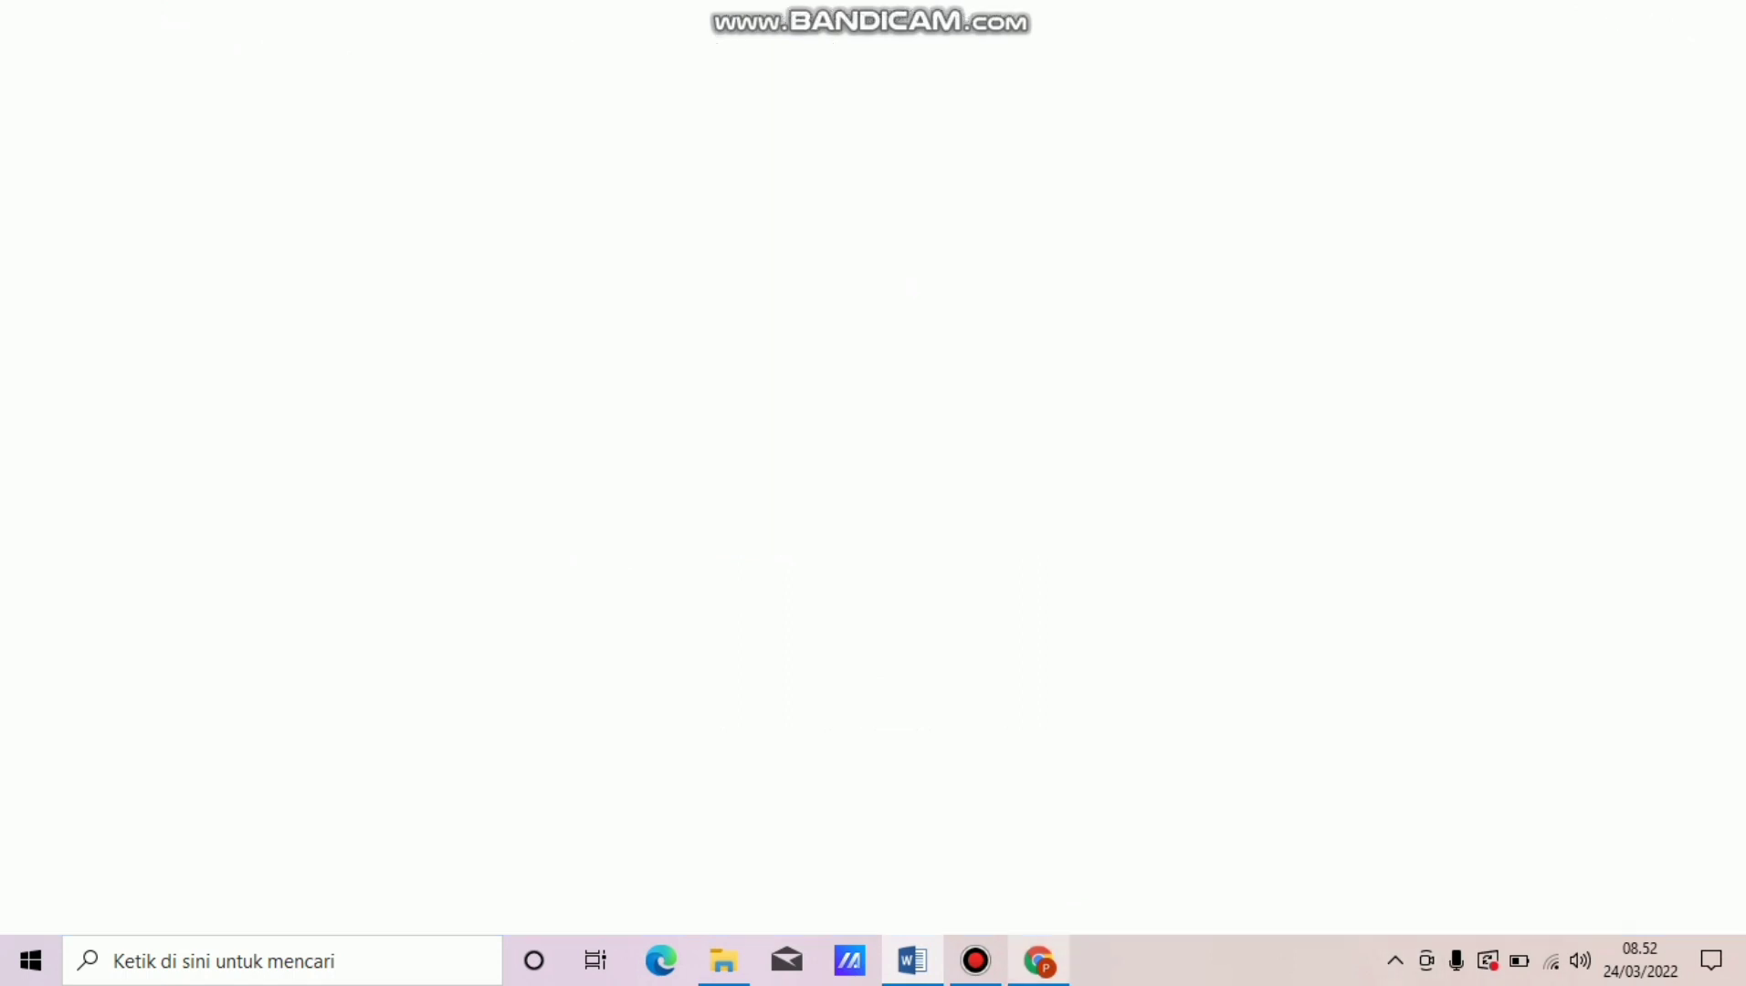
{"action": "key", "text": "ctrl+v"}
{"action": "key", "text": "BackSpace"}
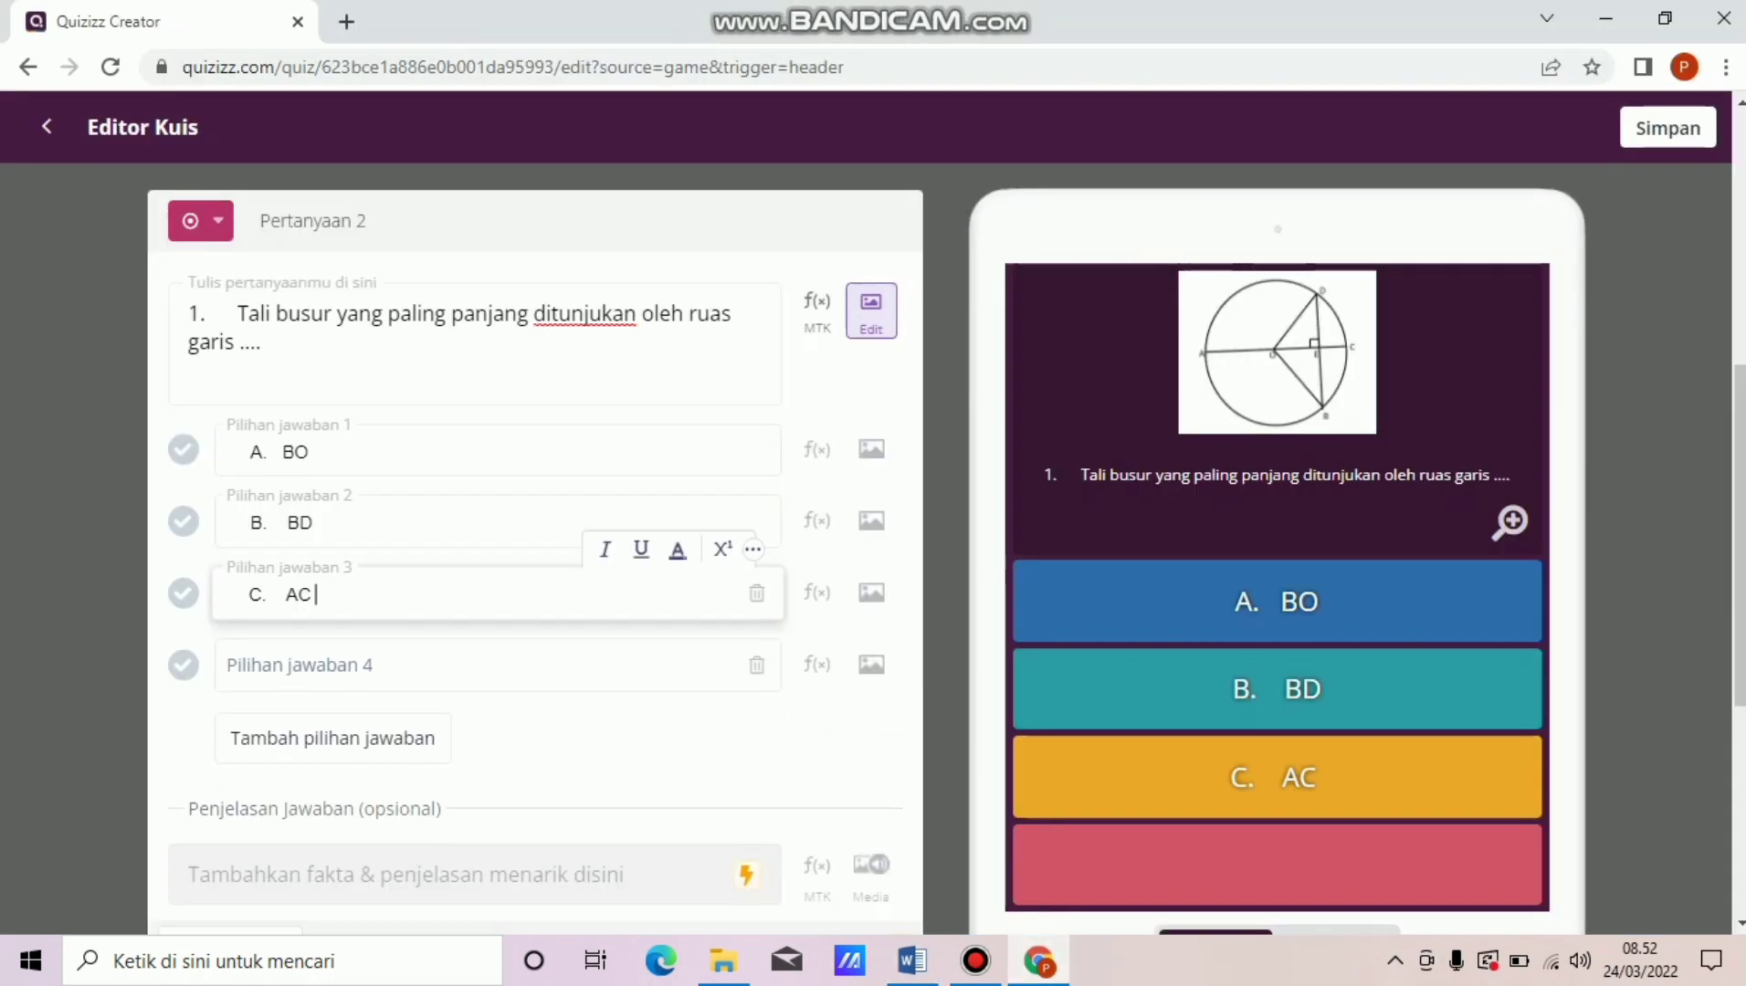
Copy the choice "D. OE" from question 2 in Word into the fourth answer option without a trailing blank line.
{"action": "left_click", "coordinate": [302, 665]}
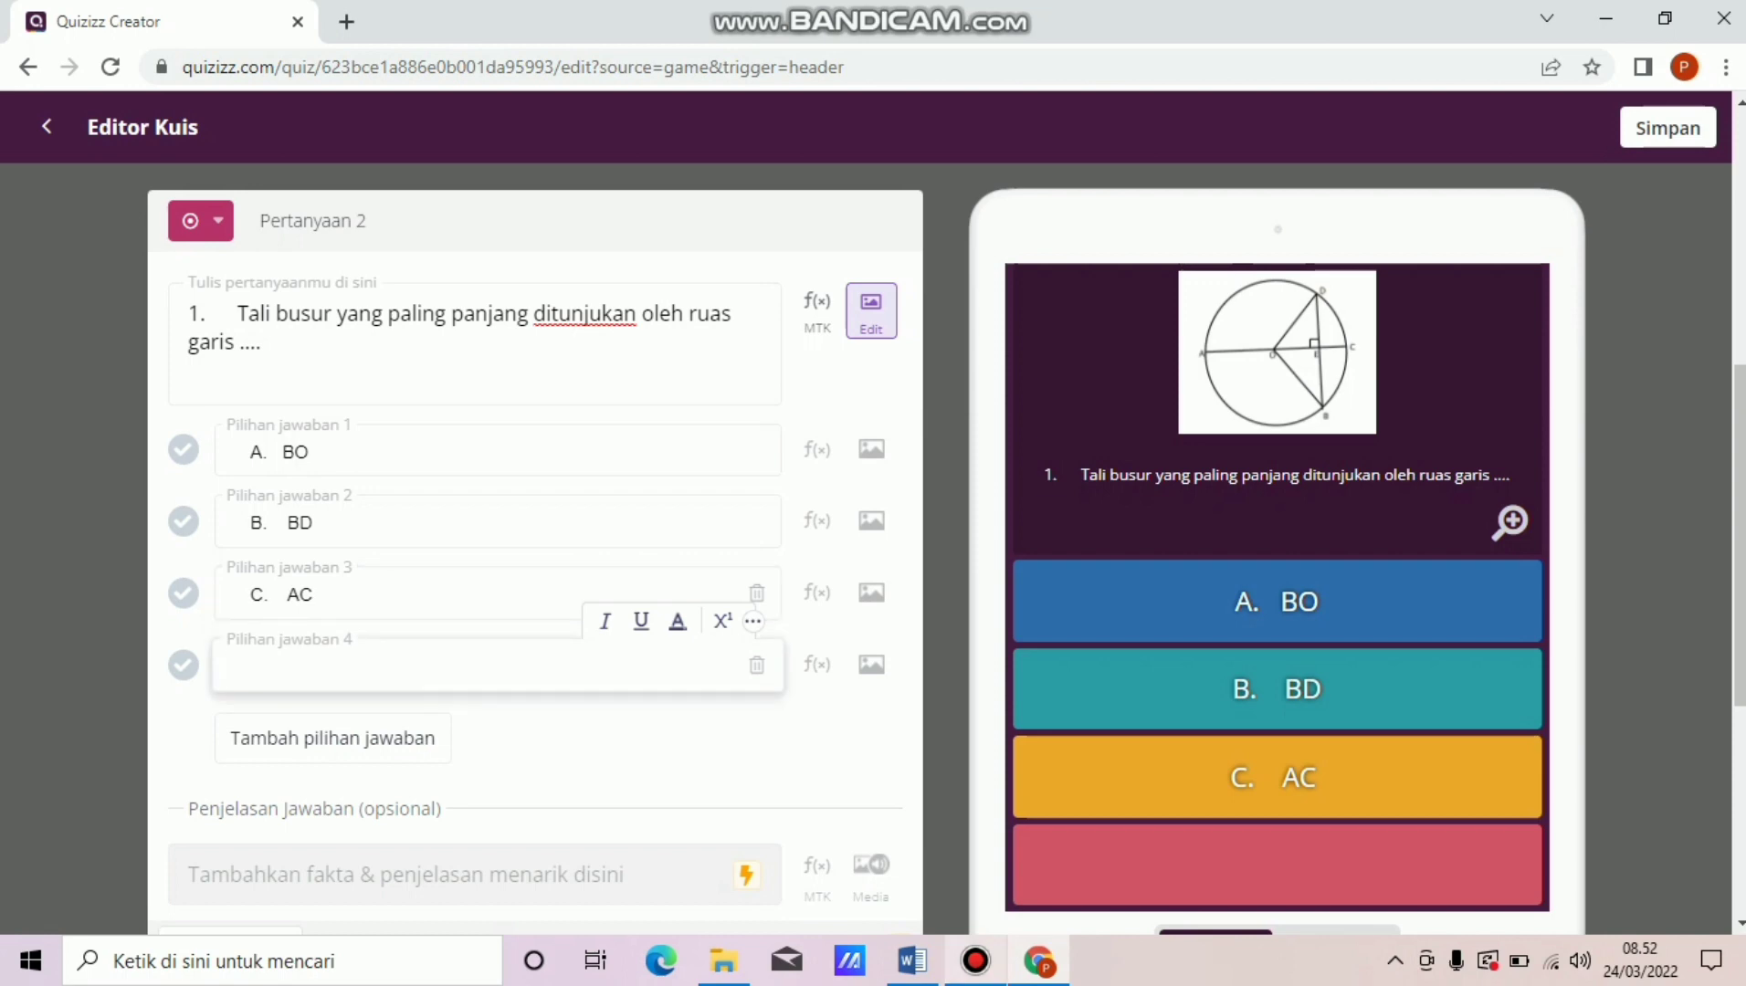
{"action": "mouse_move", "coordinate": [1040, 961]}
{"action": "left_click", "coordinate": [912, 961]}
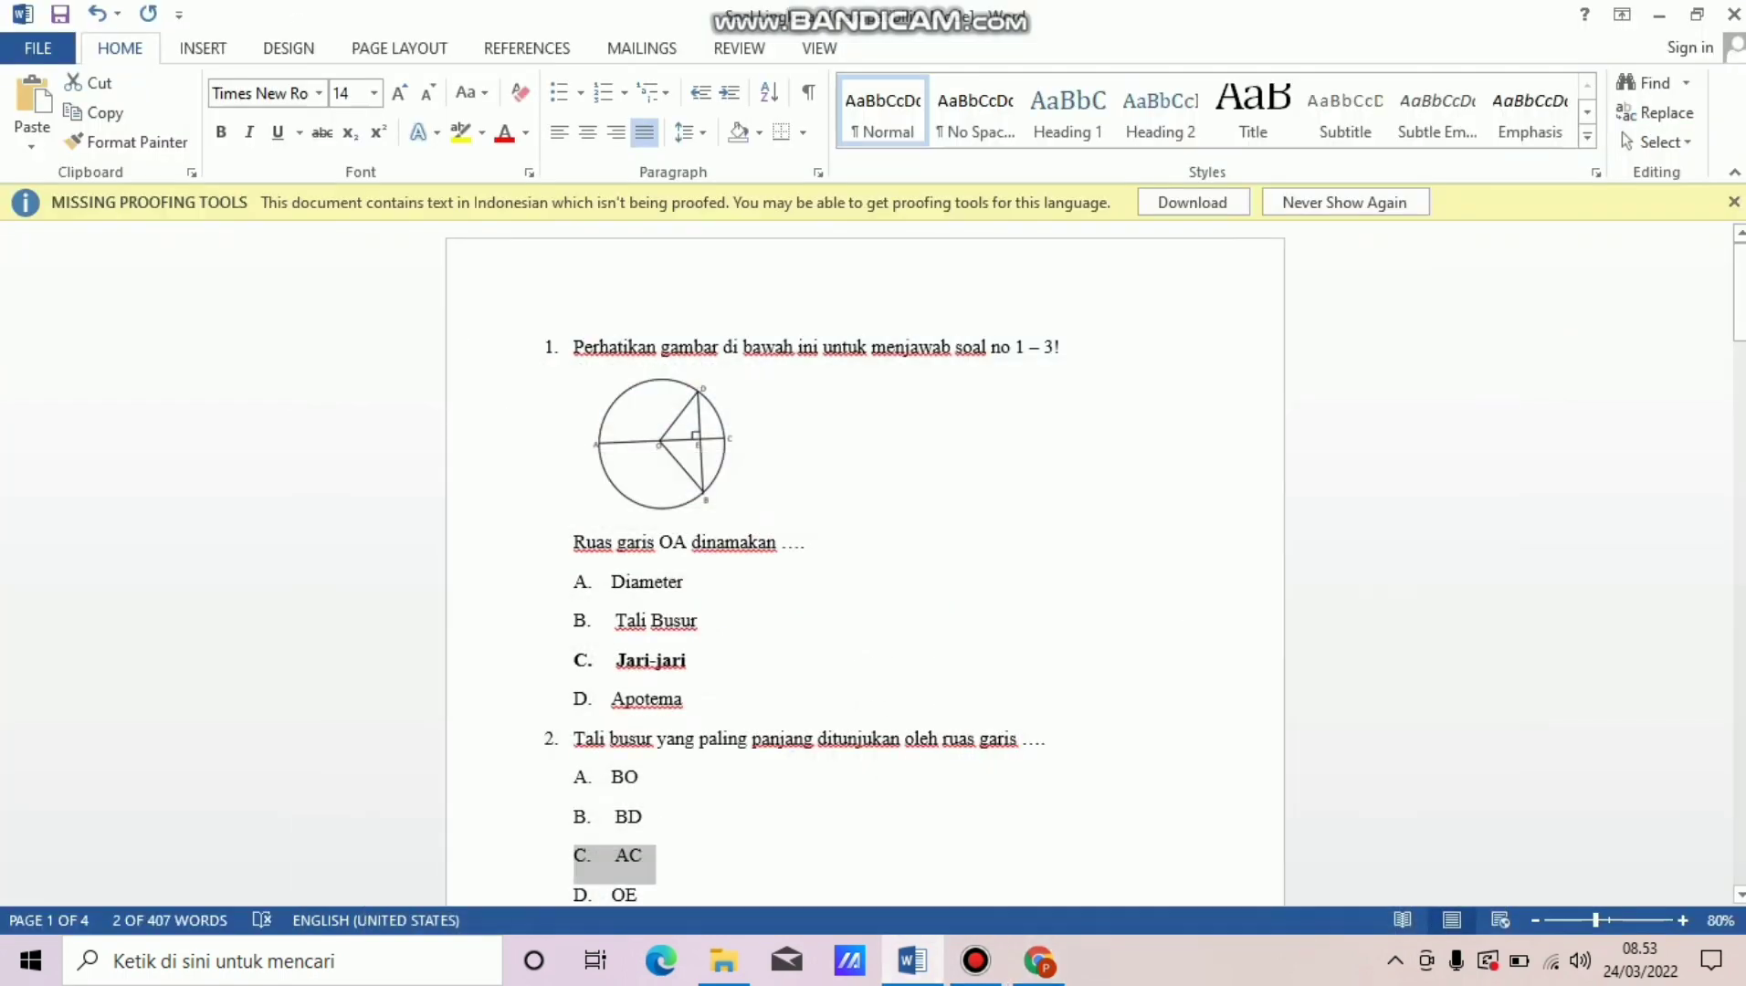
{"action": "key", "text": "Up"}
{"action": "key", "text": "Down"}
{"action": "key", "text": "Down"}
{"action": "key", "text": "Down"}
{"action": "key", "text": "Down"}
{"action": "key", "text": "Down"}
{"action": "key", "text": "Down"}
{"action": "key", "text": "Down"}
{"action": "key", "text": "Down"}
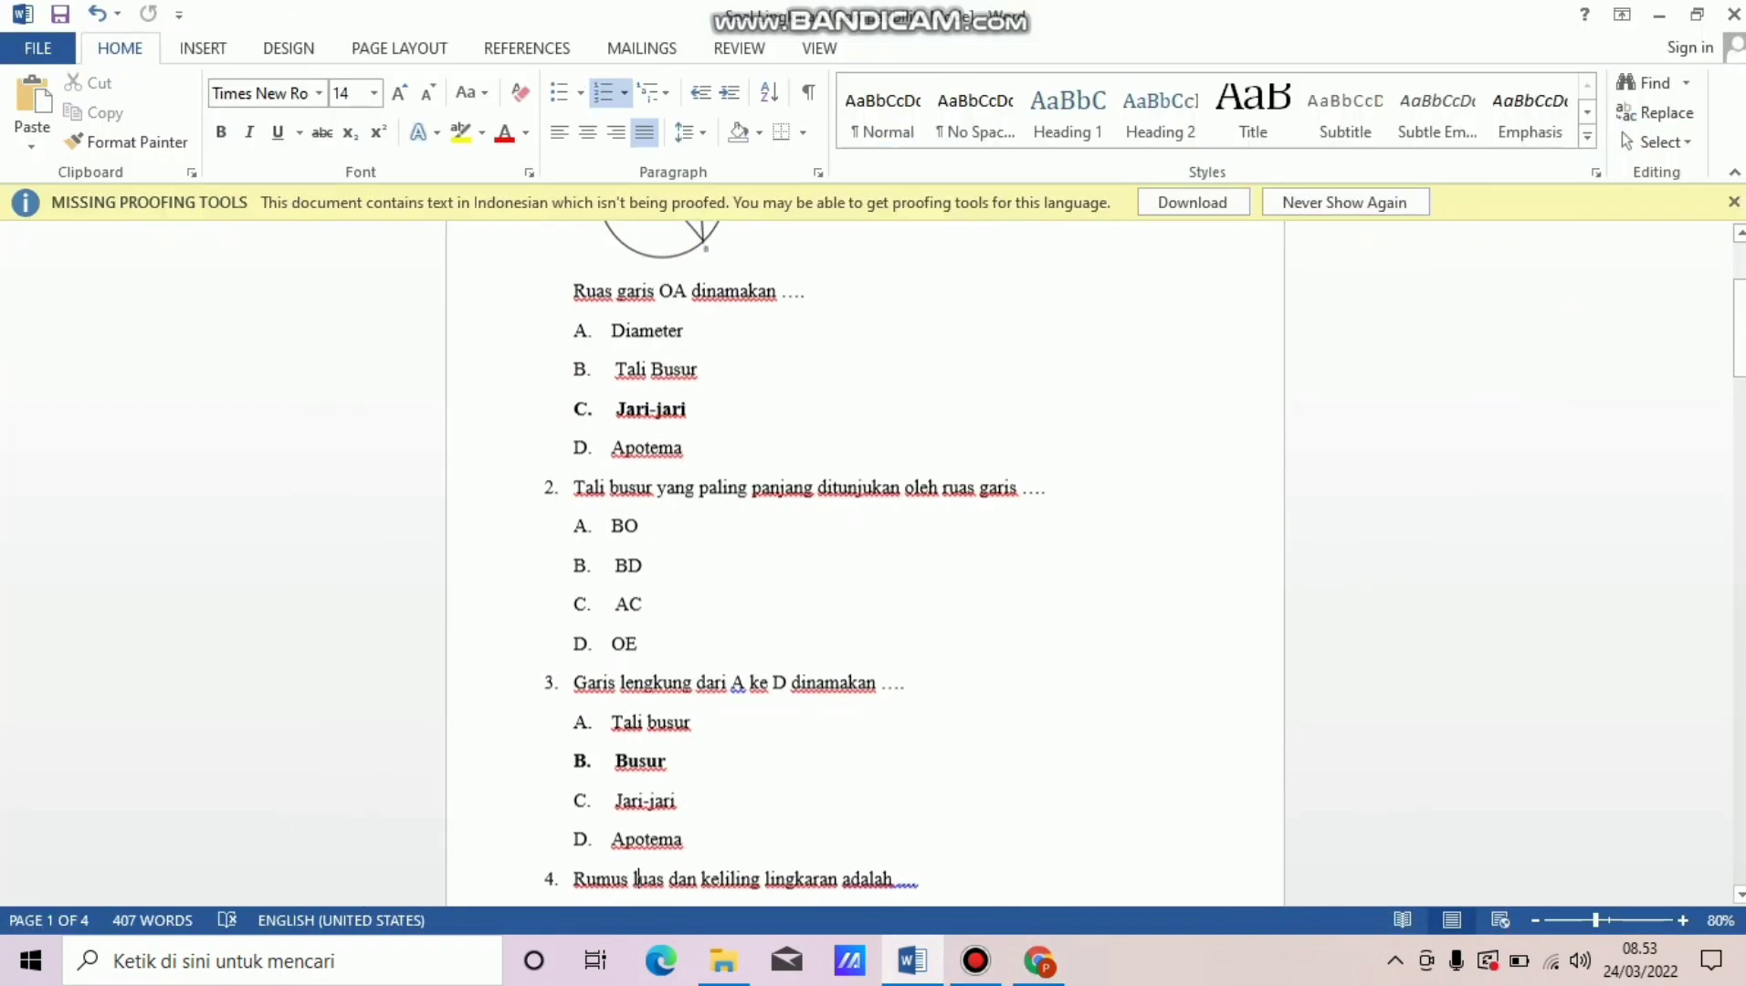
{"action": "key", "text": "shift+End"}
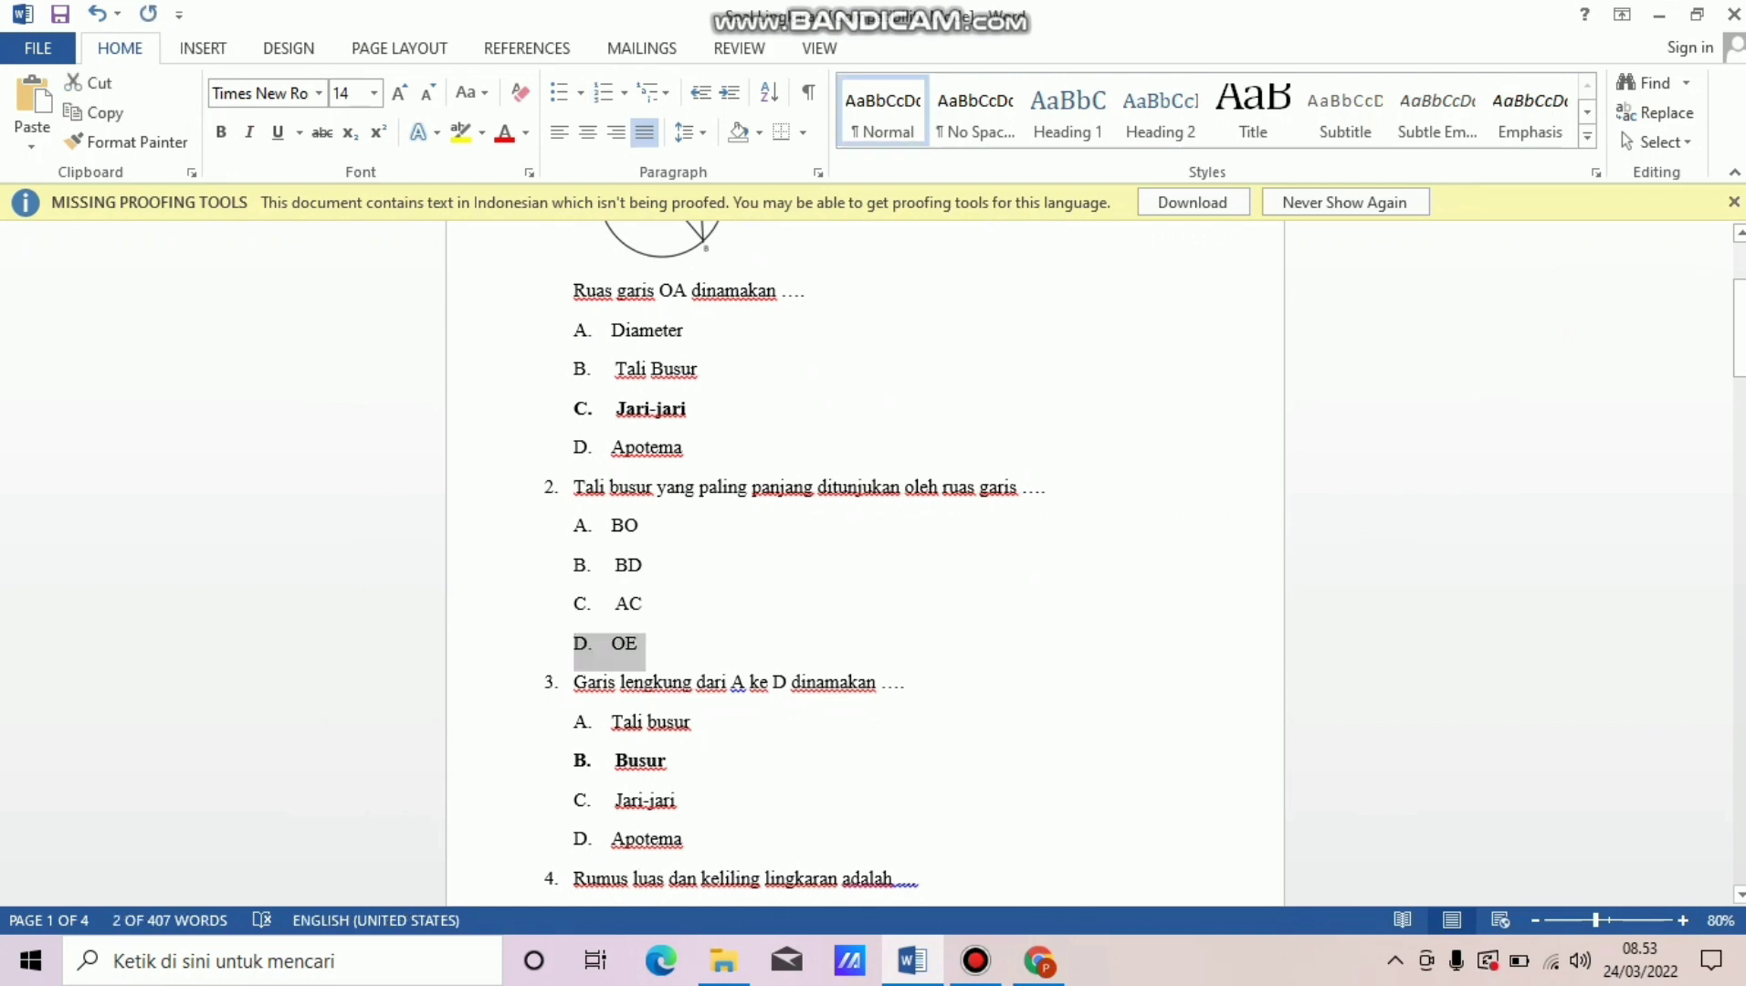
{"action": "left_click", "coordinate": [912, 961]}
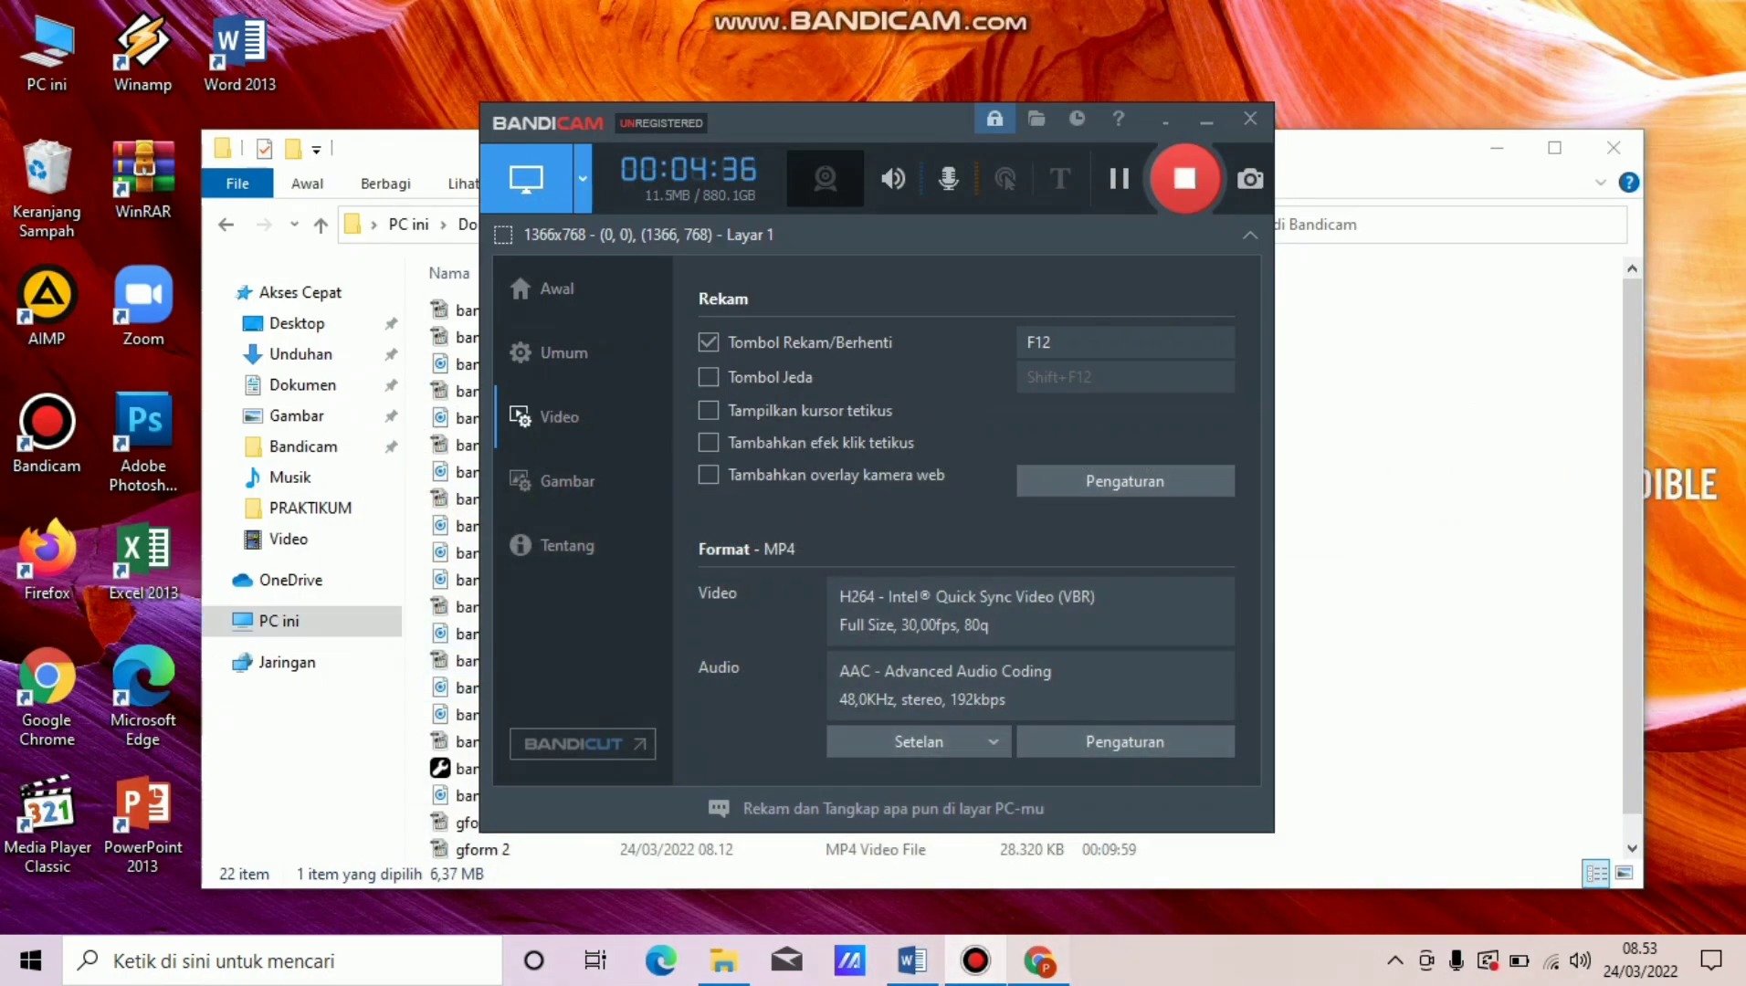
{"action": "left_click", "coordinate": [1038, 961]}
{"action": "key", "text": "ctrl+v"}
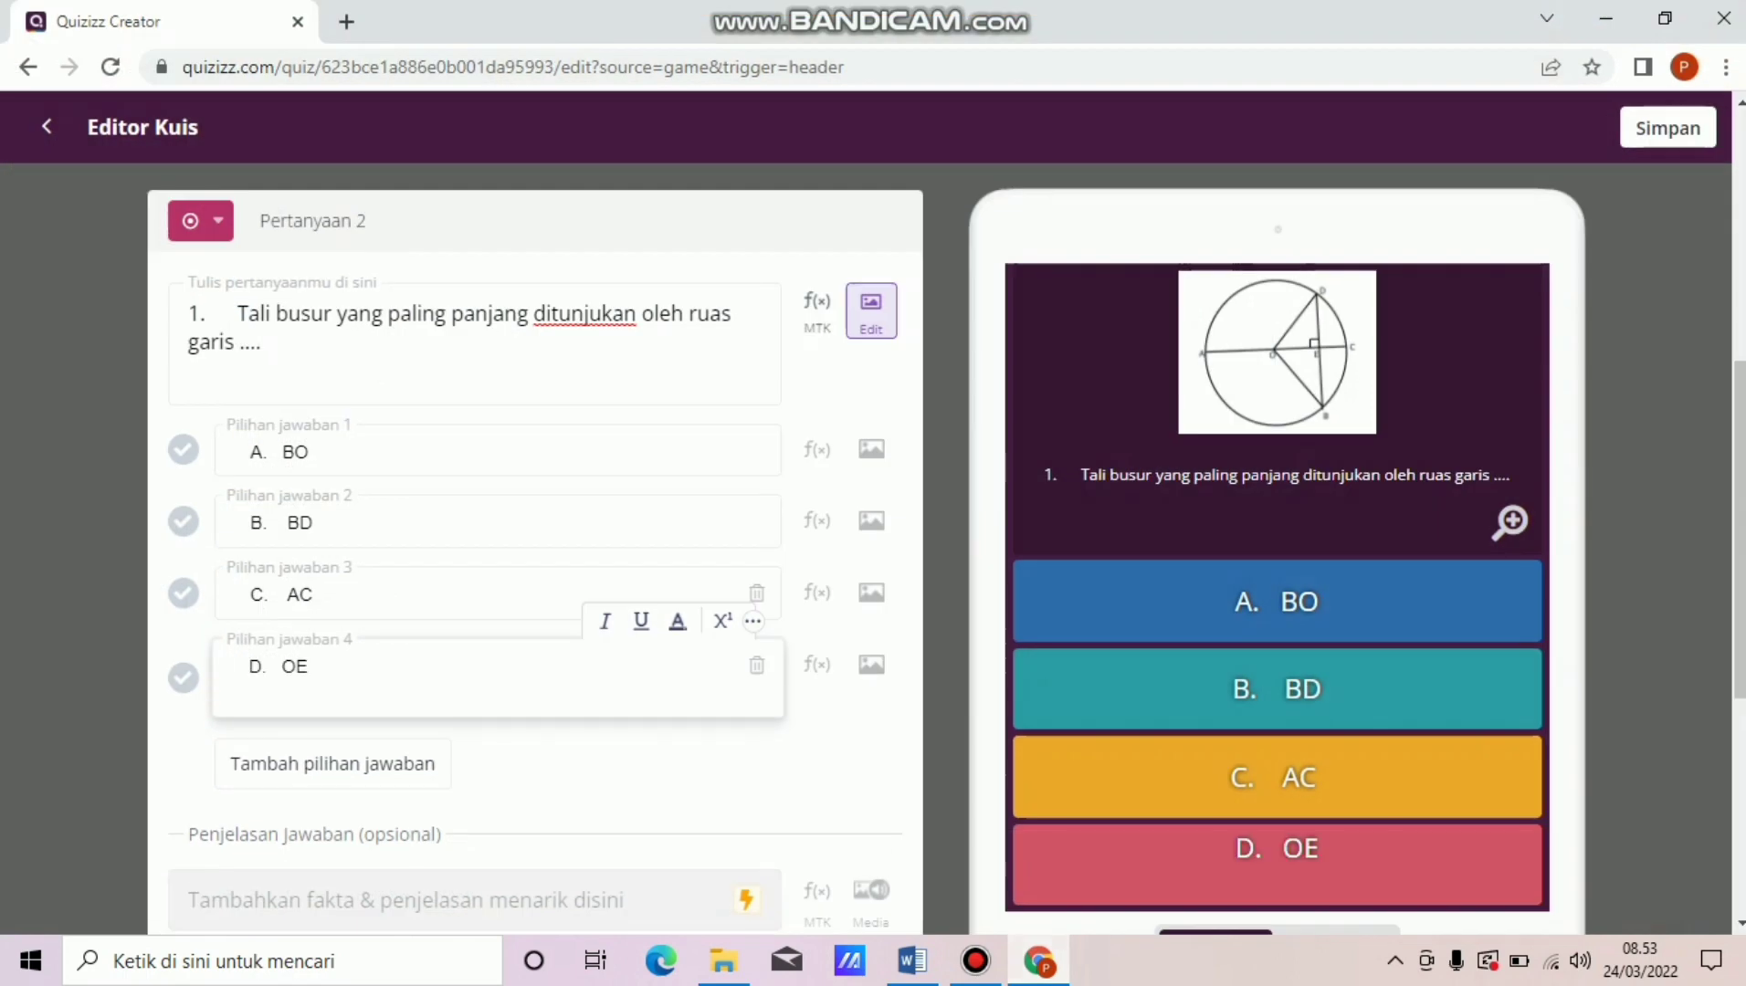
{"action": "key", "text": "BackSpace"}
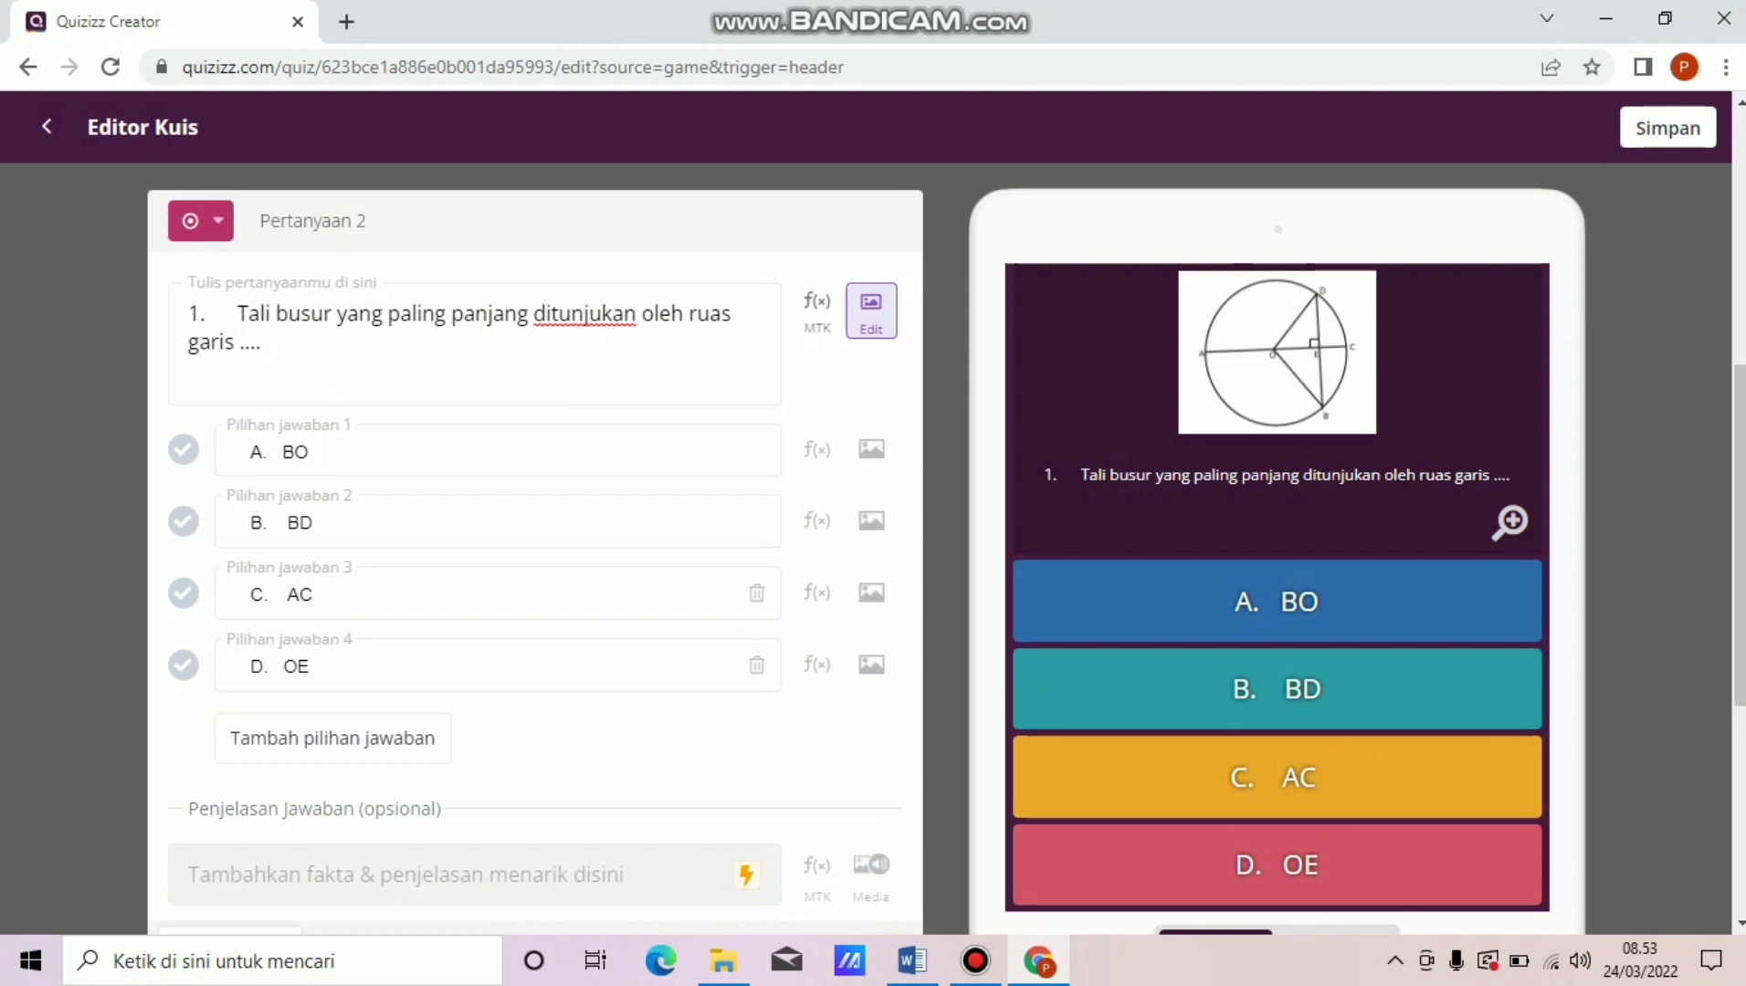
Mark "C. AC" as the correct answer and save question 2 with a time limit of 2 Menit.
{"action": "left_click", "coordinate": [184, 594]}
{"action": "scroll", "coordinate": [247, 795], "scroll_direction": "down", "scroll_amount": 3}
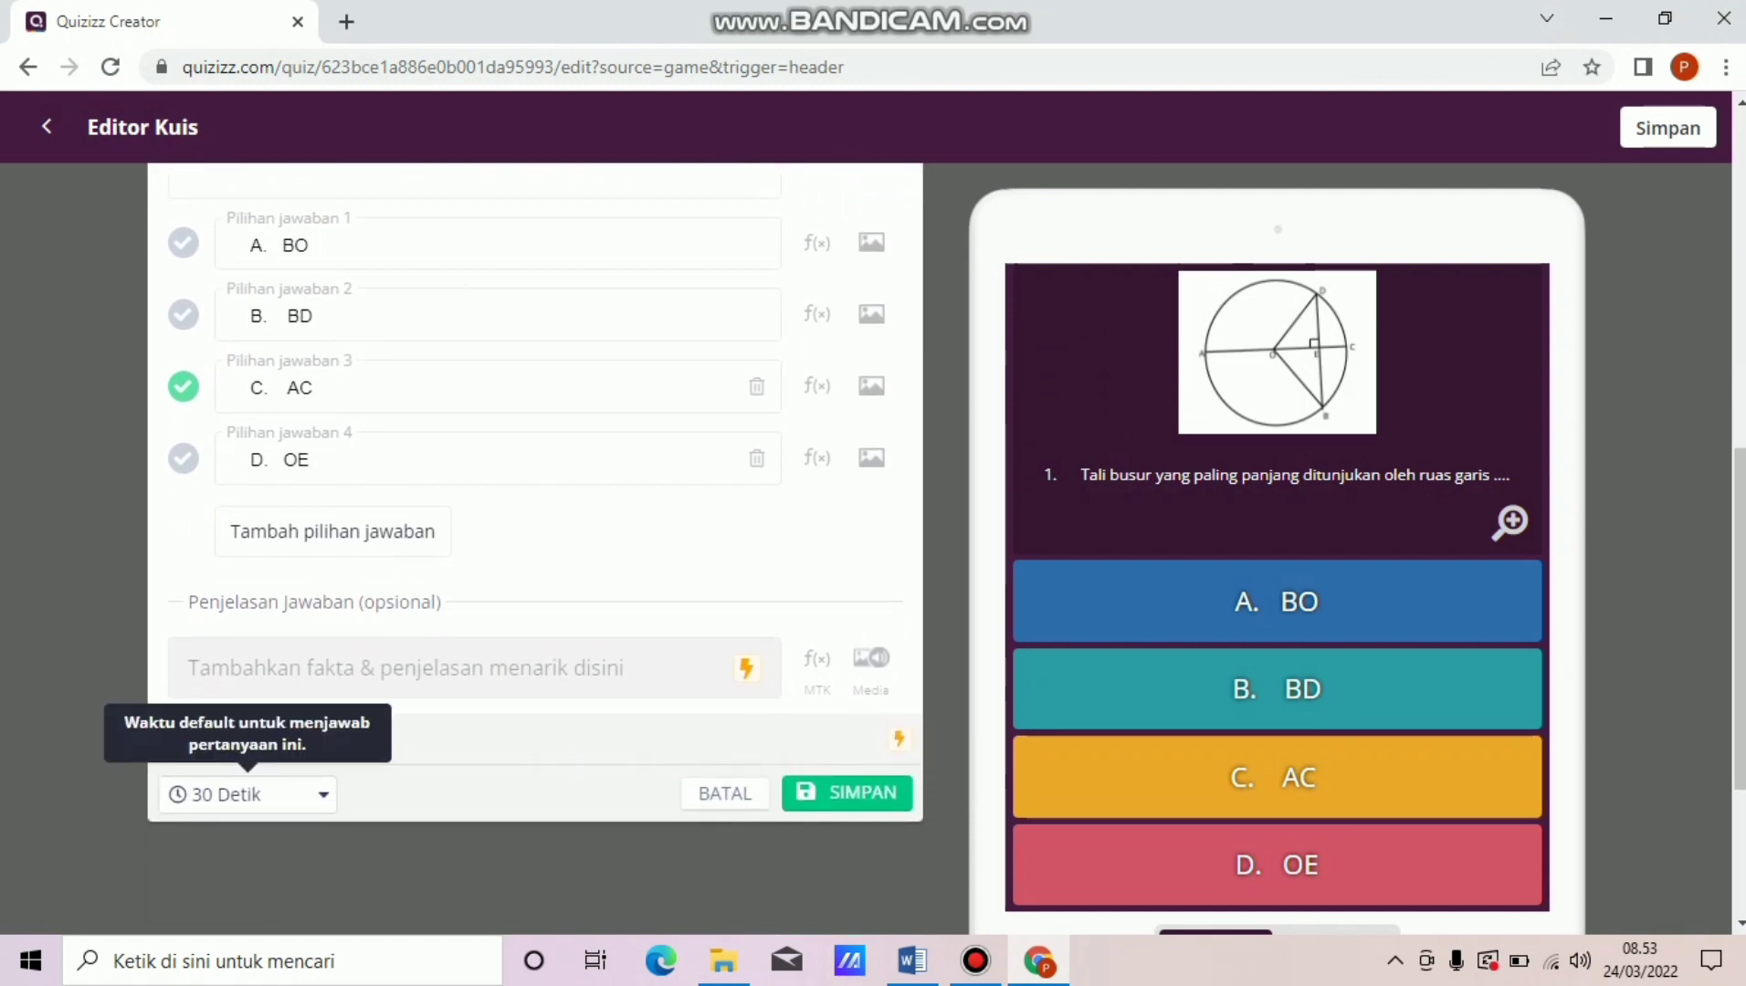
{"action": "left_click", "coordinate": [247, 794]}
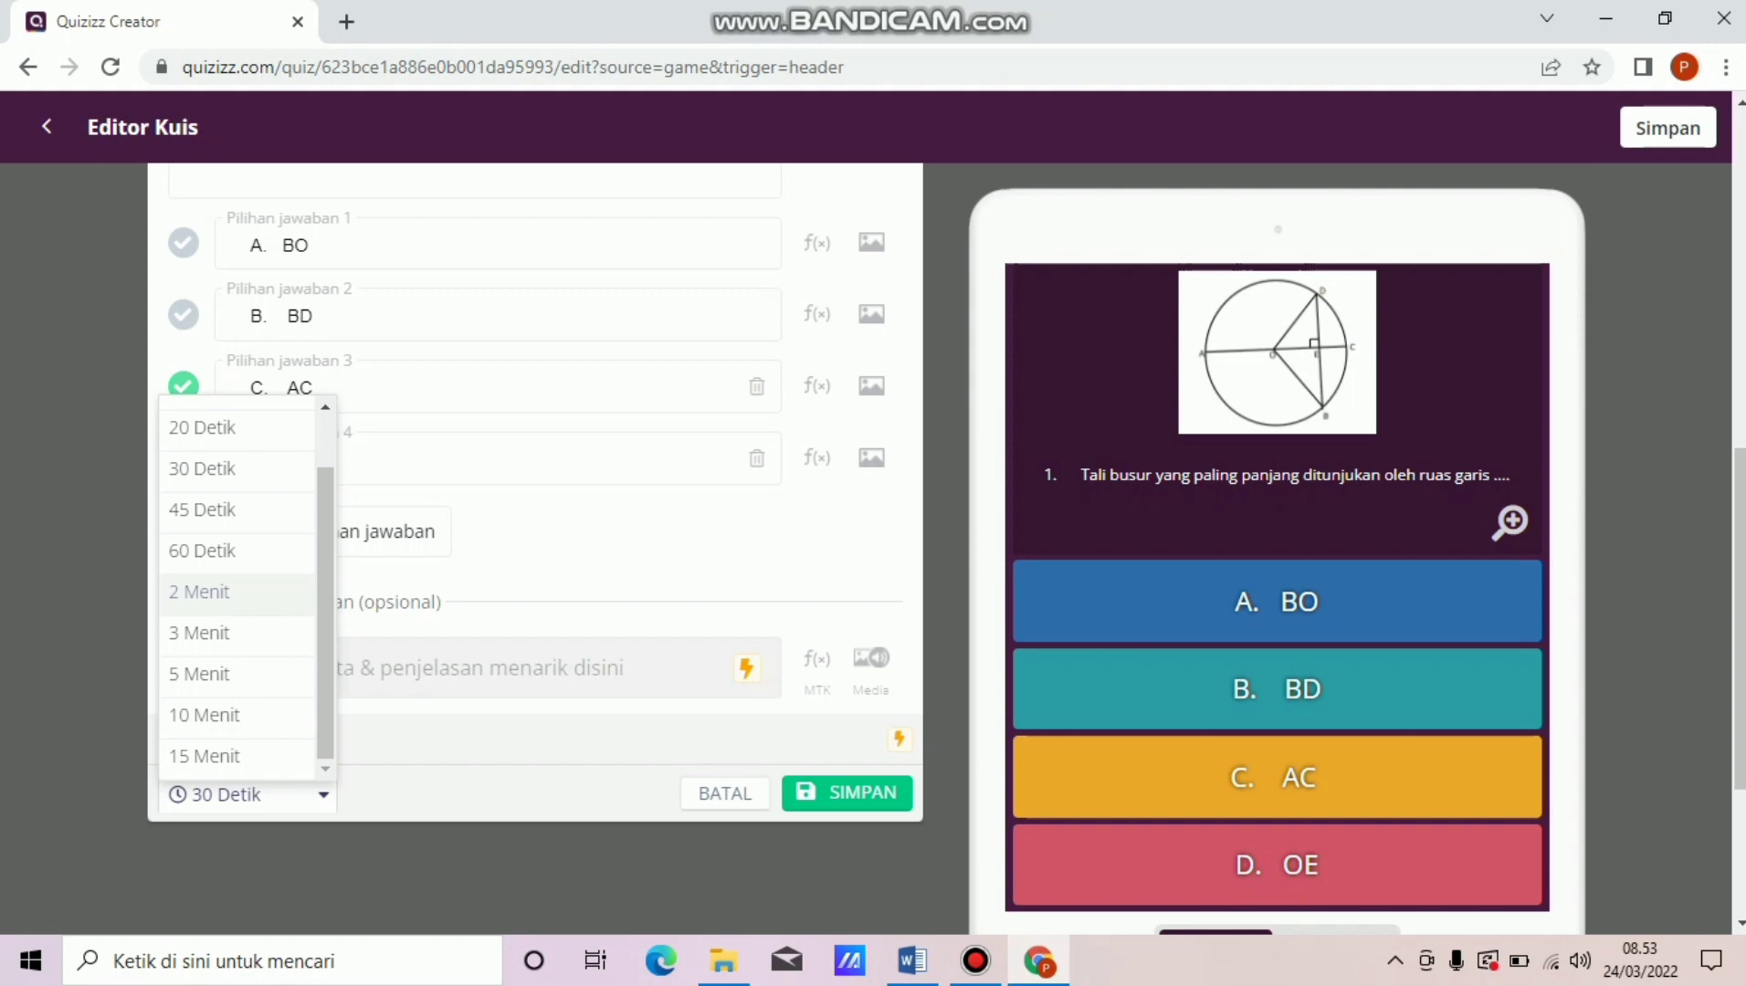
{"action": "left_click", "coordinate": [236, 593]}
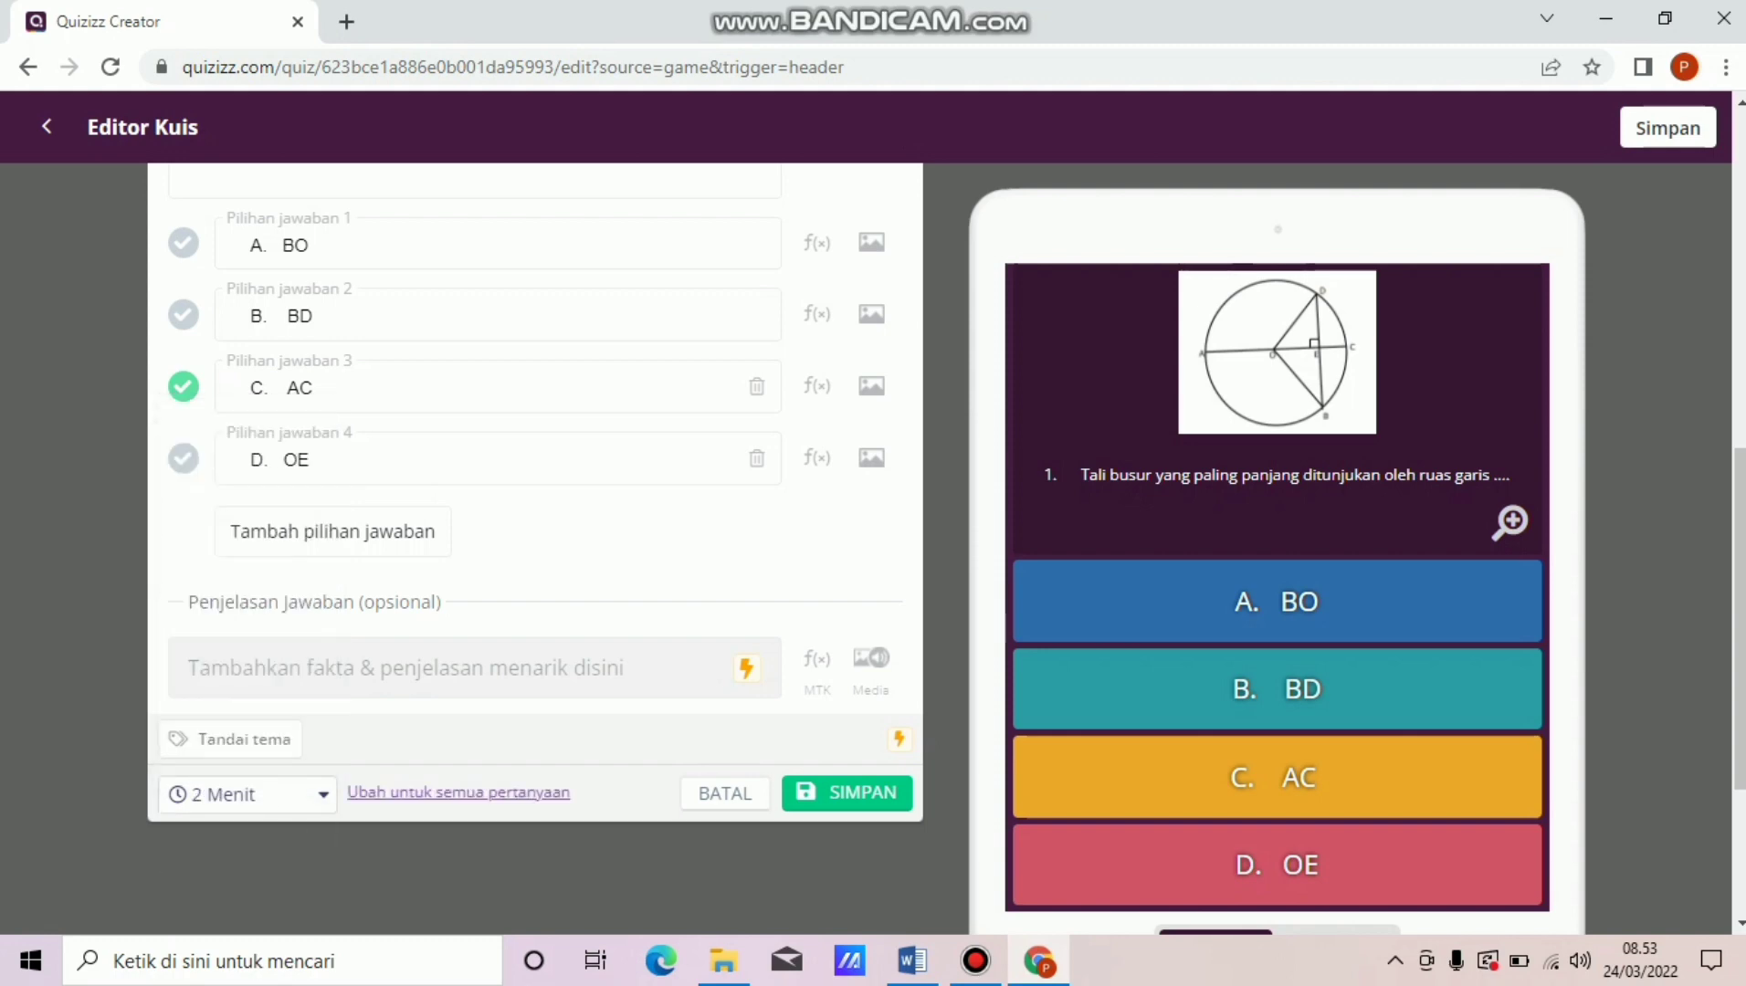
{"action": "left_click", "coordinate": [846, 792]}
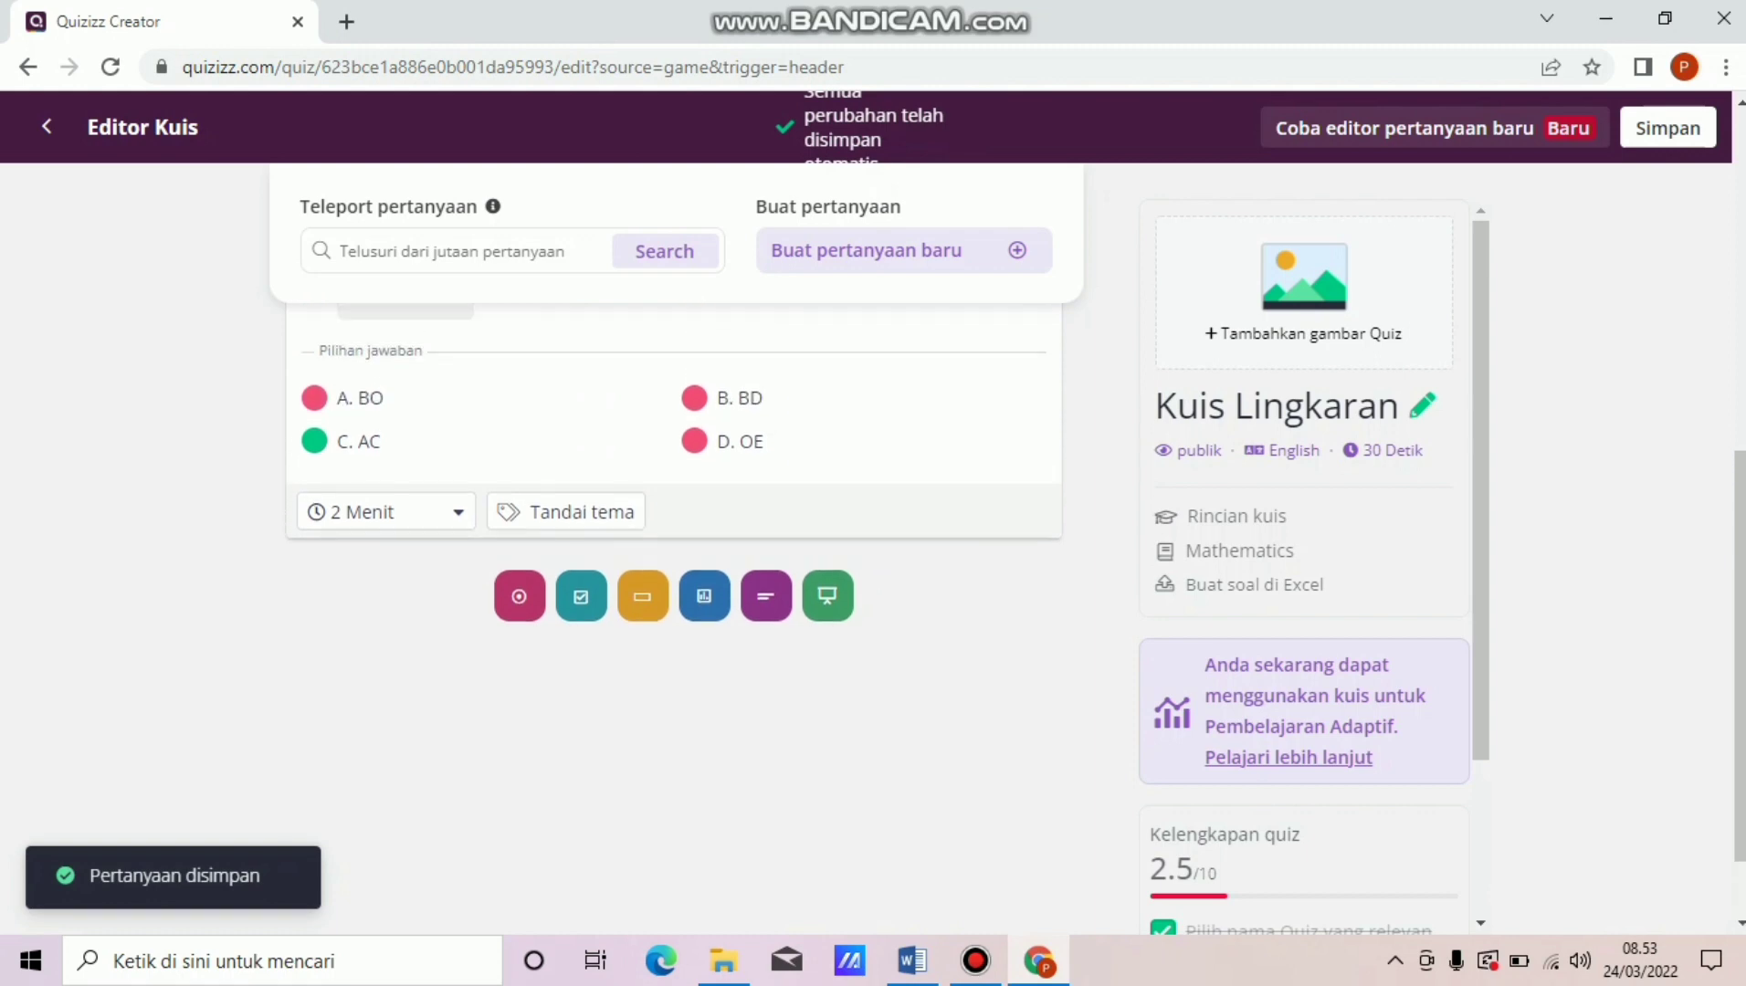
{"action": "scroll", "coordinate": [972, 650], "scroll_direction": "up", "scroll_amount": 2}
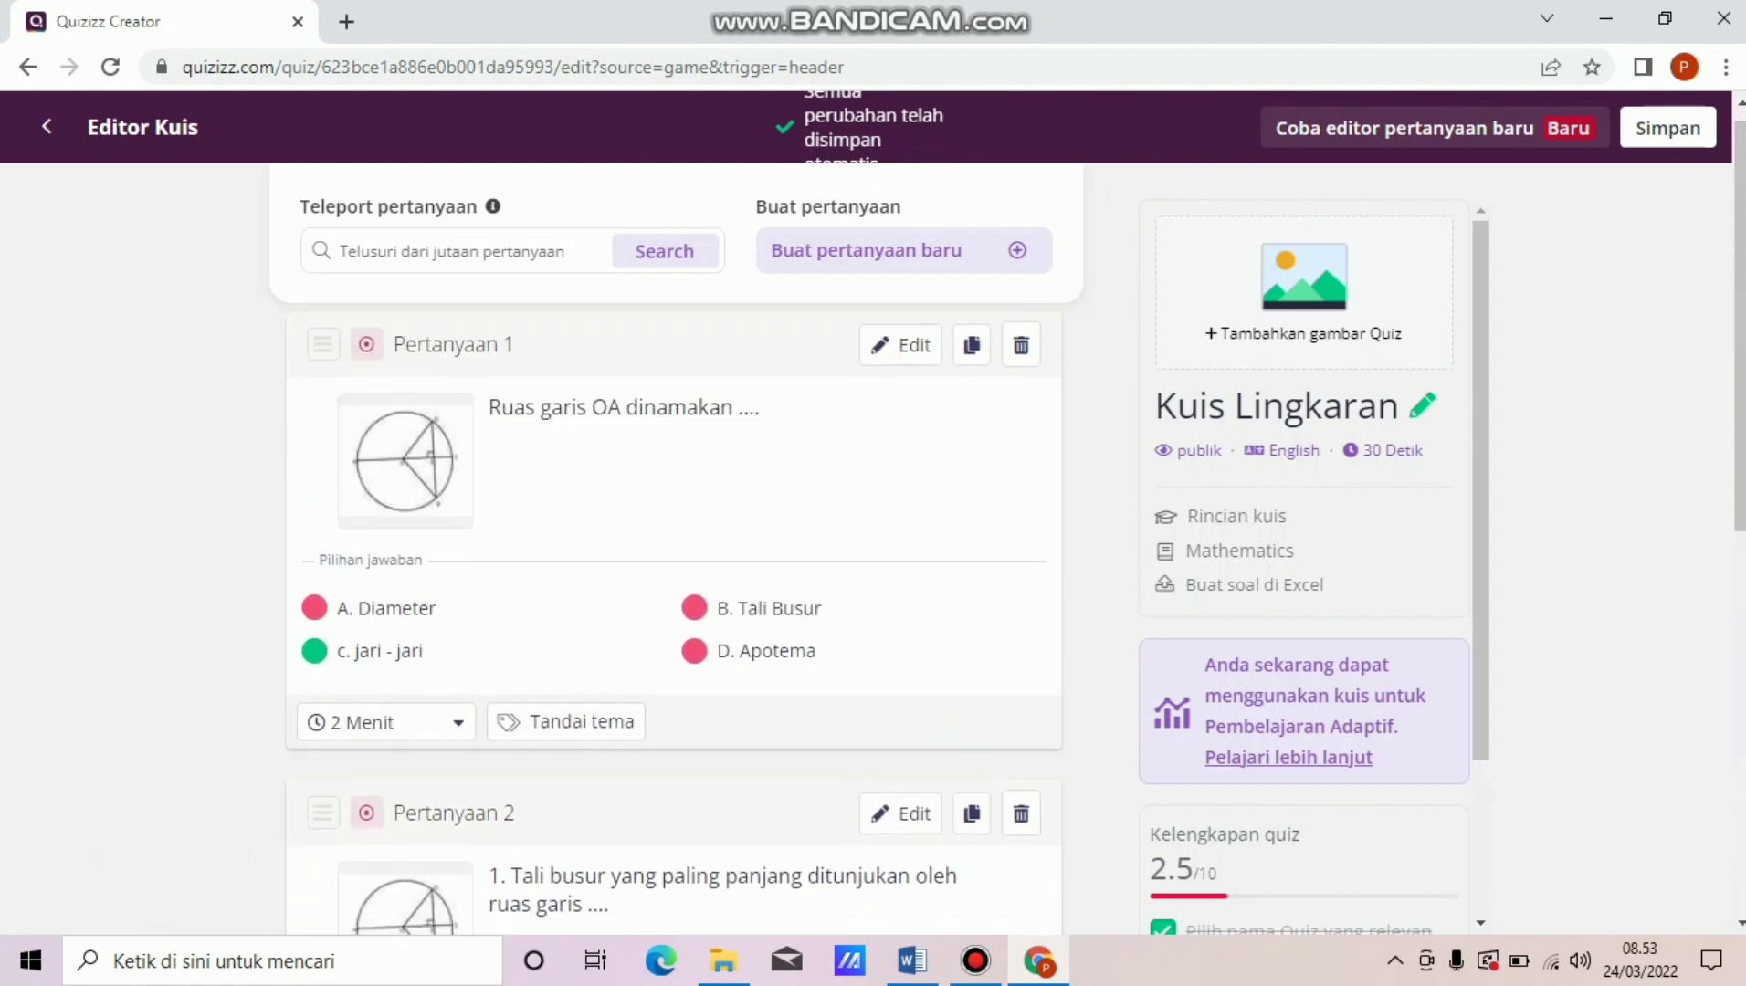
{"action": "scroll", "coordinate": [972, 651], "scroll_direction": "down", "scroll_amount": 5}
{"action": "scroll", "coordinate": [674, 548], "scroll_direction": "down", "scroll_amount": 1}
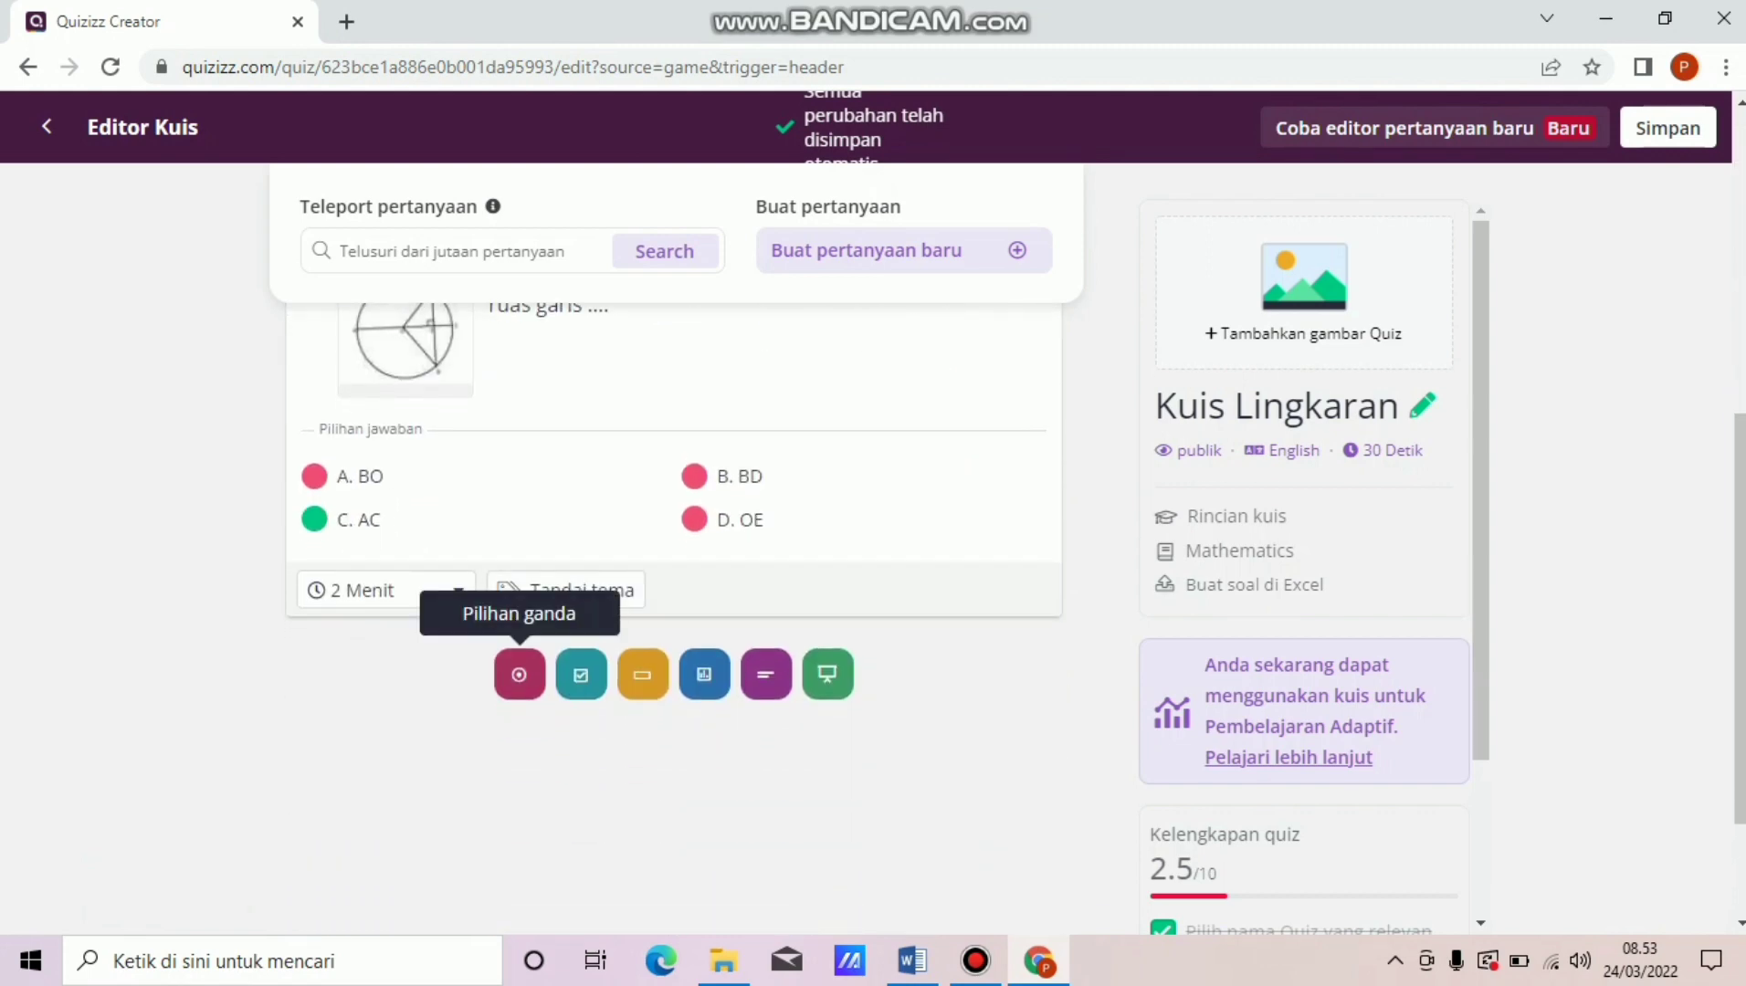
Add a multiple-choice question and fill its text with question 3 from the Word document, "lengkung dari A ke D dinamakan .... Garis".
{"action": "left_click", "coordinate": [519, 674]}
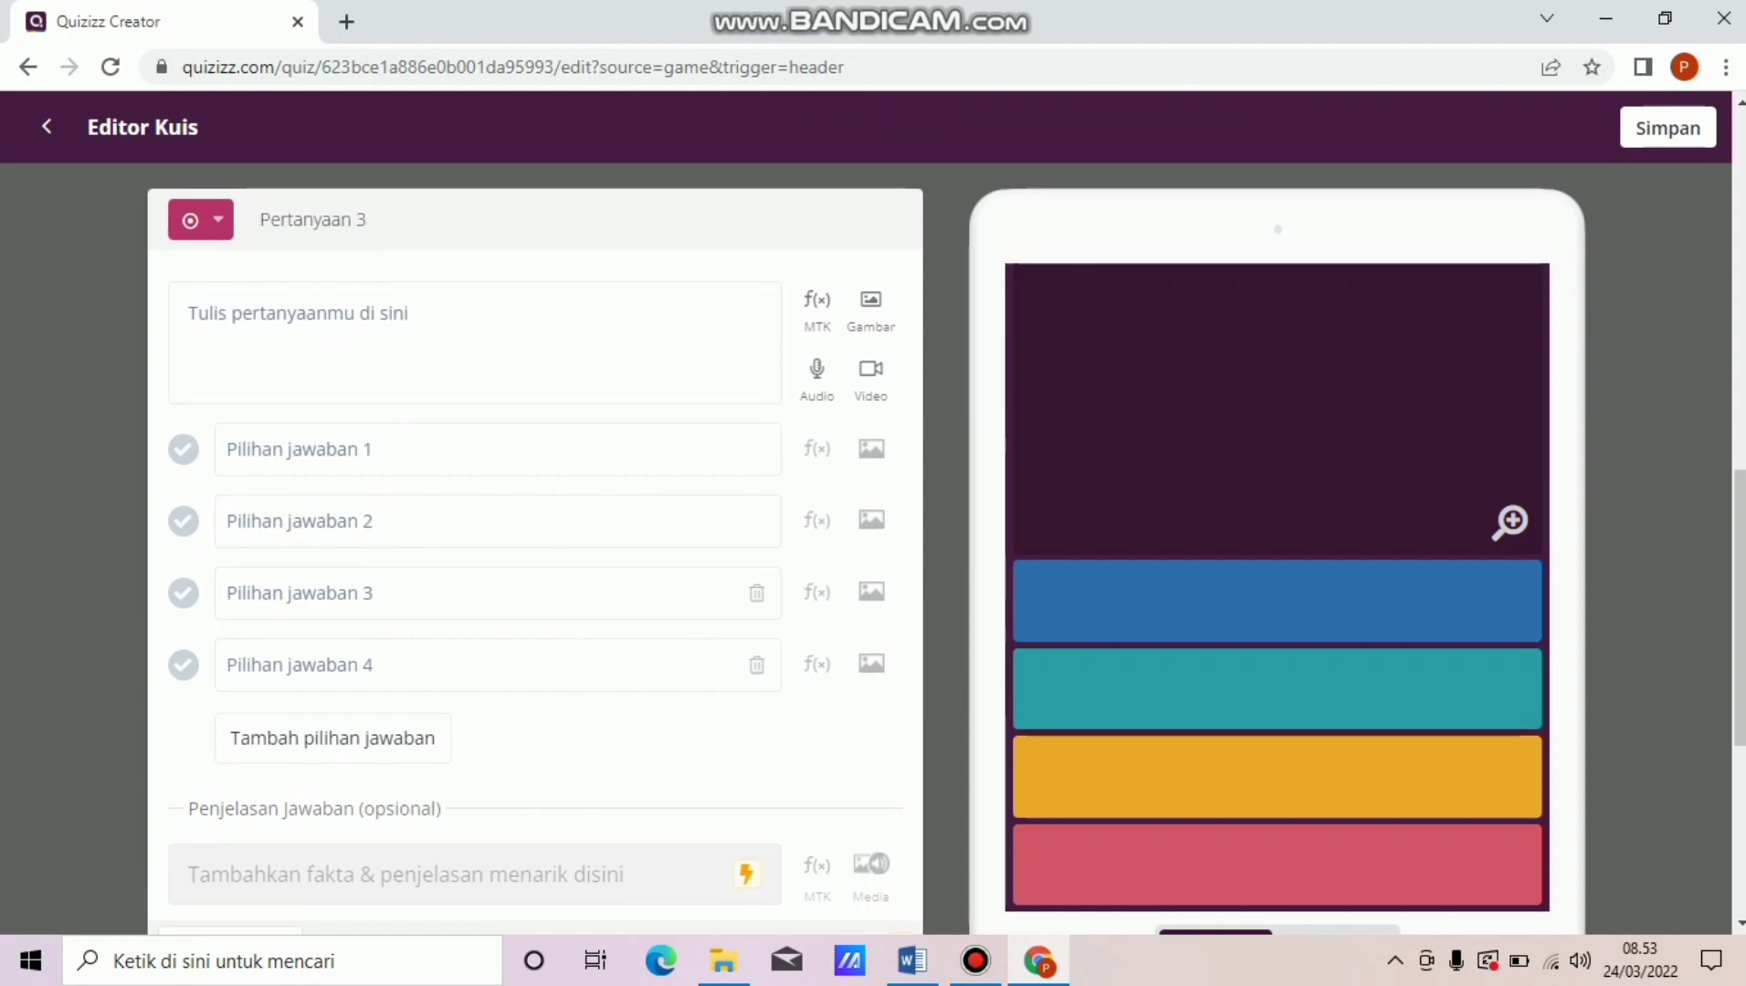
{"action": "left_click", "coordinate": [438, 336]}
{"action": "left_click", "coordinate": [913, 961]}
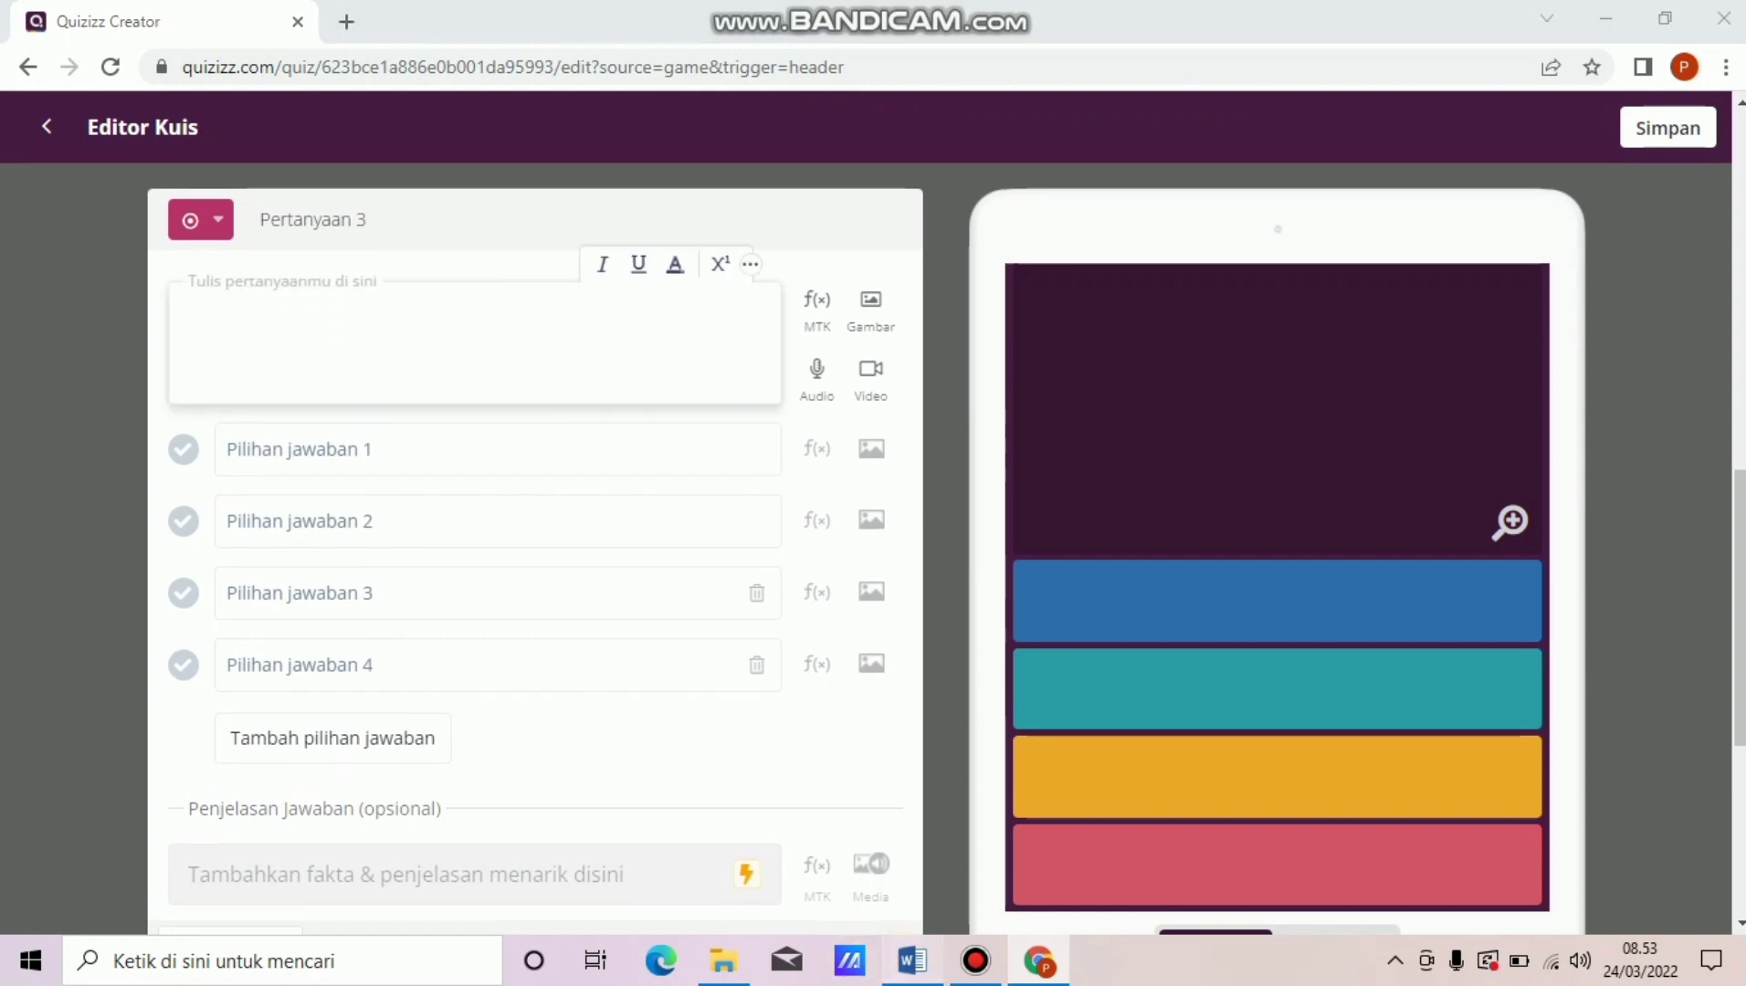
{"action": "mouse_move", "coordinate": [575, 684]}
{"action": "left_mouse_down"}
{"action": "mouse_move", "coordinate": [907, 684]}
{"action": "mouse_move", "coordinate": [575, 684]}
{"action": "left_mouse_up"}
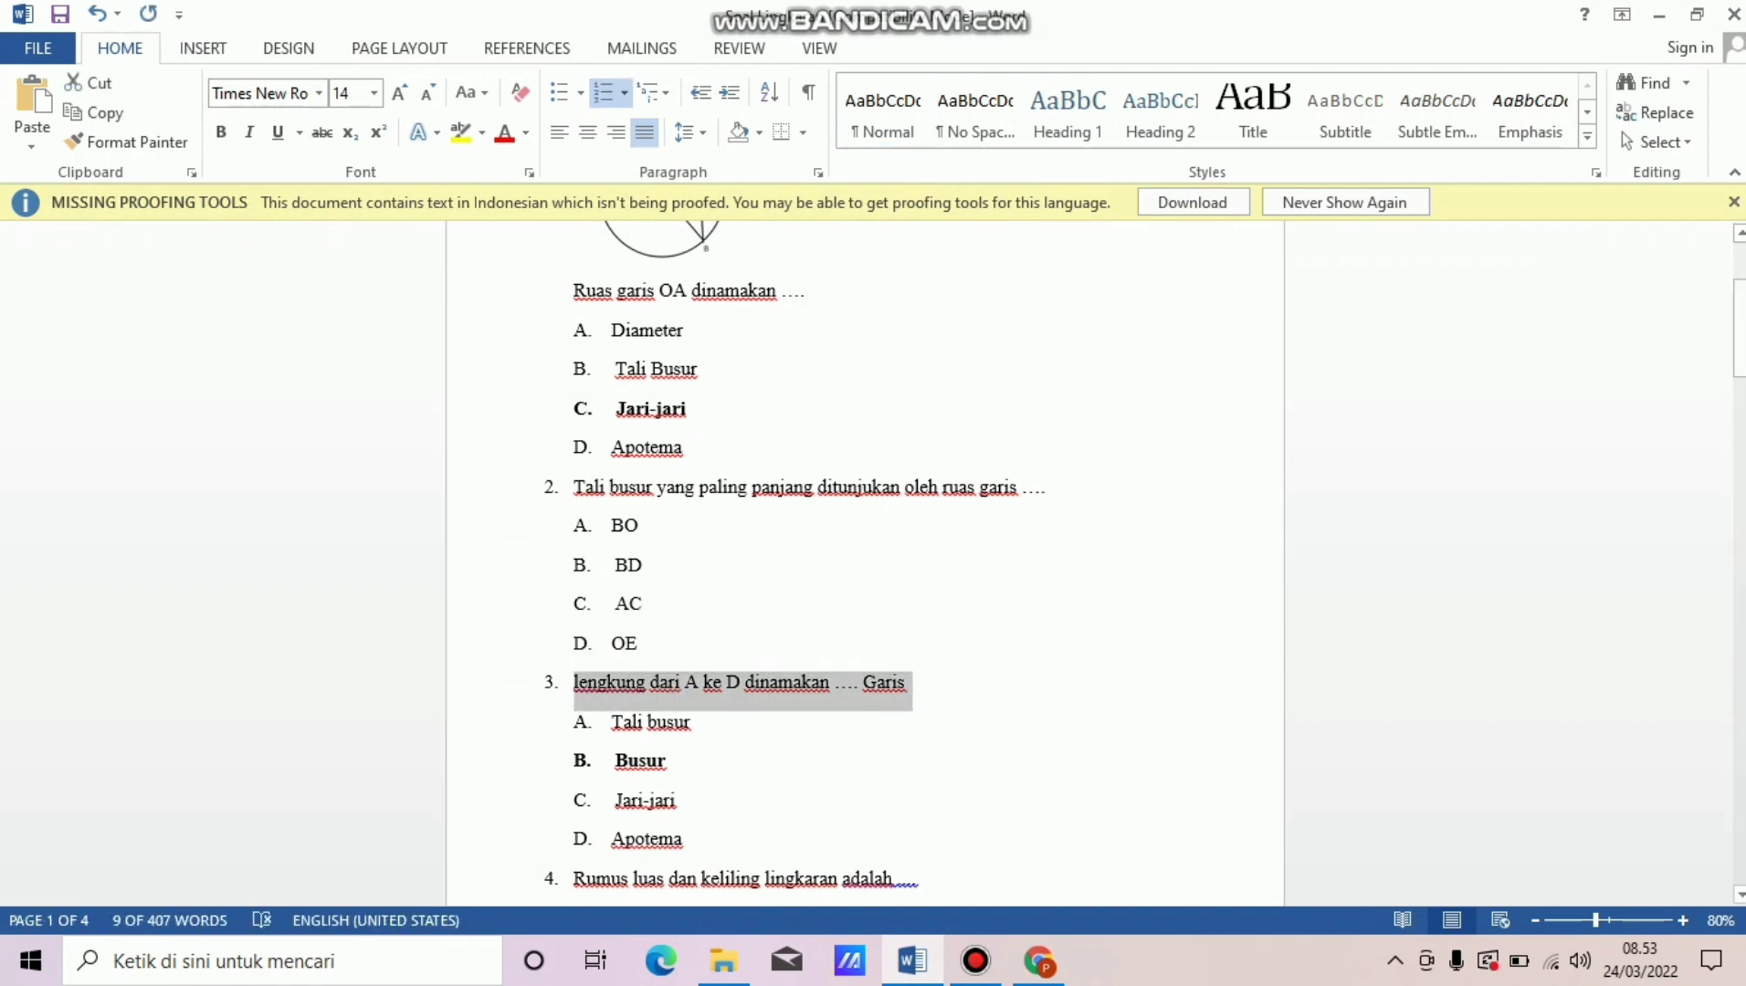
{"action": "left_click", "coordinate": [1039, 961]}
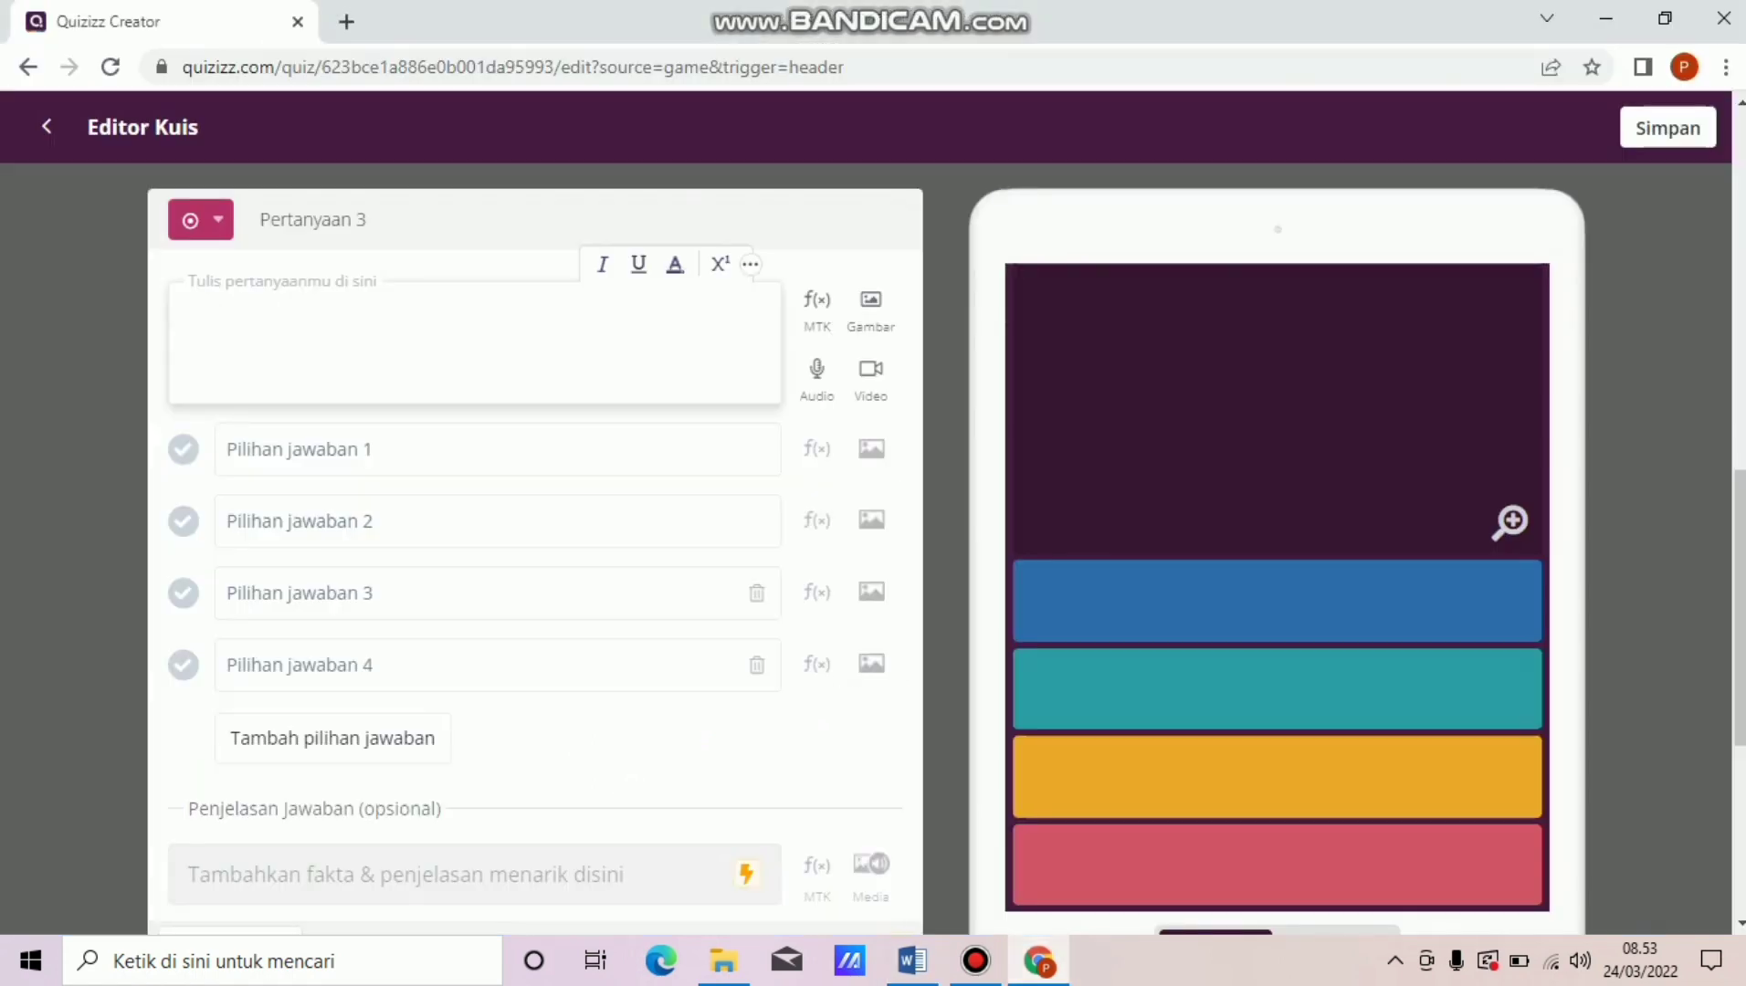
{"action": "type", "text": "1.\tlengkung dari A ke D dinamakan .... Garis"}
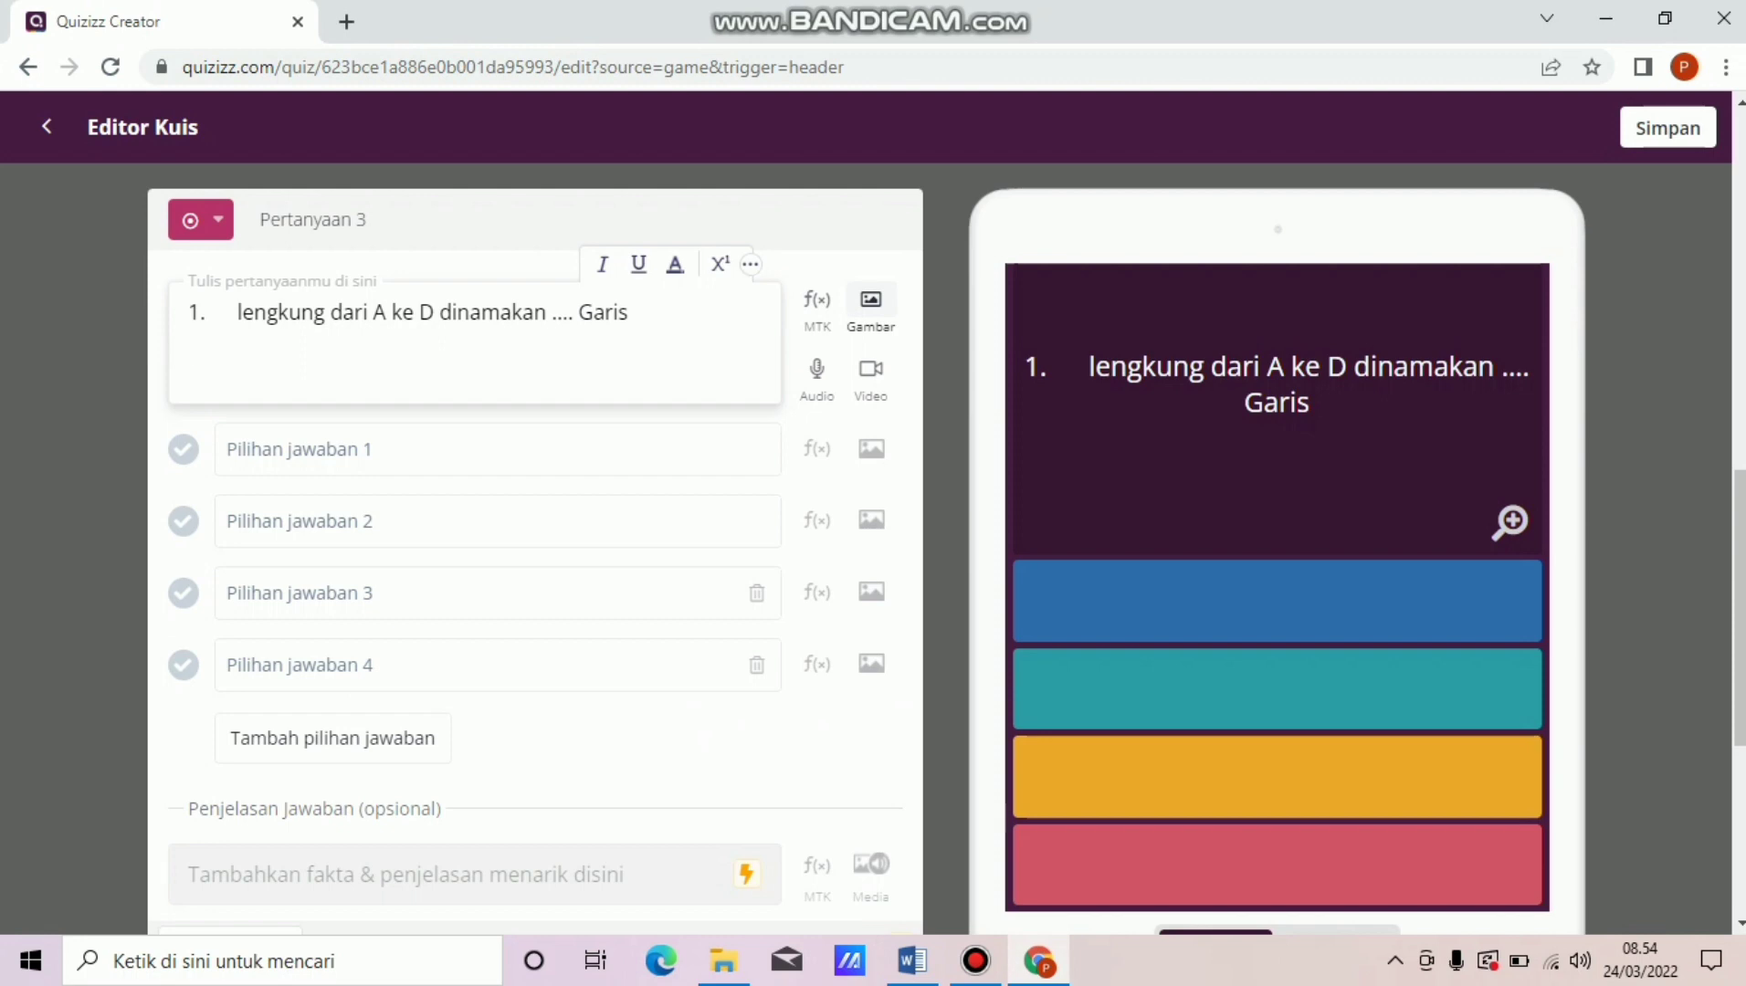
Attach the image file SOAL 1 from the Unduhan folder to question 3.
{"action": "left_click", "coordinate": [870, 306]}
{"action": "left_click", "coordinate": [868, 316]}
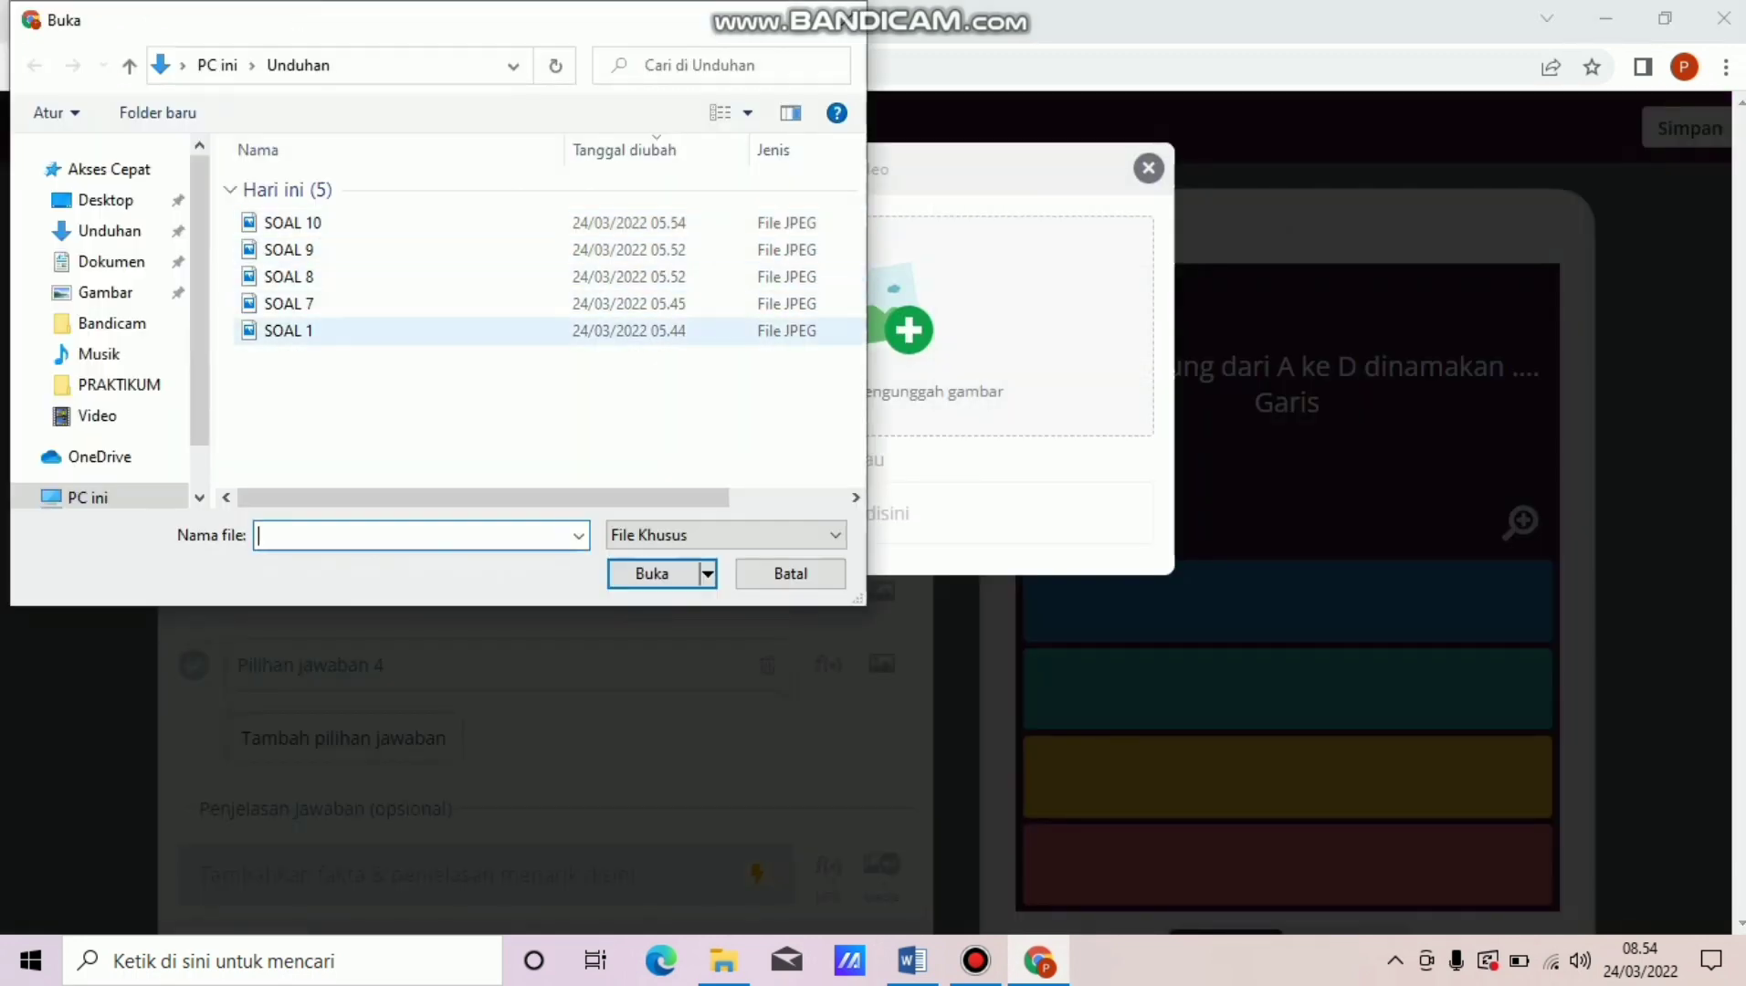
{"action": "left_click", "coordinate": [291, 331]}
{"action": "left_click", "coordinate": [653, 574]}
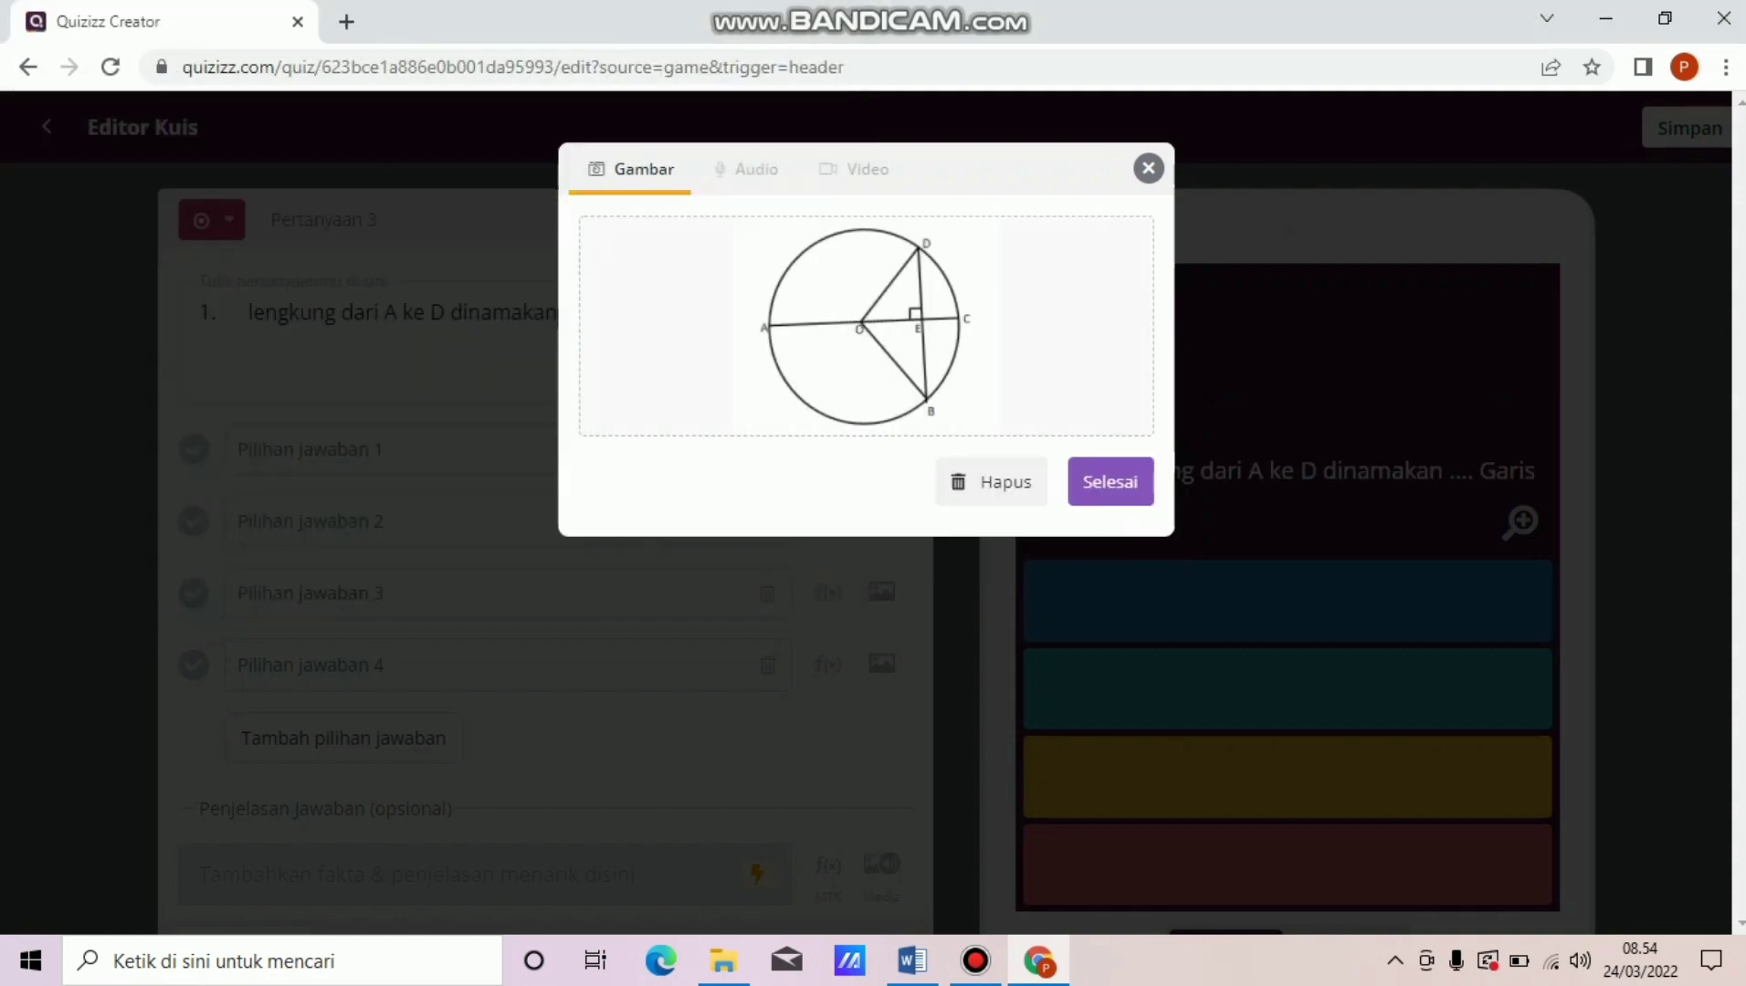
{"action": "left_click", "coordinate": [1111, 483]}
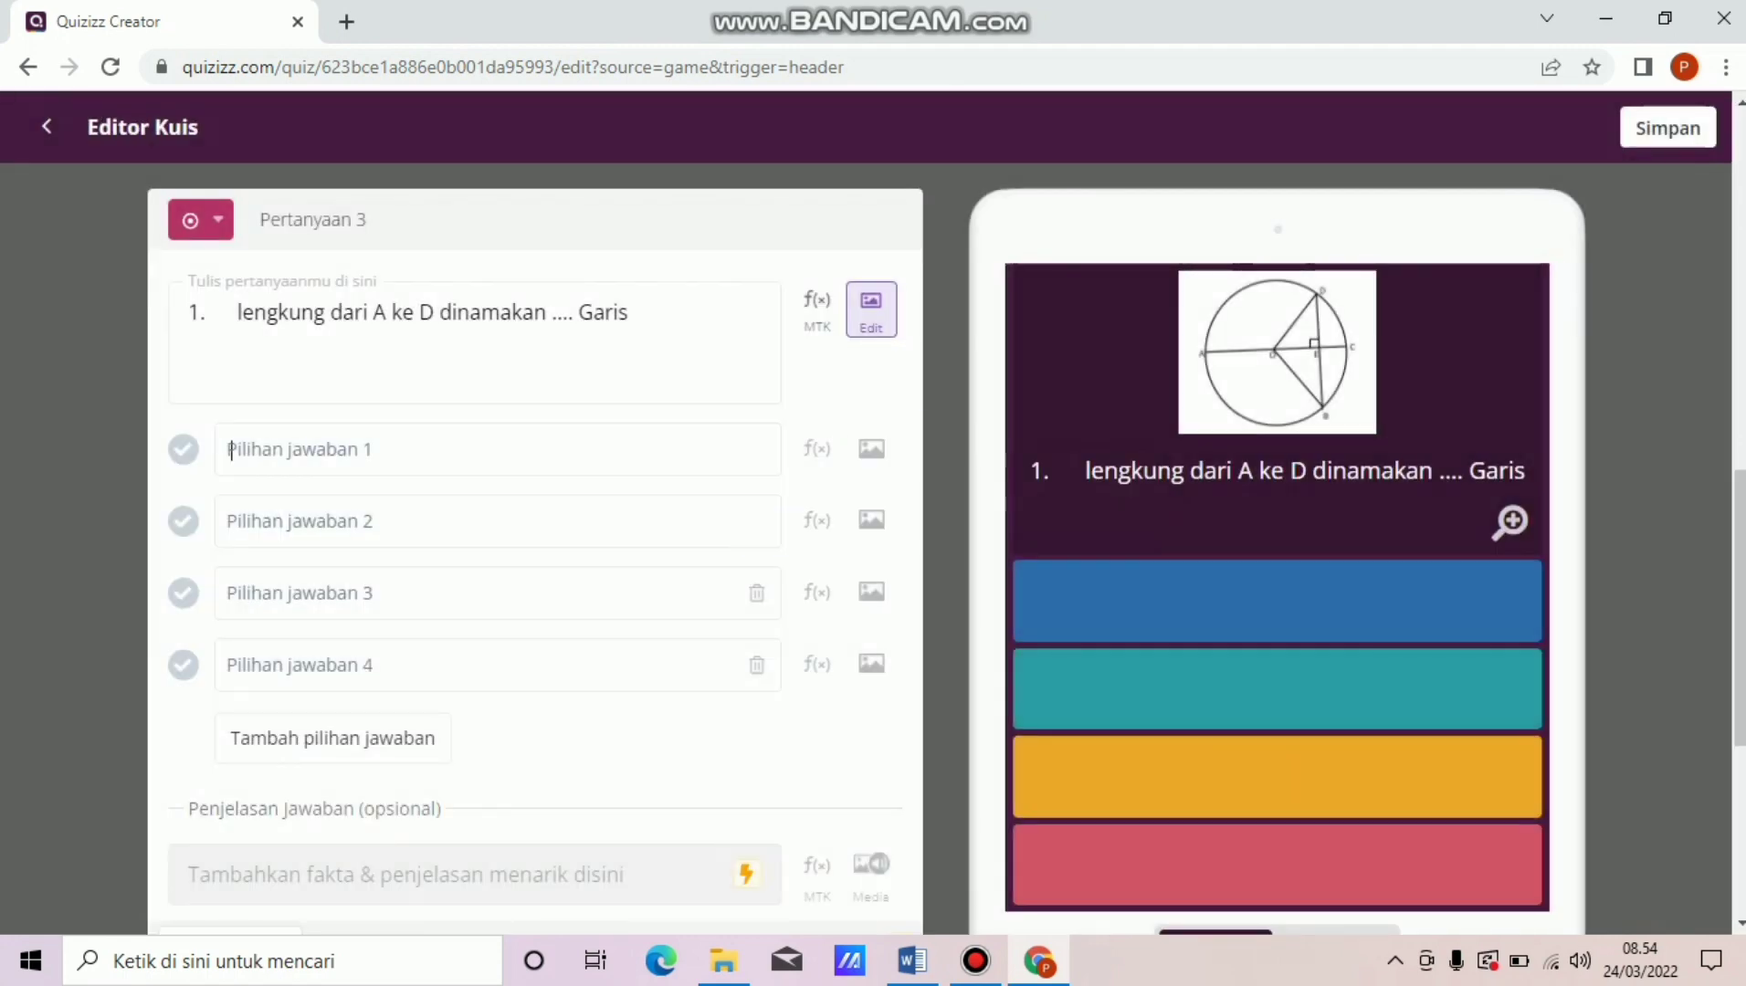
Copy "A. Tali busur" from question 3 in Word into the first answer option in Quizizz.
{"action": "left_click", "coordinate": [912, 960]}
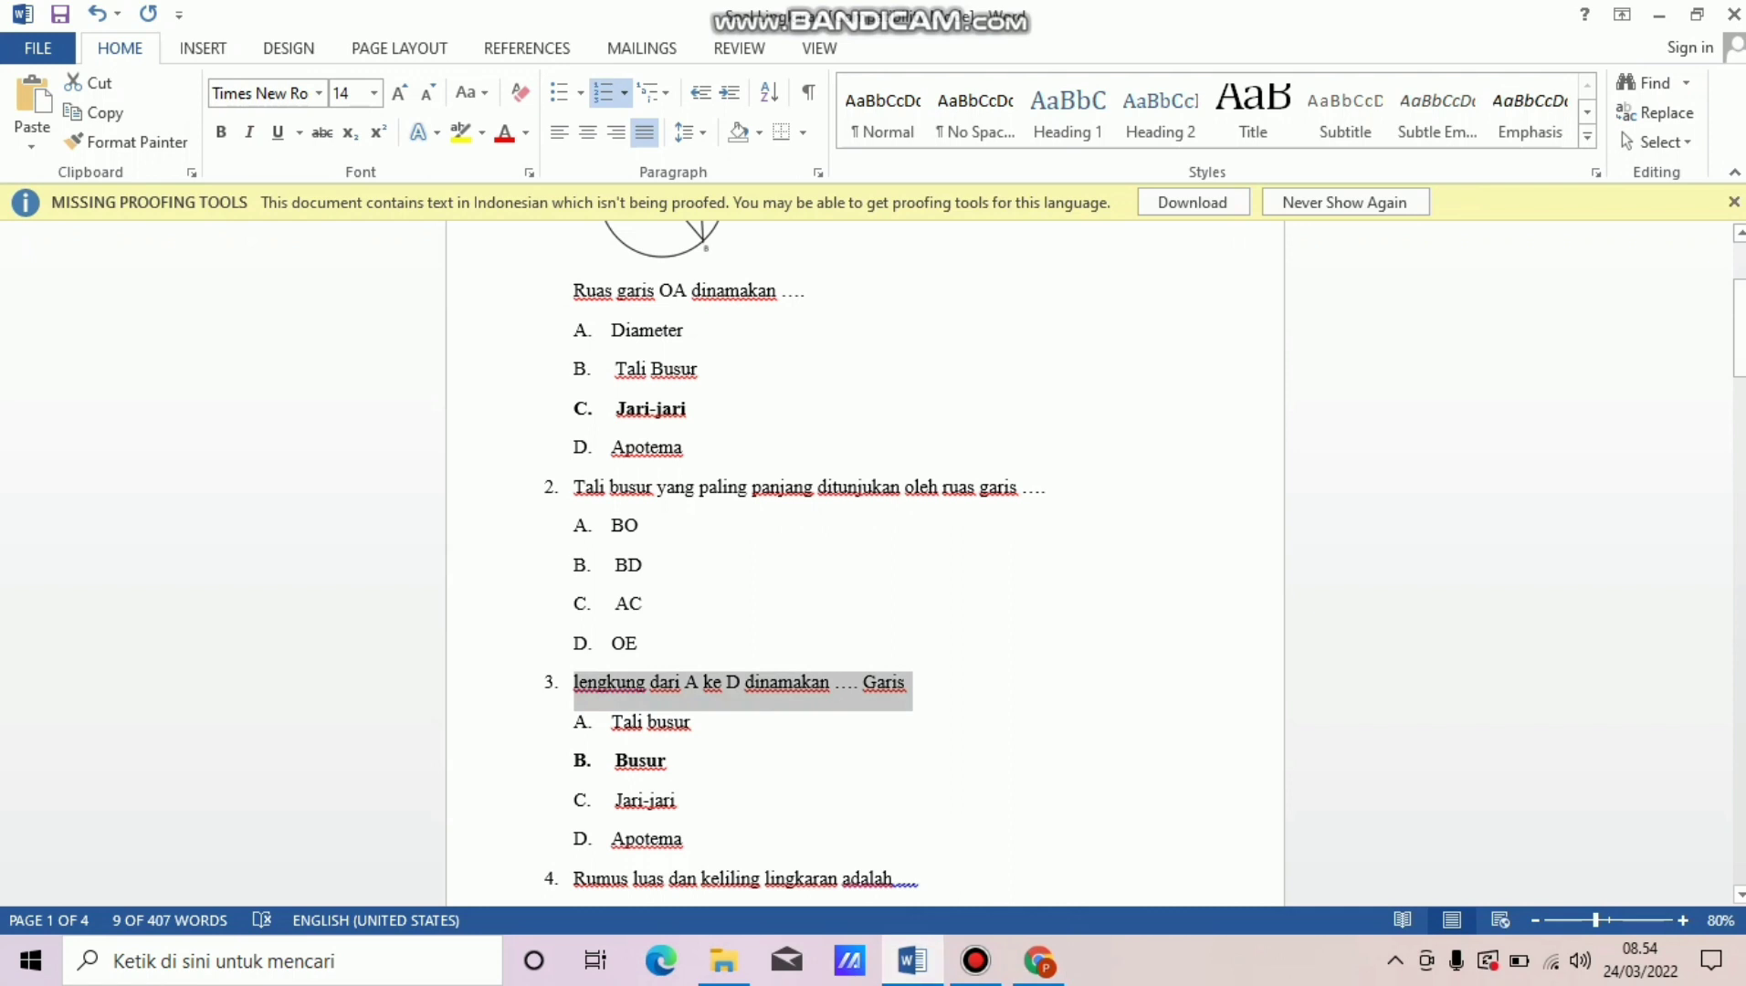
{"action": "left_click_drag", "start_coordinate": [574, 724], "coordinate": [793, 733]}
{"action": "key", "text": "ctrl+c"}
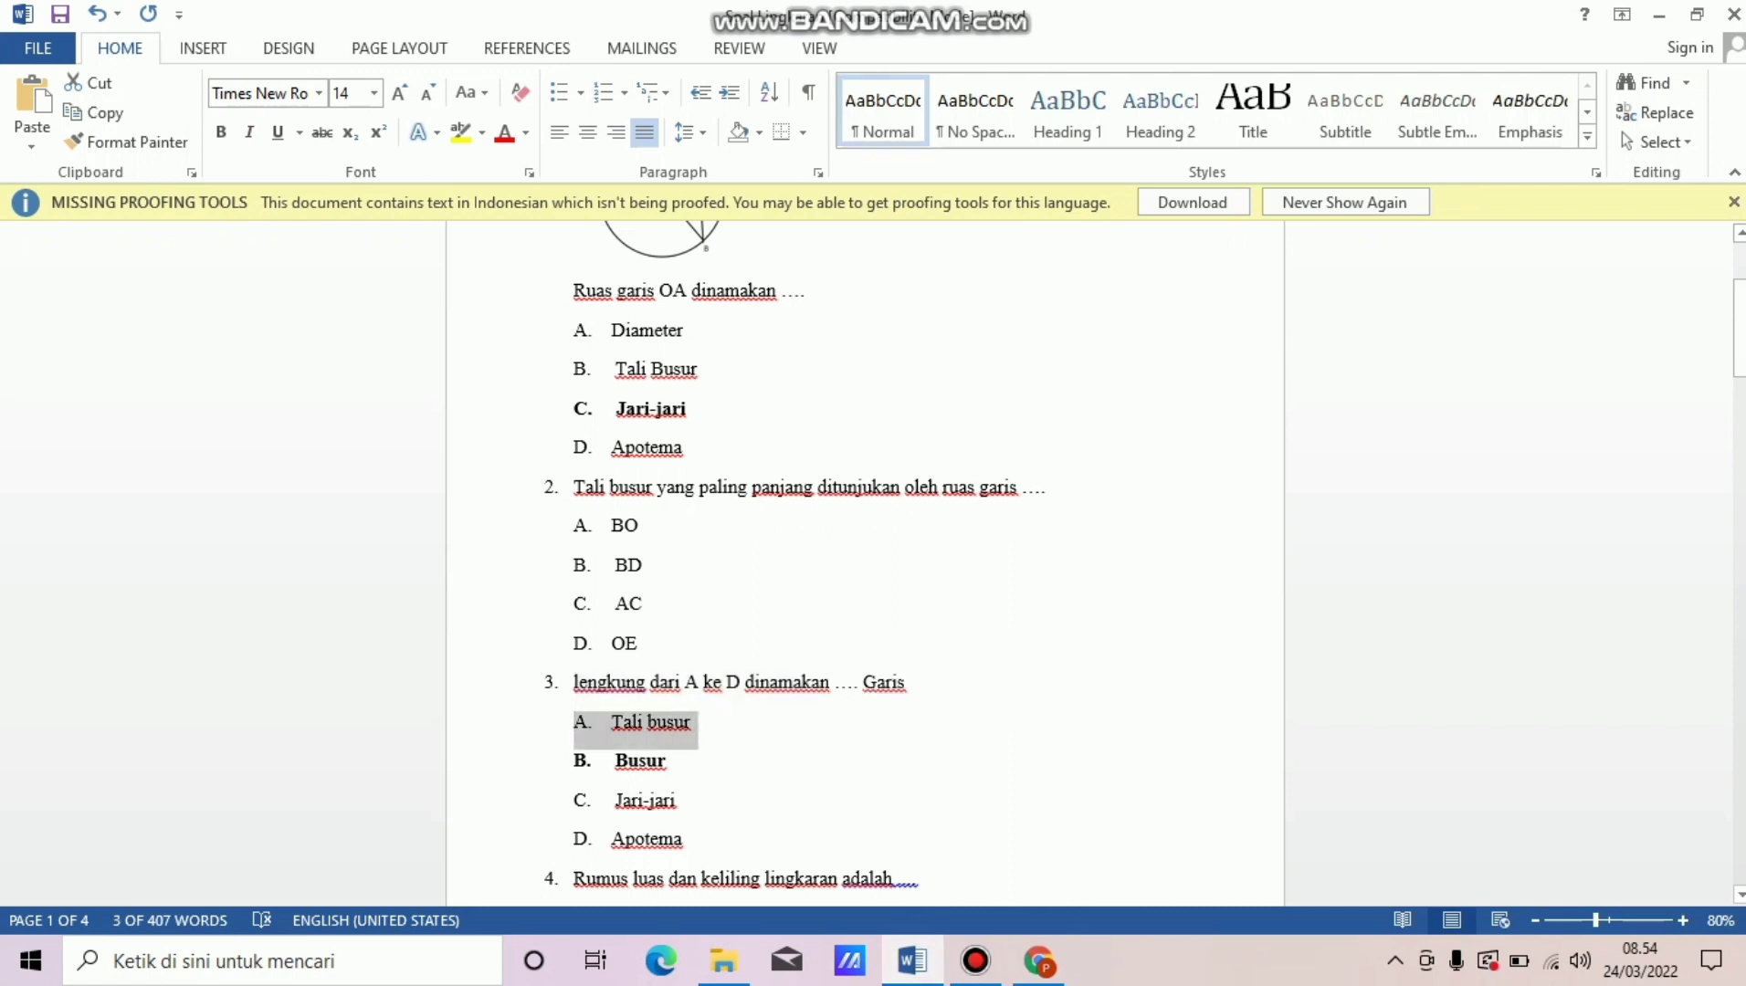
{"action": "left_click", "coordinate": [1039, 960]}
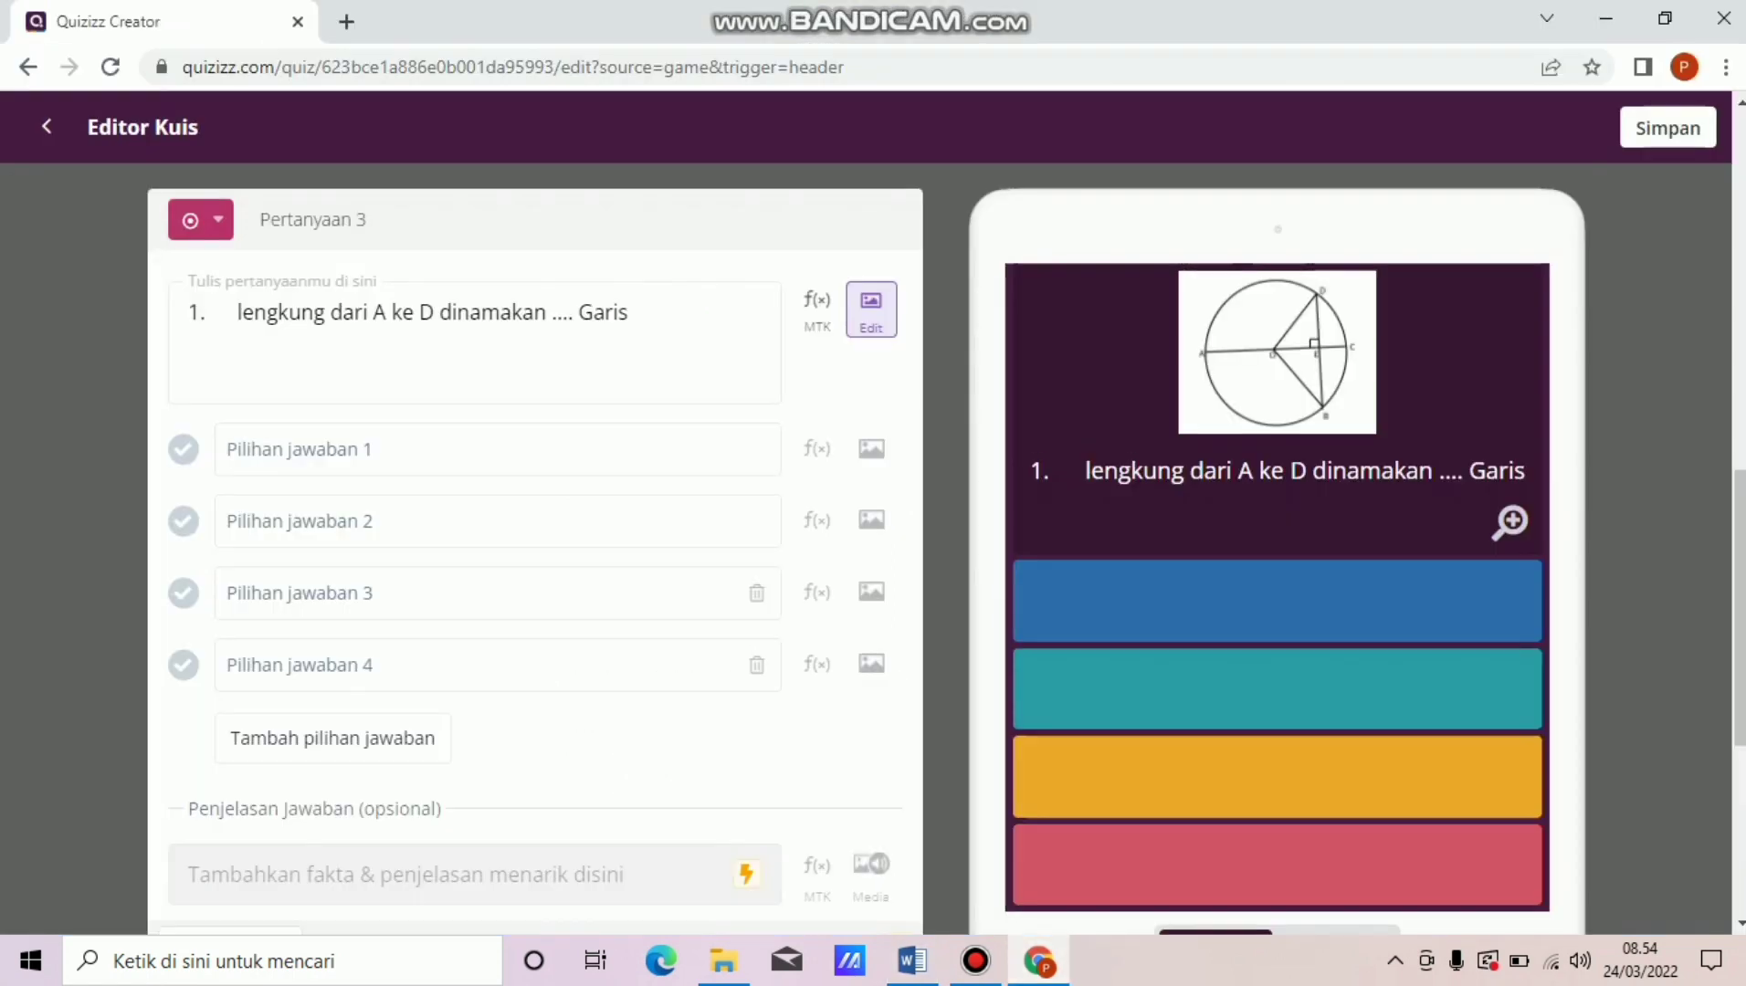
{"action": "key", "text": "ctrl+v"}
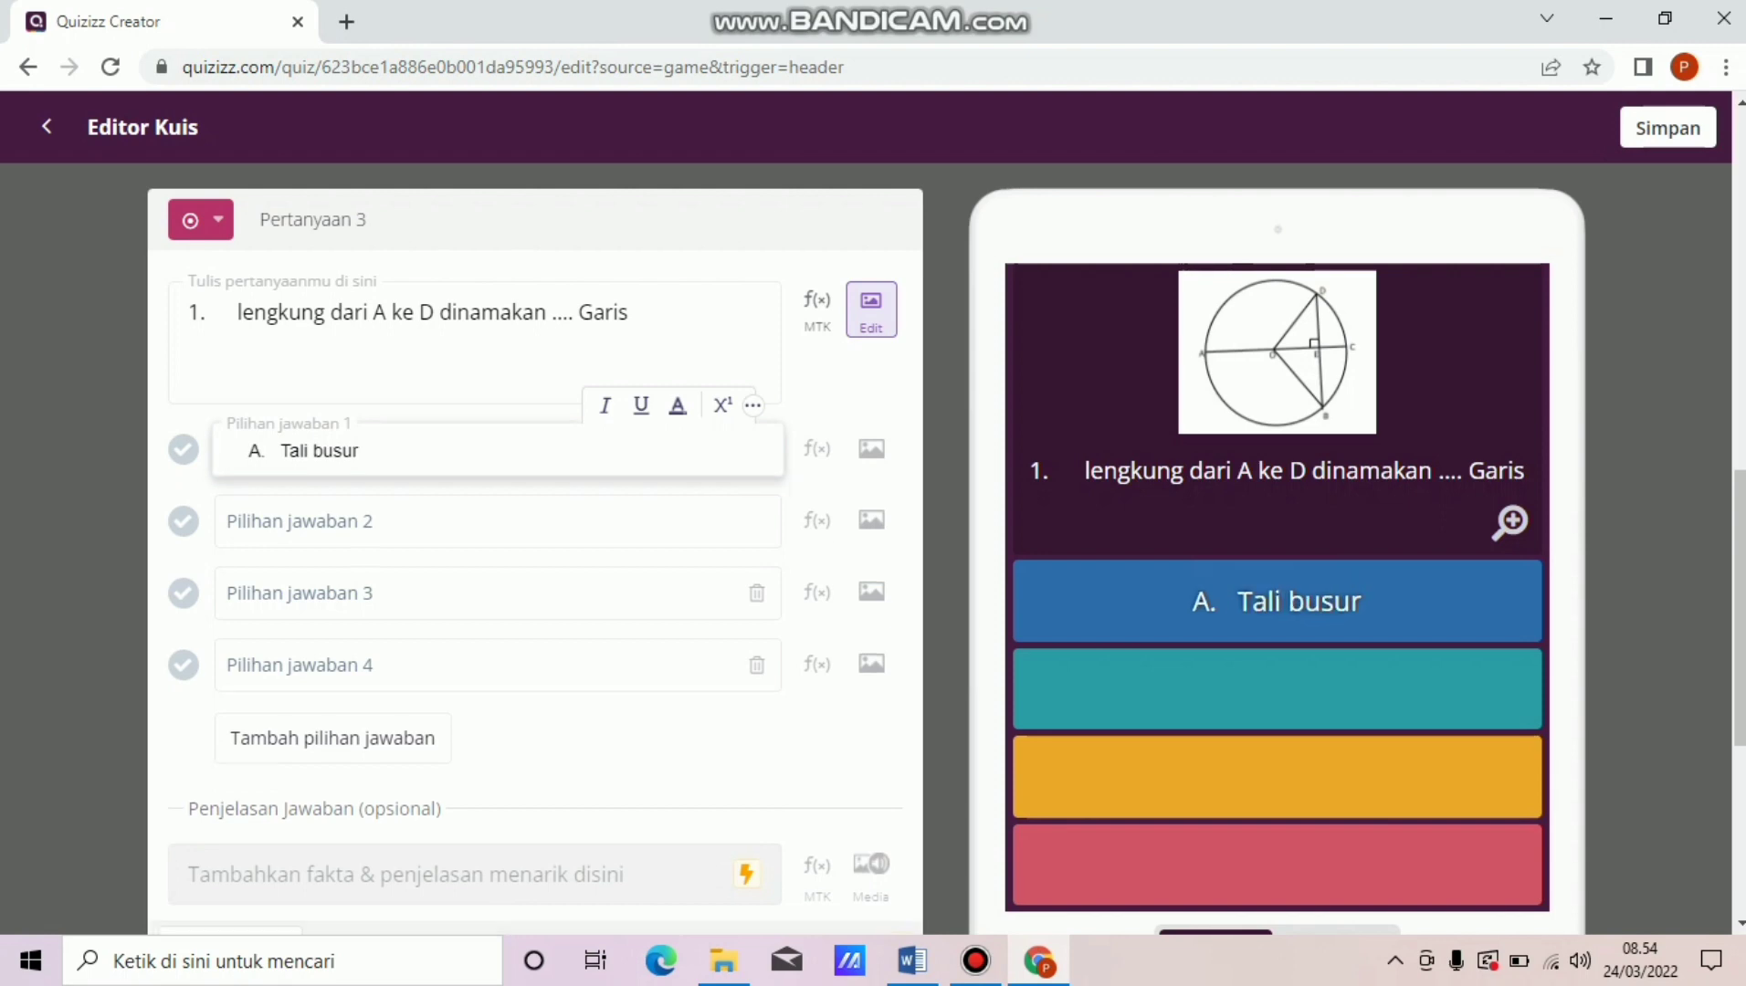
Remove the bold from "B. Busur" in Word and copy it into the second answer option, without the extra blank line.
{"action": "left_click", "coordinate": [293, 522]}
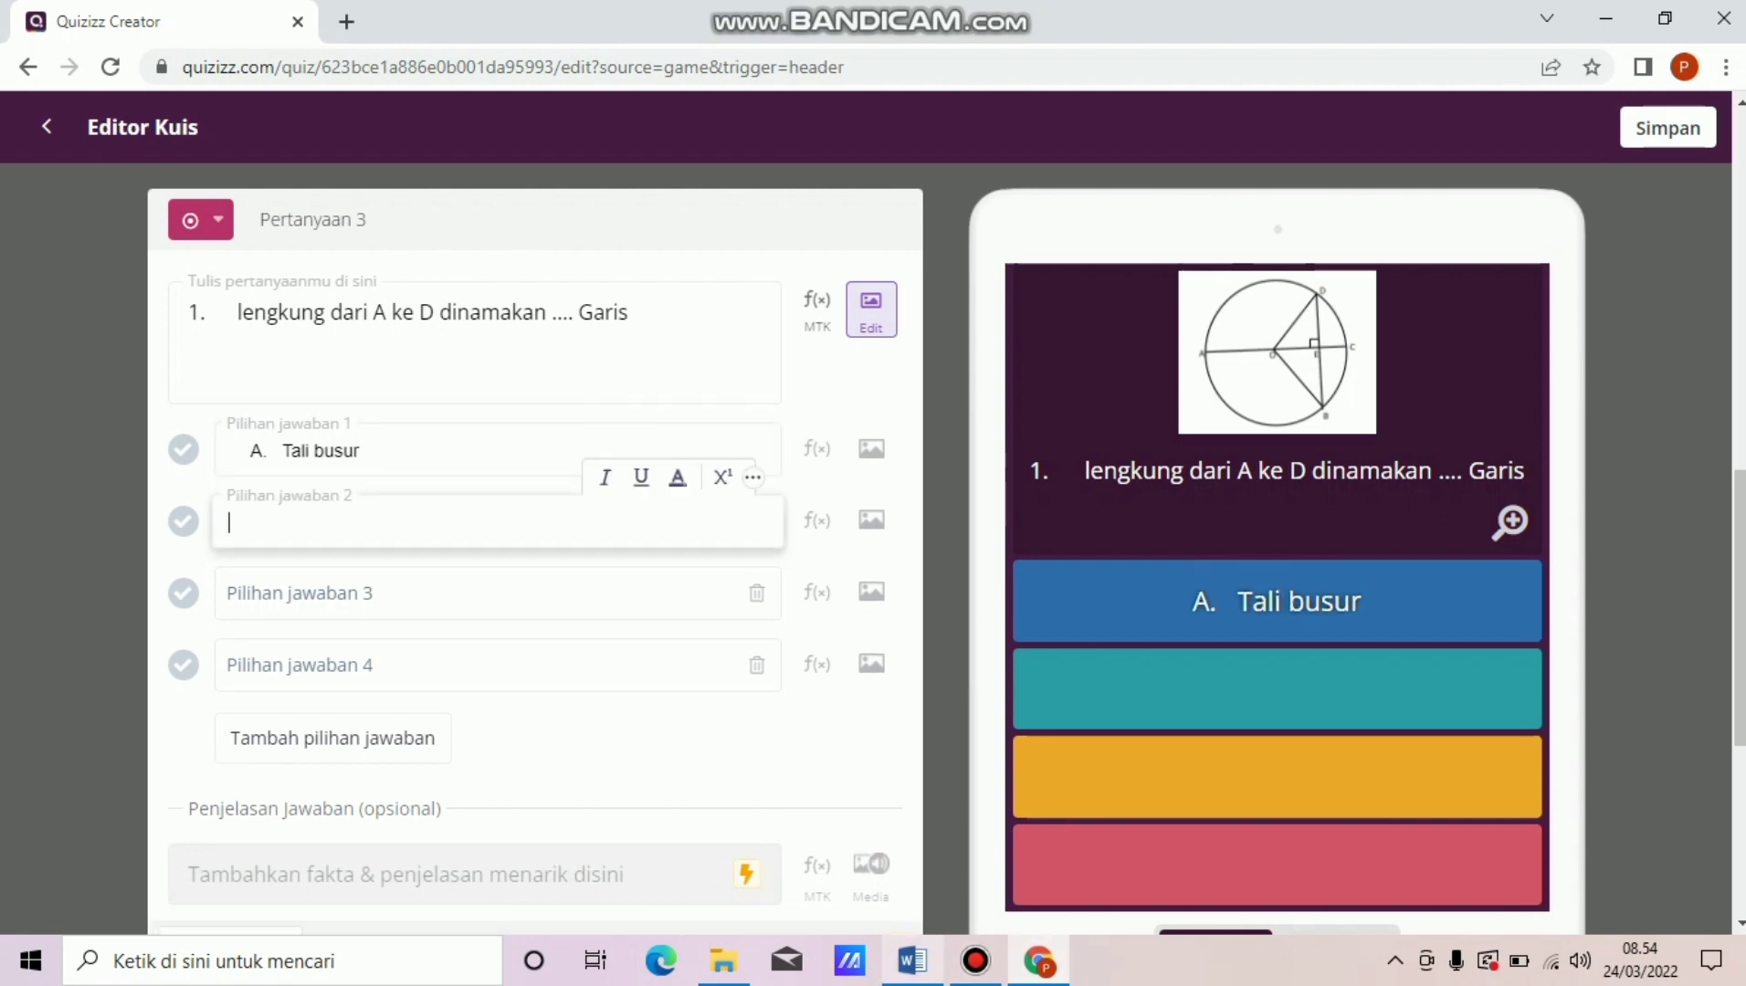
{"action": "left_click", "coordinate": [912, 960]}
{"action": "left_click_drag", "start_coordinate": [574, 763], "coordinate": [674, 769]}
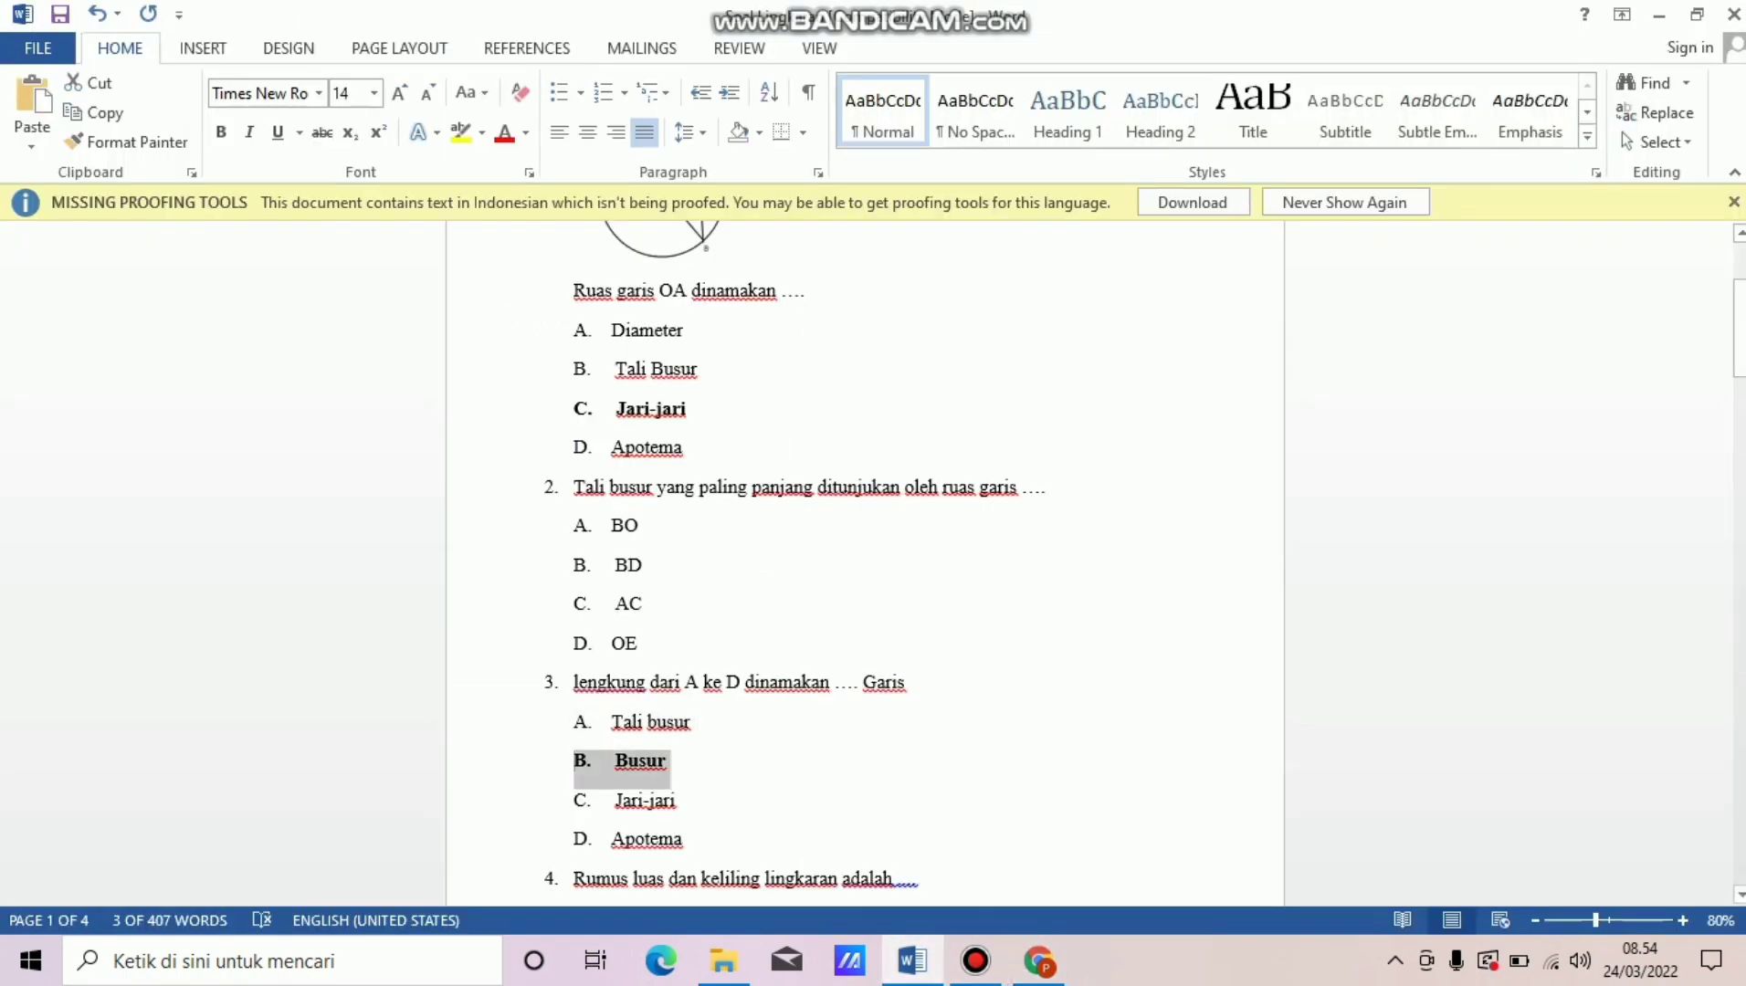
{"action": "key", "text": "ctrl+b"}
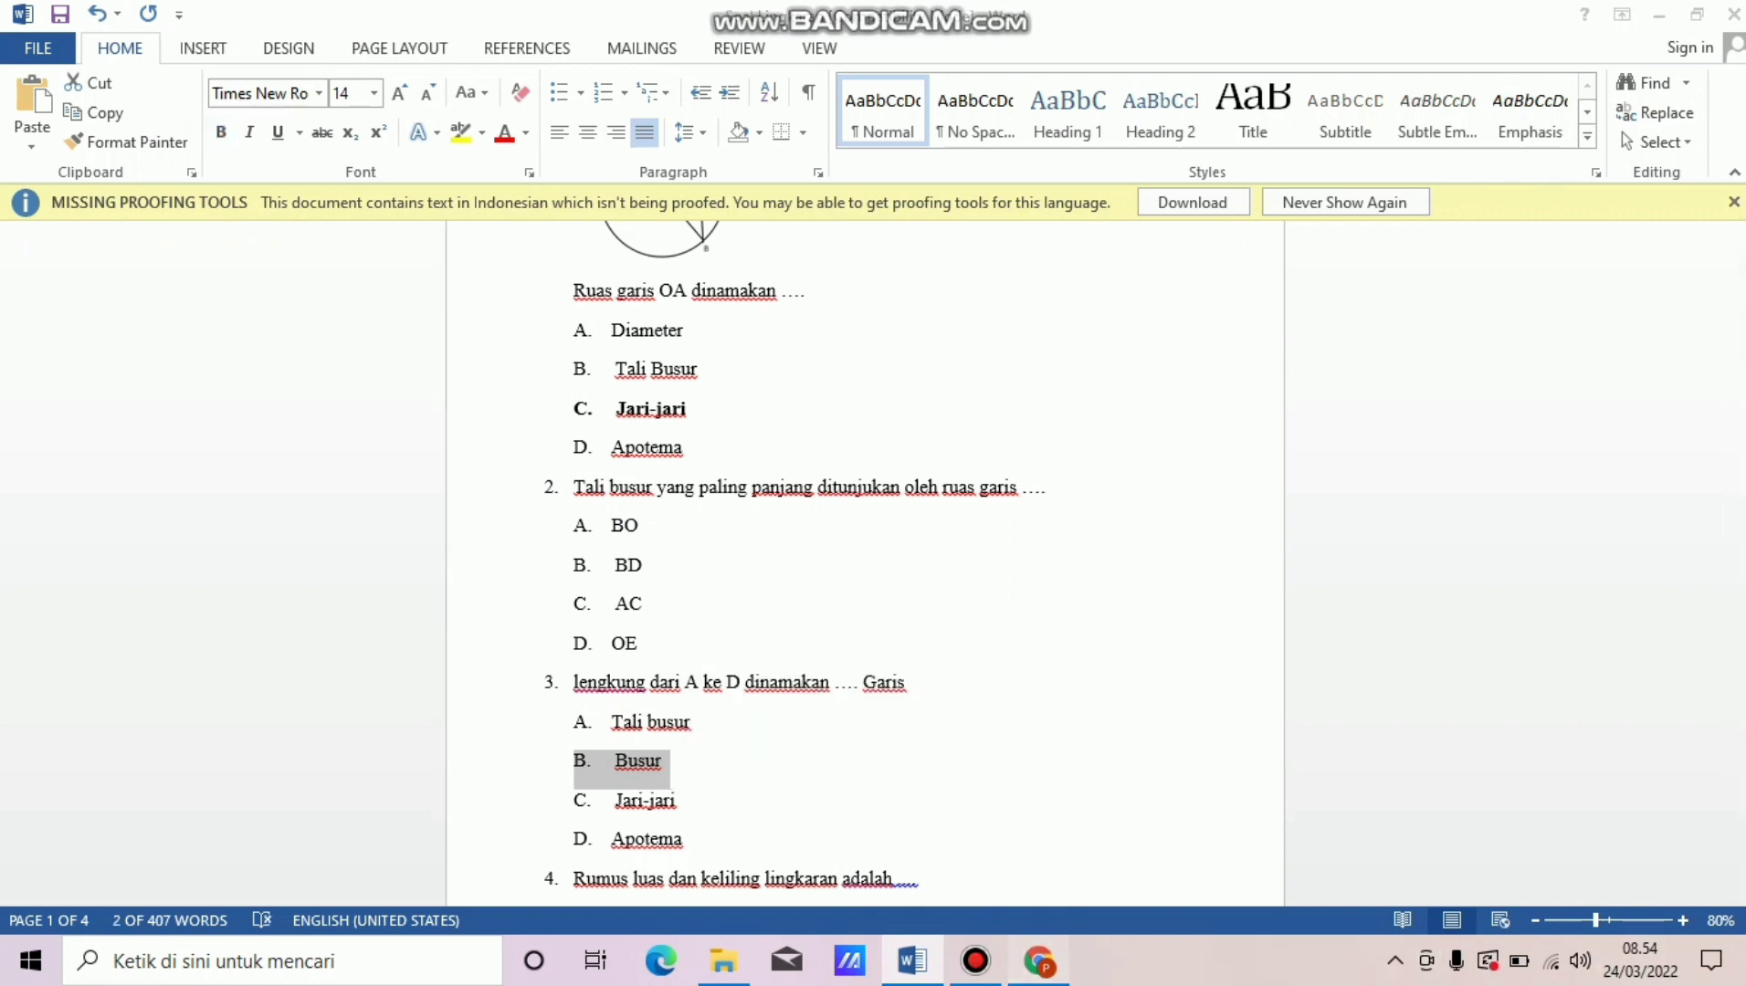
{"action": "left_click", "coordinate": [1039, 961]}
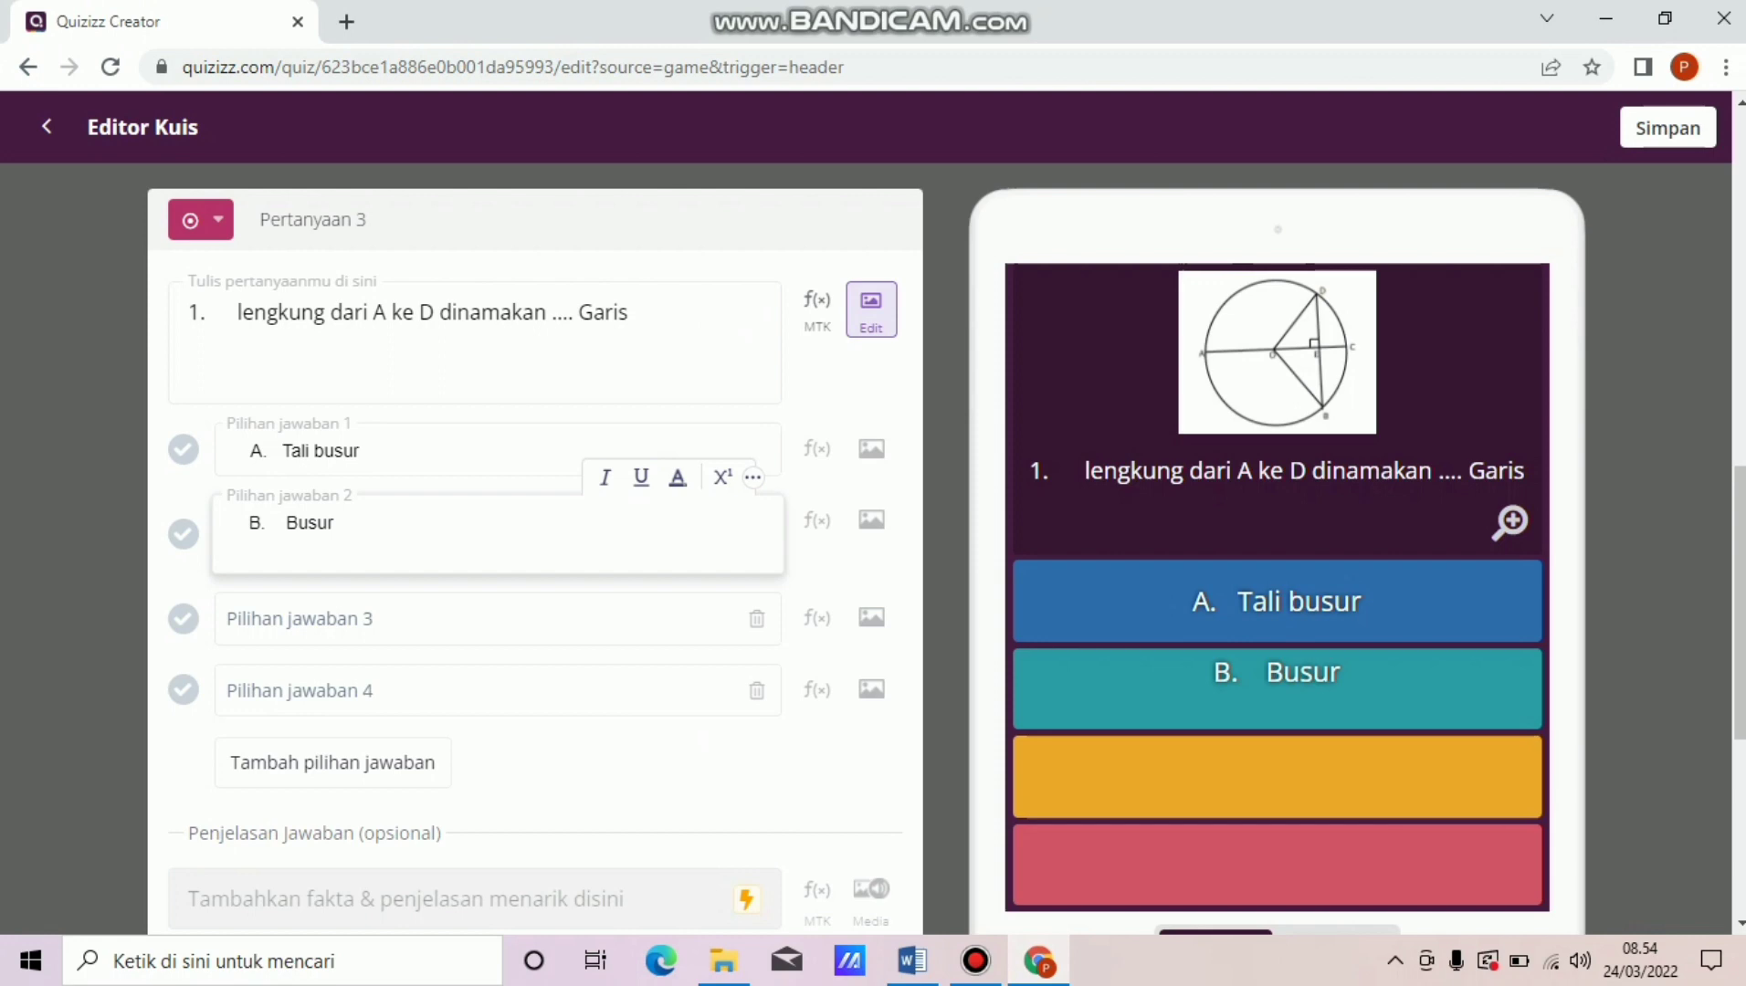
{"action": "key", "text": "BackSpace"}
Copy "C. Jari-jari" from question 3 in Word into the third answer option, removing the trailing blank line.
{"action": "left_click", "coordinate": [311, 593]}
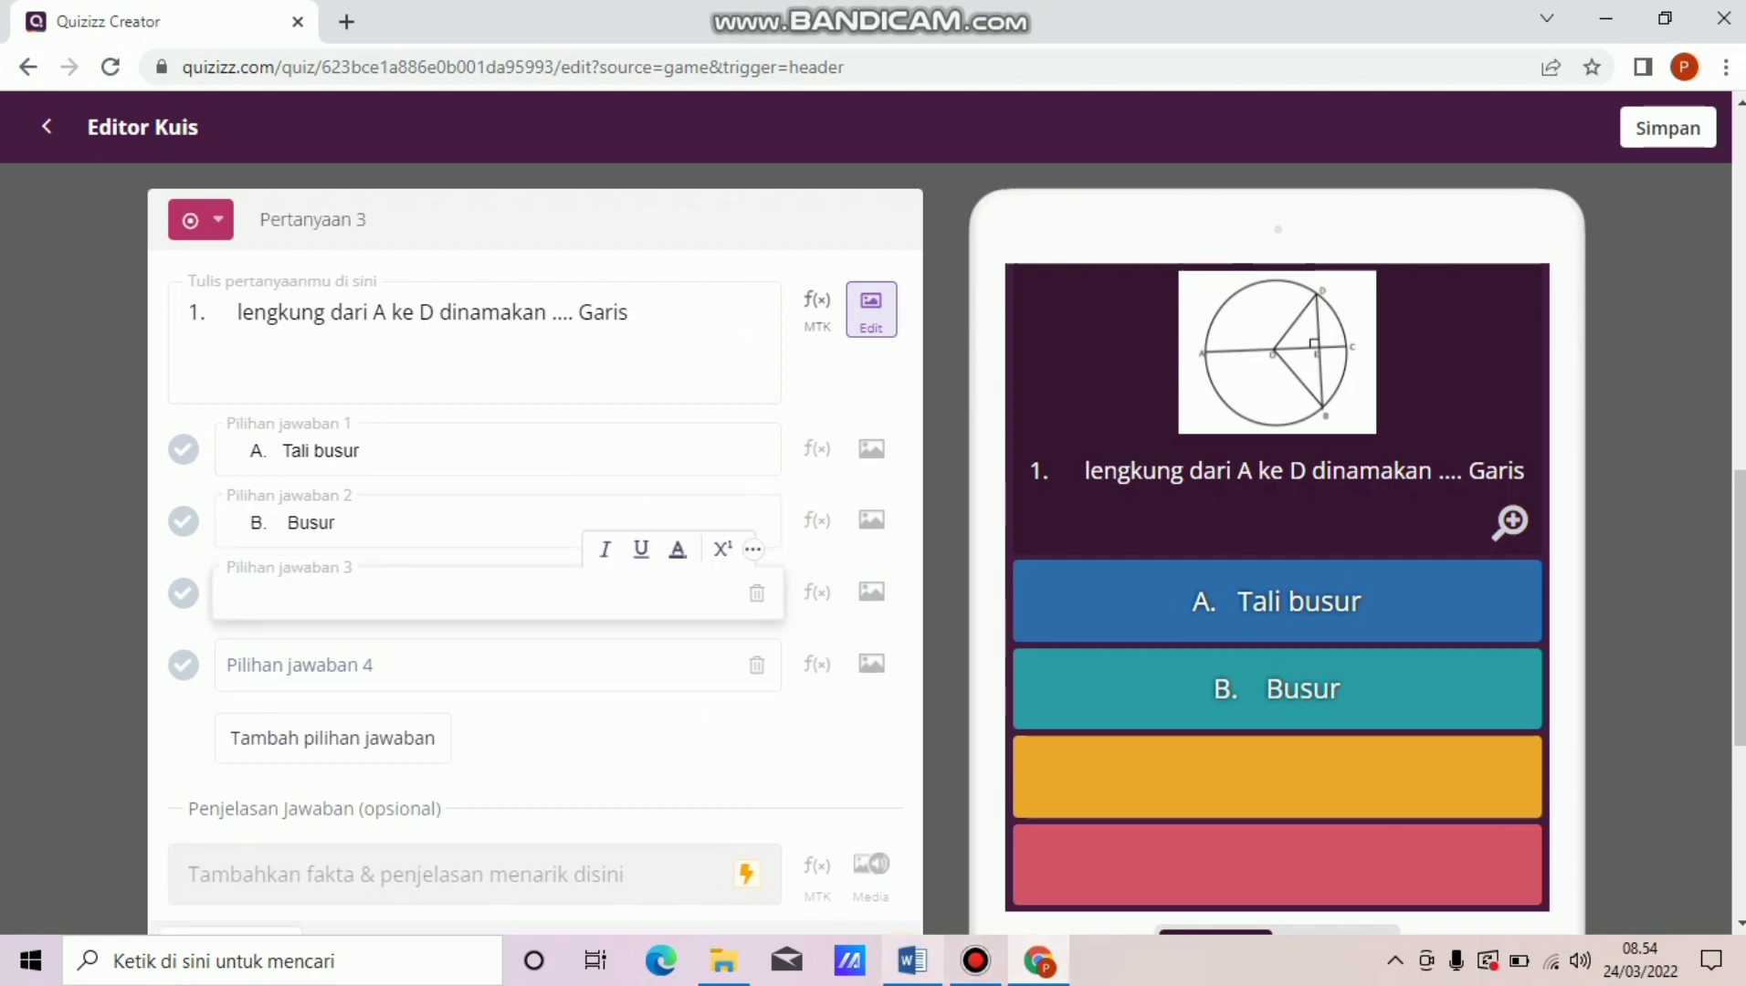
{"action": "mouse_move", "coordinate": [912, 961]}
{"action": "left_click", "coordinate": [912, 854]}
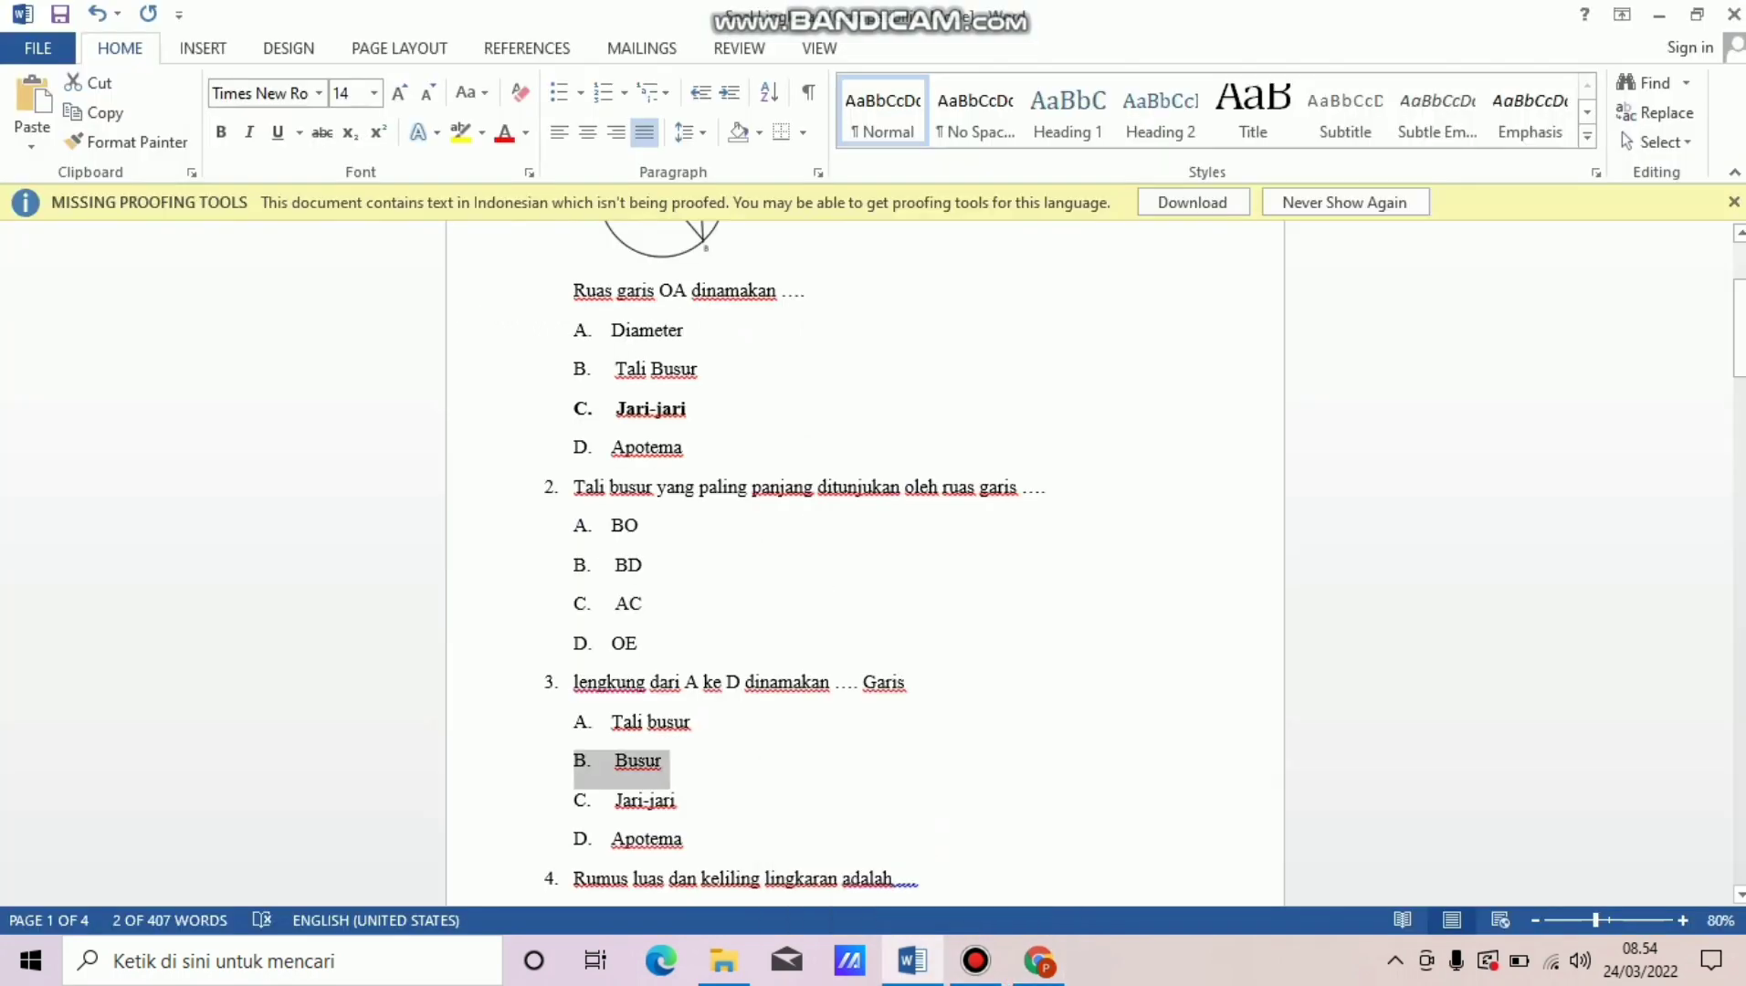
{"action": "left_click_drag", "start_coordinate": [575, 803], "coordinate": [682, 805]}
{"action": "key", "text": "ctrl+c"}
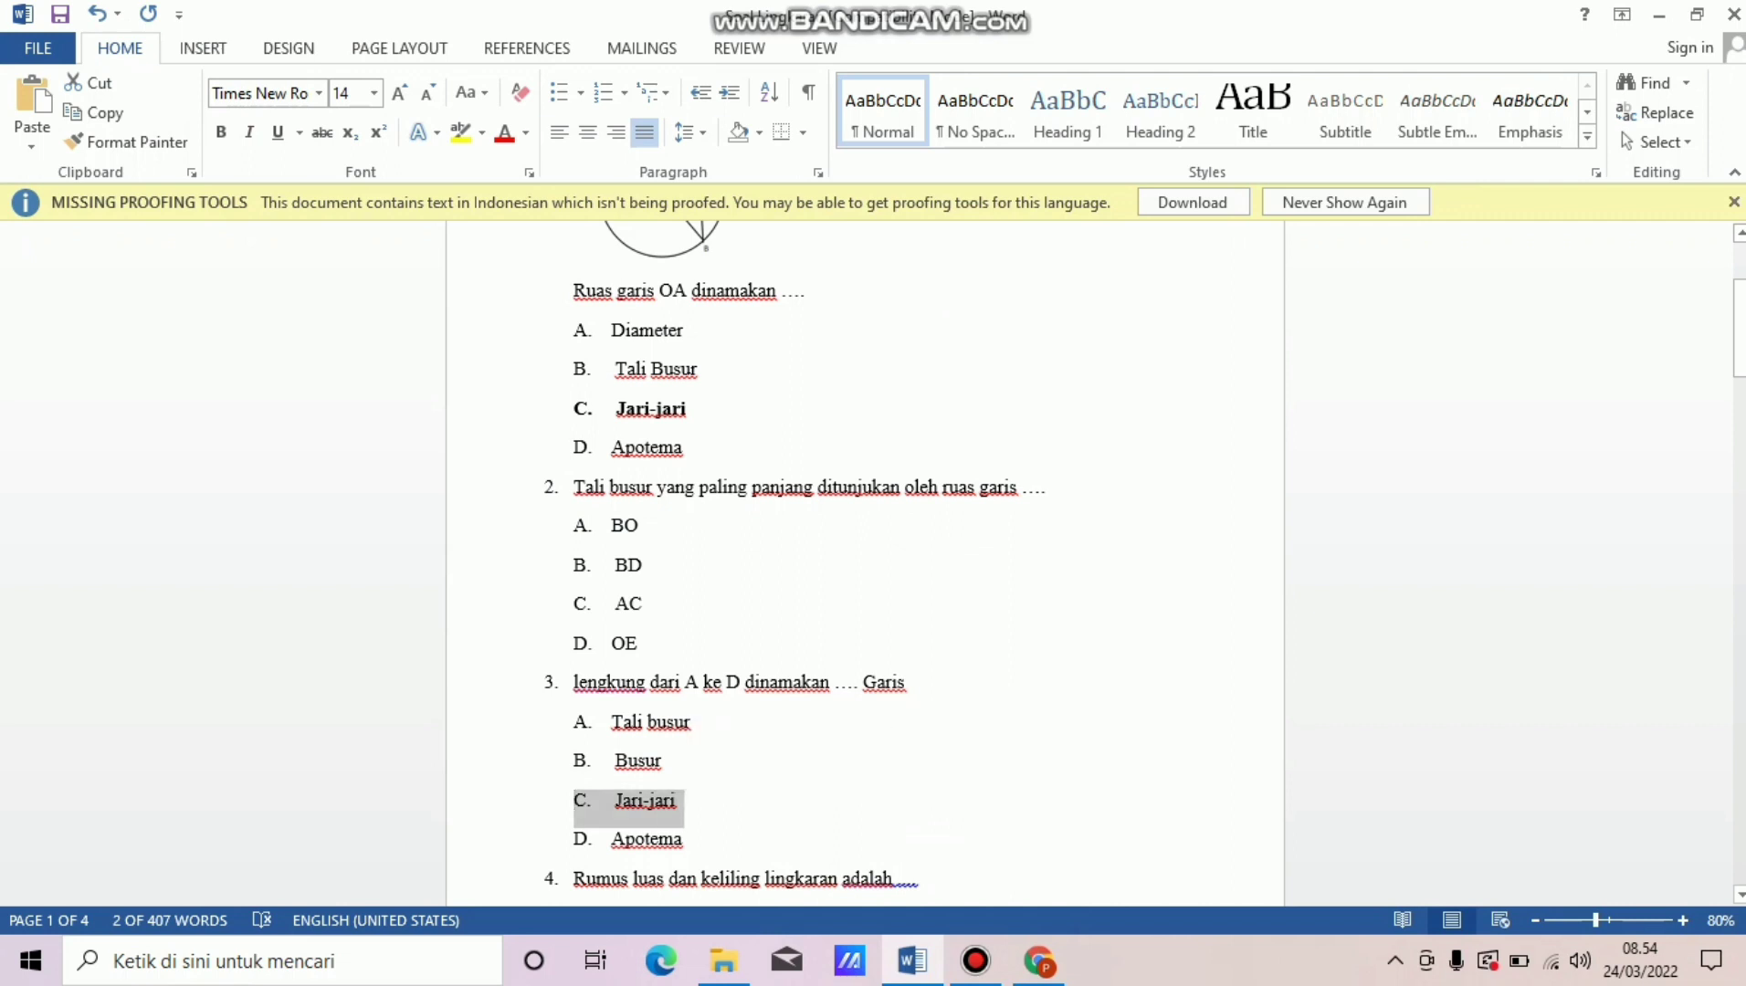
{"action": "left_click", "coordinate": [1040, 961]}
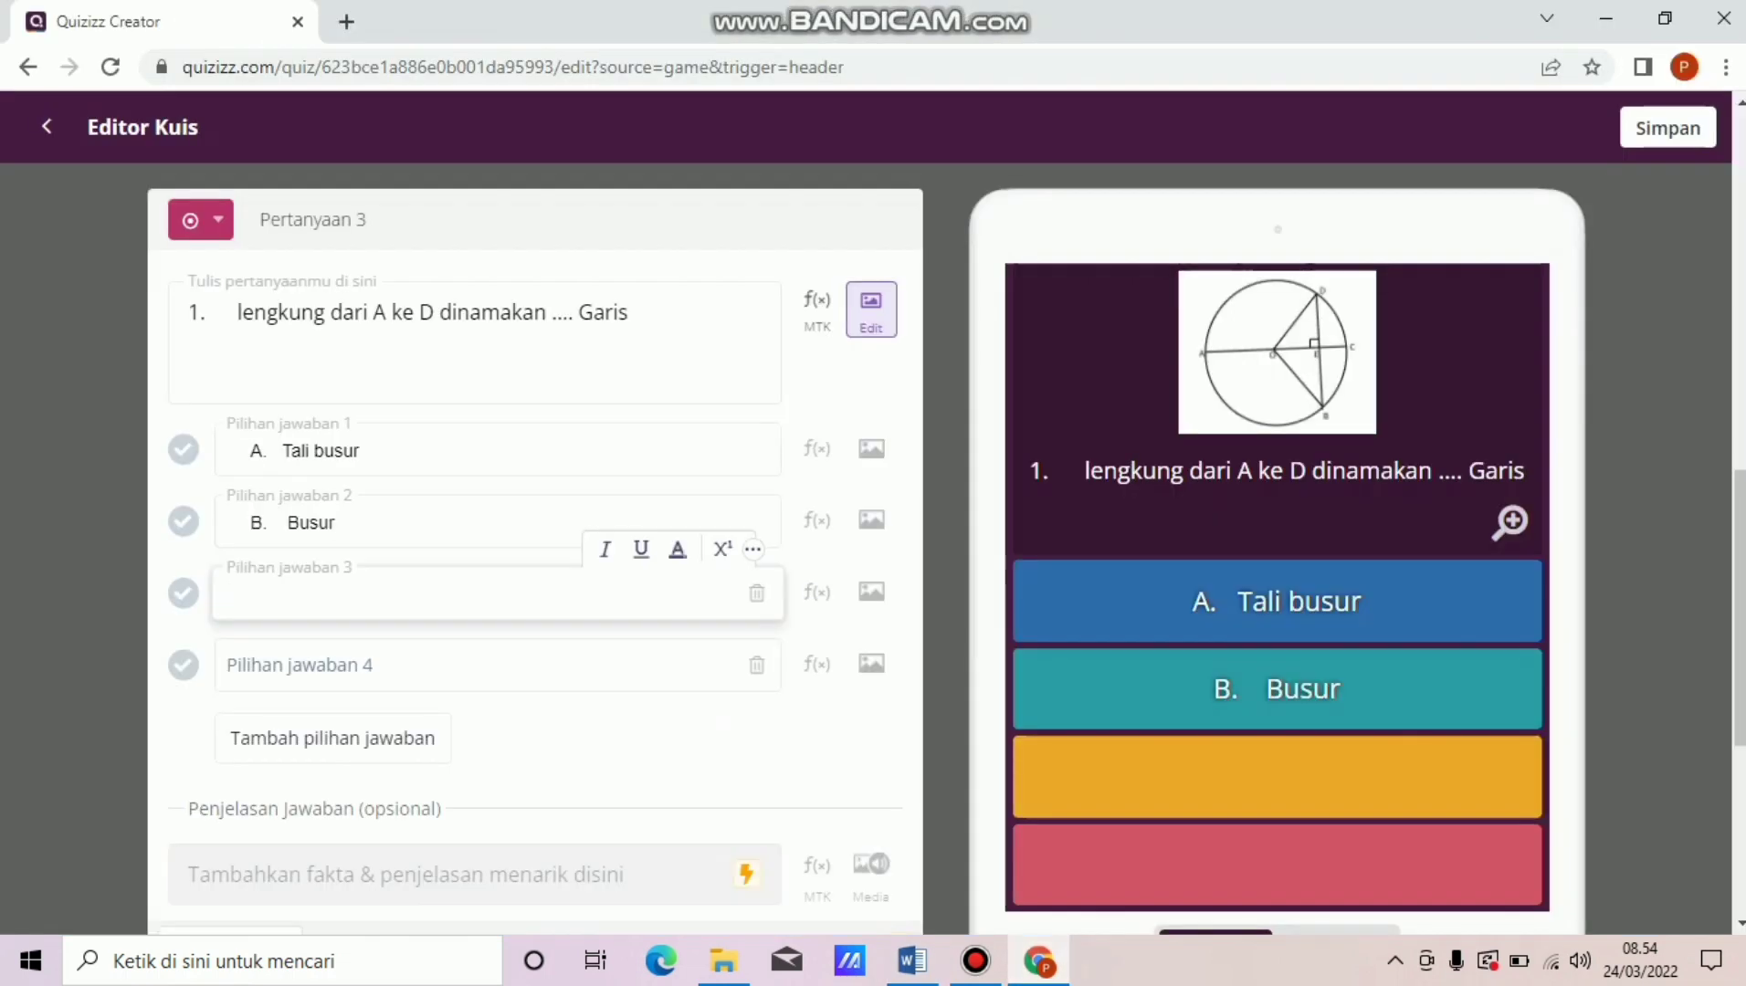
{"action": "key", "text": "ctrl+v"}
{"action": "key", "text": "BackSpace"}
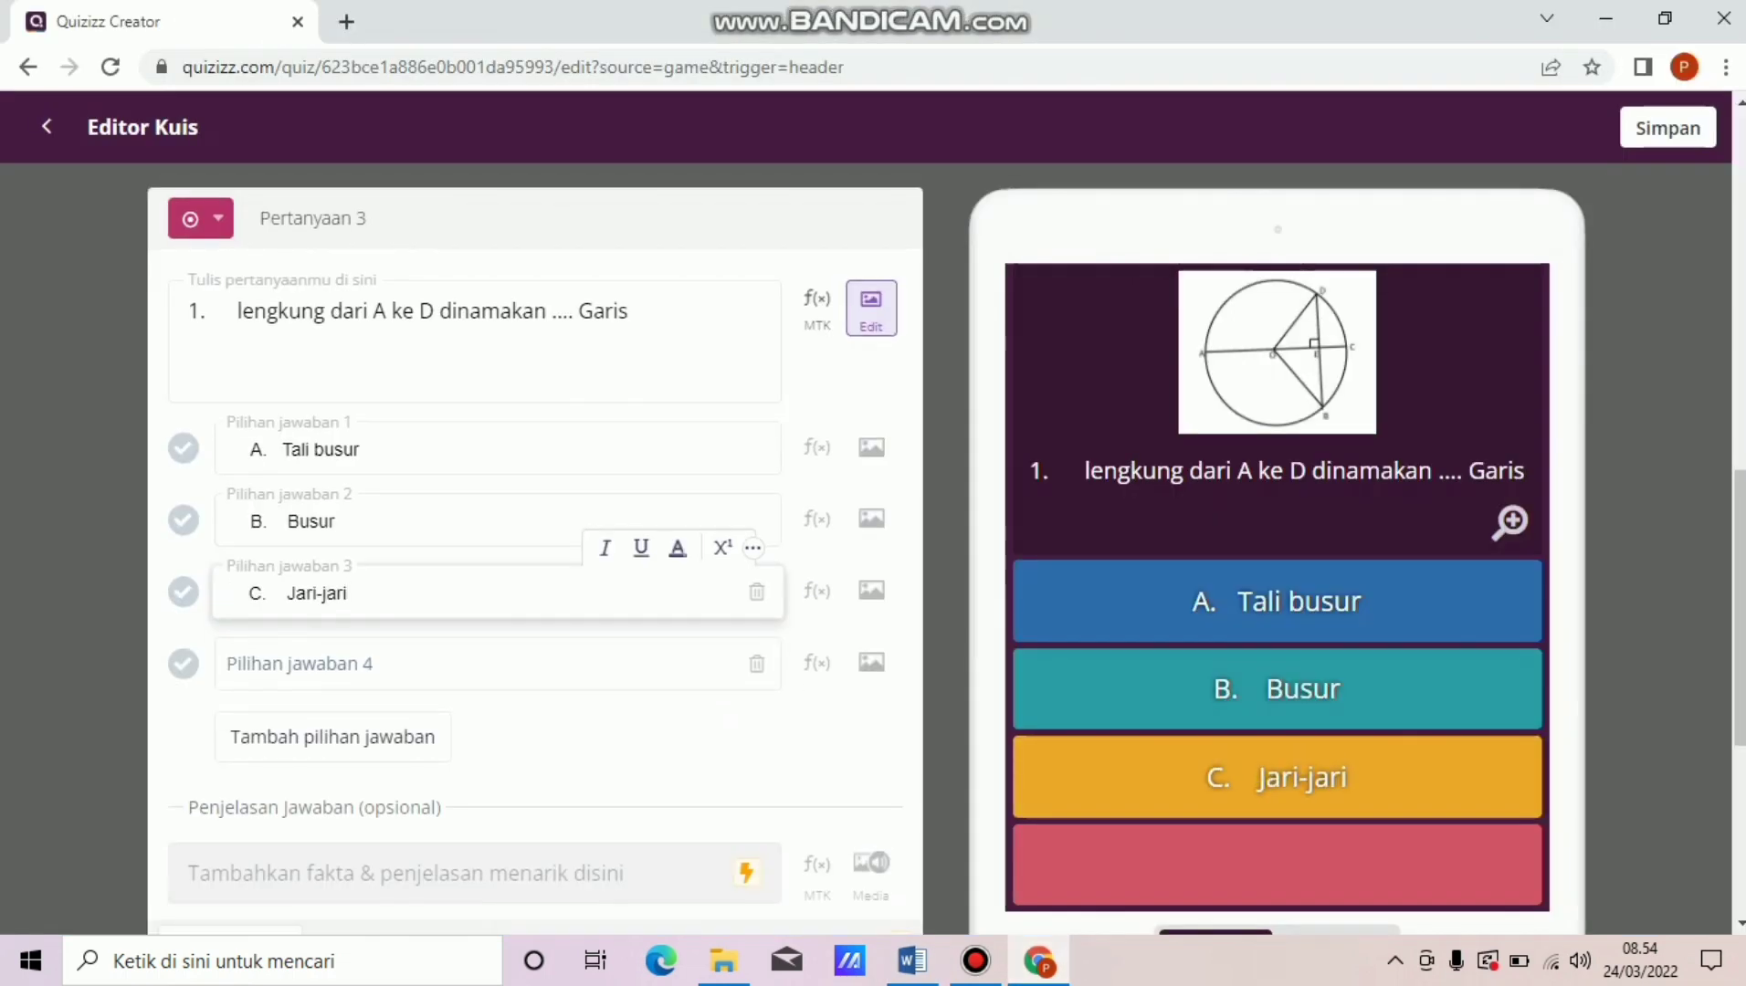
Copy "D. Apotema" from question 3 in Word into the fourth answer option in Quizizz.
{"action": "left_click", "coordinate": [231, 665]}
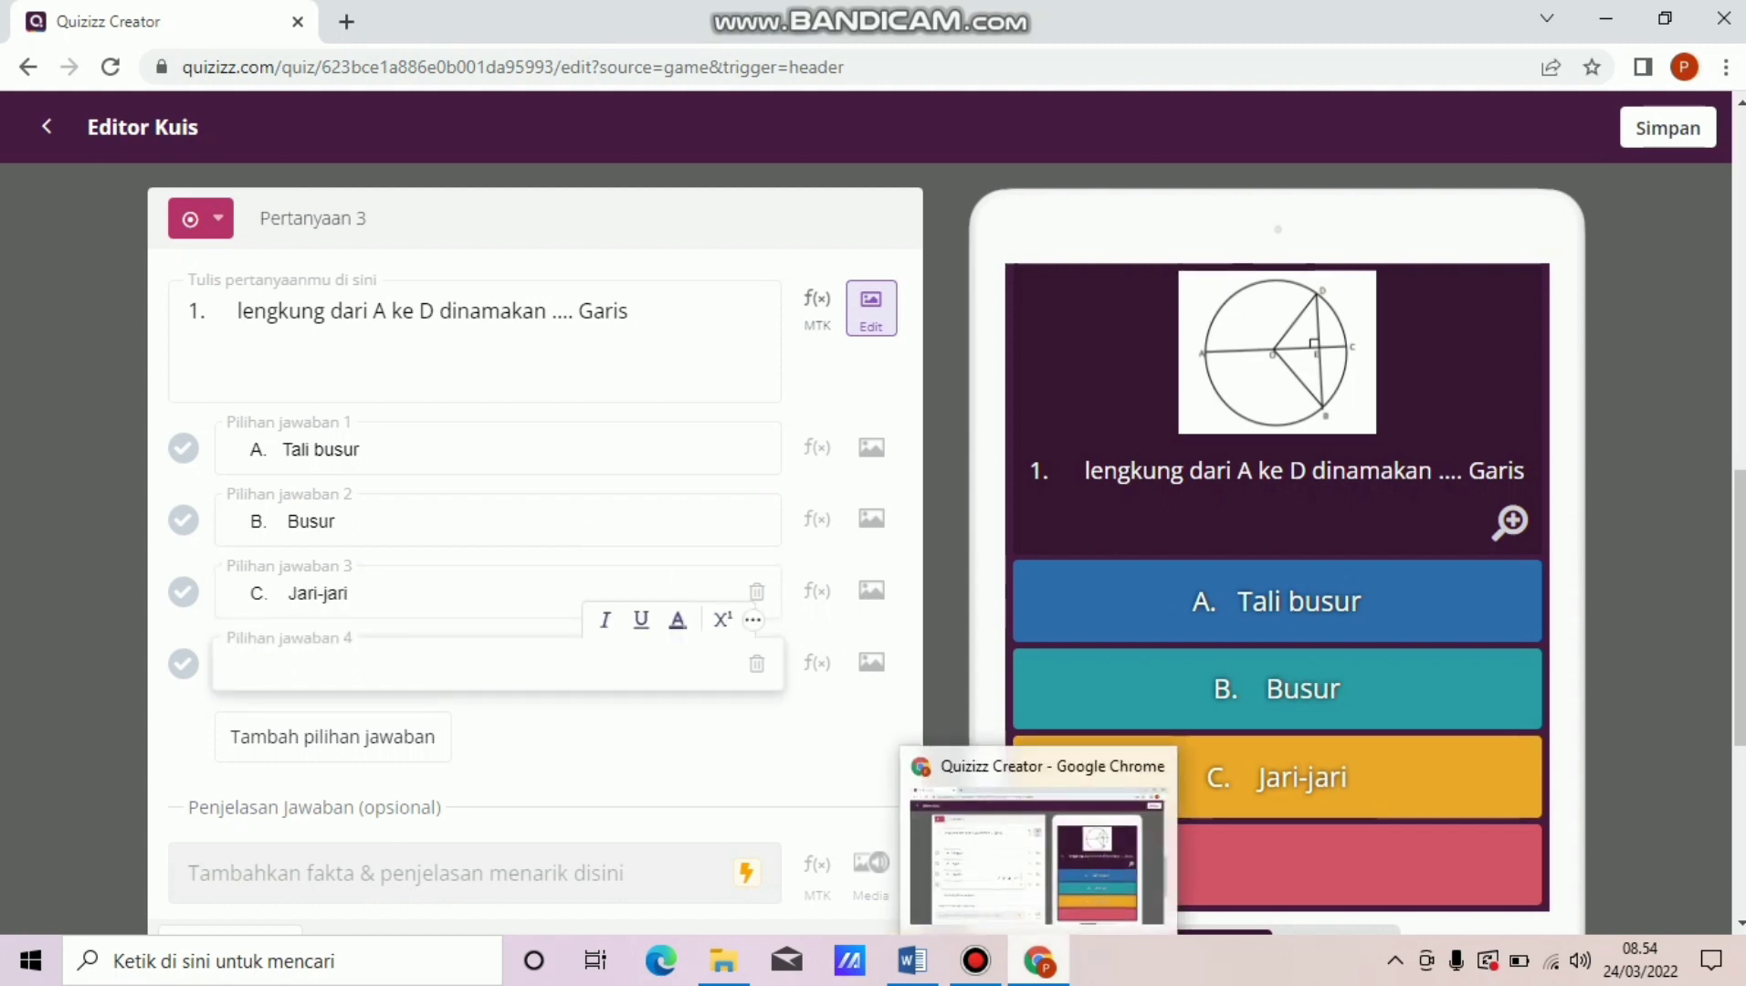
{"action": "left_click", "coordinate": [913, 961]}
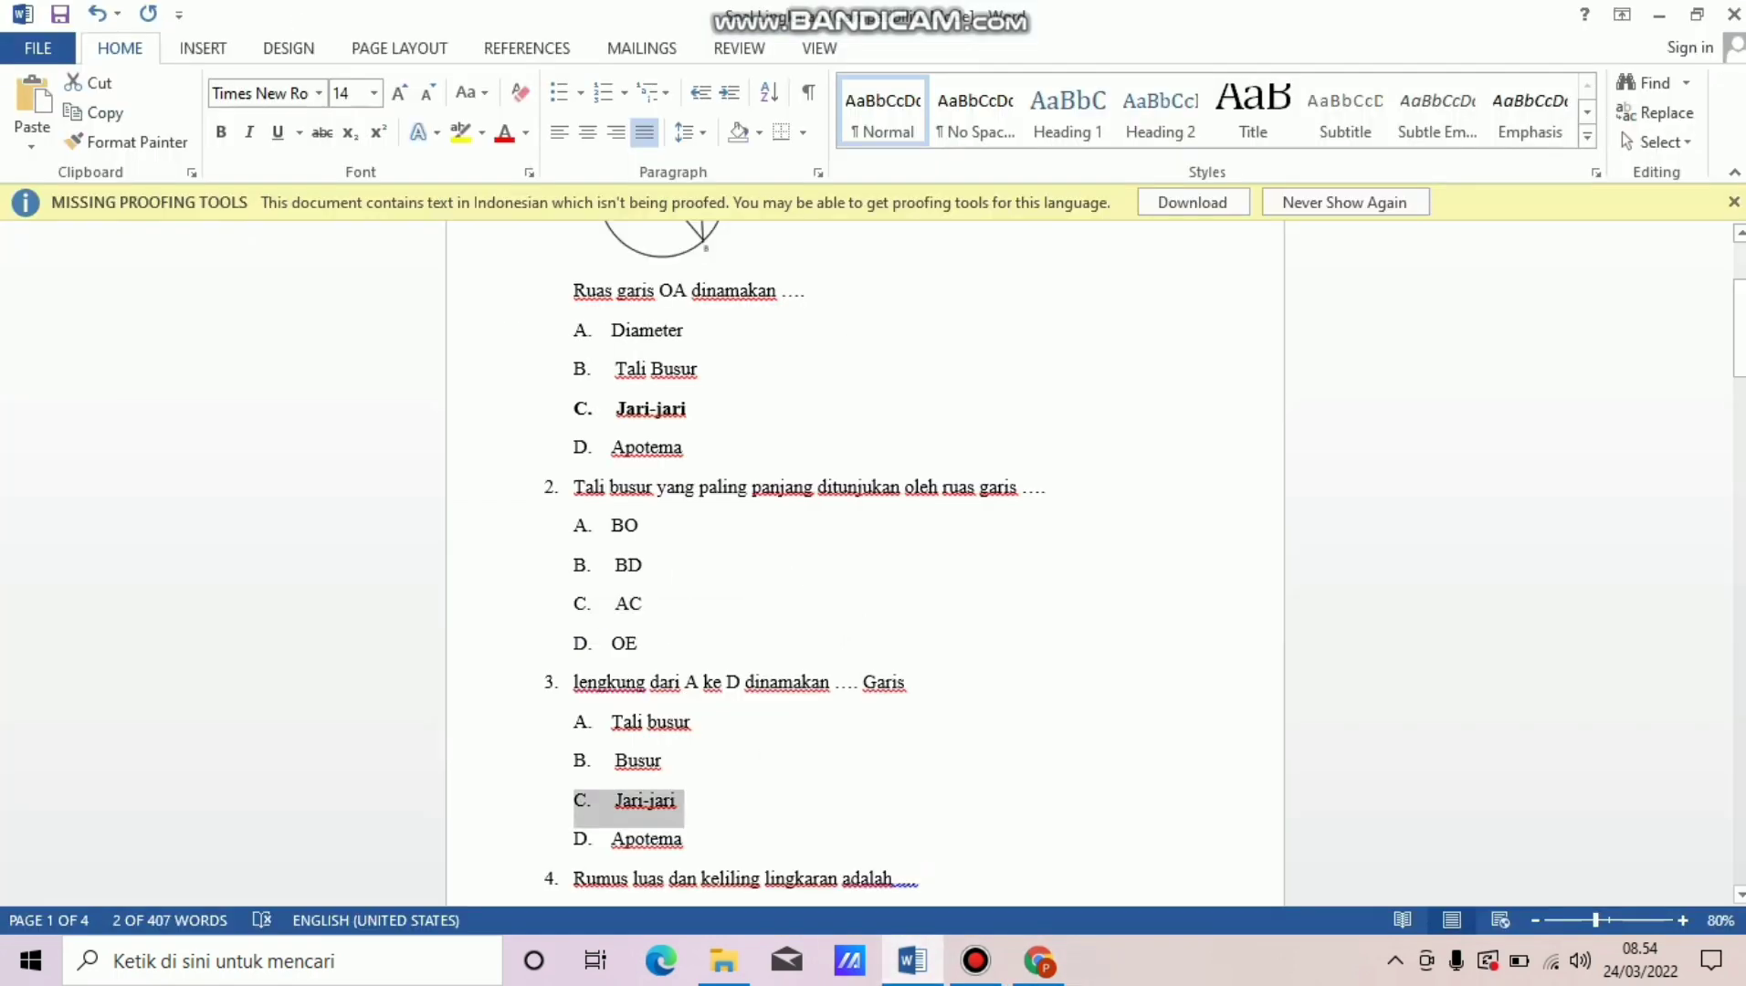
{"action": "left_click_drag", "start_coordinate": [576, 841], "coordinate": [805, 857]}
{"action": "key", "text": "ctrl+c"}
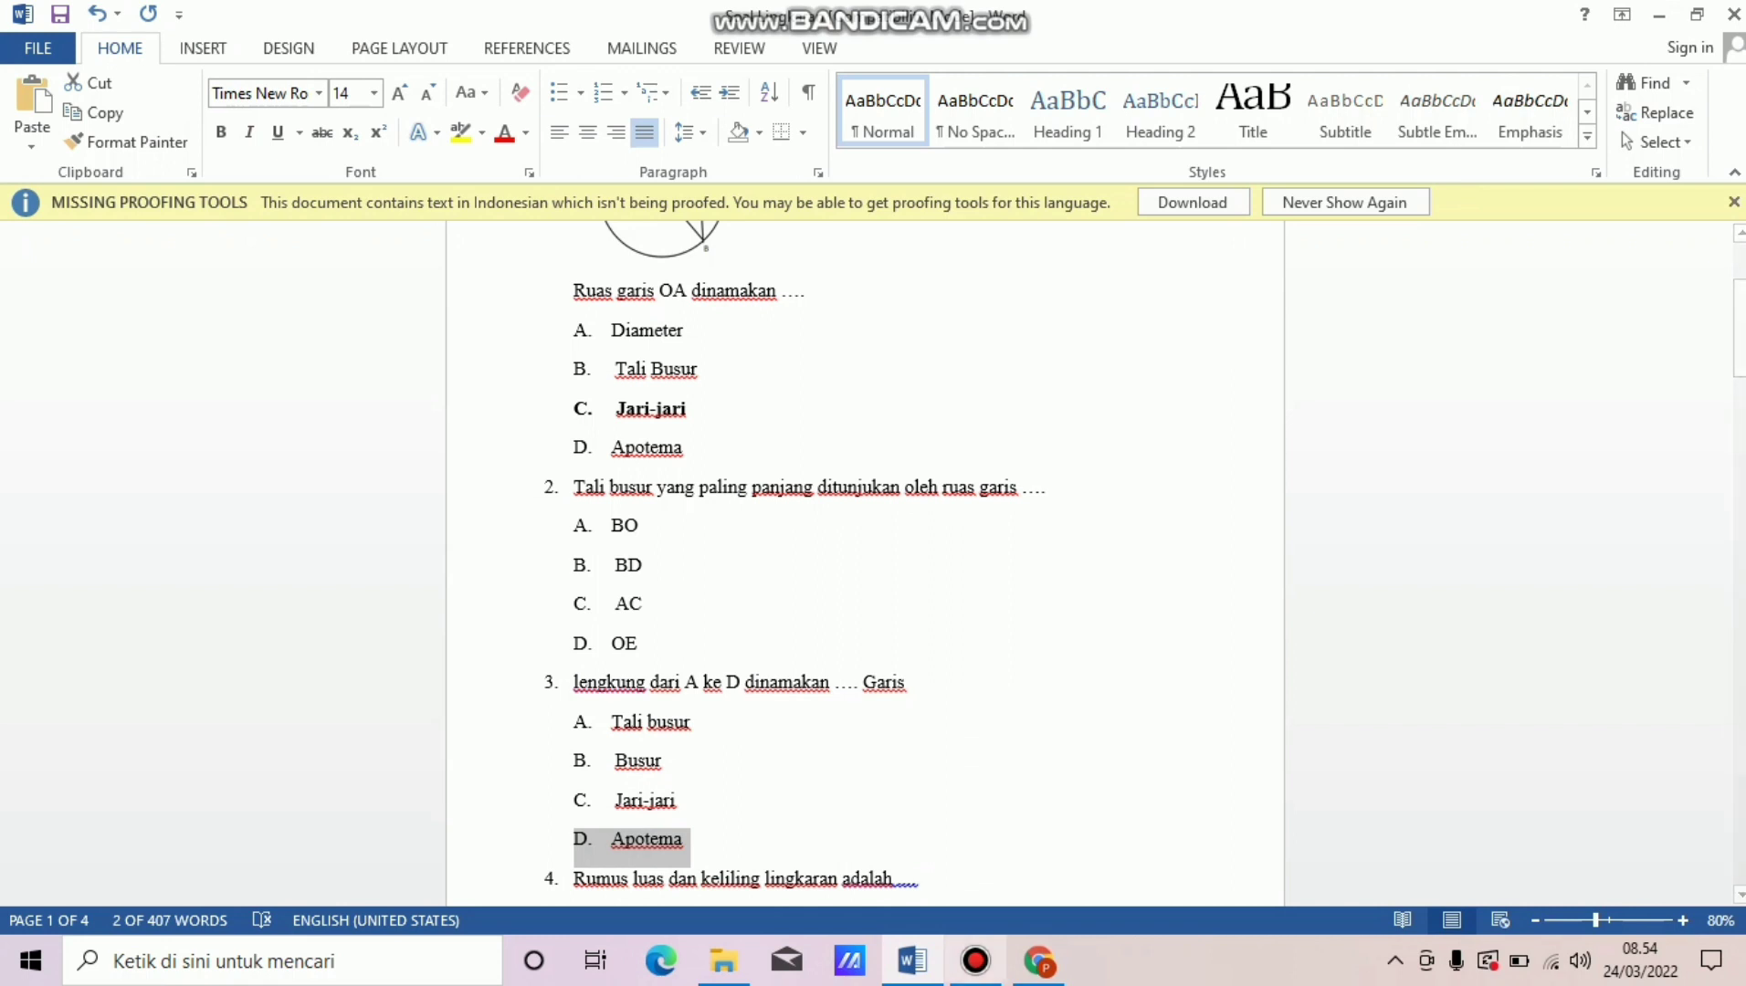
{"action": "left_click", "coordinate": [1039, 961]}
{"action": "key", "text": "ctrl+v"}
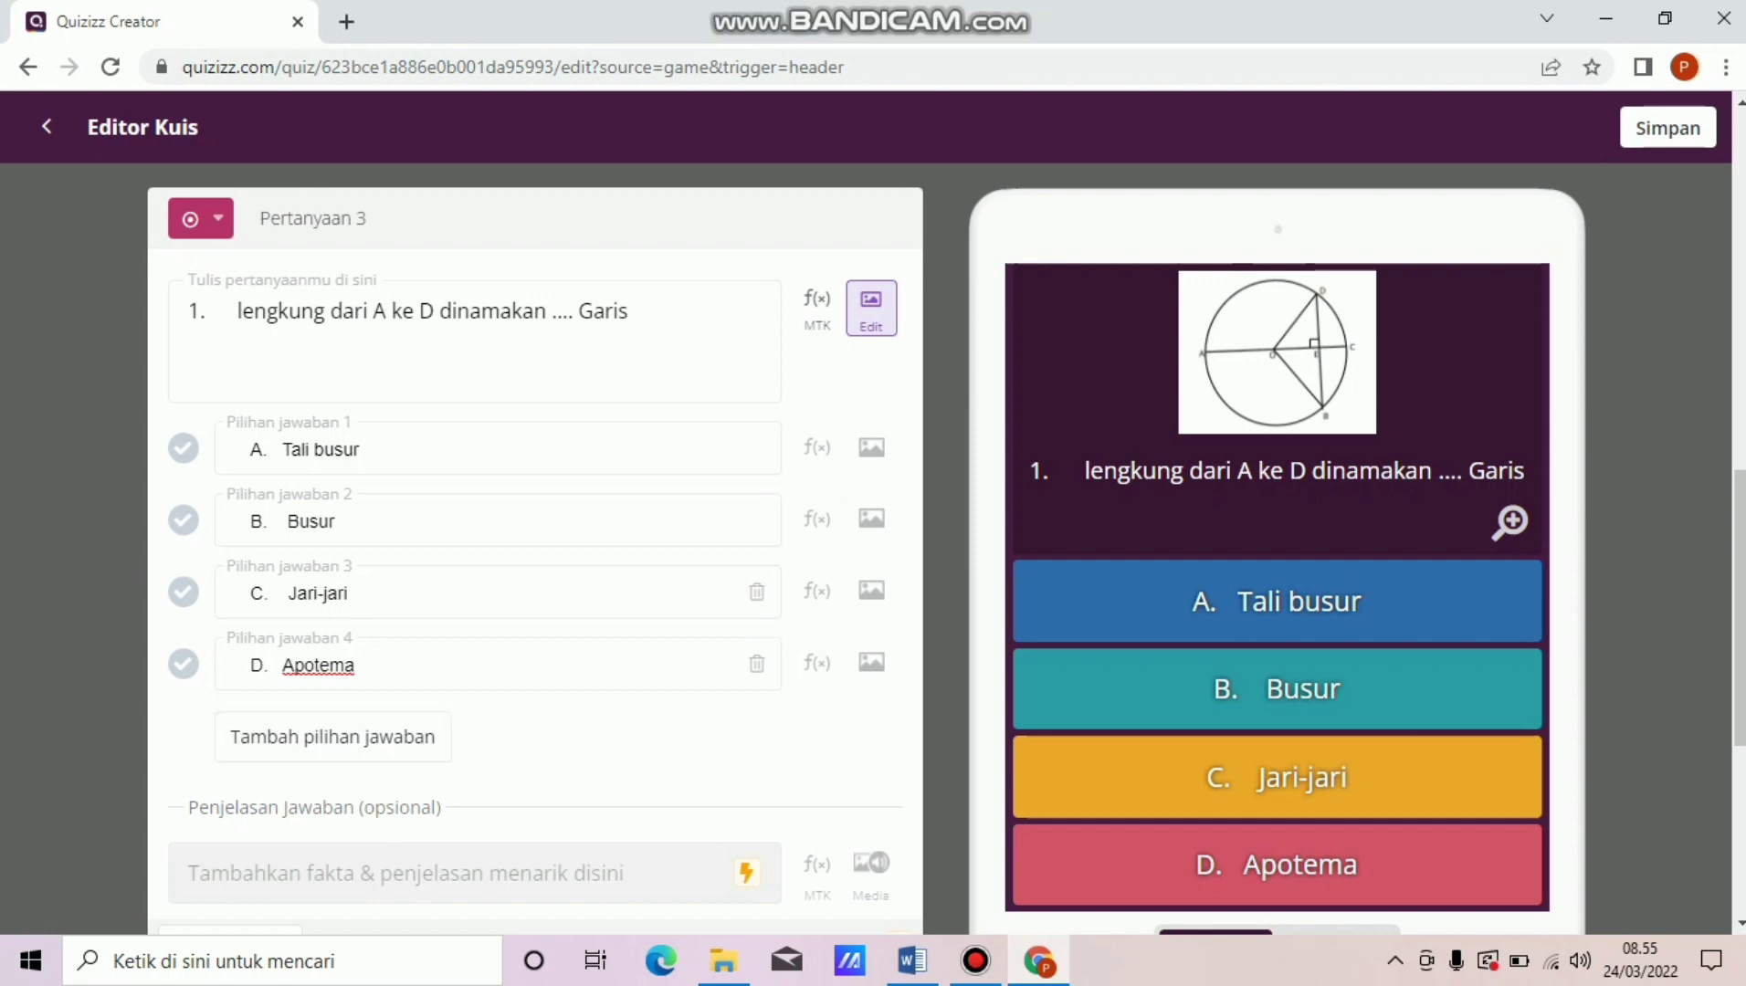
Mark "B. Busur" as the correct answer, set the time limit to 2 Menit, and save the question.
{"action": "left_click", "coordinate": [184, 521]}
{"action": "scroll", "coordinate": [535, 548], "scroll_direction": "down", "scroll_amount": 3}
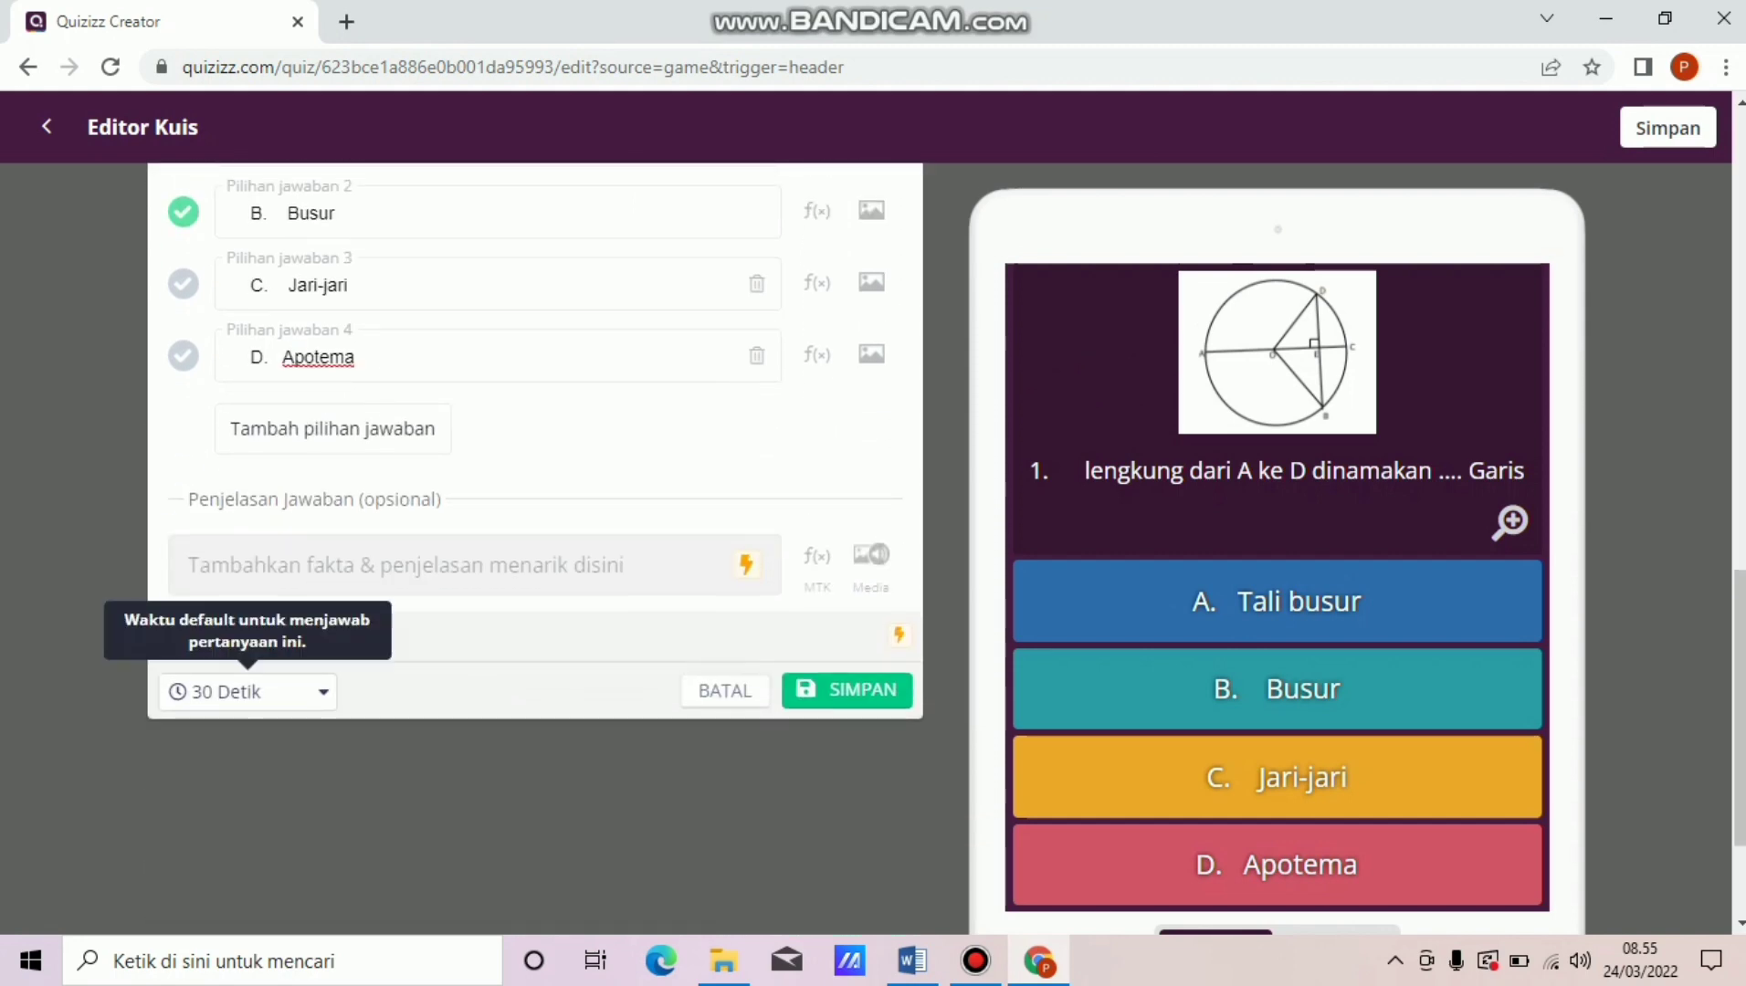
{"action": "left_click", "coordinate": [242, 691]}
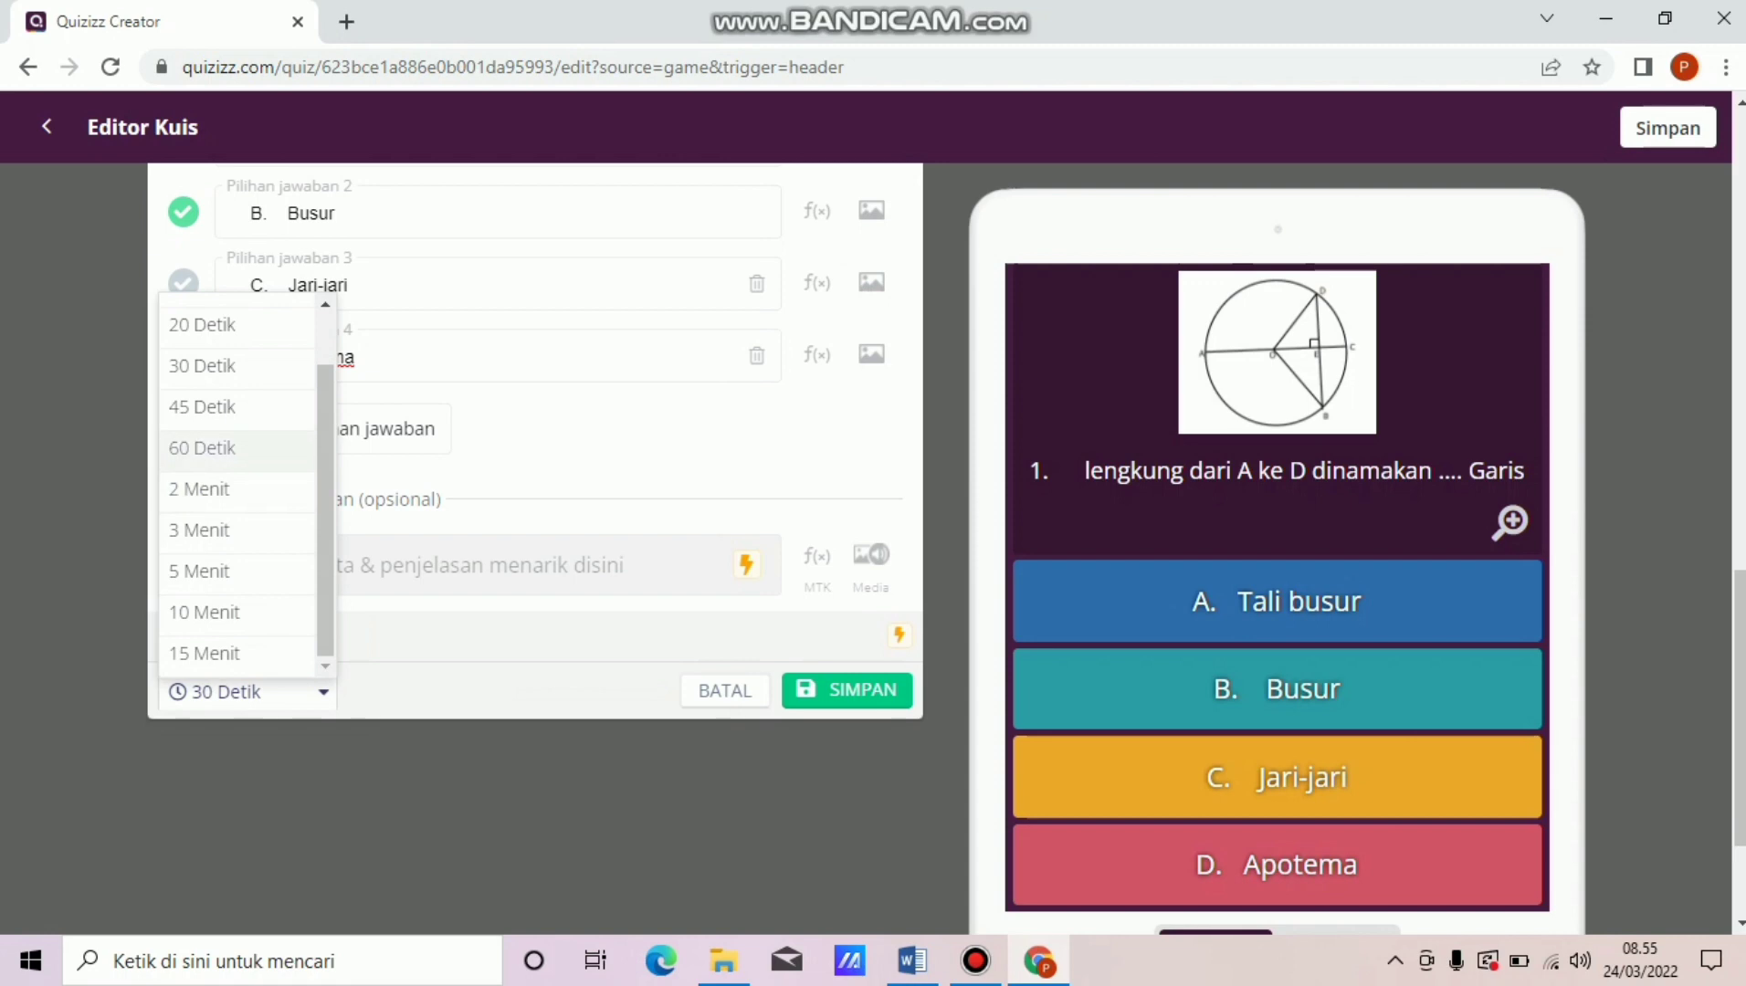
{"action": "left_click", "coordinate": [201, 488]}
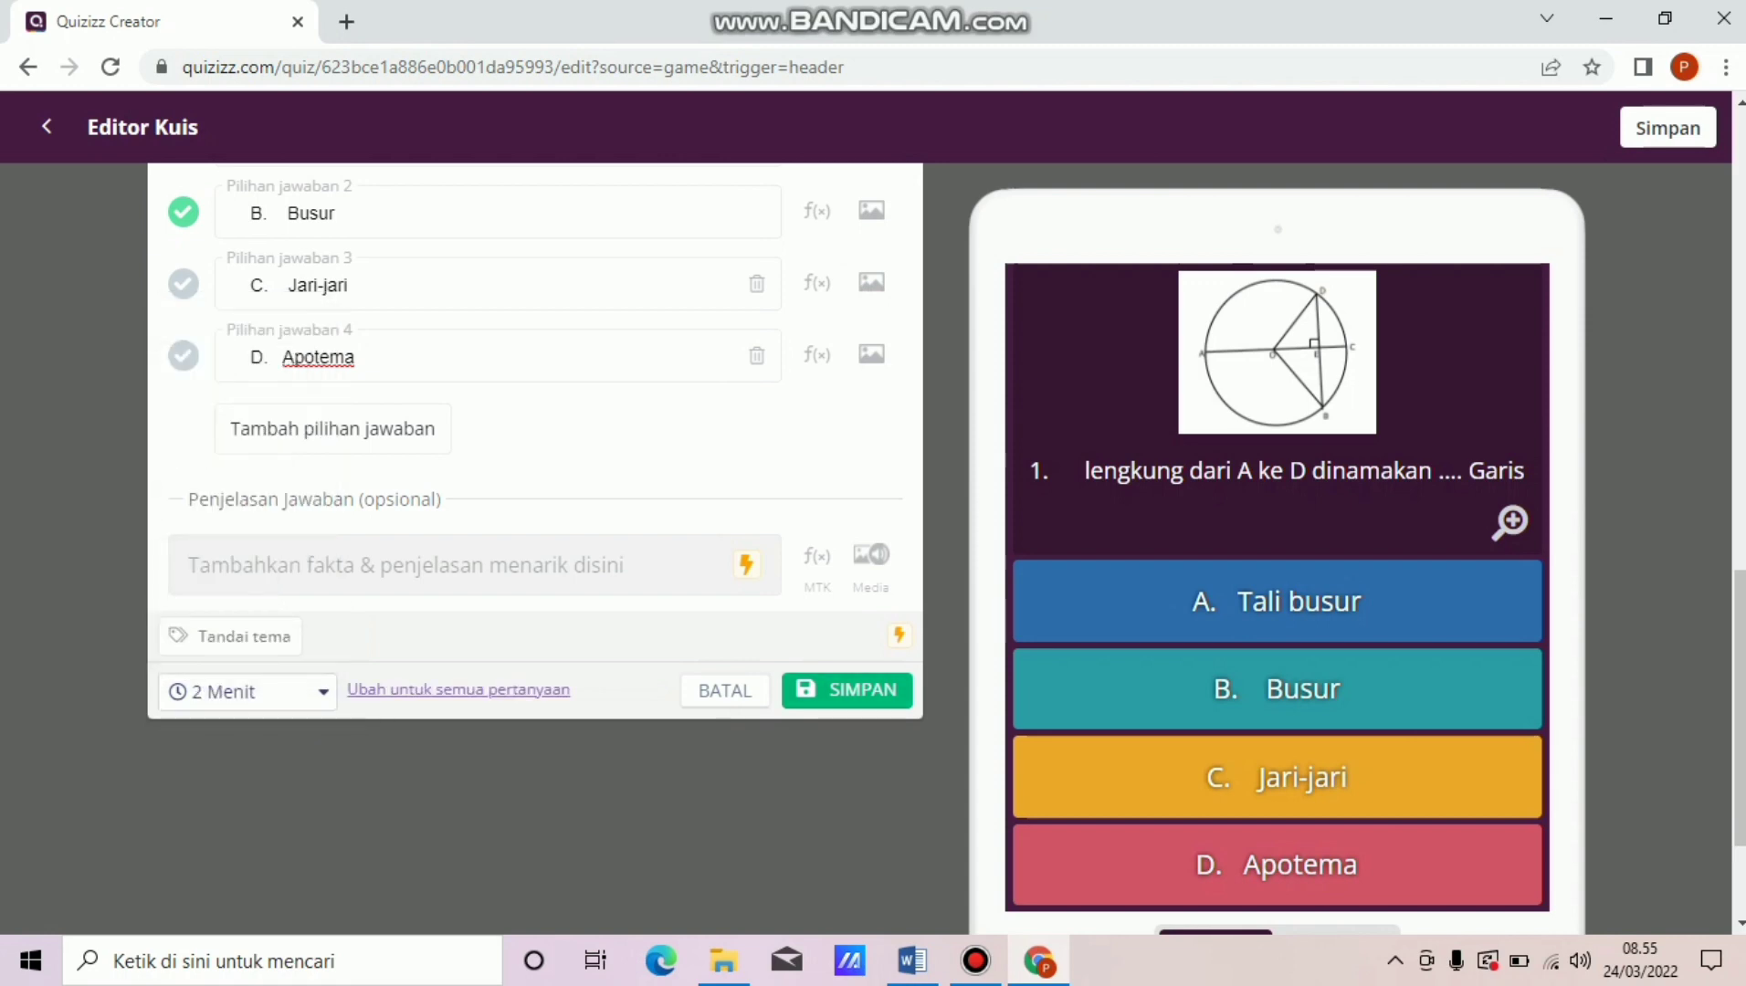
{"action": "left_click", "coordinate": [846, 690]}
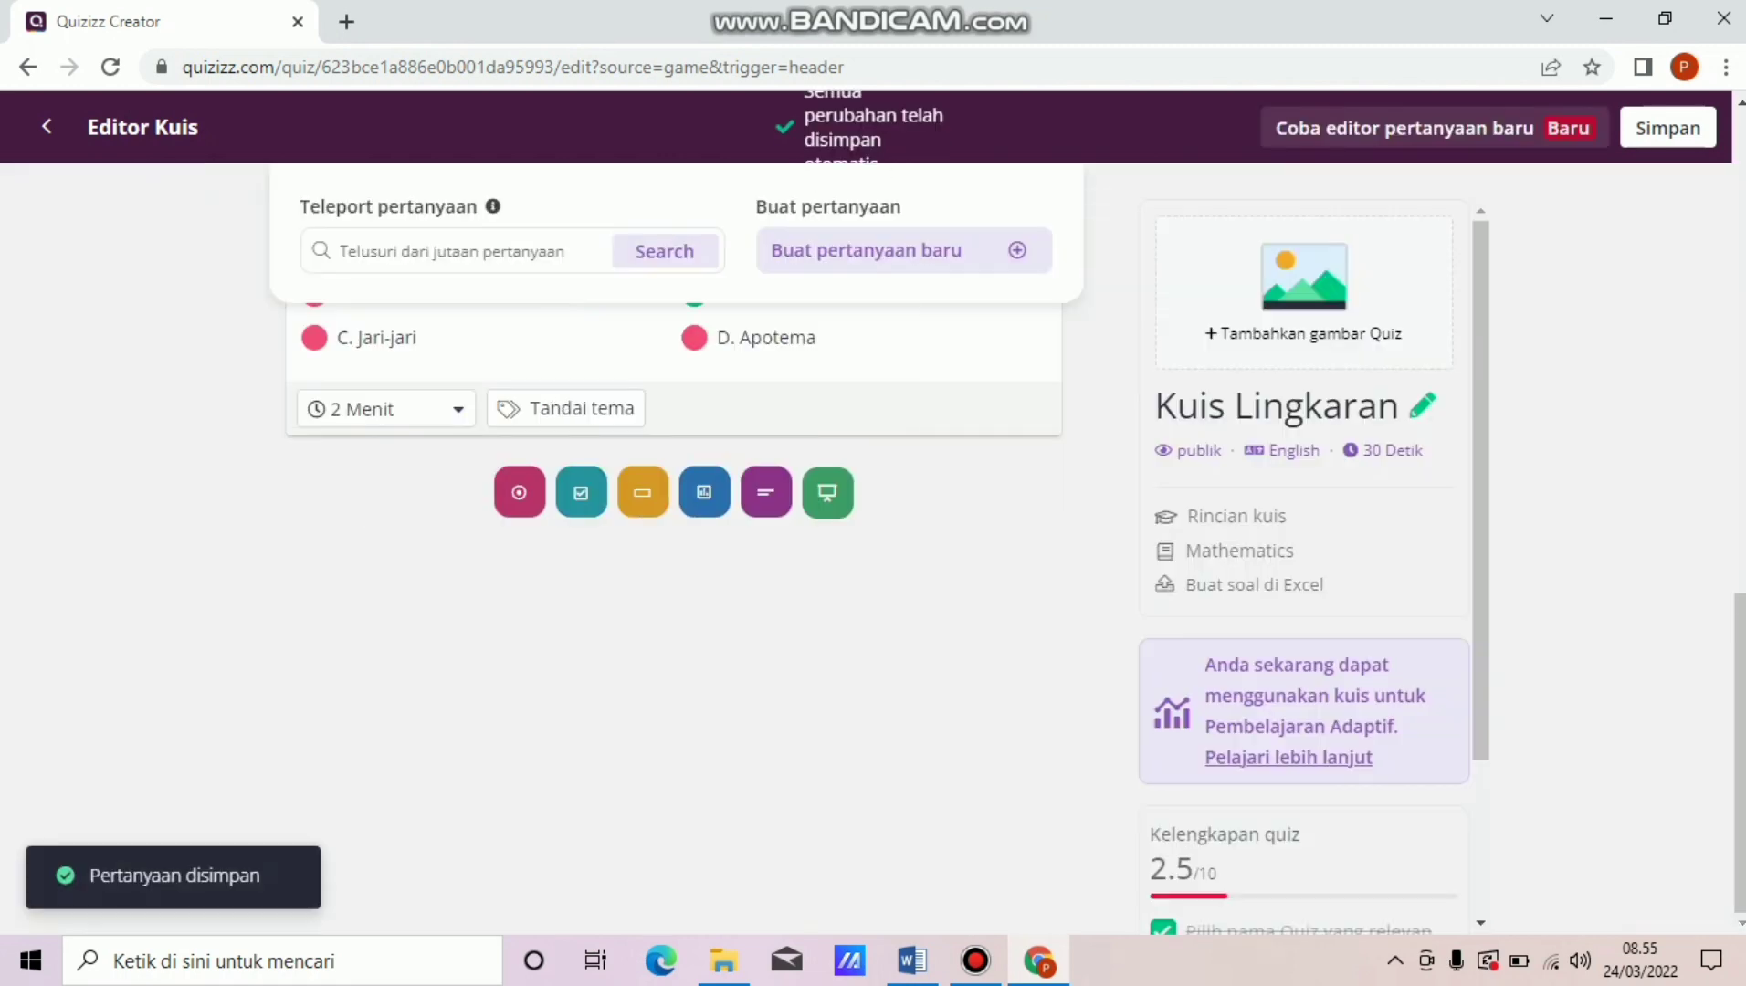
Add another multiple-choice question, then select the question 4 text "Rumus luas dan keliling lingkaran adalah ...." in the Word document.
{"action": "left_click", "coordinate": [520, 493]}
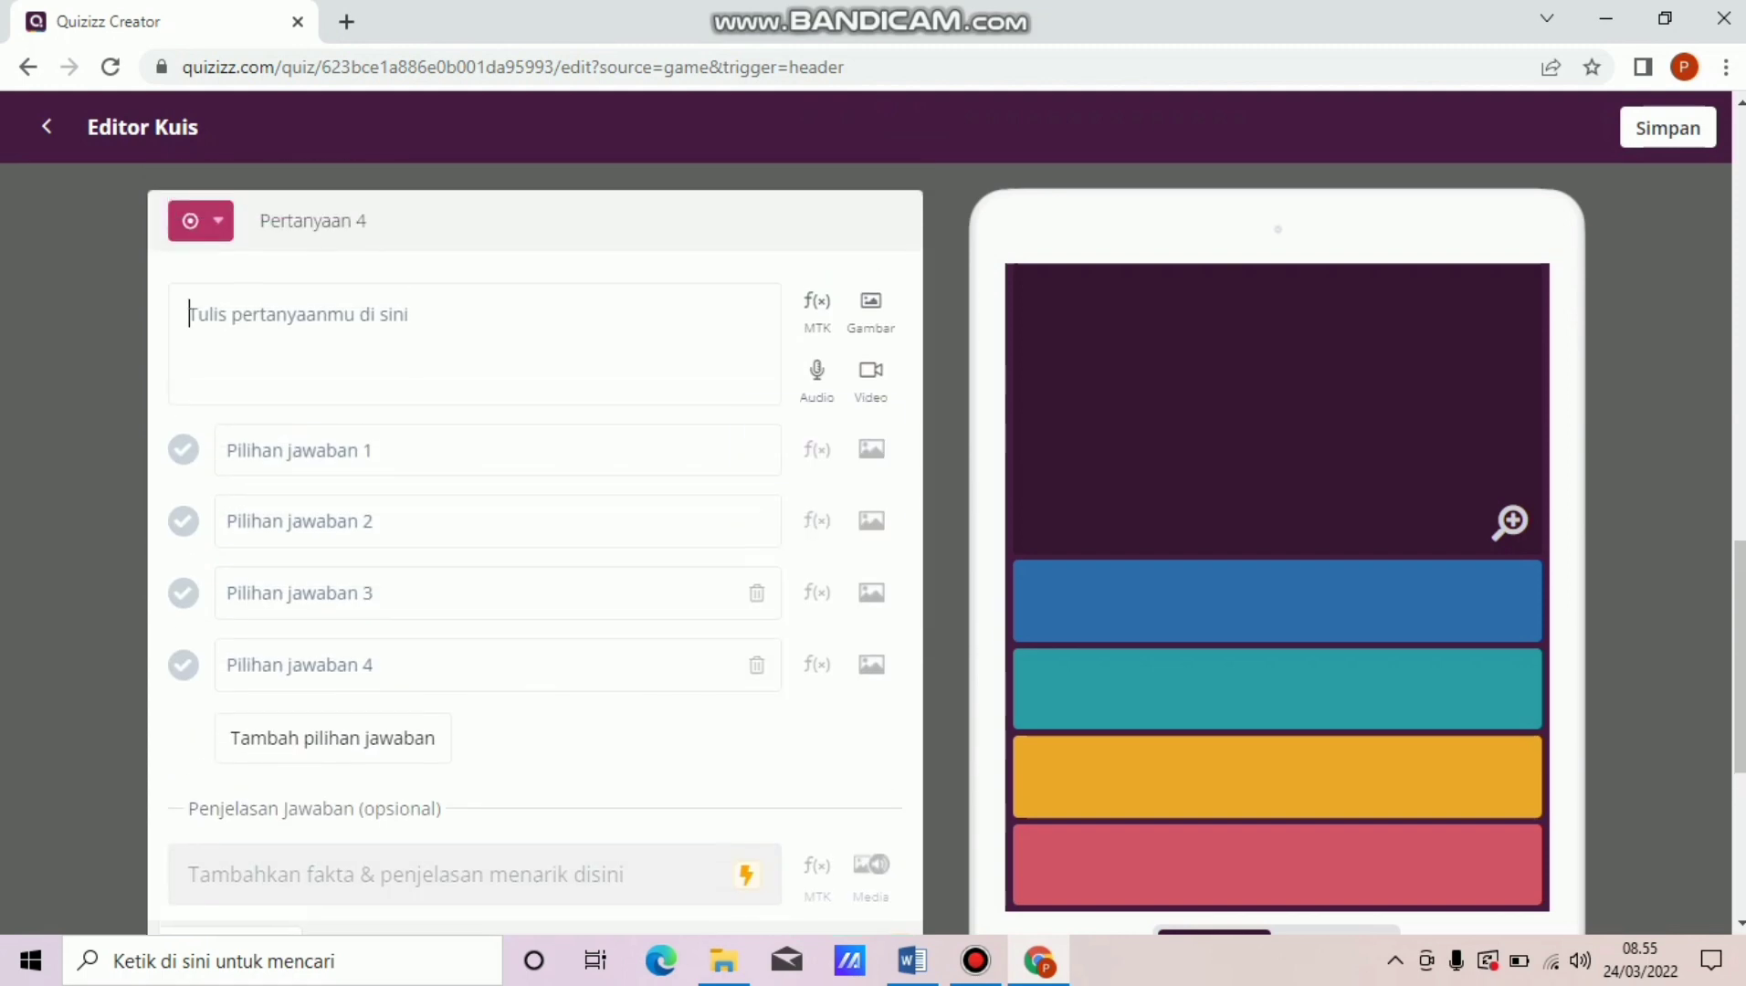
{"action": "left_click", "coordinate": [912, 961]}
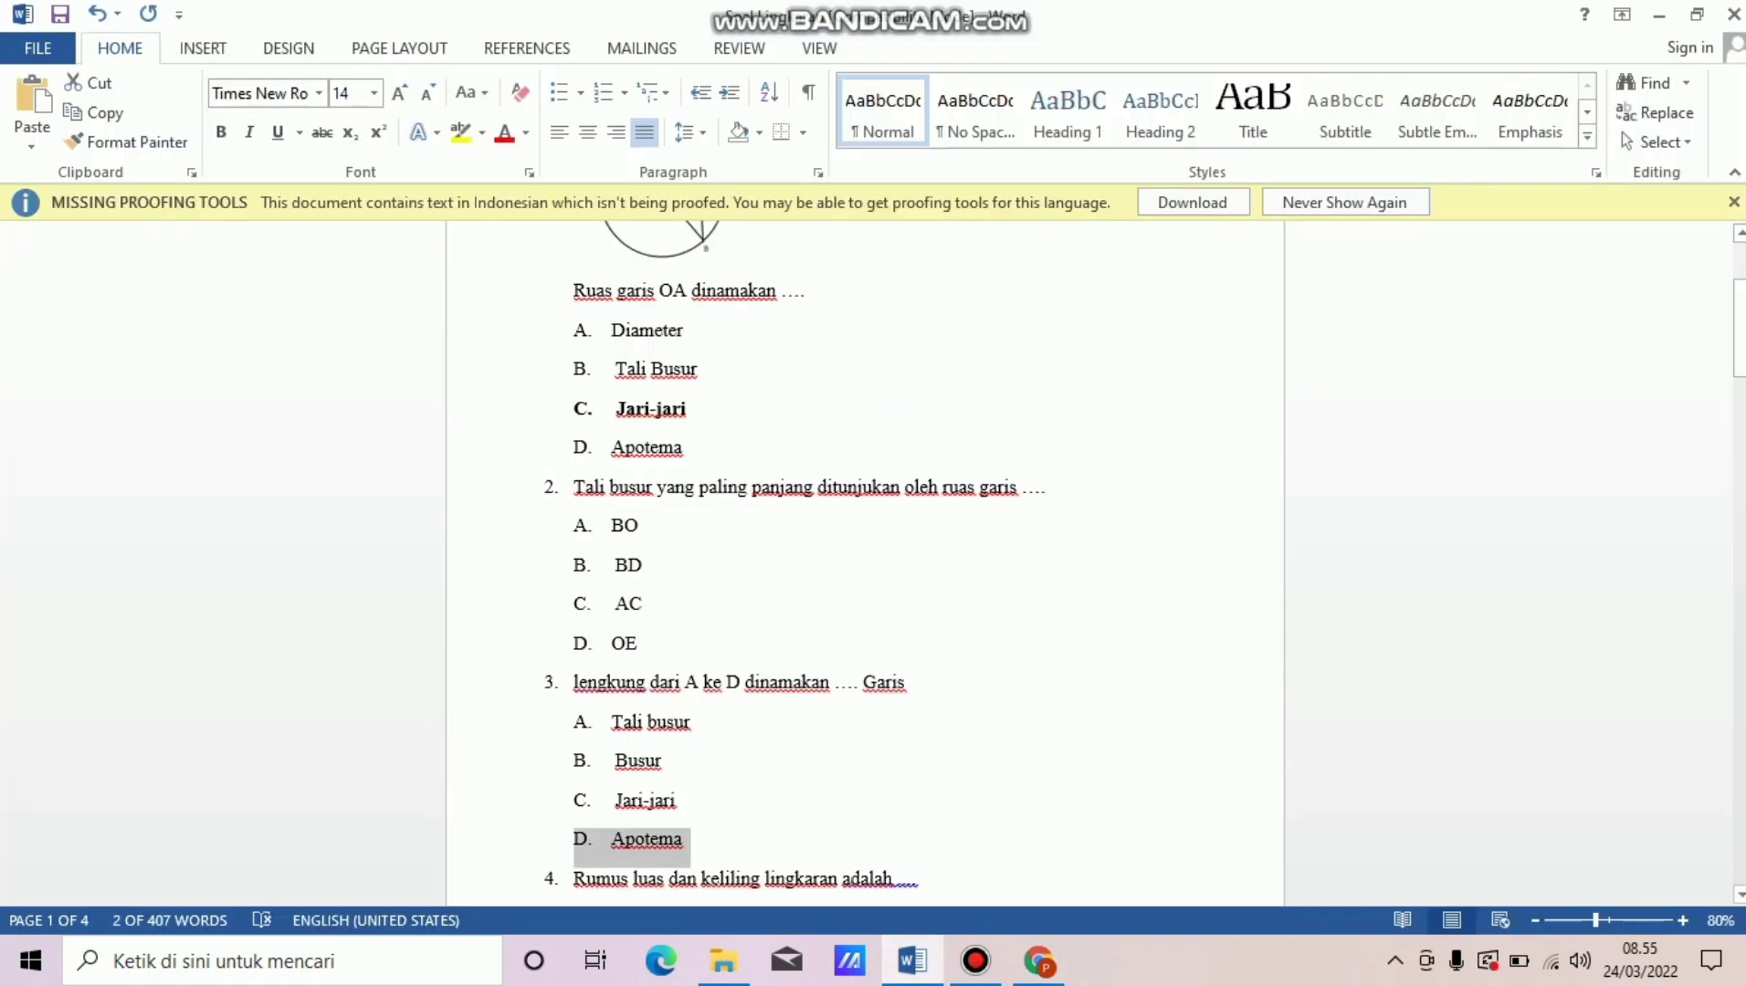
{"action": "left_click", "coordinate": [548, 801]}
{"action": "key", "text": "Down"}
{"action": "key", "text": "Down"}
{"action": "key", "text": "Down"}
{"action": "key", "text": "Down"}
{"action": "key", "text": "Down"}
{"action": "key", "text": "Down"}
{"action": "key", "text": "Down"}
{"action": "key", "text": "Down"}
{"action": "key", "text": "Down"}
{"action": "key", "text": "Down"}
{"action": "key", "text": "Down"}
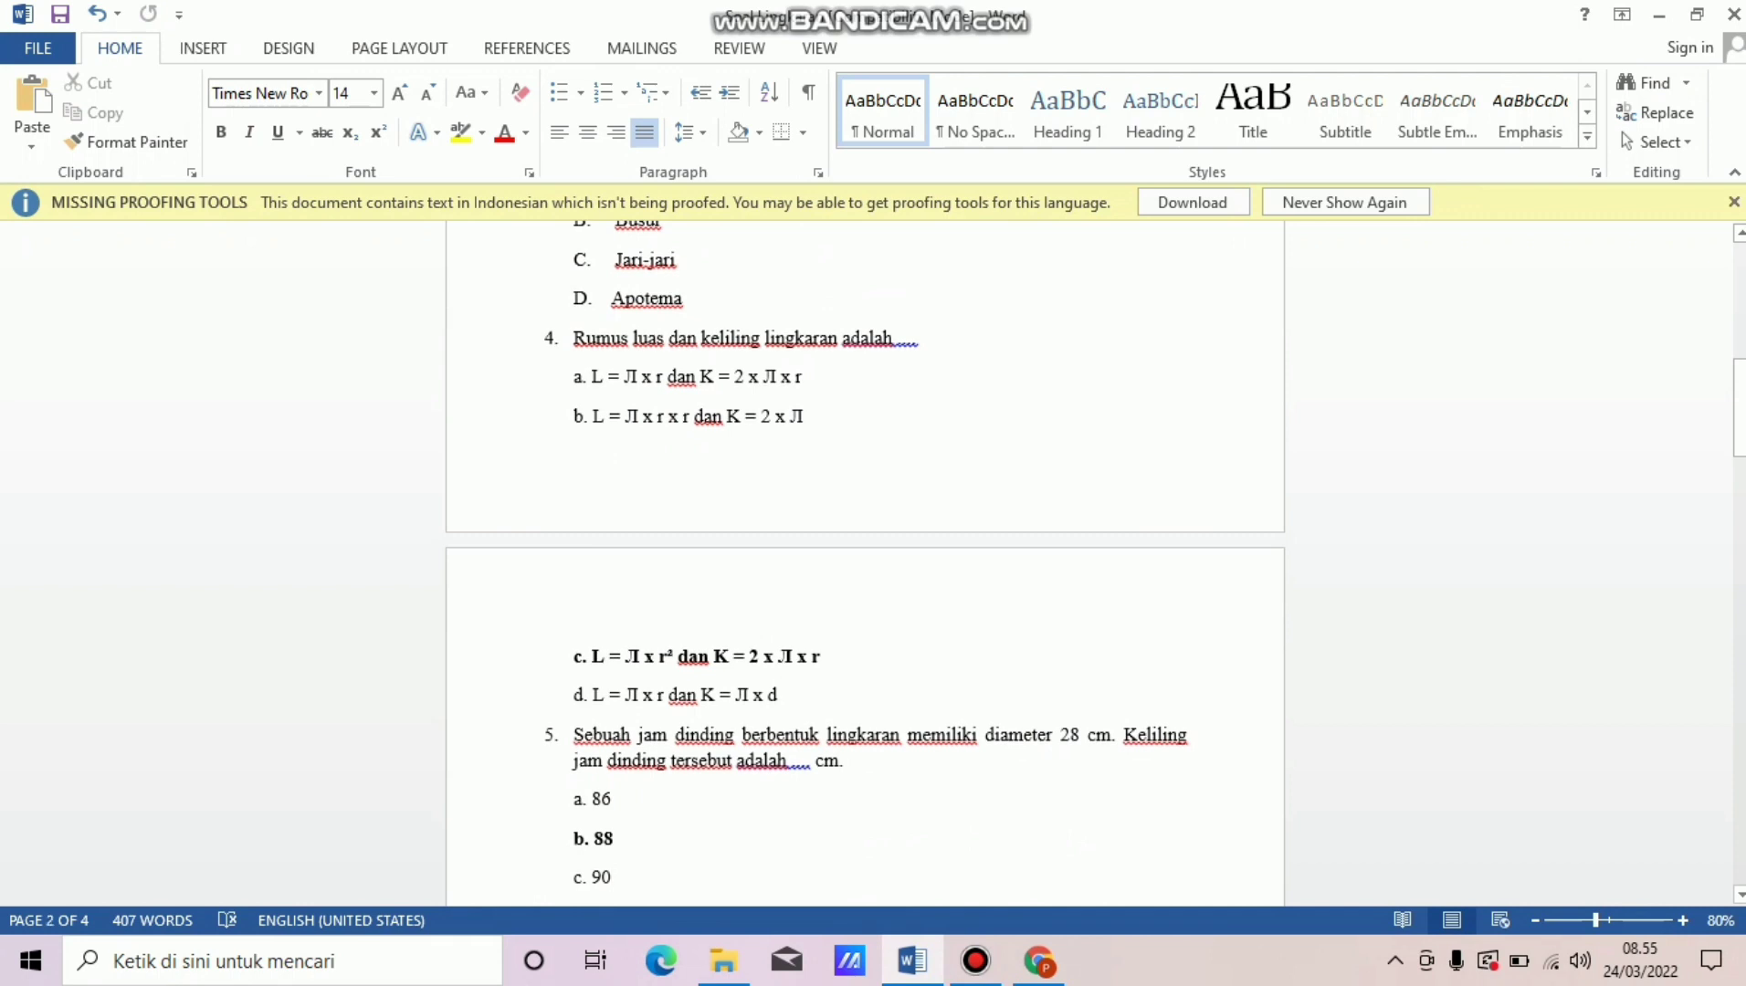
{"action": "key", "text": "shift+End"}
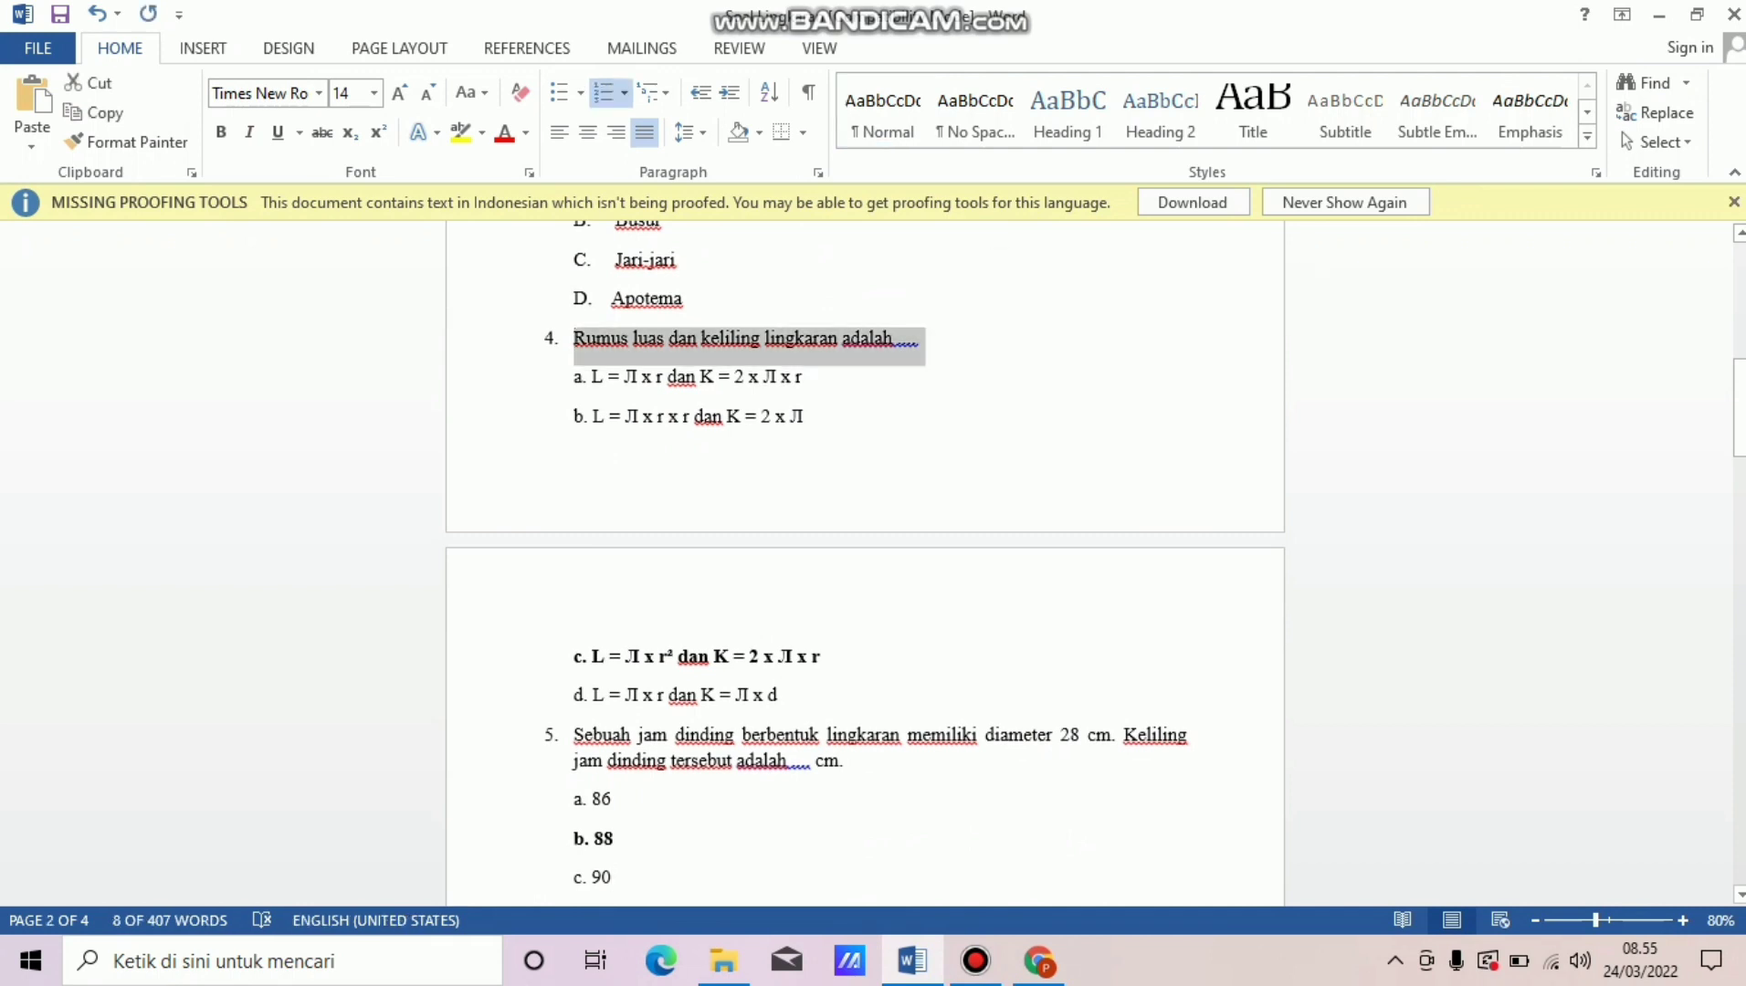
{"action": "key", "text": "ctrl+v"}
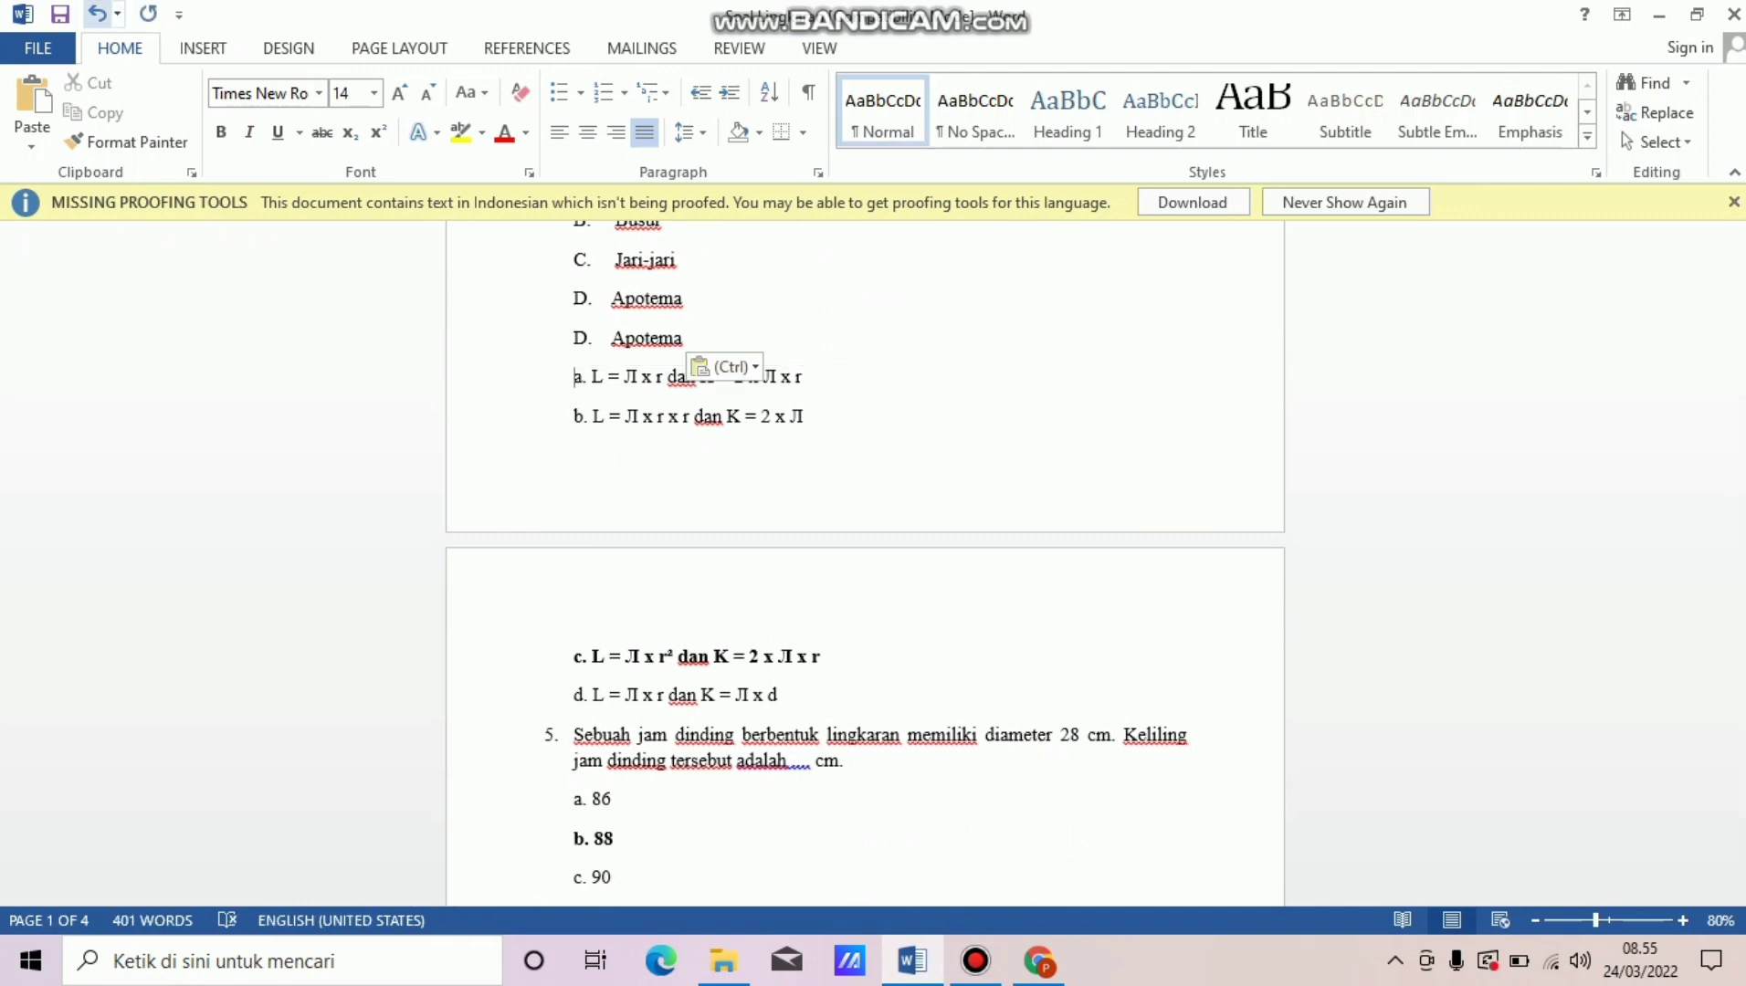
{"action": "key", "text": "ctrl+z"}
{"action": "key", "text": "ctrl+v"}
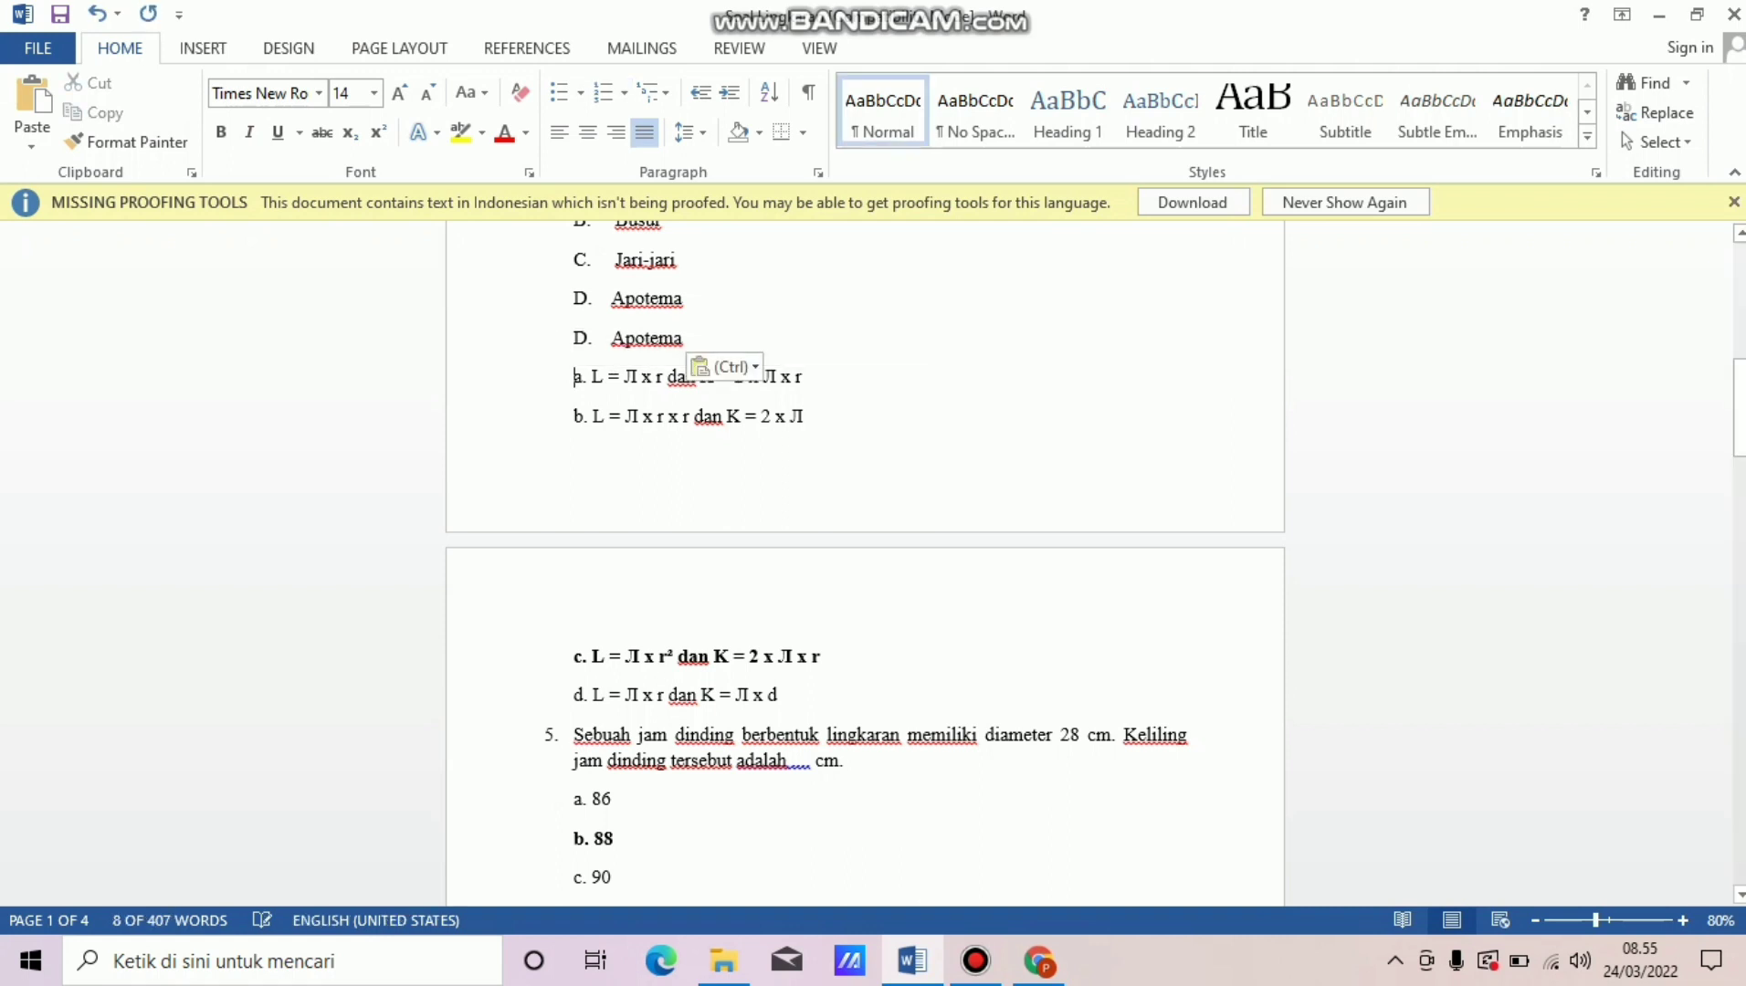
{"action": "key", "text": "ctrl+z"}
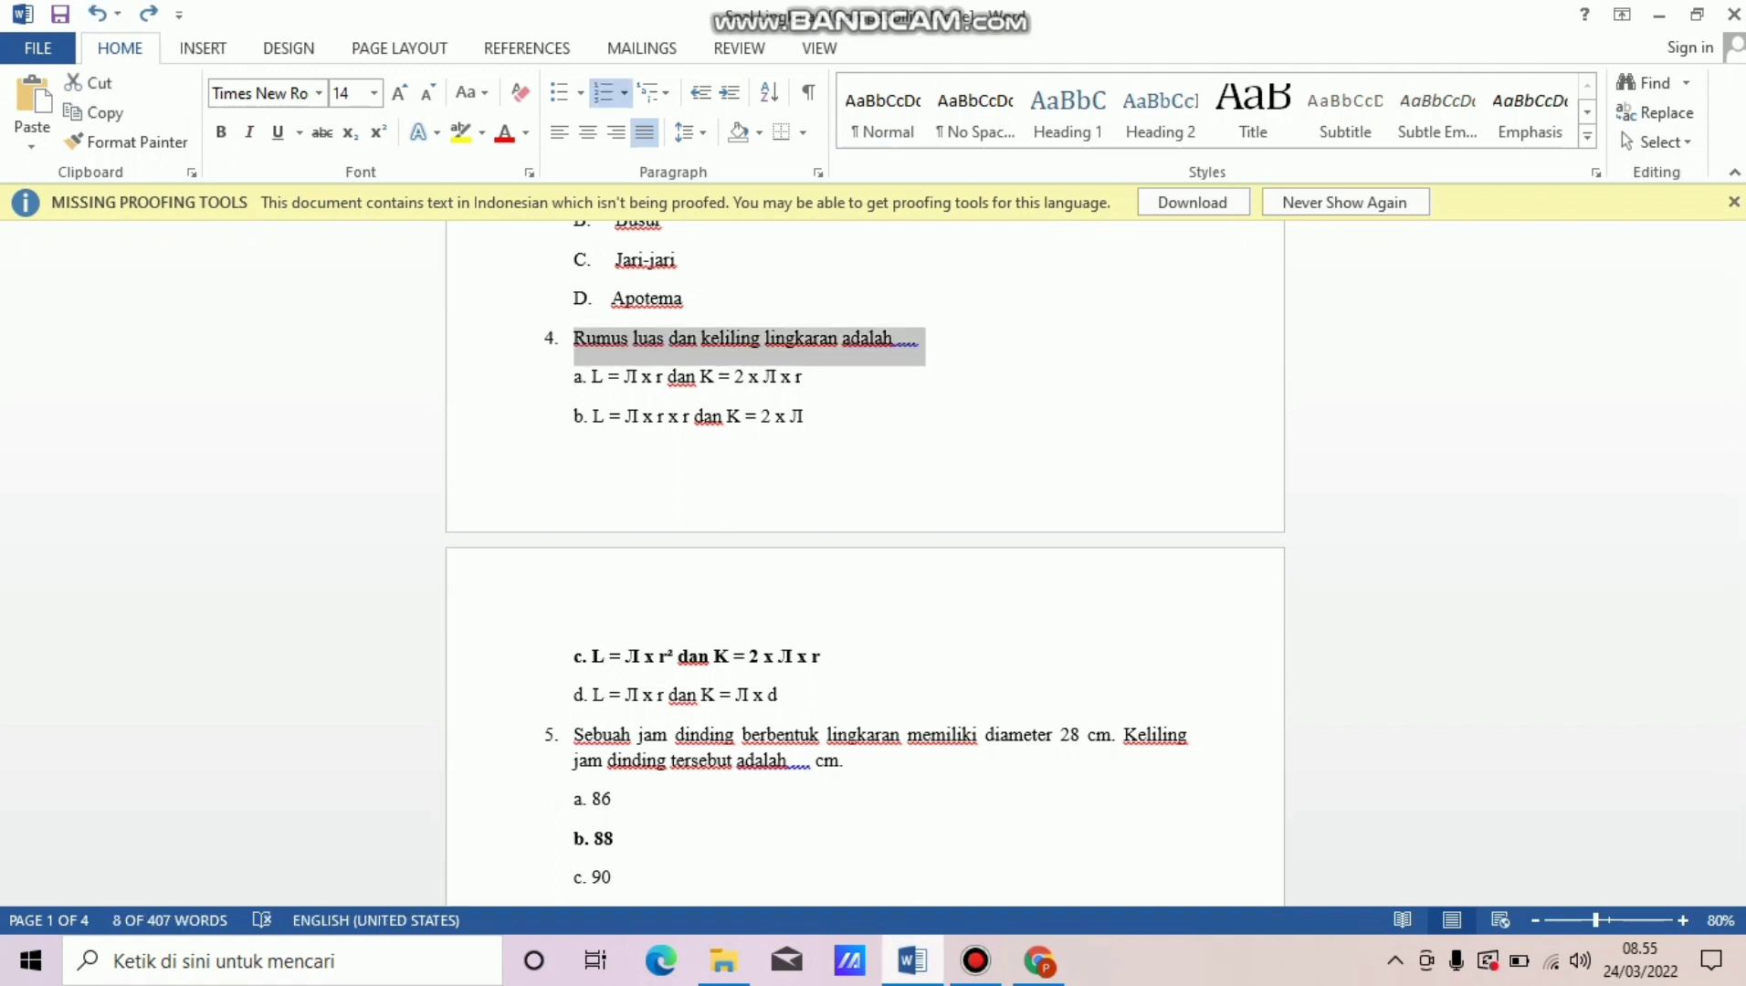
Paste question 4's text into the Quizizz question field and copy "a. L = Л x r dan K = 2 x Л x r" from Word into the first answer option.
{"action": "left_click", "coordinate": [1039, 961]}
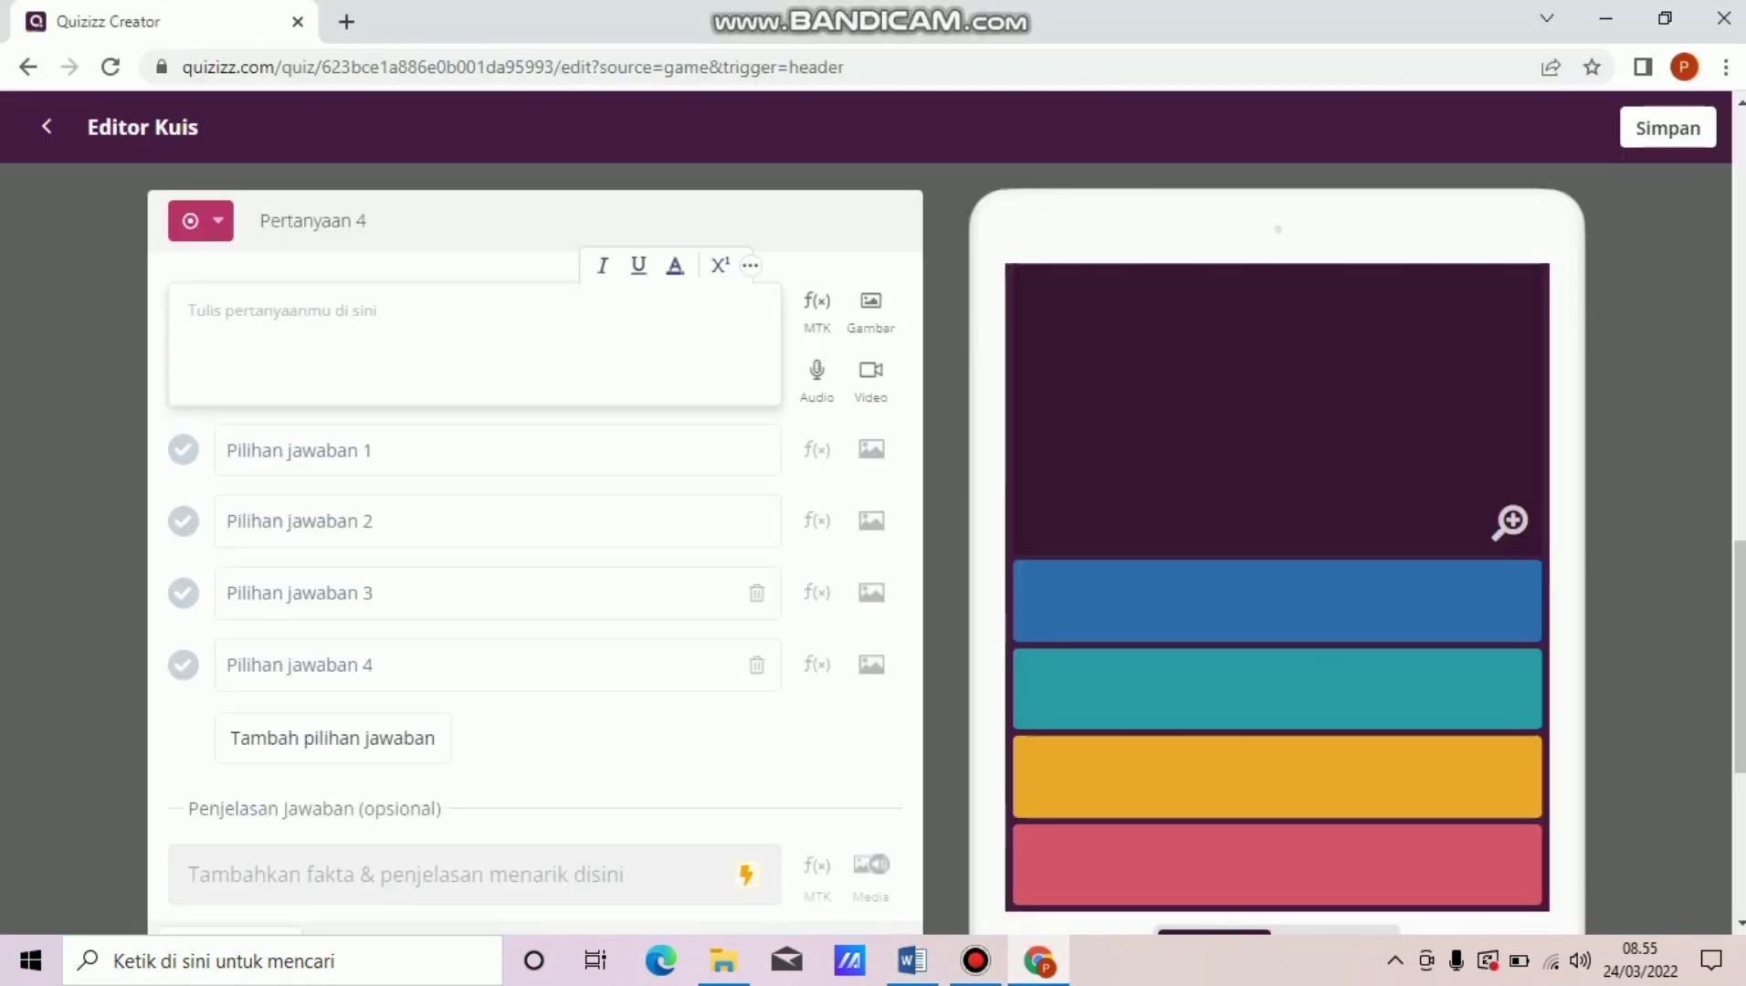
{"action": "key", "text": "ctrl+v"}
{"action": "left_click", "coordinate": [232, 453]}
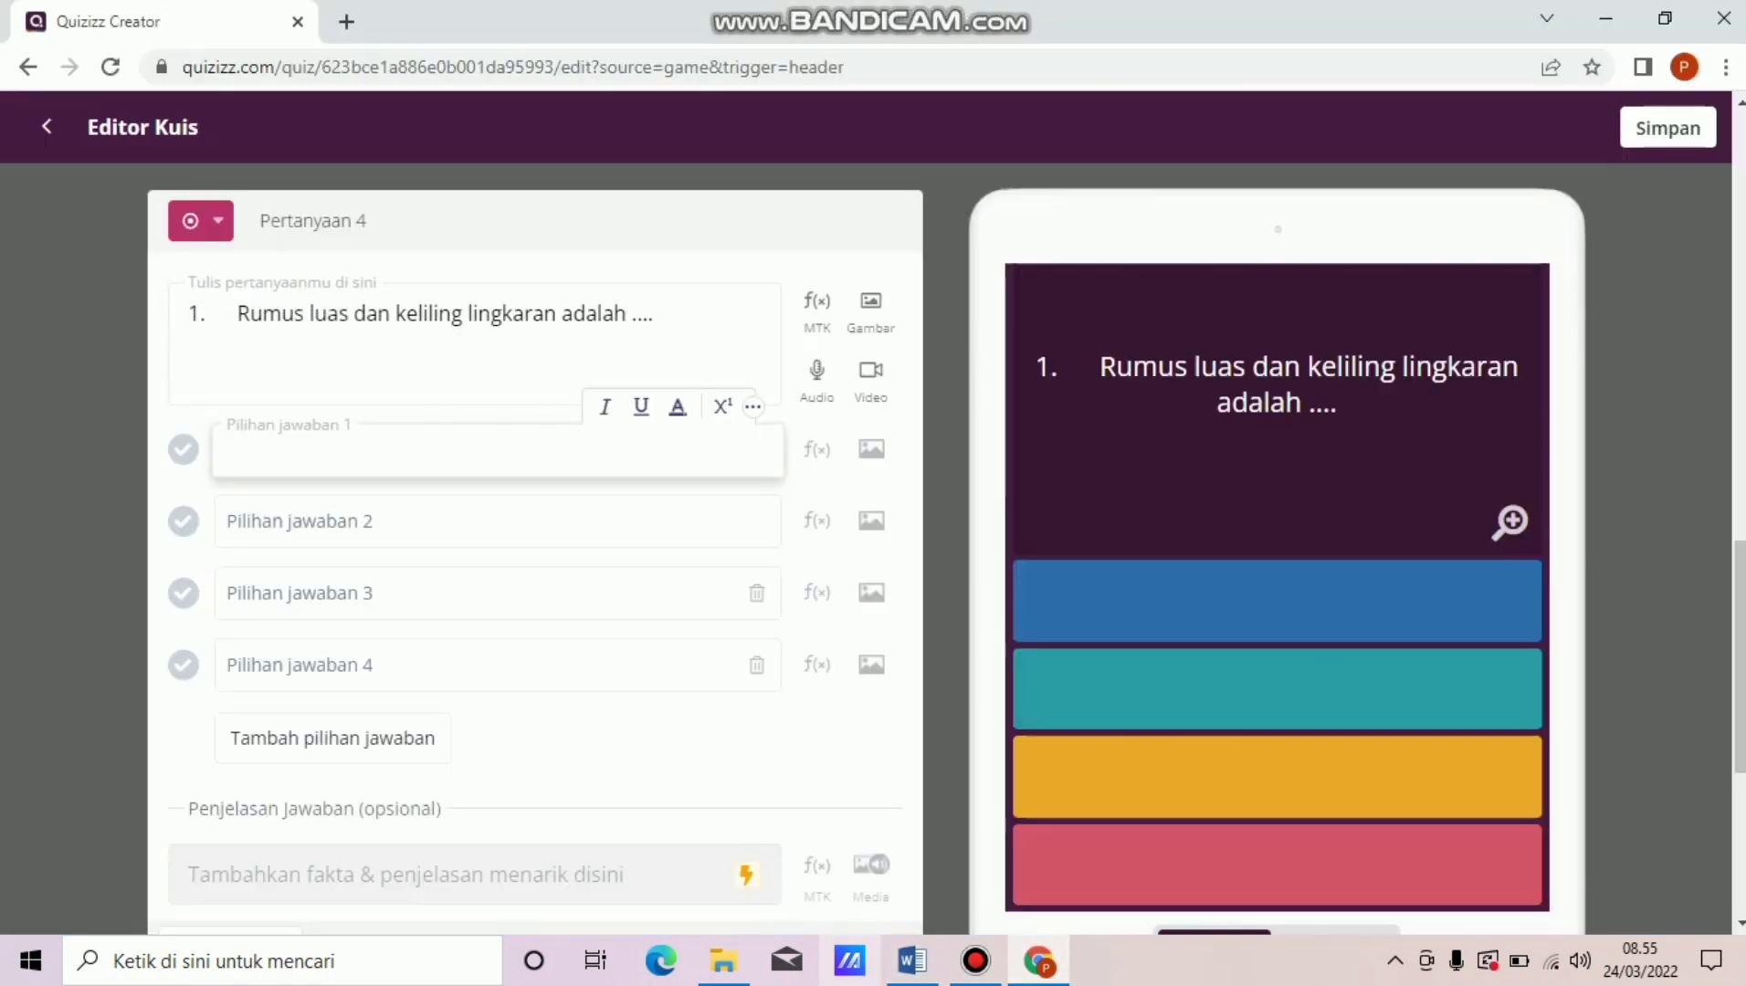
{"action": "left_click", "coordinate": [911, 961]}
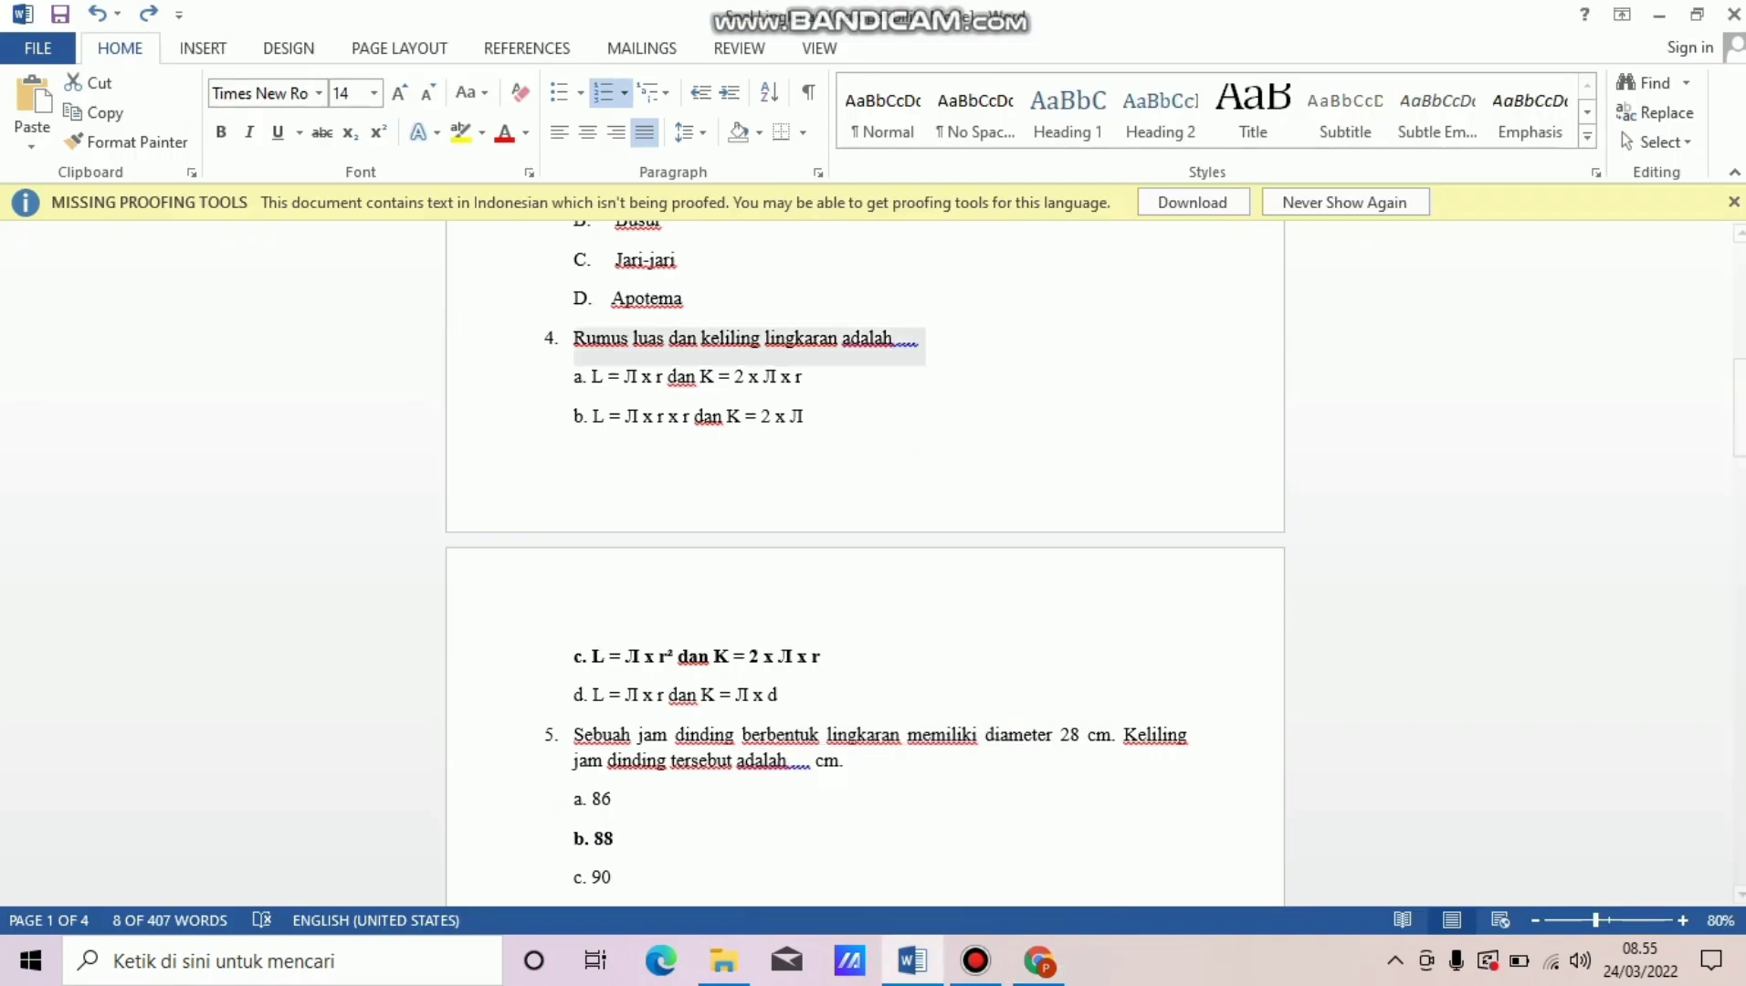
{"action": "left_click_drag", "start_coordinate": [575, 379], "coordinate": [820, 382]}
{"action": "key", "text": "ctrl+c"}
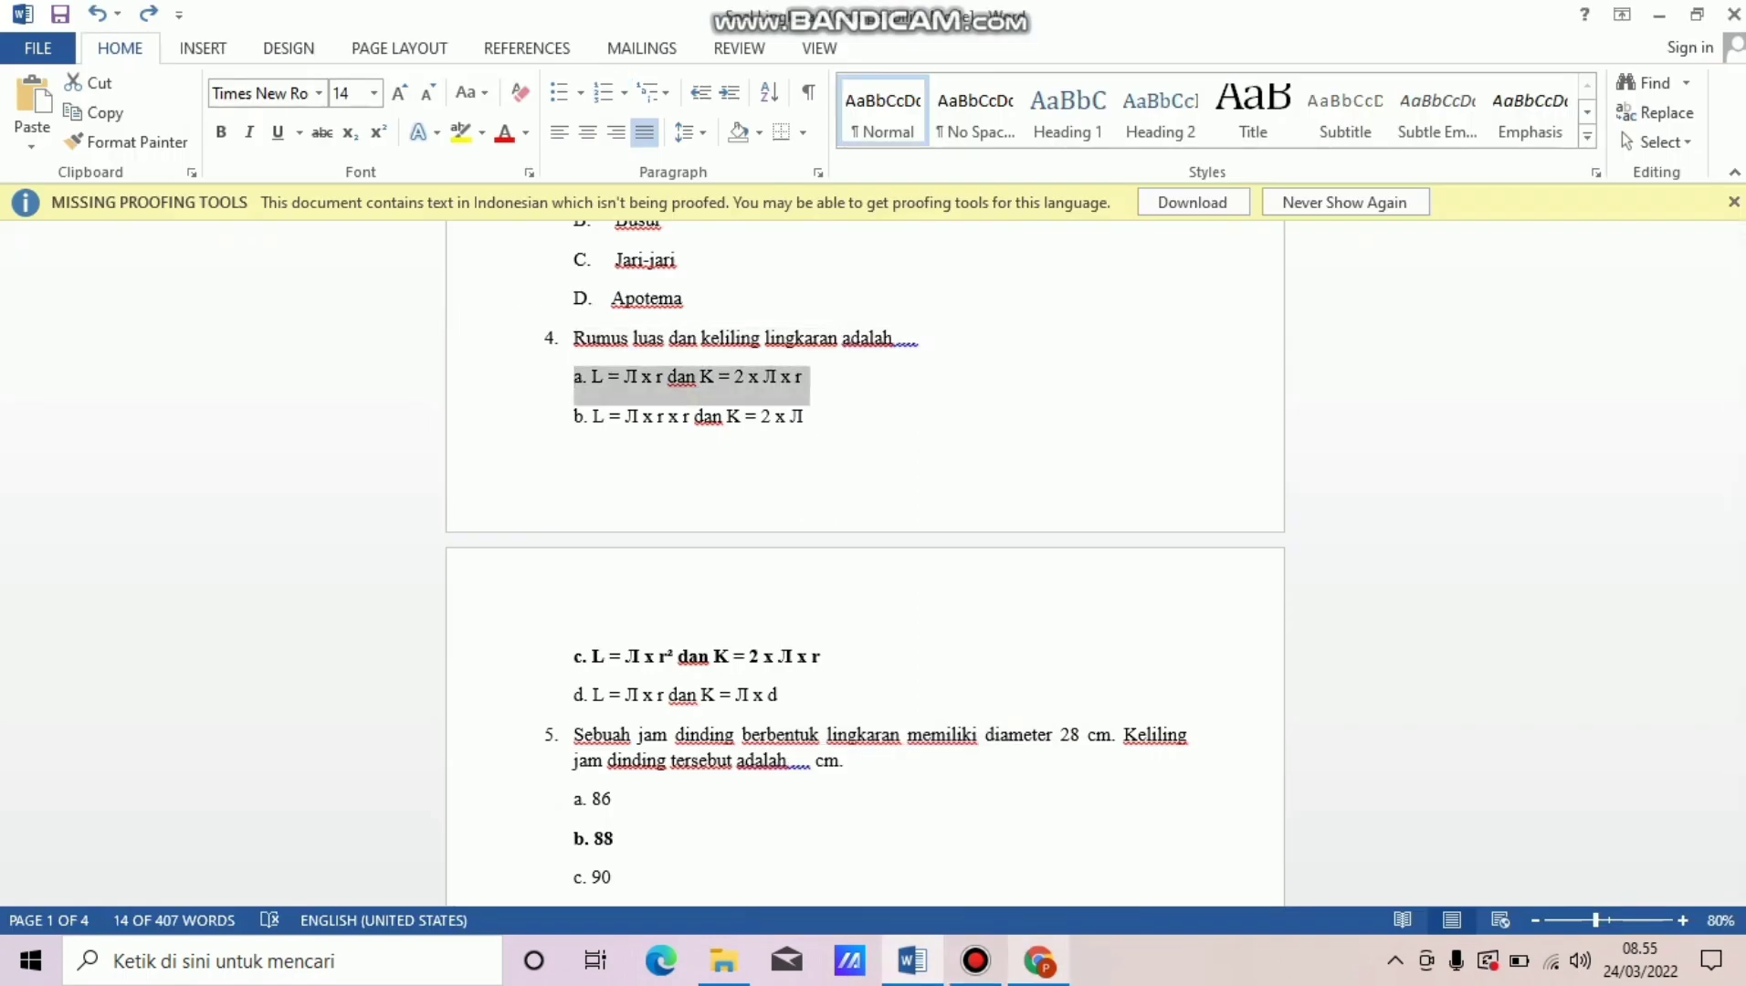
{"action": "left_click", "coordinate": [1040, 961]}
{"action": "key", "text": "ctrl+v"}
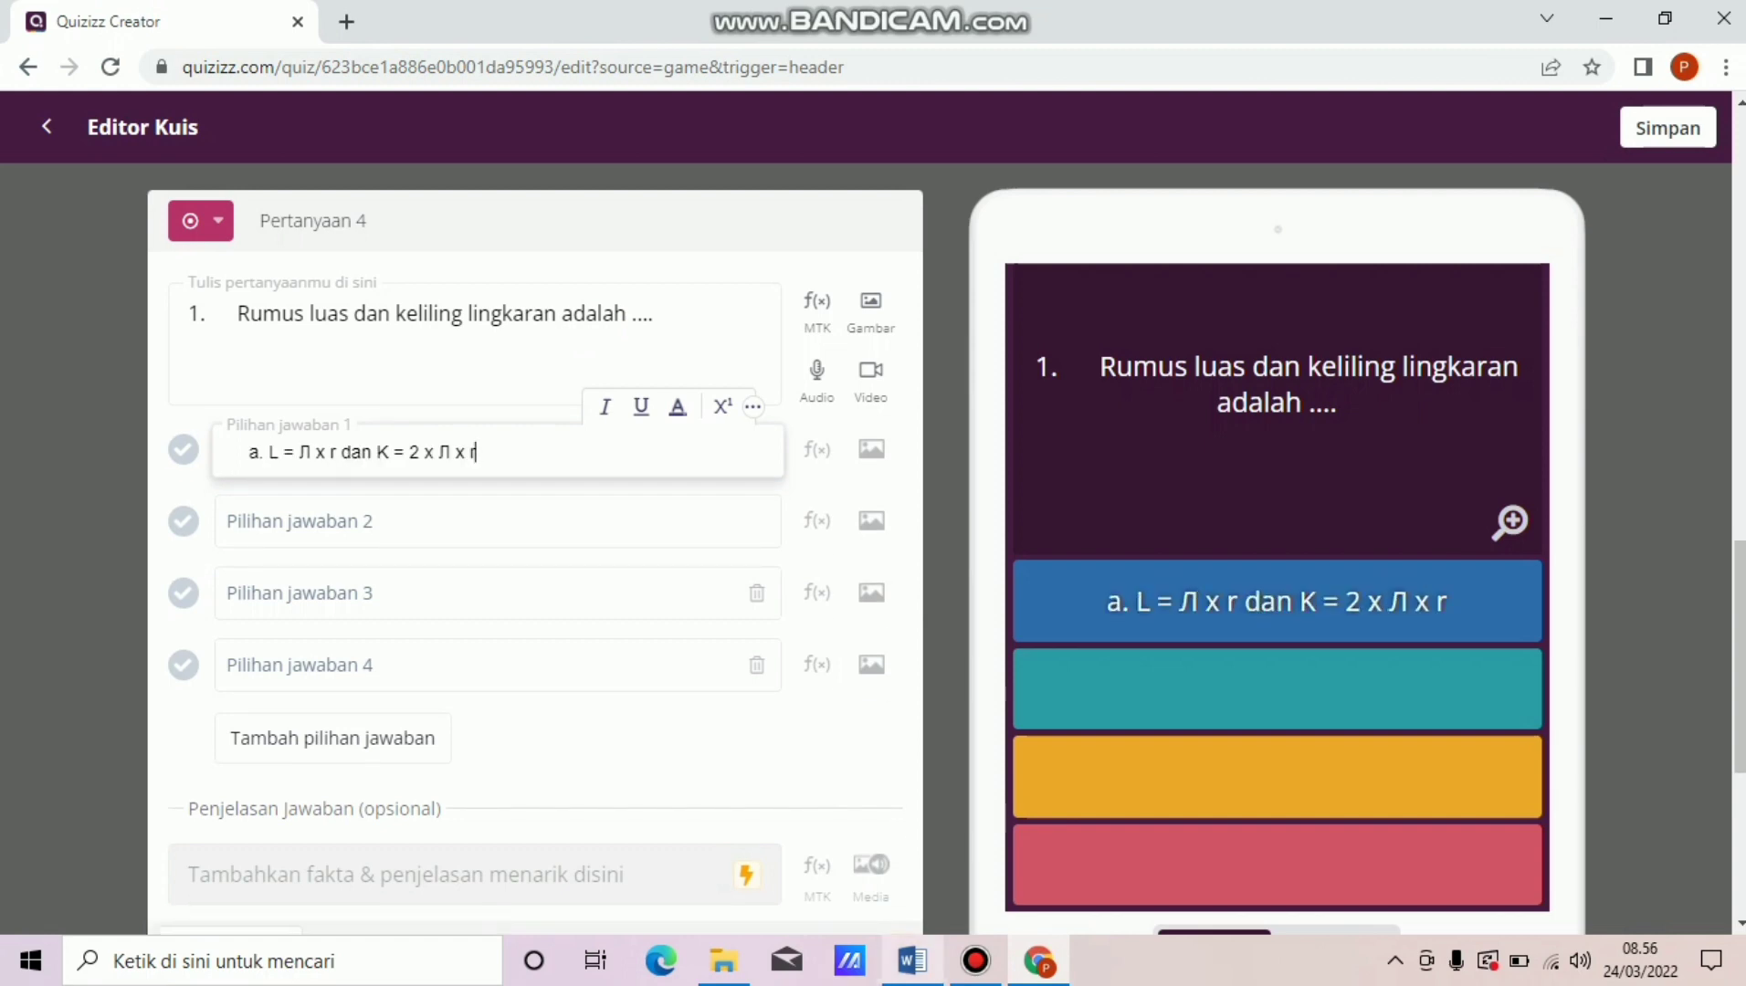
Copy "b. L = Л x r x r dan K = 2 x Л" from Word into the second answer option, removing the trailing blank line.
{"action": "left_click", "coordinate": [913, 961]}
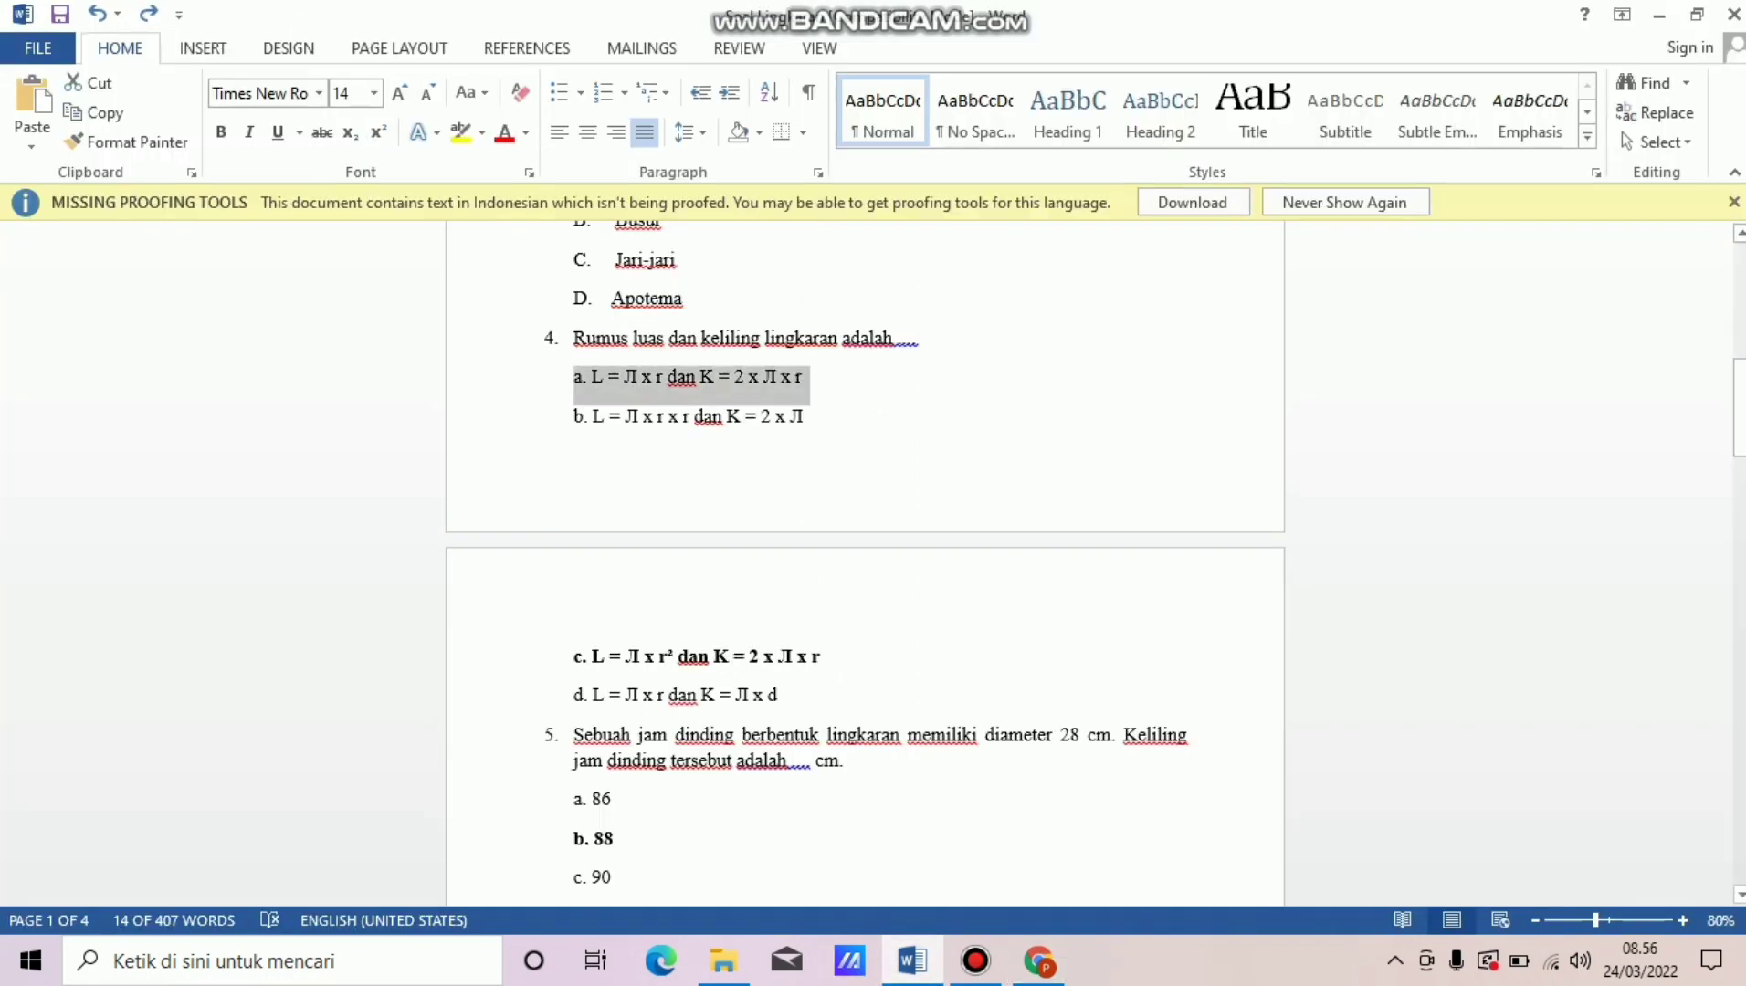
{"action": "left_click_drag", "start_coordinate": [573, 416], "coordinate": [808, 416]}
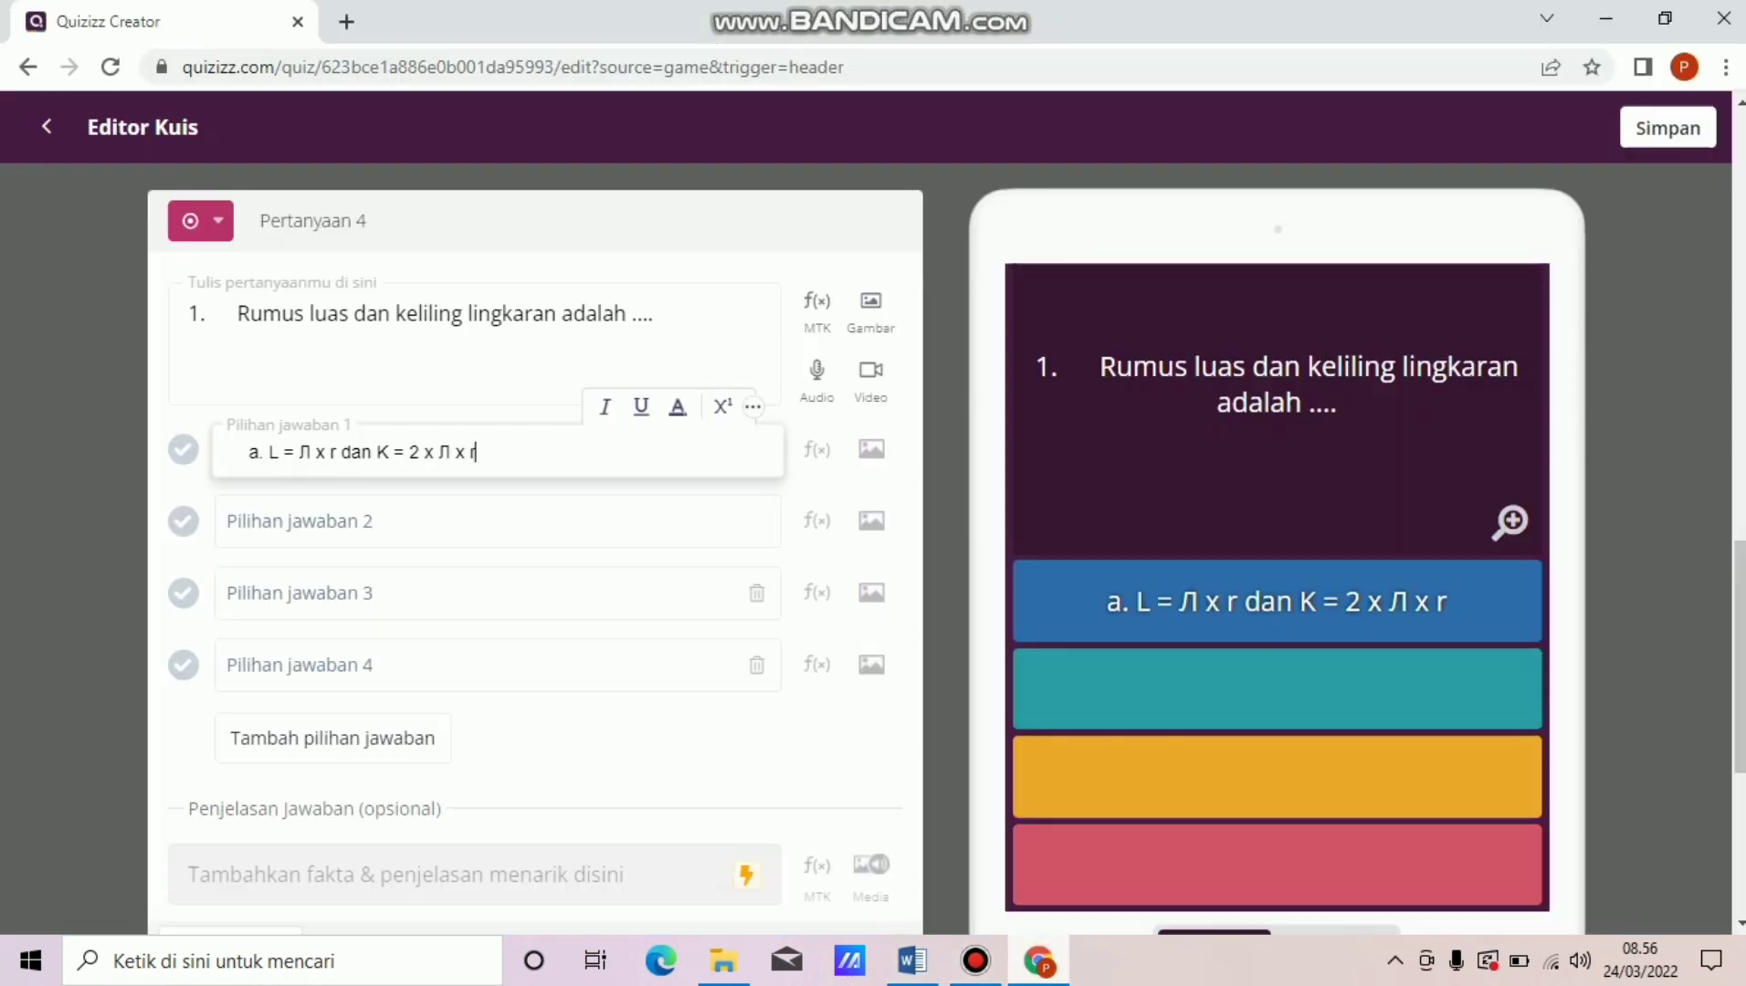
{"action": "left_click", "coordinate": [1038, 961]}
{"action": "left_click", "coordinate": [232, 523]}
{"action": "key", "text": "ctrl+v"}
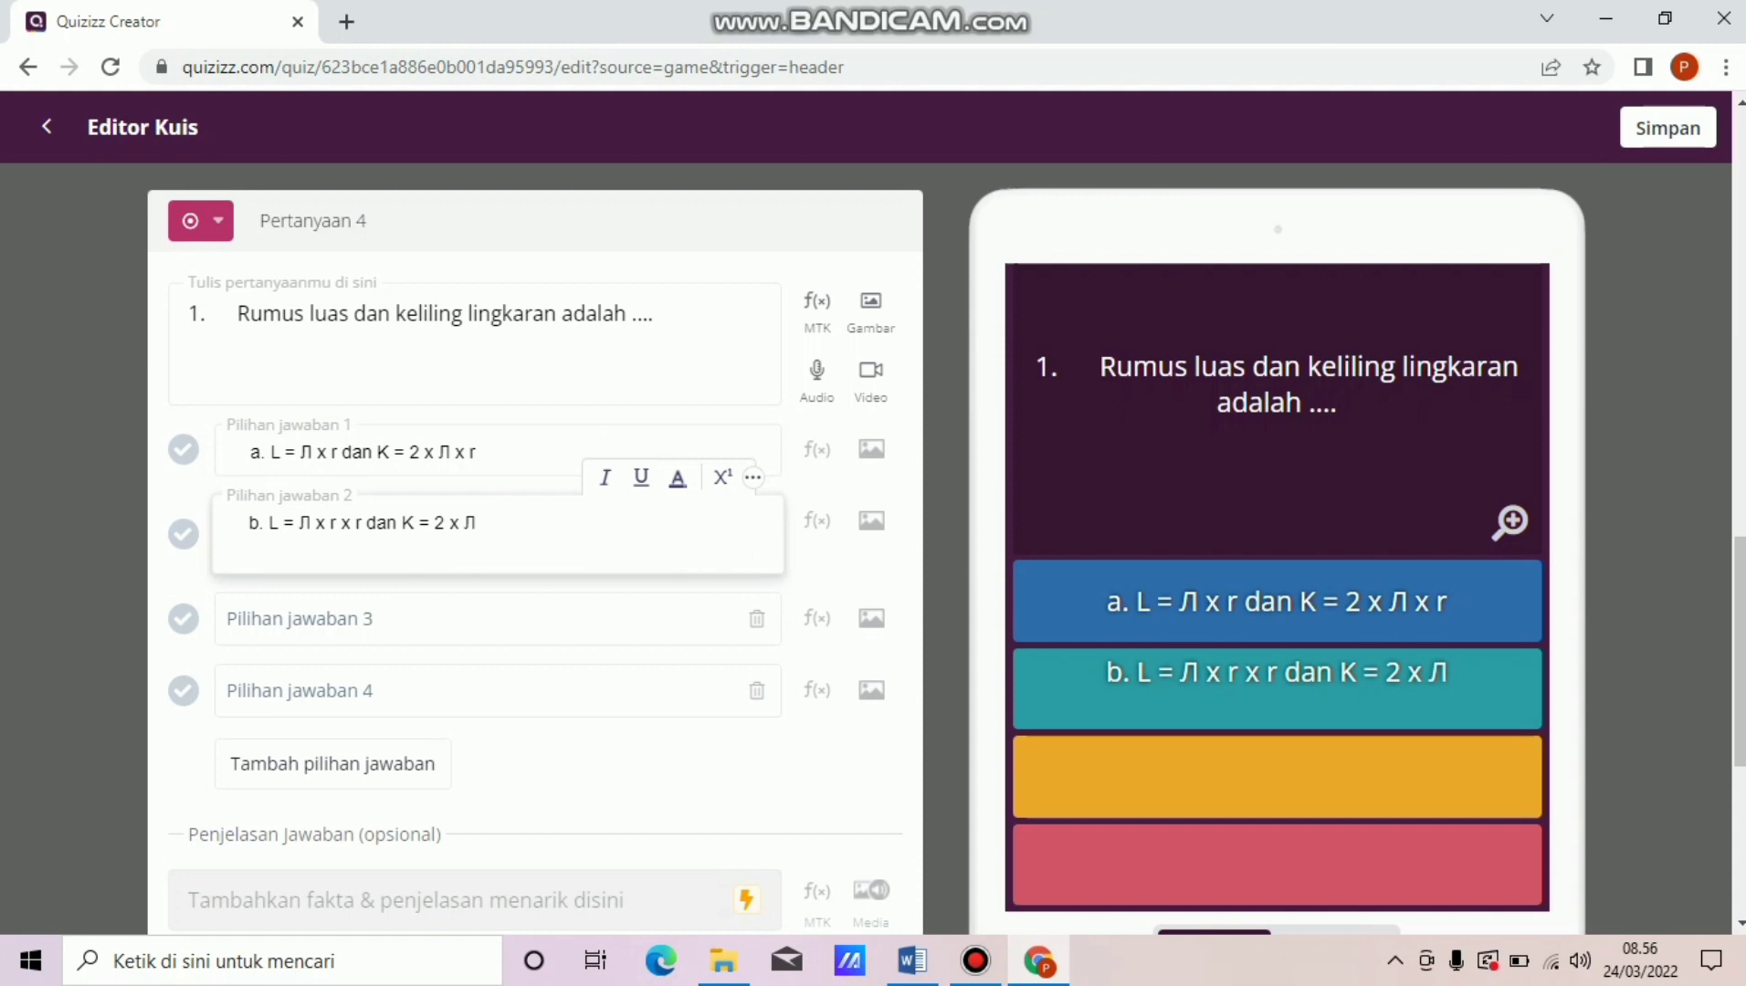
{"action": "key", "text": "BackSpace"}
Unbold "c. L = Л x r² dan K = 2 x Л x r" in Word and copy it into the third answer option without the trailing blank line.
{"action": "left_click", "coordinate": [232, 595]}
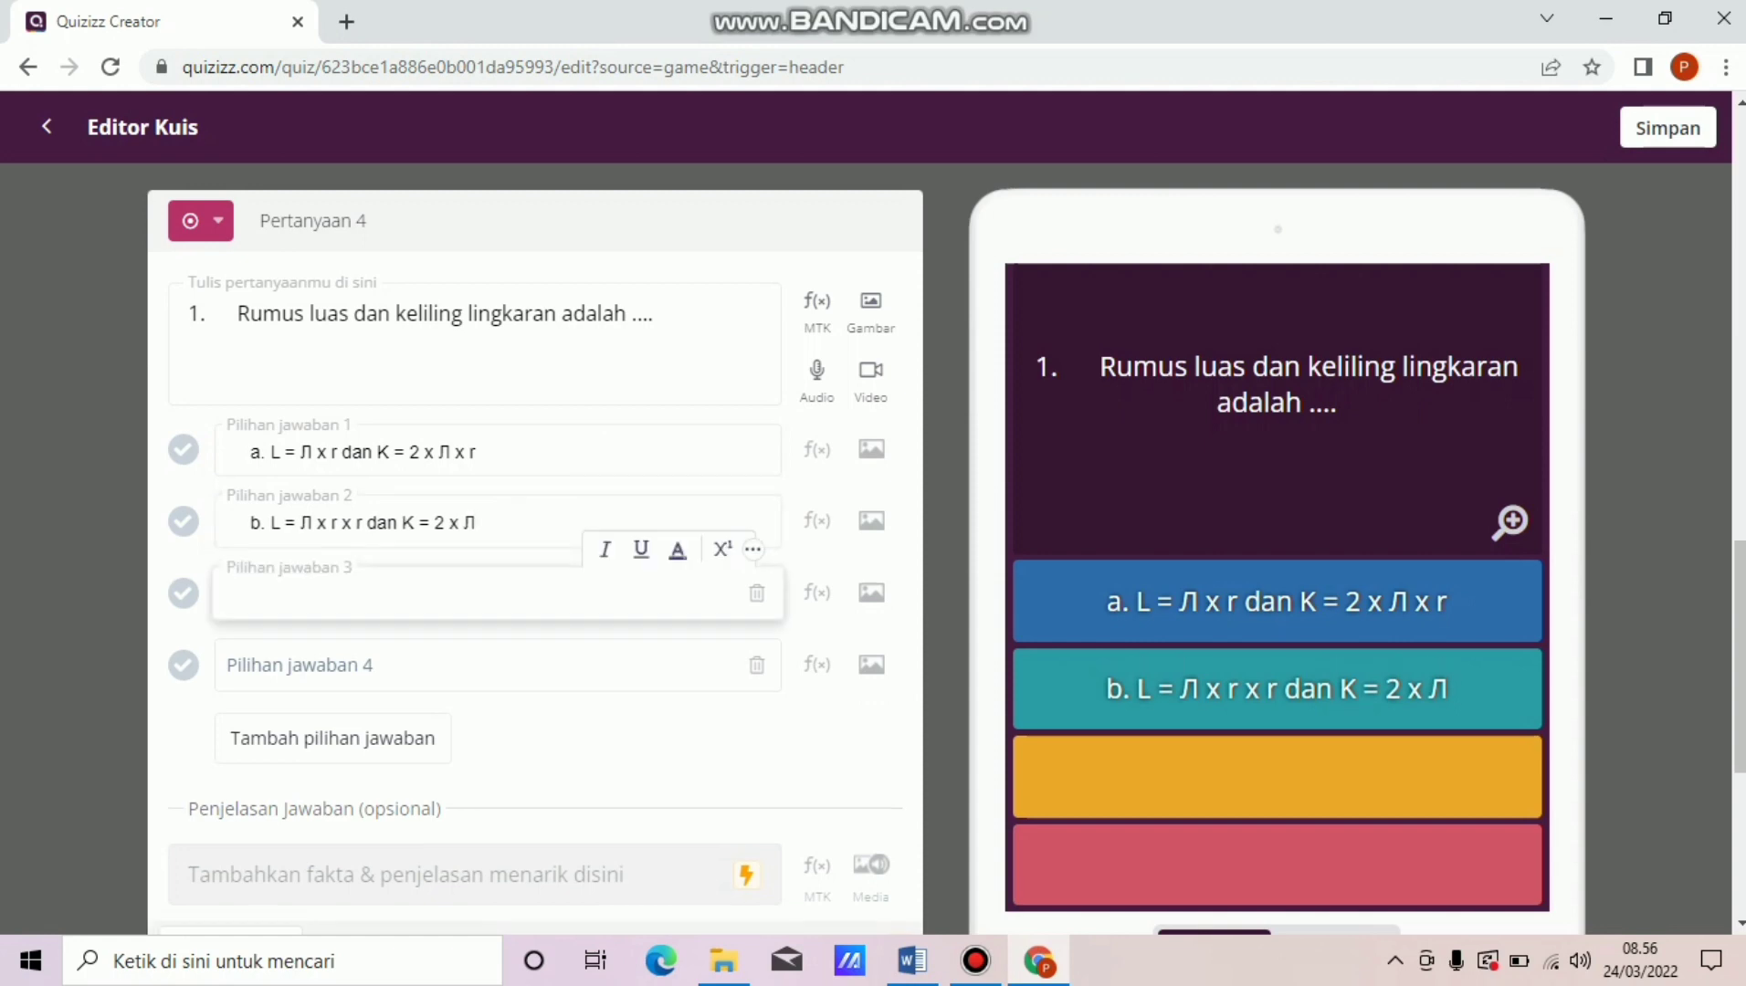
{"action": "left_click", "coordinate": [912, 961]}
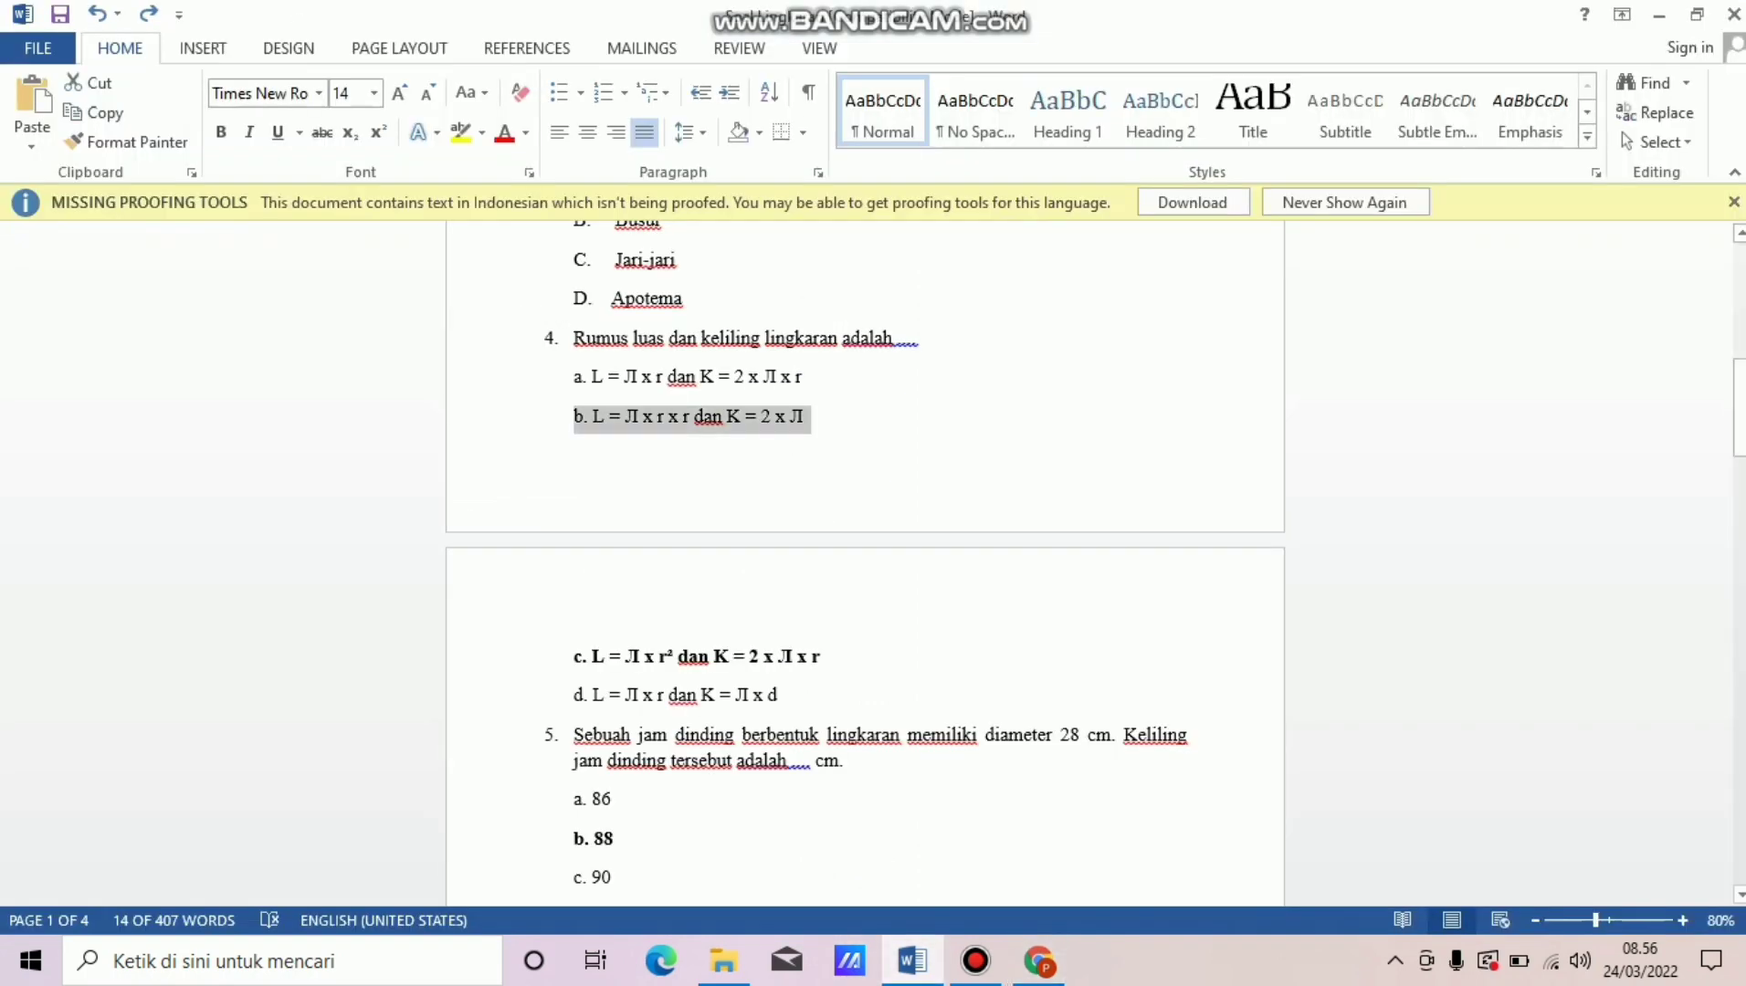
{"action": "left_click_drag", "start_coordinate": [574, 659], "coordinate": [713, 659]}
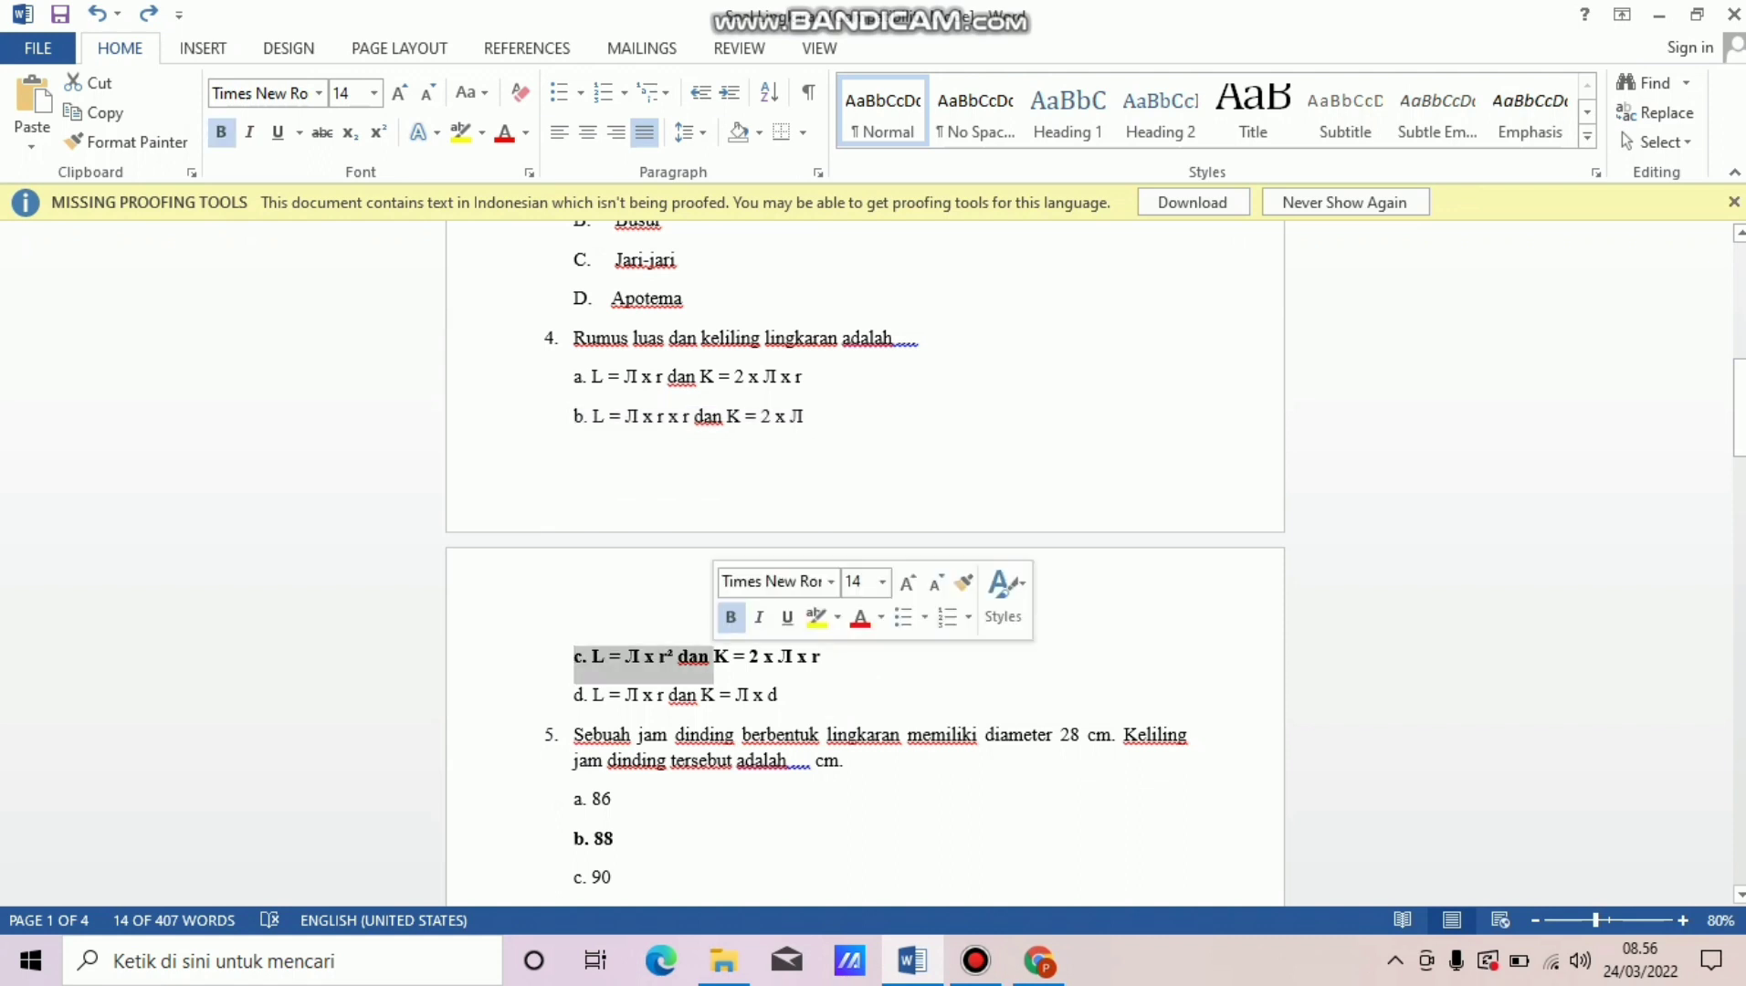
{"action": "left_click_drag", "start_coordinate": [826, 659], "coordinate": [574, 659]}
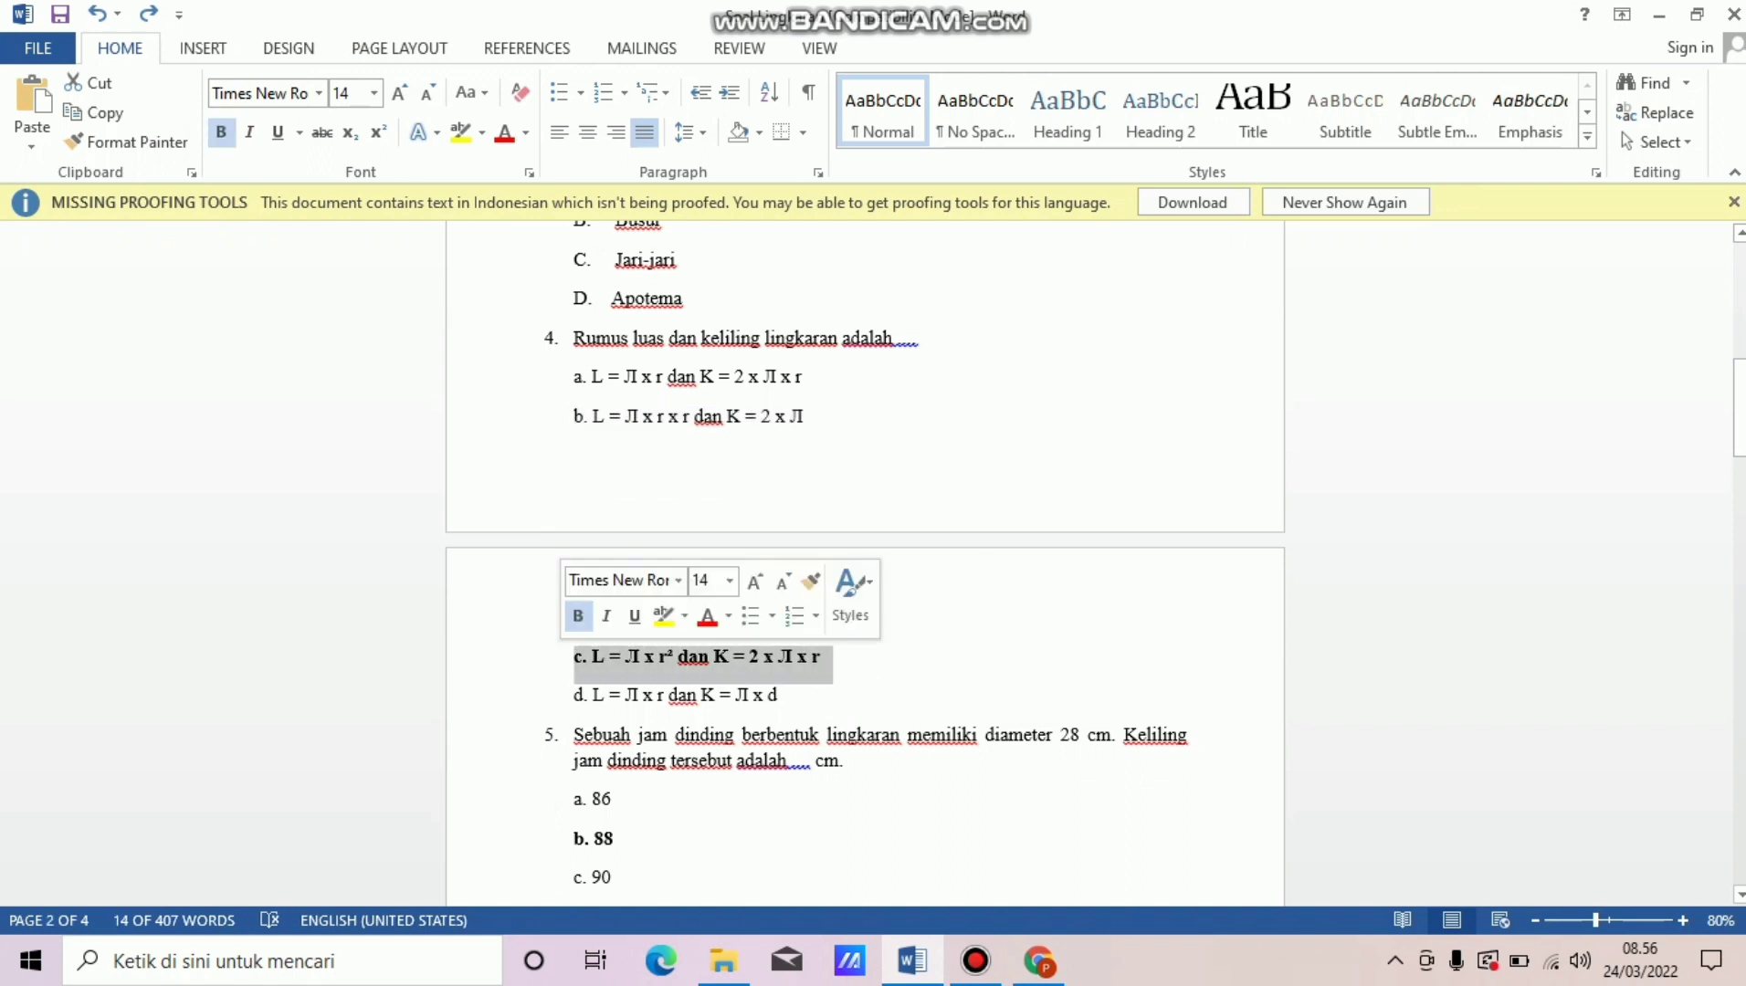
{"action": "type", "text": "c"}
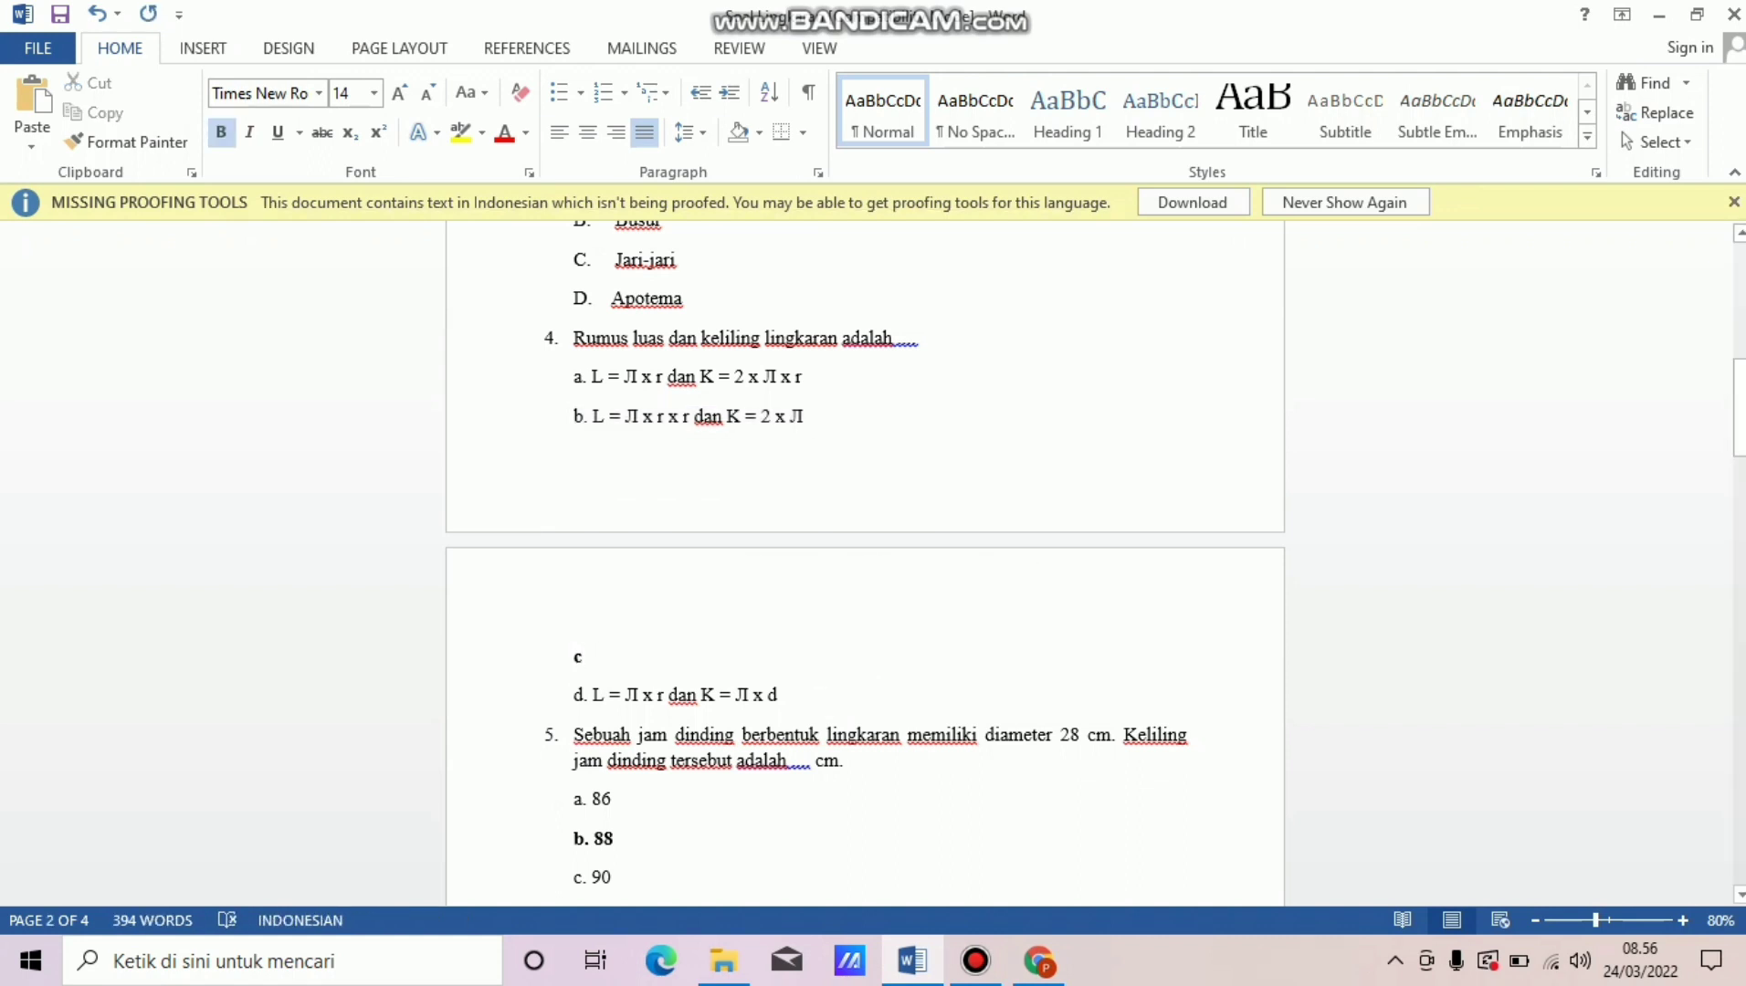
{"action": "left_click", "coordinate": [97, 14]}
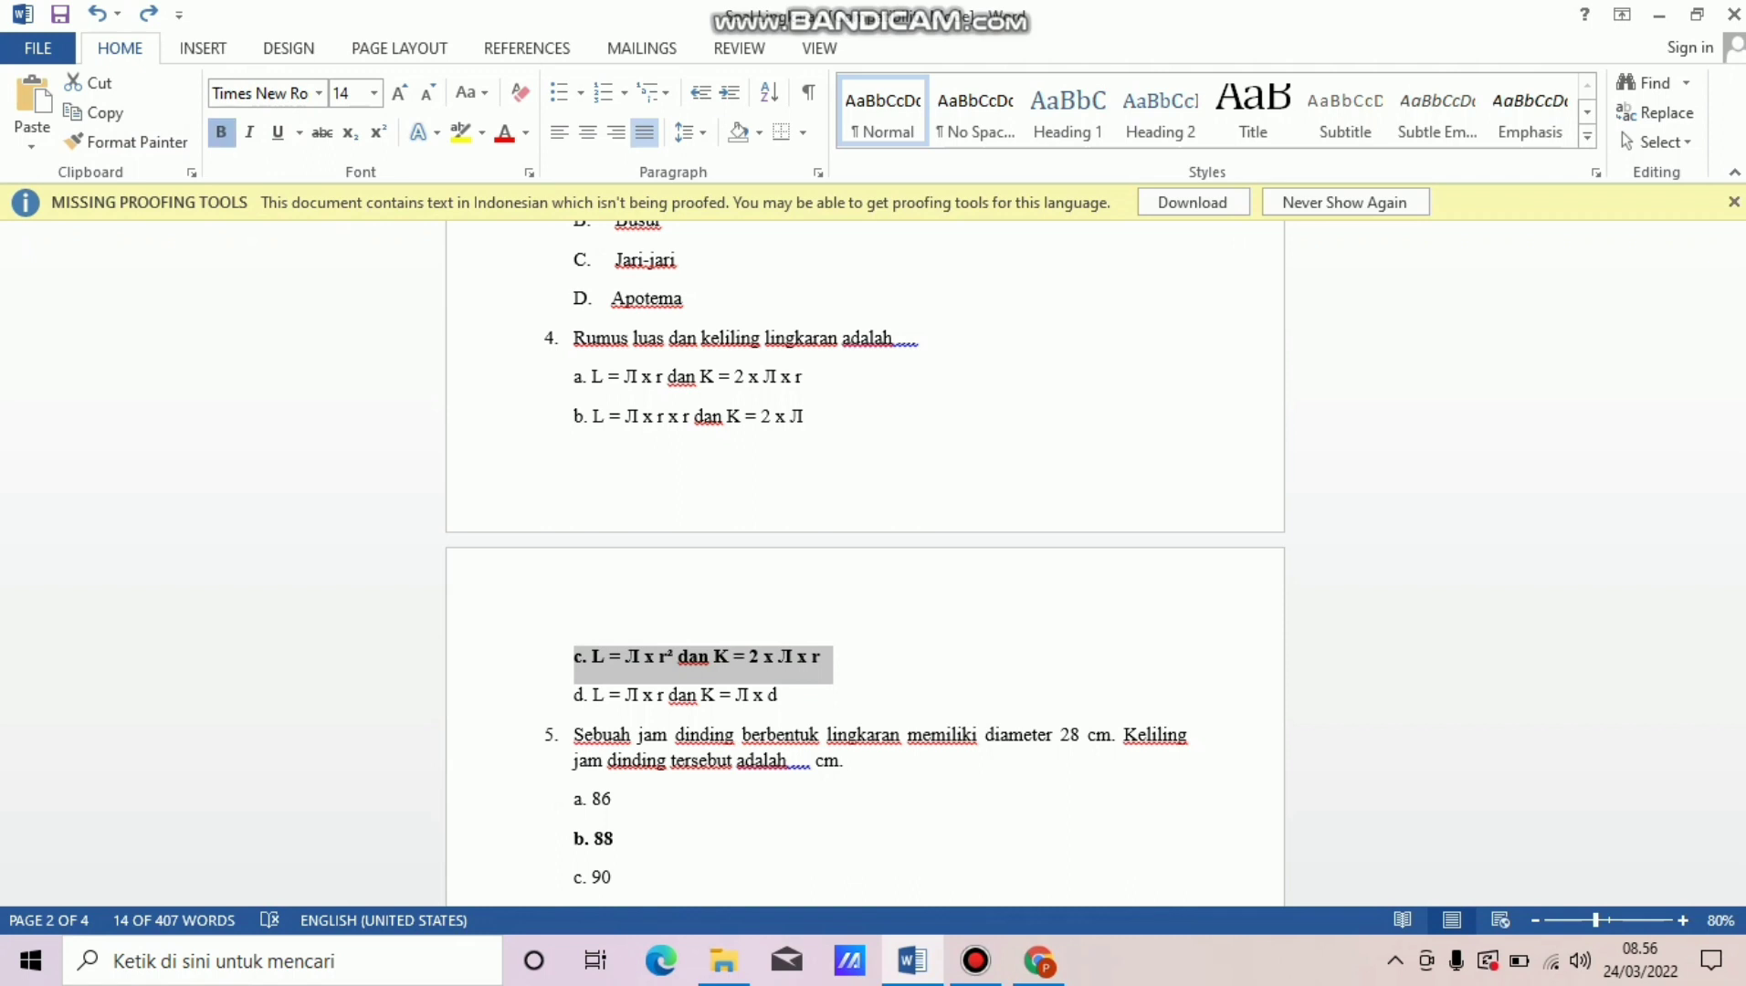
{"action": "left_click", "coordinate": [221, 132]}
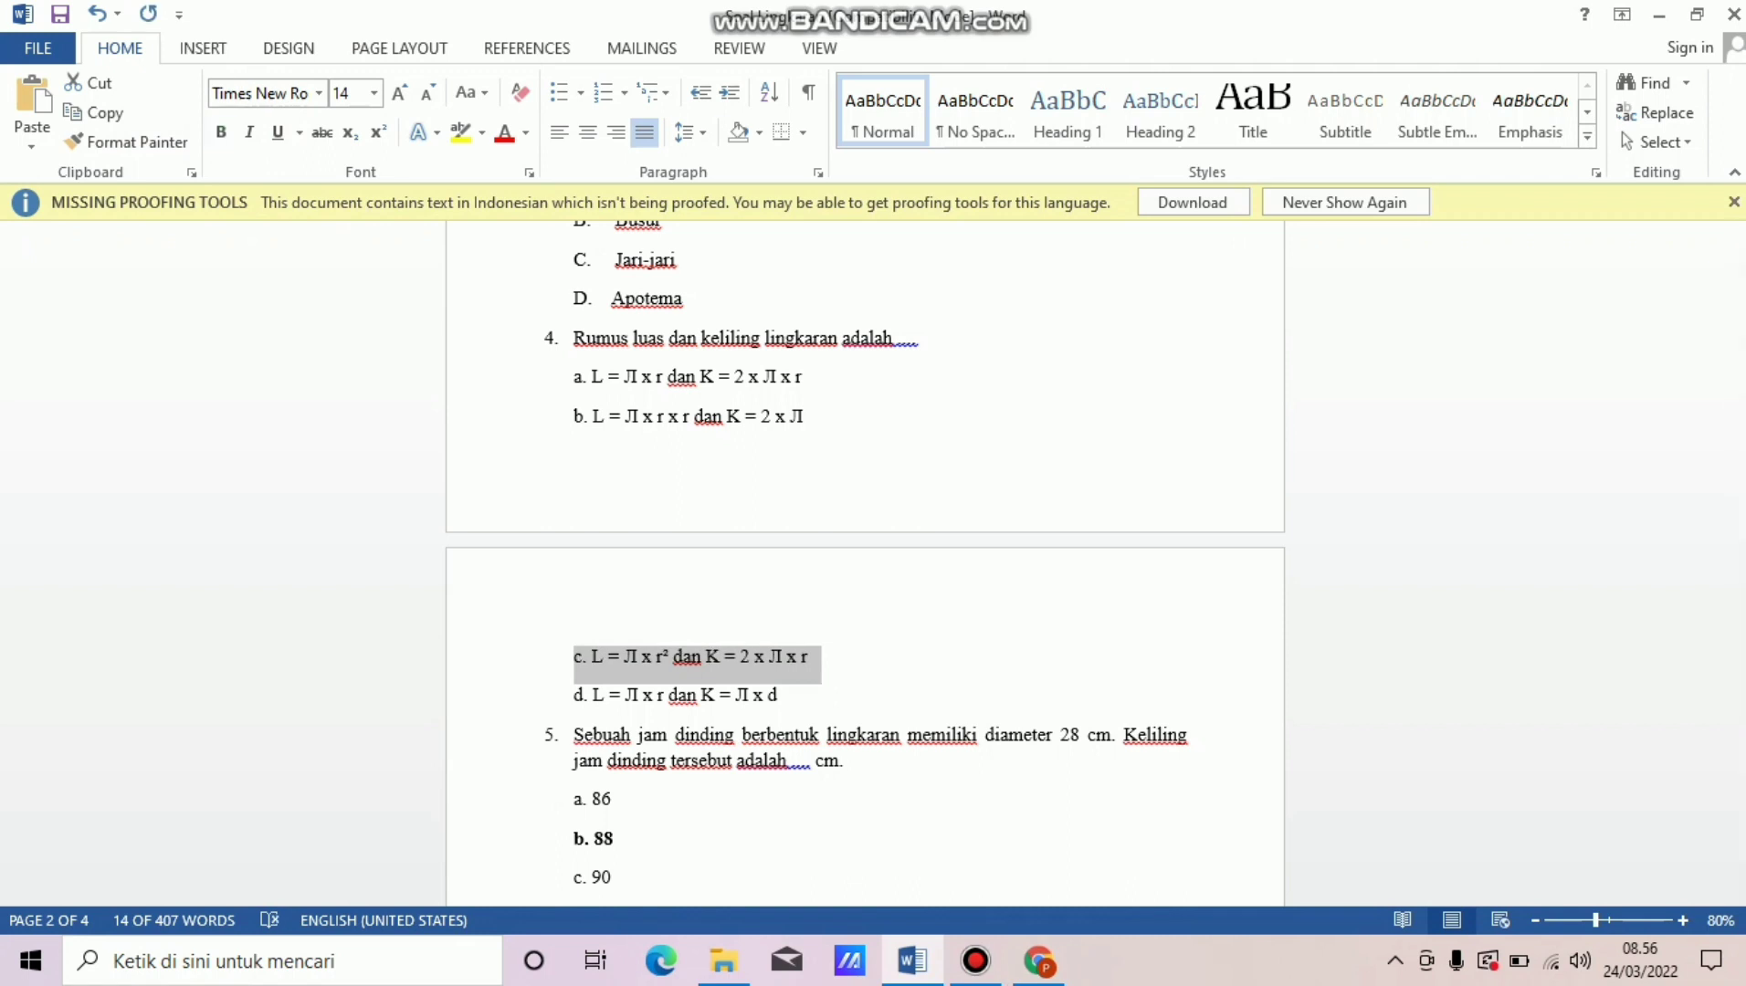
{"action": "left_click", "coordinate": [1039, 961]}
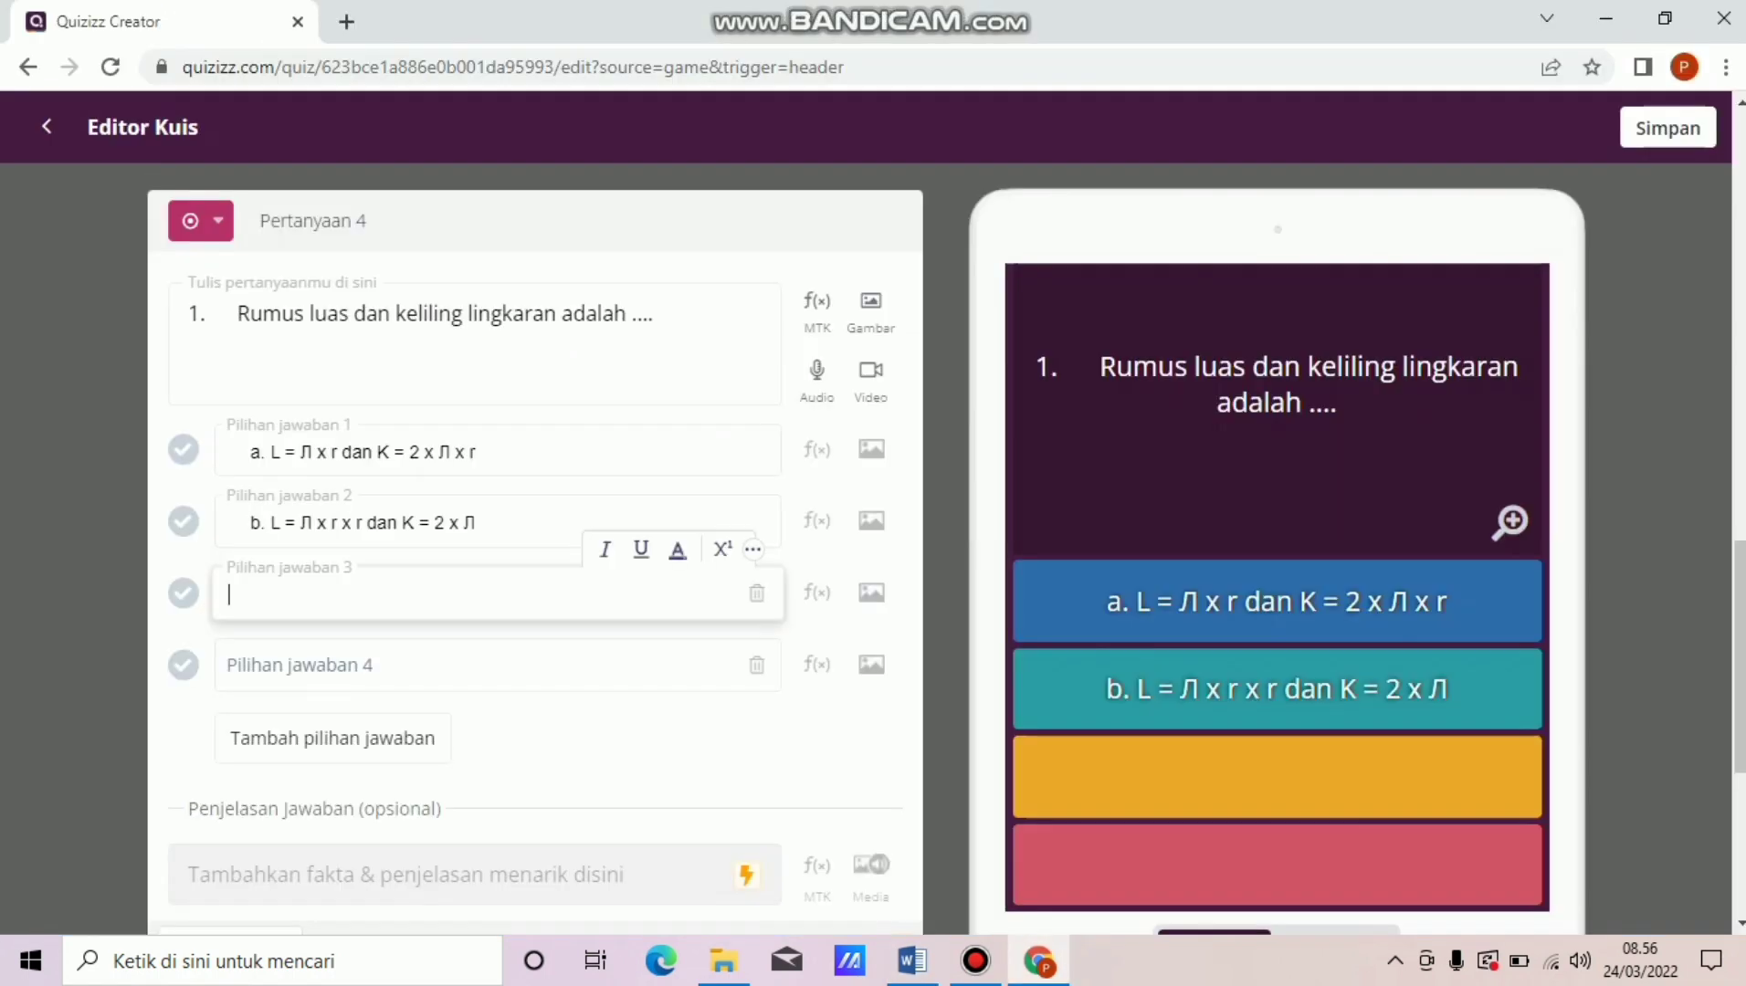
{"action": "key", "text": "ctrl+v"}
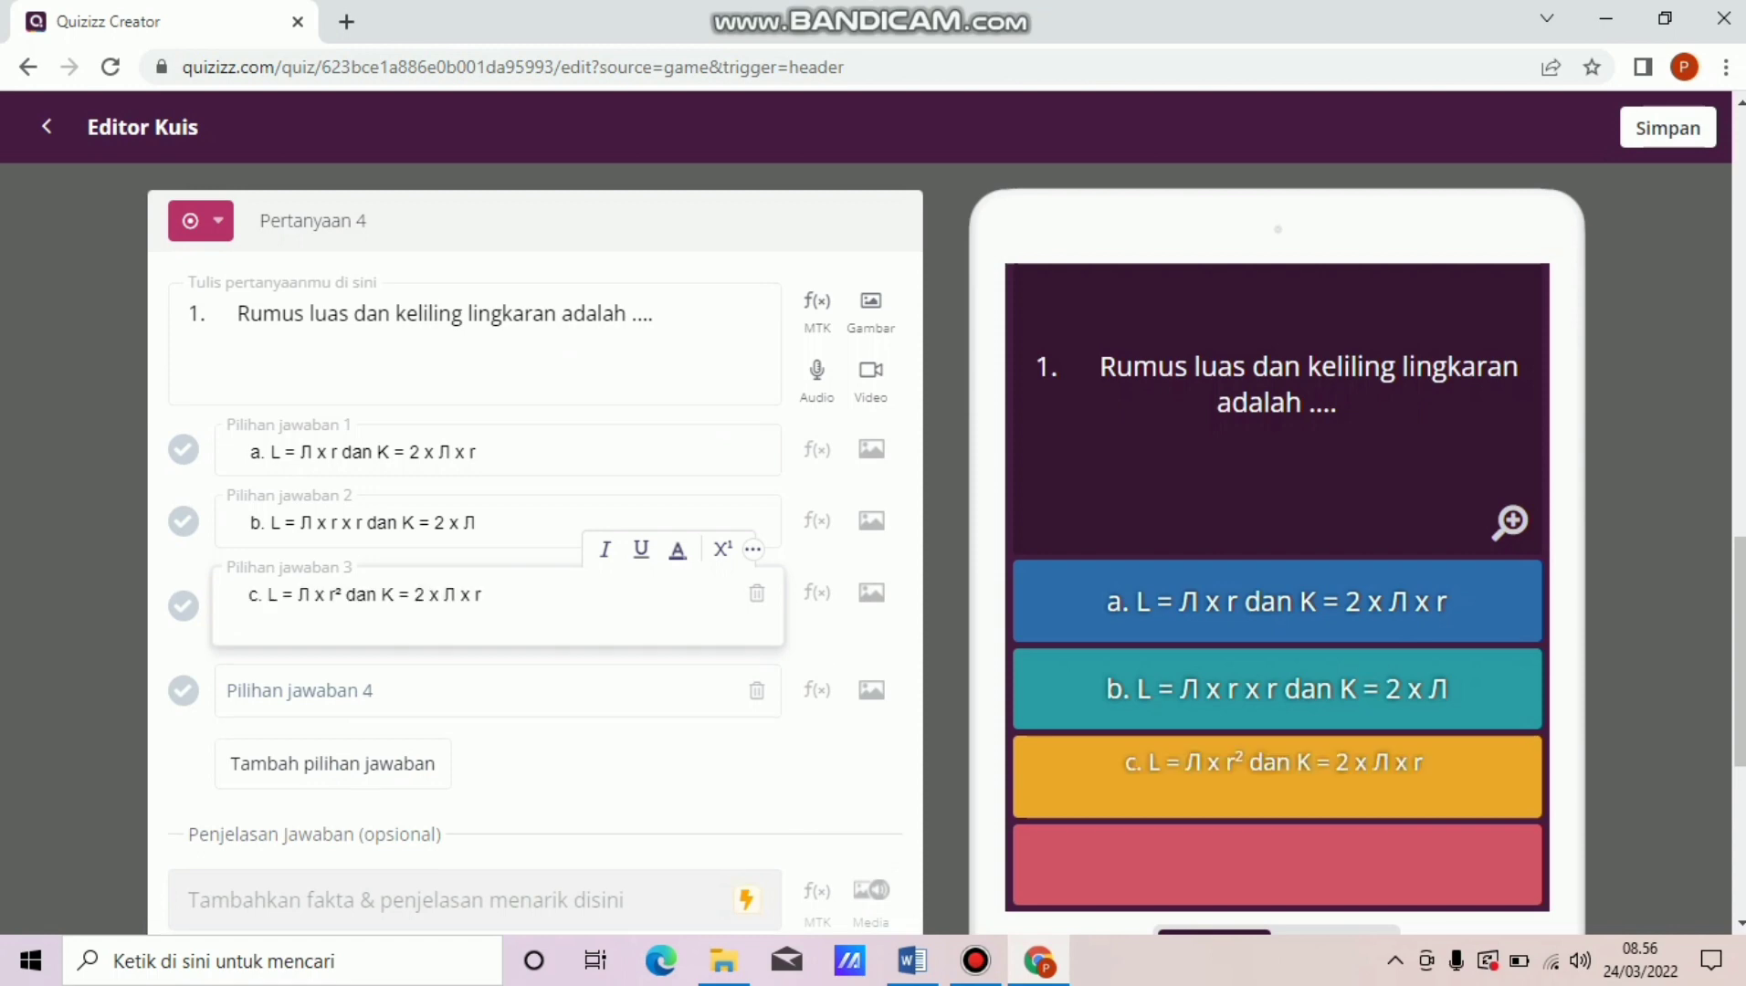
{"action": "key", "text": "BackSpace"}
Copy "d. L = Л x r dan K = Л x d" from Word into the fourth answer option, removing the trailing blank line.
{"action": "left_click", "coordinate": [300, 666]}
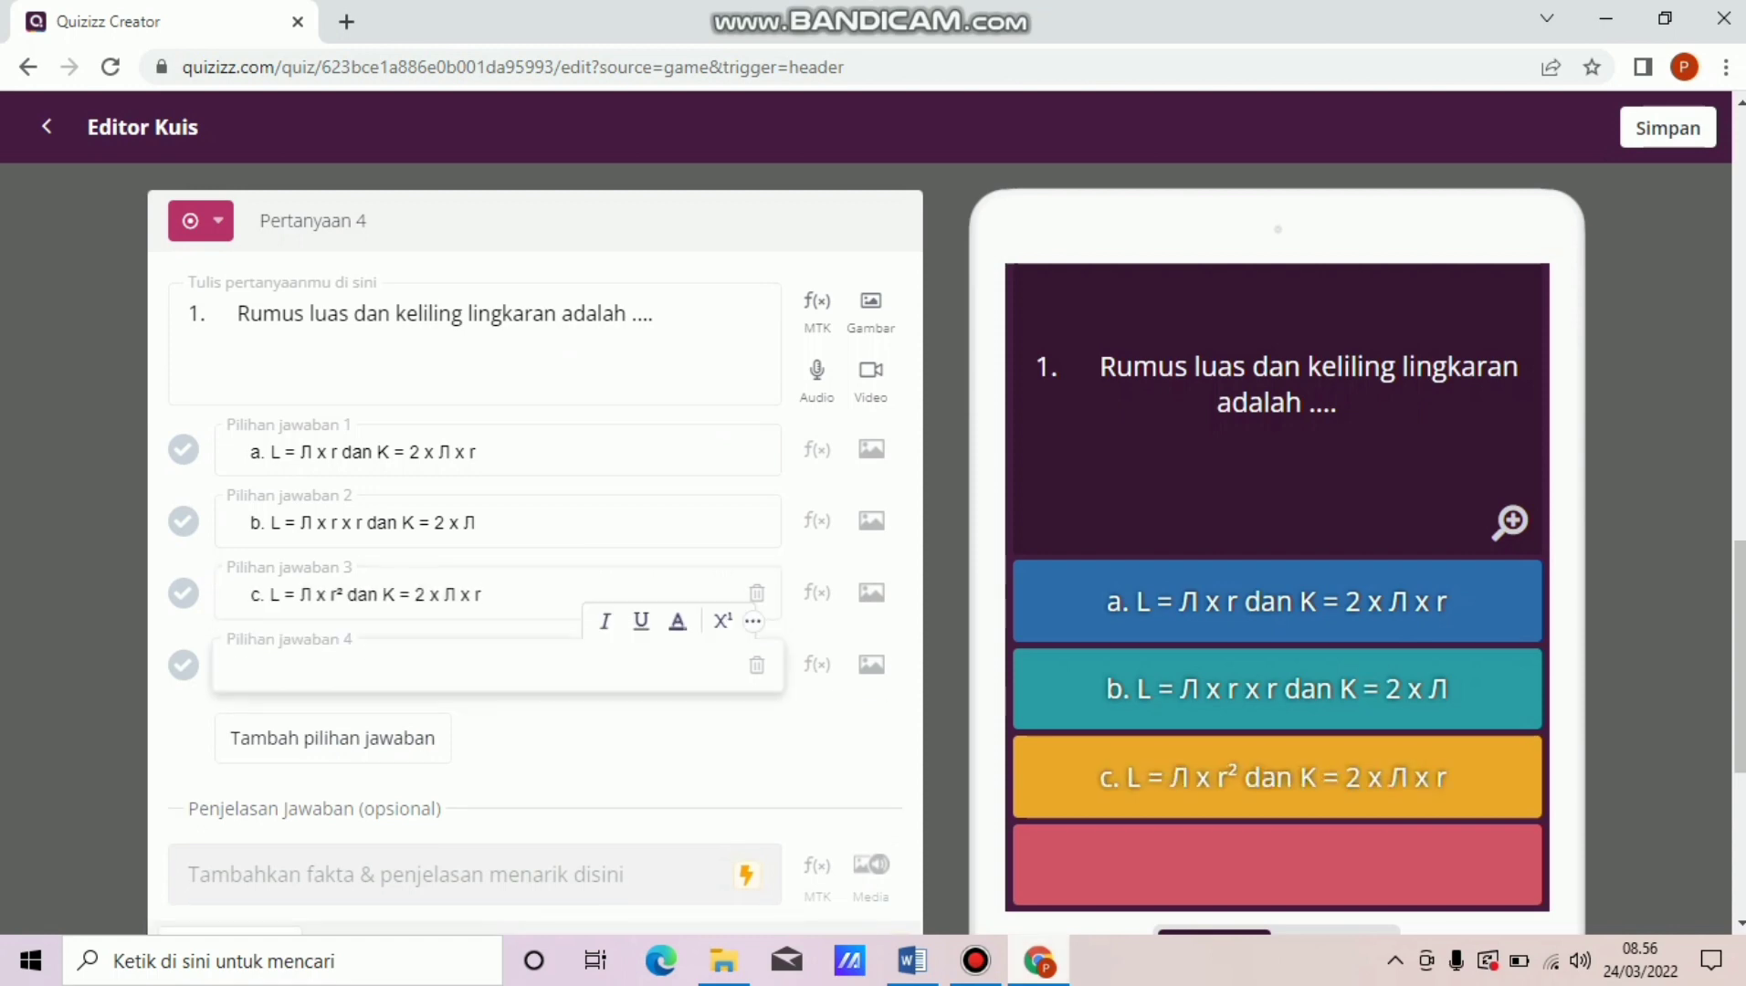
{"action": "left_click", "coordinate": [911, 961]}
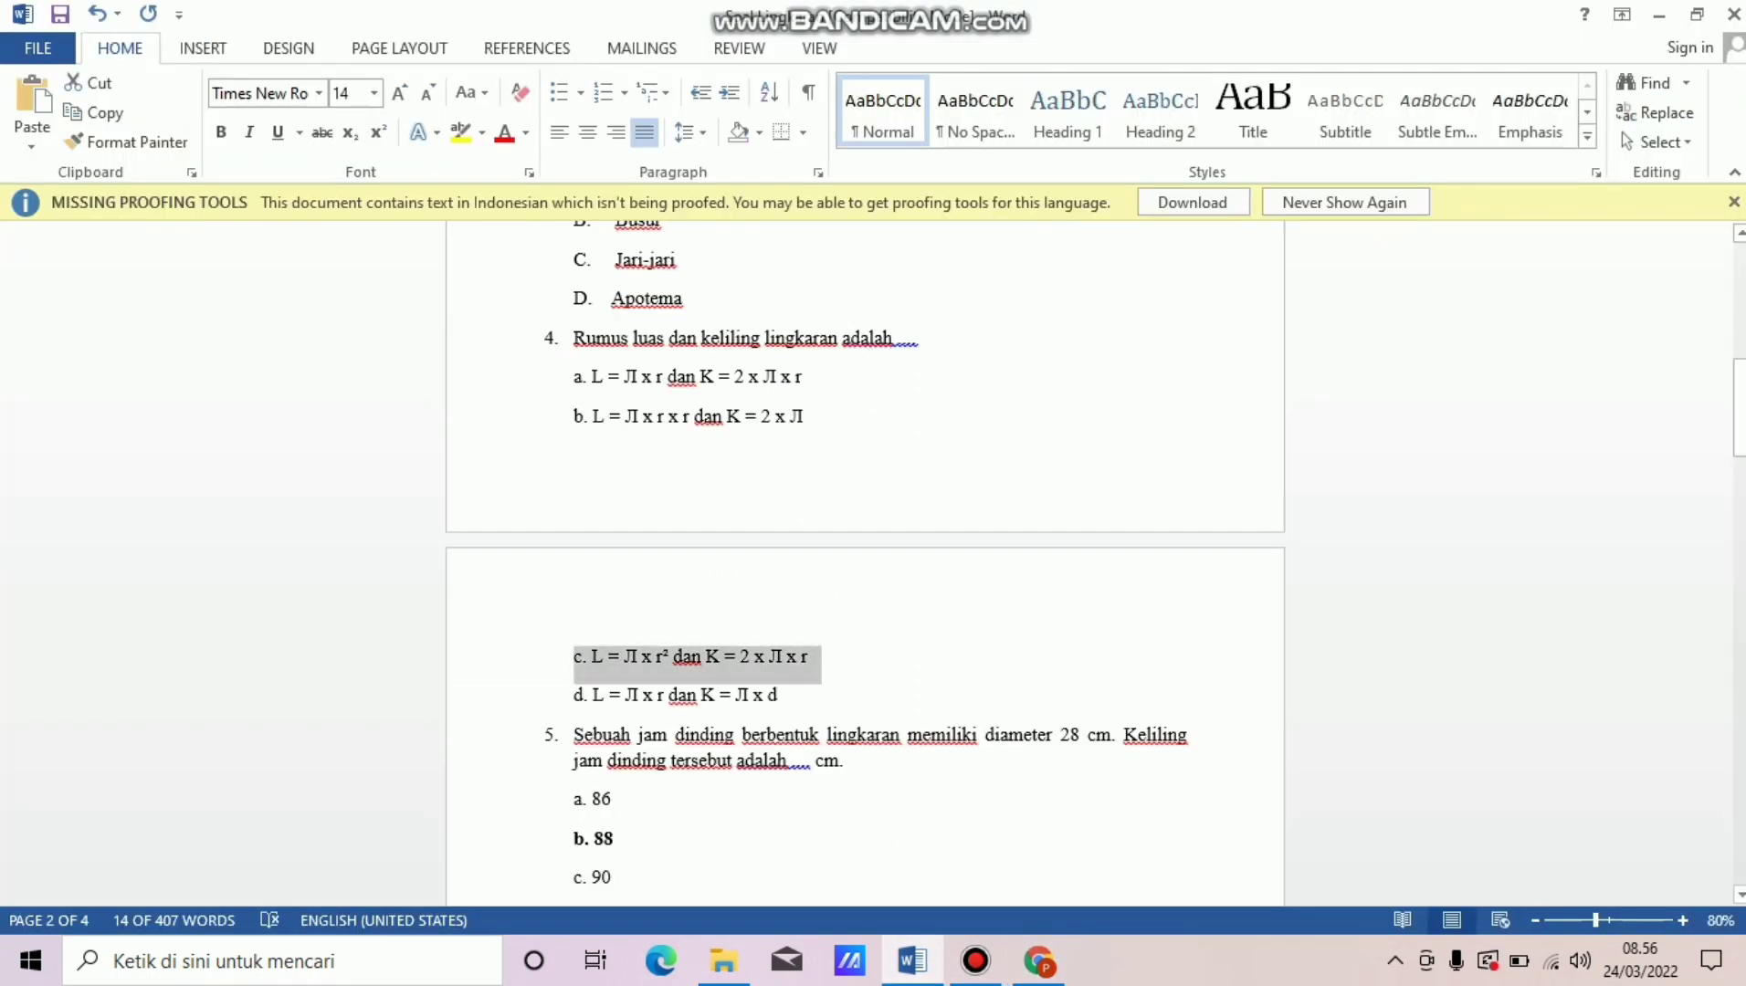
{"action": "left_click_drag", "start_coordinate": [574, 697], "coordinate": [843, 714]}
{"action": "key", "text": "ctrl+c"}
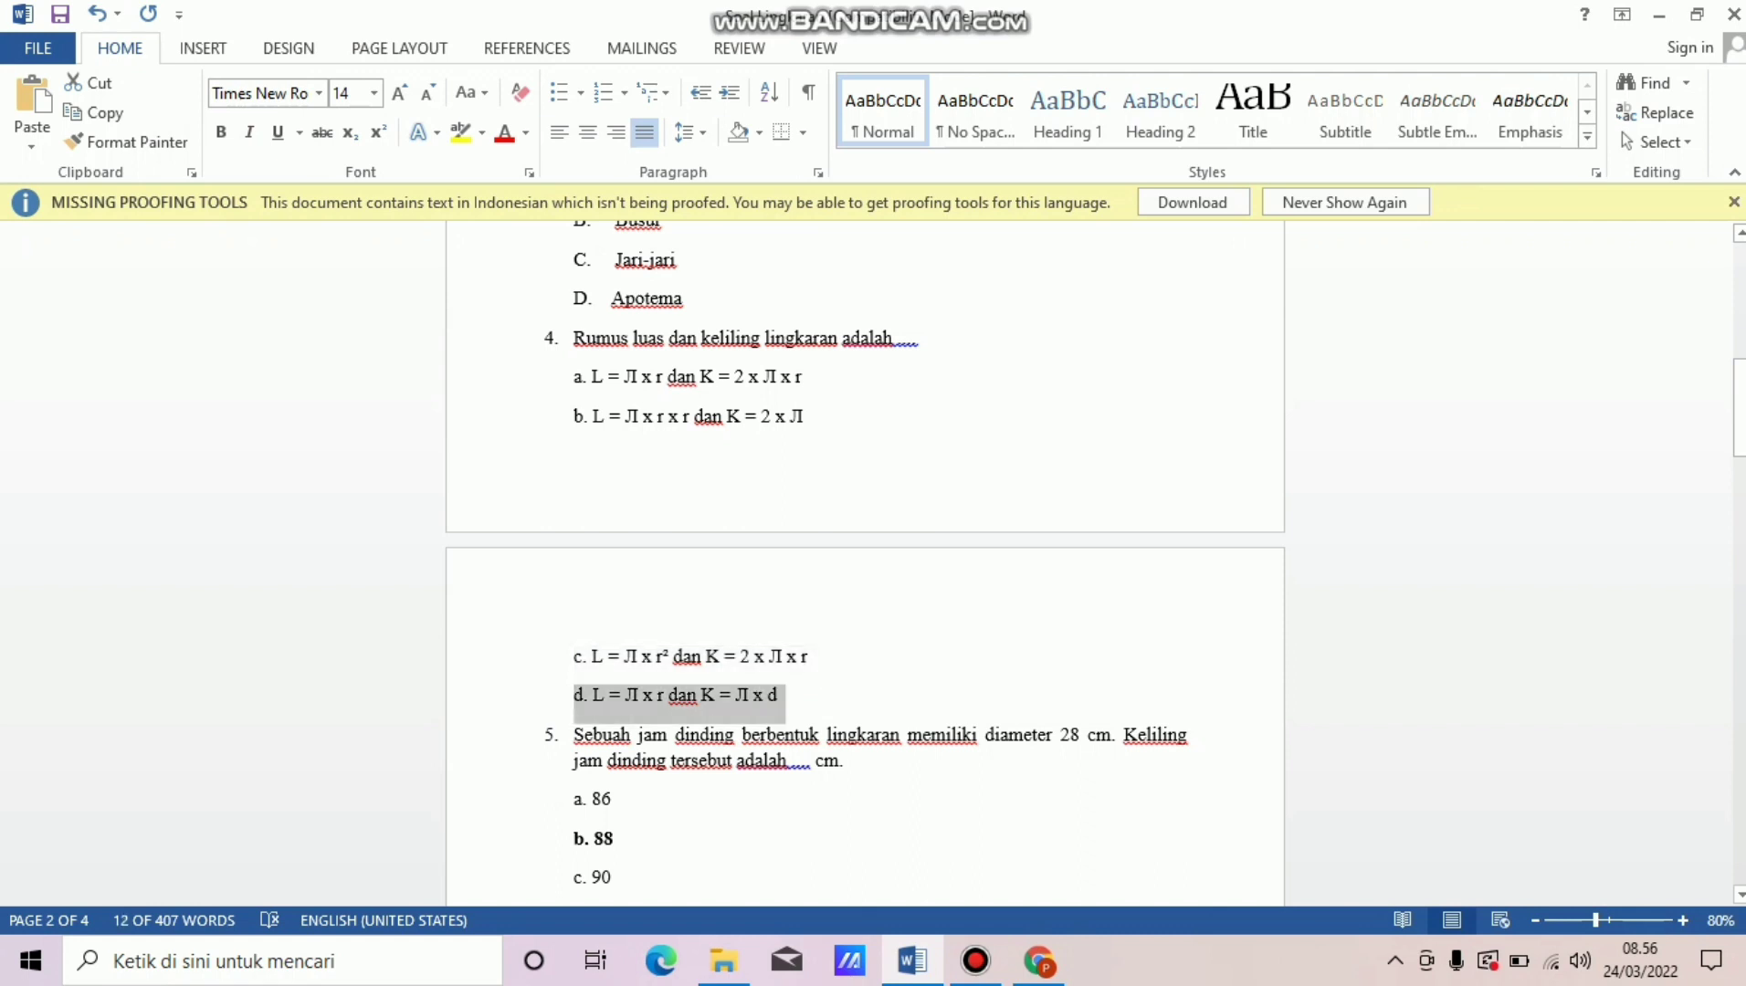
{"action": "left_click", "coordinate": [1040, 961]}
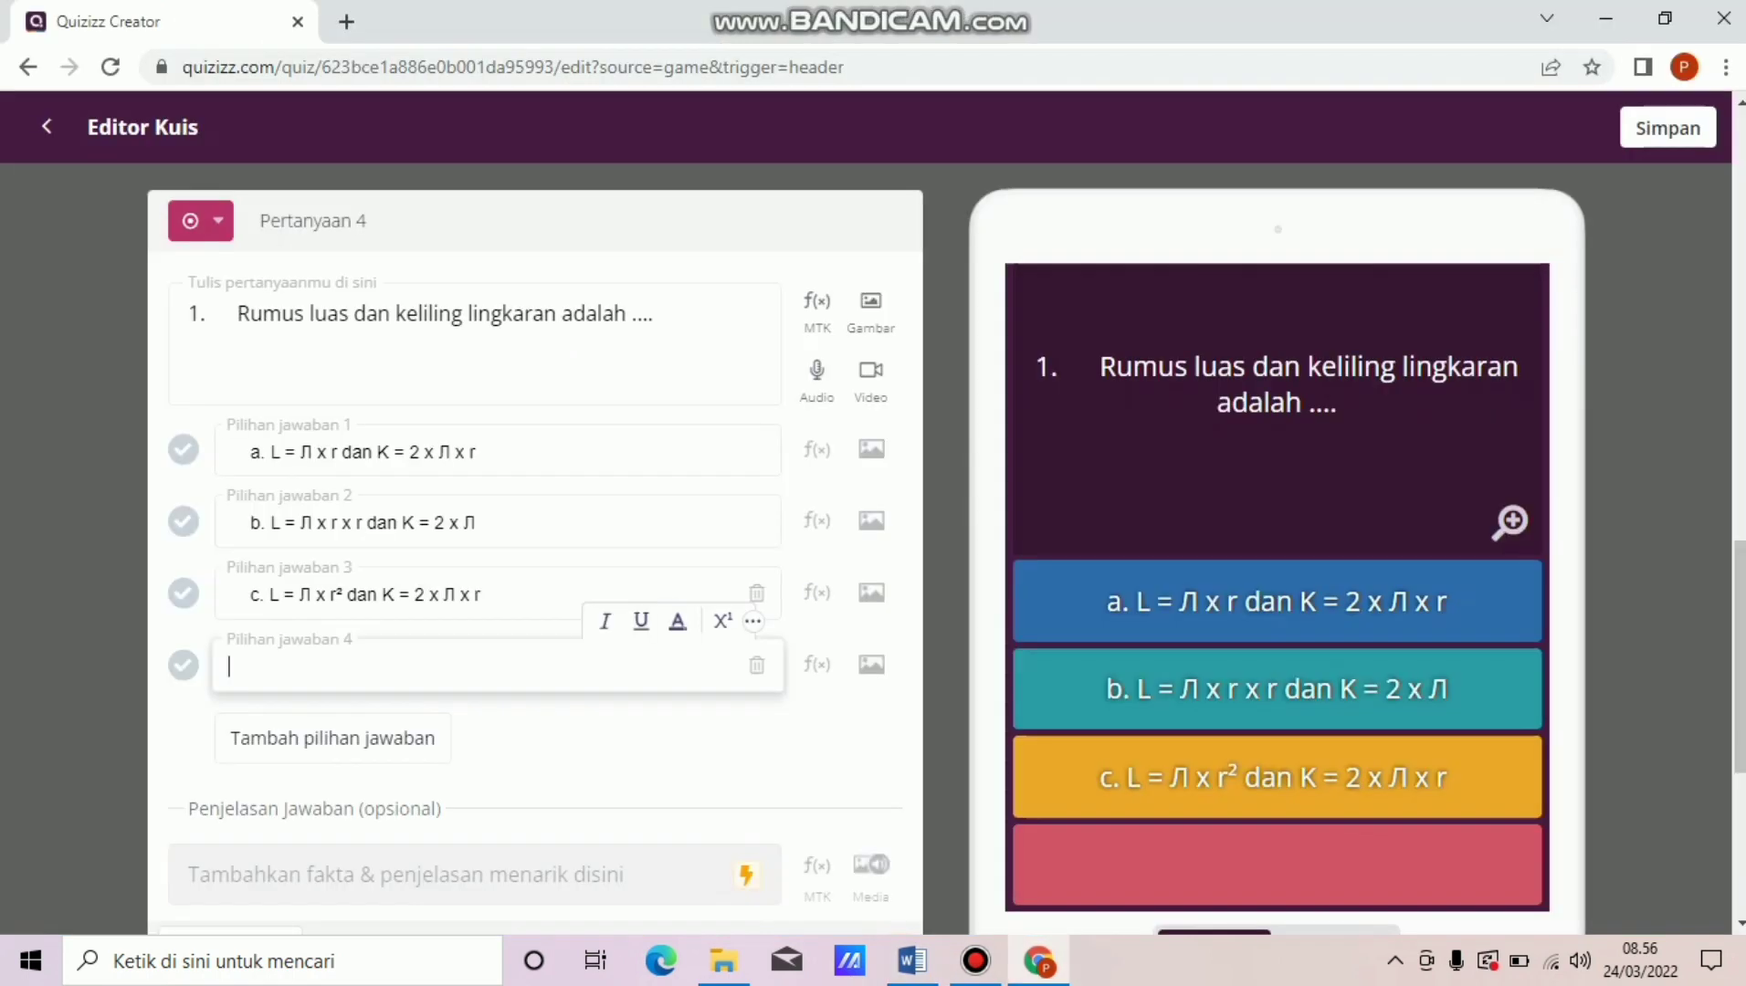
{"action": "key", "text": "ctrl+v"}
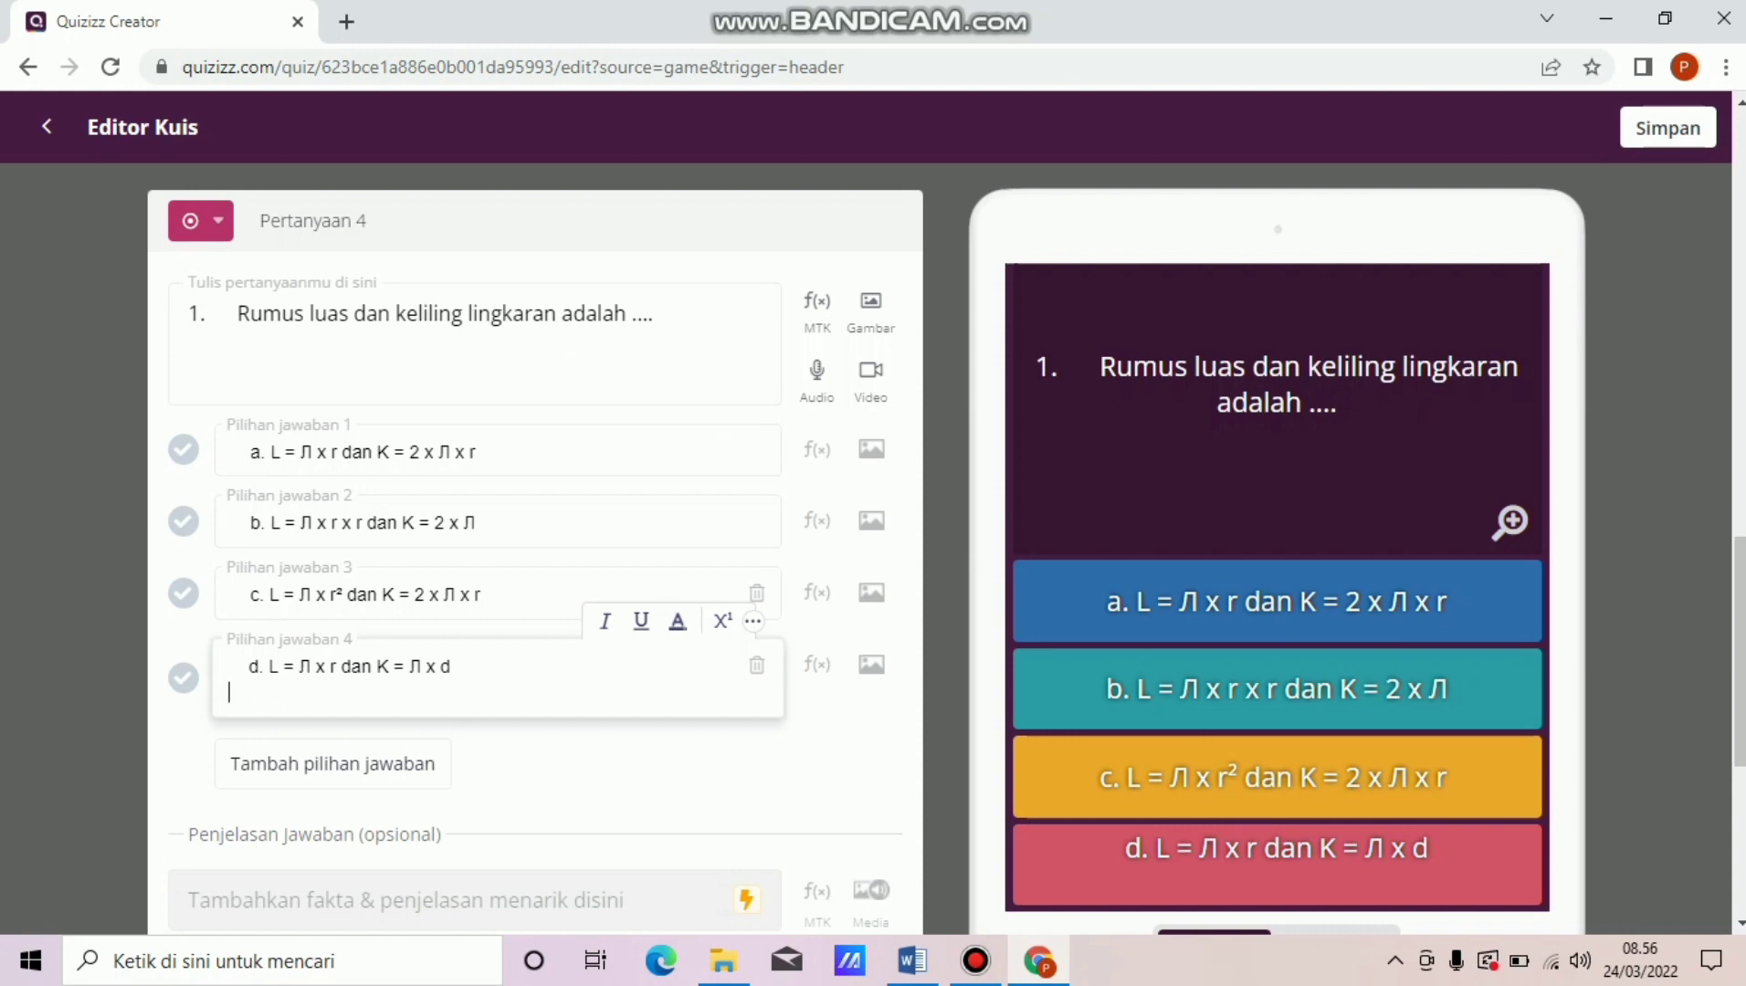
{"action": "key", "text": "BackSpace"}
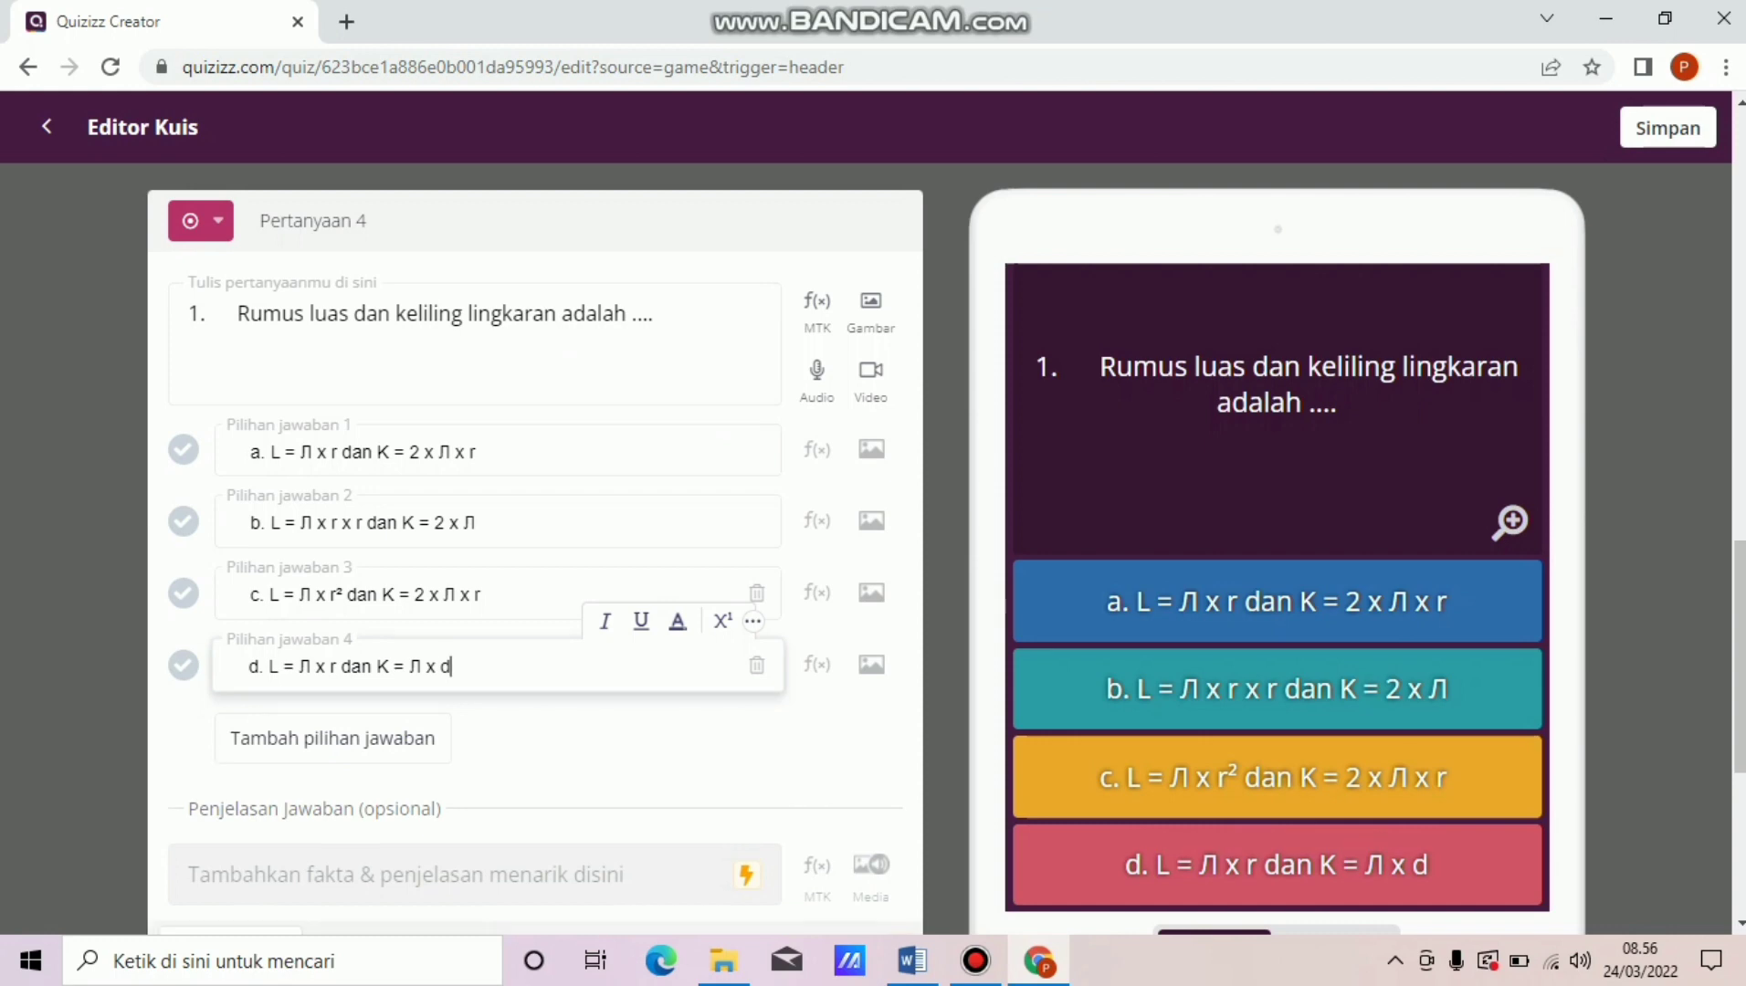
Mark option c as the correct answer to question 4, set the time limit to 2 Menit, and save the question.
{"action": "left_click", "coordinate": [184, 594]}
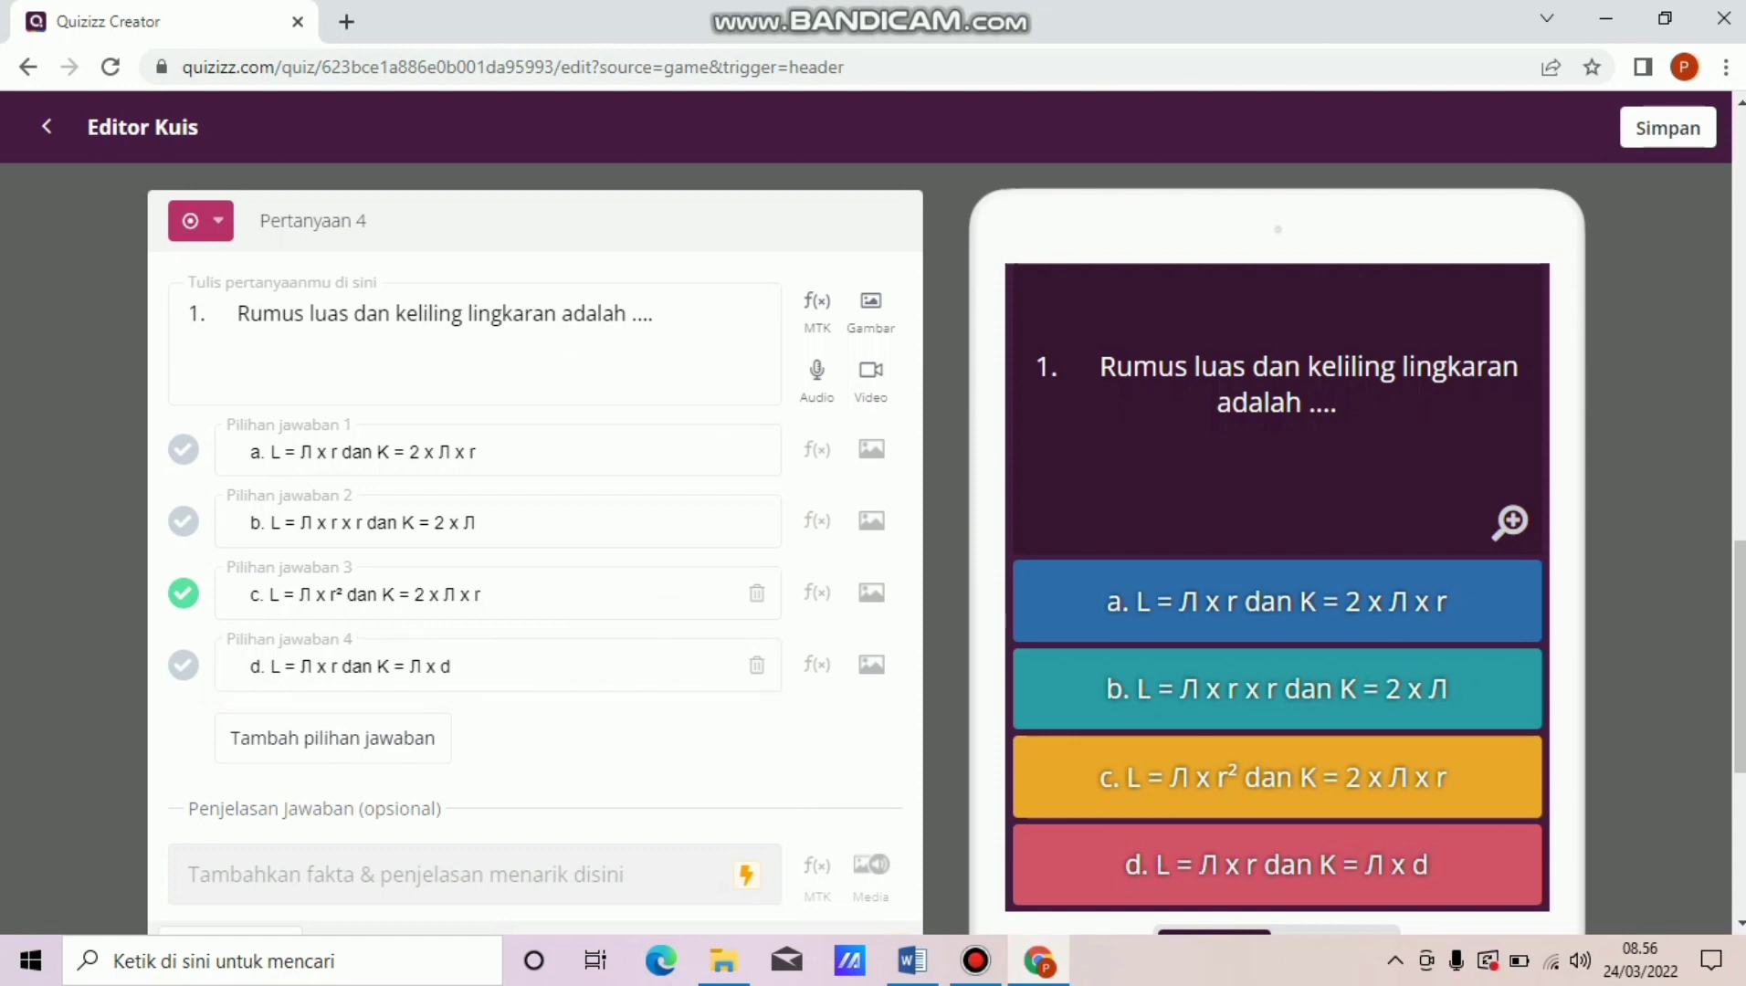
{"action": "scroll", "coordinate": [247, 795], "scroll_direction": "down", "scroll_amount": 2}
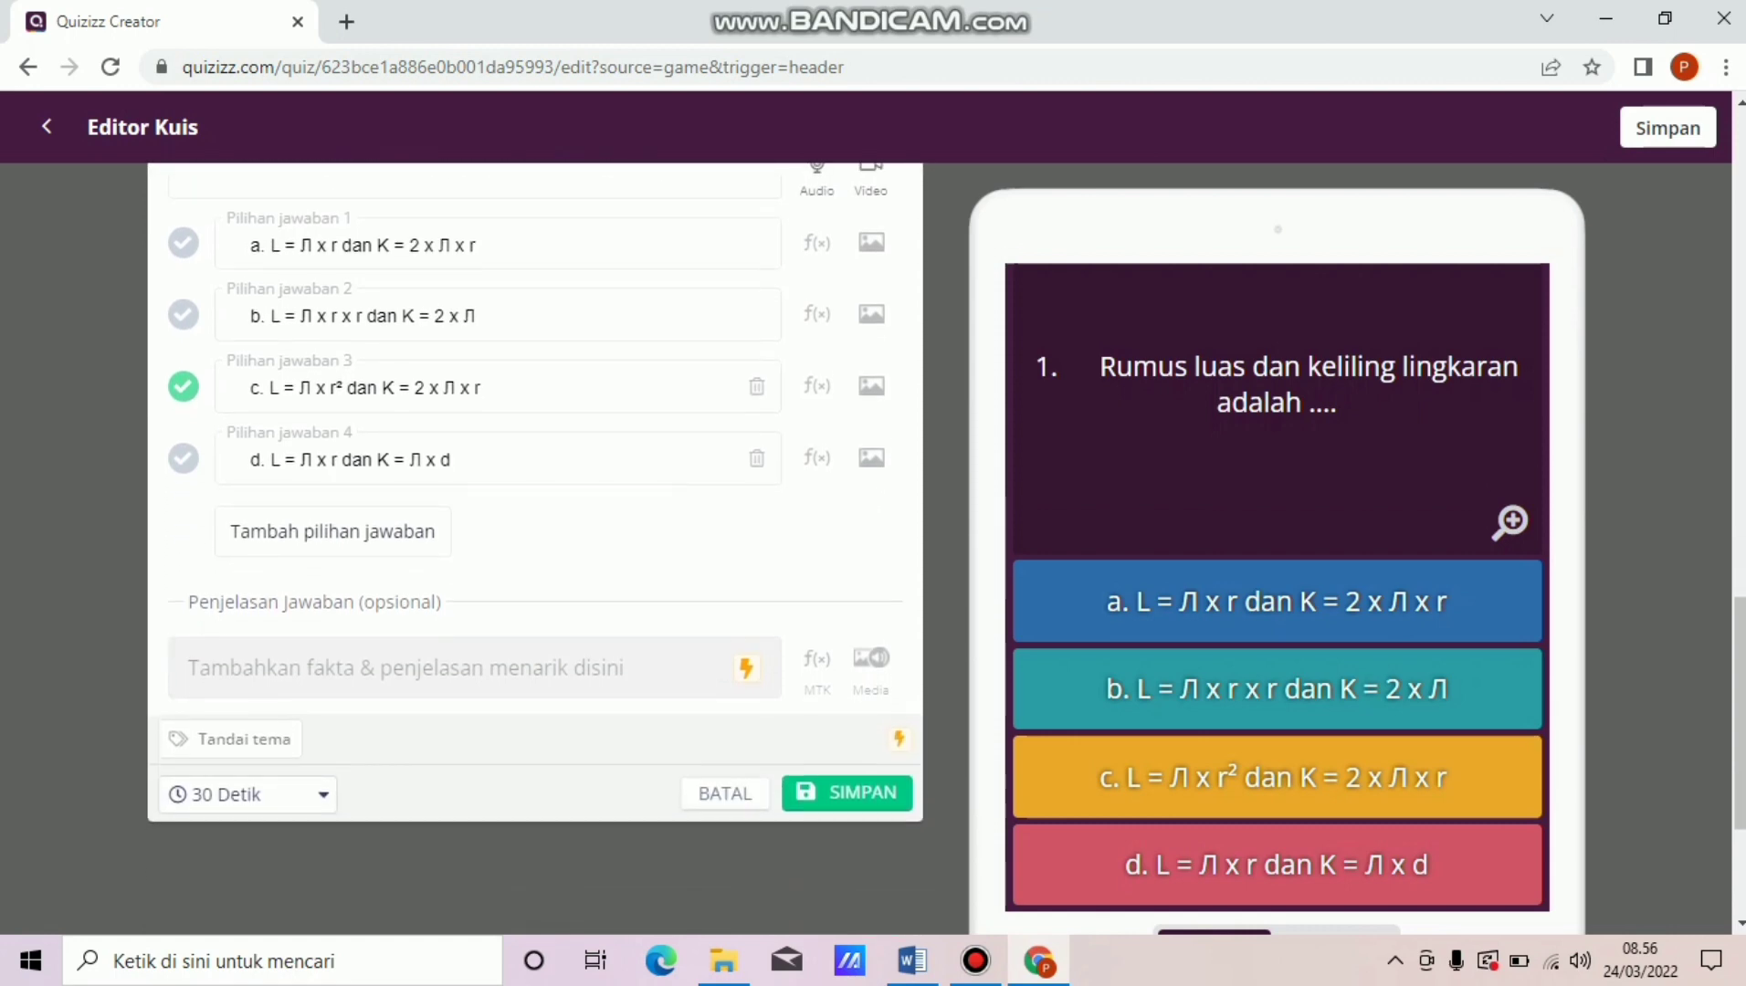
{"action": "left_click", "coordinate": [246, 794]}
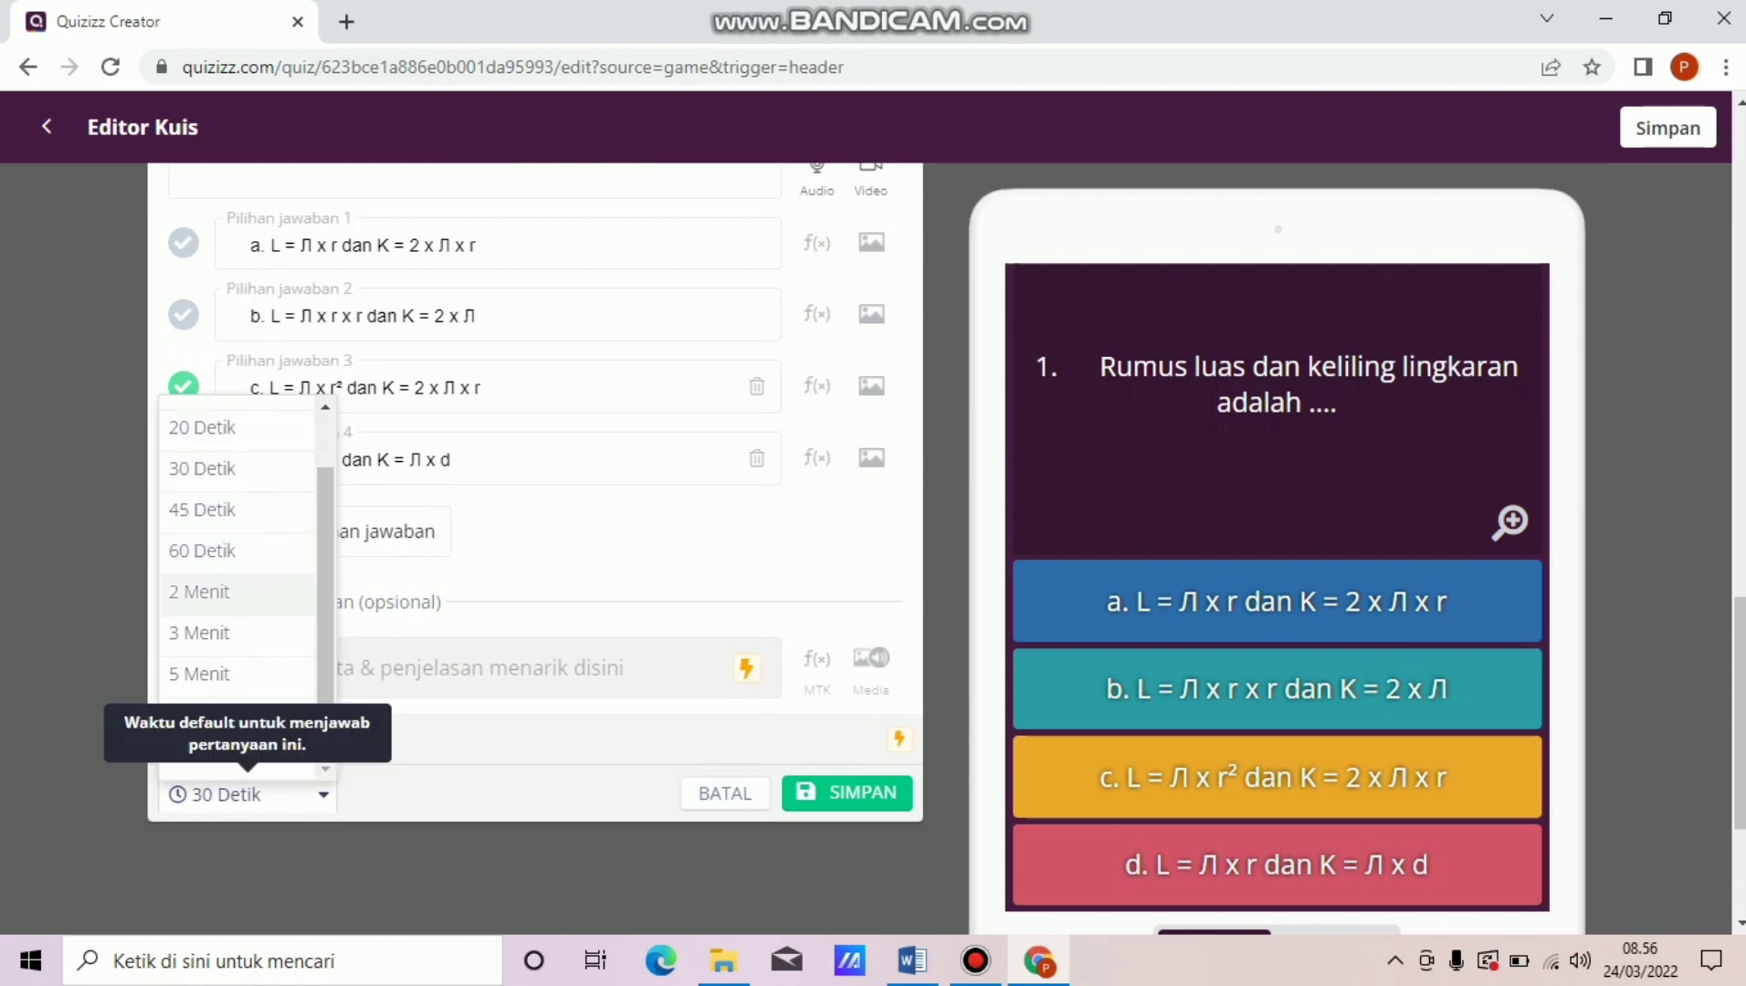
{"action": "left_click", "coordinate": [201, 592]}
{"action": "left_click", "coordinate": [847, 794]}
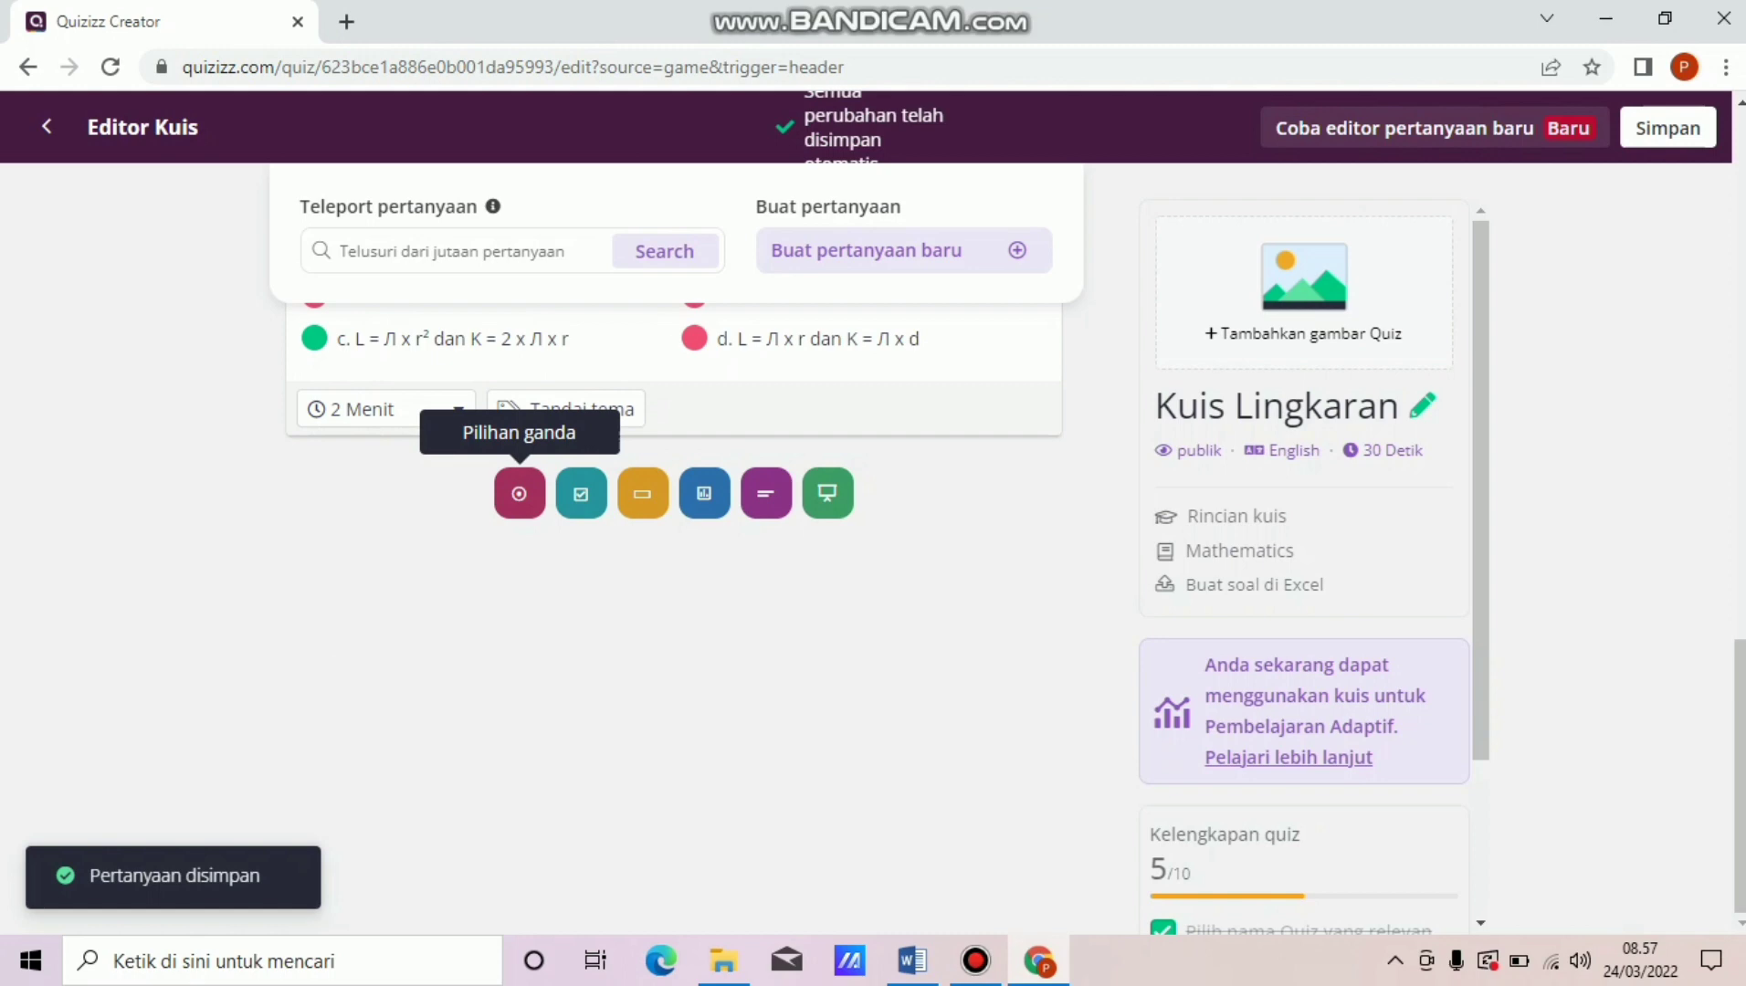
Add another multiple-choice question and copy the question 5 text about the 28 cm diameter wall clock from Word into its question field.
{"action": "left_click", "coordinate": [519, 493]}
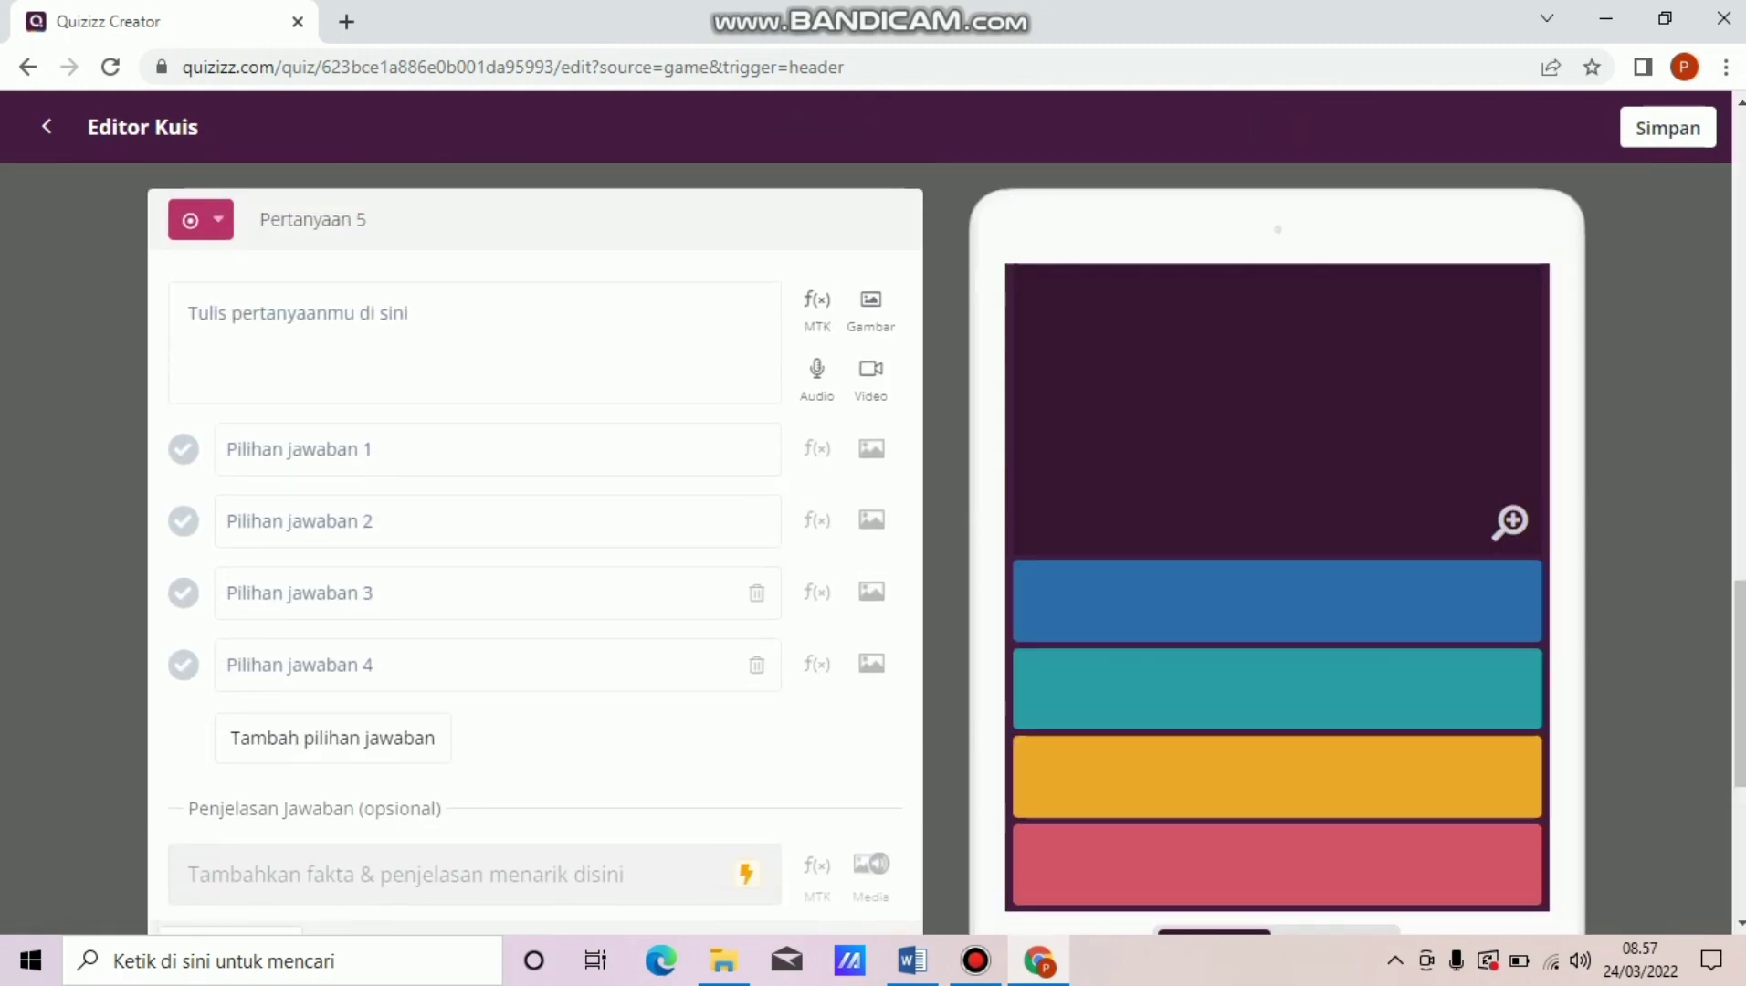
{"action": "left_click", "coordinate": [911, 961]}
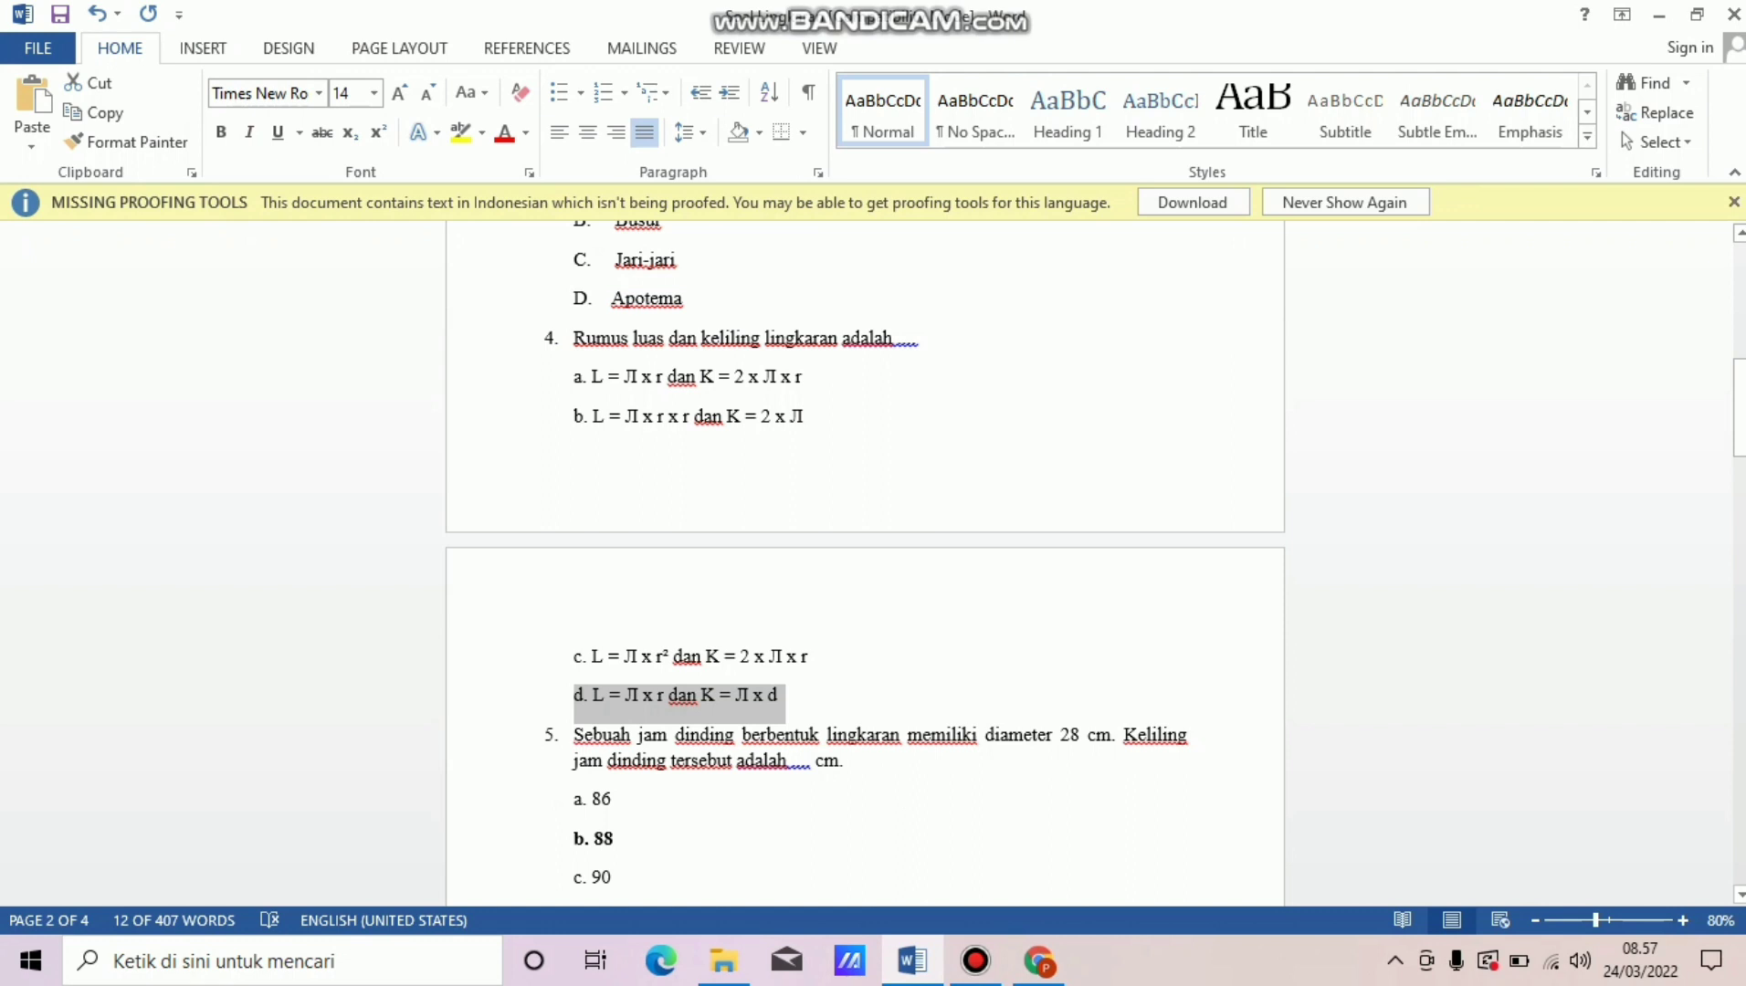
{"action": "left_click_drag", "start_coordinate": [574, 736], "coordinate": [846, 766]}
{"action": "key", "text": "ctrl+c"}
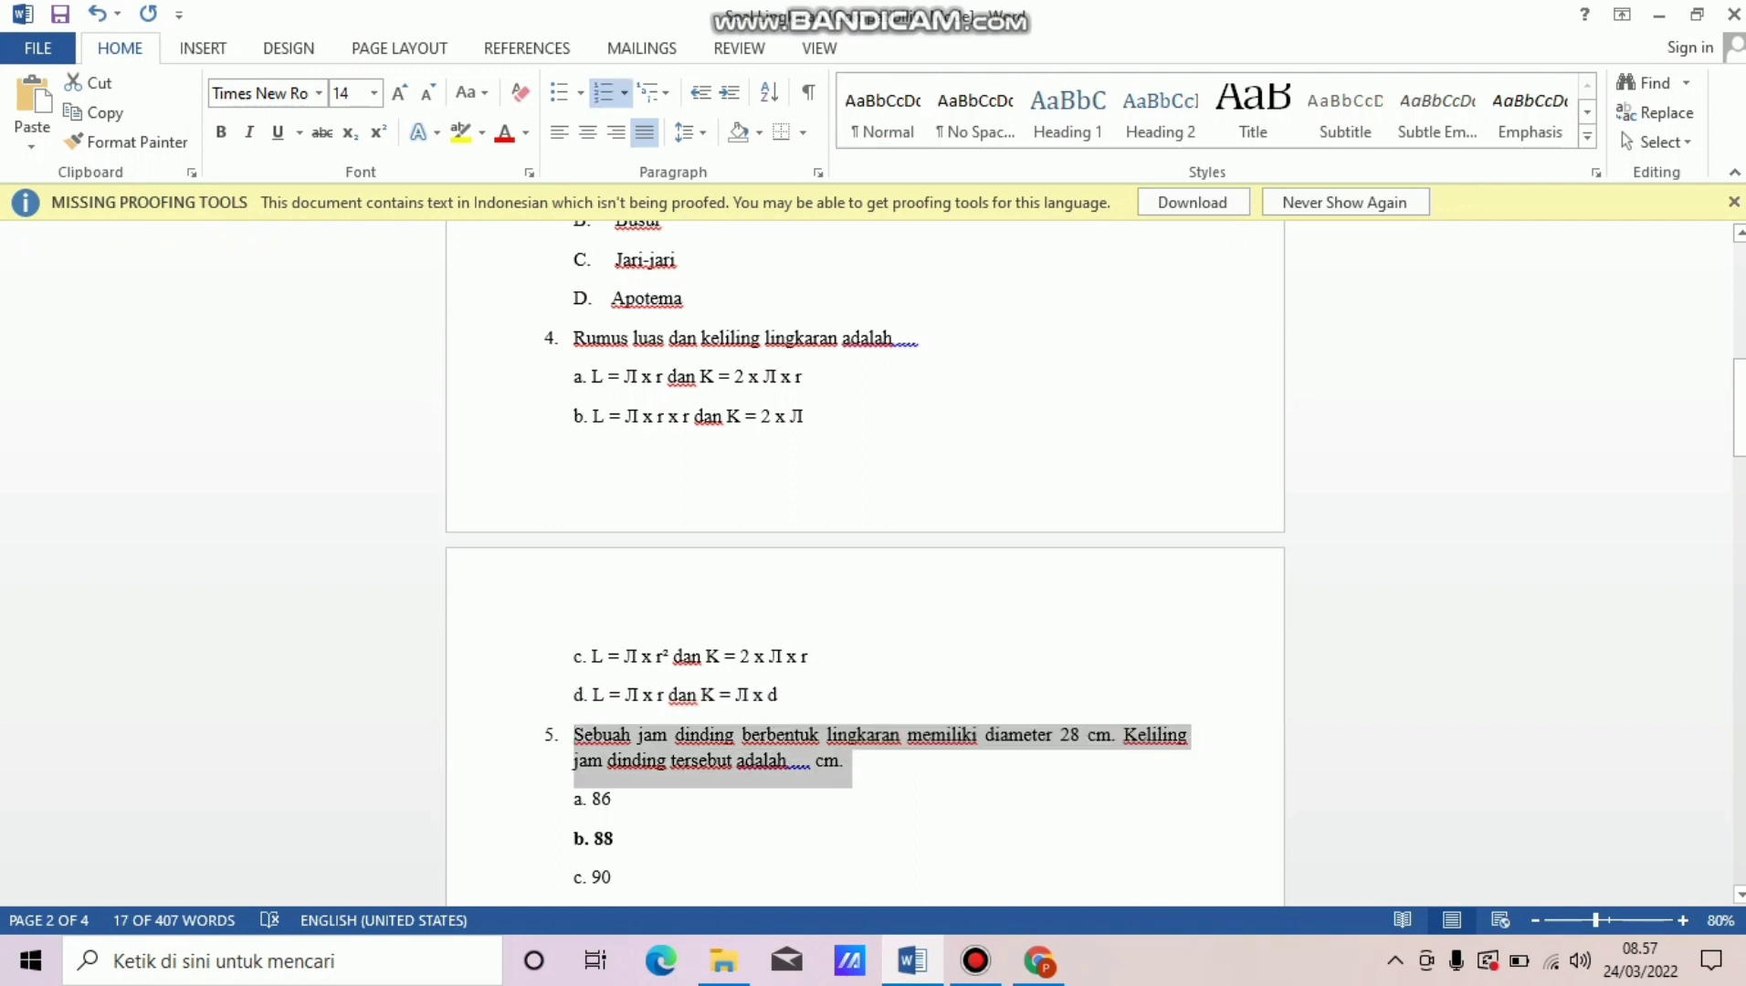
{"action": "left_click", "coordinate": [1039, 961]}
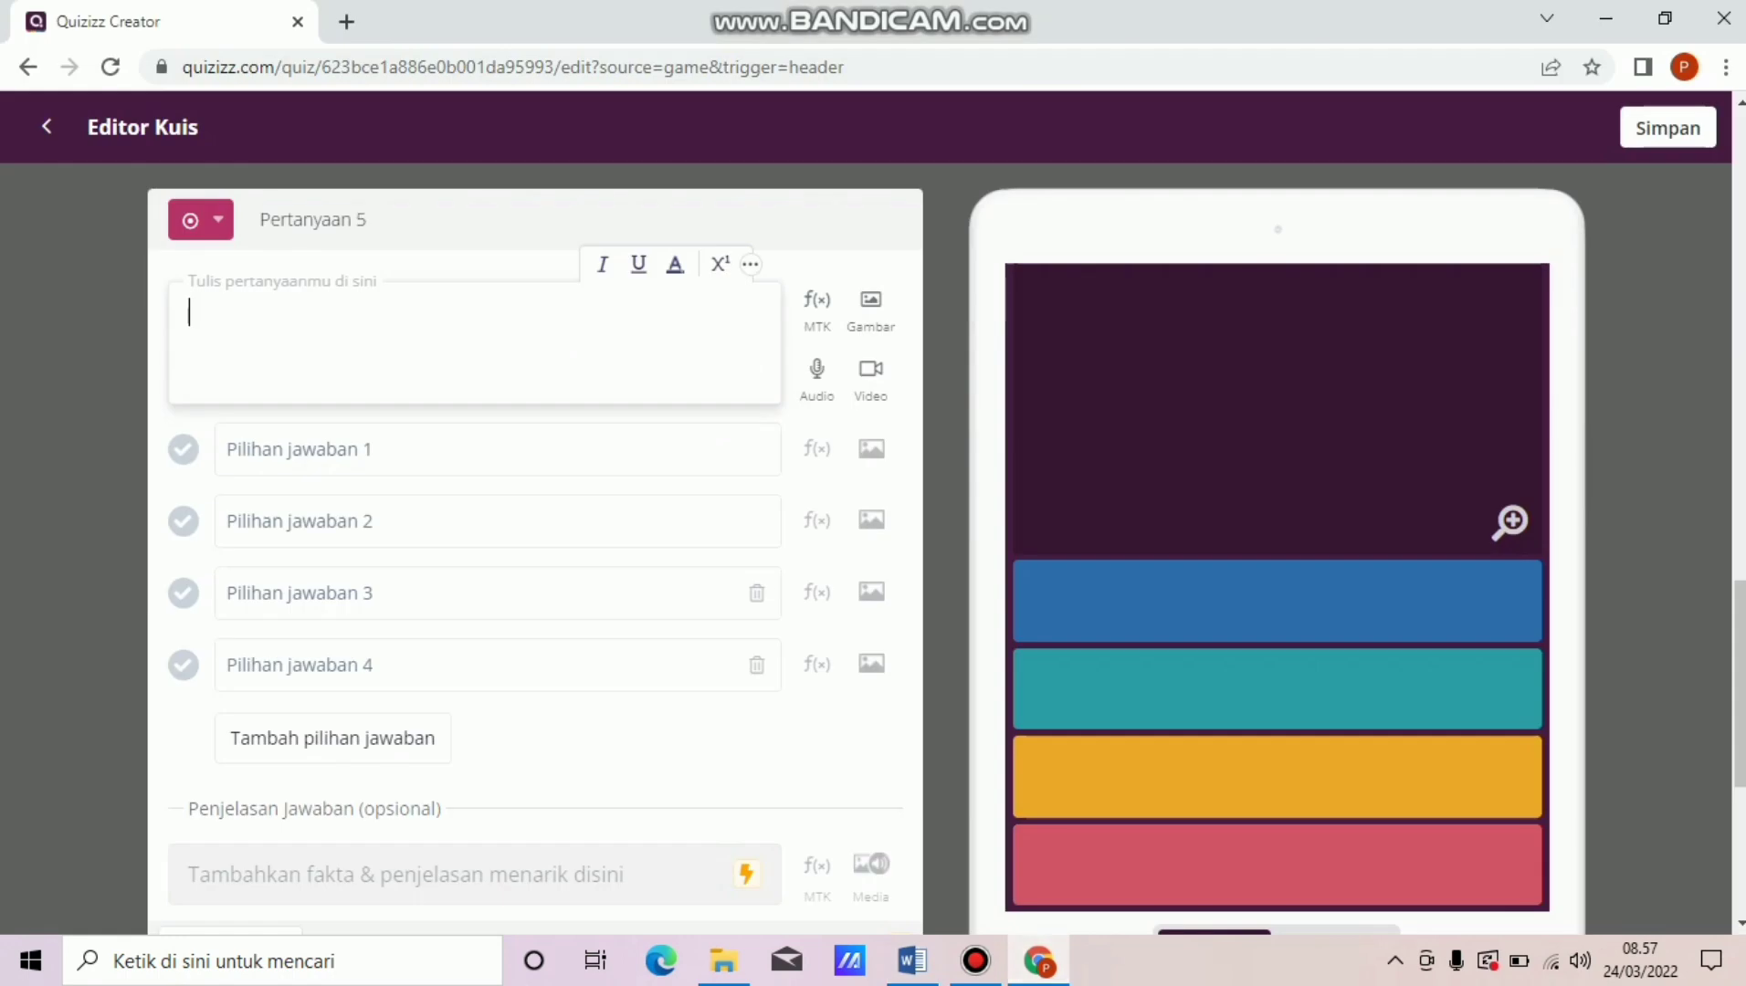
{"action": "key", "text": "ctrl+v"}
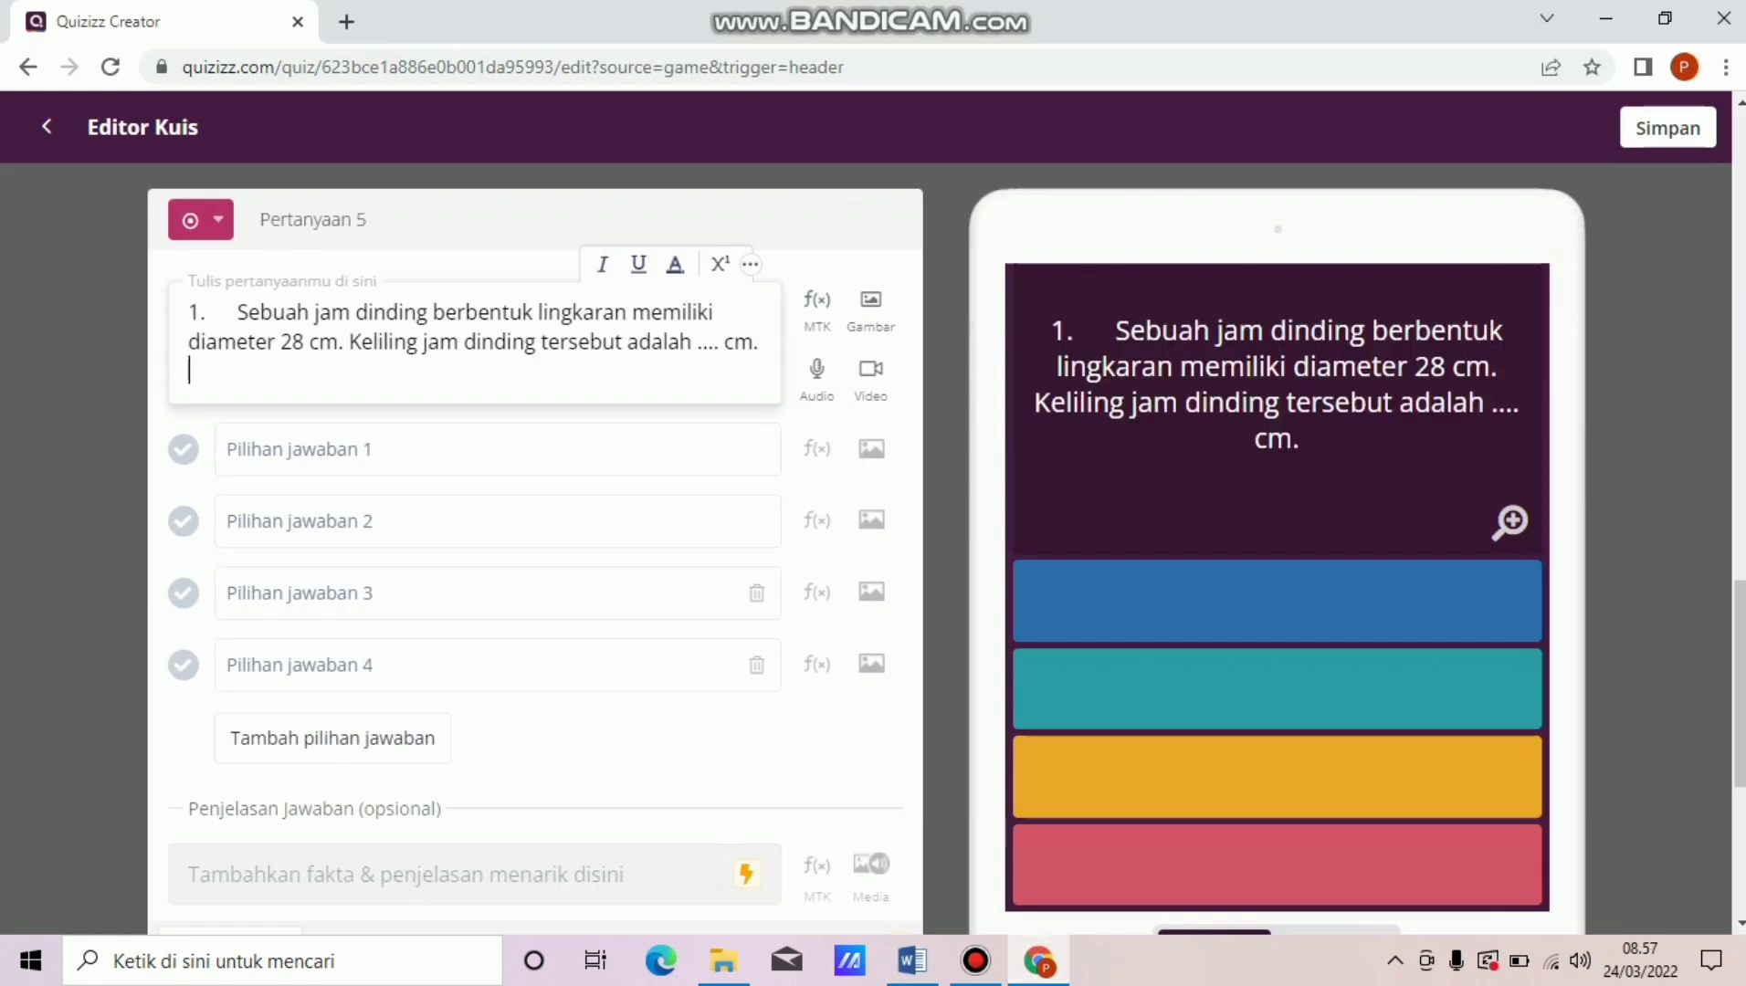
Copy "a. 86" from the Word document into the first answer option of question 5, removing the trailing blank line.
{"action": "left_click", "coordinate": [292, 450]}
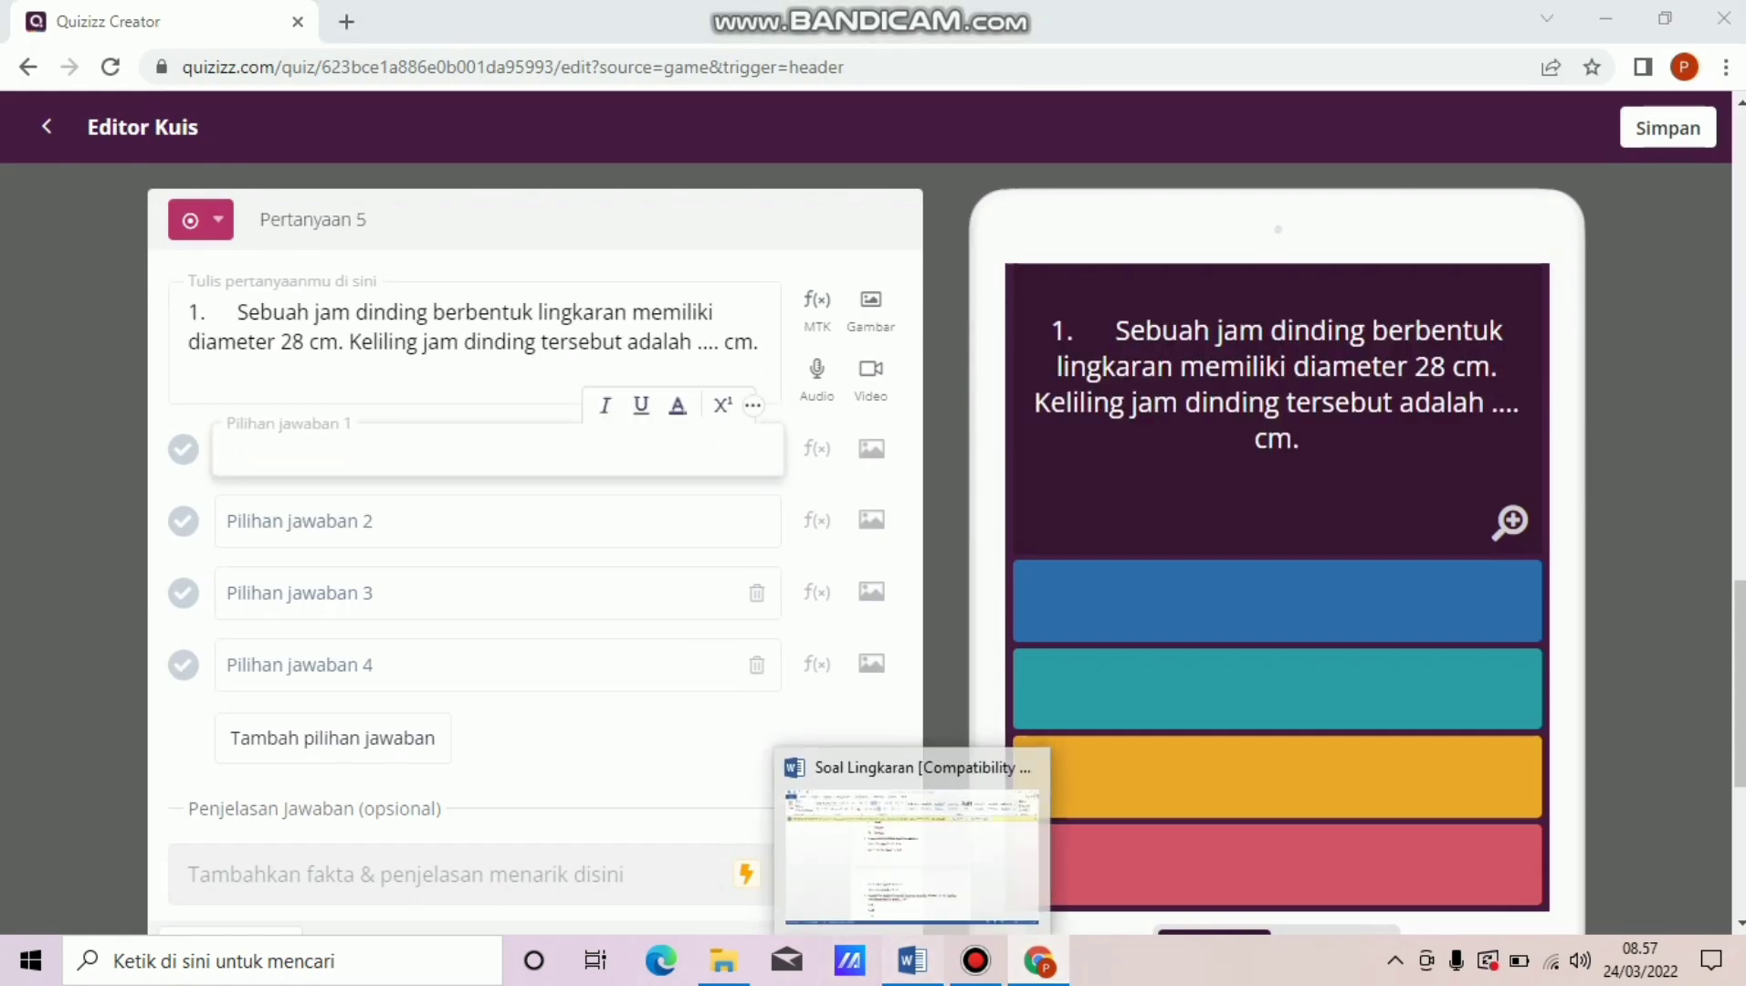
{"action": "left_click", "coordinate": [912, 961]}
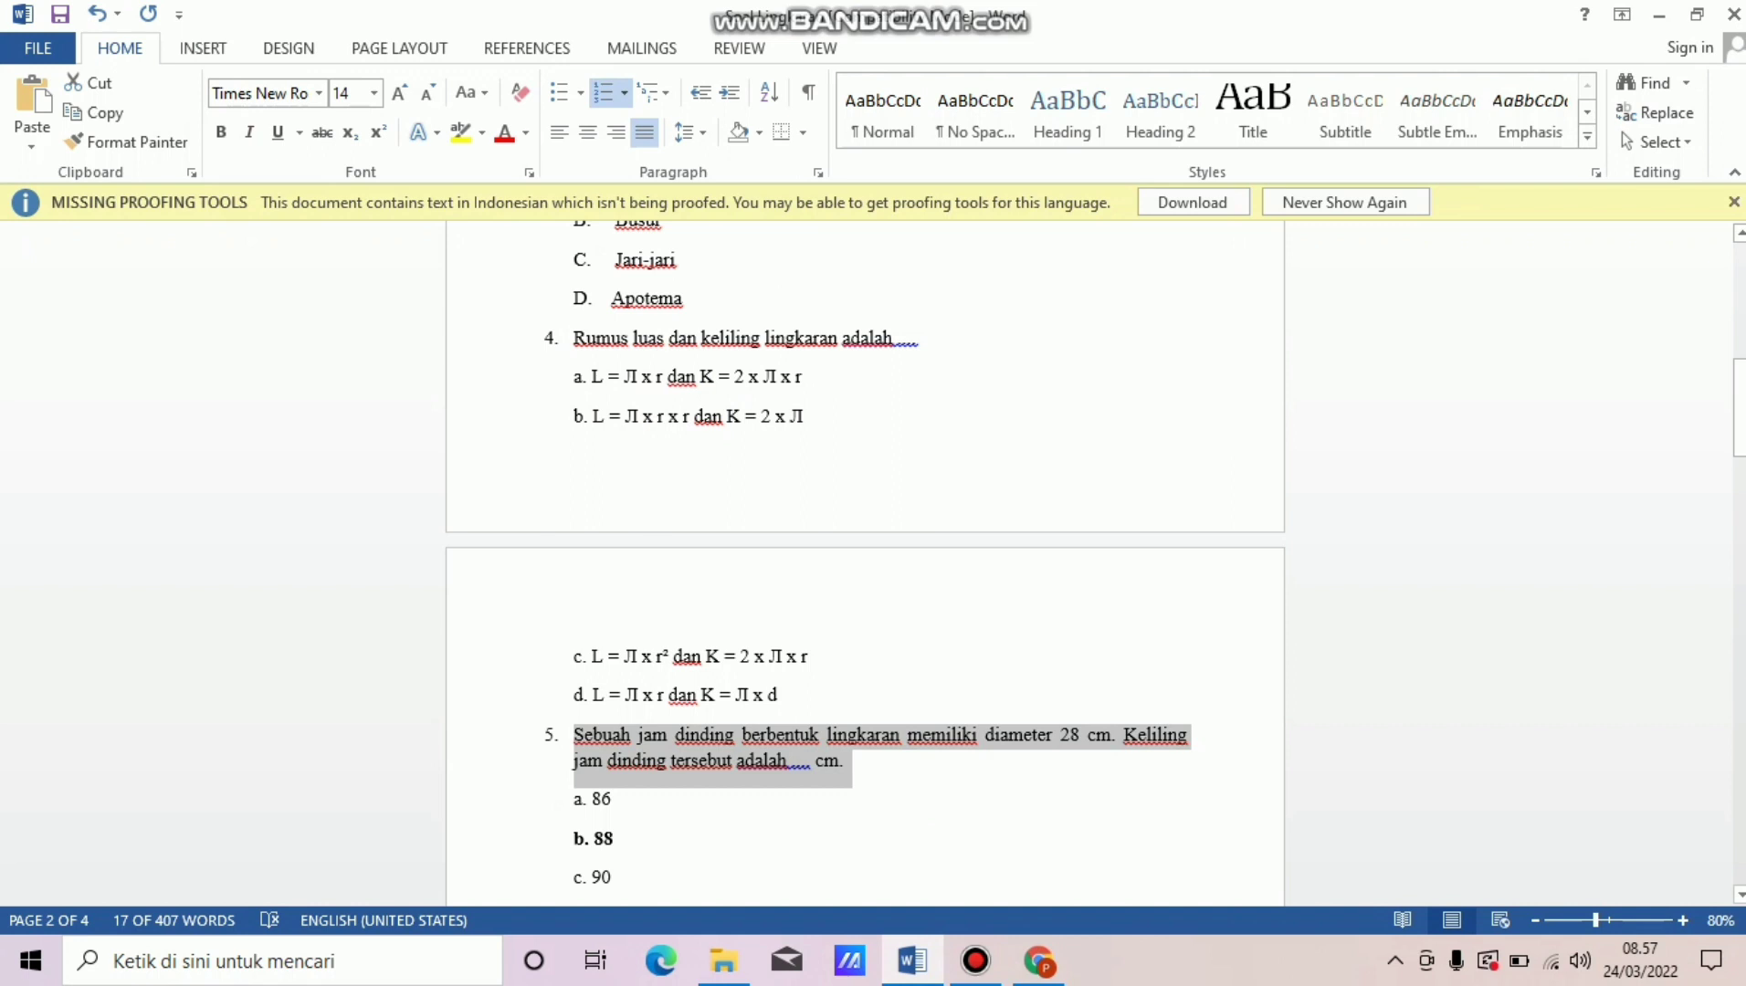
{"action": "left_click_drag", "start_coordinate": [574, 801], "coordinate": [647, 801]}
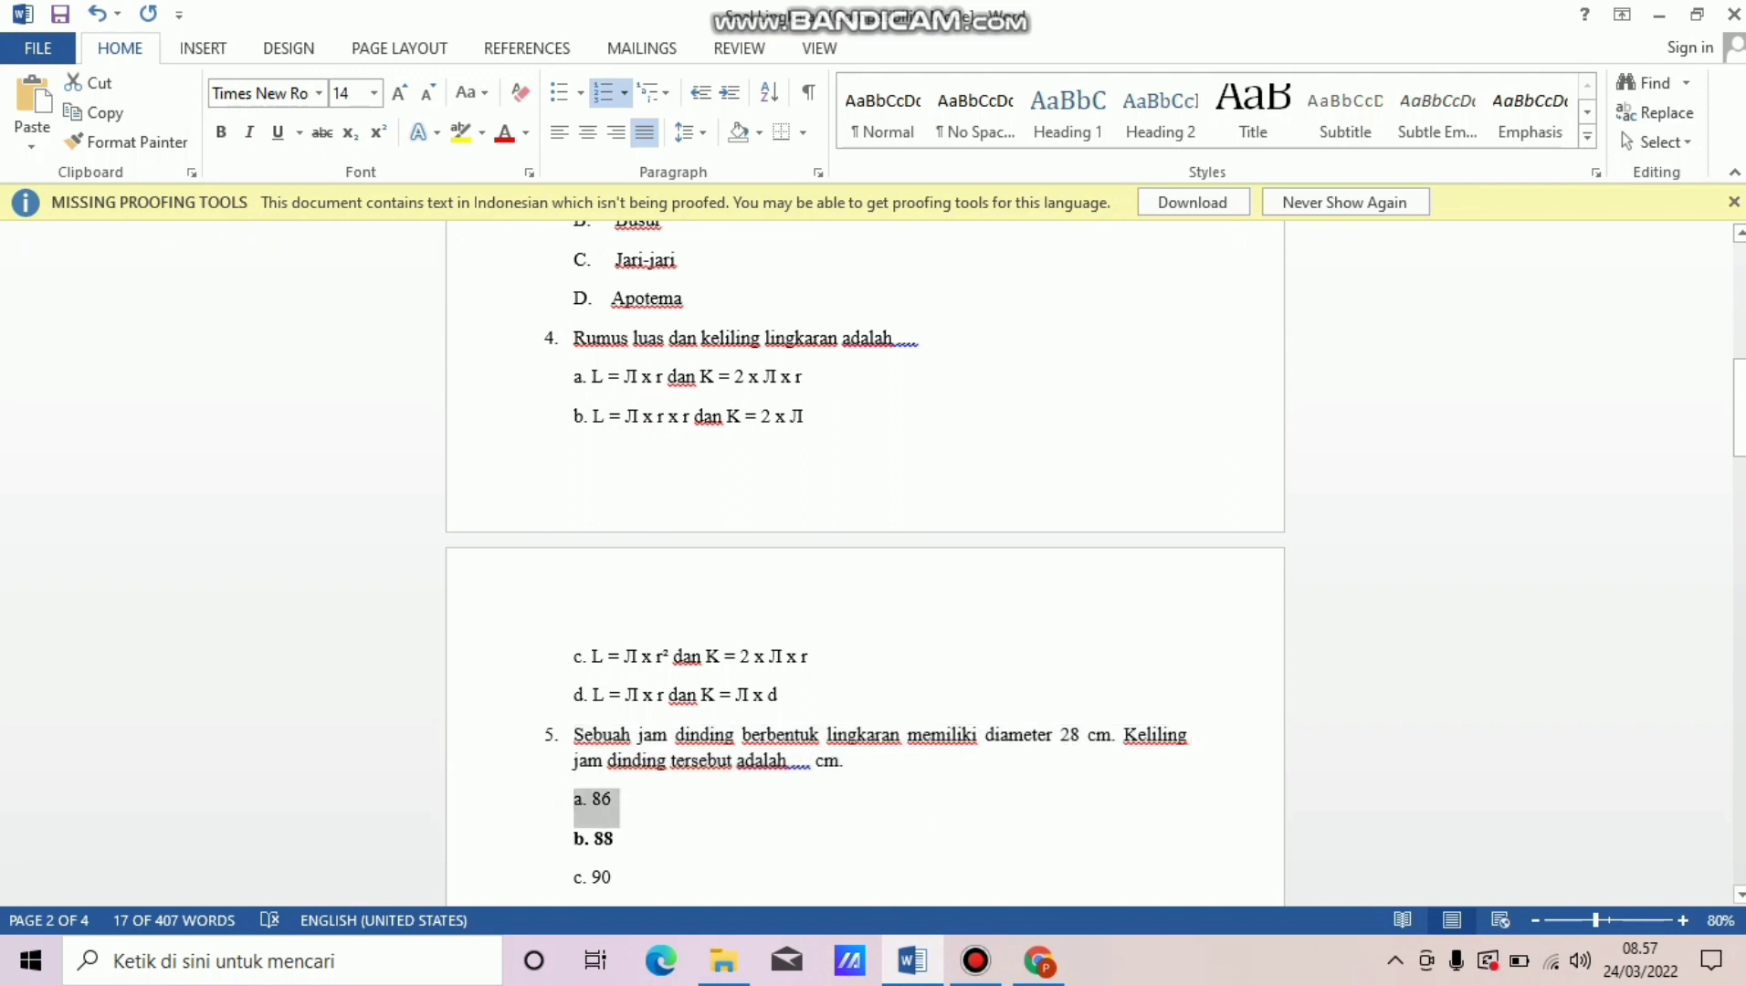
{"action": "key", "text": "ctrl+c"}
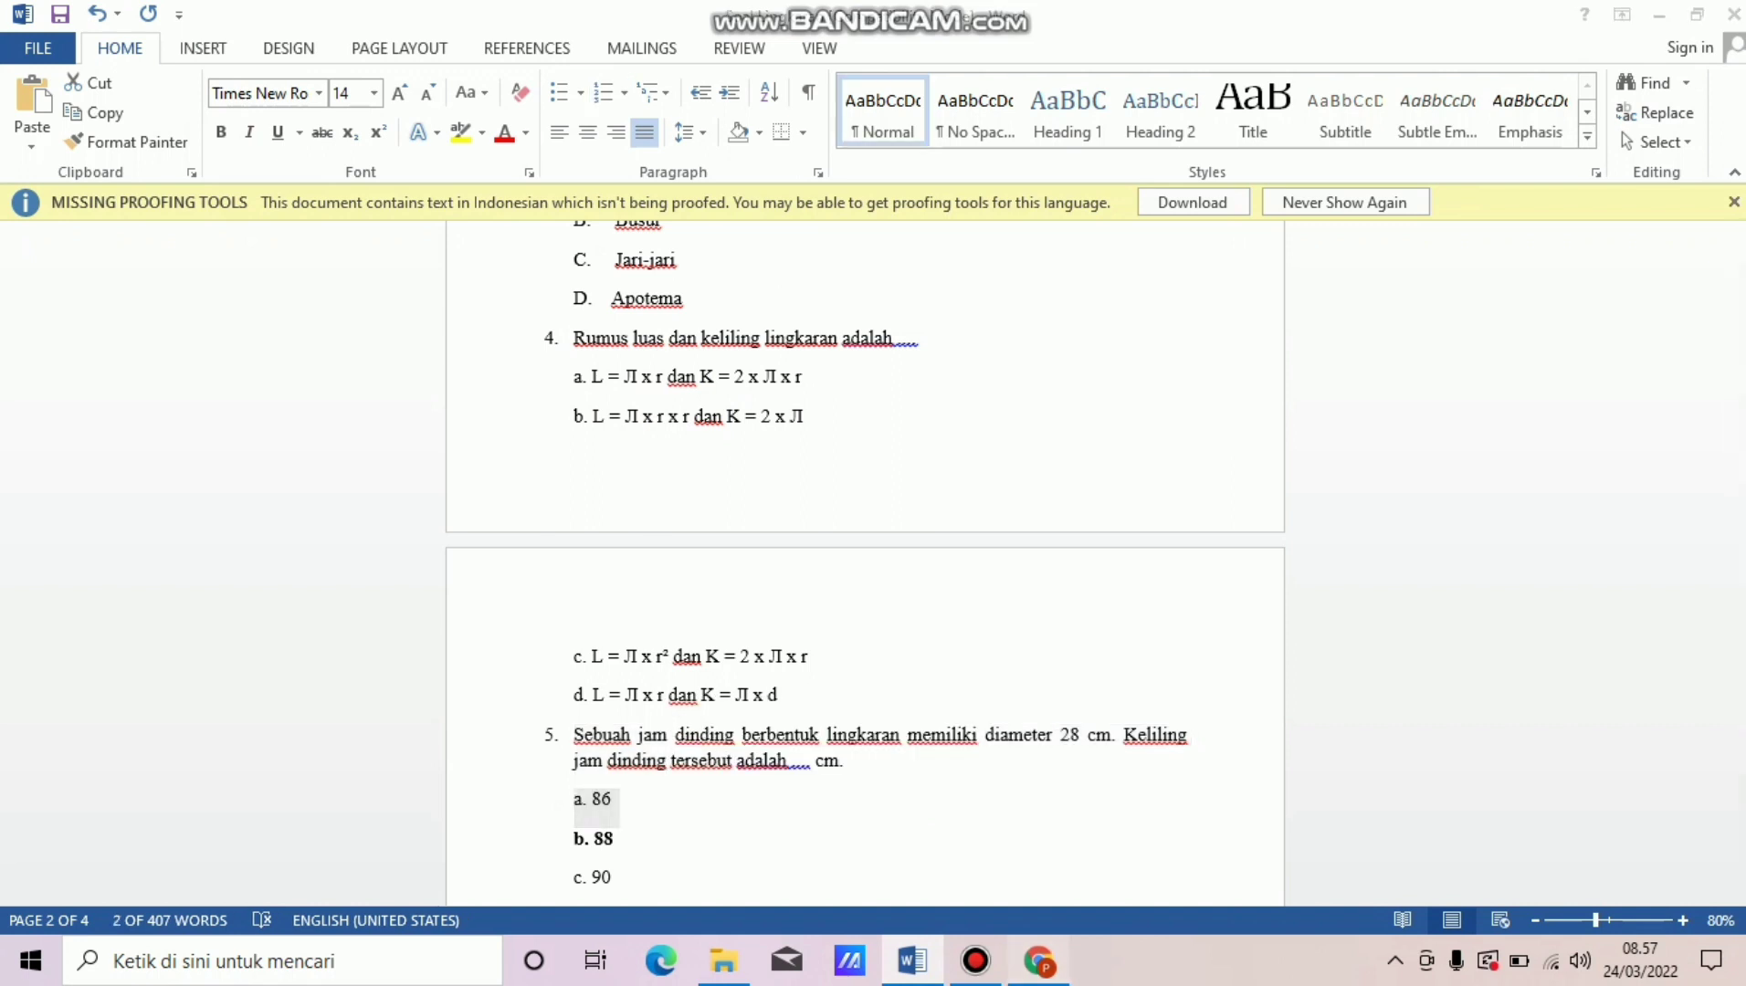
{"action": "left_click", "coordinate": [1038, 961]}
{"action": "key", "text": "ctrl+v"}
{"action": "key", "text": "BackSpace"}
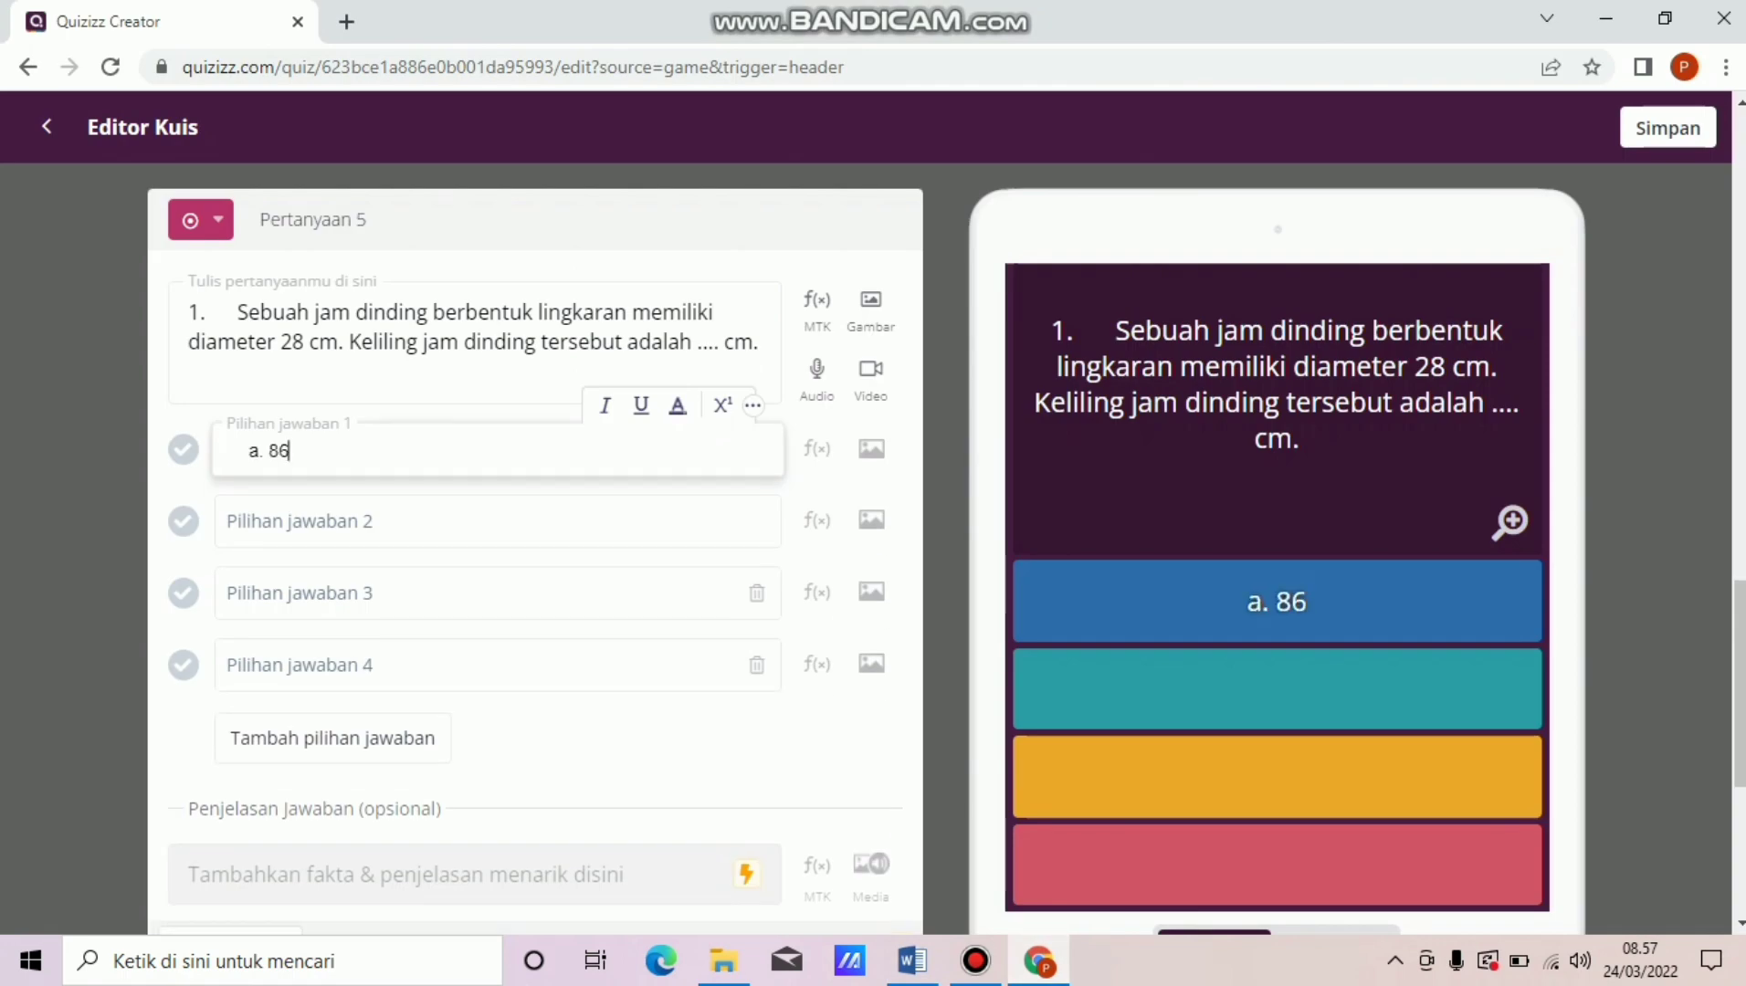
Unbold "b. 88" in Word and copy it into the second answer option without the trailing blank line.
{"action": "left_click", "coordinate": [230, 521]}
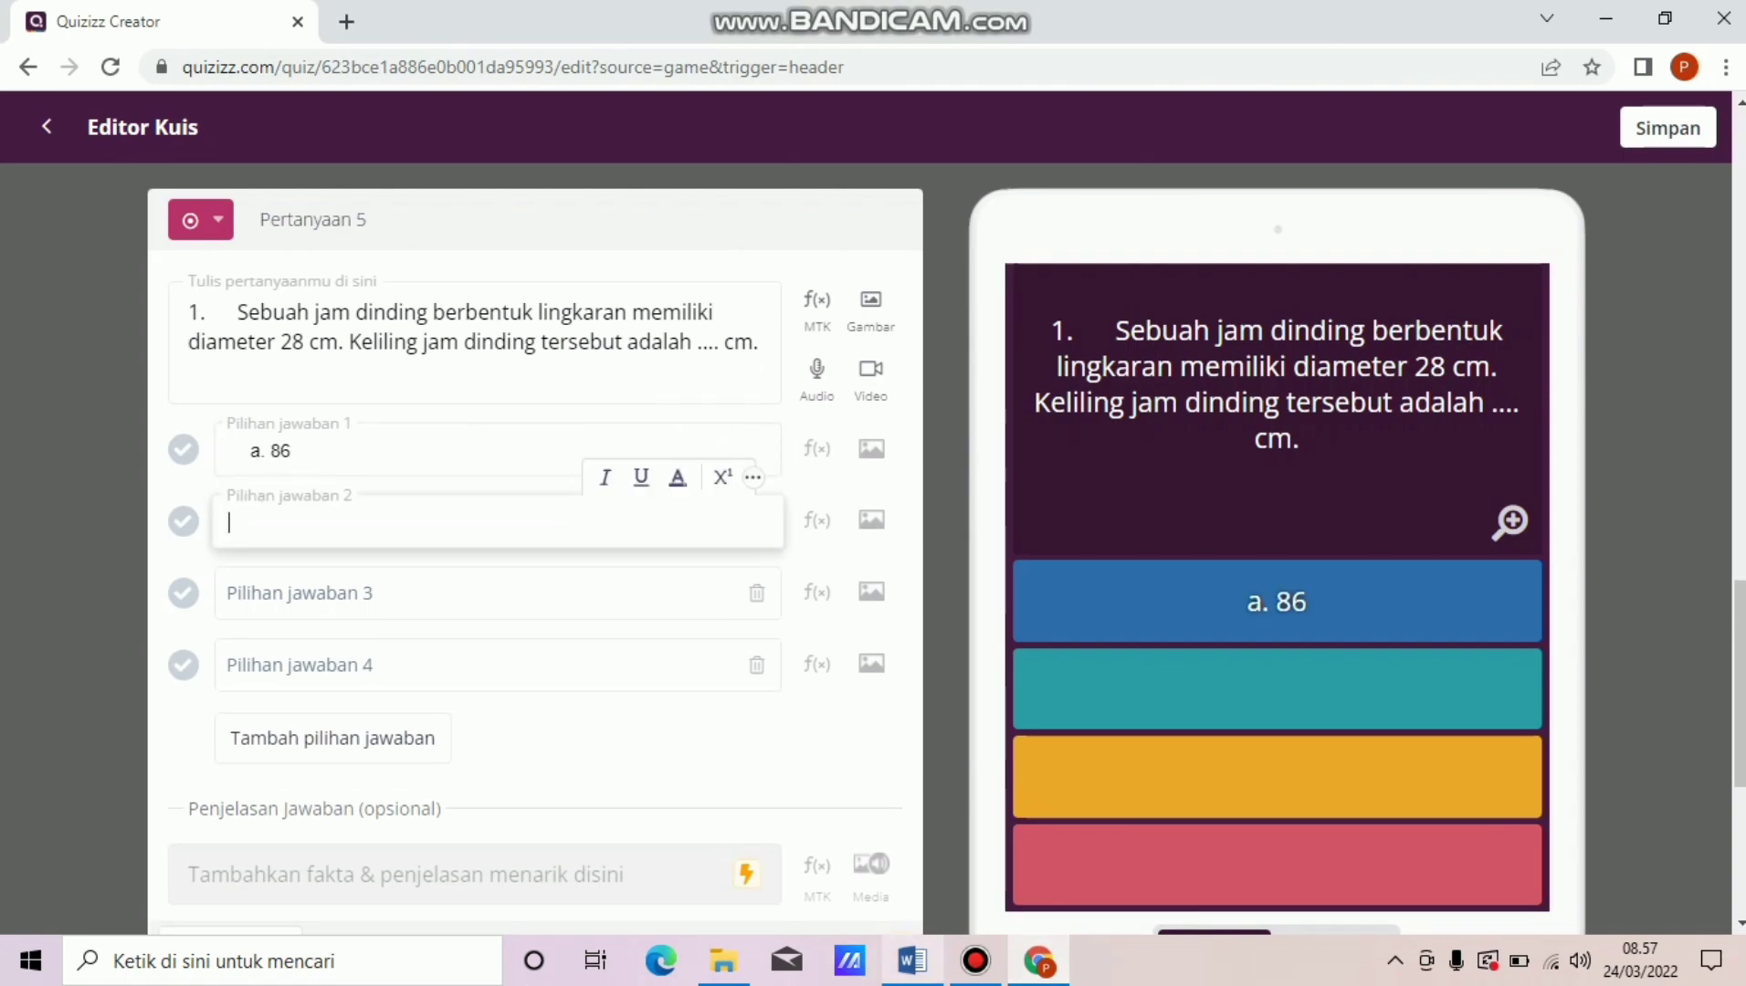
{"action": "left_click", "coordinate": [912, 961]}
{"action": "left_click_drag", "start_coordinate": [620, 840], "coordinate": [569, 841]}
{"action": "key", "text": "ctrl+c"}
{"action": "key", "text": "ctrl+b"}
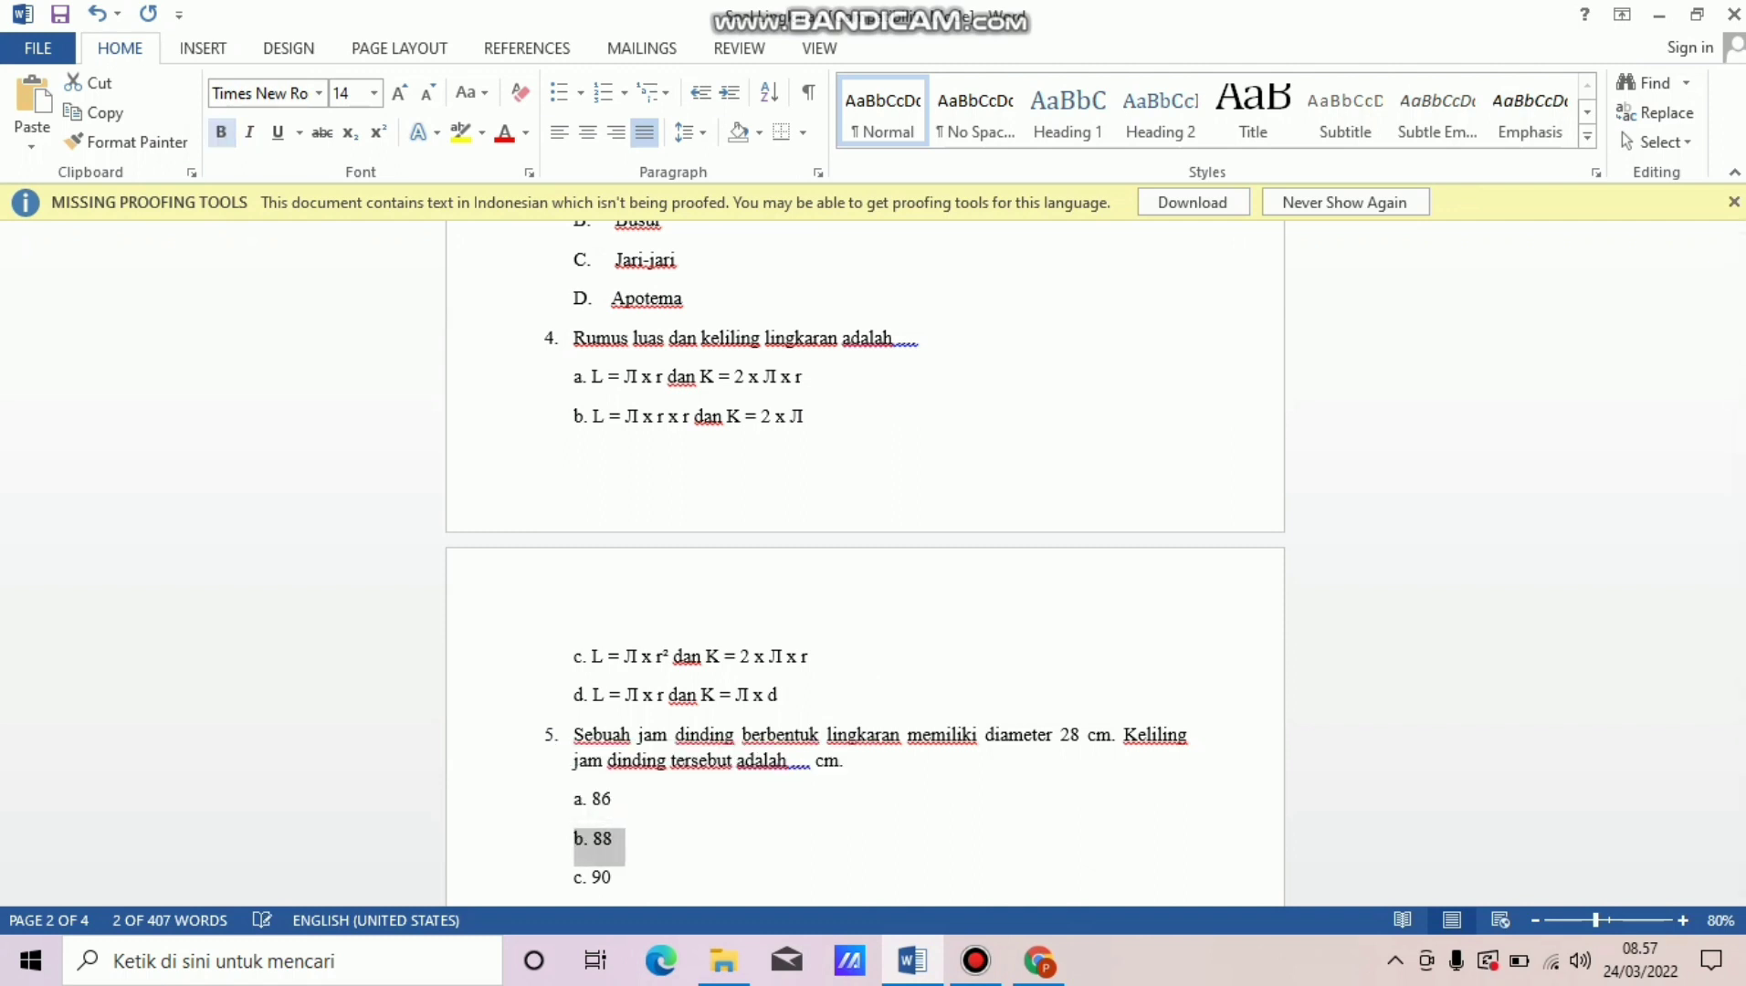
{"action": "left_click", "coordinate": [1039, 961]}
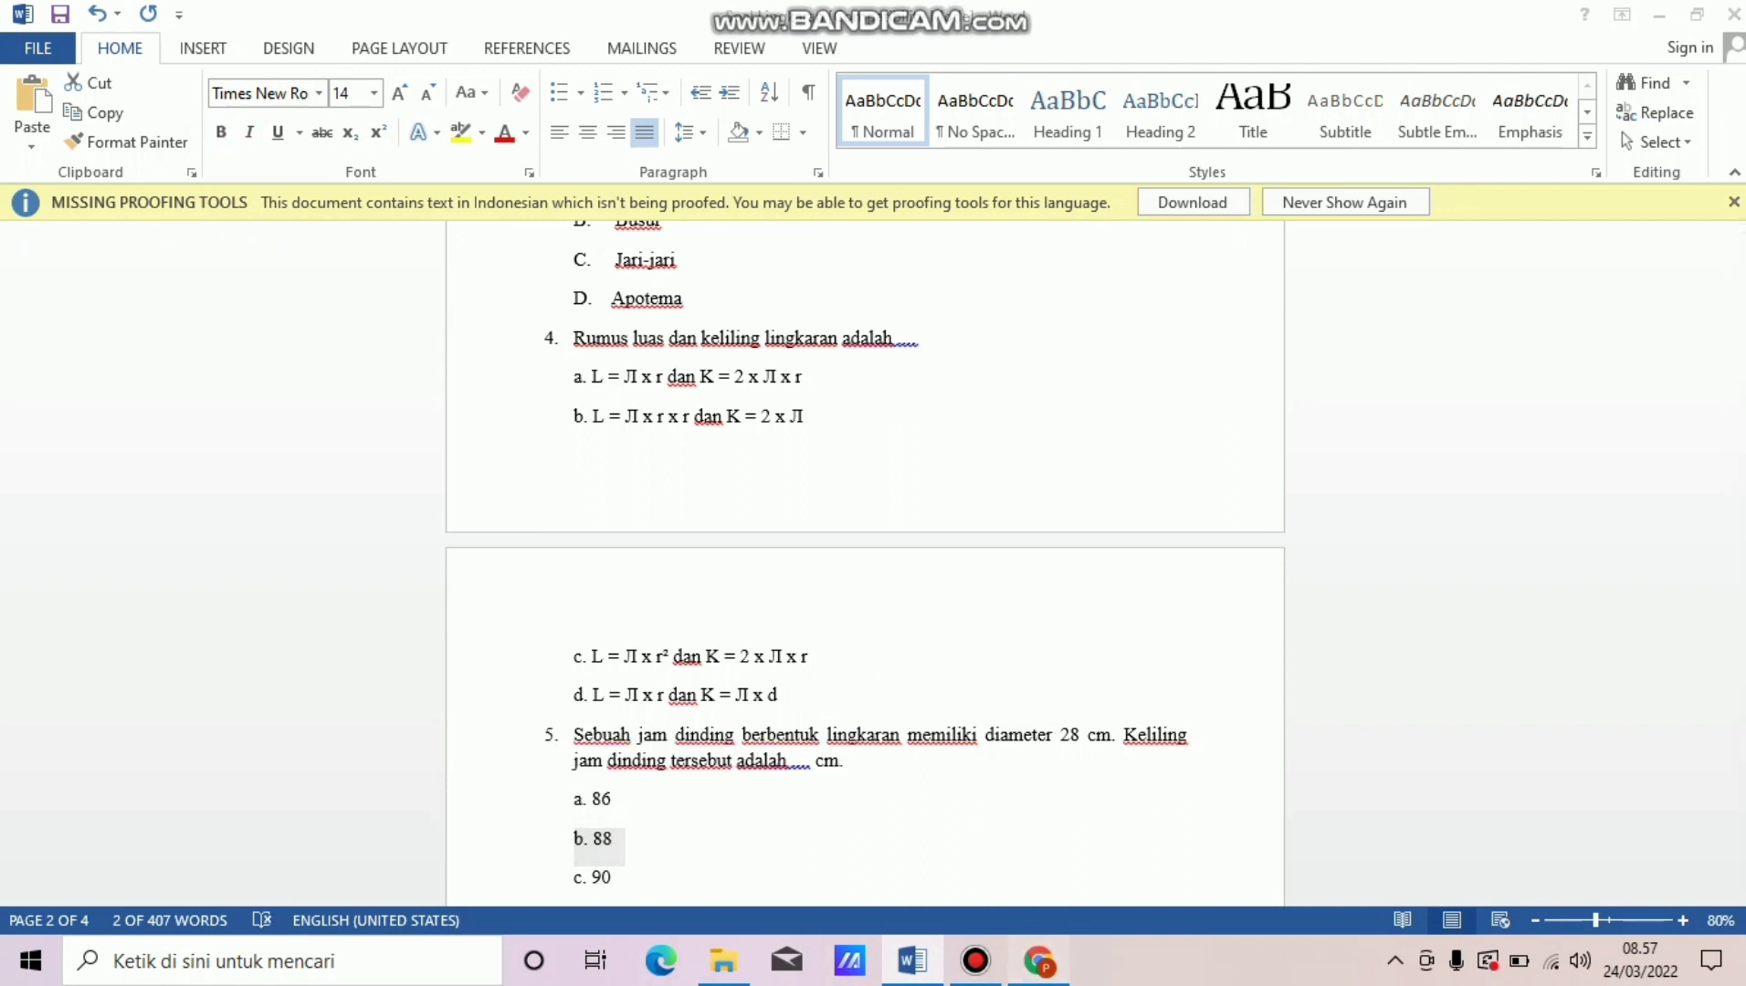
{"action": "key", "text": "ctrl+v"}
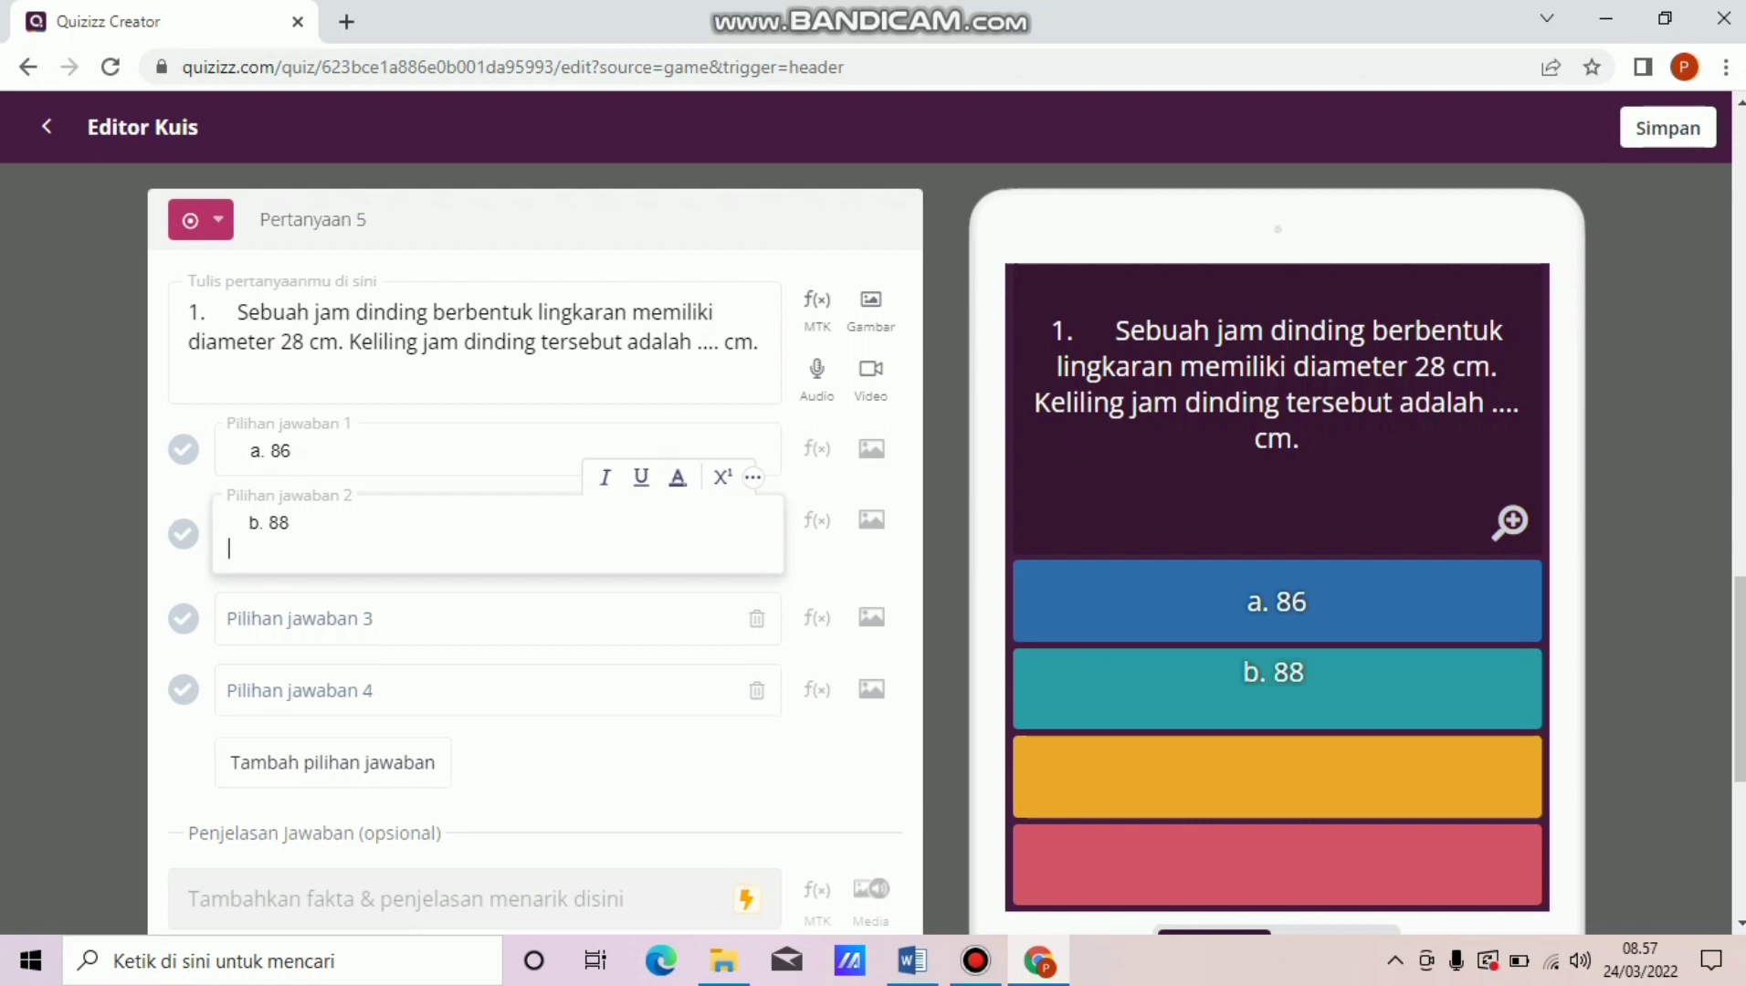
{"action": "key", "text": "BackSpace"}
Copy "c. 90" from Word into the third answer option, removing the trailing blank line.
{"action": "left_click", "coordinate": [232, 595]}
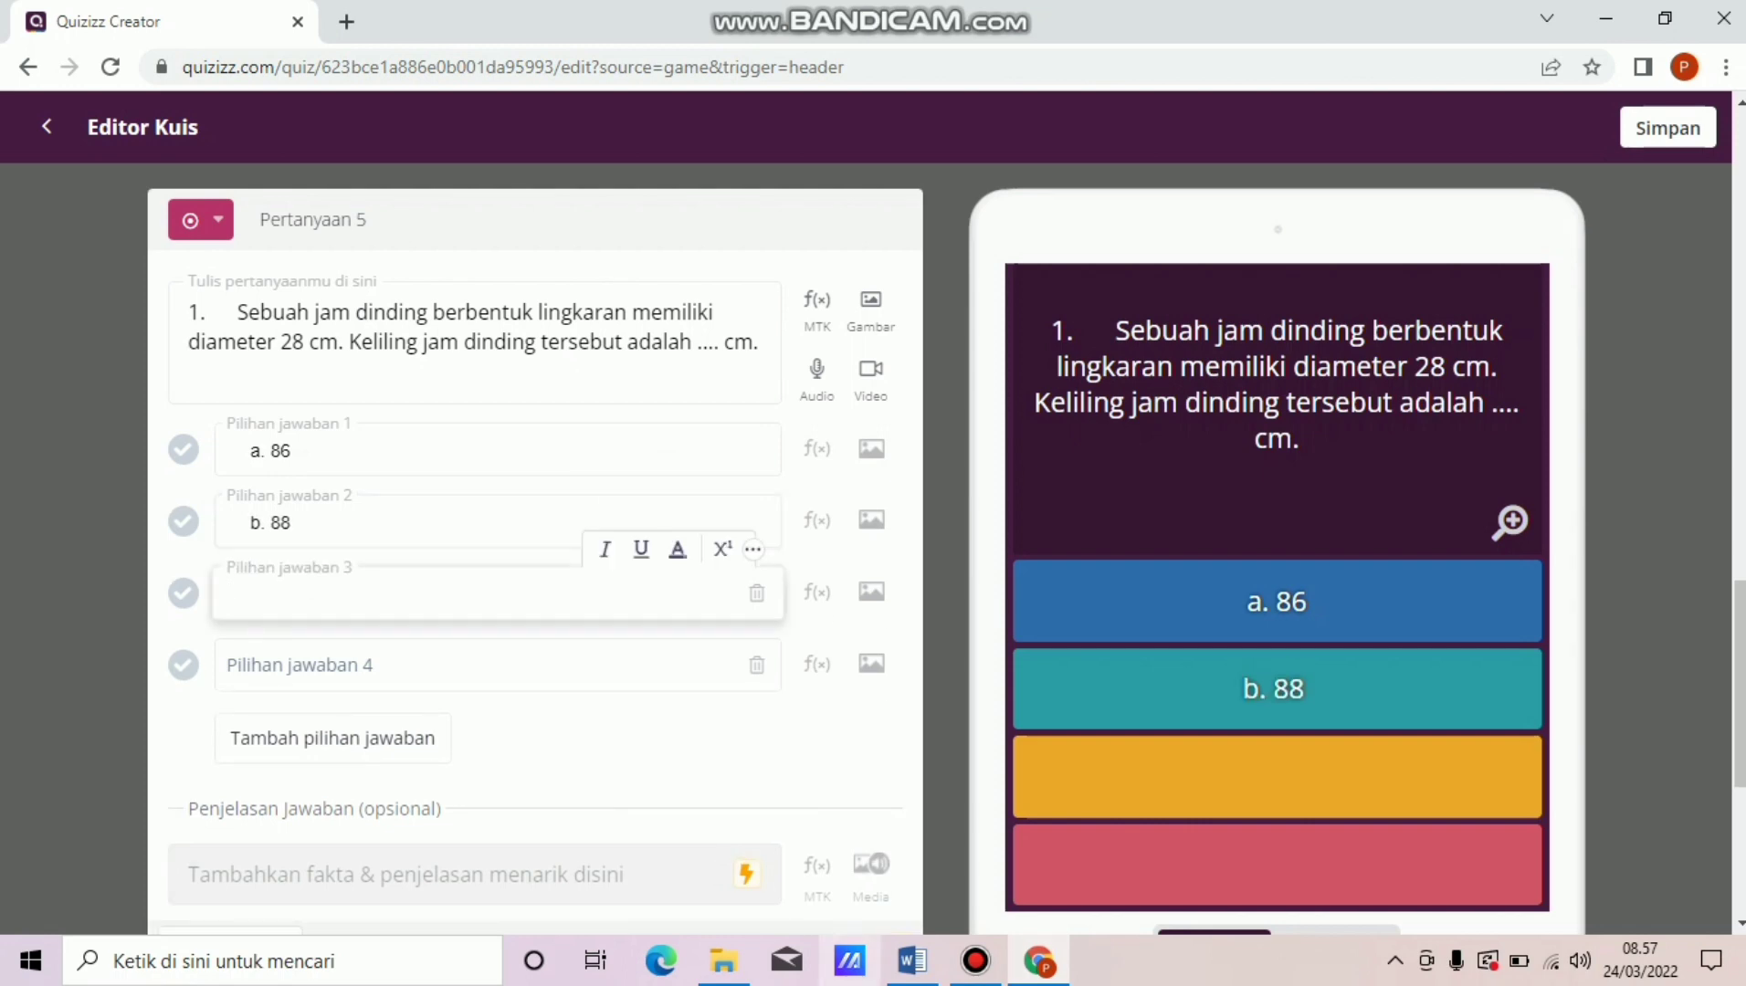
{"action": "left_click", "coordinate": [912, 961]}
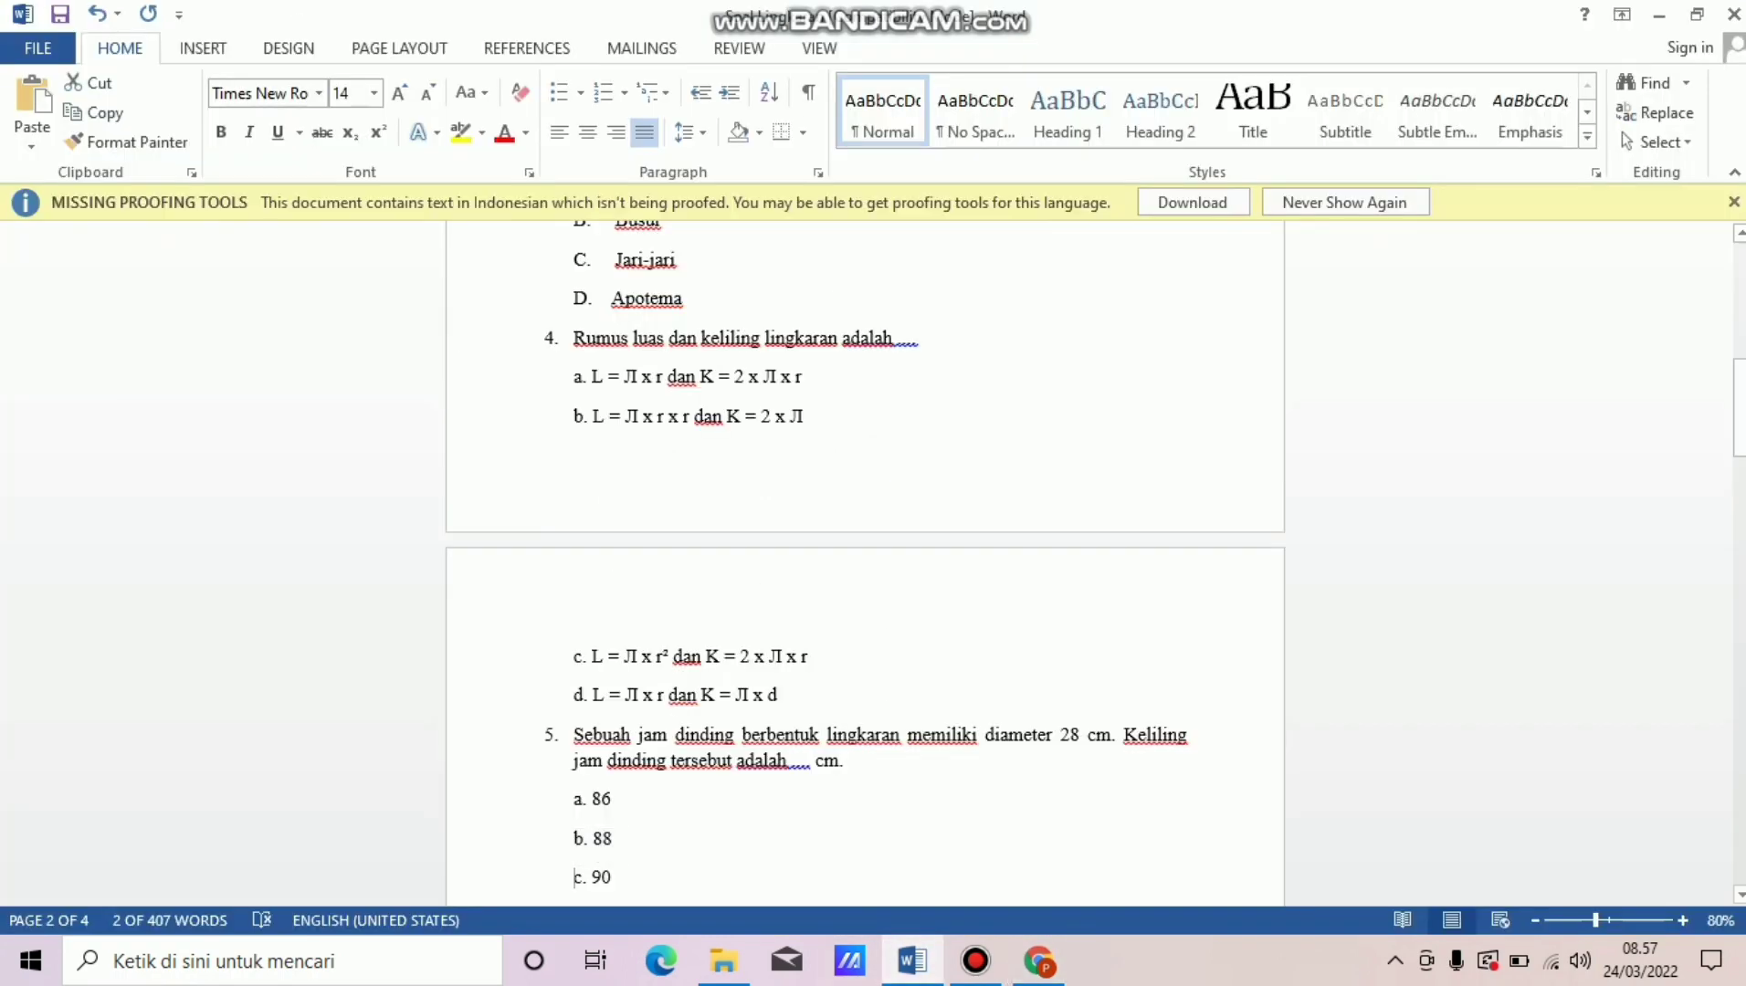
{"action": "left_click_drag", "start_coordinate": [575, 877], "coordinate": [620, 879]}
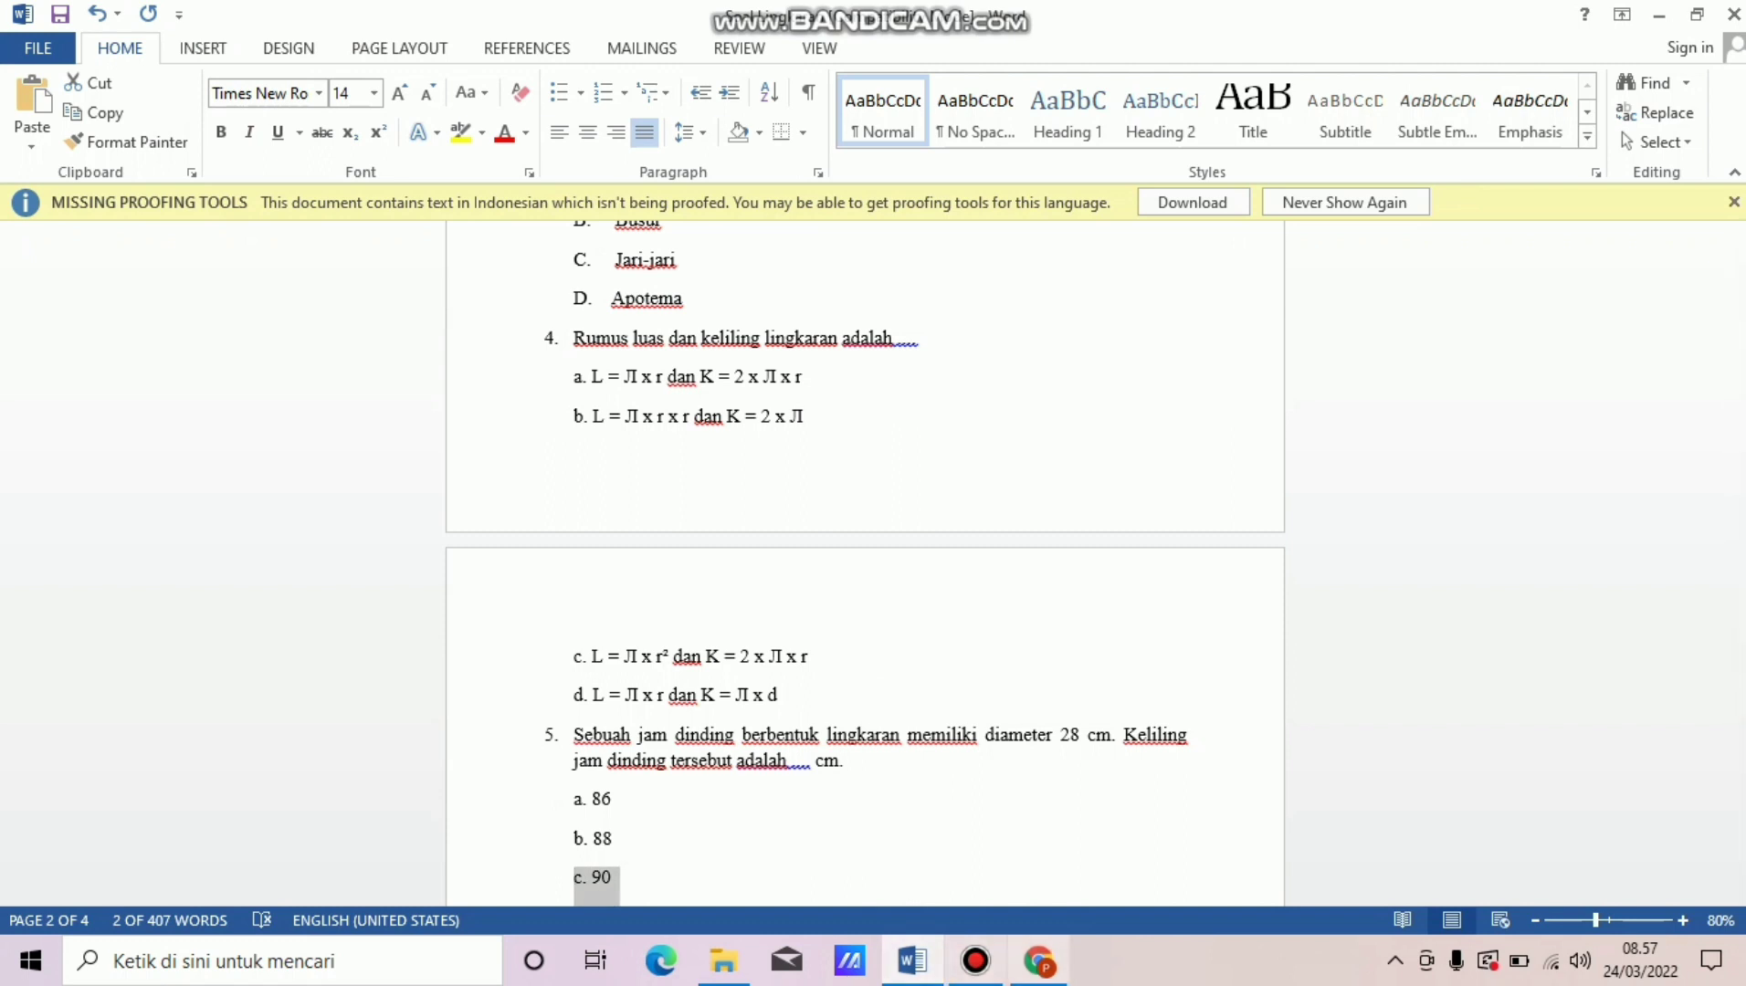
{"action": "left_click", "coordinate": [1039, 960]}
{"action": "key", "text": "ctrl+v"}
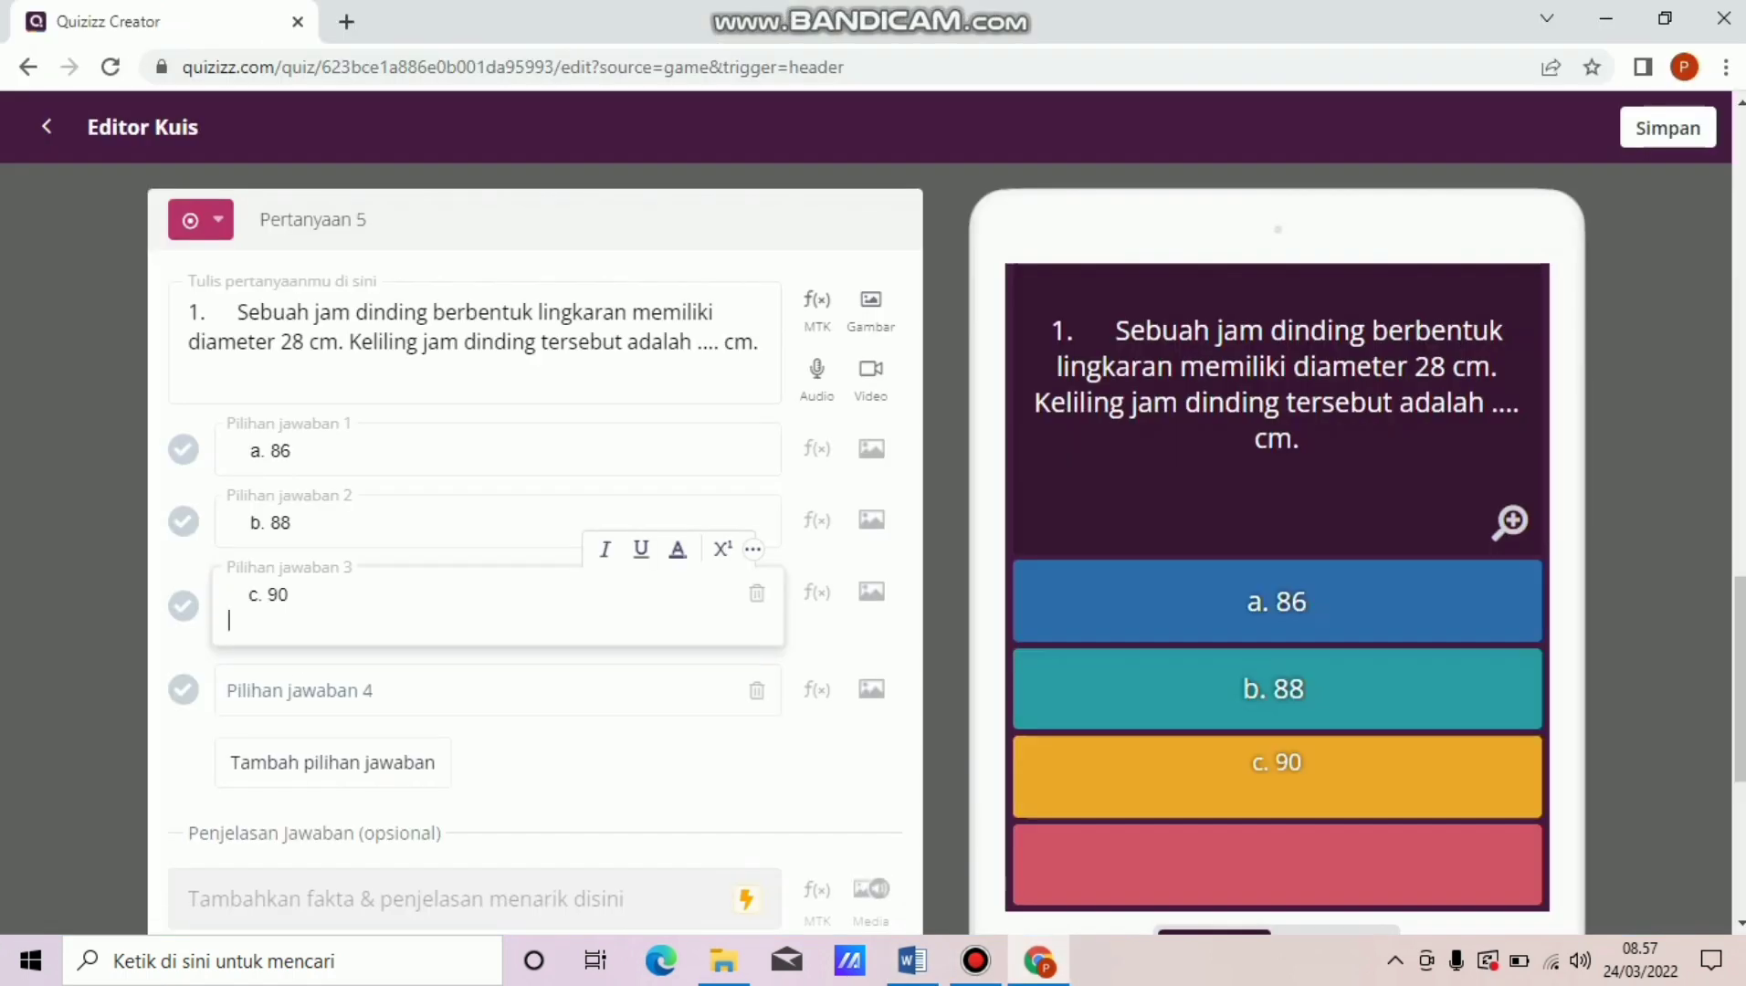
{"action": "key", "text": "BackSpace"}
Copy "d. 92" from Word into the fourth answer option, removing the trailing blank line.
{"action": "left_click", "coordinate": [232, 666]}
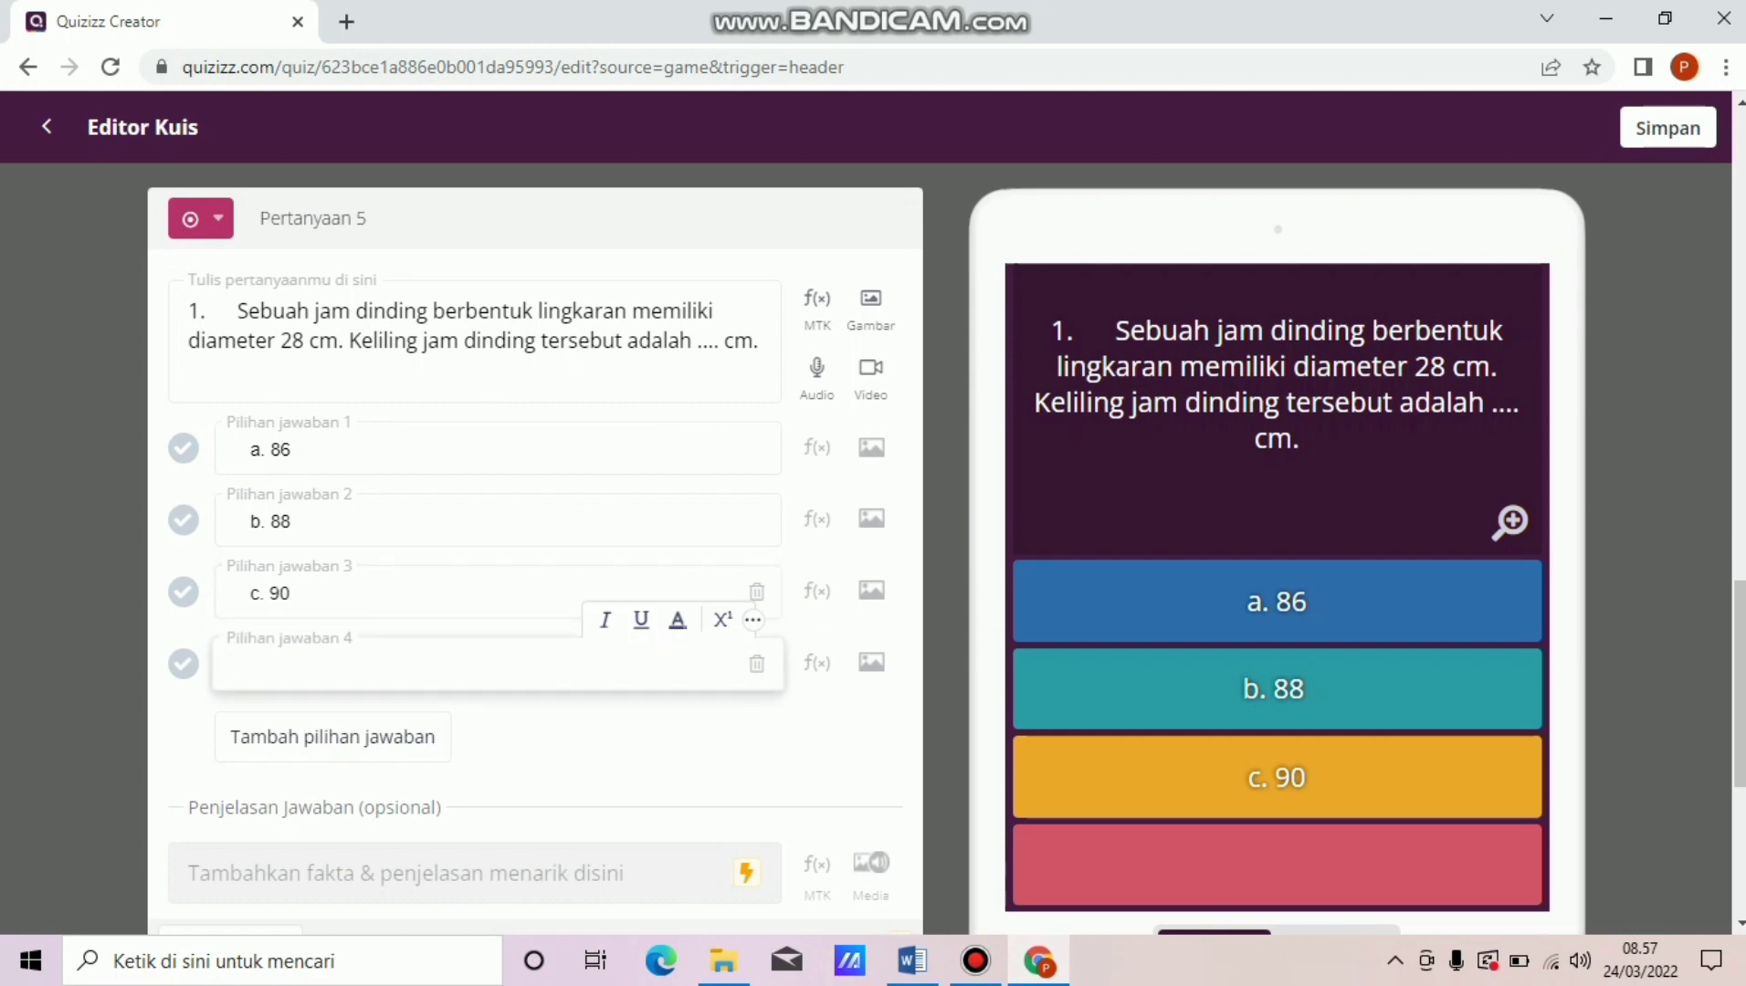
{"action": "left_click", "coordinate": [913, 960]}
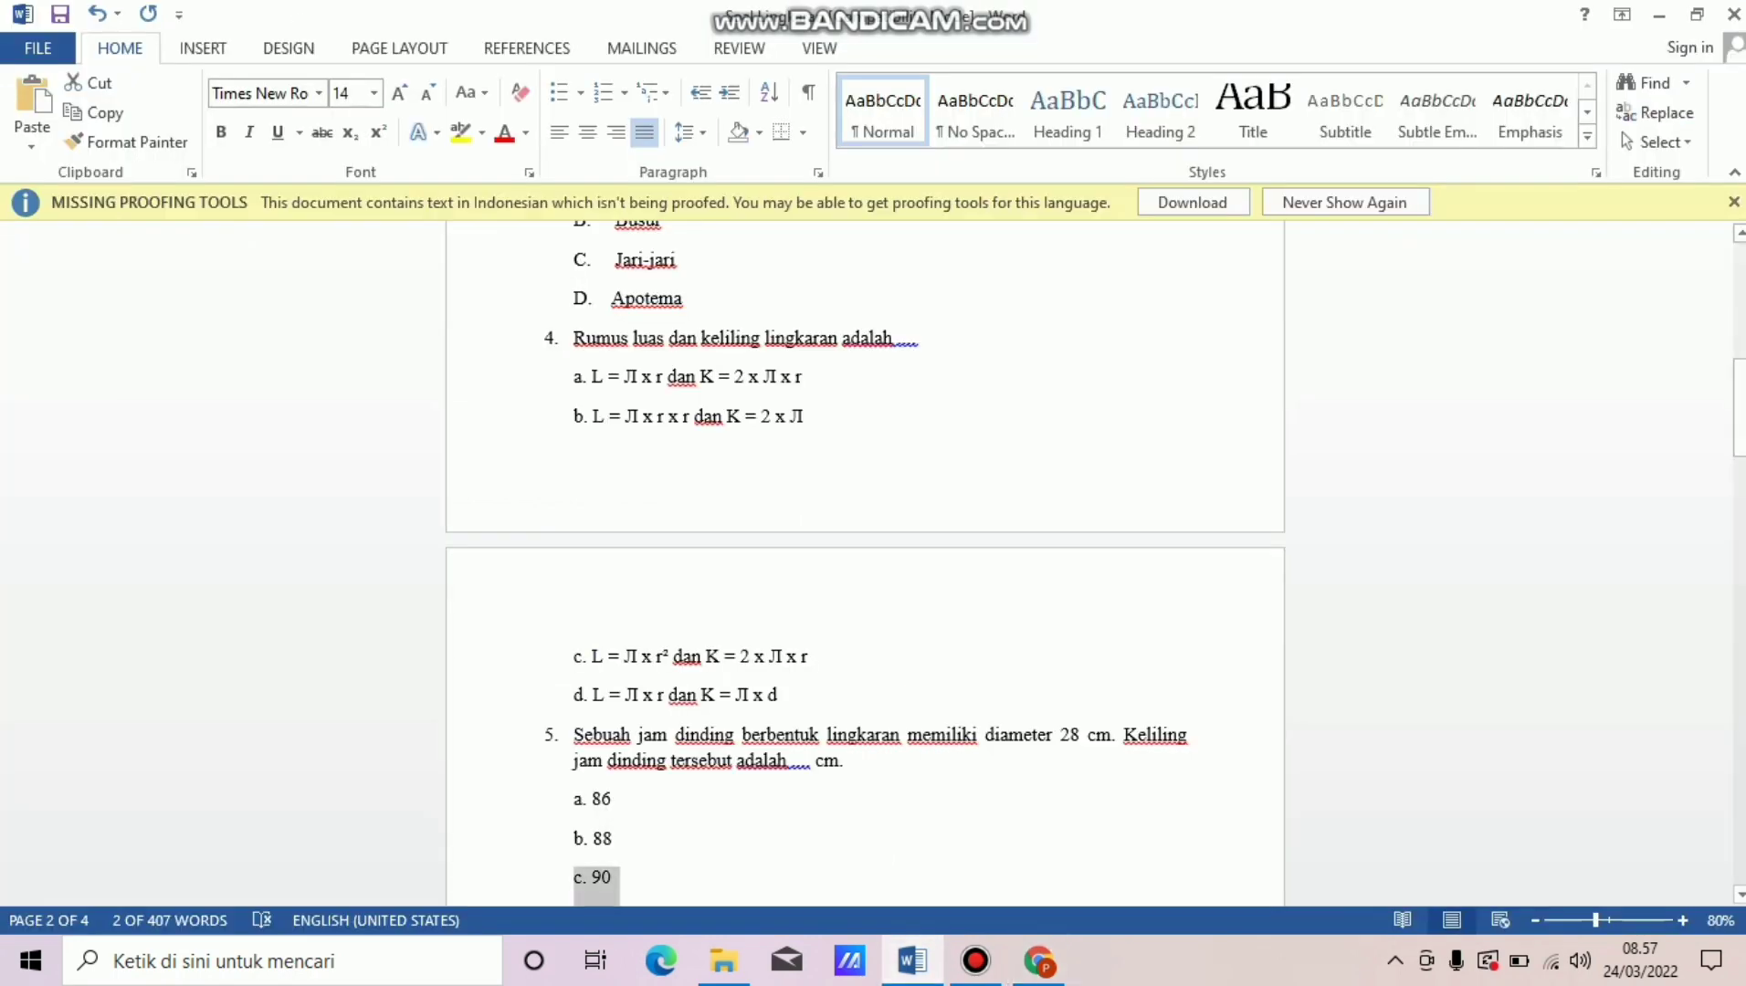
{"action": "key", "text": "Up"}
{"action": "key", "text": "Down"}
{"action": "key", "text": "Down"}
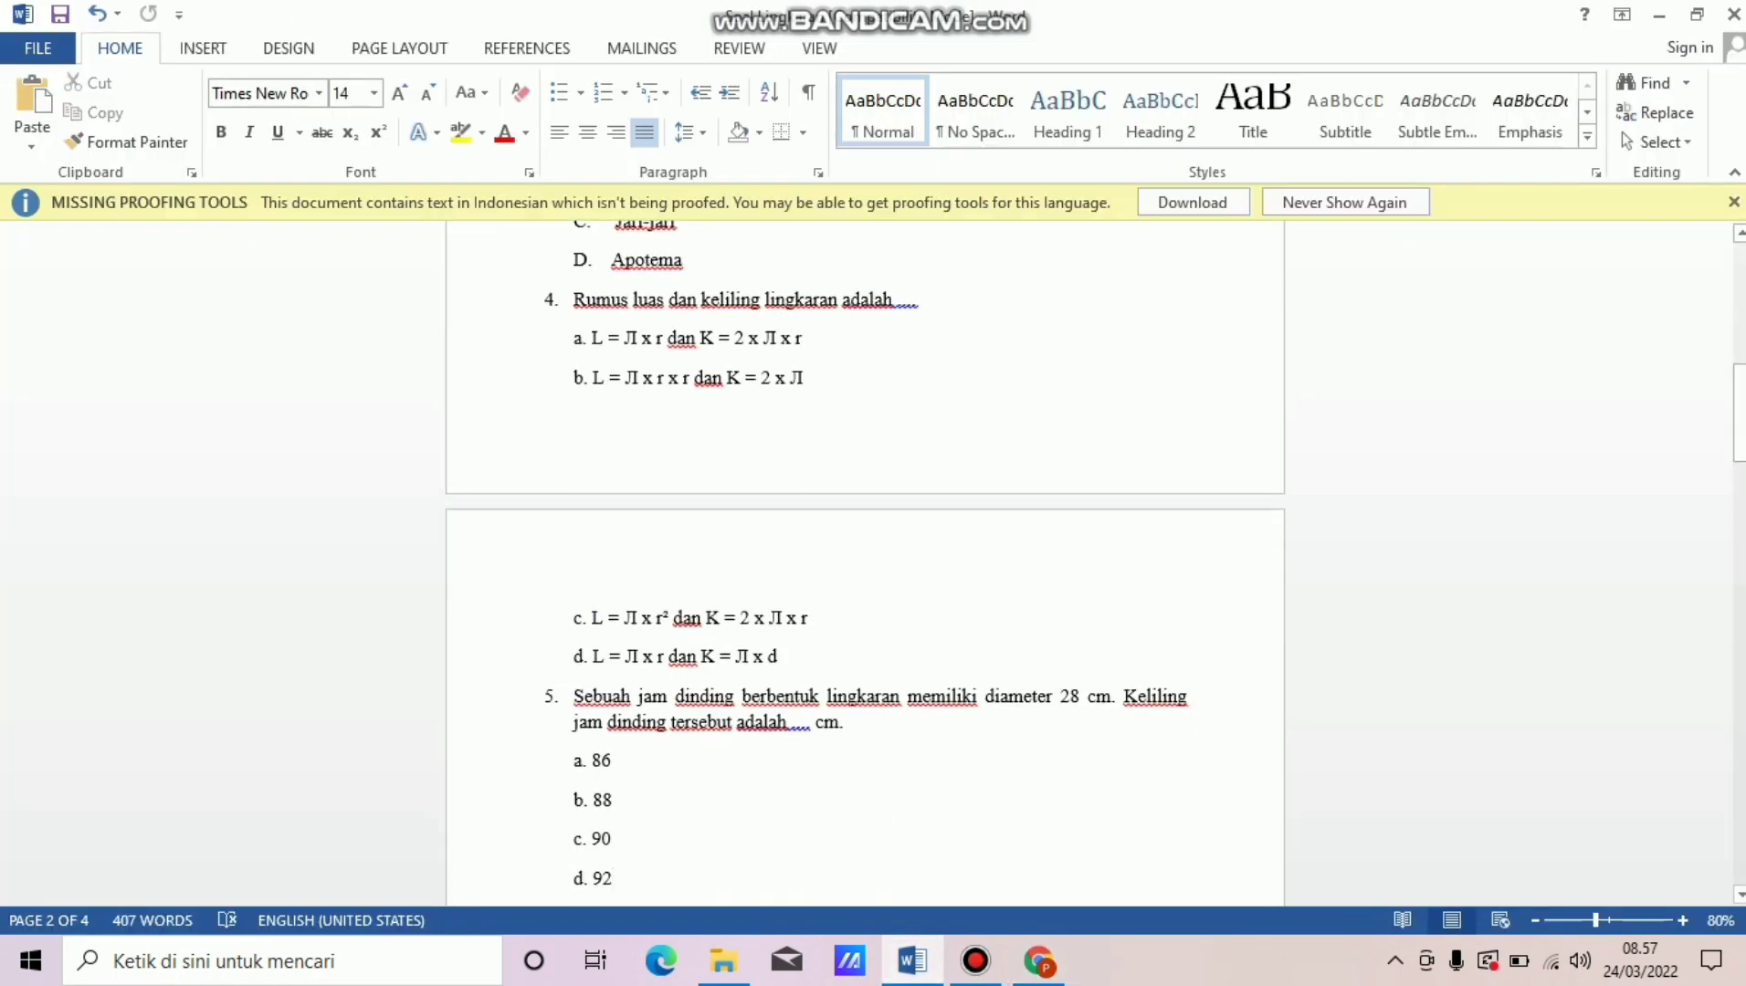
{"action": "key", "text": "ctrl+shift+Left"}
{"action": "key", "text": "ctrl+shift+Left"}
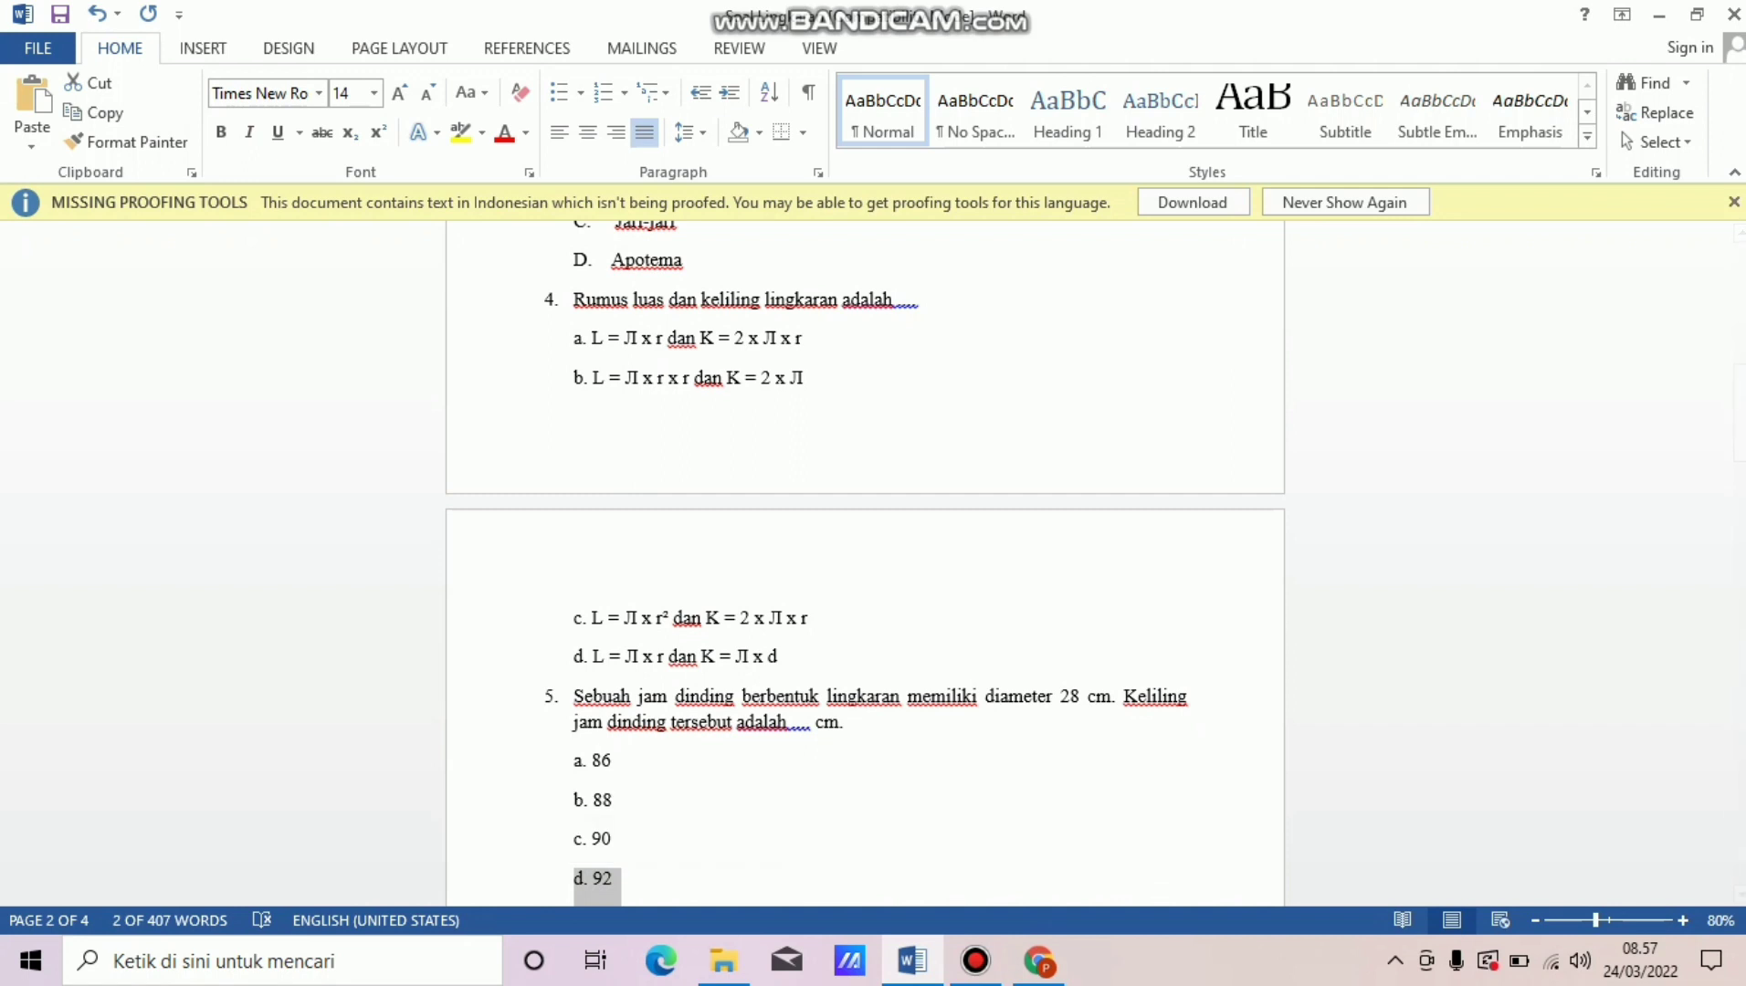
{"action": "left_click", "coordinate": [1040, 961]}
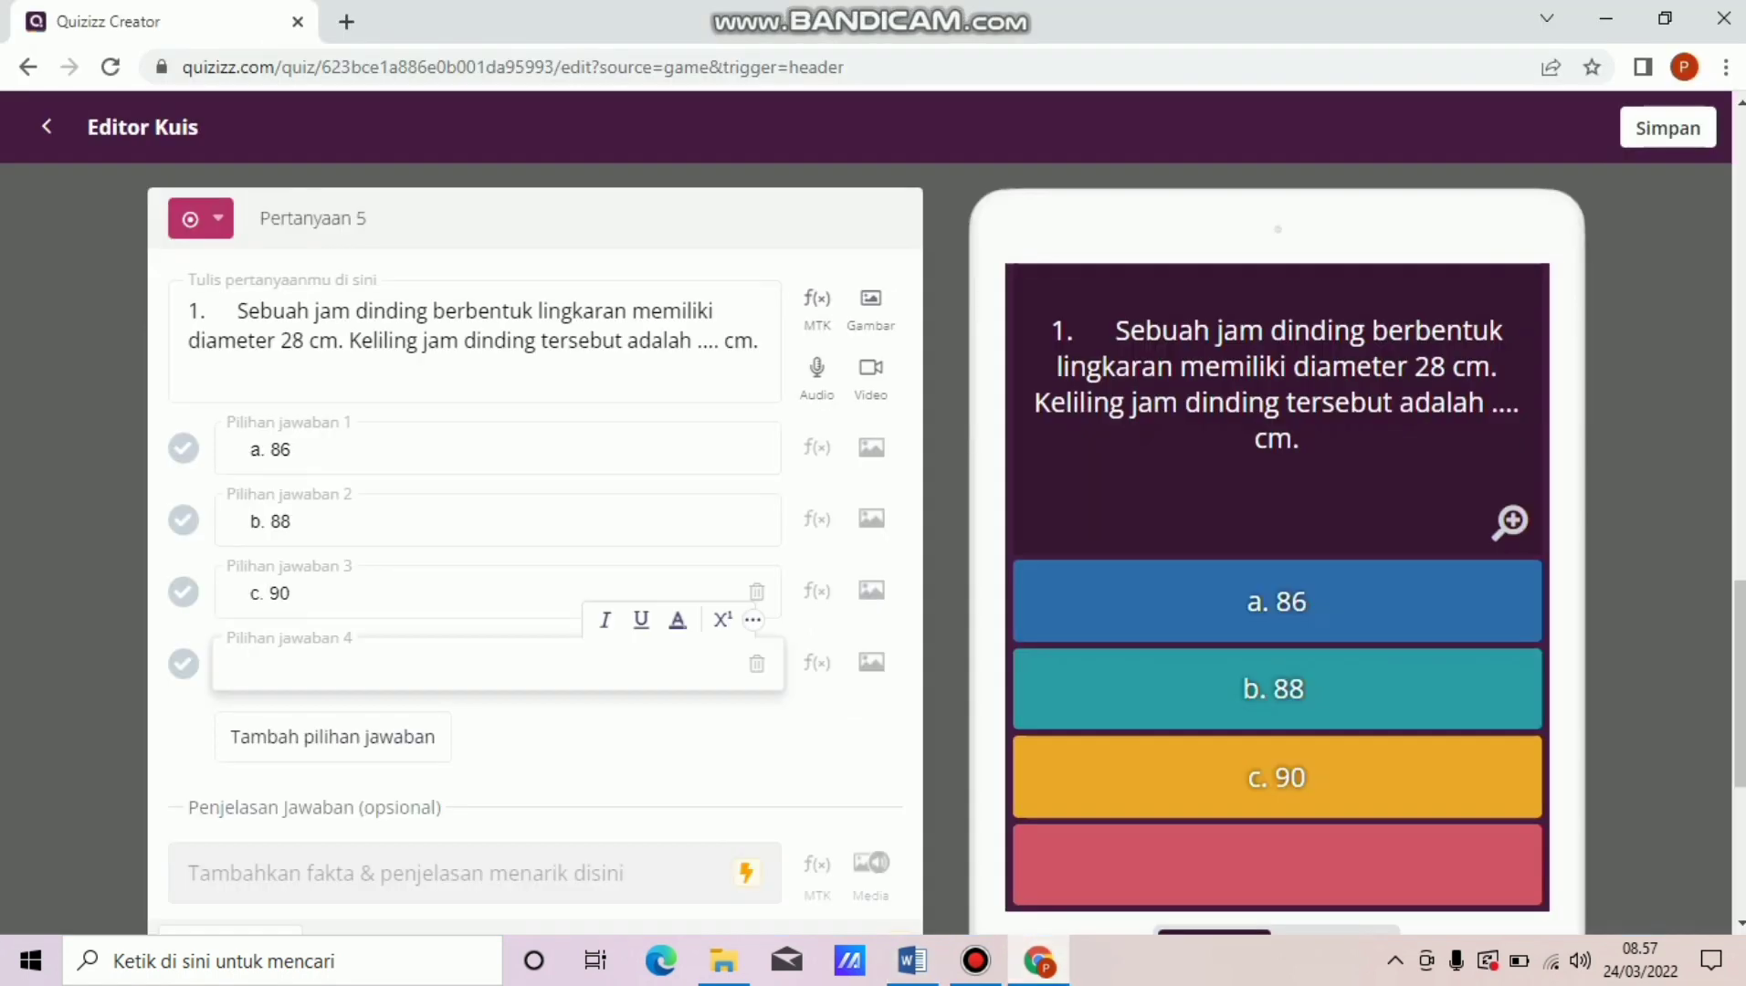
{"action": "key", "text": "ctrl+v"}
{"action": "key", "text": "BackSpace"}
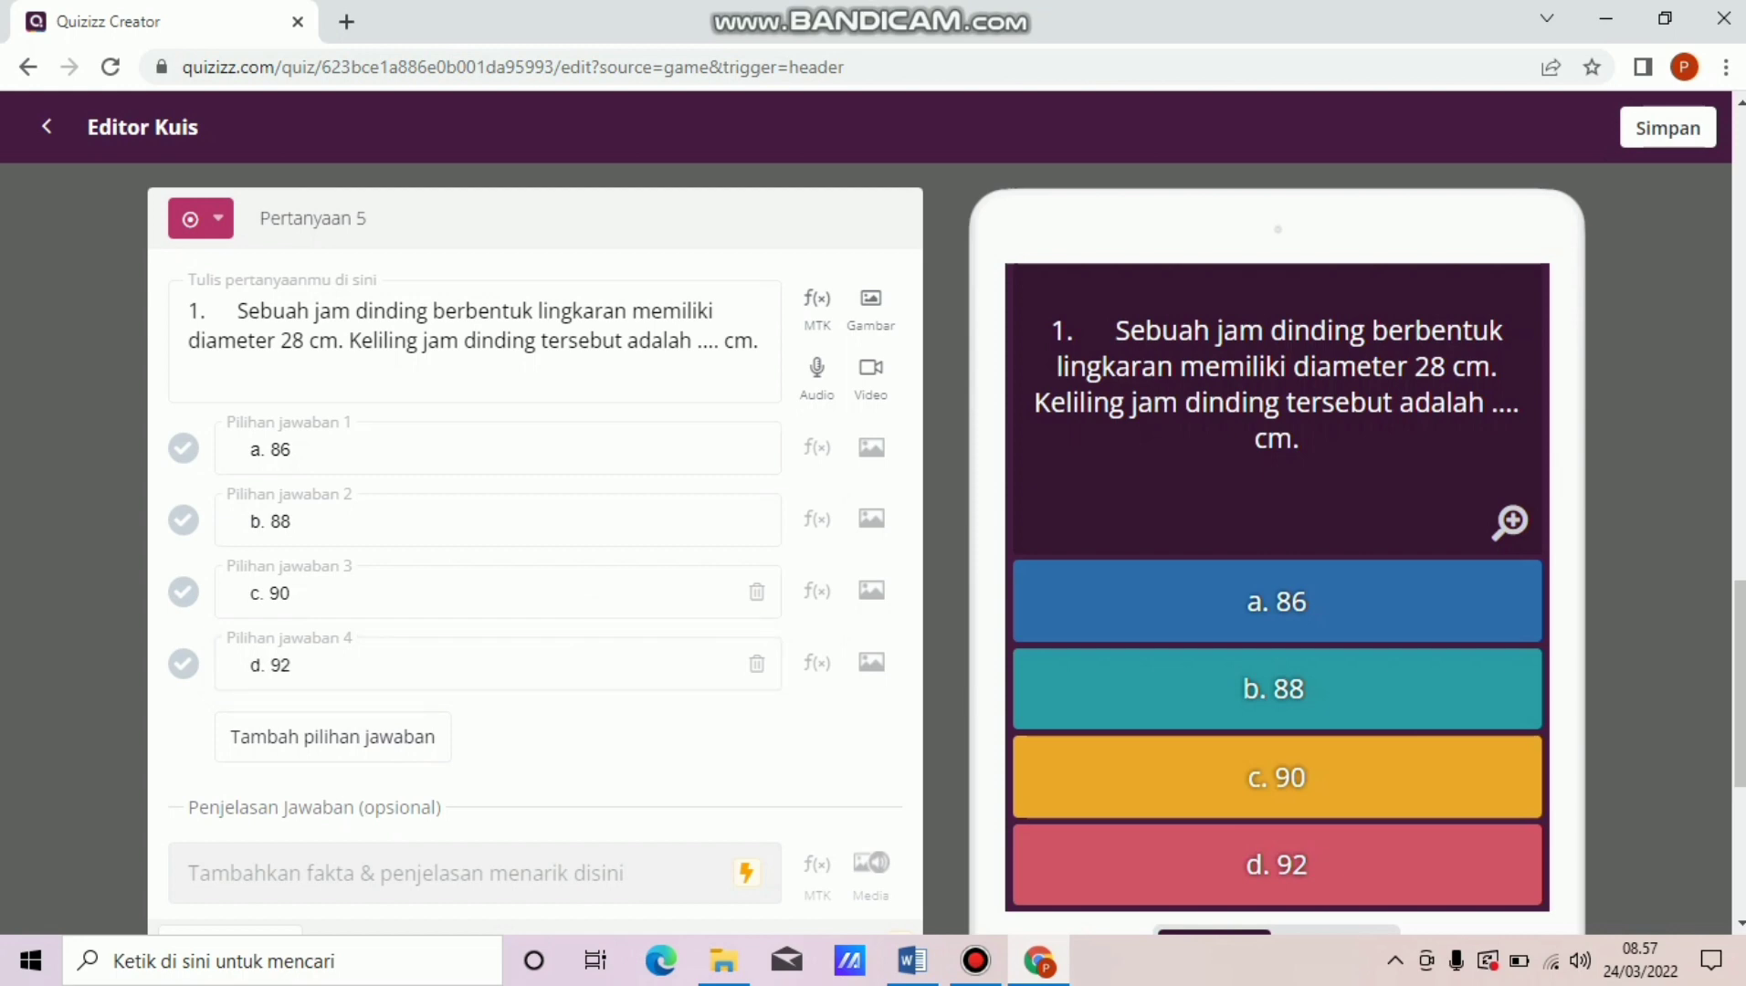
Mark option b as the correct answer to question 5 and save the question with a time limit of 5 Menit.
{"action": "left_click", "coordinate": [183, 521]}
{"action": "scroll", "coordinate": [246, 589], "scroll_direction": "down", "scroll_amount": 5}
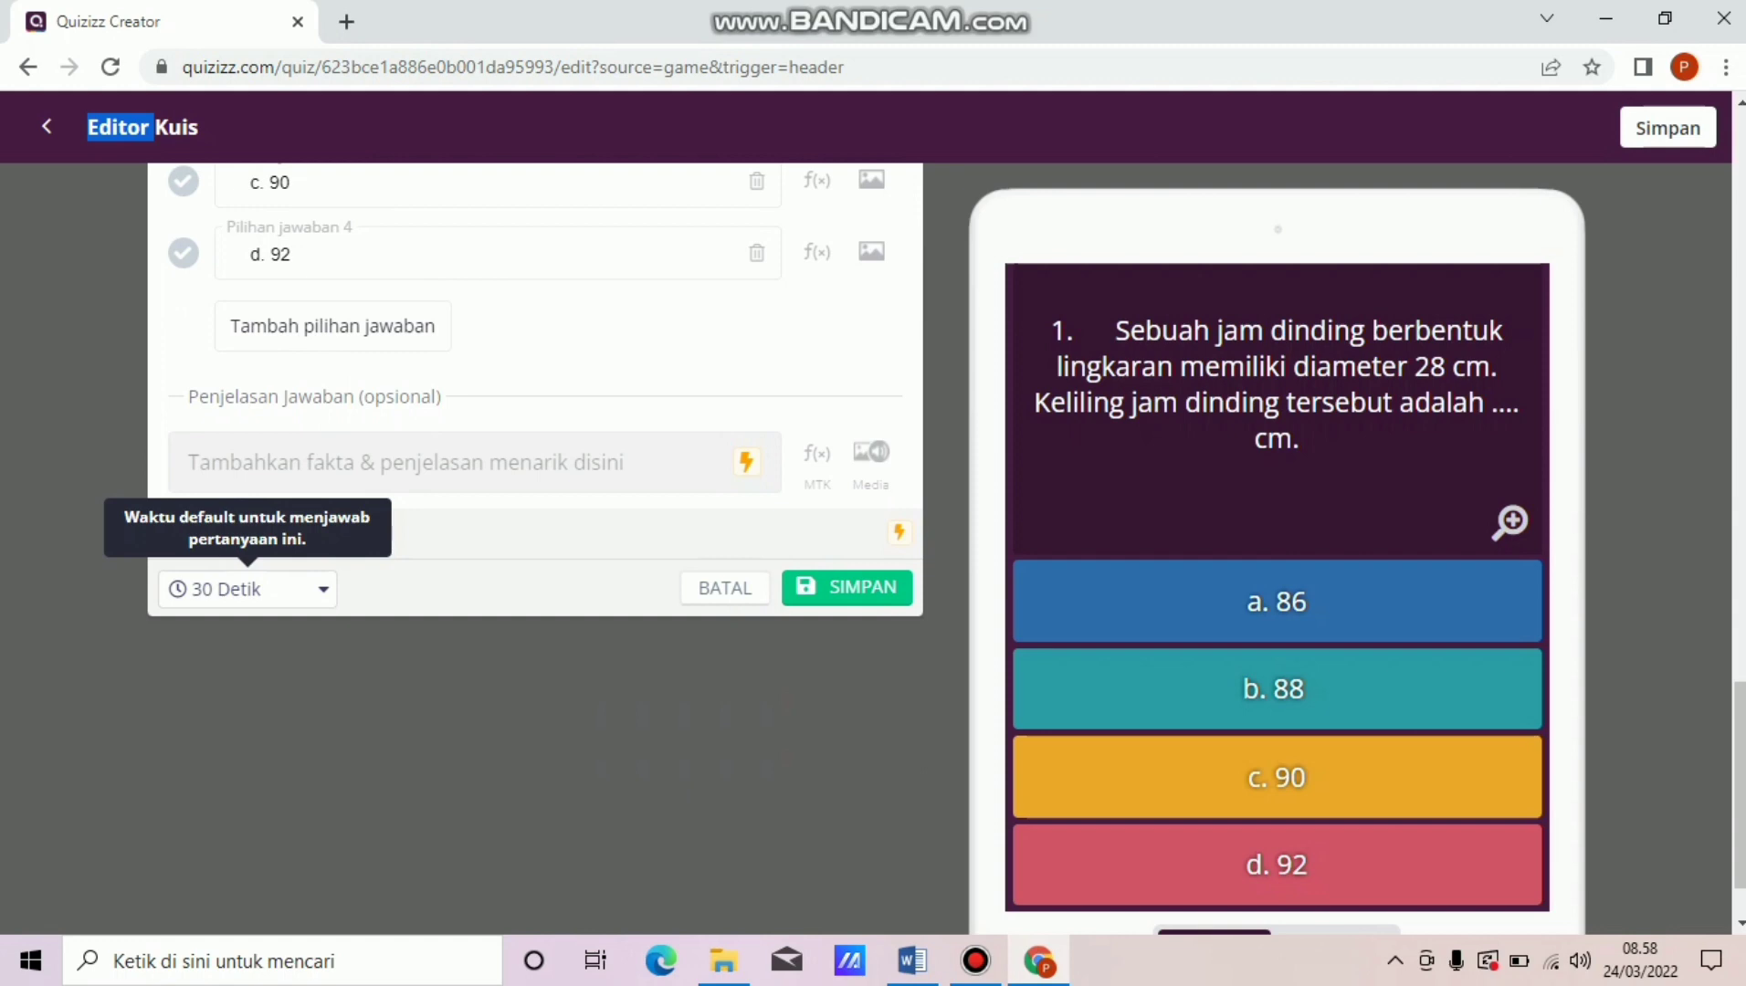
{"action": "left_click", "coordinate": [247, 589]}
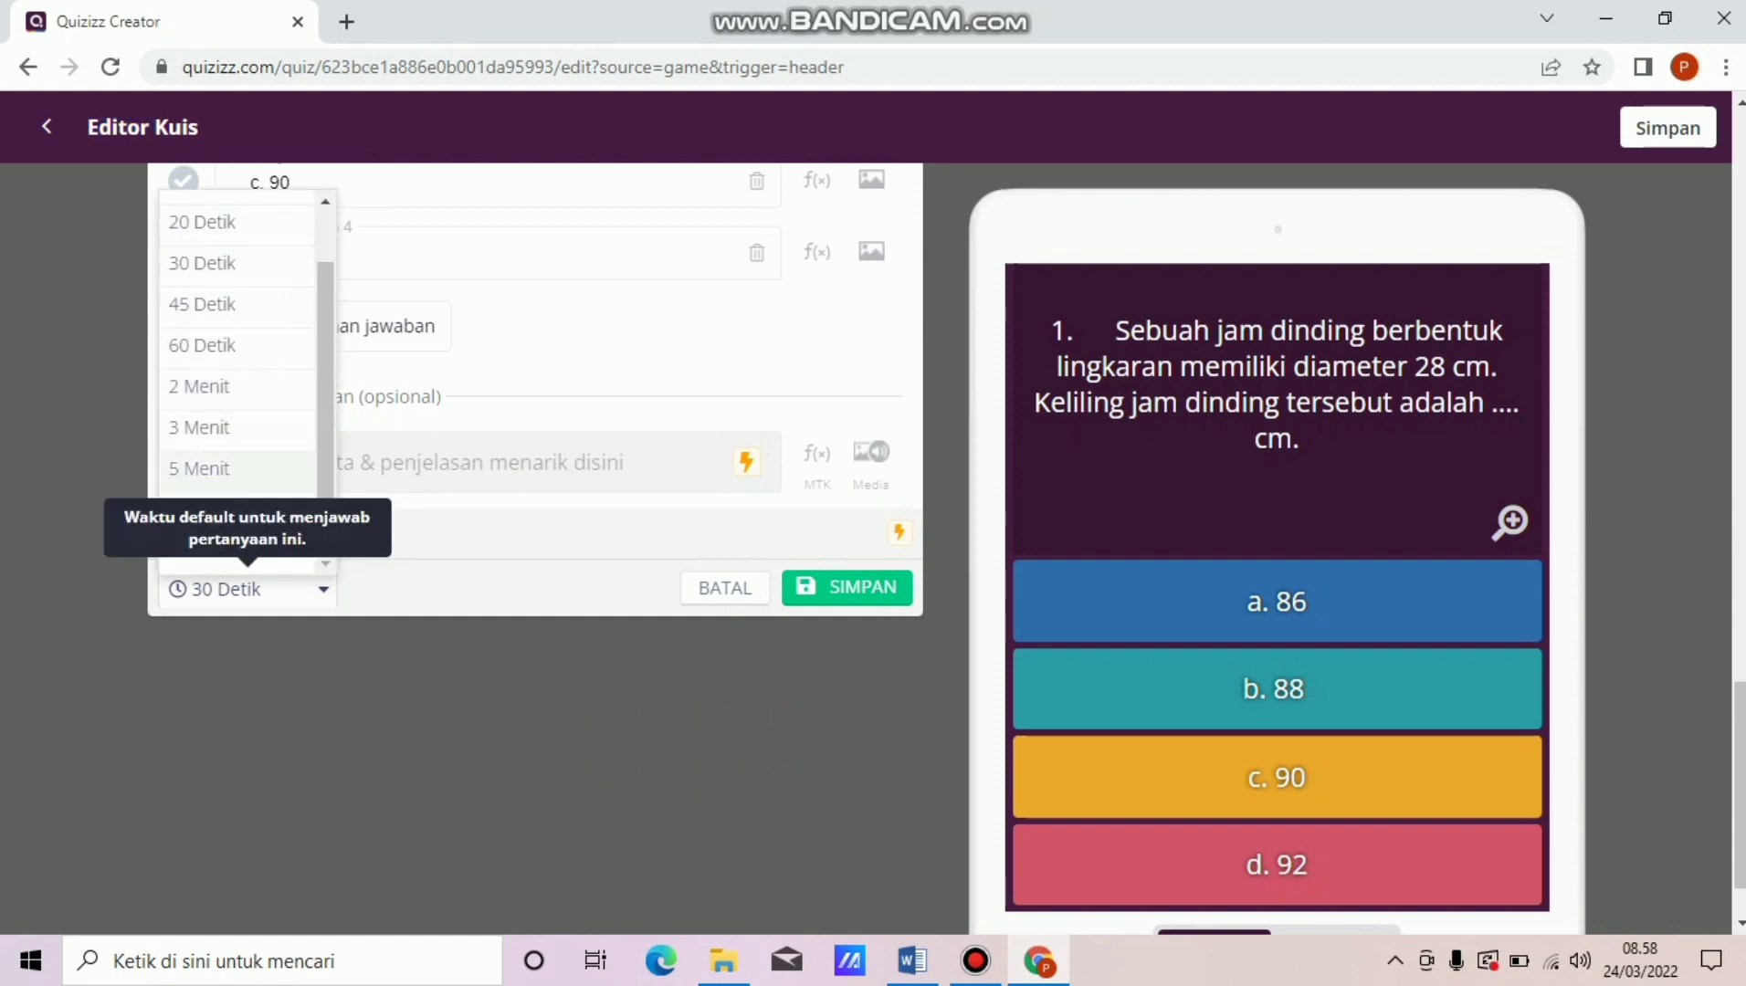
{"action": "left_click", "coordinate": [199, 468]}
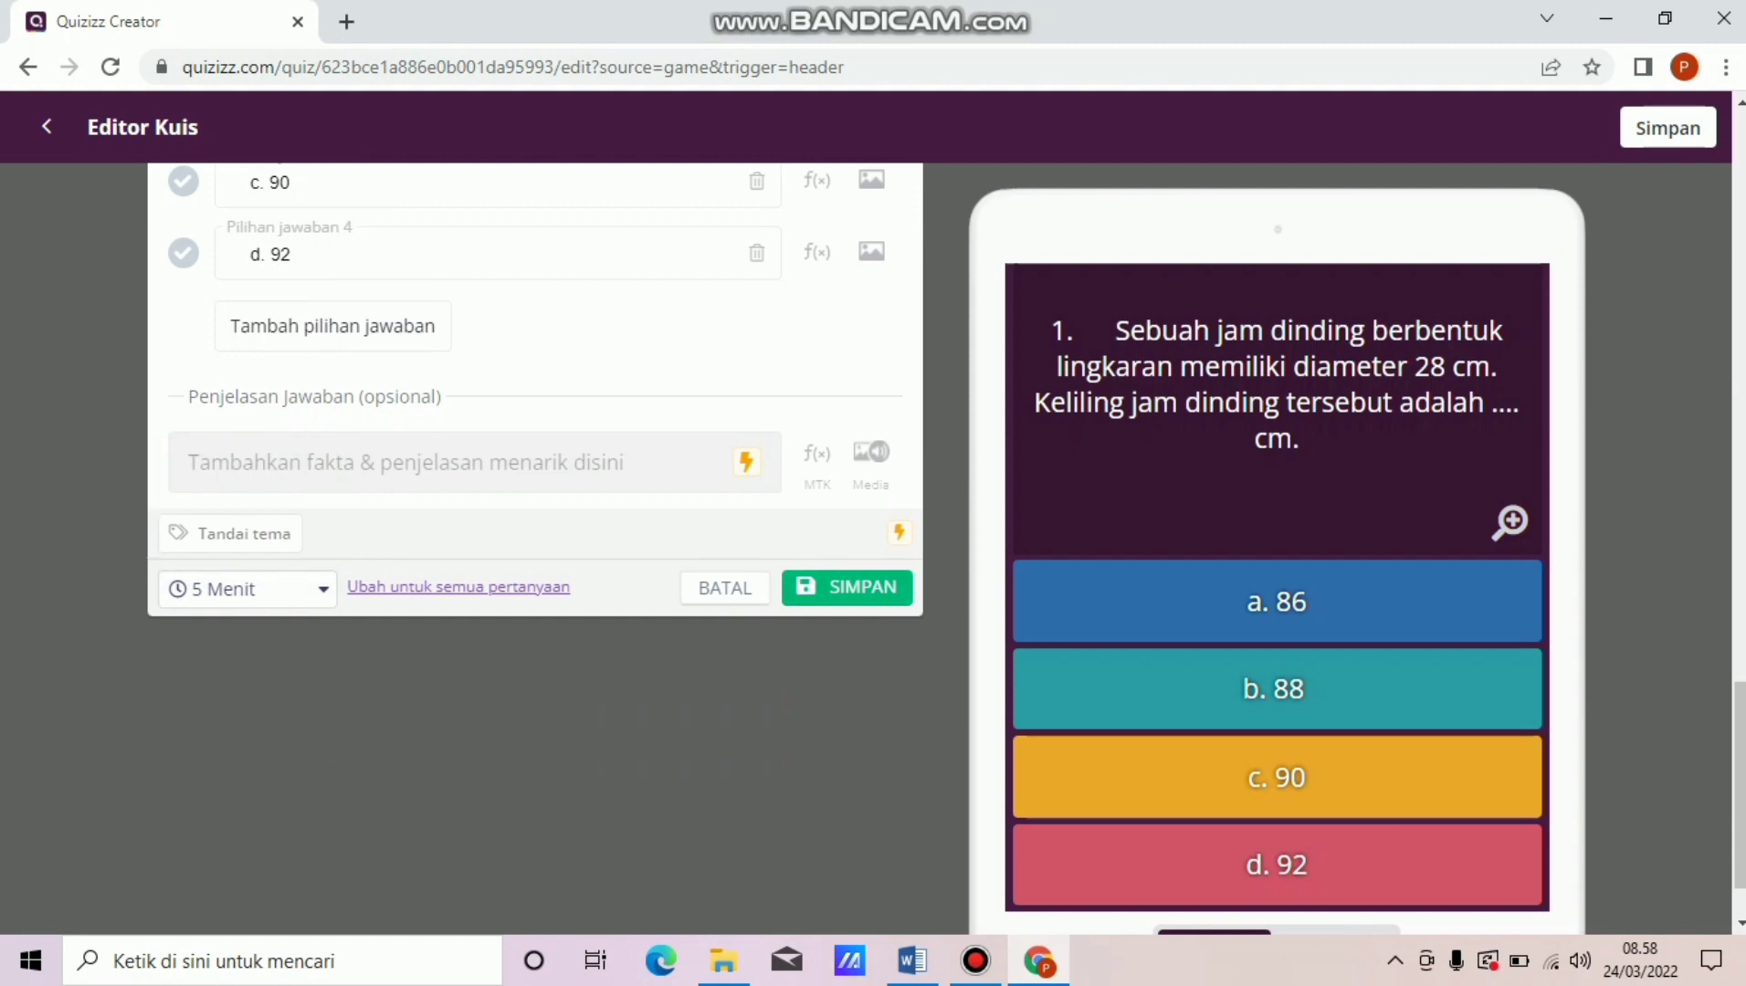
{"action": "left_click", "coordinate": [847, 587]}
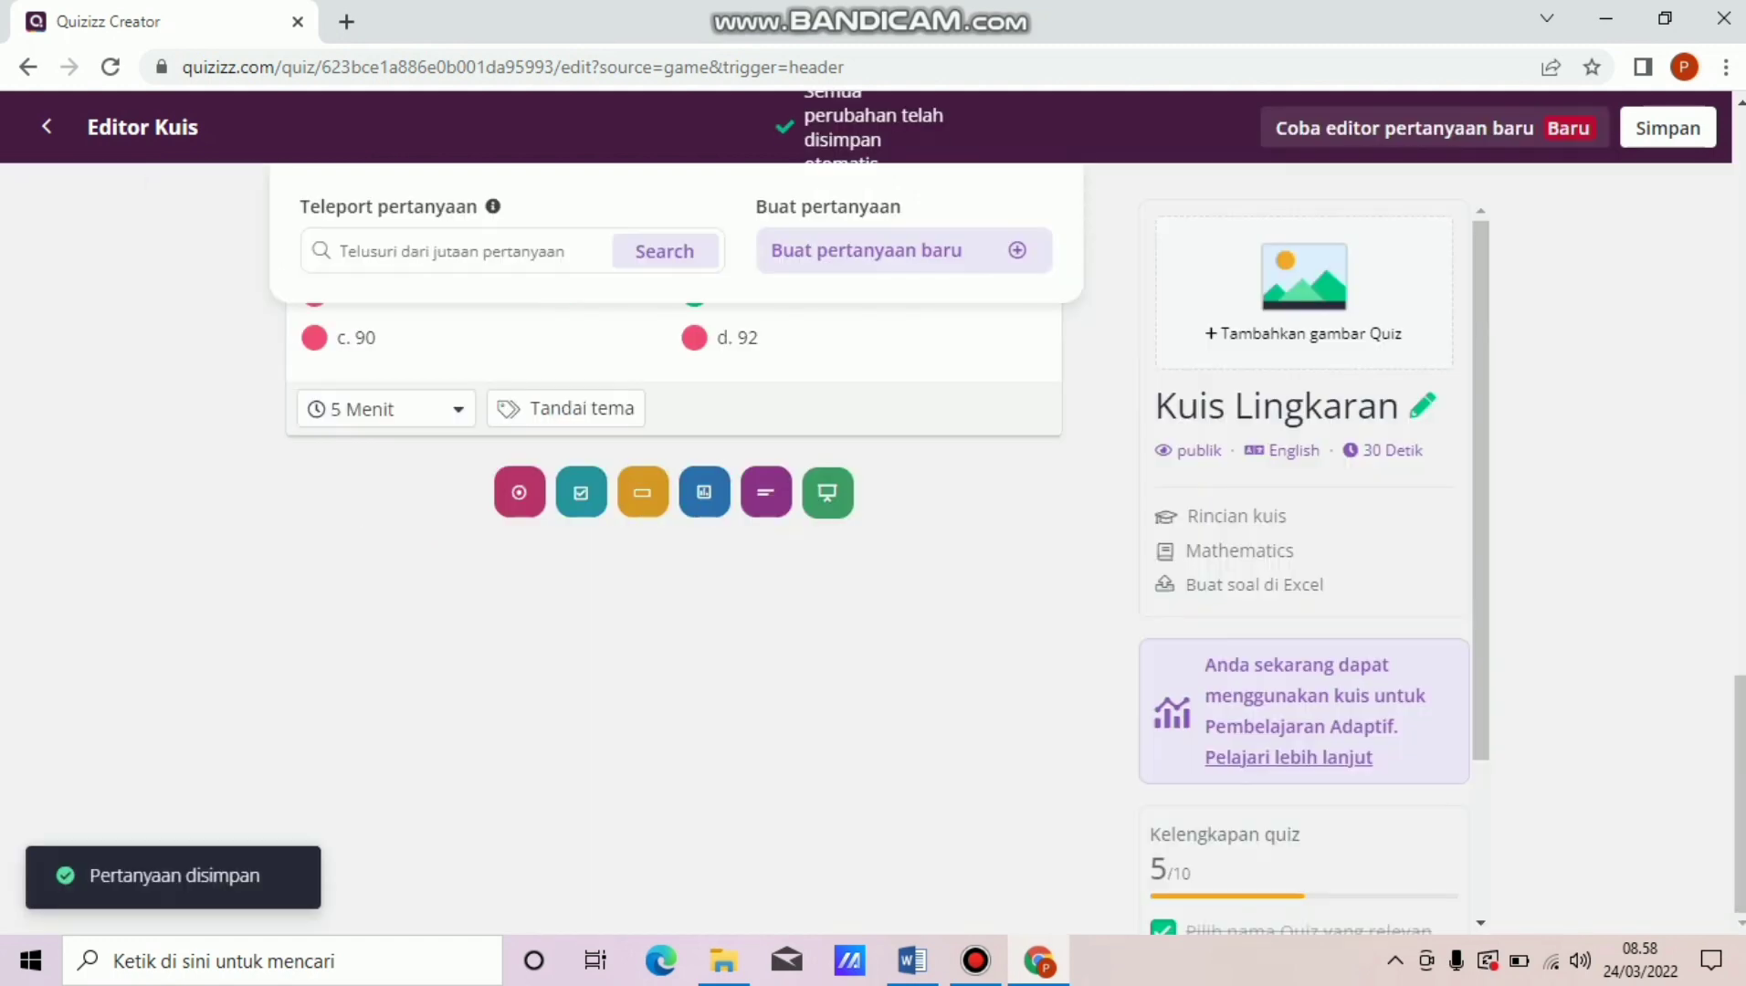
Add another multiple-choice question and copy the question 6 text about the circle with area 2.464 cm² from Word into its question field.
{"action": "left_click", "coordinate": [518, 492]}
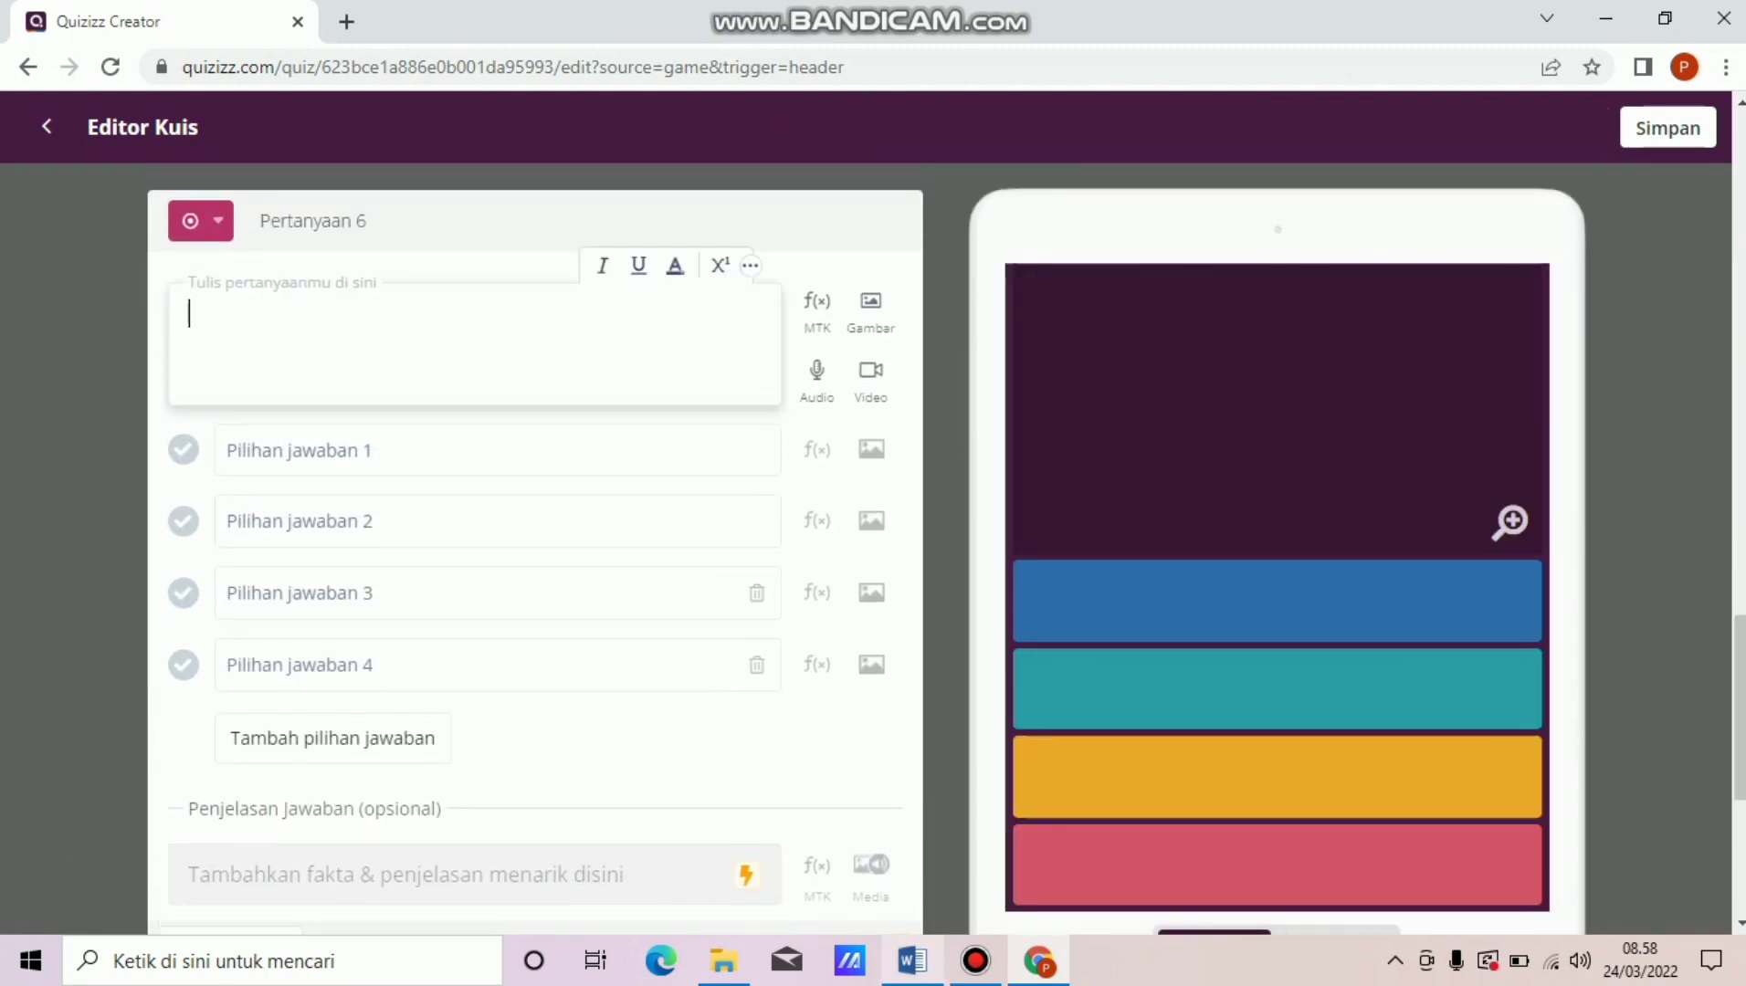
{"action": "left_click", "coordinate": [912, 961]}
{"action": "key", "text": "Up"}
{"action": "key", "text": "Up"}
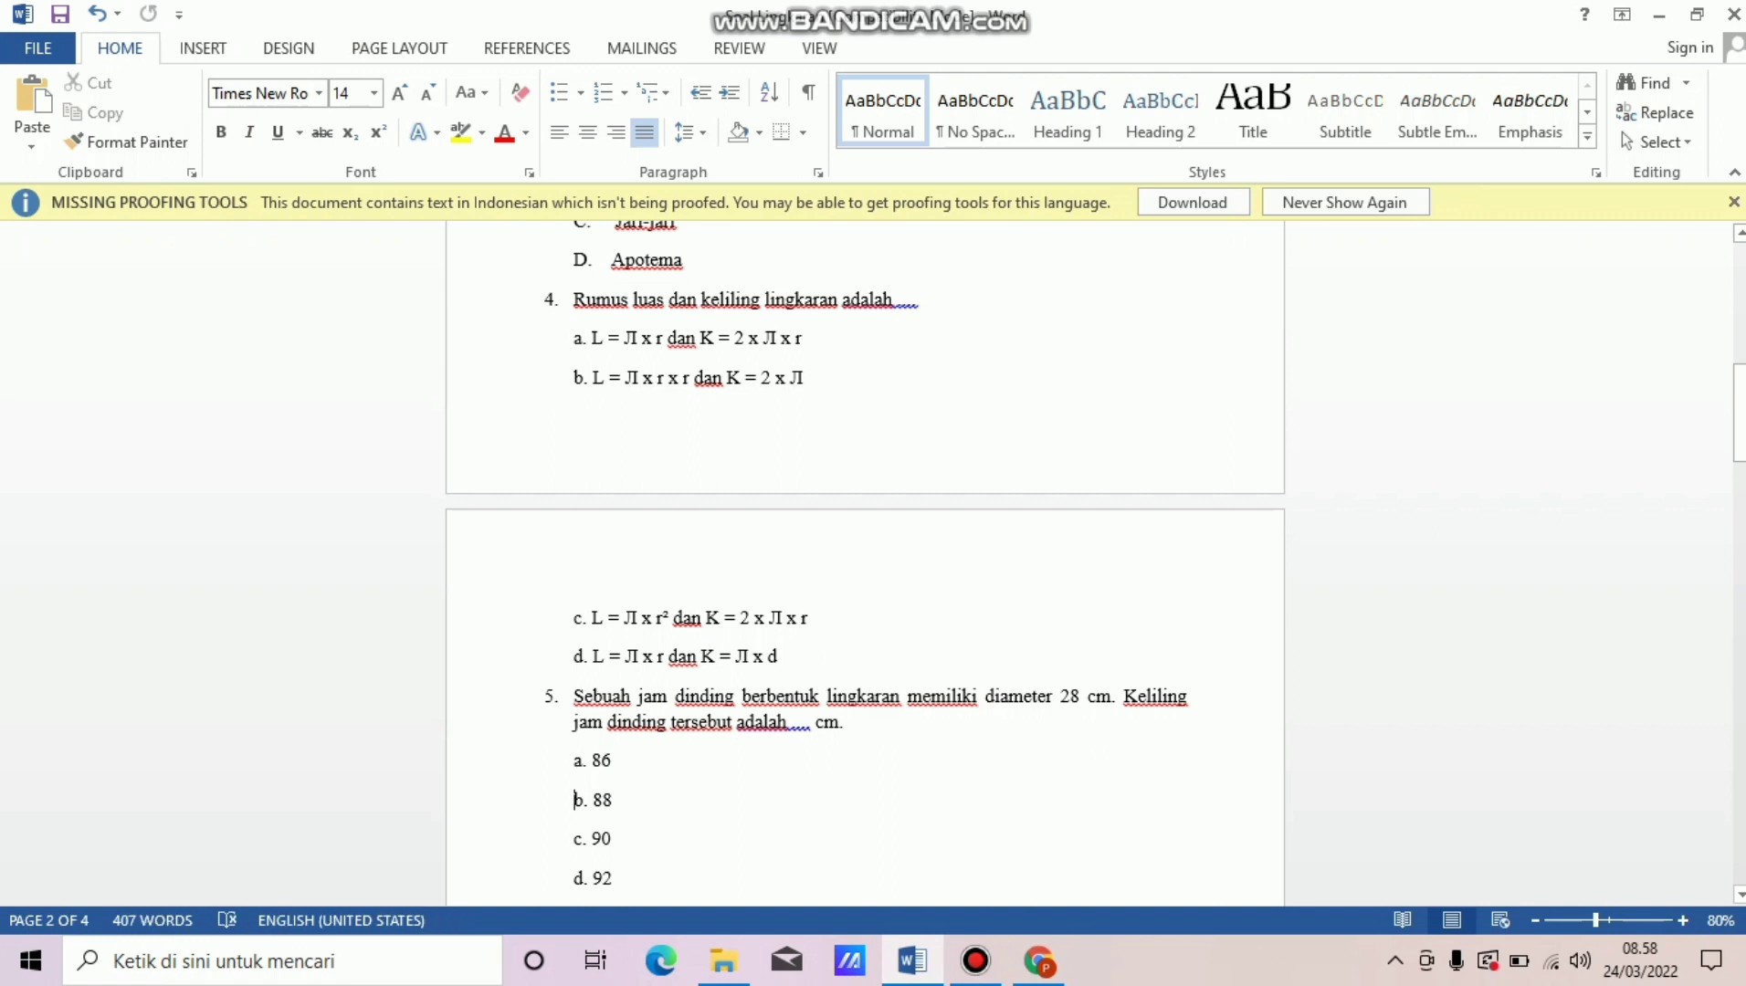
{"action": "key", "text": "Down"}
{"action": "key", "text": "Down"}
{"action": "key", "text": "Down"}
{"action": "key", "text": "Down"}
{"action": "key", "text": "Down"}
{"action": "key", "text": "Down"}
{"action": "key", "text": "Down"}
{"action": "key", "text": "Down"}
{"action": "key", "text": "Down"}
{"action": "key", "text": "Down"}
{"action": "key", "text": "Down"}
{"action": "key", "text": "Down"}
{"action": "key", "text": "Down"}
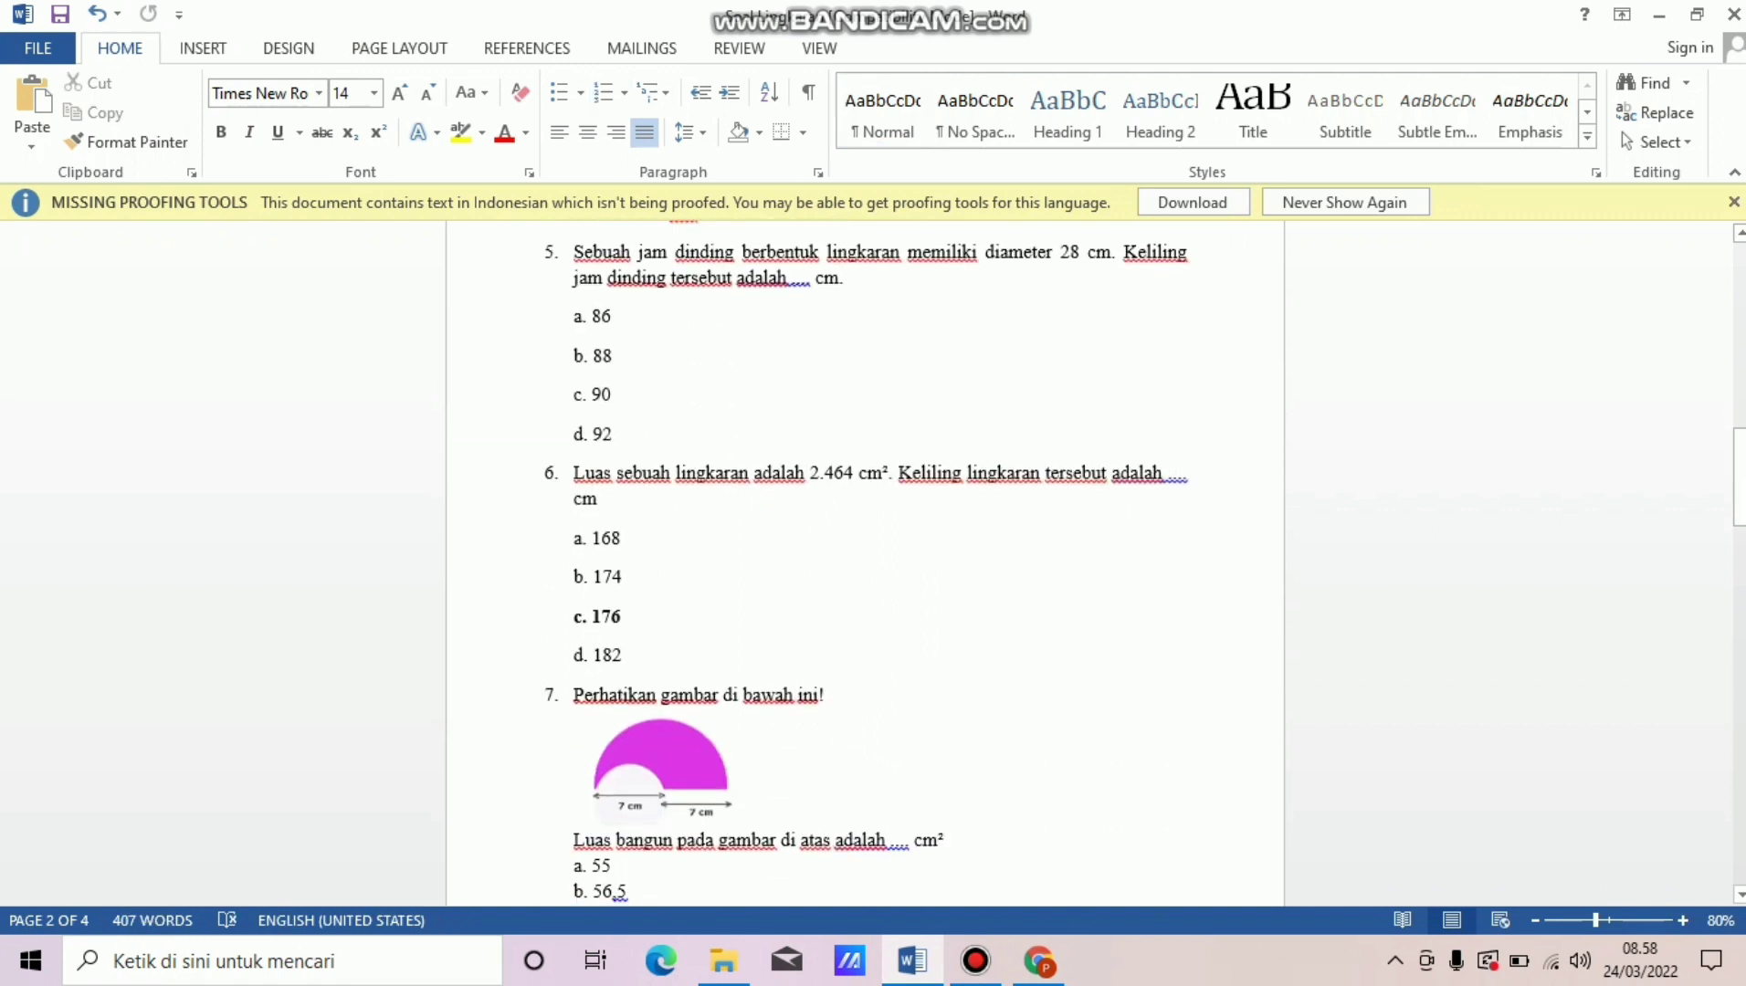
{"action": "left_click_drag", "start_coordinate": [573, 472], "coordinate": [605, 504]}
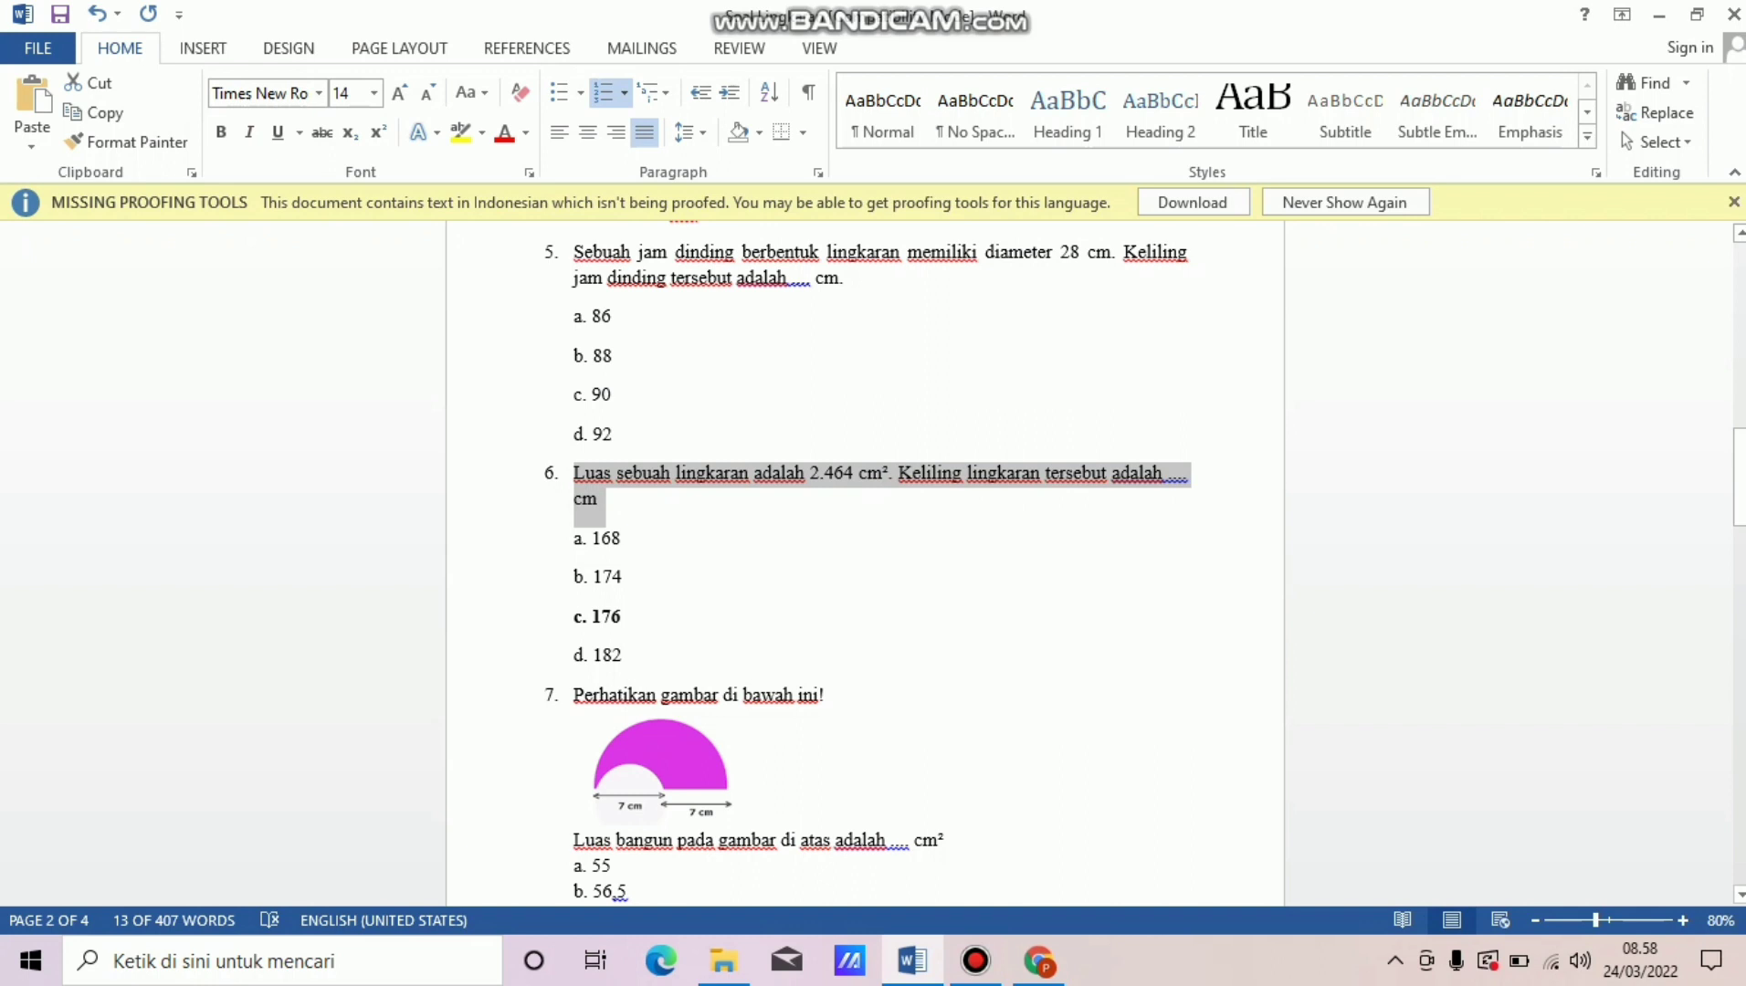
{"action": "left_click", "coordinate": [1040, 961]}
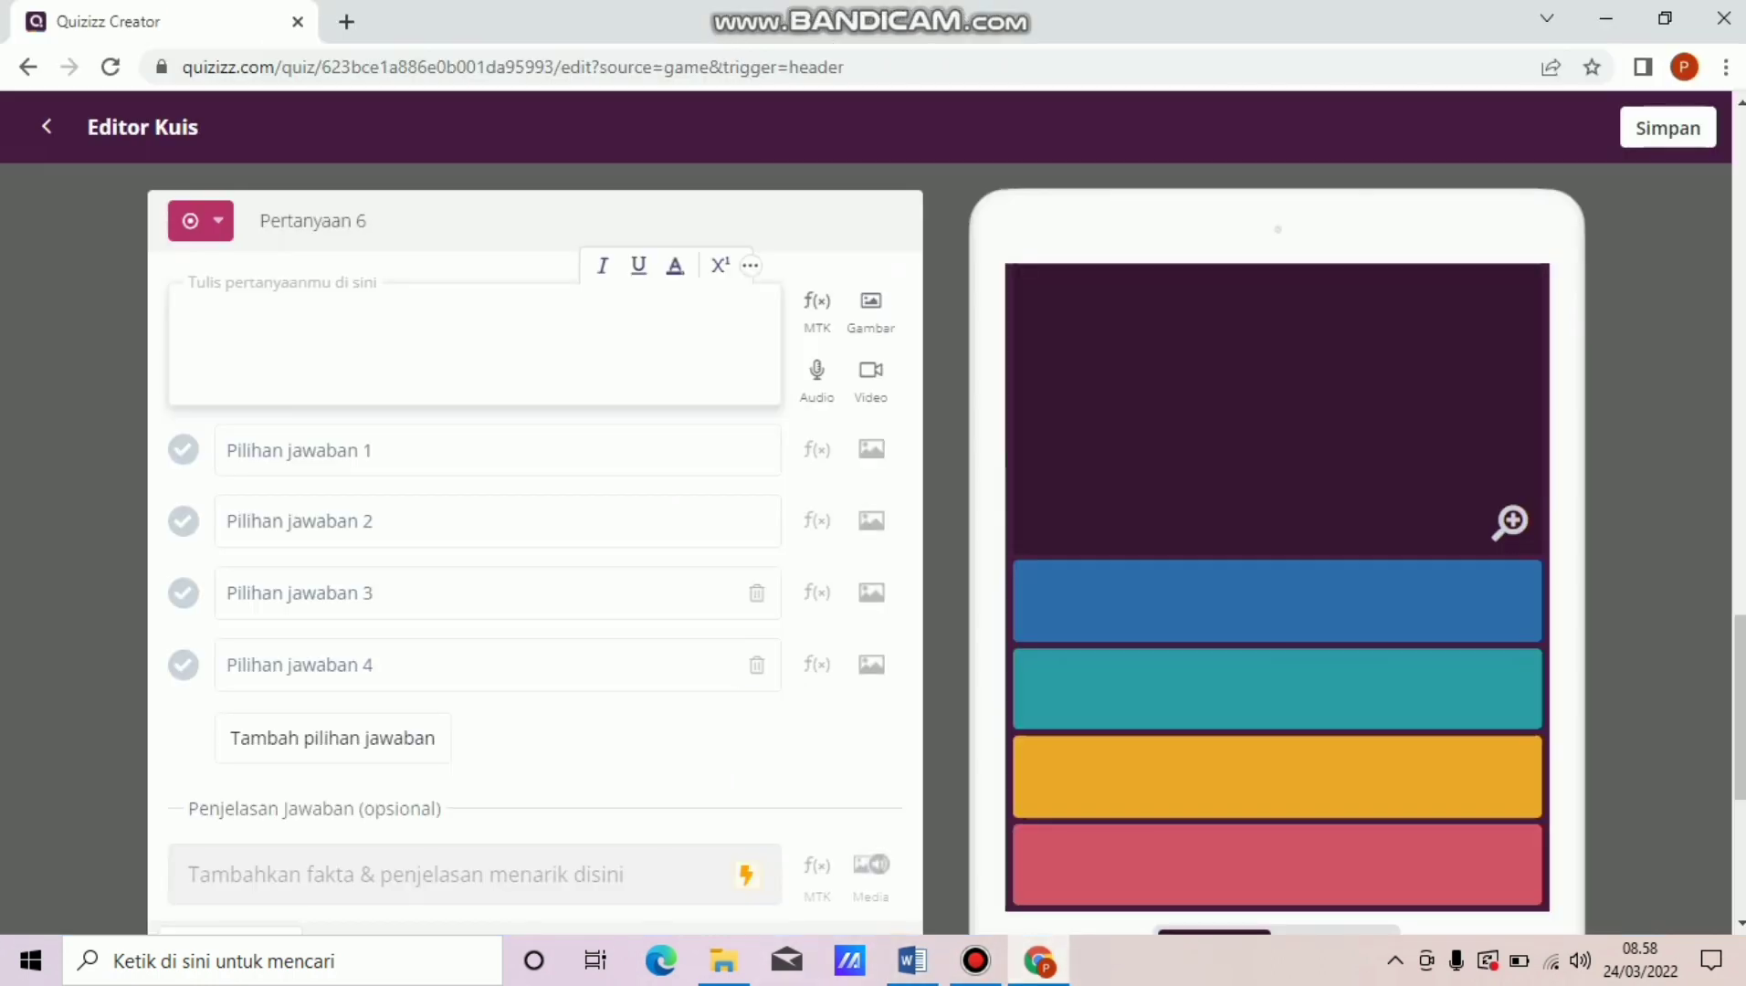
{"action": "type", "text": "1.\tLuas sebuah lingkaran adalah 2.464 cm². Keliling lingkaran tersebut adalah .... cm"}
Copy "a. 168" from Word into the first answer option of question 6, removing the trailing blank line.
{"action": "left_click", "coordinate": [365, 451]}
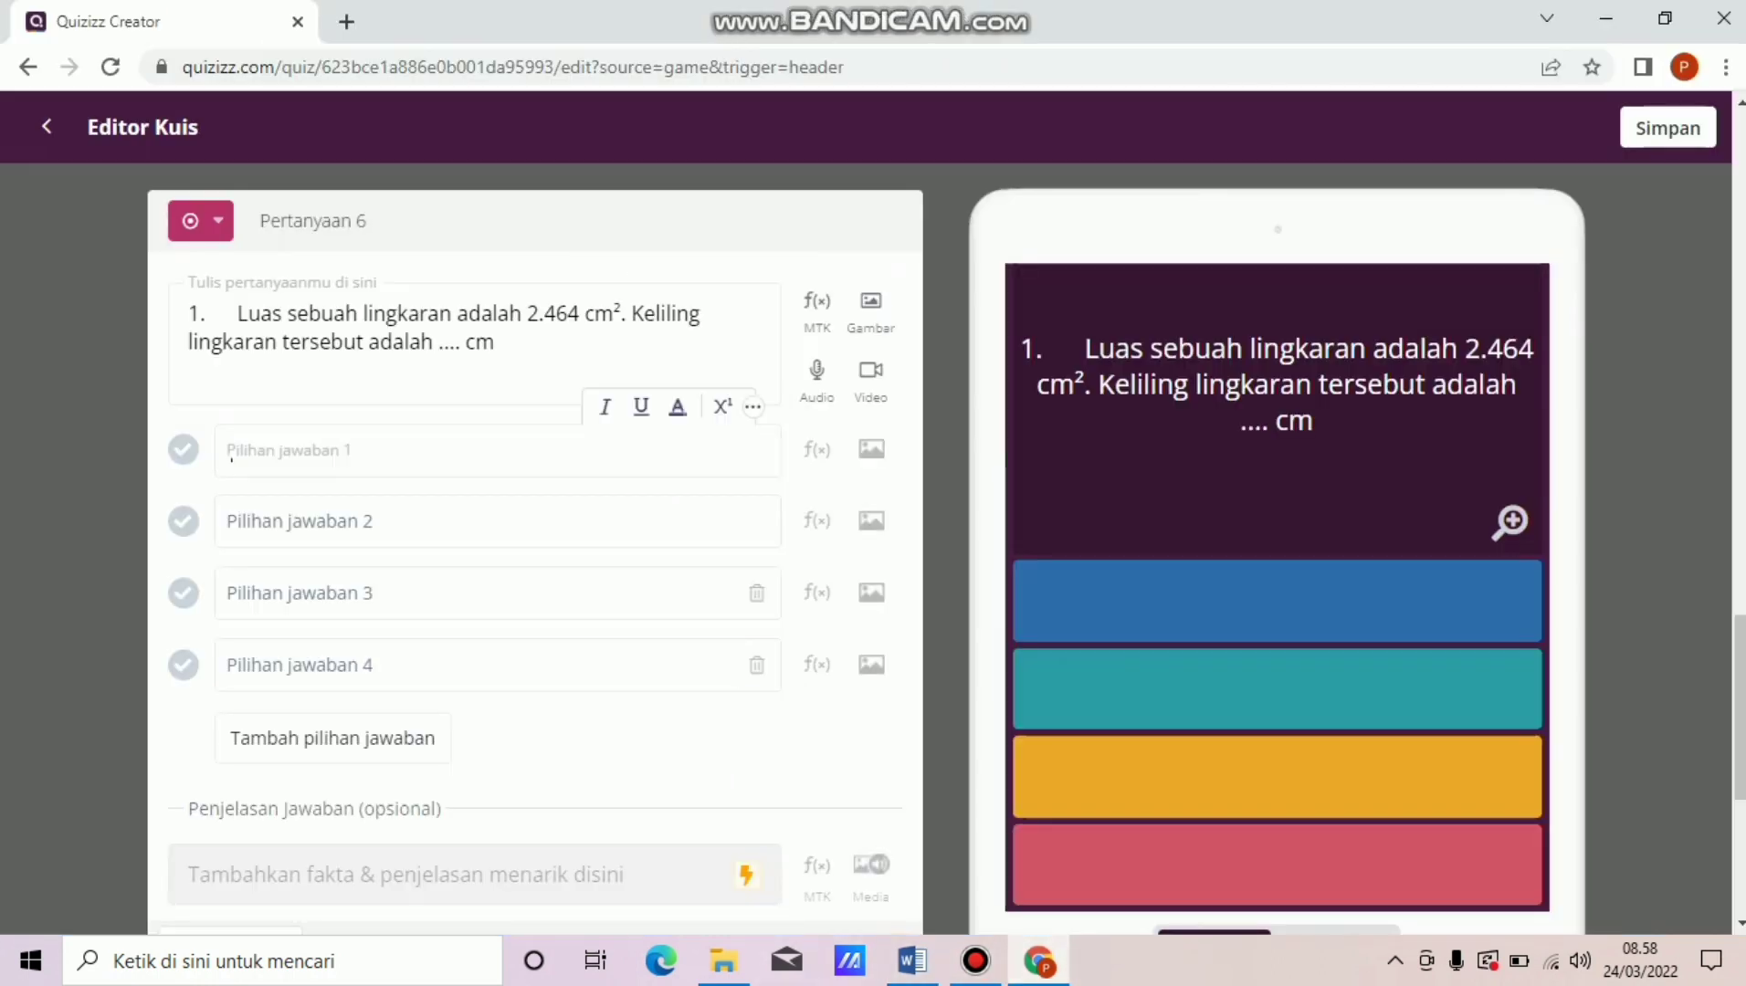
{"action": "left_click", "coordinate": [912, 961]}
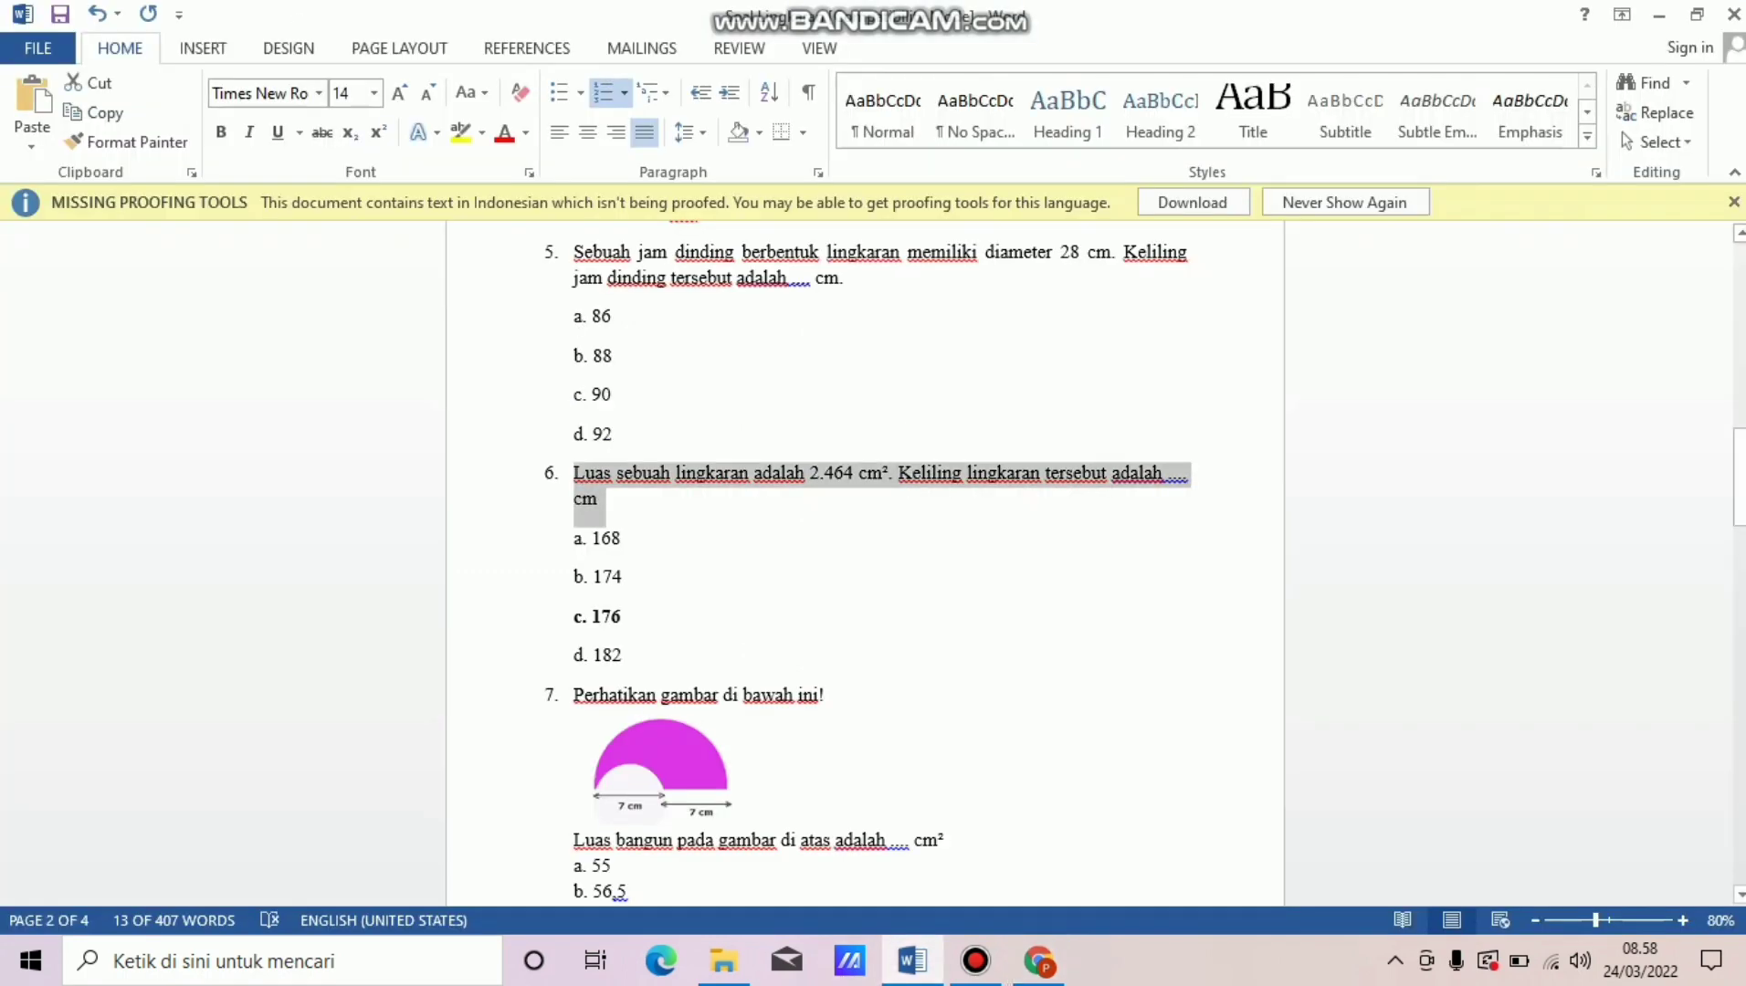
{"action": "triple_click", "coordinate": [606, 539]}
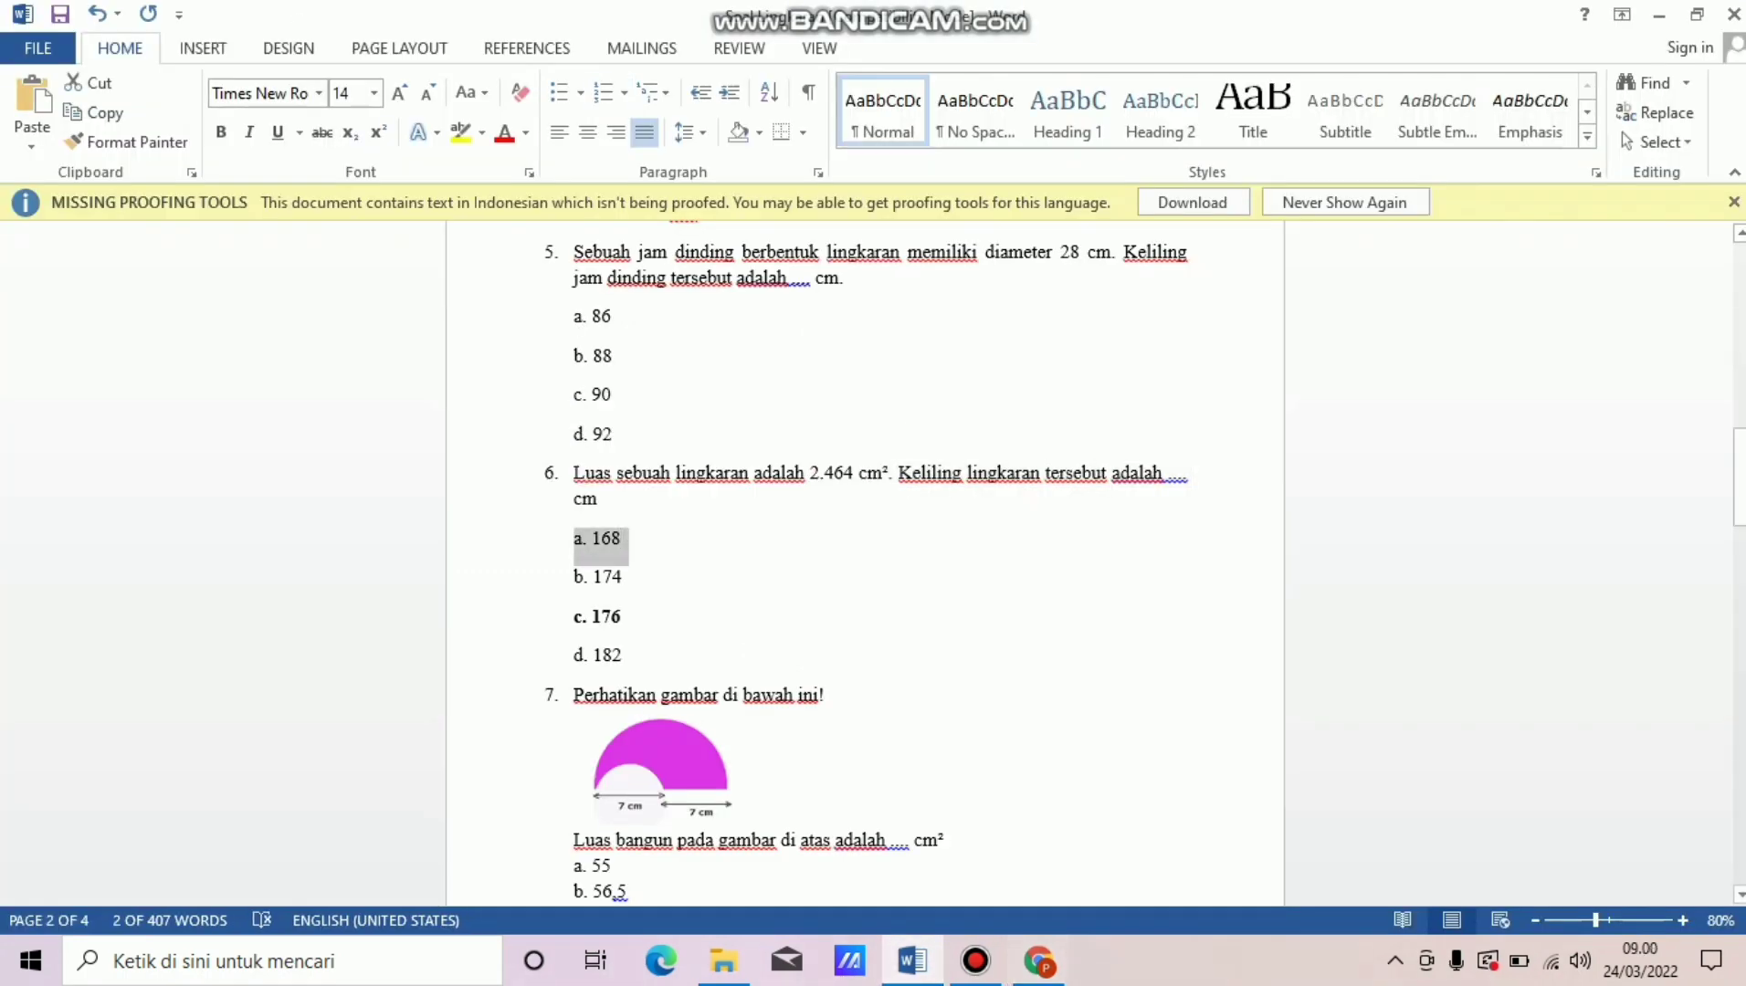
{"action": "key", "text": "ctrl+c"}
{"action": "key", "text": "alt+Tab"}
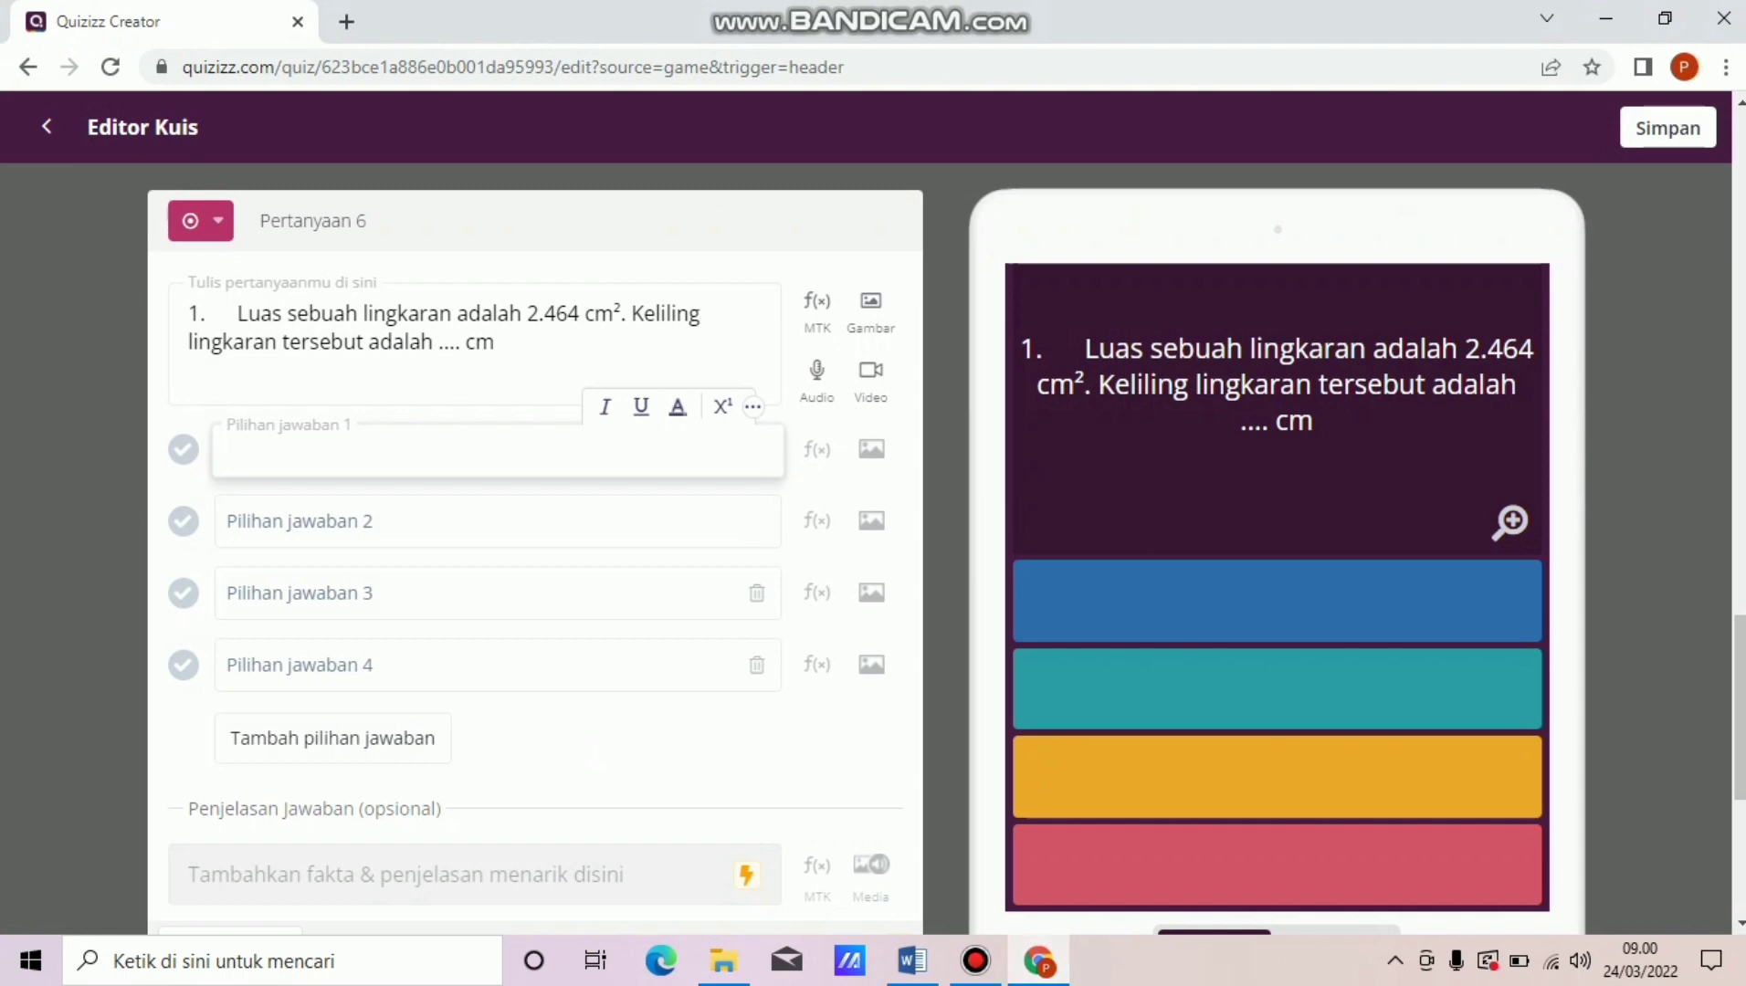
{"action": "key", "text": "ctrl+v"}
{"action": "key", "text": "BackSpace"}
Copy "b. 174" from Word into the second answer option of question 6.
{"action": "key", "text": "Tab"}
{"action": "key", "text": "alt+Tab"}
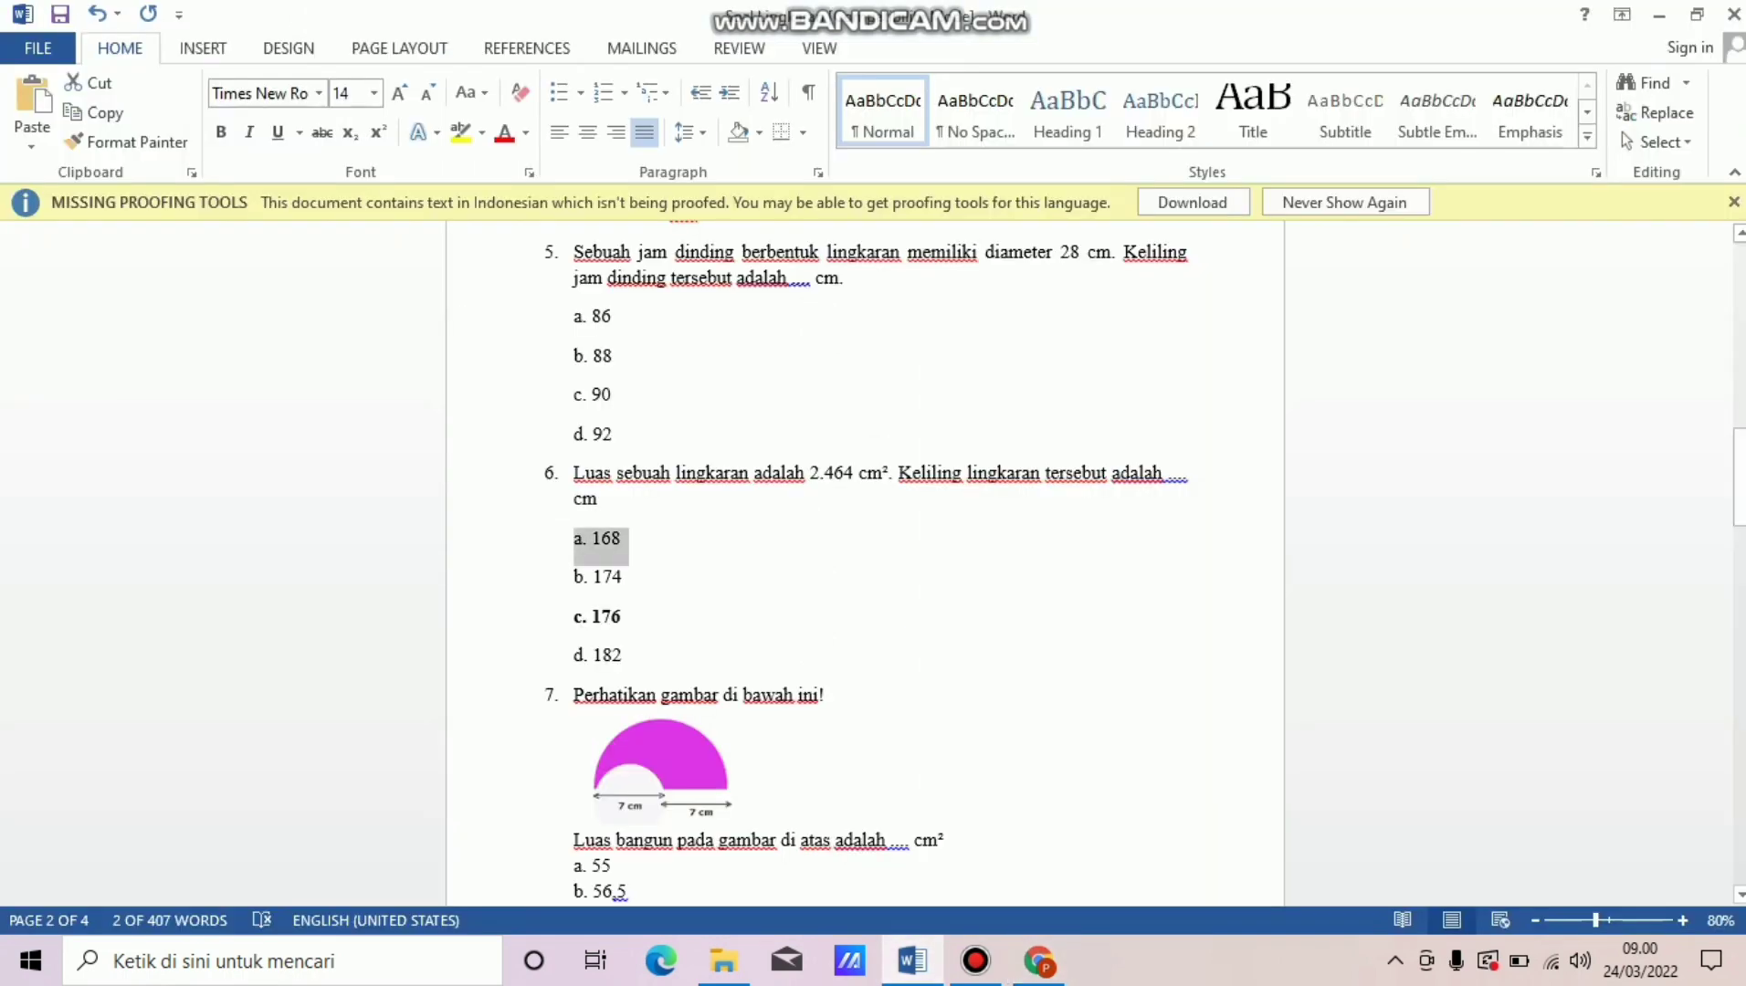
{"action": "left_click_drag", "start_coordinate": [575, 579], "coordinate": [630, 581]}
{"action": "key", "text": "ctrl+c"}
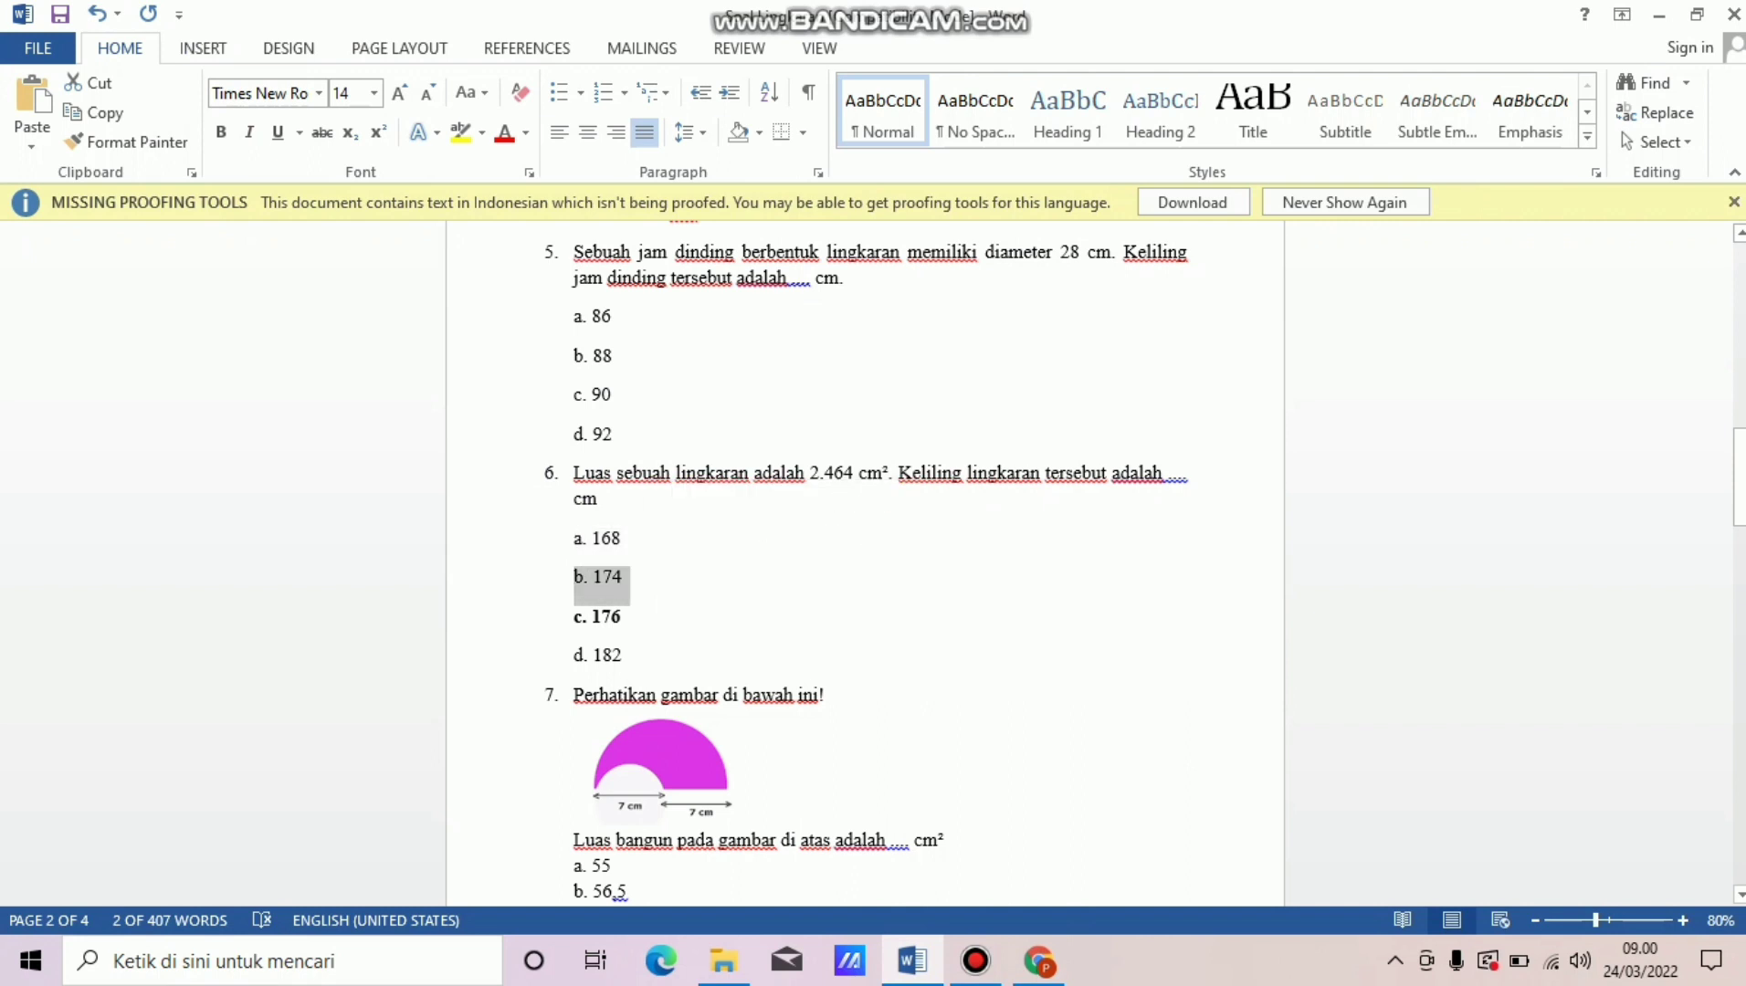
{"action": "key", "text": "alt+Tab"}
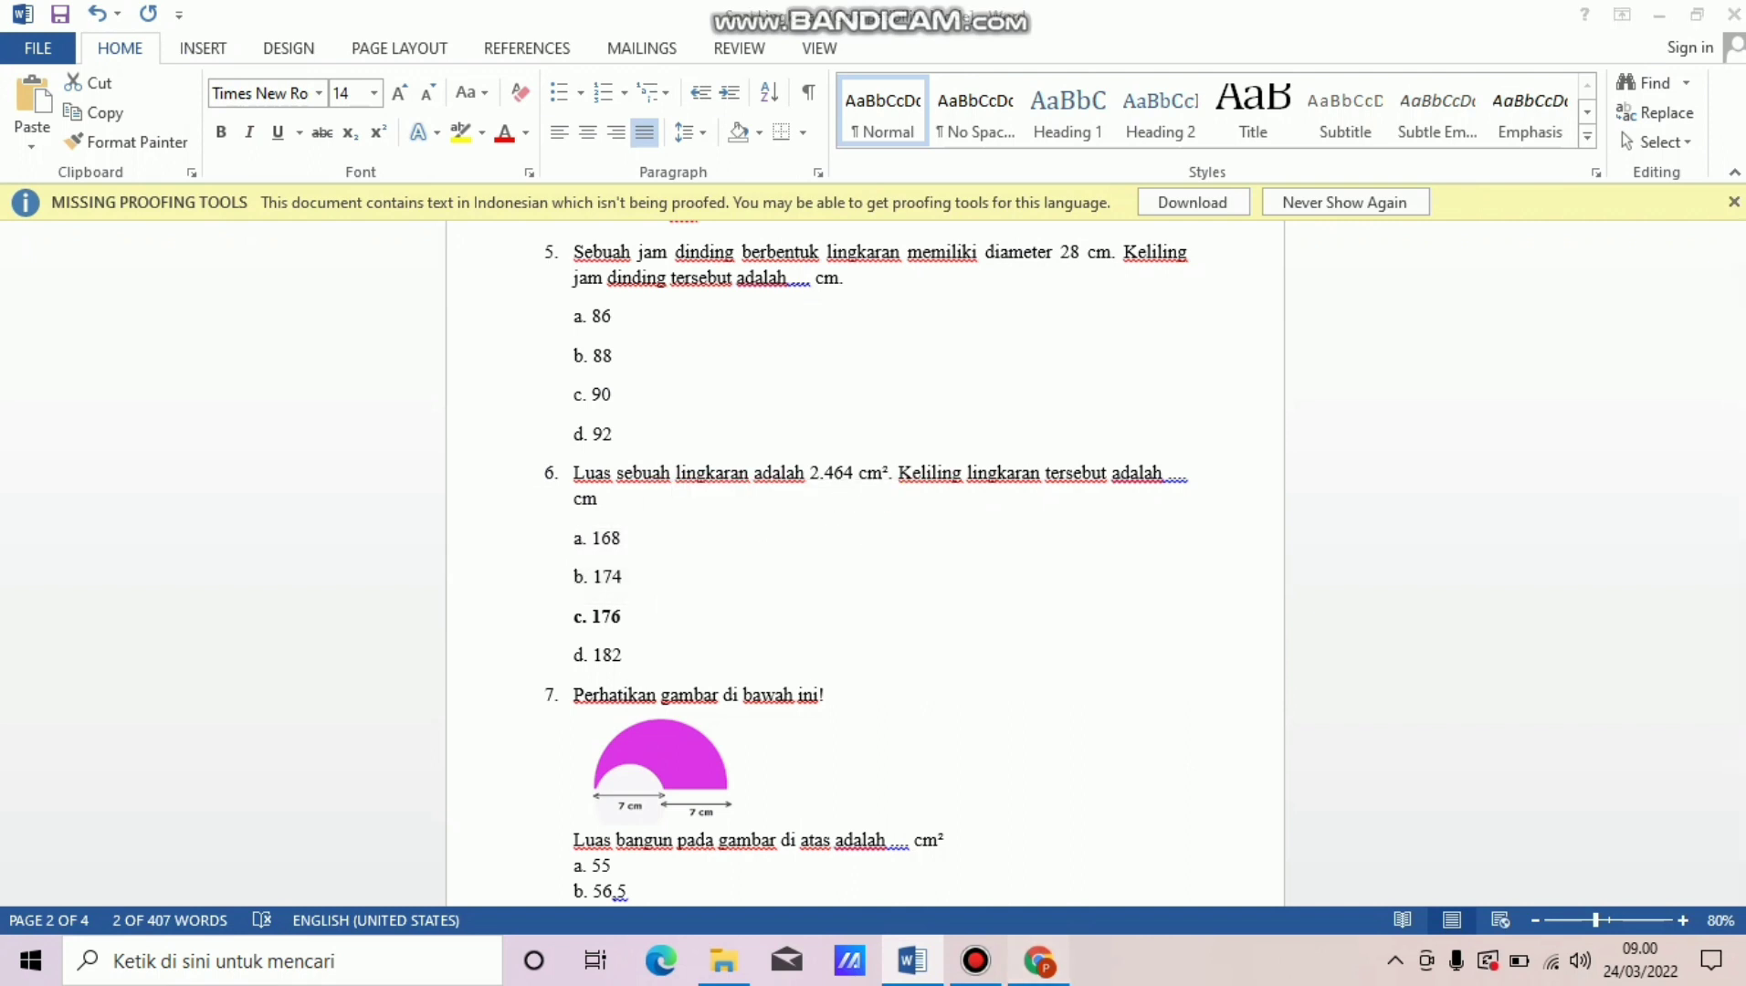
{"action": "key", "text": "ctrl+v"}
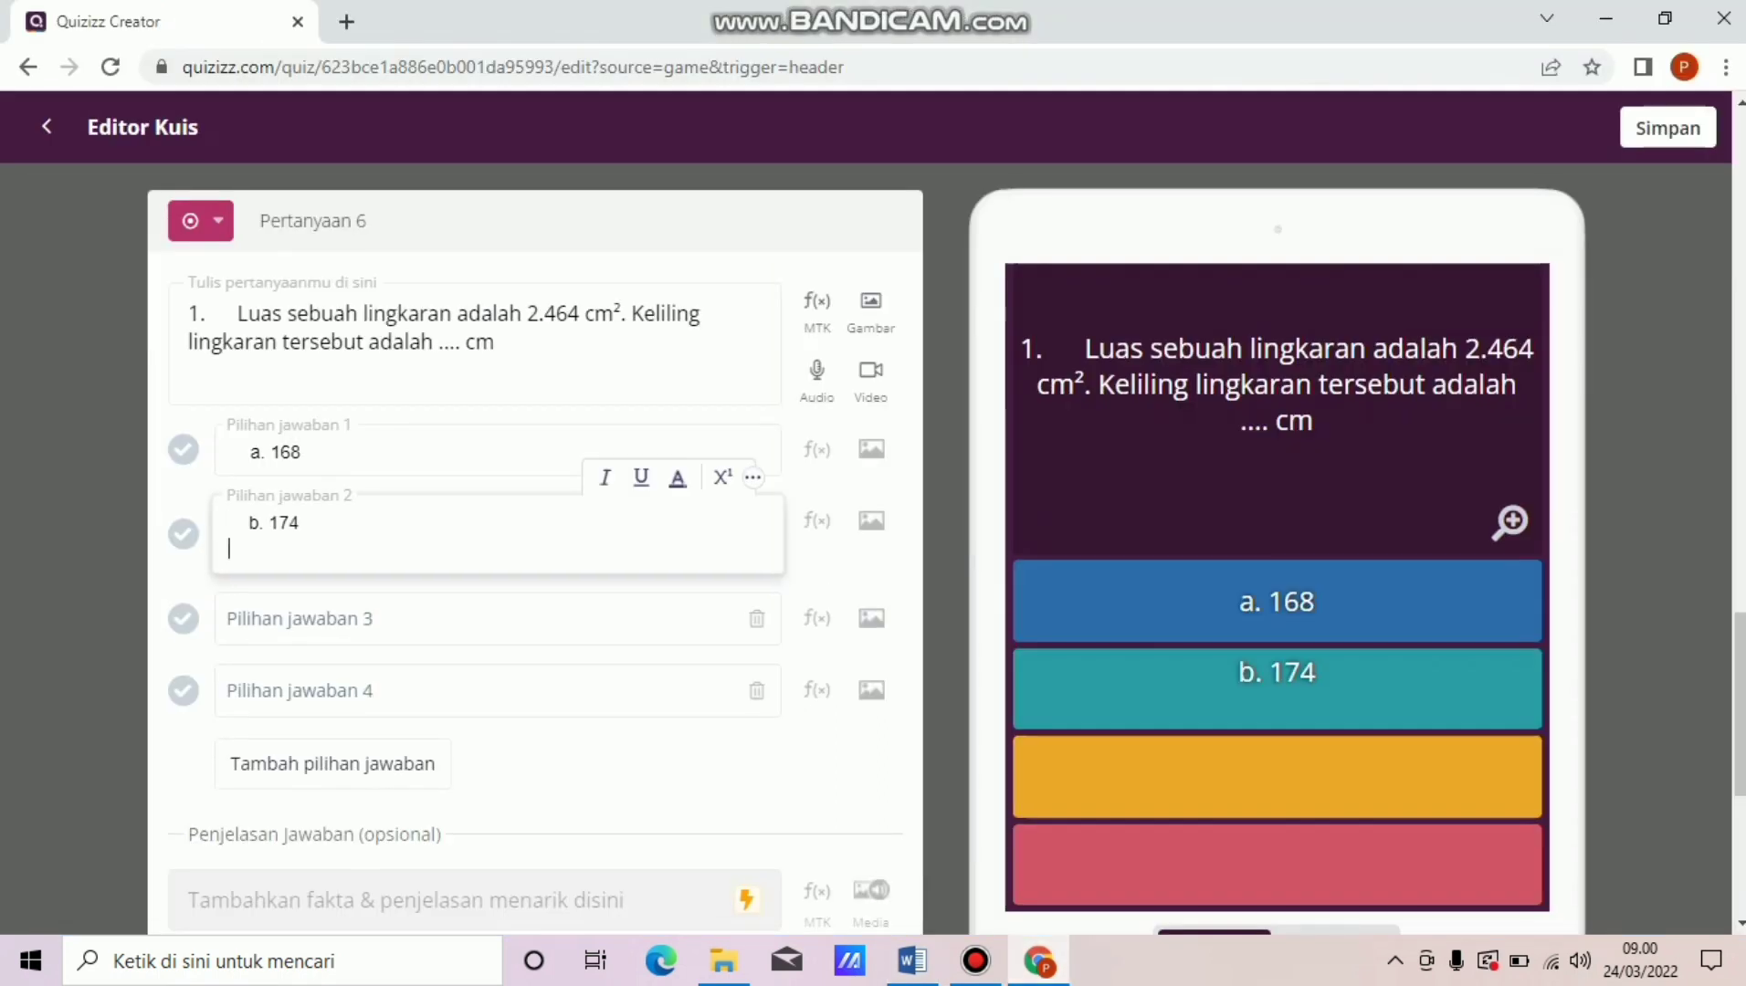
Remove the bold from "c. 176" in Word and copy it into the third answer option of question 6.
{"action": "key", "text": "Tab"}
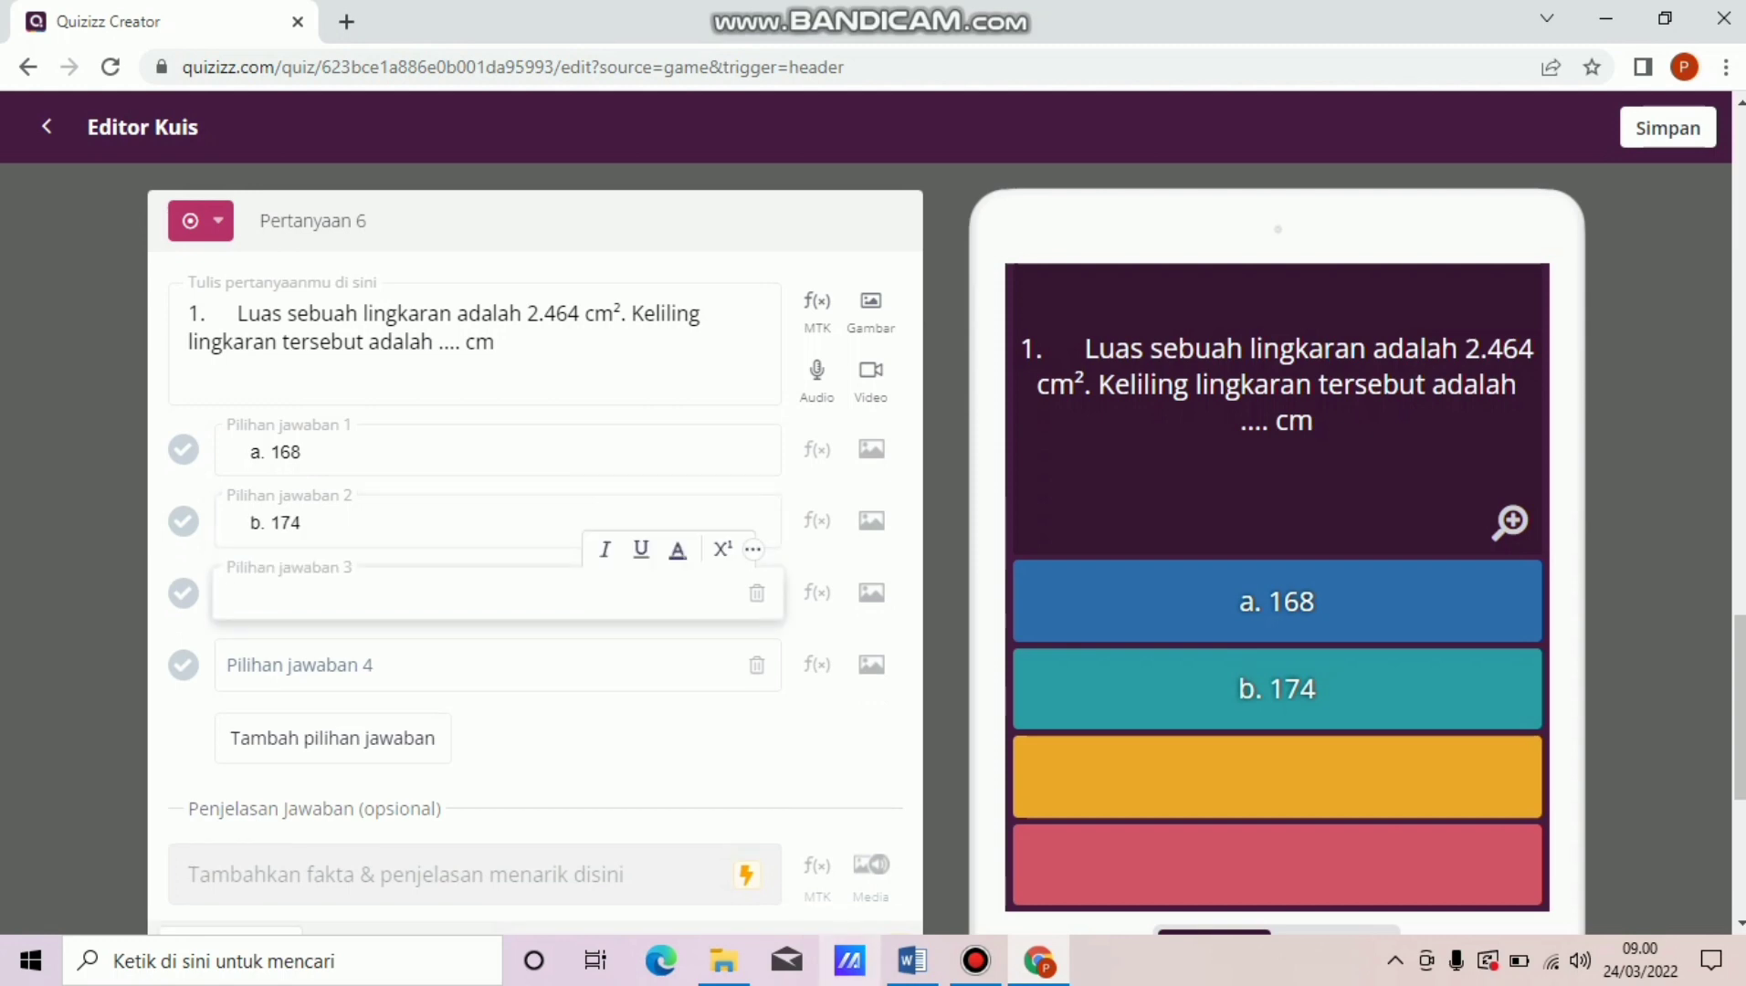
{"action": "key", "text": "alt+Tab"}
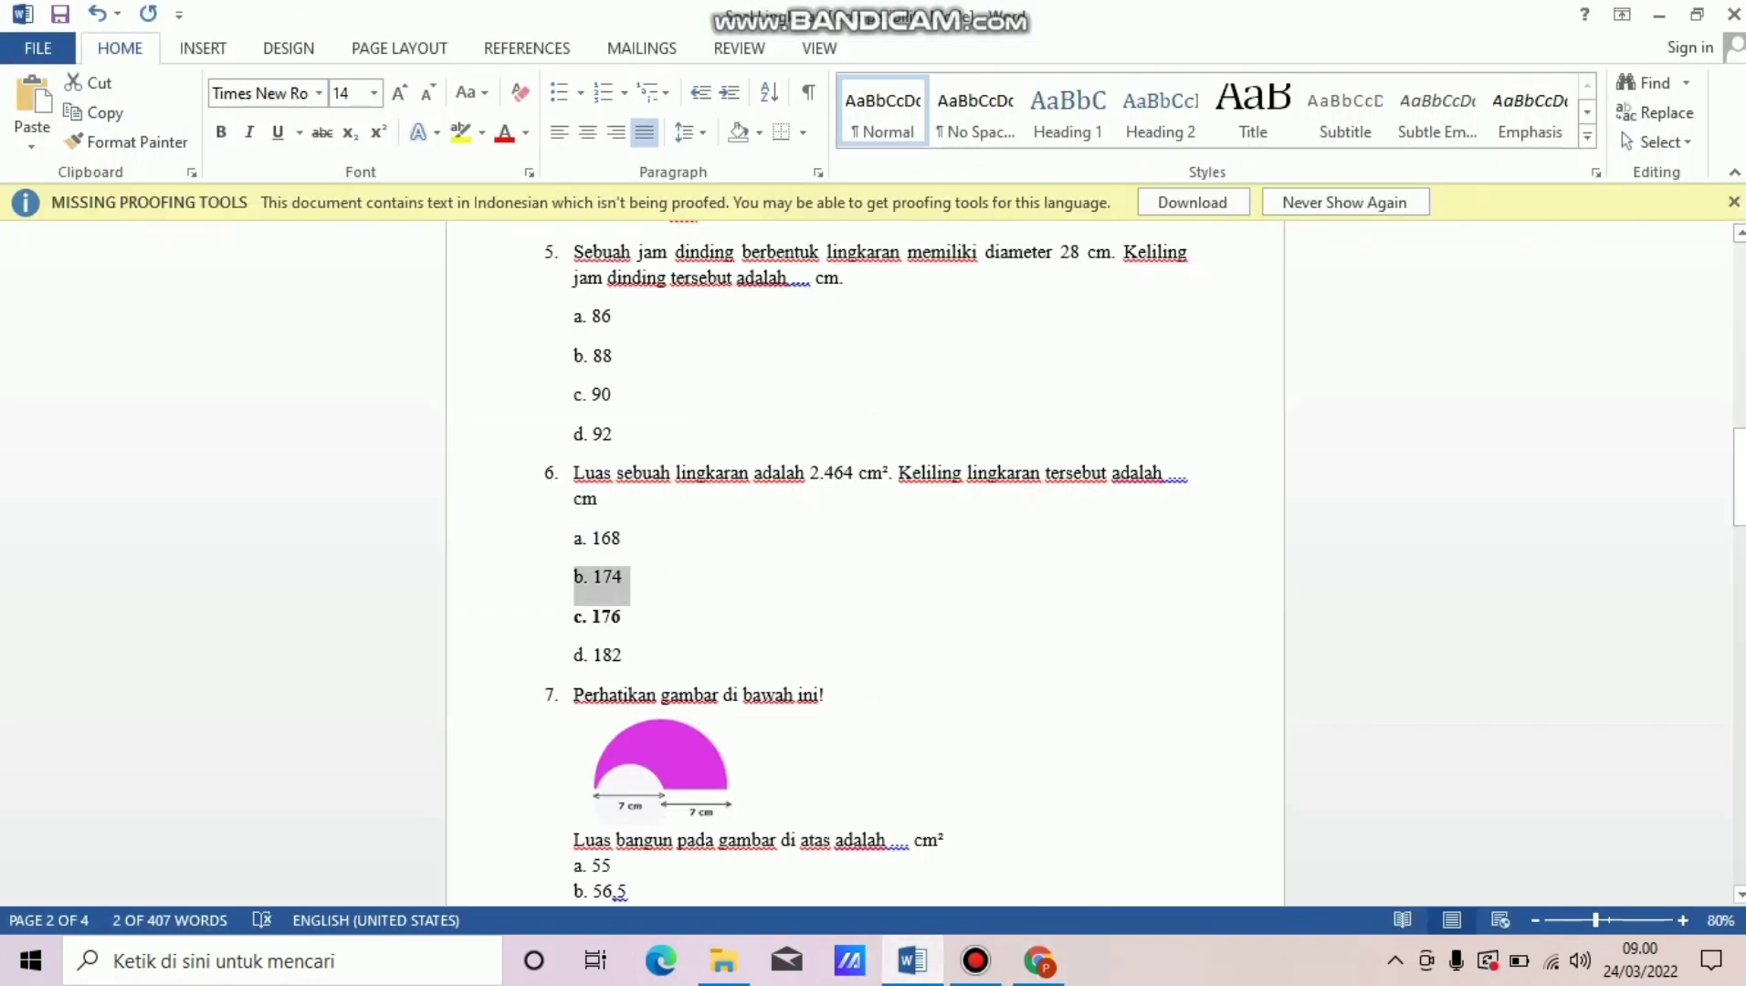
{"action": "left_click_drag", "start_coordinate": [582, 618], "coordinate": [627, 618]}
{"action": "left_click", "coordinate": [627, 618]}
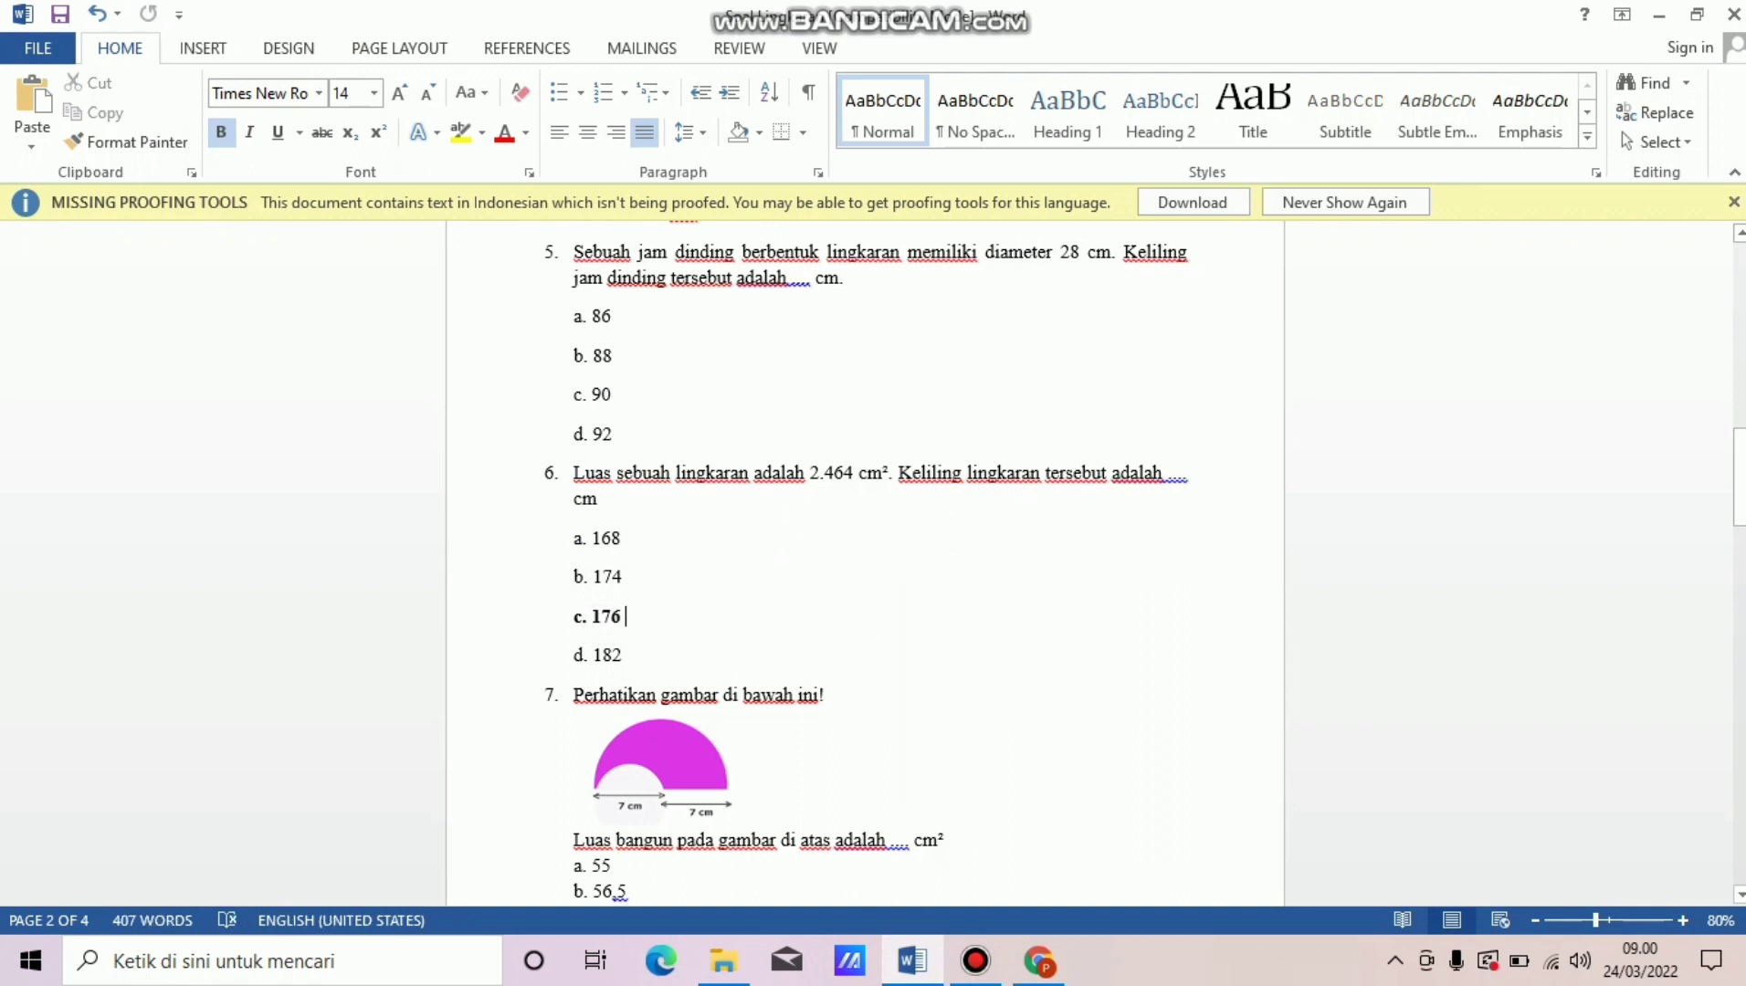
{"action": "triple_click", "coordinate": [621, 618]}
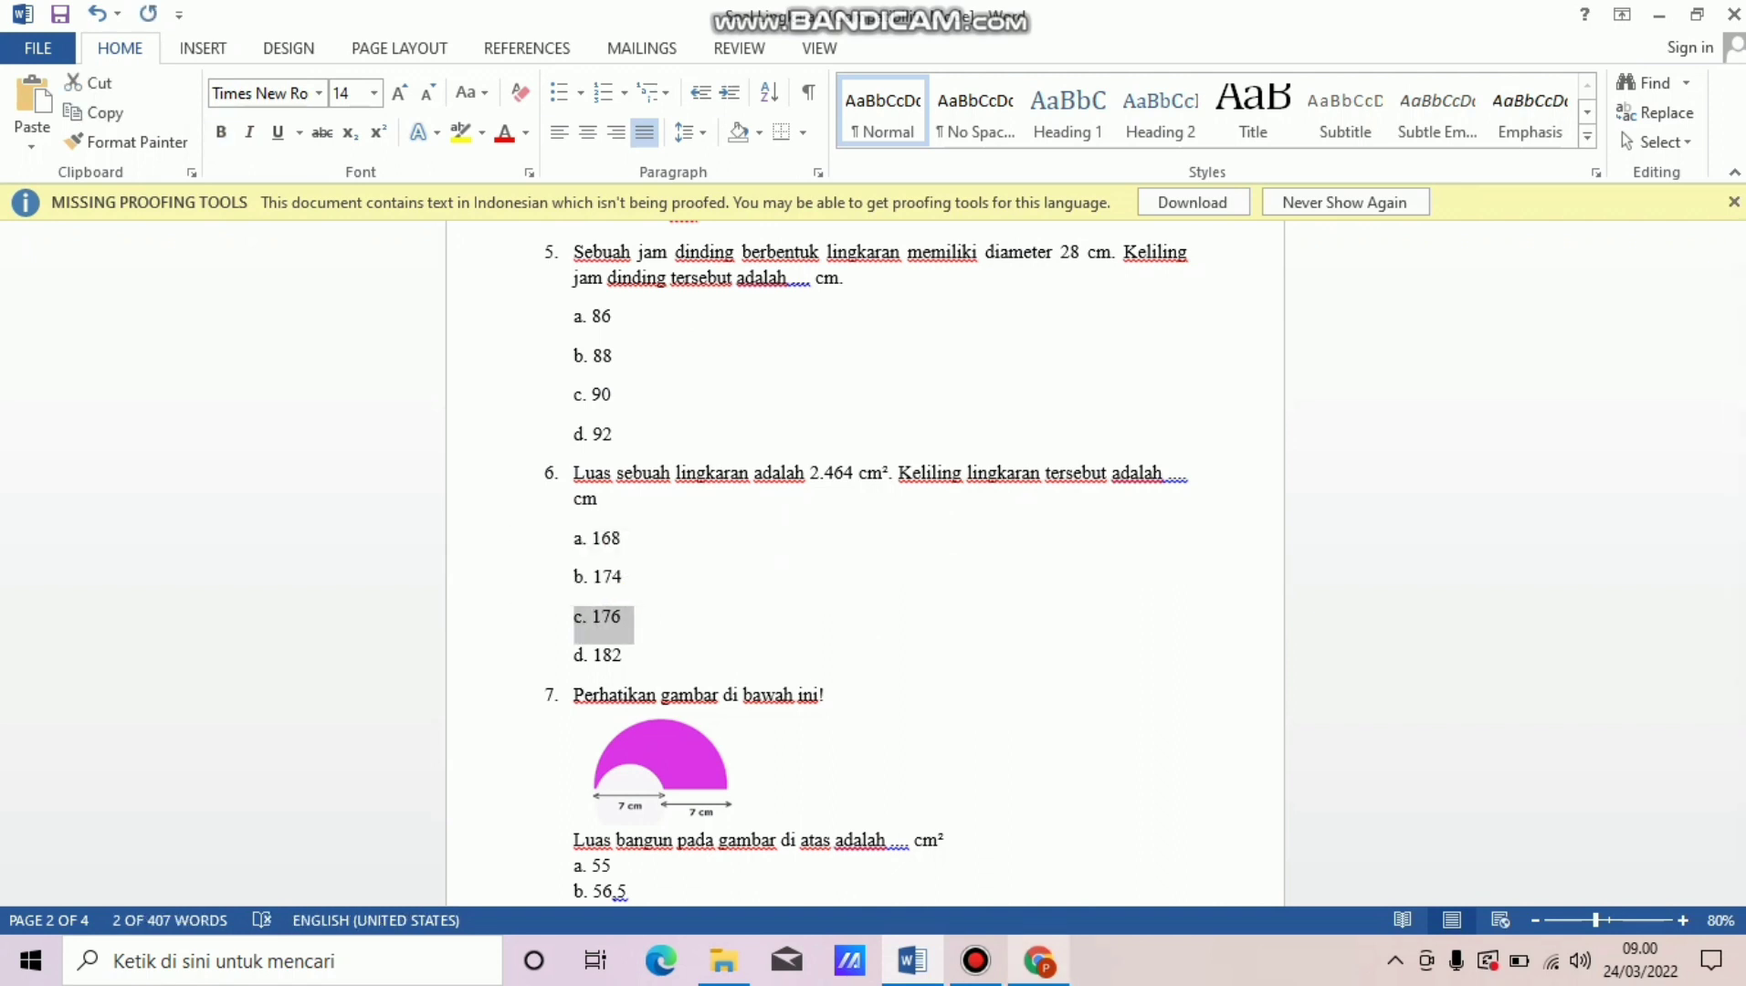
{"action": "left_click", "coordinate": [1040, 961]}
{"action": "right_click", "coordinate": [1040, 961]}
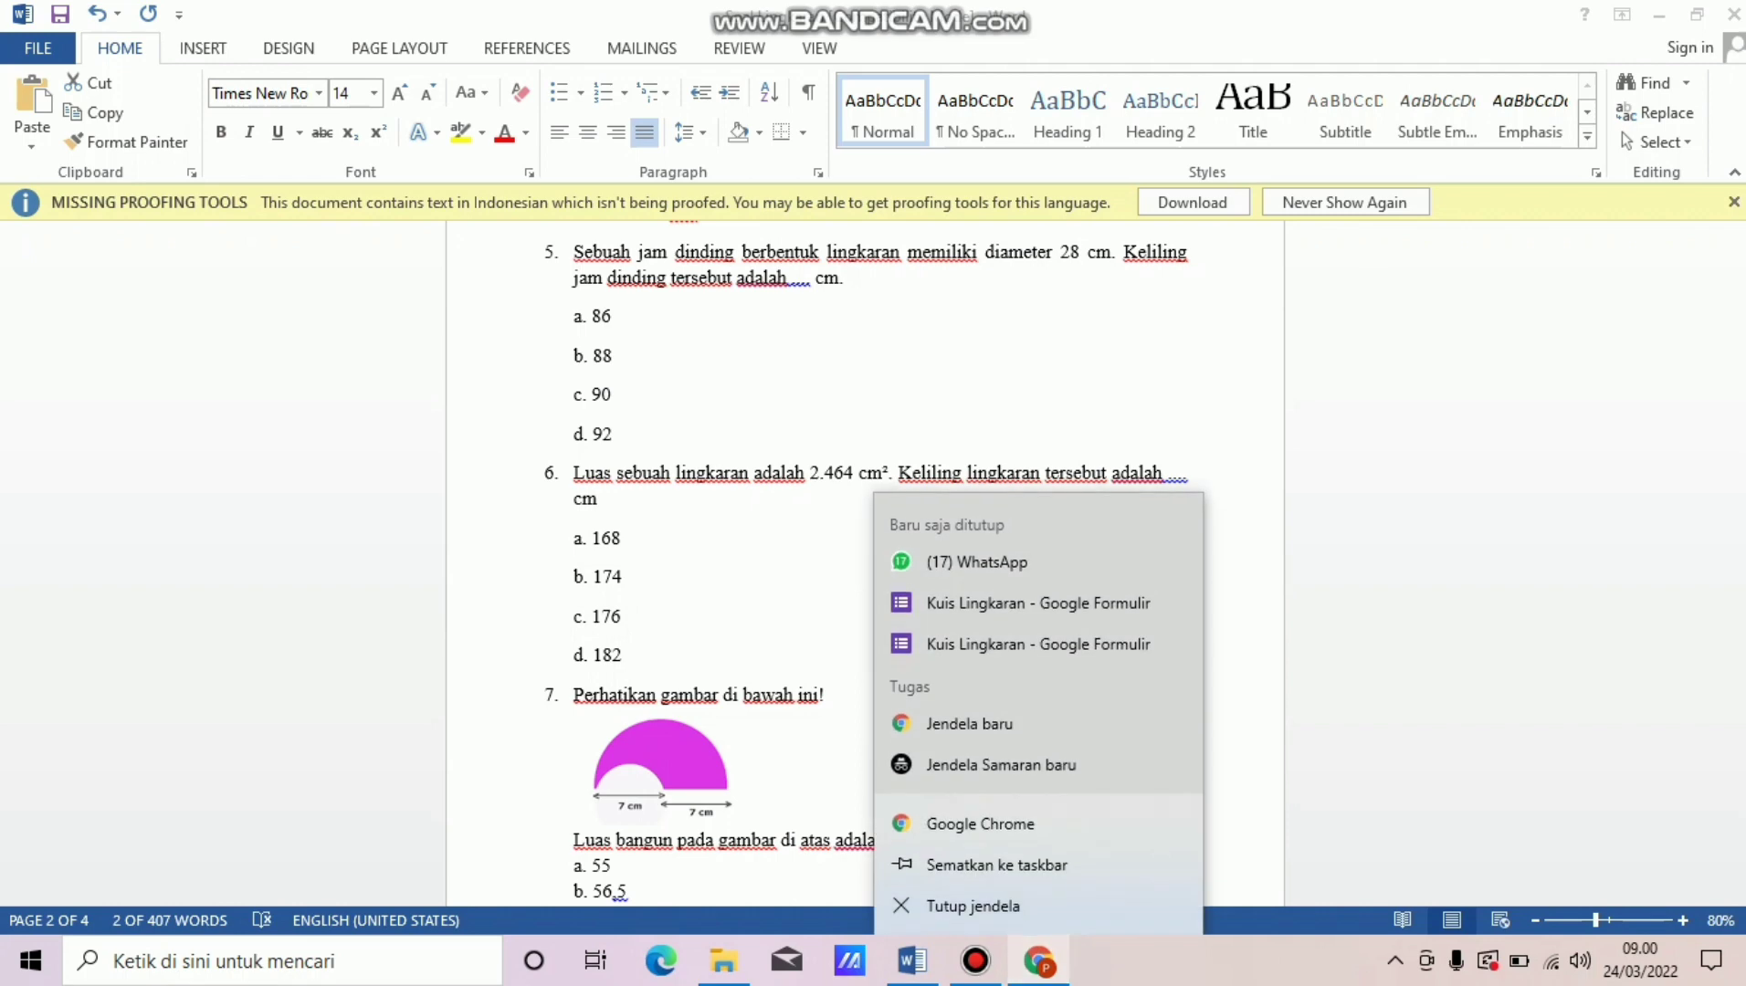
{"action": "left_click", "coordinate": [1039, 961]}
{"action": "left_click", "coordinate": [1040, 960]}
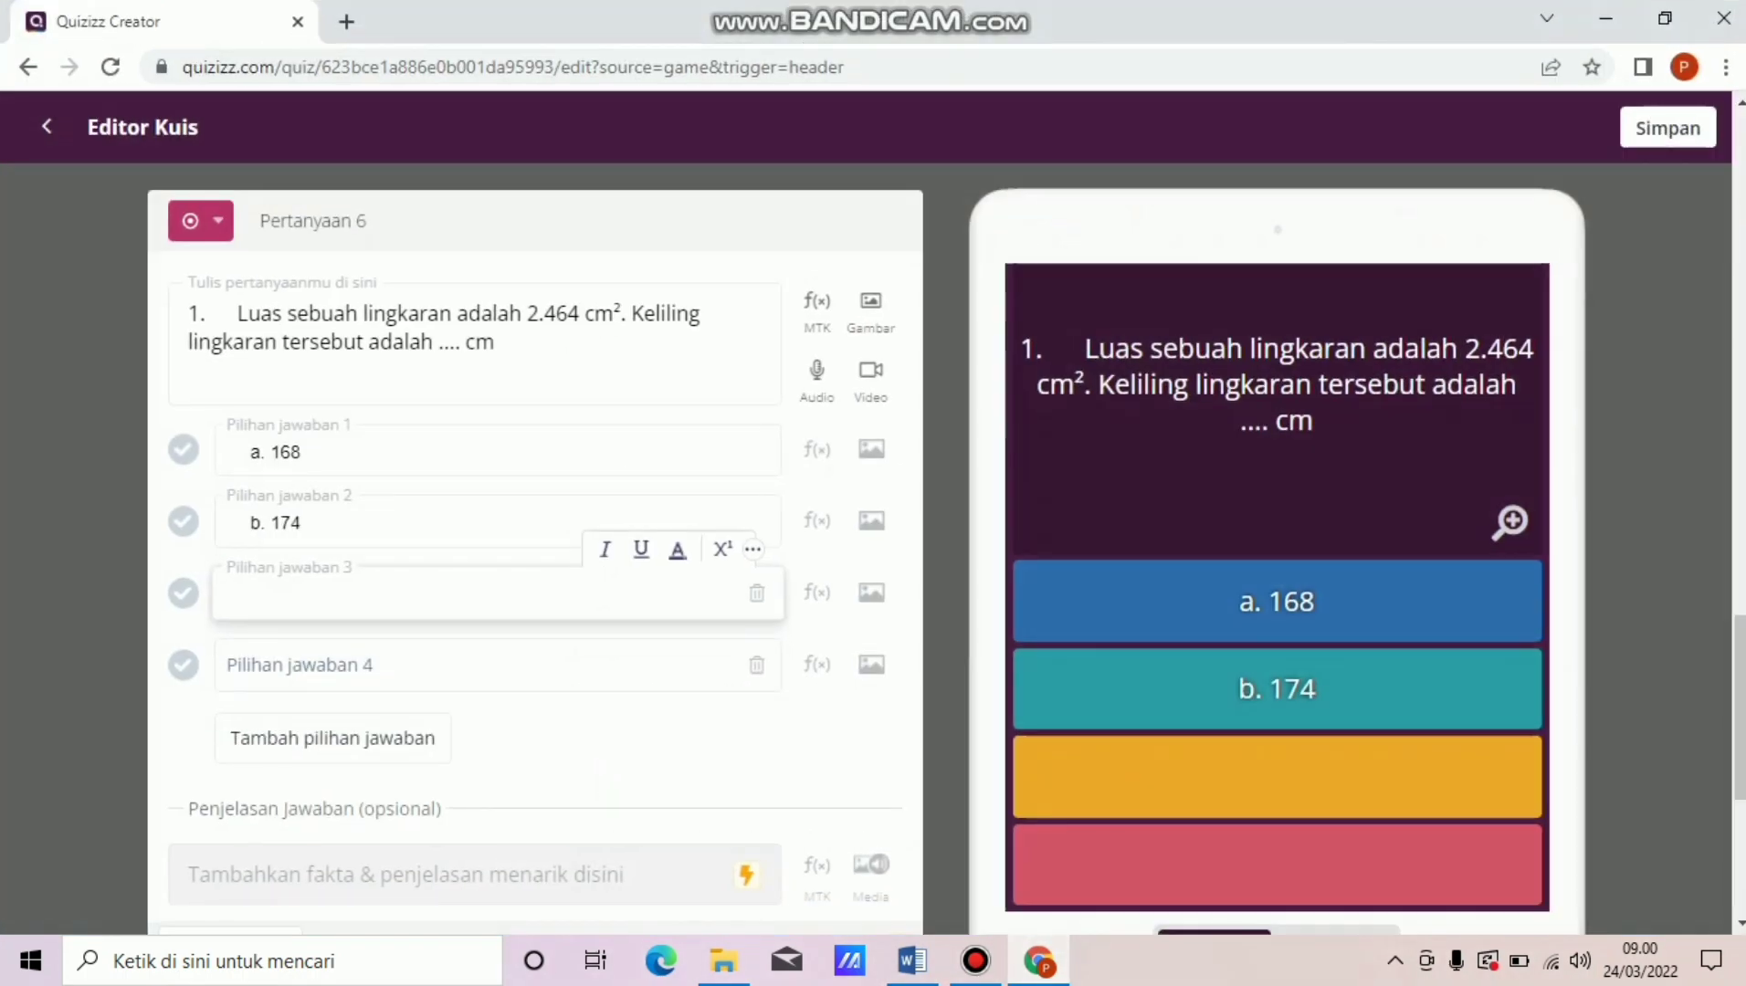
{"action": "key", "text": "ctrl+v"}
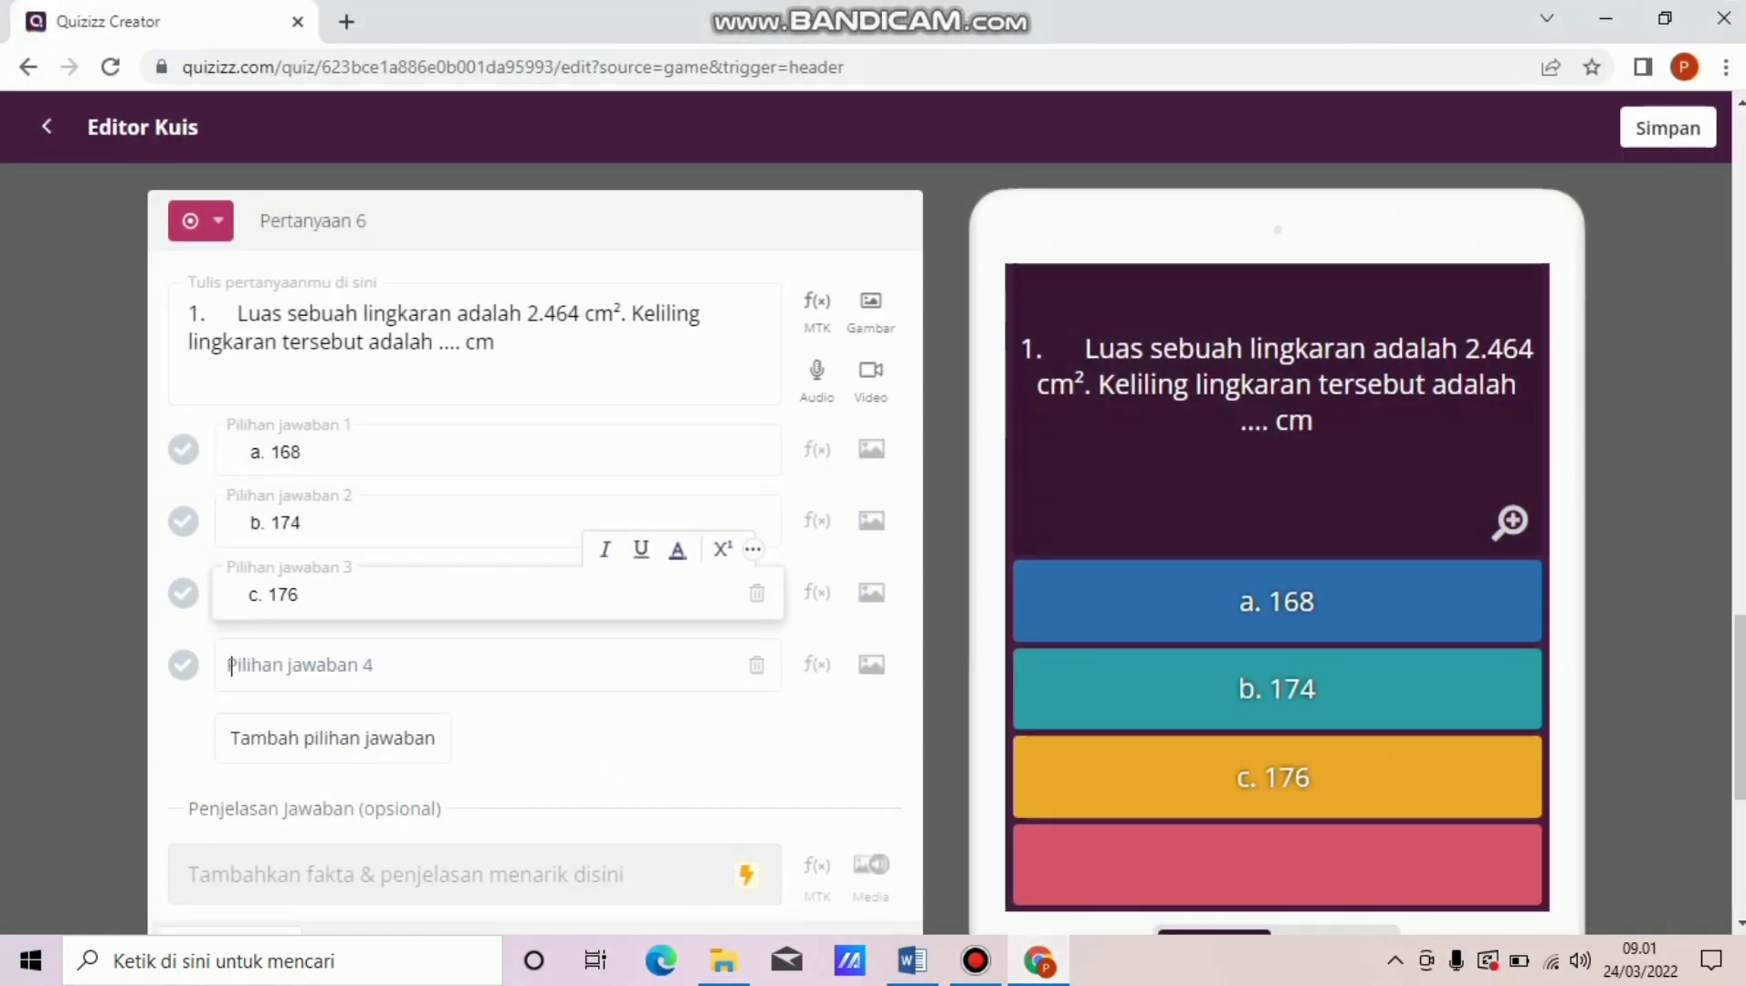
Copy "d. 182" from Word into the fourth answer option of question 6.
{"action": "left_click", "coordinate": [912, 961]}
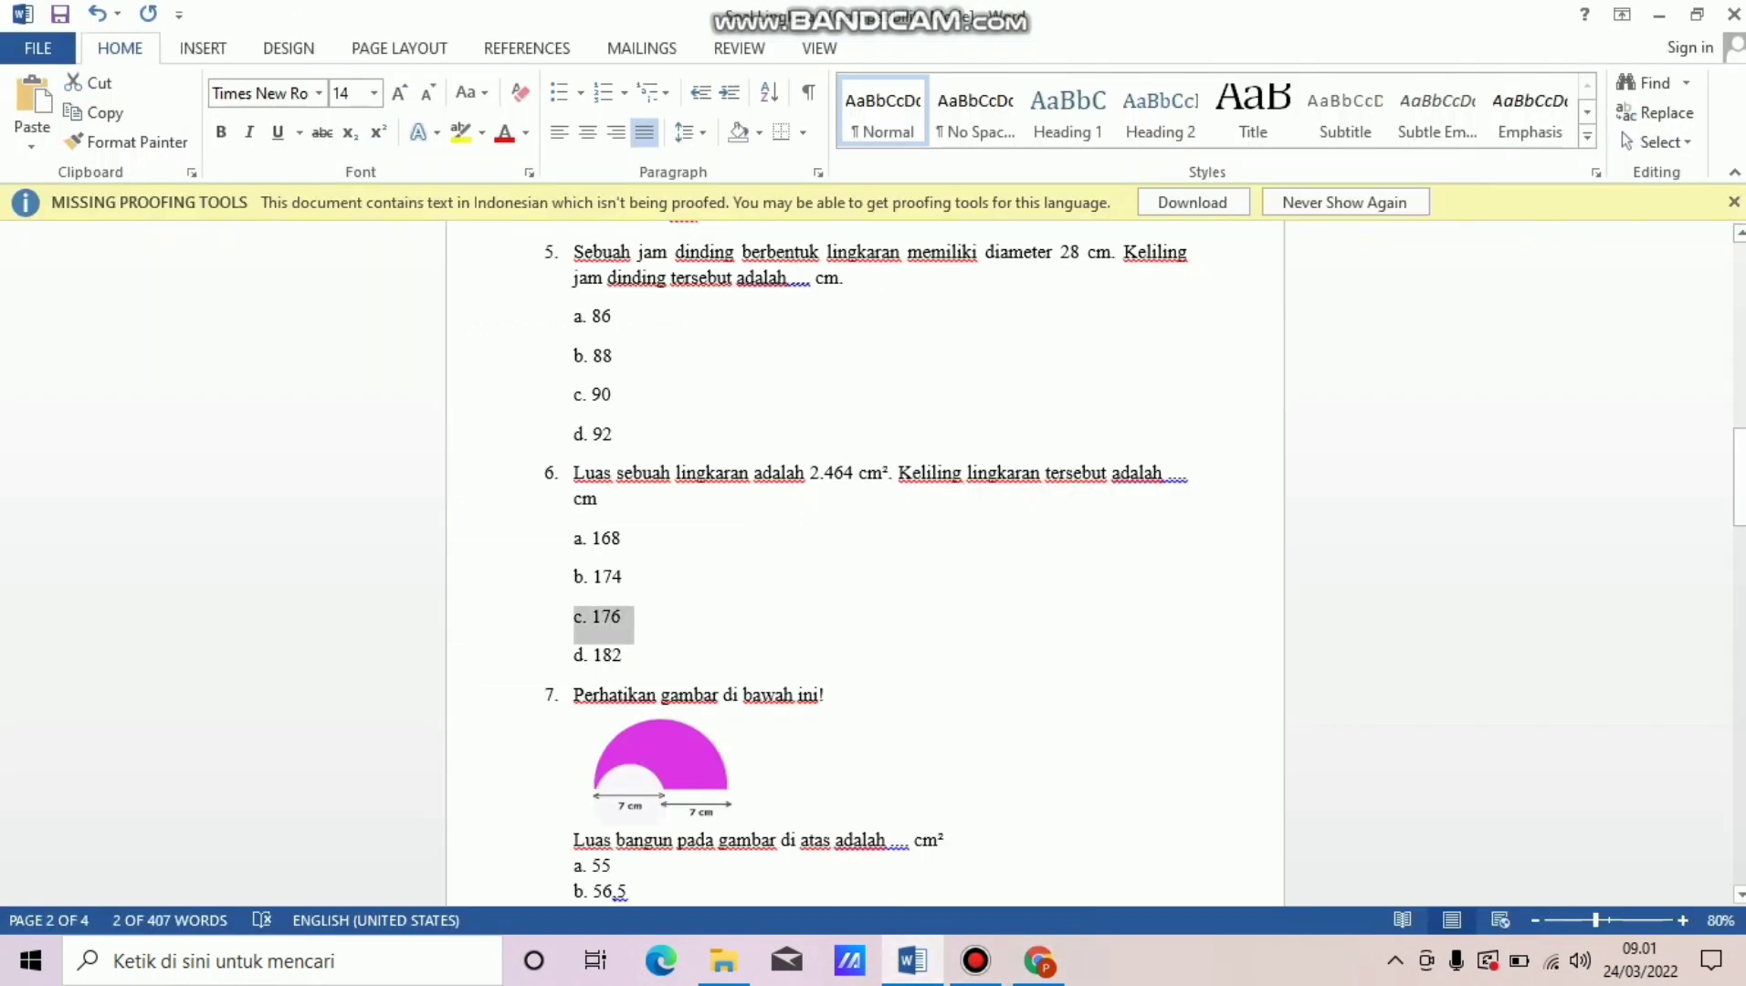
{"action": "left_click_drag", "start_coordinate": [575, 657], "coordinate": [629, 659]}
{"action": "key", "text": "ctrl+c"}
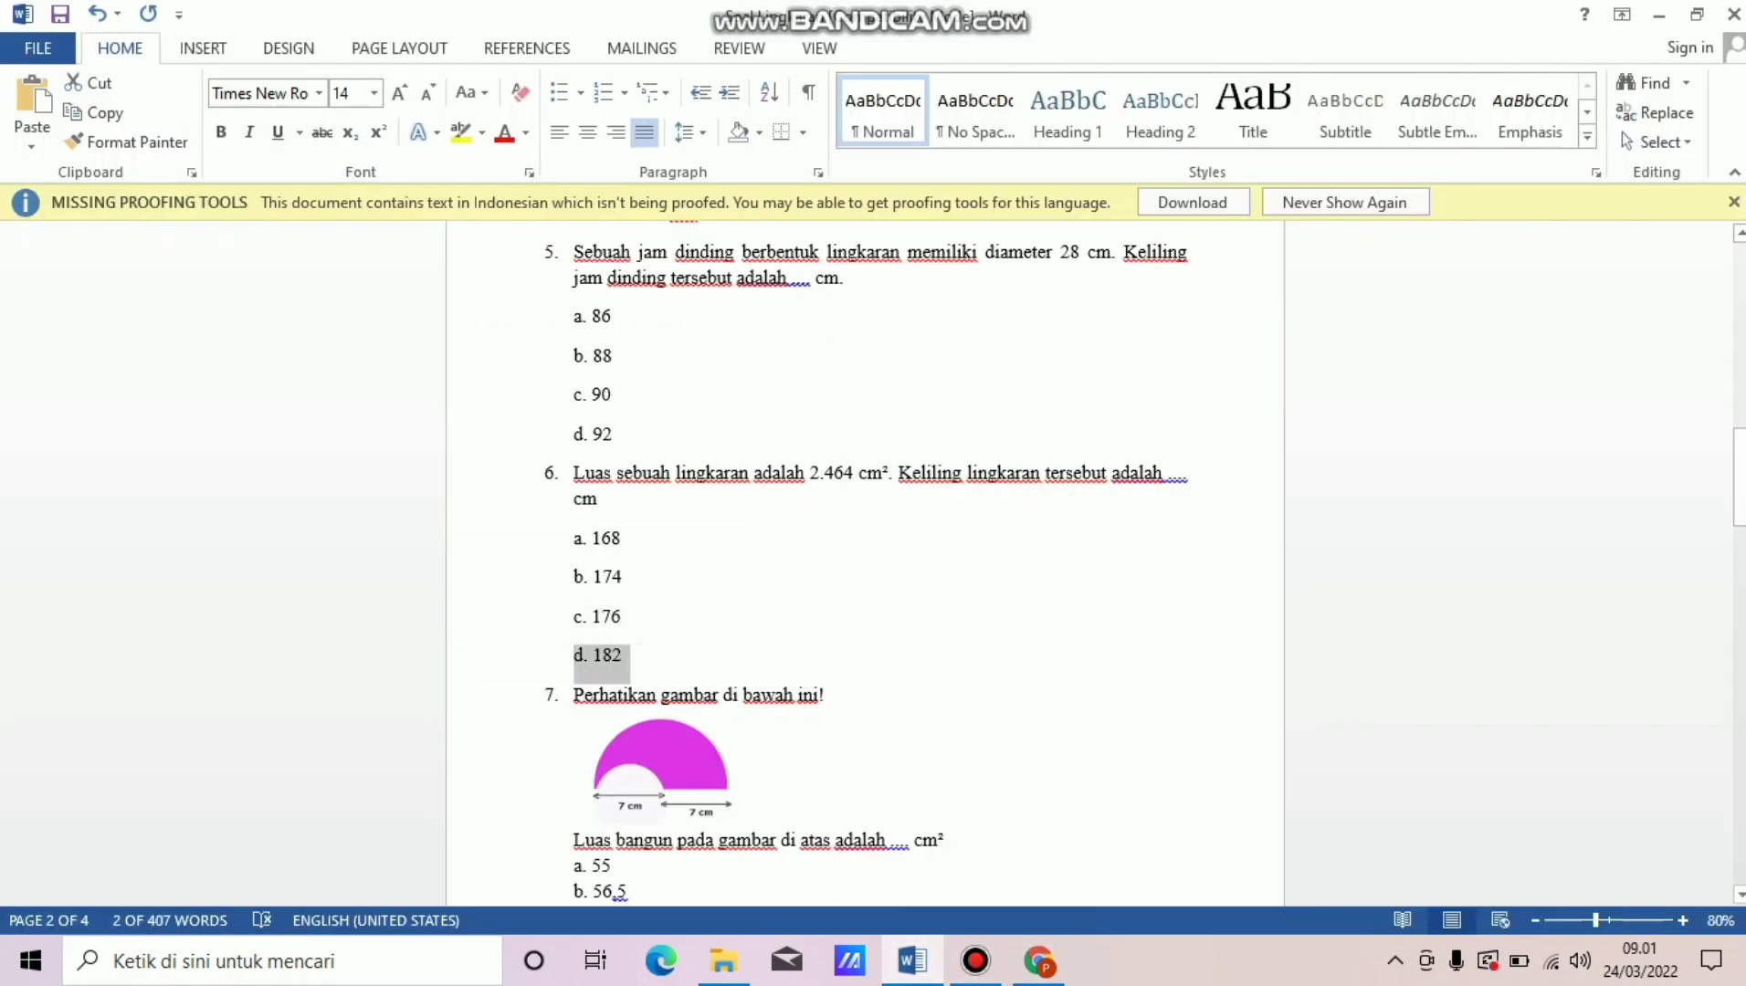
{"action": "left_click", "coordinate": [1039, 961]}
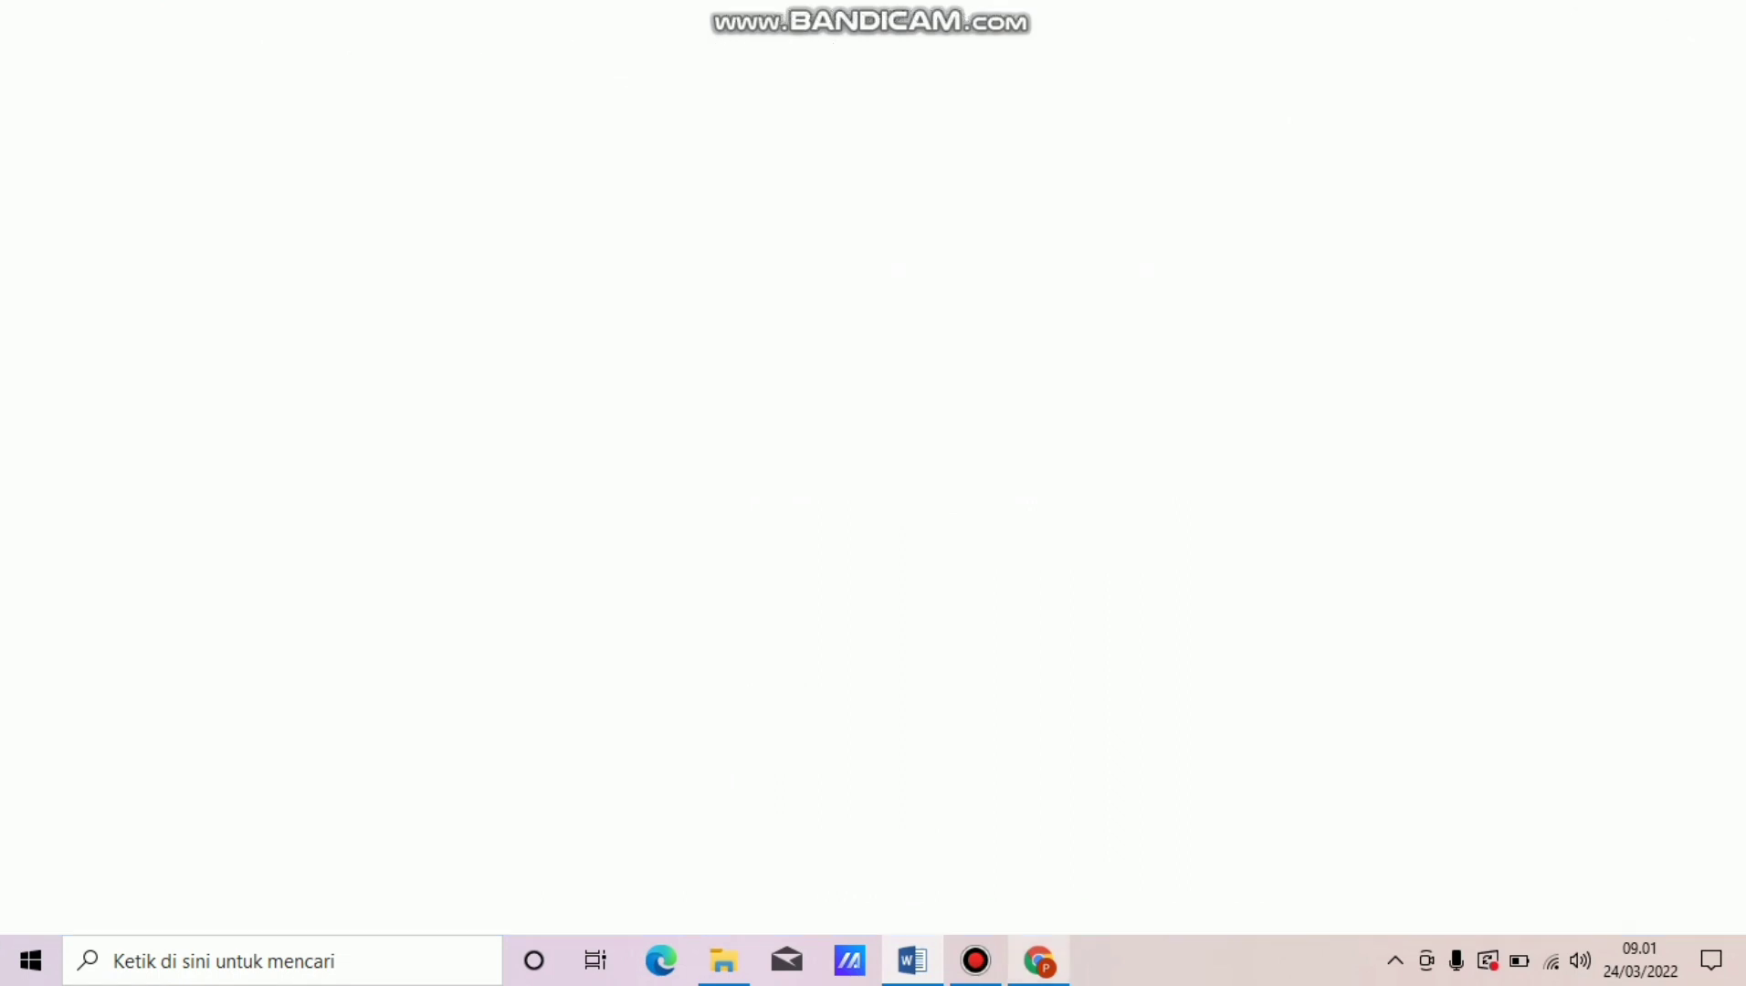
{"action": "key", "text": "ctrl+v"}
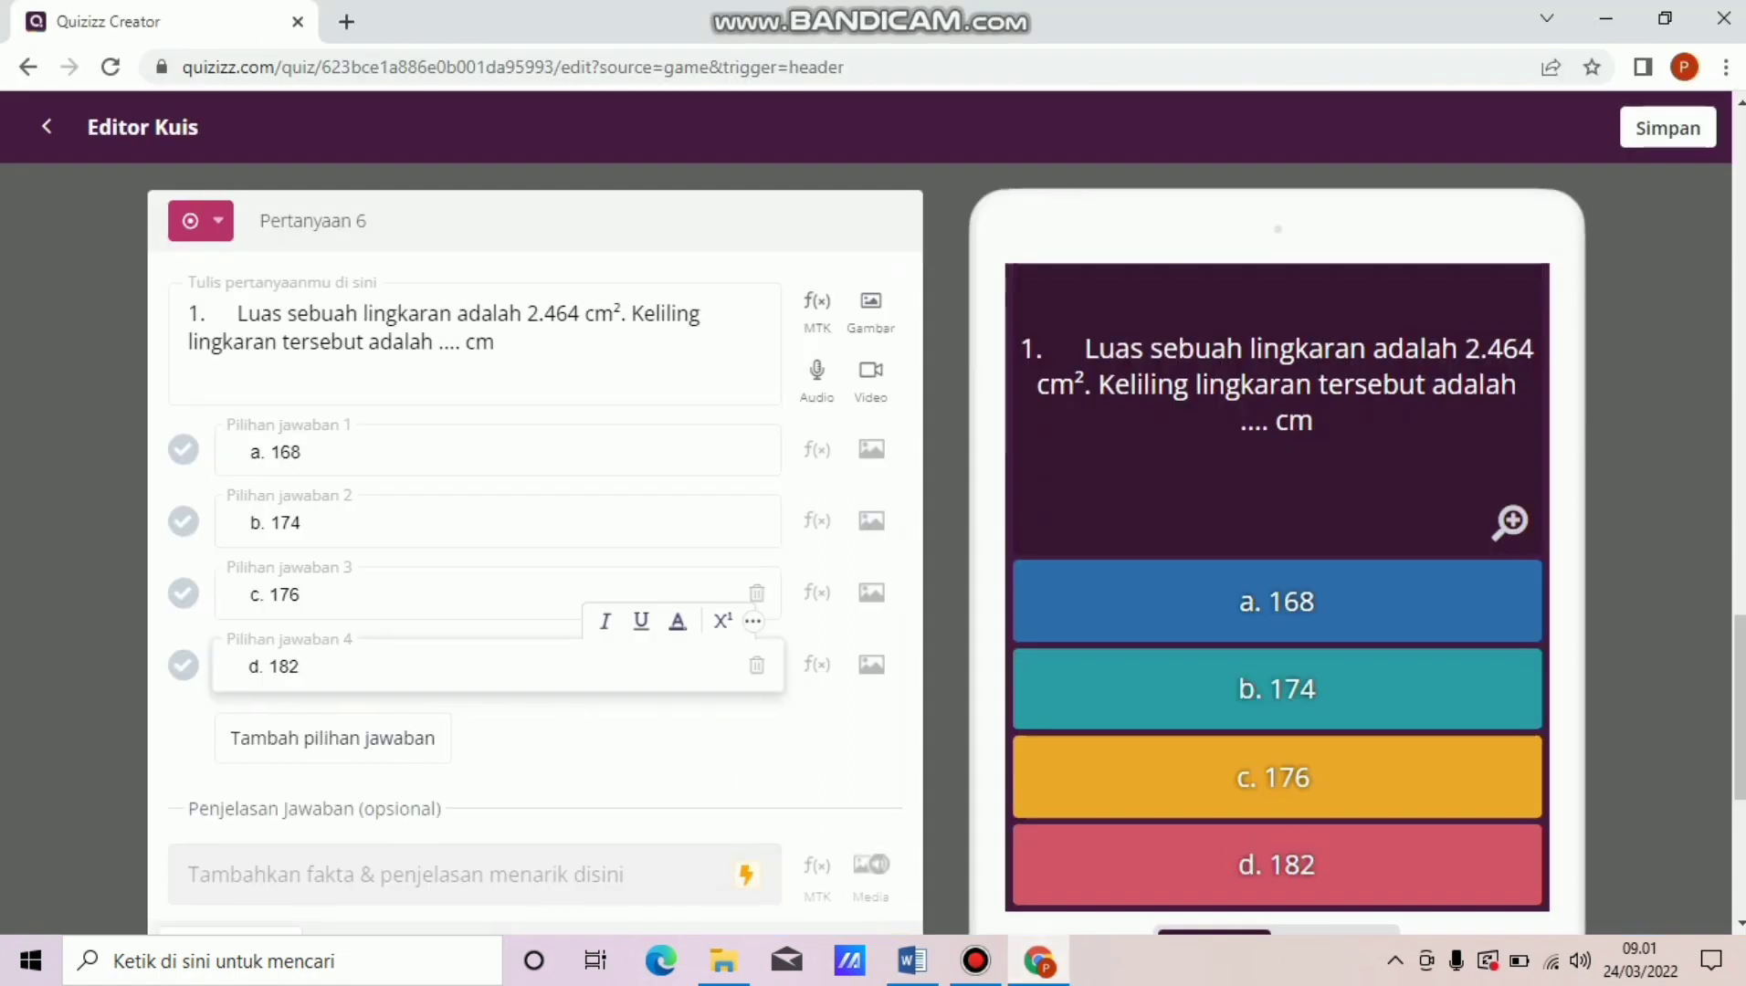
Mark option c as the correct answer to question 6 and save the question with a time limit of 5 Menit.
{"action": "left_click", "coordinate": [184, 594]}
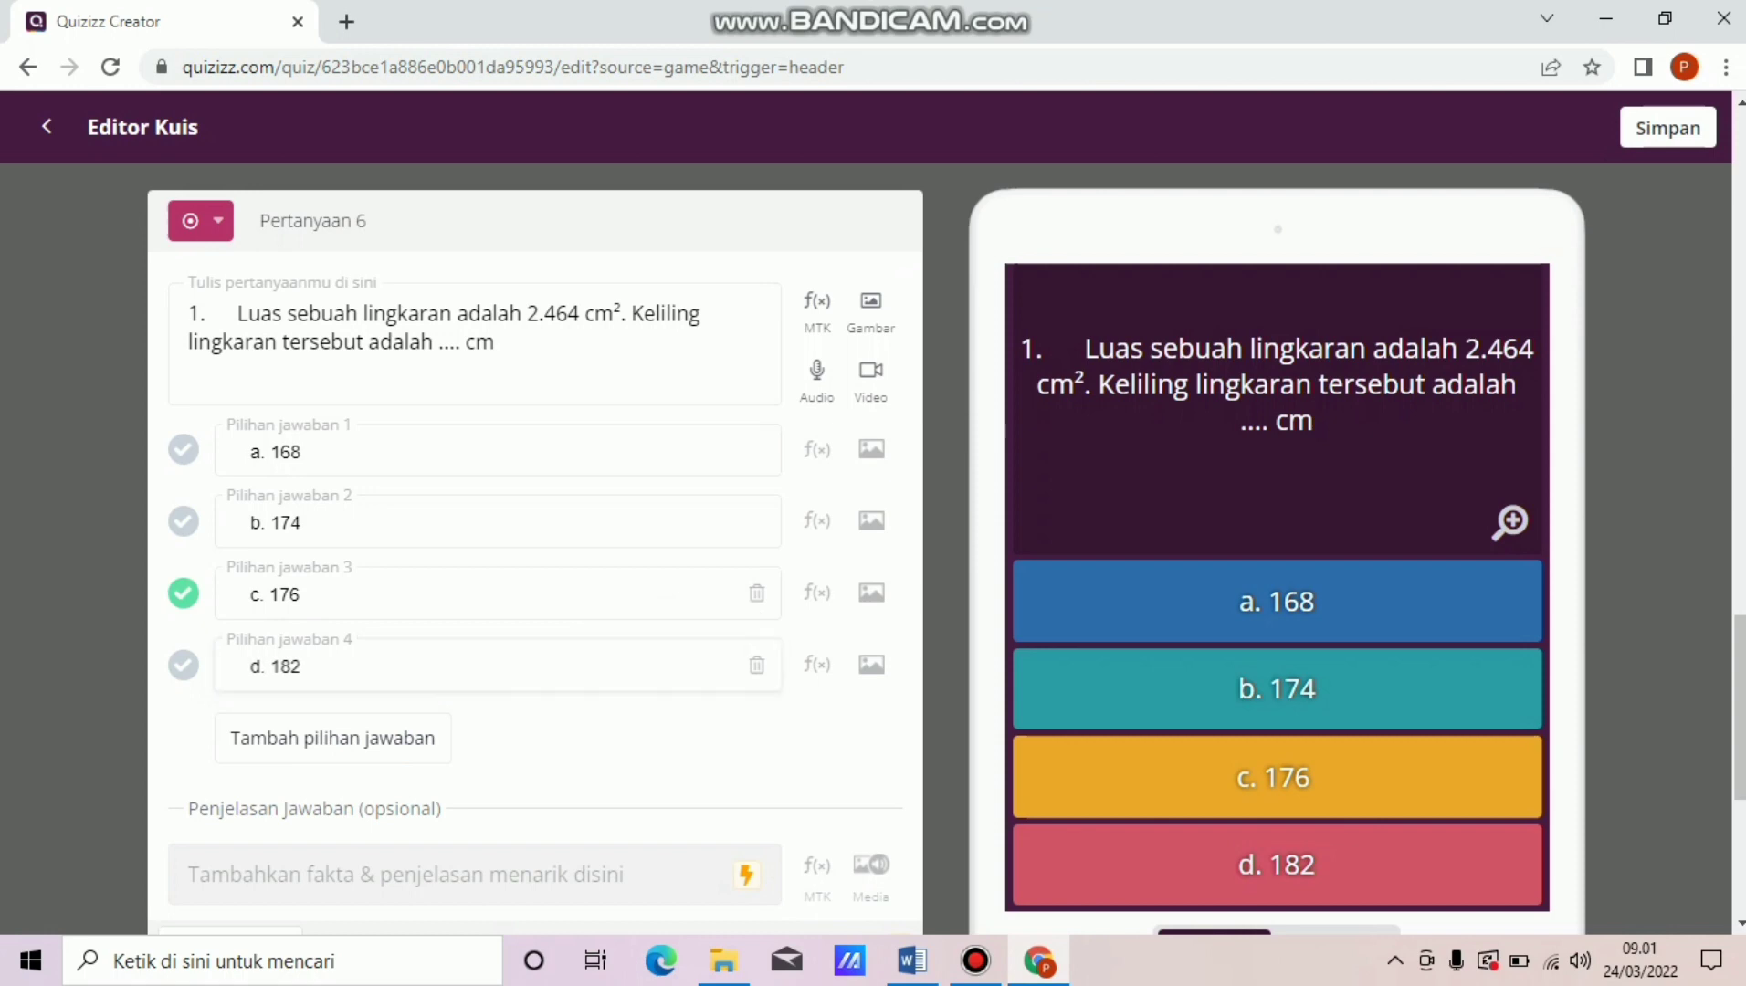
{"action": "scroll", "coordinate": [534, 548], "scroll_direction": "down", "scroll_amount": 3}
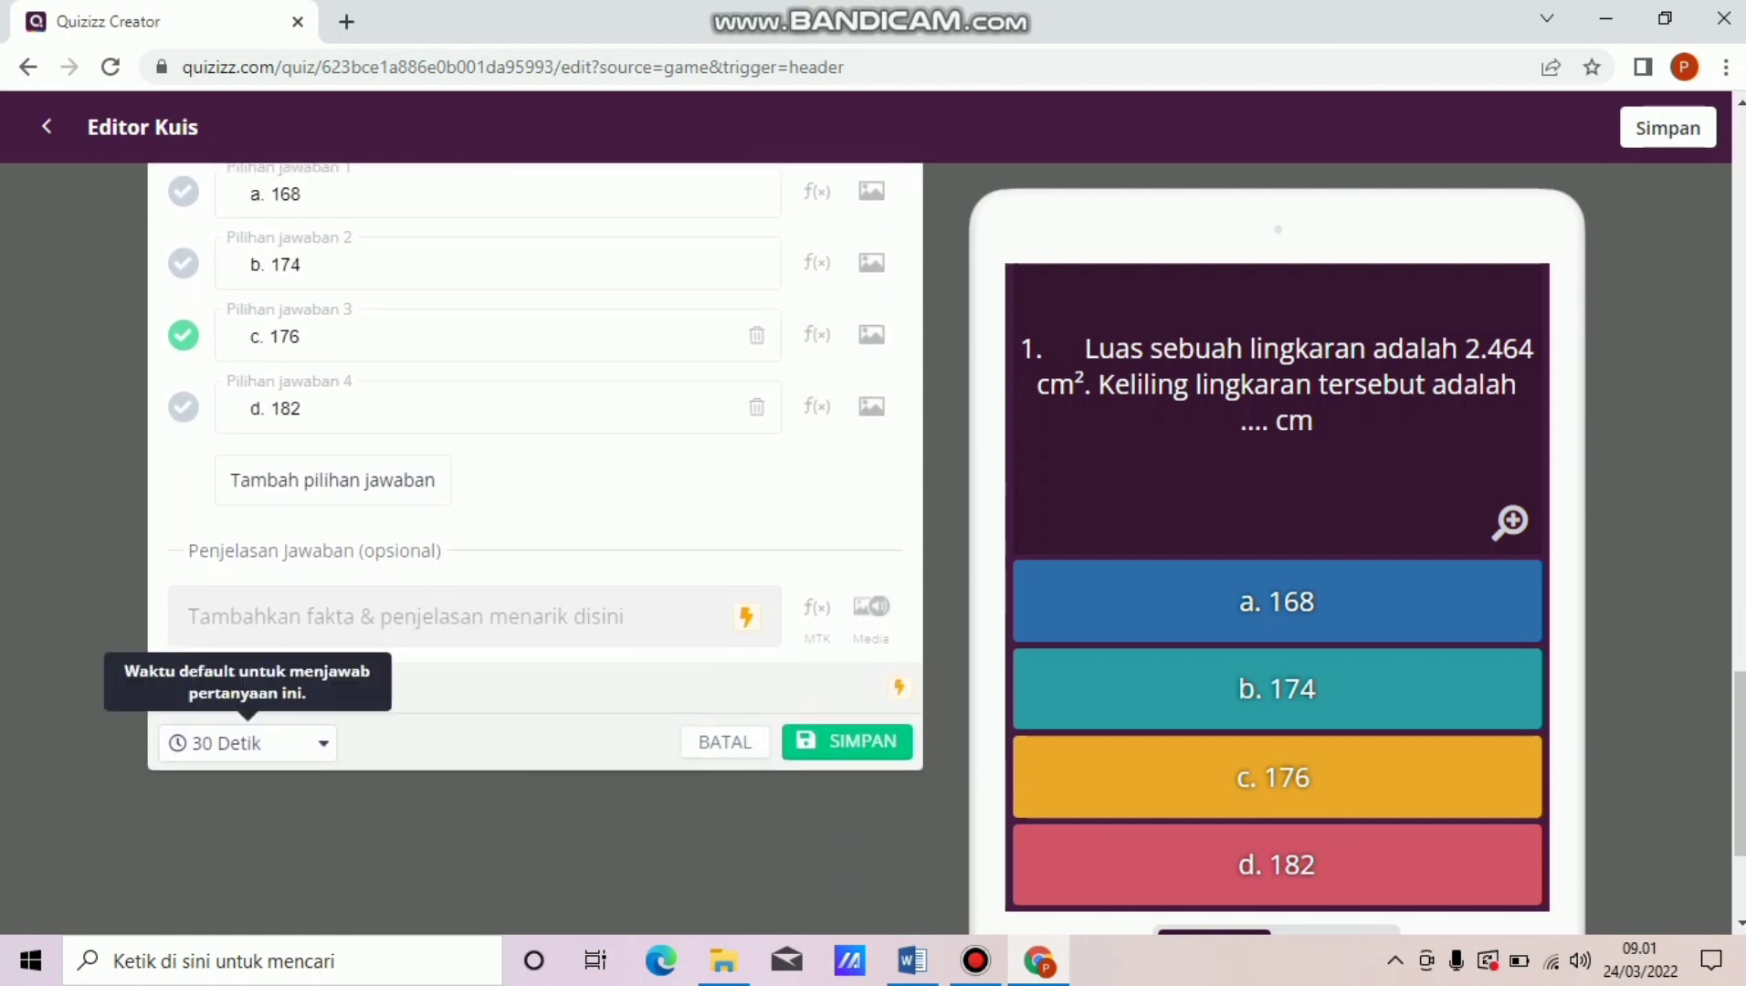
{"action": "left_click", "coordinate": [246, 744]}
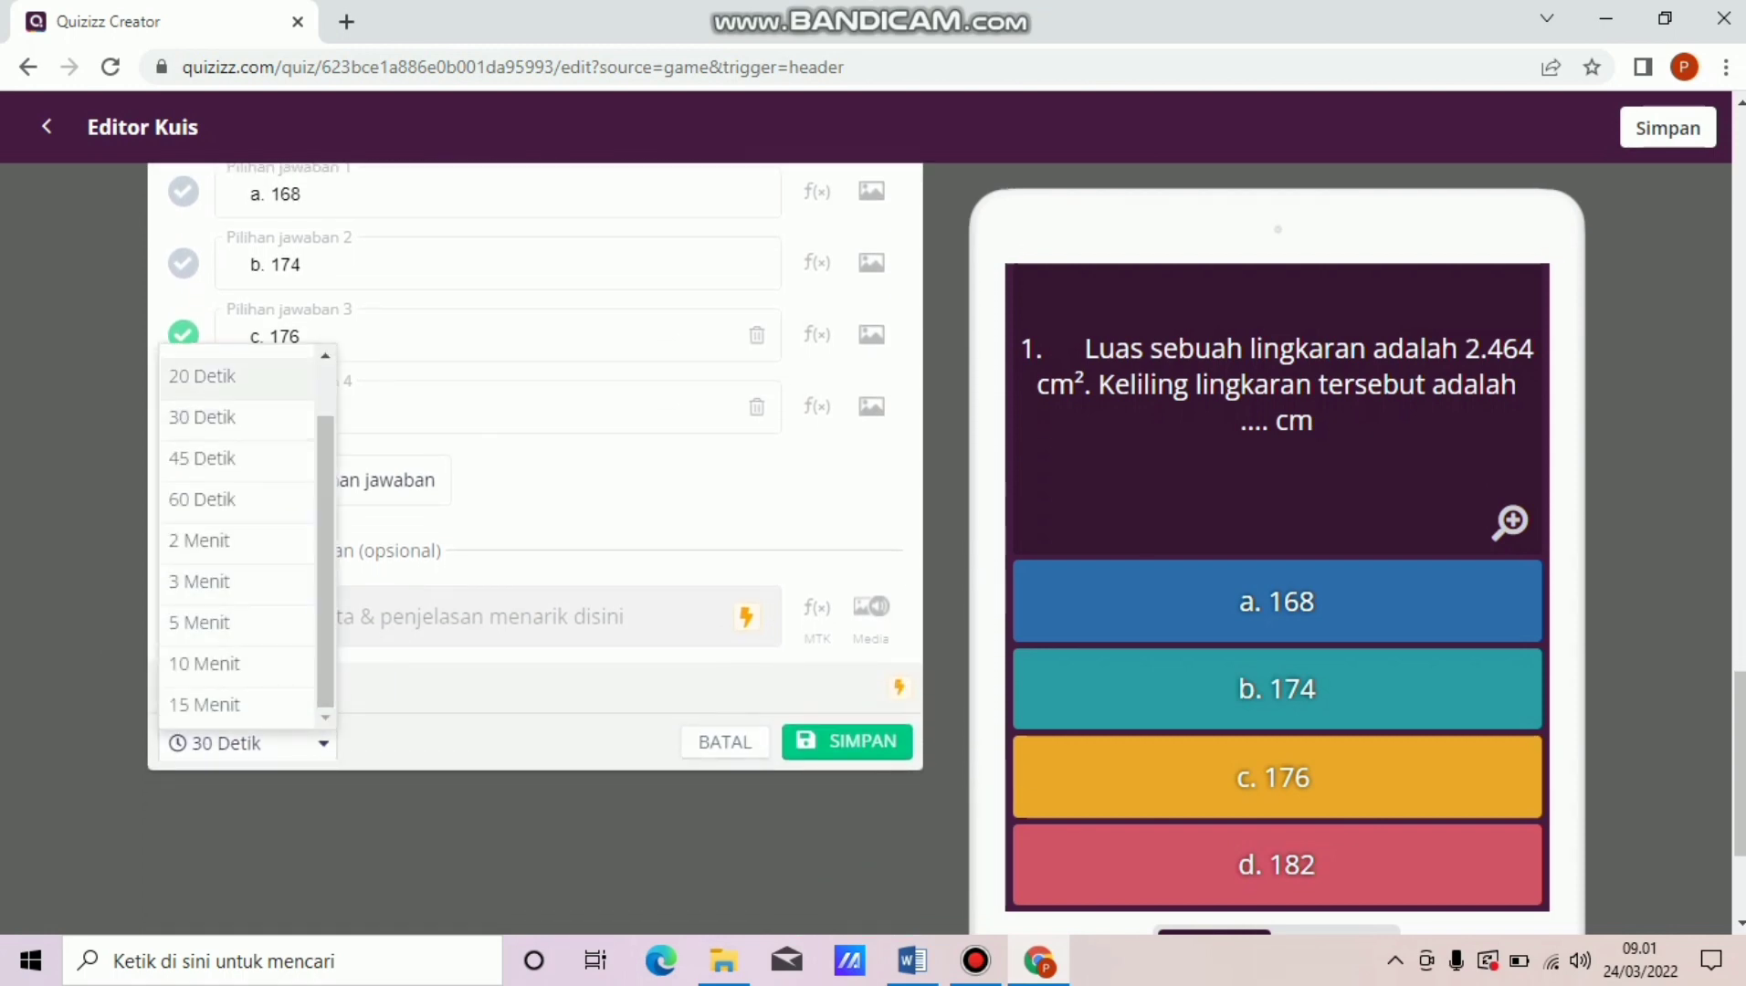
{"action": "left_click", "coordinate": [201, 623]}
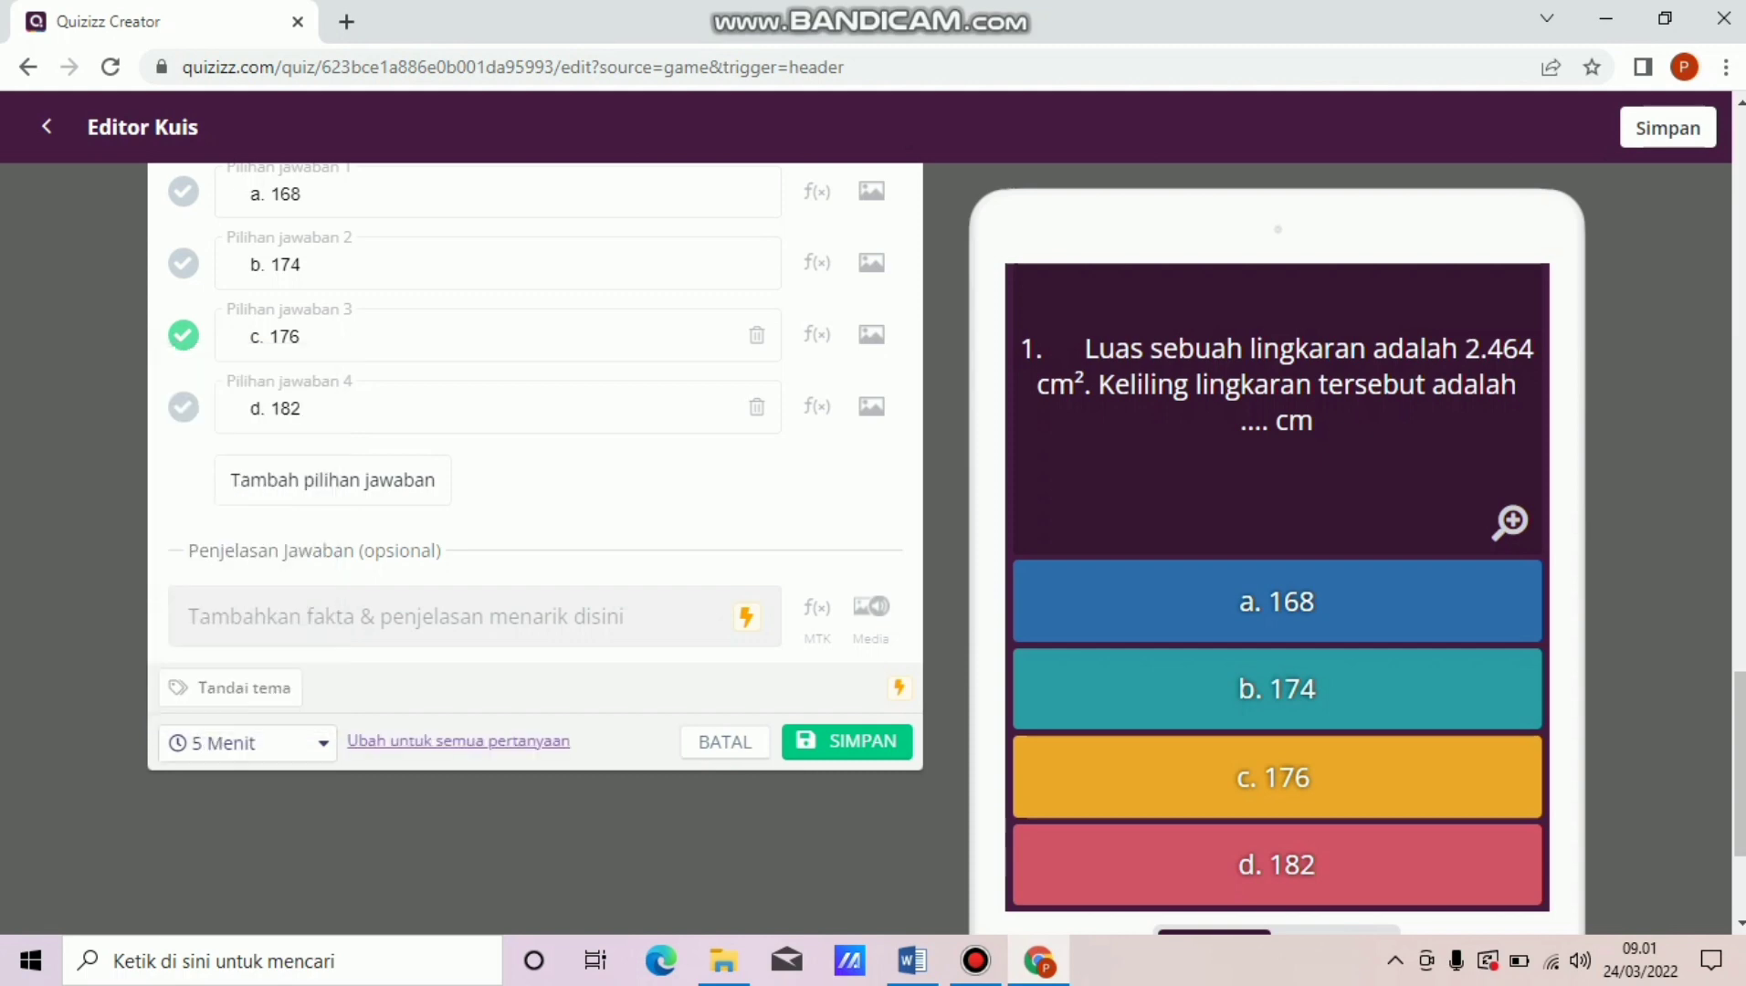
{"action": "left_click", "coordinate": [846, 742]}
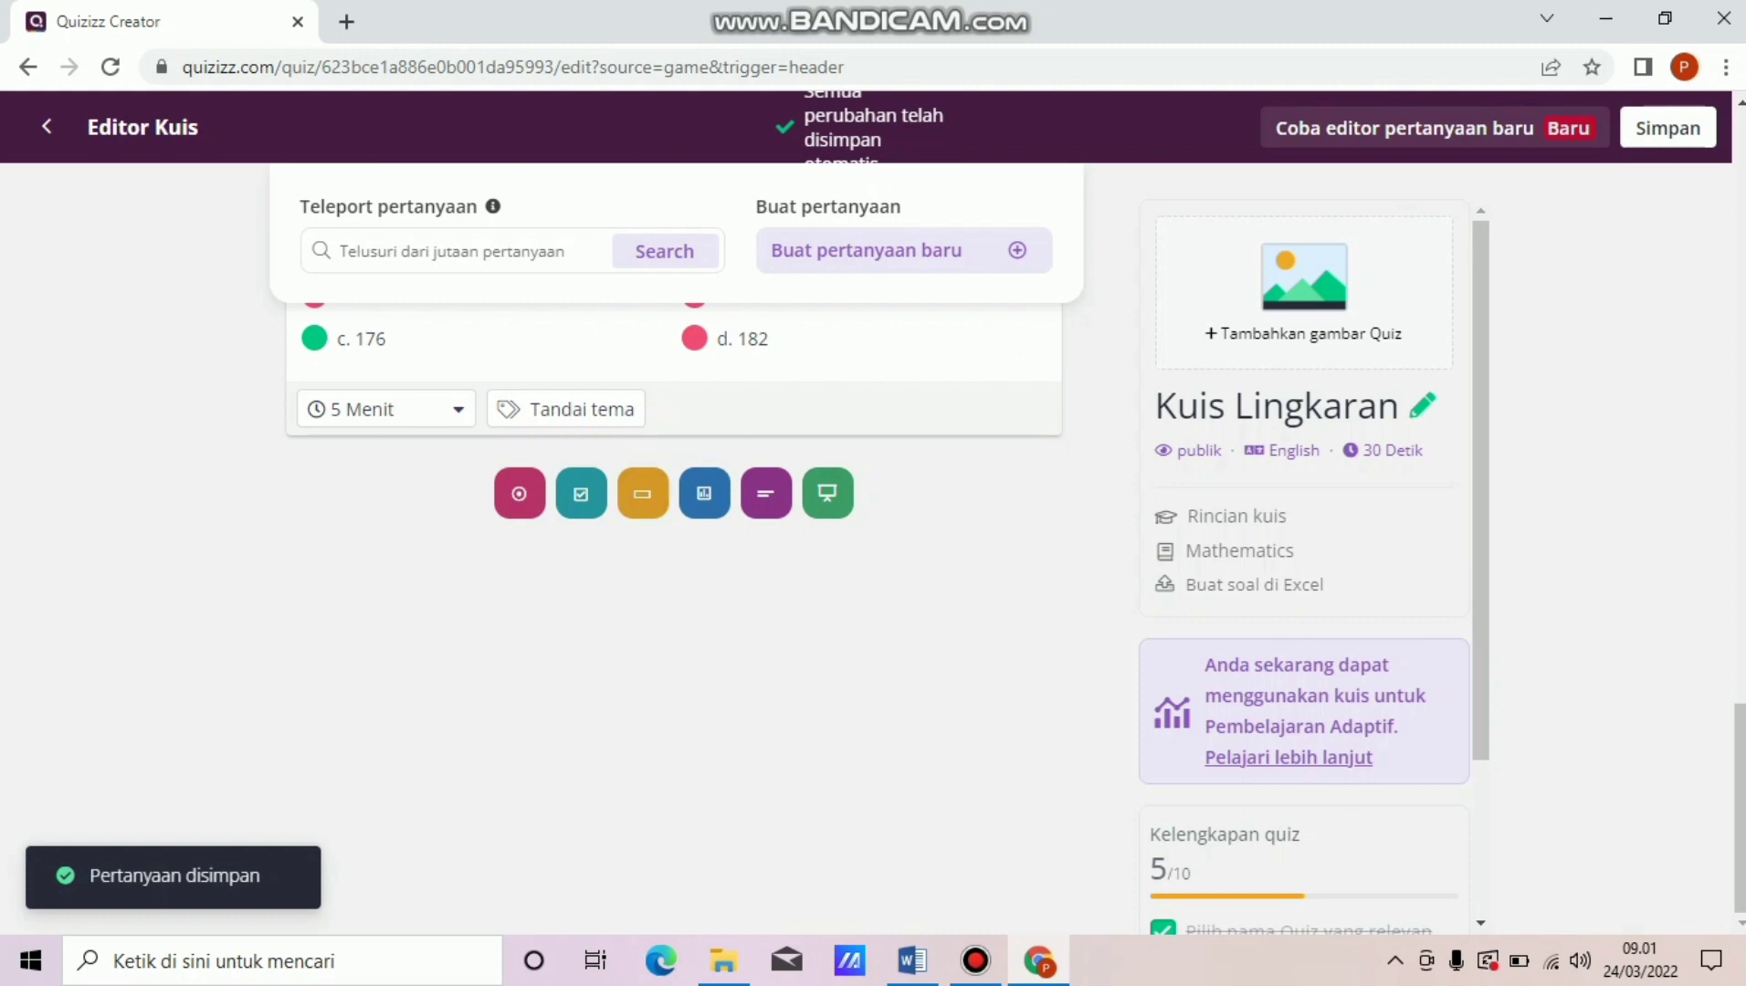
Add another multiple-choice question and copy question 7's opening line "Perhatikan gambar di bawah ini!" from Word into its question field.
{"action": "left_click", "coordinate": [518, 493]}
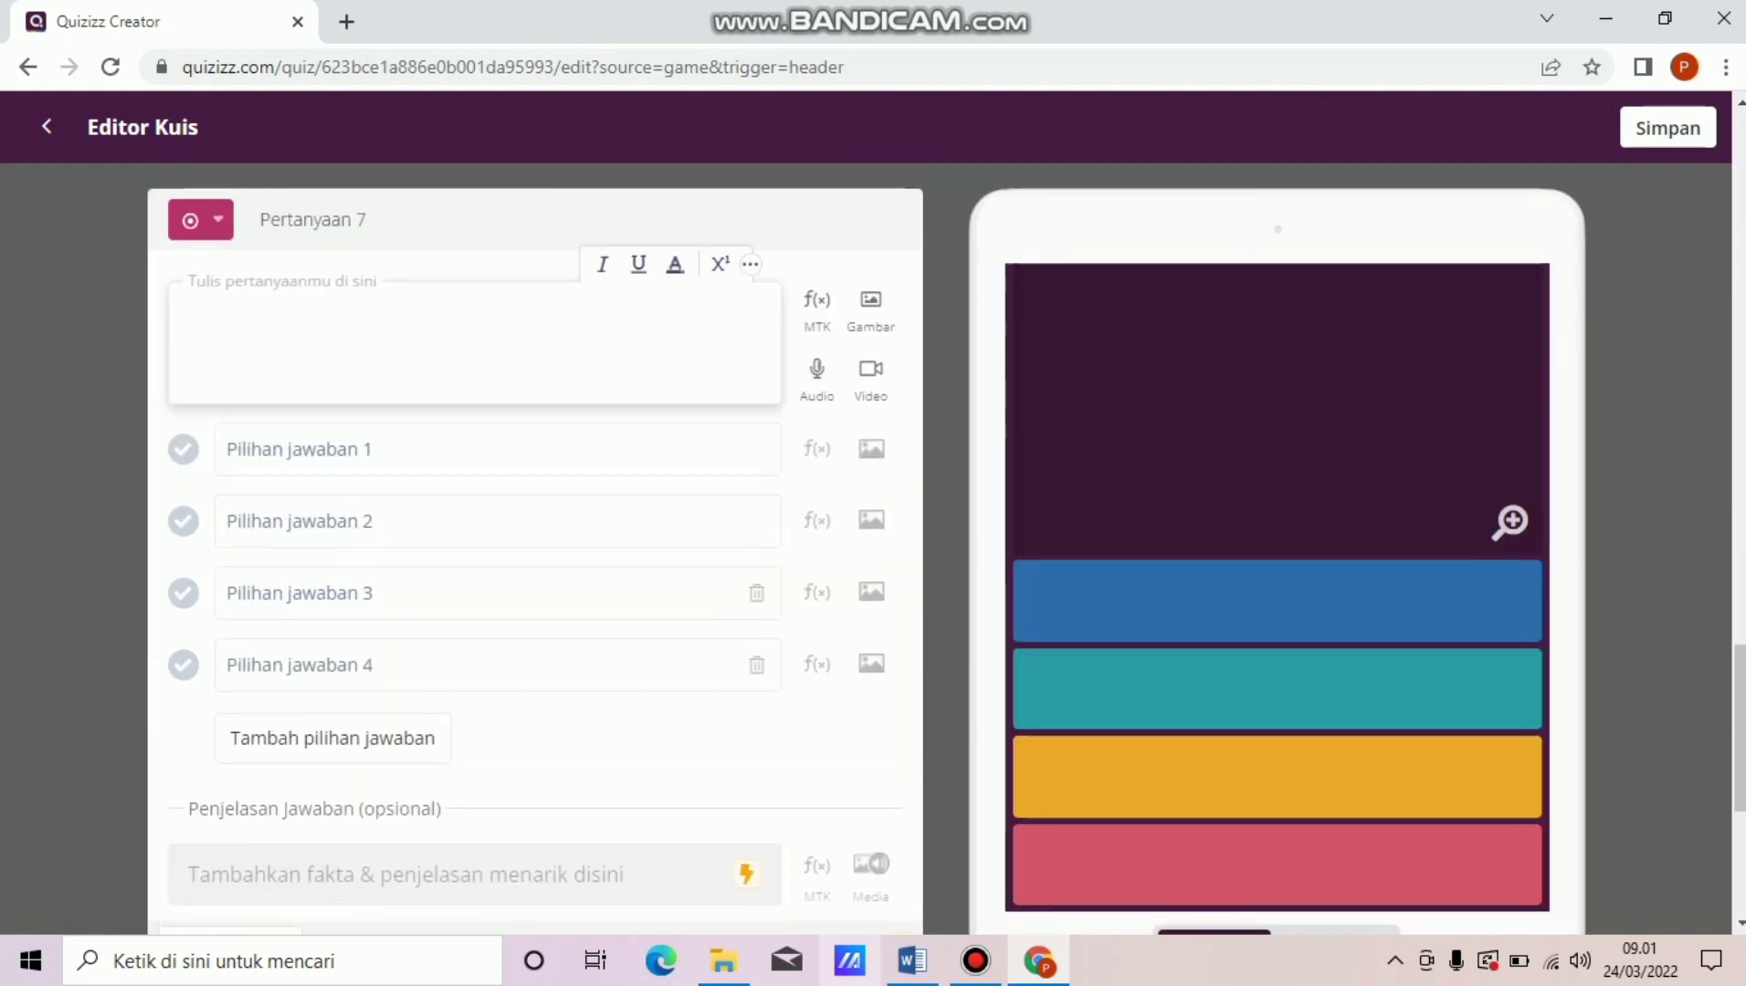
{"action": "left_click", "coordinate": [912, 961]}
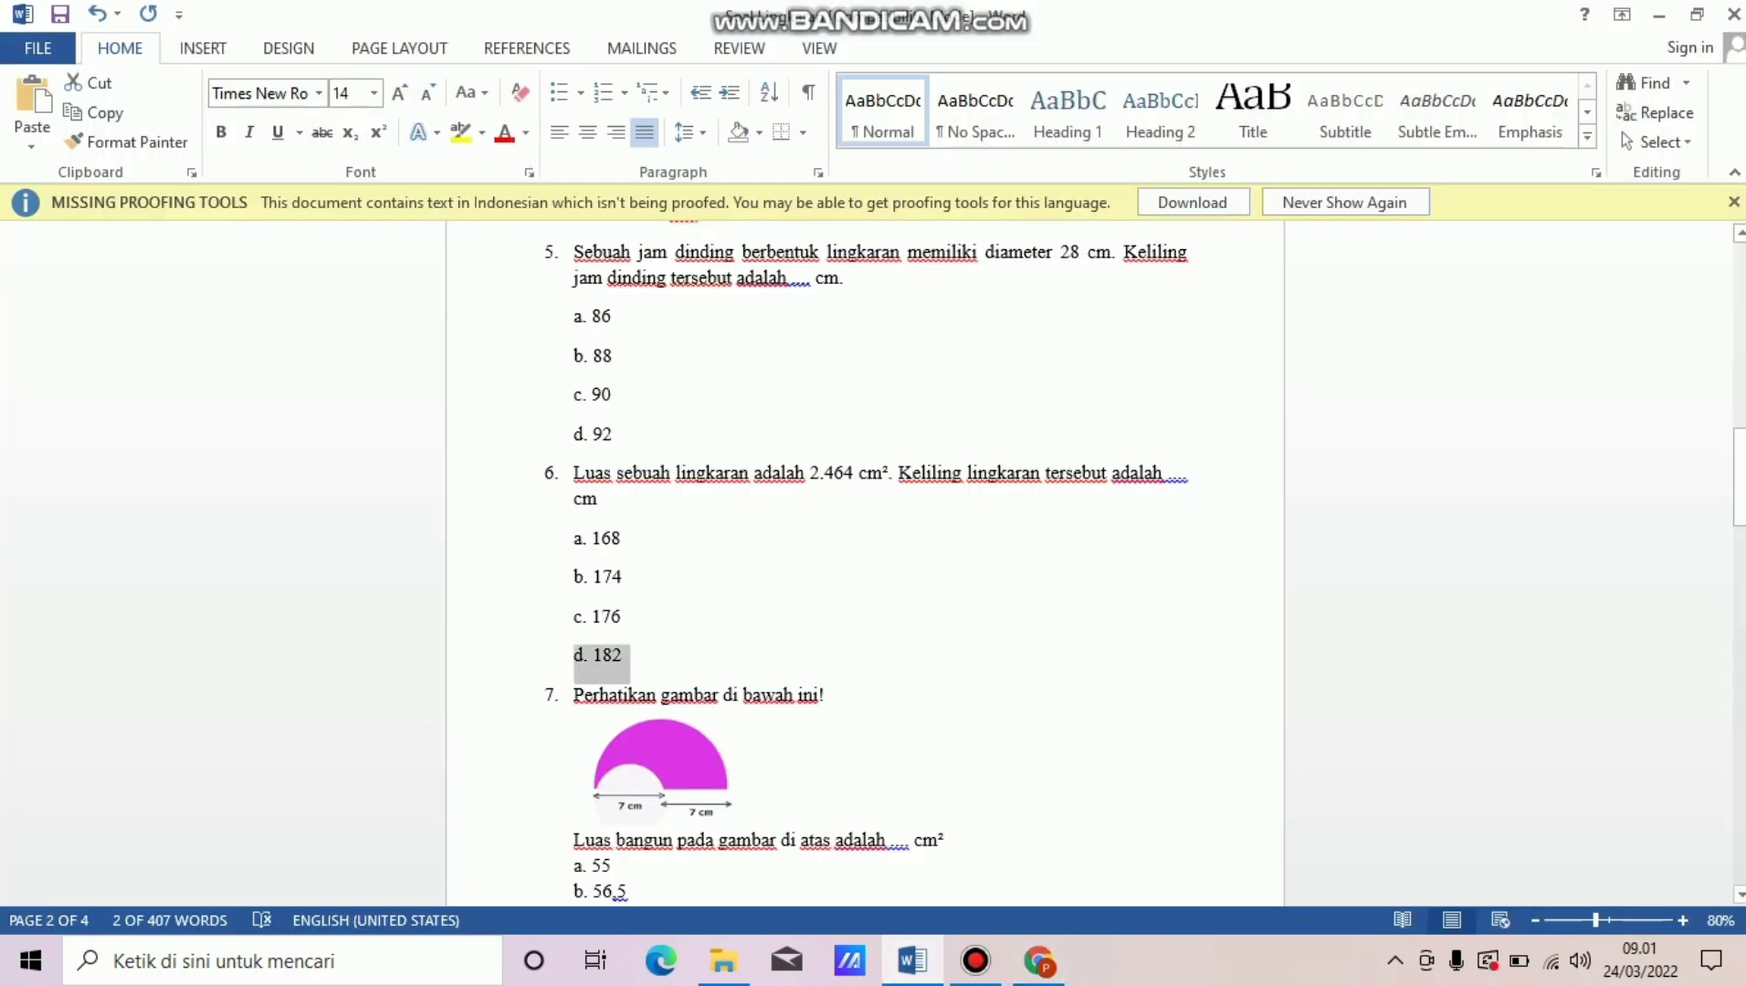
{"action": "left_click_drag", "start_coordinate": [574, 695], "coordinate": [826, 696]}
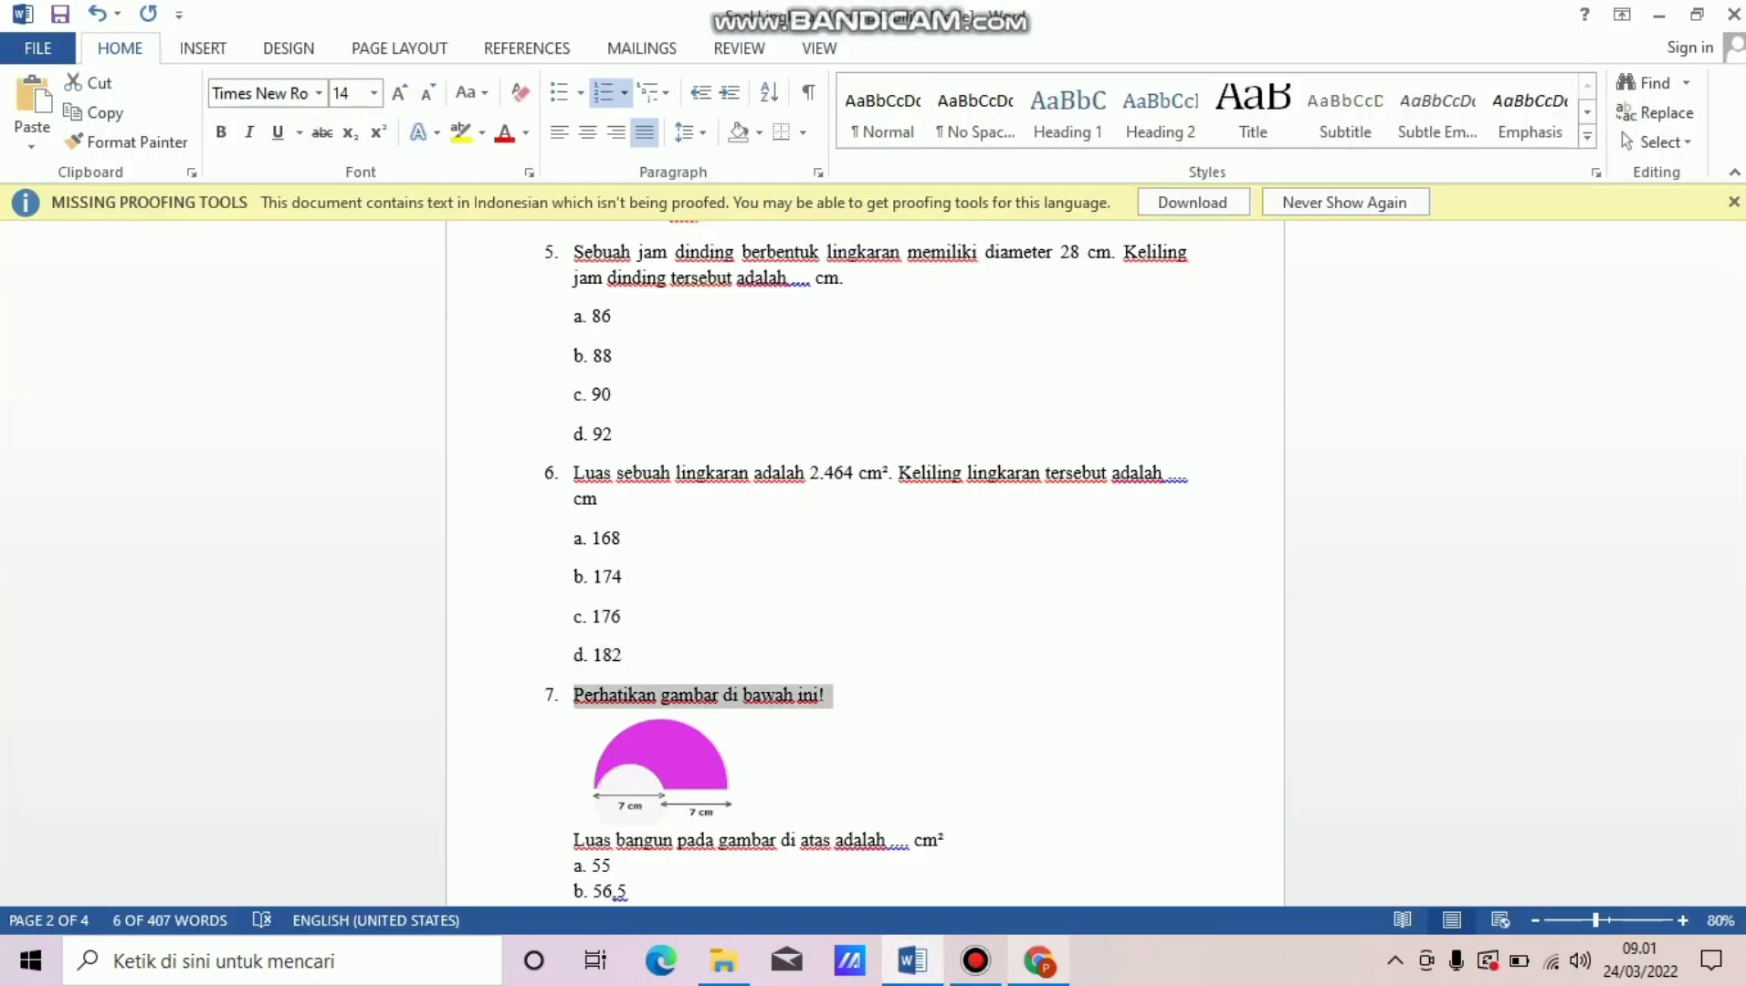
{"action": "left_click", "coordinate": [1040, 961]}
{"action": "key", "text": "ctrl+v"}
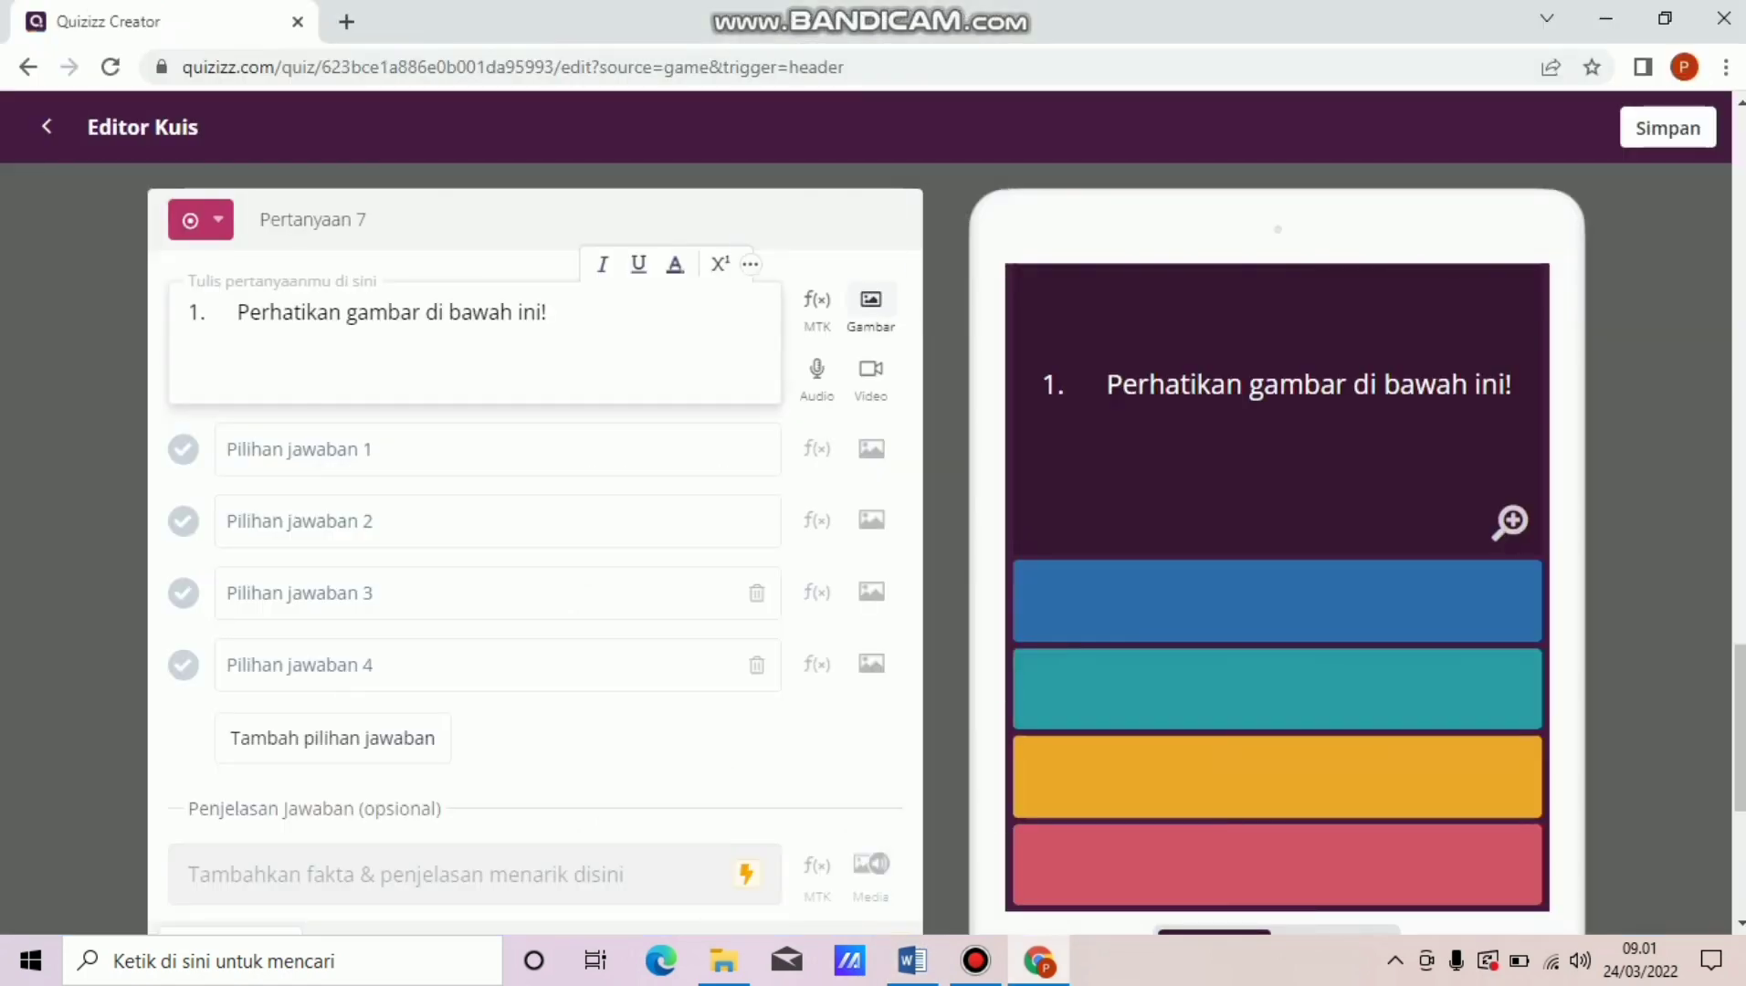
Upload the image file SOAL 7 from the Unduhan folder and attach it to question 7.
{"action": "left_click", "coordinate": [871, 306]}
{"action": "left_click", "coordinate": [868, 321]}
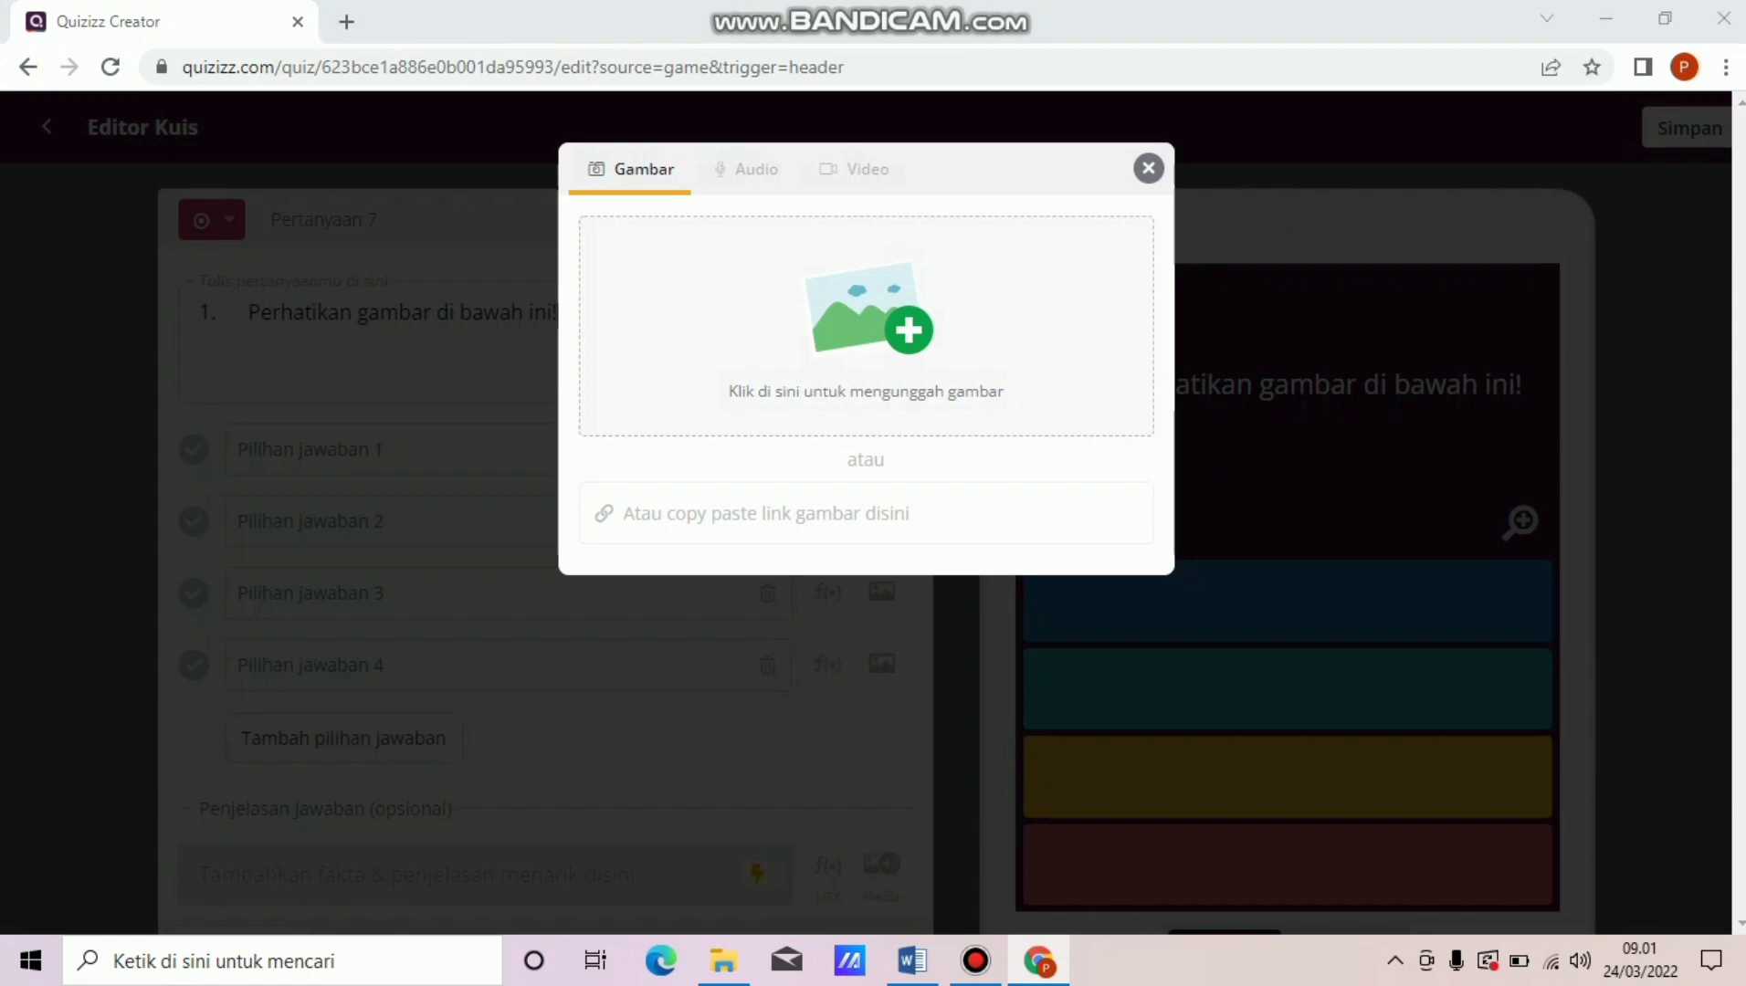
{"action": "left_click", "coordinate": [288, 304]}
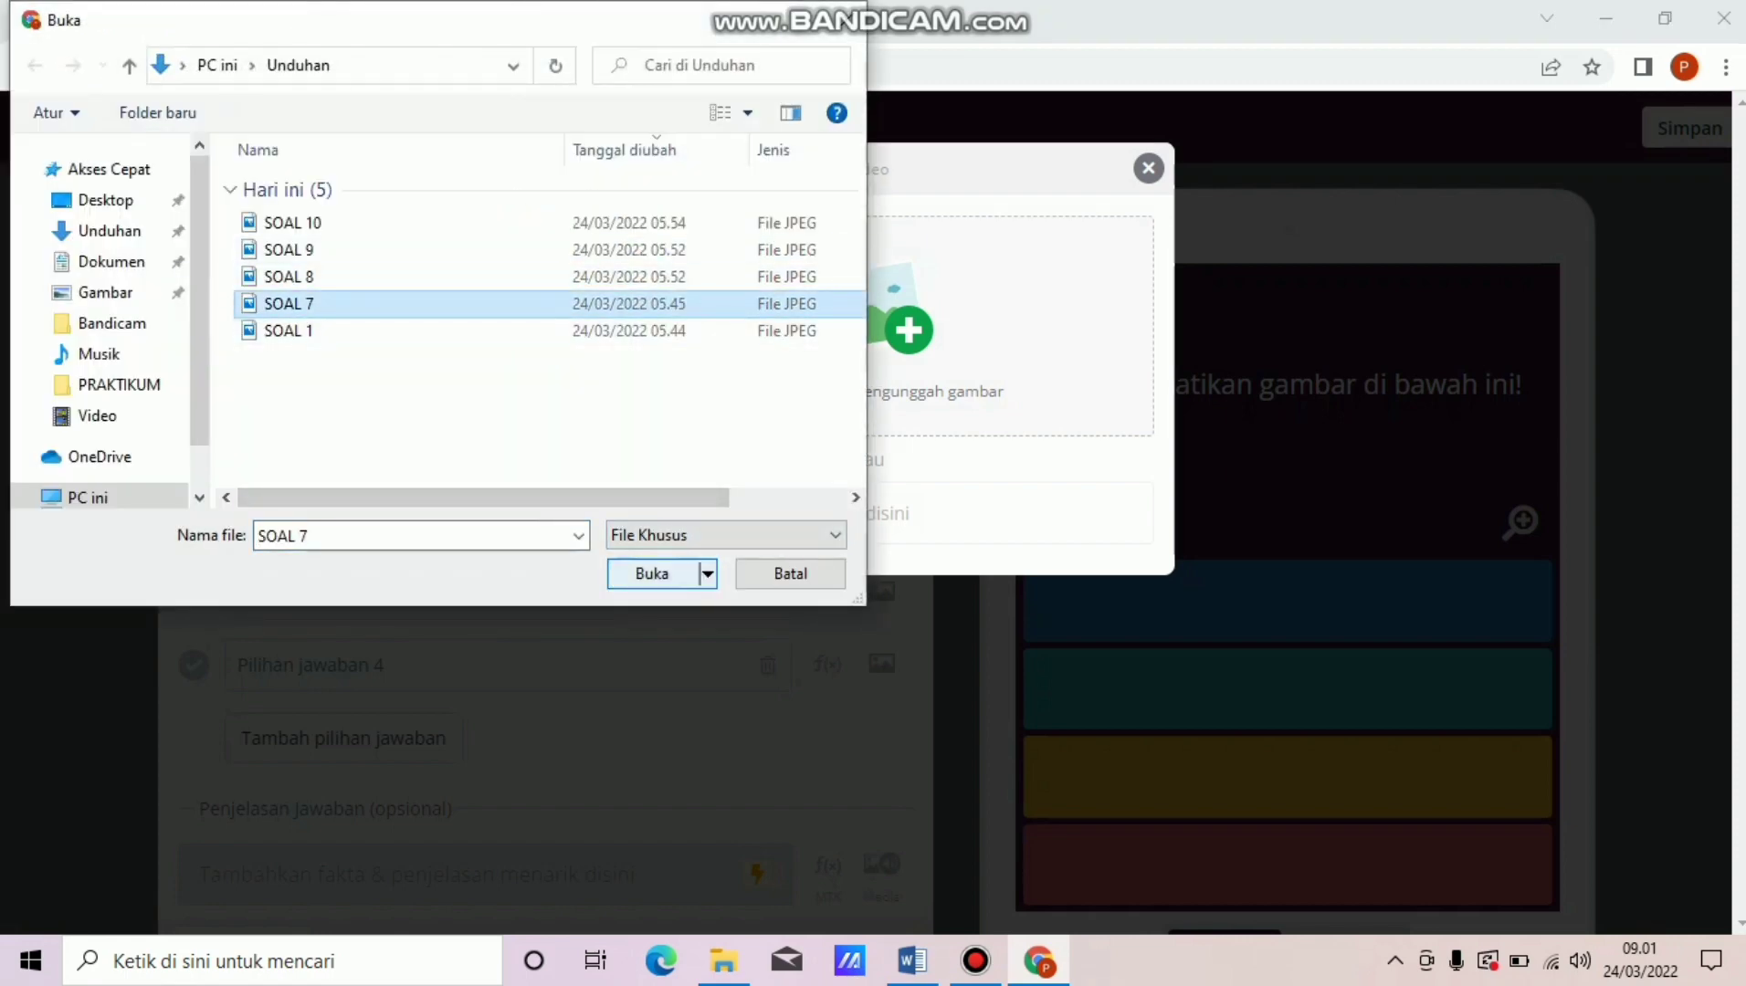
{"action": "key", "text": "Return"}
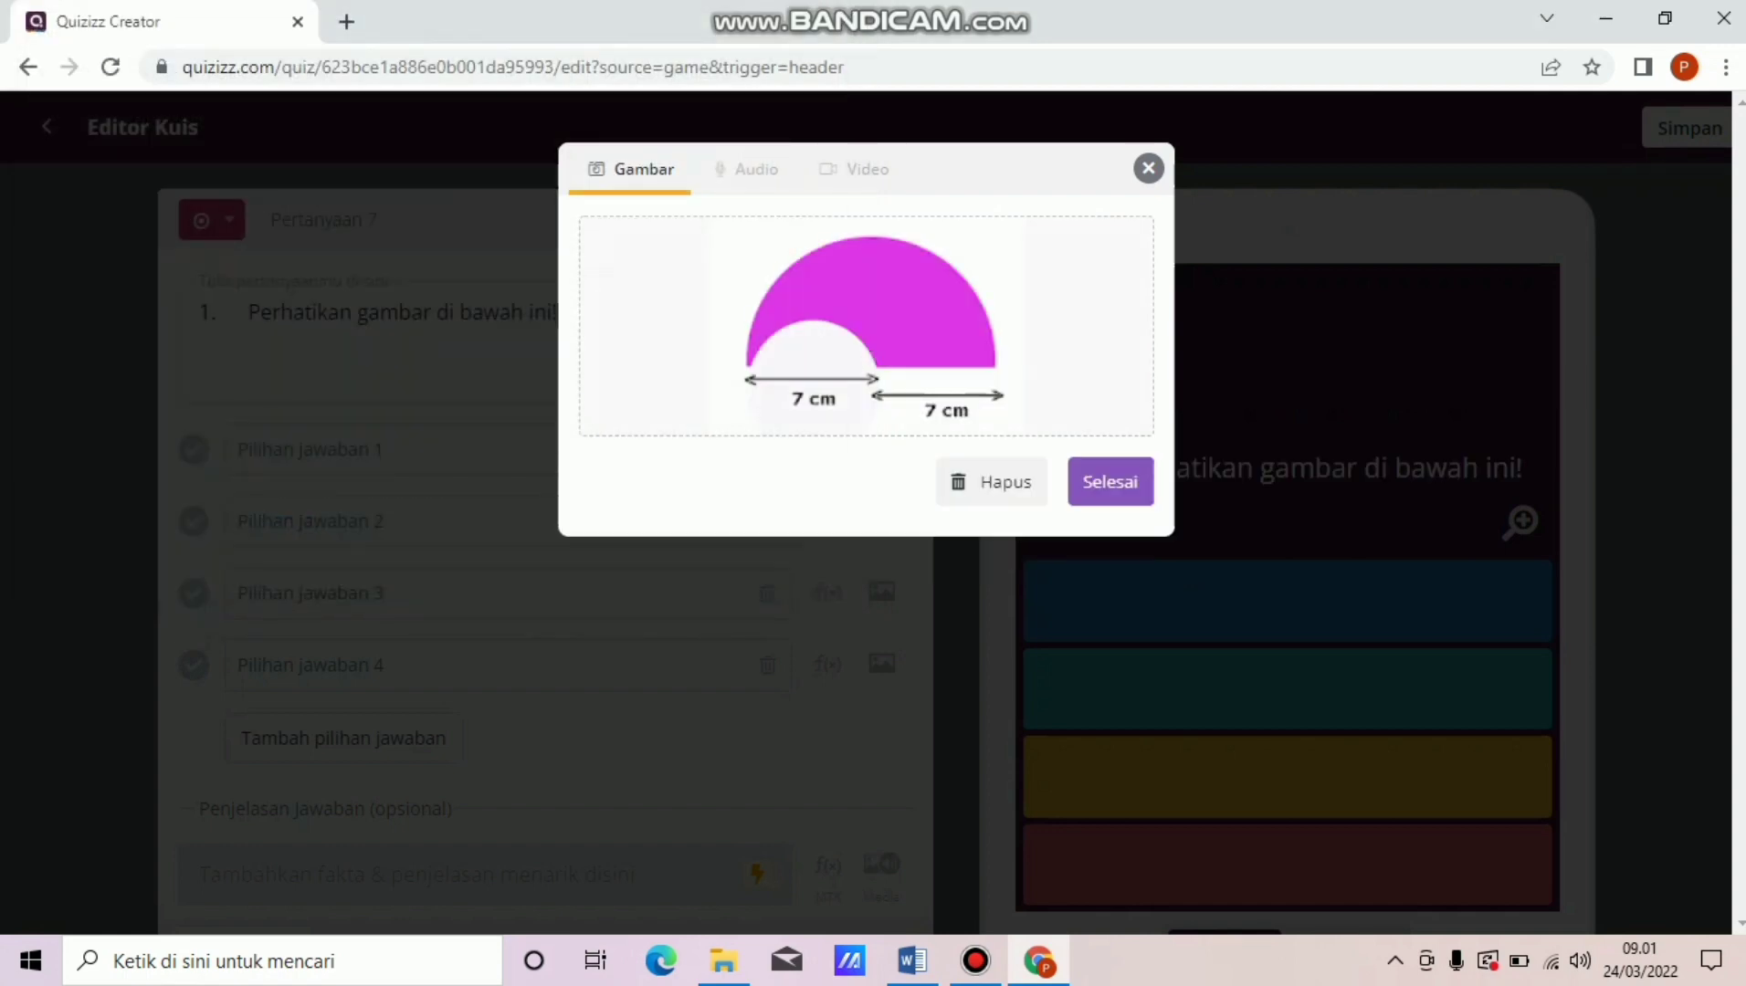
{"action": "left_click", "coordinate": [1111, 481]}
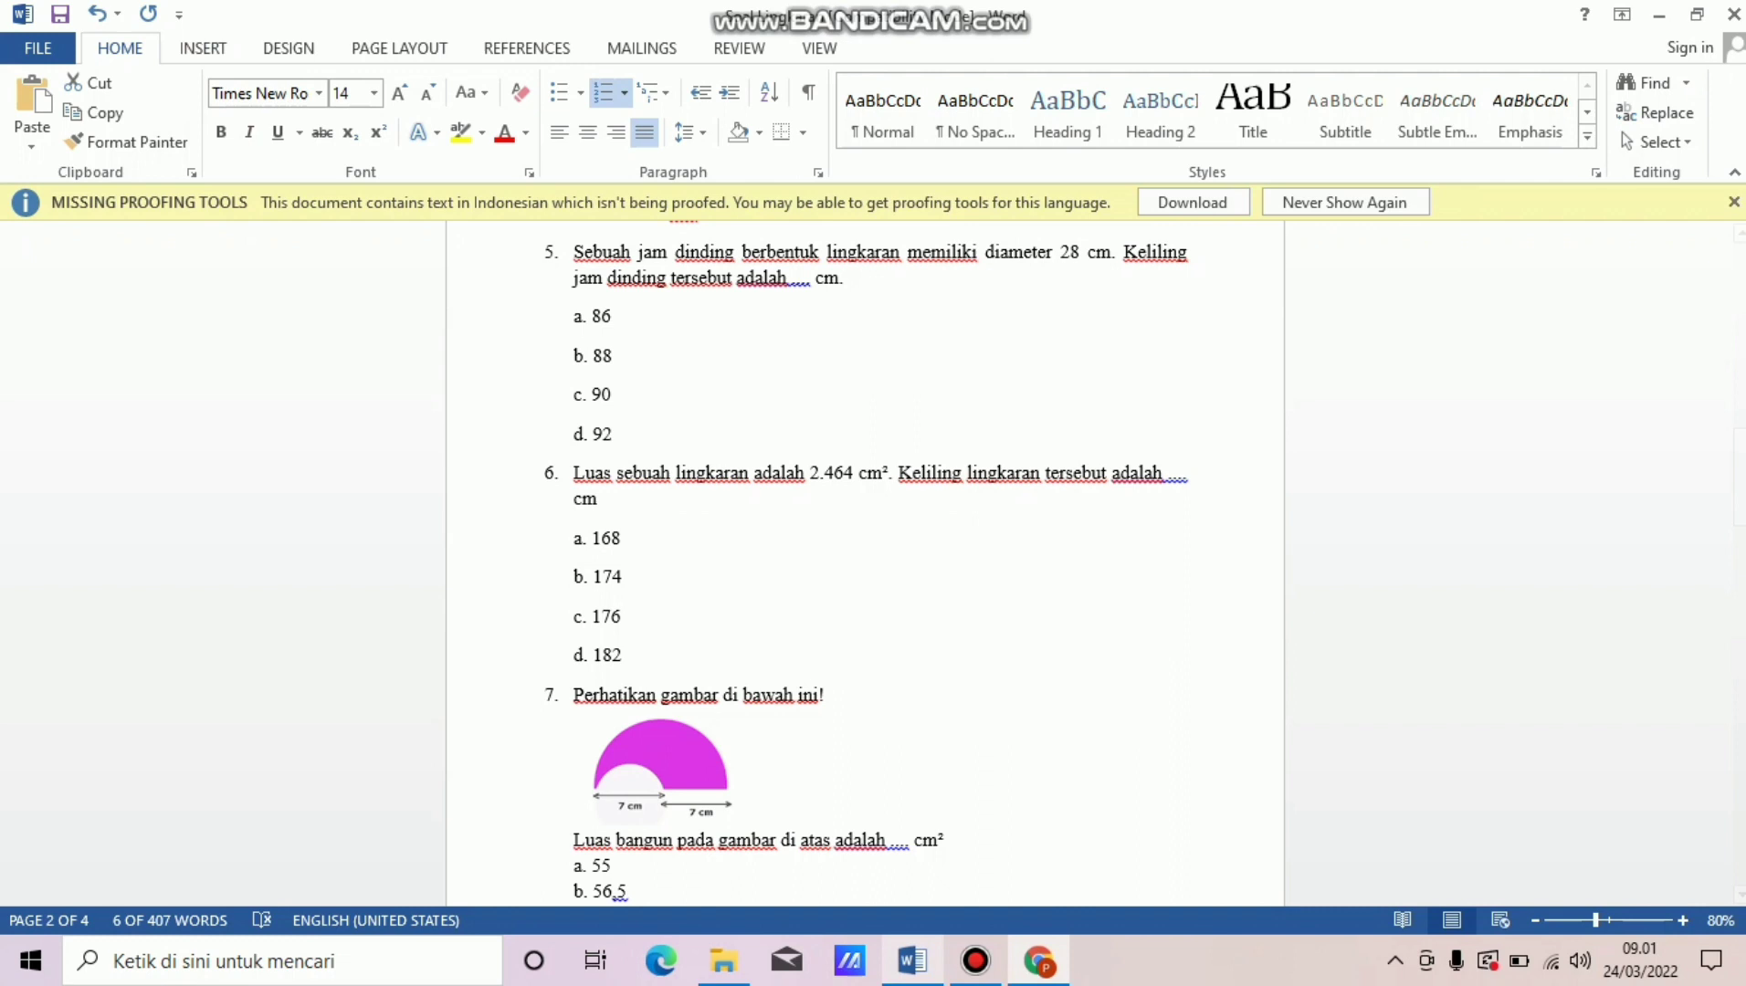
Copy "Luas bangun pada gambar di atas adalah .... cm²" from Word into the second line of question 7's text.
{"action": "left_click", "coordinate": [912, 961]}
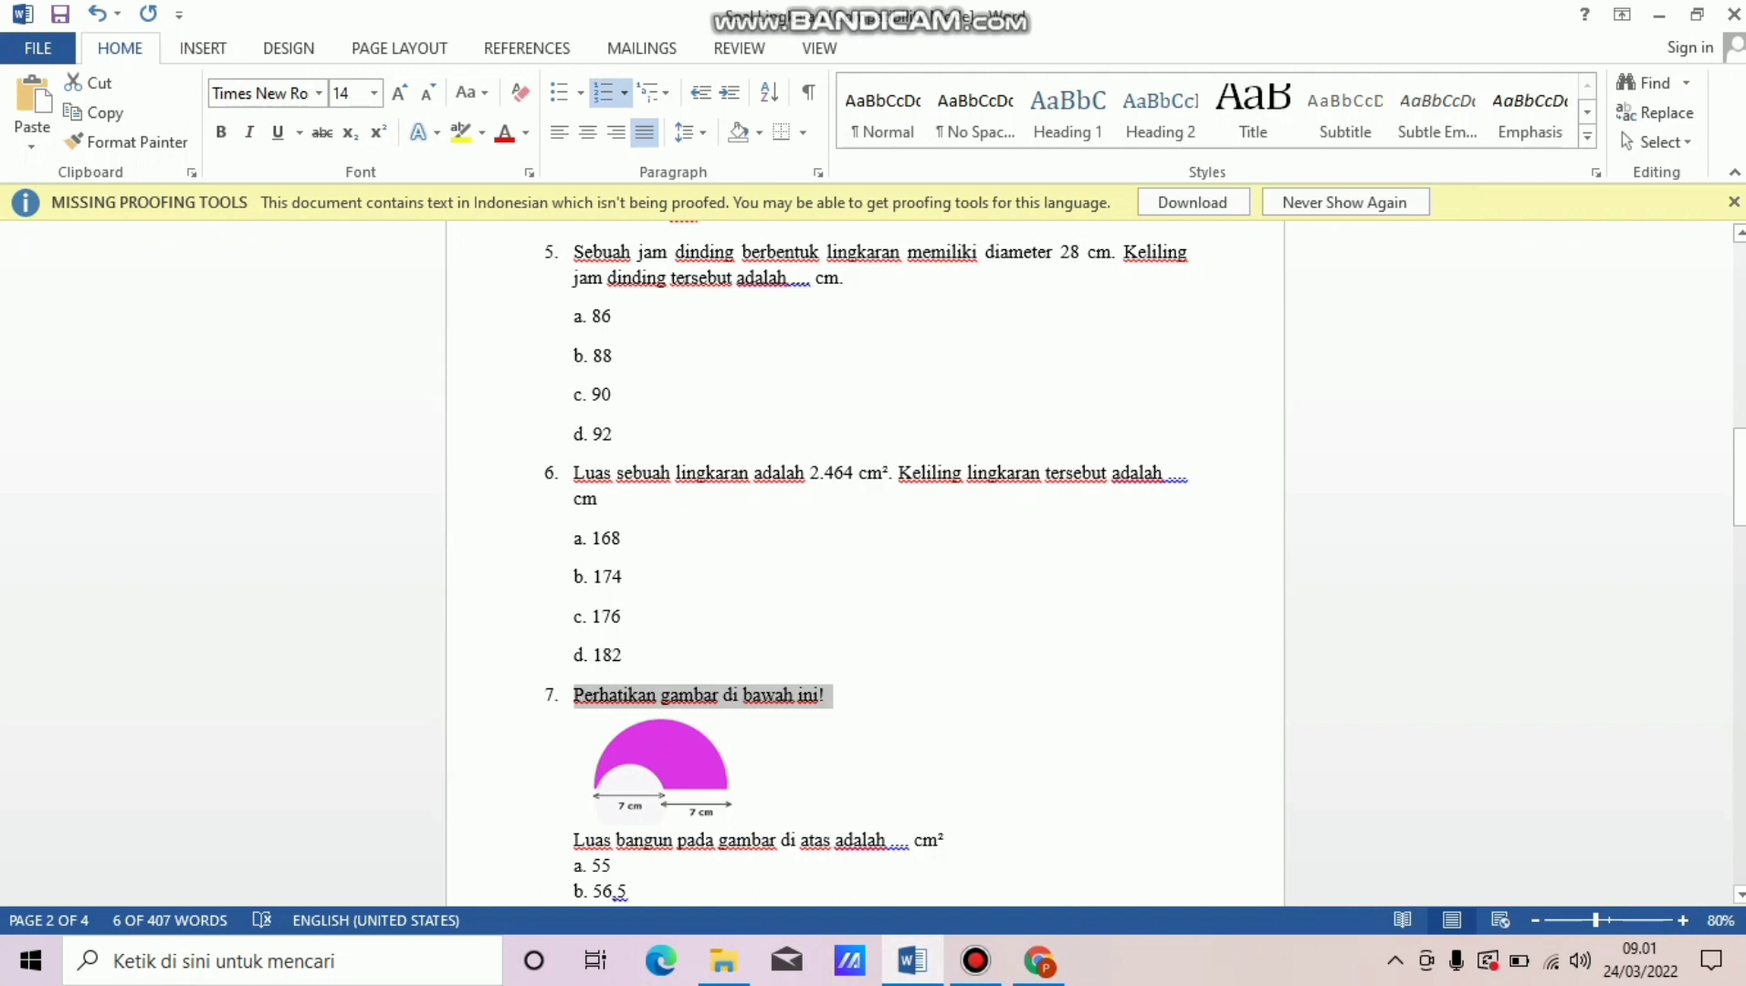
{"action": "left_click_drag", "start_coordinate": [575, 842], "coordinate": [1105, 844]}
{"action": "key", "text": "ctrl+c"}
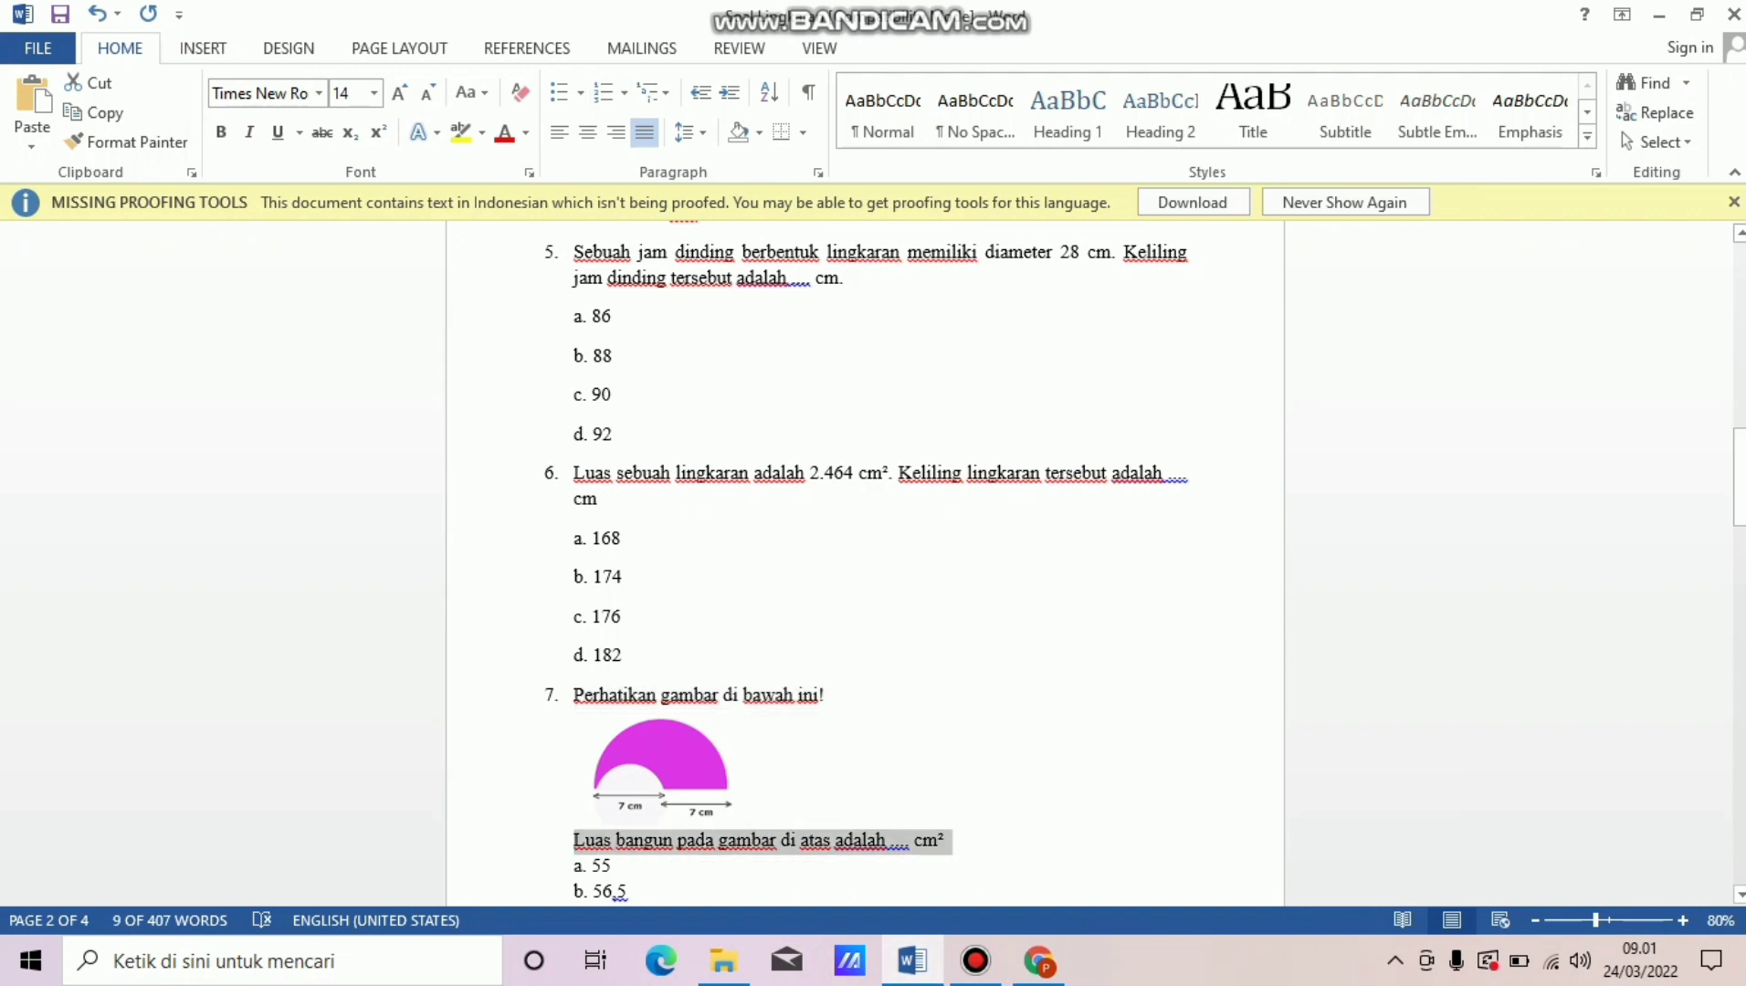
{"action": "left_click", "coordinate": [1038, 961]}
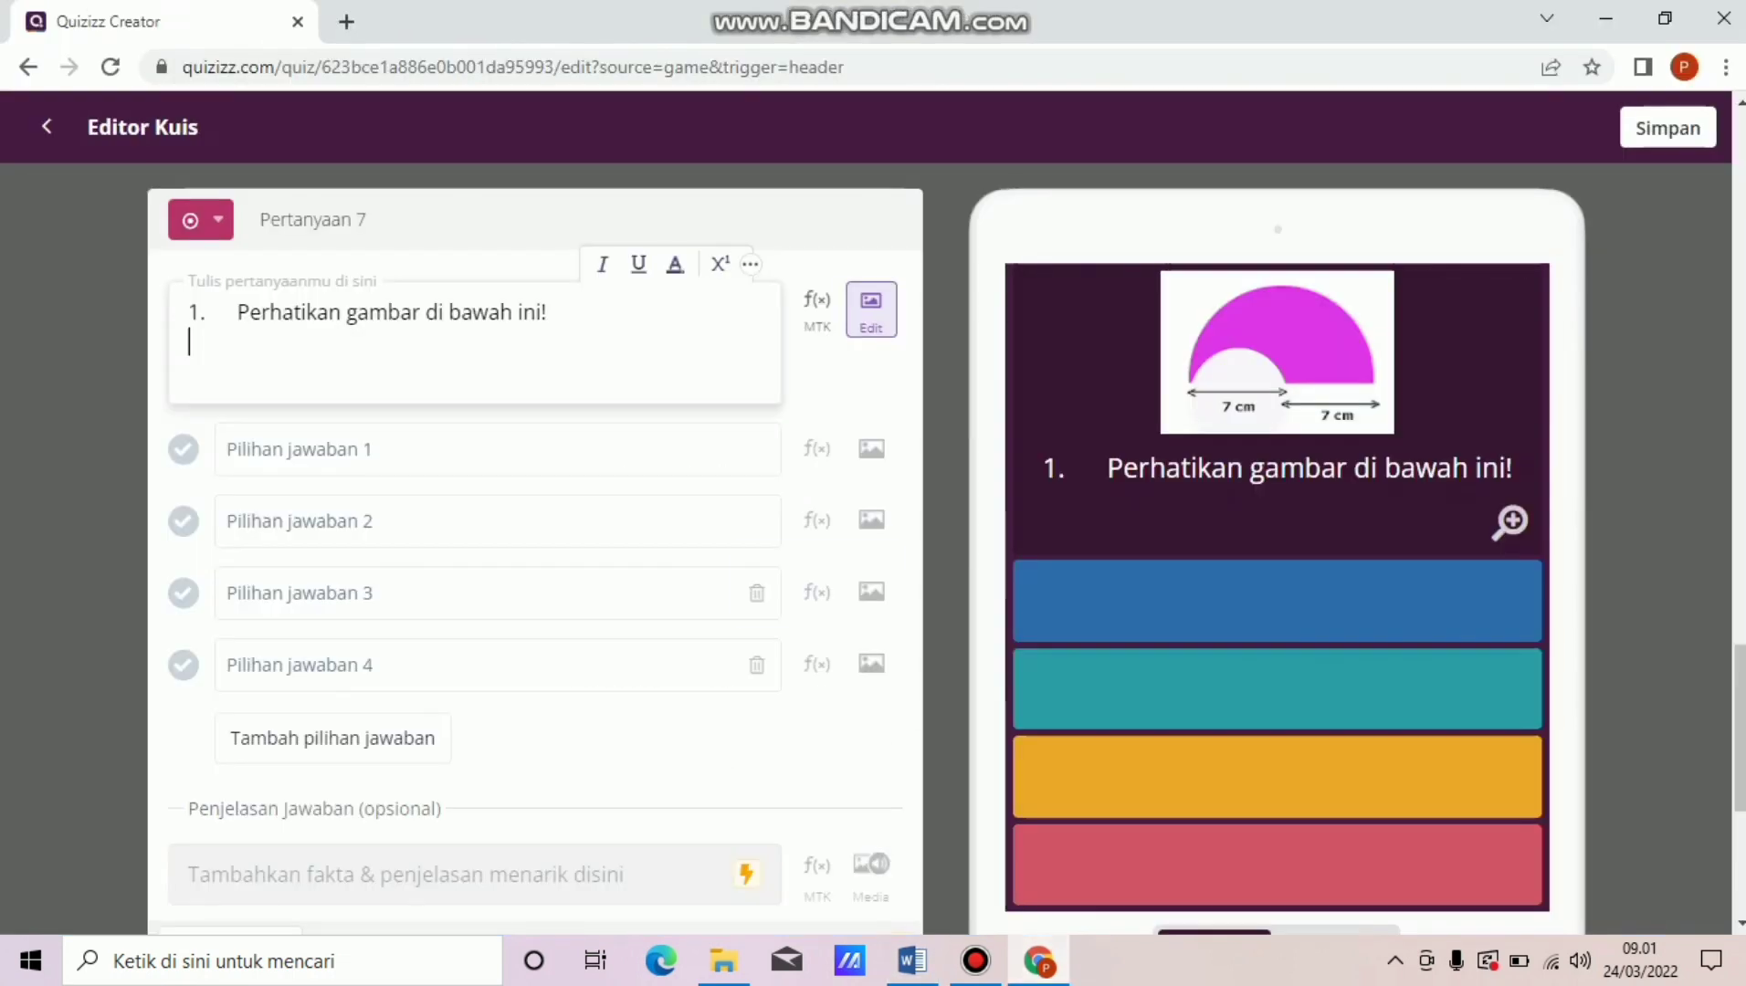
{"action": "key", "text": "ctrl+v"}
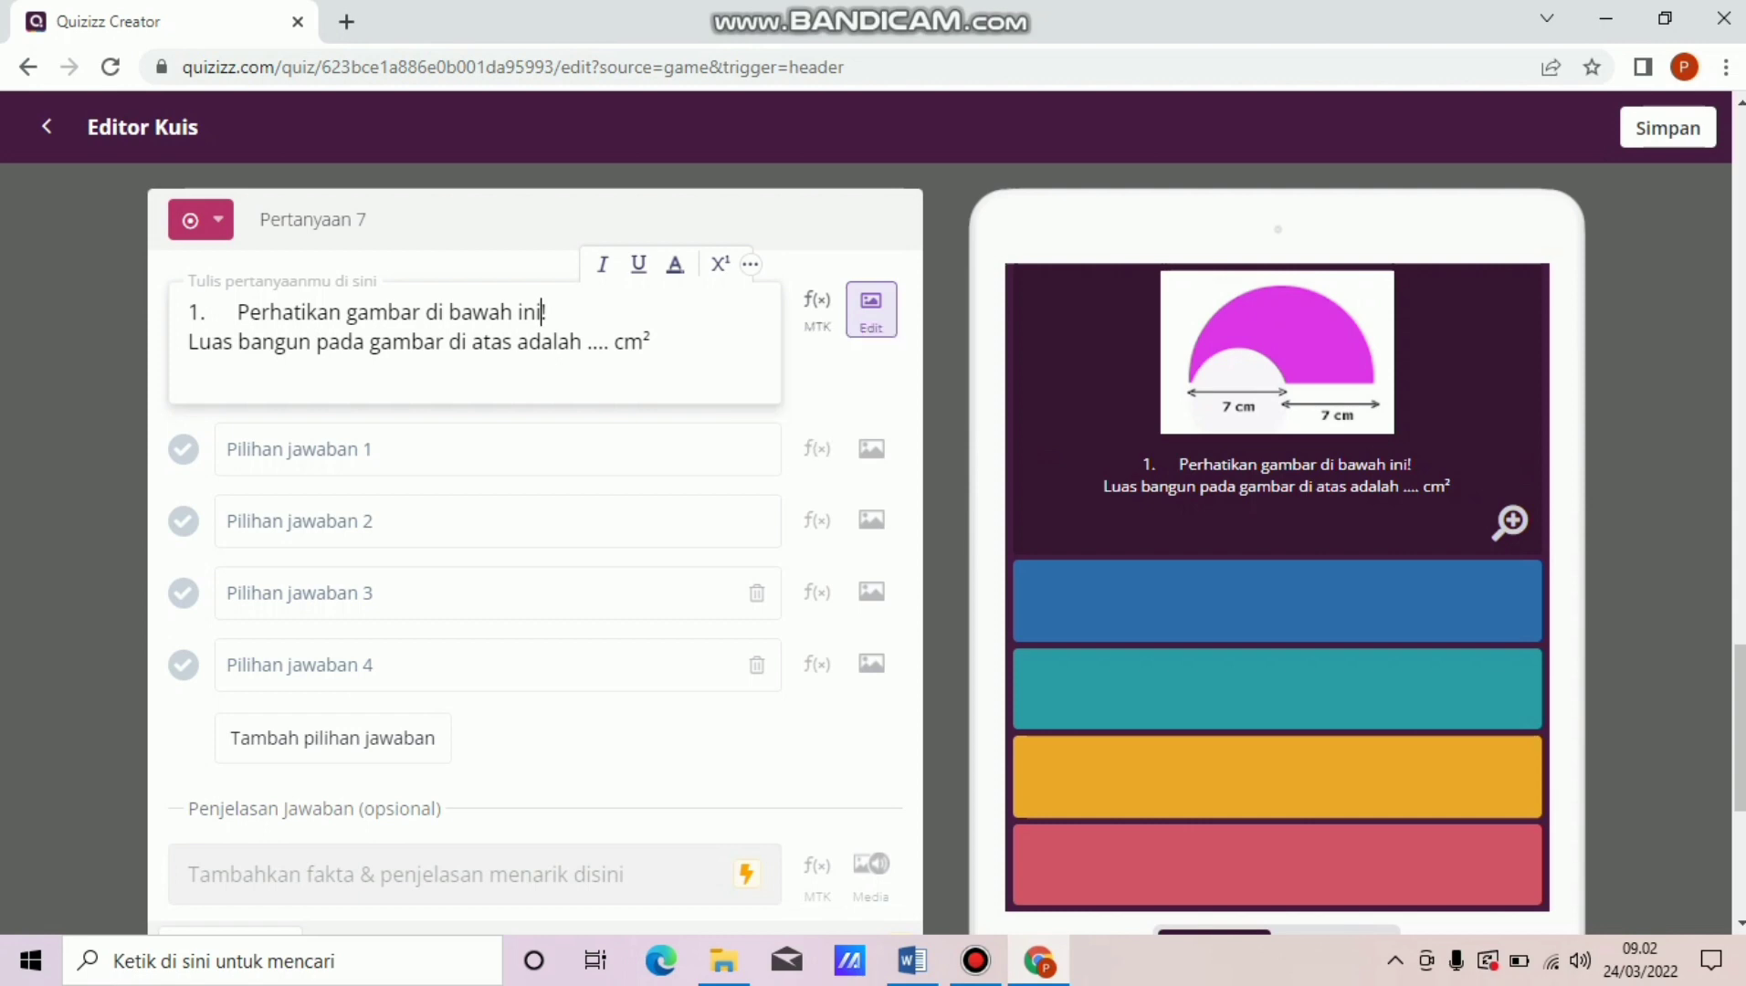
Replace "di bawah ini" with "berikut" in the first line of question 7, keeping the exclamation mark.
{"action": "key", "text": "BackSpace"}
{"action": "key", "text": "BackSpace"}
{"action": "key", "text": "BackSpace"}
{"action": "key", "text": "BackSpace"}
{"action": "key", "text": "BackSpace"}
{"action": "key", "text": "BackSpace"}
{"action": "key", "text": "BackSpace"}
{"action": "key", "text": "BackSpace"}
{"action": "key", "text": "BackSpace"}
{"action": "key", "text": "BackSpace"}
{"action": "key", "text": "BackSpace"}
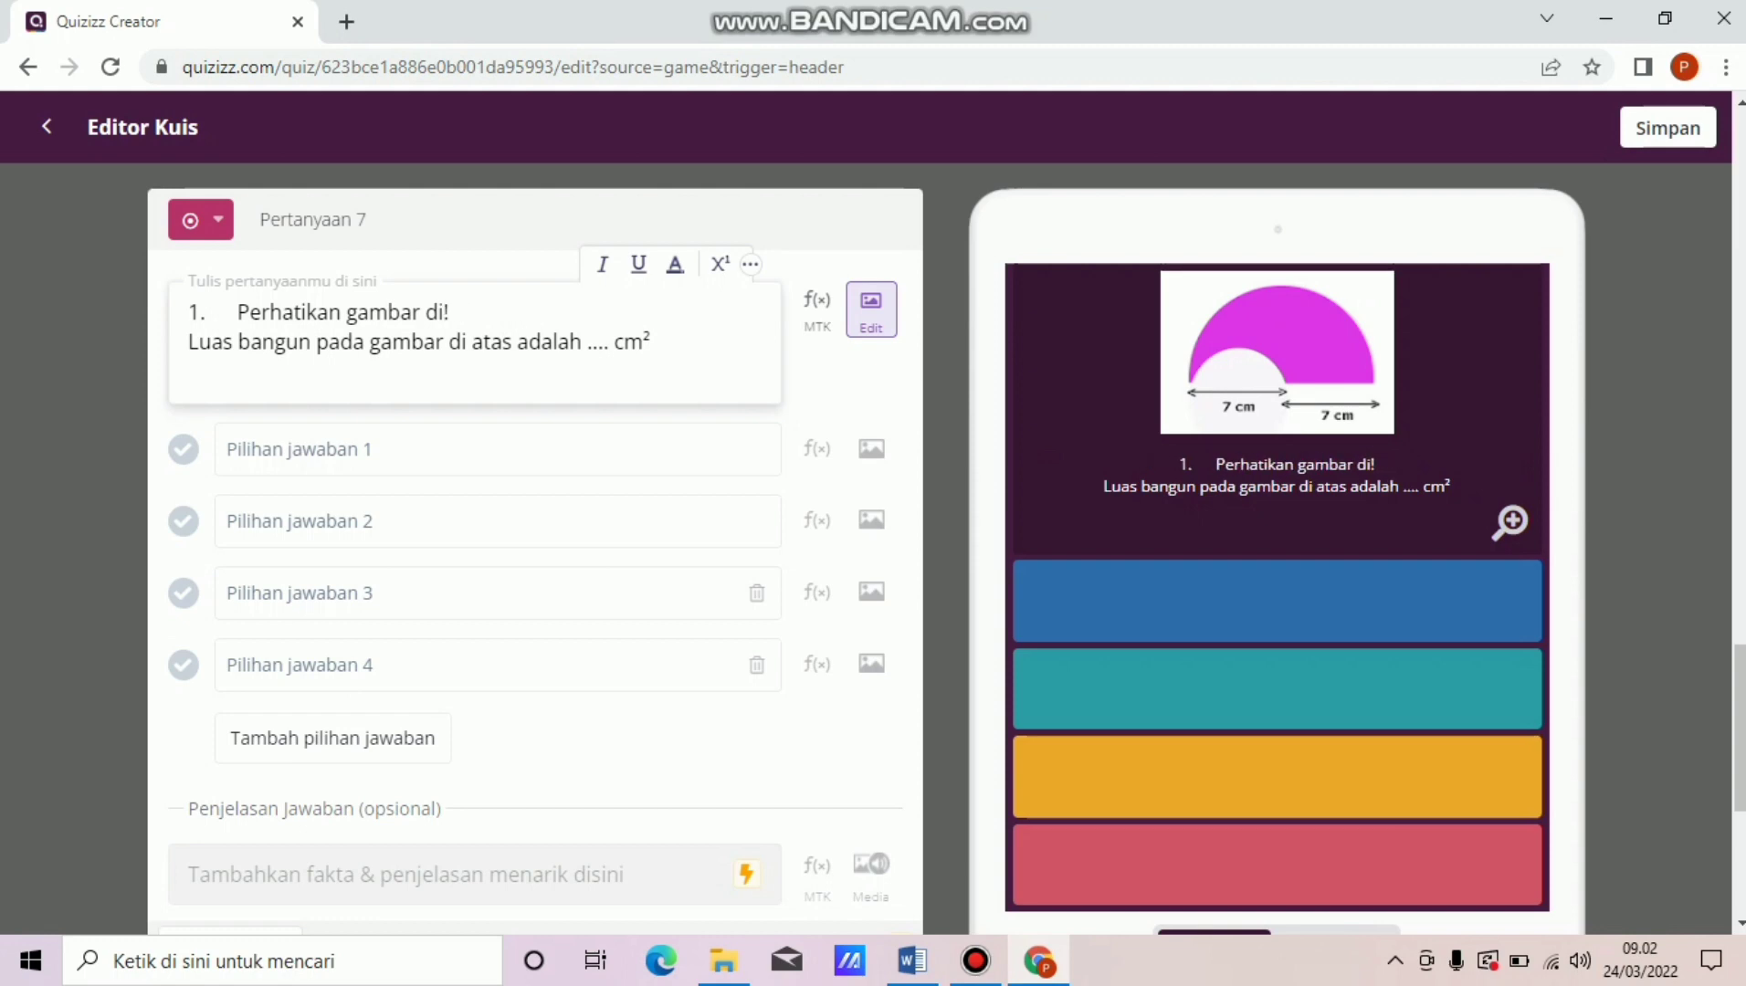
{"action": "key", "text": "BackSpace"}
{"action": "type", "text": "beri"}
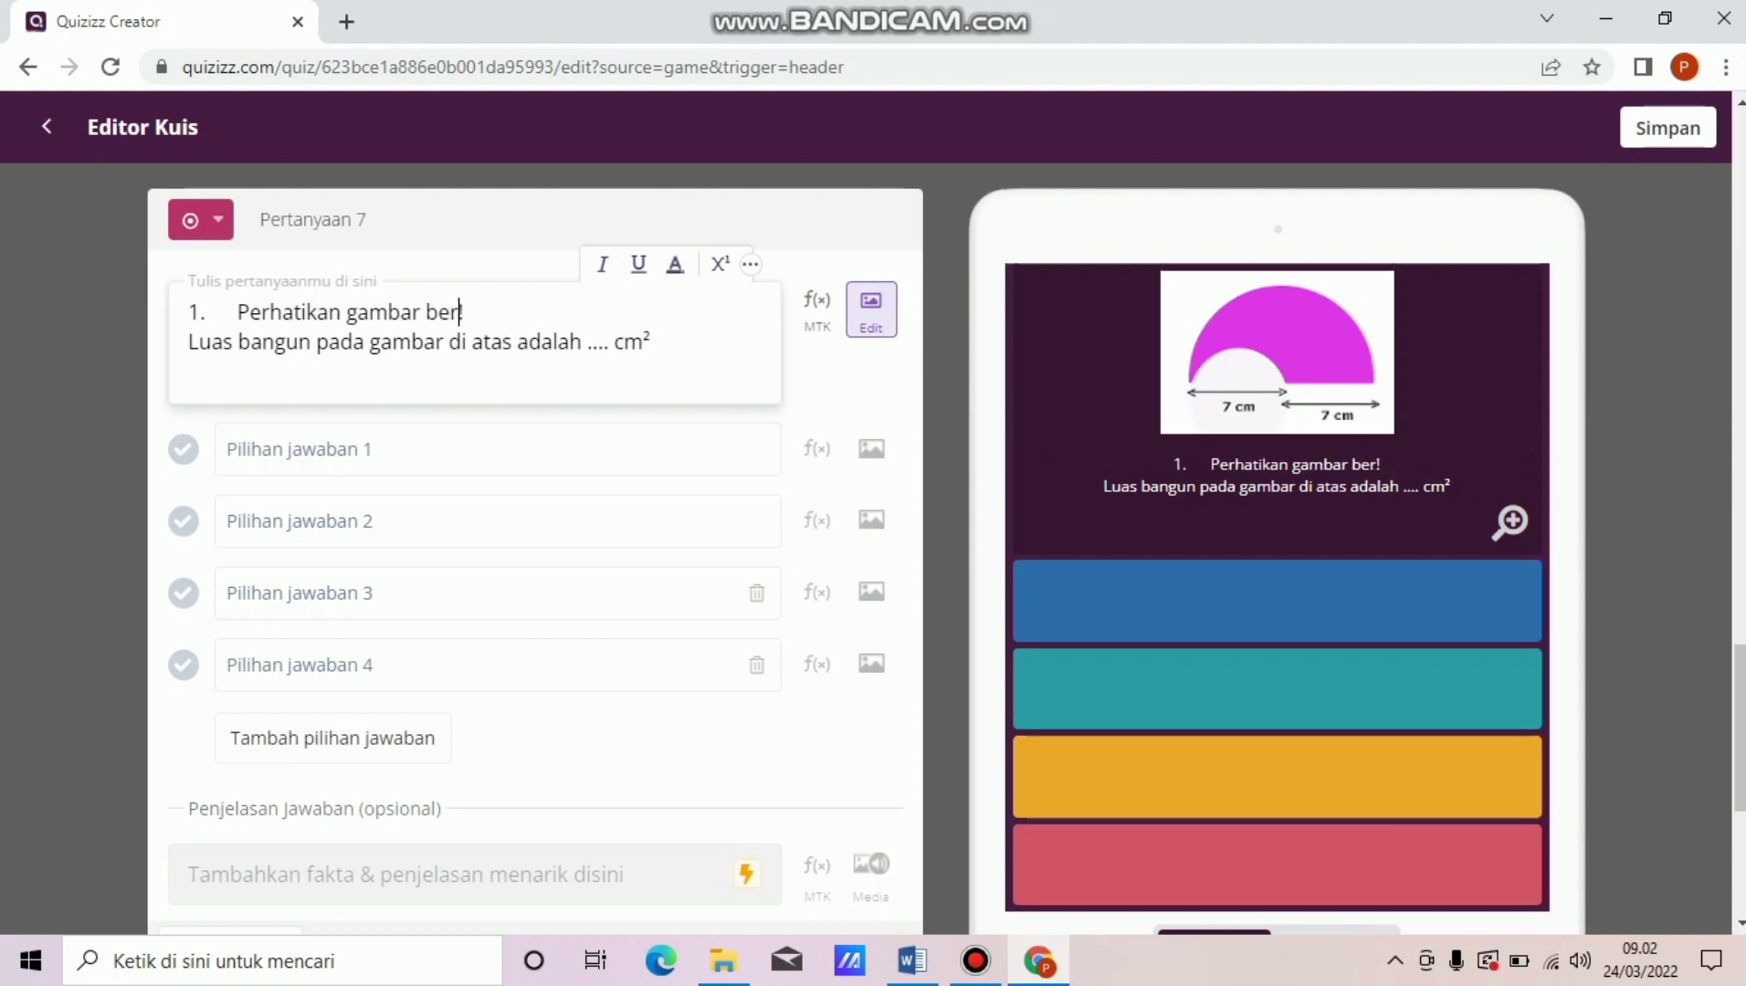
{"action": "type", "text": "kut"}
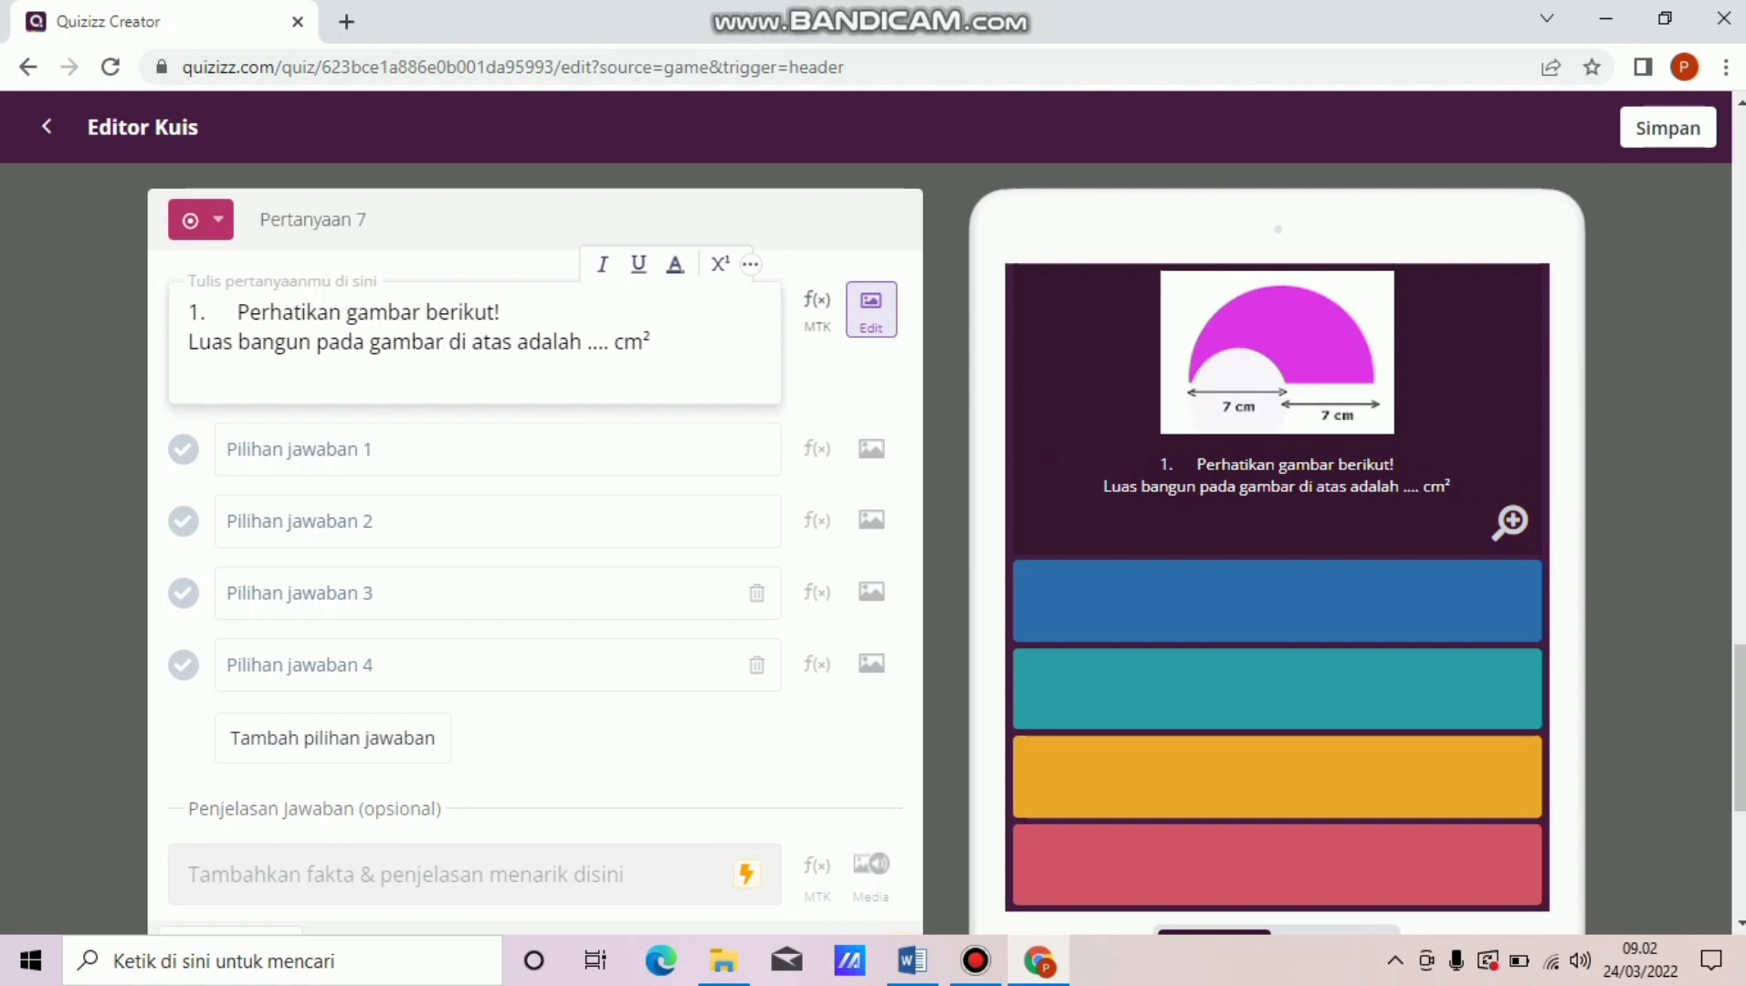
Copy answer "a. 55" of question 7 from the Word document into answer option 1 in Quizizz.
{"action": "left_click", "coordinate": [298, 450]}
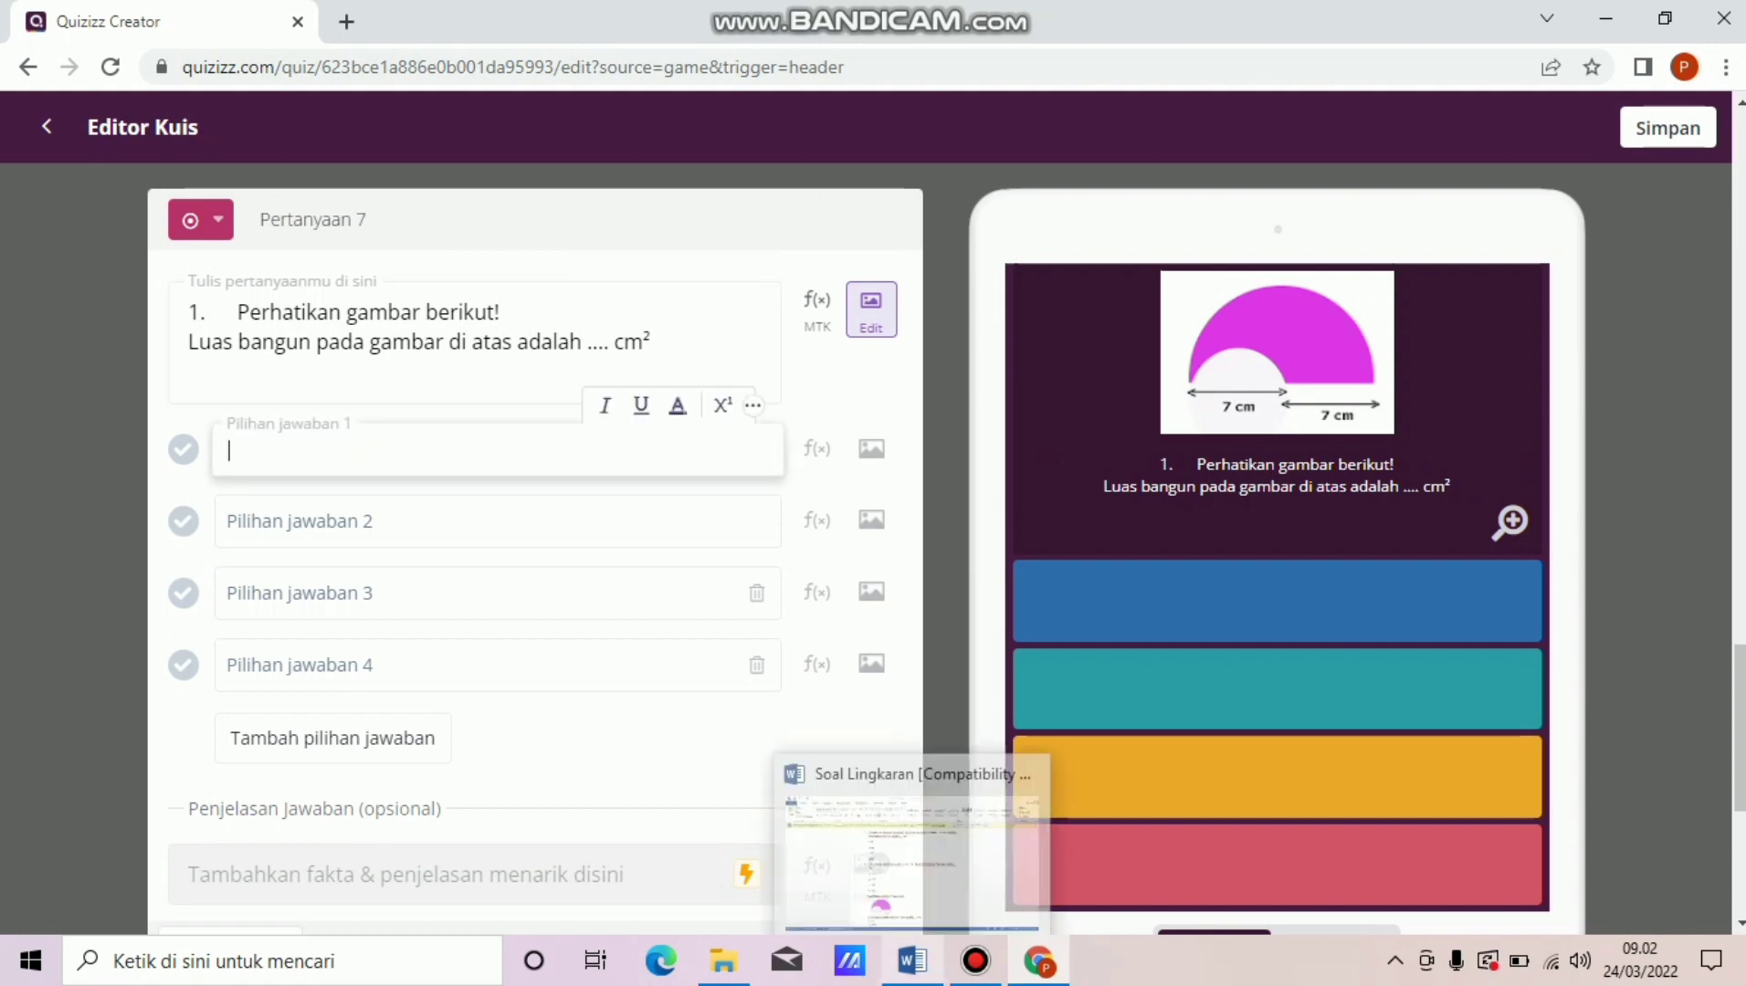
{"action": "left_click", "coordinate": [913, 961]}
{"action": "left_click", "coordinate": [745, 812]}
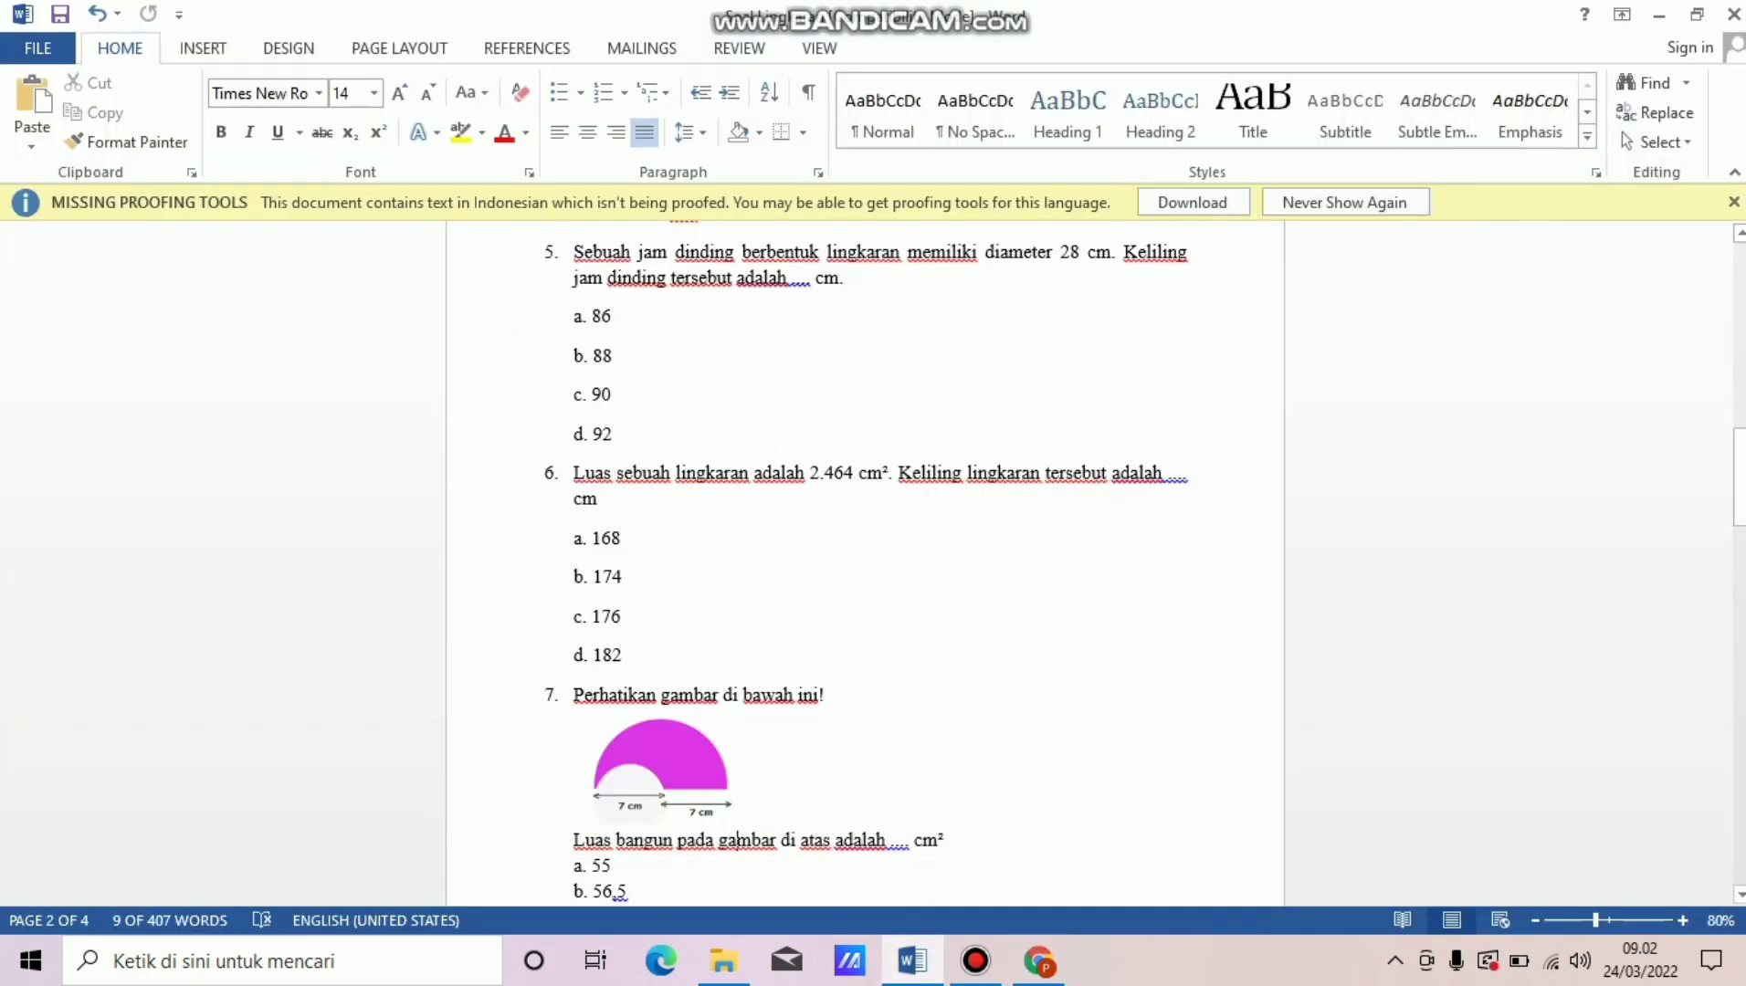
{"action": "left_click", "coordinate": [614, 867]}
{"action": "scroll", "coordinate": [776, 730], "scroll_direction": "down", "scroll_amount": 1}
{"action": "left_click_drag", "start_coordinate": [749, 738], "coordinate": [574, 789]}
{"action": "left_click", "coordinate": [576, 789]}
{"action": "left_click", "coordinate": [621, 791]}
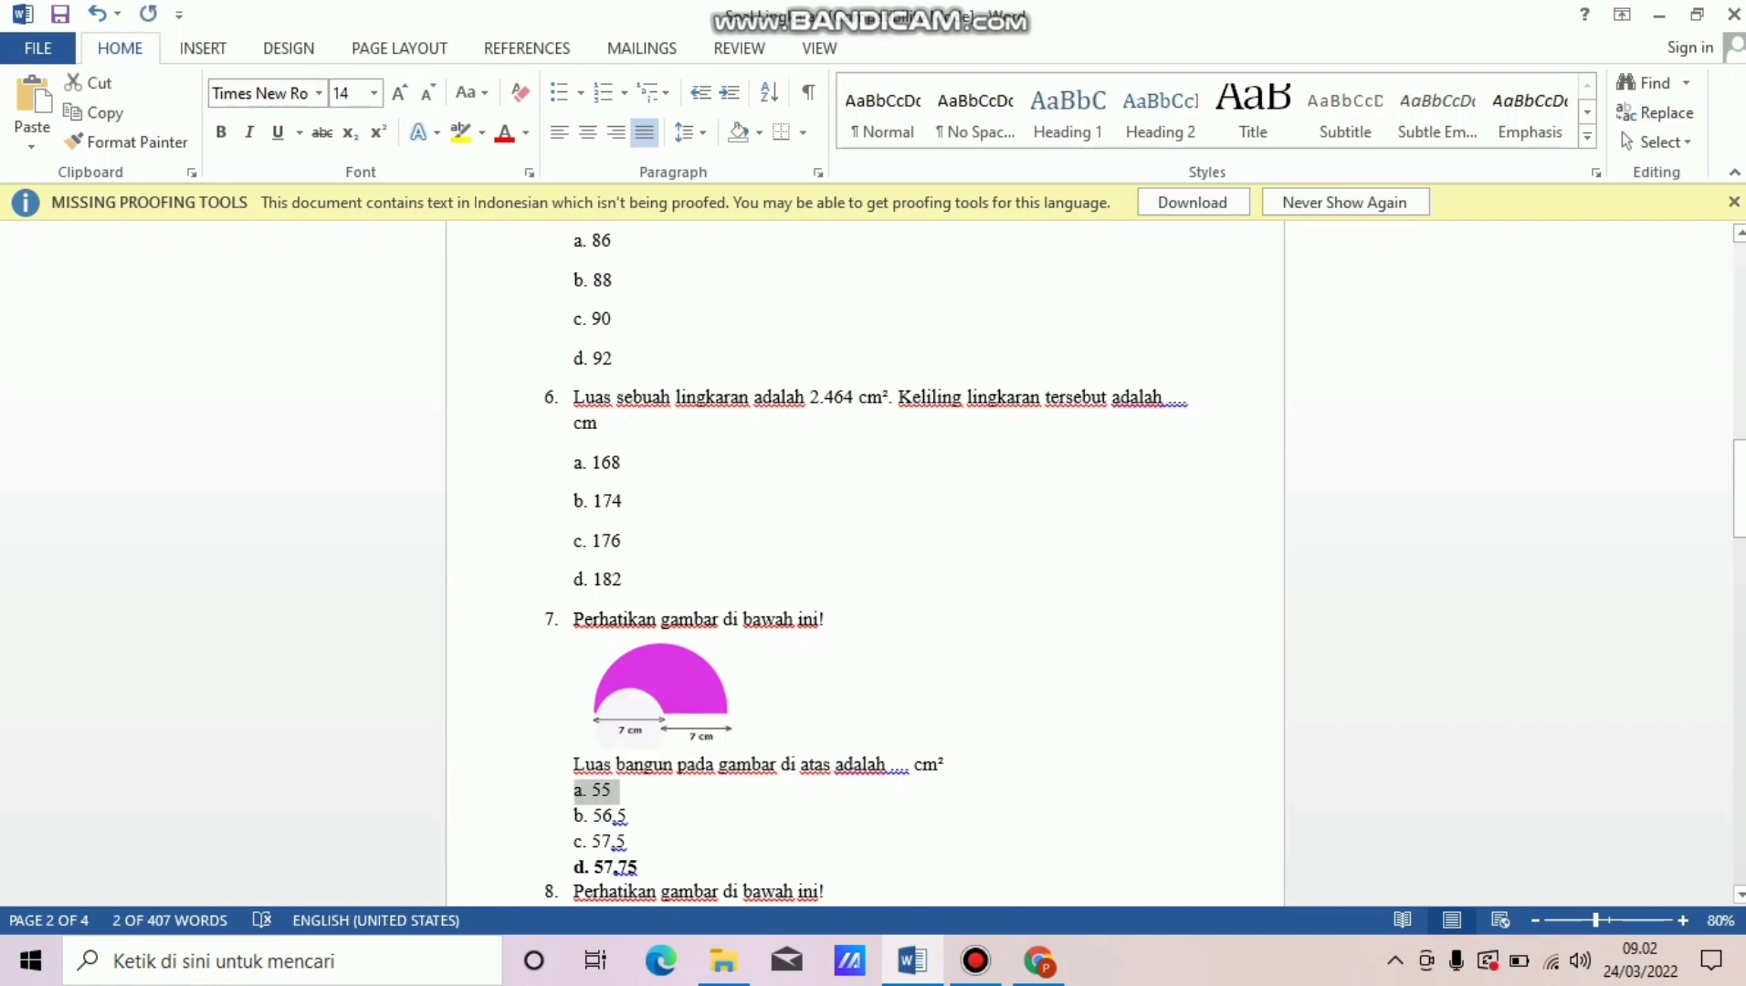
{"action": "key", "text": "alt+Tab"}
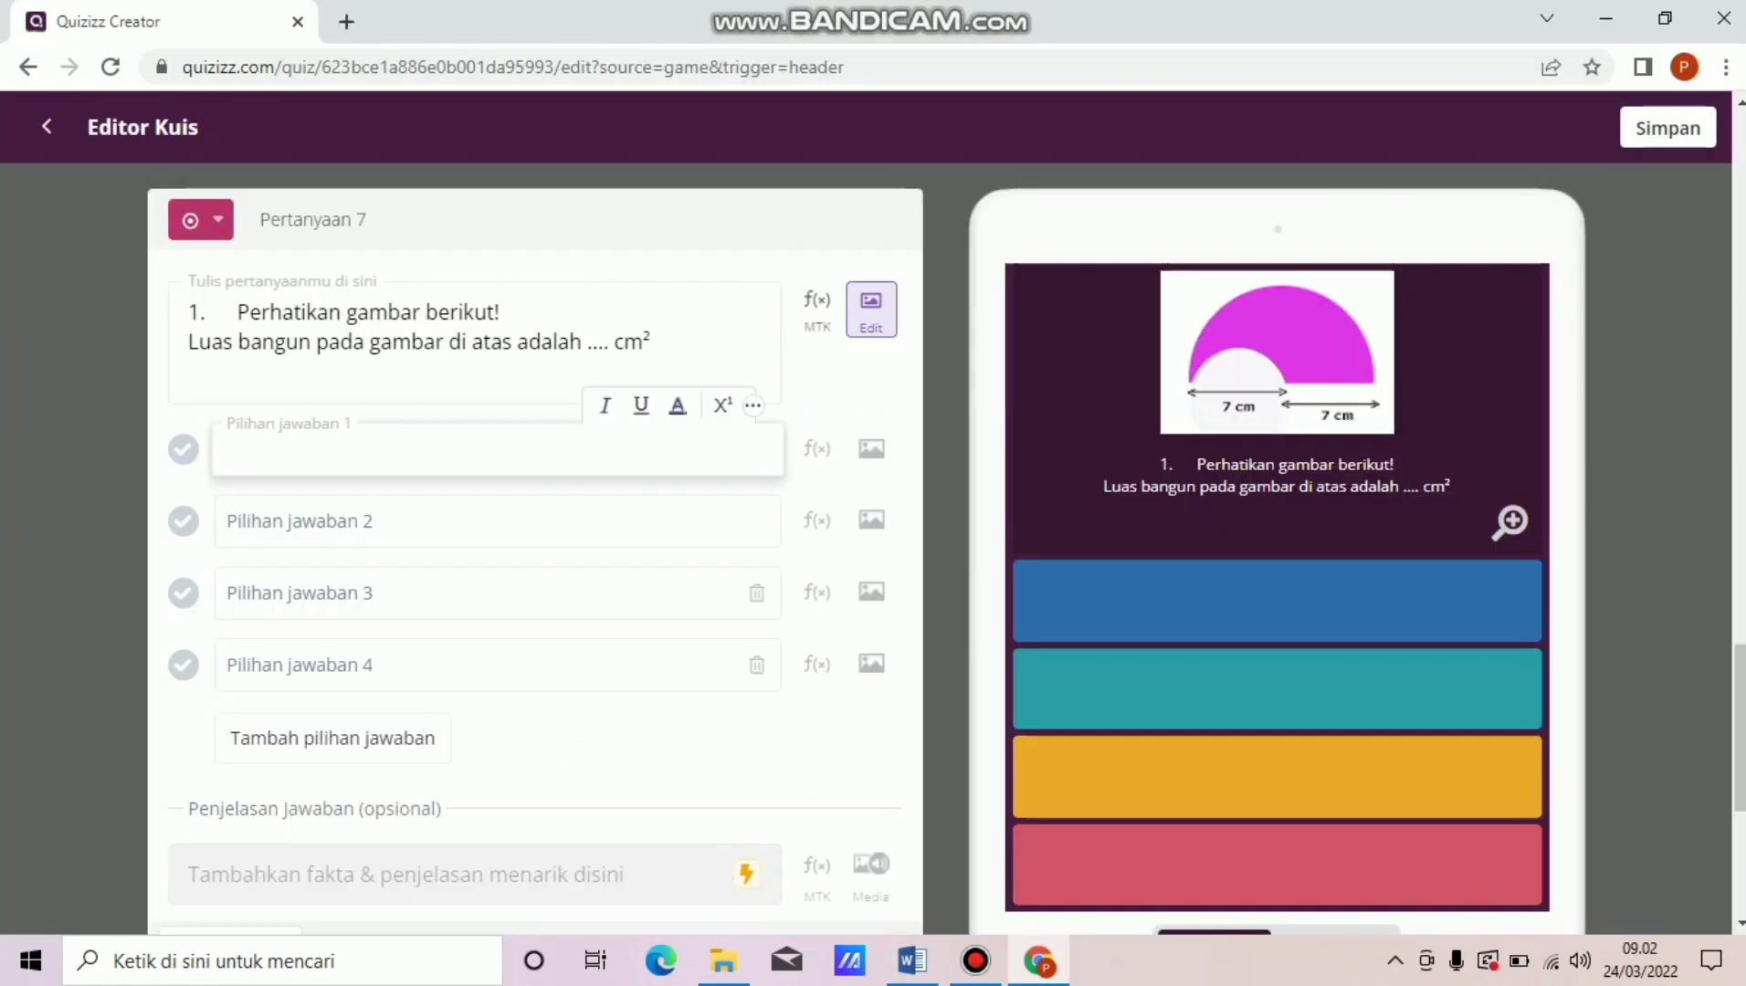
{"action": "key", "text": "ctrl+v"}
{"action": "key", "text": "BackSpace"}
Copy answer "b. 56,5" of question 7 from Word into answer option 2 in Quizizz.
{"action": "key", "text": "alt+Tab"}
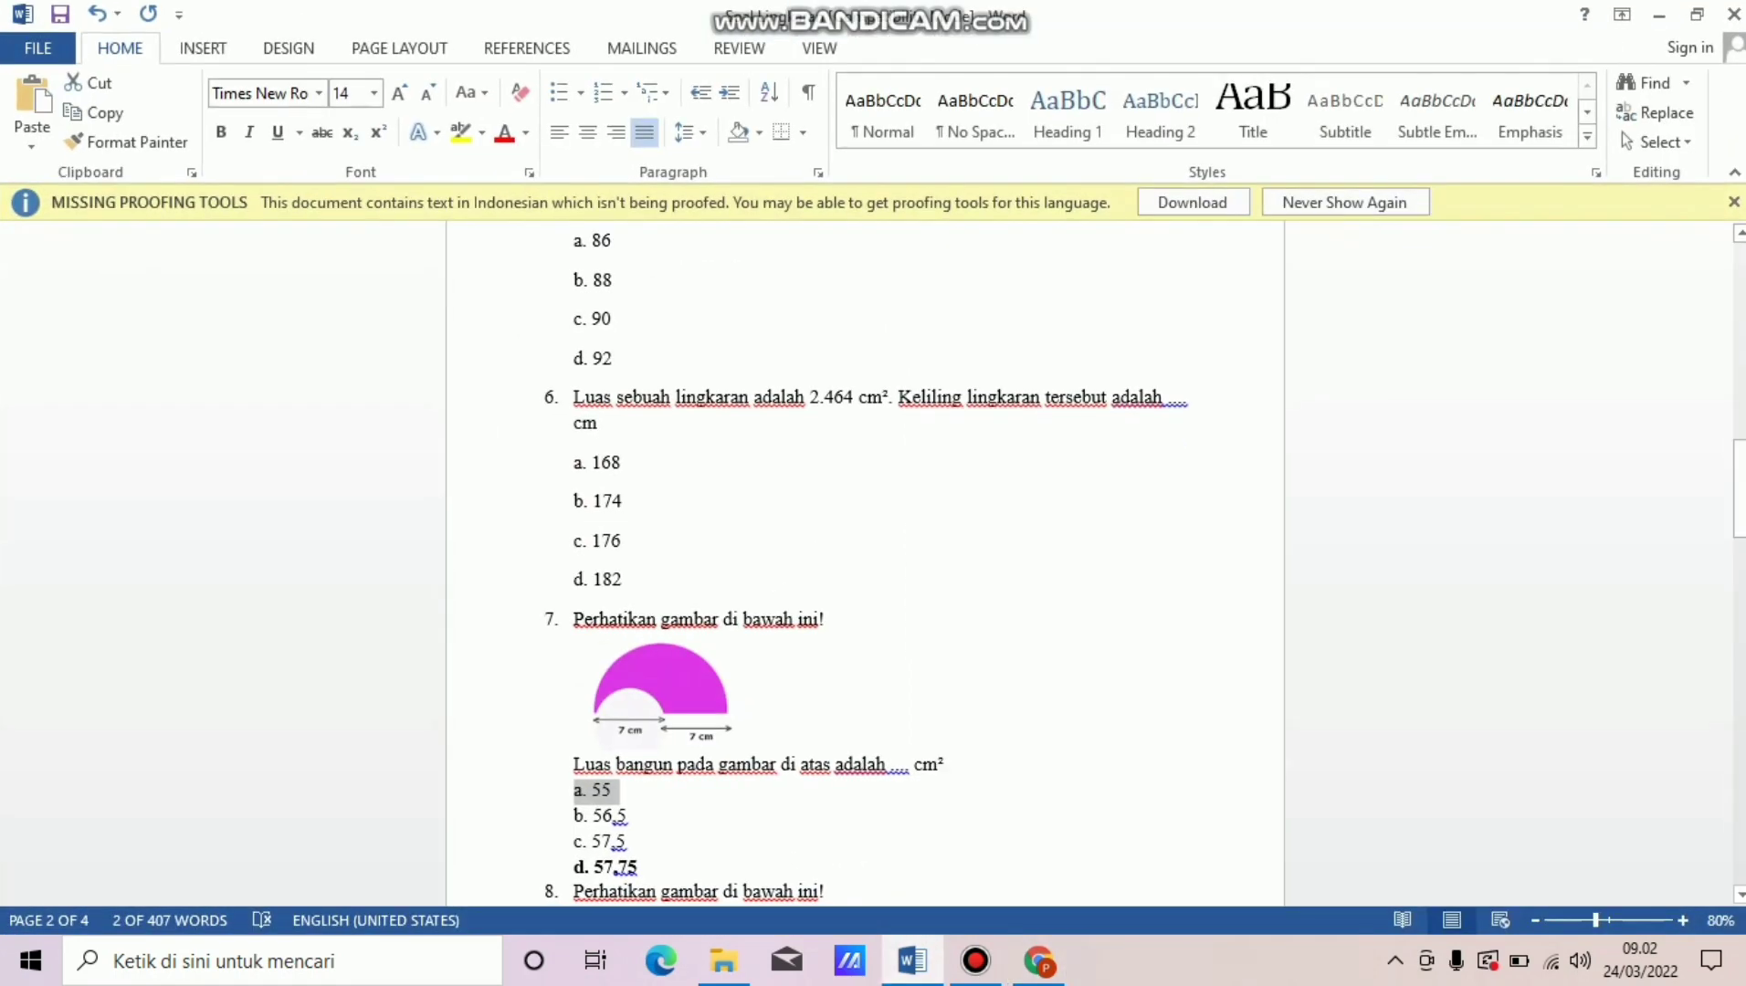
{"action": "left_click_drag", "start_coordinate": [573, 815], "coordinate": [633, 816]}
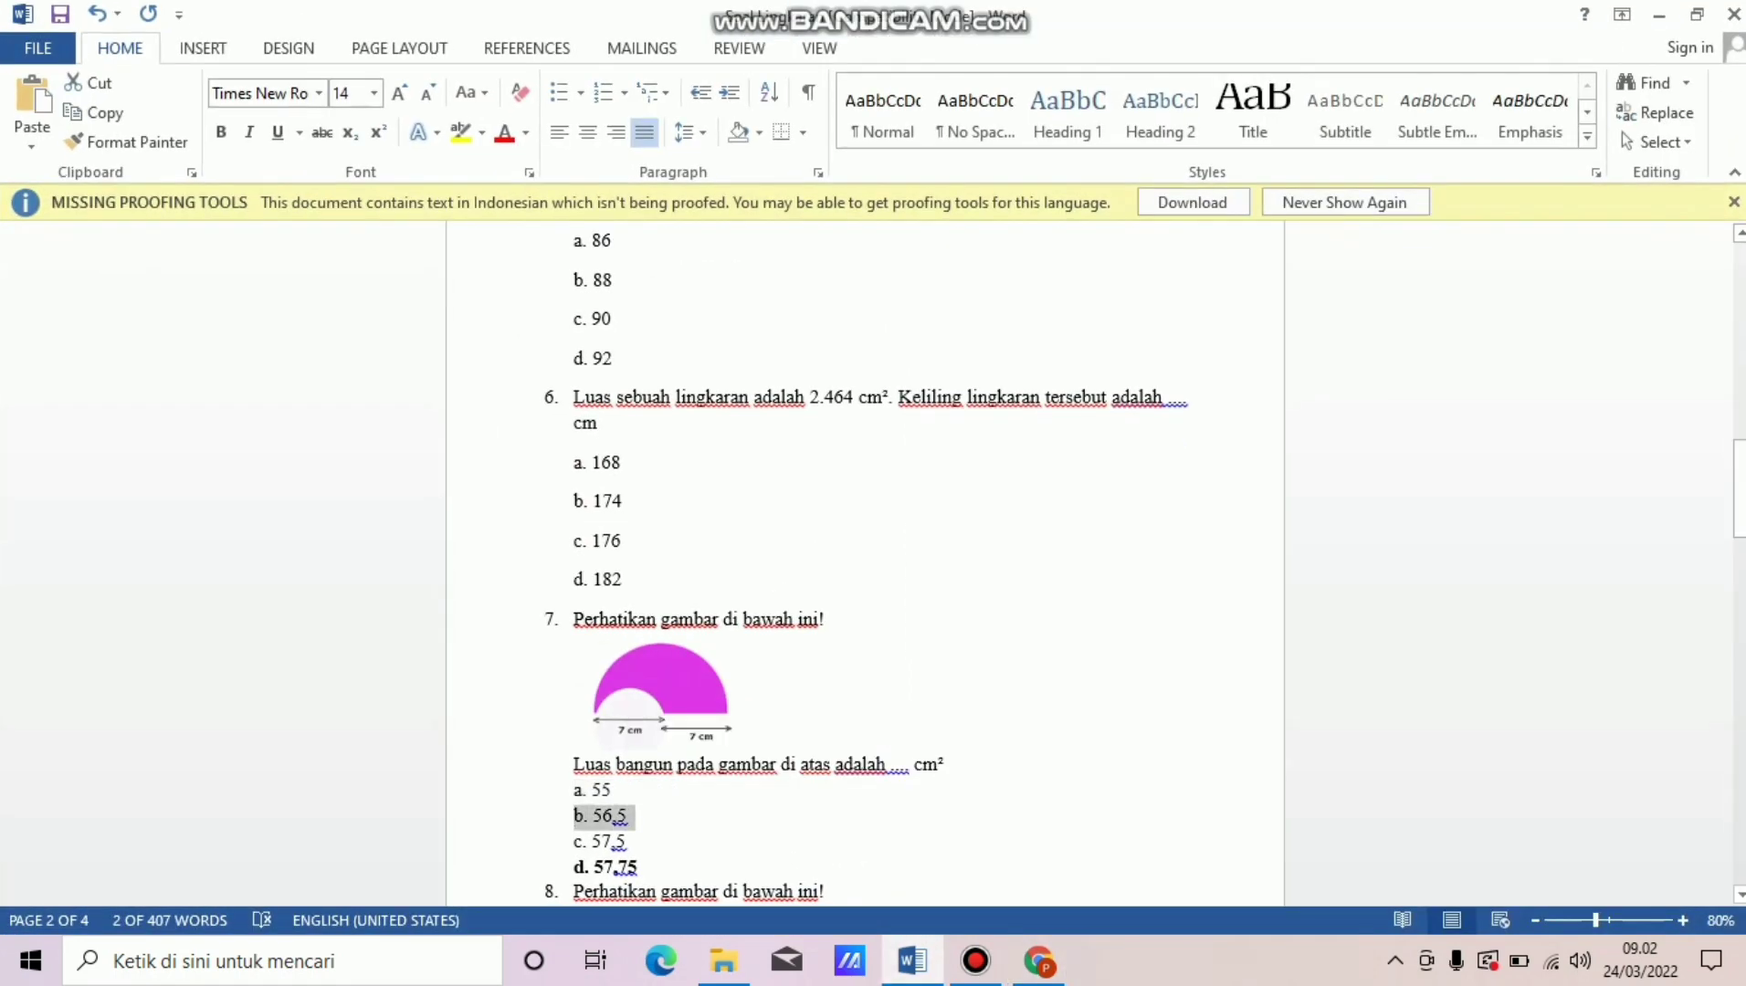
{"action": "key", "text": "alt+Tab"}
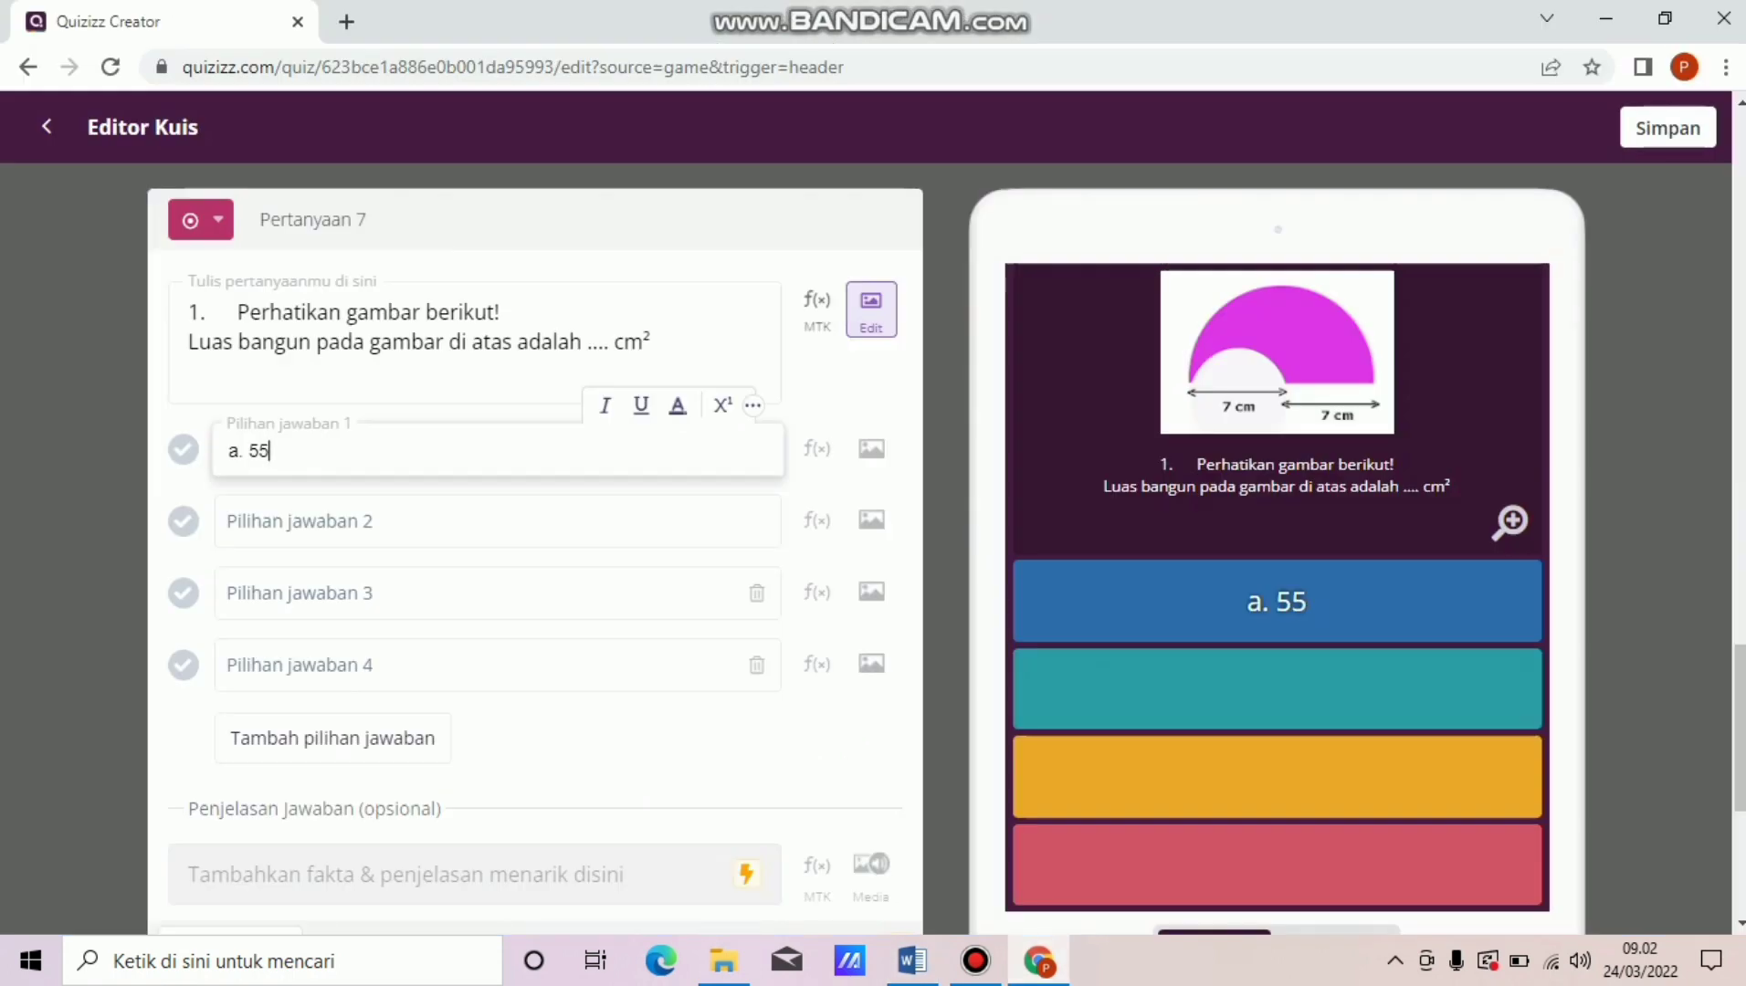
{"action": "key", "text": "Tab"}
{"action": "key", "text": "ctrl+v"}
{"action": "key", "text": "BackSpace"}
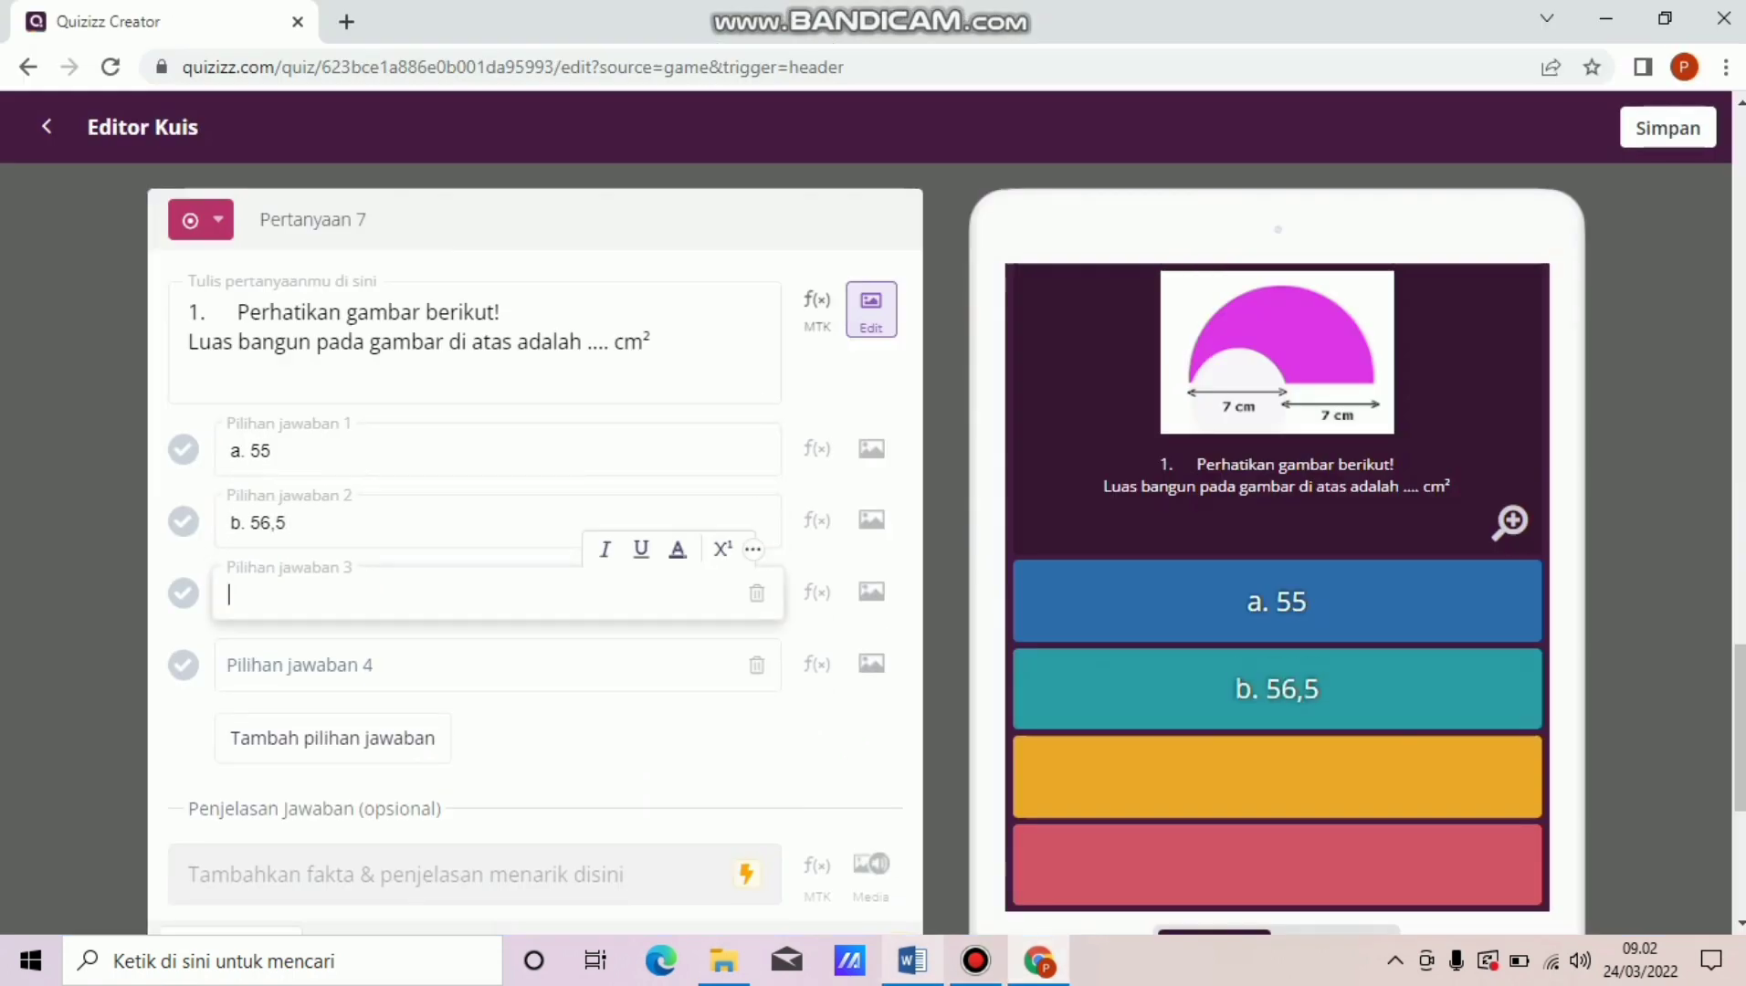
Copy answer "c. 57,5" of question 7 from Word into answer option 3 in Quizizz.
{"action": "key", "text": "alt+Tab"}
{"action": "key", "text": "Down"}
{"action": "key", "text": "shift+Down"}
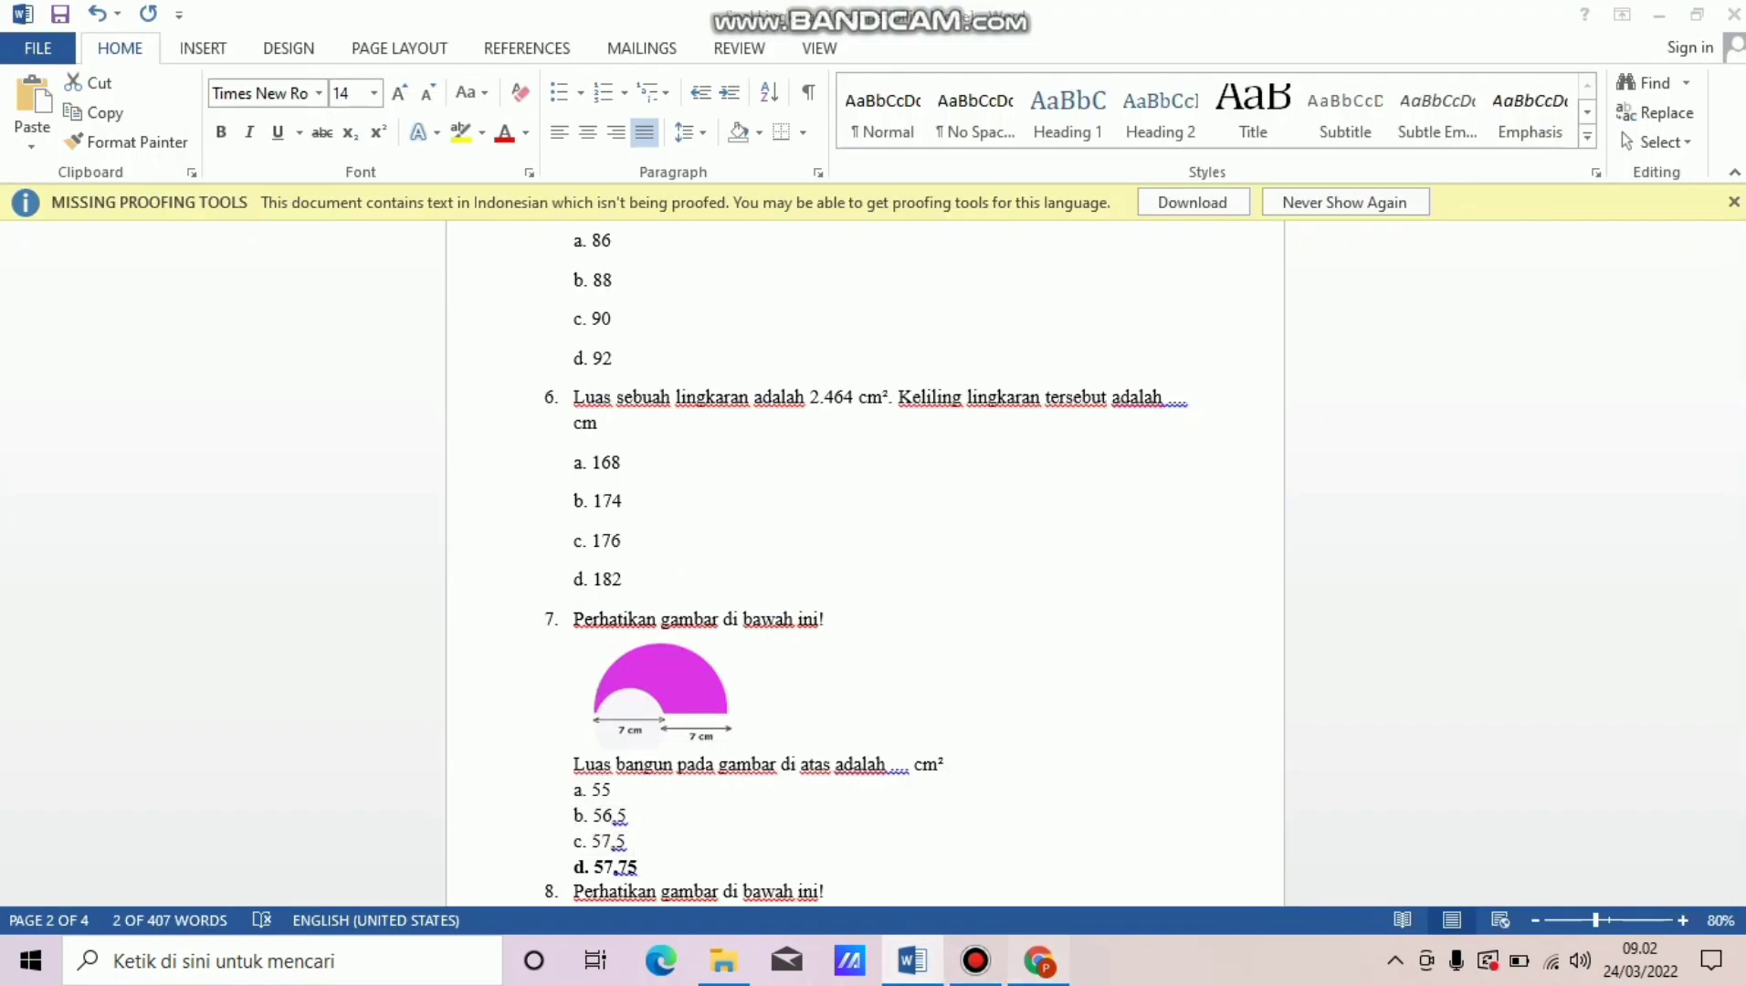
{"action": "key", "text": "alt+Tab"}
{"action": "key", "text": "ctrl+v"}
{"action": "key", "text": "BackSpace"}
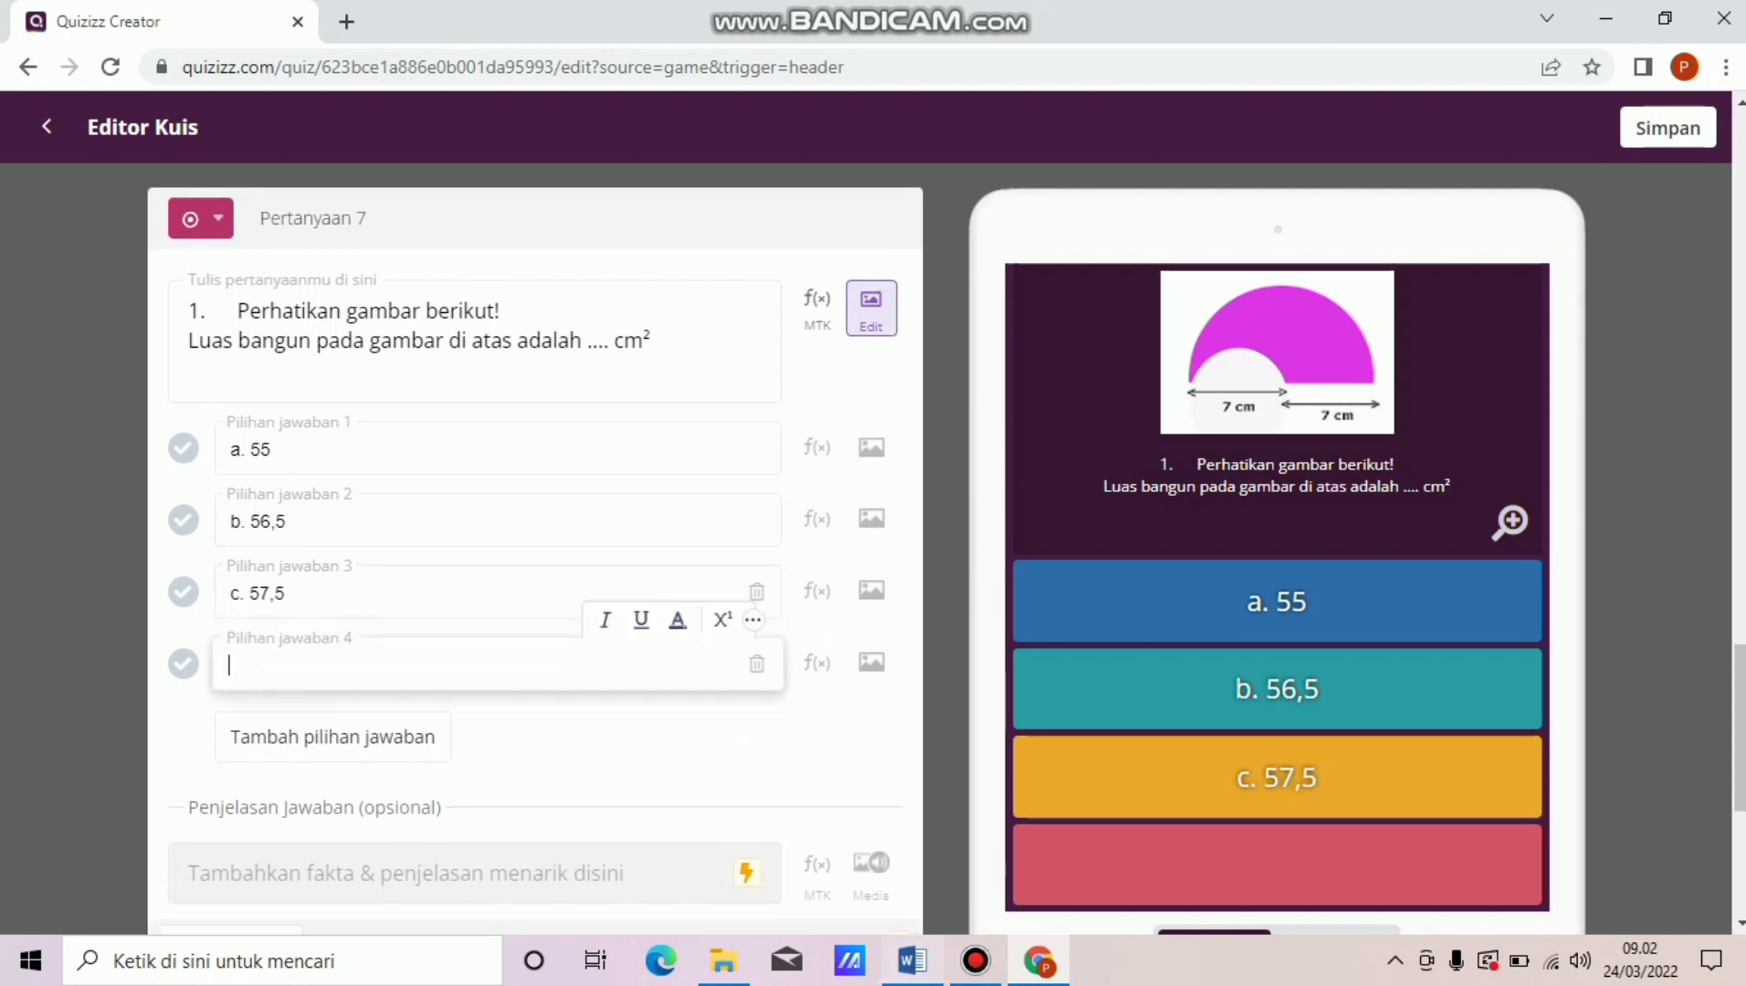
Remove the bold from "d. 57,75" in Word and copy it into answer option 4 of question 7.
{"action": "key", "text": "alt+Tab"}
{"action": "left_click_drag", "start_coordinate": [575, 869], "coordinate": [647, 869]}
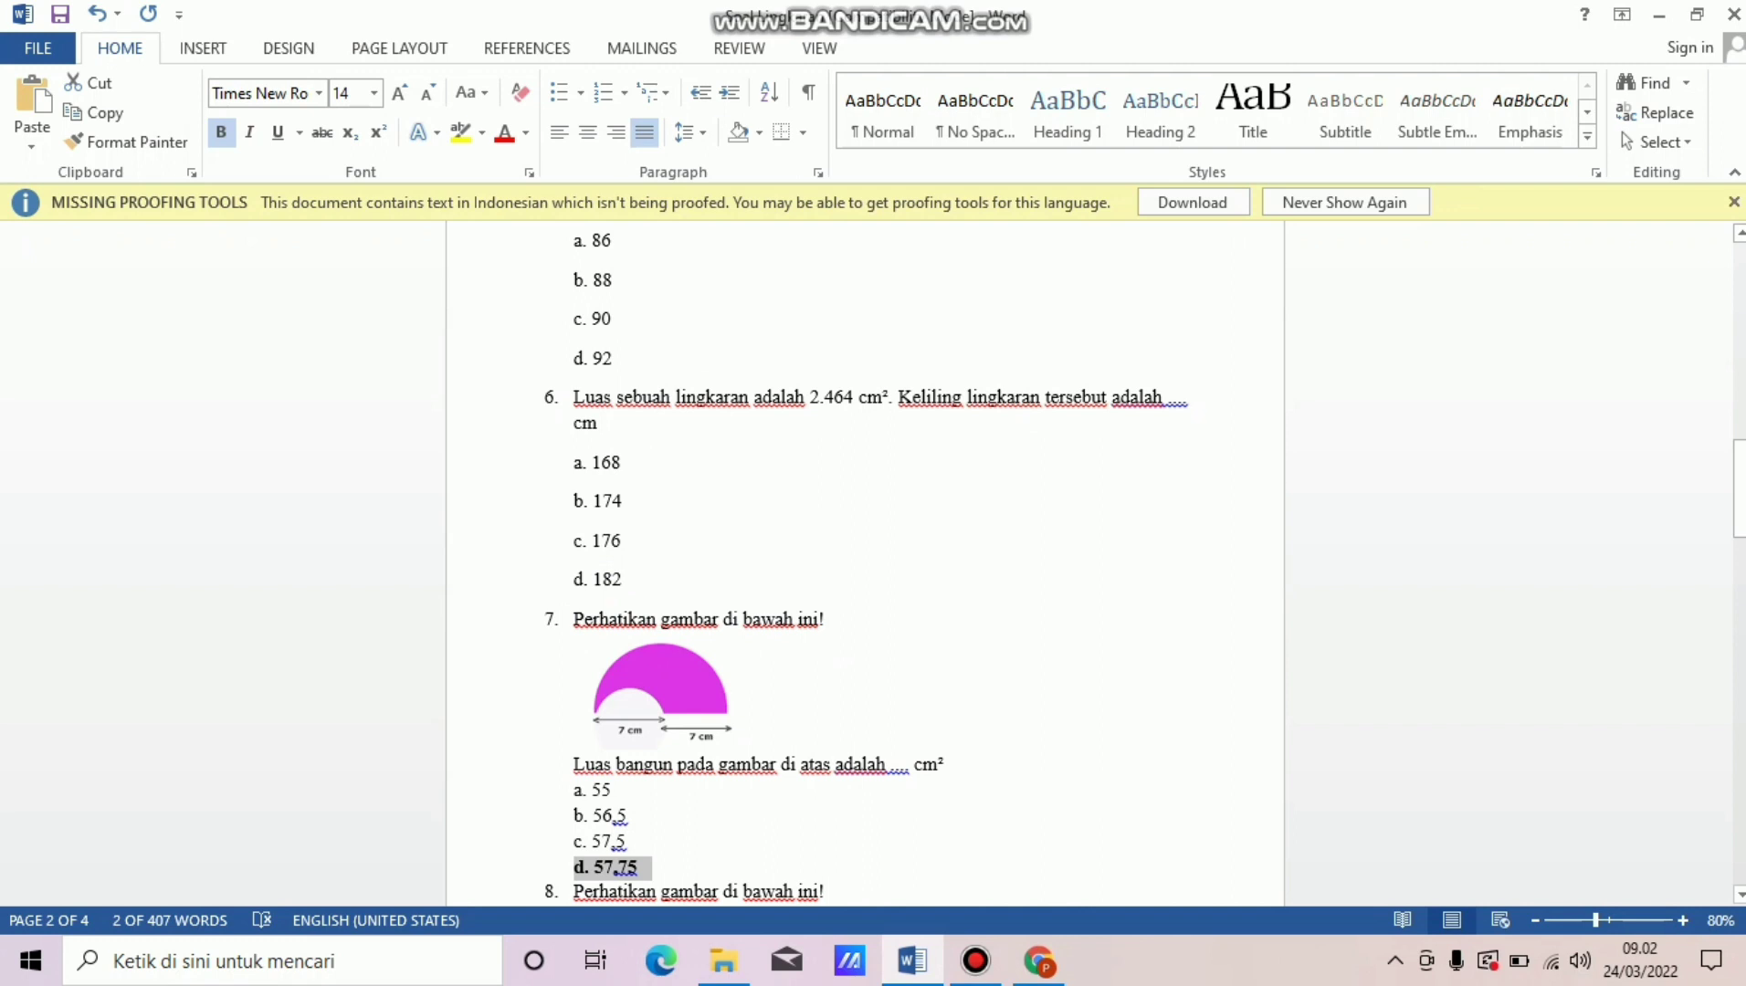
{"action": "key", "text": "ctrl+b"}
{"action": "key", "text": "alt+Tab"}
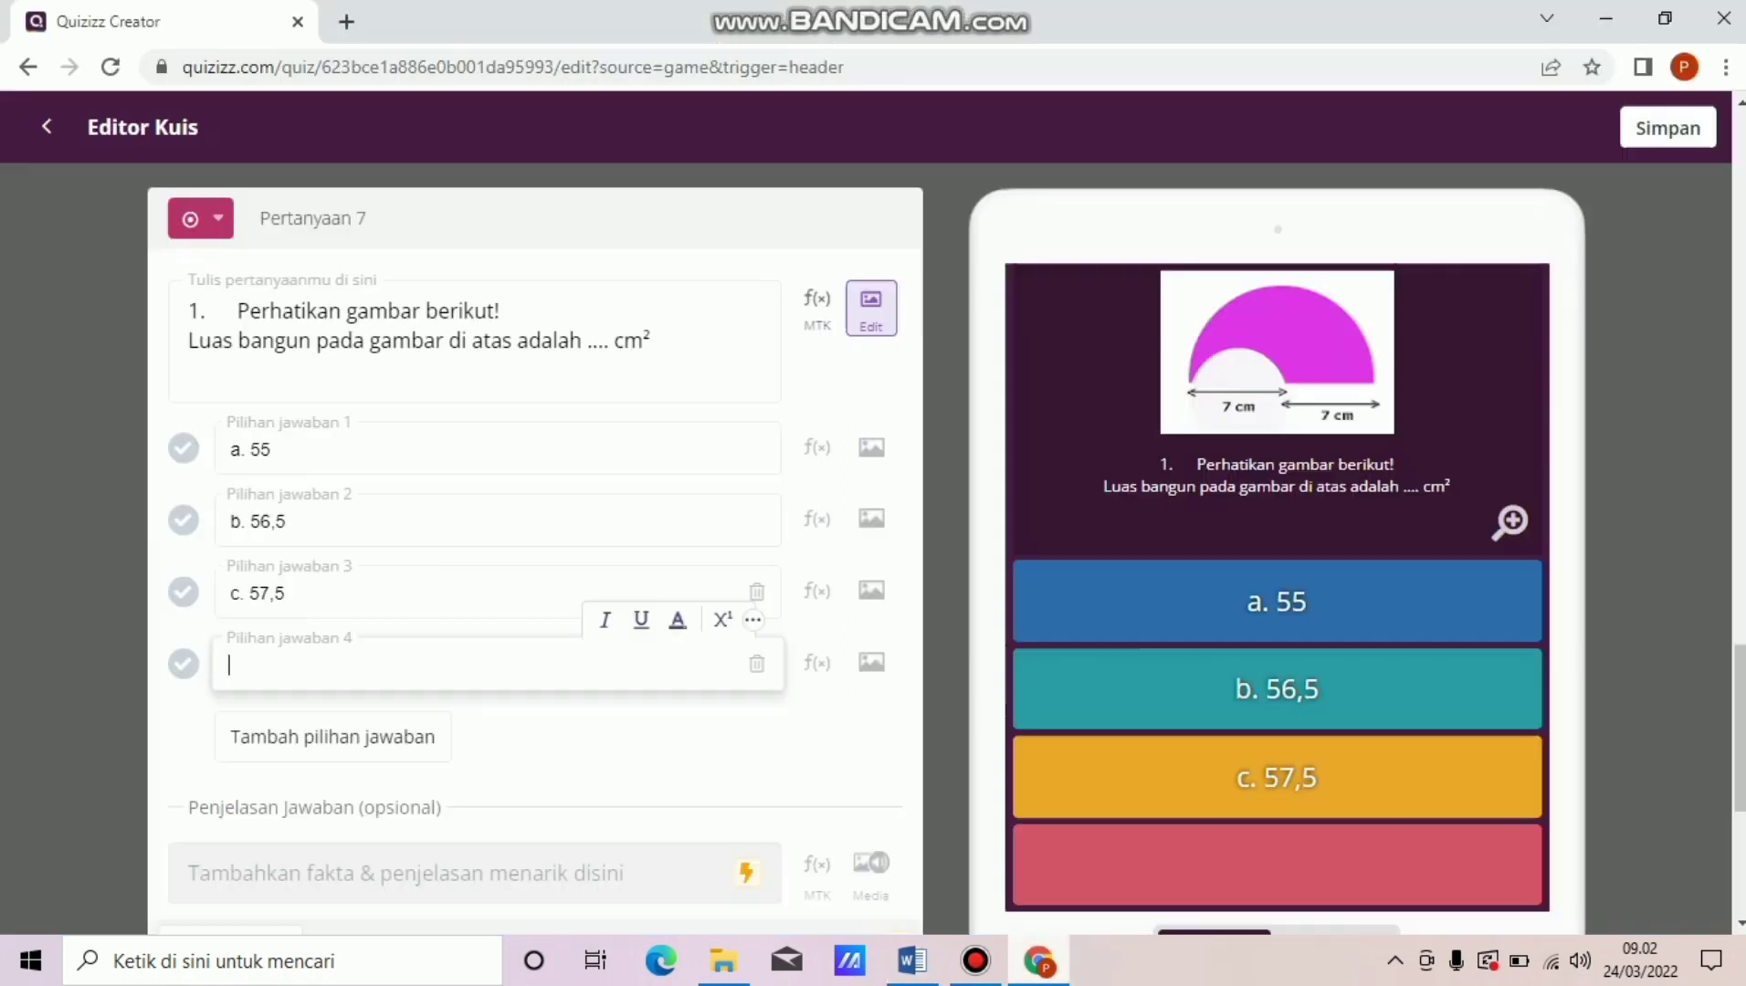
{"action": "key", "text": "ctrl+v"}
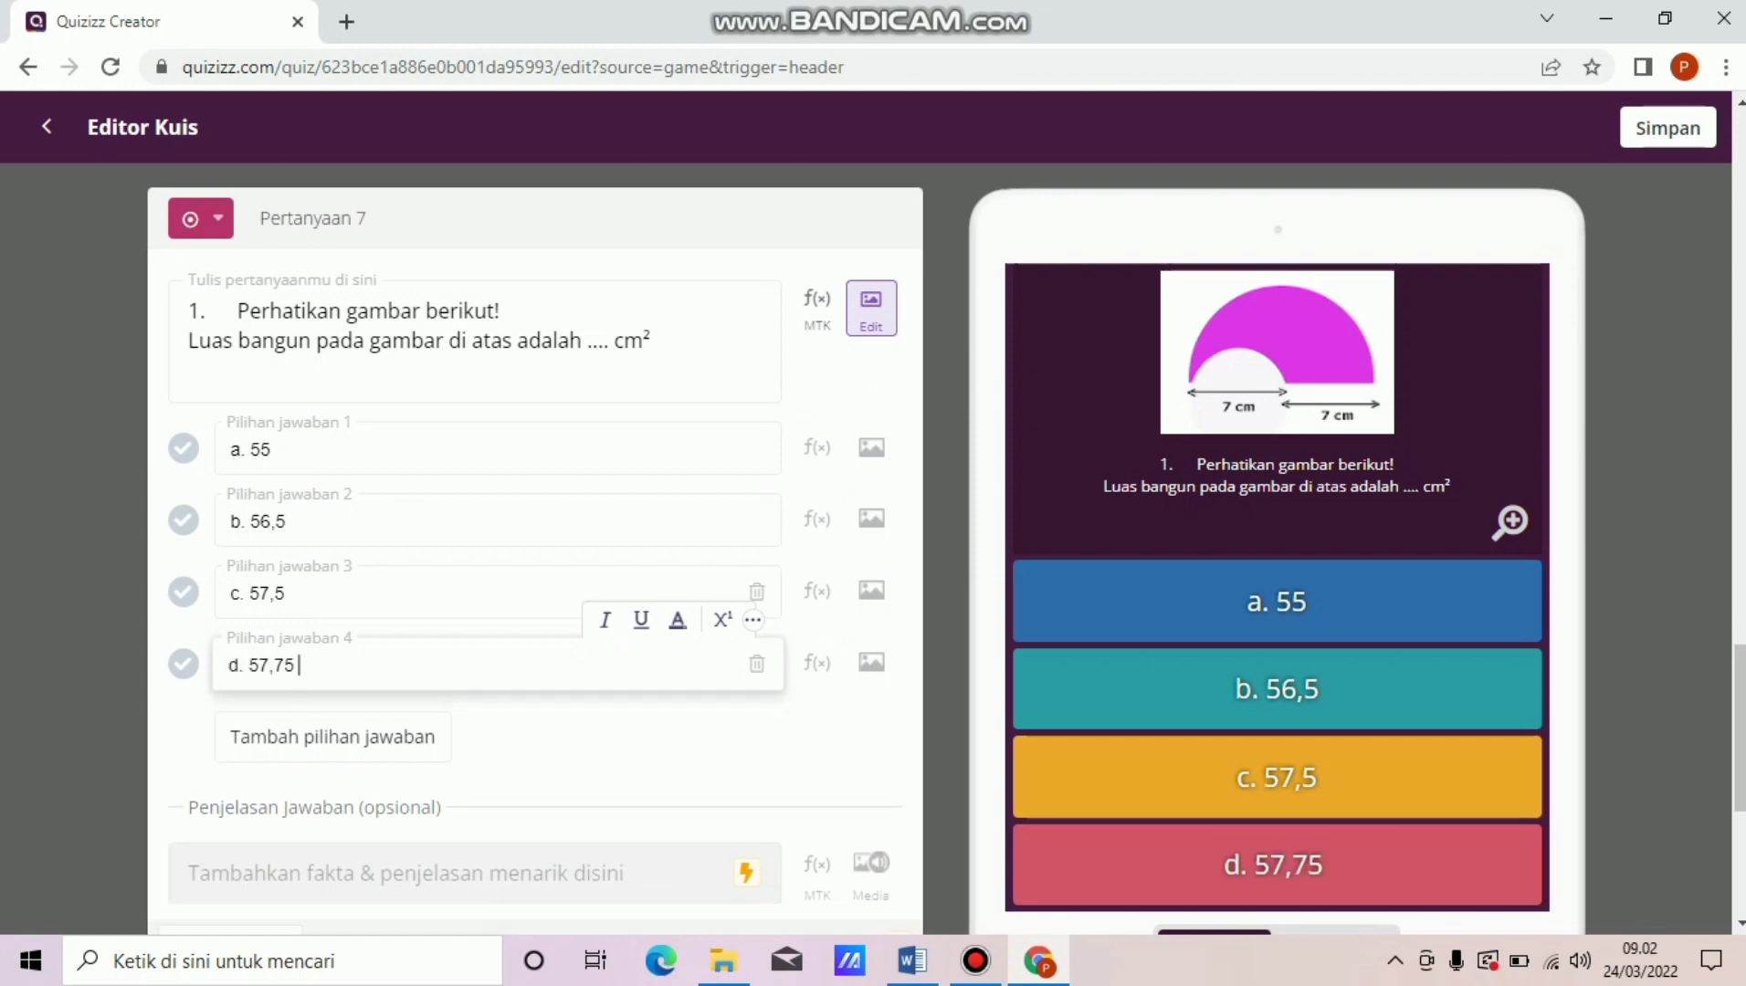
Mark "d. 57,75" as the correct answer and save question 7 with a time limit of 10 Menit.
{"action": "left_click", "coordinate": [183, 664]}
{"action": "scroll", "coordinate": [535, 548], "scroll_direction": "down", "scroll_amount": 2}
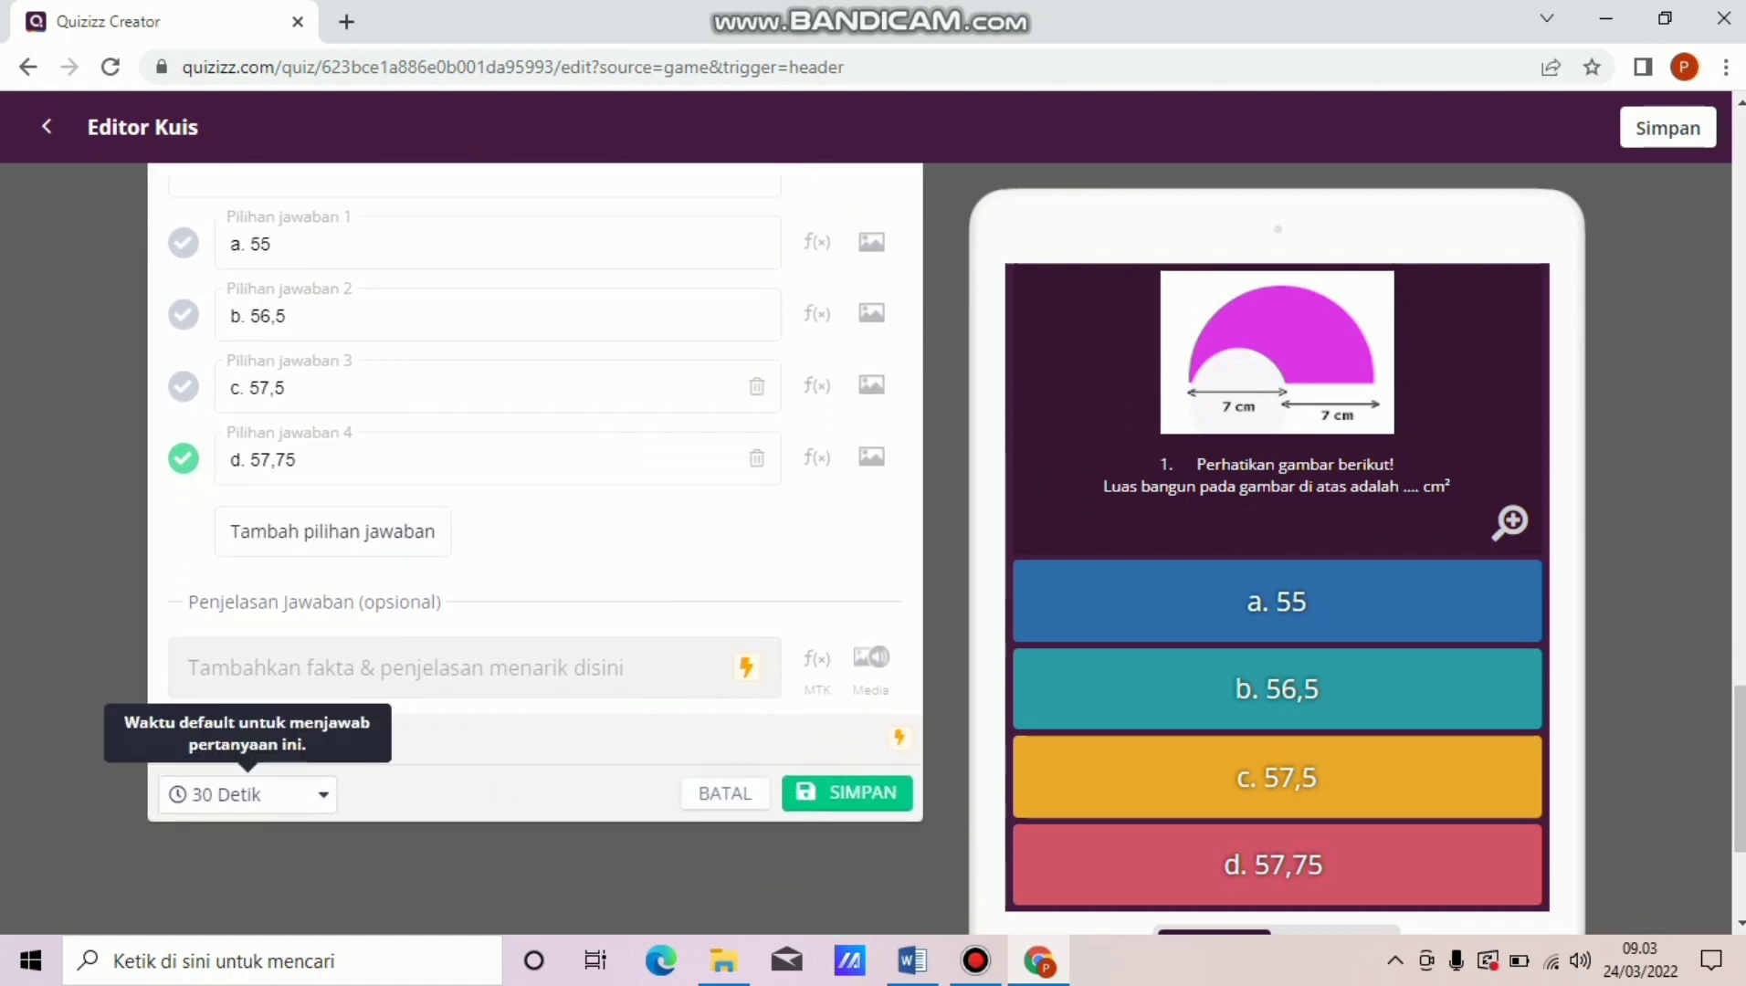
{"action": "left_click", "coordinate": [245, 794]}
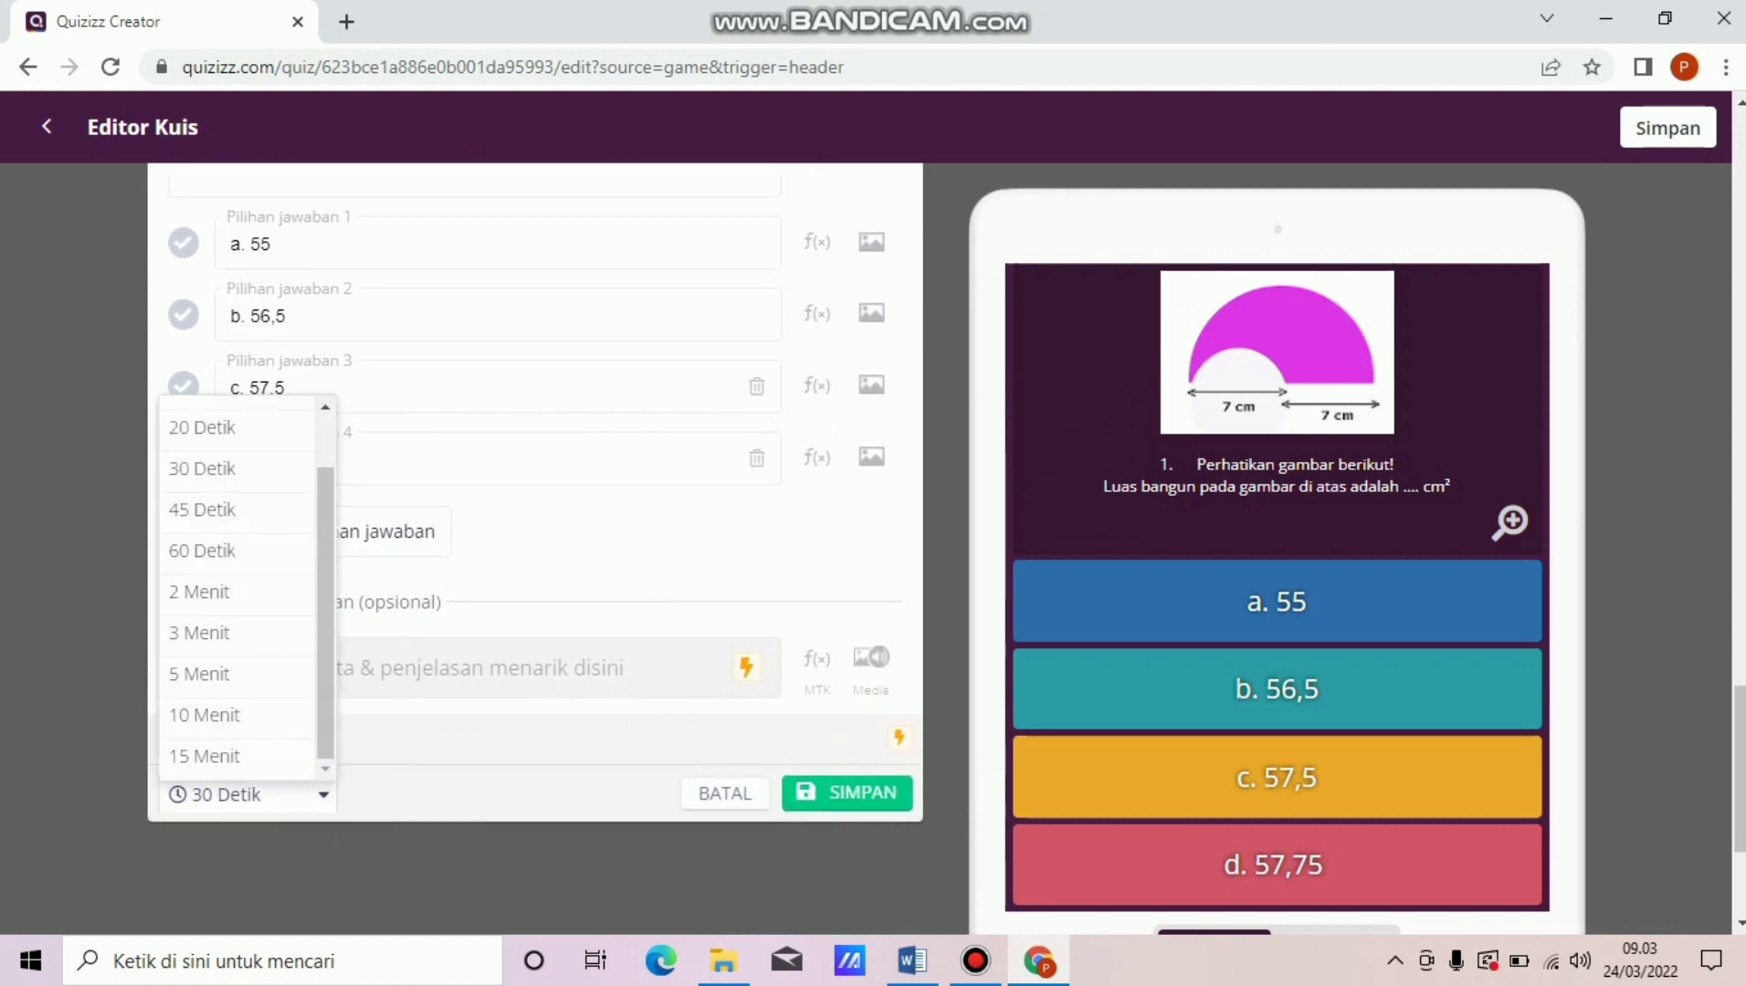
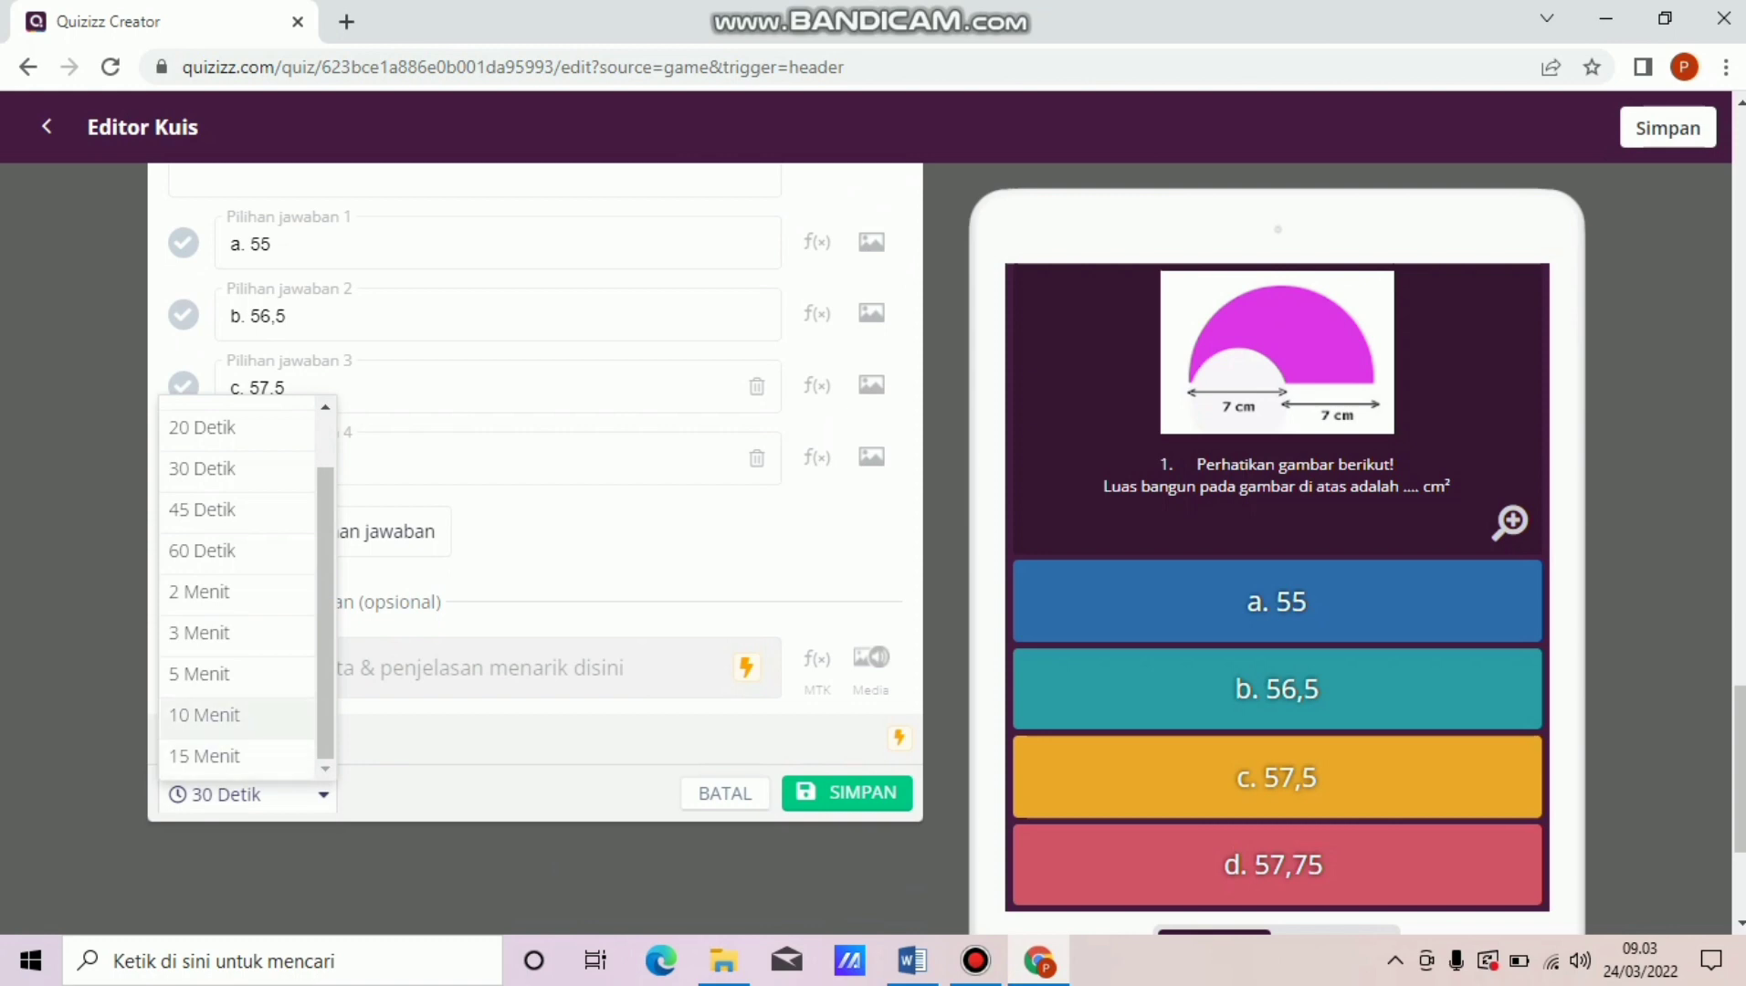
{"action": "left_click", "coordinate": [204, 715]}
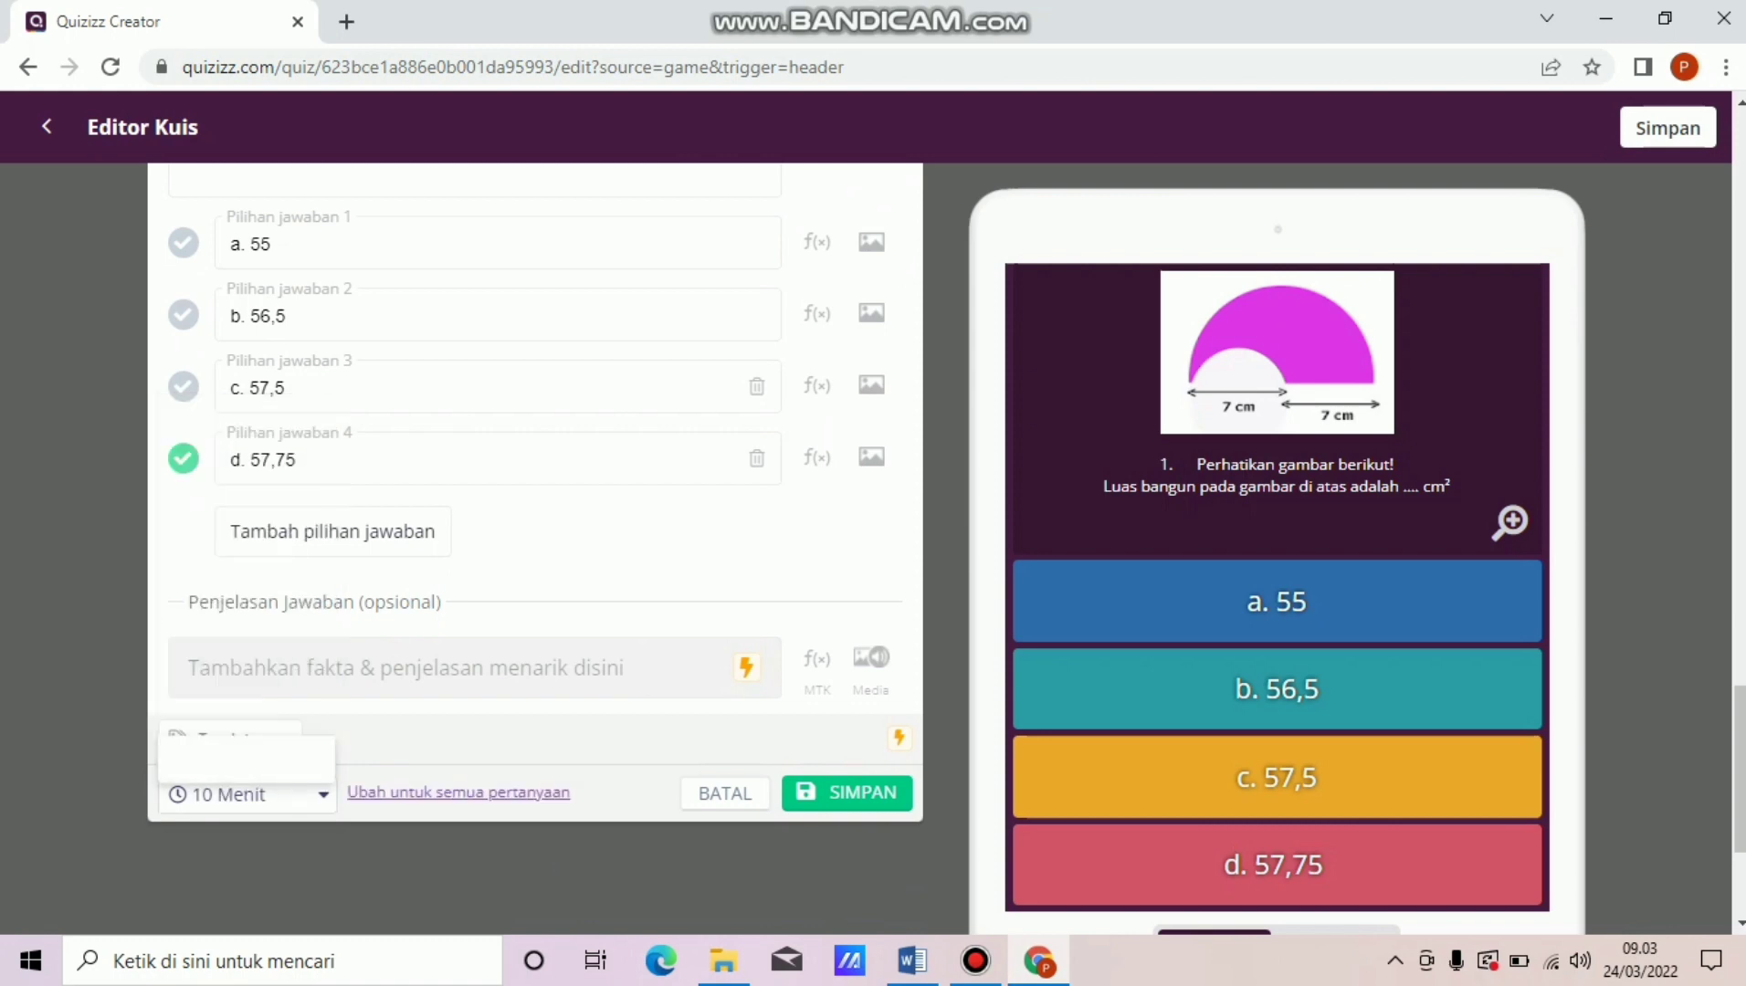
{"action": "left_click", "coordinate": [847, 793]}
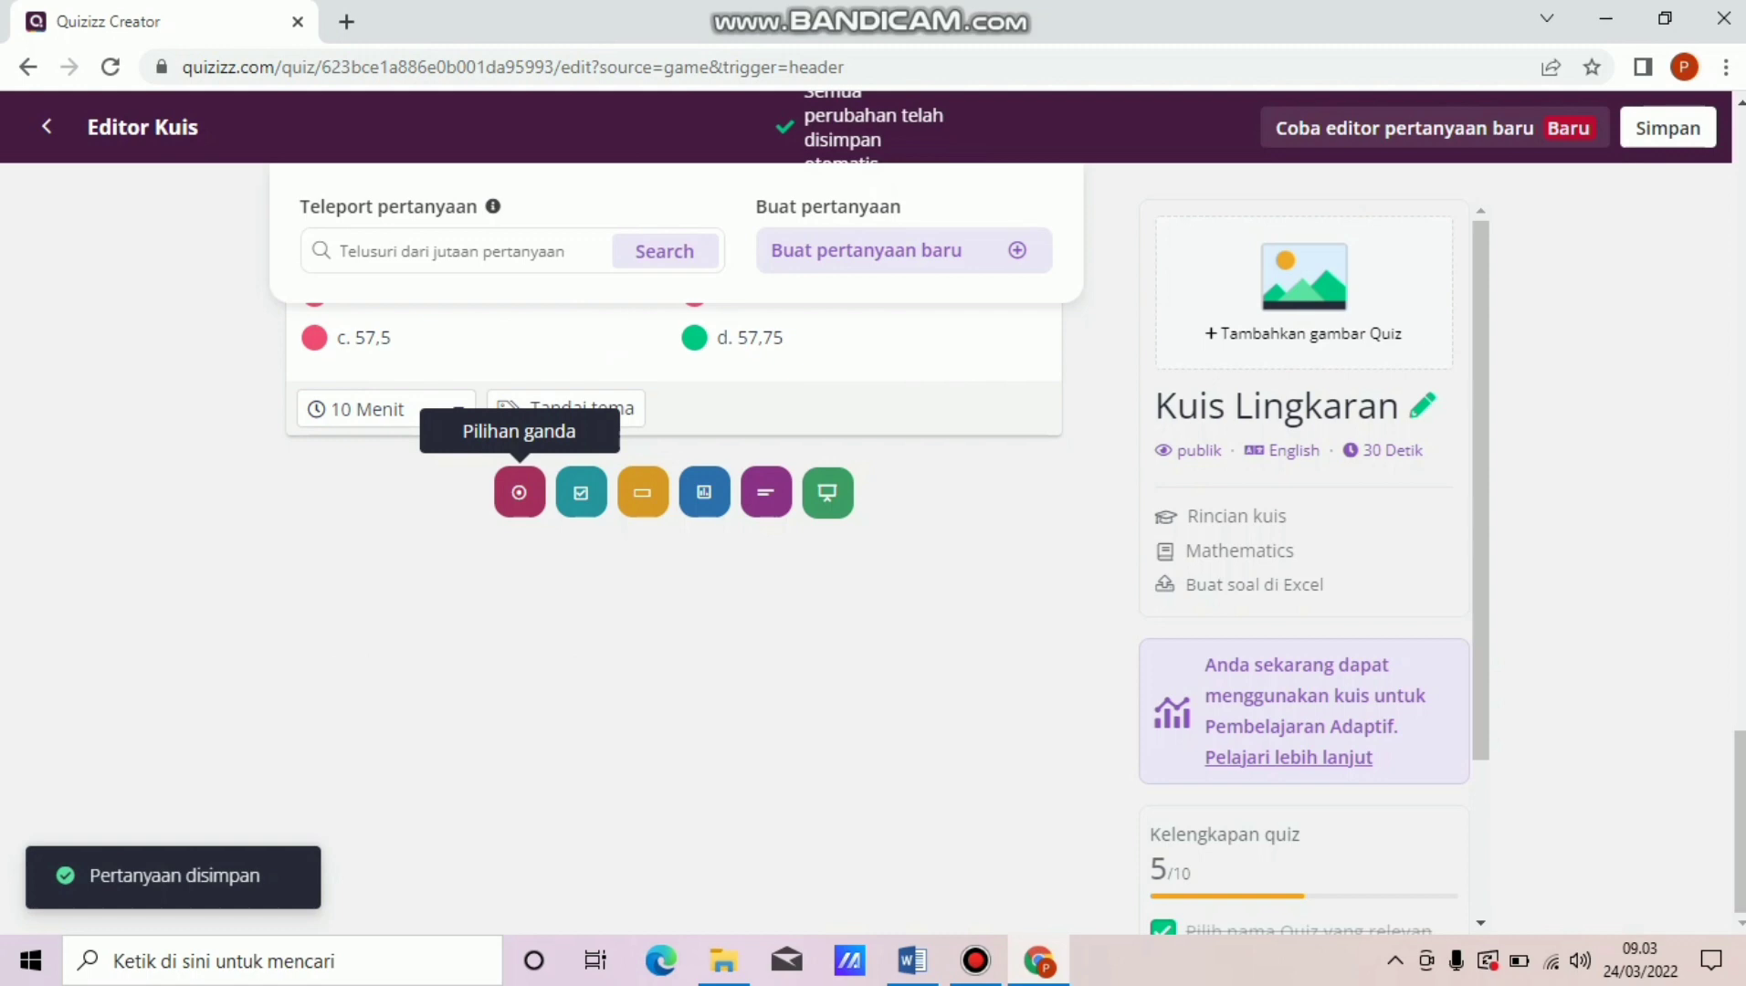
Add another multiple-choice question and copy question 8's sentence beginning "Diketahui AB adalah garis singgung lingkaran" from Word into its question field.
{"action": "left_click", "coordinate": [519, 492]}
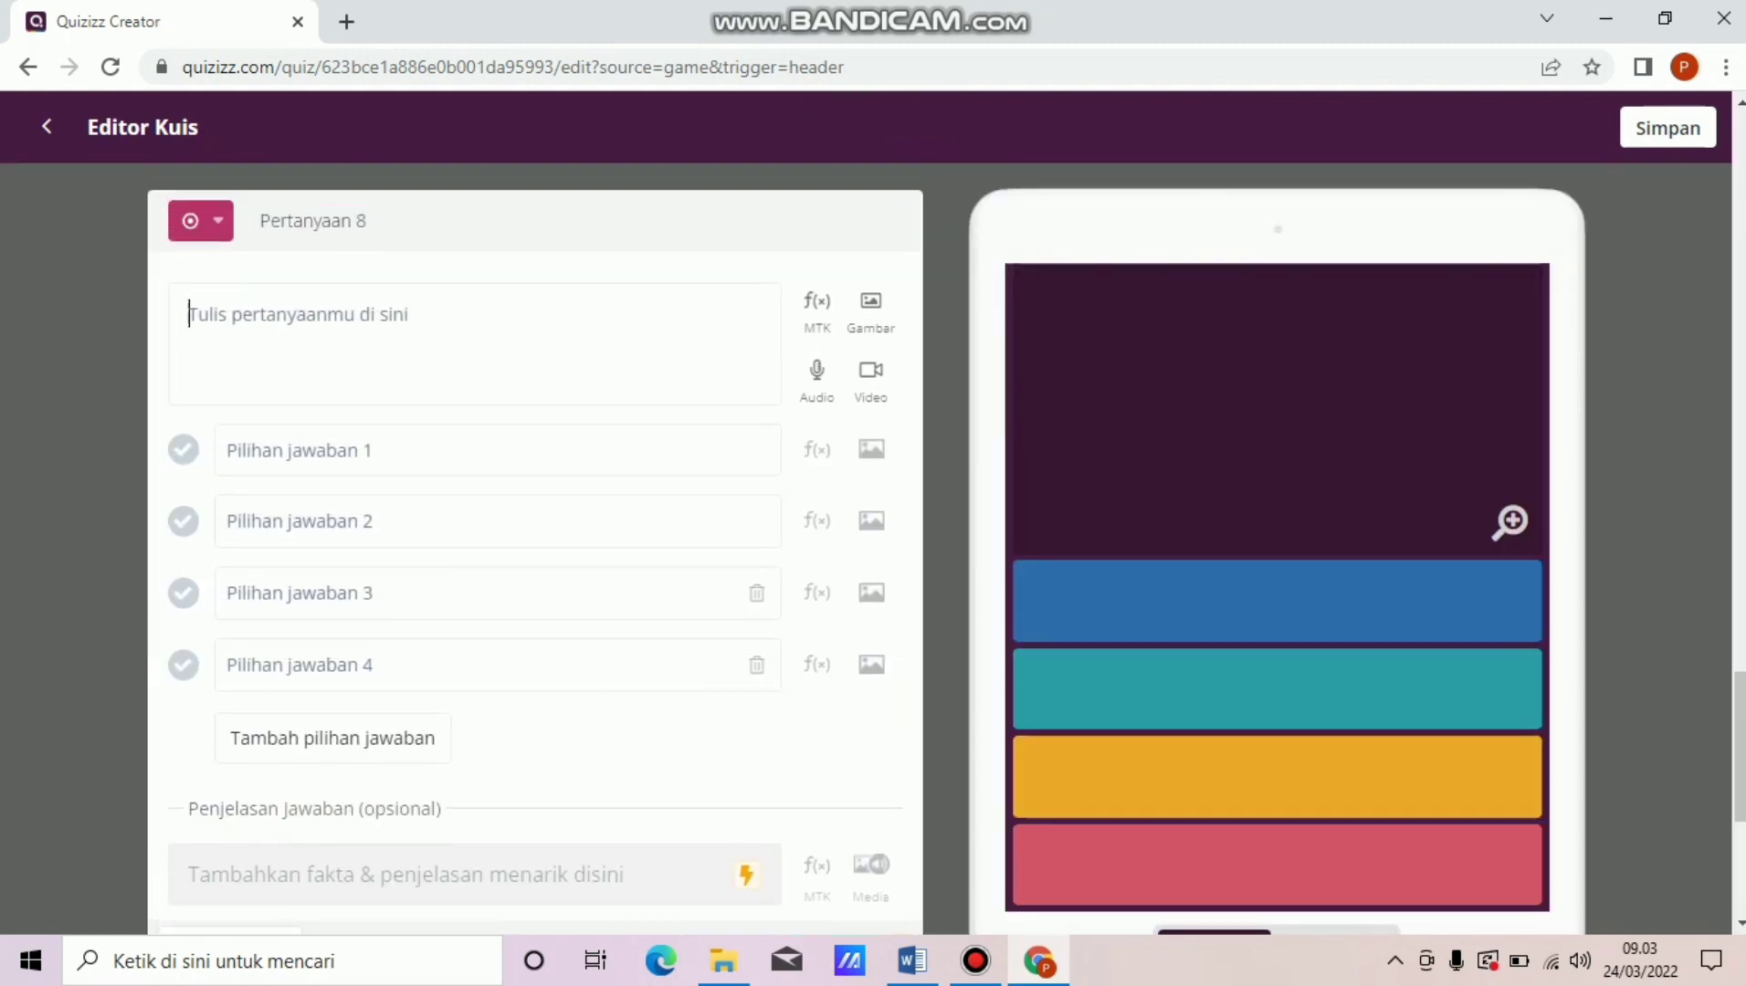
{"action": "right_click", "coordinate": [912, 960]}
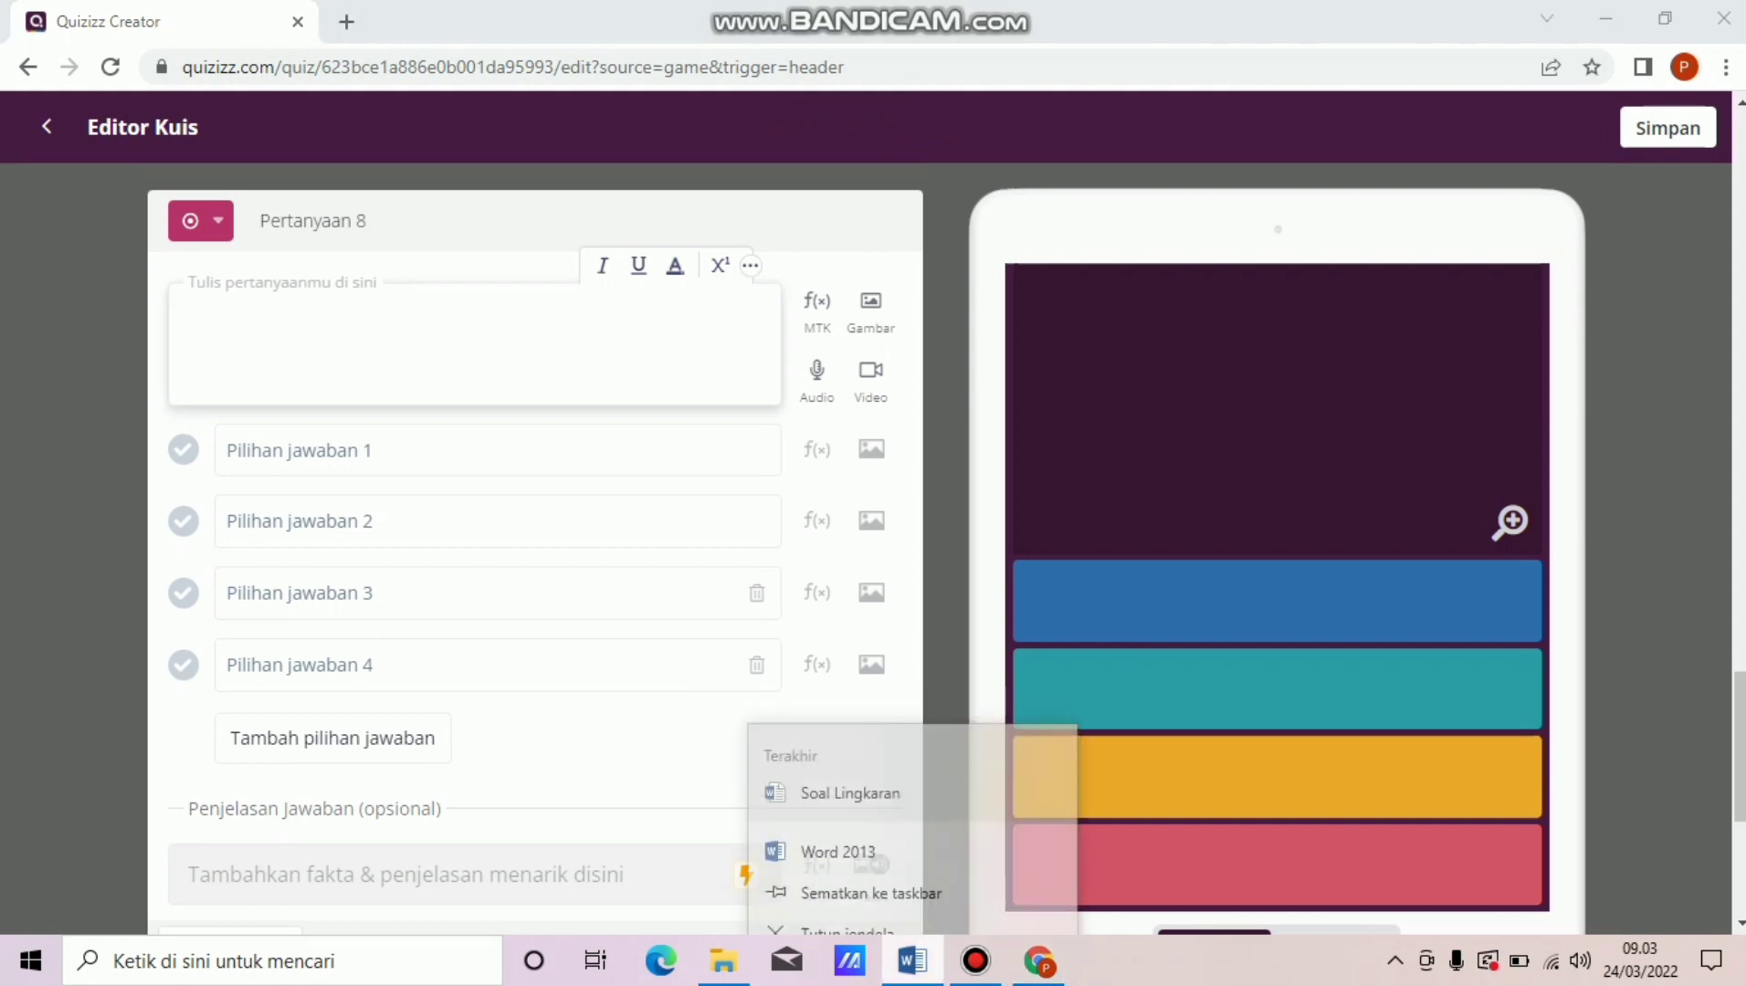
{"action": "left_click", "coordinate": [849, 764]}
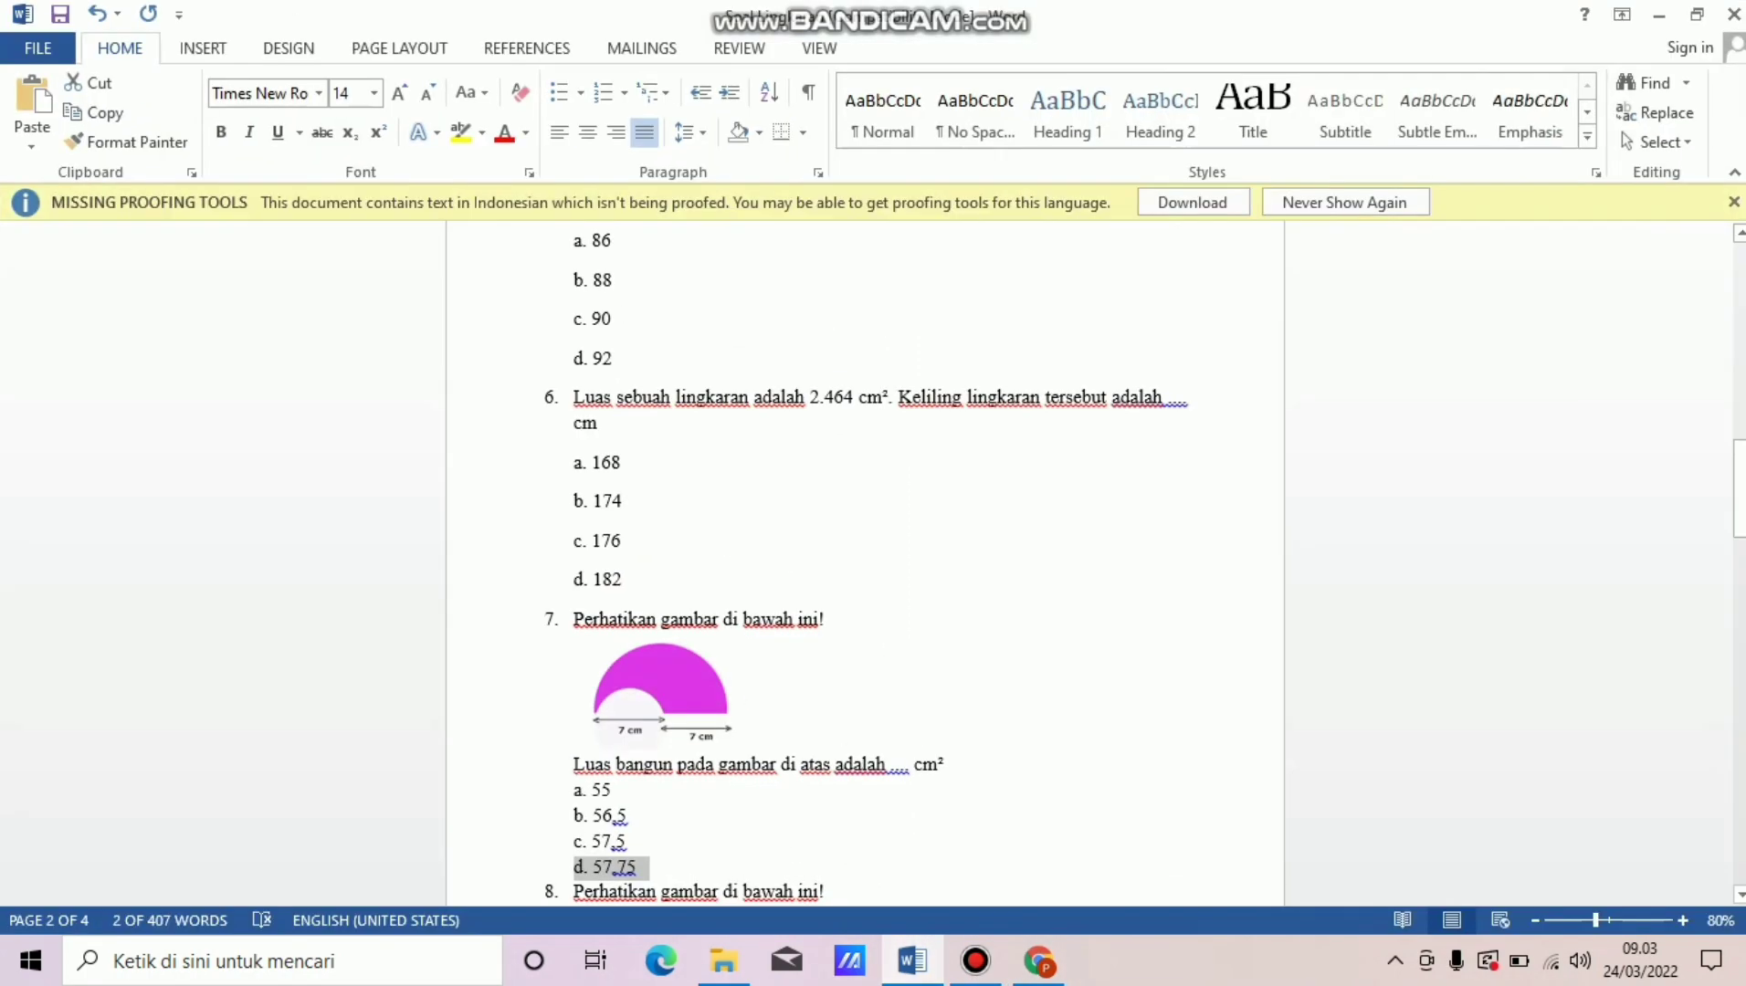
{"action": "left_click", "coordinate": [628, 867]}
{"action": "key", "text": "Down"}
{"action": "key", "text": "Down"}
{"action": "key", "text": "Down"}
{"action": "key", "text": "Down"}
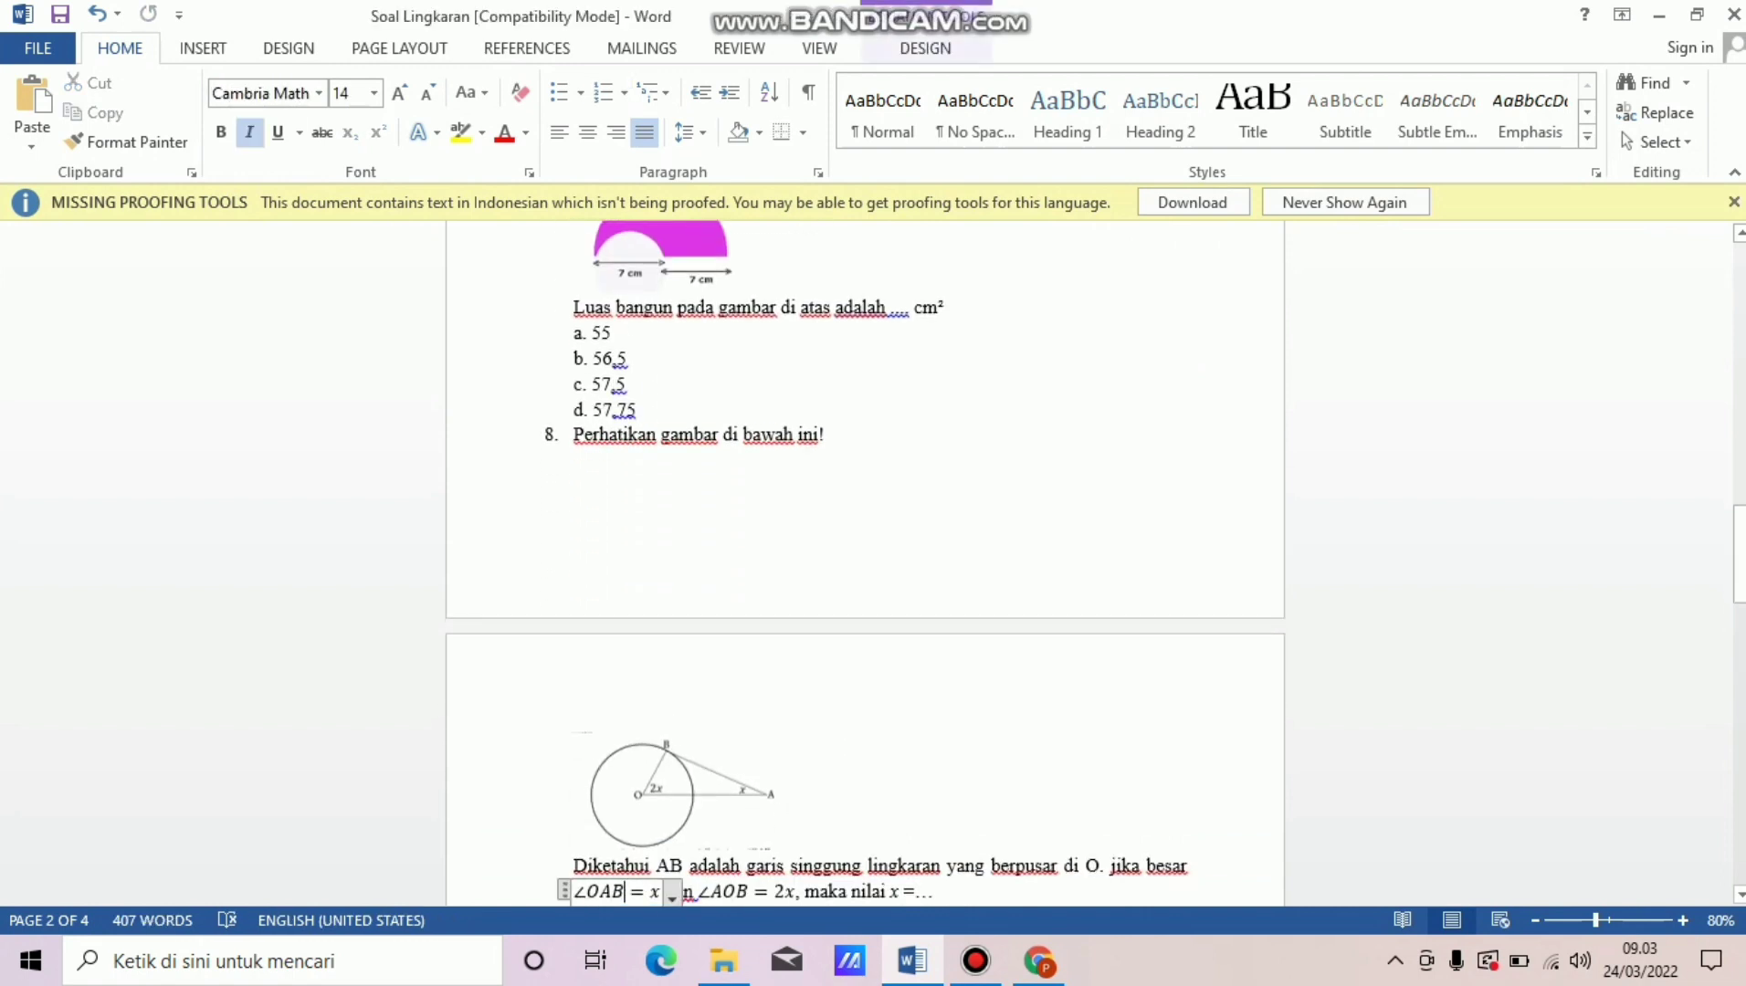
{"action": "left_click_drag", "start_coordinate": [574, 866], "coordinate": [955, 811]}
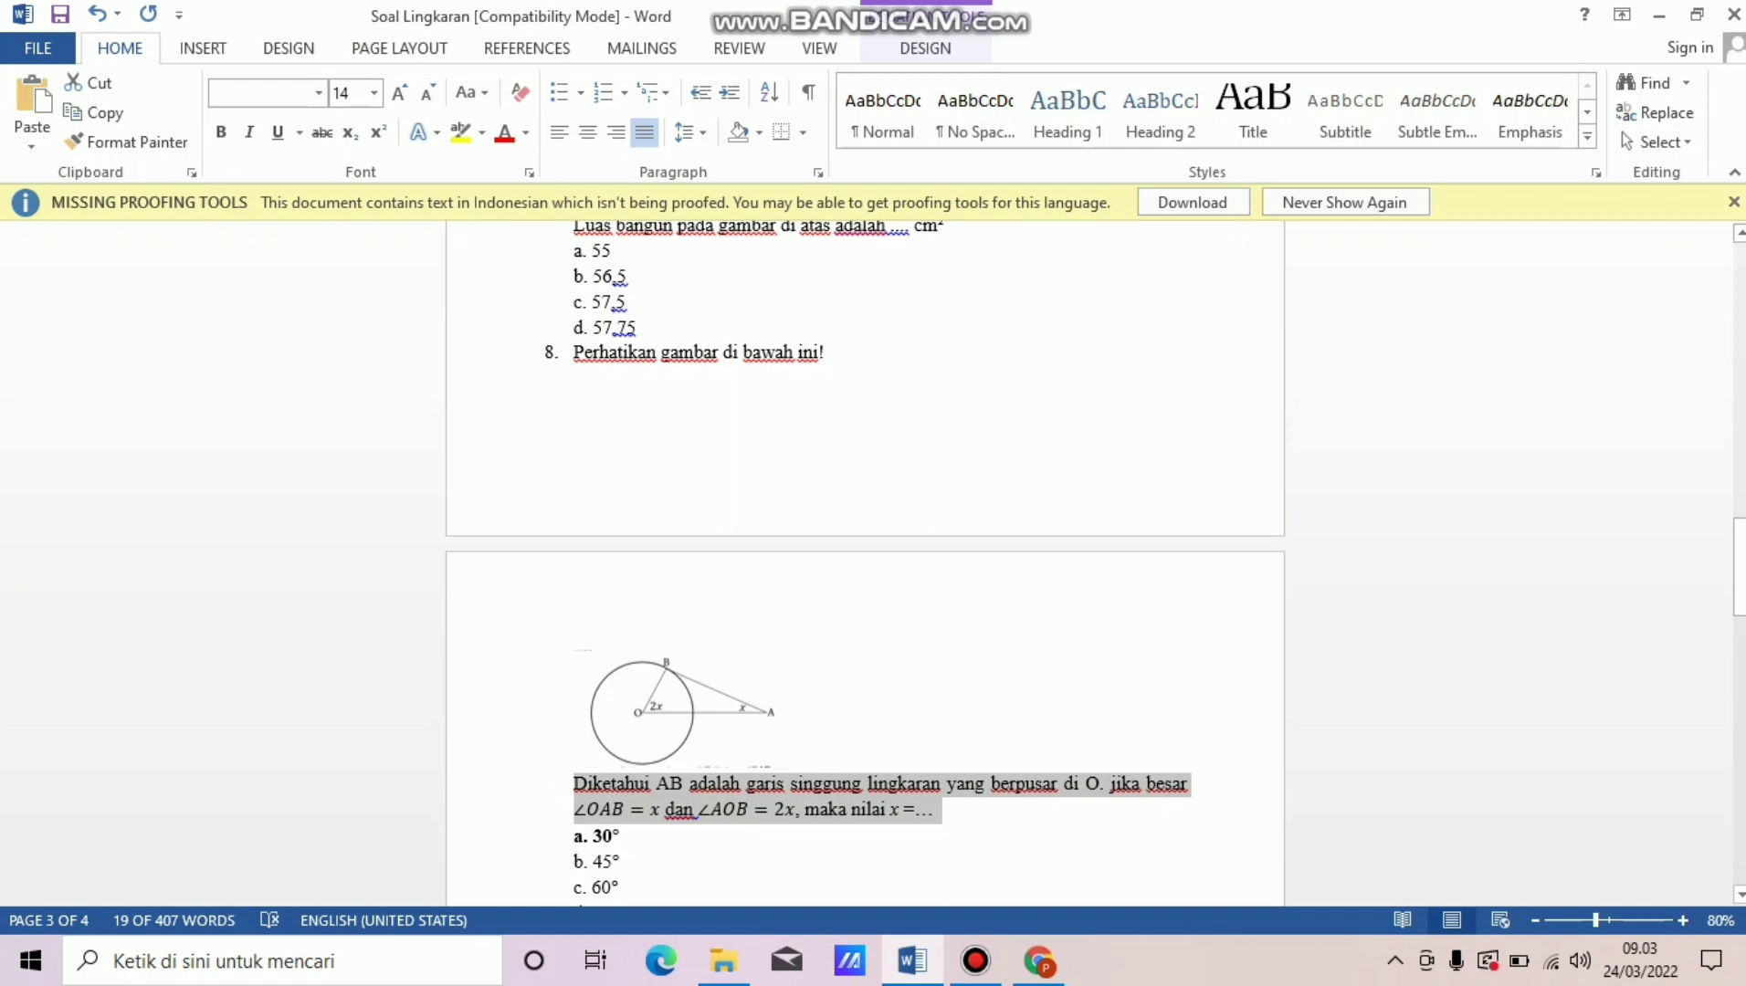
{"action": "left_click", "coordinate": [1038, 961]}
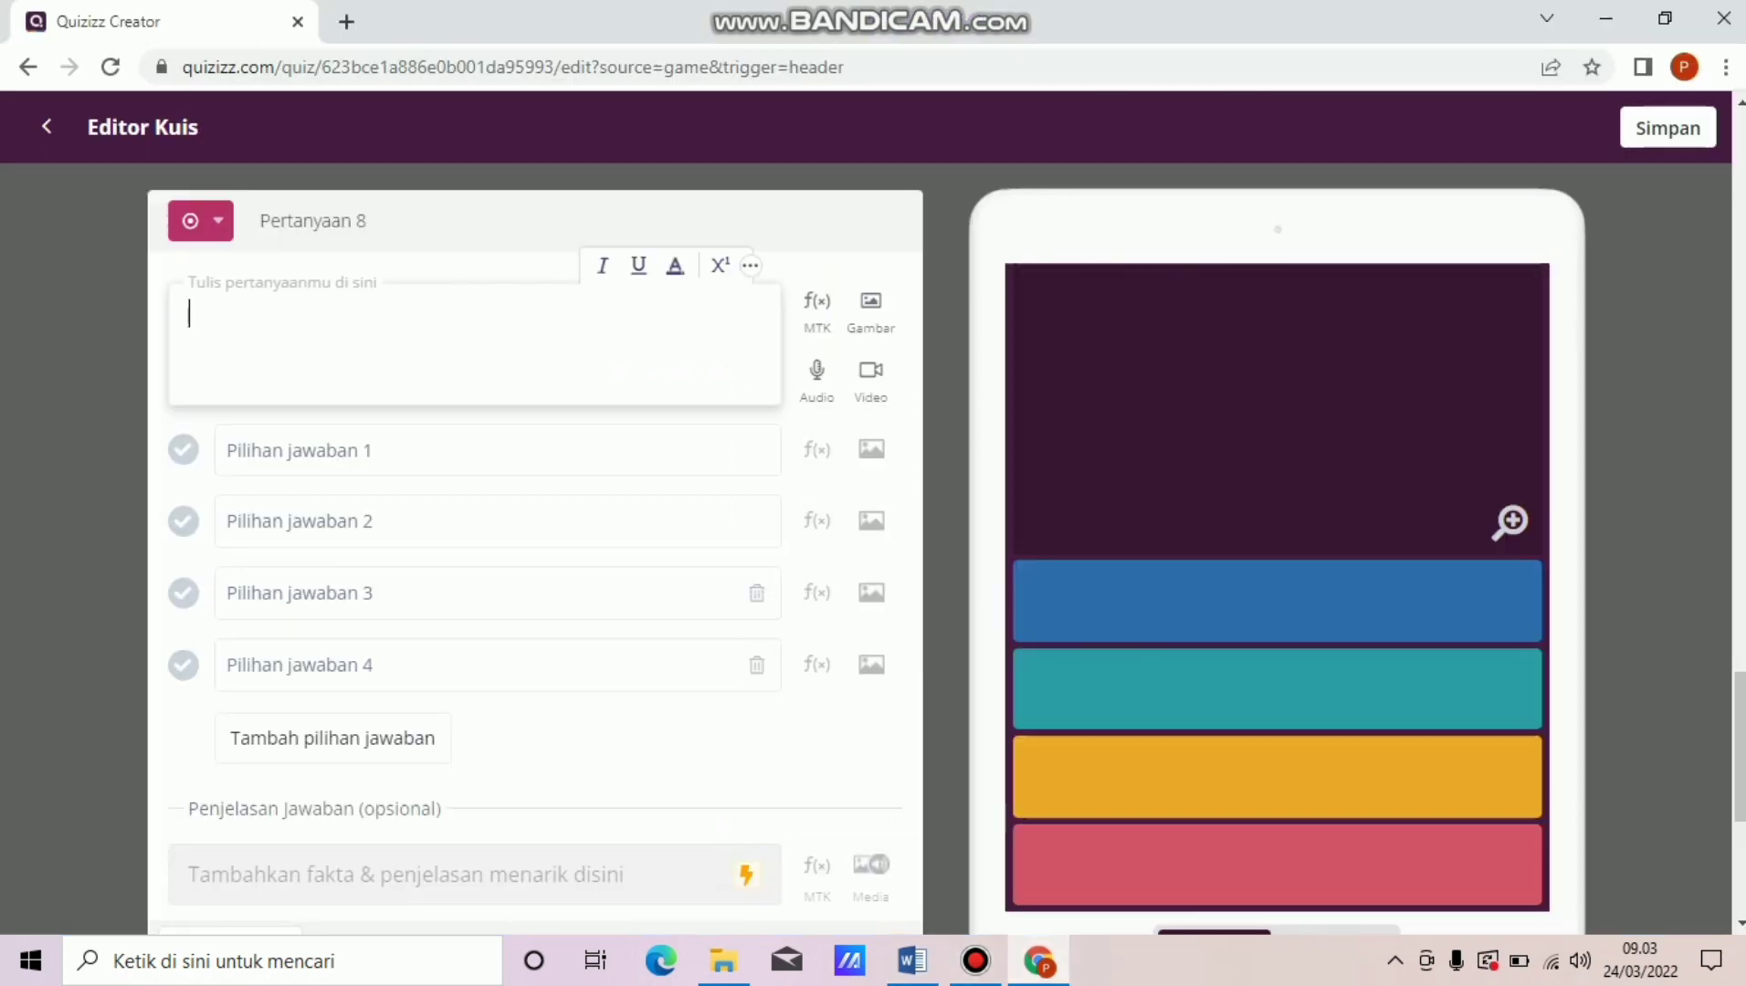
{"action": "type", "text": "Diketahui AB adalah garis singgung lingkaran yang berpusar di O. jika besar dan , maka nilai x =...Diketahui AB adalah garis singgung lingkaran yang berpusar di O. jika besar dan , maka nilai x =..."}
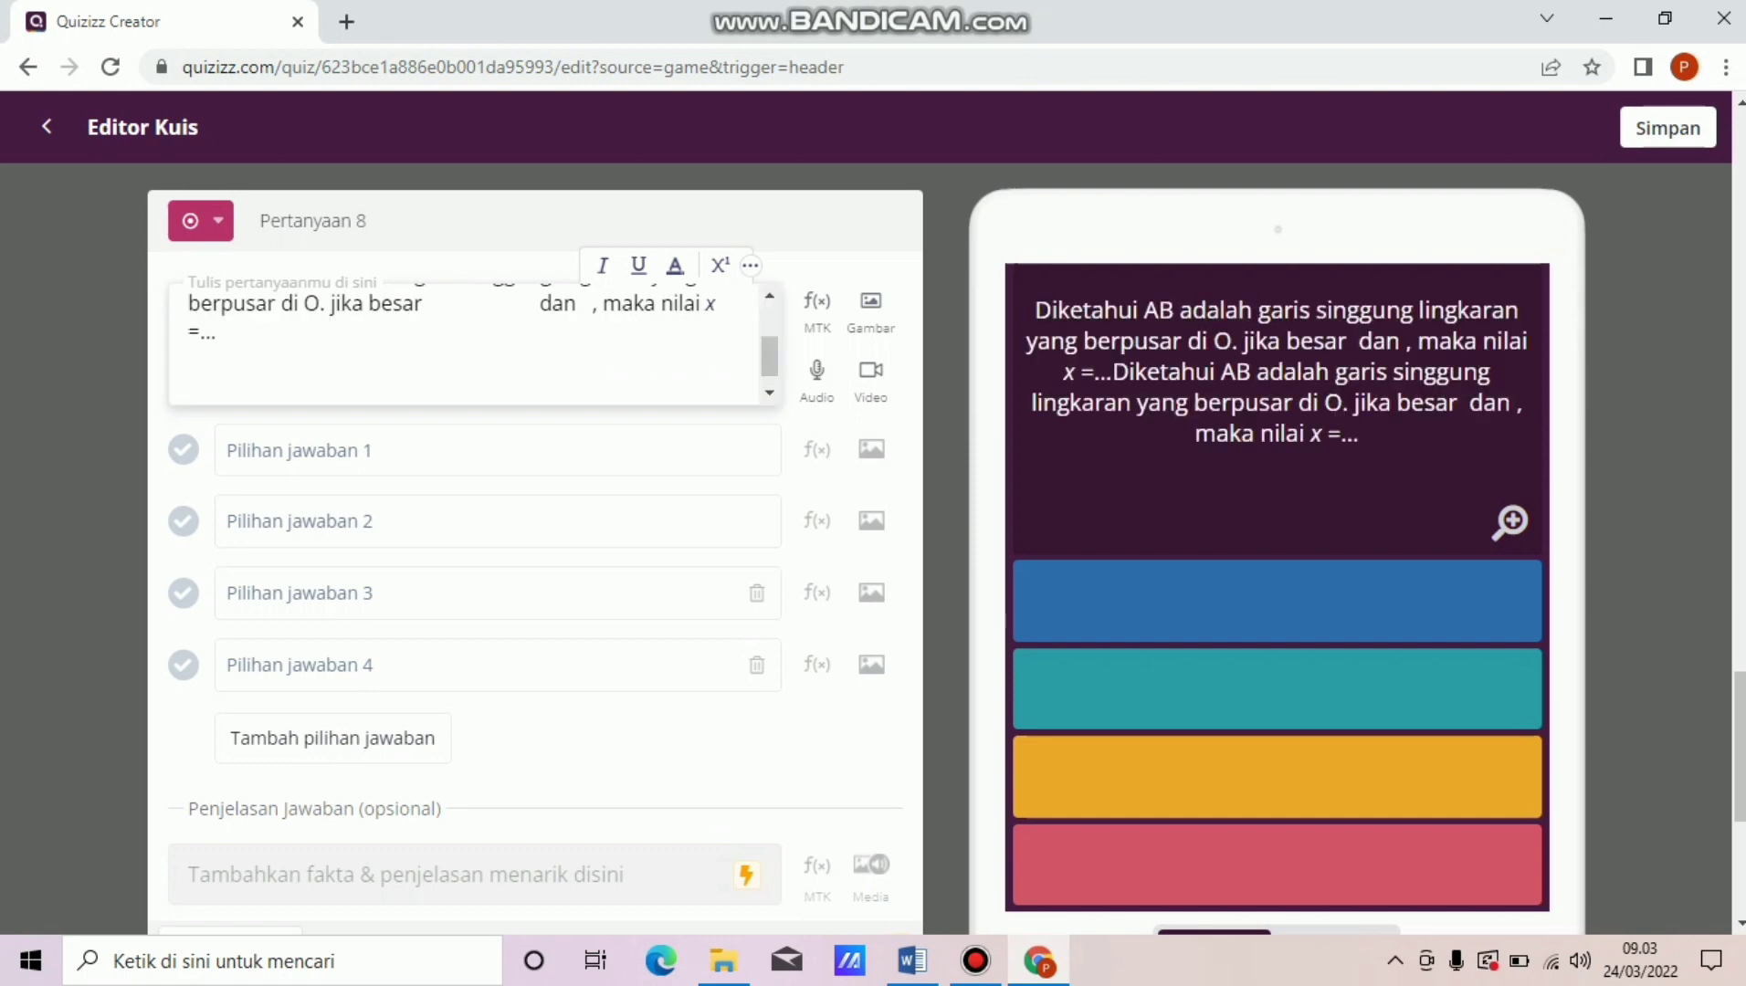
Delete the duplicated "Diketahui AB adalah garis singgung lingkaran" sentence from question 8's text, keeping a single copy.
{"action": "key", "text": "BackSpace"}
{"action": "type", "text": "Diketahui AB adalah garis singgung lingkaran yang berpusar di O. jika besar  dan , maka nilai x =..."}
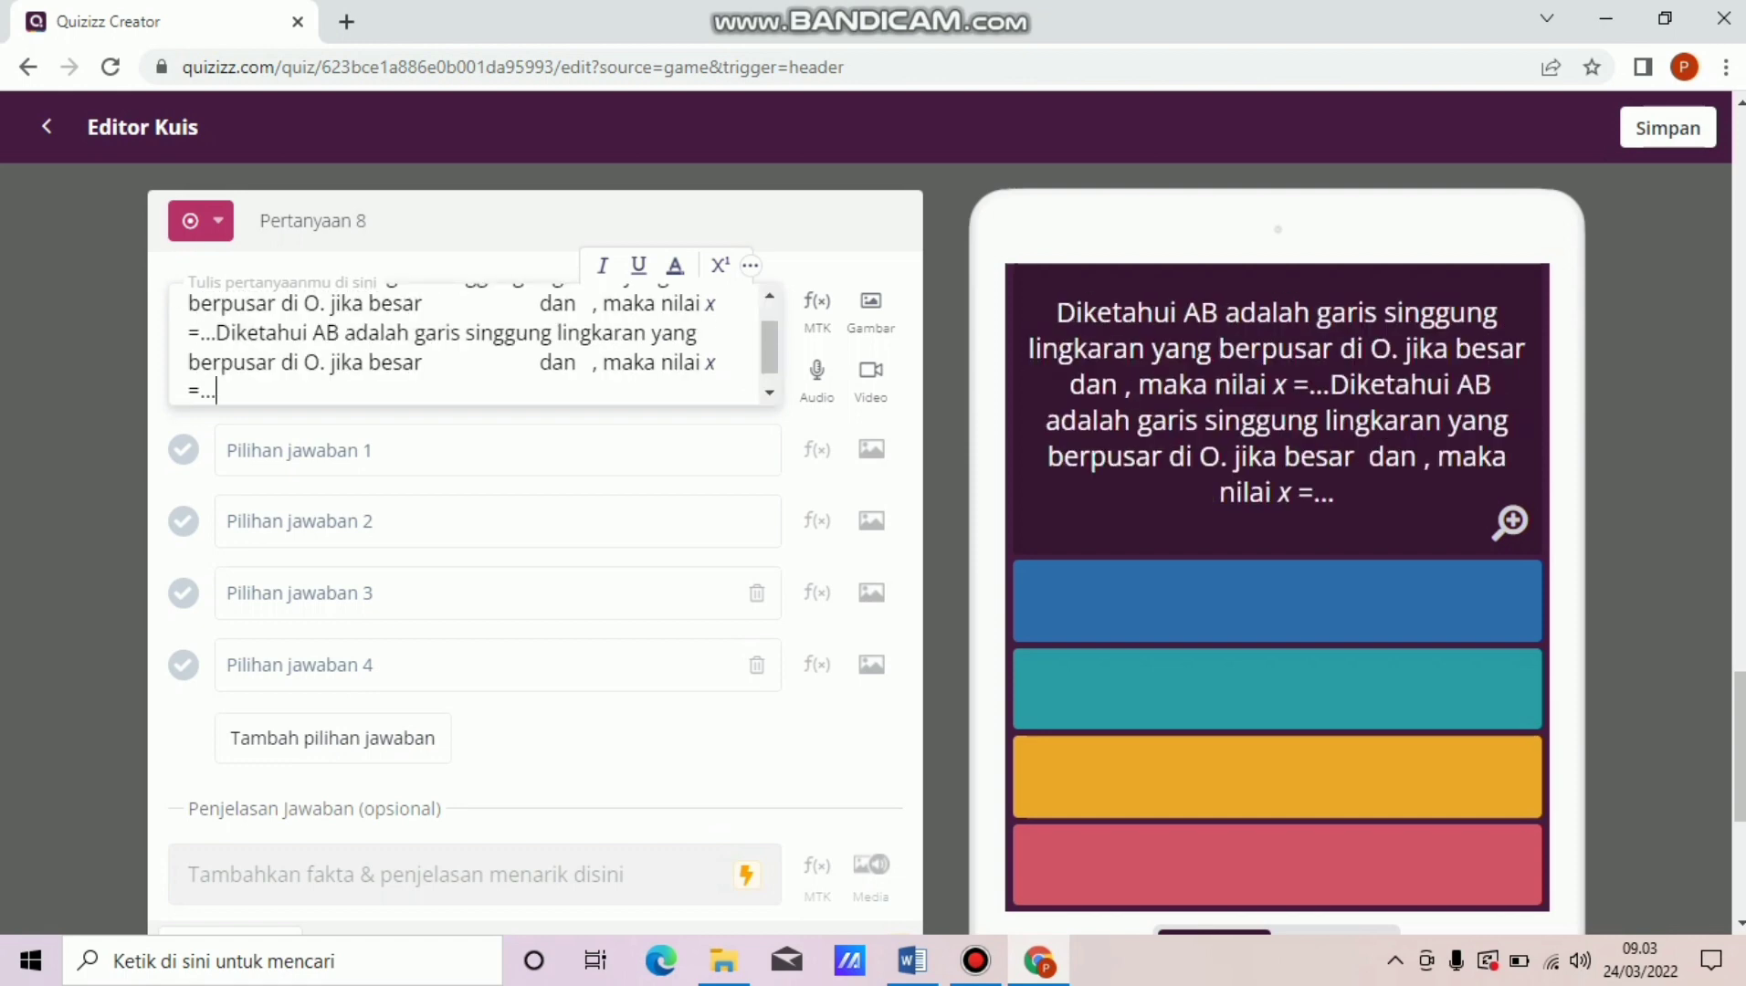
{"action": "mouse_move", "coordinate": [219, 391]}
{"action": "left_mouse_down"}
{"action": "mouse_move", "coordinate": [423, 333]}
{"action": "mouse_move", "coordinate": [387, 303]}
{"action": "mouse_move", "coordinate": [468, 342]}
{"action": "mouse_move", "coordinate": [468, 393]}
{"action": "mouse_move", "coordinate": [228, 312]}
{"action": "mouse_move", "coordinate": [215, 370]}
{"action": "left_mouse_up"}
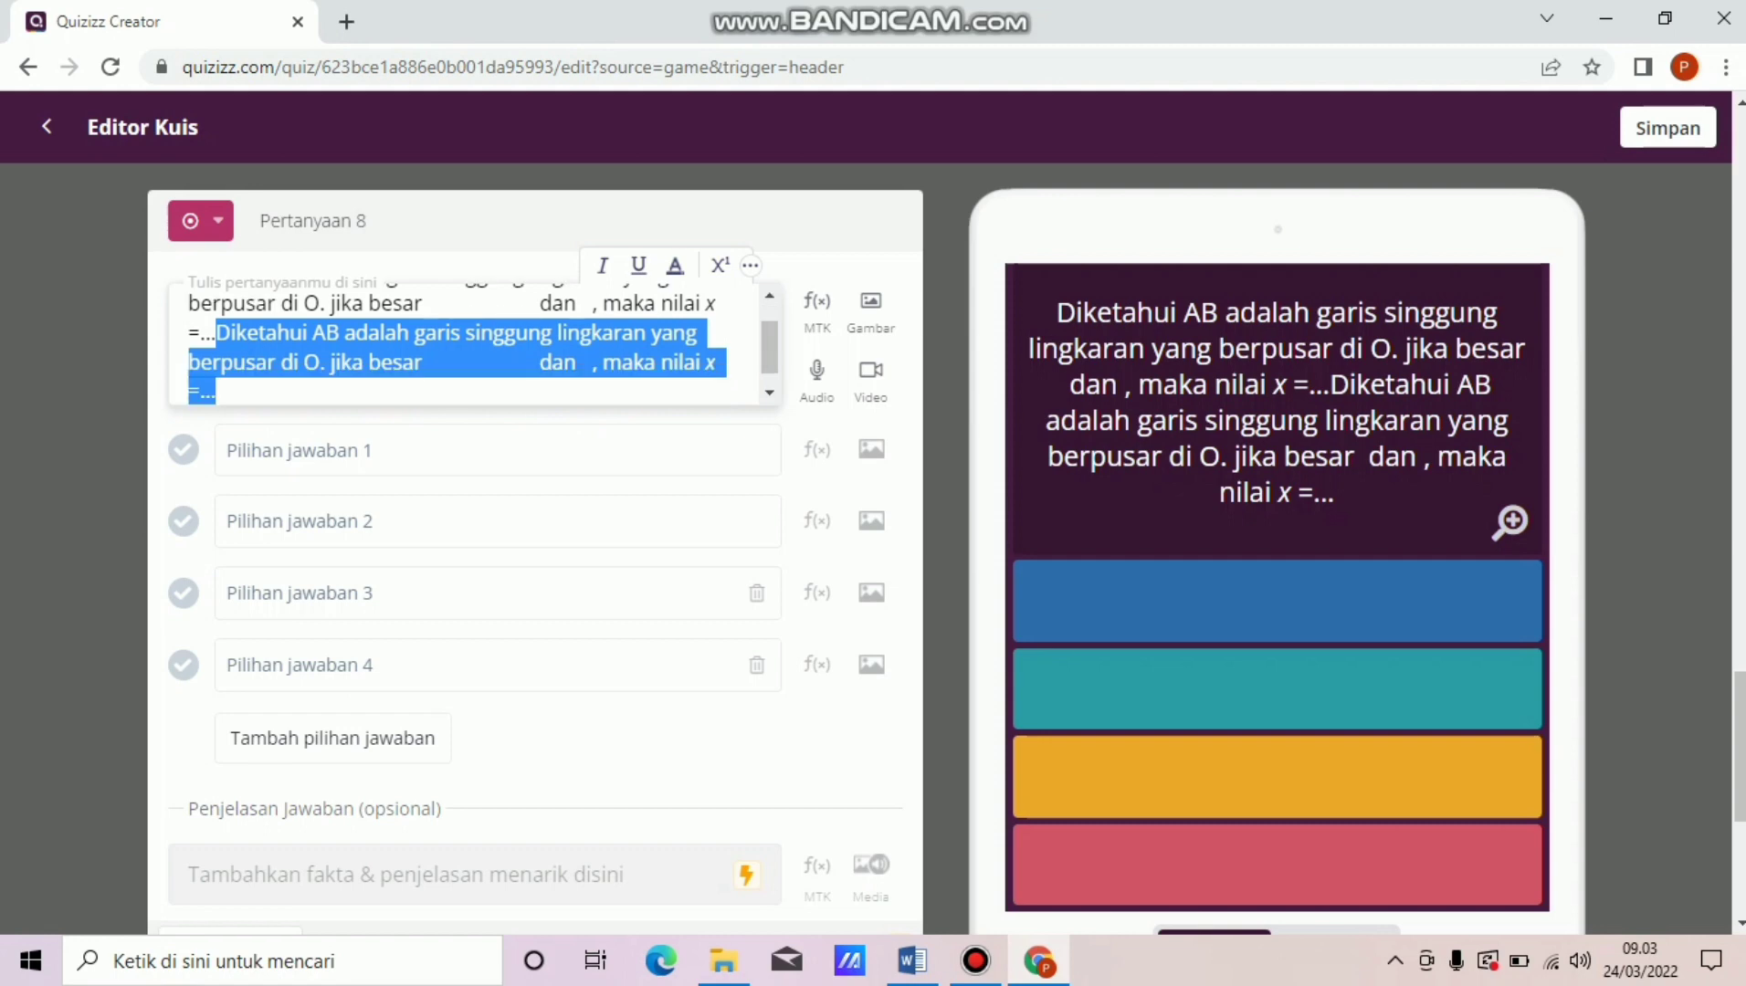
{"action": "key", "text": "BackSpace"}
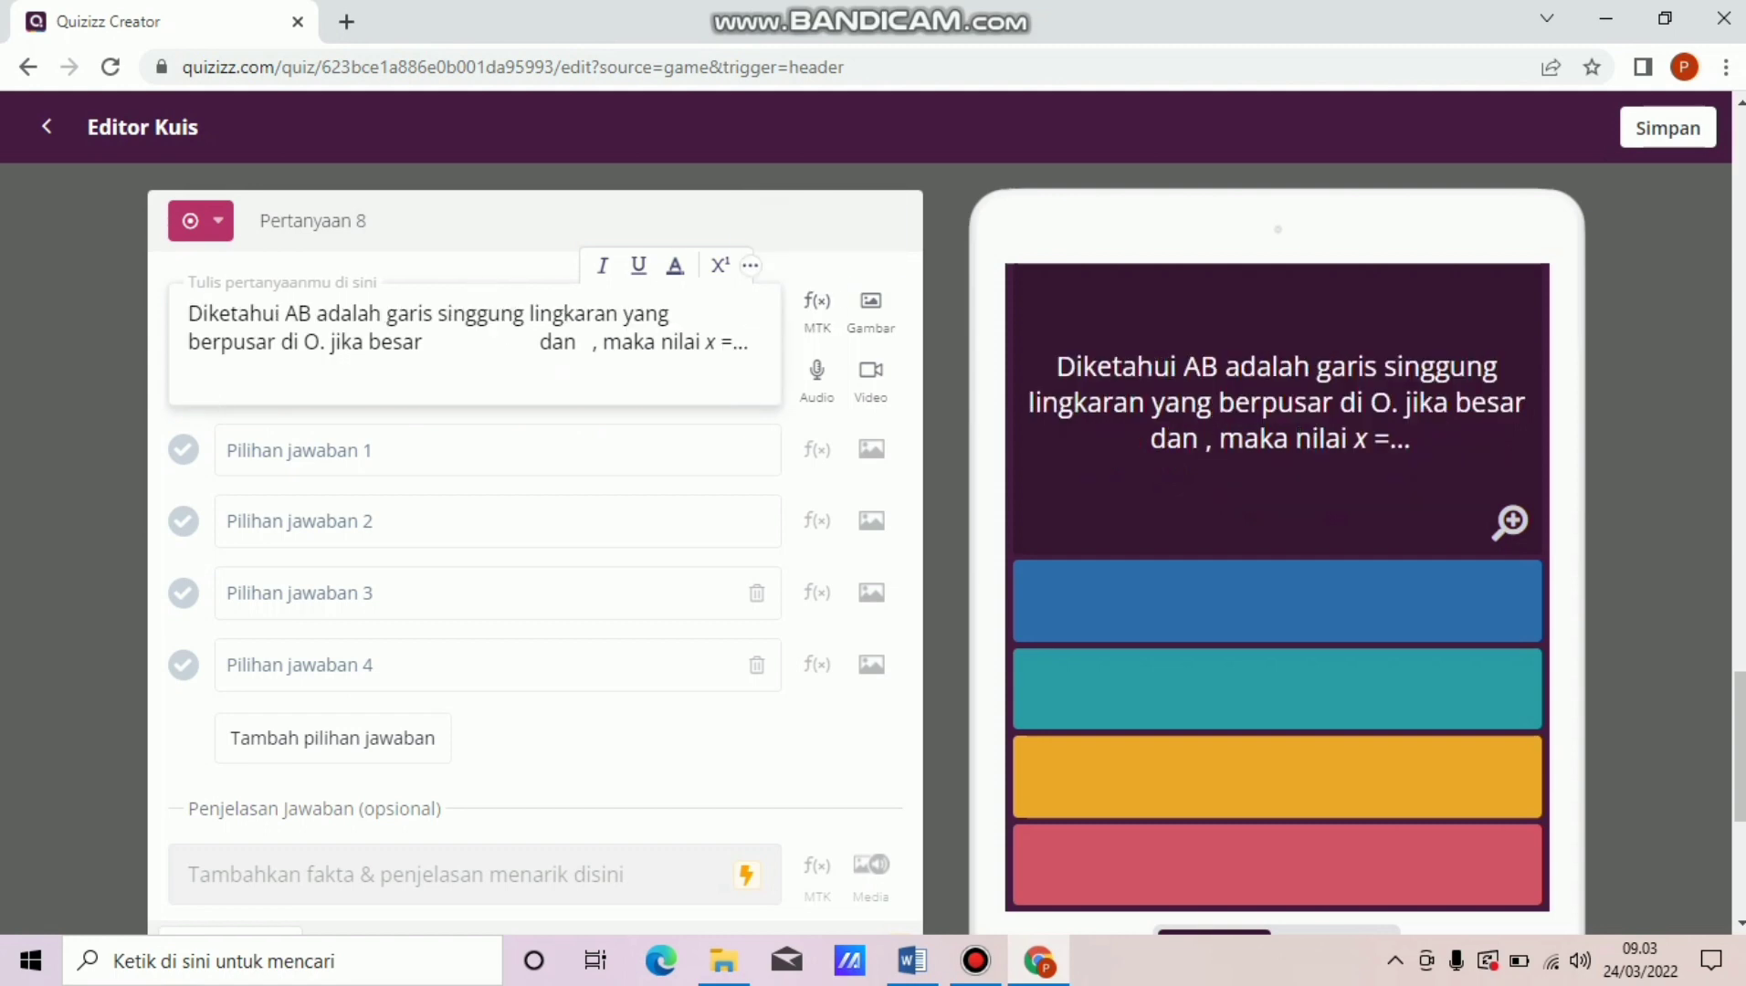
Upload the image file SOAL 8 from the Unduhan folder and attach it to question 8.
{"action": "left_click", "coordinate": [870, 309]}
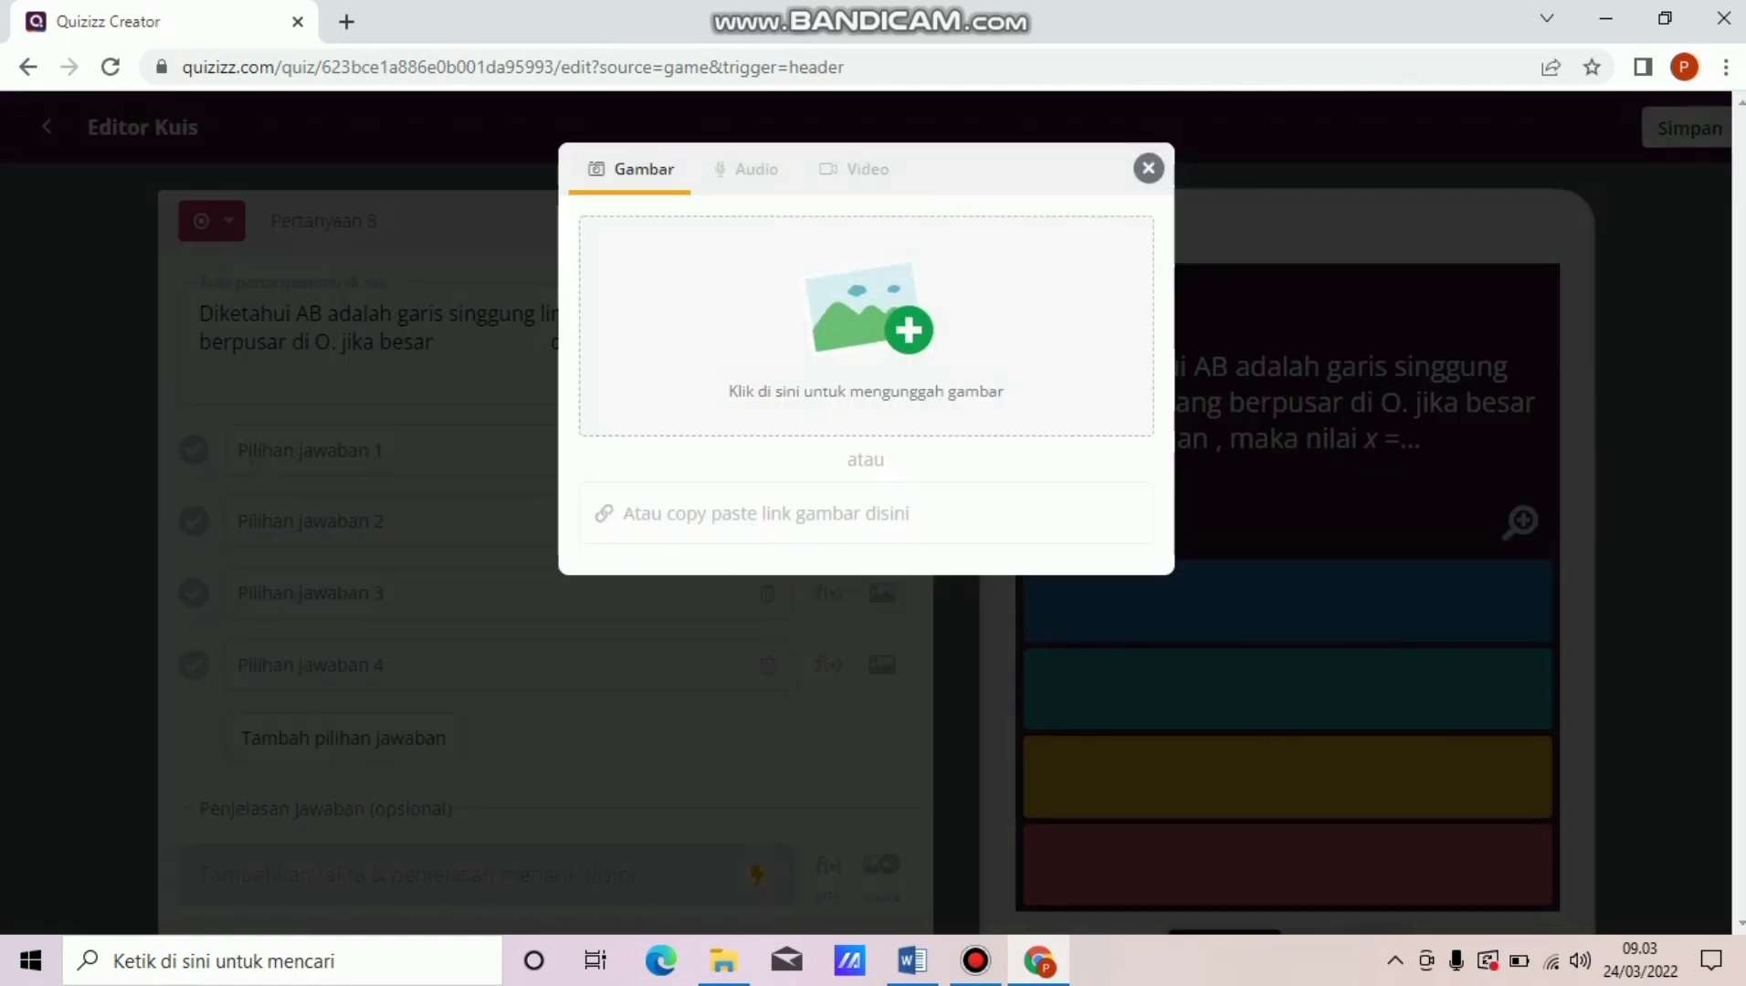
{"action": "left_click", "coordinate": [866, 326]}
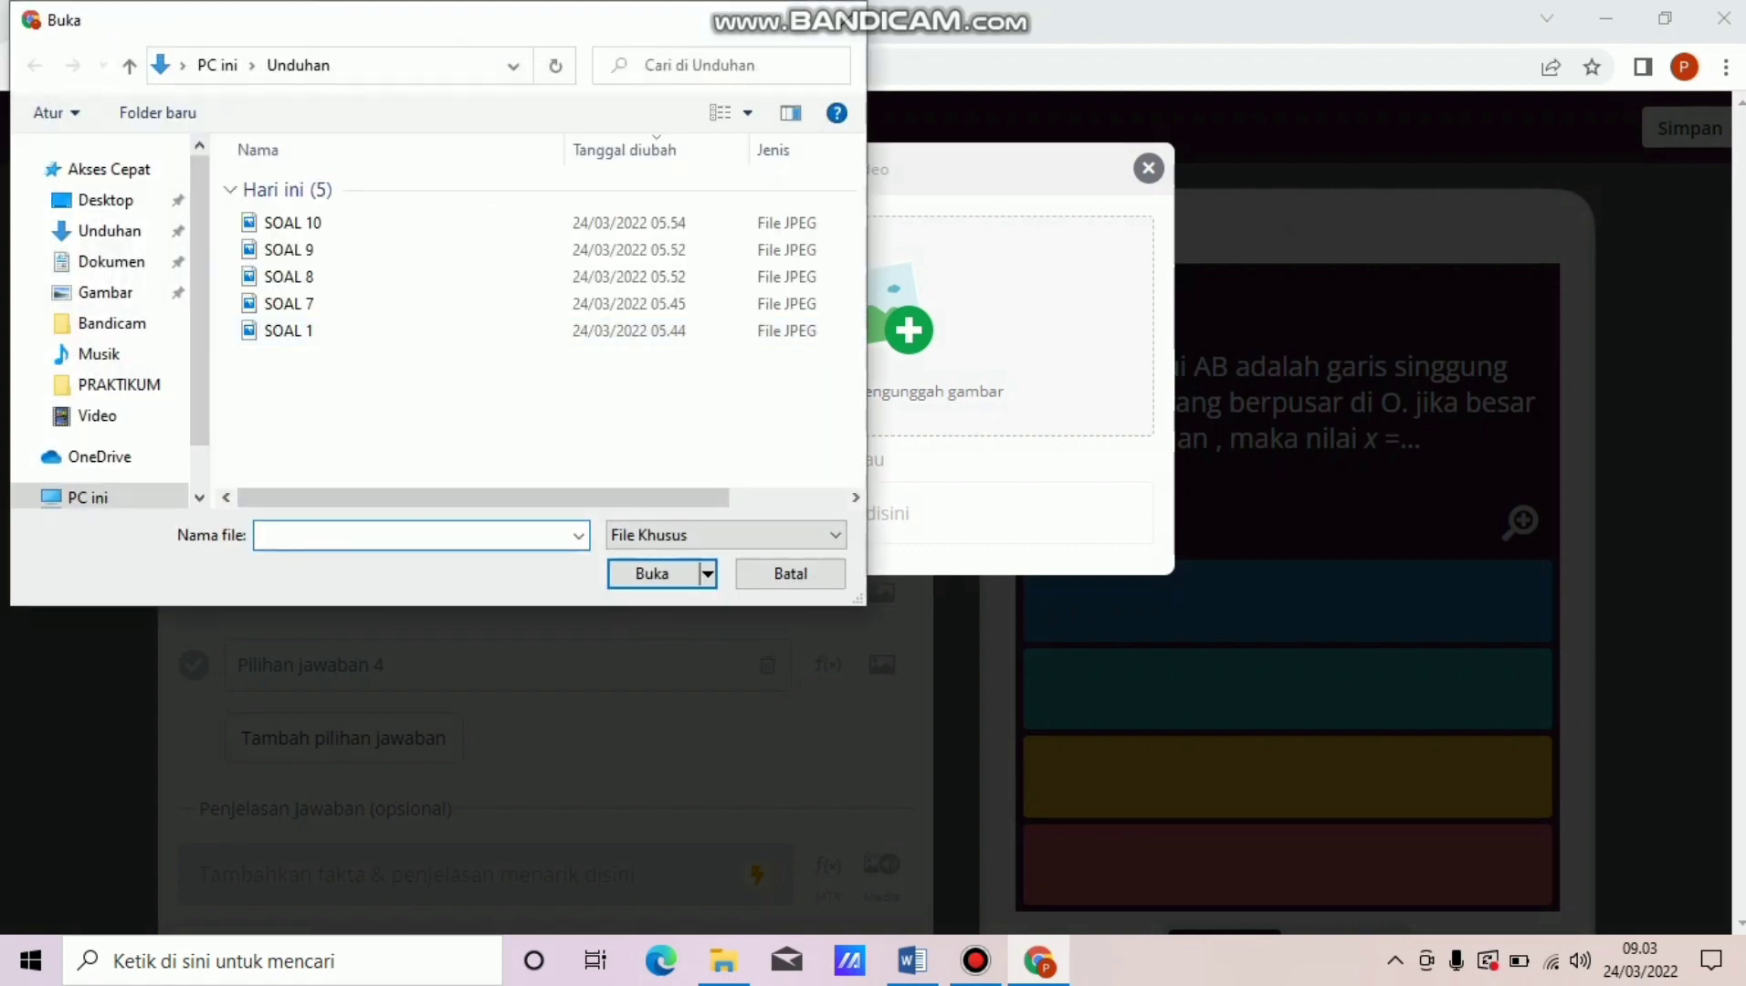
{"action": "left_click", "coordinate": [512, 277]}
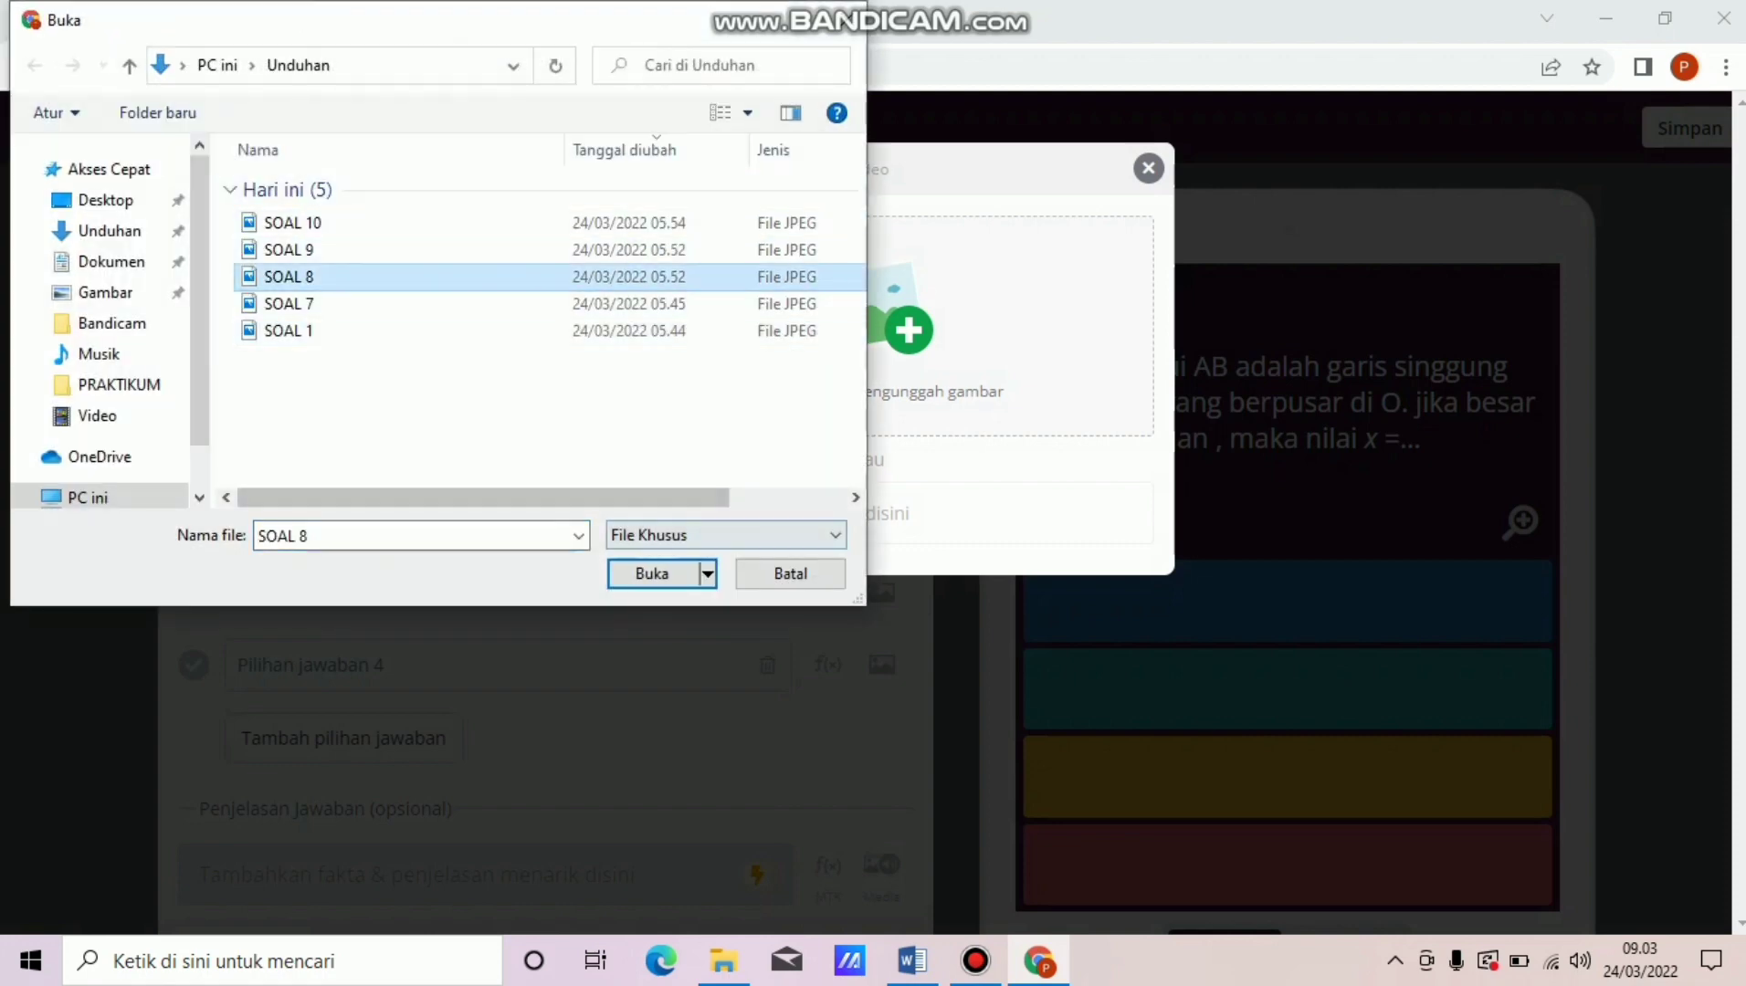
{"action": "left_click", "coordinate": [653, 573]}
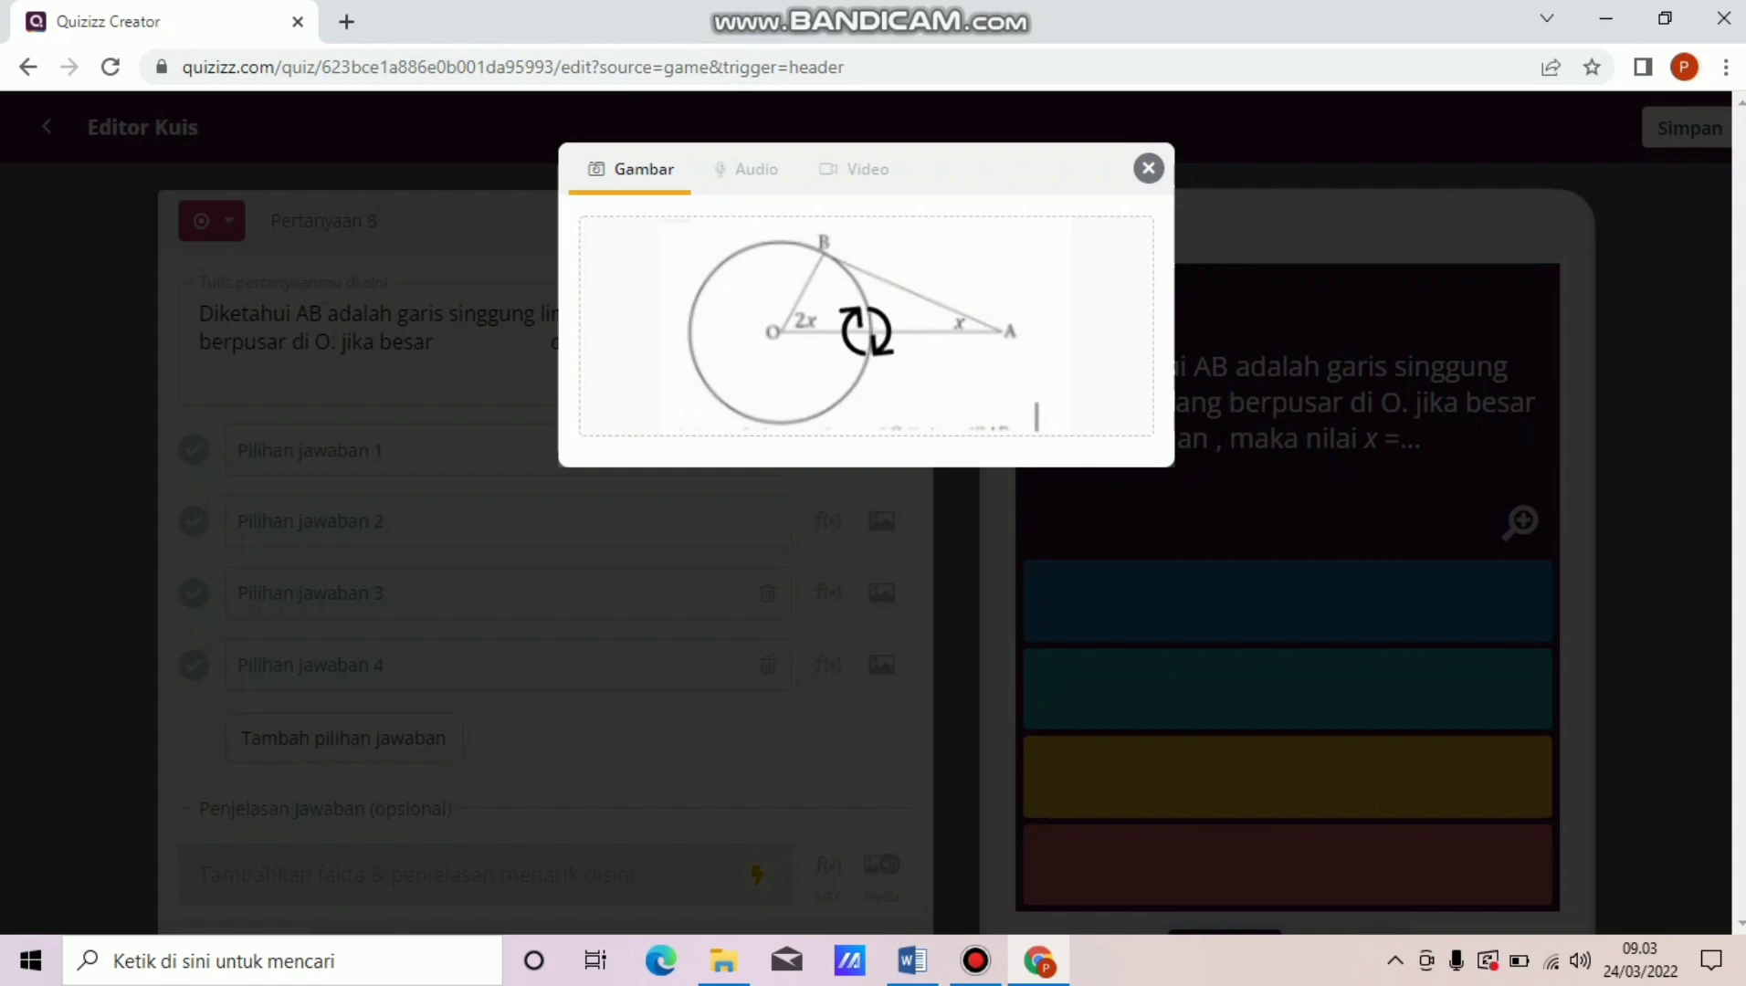
{"action": "left_click", "coordinate": [1111, 481]}
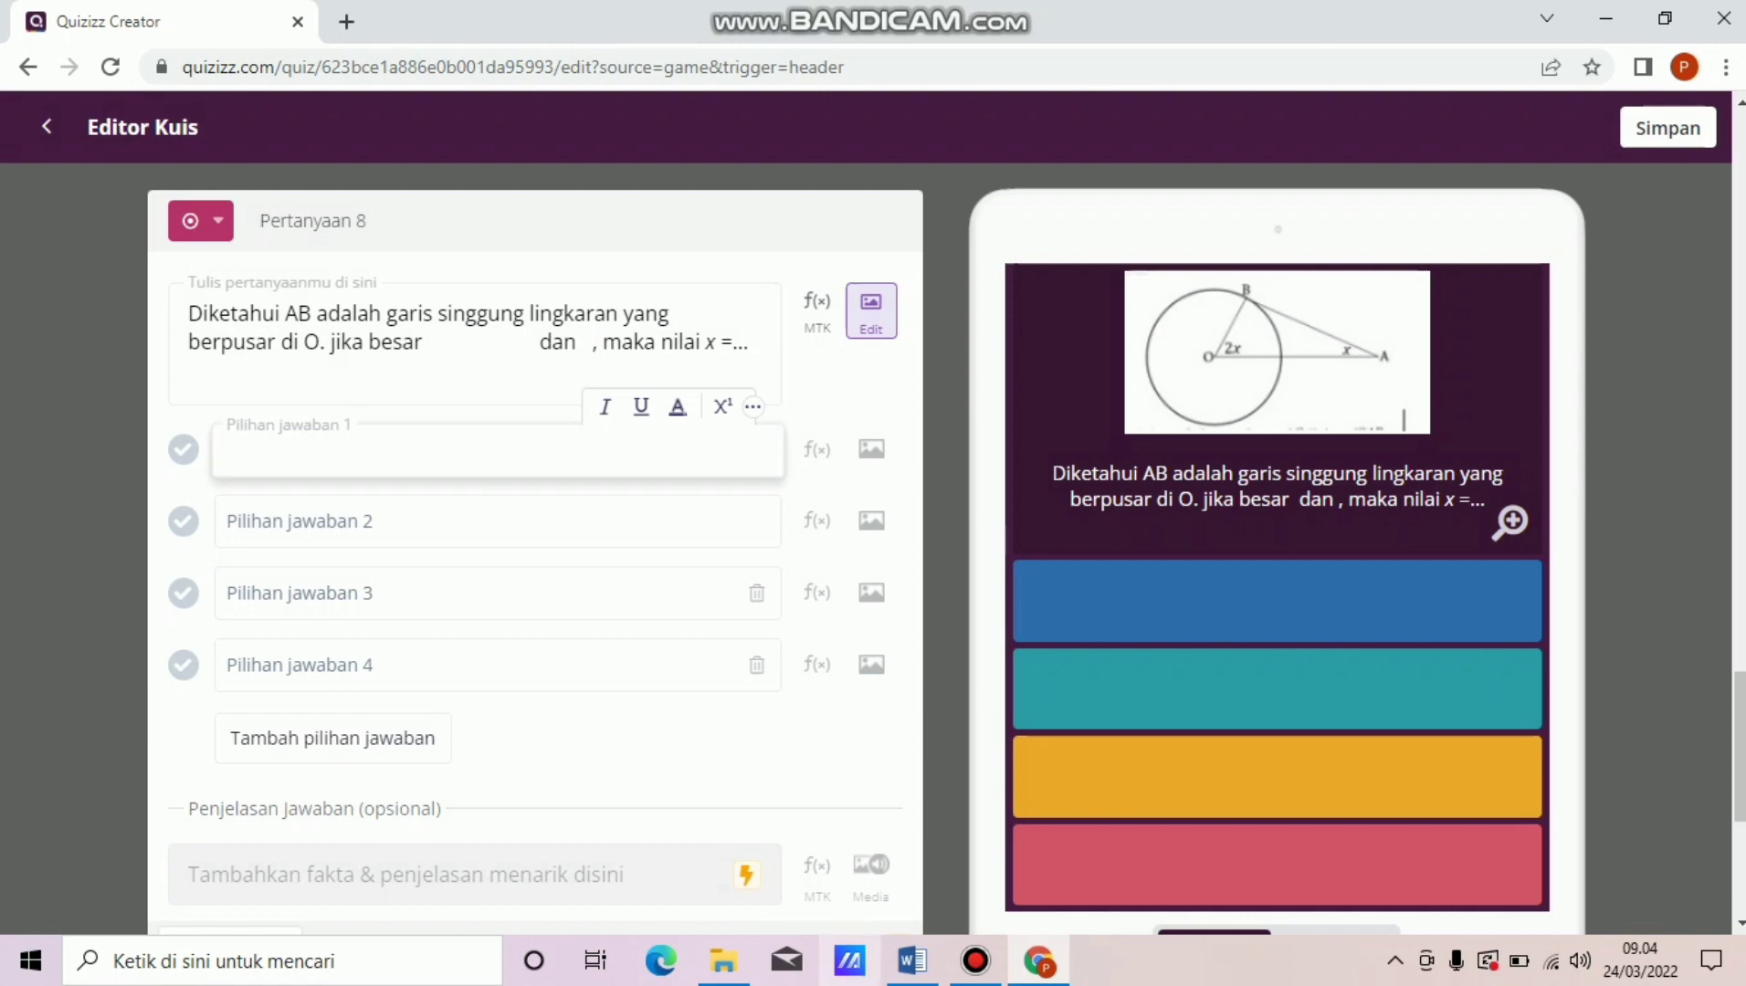
Try copying the bold answer "a. 30°" from the Word document into question 8's first answer option.
{"action": "left_click", "coordinate": [911, 961]}
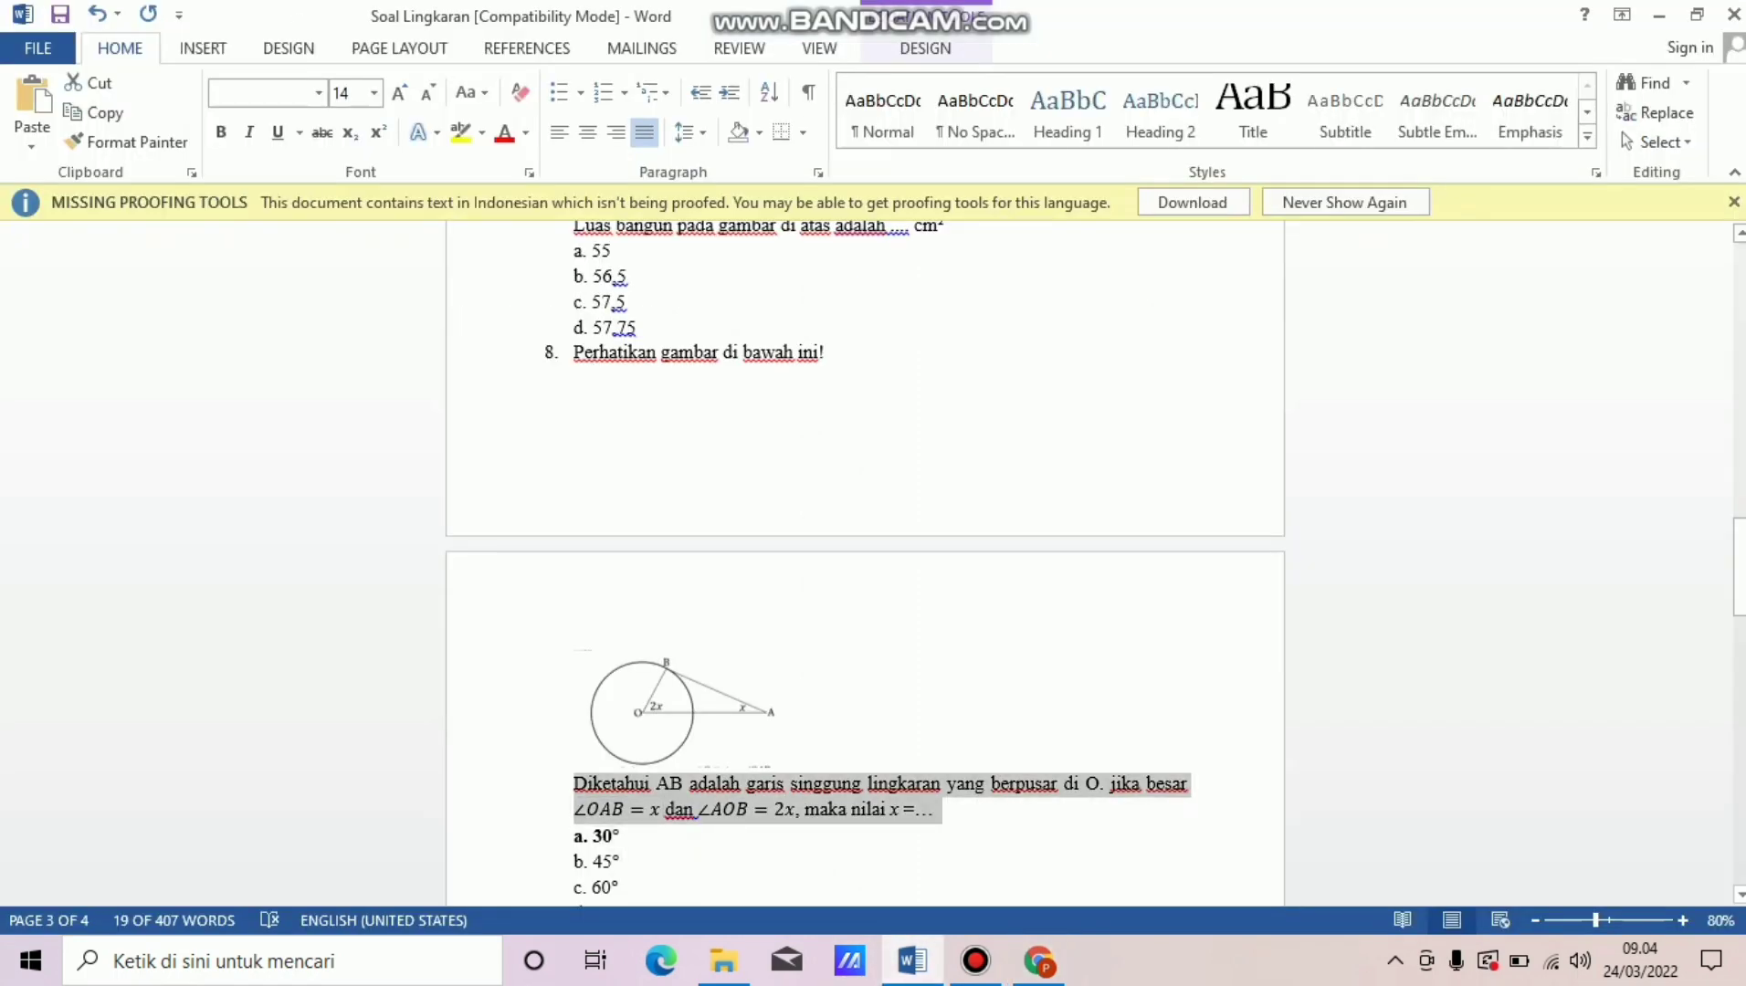
{"action": "left_click_drag", "start_coordinate": [623, 862], "coordinate": [573, 816]}
{"action": "key", "text": "ctrl+c"}
{"action": "left_click", "coordinate": [623, 816]}
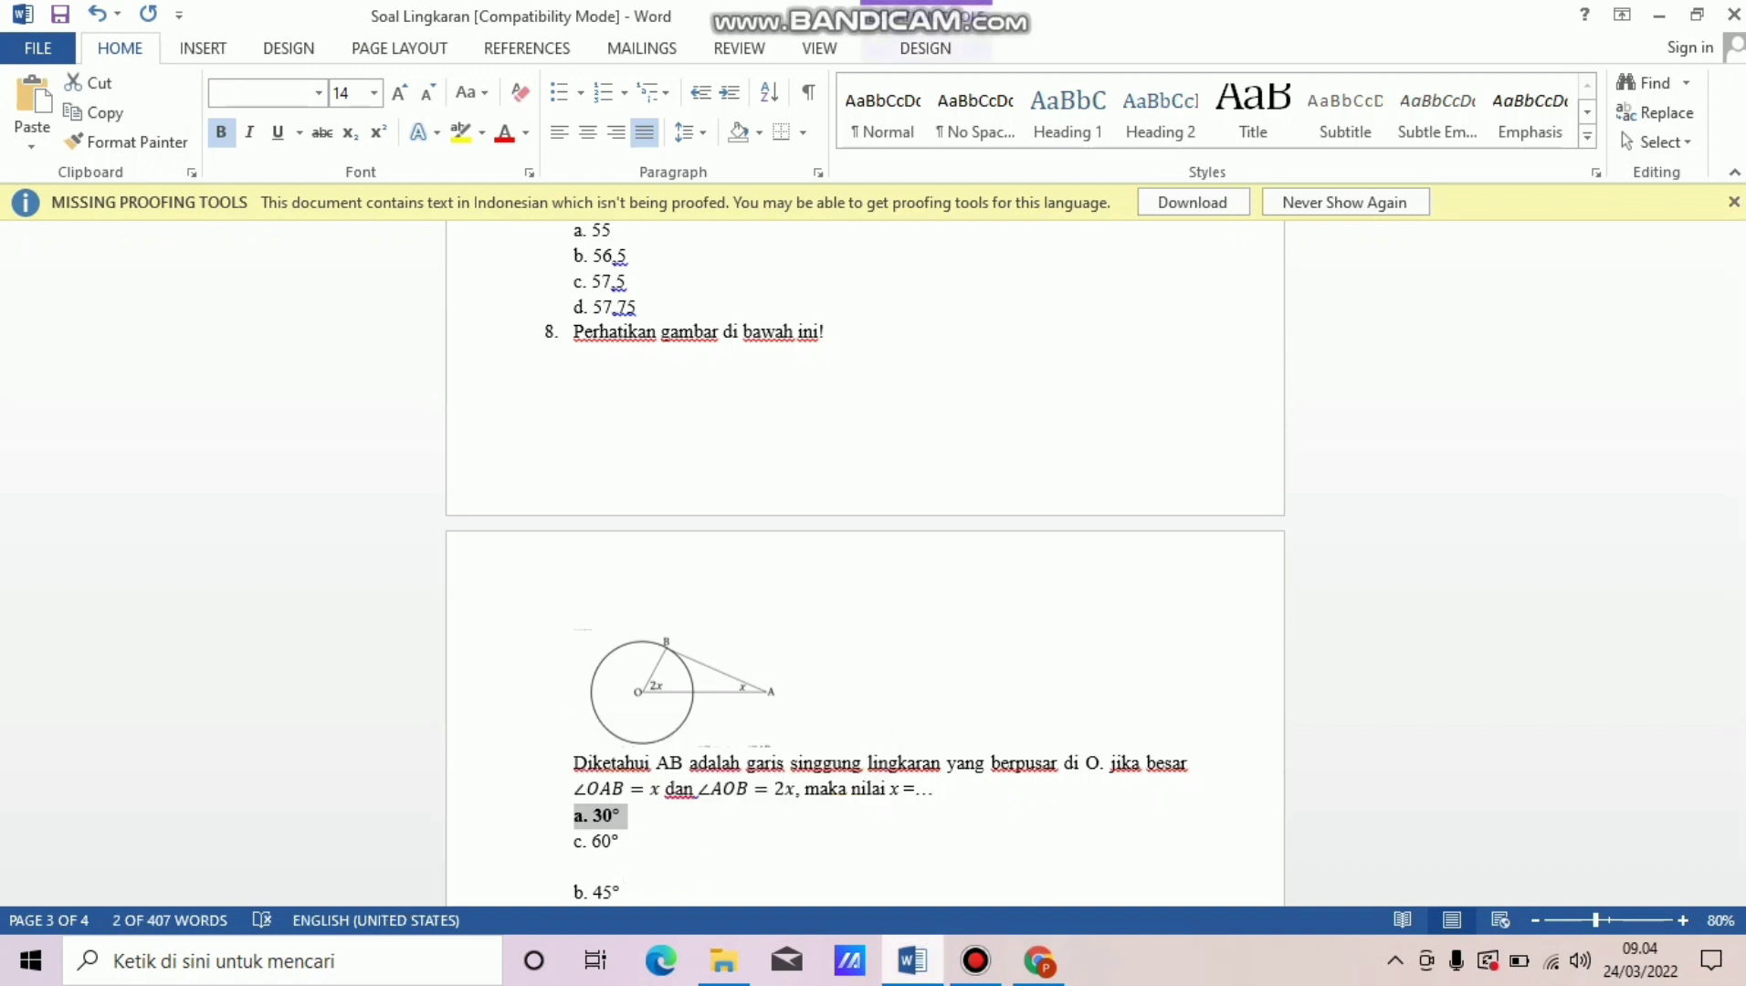
{"action": "left_click", "coordinate": [1038, 961]}
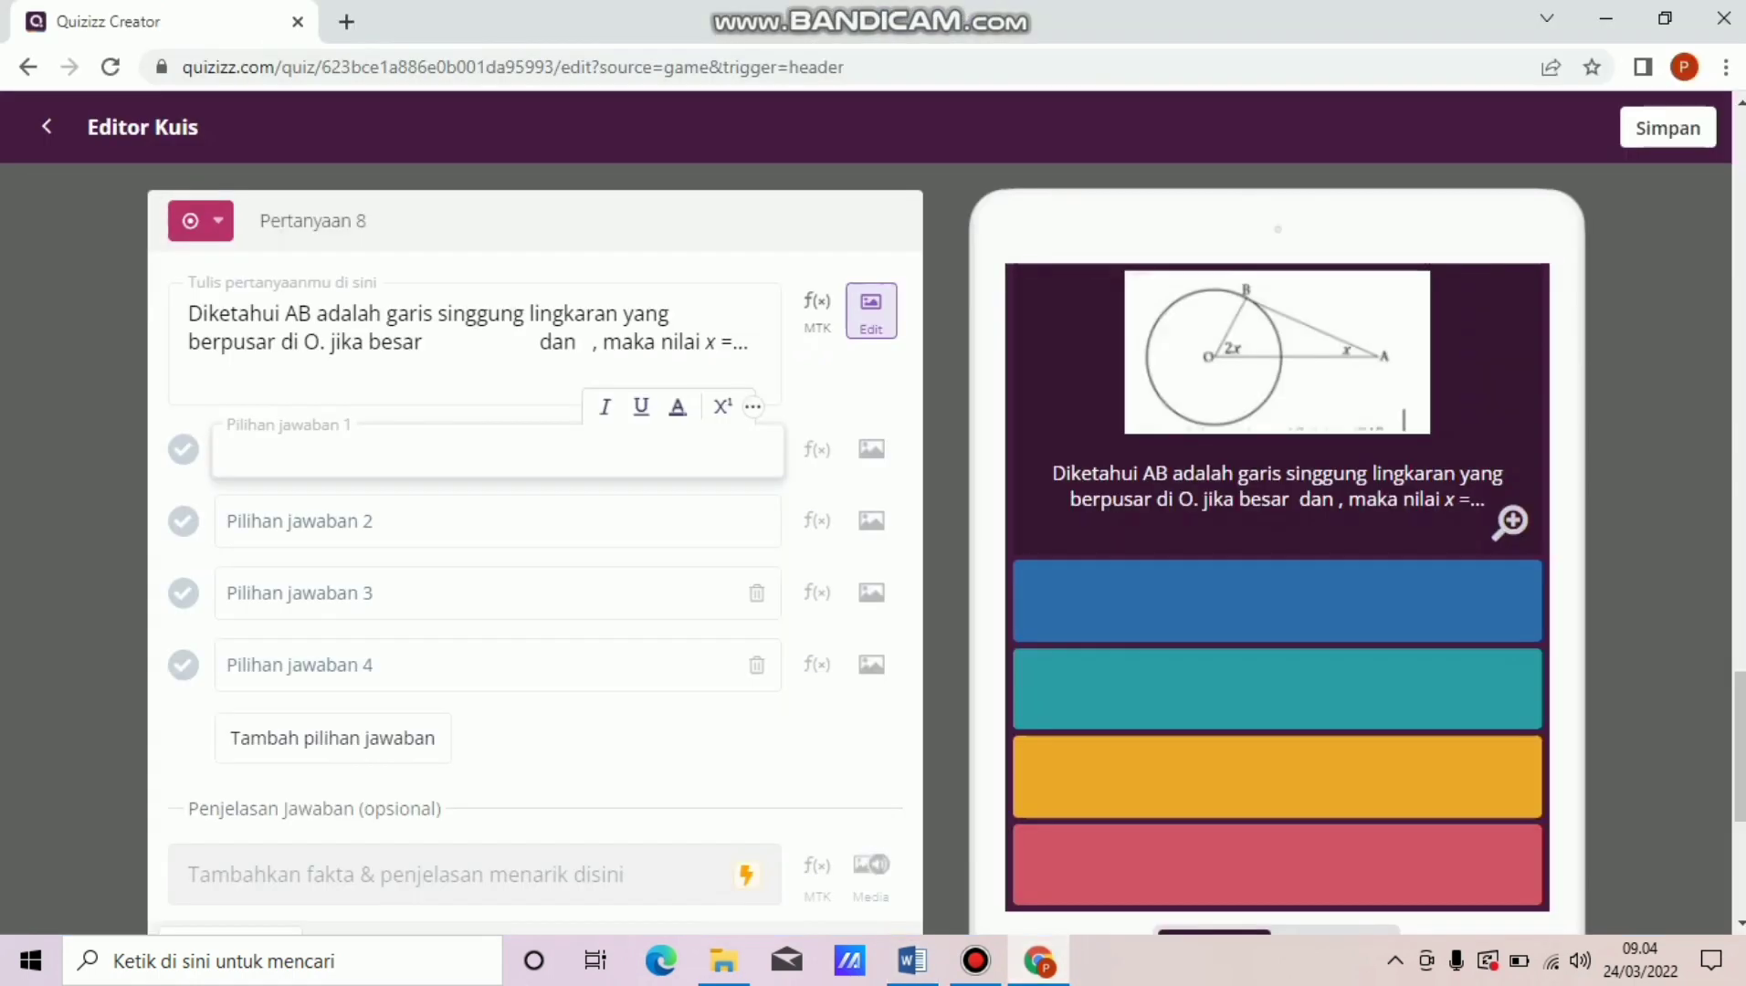
{"action": "key", "text": "ctrl+v"}
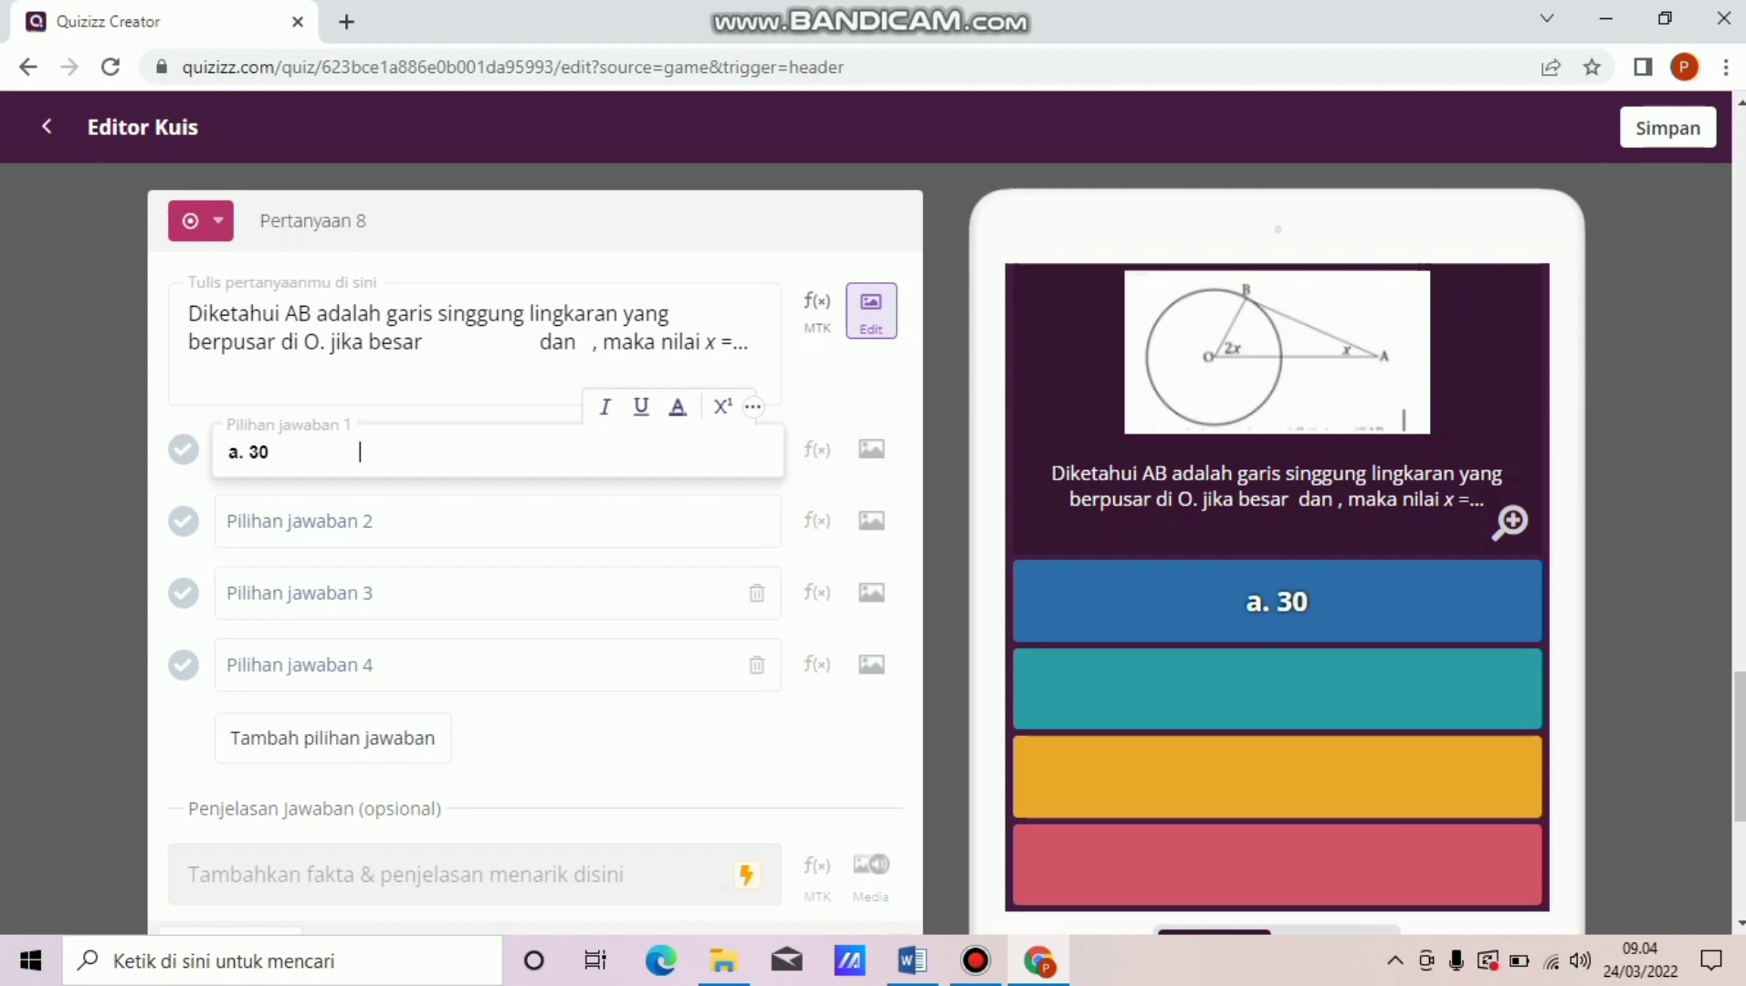
{"action": "key", "text": "BackSpace"}
{"action": "key", "text": "BackSpace"}
{"action": "key", "text": "BackSpace"}
{"action": "key", "text": "BackSpace"}
{"action": "key", "text": "BackSpace"}
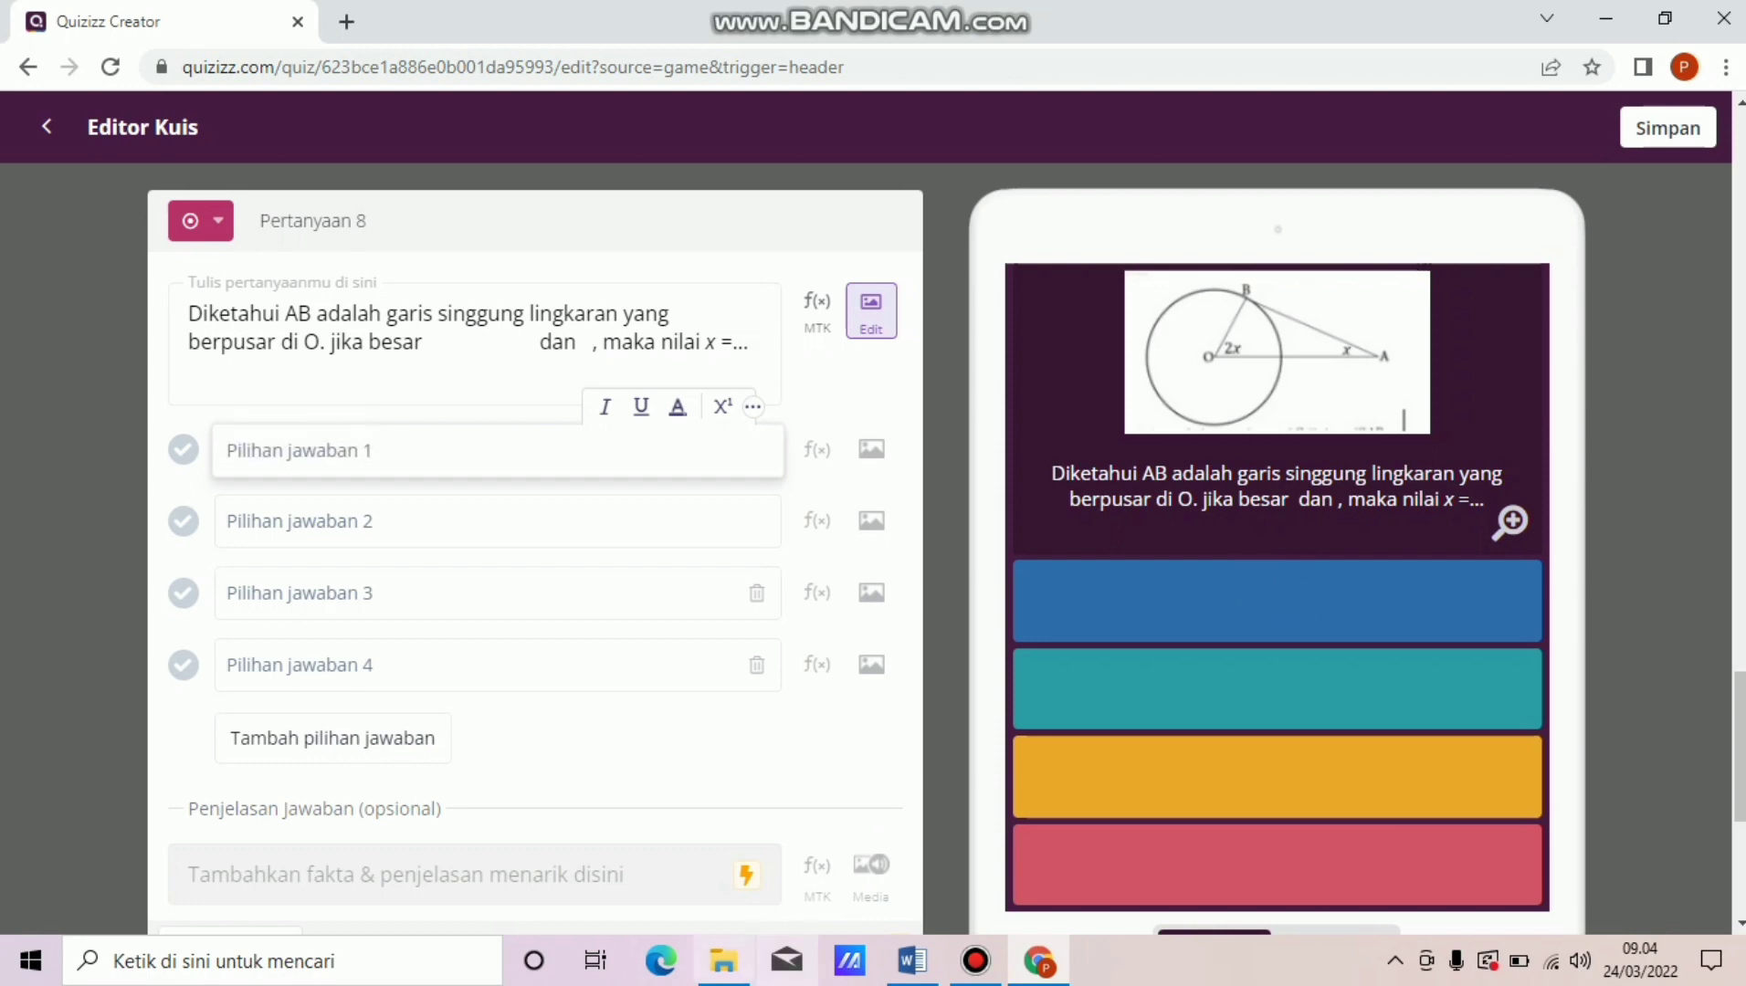
Remove the bold formatting from "a. 30°" in the Word document and copy it into question 8's first answer option.
{"action": "left_click", "coordinate": [911, 960]}
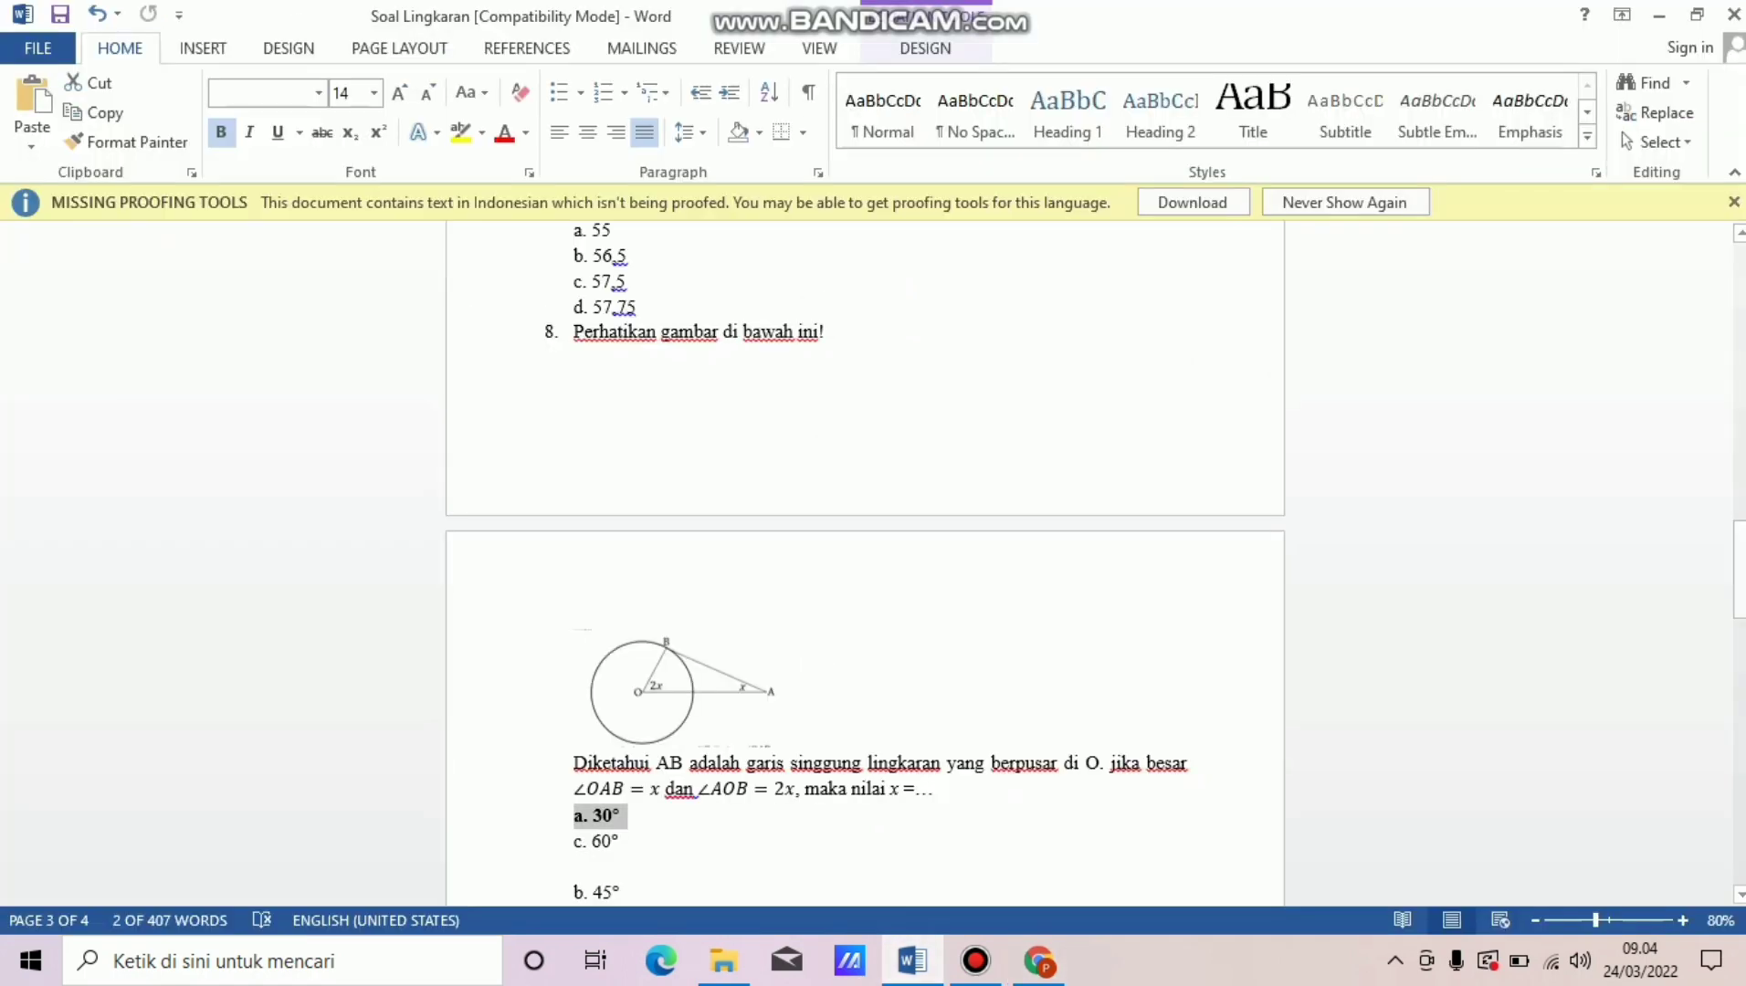
{"action": "key", "text": "ctrl+b"}
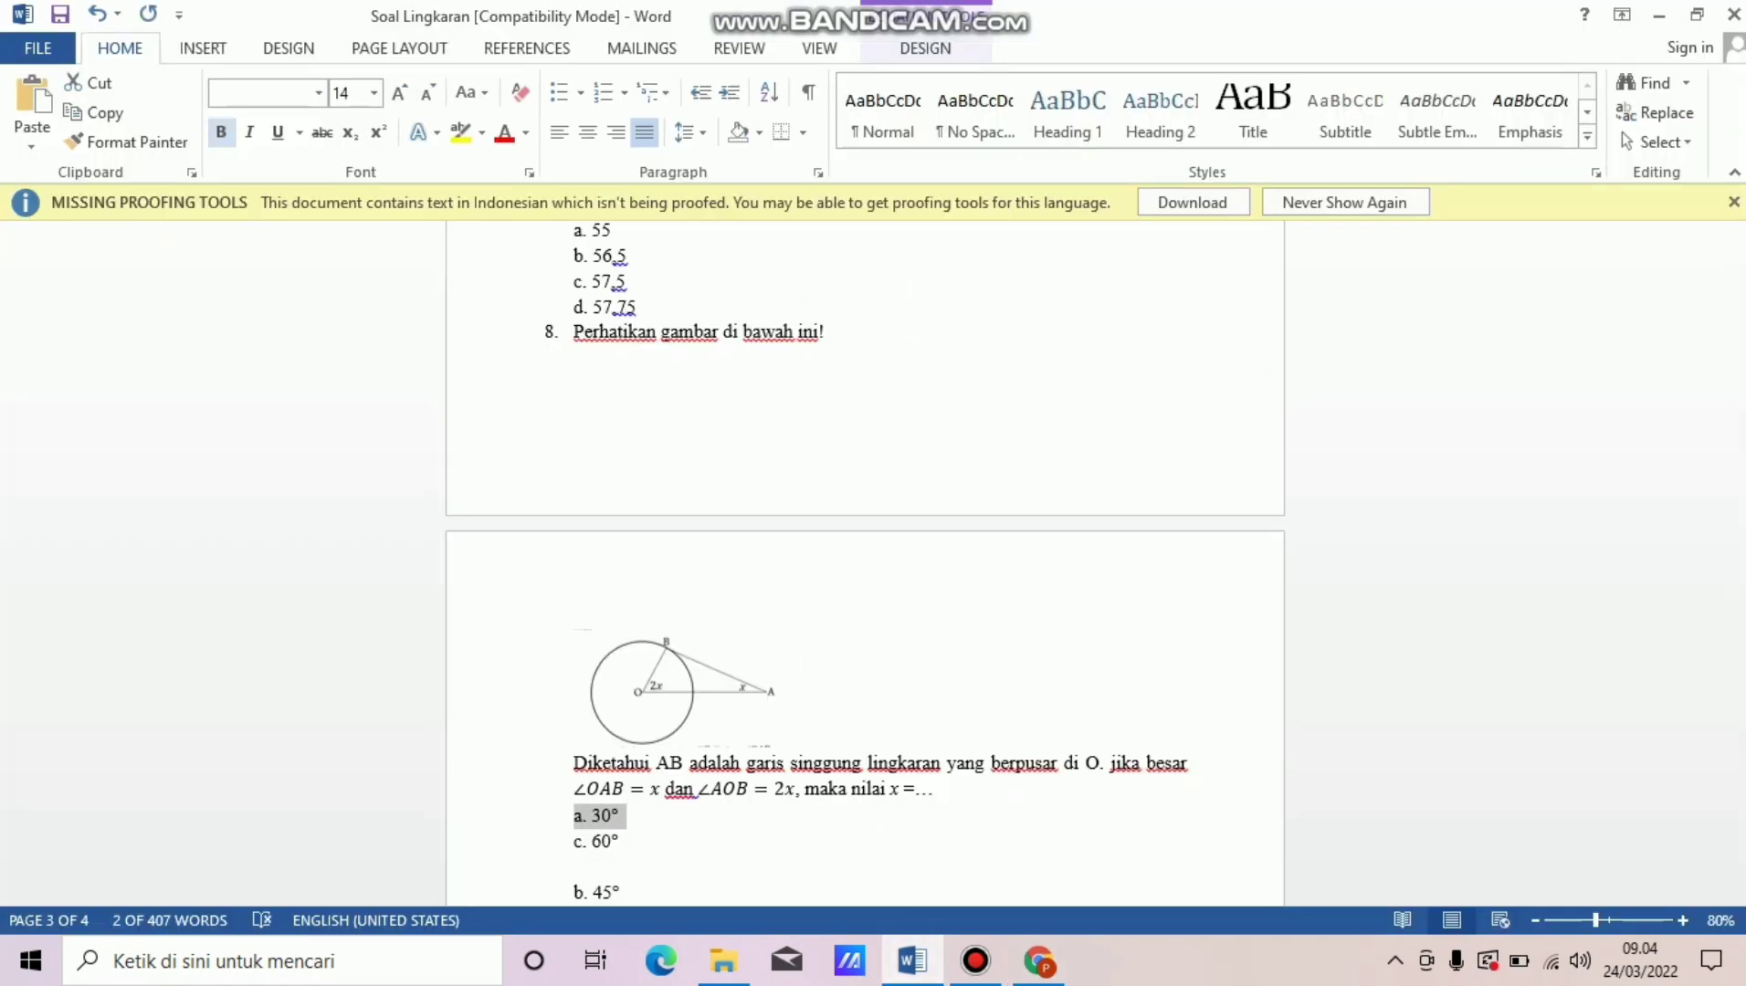
{"action": "left_click", "coordinate": [1038, 961]}
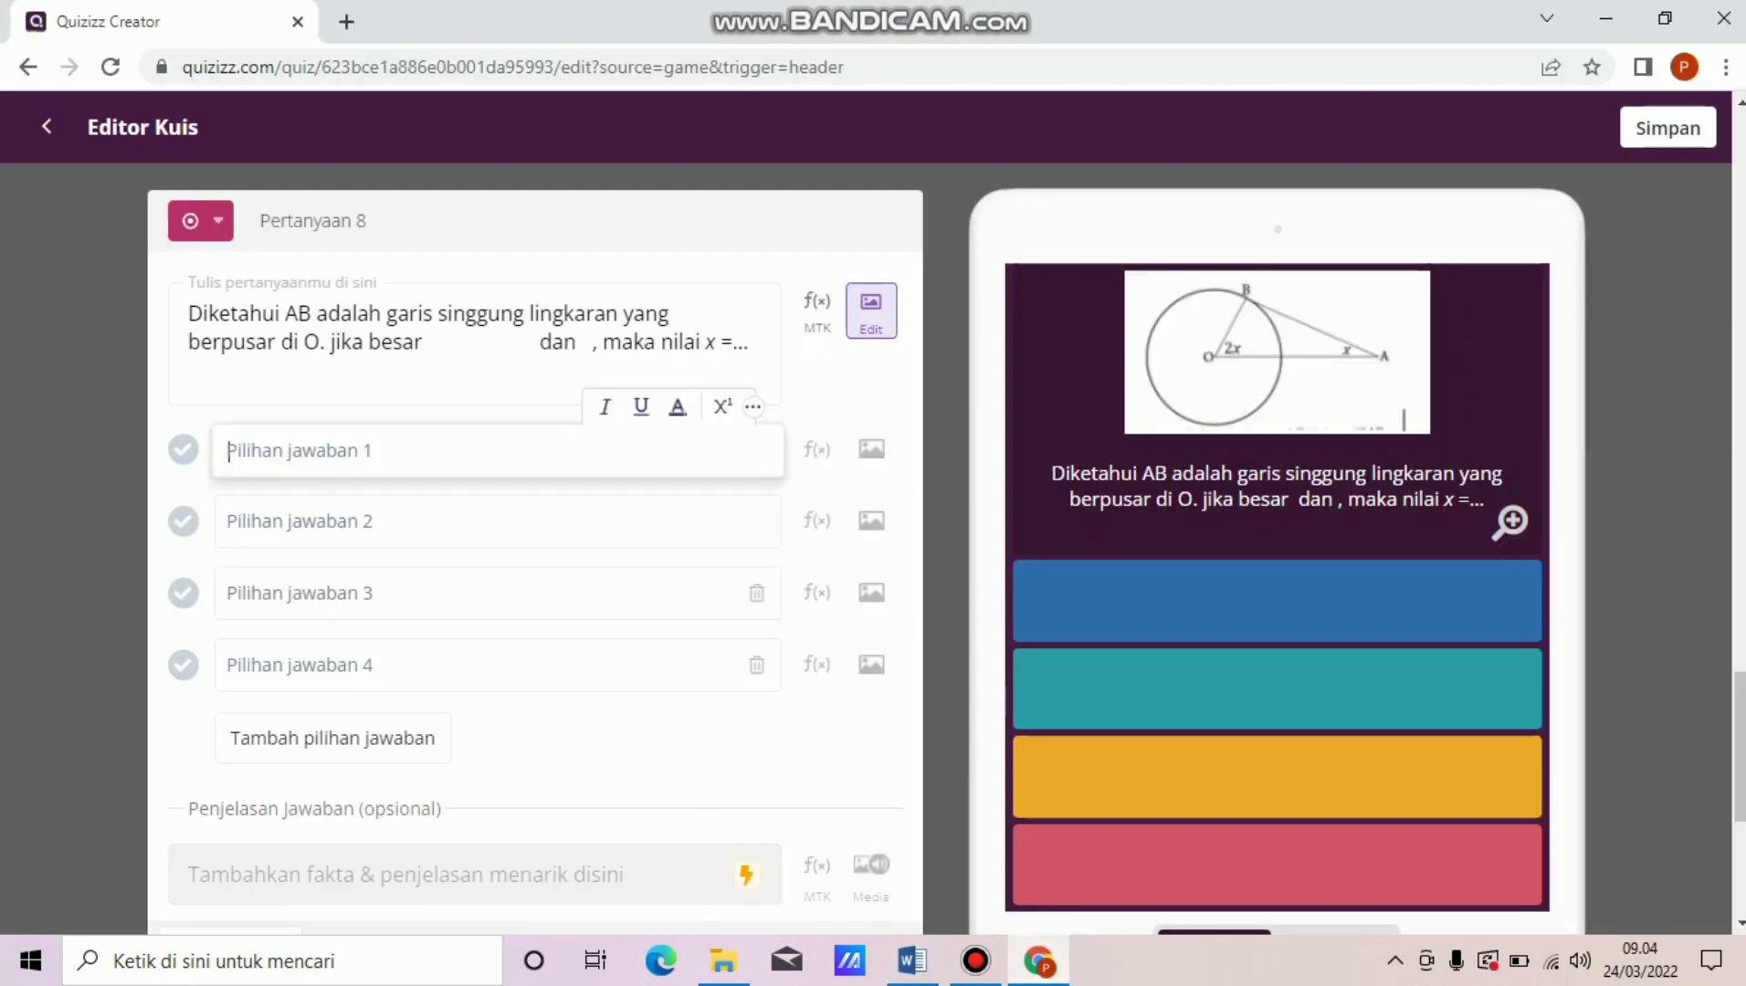
{"action": "key", "text": "ctrl+v"}
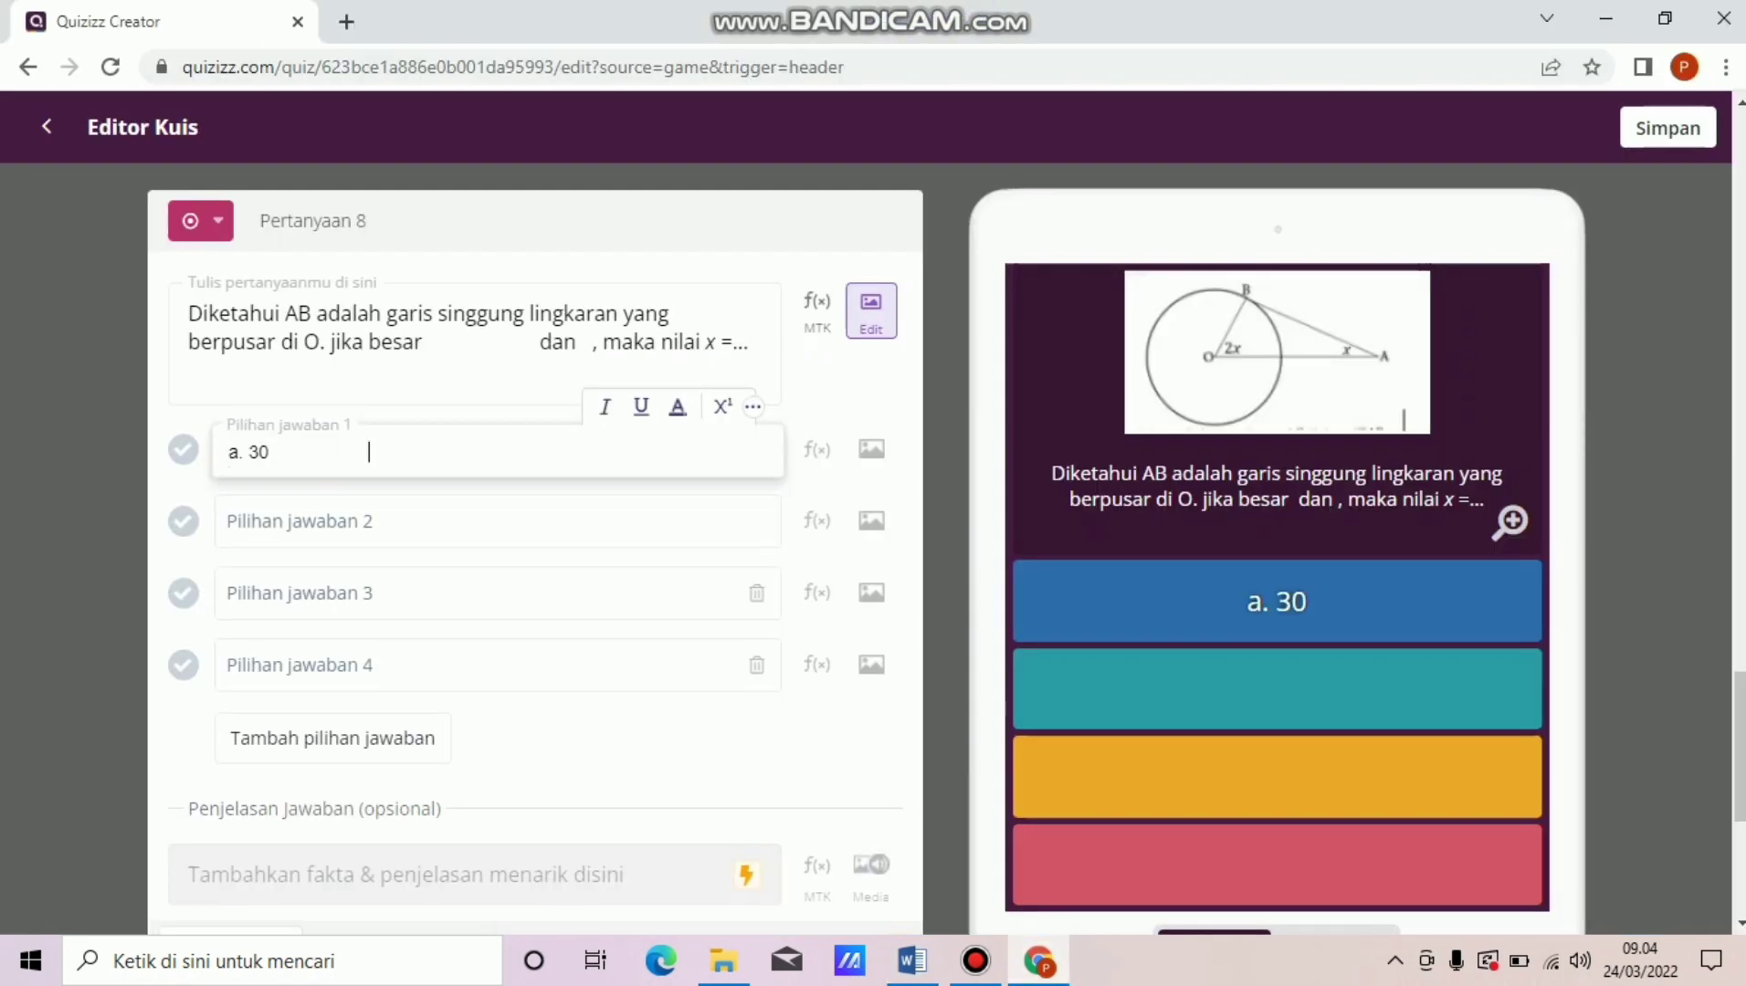
Delete surplus blank spaces after "a. 30" in question 8's first answer option.
{"action": "key", "text": "alt+Tab"}
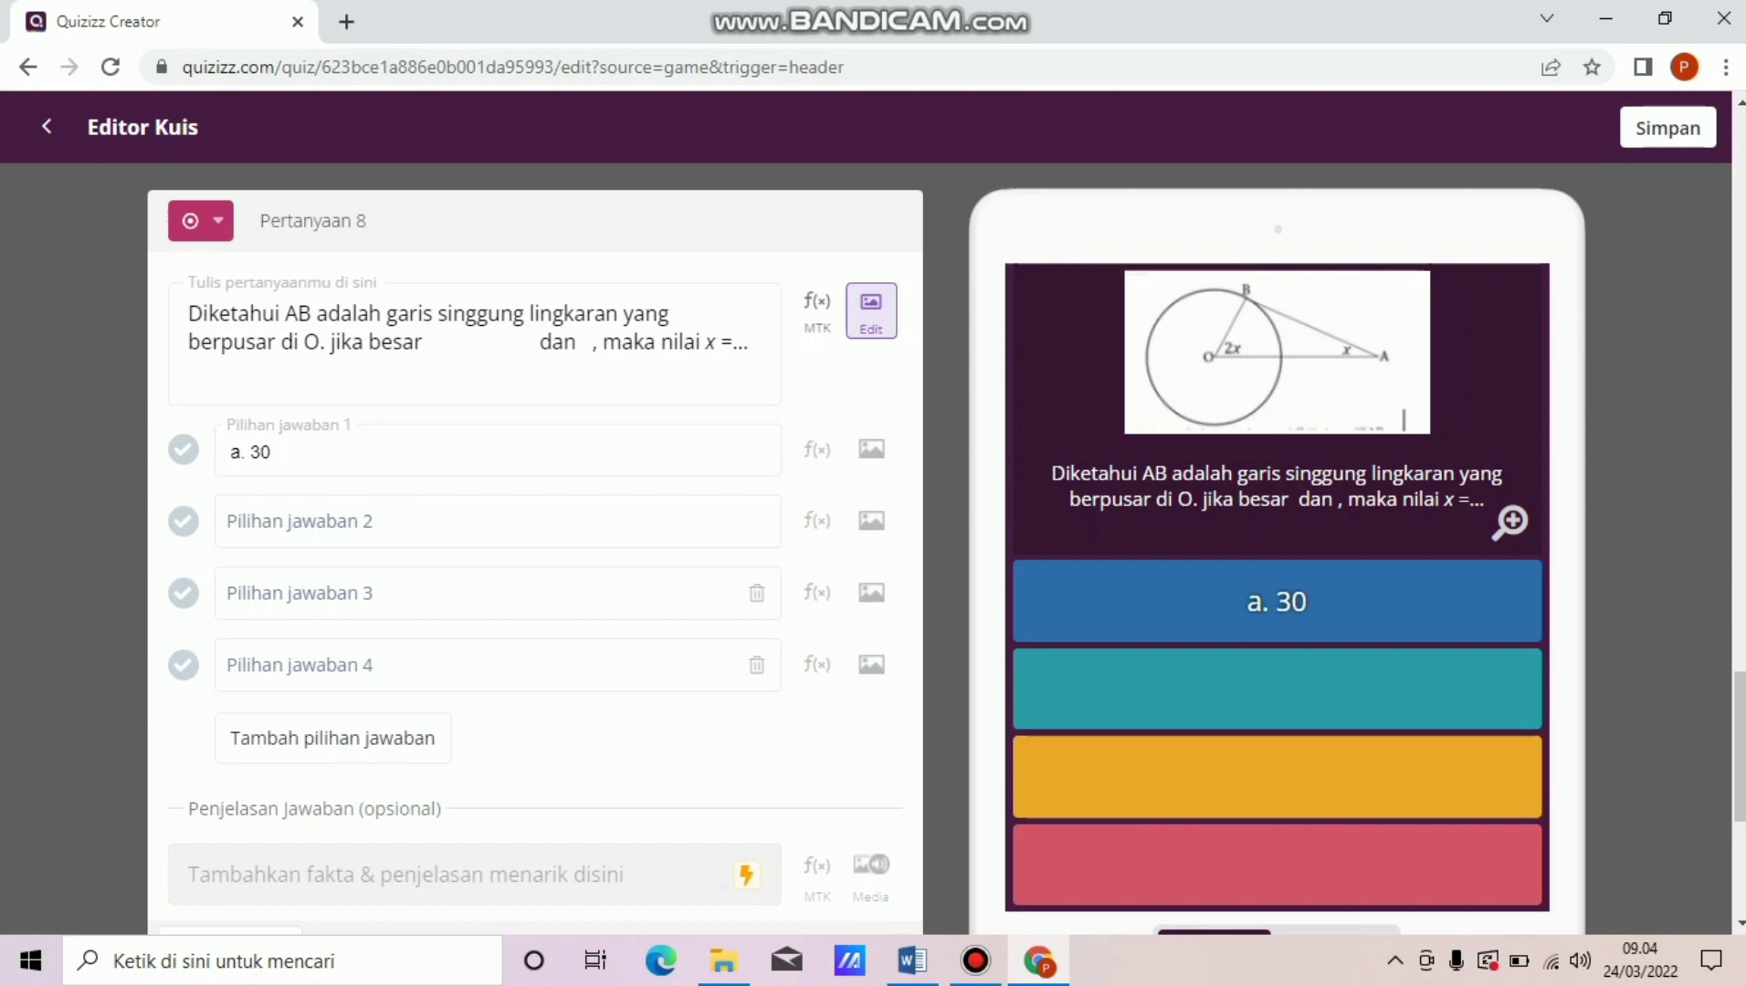
{"action": "left_click", "coordinate": [370, 453]}
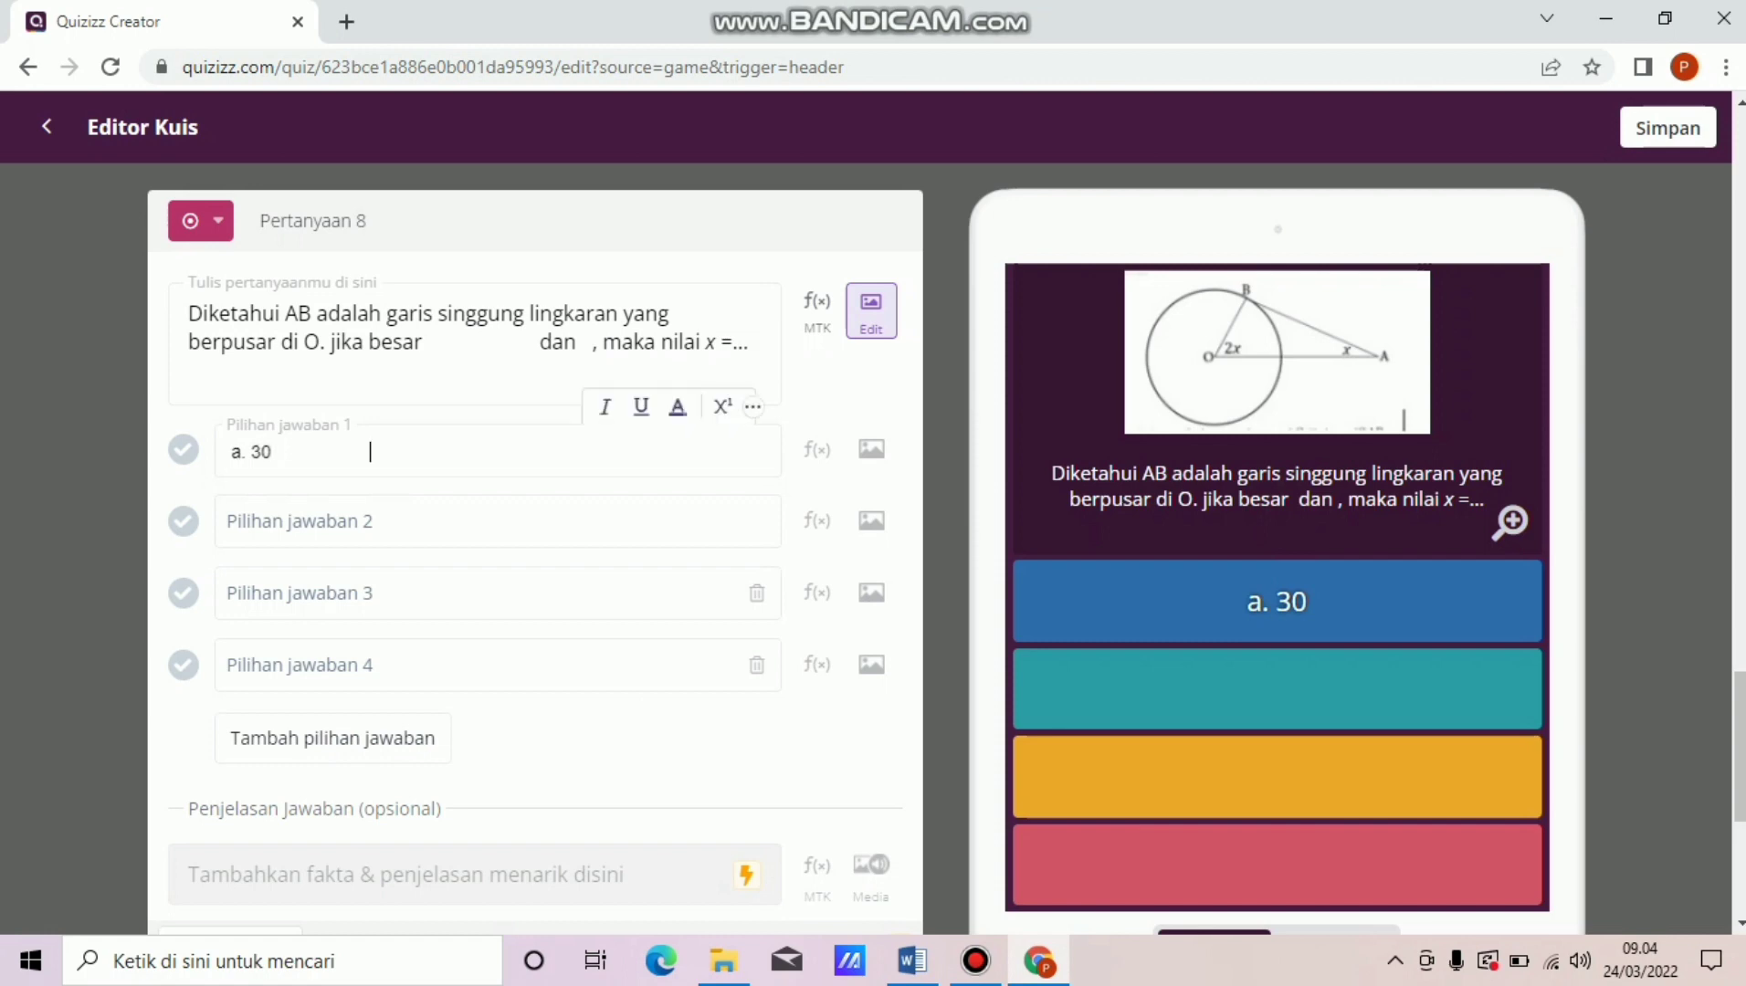
{"action": "key", "text": "BackSpace"}
{"action": "key", "text": "BackSpace"}
{"action": "key", "text": "BackSpace"}
{"action": "key", "text": "BackSpace"}
{"action": "key", "text": "BackSpace"}
{"action": "key", "text": "BackSpace"}
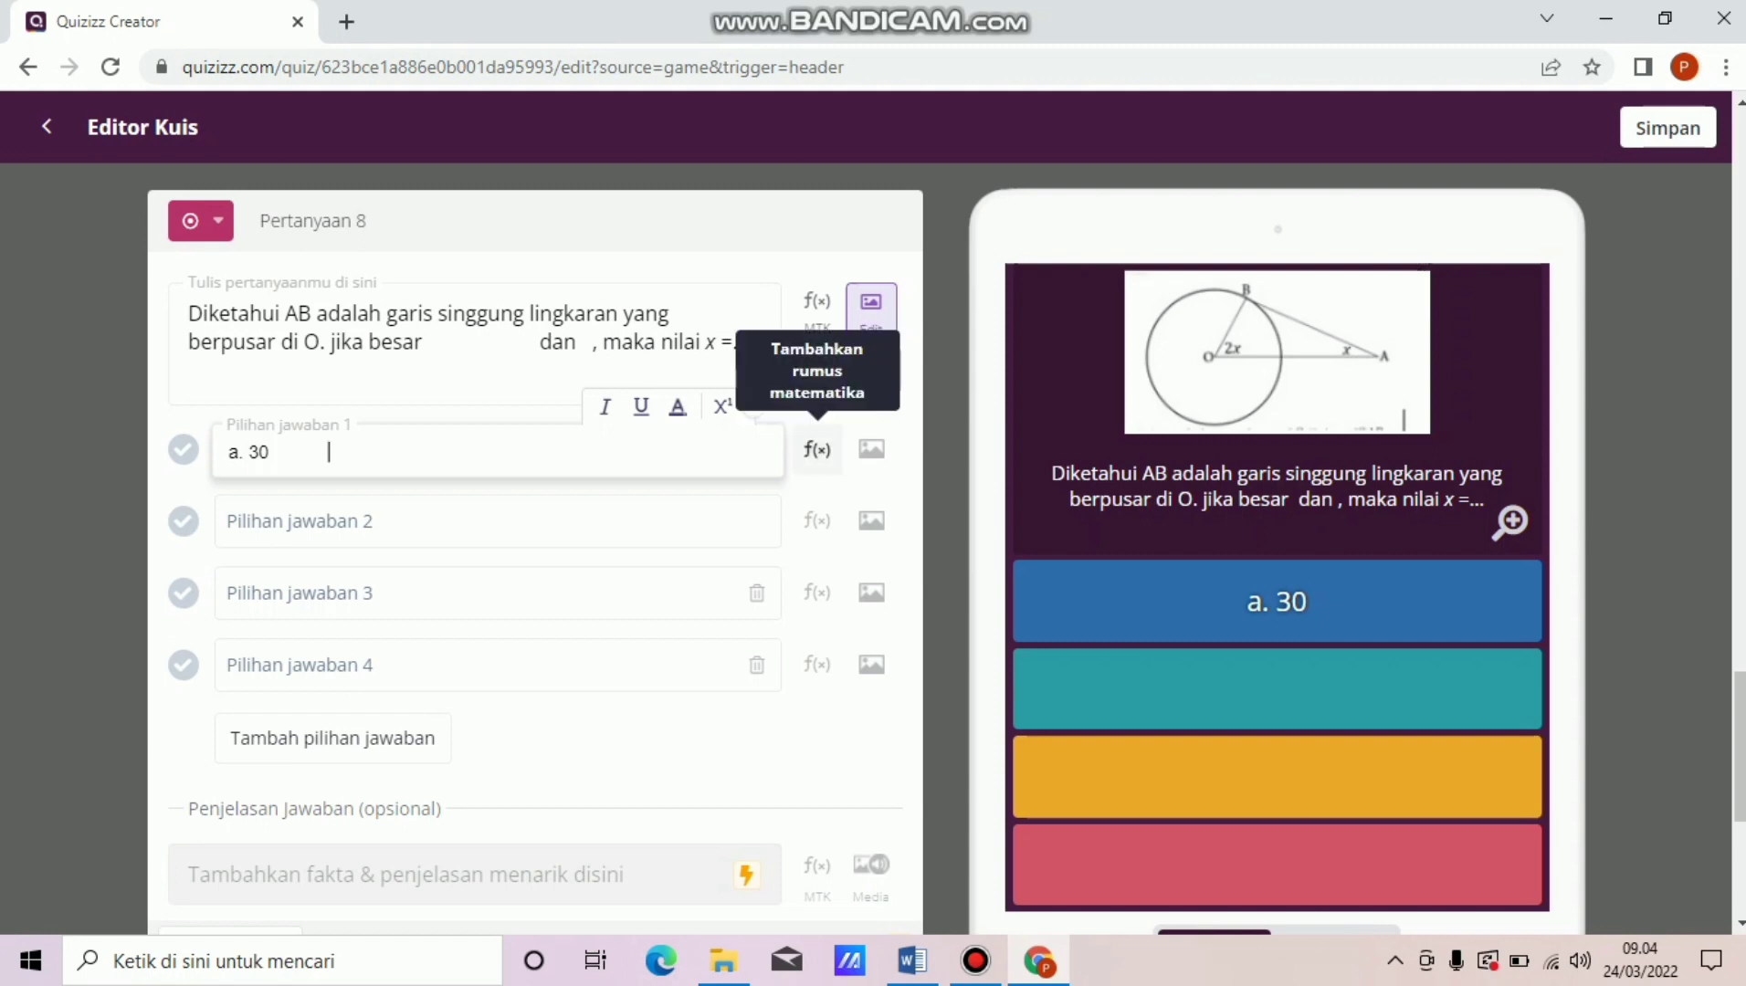
Insert a degree symbol (°) after "a. 30" in the first answer option using the equation editor.
{"action": "left_click", "coordinate": [817, 449]}
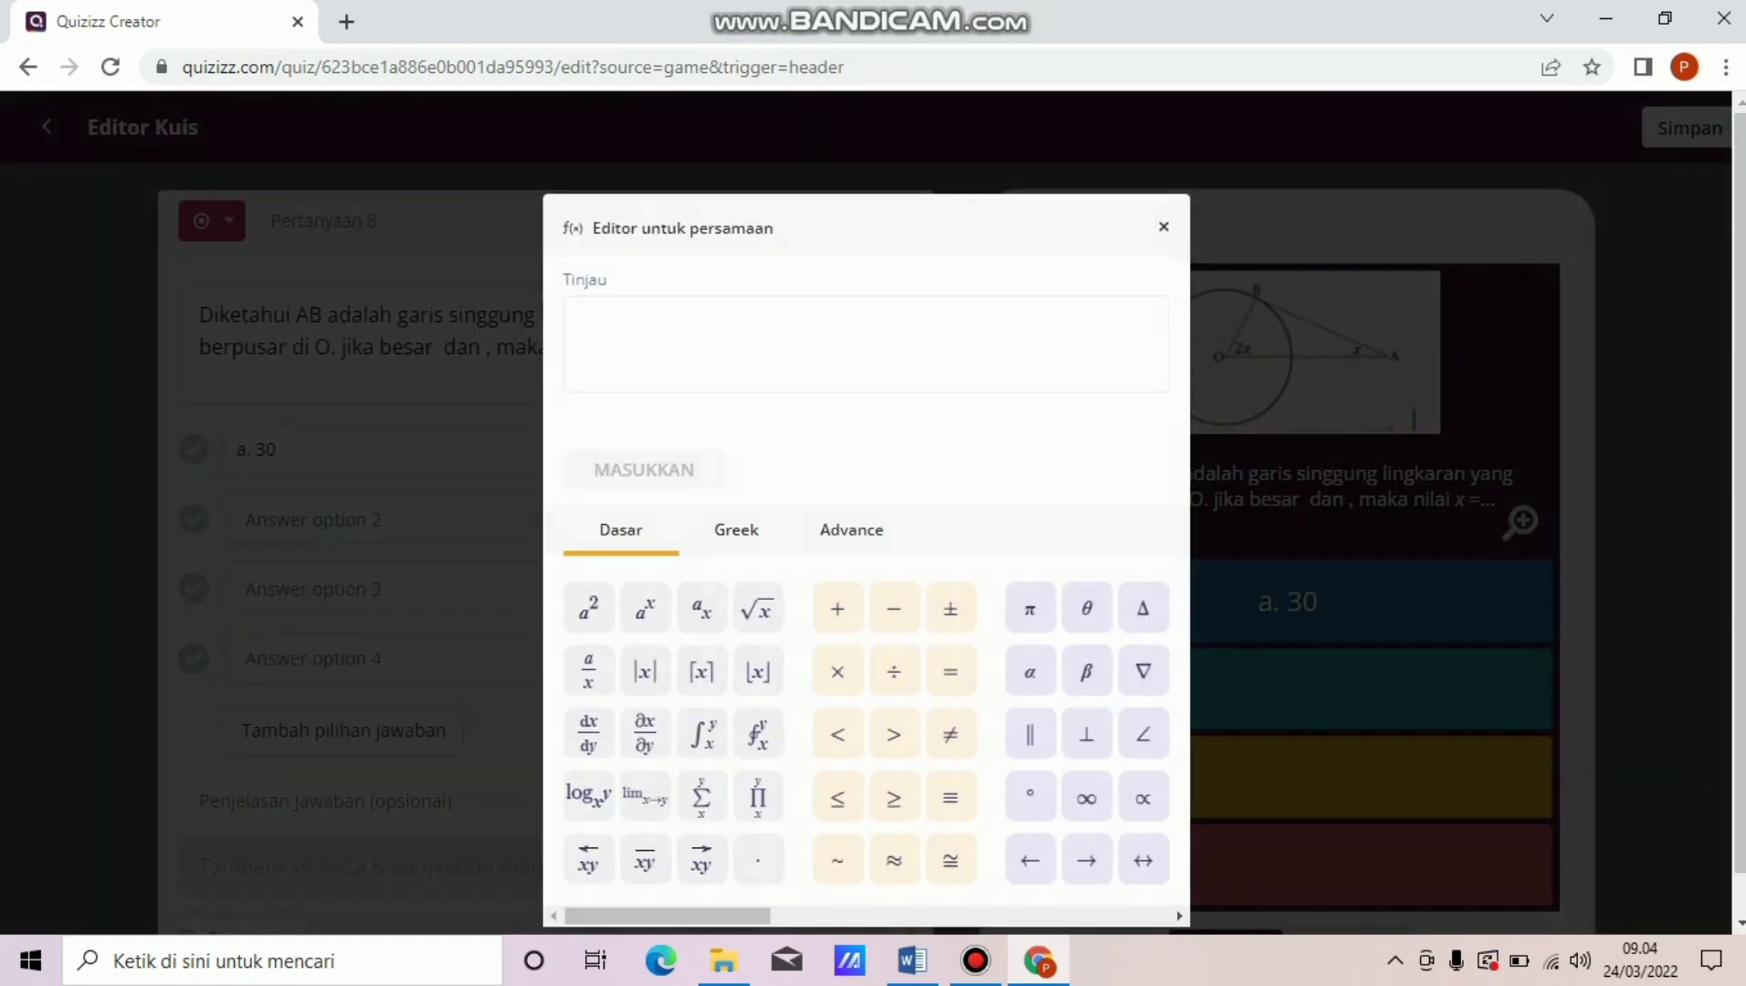
{"action": "left_click", "coordinate": [1031, 798]}
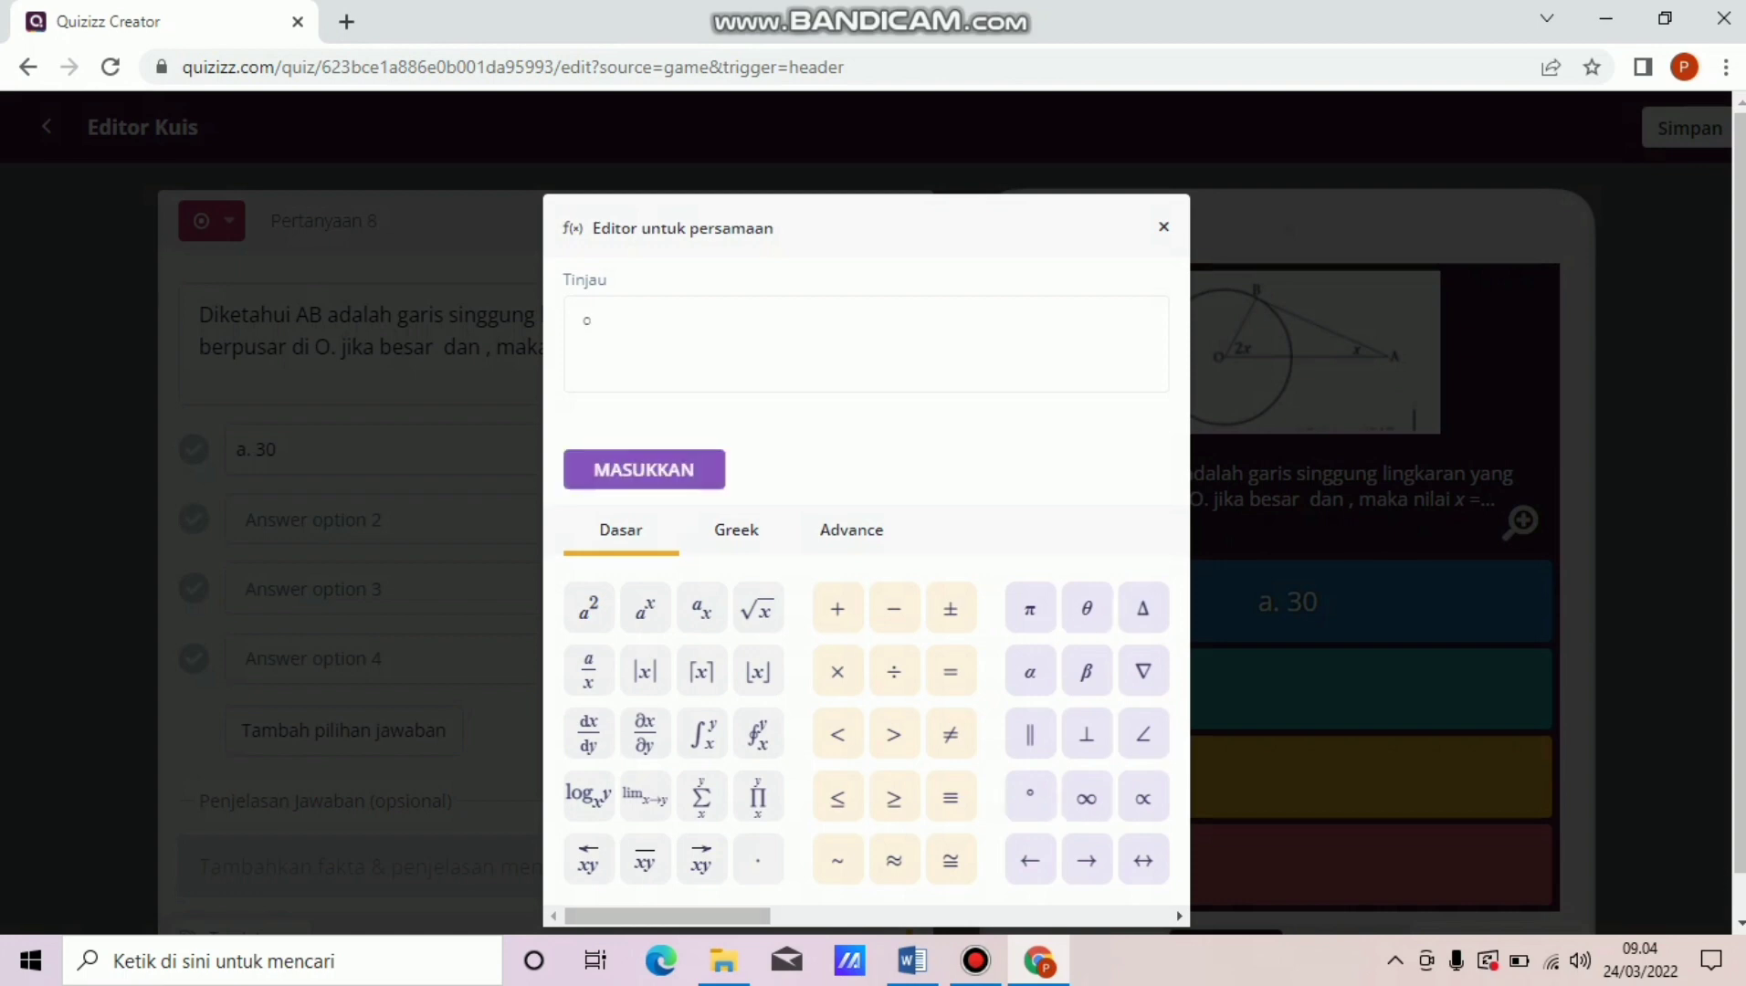
{"action": "left_click", "coordinate": [644, 470]}
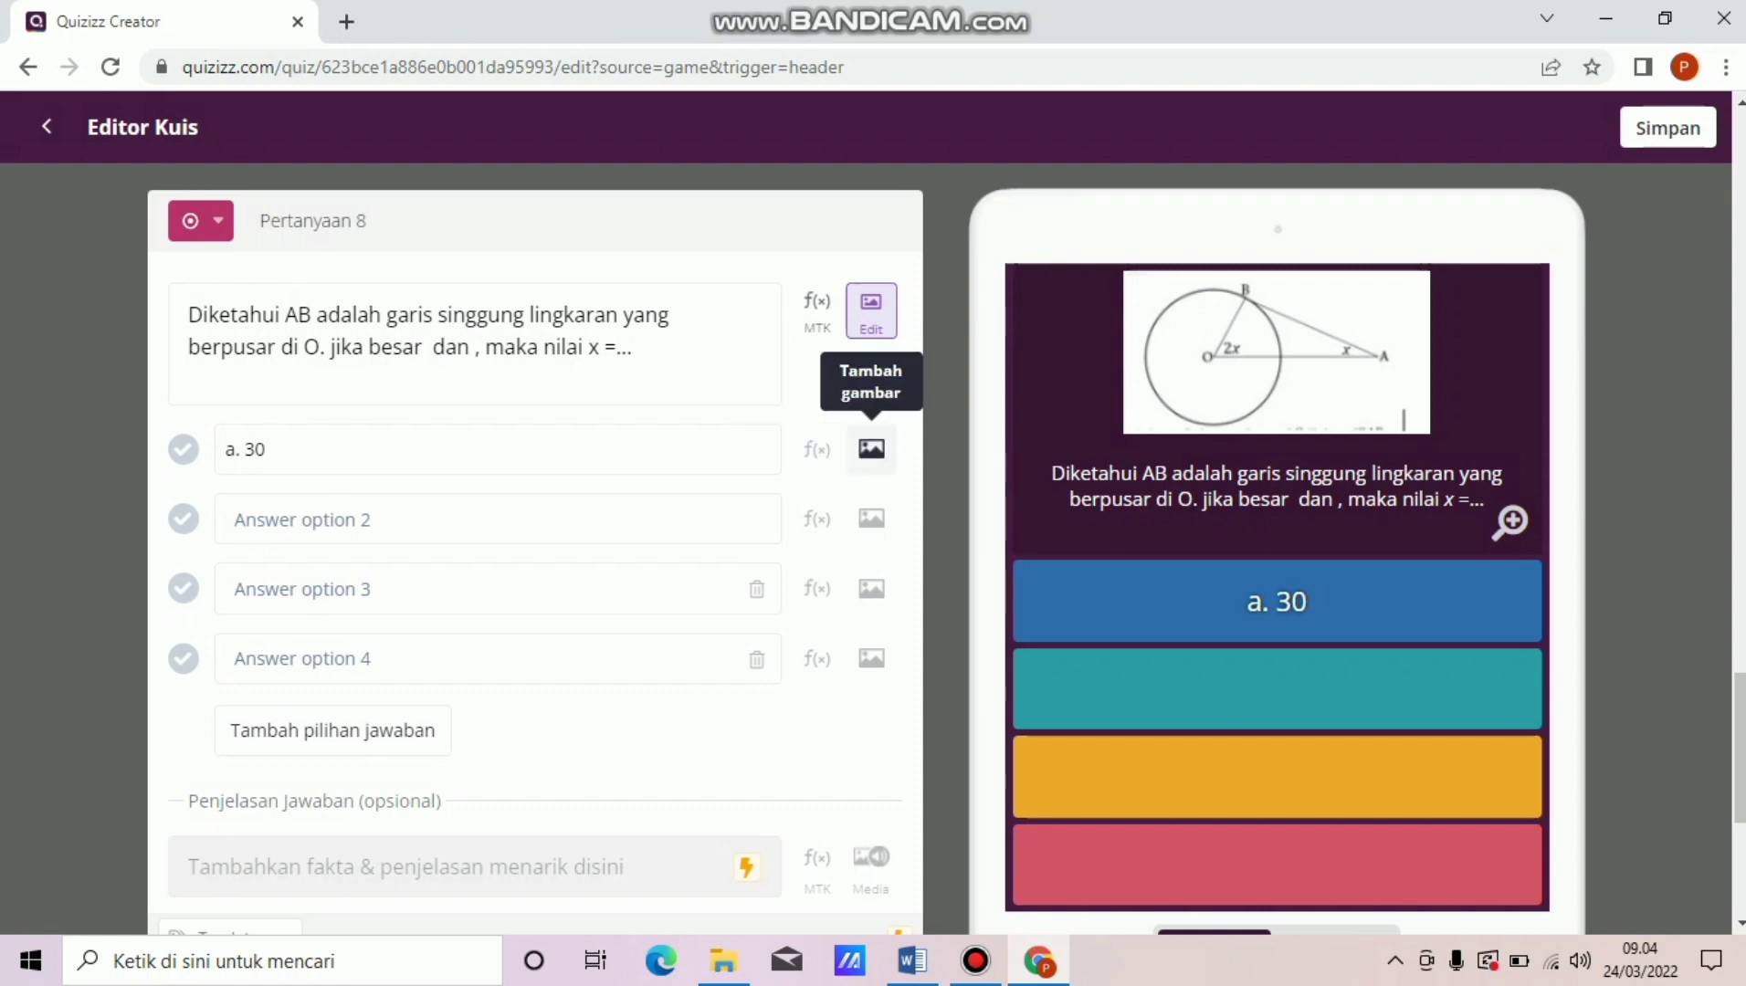
{"action": "left_click", "coordinate": [817, 449]}
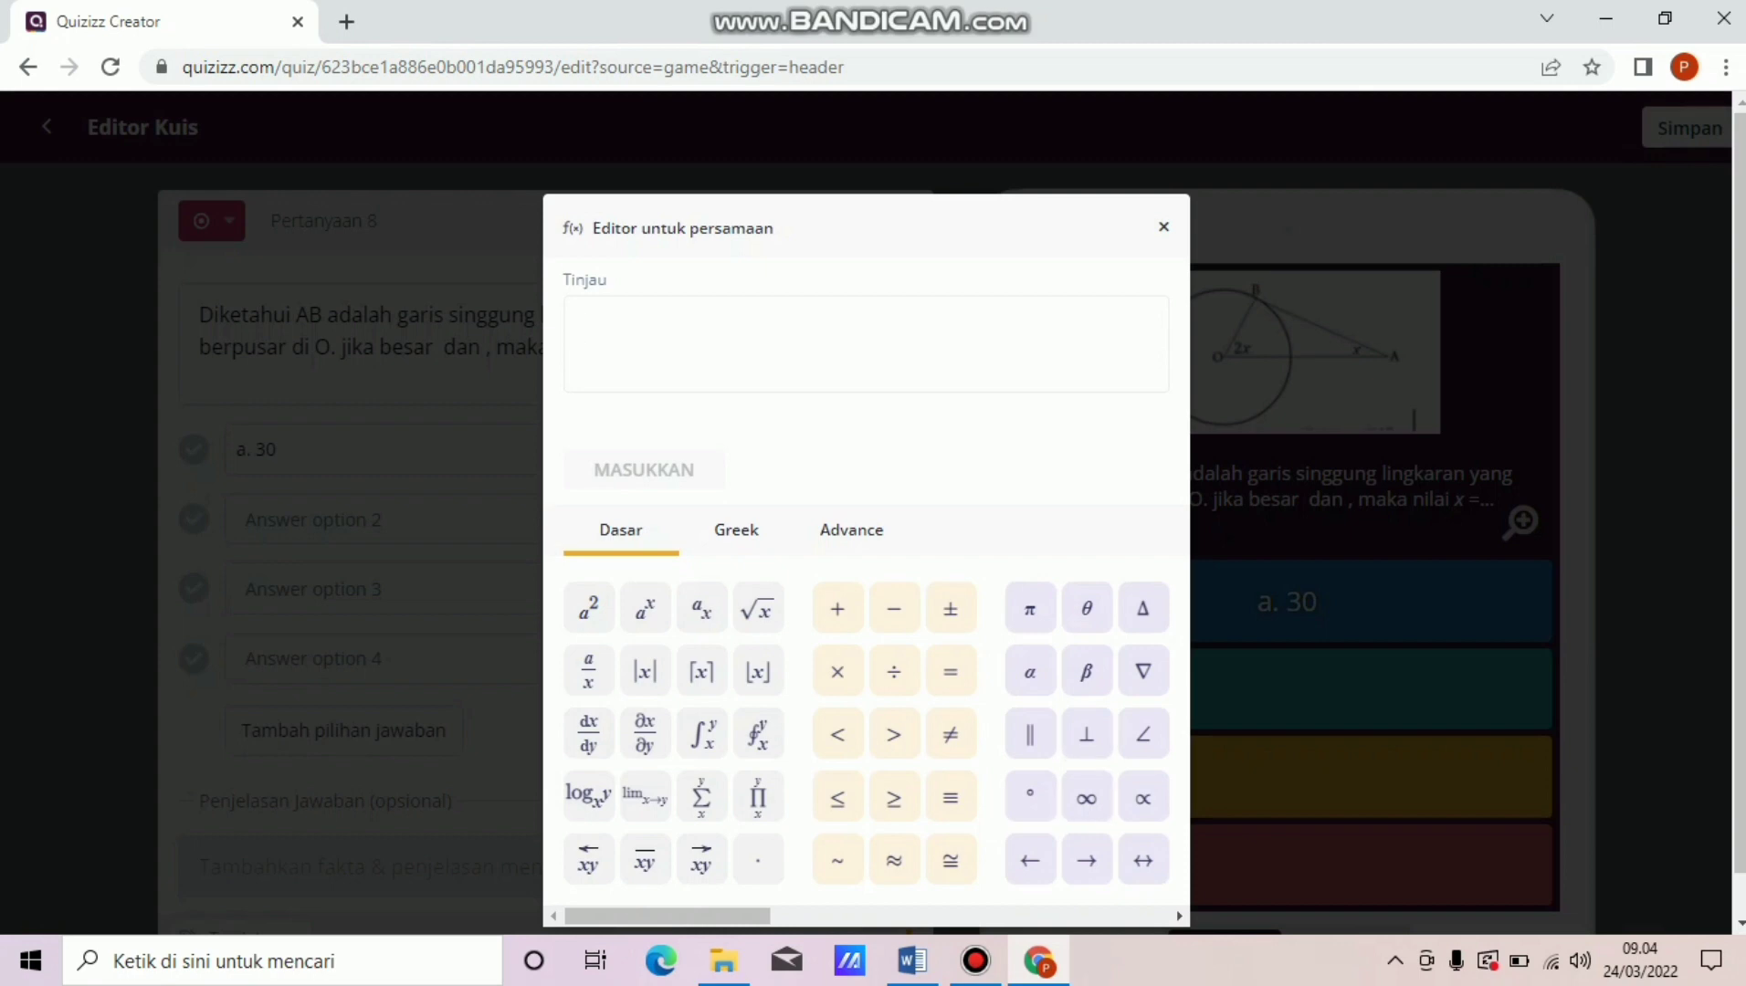
{"action": "left_click", "coordinate": [1031, 797]}
{"action": "left_click", "coordinate": [644, 469]}
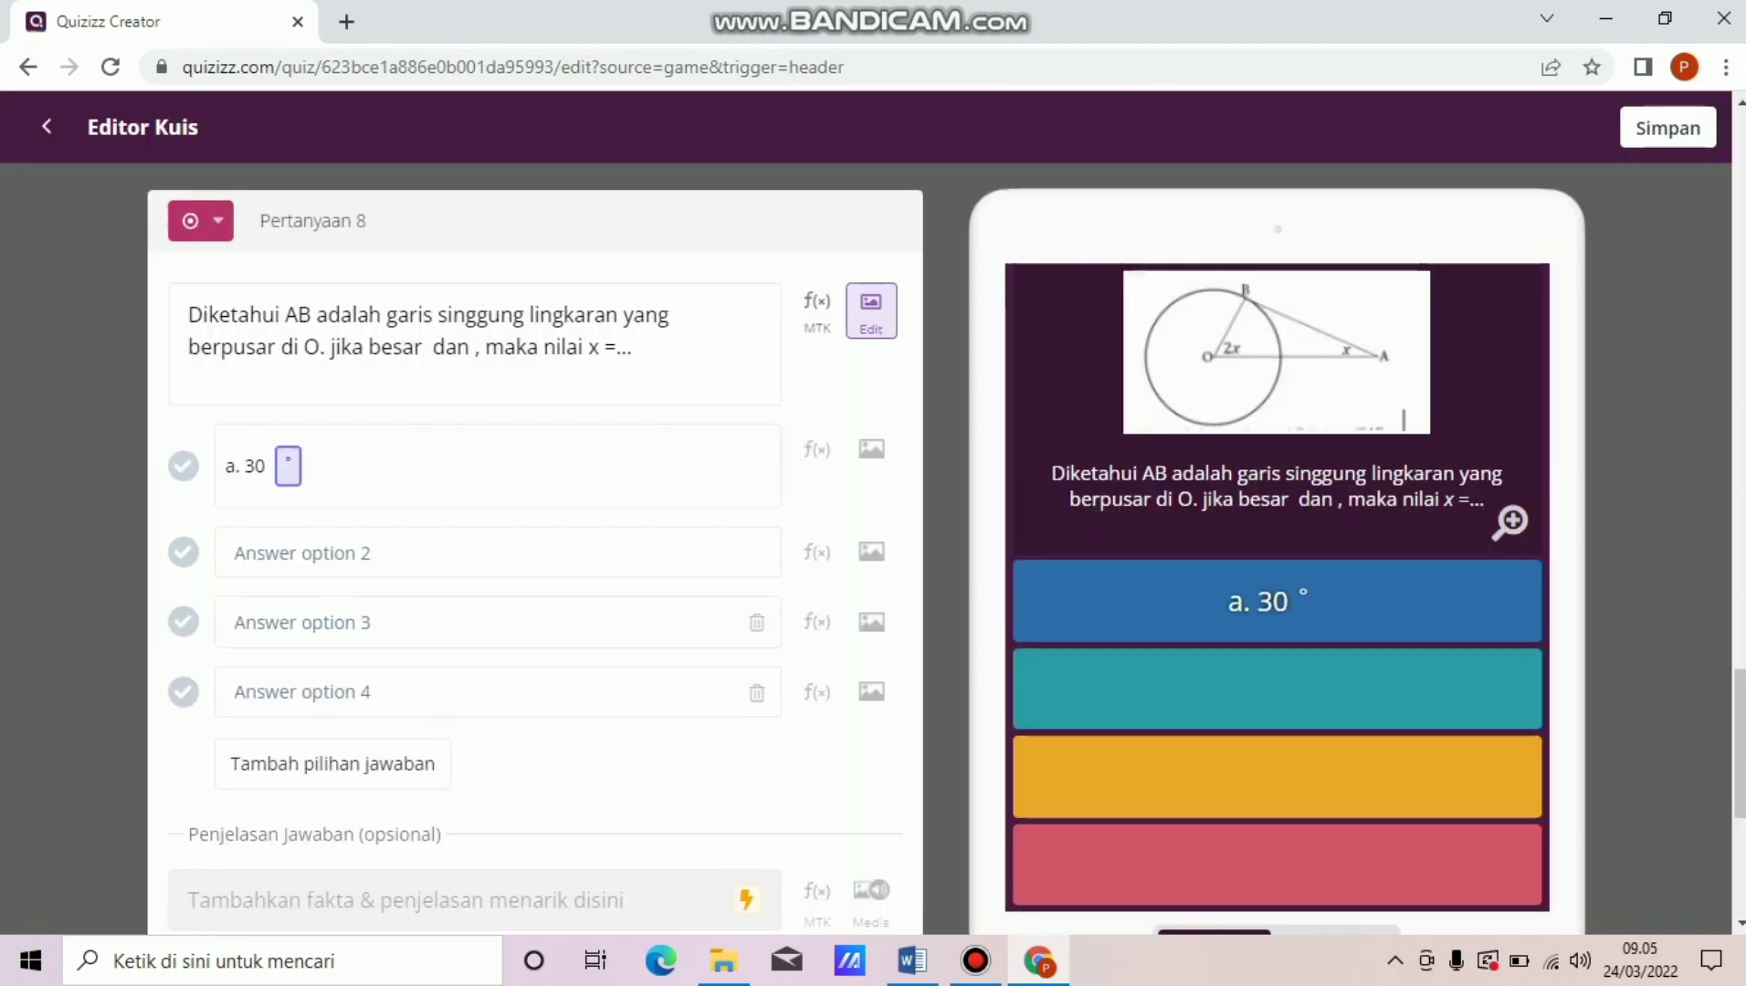
Copy "c. 60°" from the Word document into the second answer option and add its degree symbol with the equation editor.
{"action": "left_click", "coordinate": [439, 552]}
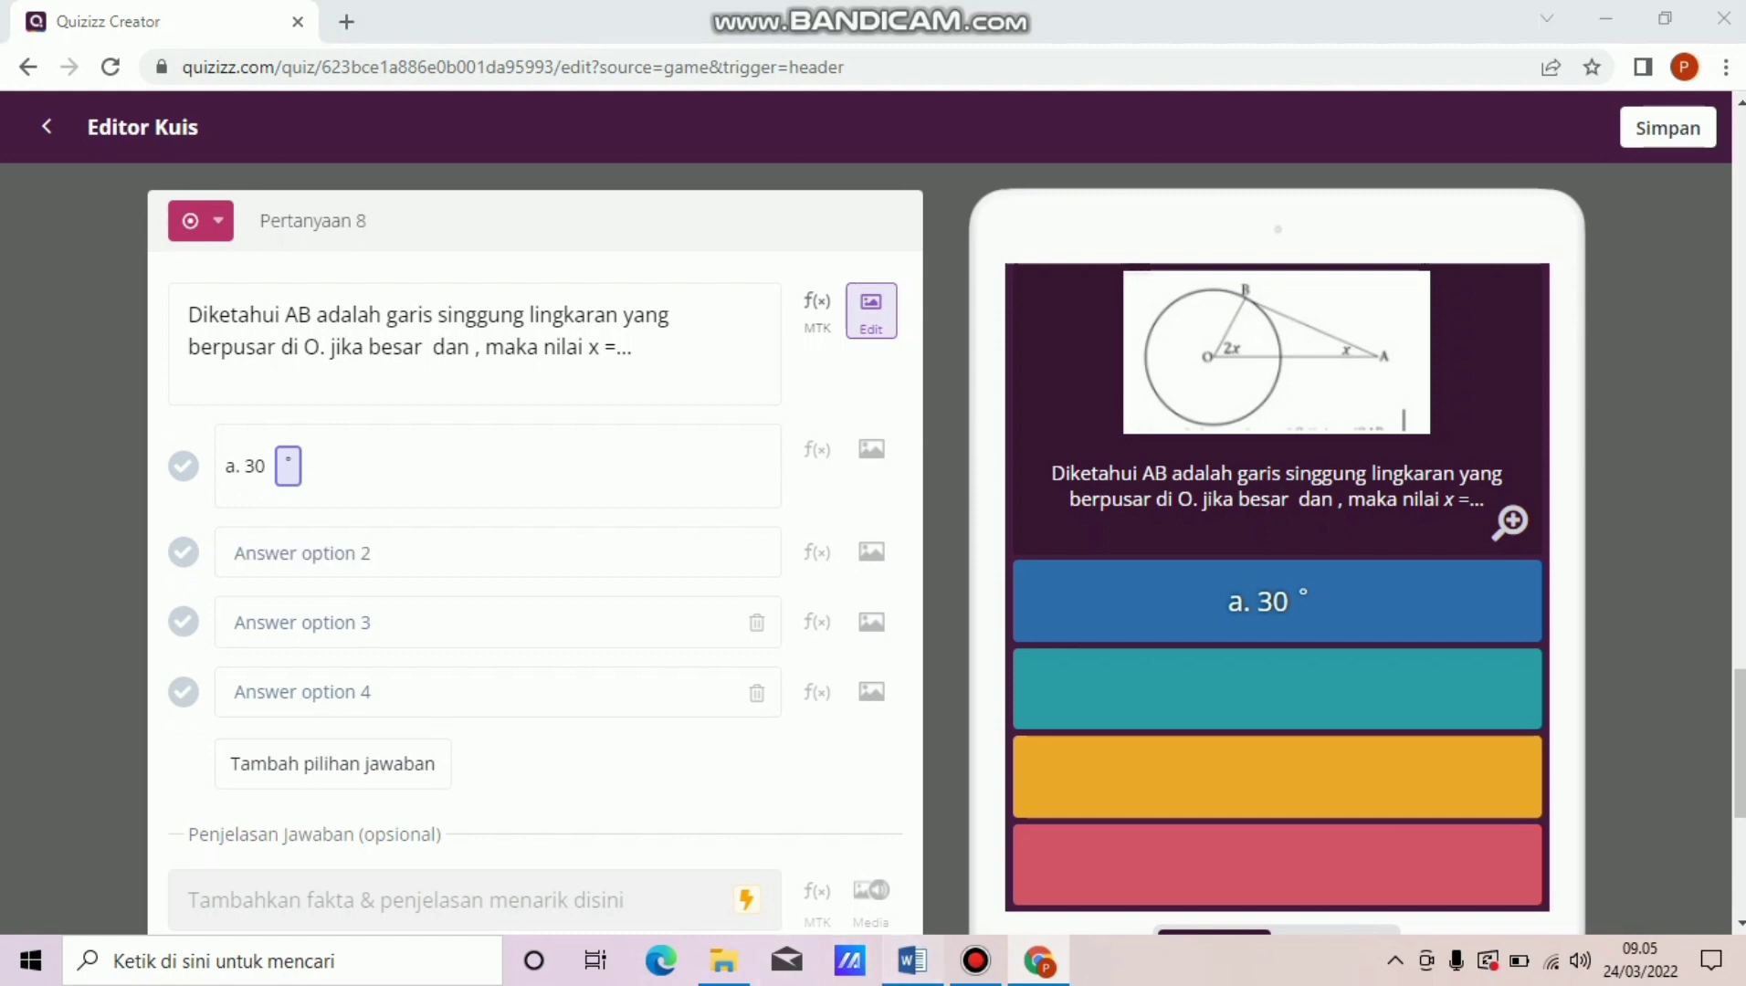
{"action": "left_click", "coordinate": [913, 961]}
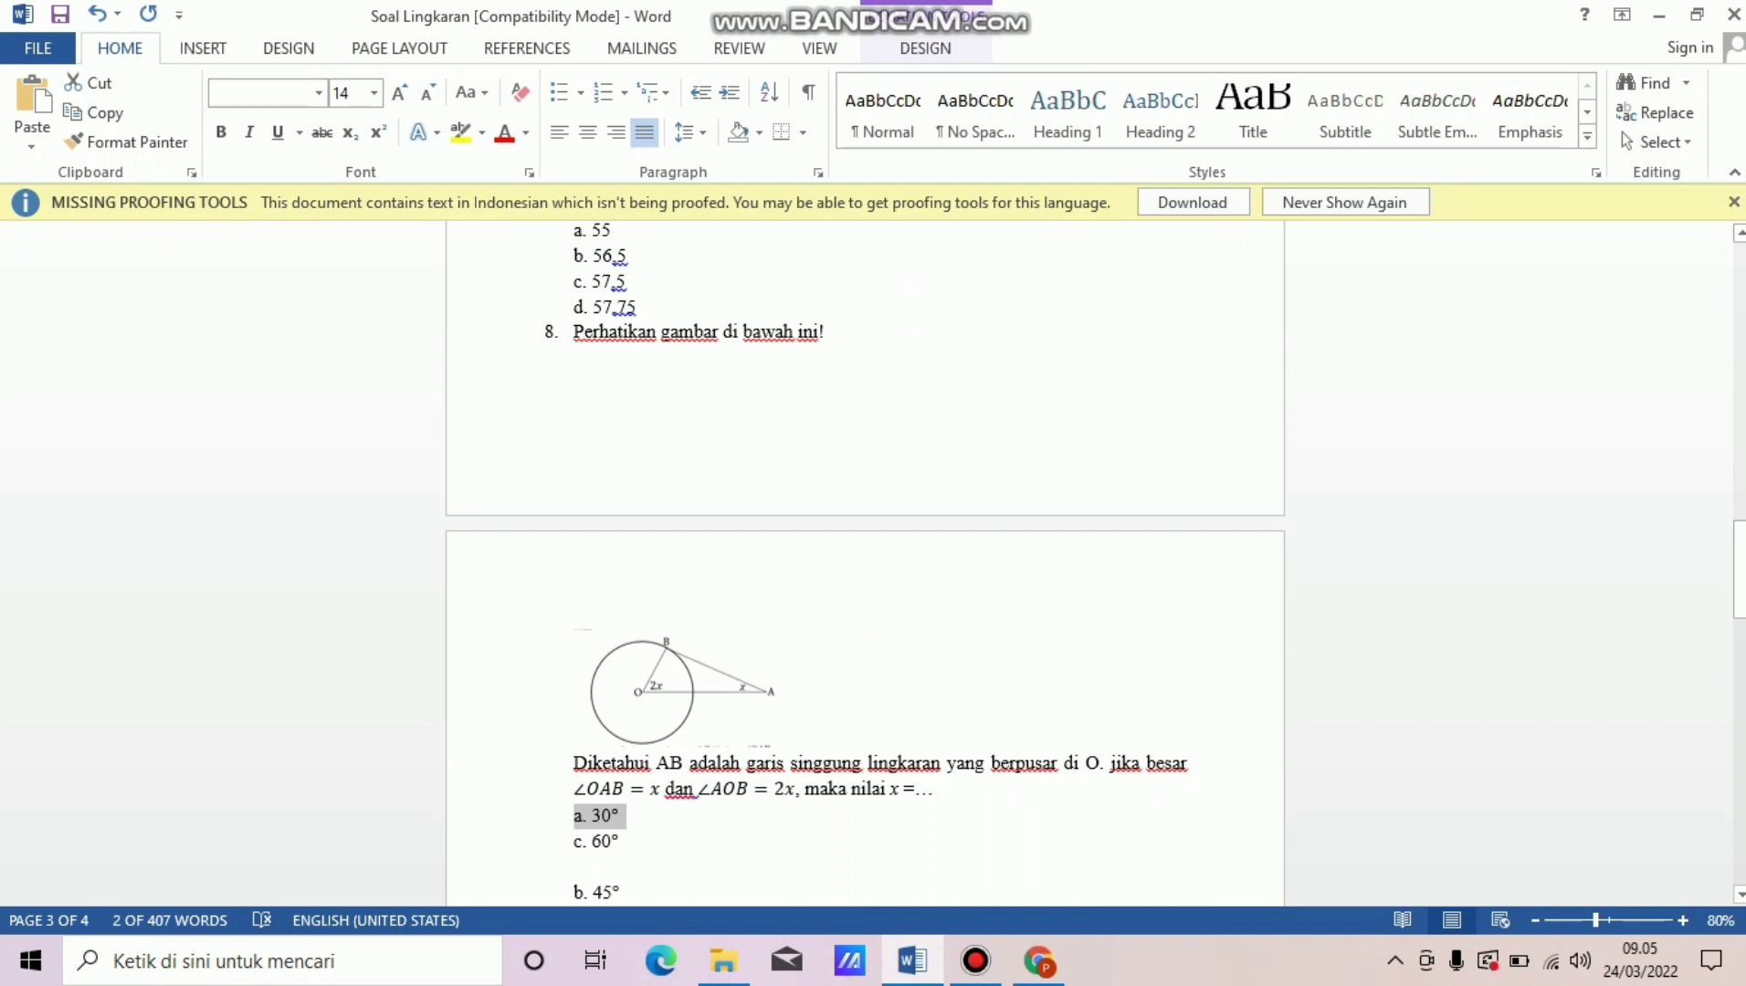
{"action": "left_click_drag", "start_coordinate": [625, 843], "coordinate": [575, 843]}
{"action": "key", "text": "ctrl+c"}
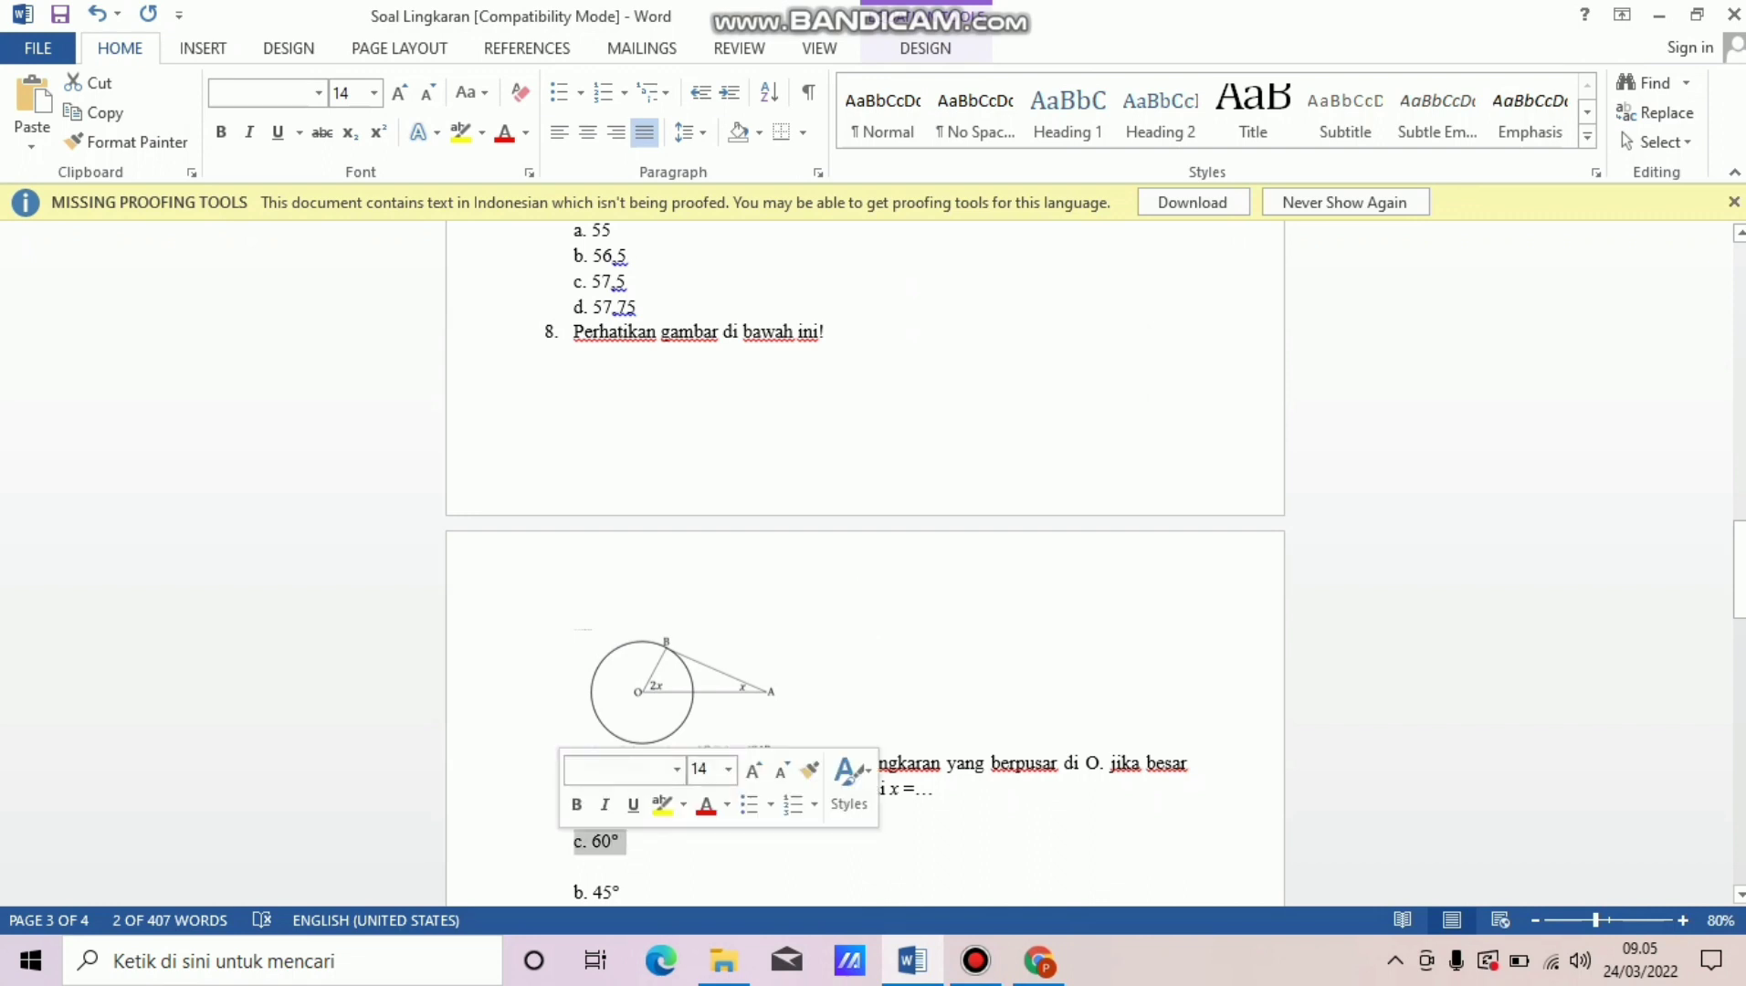
{"action": "left_click", "coordinate": [1039, 961]}
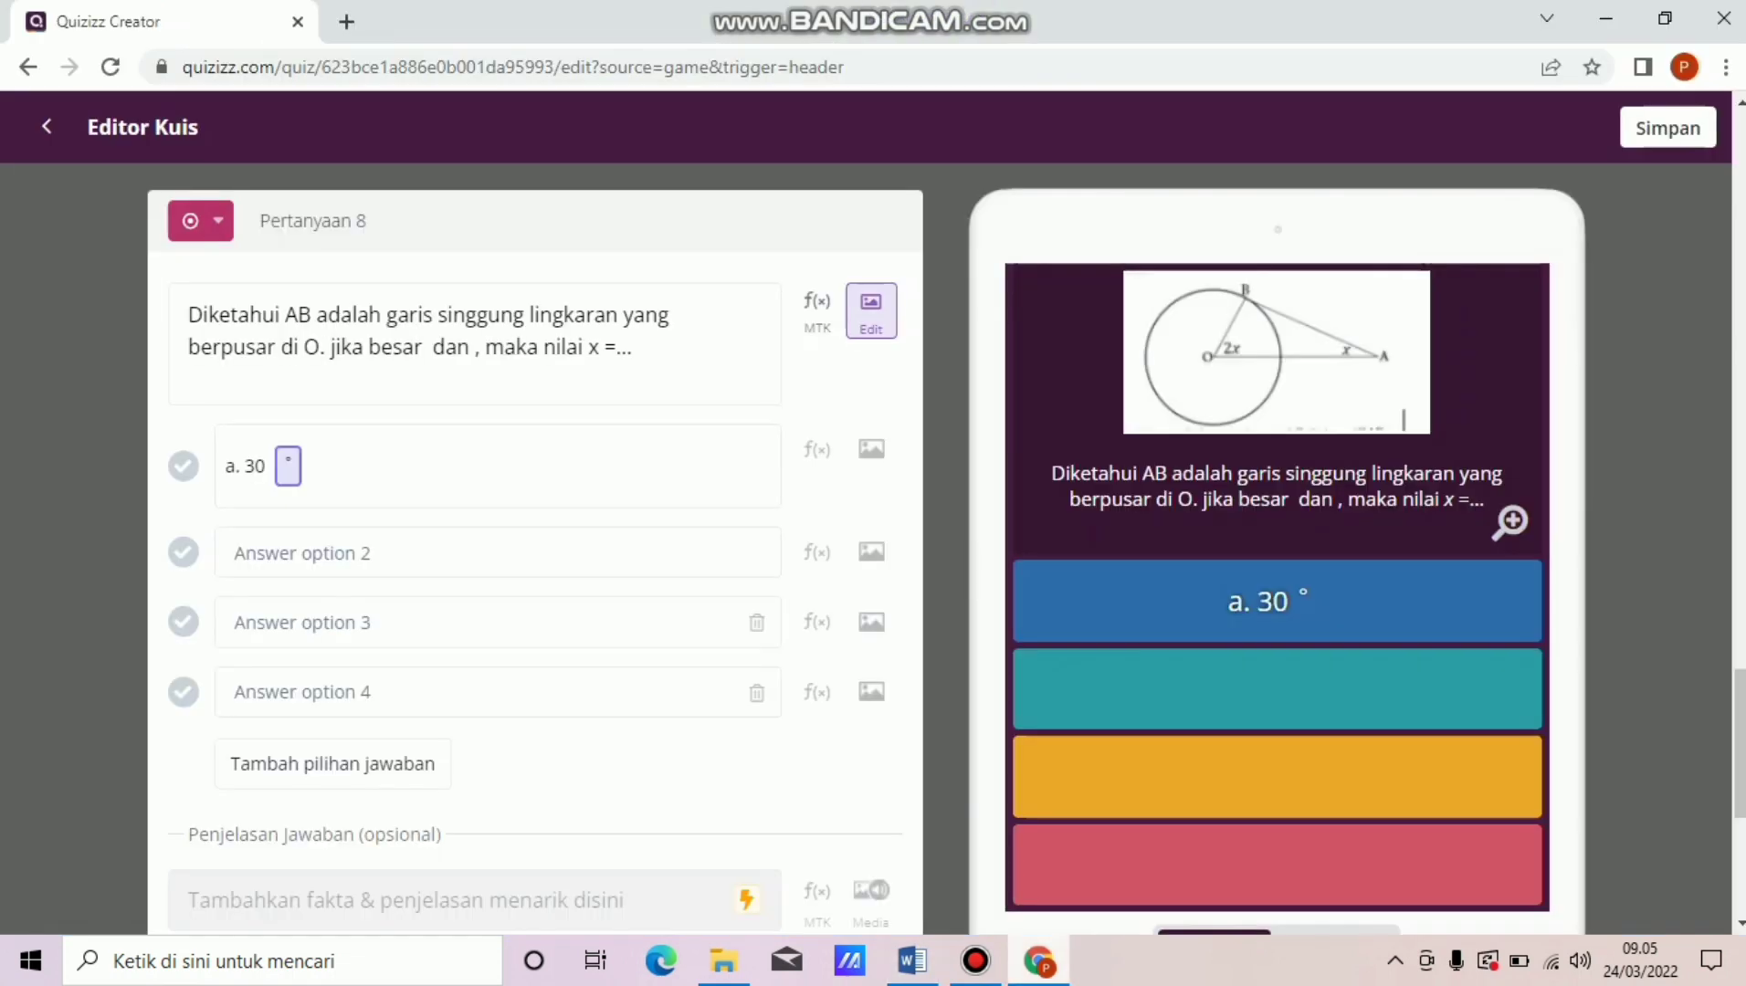
{"action": "key", "text": "ctrl+v"}
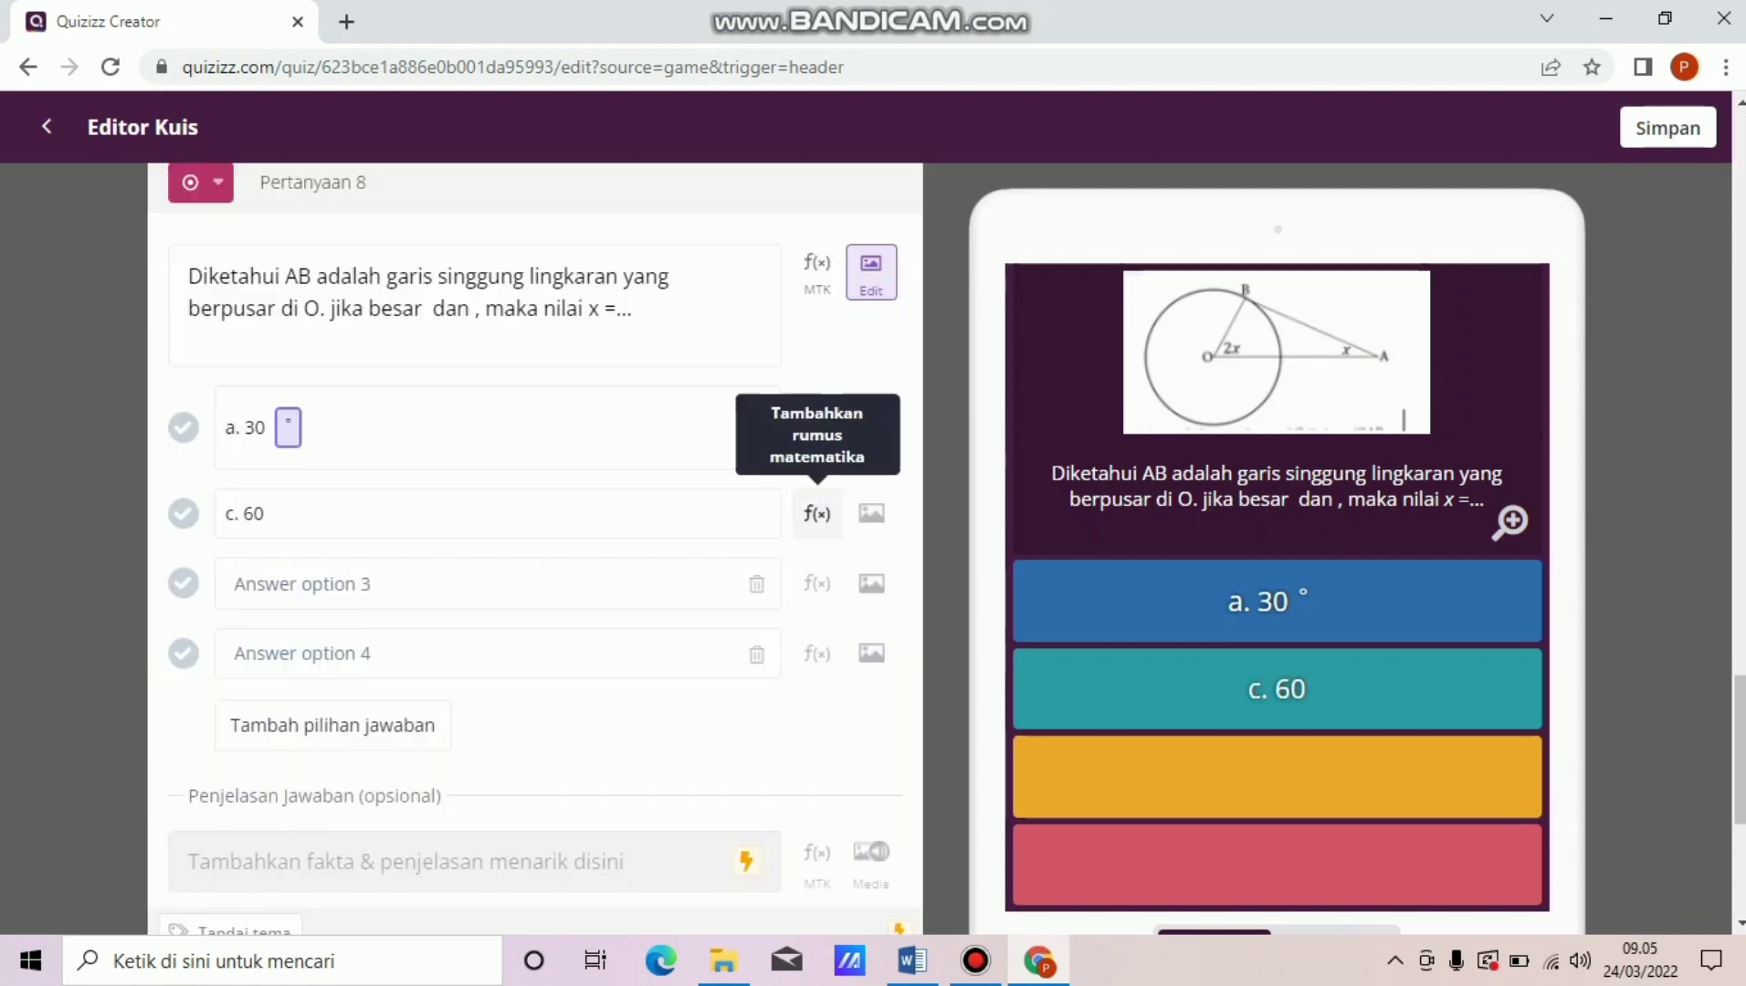
{"action": "left_click", "coordinate": [816, 513]}
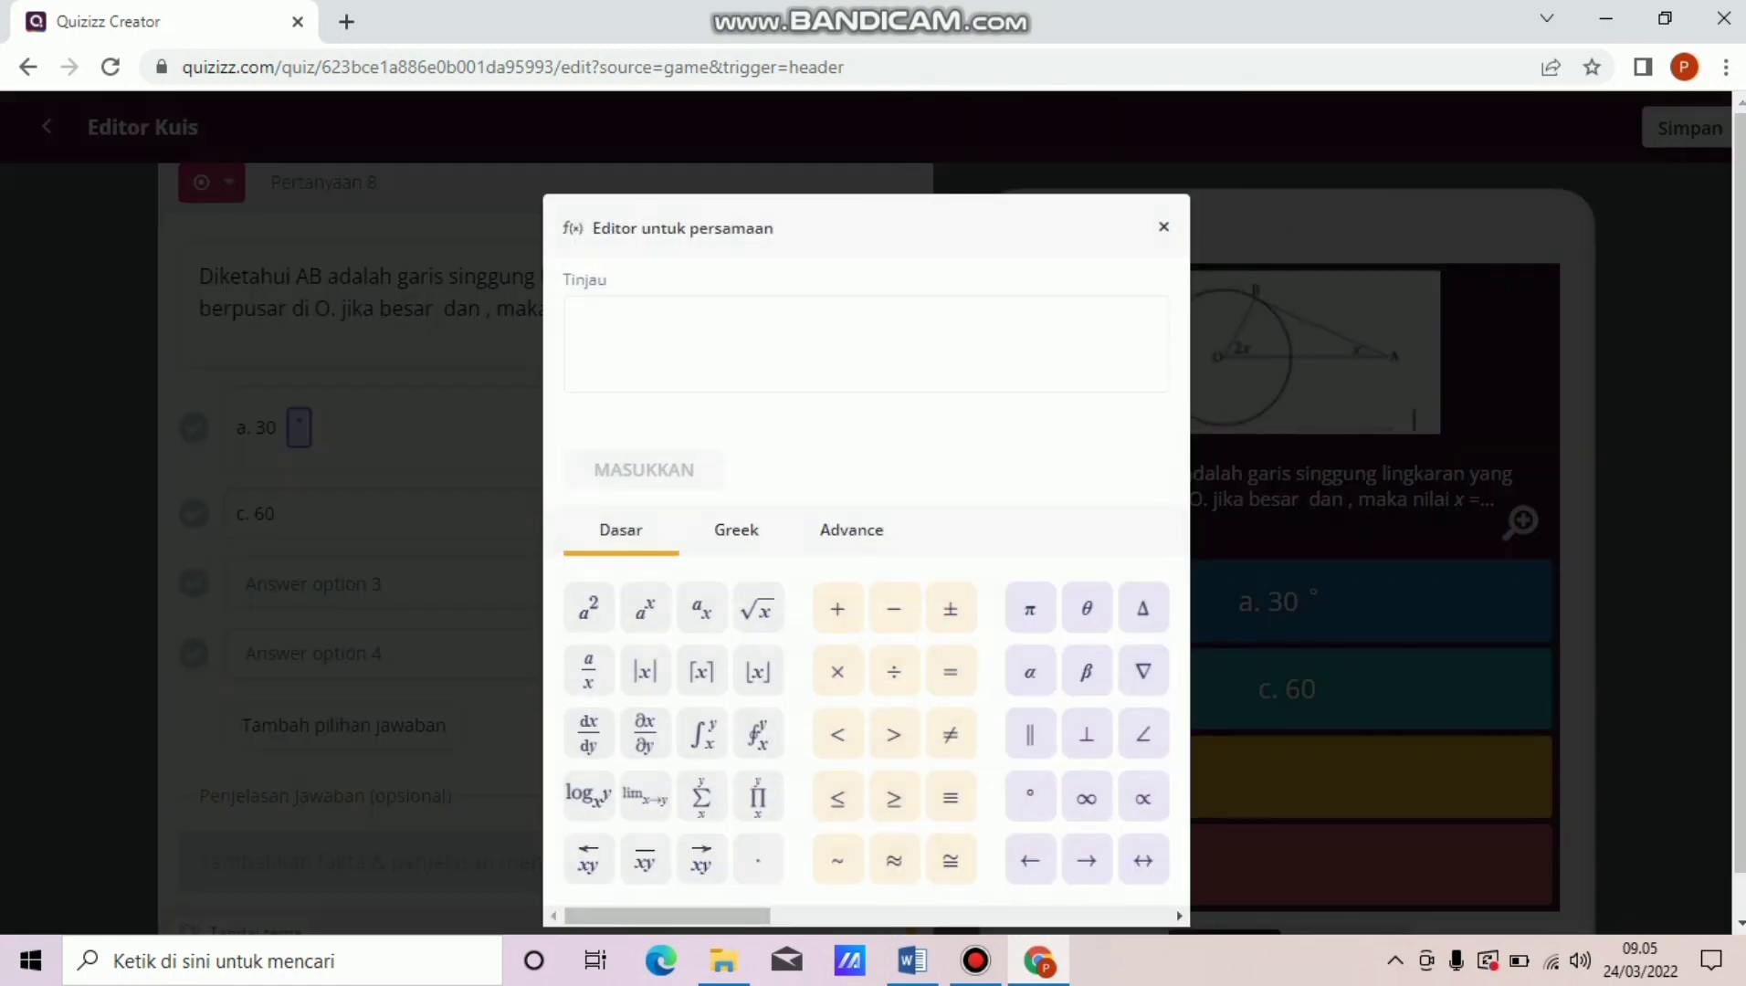
{"action": "left_click", "coordinate": [1030, 796]}
{"action": "left_click", "coordinate": [644, 470]}
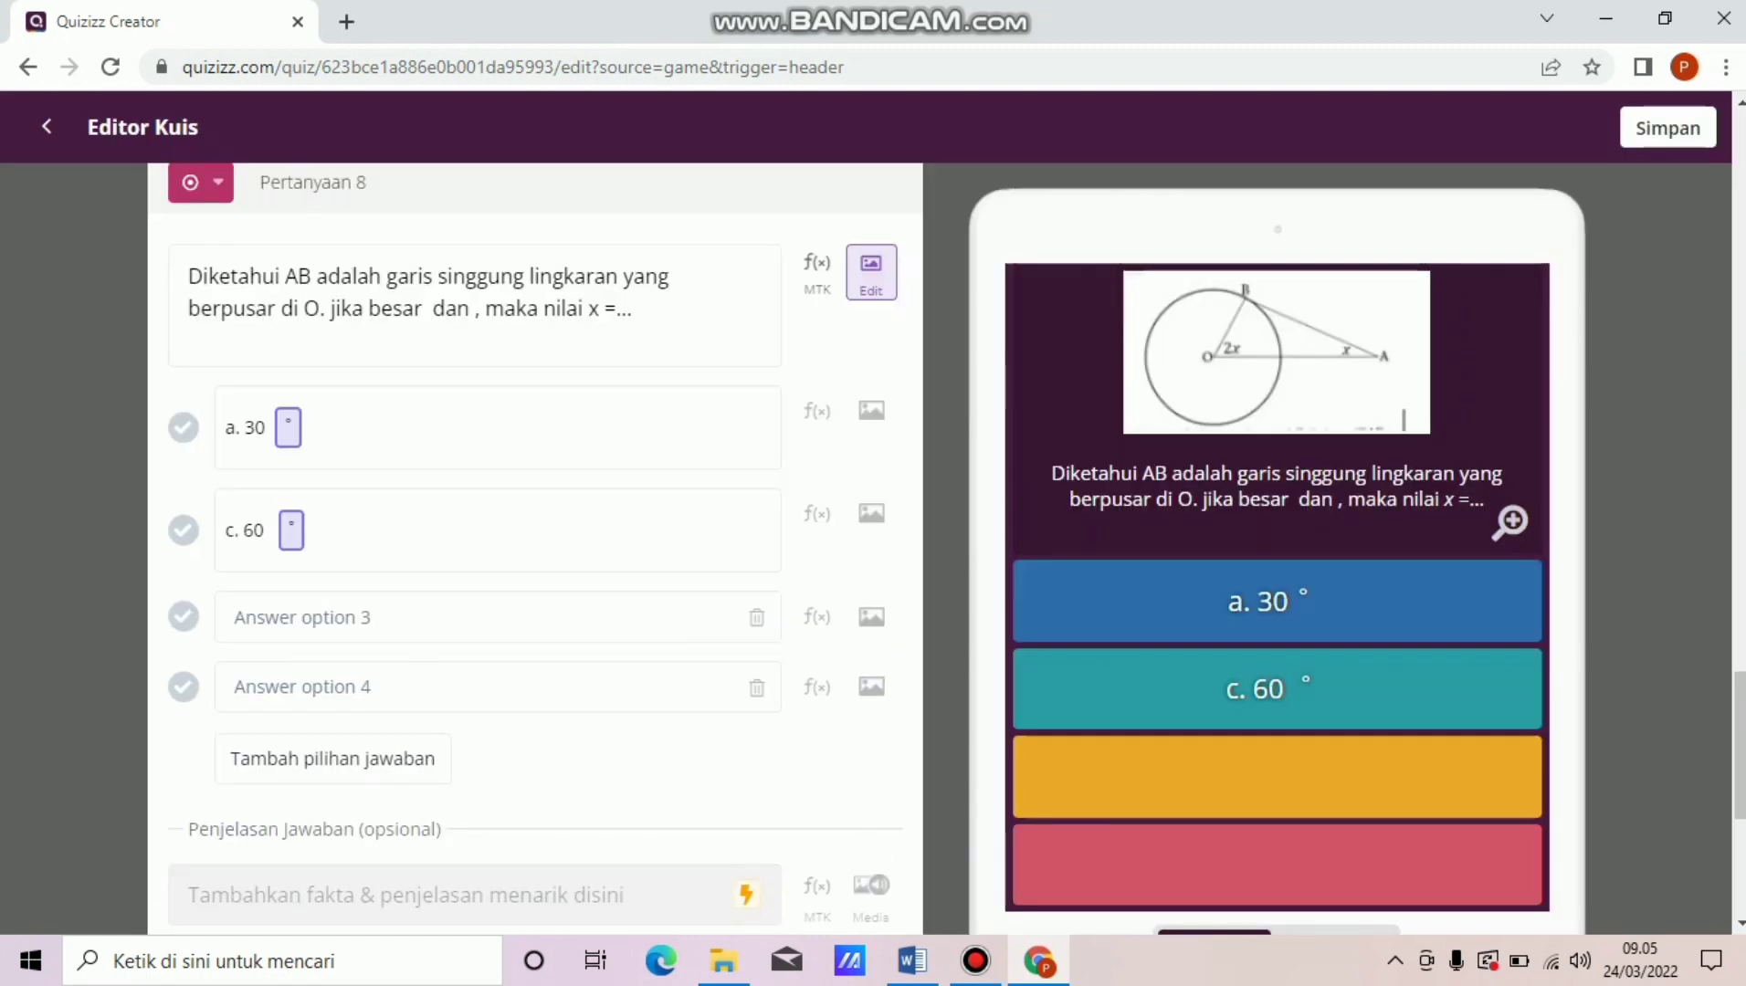
{"action": "left_click", "coordinate": [302, 618]}
{"action": "left_click", "coordinate": [912, 960]}
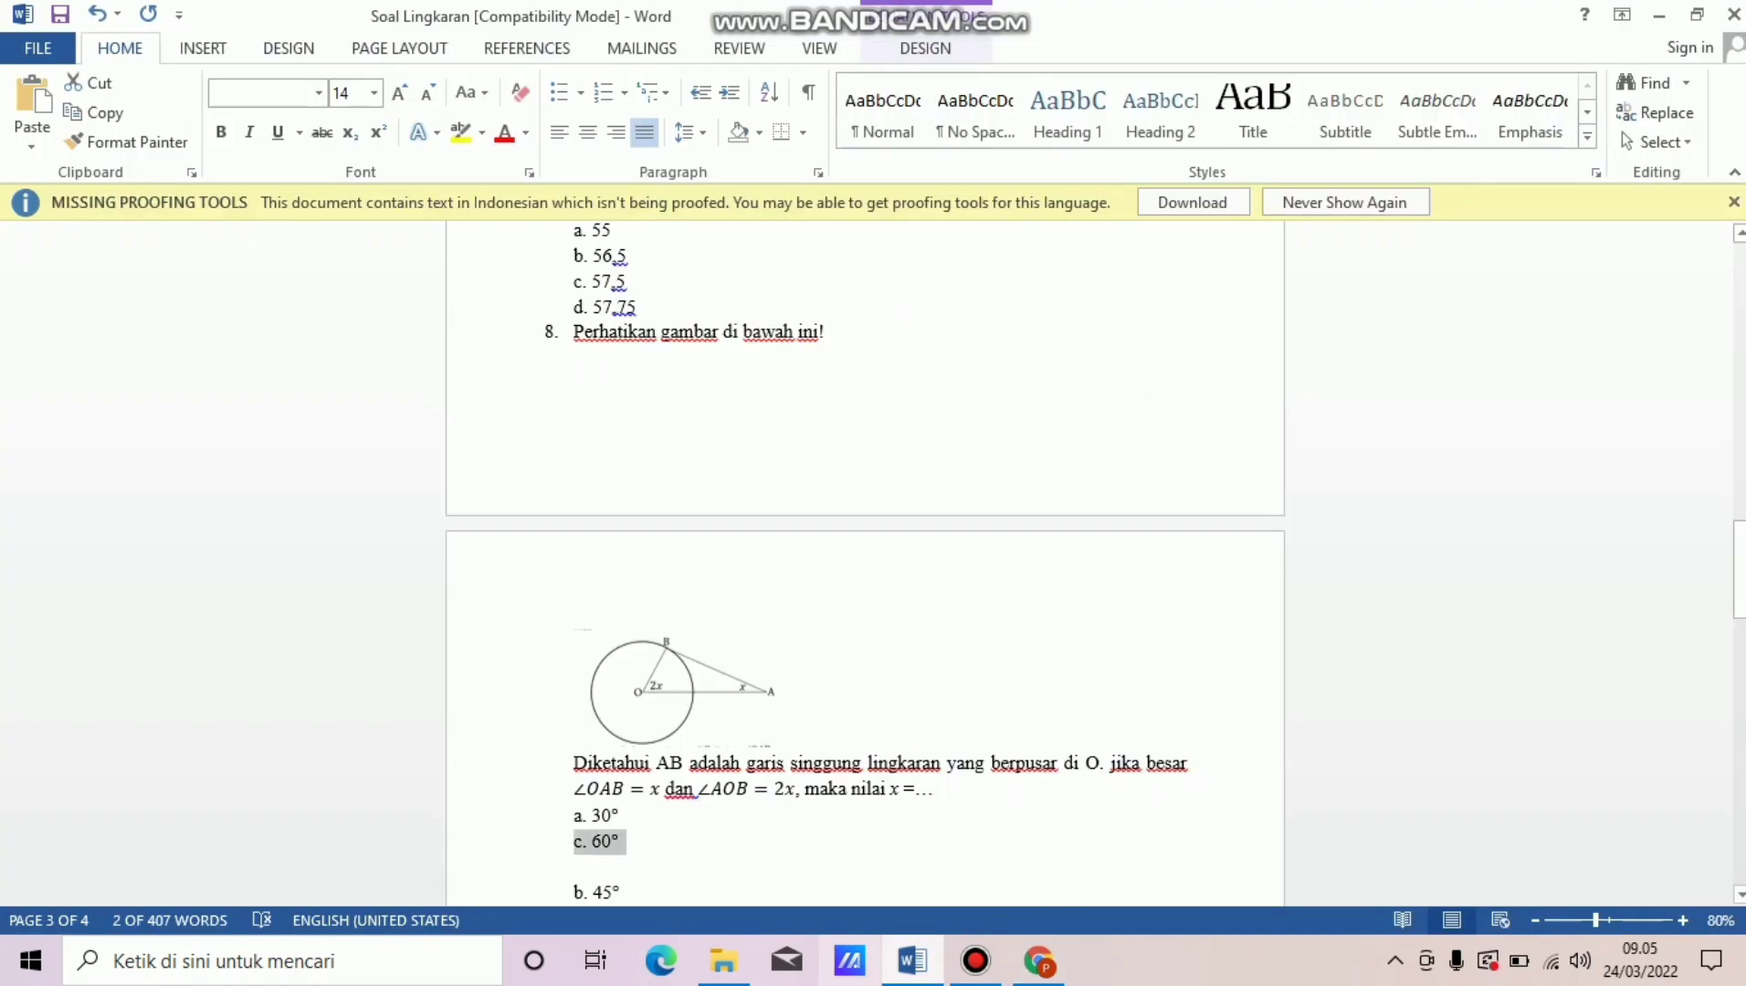
{"action": "left_click_drag", "start_coordinate": [575, 893], "coordinate": [722, 899]}
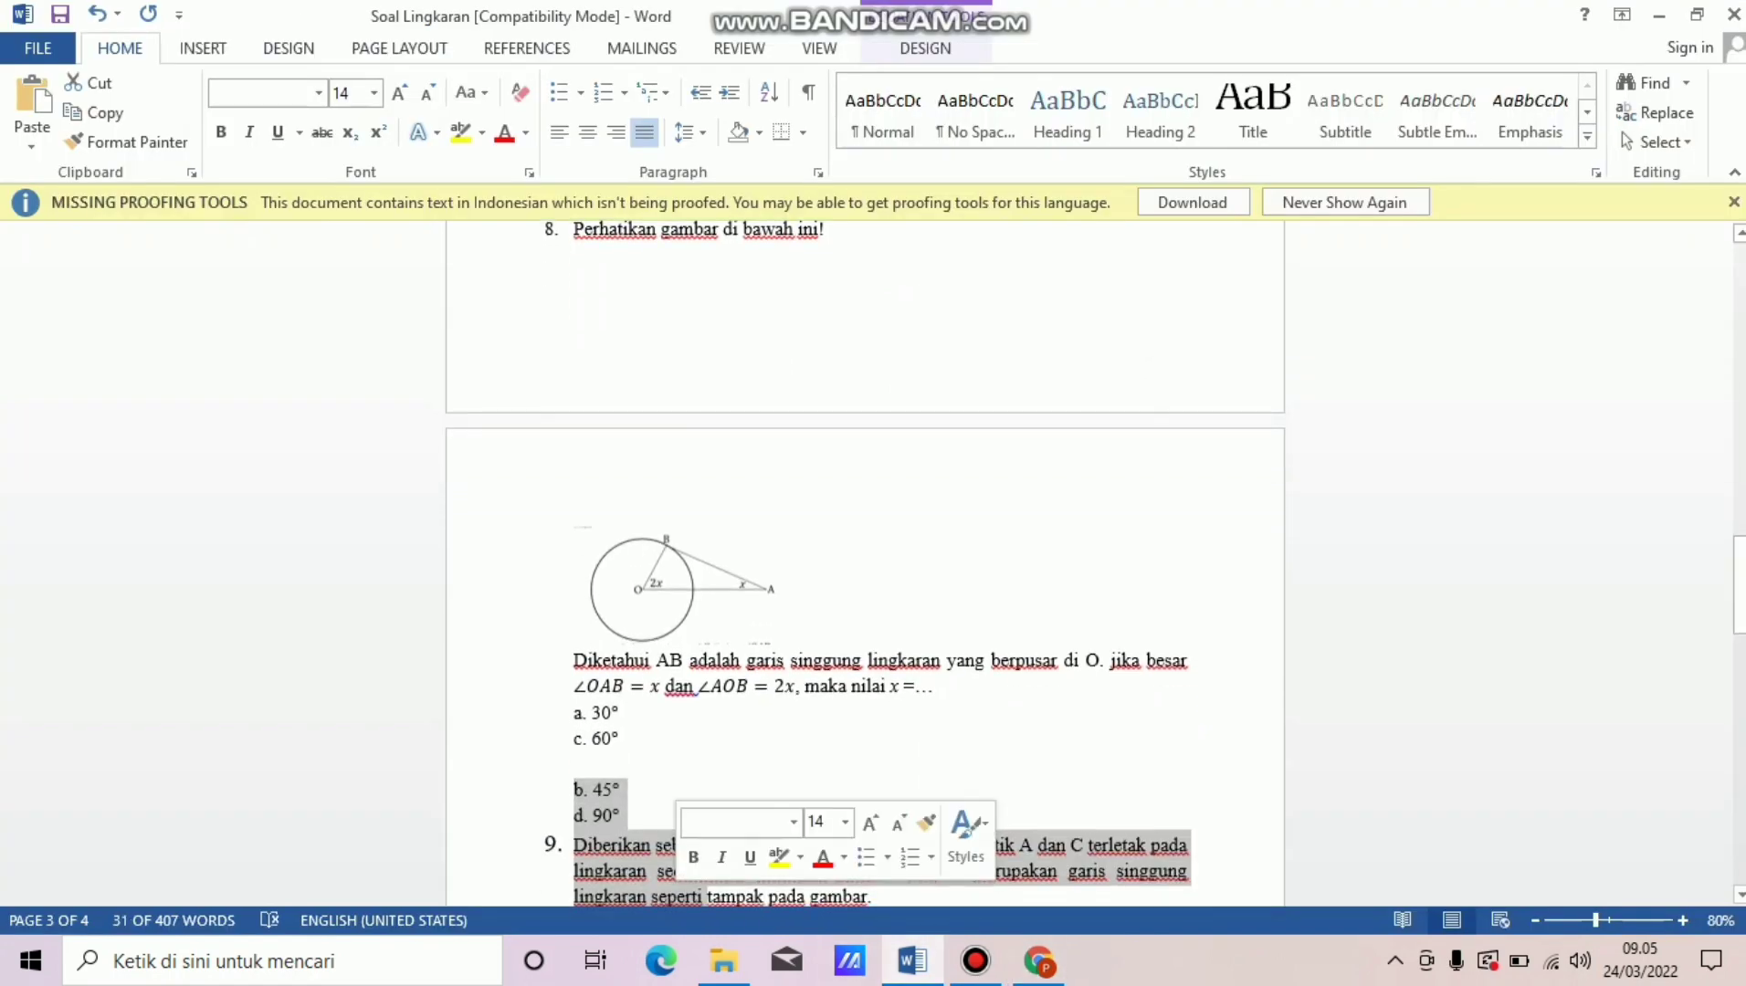
{"action": "left_click", "coordinate": [578, 764]}
{"action": "mouse_move", "coordinate": [575, 764]}
{"action": "left_mouse_down"}
{"action": "mouse_move", "coordinate": [611, 791]}
{"action": "mouse_move", "coordinate": [579, 765]}
{"action": "left_mouse_up"}
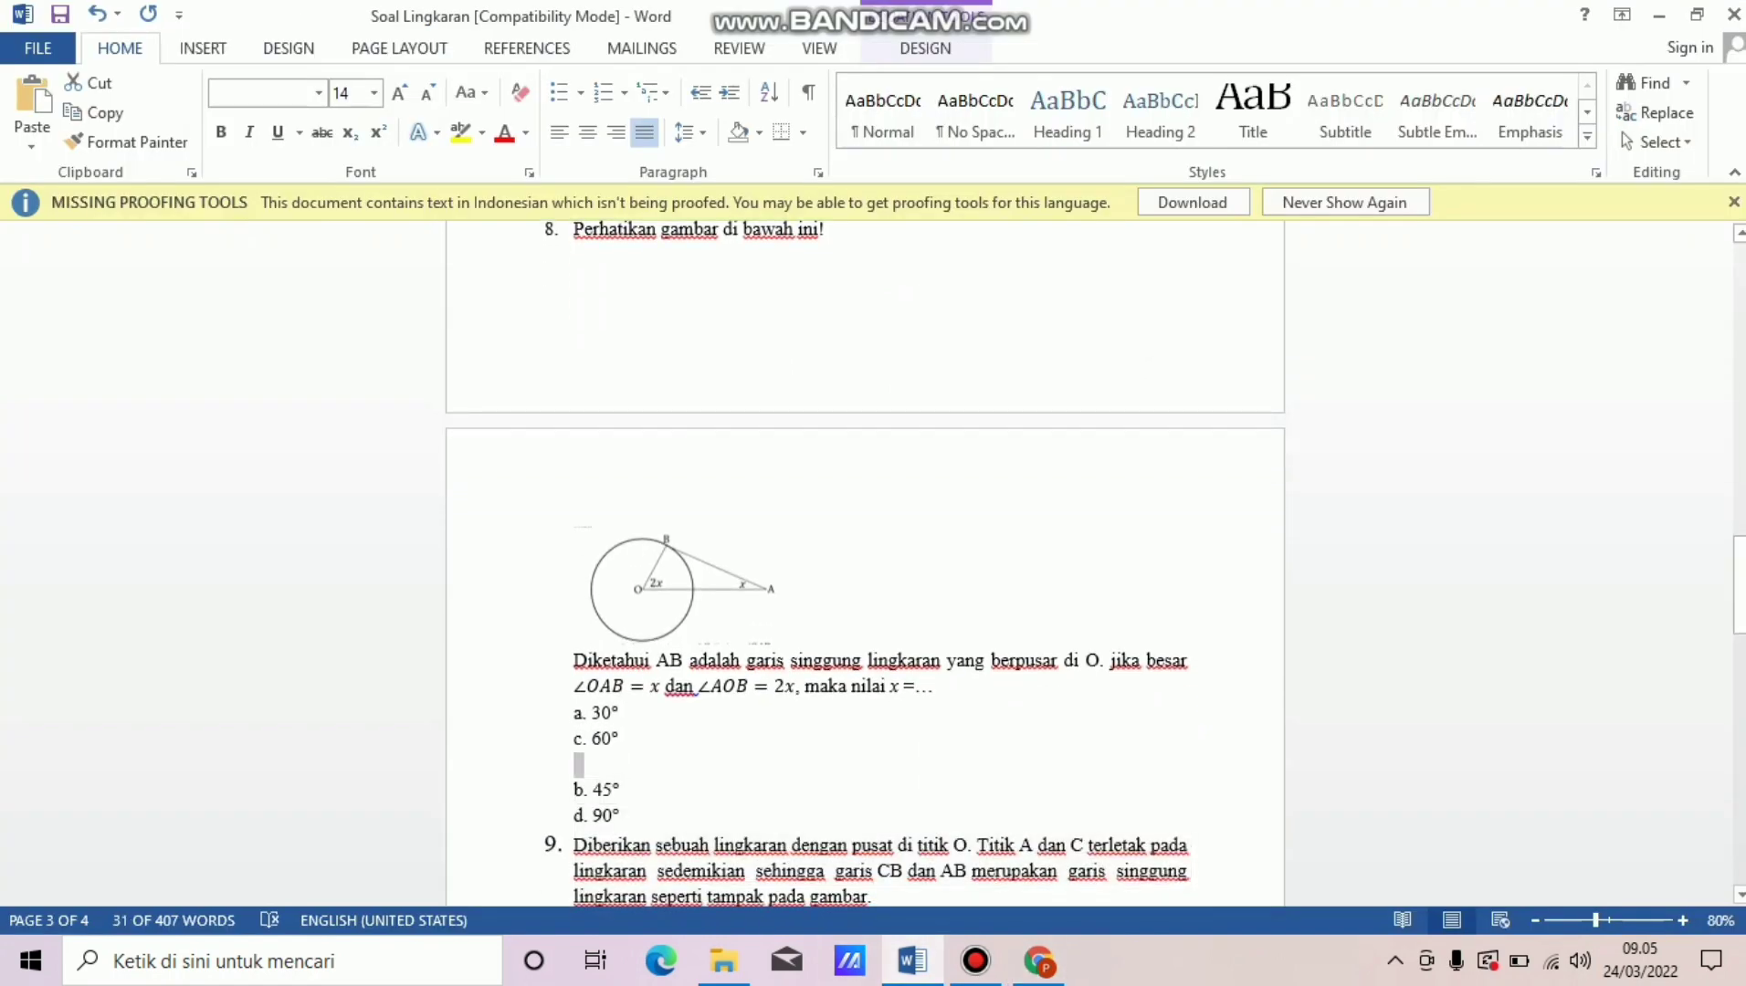
{"action": "key", "text": "alt+Tab"}
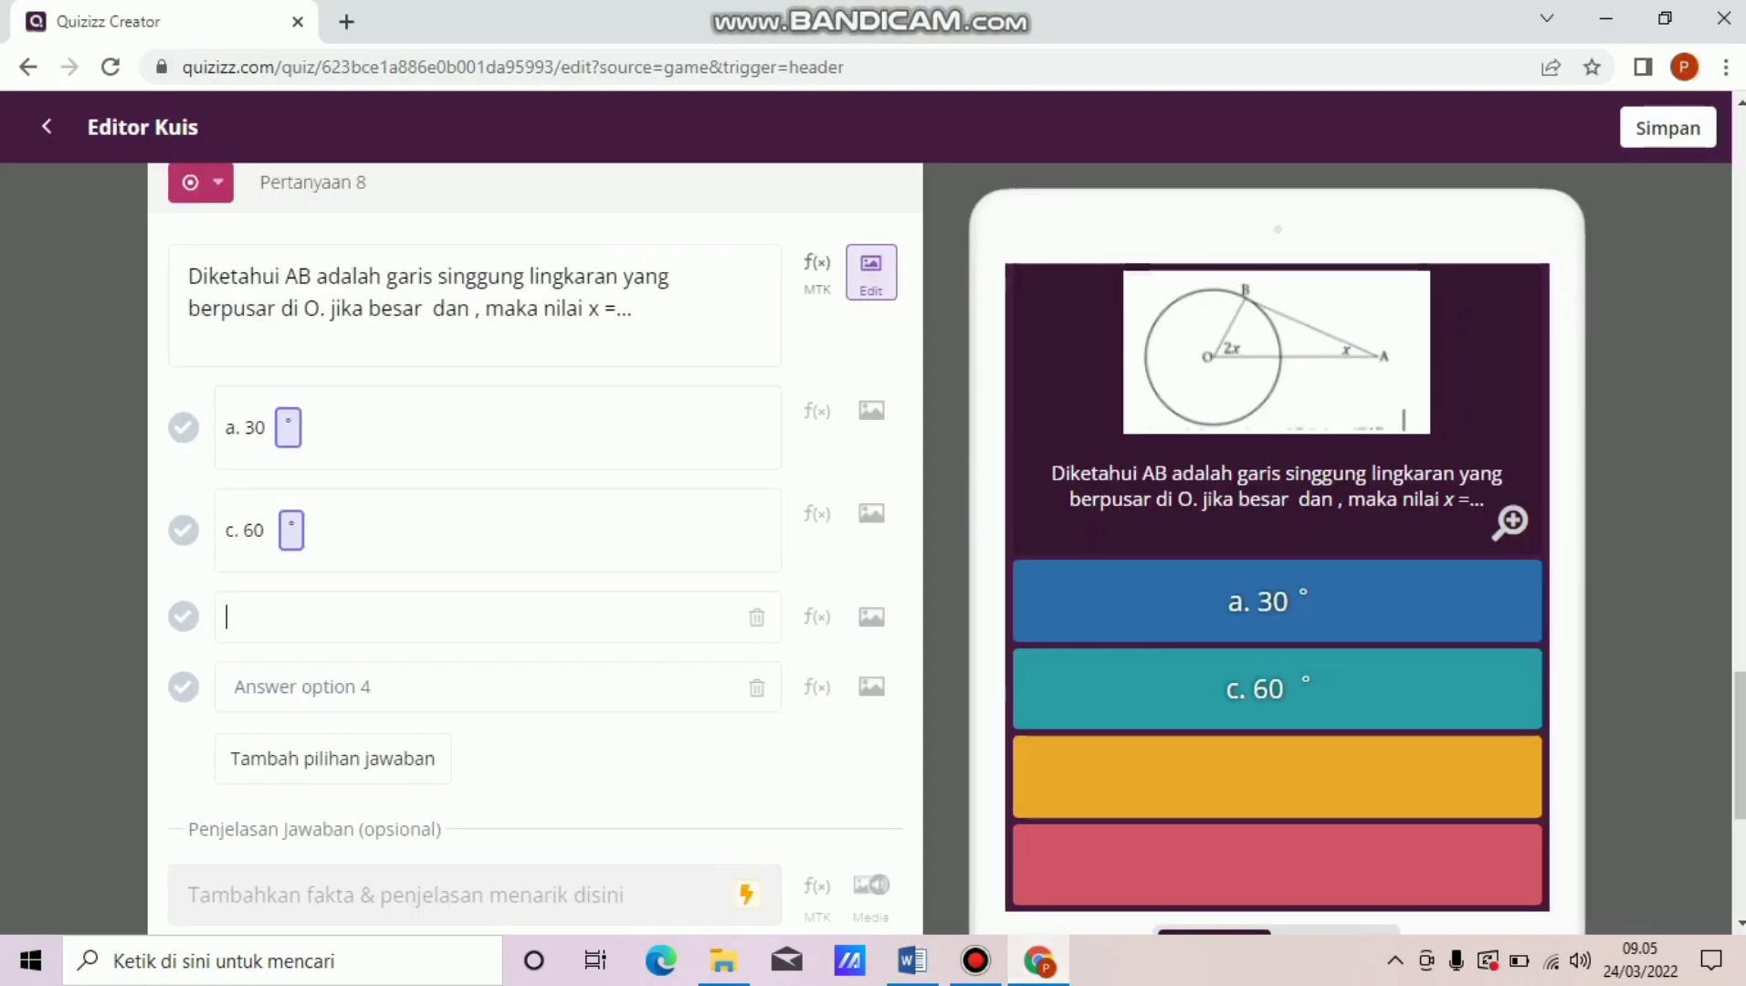
{"action": "key", "text": "alt+Tab"}
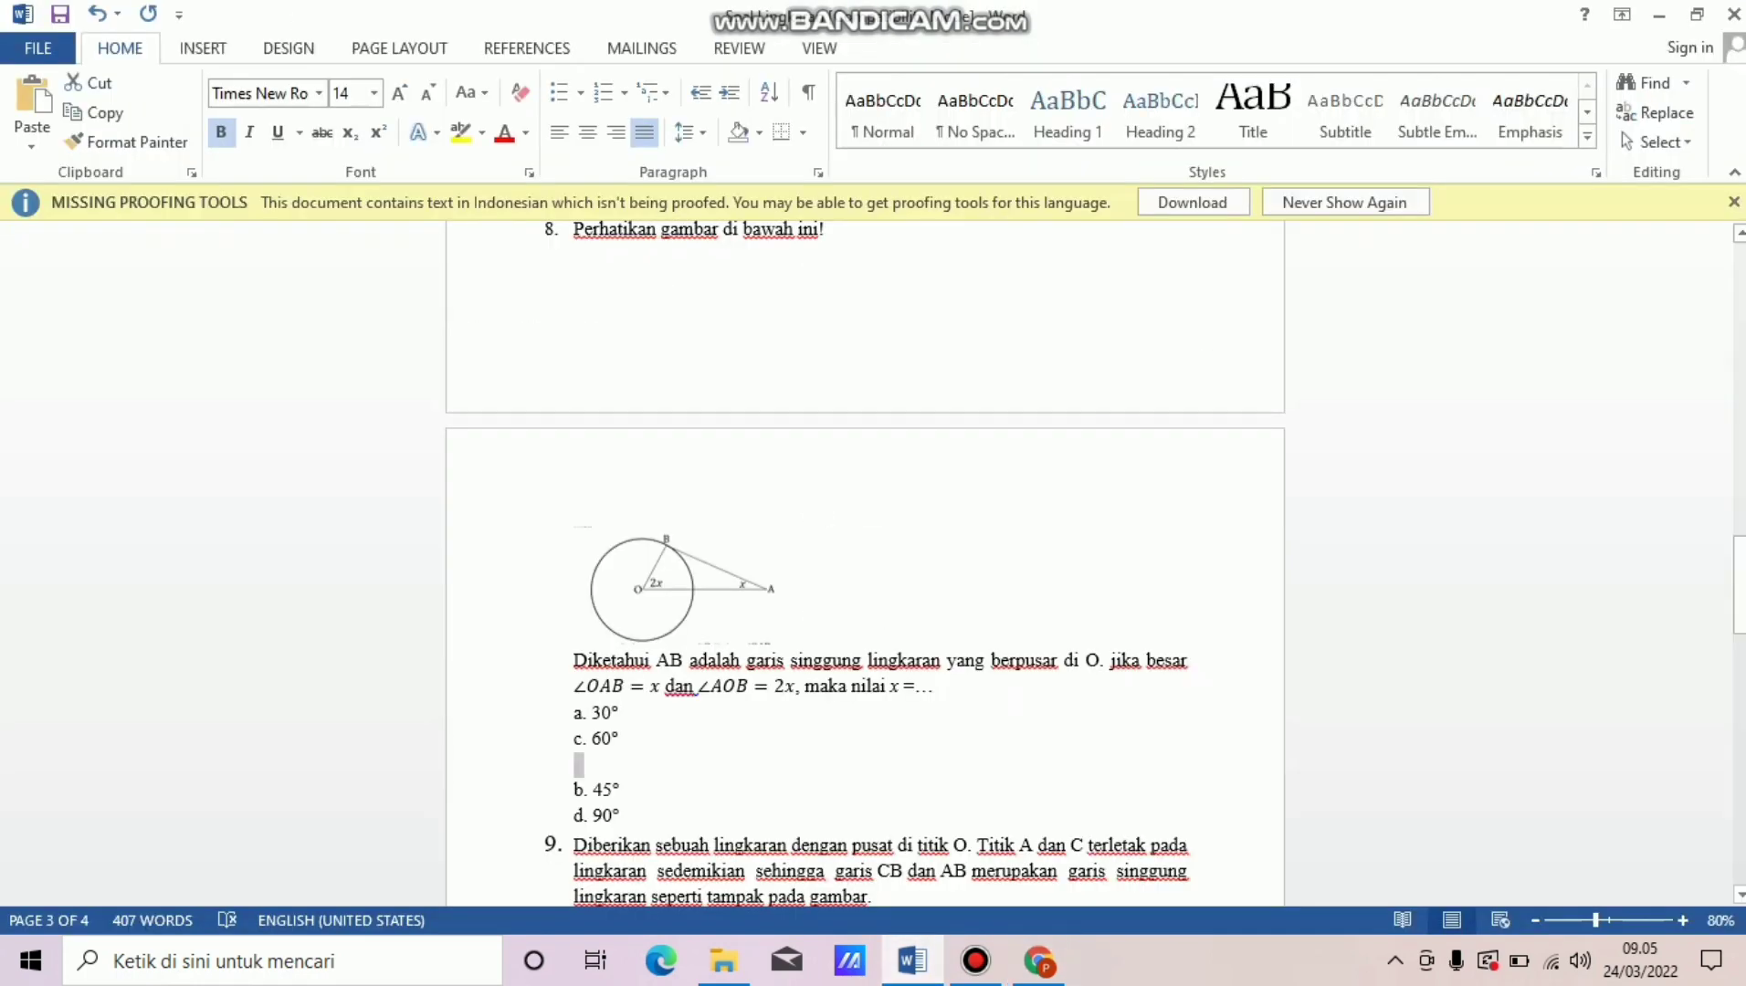
{"action": "left_click", "coordinate": [1039, 960]}
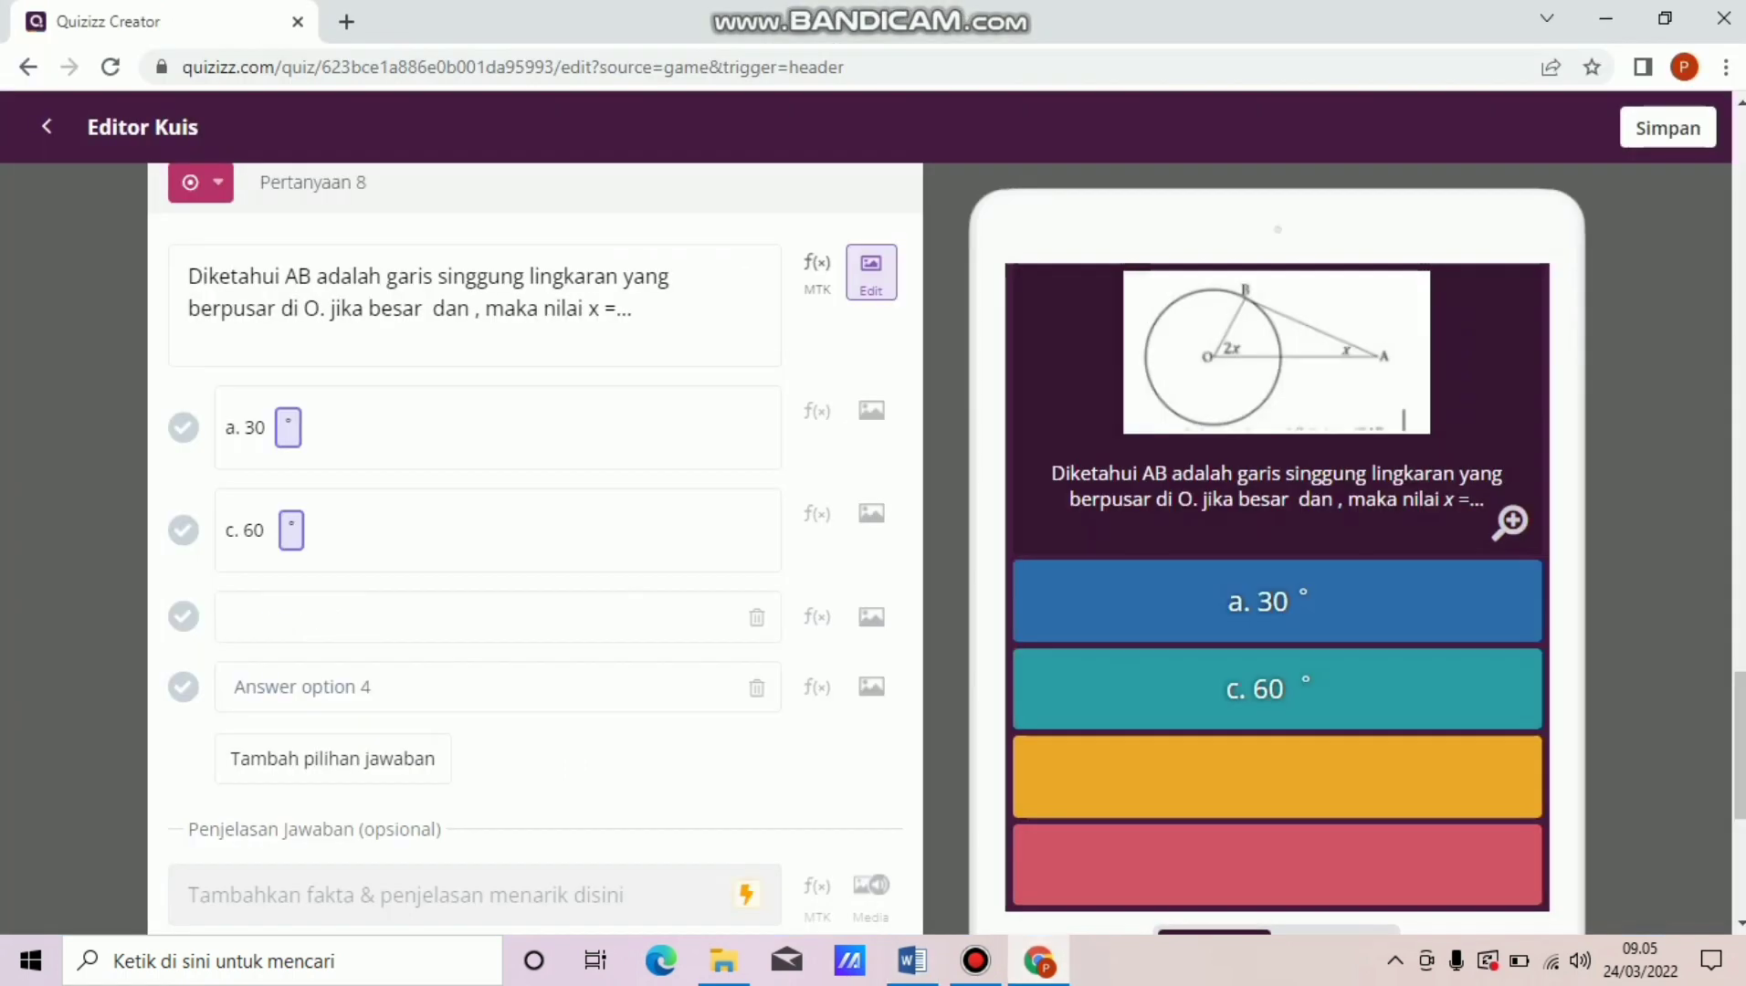
Change the letter of question 8's second answer option so it reads "b. 60°".
{"action": "left_click", "coordinate": [235, 531]}
{"action": "key", "text": "BackSpace"}
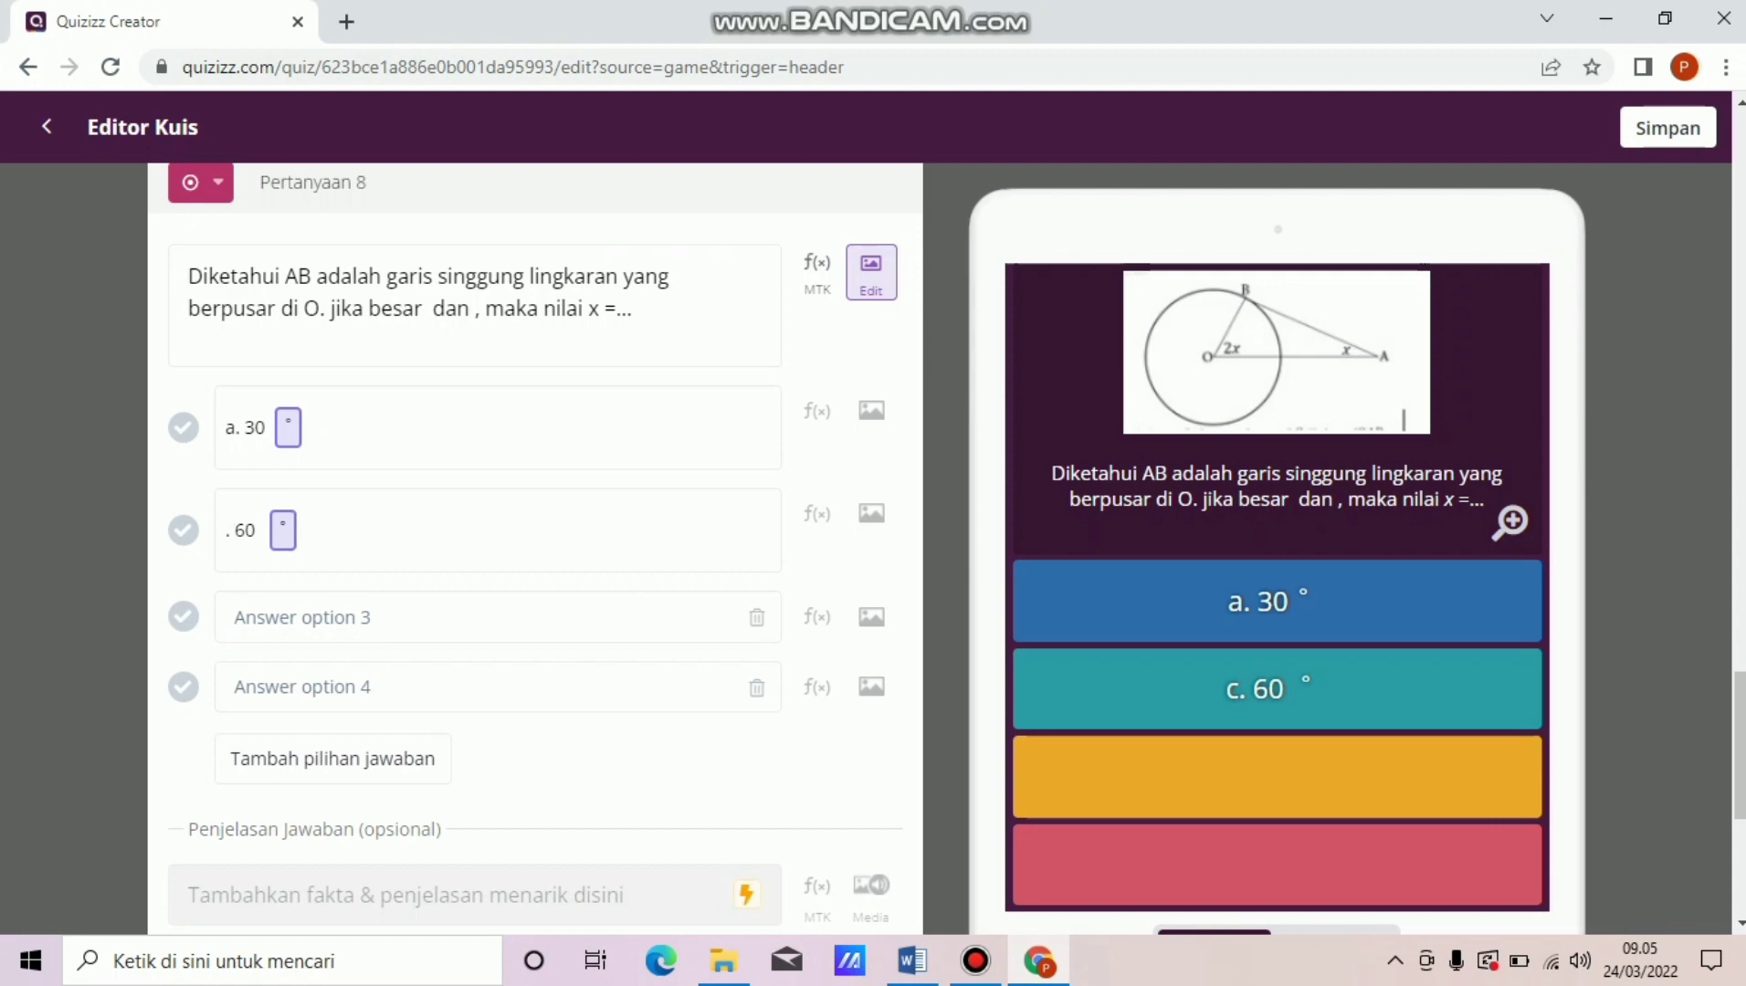
{"action": "type", "text": "b"}
Enter "c. 45" as question 8's third answer option and add a degree symbol (°) with the equation editor.
{"action": "left_click", "coordinate": [245, 617]}
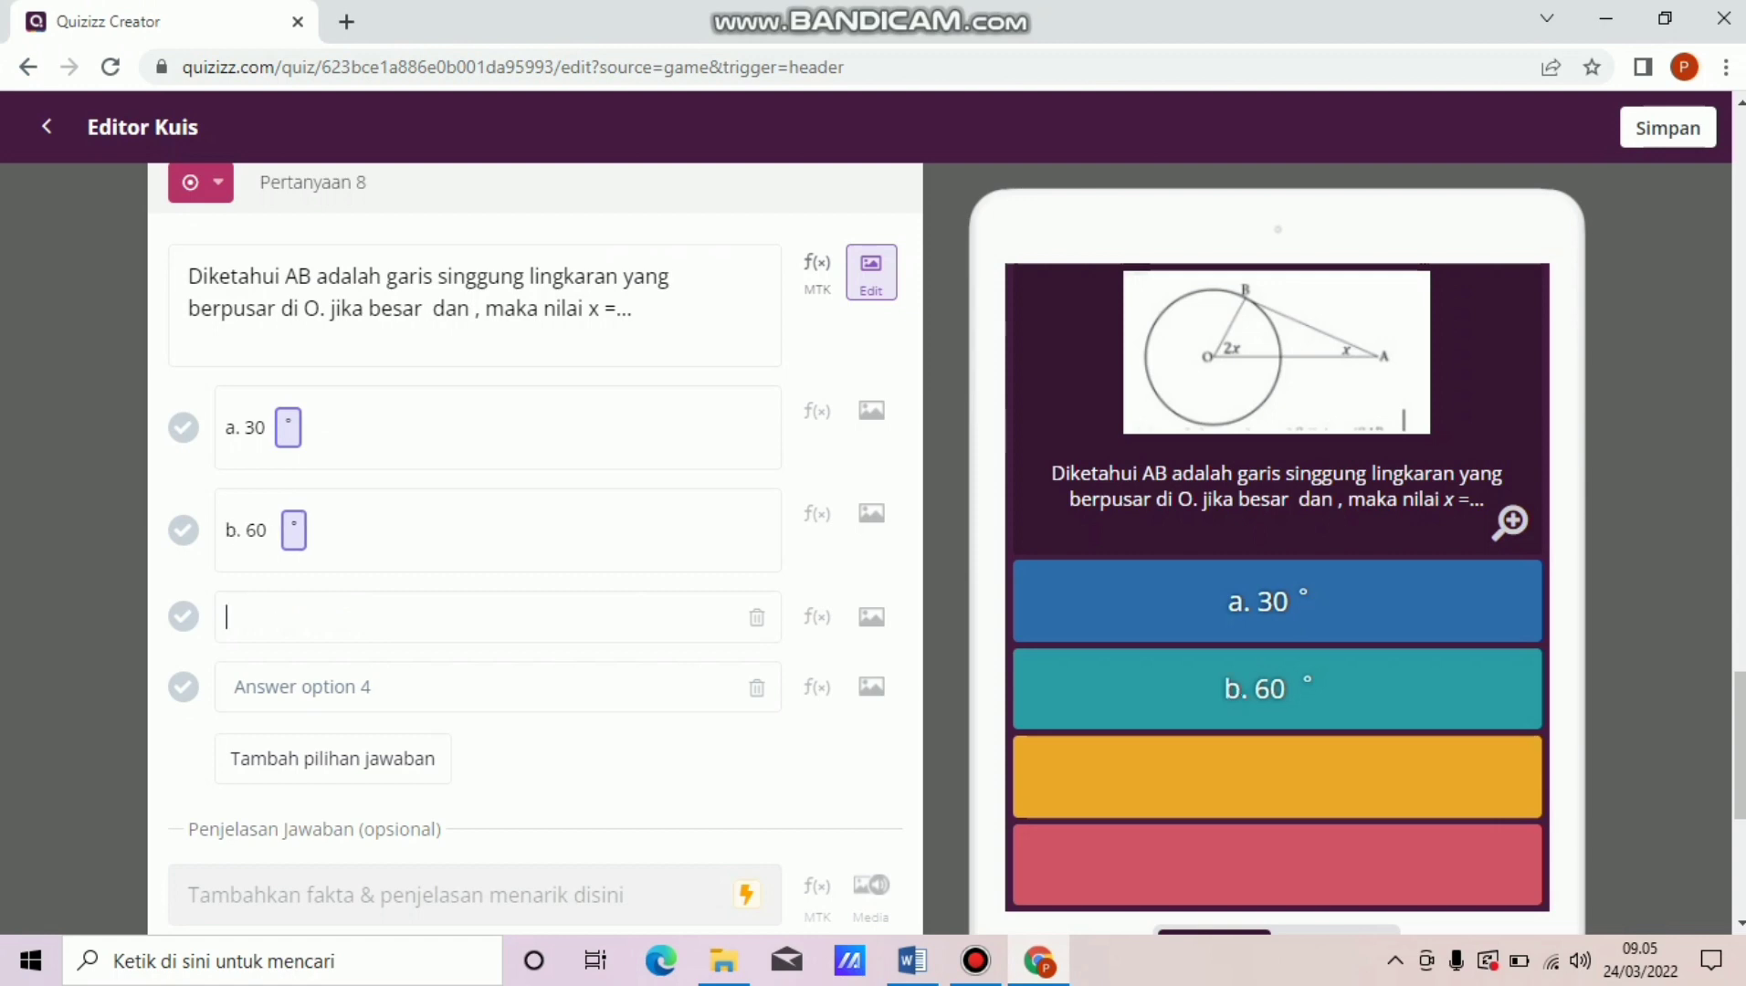
{"action": "type", "text": "c. 45 v"}
{"action": "key", "text": "BackSpace"}
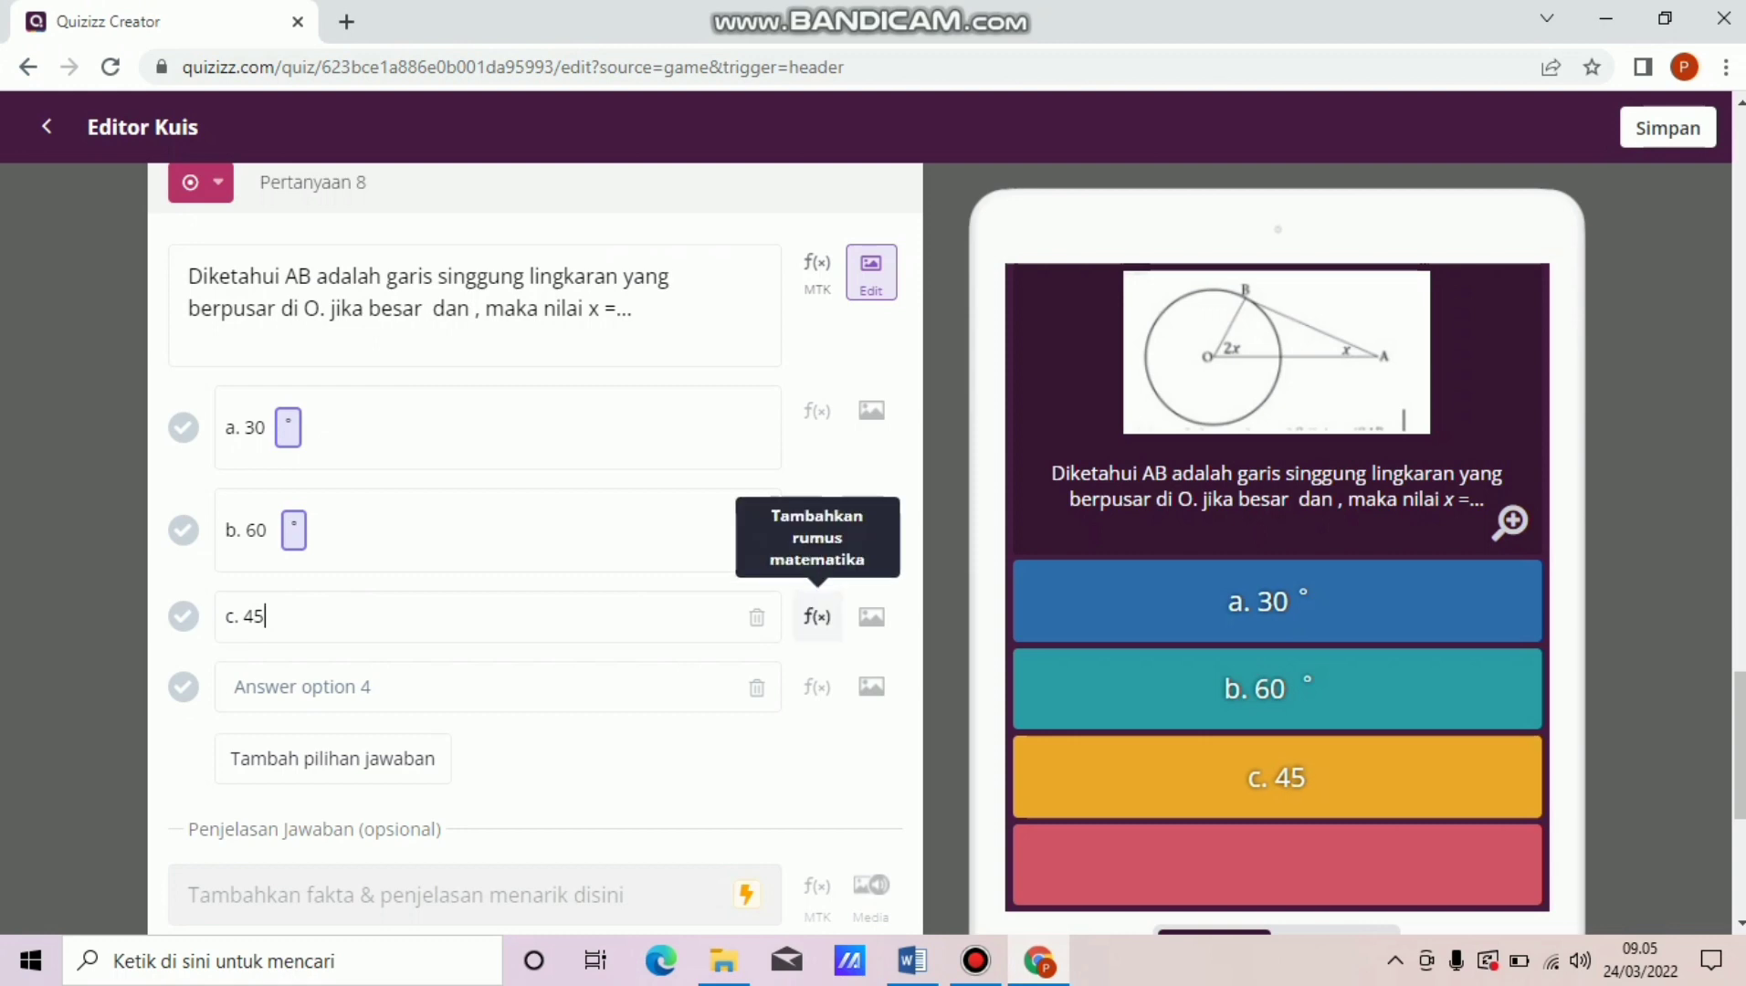
{"action": "left_click", "coordinate": [816, 617]}
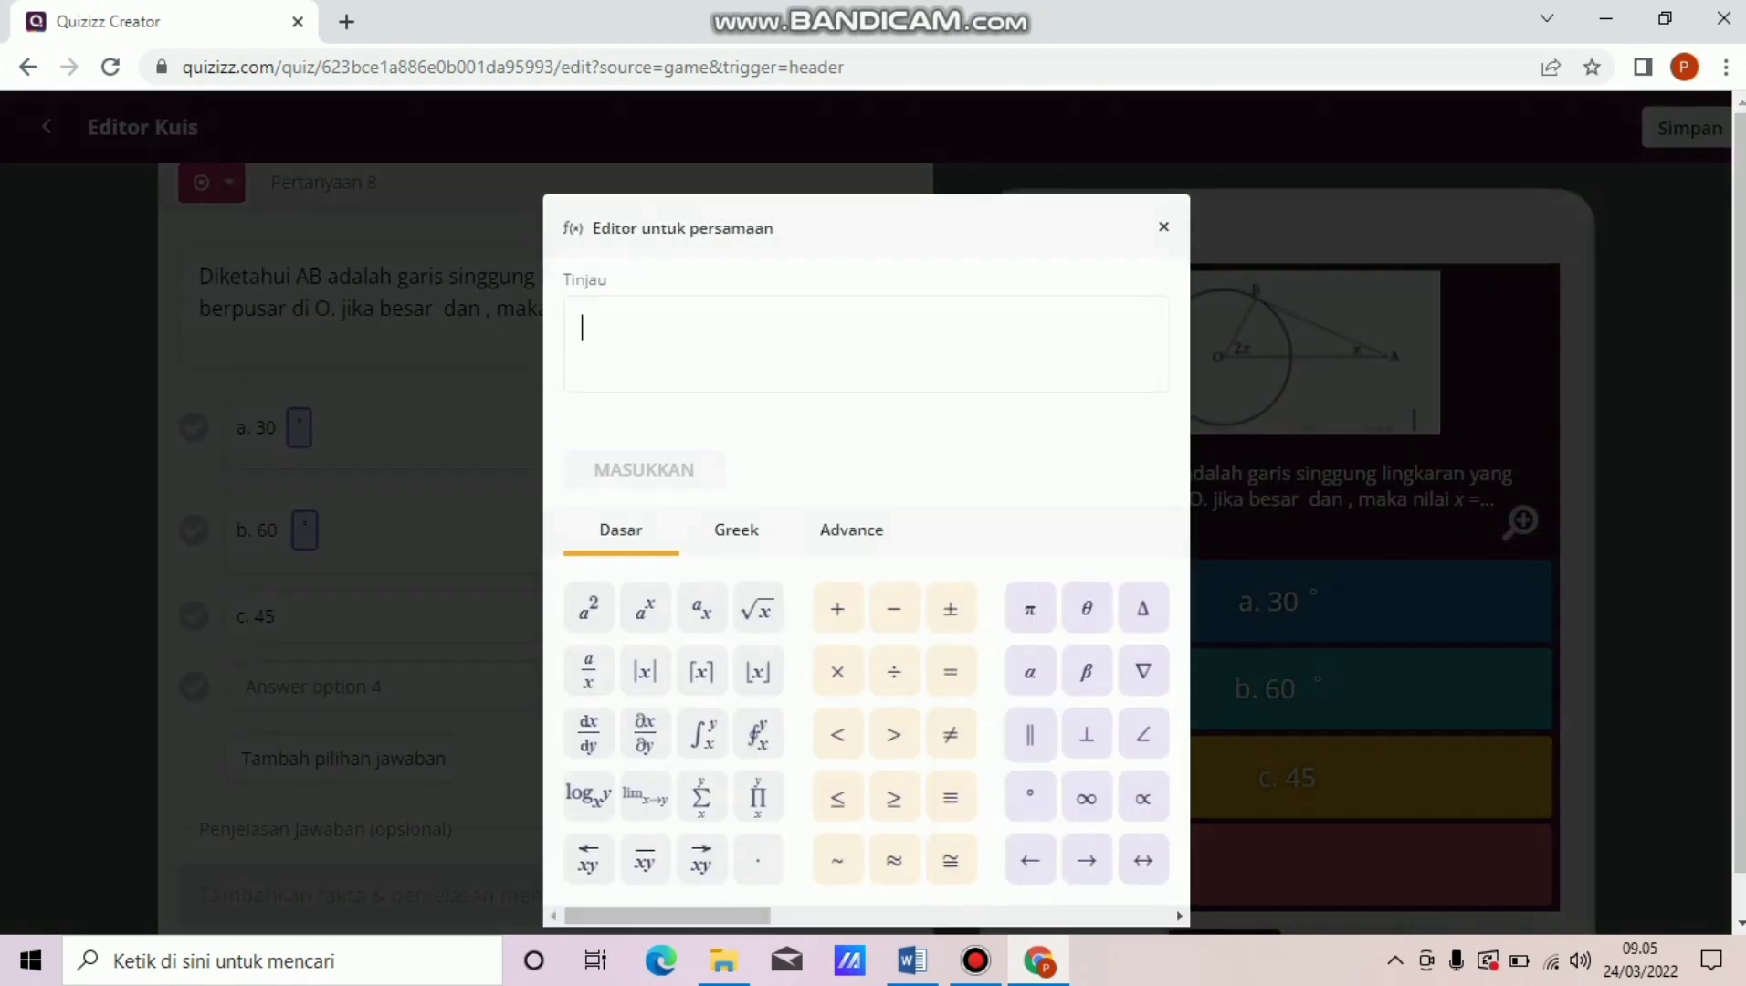
{"action": "left_click", "coordinate": [1030, 798]}
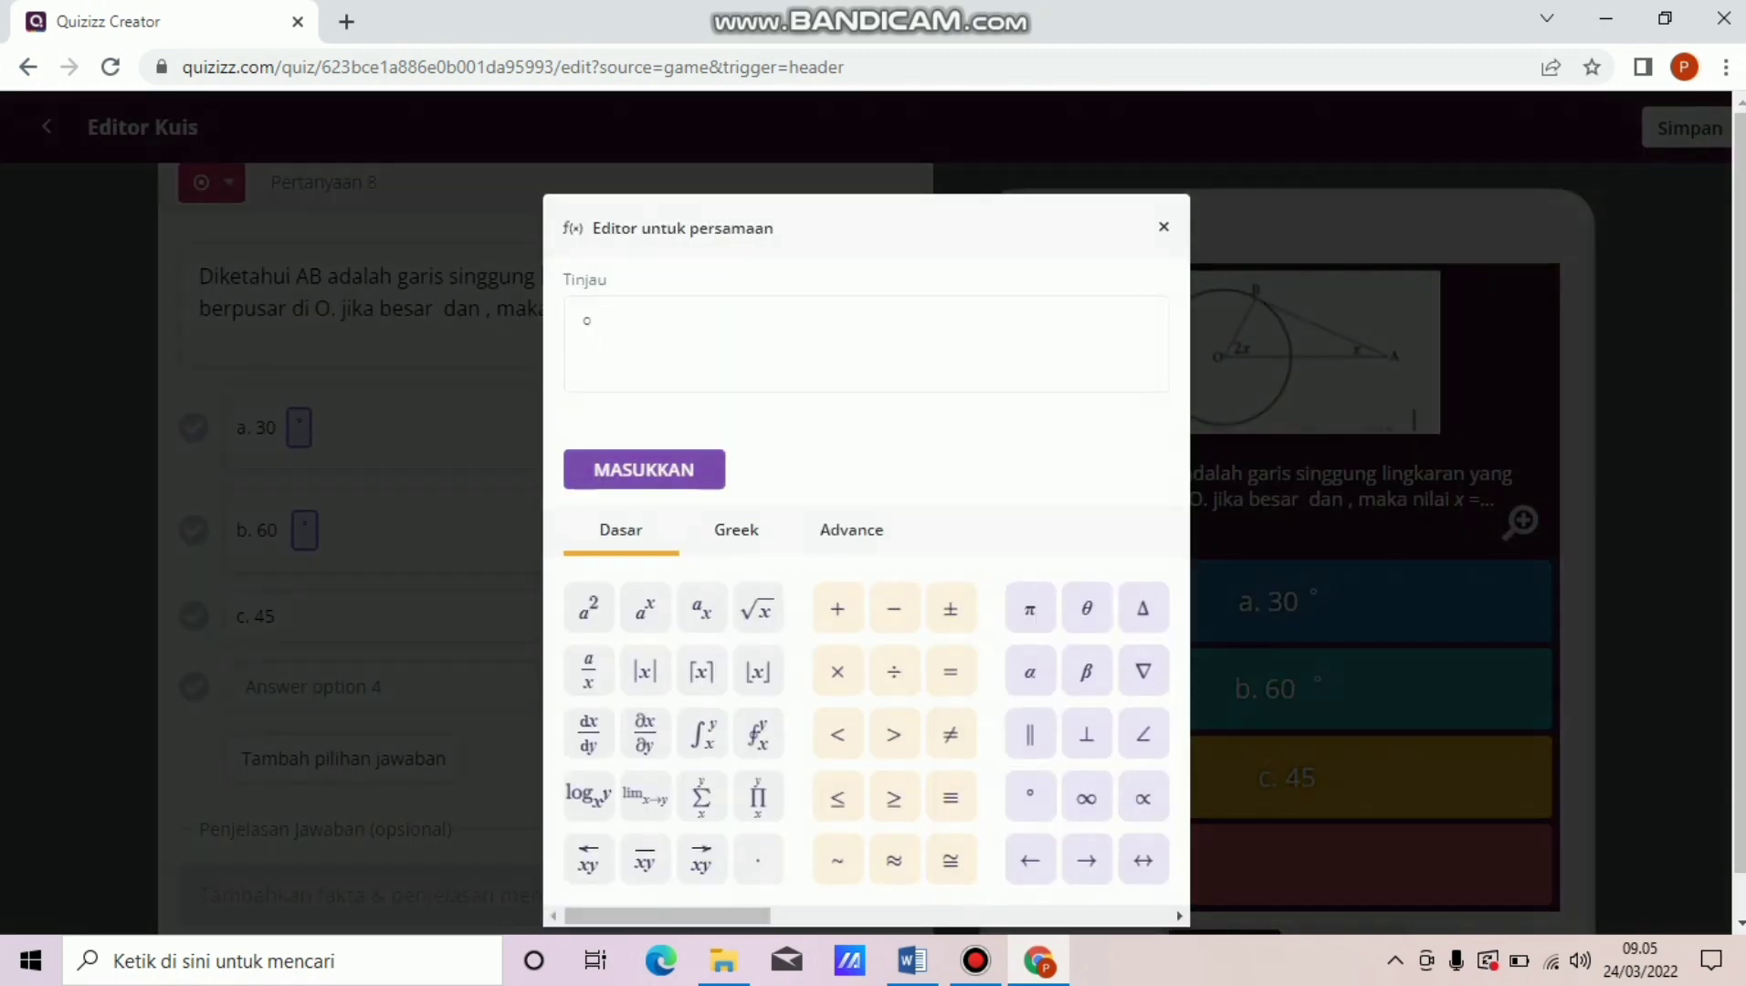
{"action": "left_click", "coordinate": [644, 469]}
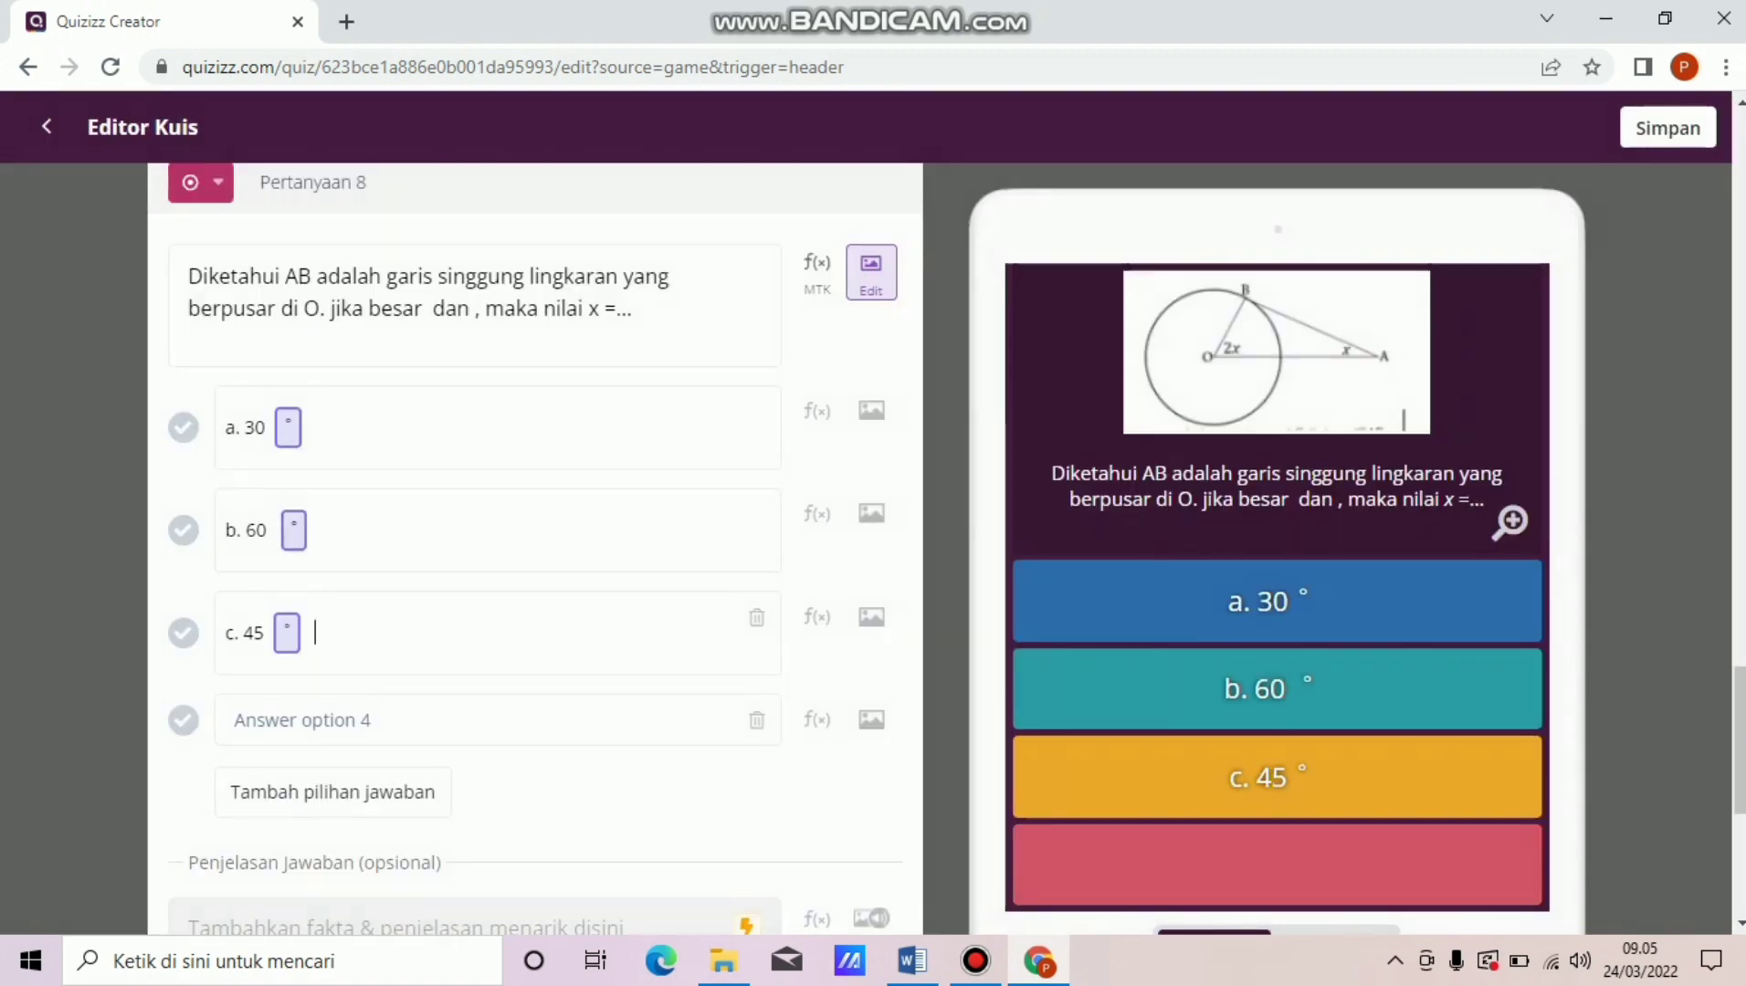
Enter "d. 90" as question 8's fourth answer option and add a degree symbol (°) with the equation editor.
{"action": "left_click", "coordinate": [302, 720]}
{"action": "type", "text": "d."}
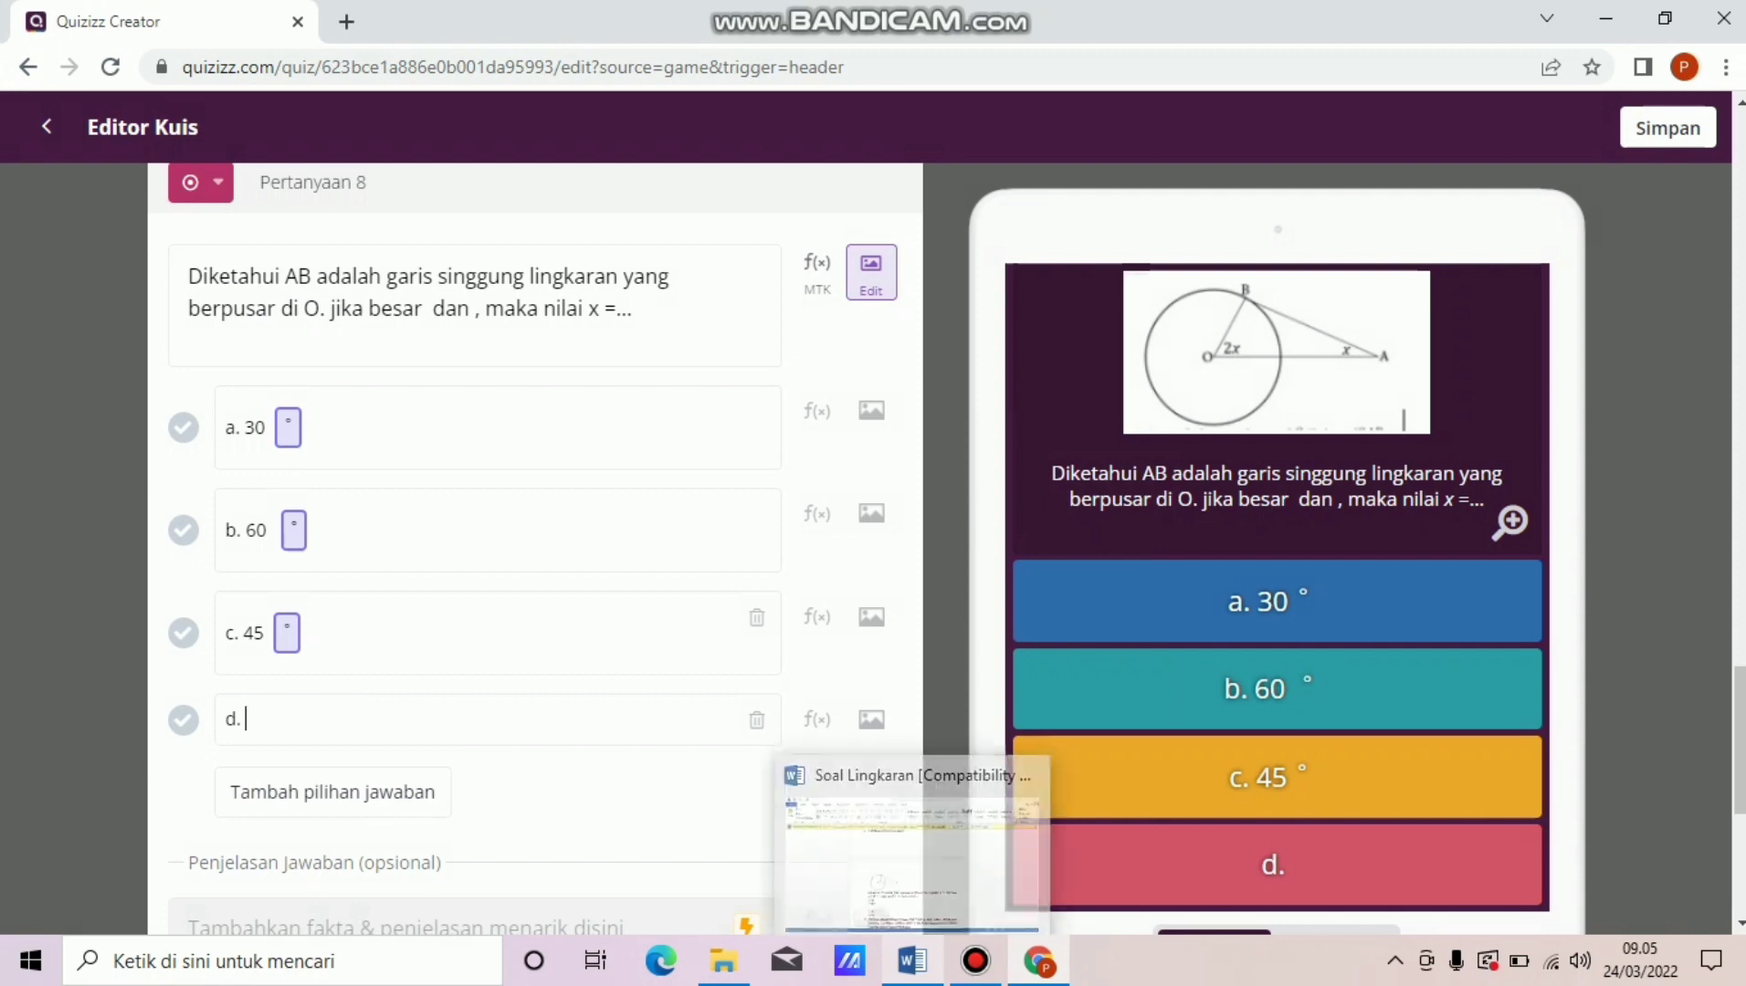
{"action": "left_click", "coordinate": [911, 961]}
{"action": "left_click", "coordinate": [911, 961]}
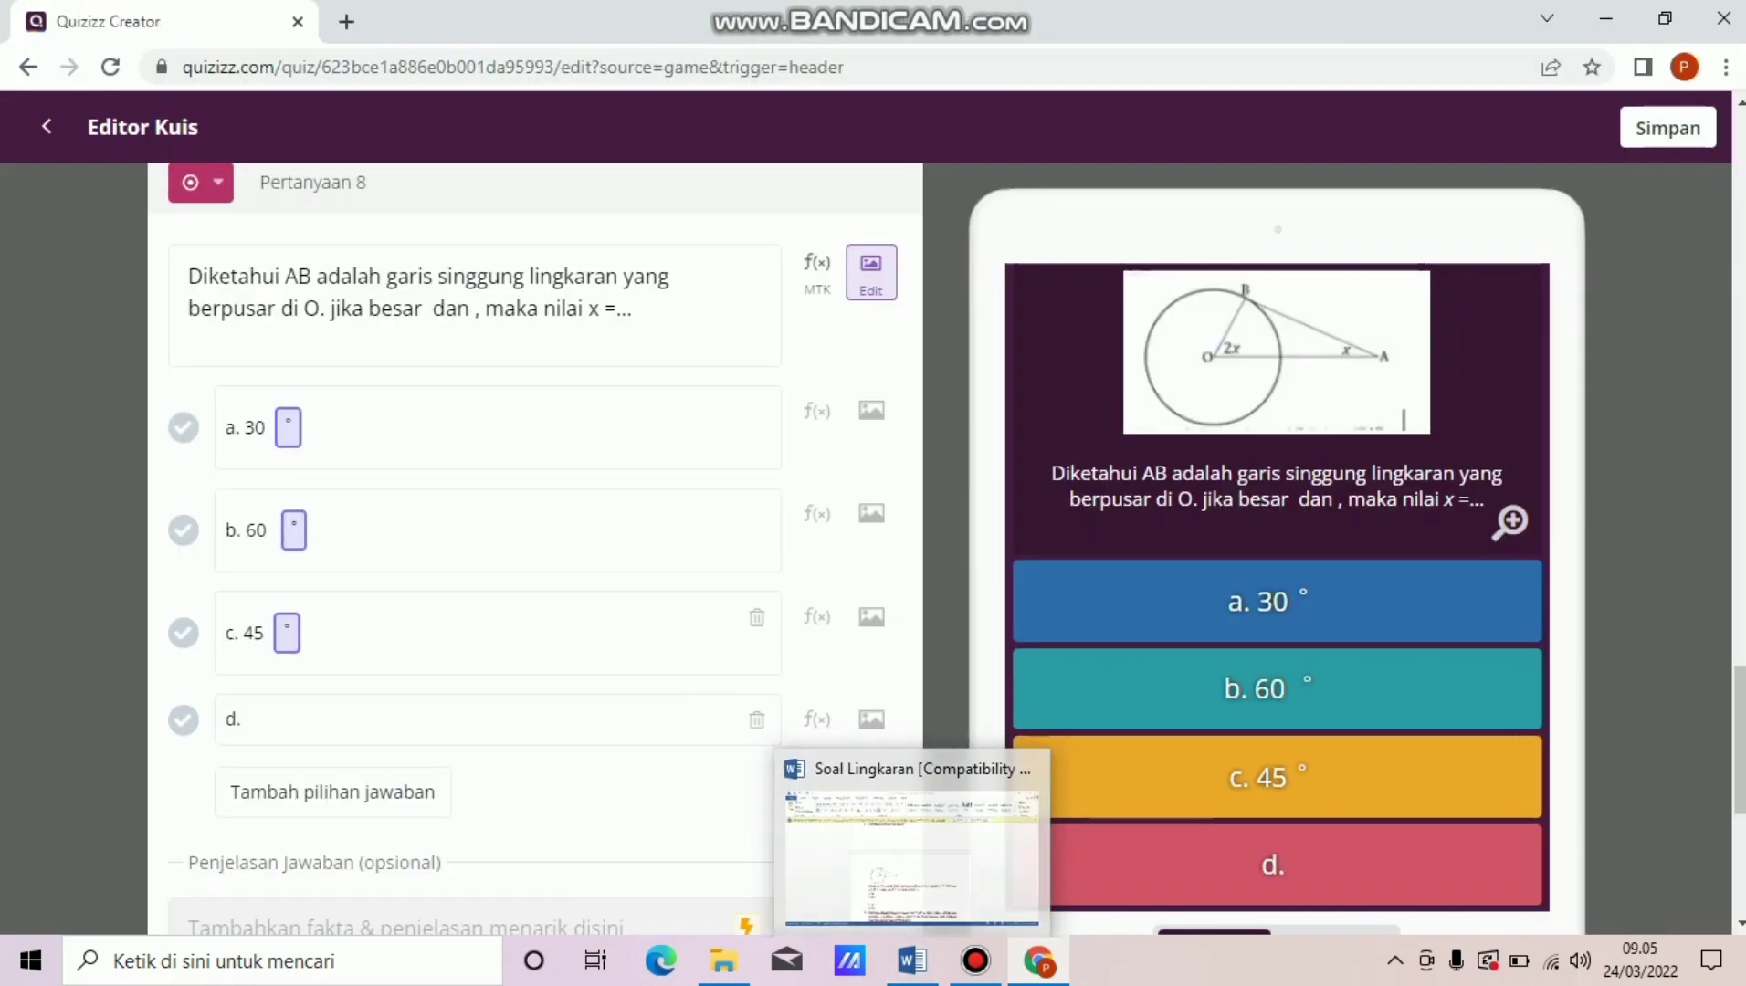
{"action": "type", "text": "90"}
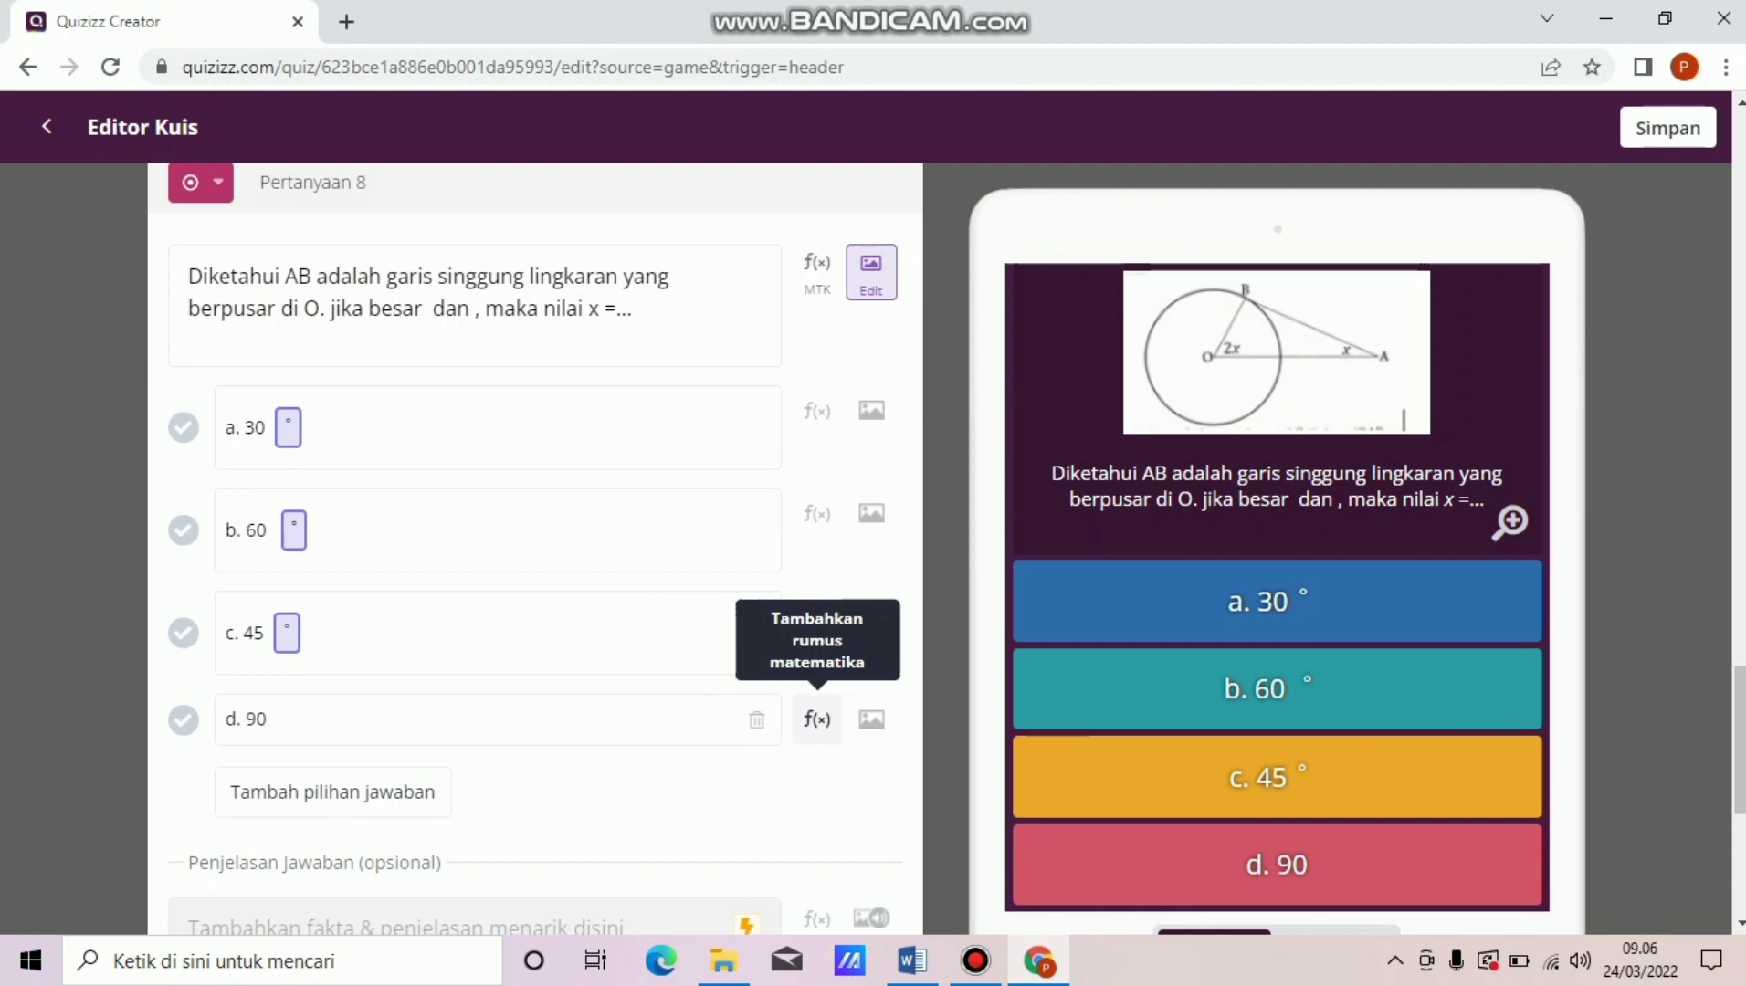
{"action": "left_click", "coordinate": [817, 720]}
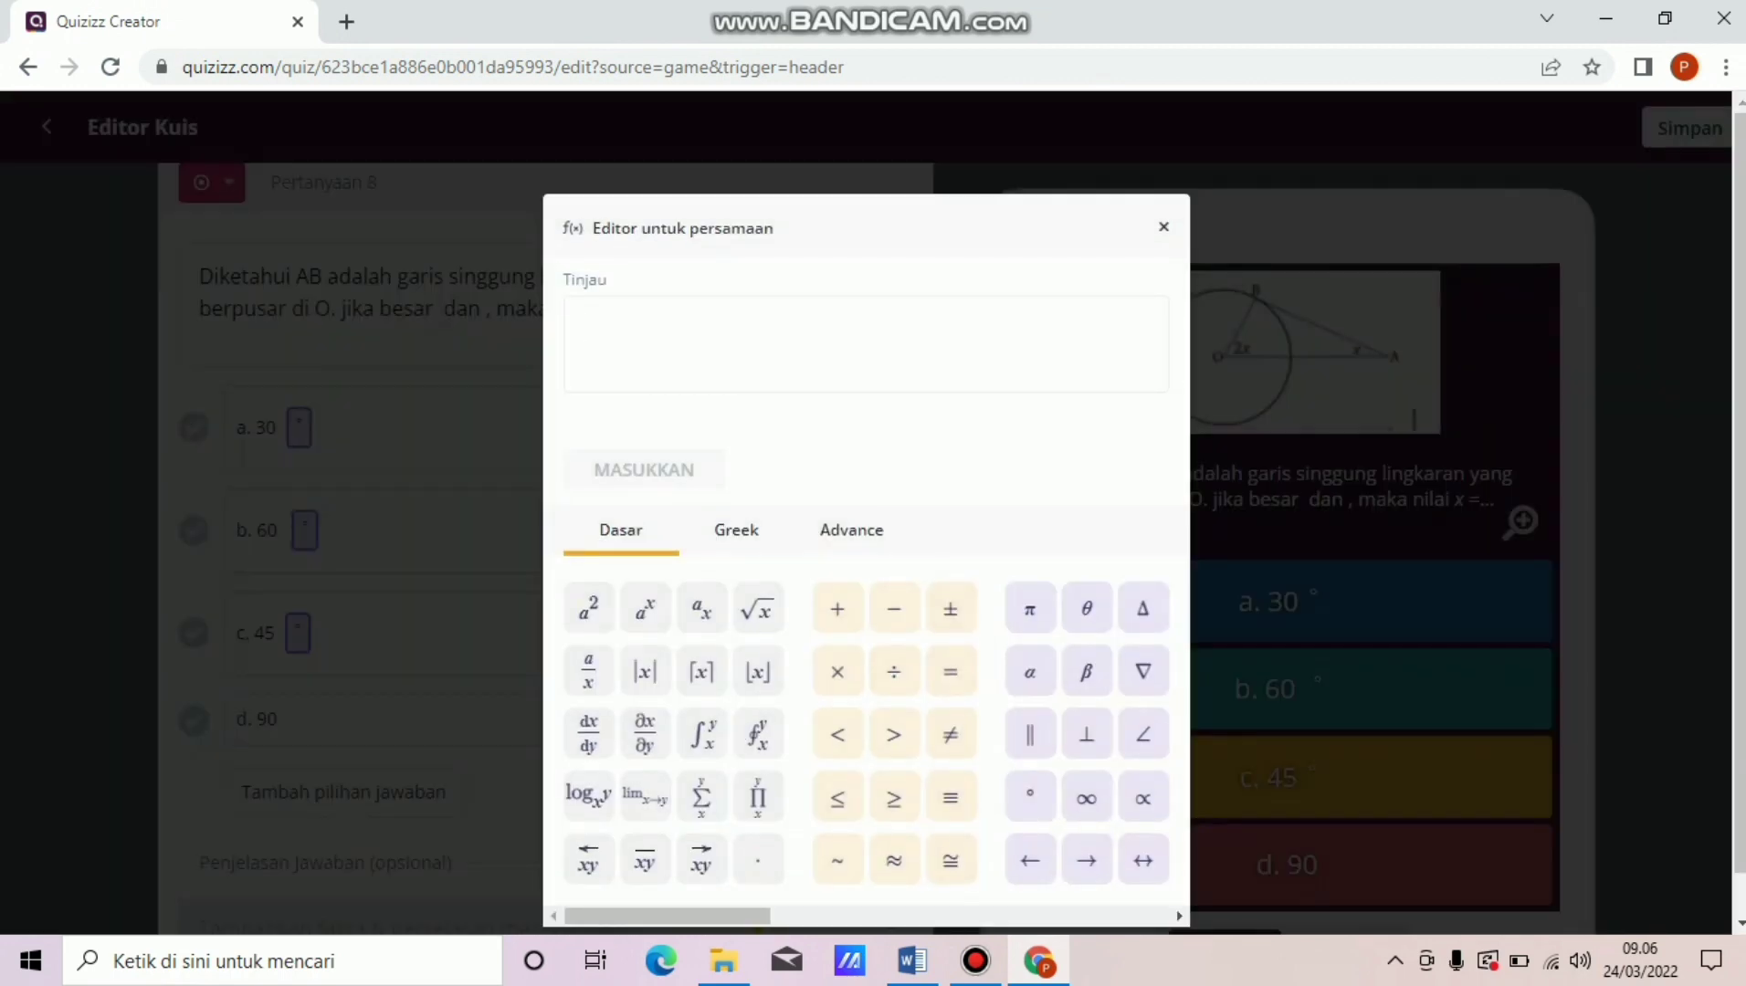
{"action": "left_click", "coordinate": [1030, 797]}
{"action": "left_click", "coordinate": [643, 470]}
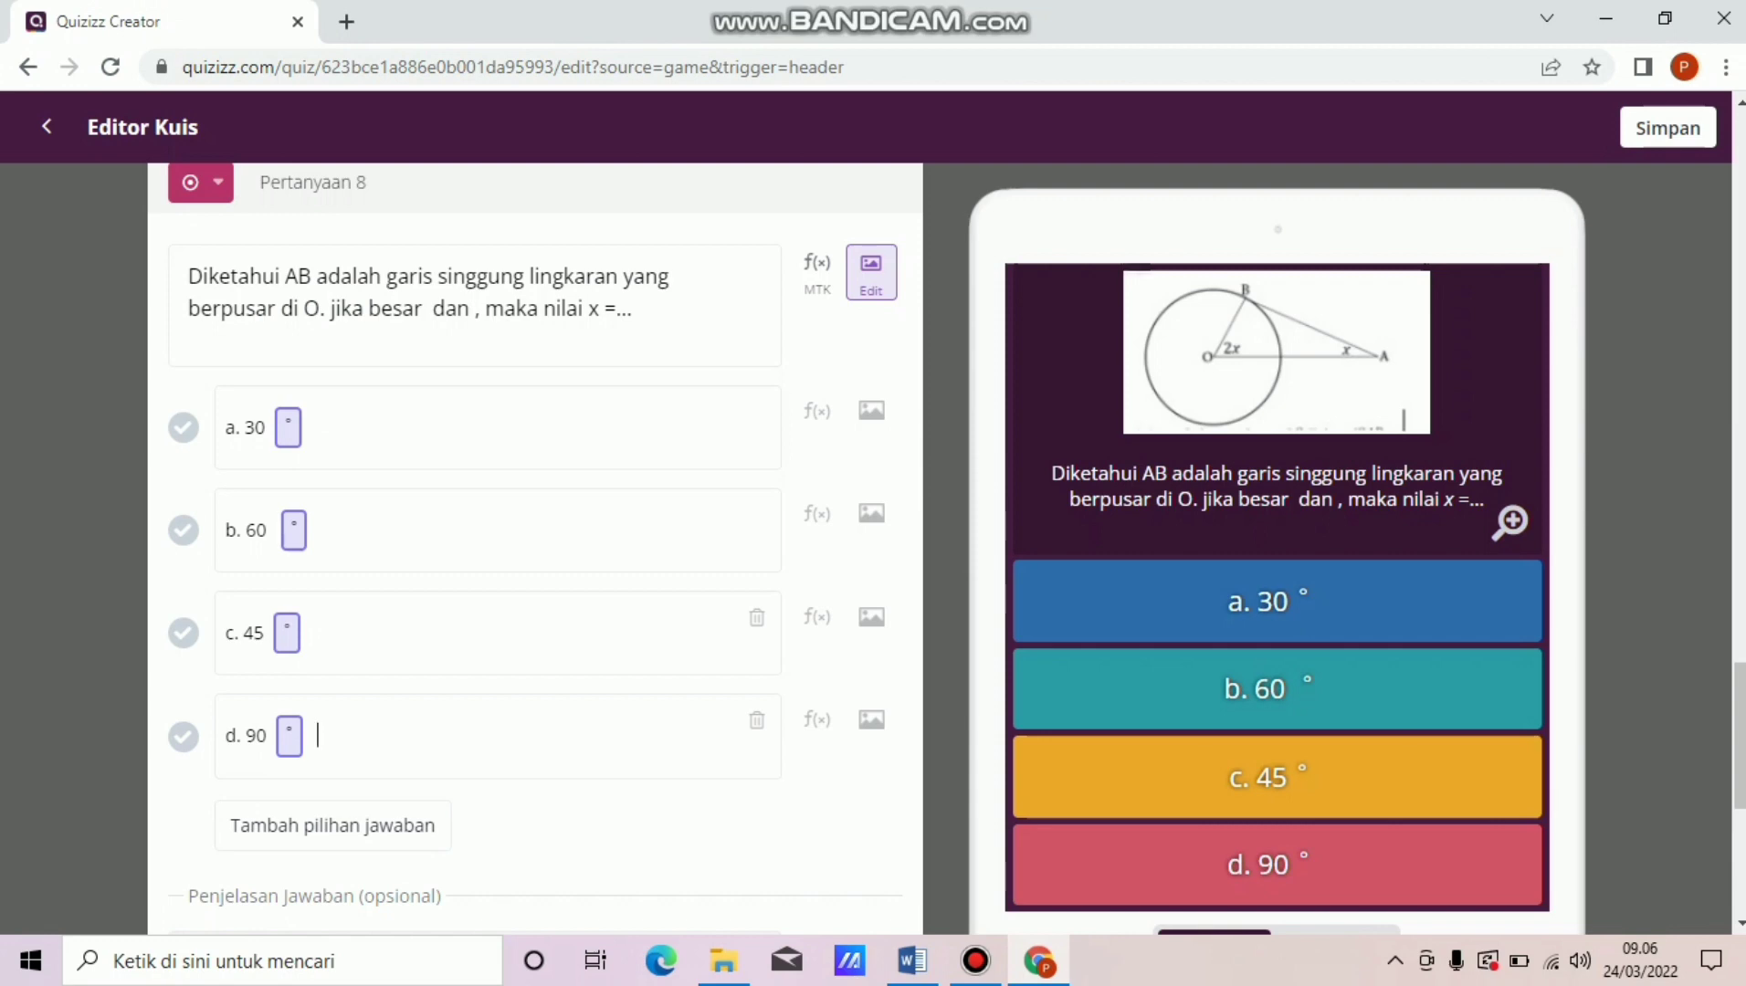
Mark "a. 30°" as the correct answer and save question 8 with a 10-minute time limit.
{"action": "left_click", "coordinate": [184, 427]}
{"action": "scroll", "coordinate": [535, 548], "scroll_direction": "down", "scroll_amount": 3}
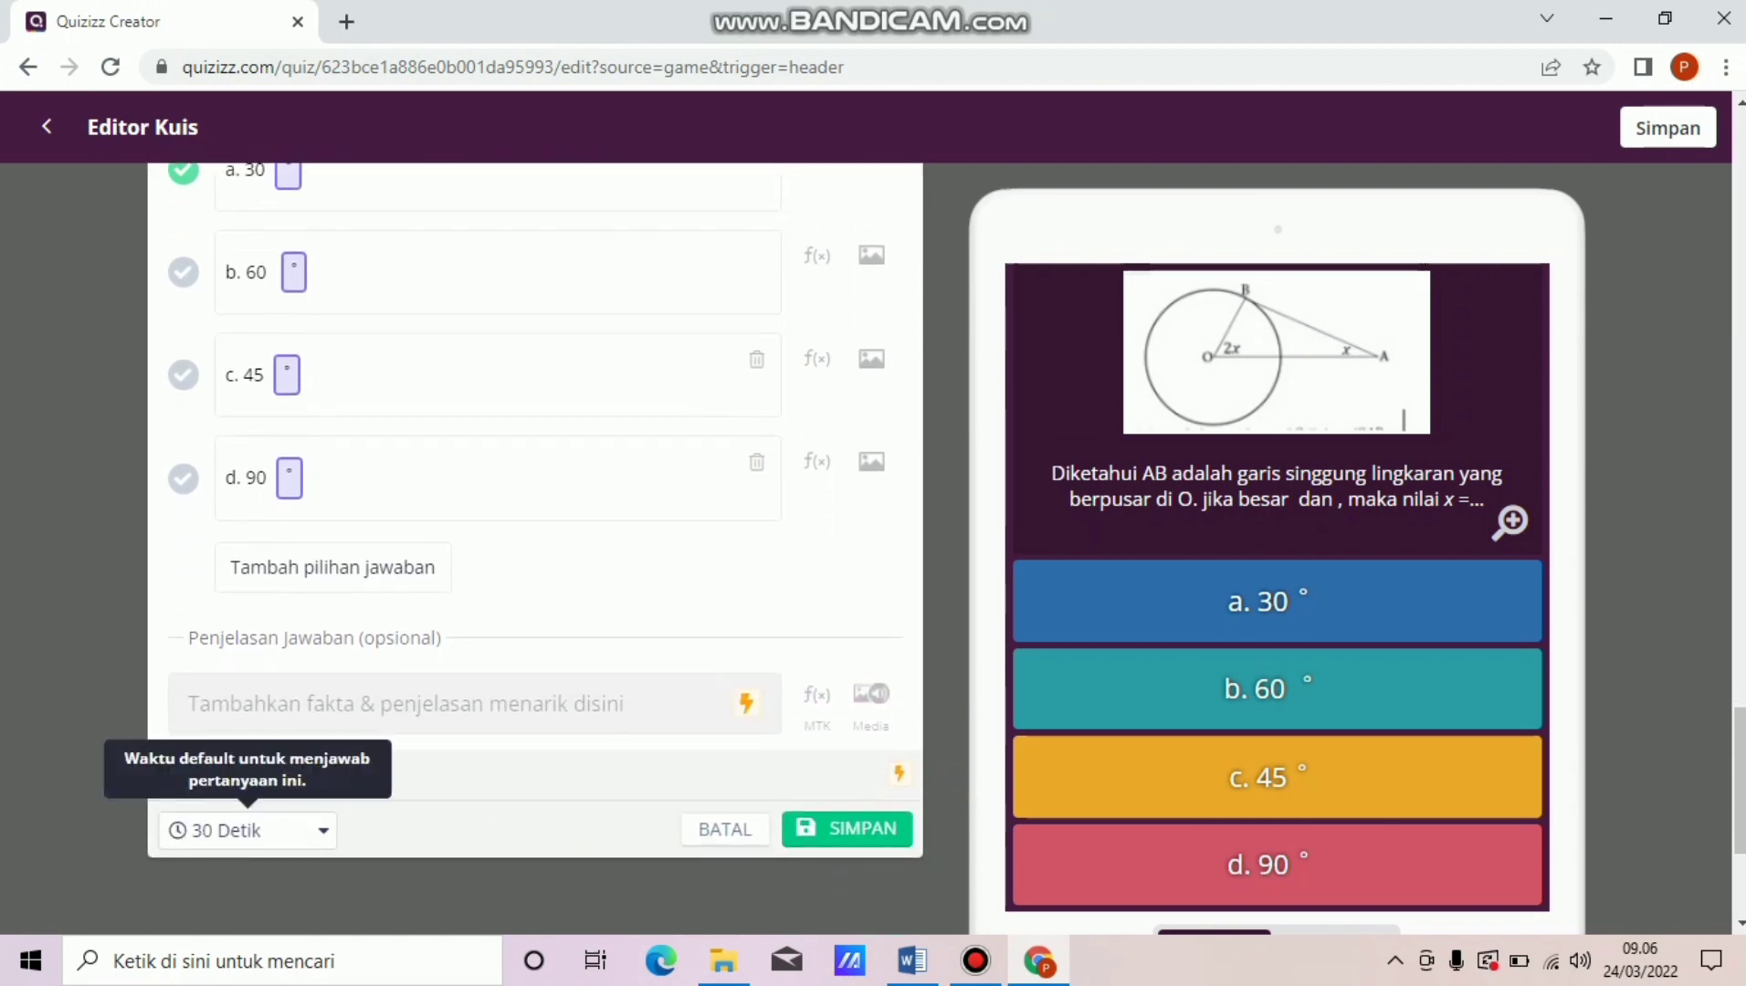
{"action": "left_click", "coordinate": [242, 831]}
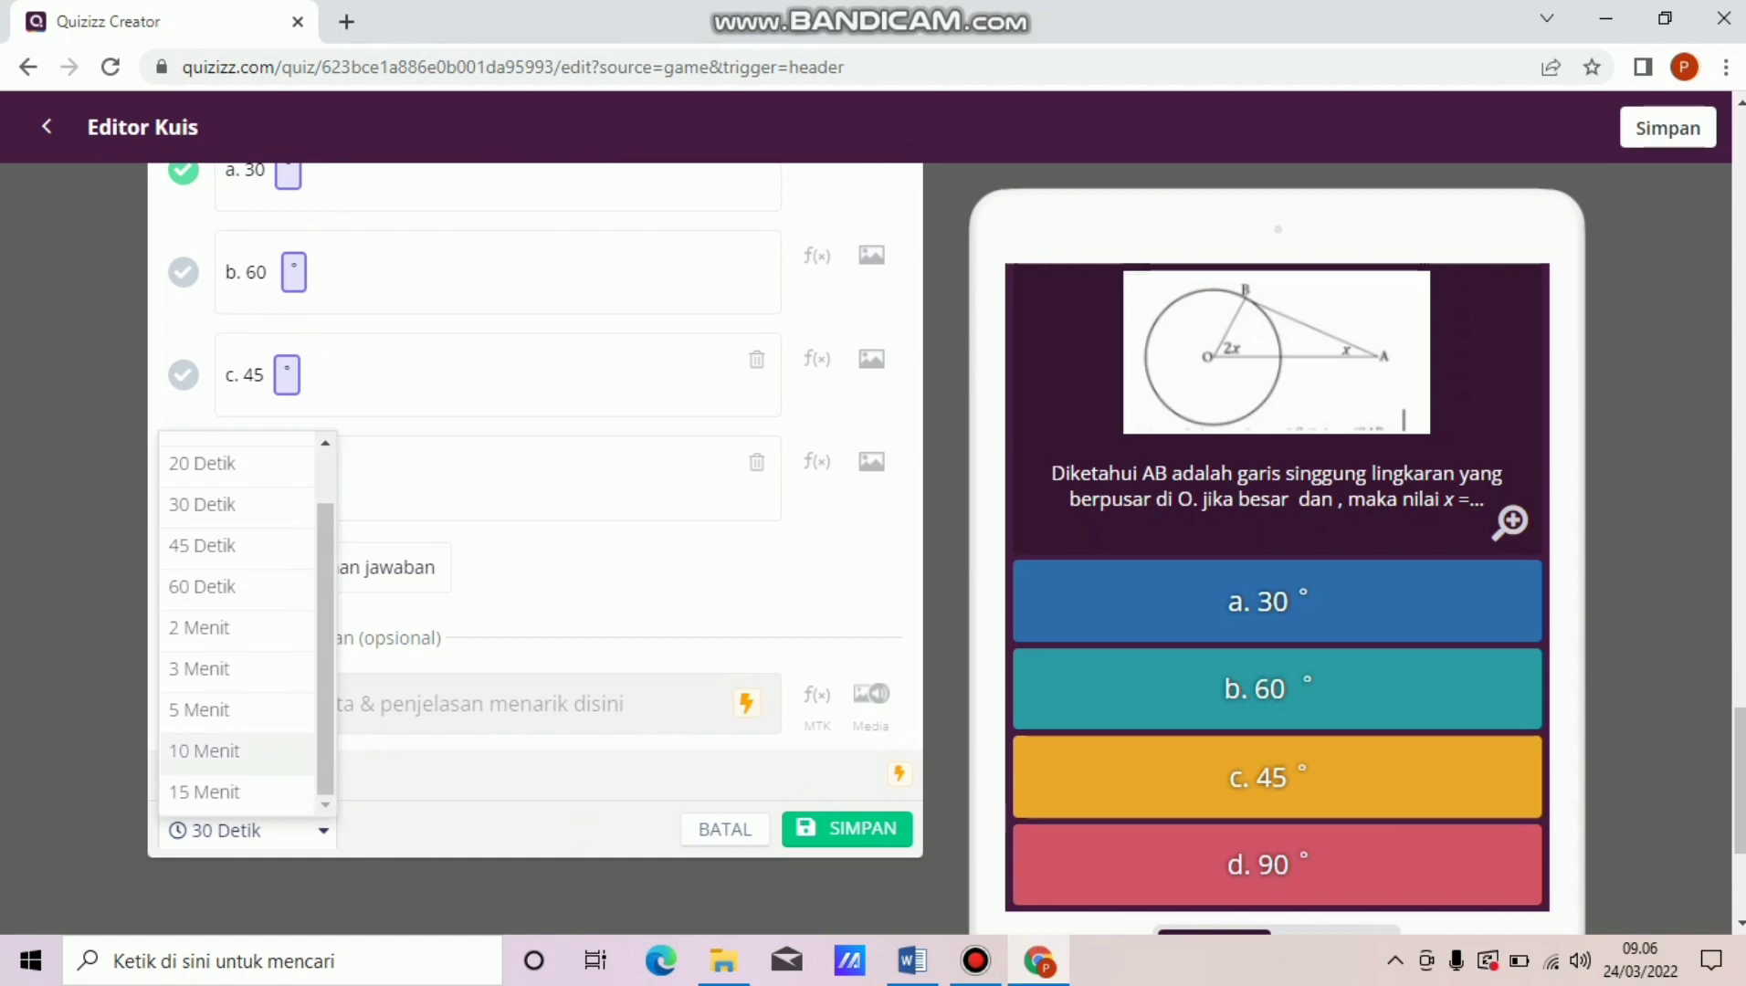
{"action": "left_click", "coordinate": [204, 751]}
{"action": "left_click", "coordinate": [847, 828]}
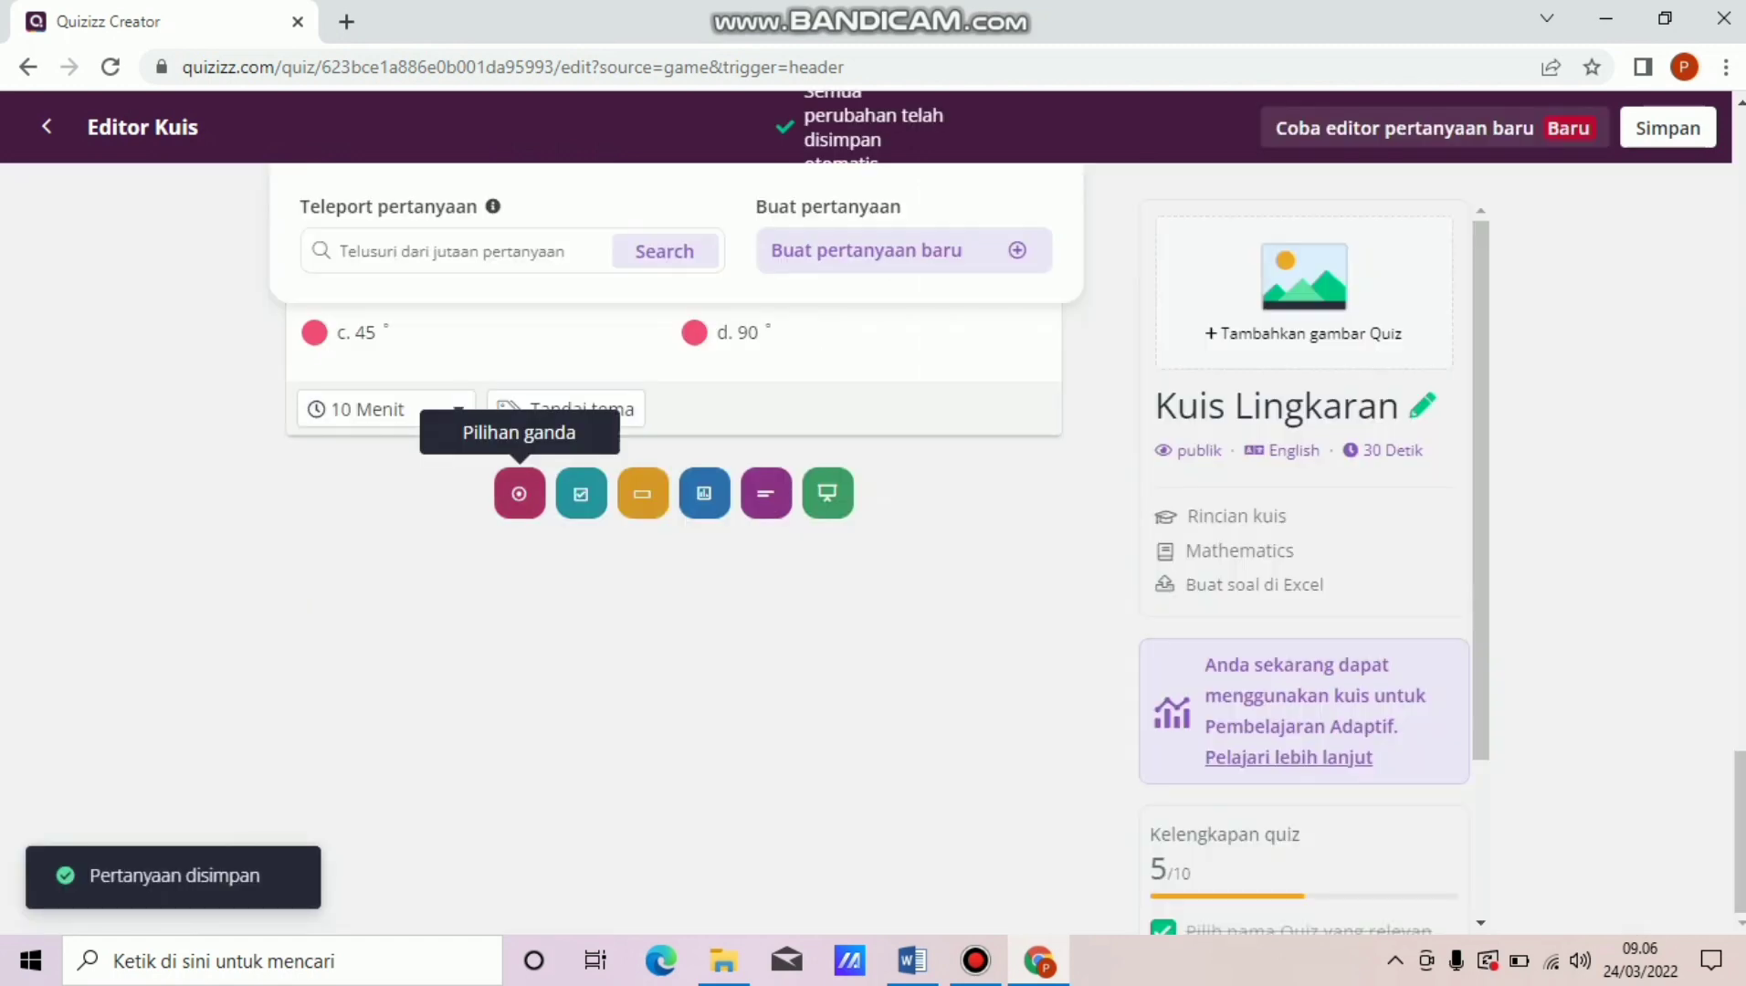
Add multiple-choice question 9 and copy its opening text, "Diberikan sebuah lingkaran … seperti tampak pada gambar.", from the Word document into the question field.
{"action": "left_click", "coordinate": [519, 493]}
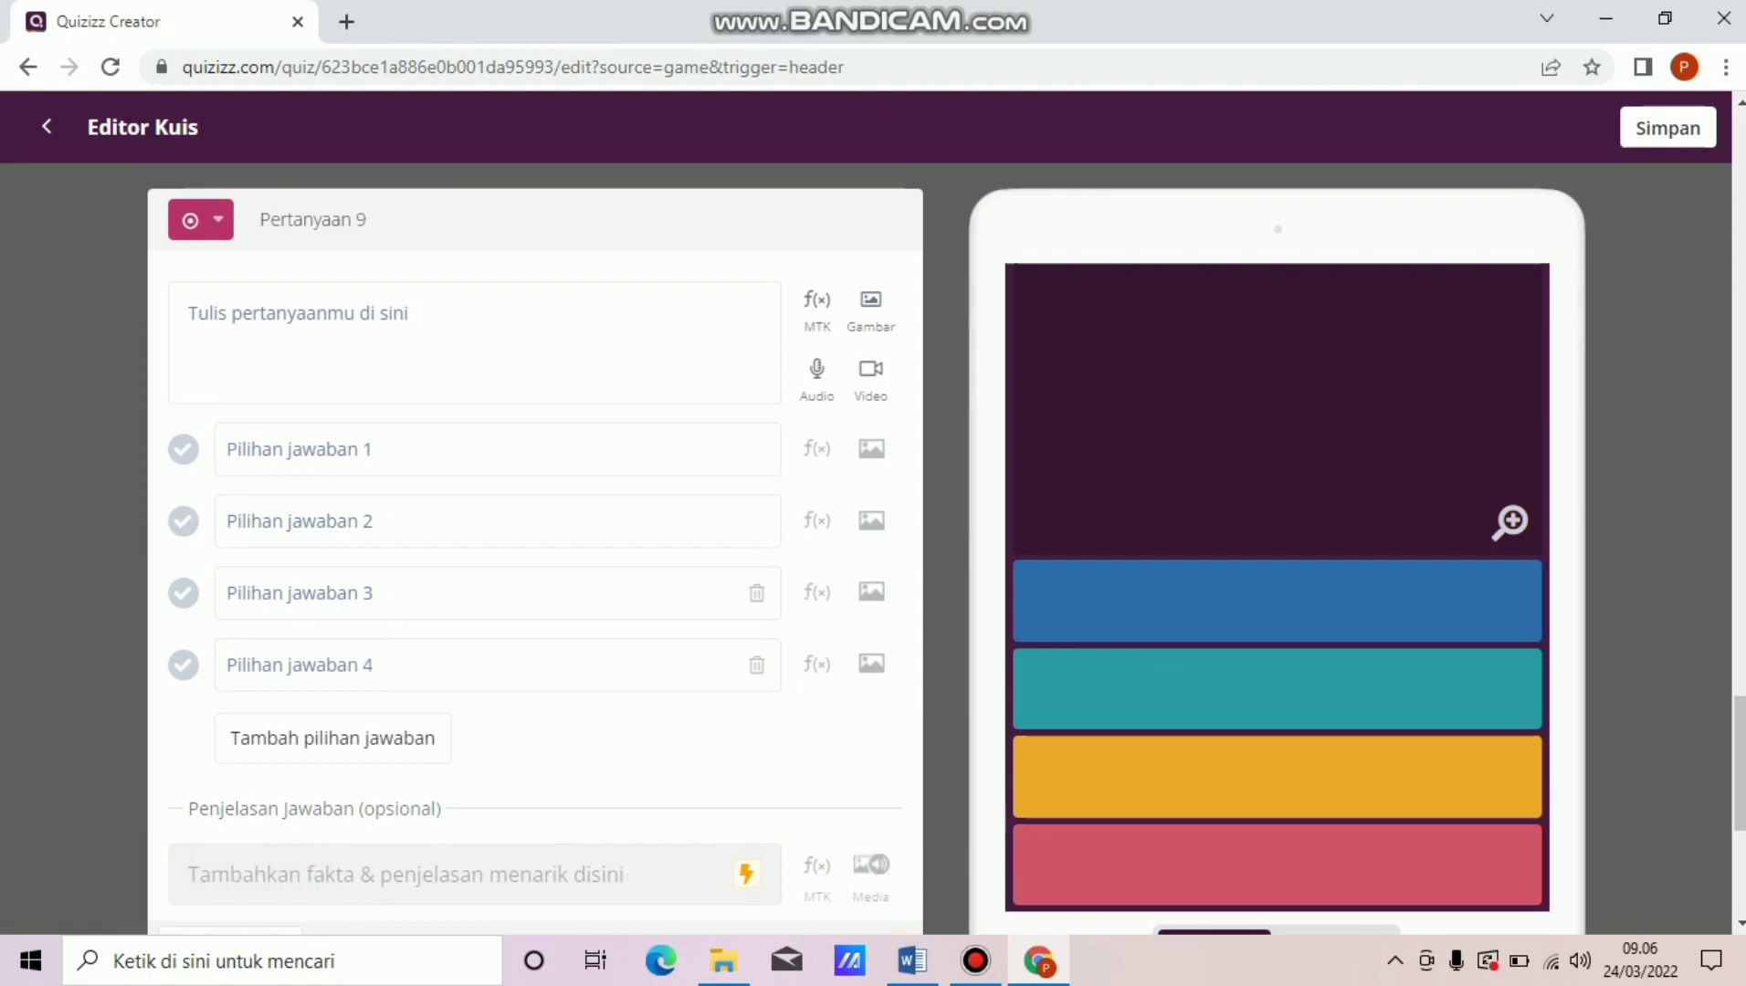
{"action": "left_click", "coordinate": [475, 342]}
{"action": "left_click", "coordinate": [912, 961]}
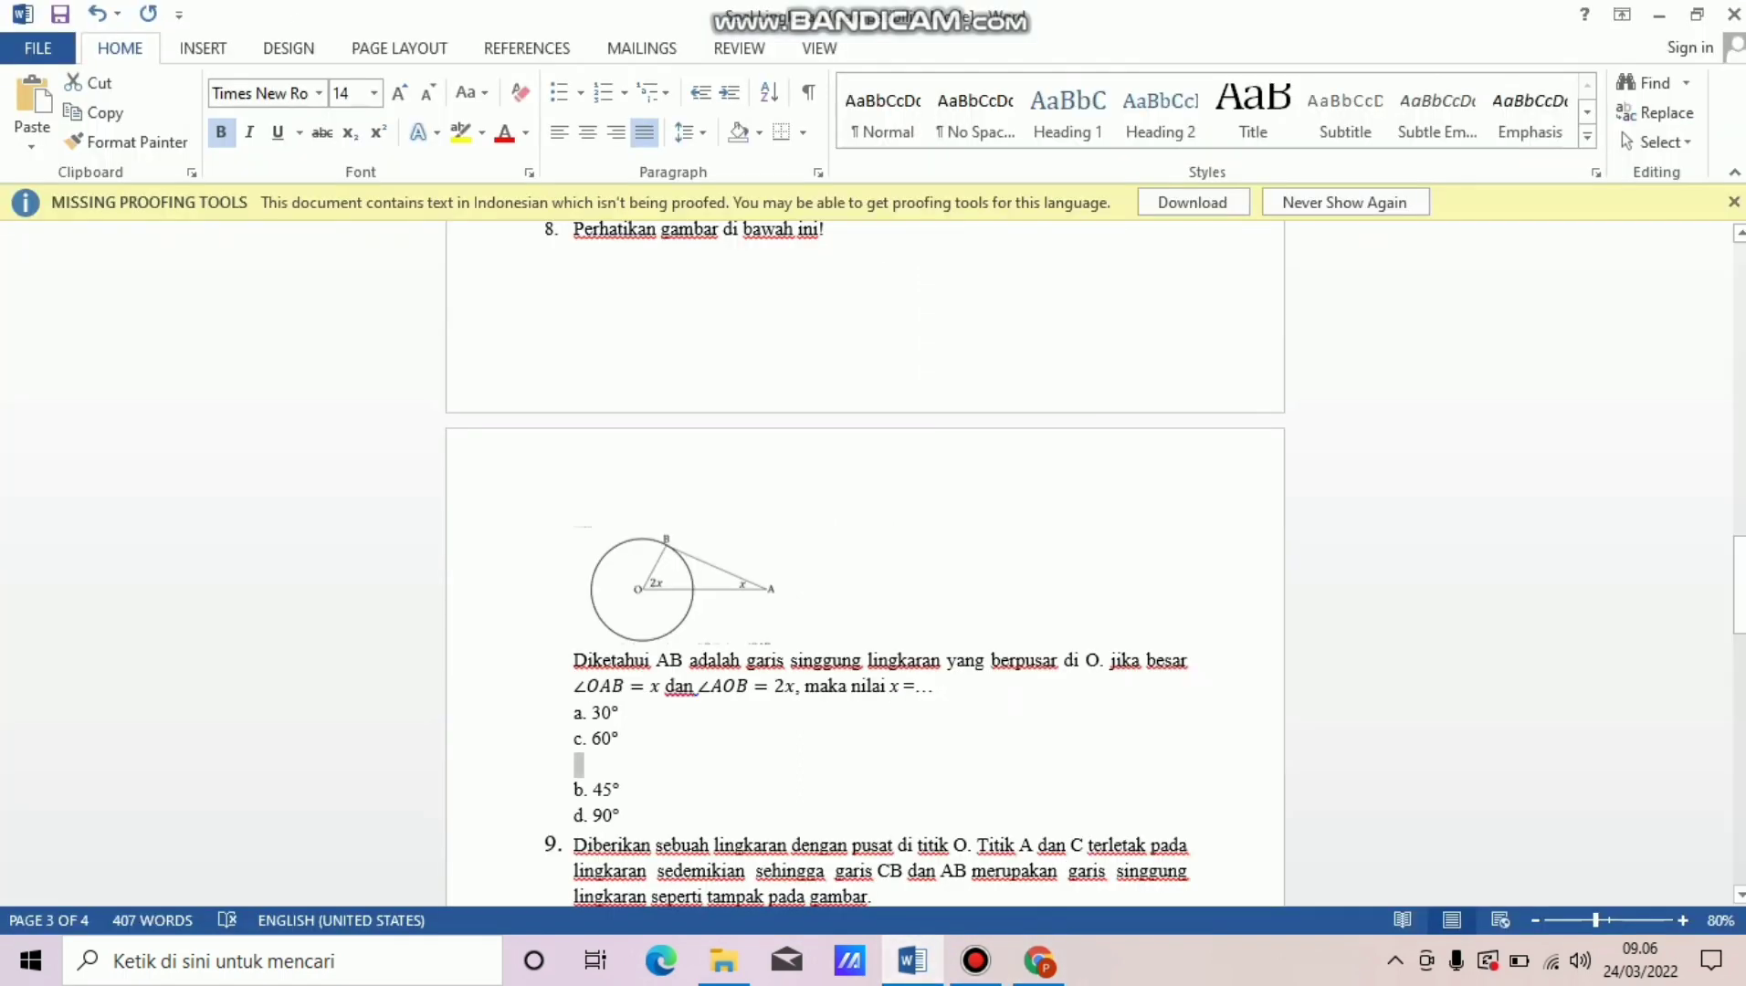
{"action": "left_click_drag", "start_coordinate": [575, 845], "coordinate": [868, 733]}
{"action": "key", "text": "ctrl+c"}
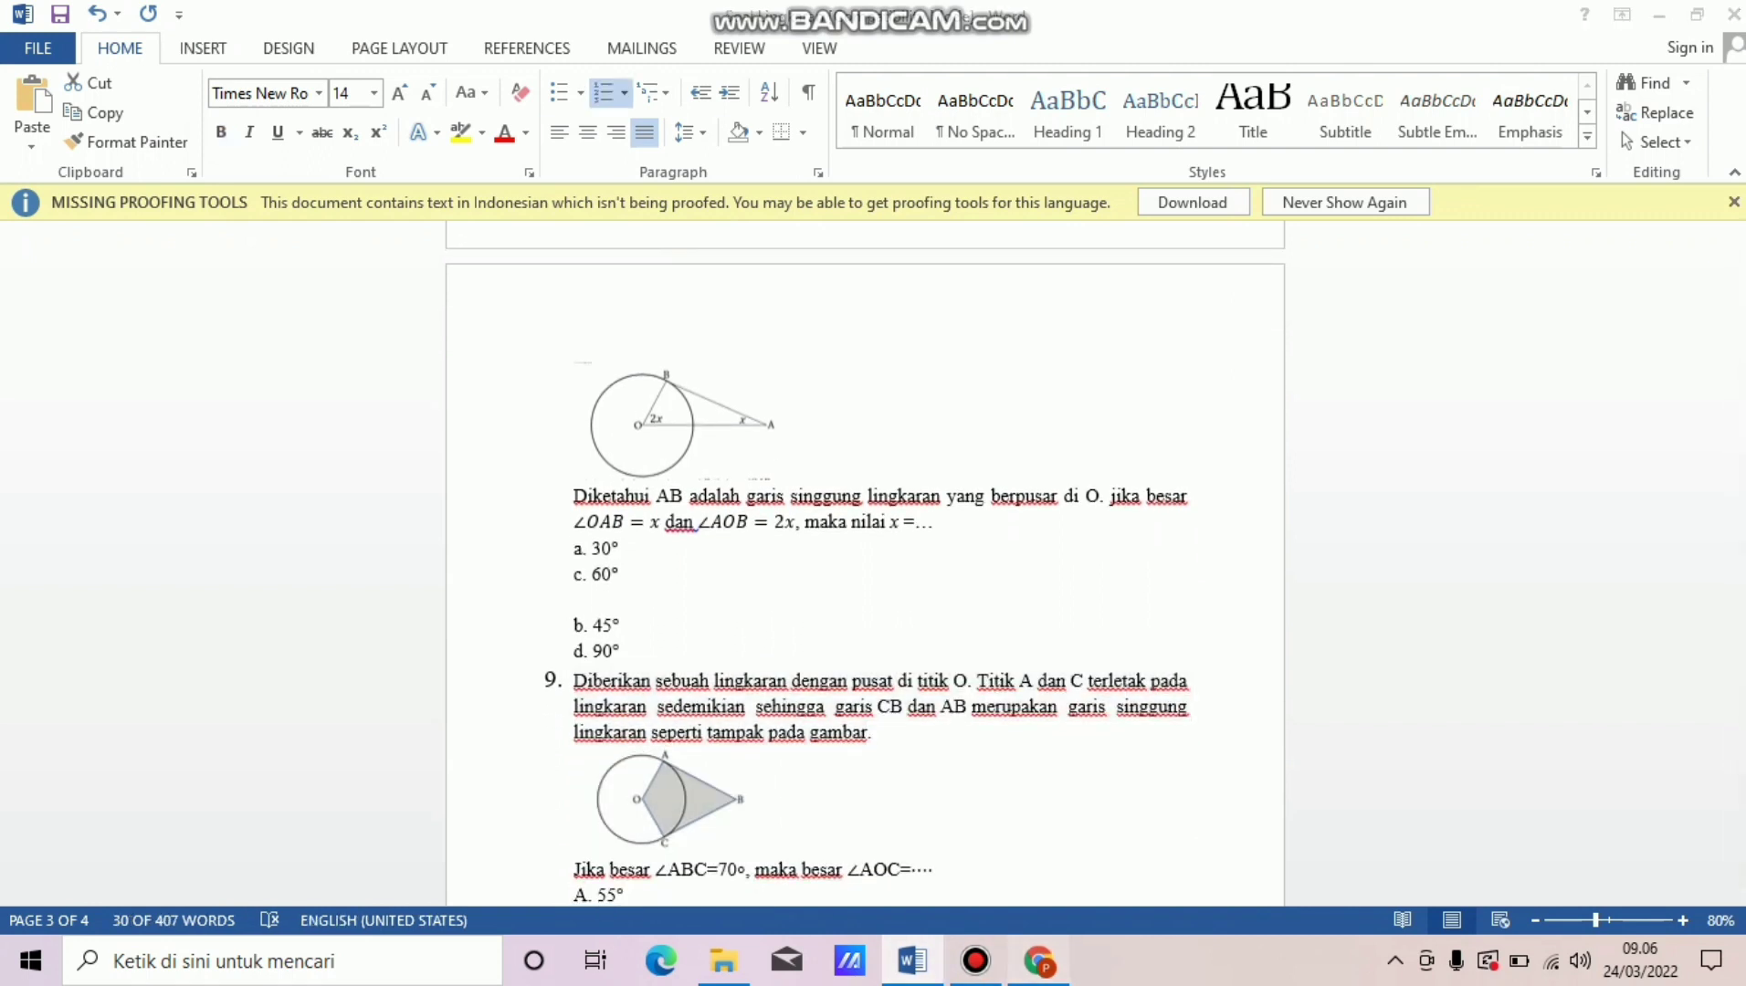
{"action": "key", "text": "alt+Tab"}
{"action": "key", "text": "ctrl+v"}
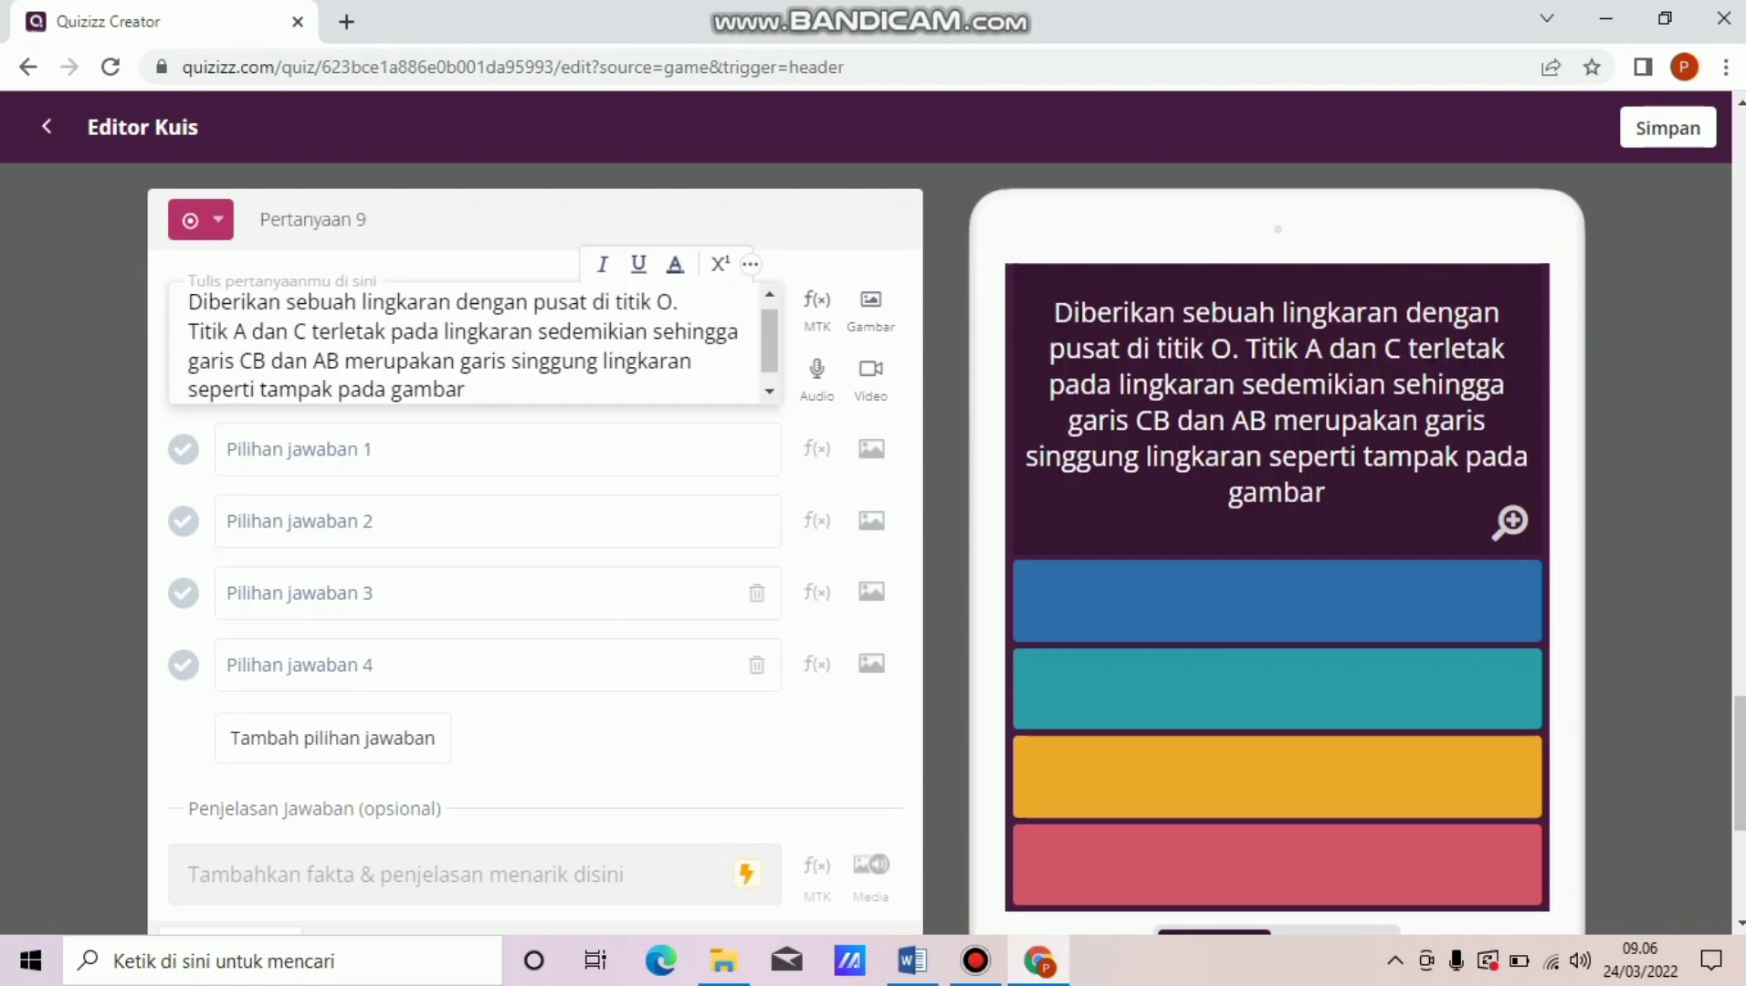
{"action": "type", "text": "."}
{"action": "key", "text": "Return"}
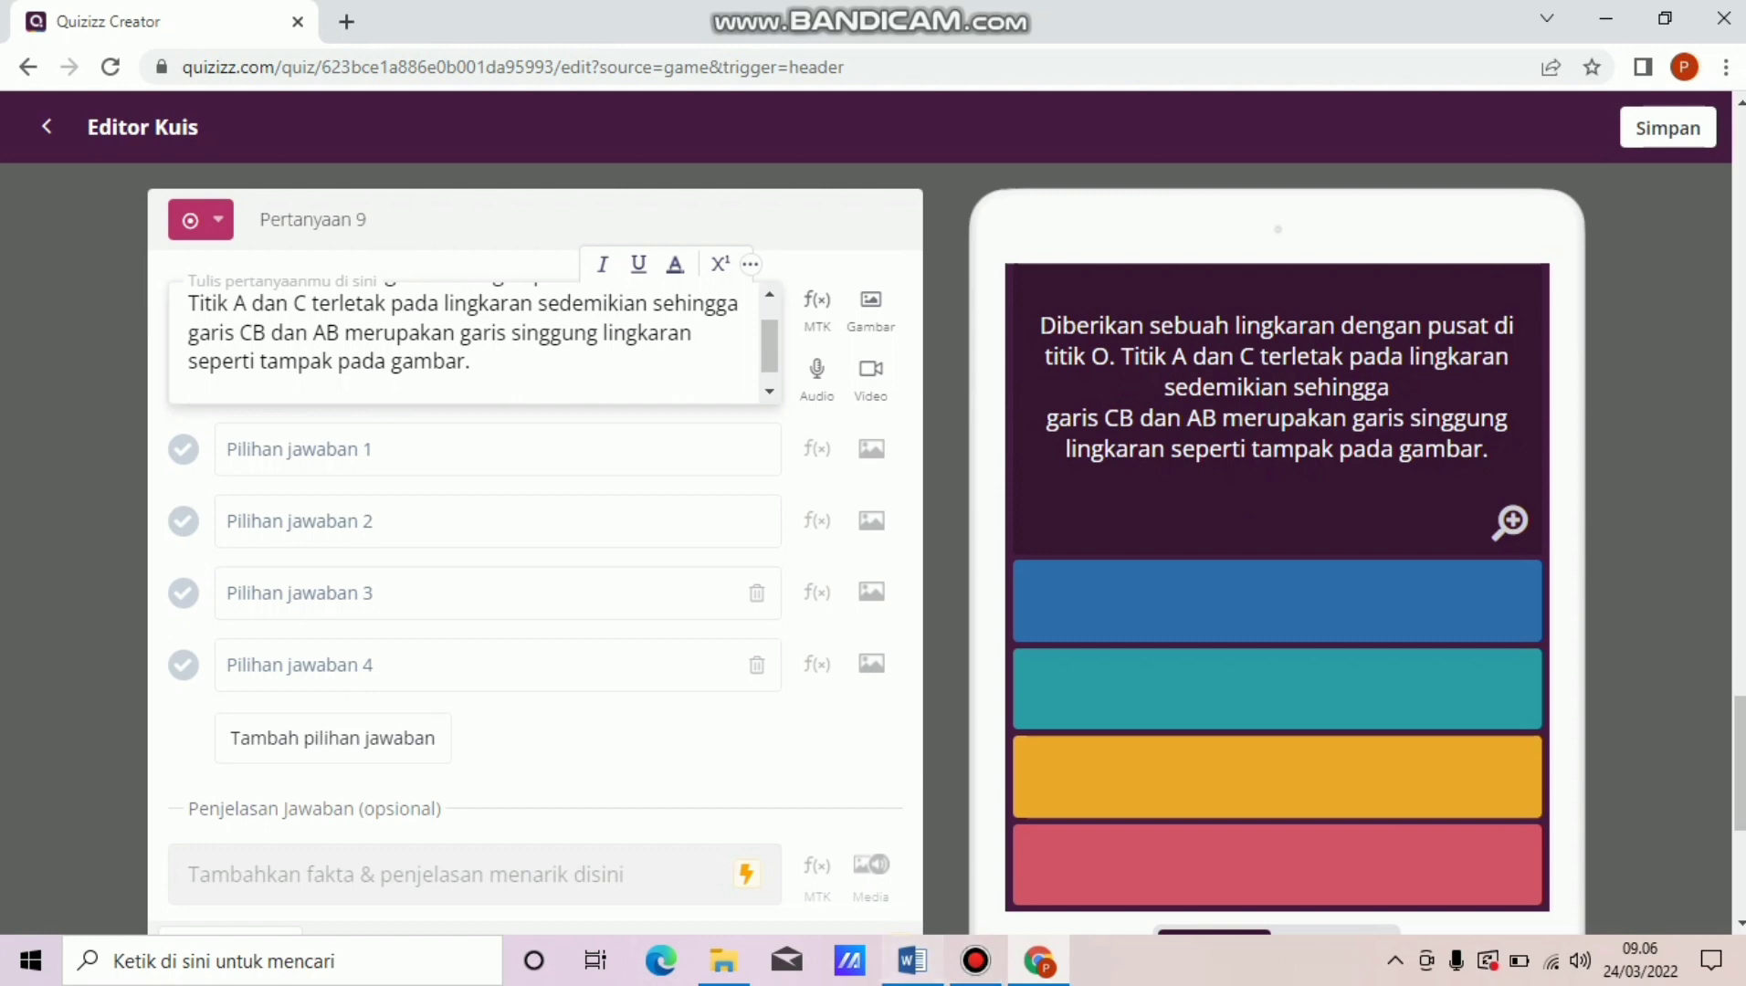
Copy "Jika besar ∠ABC=70∘, maka besar ∠AOC=····" from the Word document onto a new line of question 9 and remove the trailing blank lines.
{"action": "key", "text": "alt+Tab"}
{"action": "left_click_drag", "start_coordinate": [574, 869], "coordinate": [935, 870]}
{"action": "key", "text": "ctrl+c"}
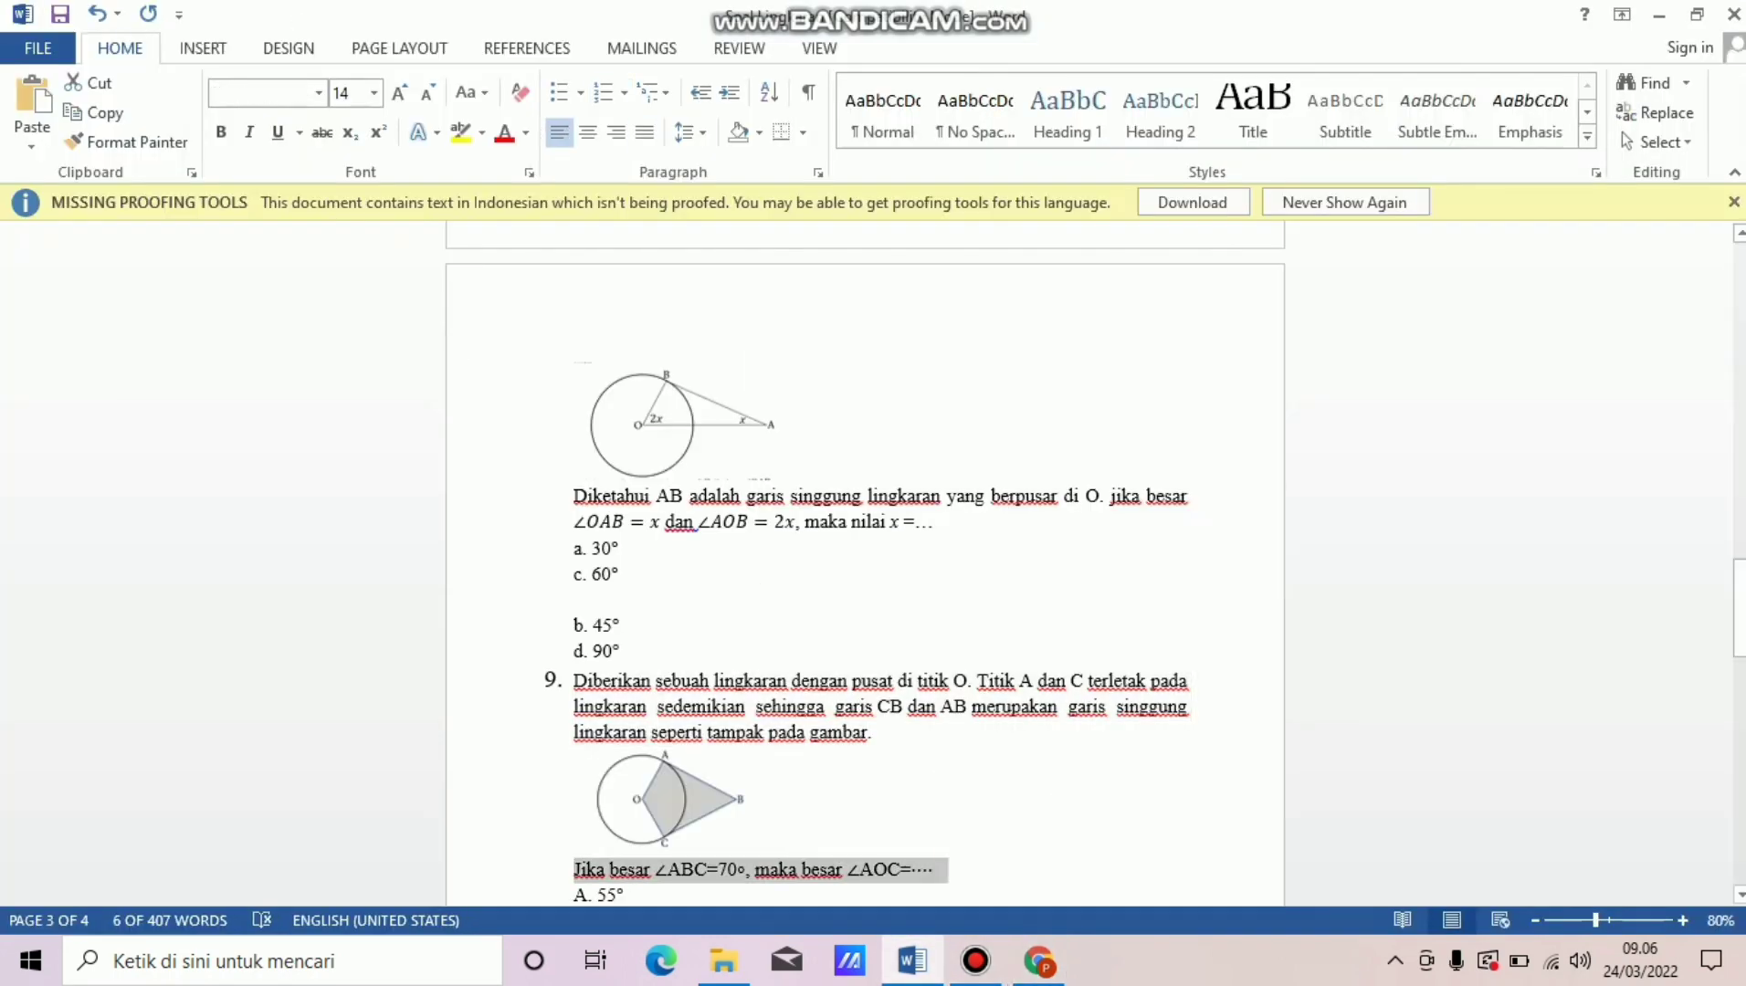
{"action": "mouse_move", "coordinate": [911, 960]}
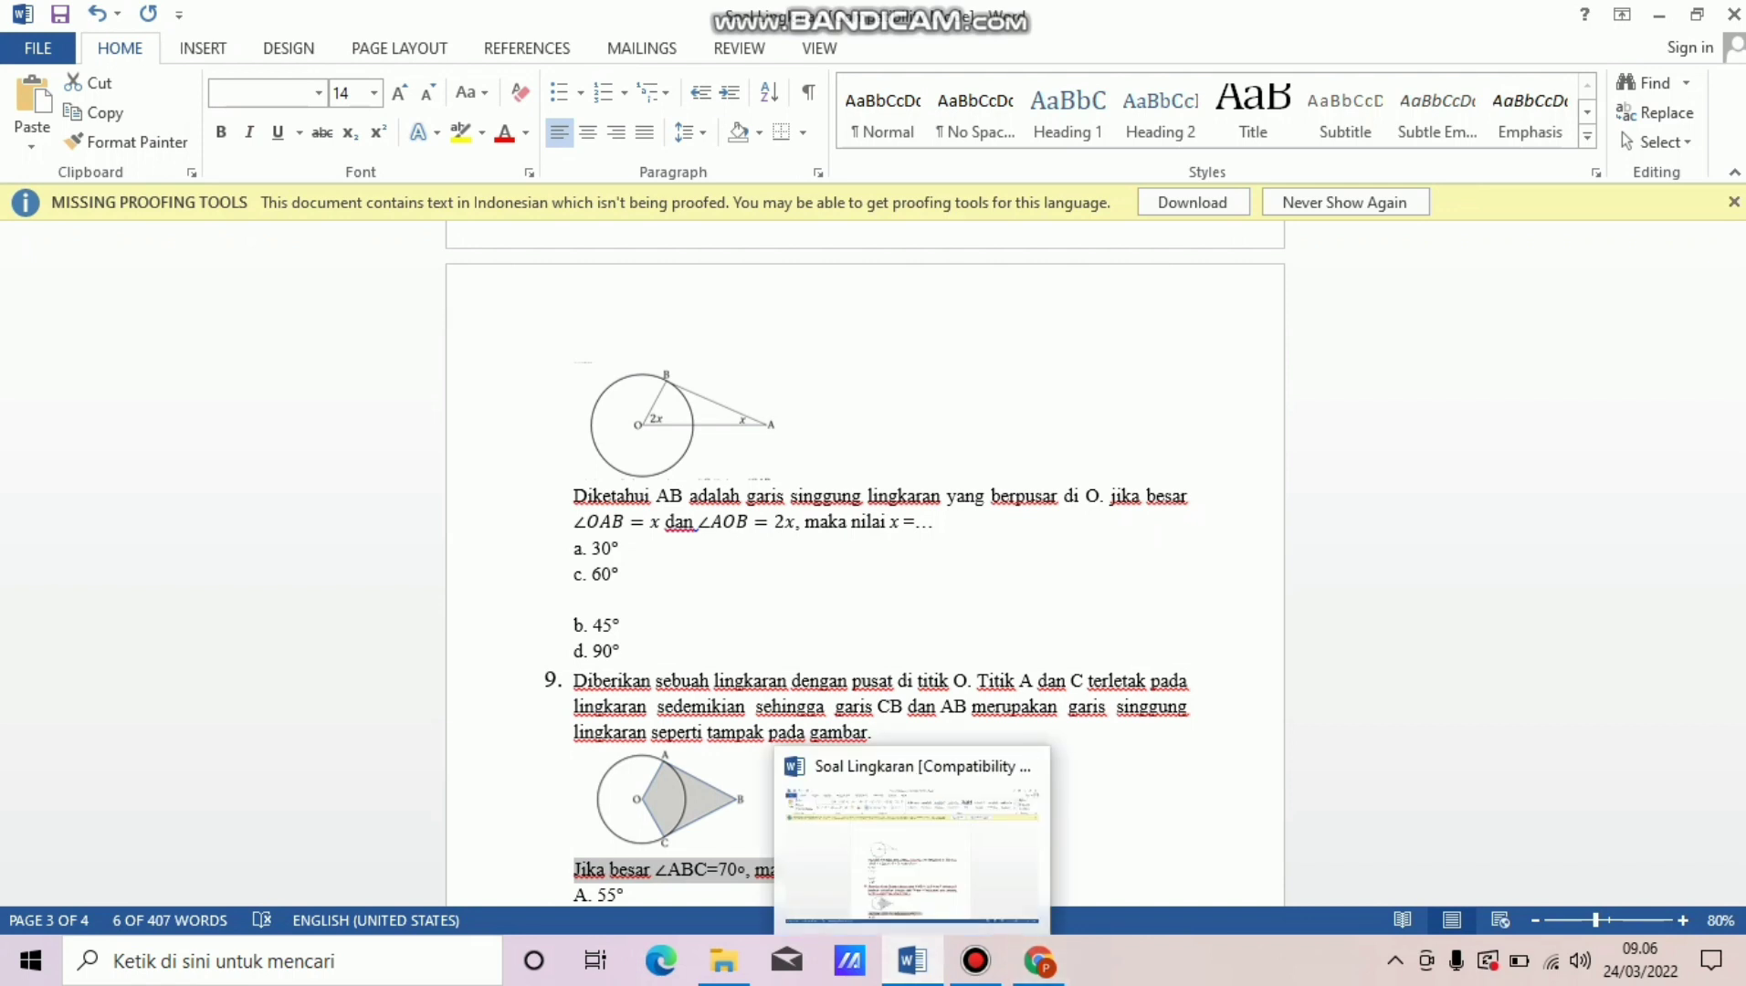
{"action": "left_click", "coordinate": [1040, 961]}
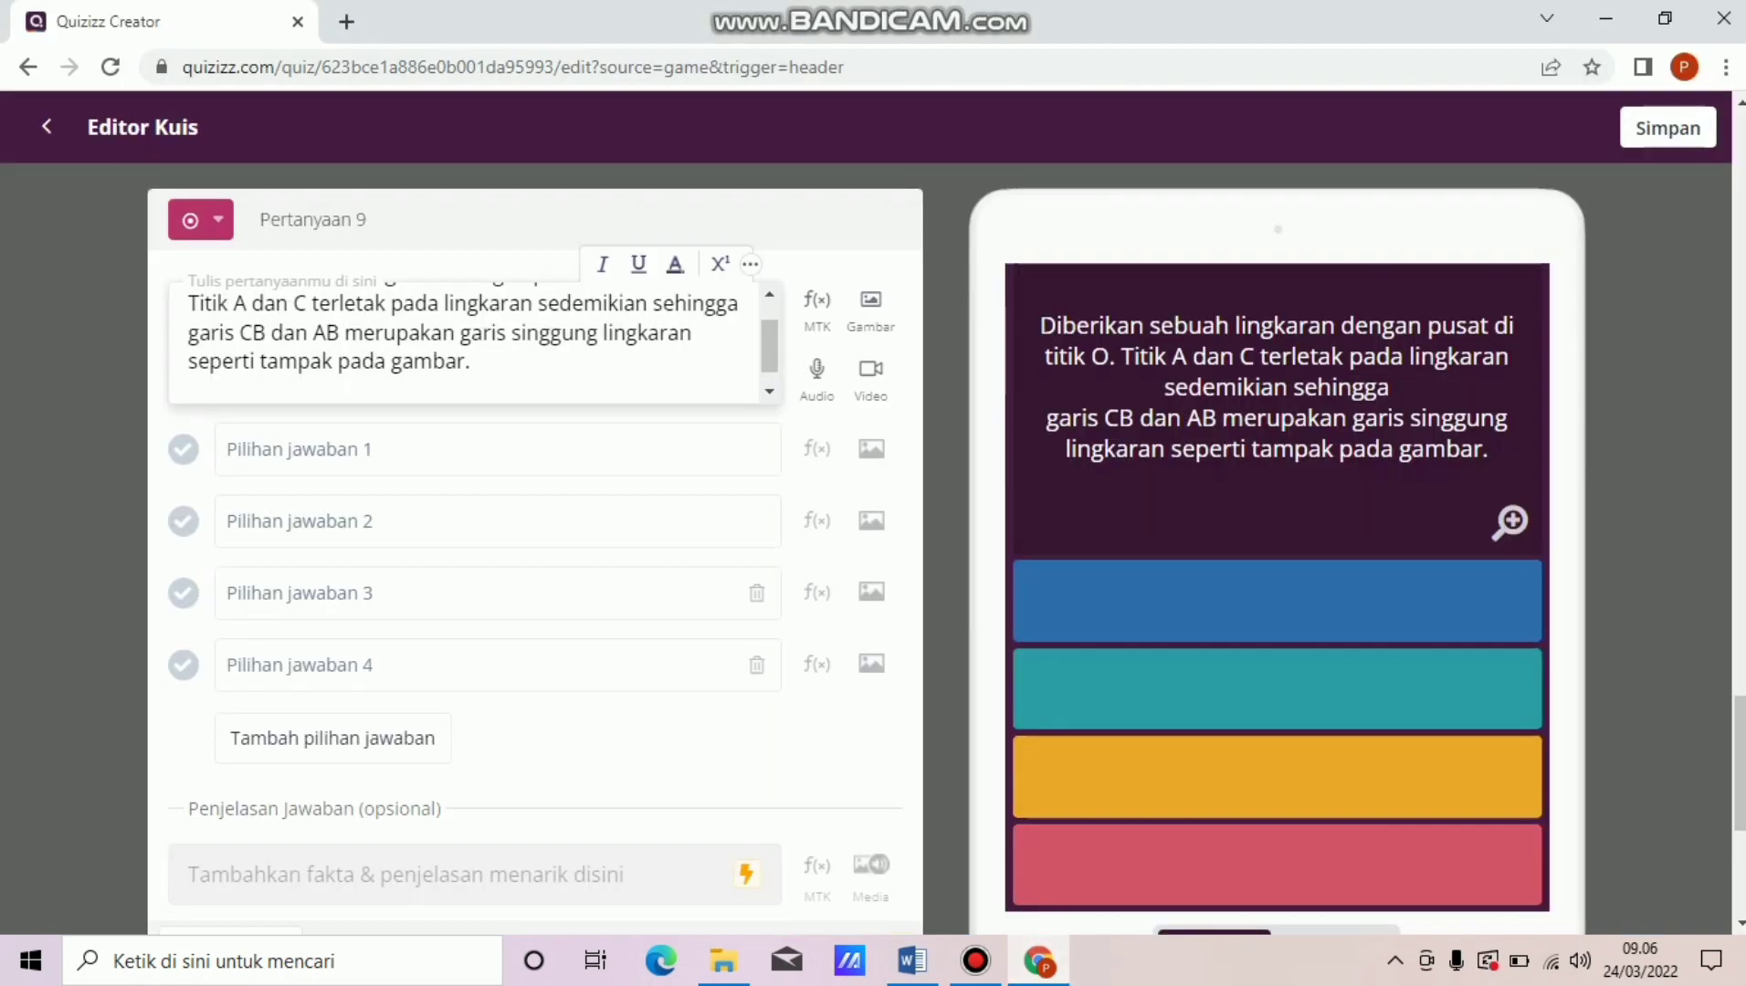
{"action": "key", "text": "ctrl+v"}
{"action": "key", "text": "Return"}
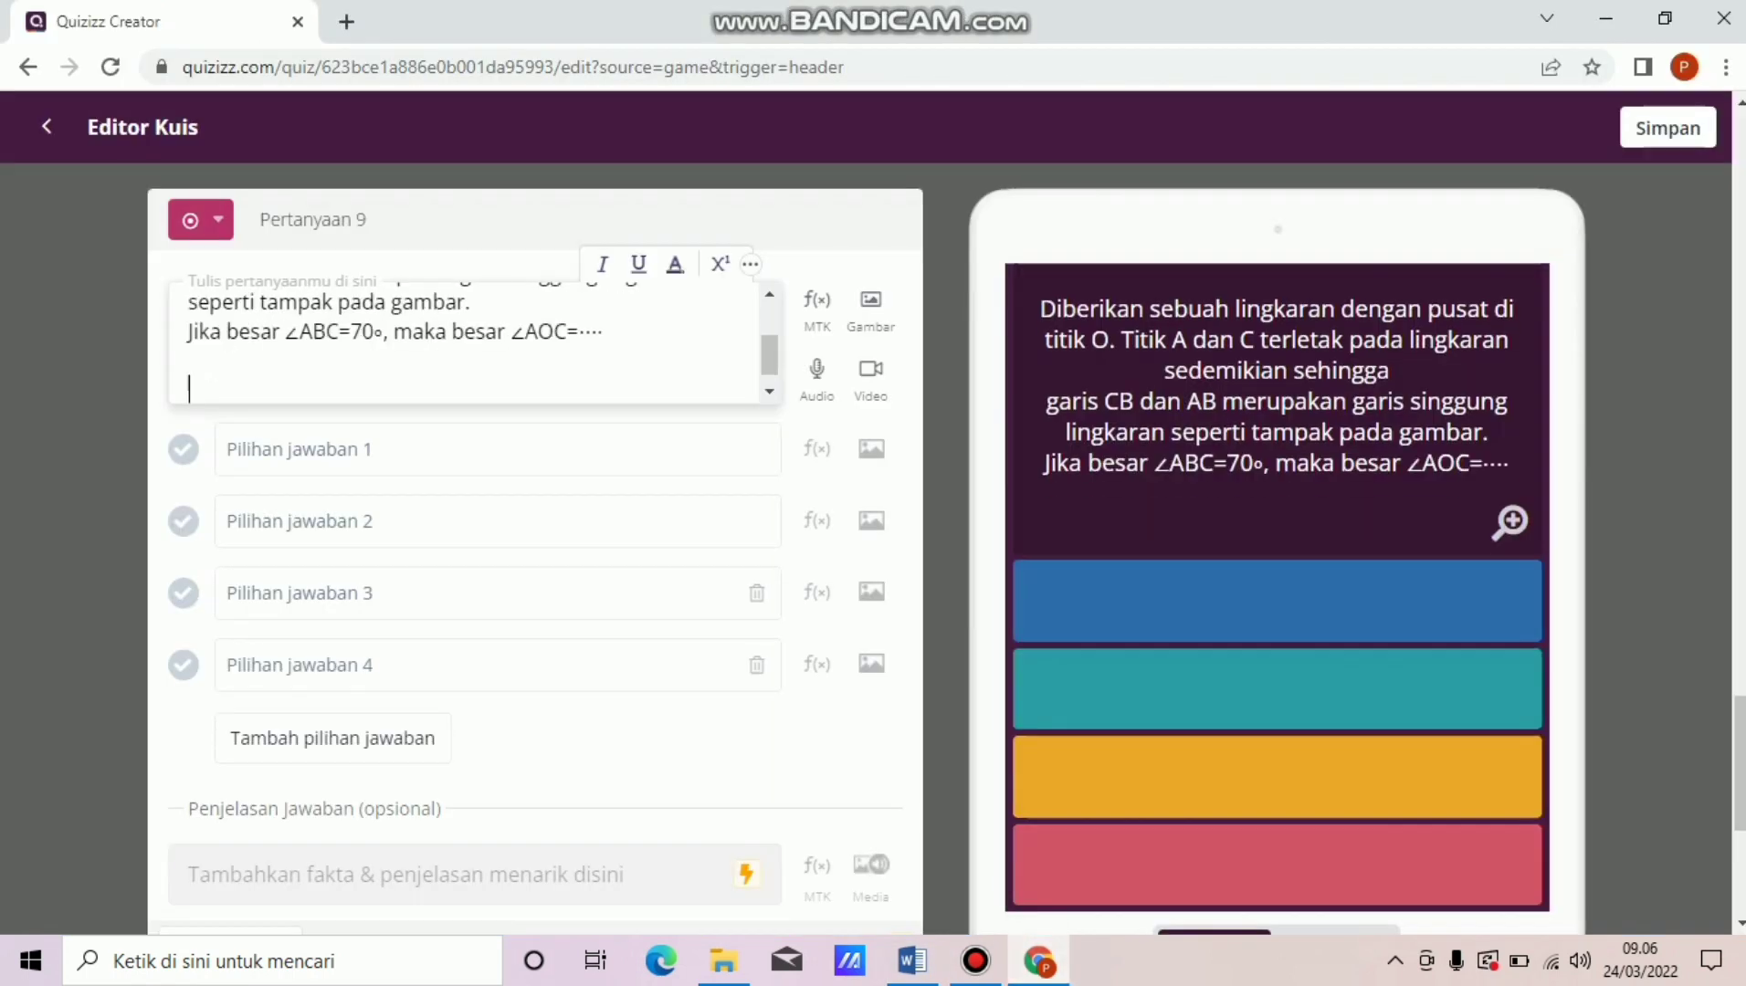
{"action": "key", "text": "BackSpace"}
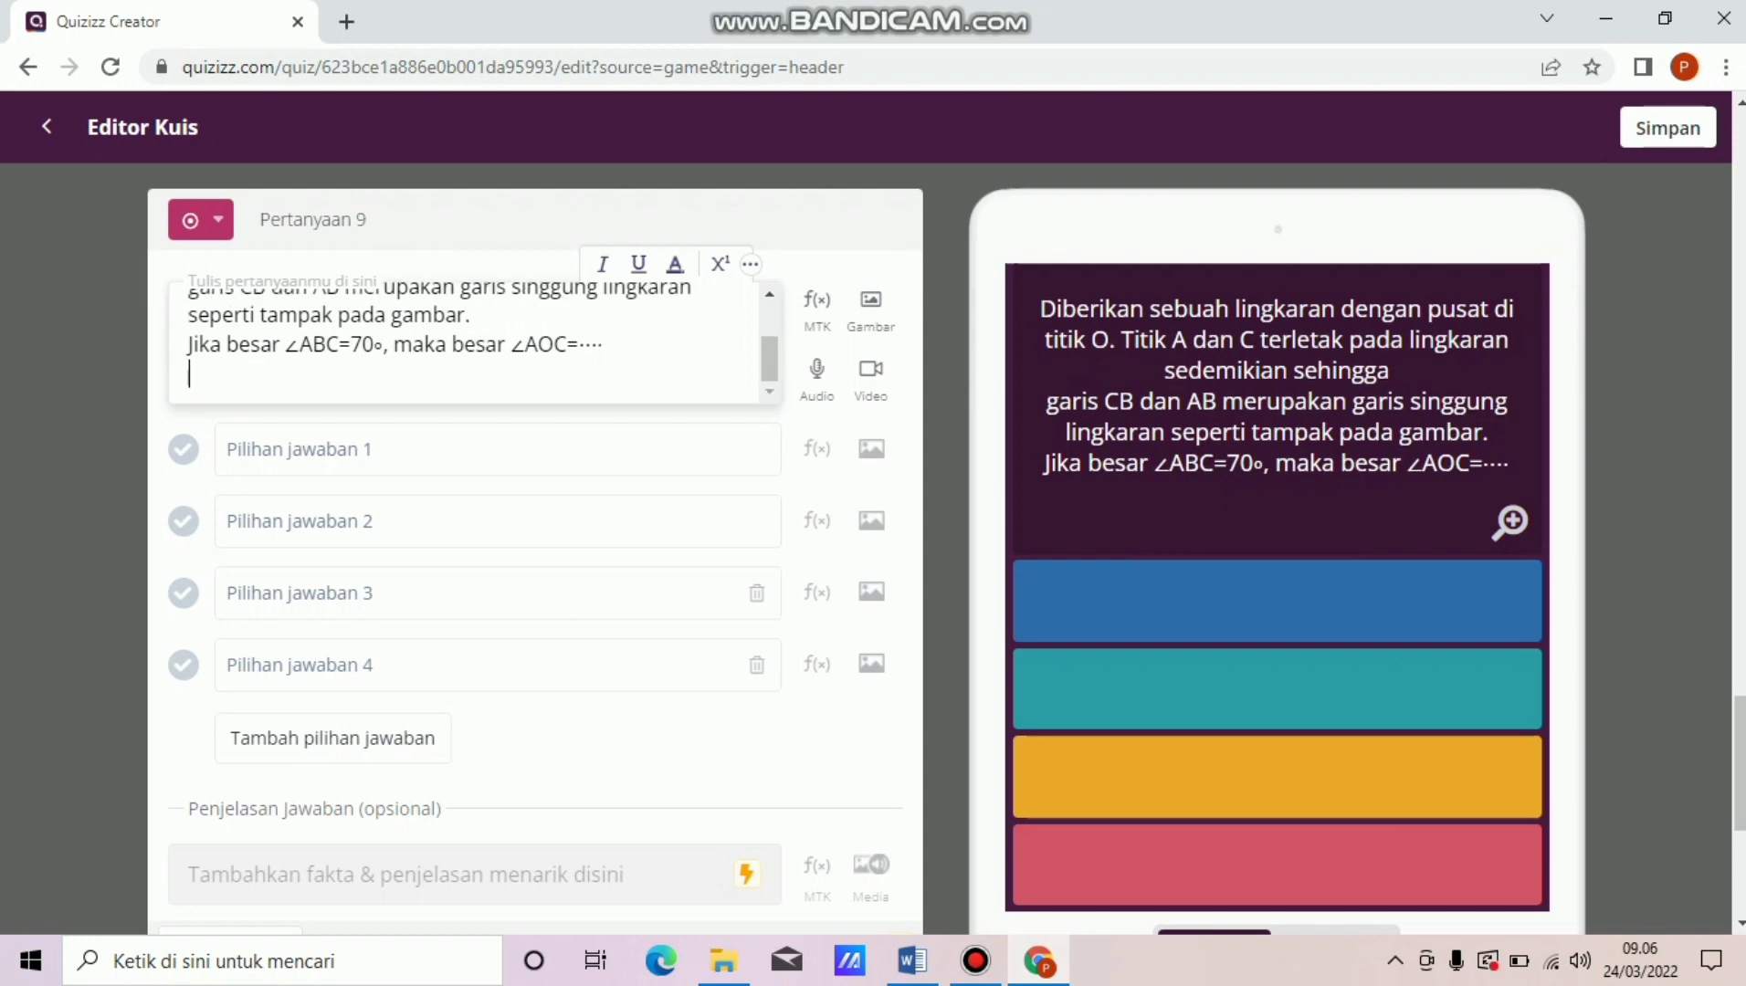
{"action": "key", "text": "BackSpace"}
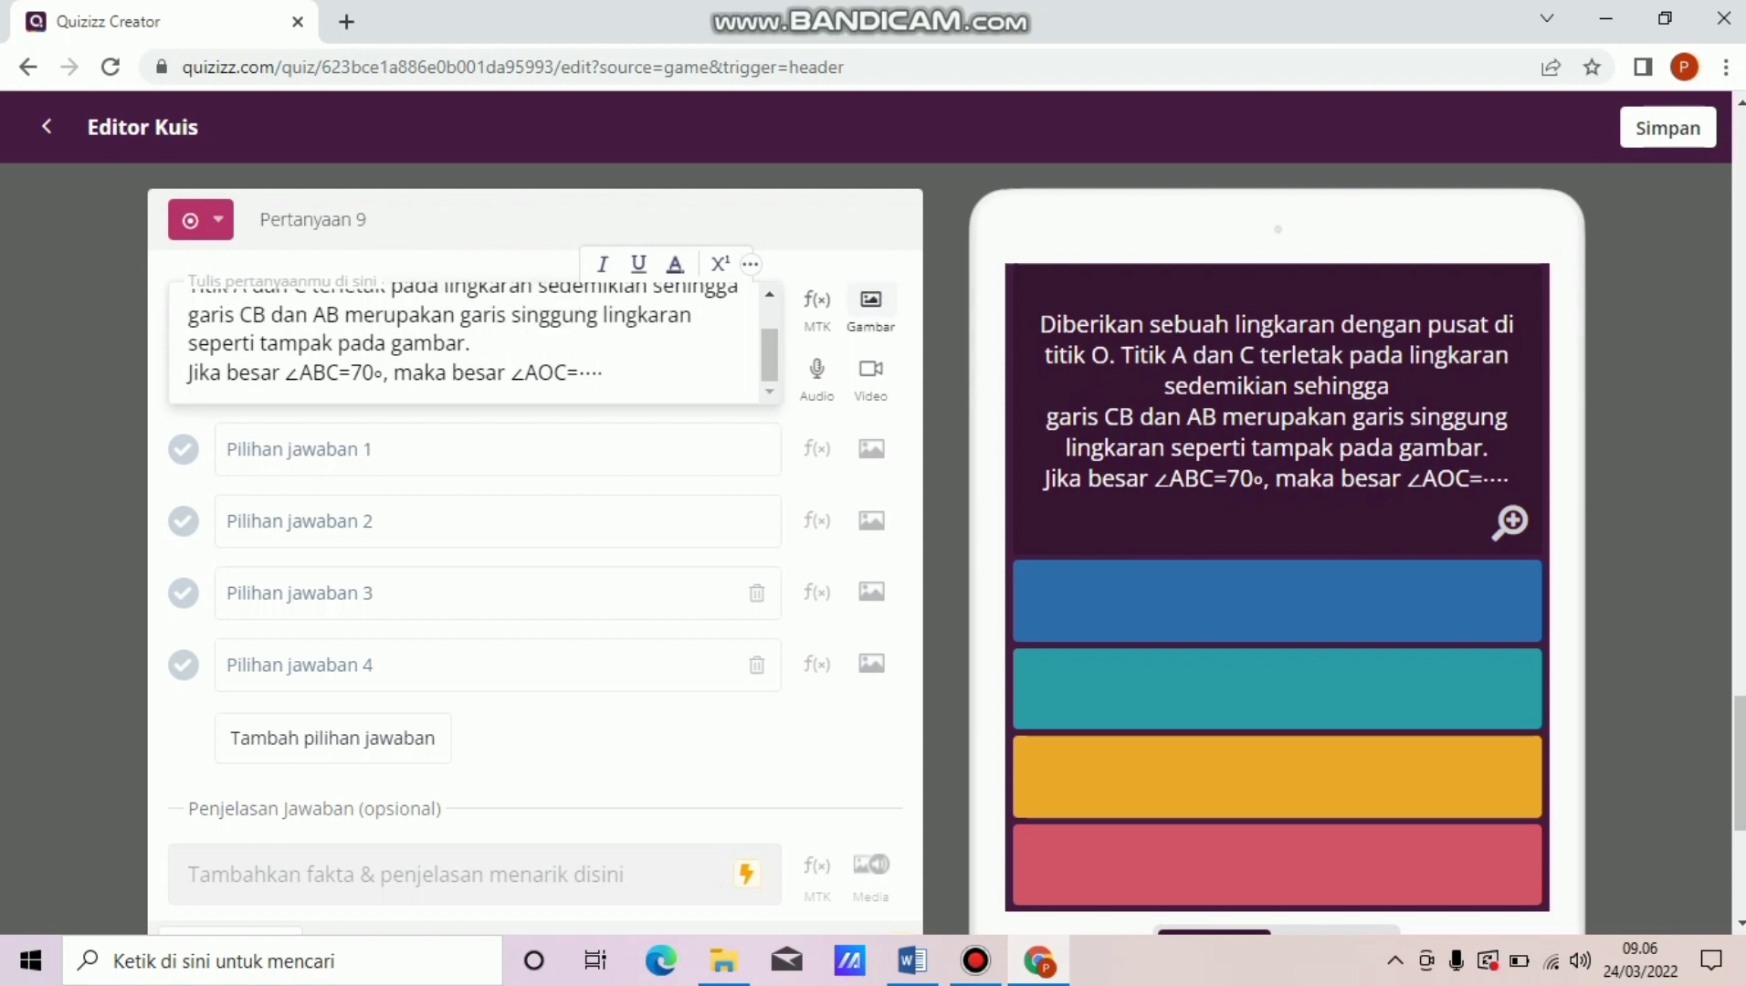
Upload the image "SOAL 9" from the Unduhan folder to question 9.
{"action": "left_click", "coordinate": [871, 301]}
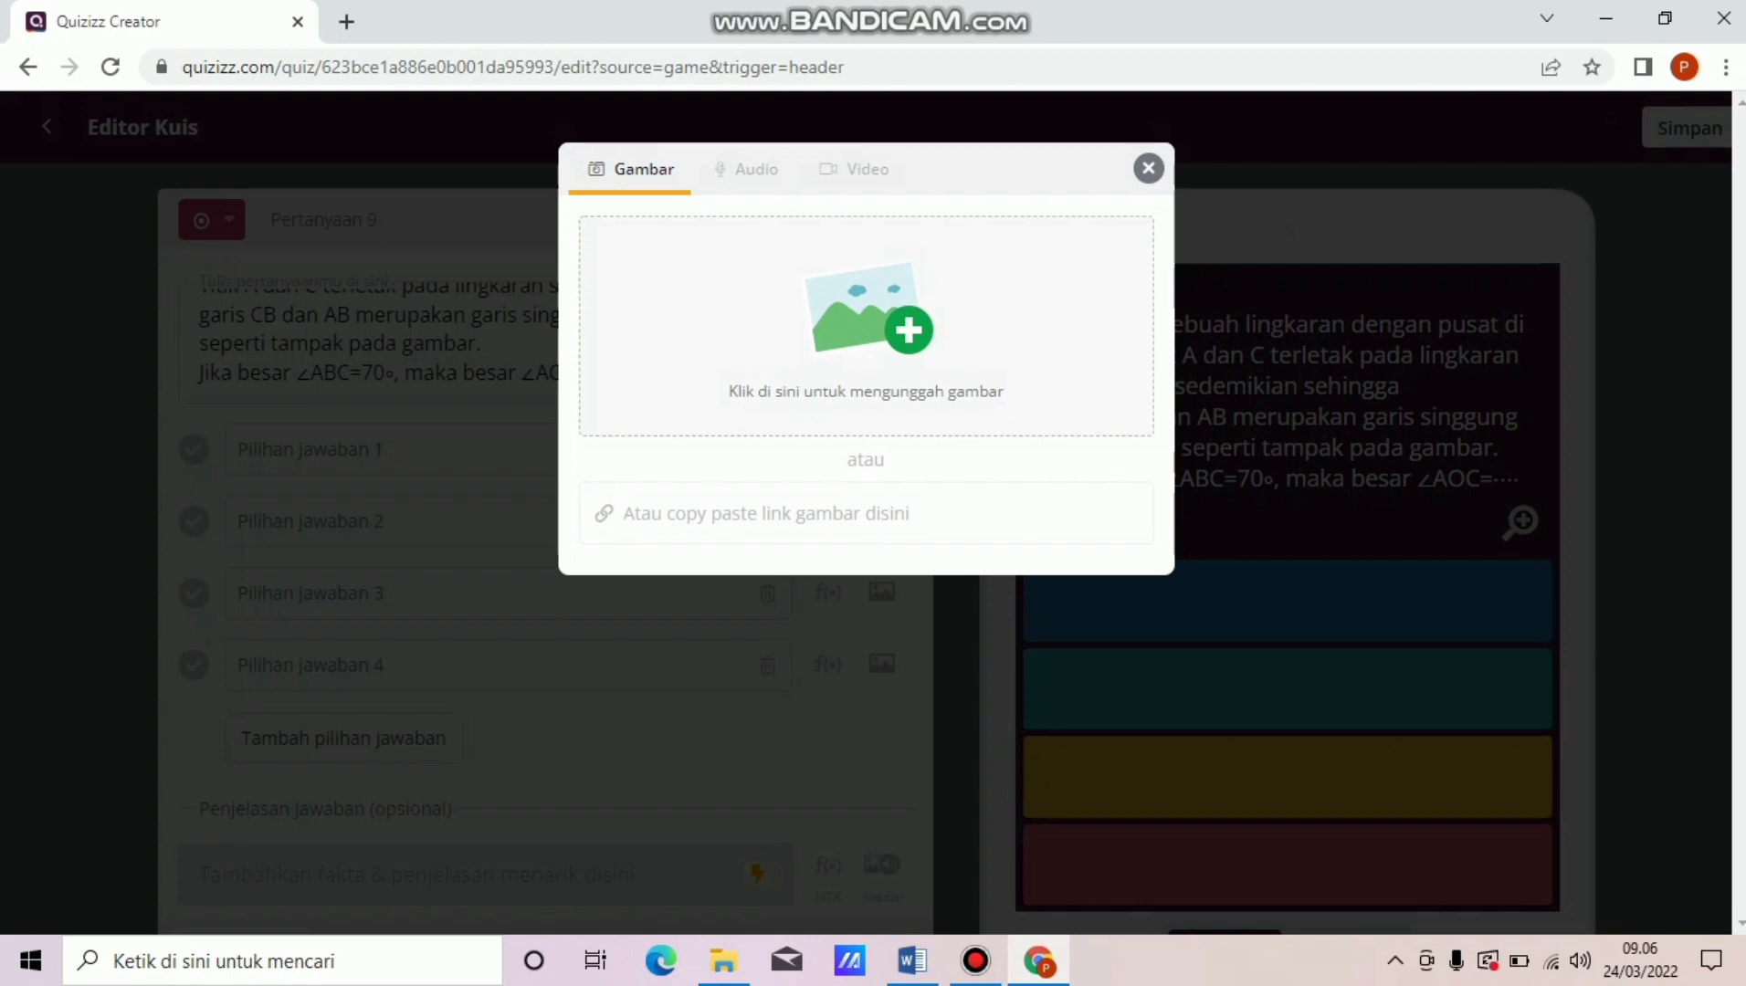
{"action": "left_click", "coordinate": [868, 320]}
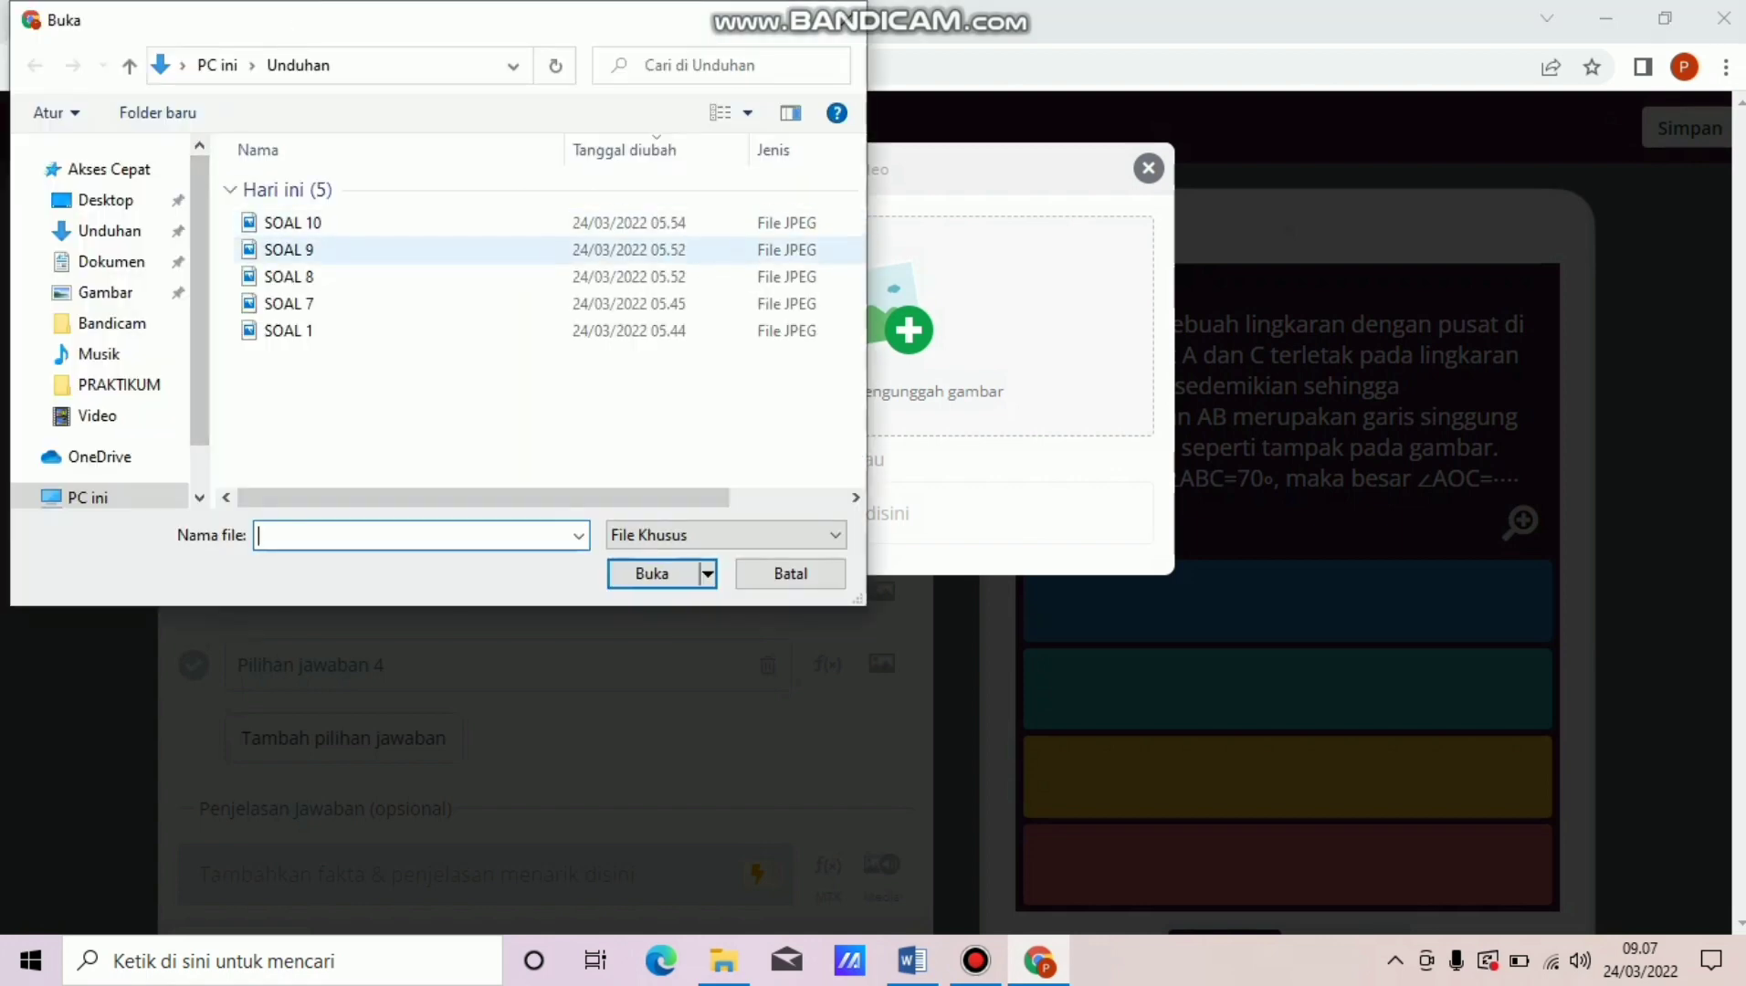
{"action": "left_click", "coordinate": [289, 250]}
{"action": "left_click", "coordinate": [652, 574]}
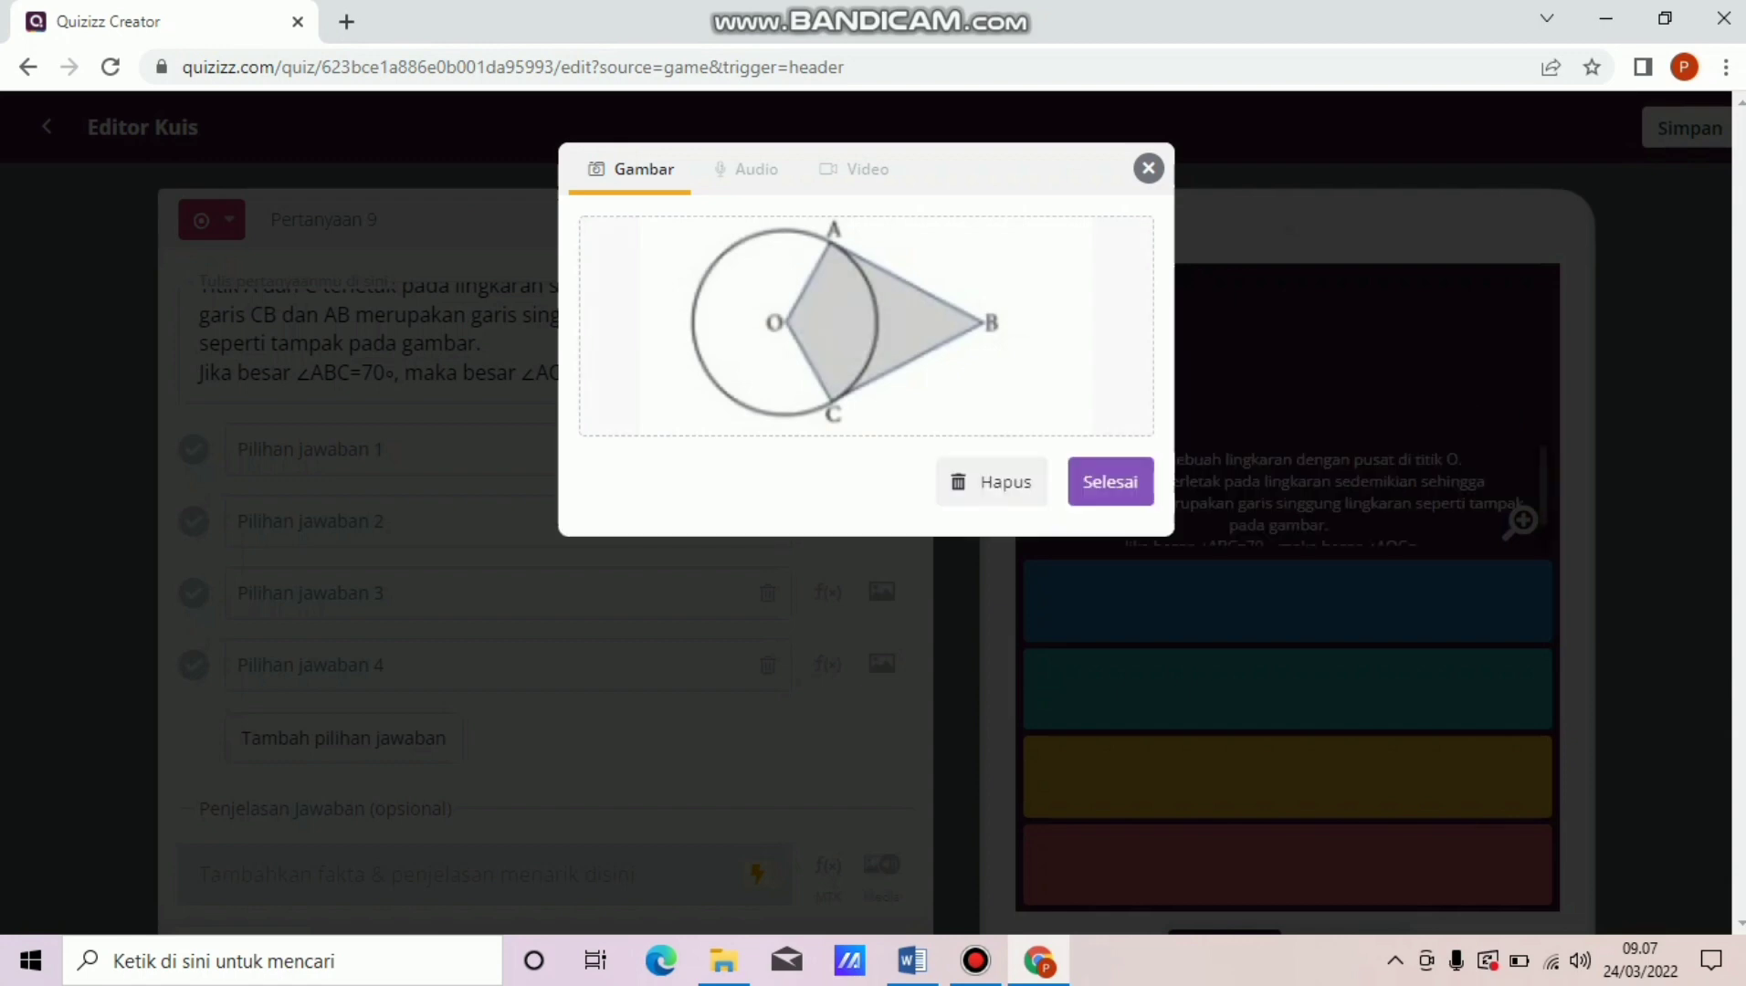
{"action": "left_click", "coordinate": [1110, 481]}
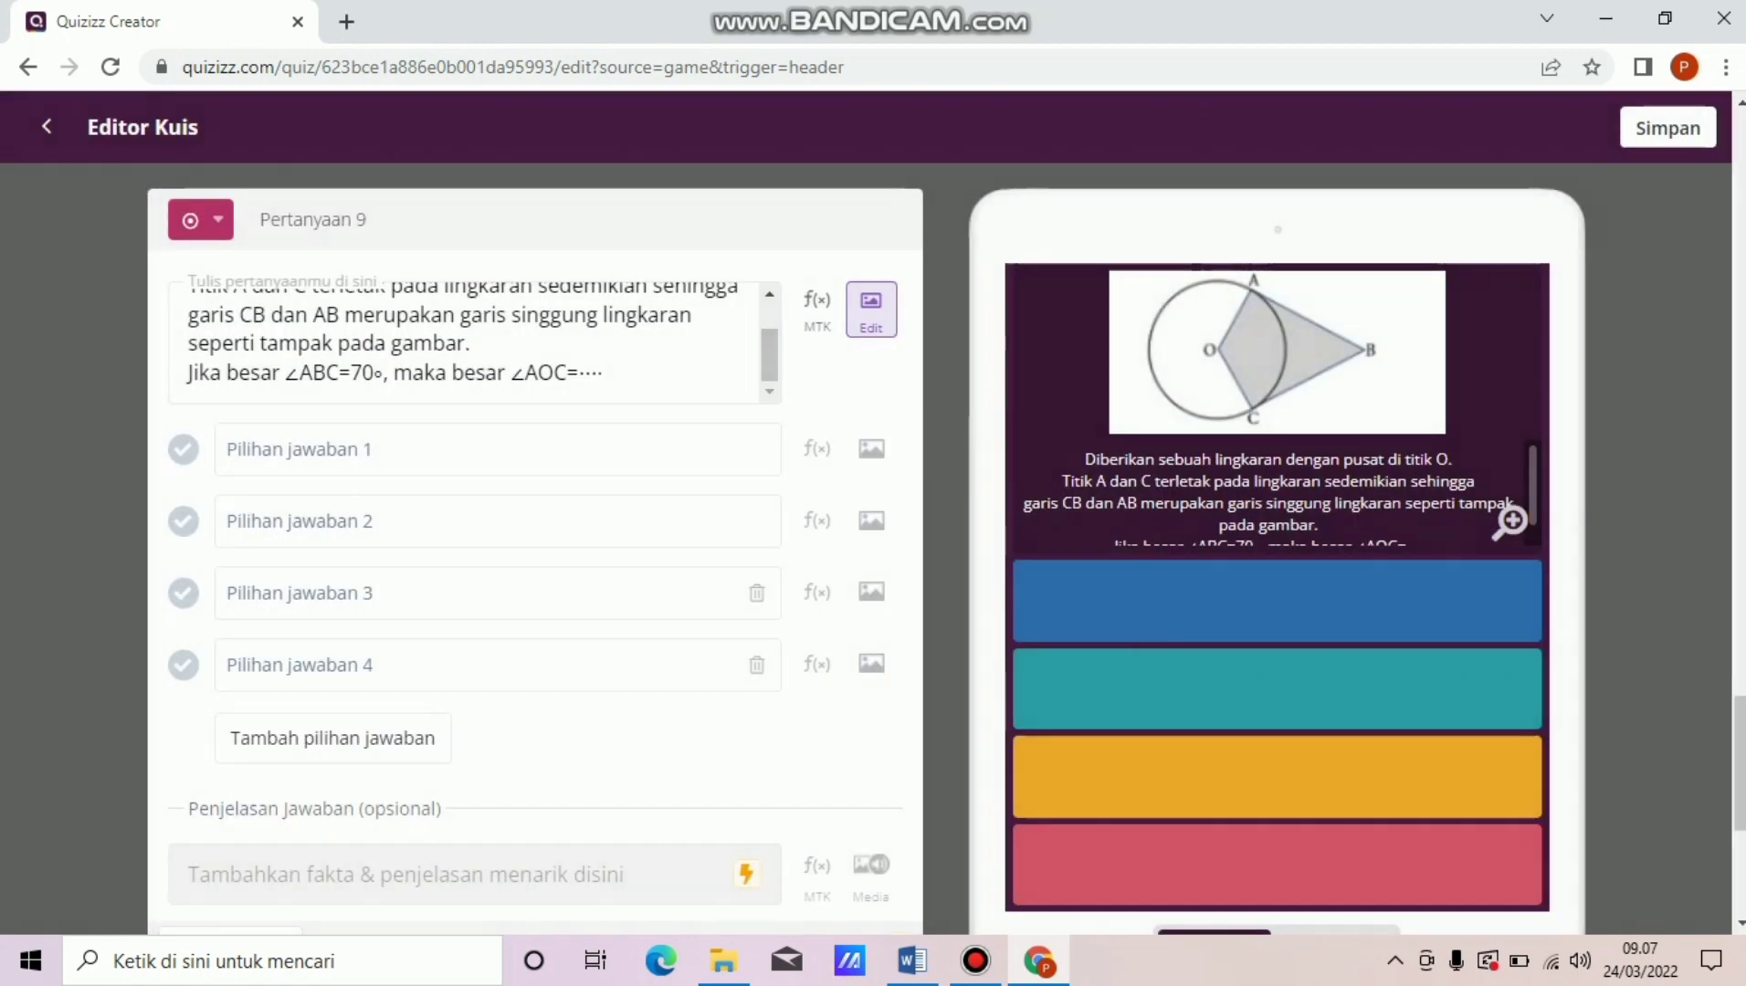
Copy "A. 55°" from question 9 in the Word document into the first answer option.
{"action": "left_click", "coordinate": [231, 450]}
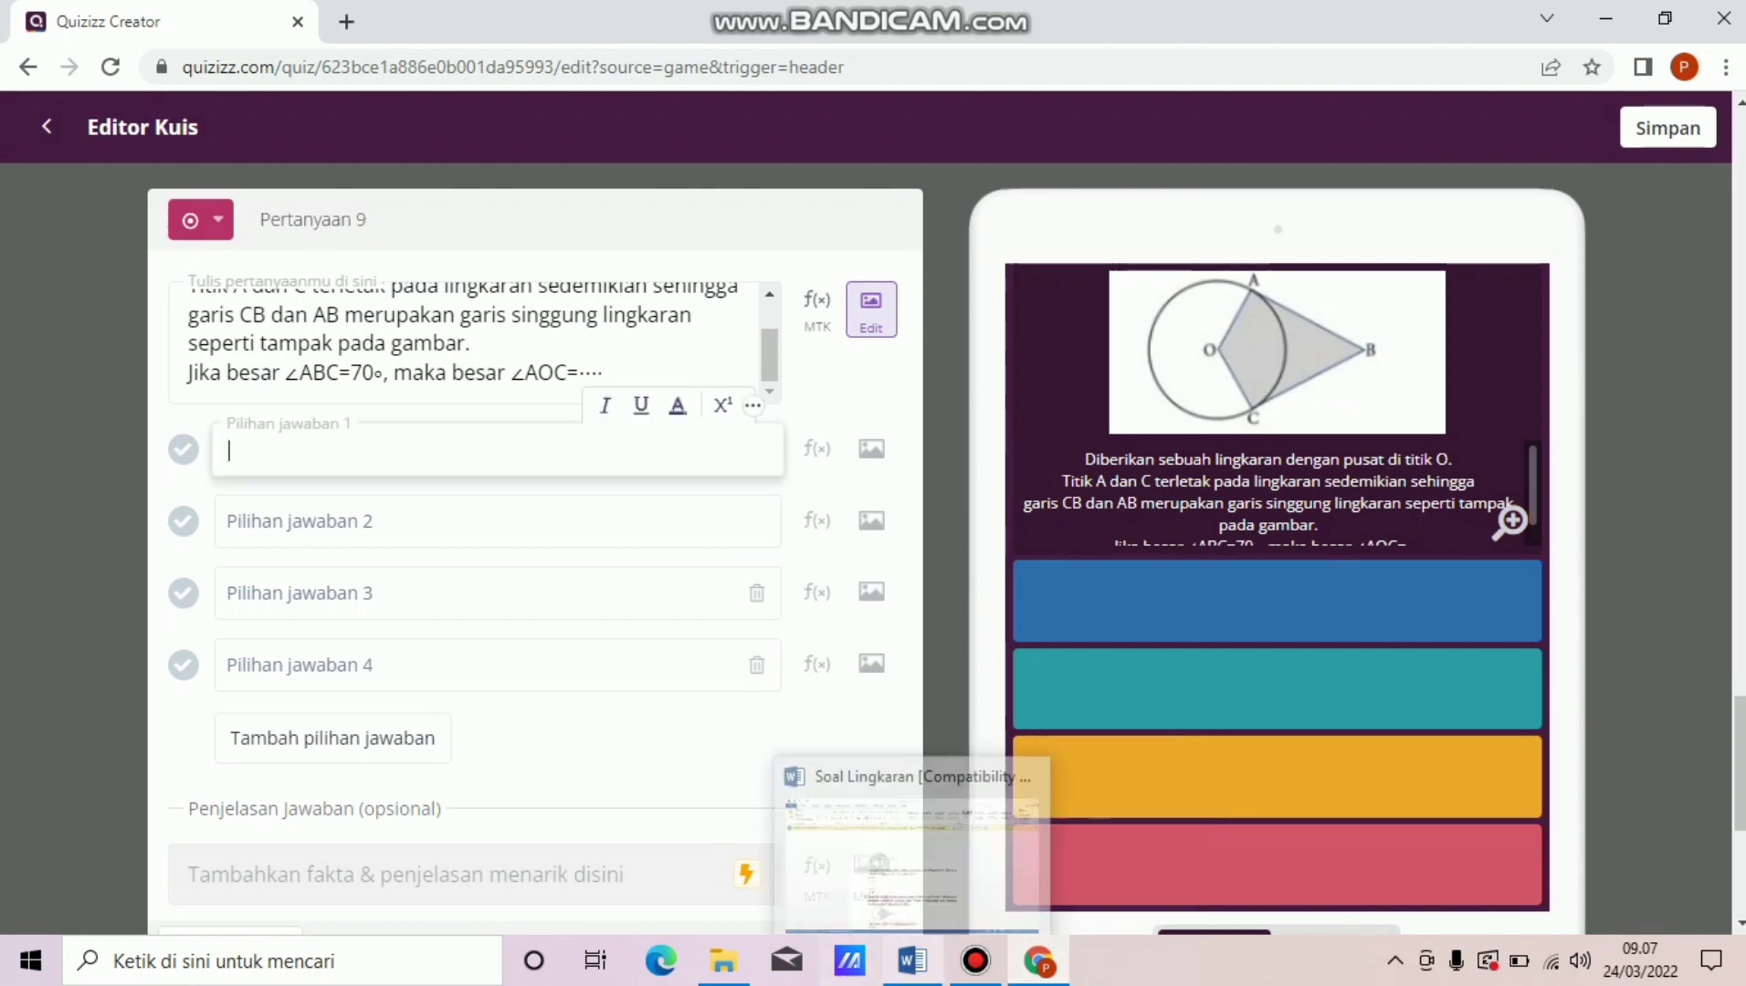
{"action": "left_click", "coordinate": [912, 961]}
{"action": "left_click", "coordinate": [762, 843]}
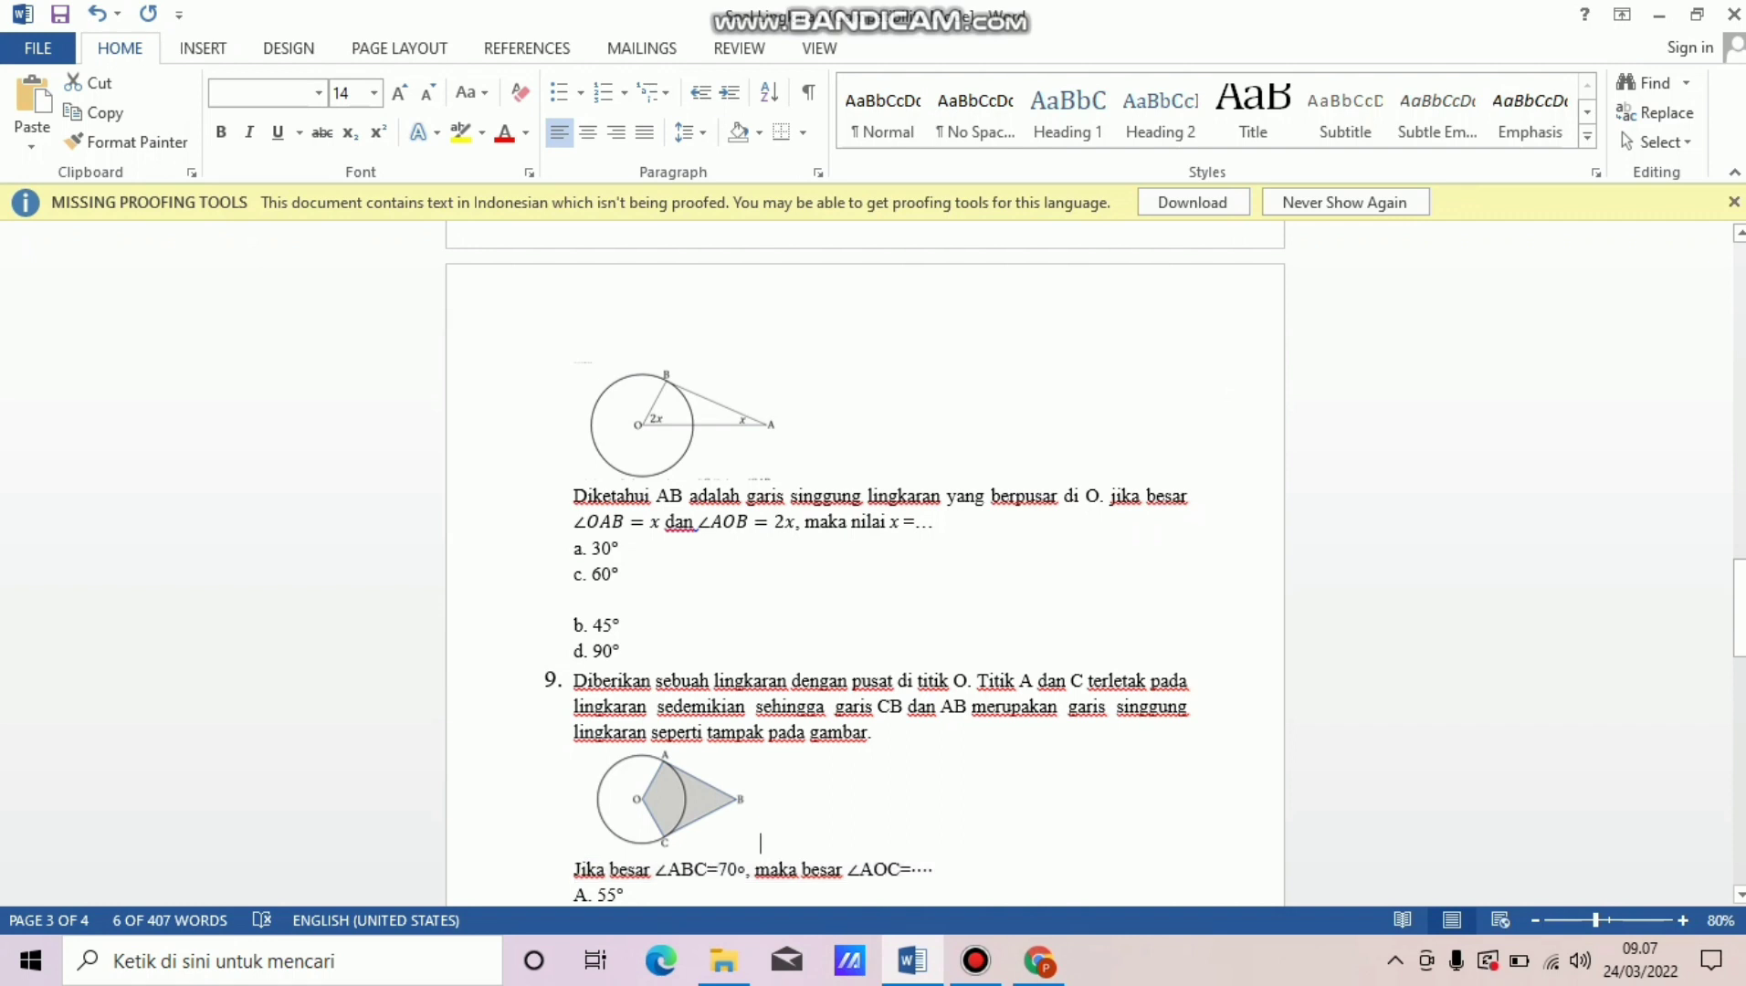
{"action": "key", "text": "Down"}
{"action": "key", "text": "Down"}
{"action": "key", "text": "Down"}
{"action": "key", "text": "Down"}
{"action": "key", "text": "Down"}
{"action": "key", "text": "Down"}
{"action": "key", "text": "Down"}
{"action": "key", "text": "Down"}
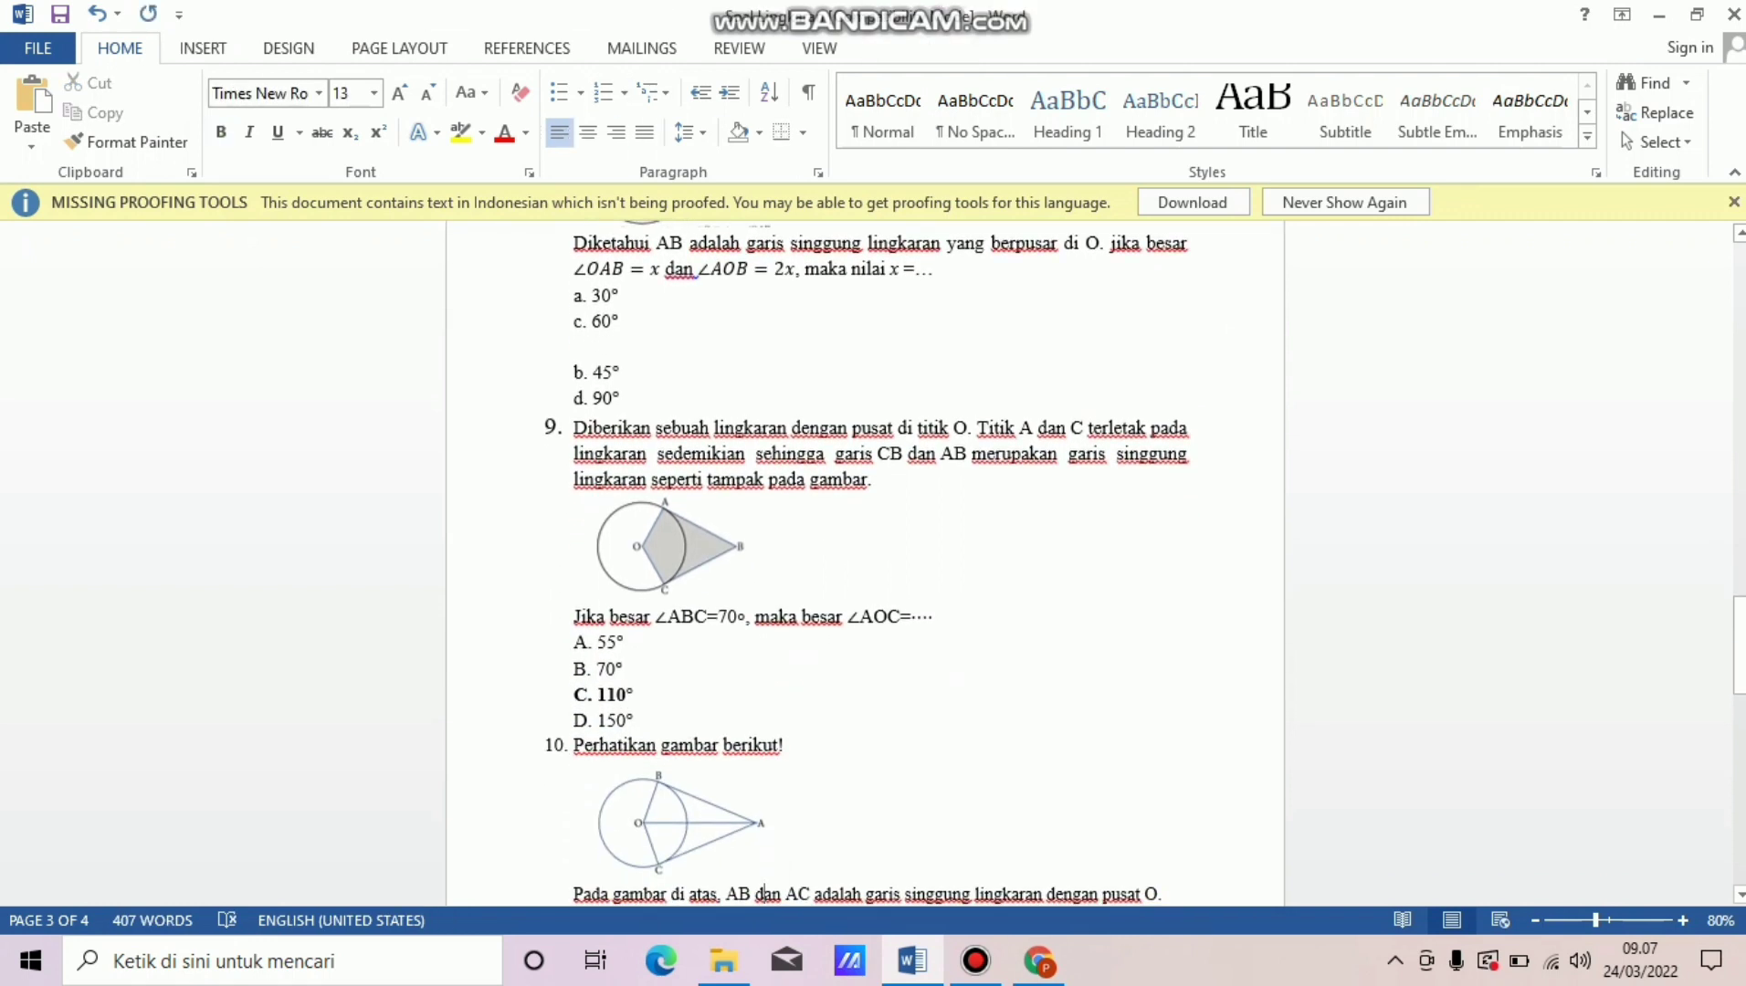
{"action": "left_click_drag", "start_coordinate": [624, 644], "coordinate": [573, 644]}
{"action": "key", "text": "ctrl+c"}
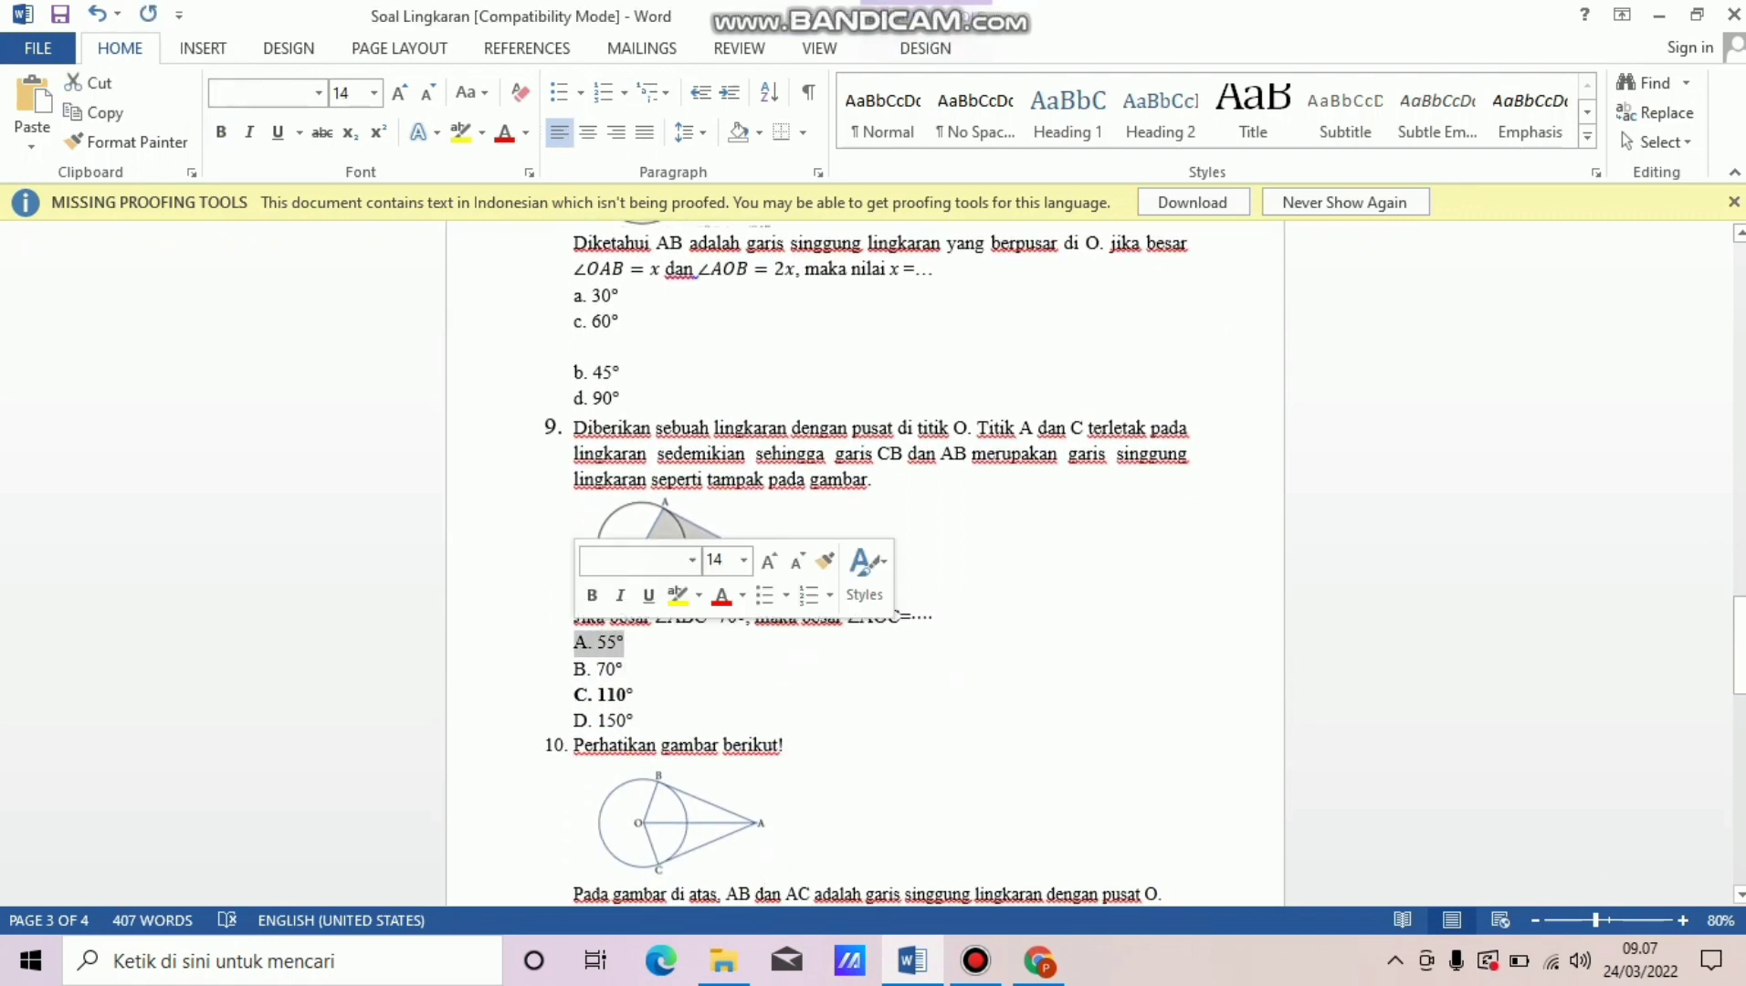
{"action": "key", "text": "alt+Tab"}
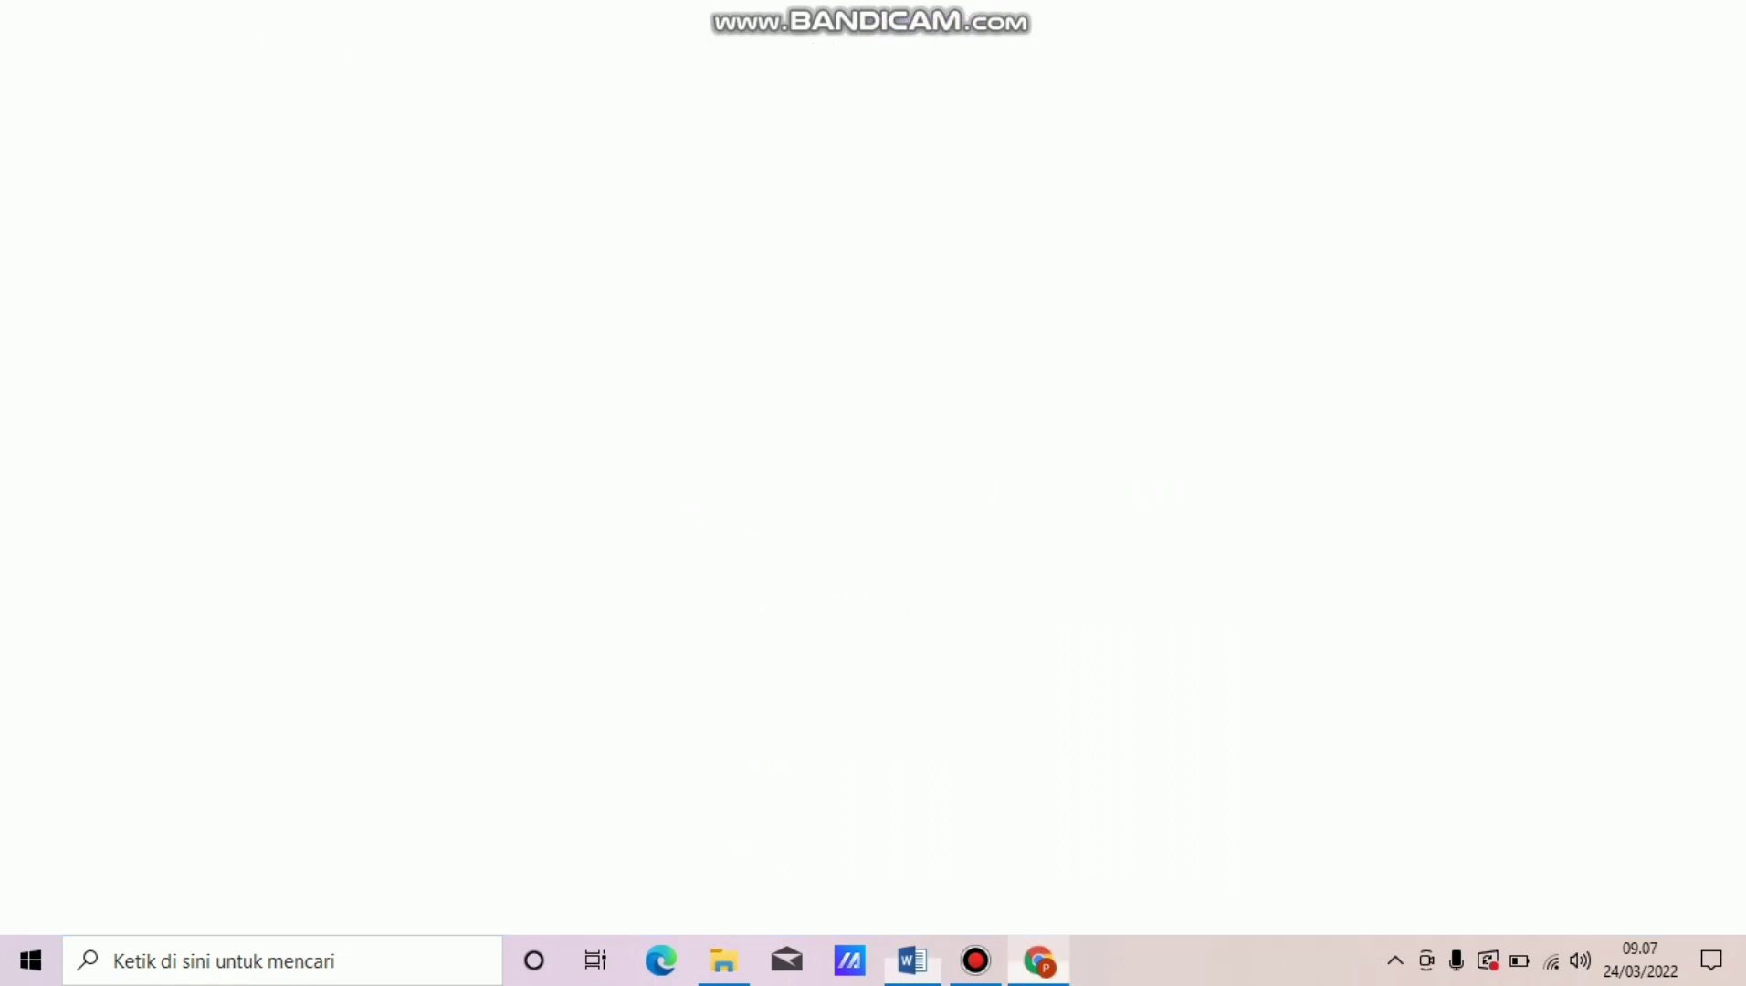
{"action": "key", "text": "ctrl+v"}
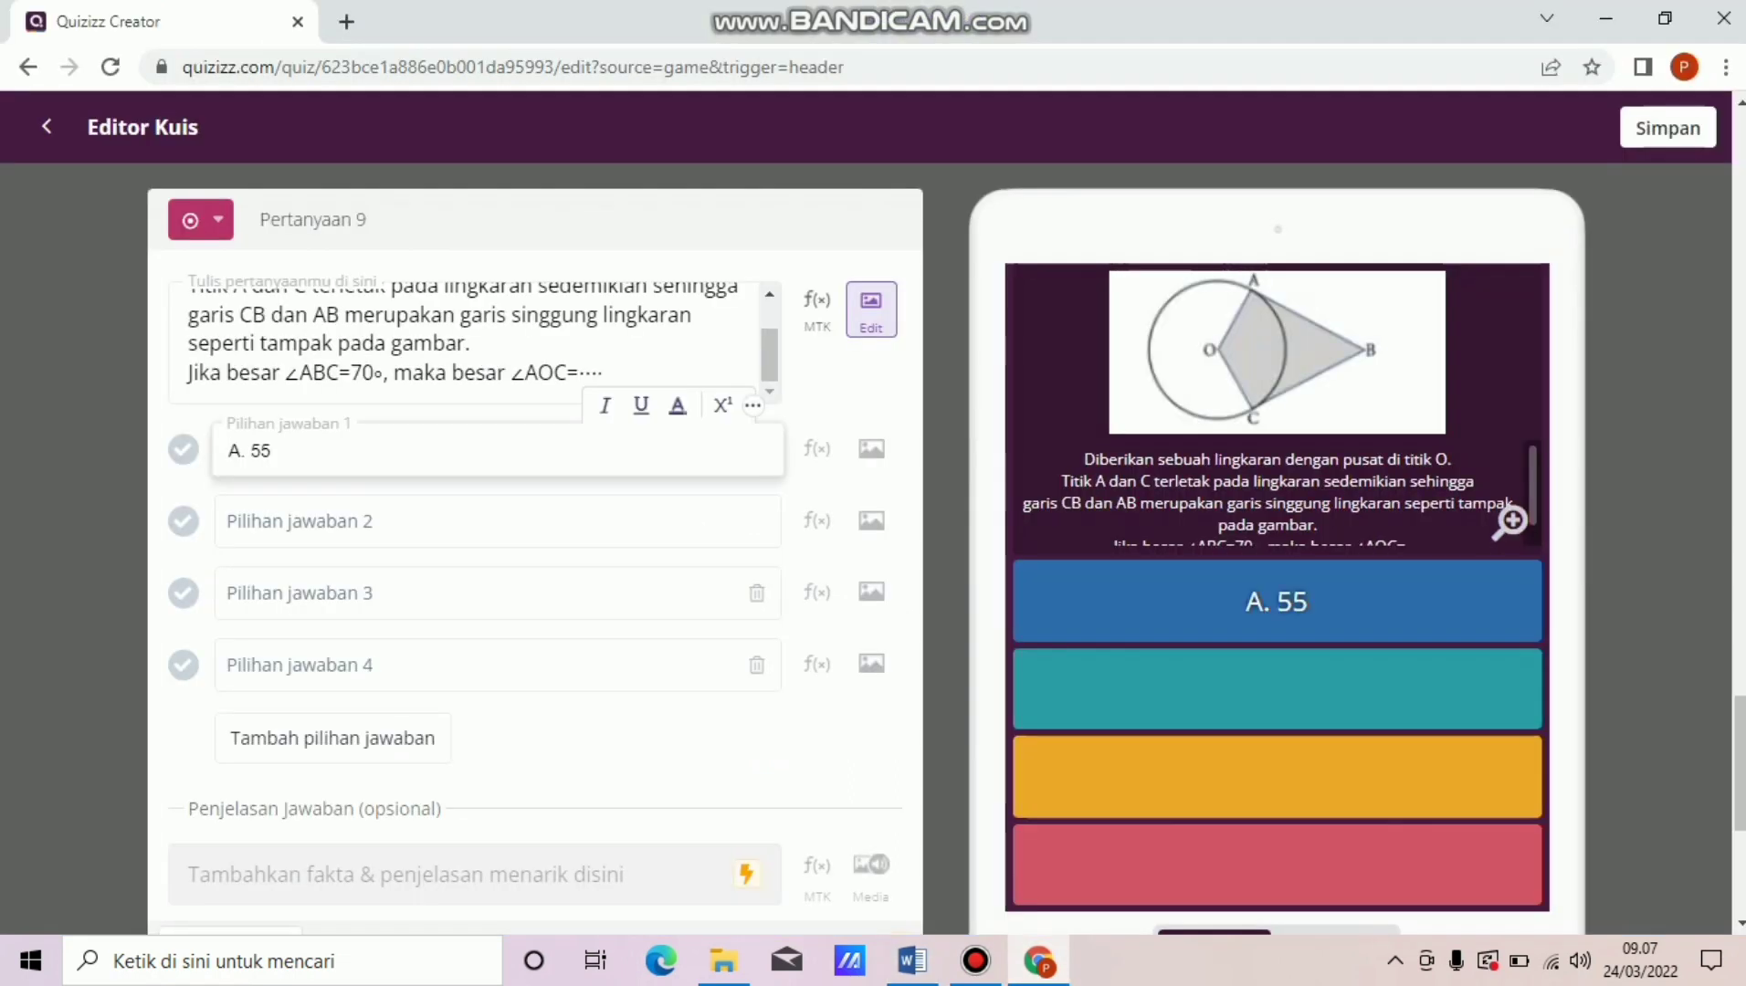
Delete surplus blank spaces after "A. 55" in question 9's first answer option.
{"action": "key", "text": "BackSpace"}
{"action": "key", "text": "BackSpace"}
{"action": "key", "text": "BackSpace"}
{"action": "key", "text": "BackSpace"}
{"action": "key", "text": "BackSpace"}
{"action": "key", "text": "BackSpace"}
{"action": "key", "text": "BackSpace"}
{"action": "key", "text": "BackSpace"}
{"action": "key", "text": "BackSpace"}
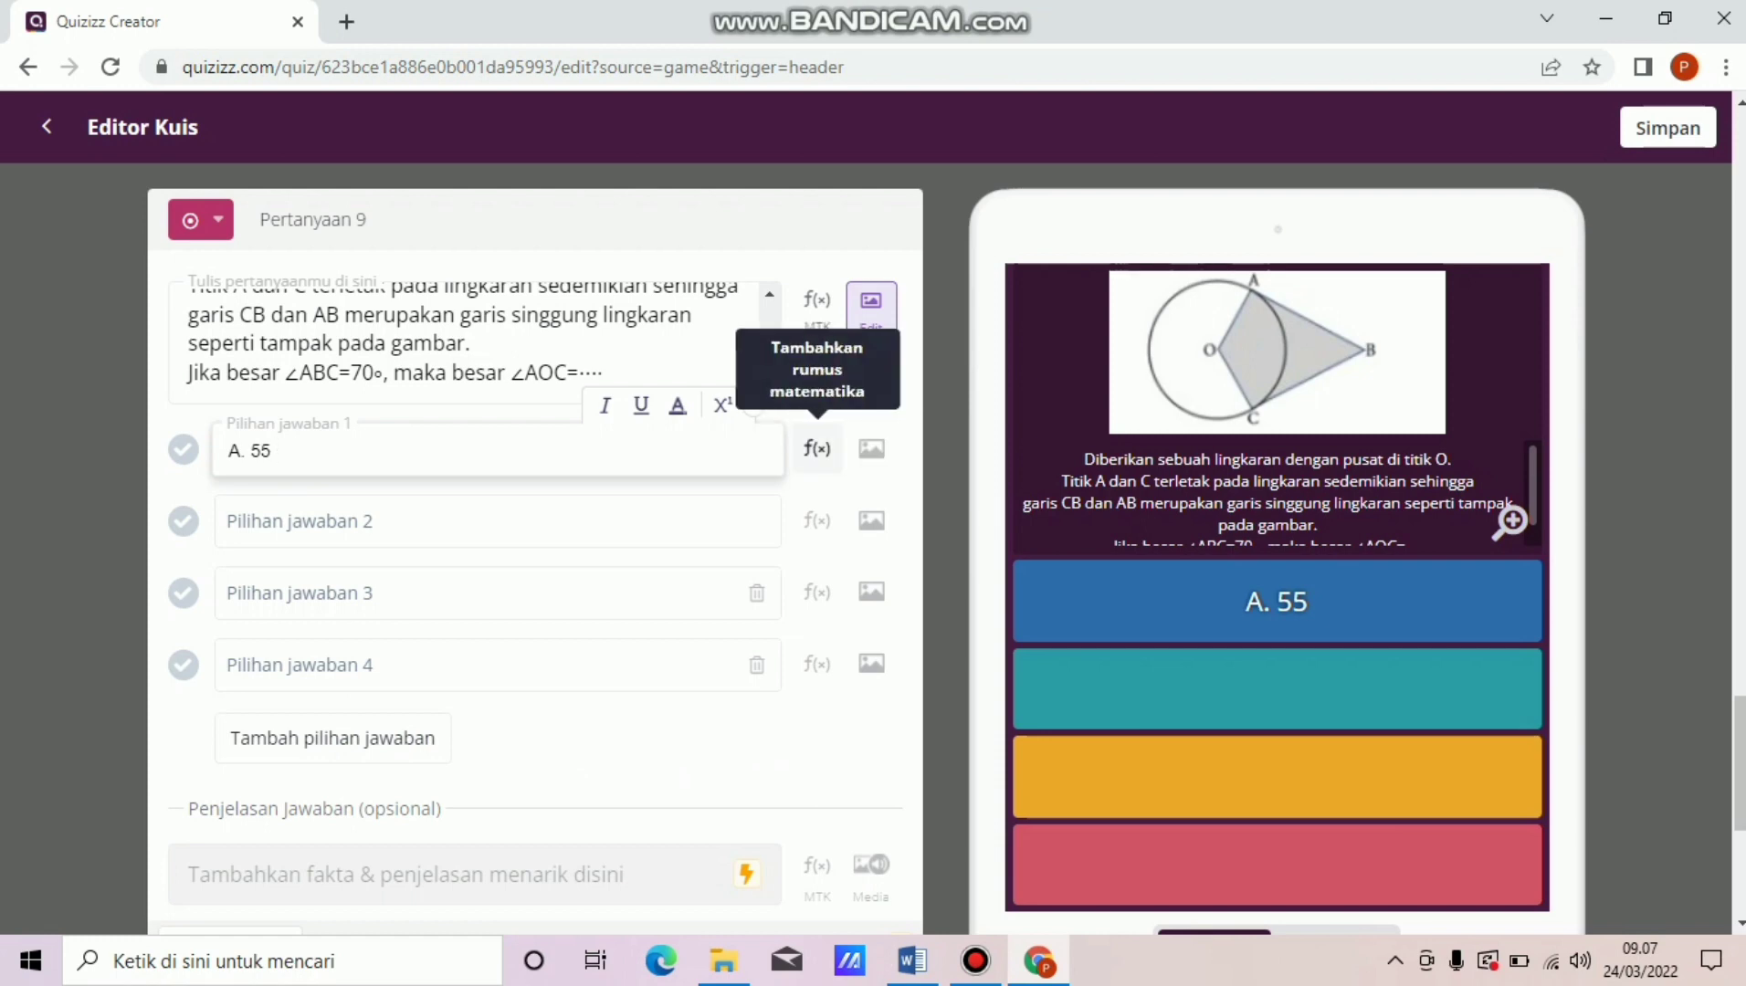
Insert a degree symbol after "A. 55" in question 9's first answer option with the equation editor.
{"action": "left_click", "coordinate": [818, 450]}
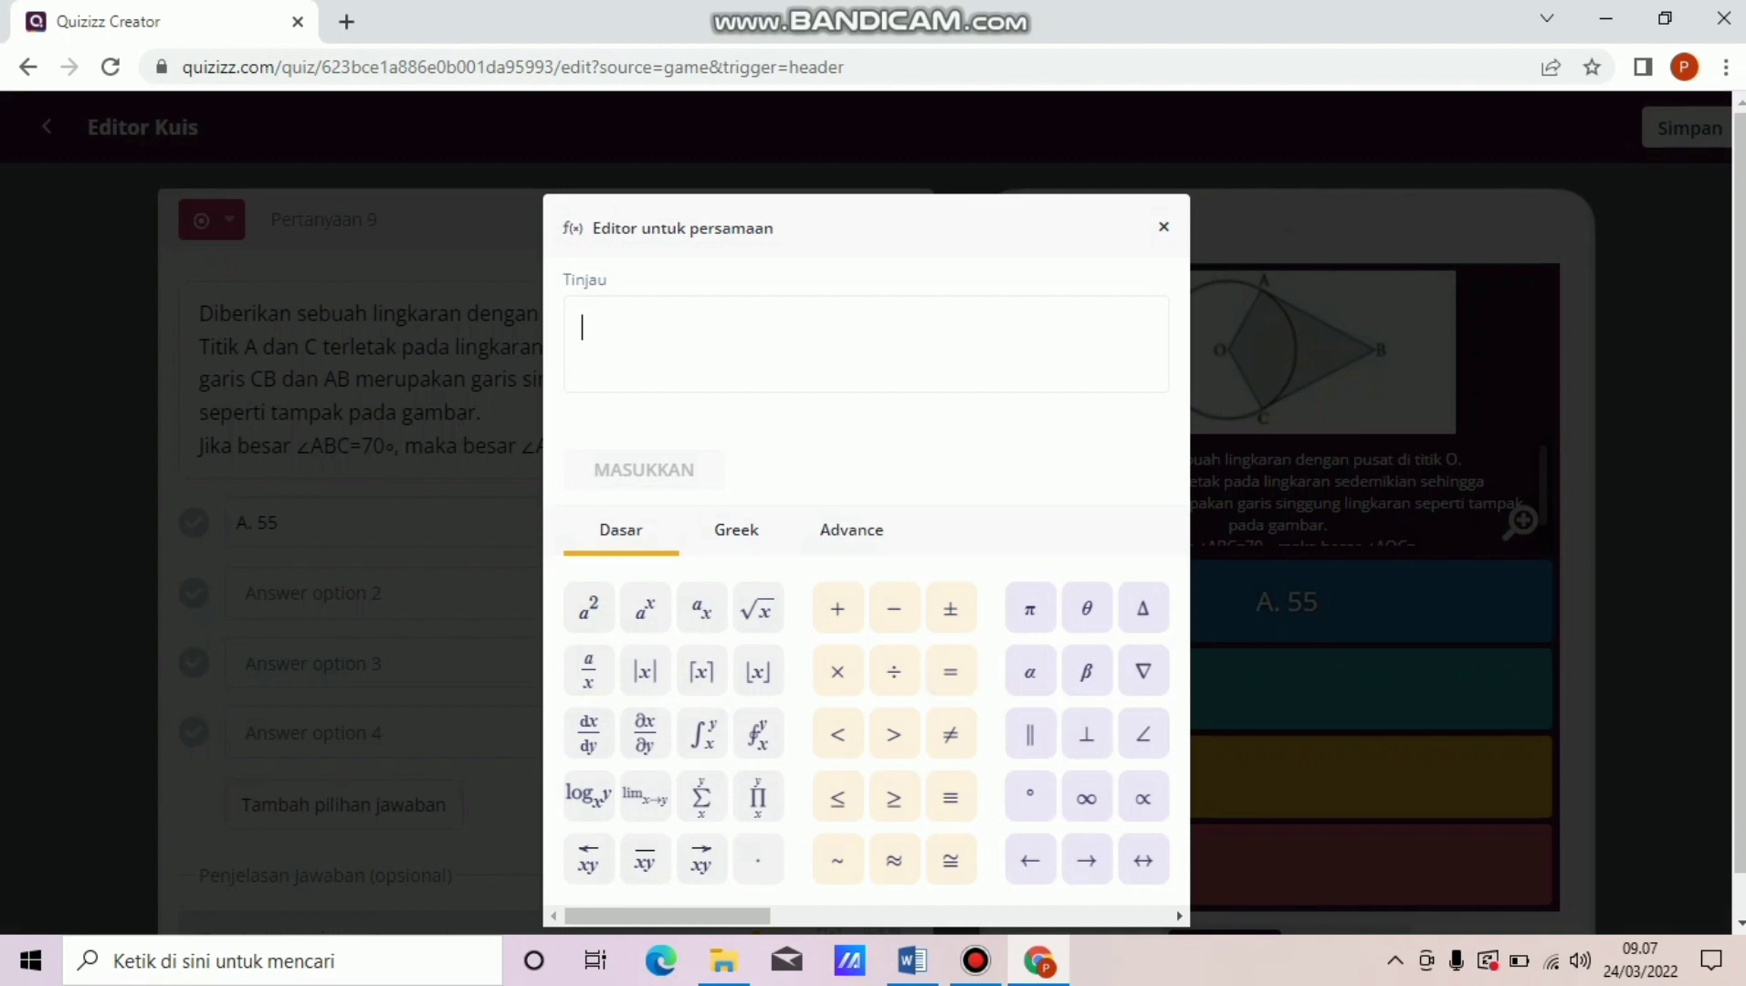
{"action": "left_click", "coordinate": [1030, 796]}
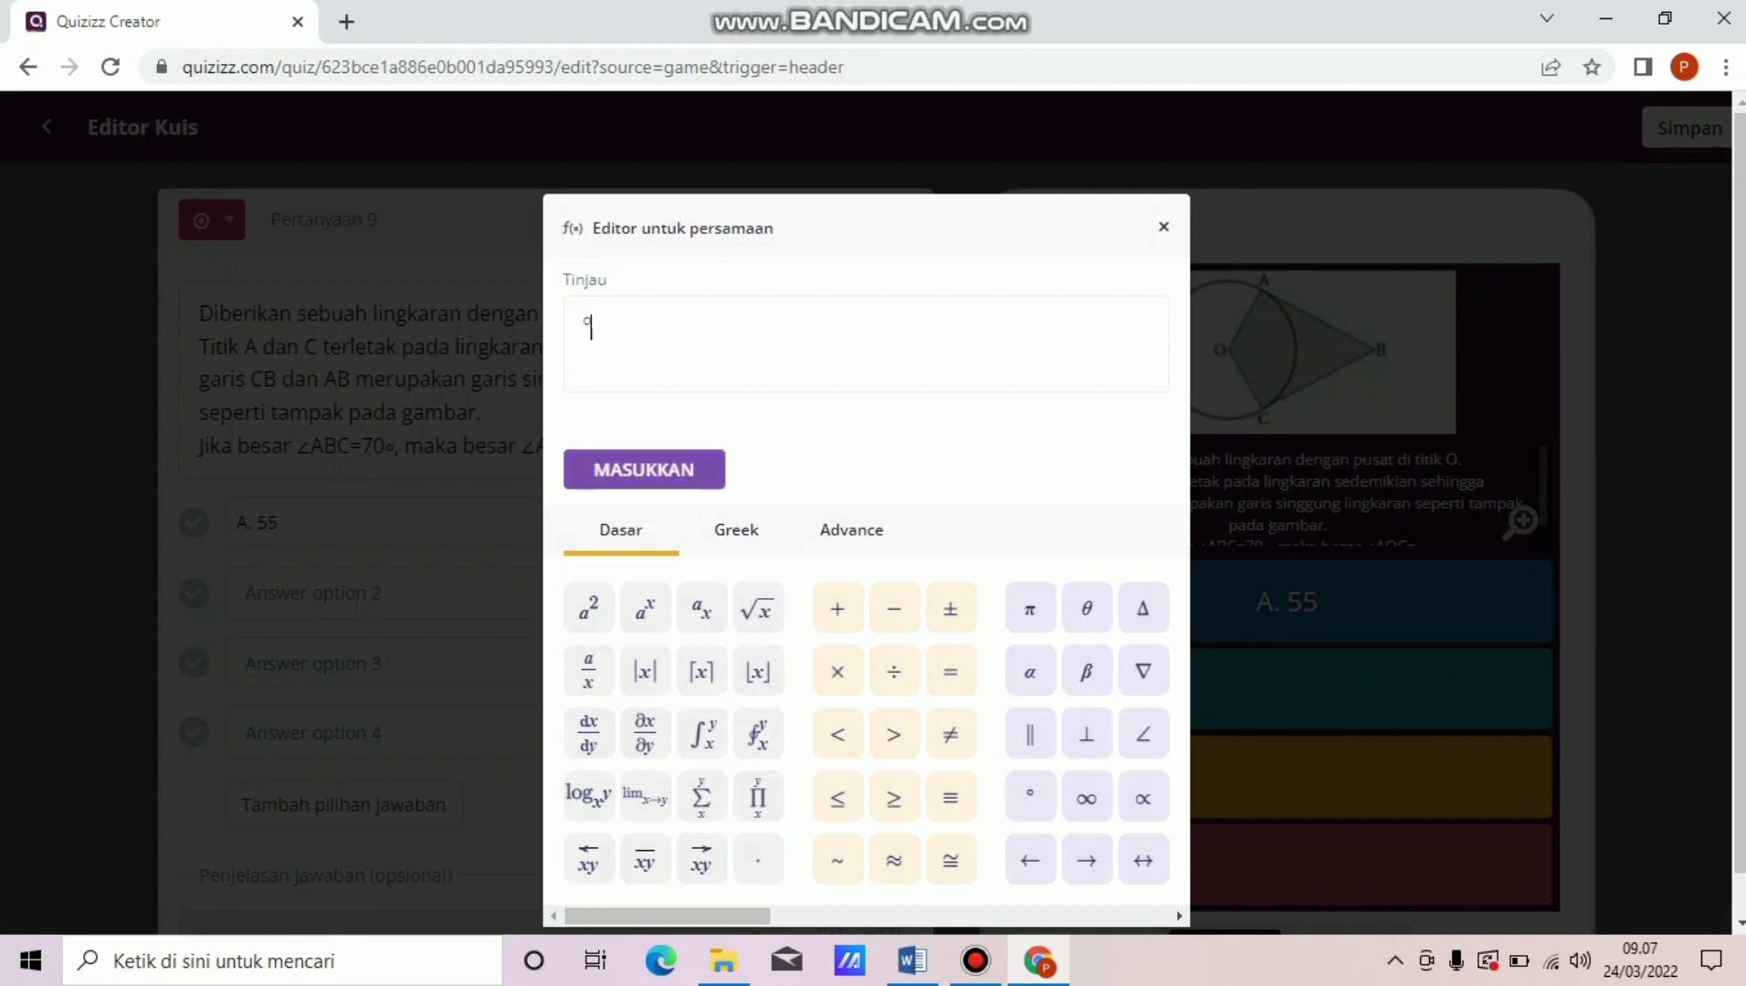
{"action": "left_click", "coordinate": [643, 469]}
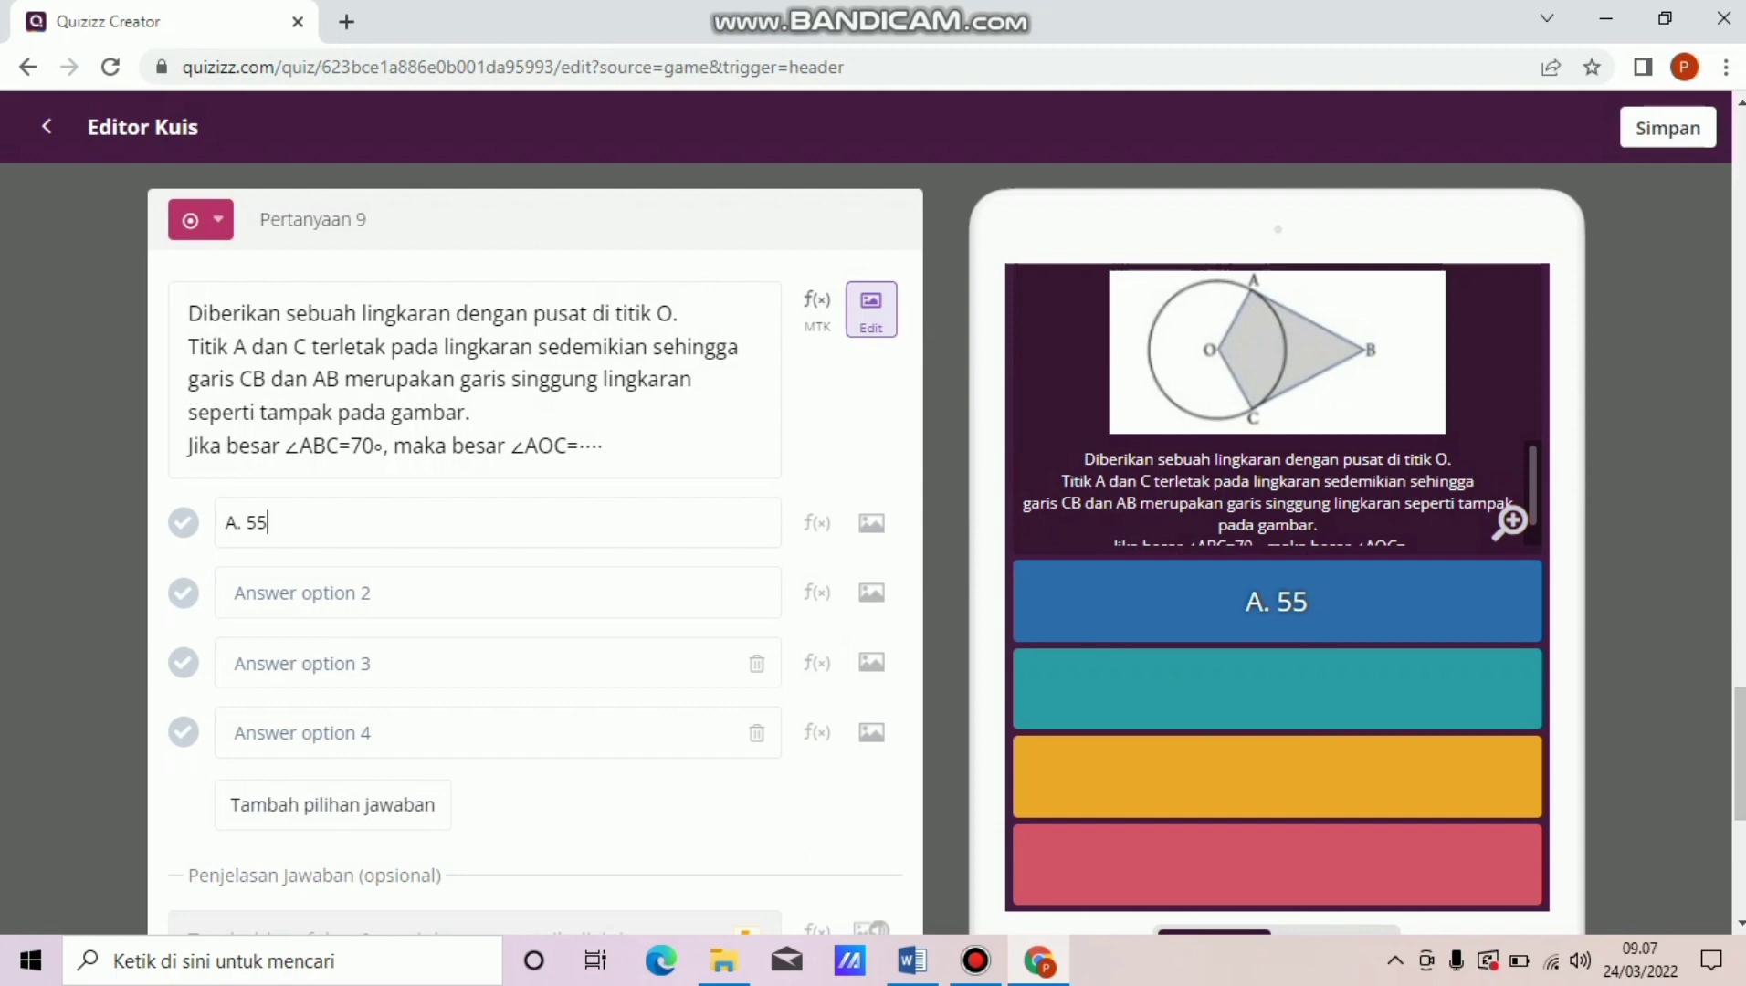
{"action": "left_click", "coordinate": [816, 522]}
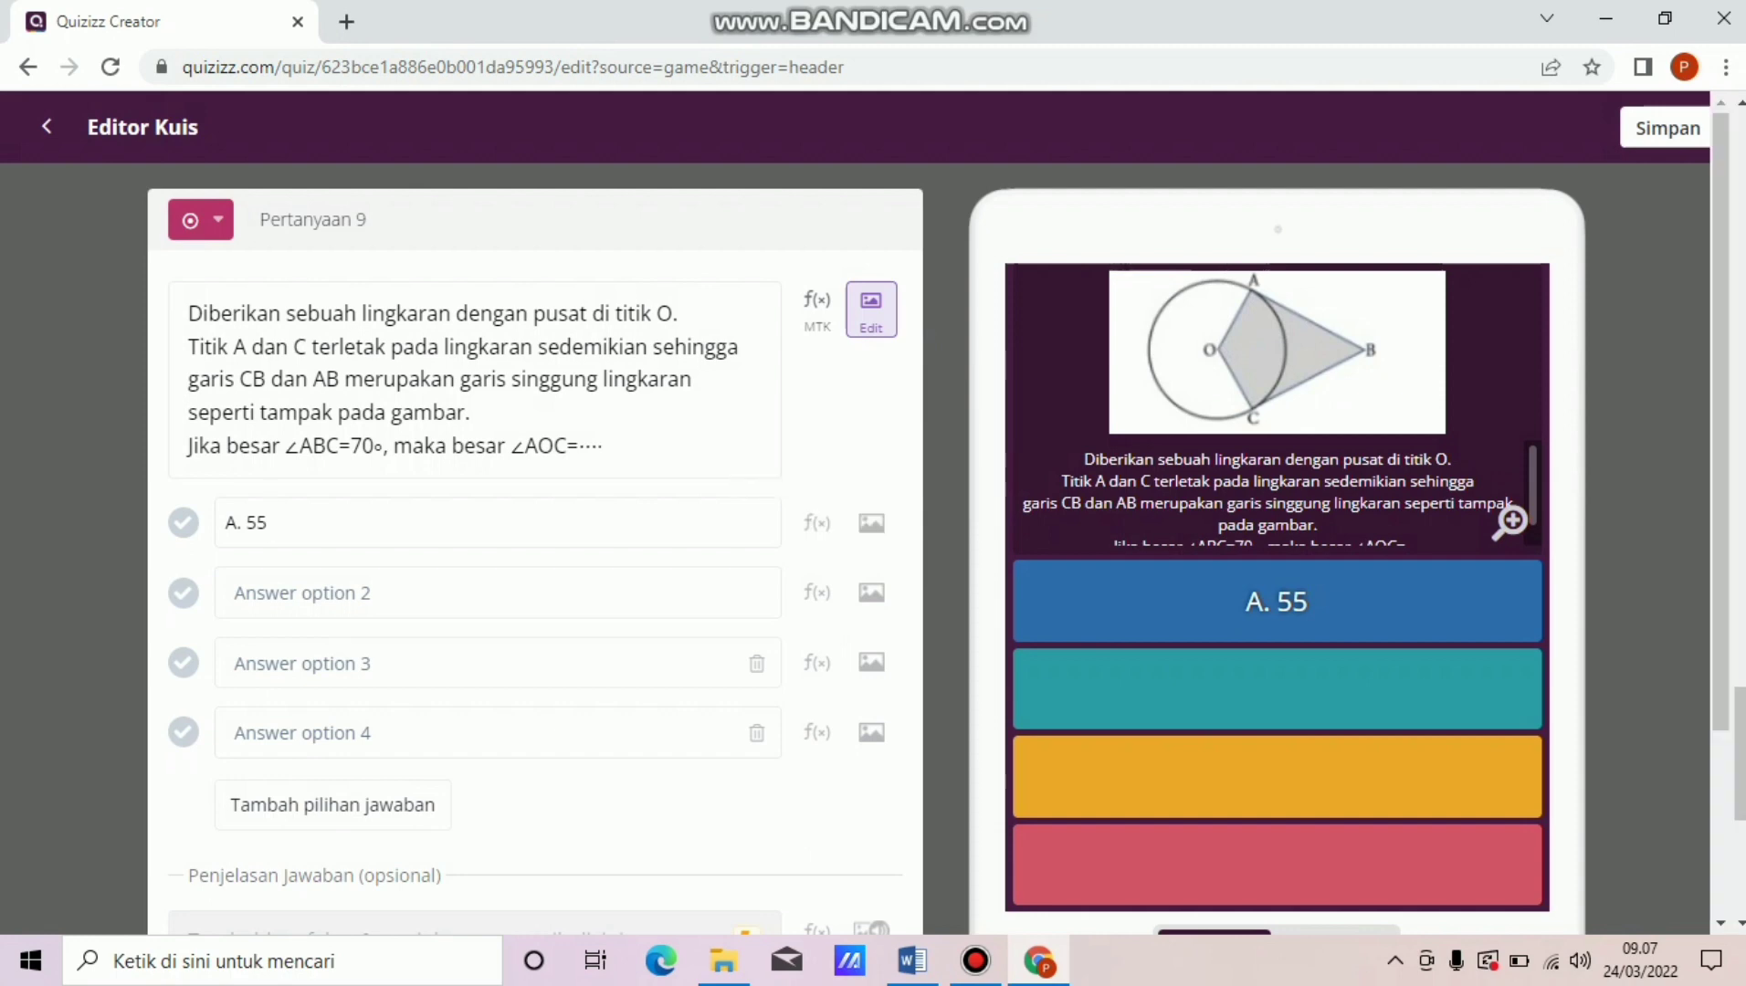
{"action": "left_click", "coordinate": [1030, 797]}
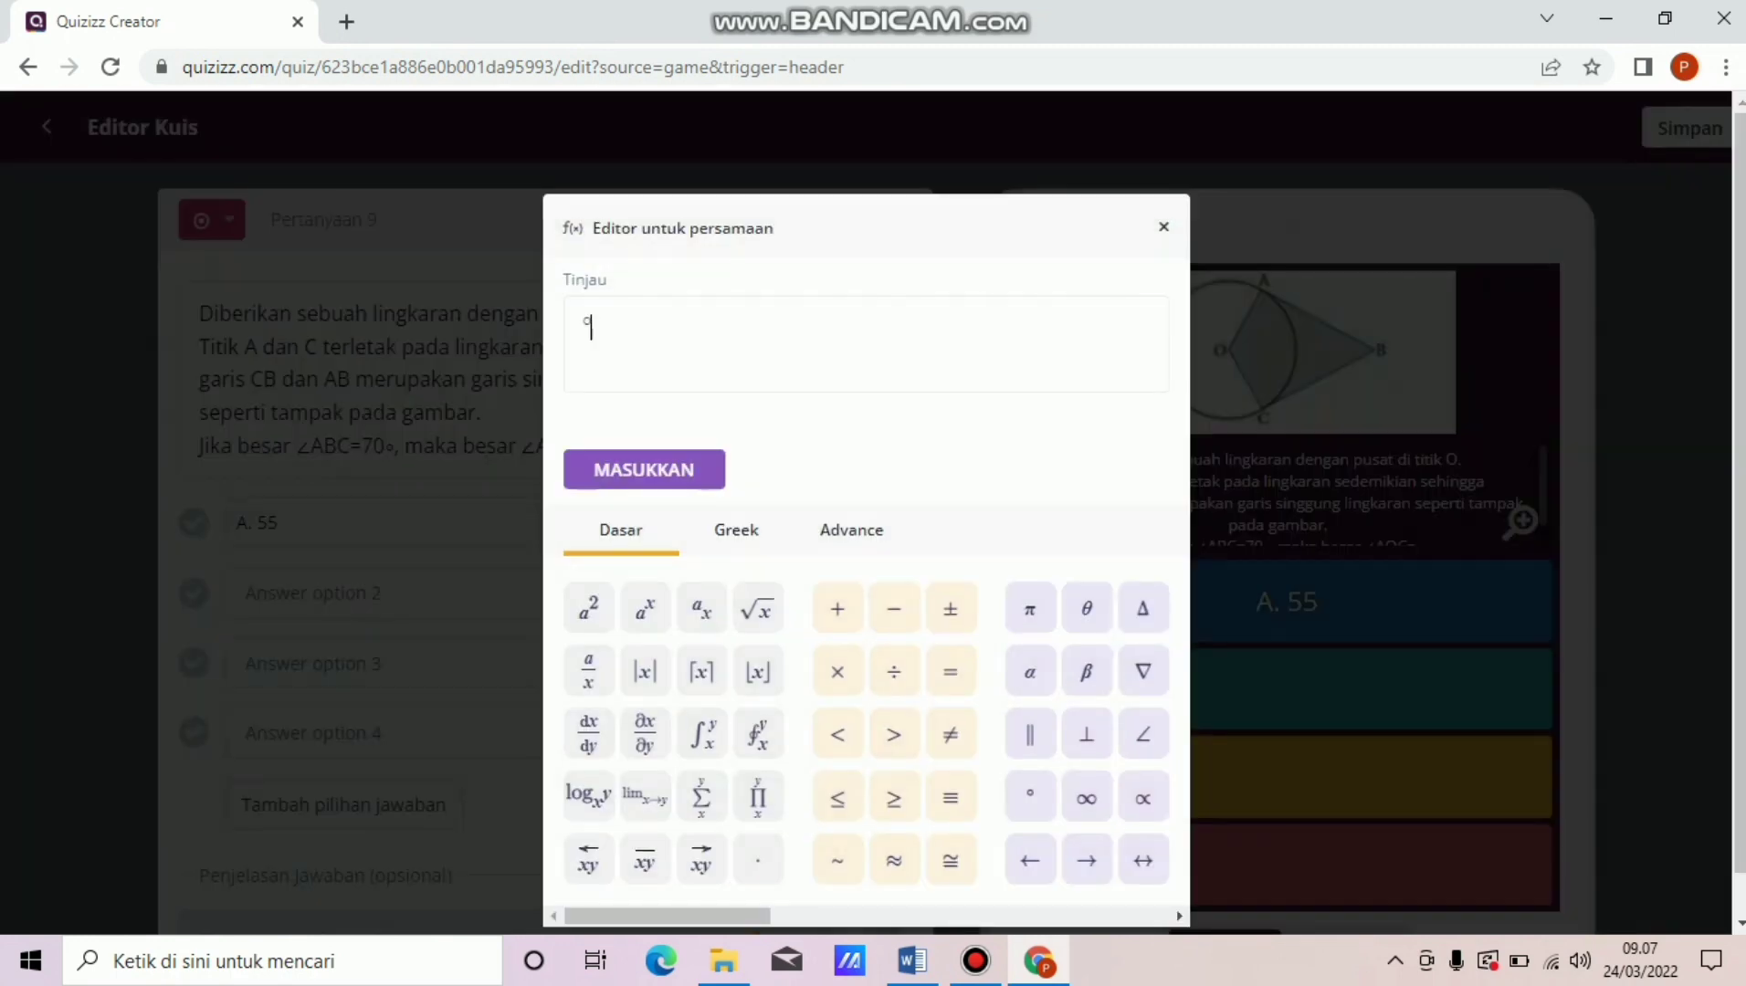
{"action": "left_click", "coordinate": [644, 470]}
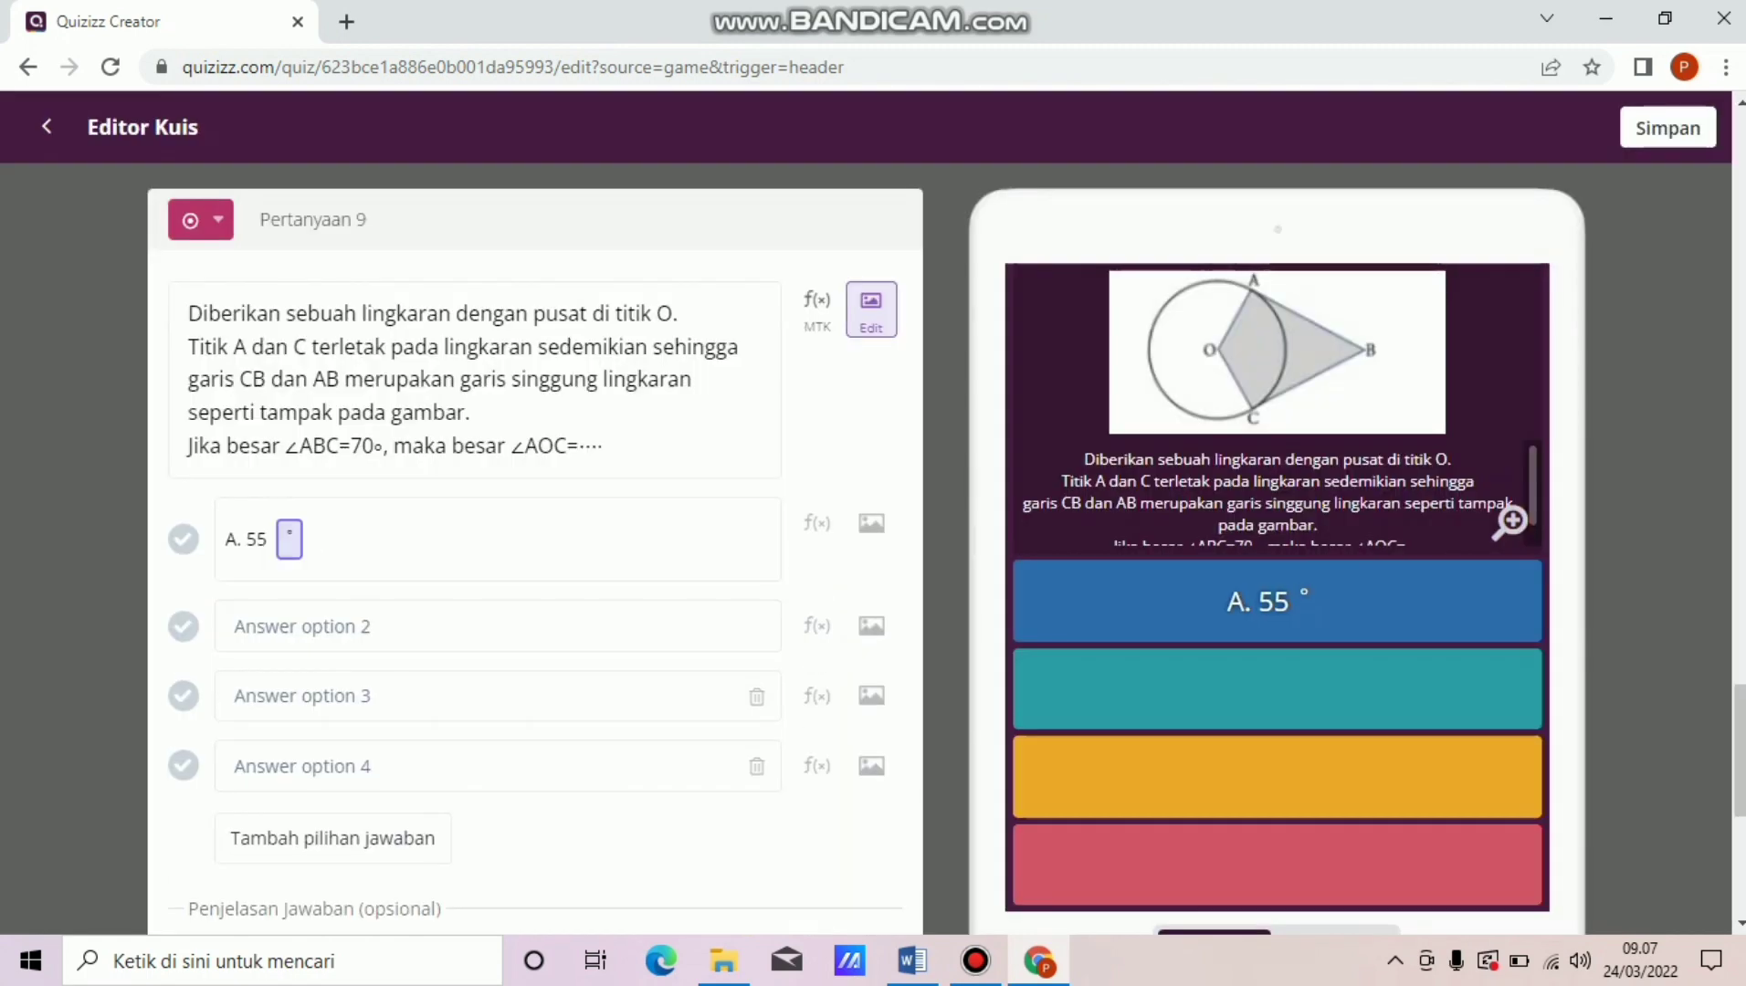
Enter "B. 70" as question 9's second answer option and append a degree symbol with the equation editor.
{"action": "left_click", "coordinate": [302, 627]}
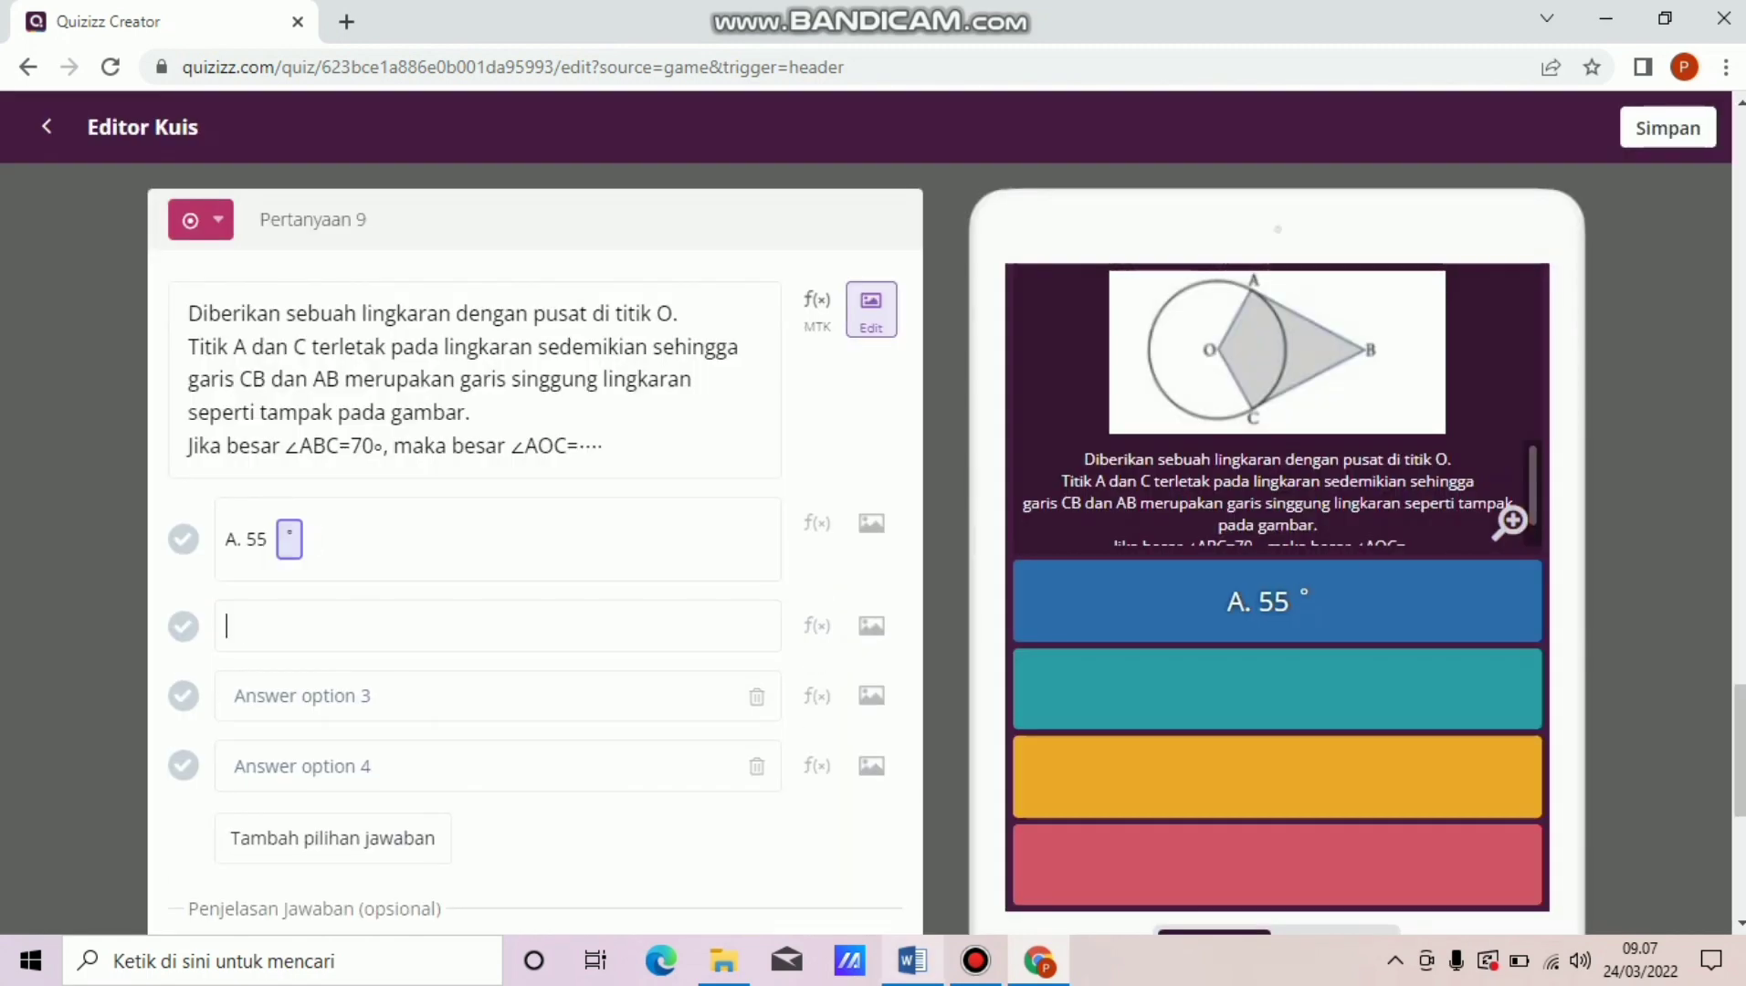
{"action": "left_click", "coordinate": [912, 961]}
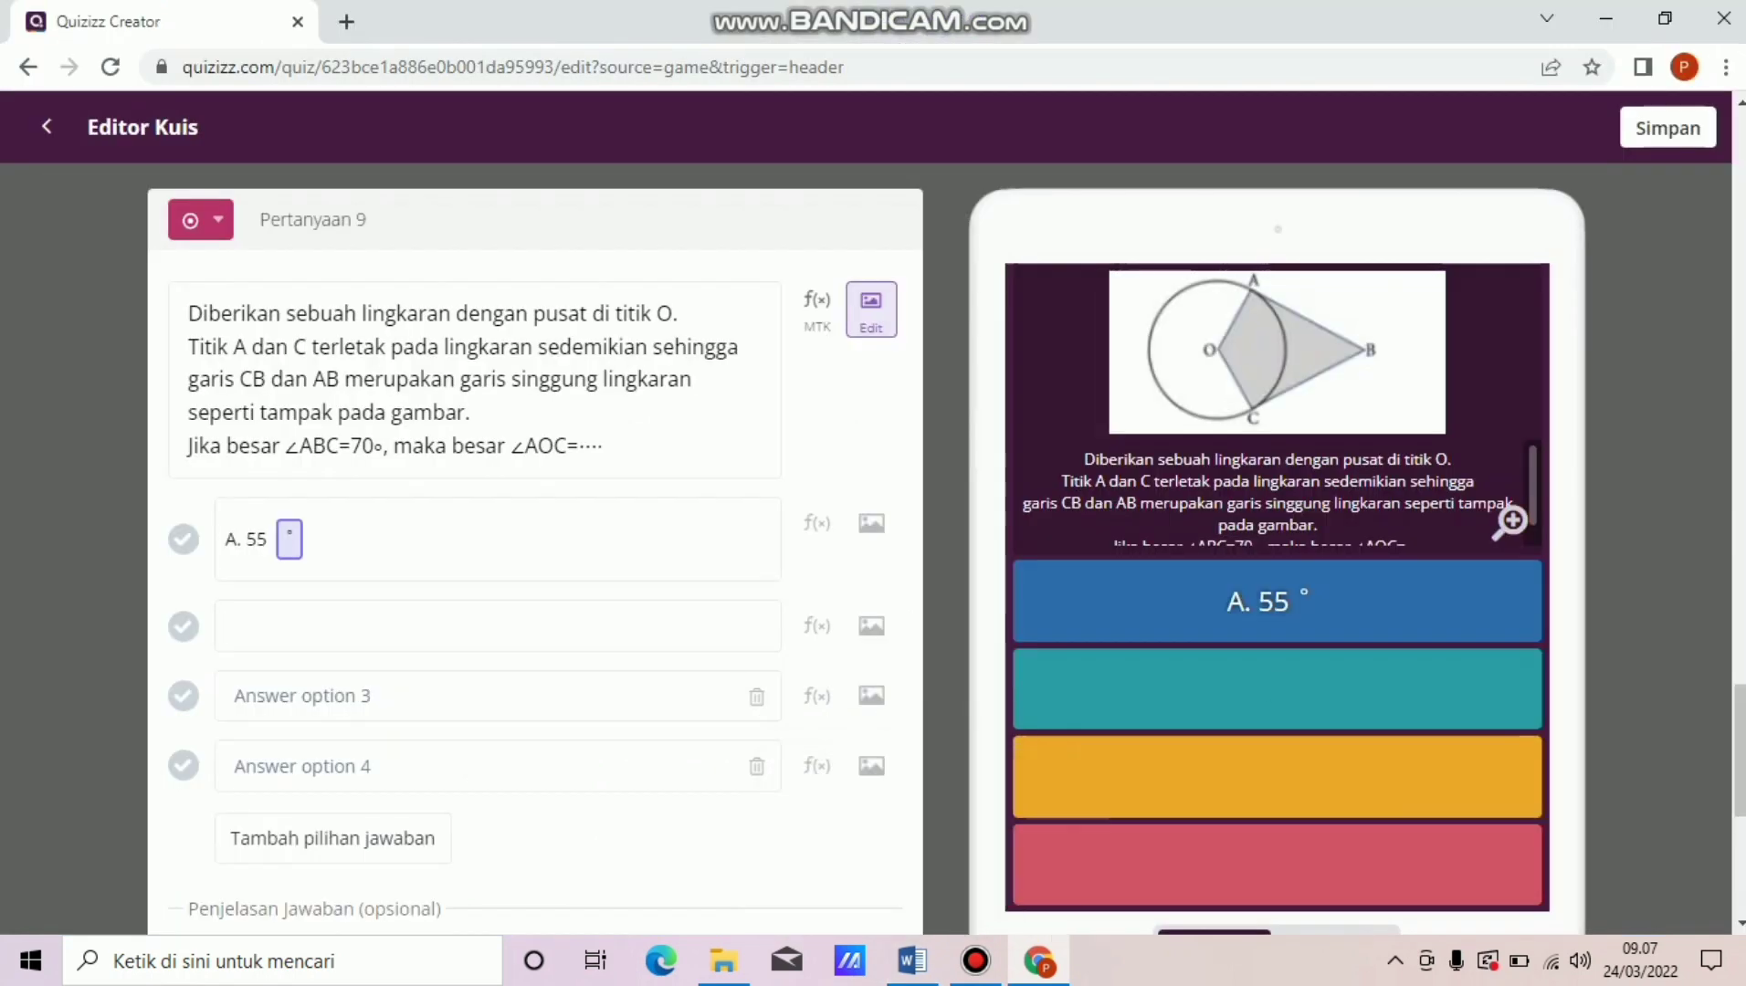
{"action": "type", "text": "B. 70"}
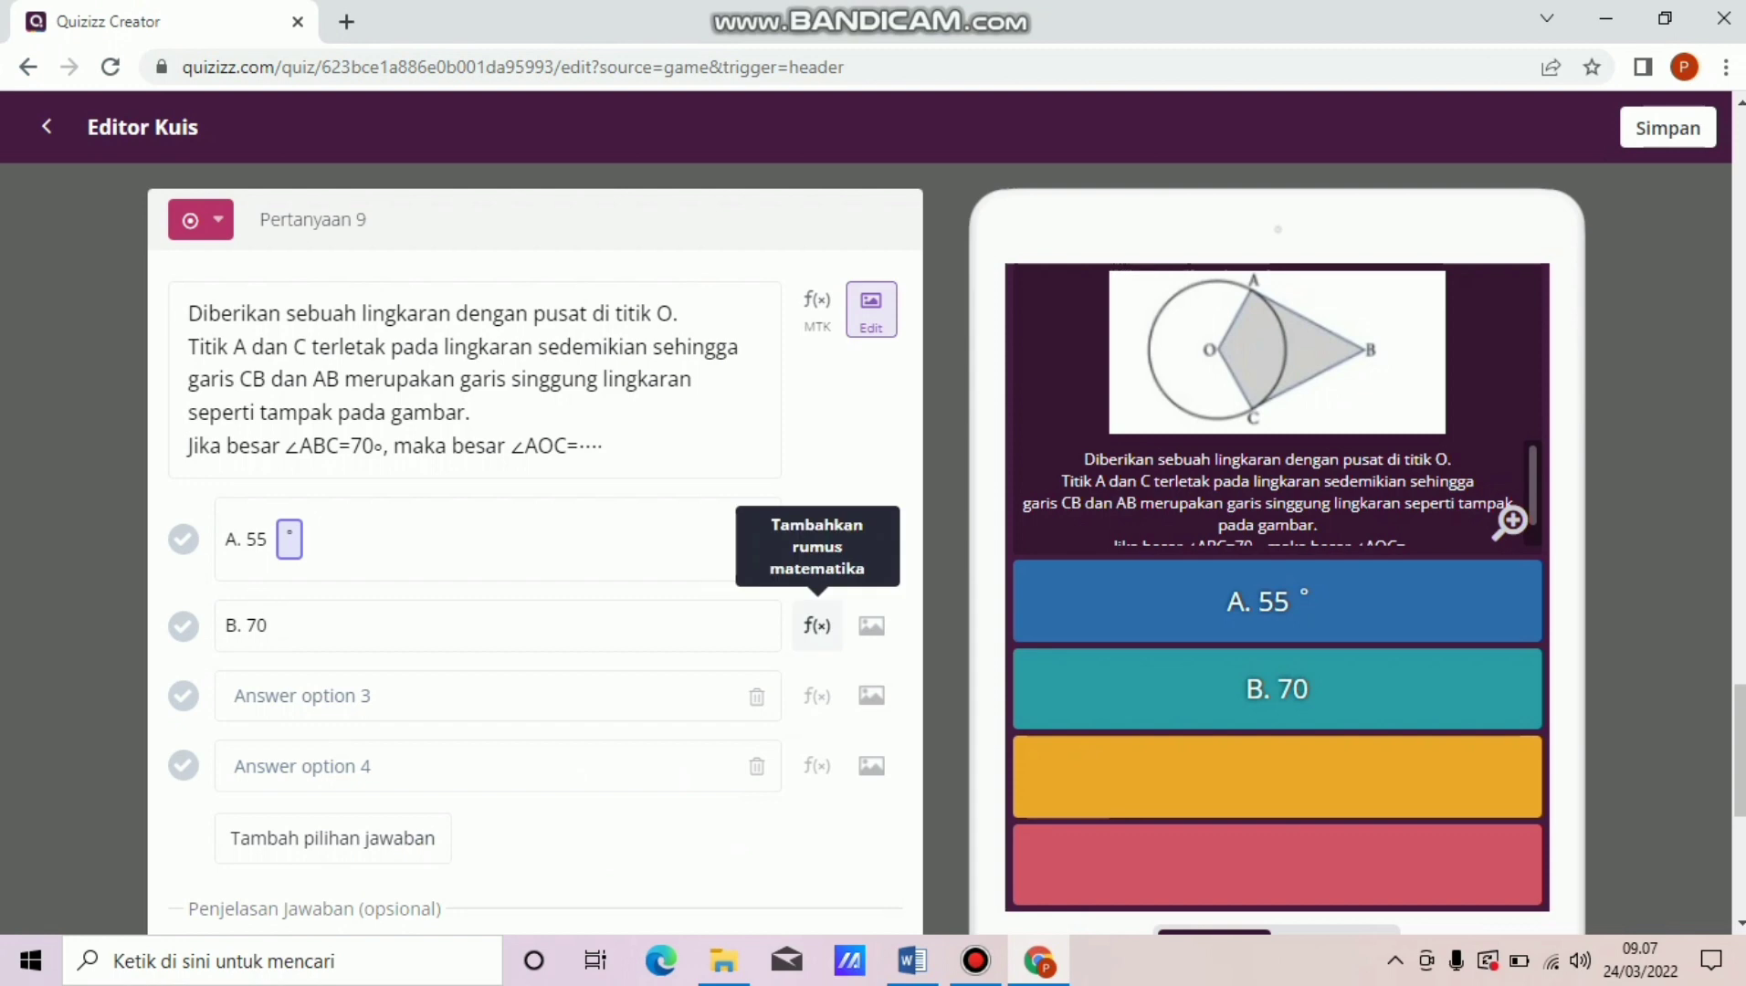
{"action": "left_click", "coordinate": [816, 626]}
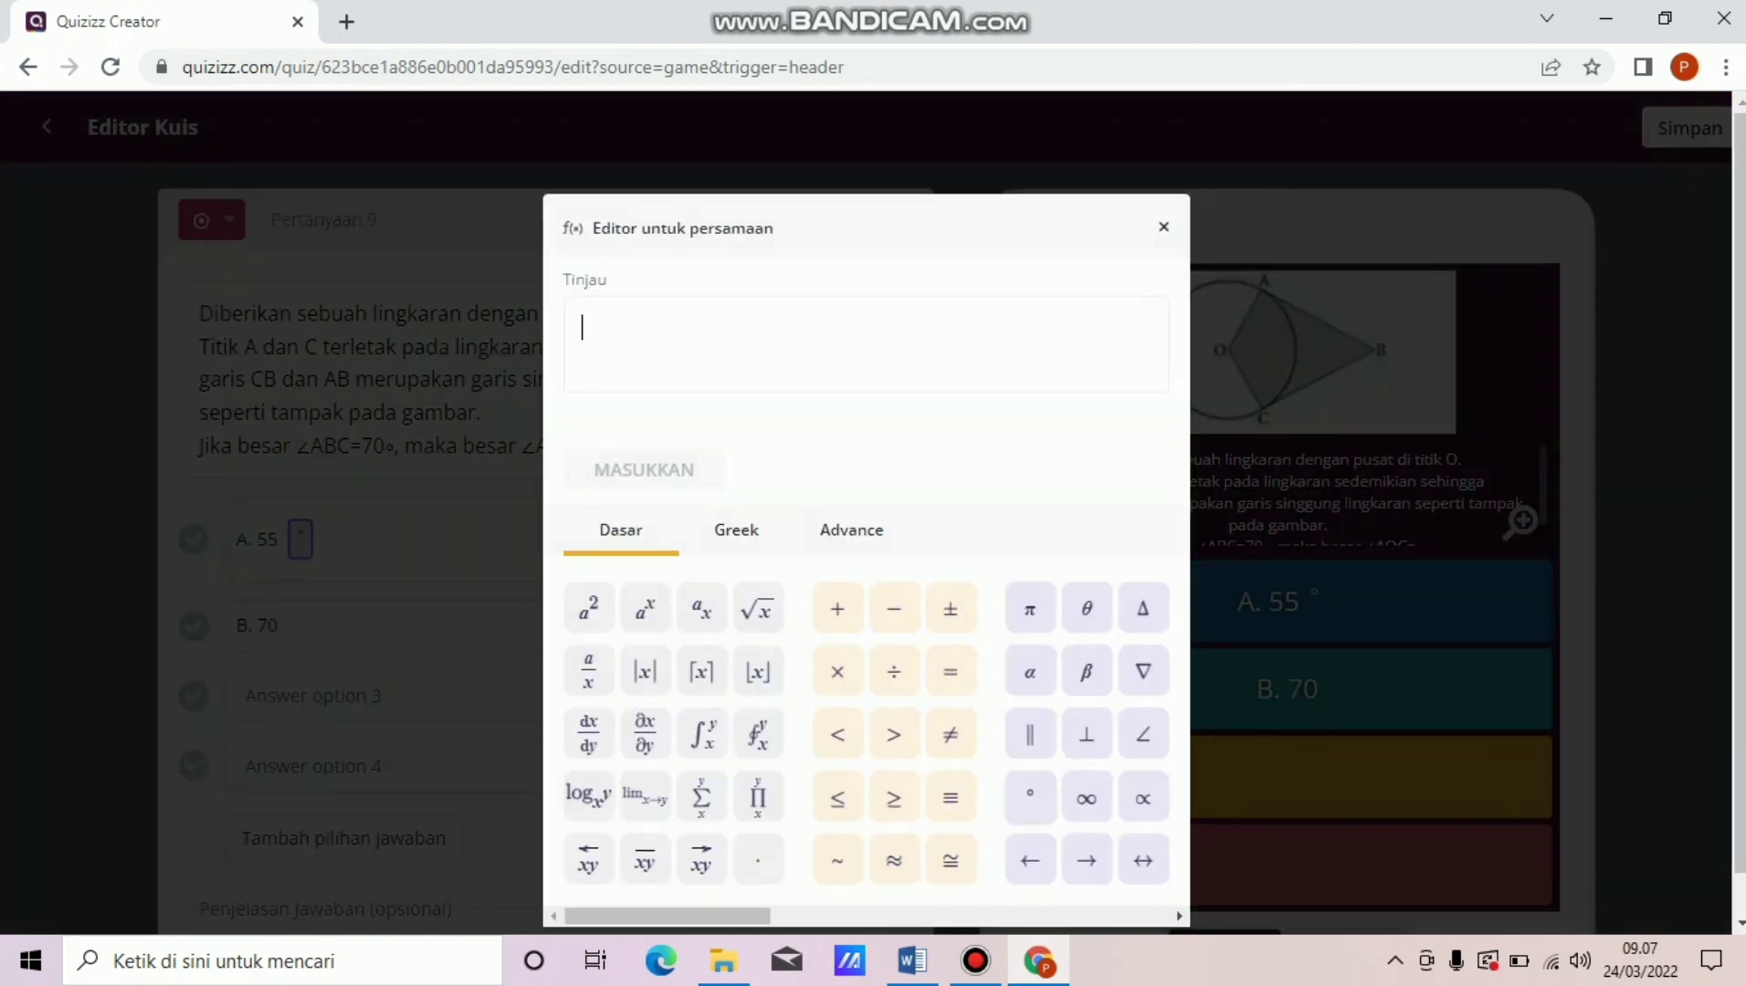
{"action": "left_click", "coordinate": [1031, 797]}
{"action": "left_click", "coordinate": [644, 470]}
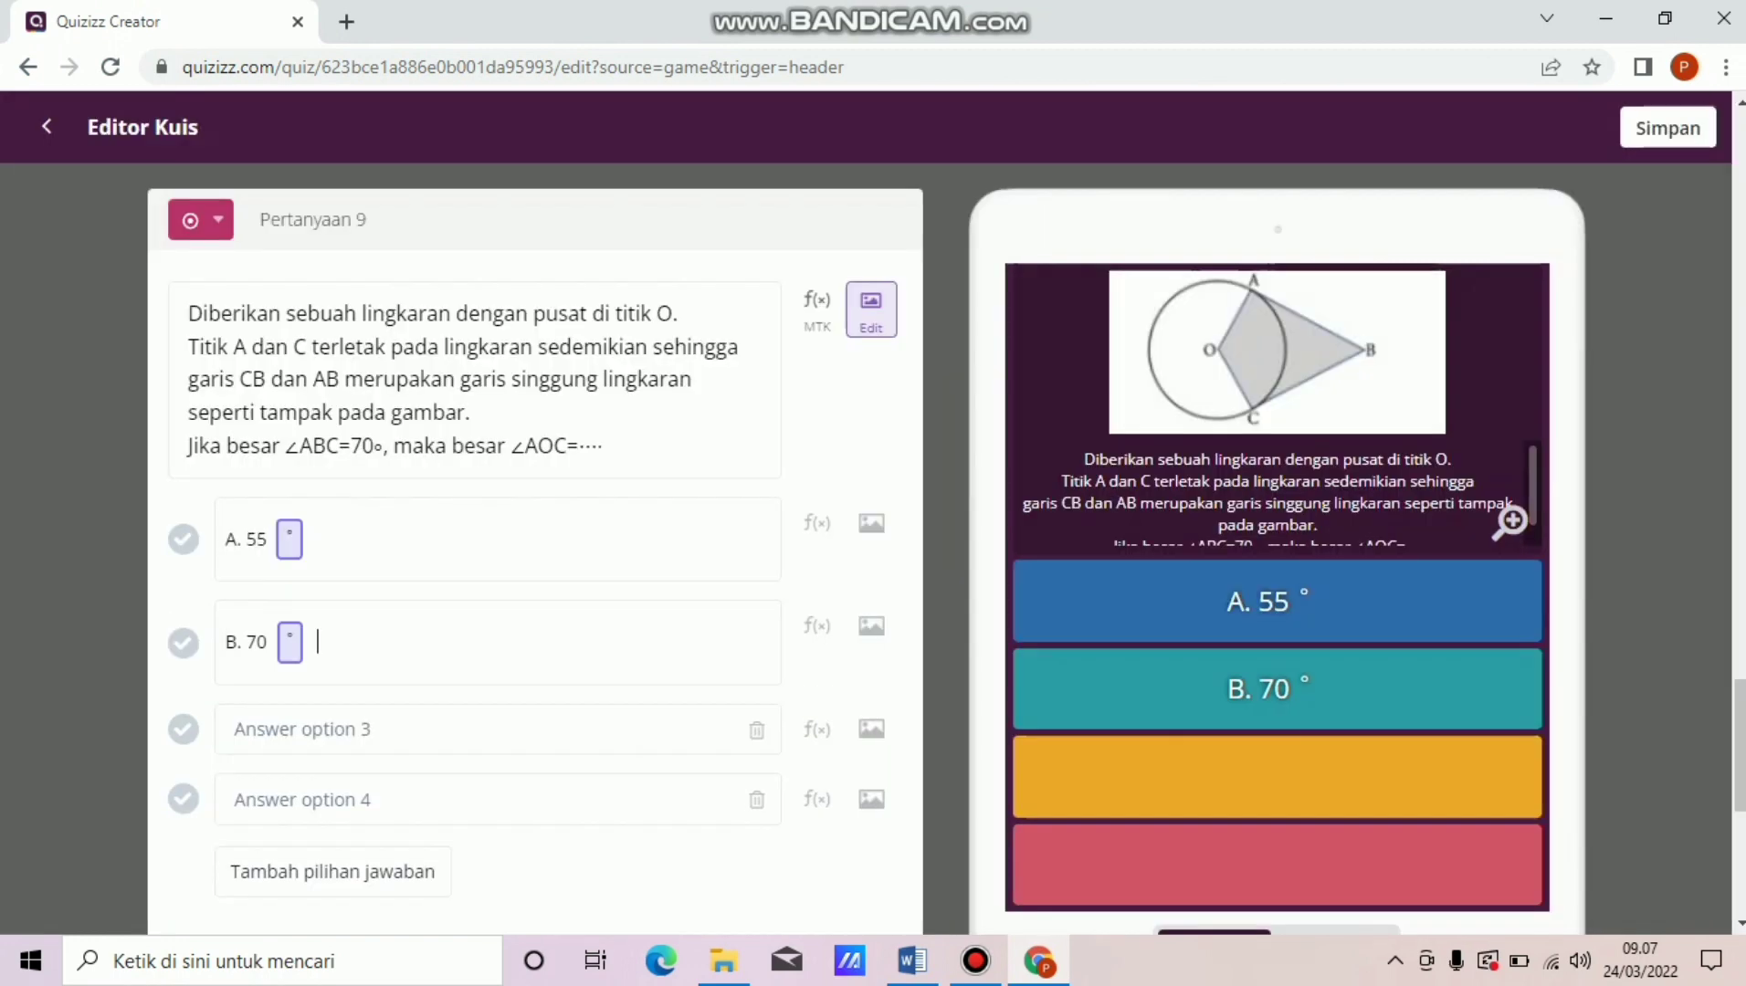
Enter "C. 110" as question 9's third answer option and append a single degree symbol with the equation editor.
{"action": "left_click", "coordinate": [302, 730]}
{"action": "type", "text": "C."}
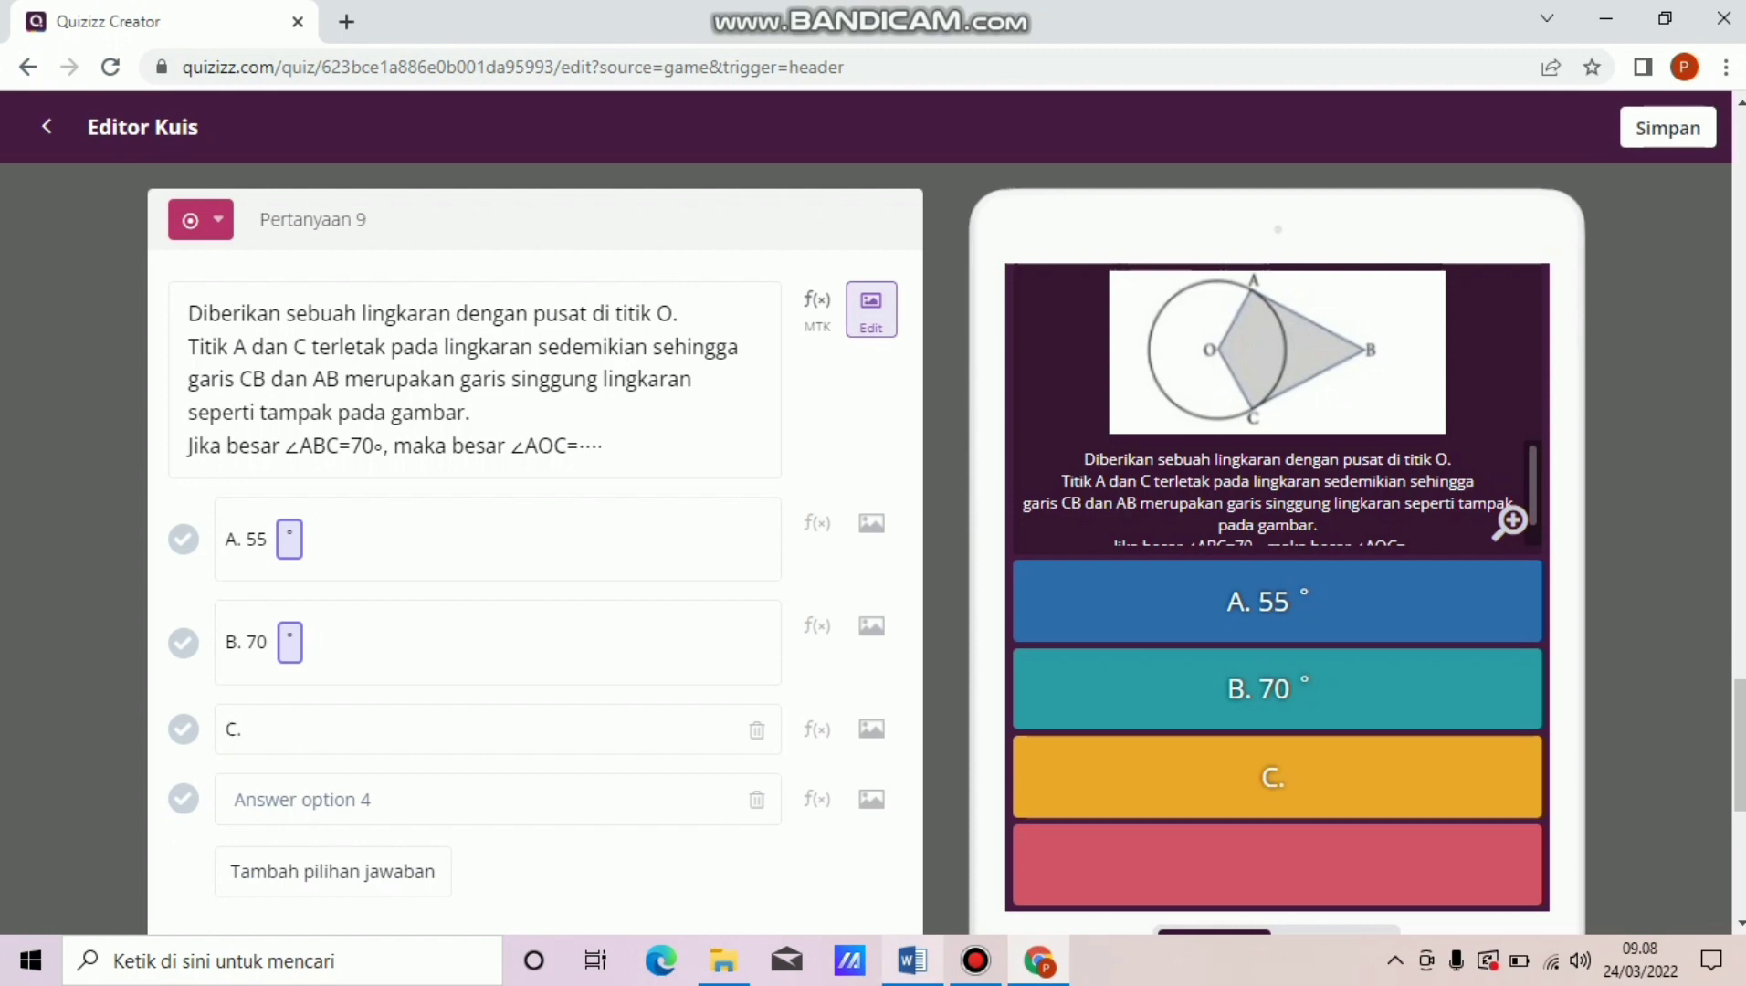
{"action": "left_click", "coordinate": [912, 854]}
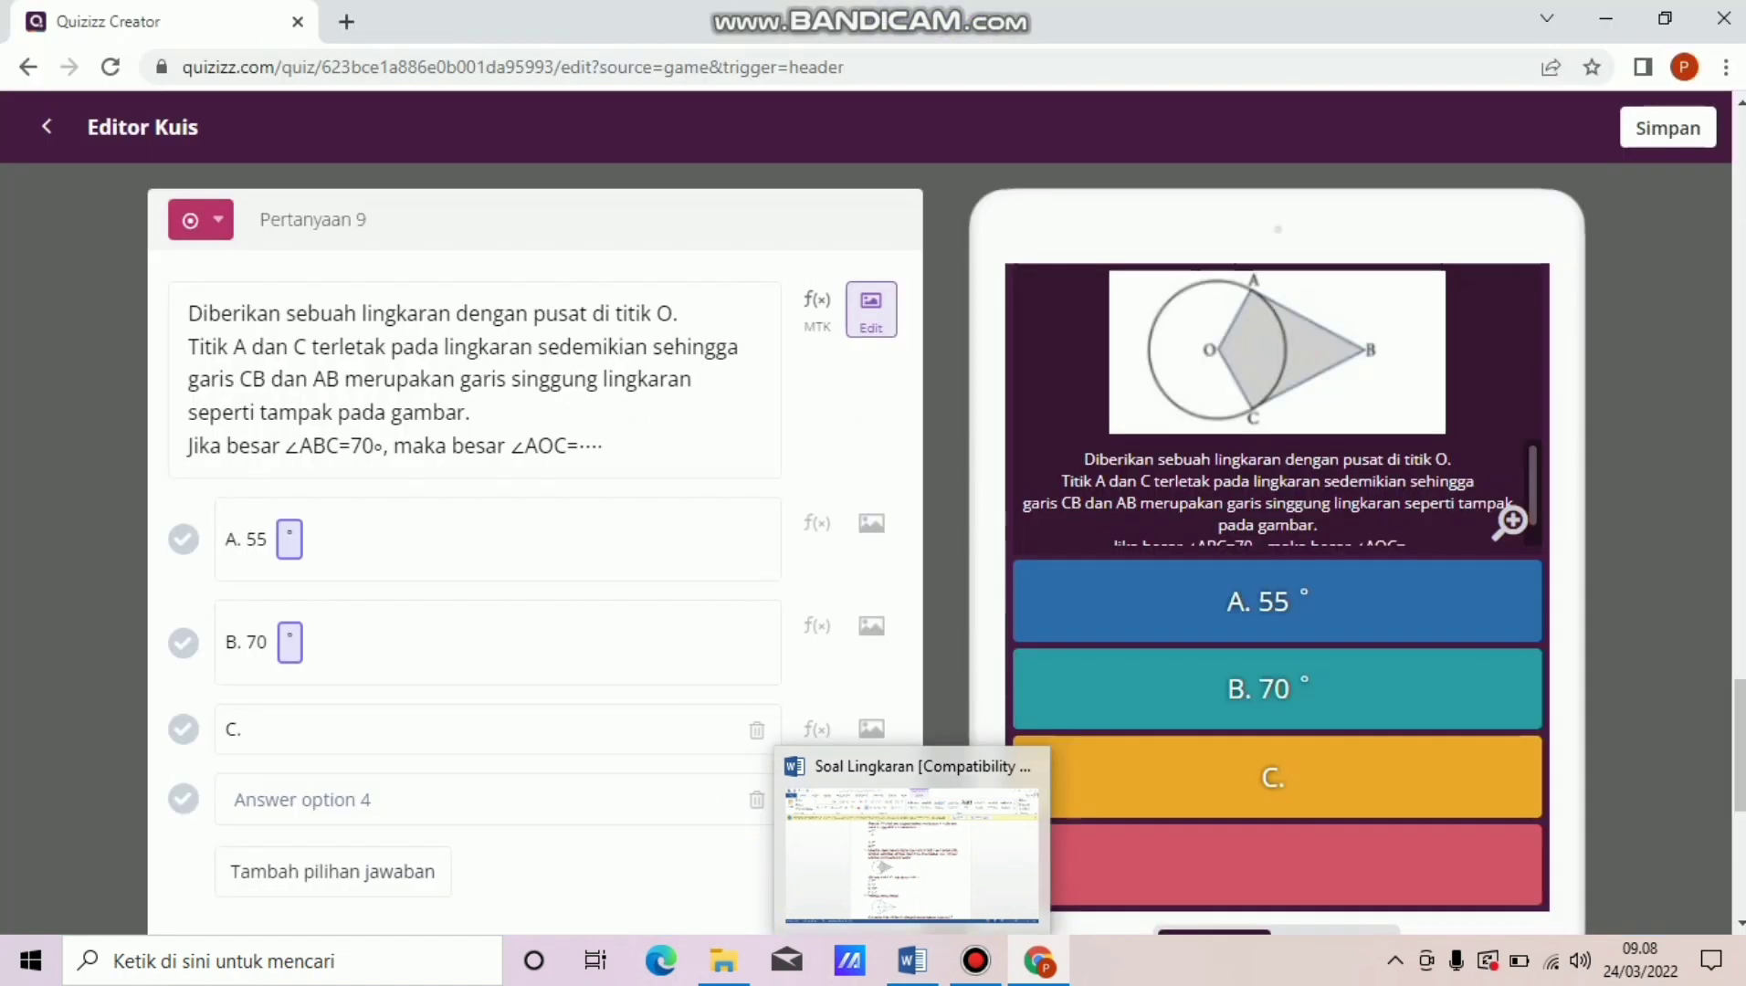
{"action": "type", "text": "1110"}
{"action": "key", "text": "BackSpace"}
{"action": "key", "text": "BackSpace"}
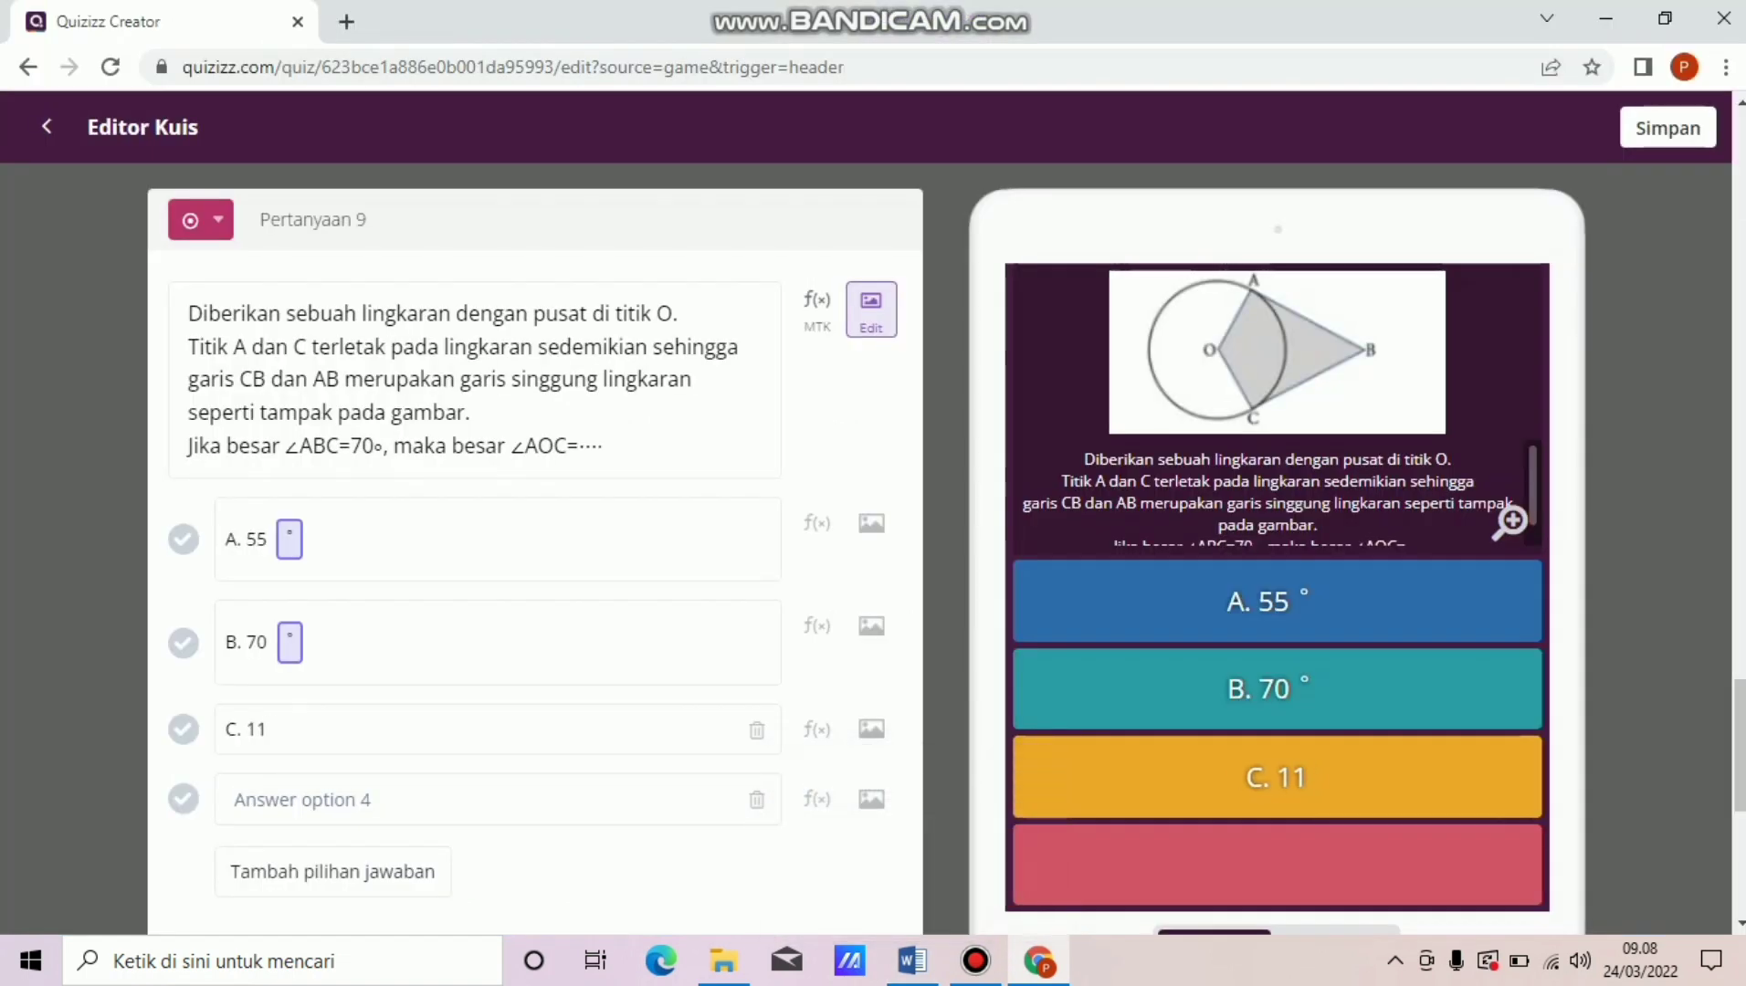
{"action": "type", "text": "0"}
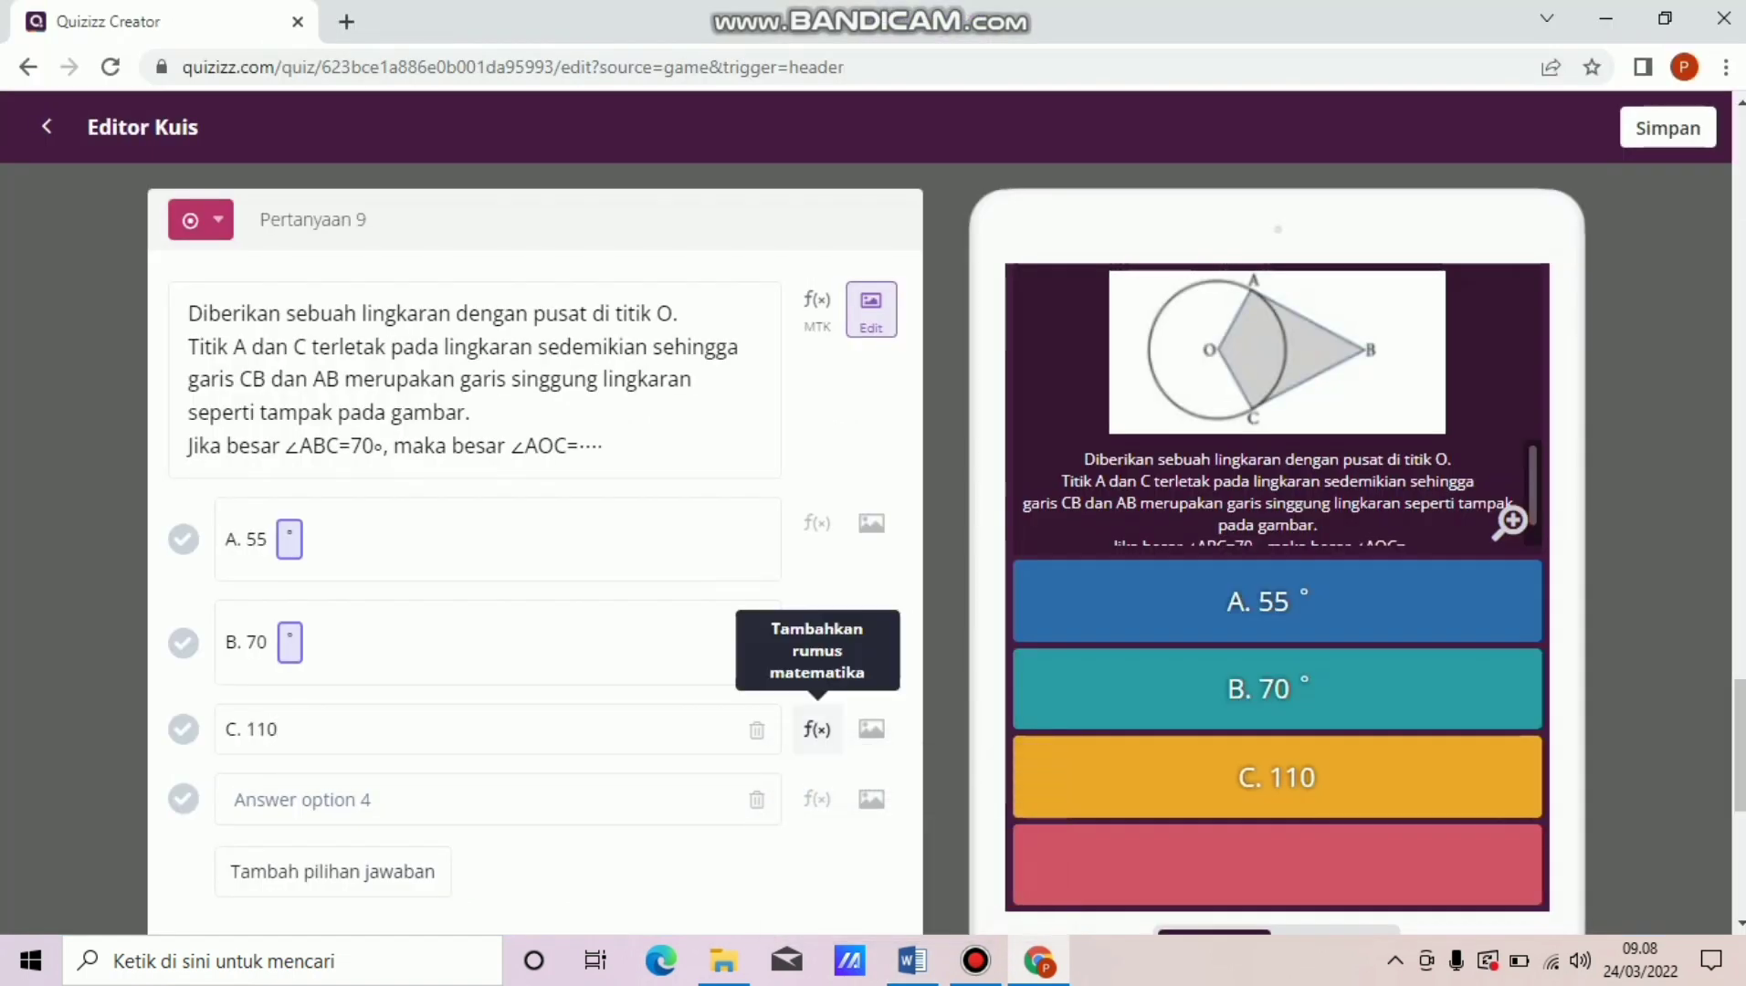
{"action": "left_click", "coordinate": [818, 729]}
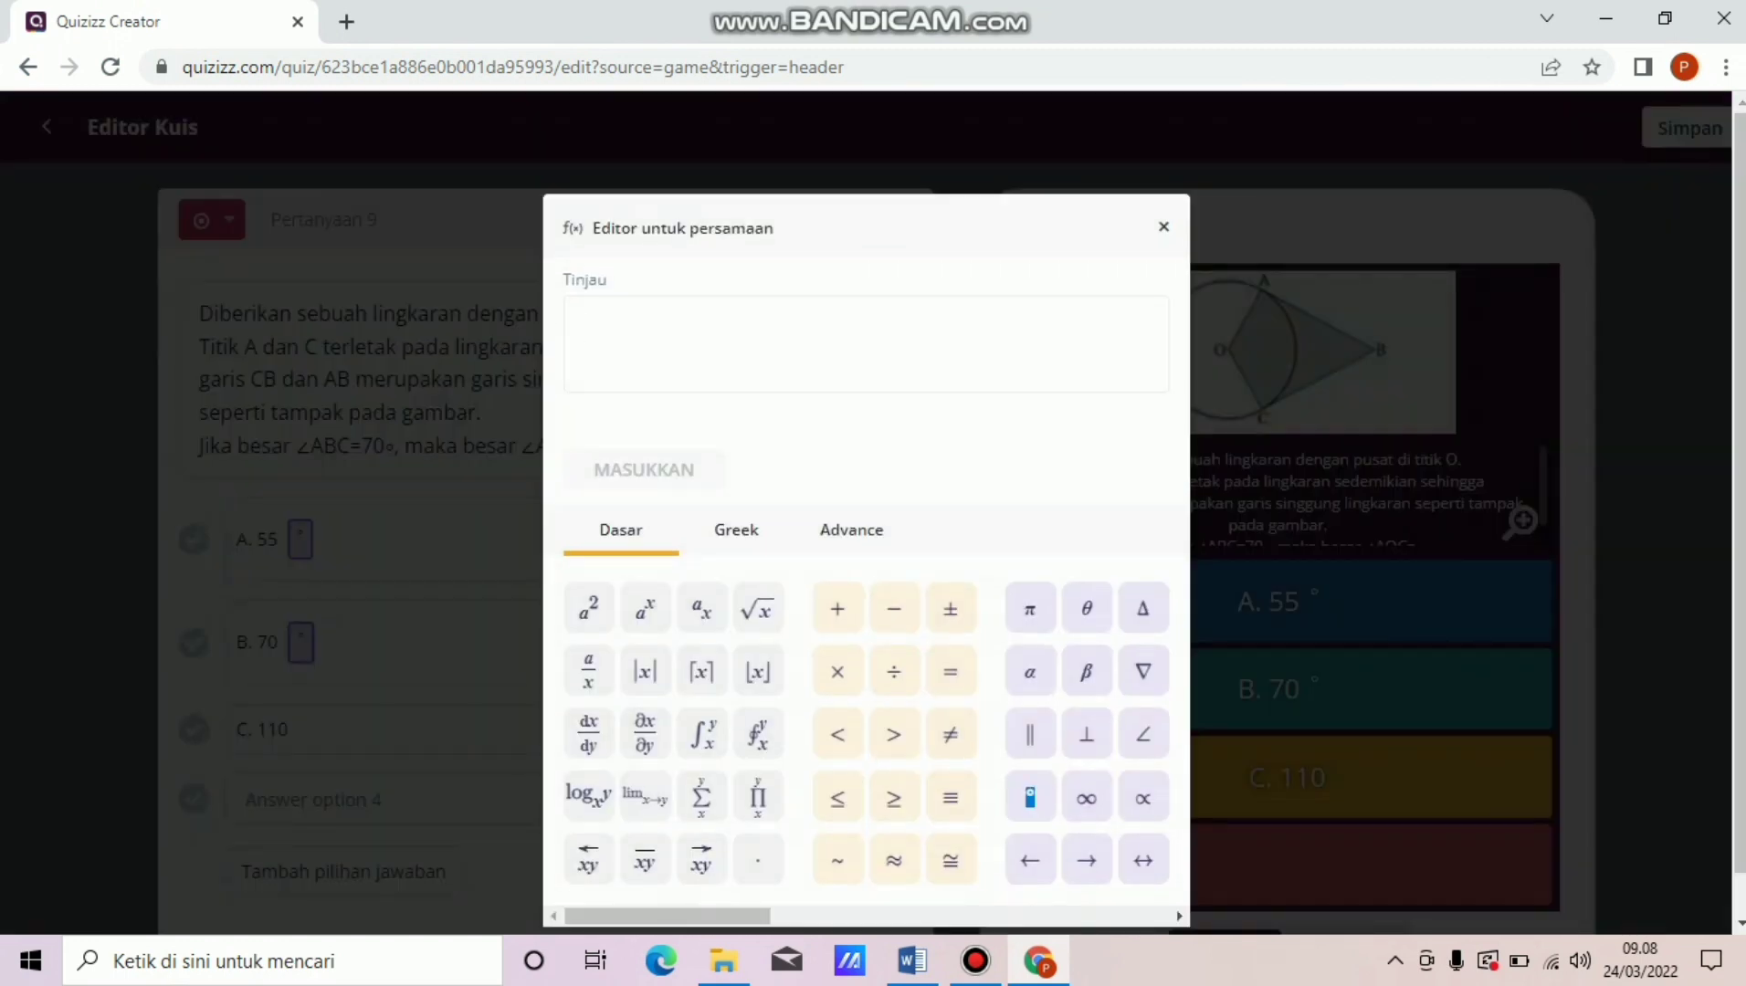
{"action": "left_click", "coordinate": [1030, 799]}
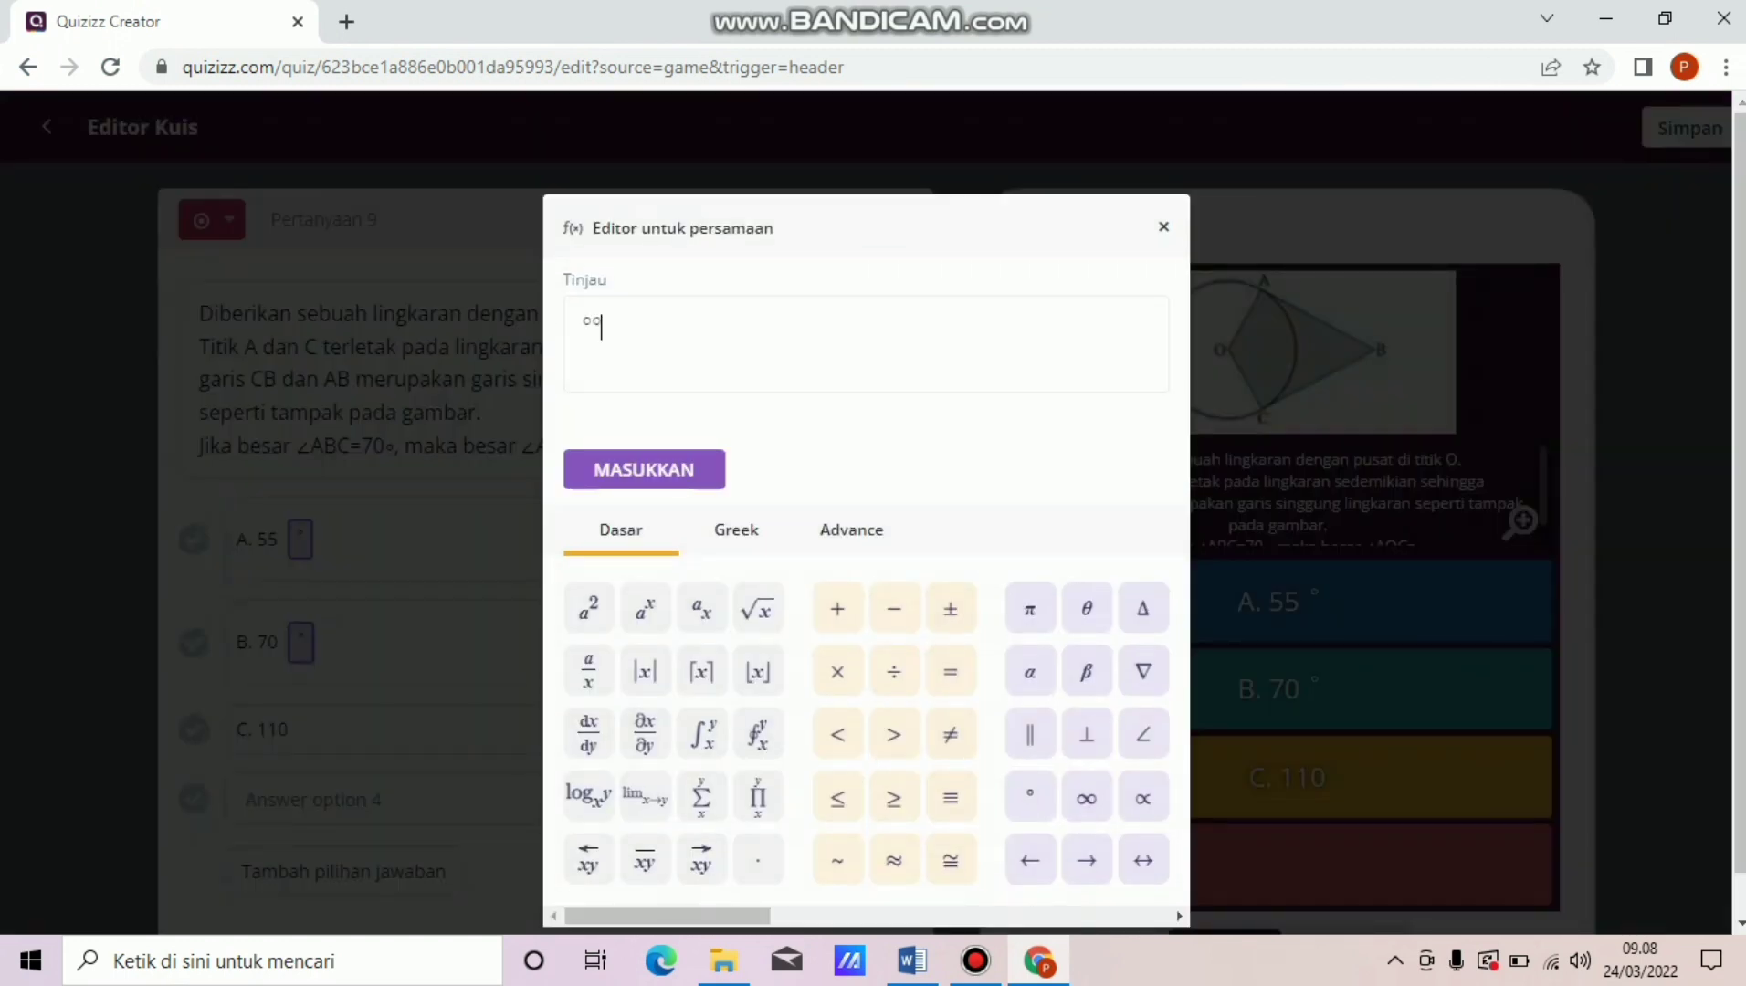
{"action": "key", "text": "BackSpace"}
{"action": "left_click", "coordinate": [644, 470]}
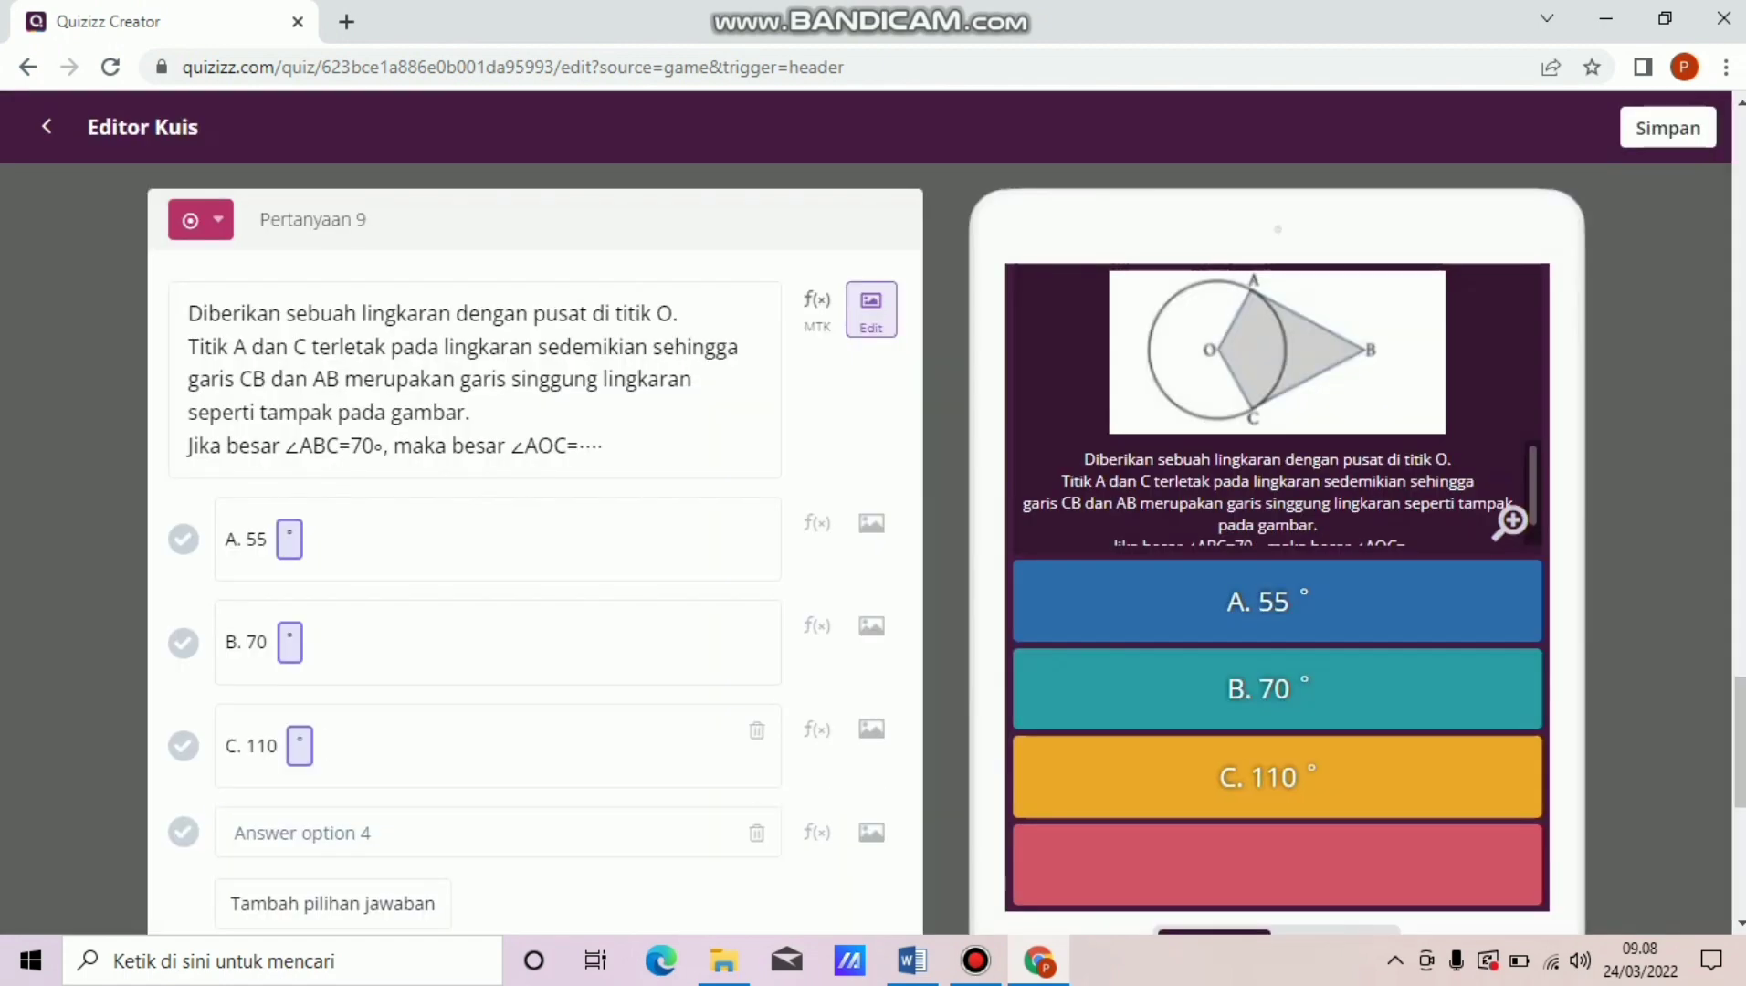
Enter "D. 150" from the Word document as question 9's fourth answer option and append a degree symbol with the equation editor.
{"action": "left_click", "coordinate": [302, 833]}
{"action": "mouse_move", "coordinate": [912, 961]}
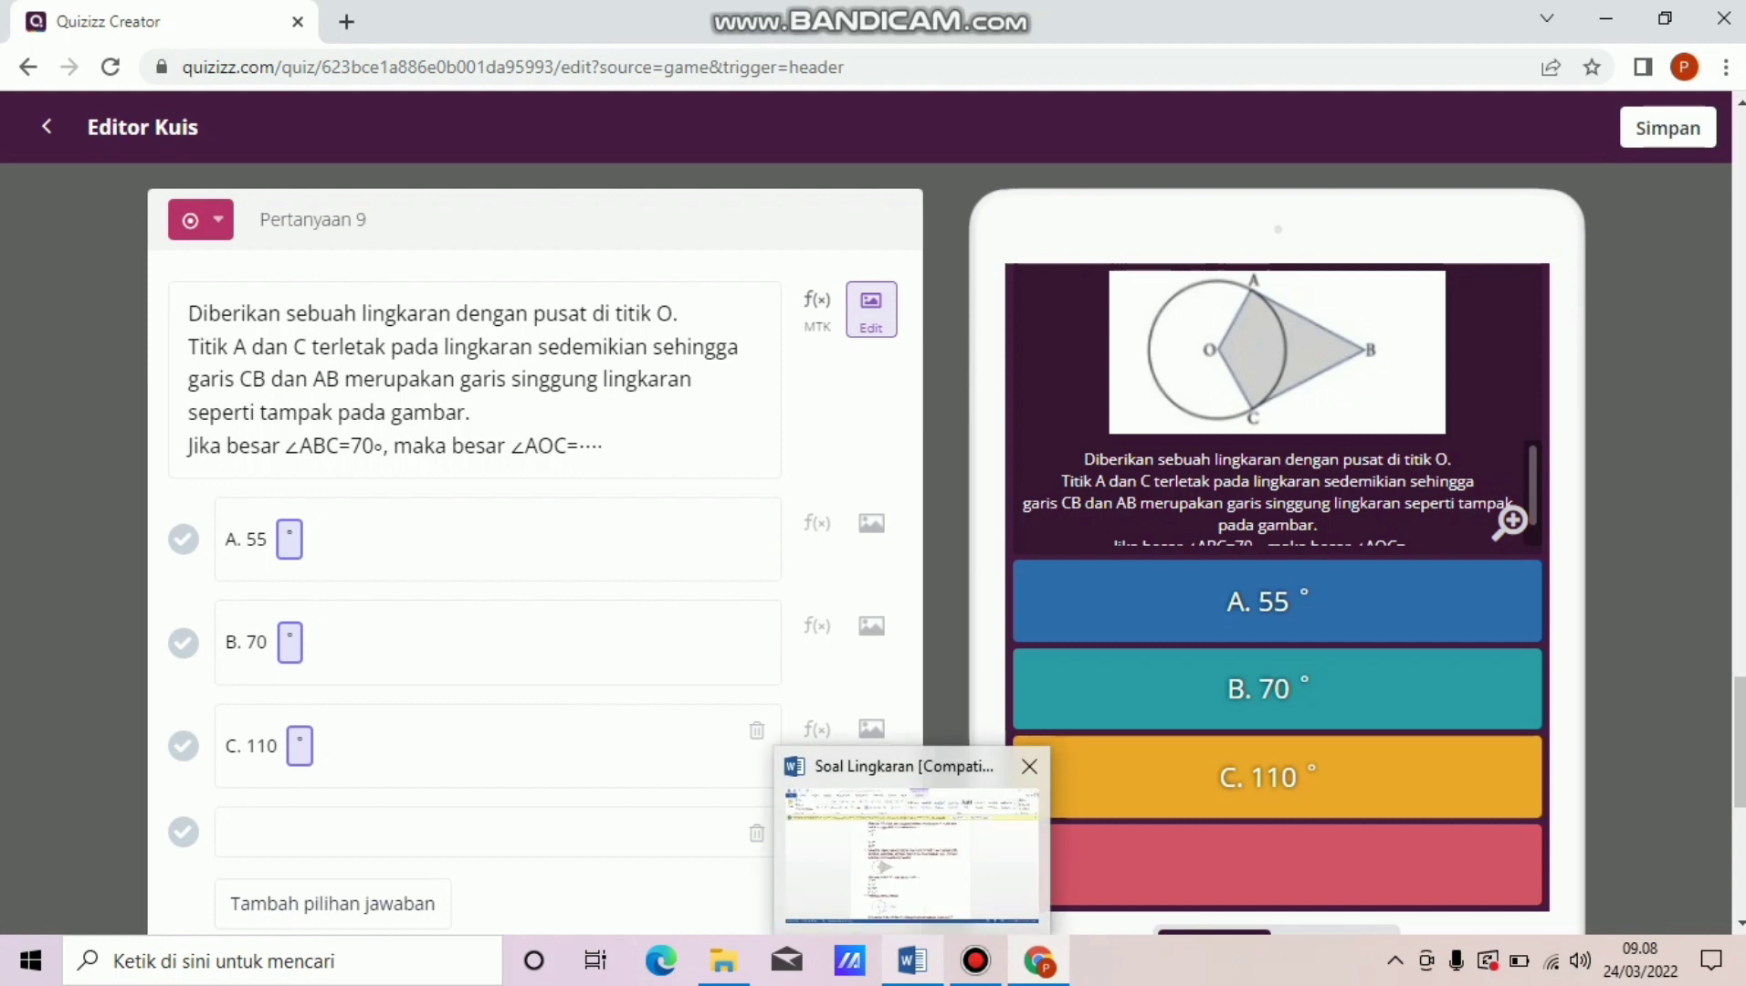
{"action": "left_click", "coordinate": [911, 850]}
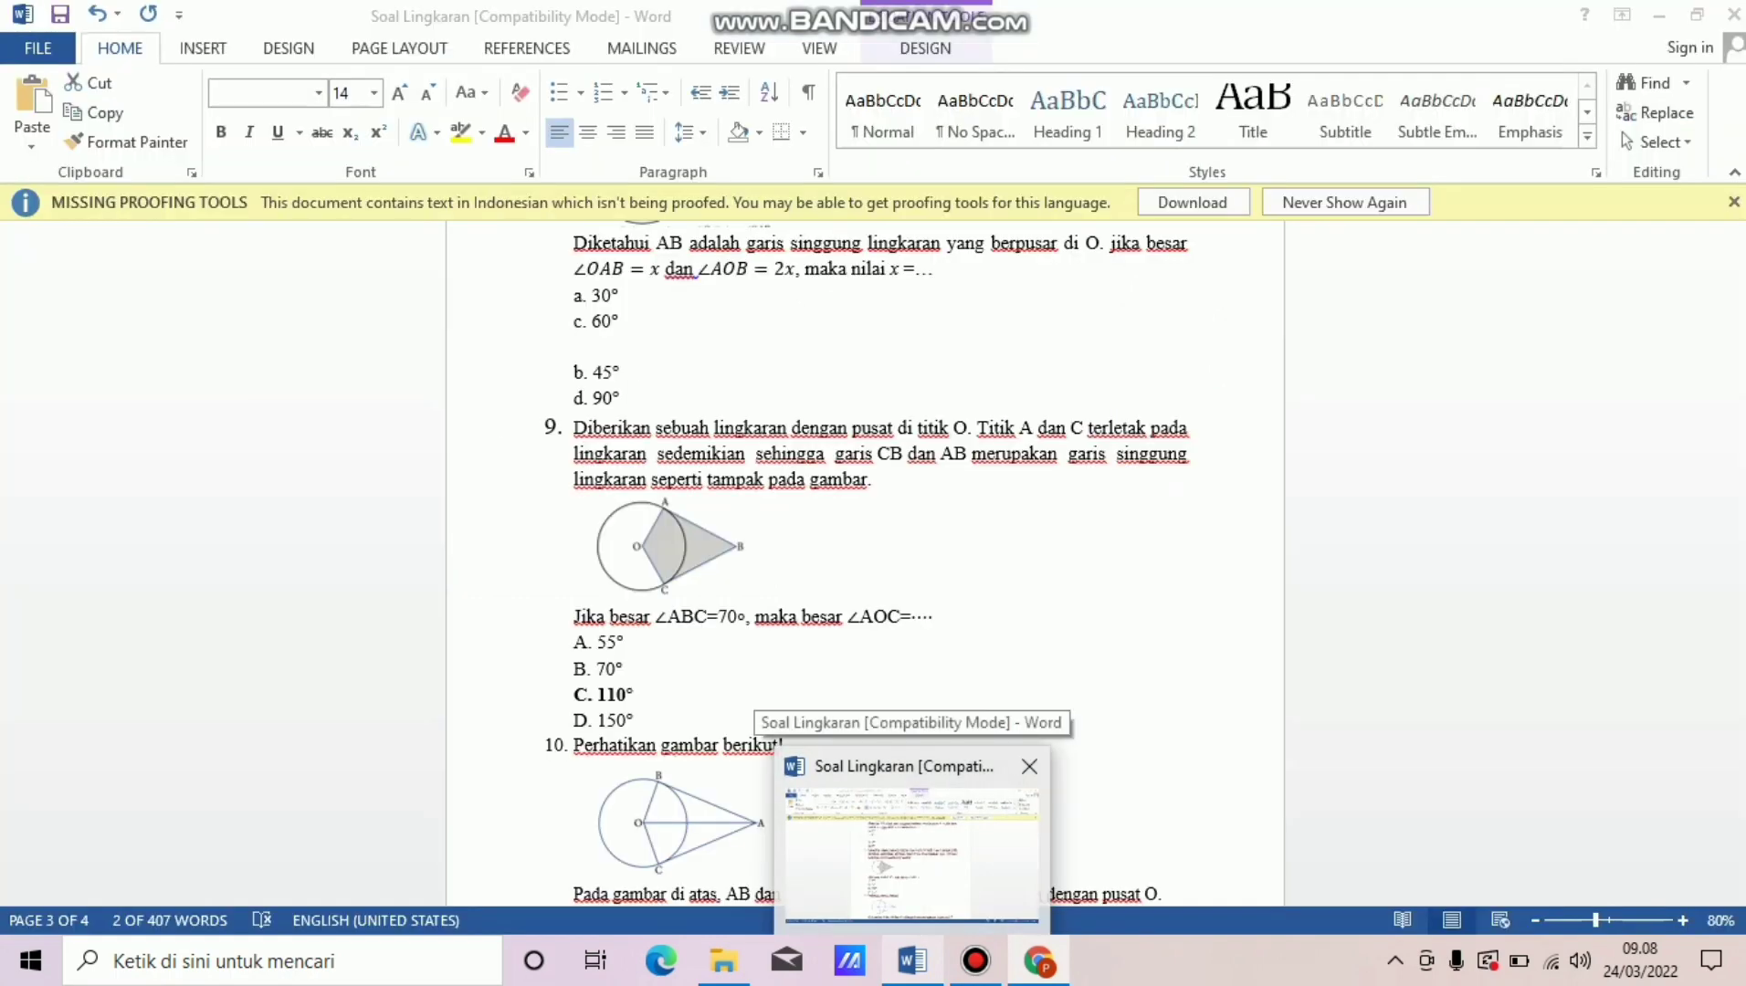
{"action": "type", "text": "d"}
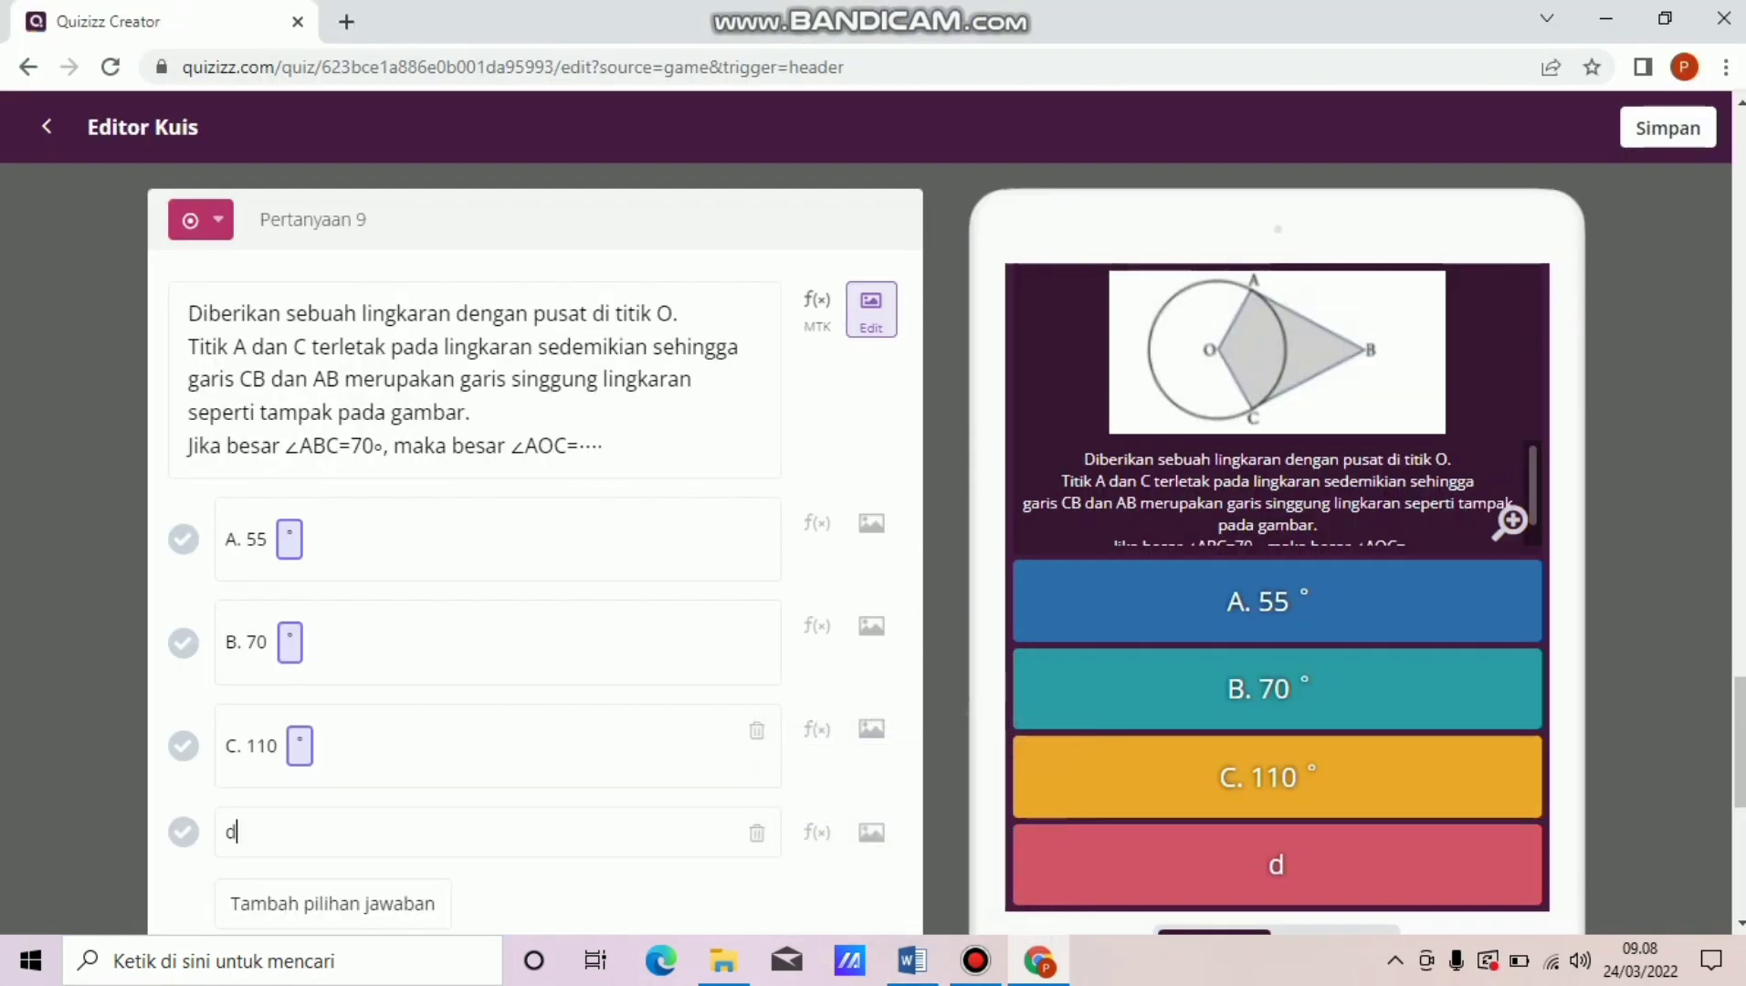
{"action": "key", "text": "BackSpace"}
{"action": "type", "text": "D. 150"}
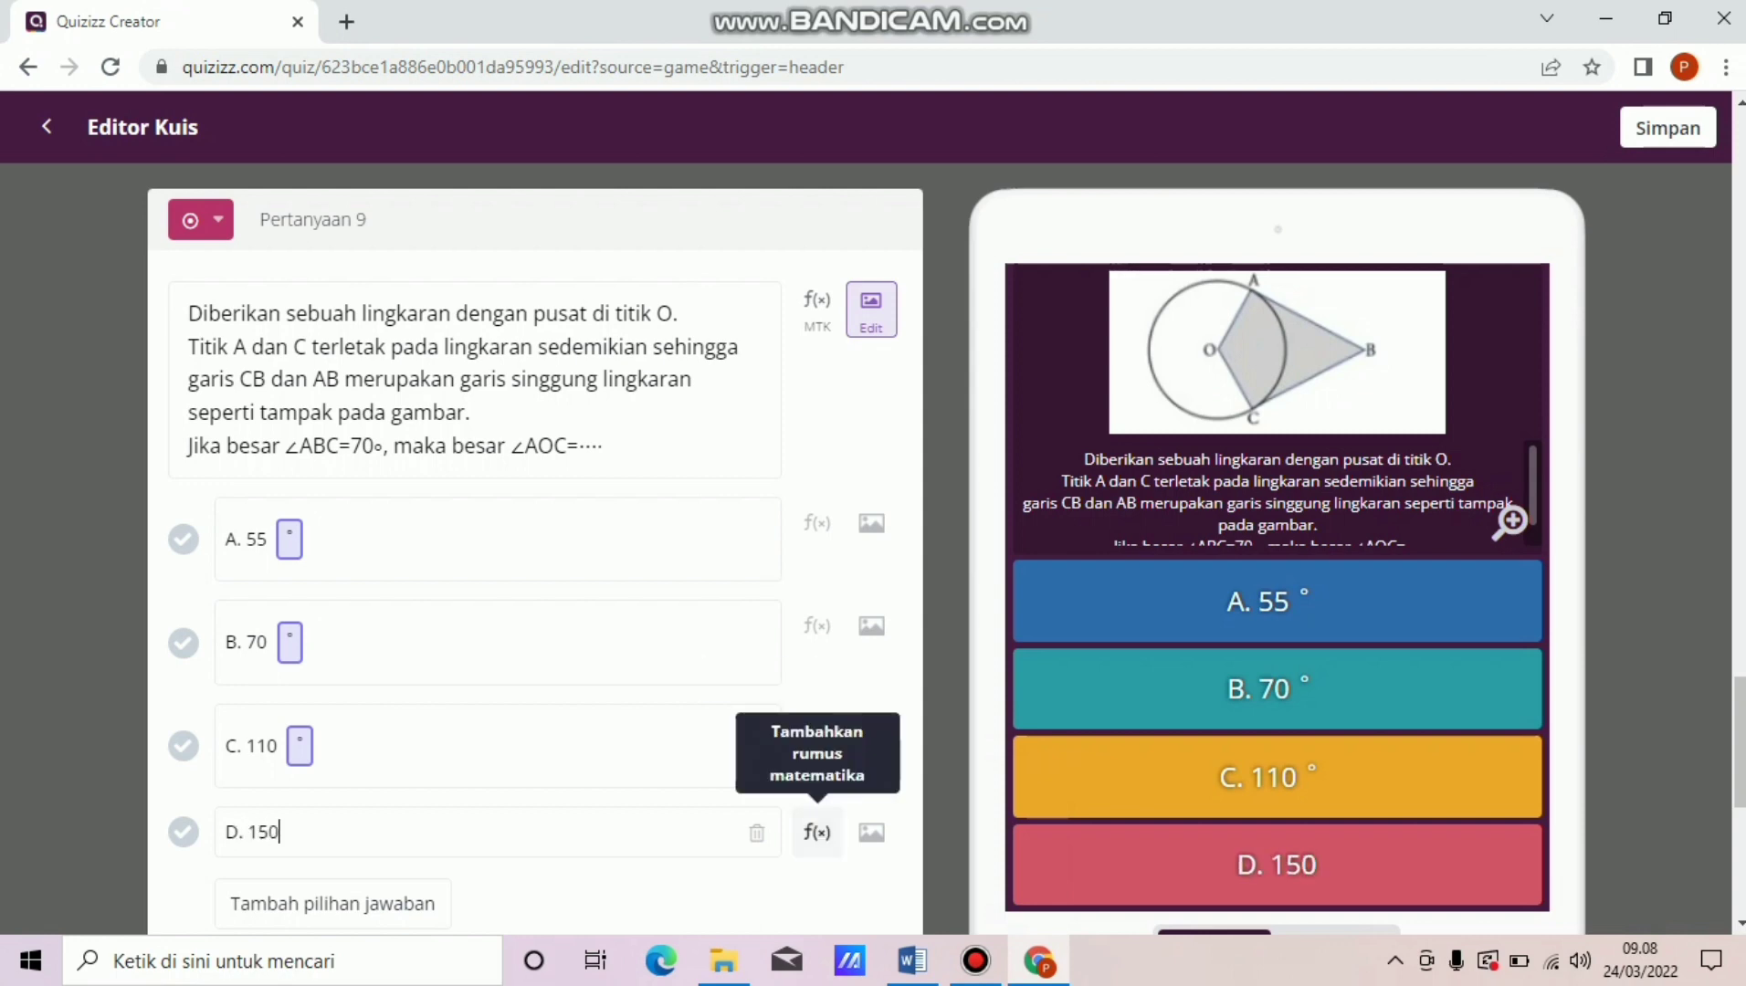
{"action": "left_click", "coordinate": [817, 832]}
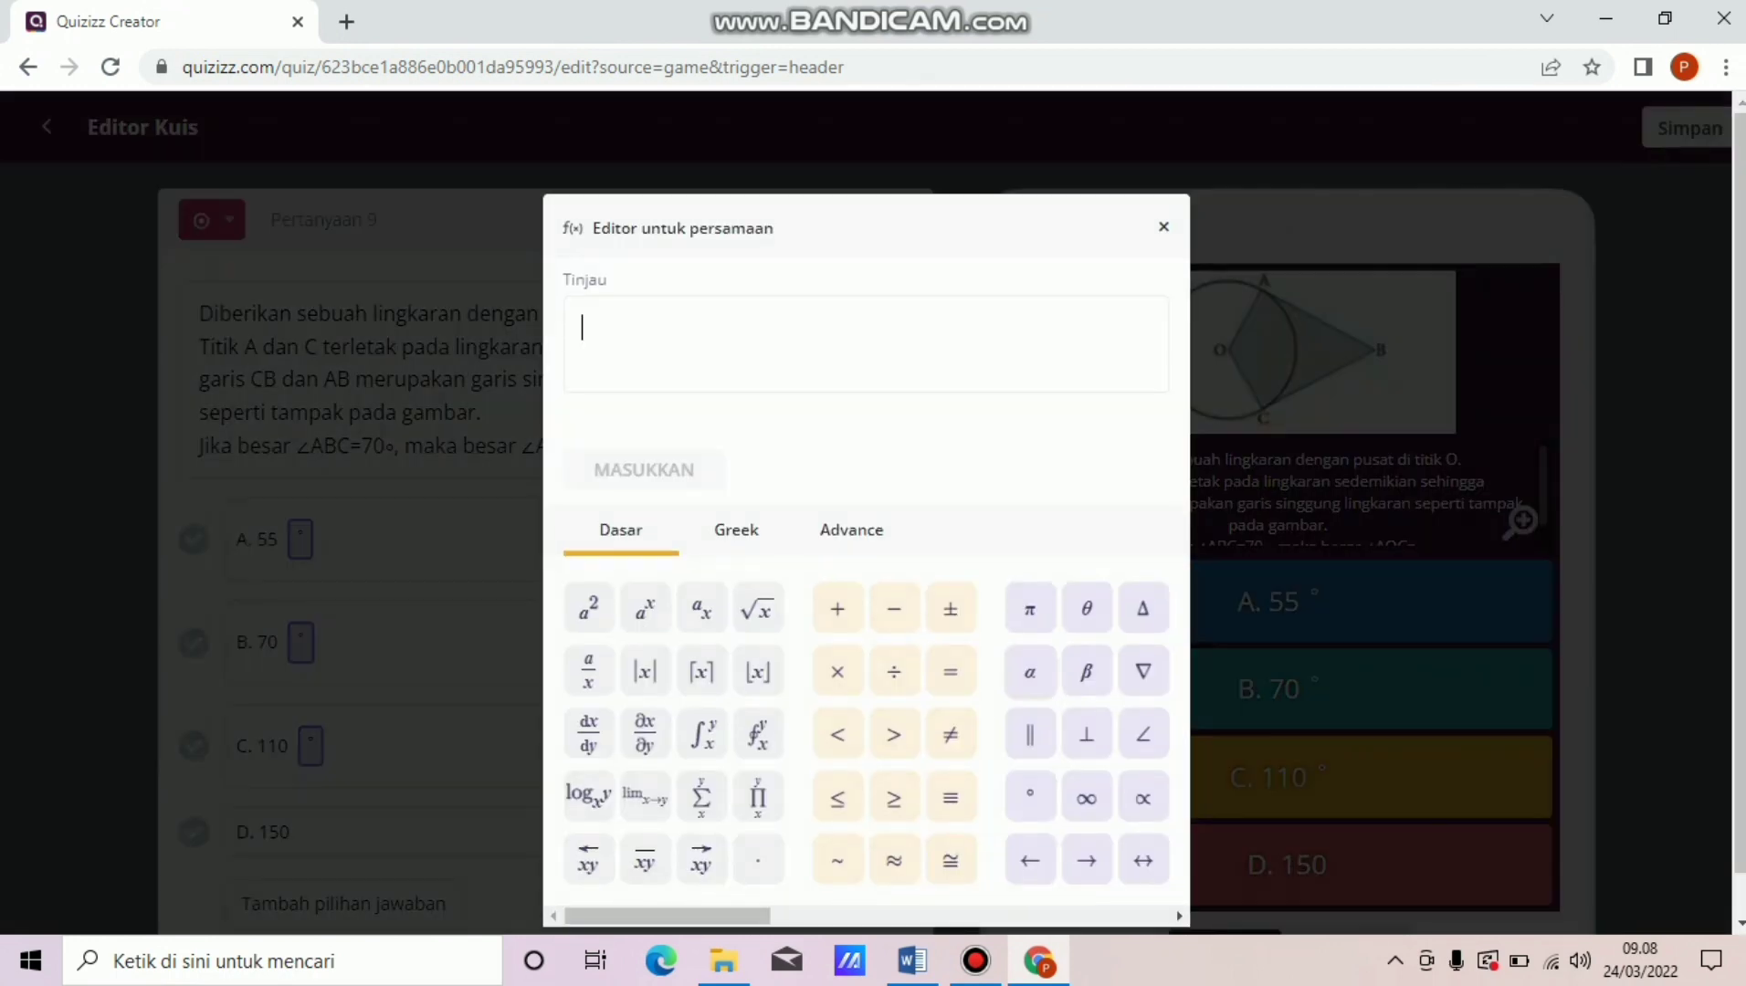
{"action": "left_click", "coordinate": [1030, 797]}
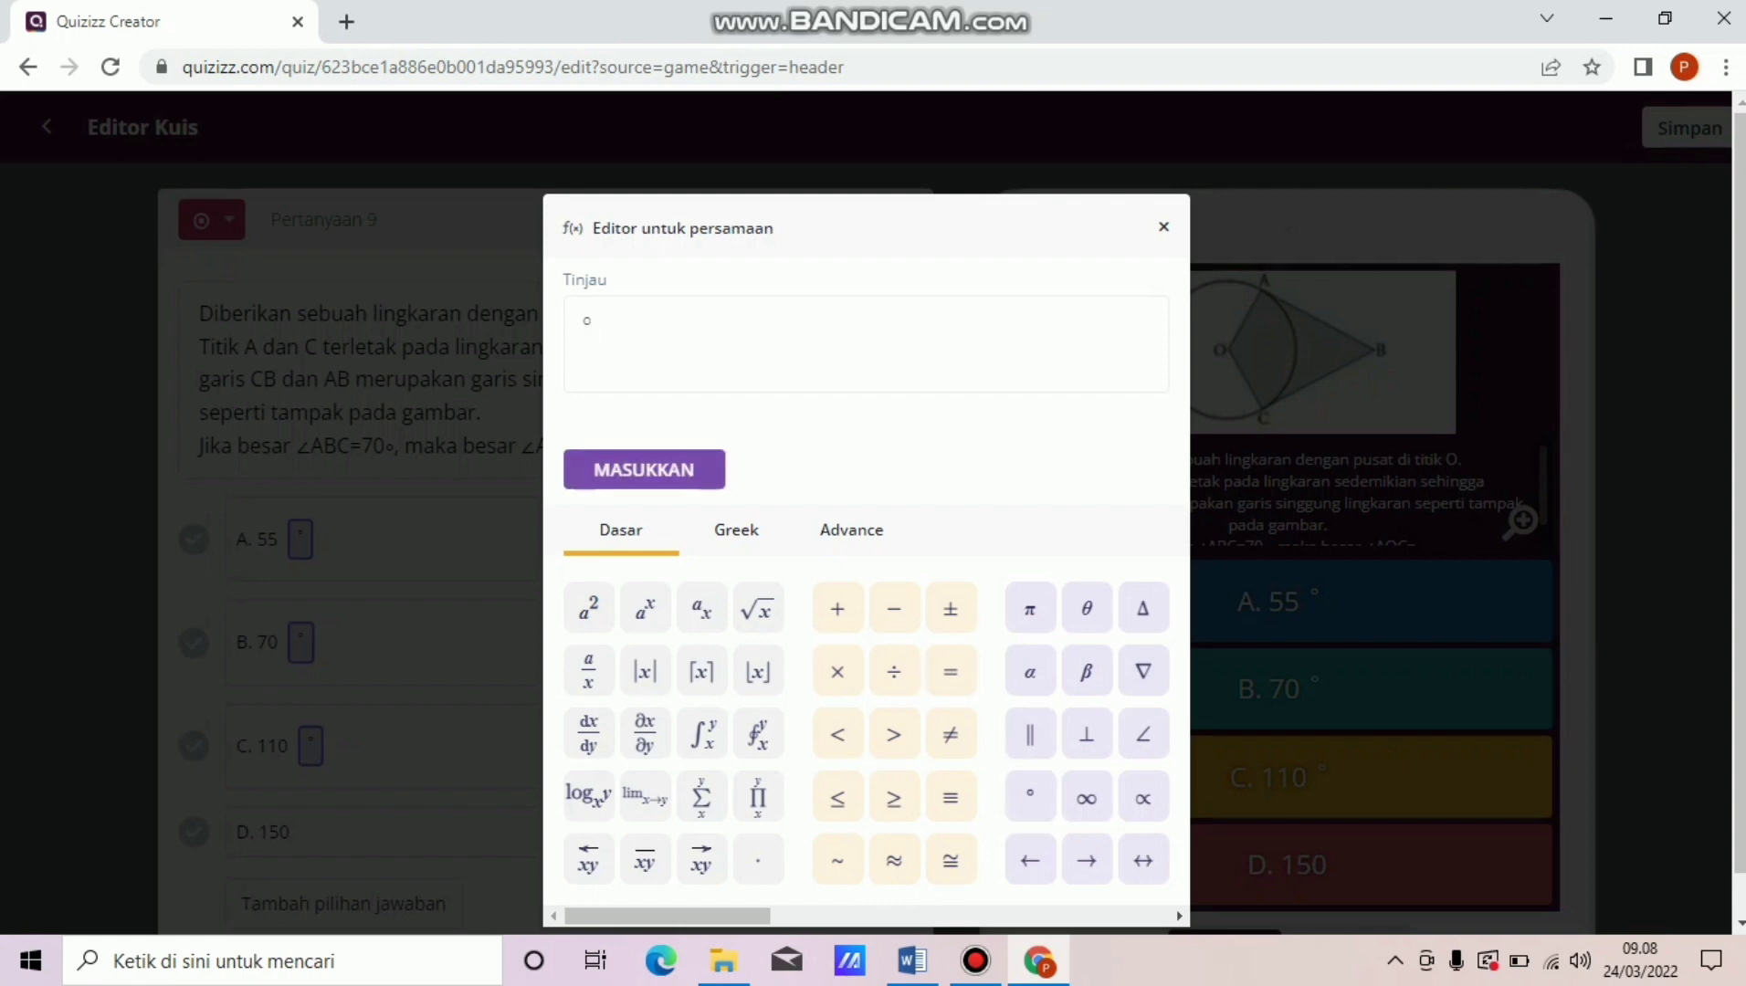
{"action": "left_click", "coordinate": [644, 469]}
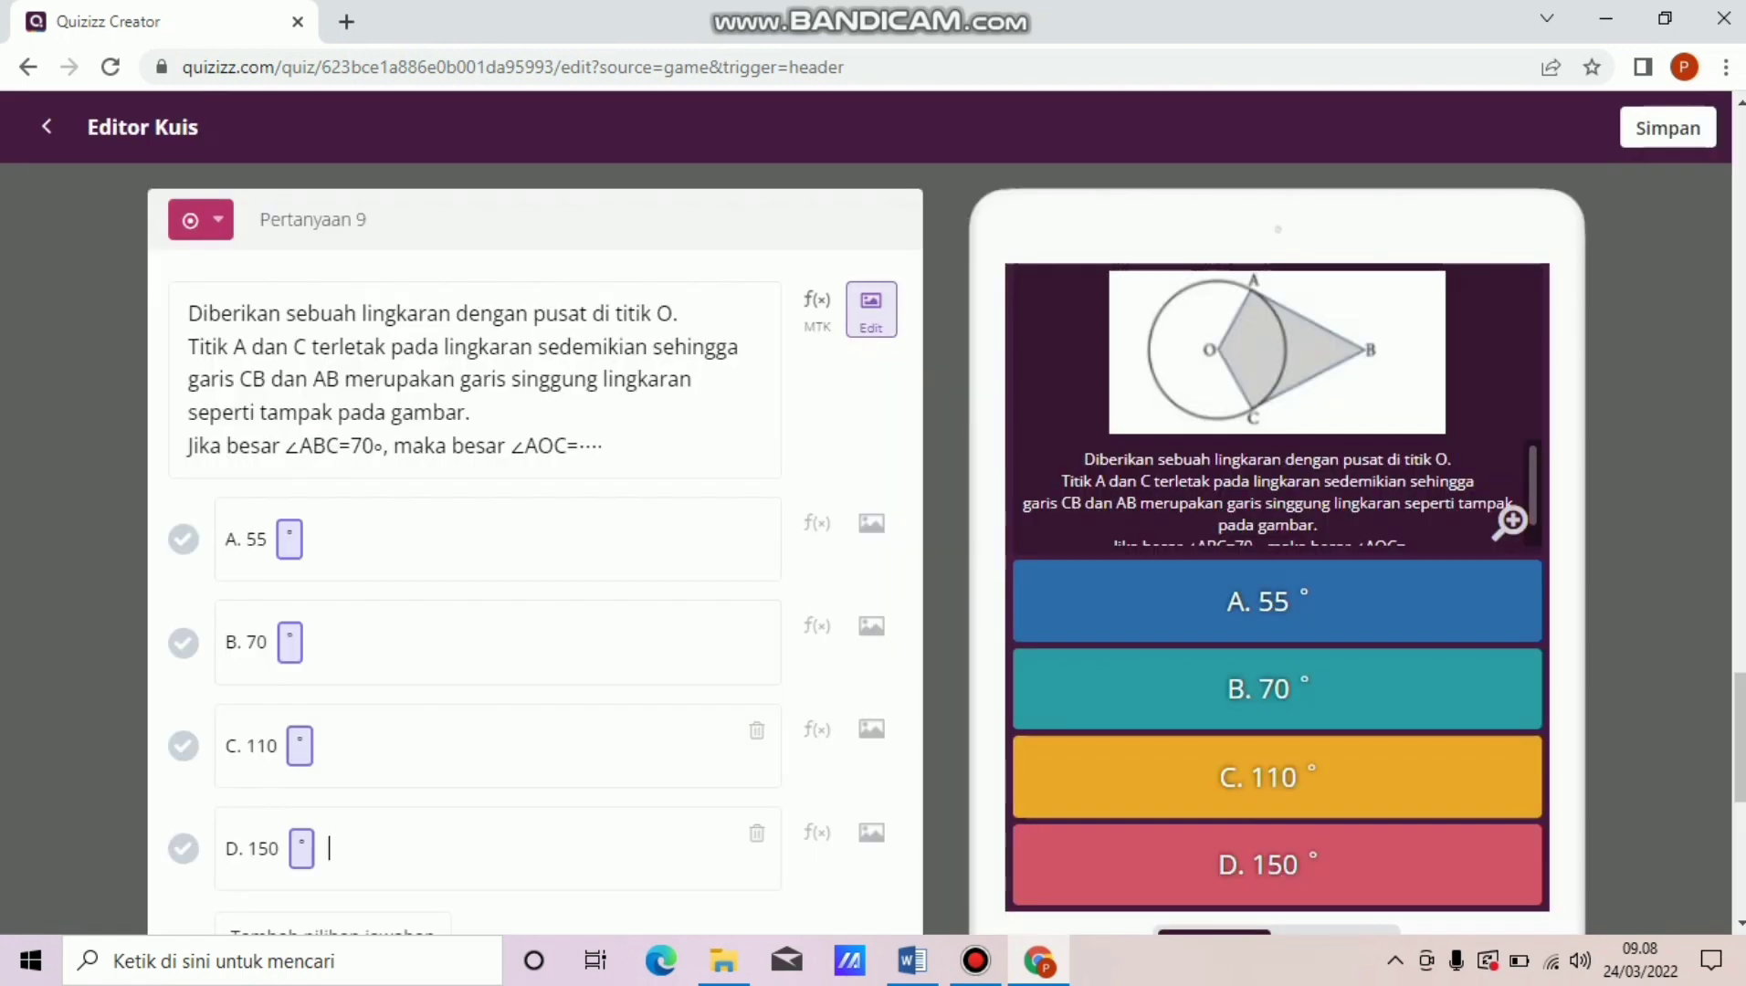
Mark "C. 110°" as question 9's correct answer and set the question's time limit to 15 Menit.
{"action": "left_click", "coordinate": [183, 746]}
{"action": "scroll", "coordinate": [535, 548], "scroll_direction": "down", "scroll_amount": 3}
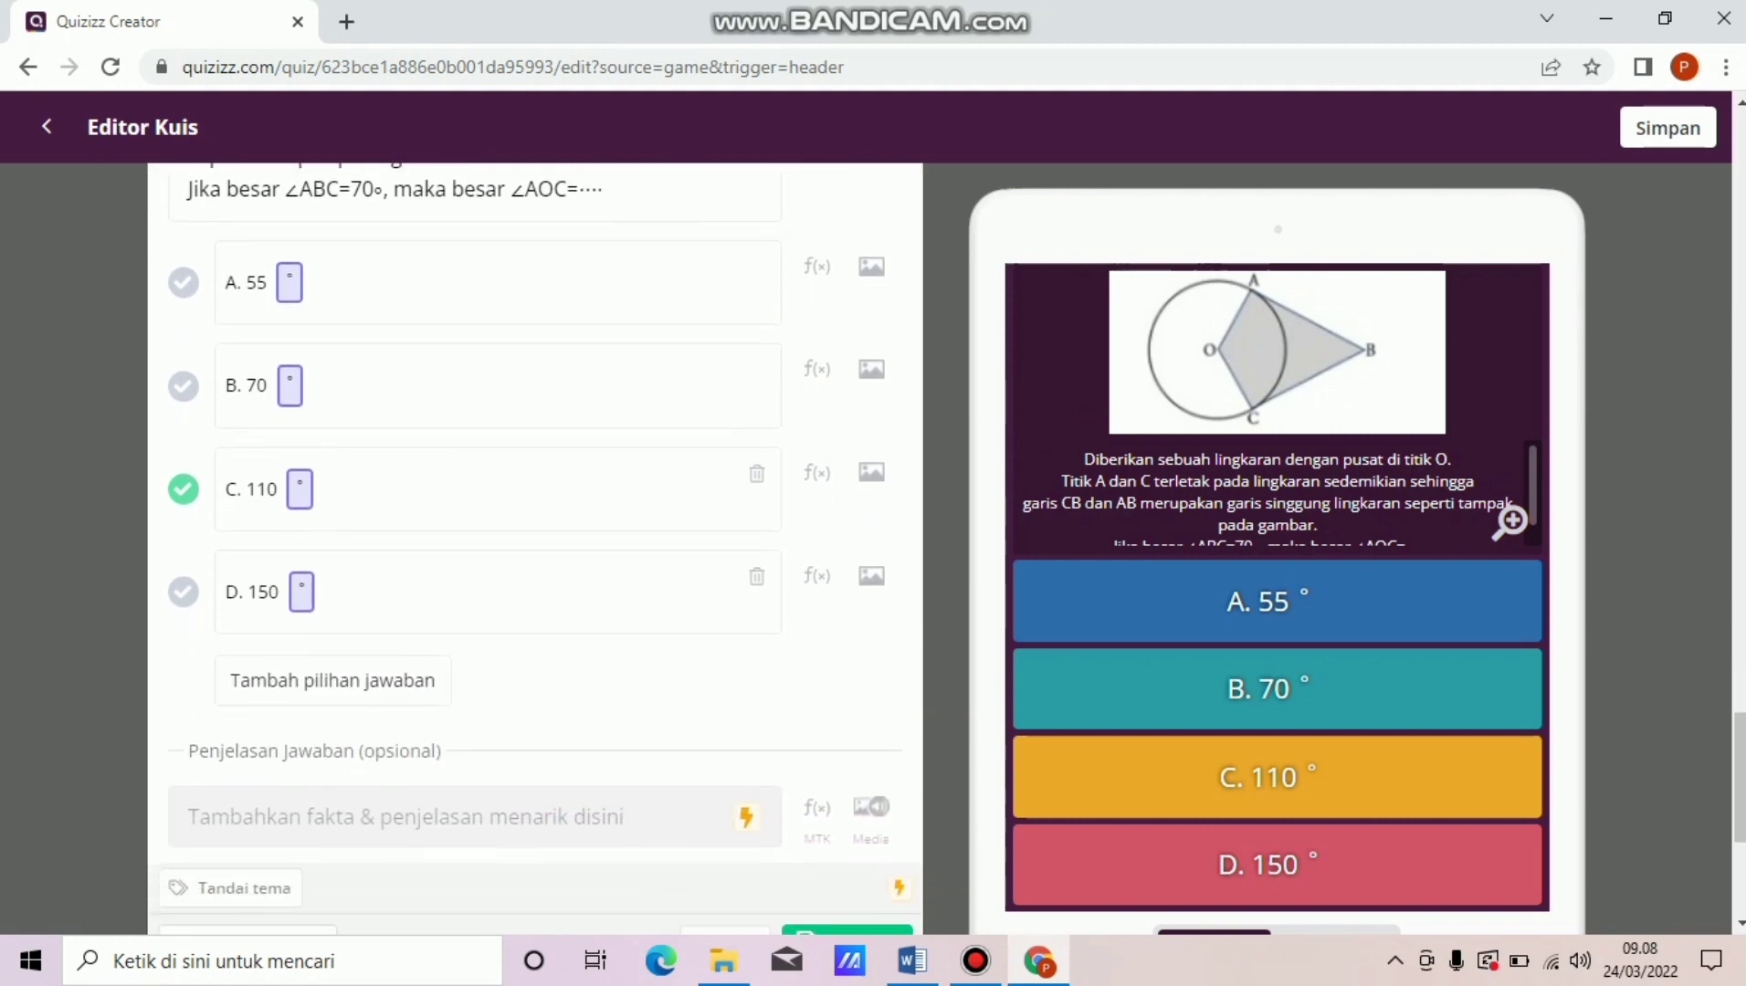
{"action": "scroll", "coordinate": [245, 790], "scroll_direction": "down", "scroll_amount": 2}
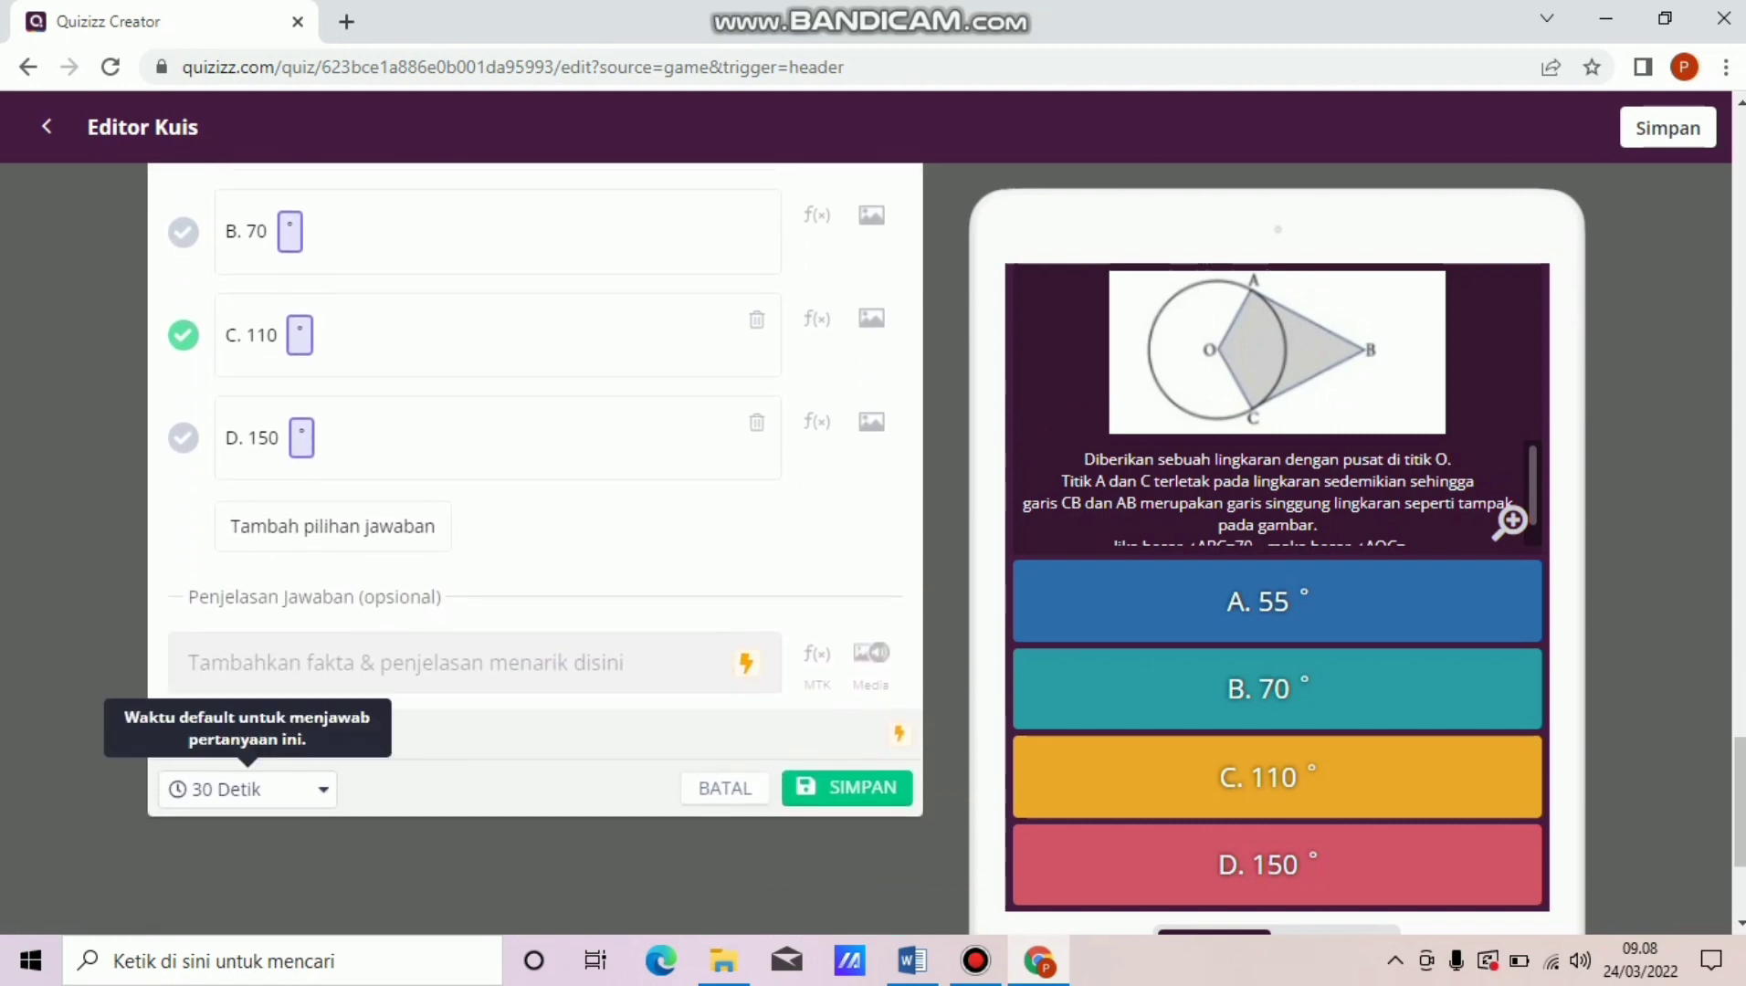
{"action": "left_click", "coordinate": [245, 789]}
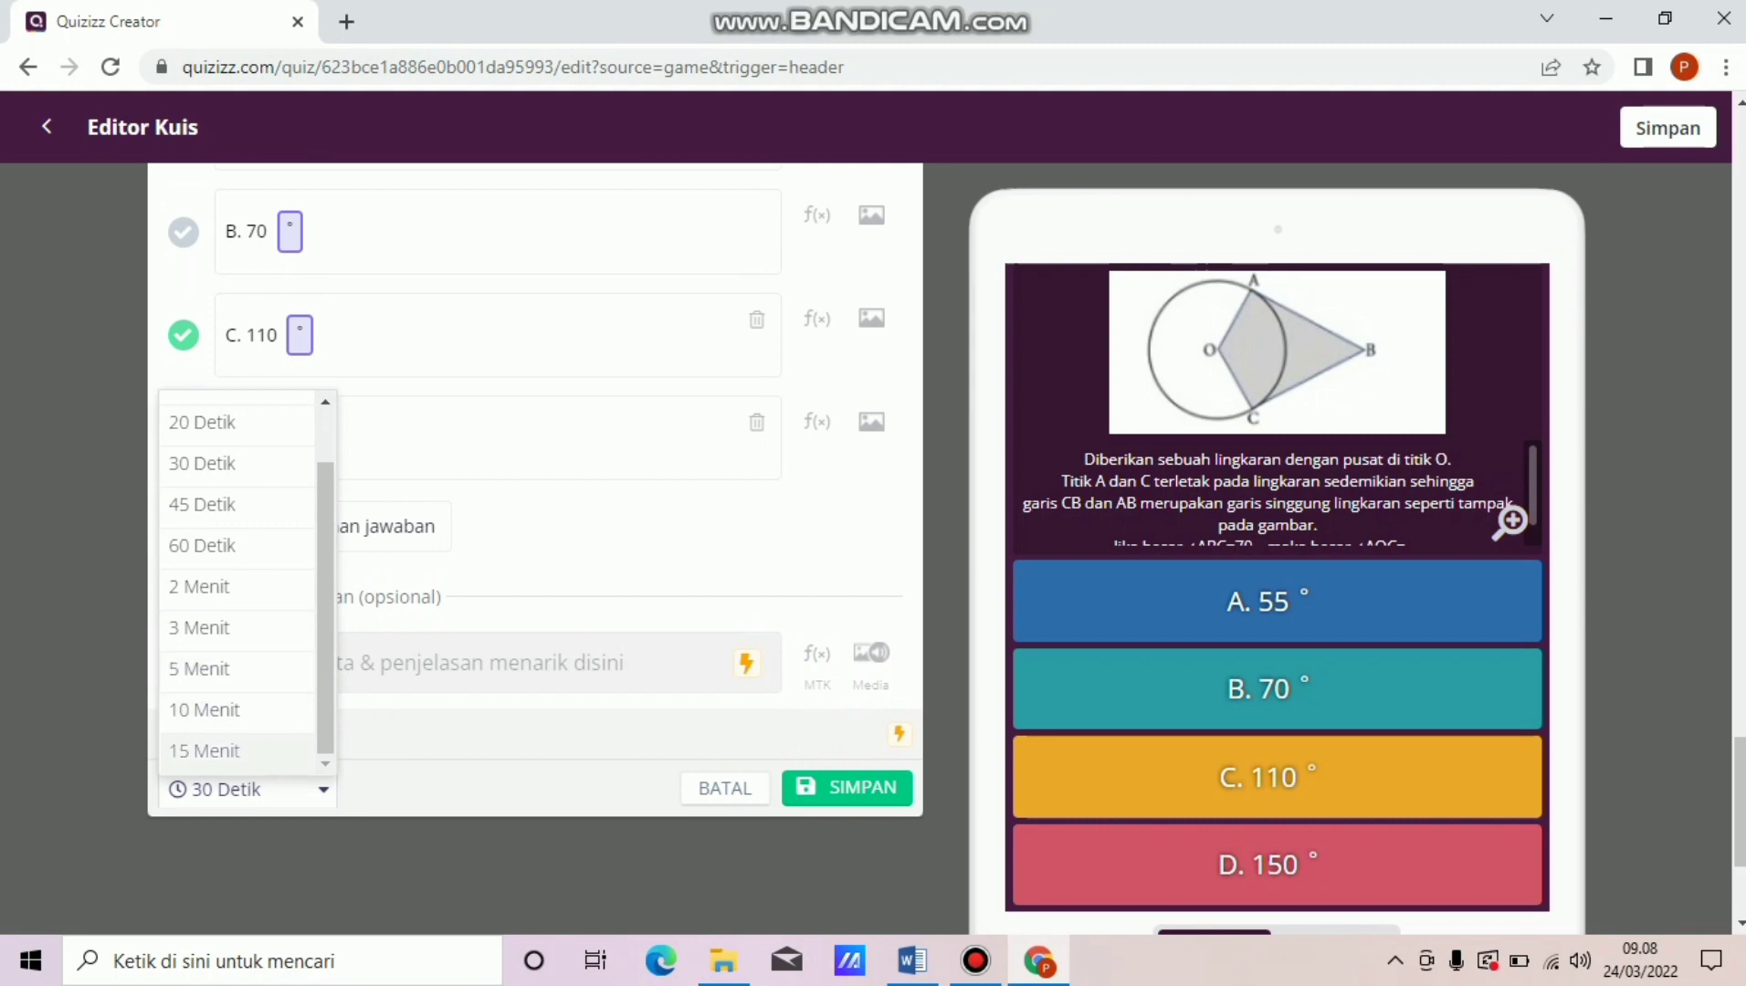
{"action": "left_click", "coordinate": [235, 752]}
Save question 9 and add a new multiple-choice question to the quiz.
{"action": "left_click", "coordinate": [847, 787]}
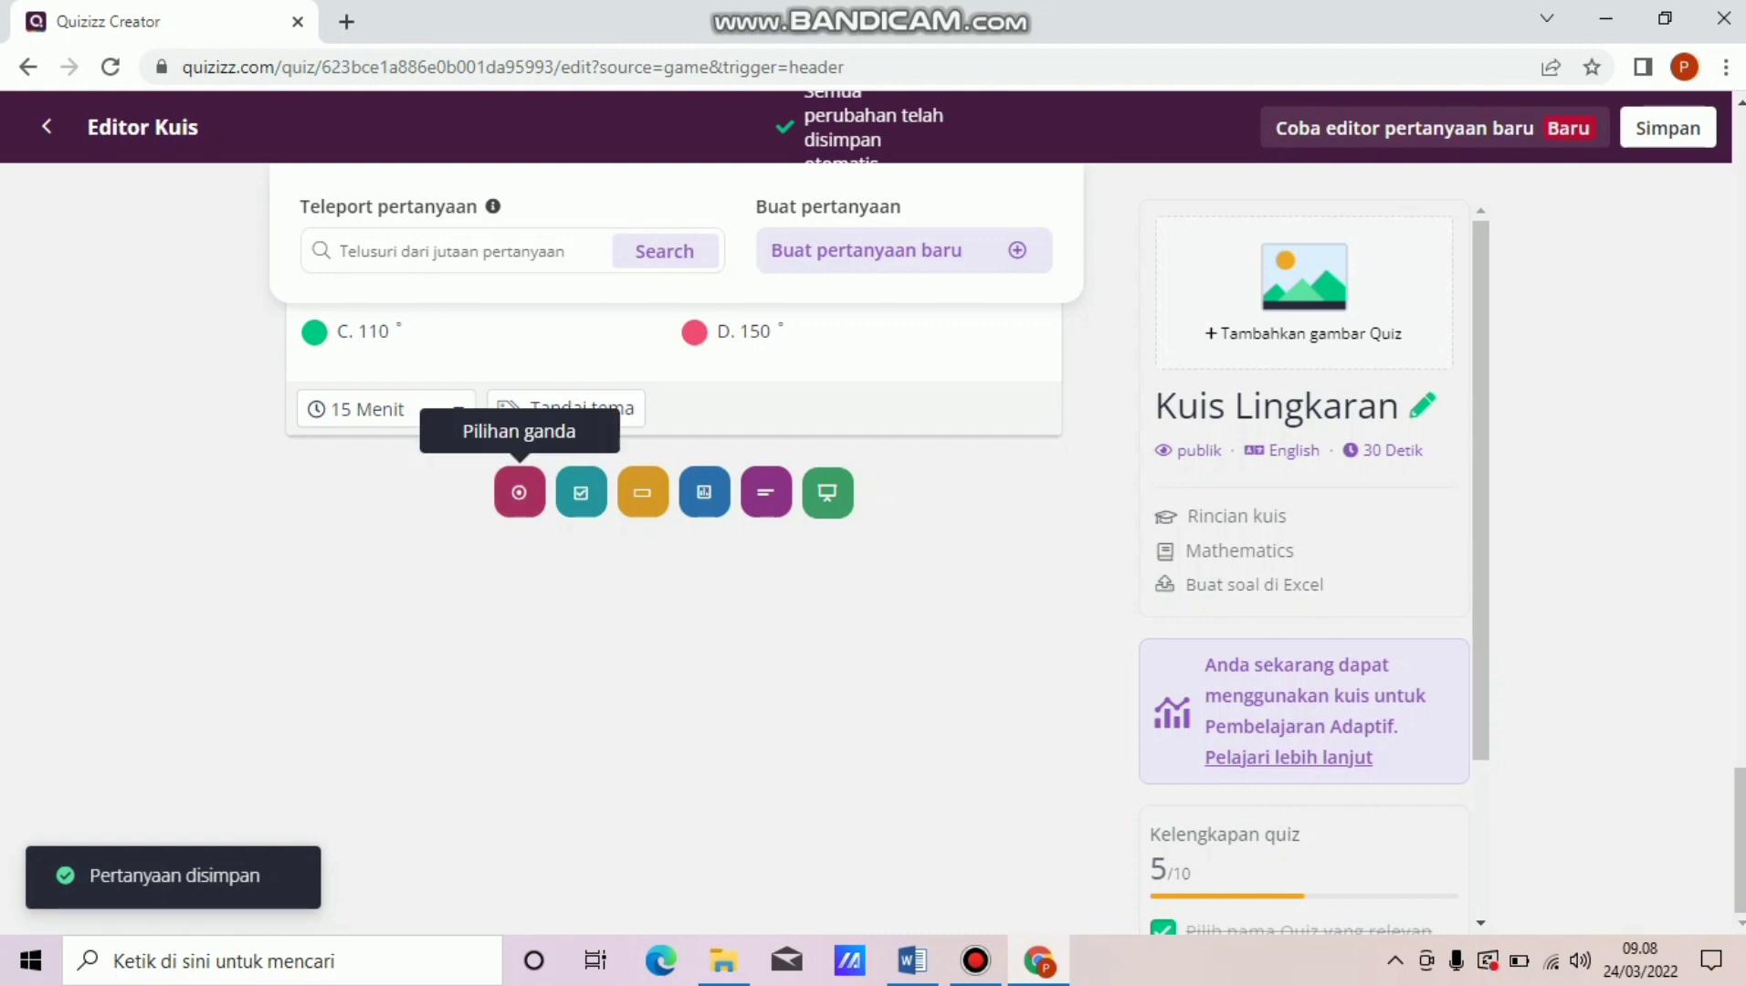
{"action": "left_click", "coordinate": [520, 492]}
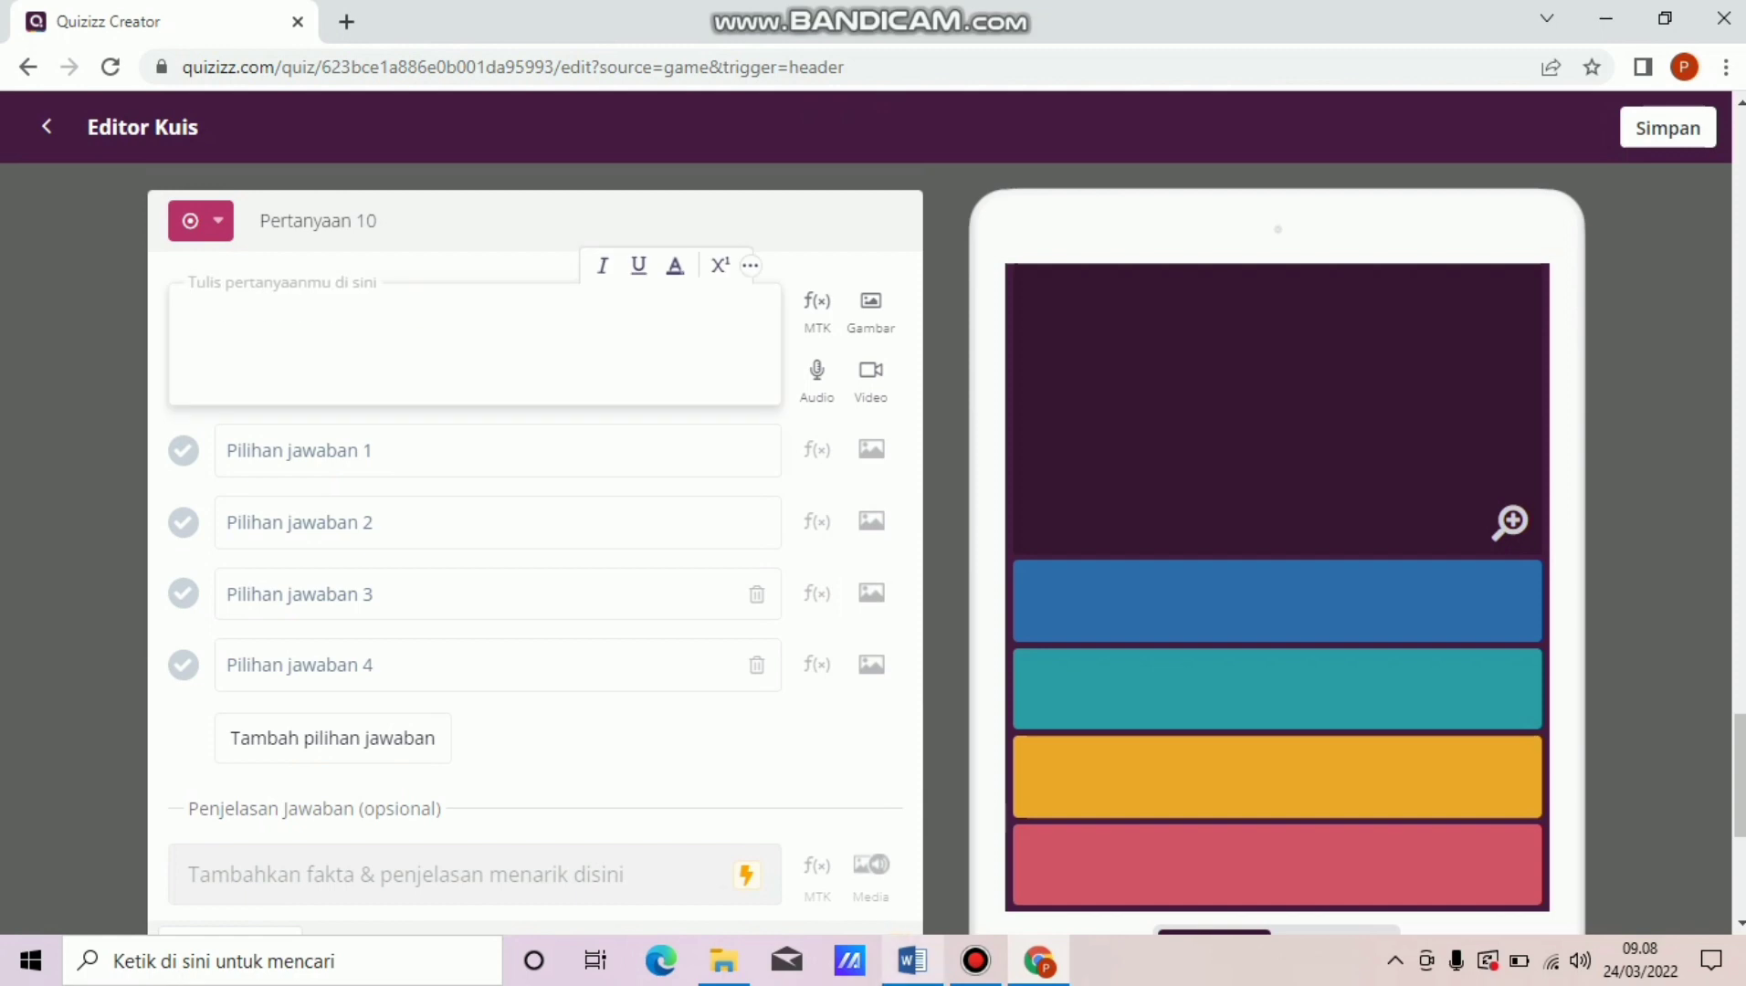
Copy question 10's text from "Pada gambar di atas" to "OBAC adalah ····" in the Word document into the new question's text field.
{"action": "left_click", "coordinate": [912, 961]}
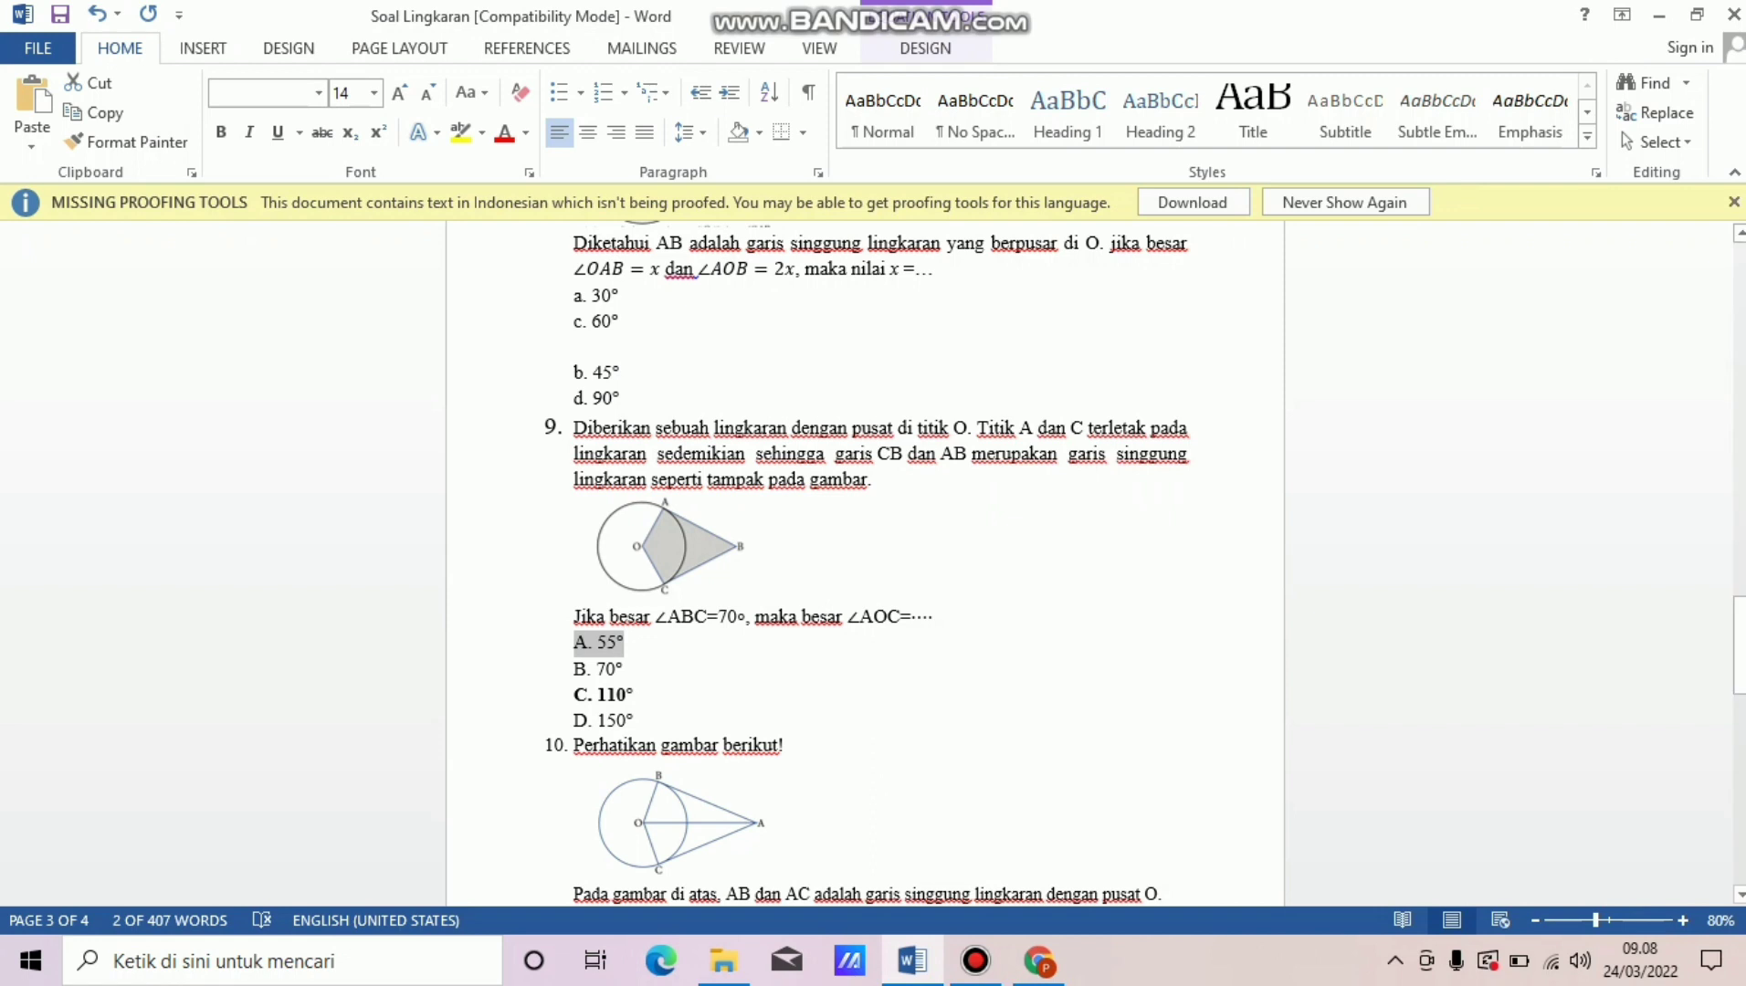
{"action": "left_click_drag", "start_coordinate": [574, 895], "coordinate": [1123, 759]}
{"action": "key", "text": "ctrl+c"}
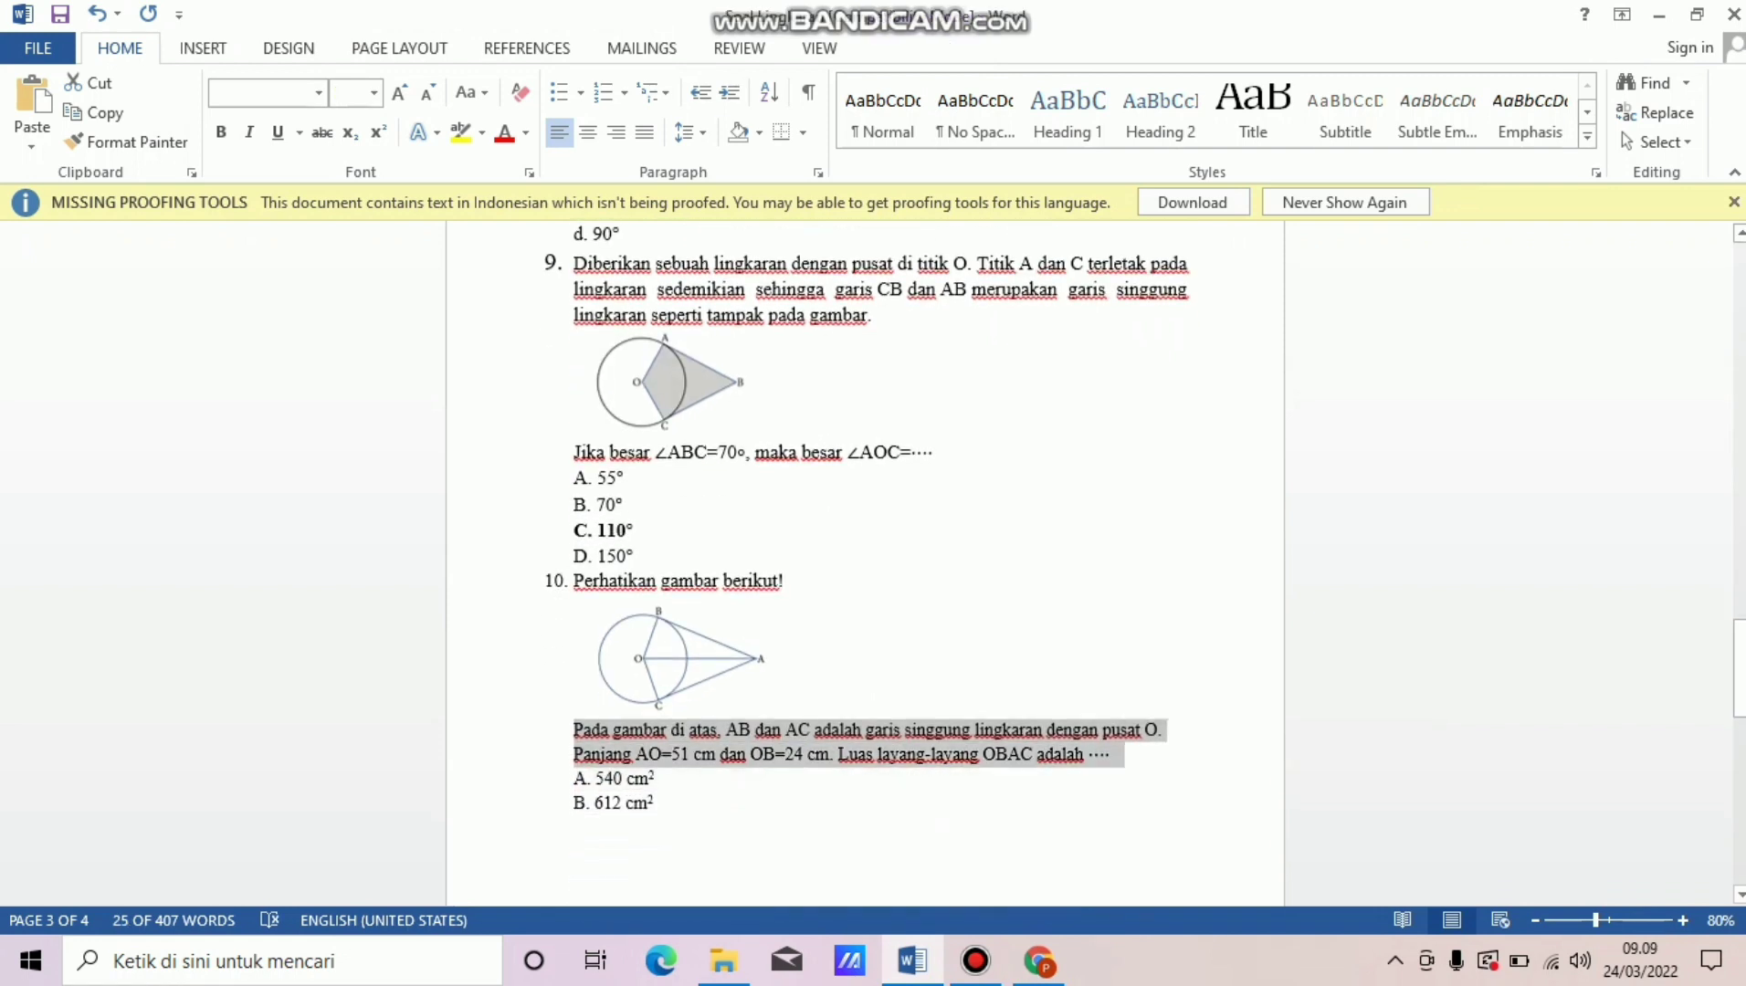
{"action": "left_click", "coordinate": [1039, 961]}
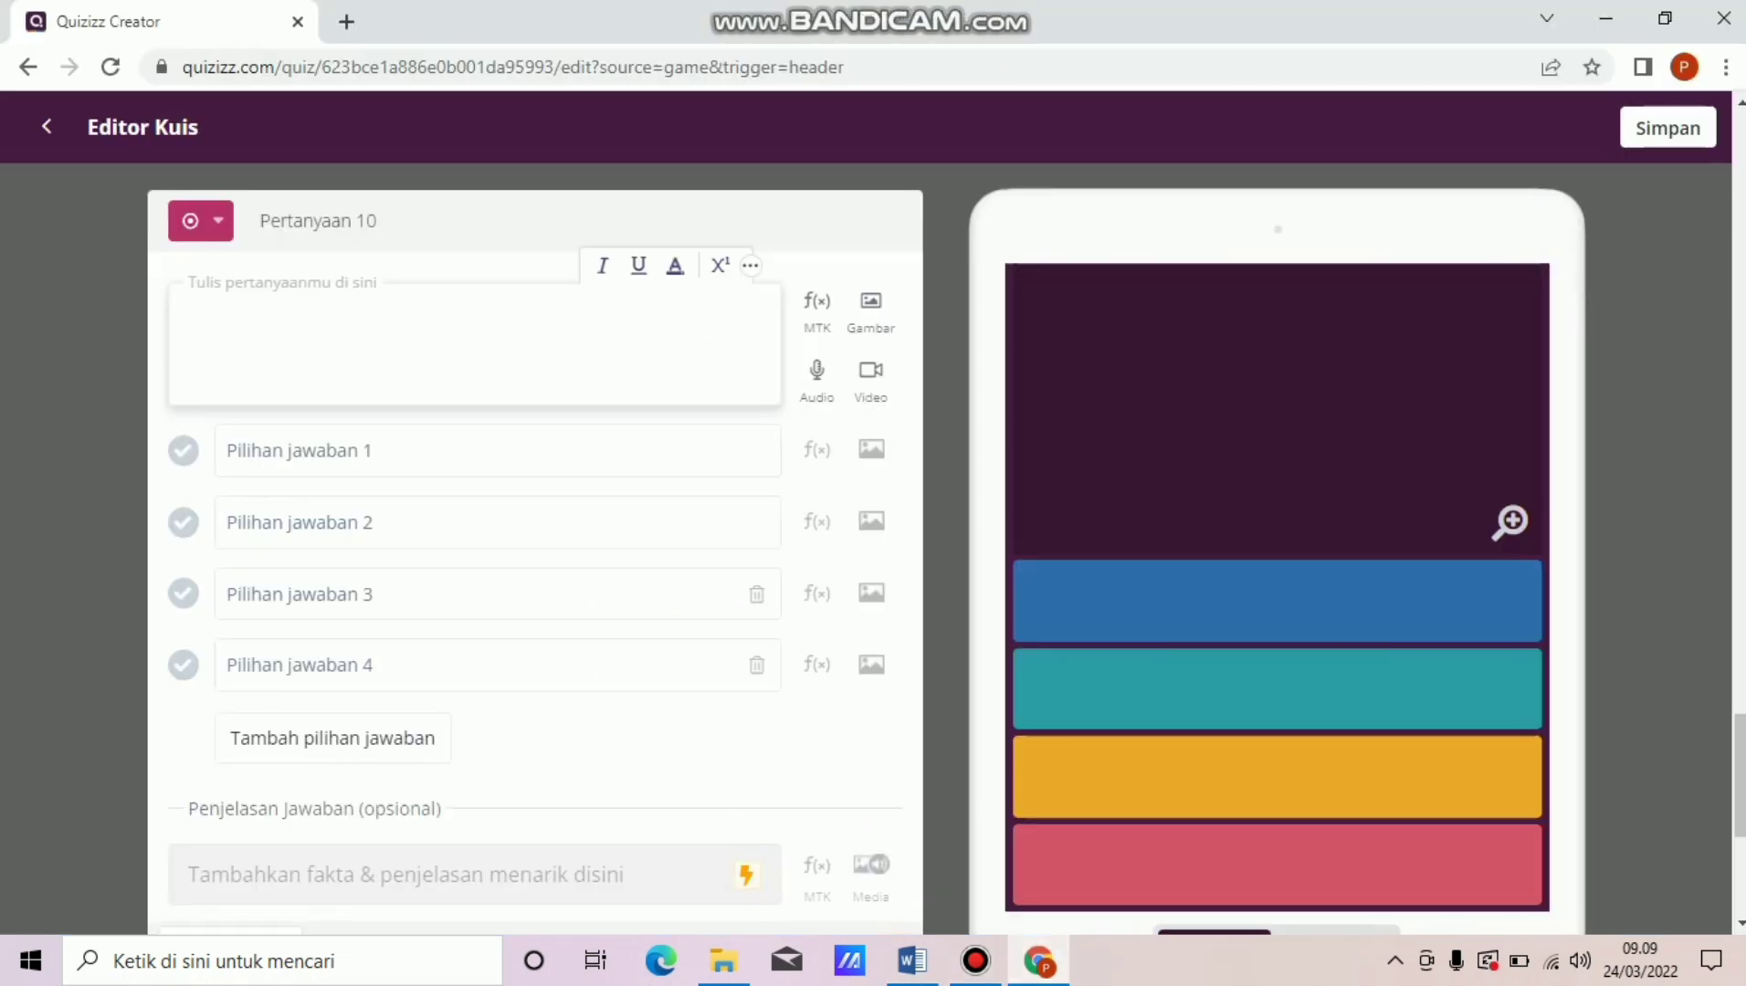
{"action": "key", "text": "ctrl+v"}
{"action": "left_click", "coordinate": [230, 452]}
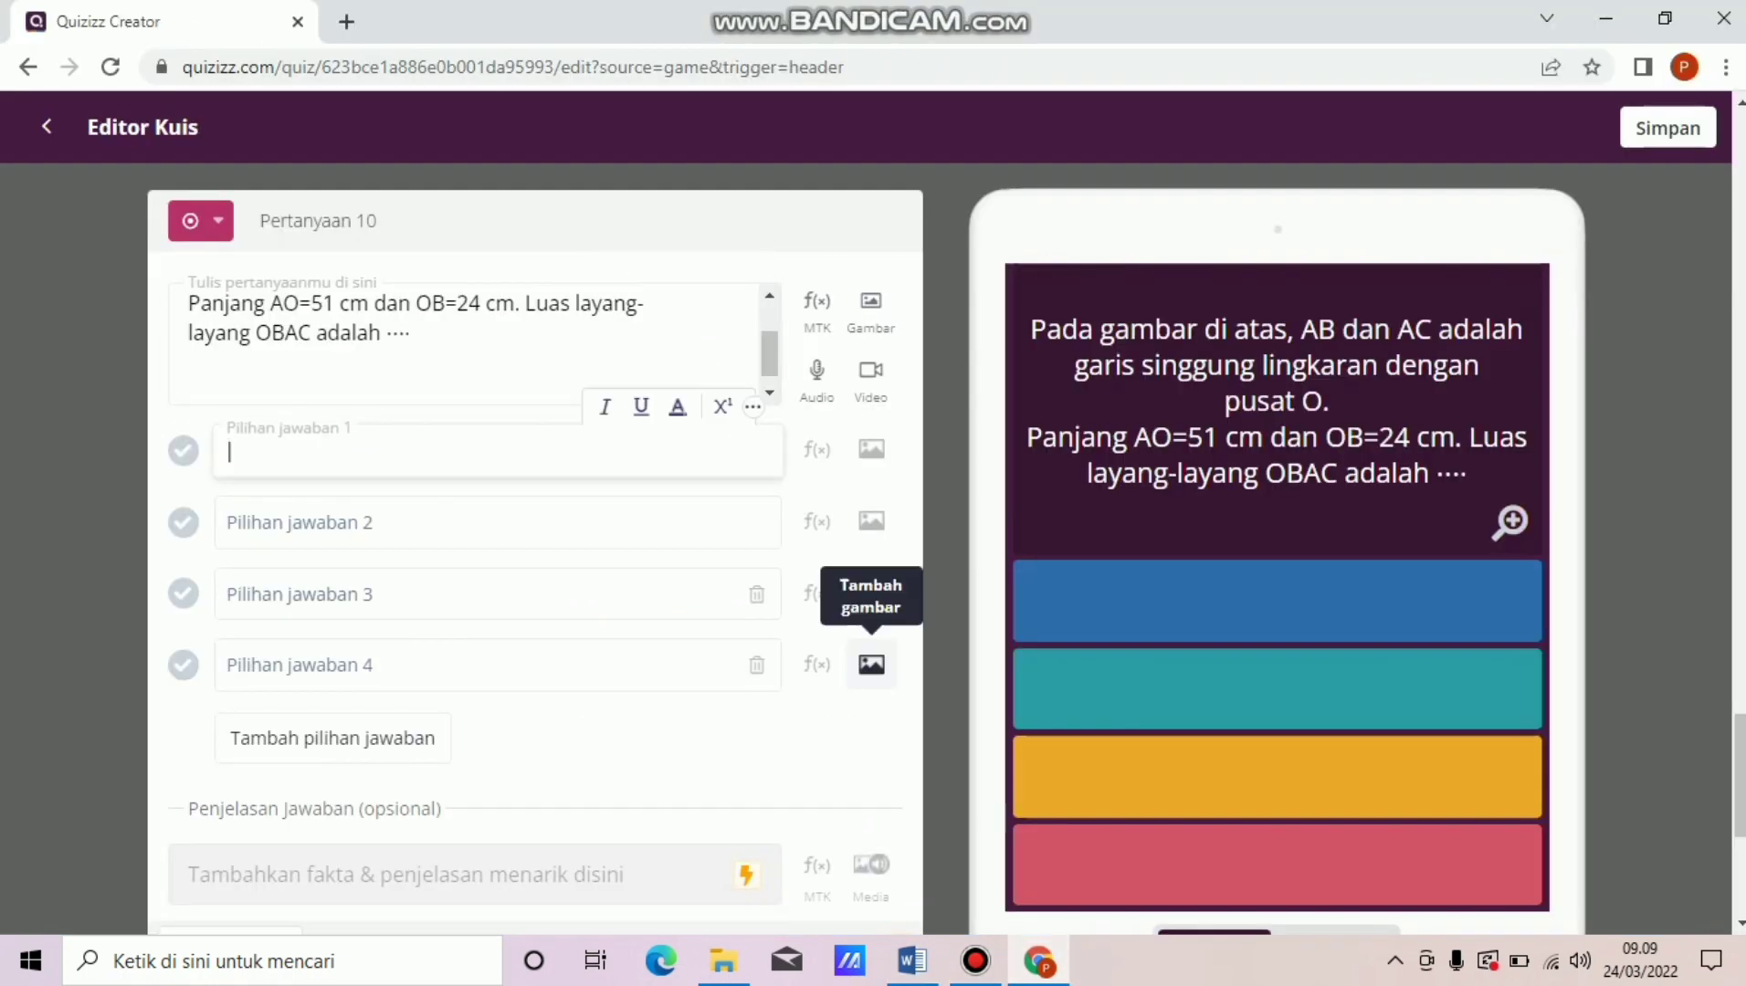
{"action": "left_click", "coordinate": [189, 304]}
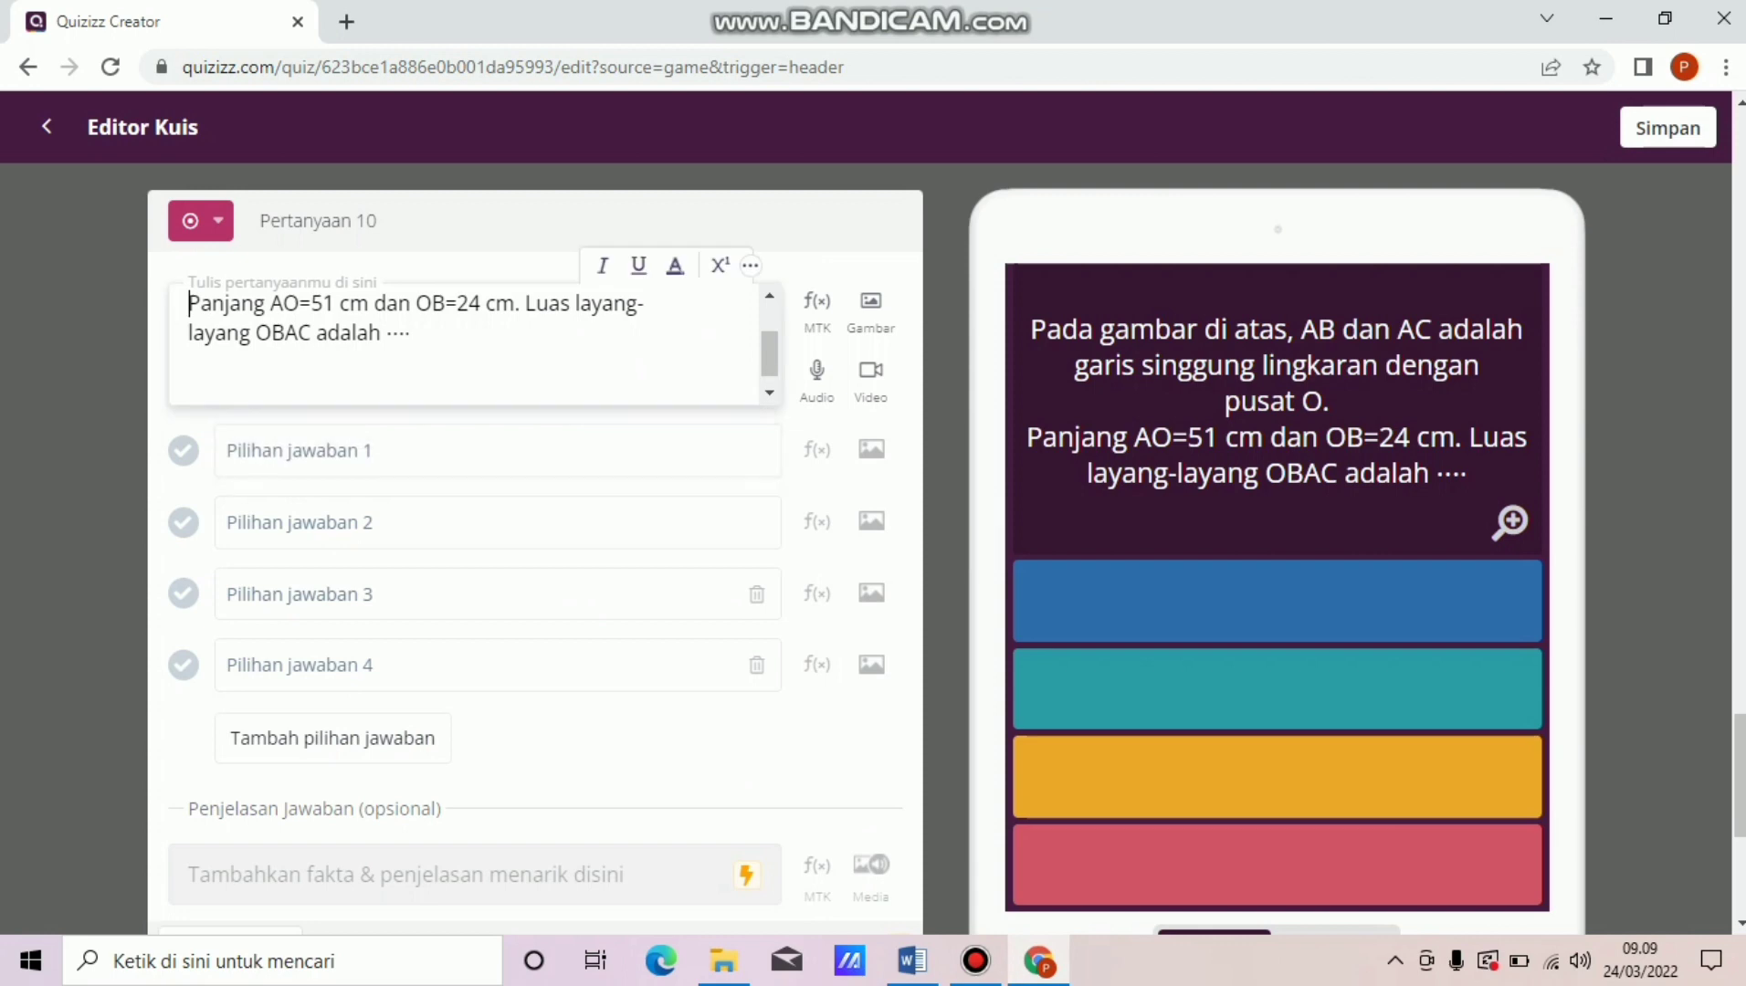
Number question 10's text by adding "10." before "Pada gambar" and remove the misplaced "10." after "pusat O.".
{"action": "type", "text": "10."}
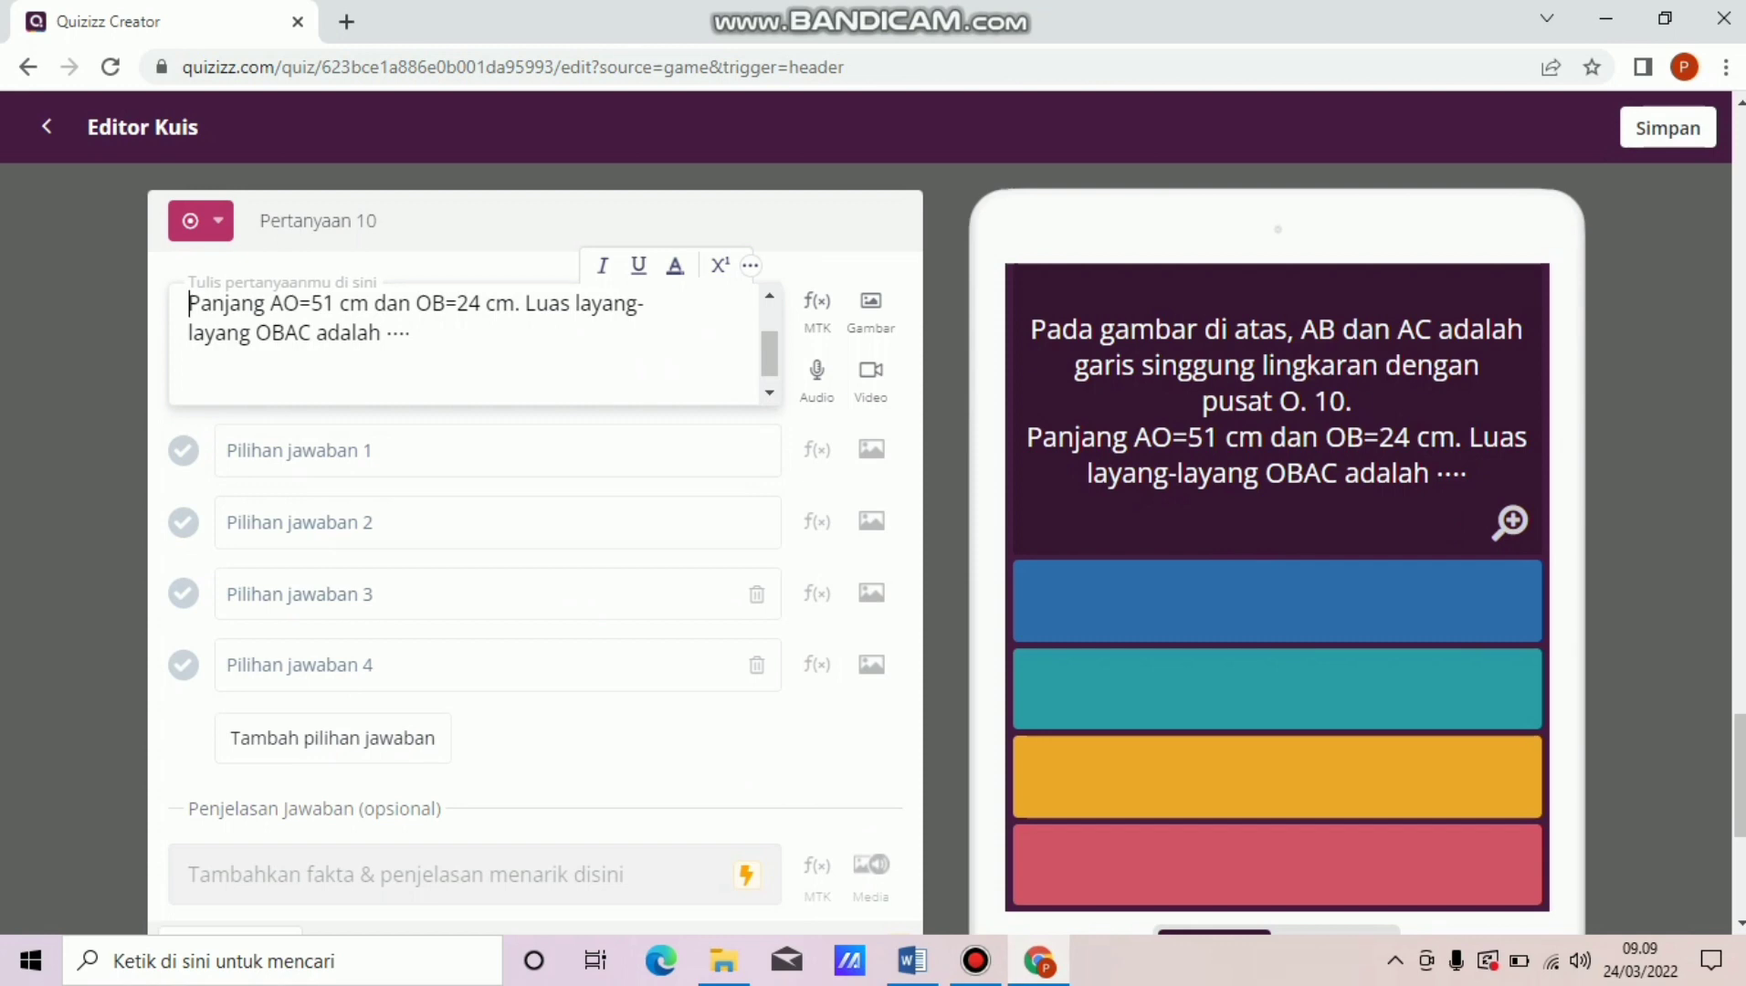
{"action": "key", "text": "Up"}
{"action": "key", "text": "Up"}
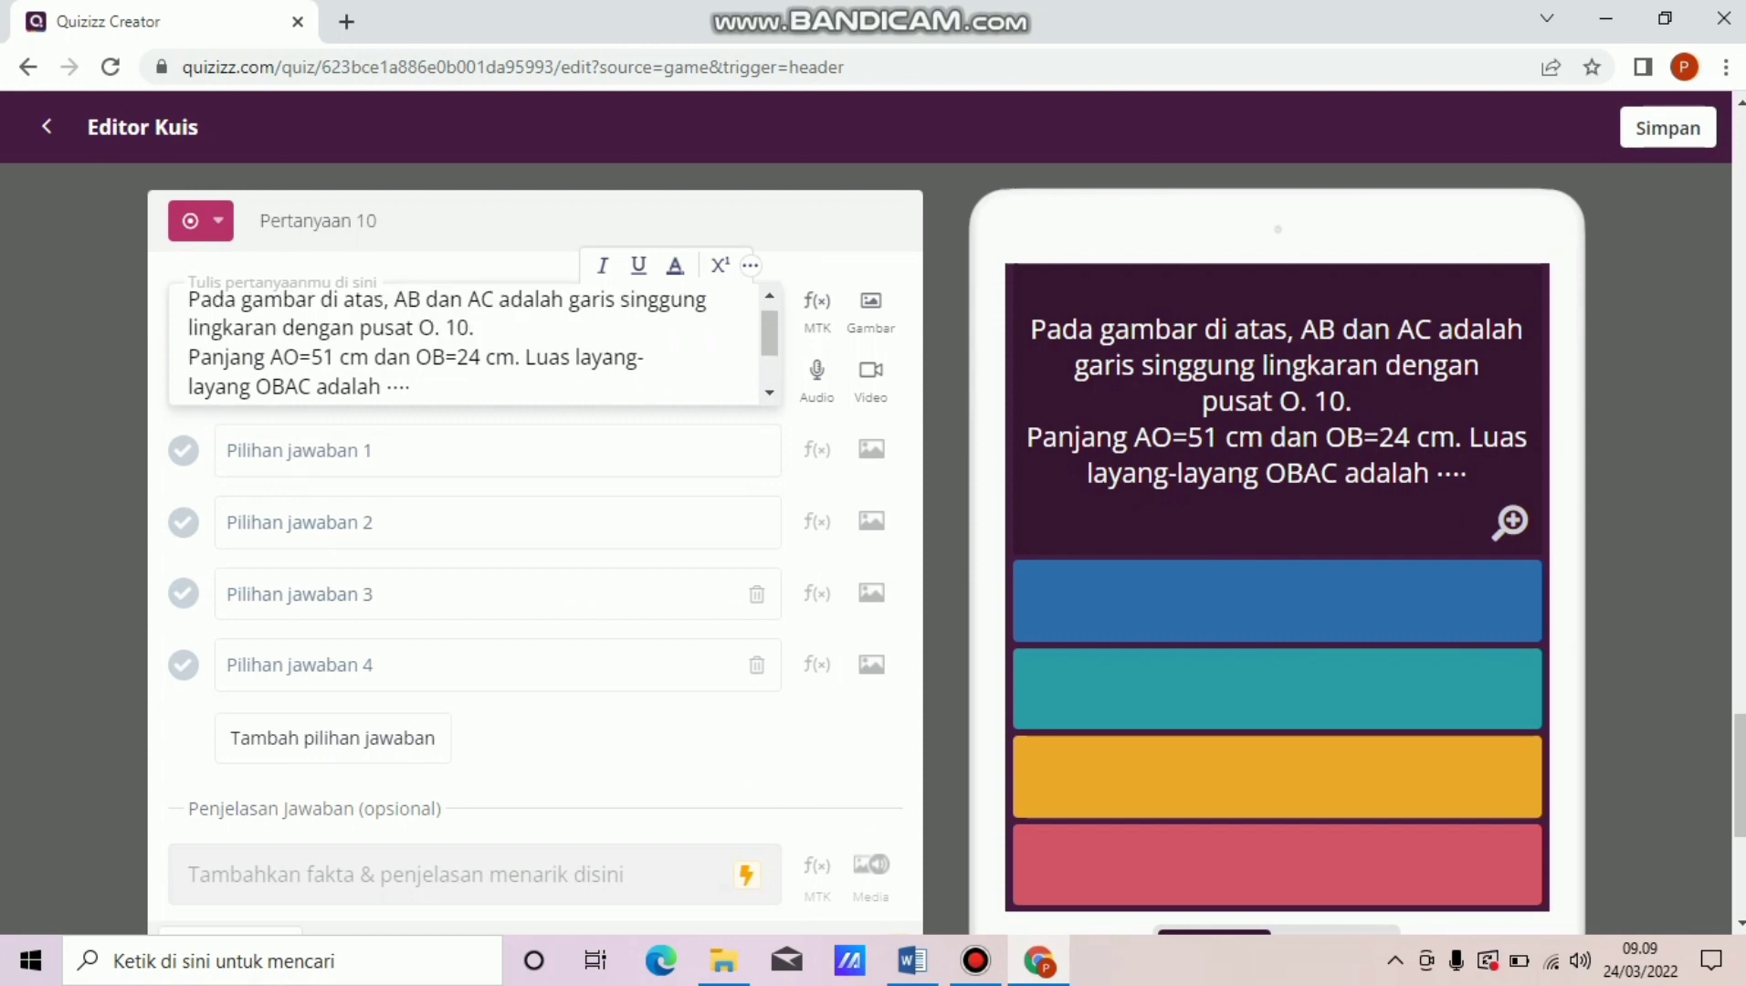
{"action": "type", "text": "10"}
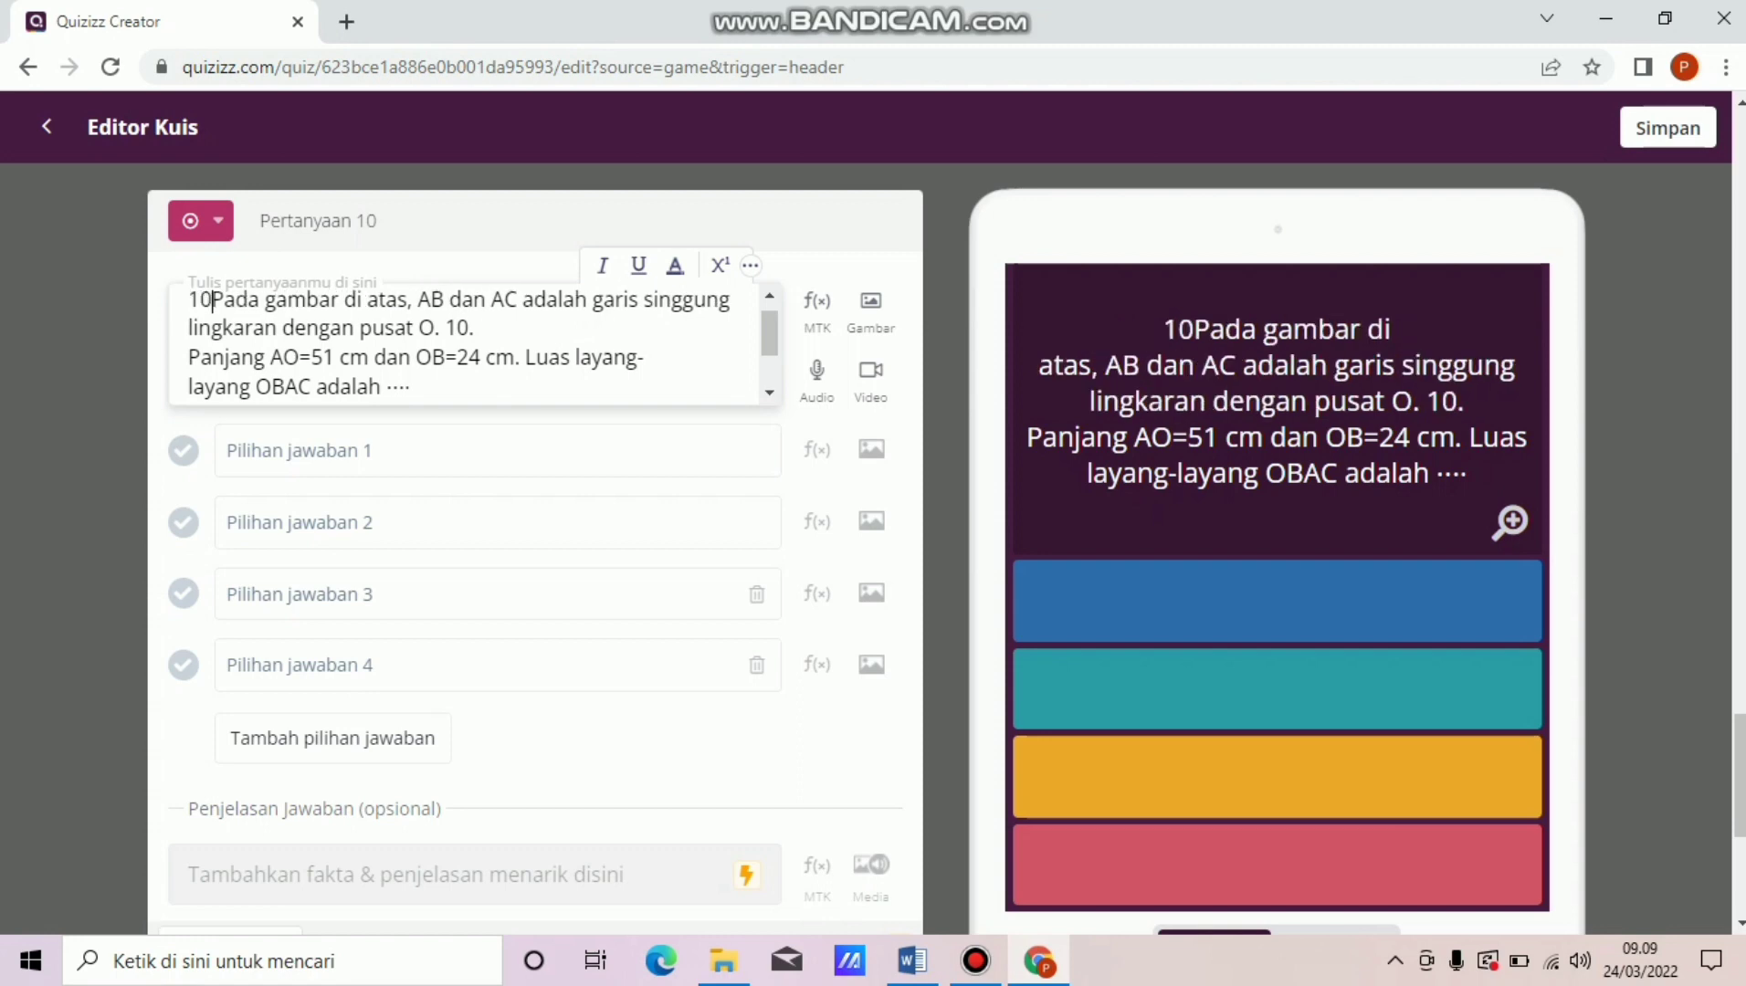
{"action": "type", "text": "."}
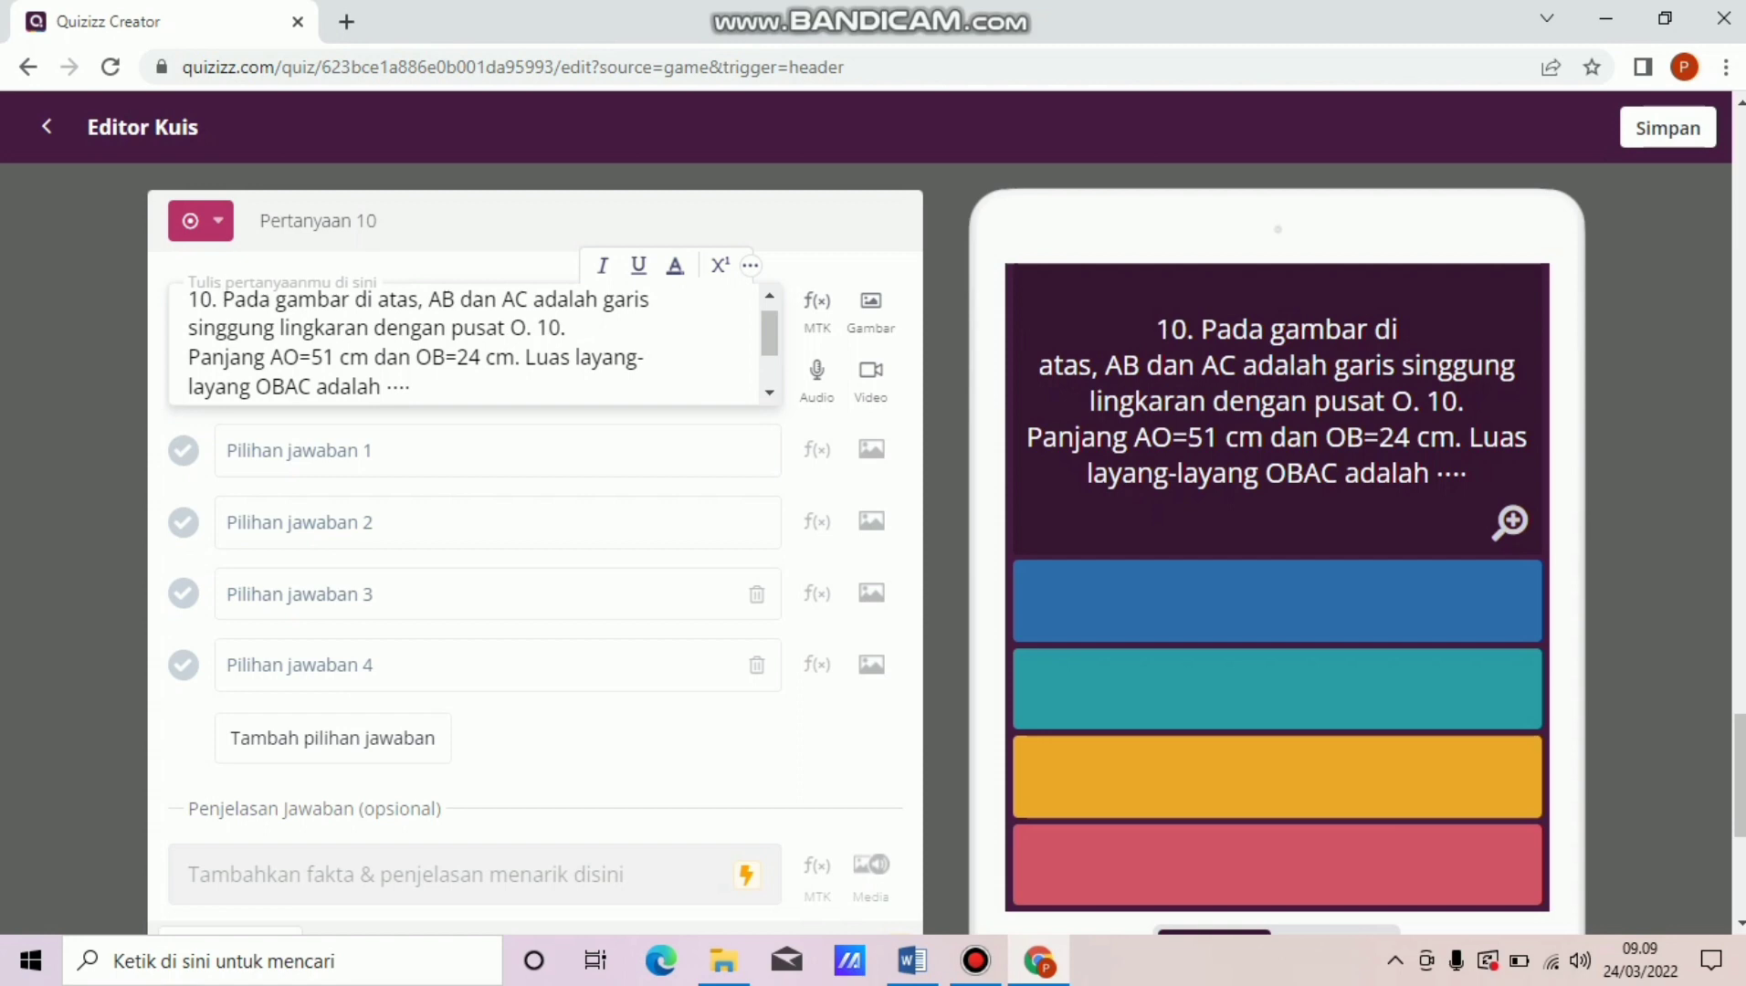
{"action": "key", "text": "BackSpace"}
{"action": "key", "text": "BackSpace"}
{"action": "key", "text": "BackSpace"}
{"action": "key", "text": "BackSpace"}
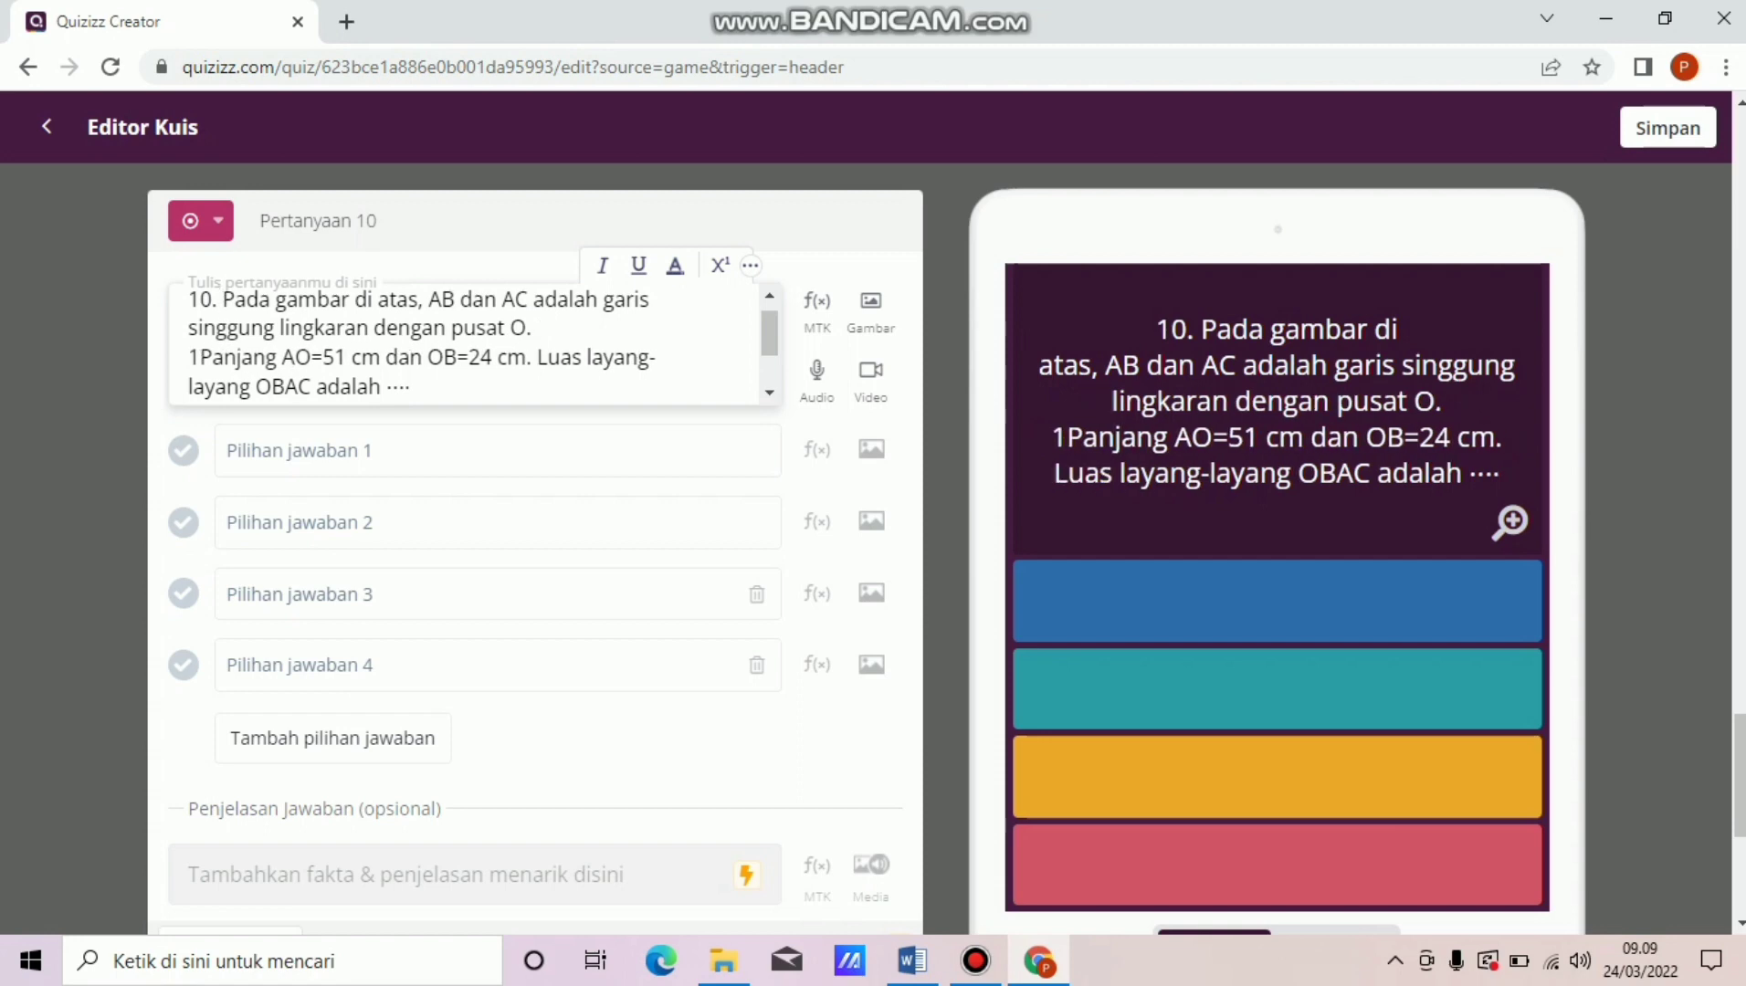
{"action": "key", "text": "Return"}
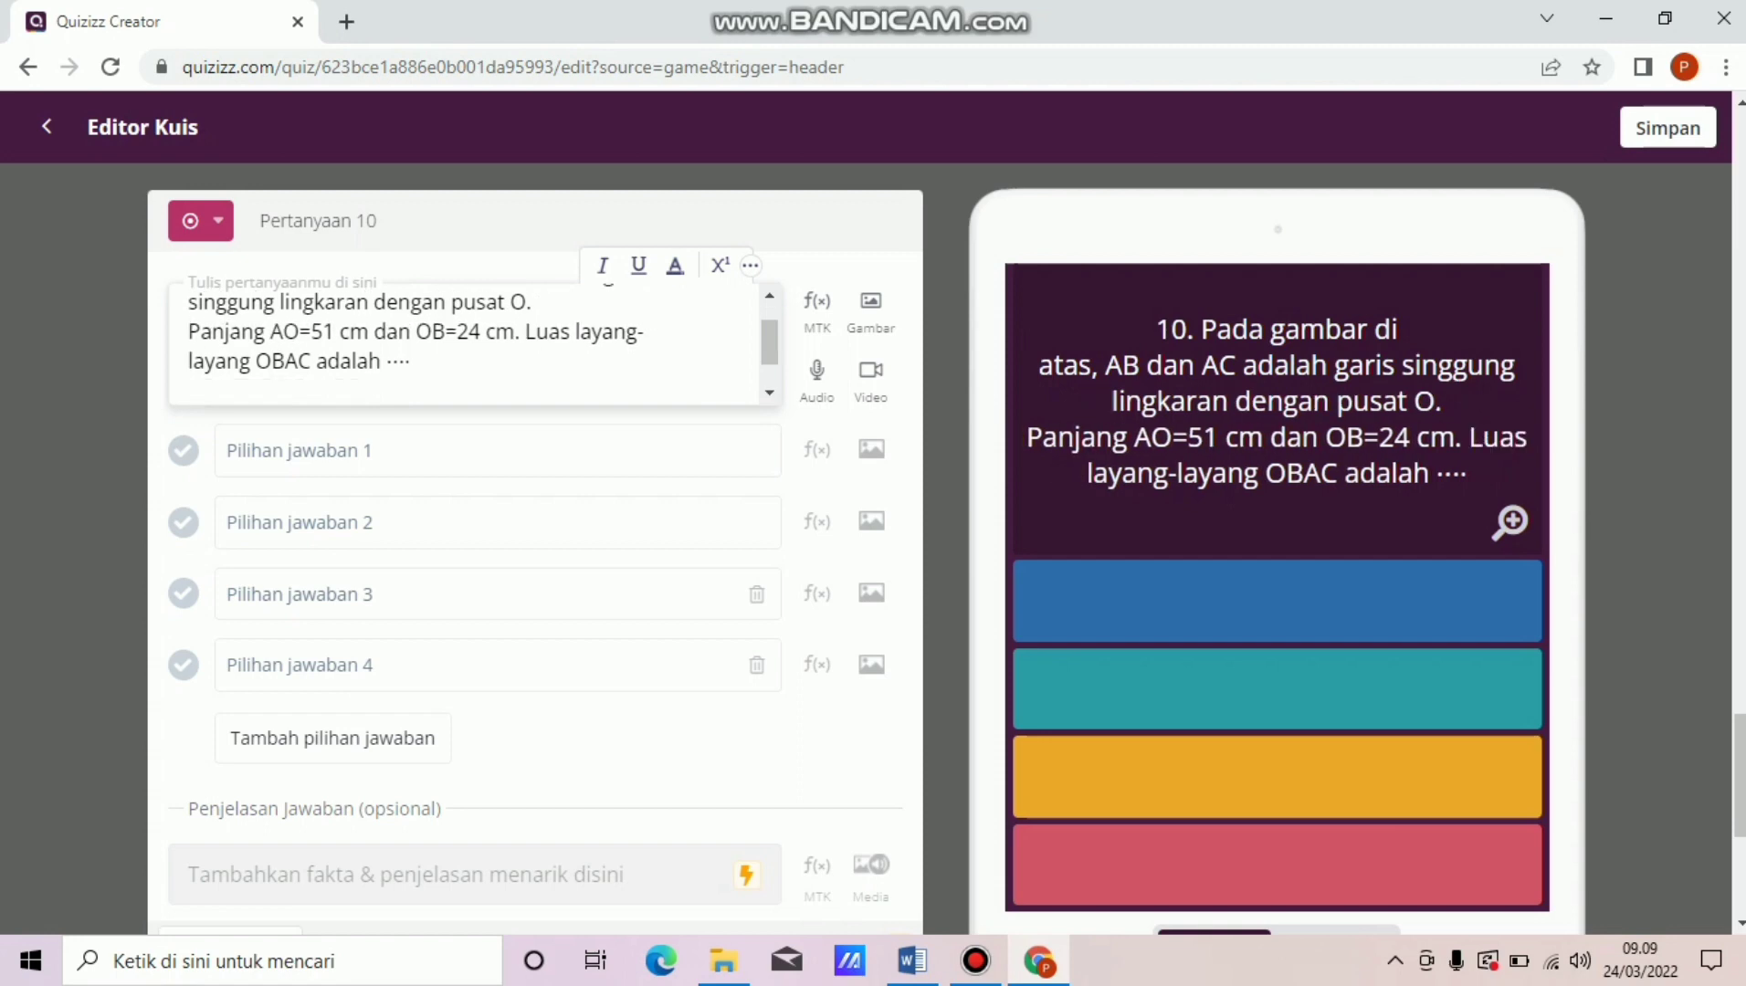
Upload the image SOAL 10 from the Unduhan folder to question 10 and finish the image dialog.
{"action": "left_click", "coordinate": [299, 451]}
{"action": "left_click", "coordinate": [871, 306]}
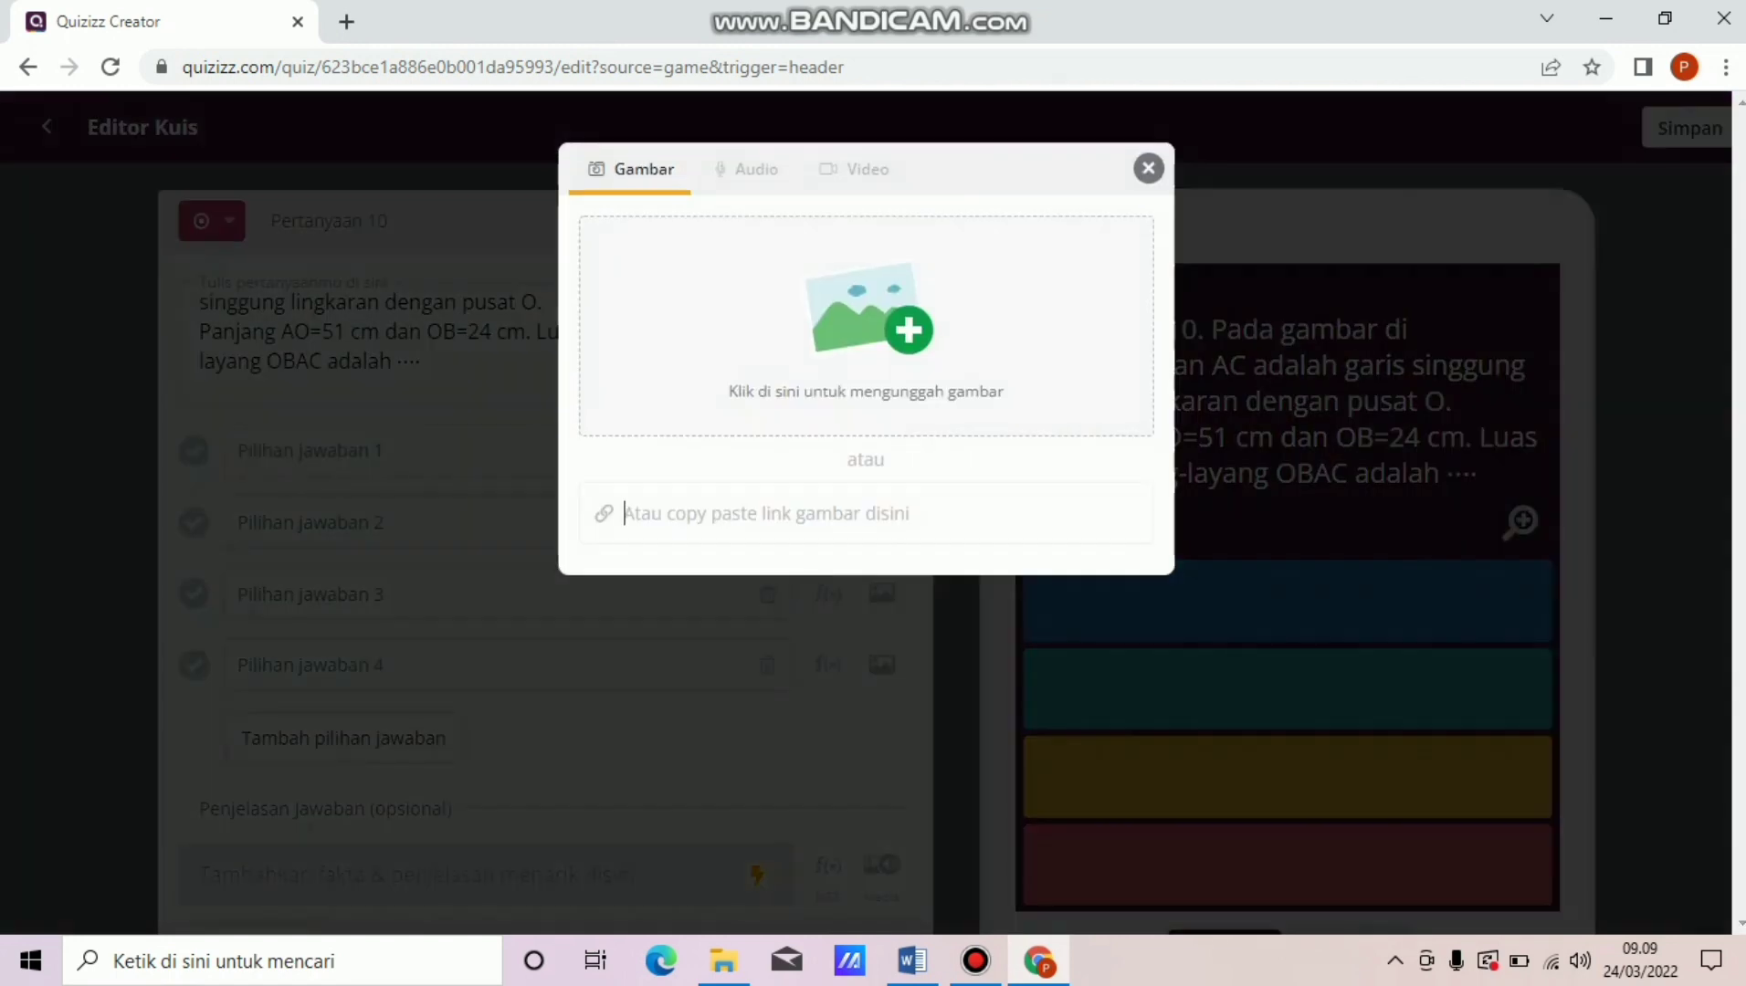
{"action": "left_click", "coordinate": [868, 320]}
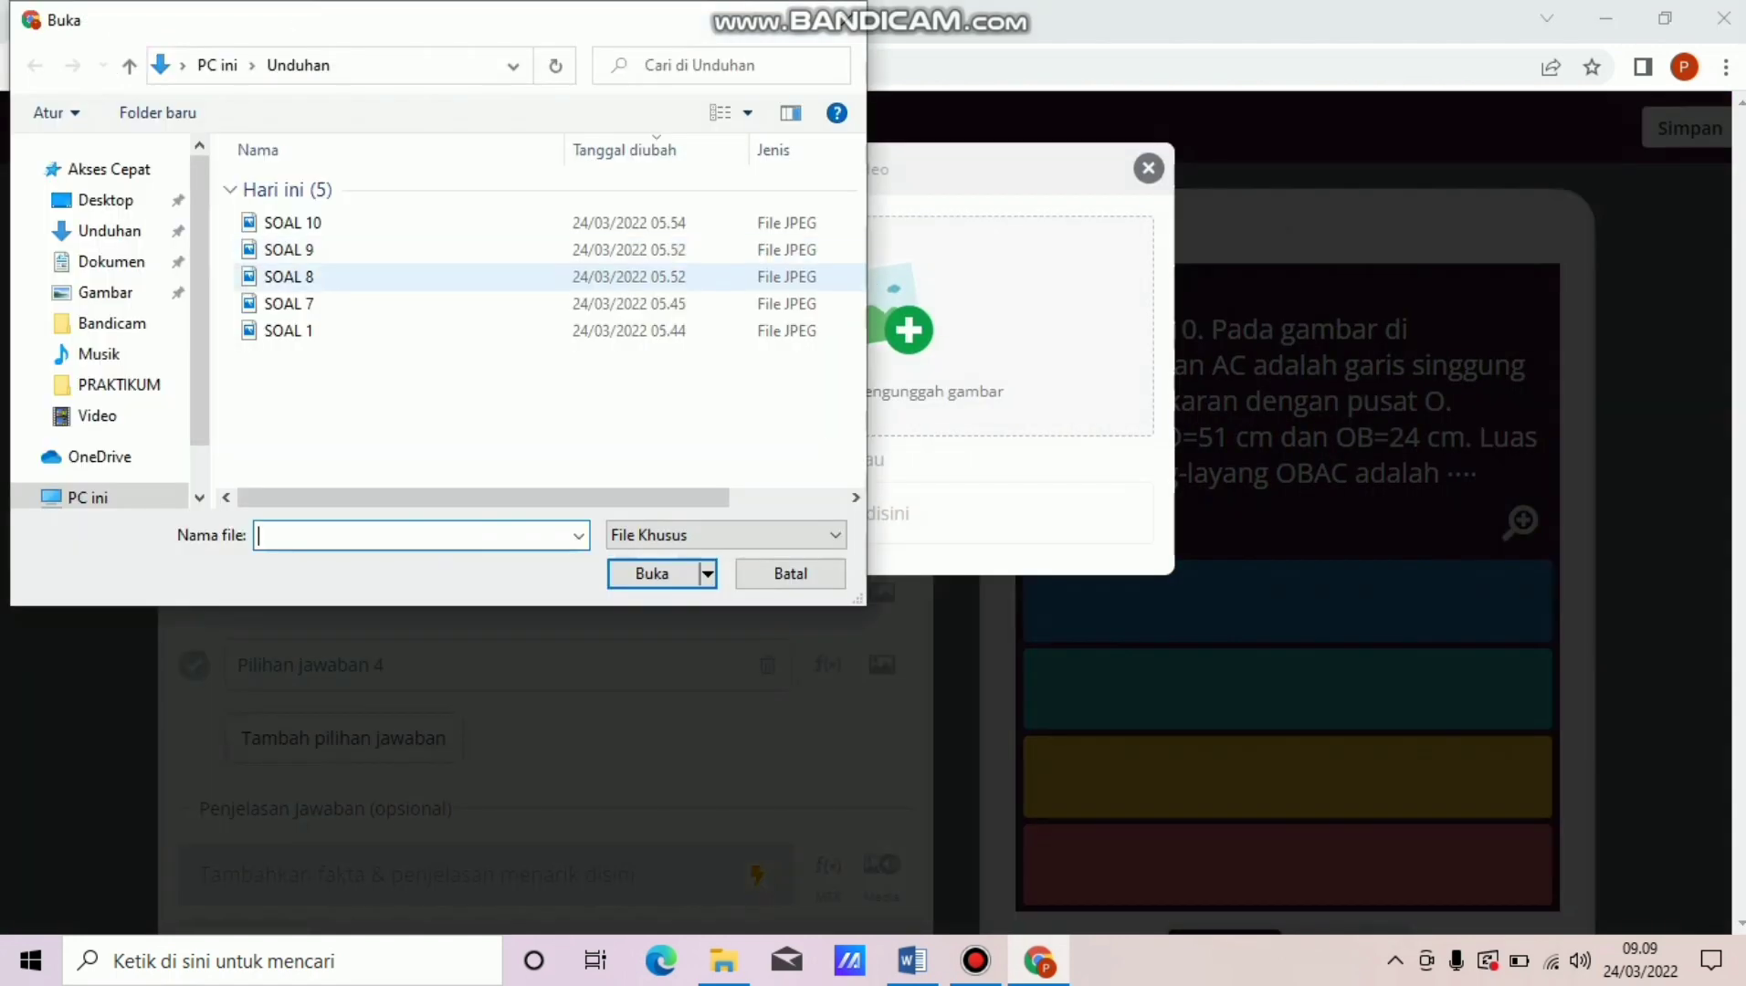
{"action": "left_click", "coordinate": [402, 223]}
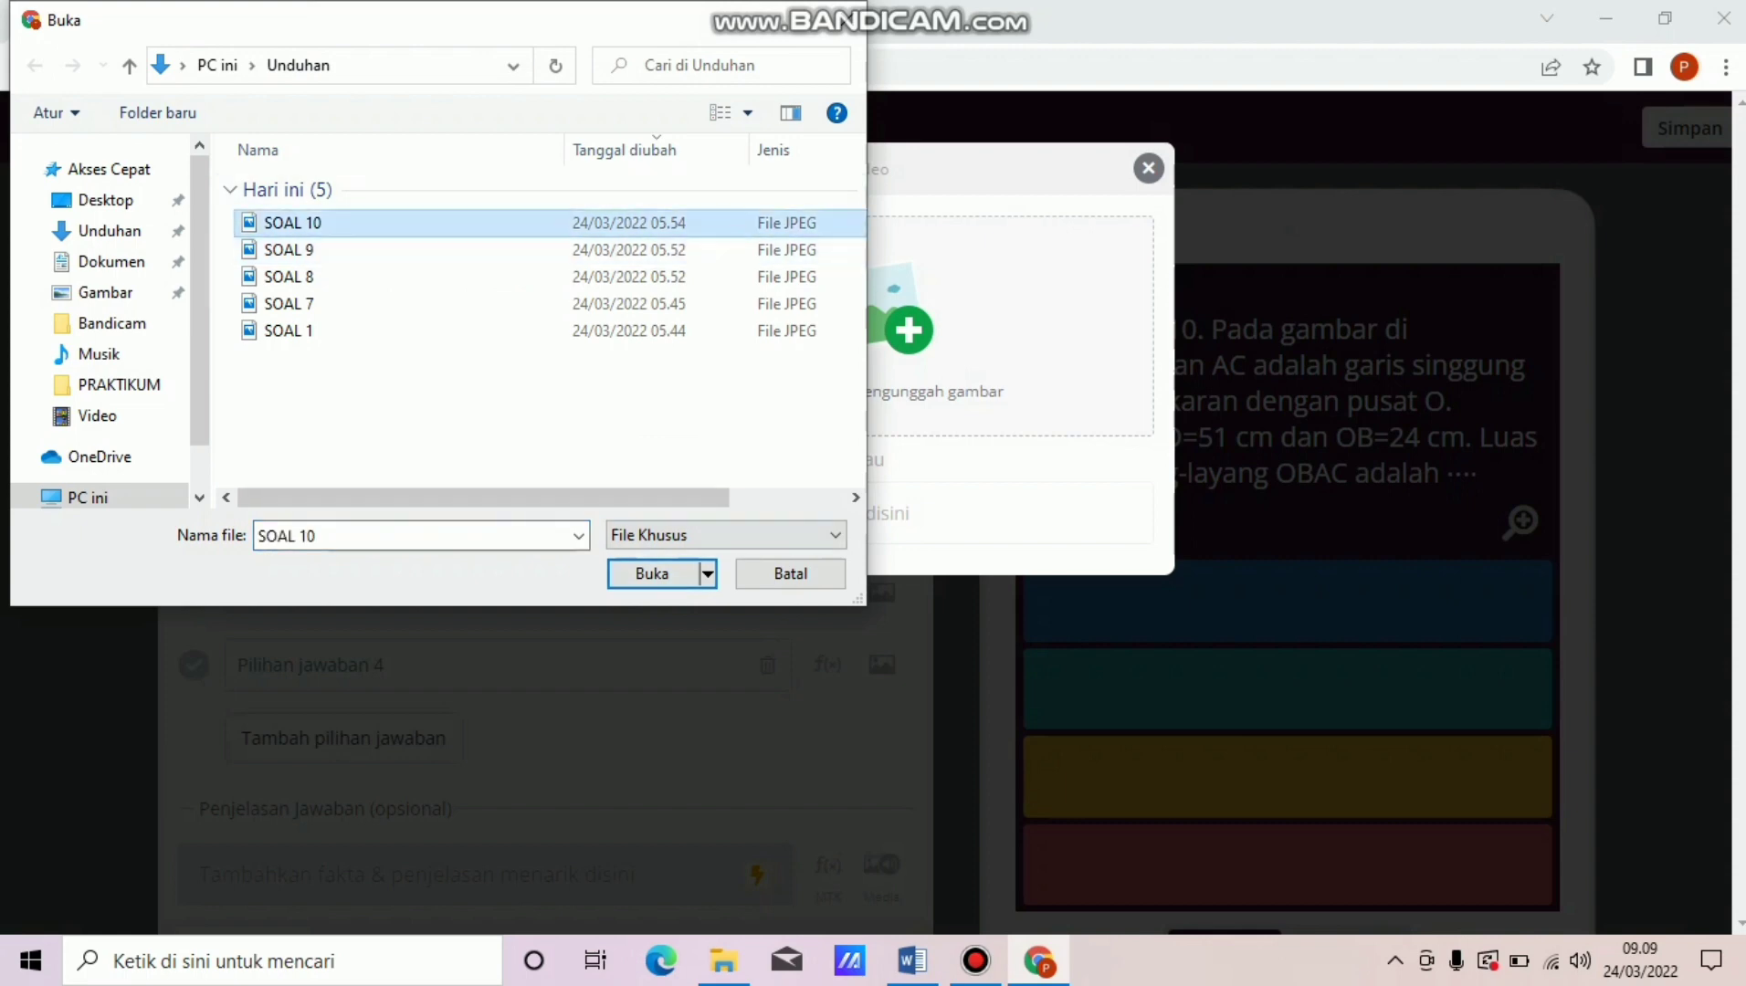
{"action": "left_click", "coordinate": [652, 573]}
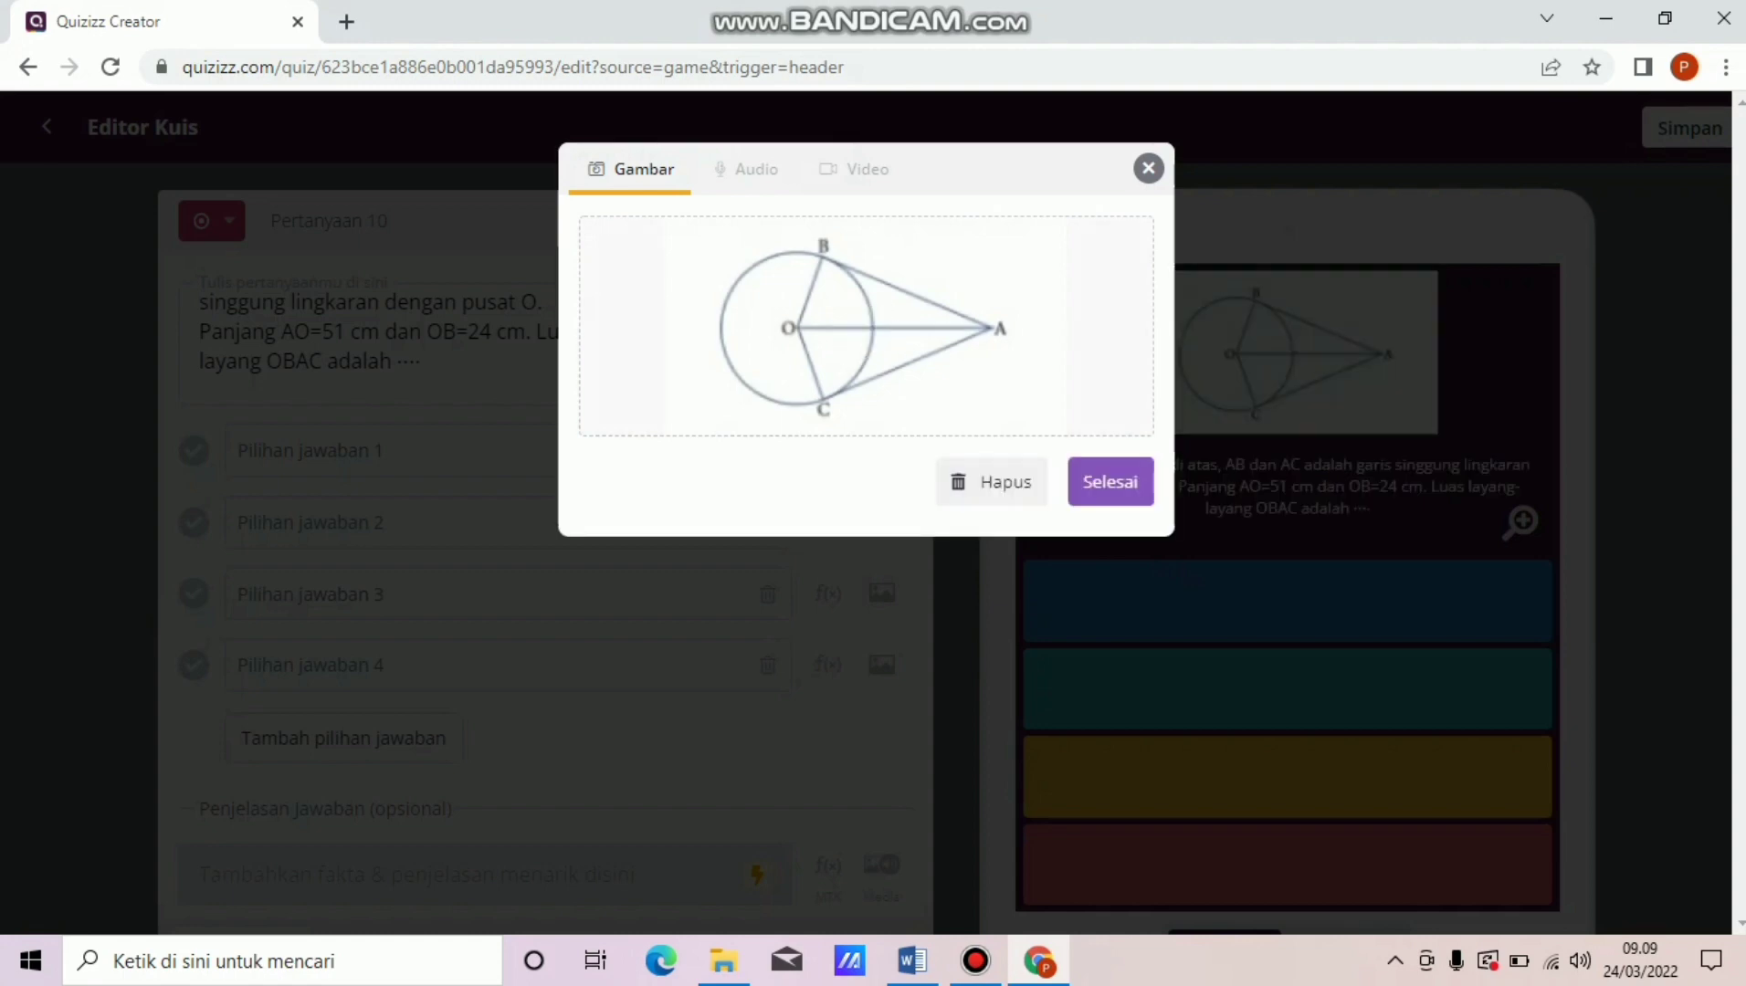
{"action": "left_click", "coordinate": [1111, 481]}
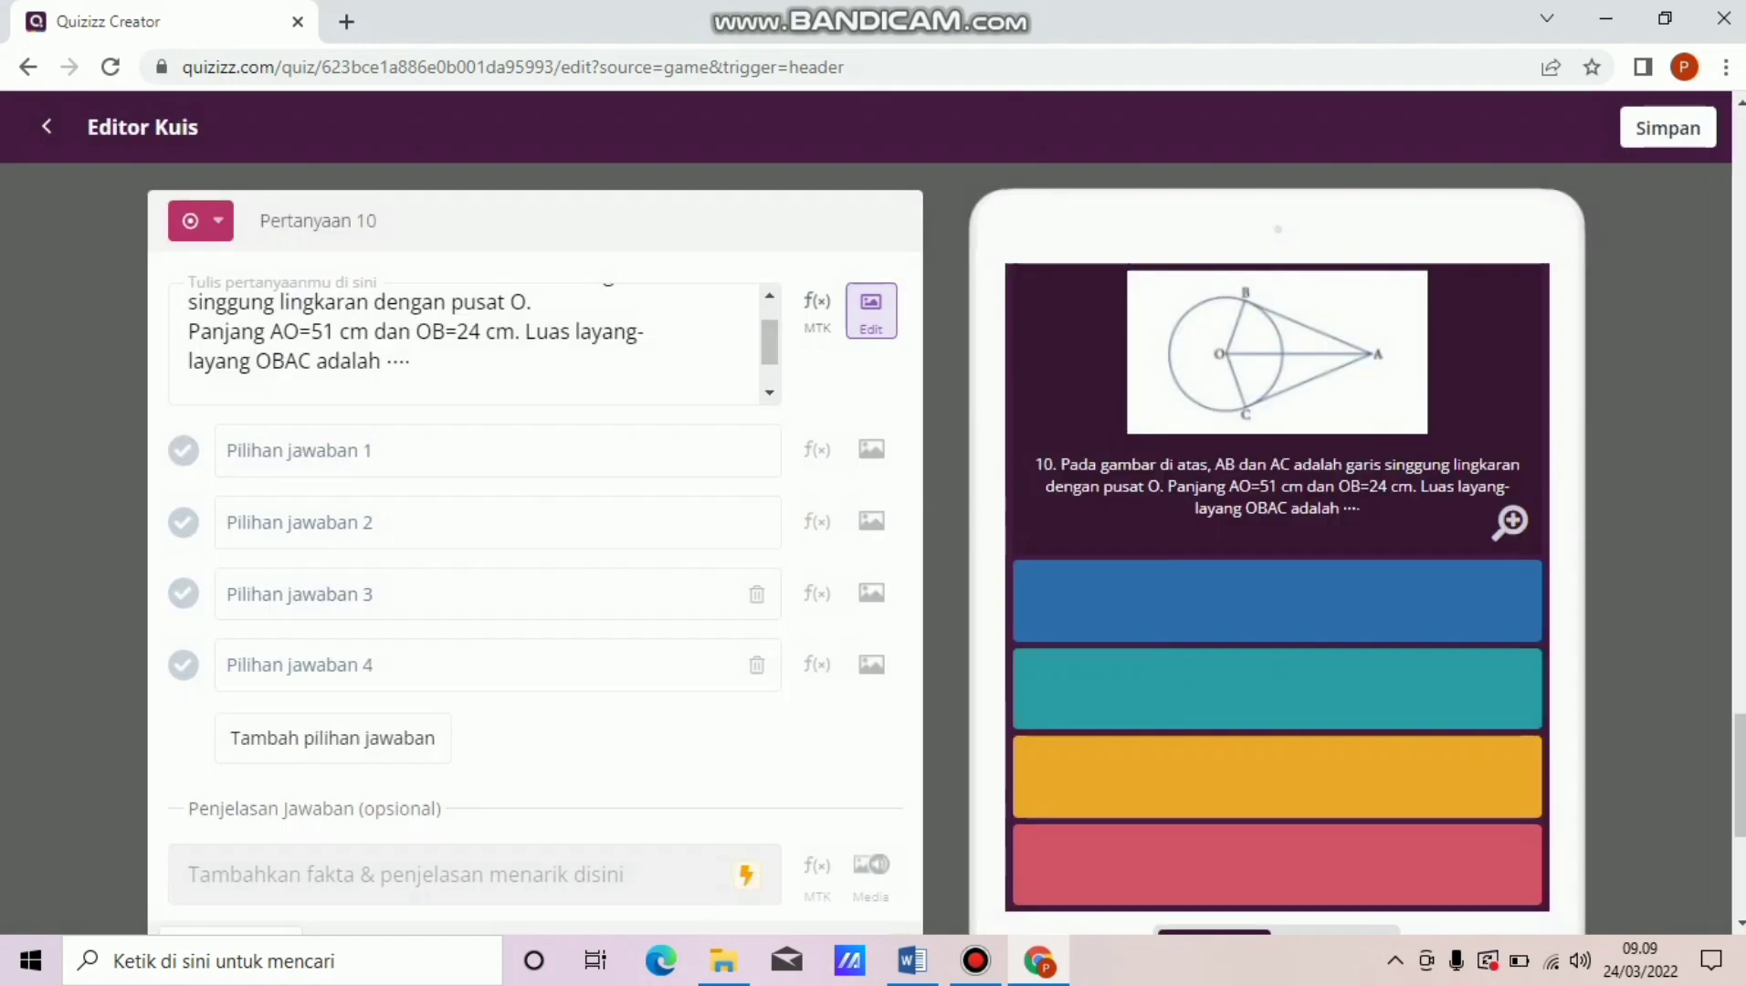
Copy "A. 540 cm²" from the Word document into question 10's first answer option.
{"action": "left_click", "coordinate": [230, 450]}
{"action": "left_click", "coordinate": [913, 961]}
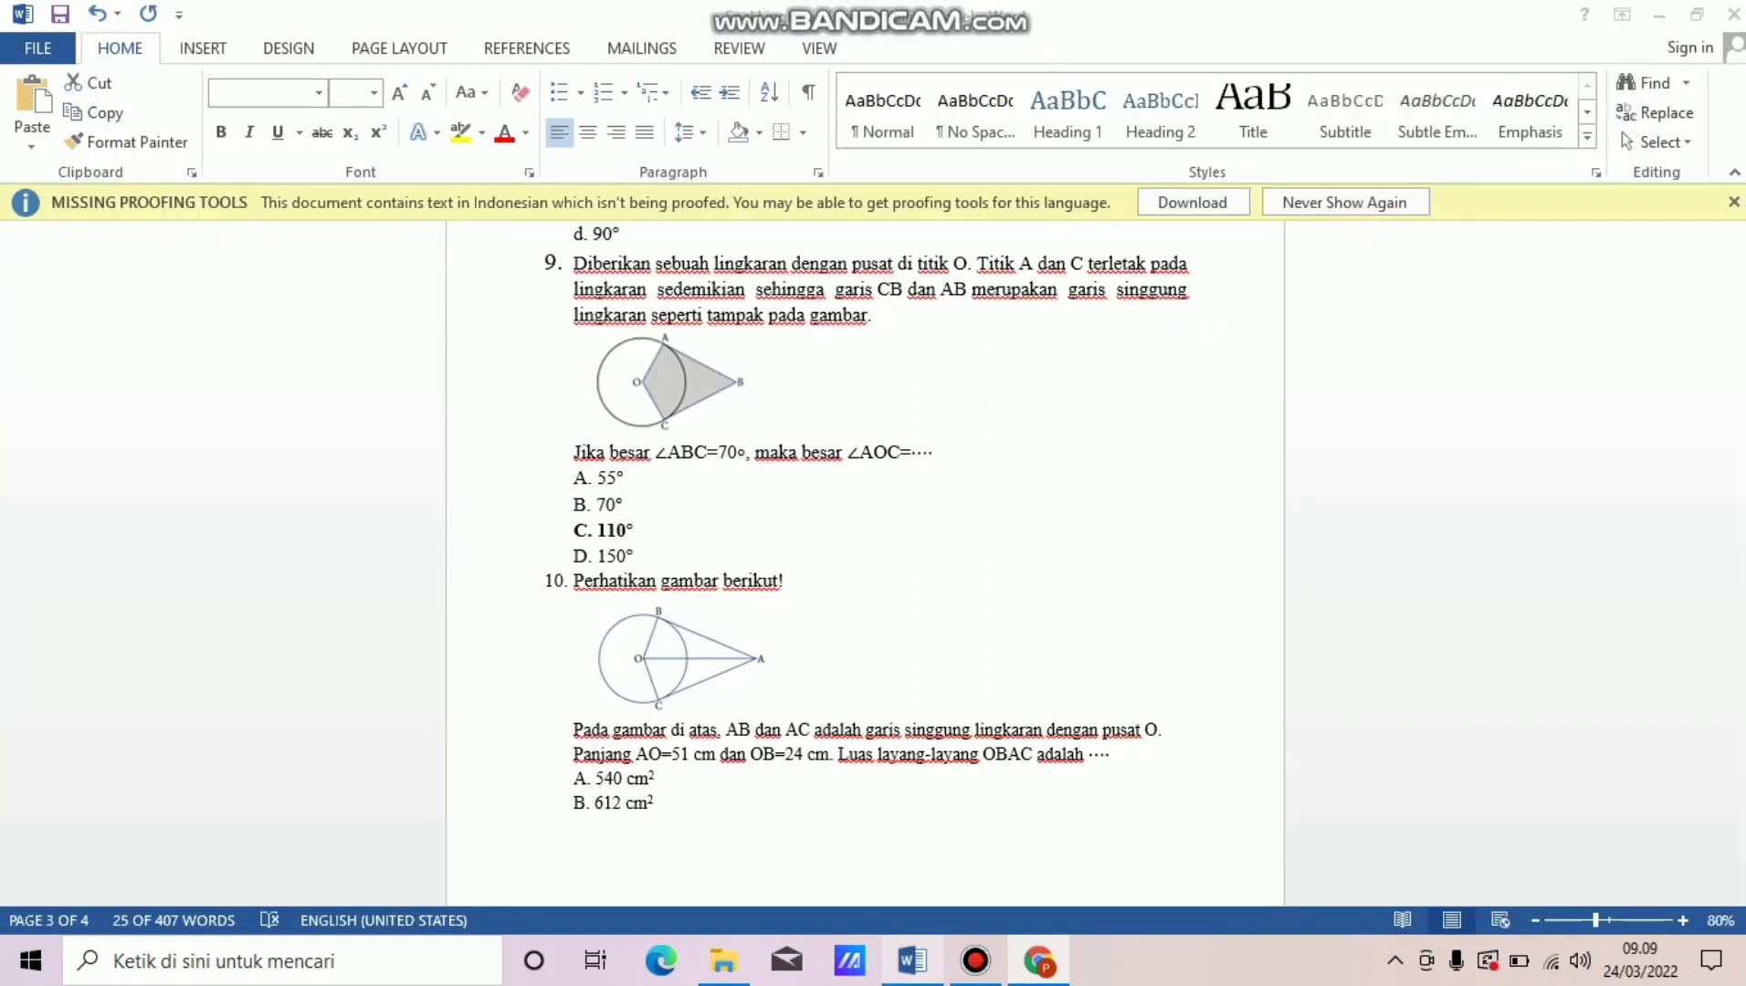
{"action": "triple_click", "coordinate": [677, 781]}
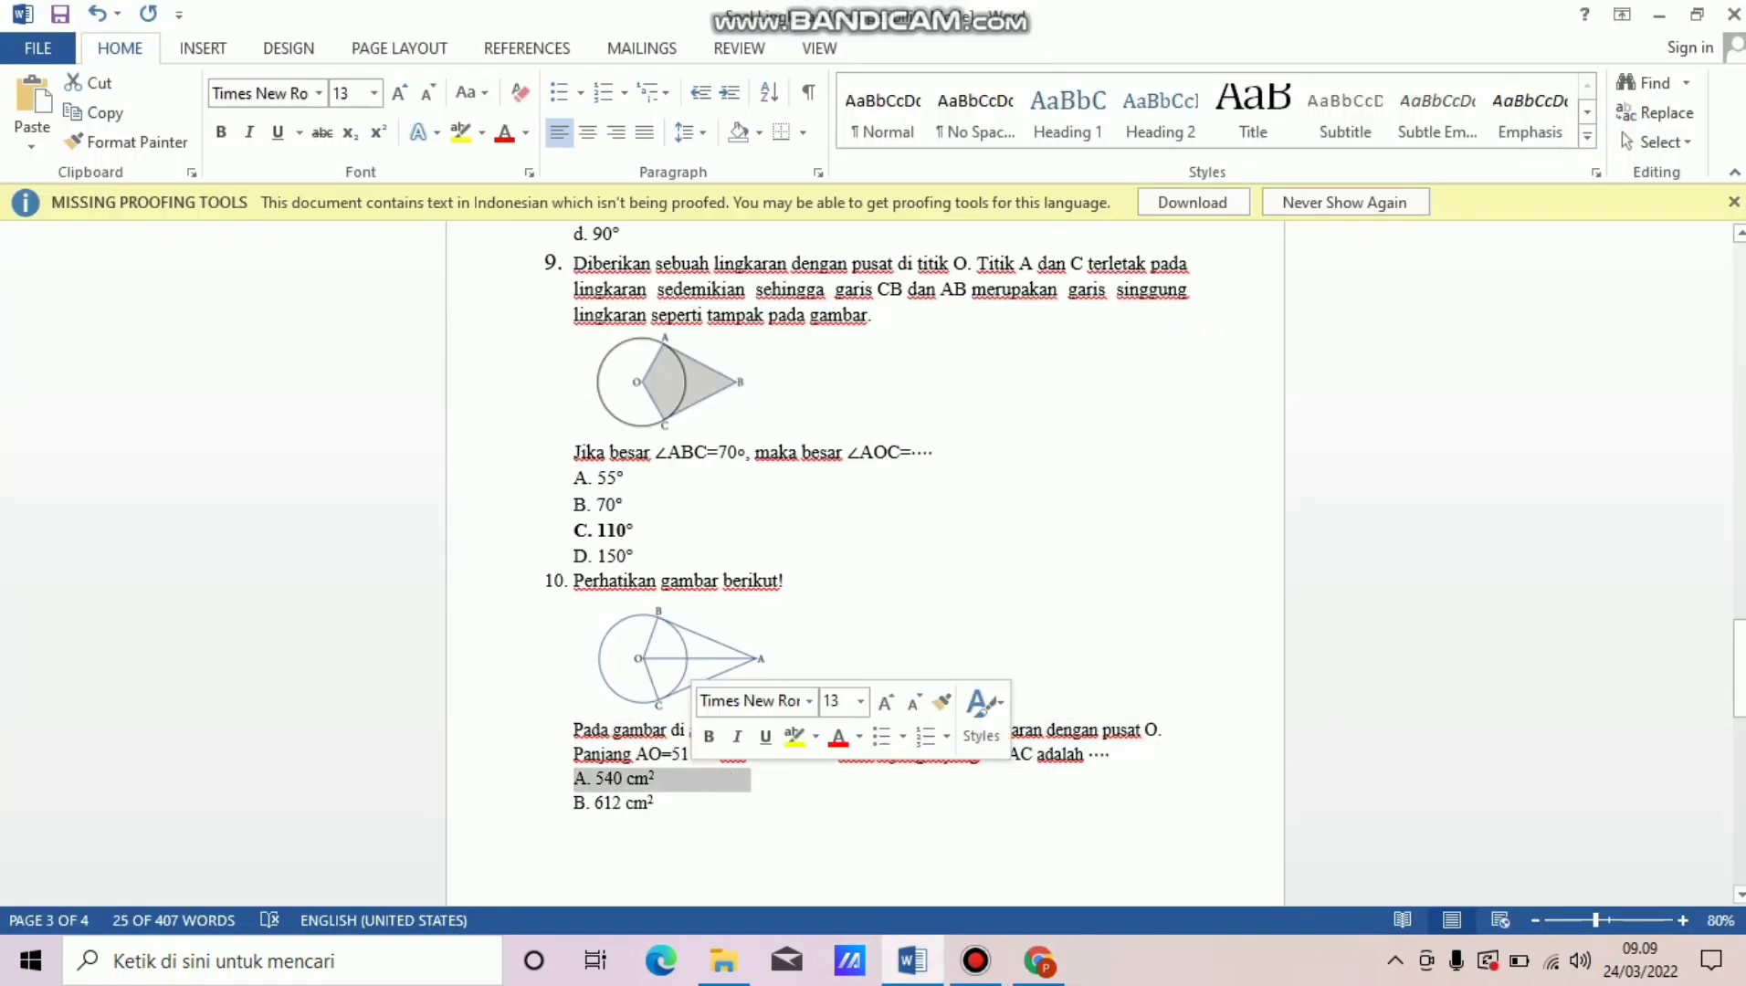
{"action": "key", "text": "ctrl+c"}
{"action": "left_click", "coordinate": [1039, 961]}
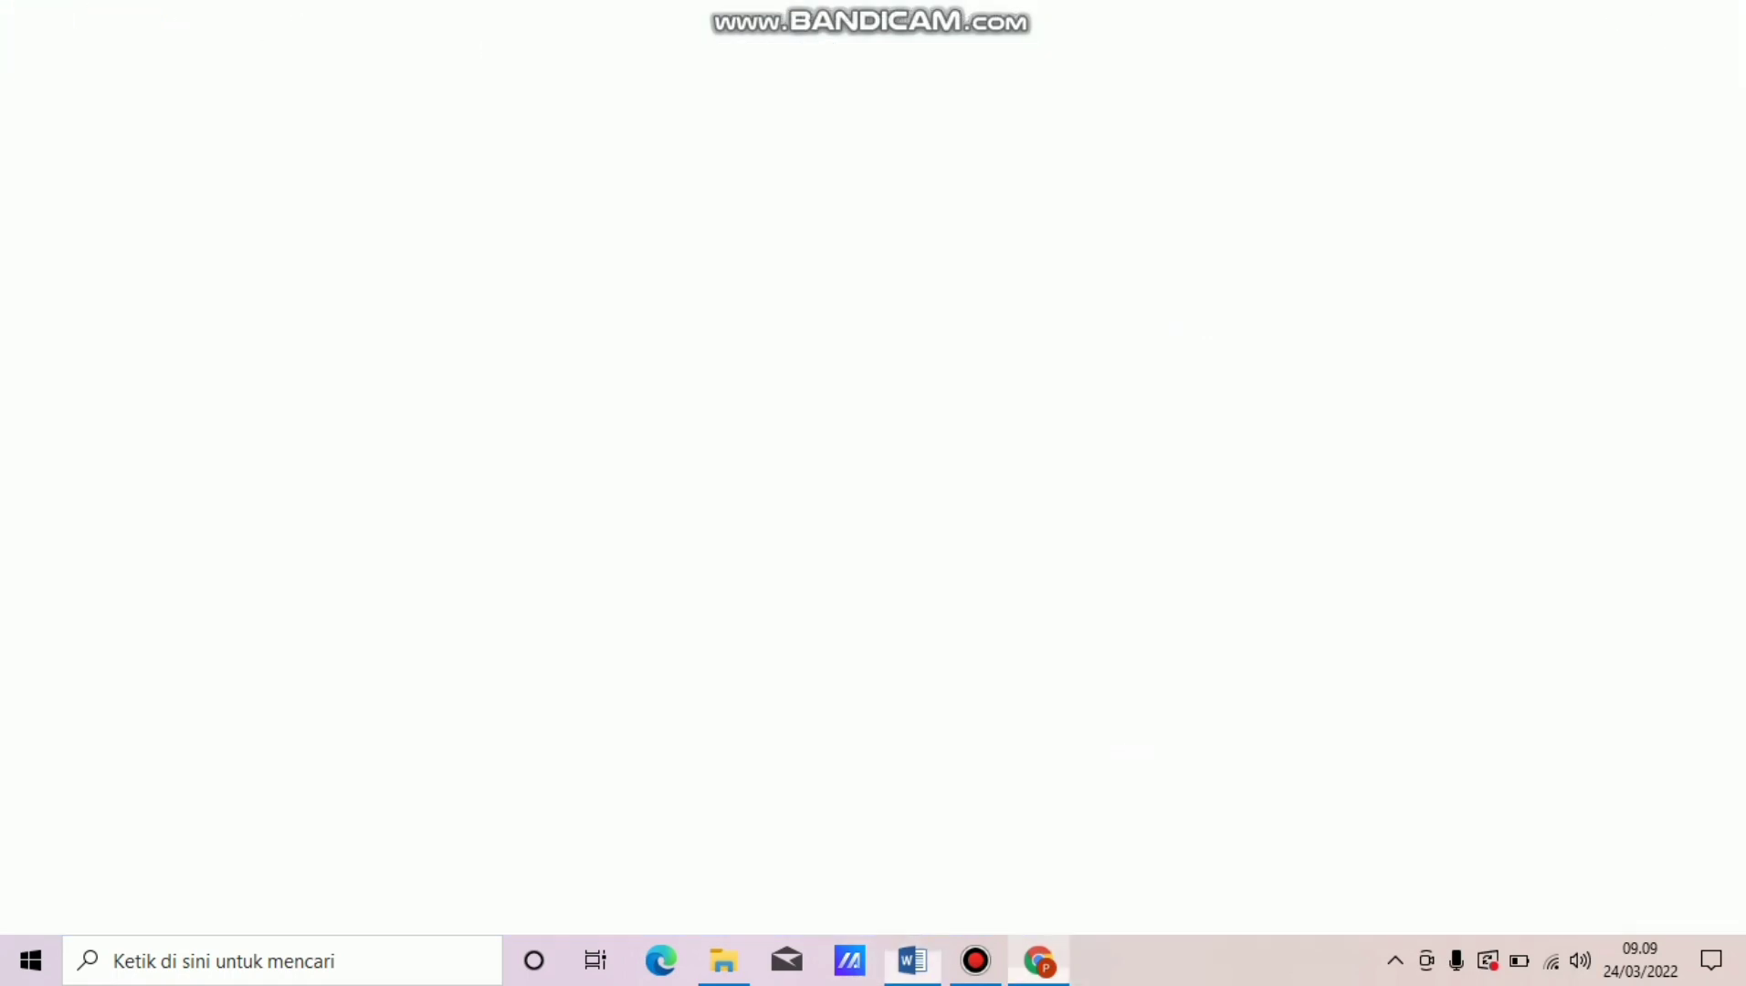
{"action": "key", "text": "ctrl+v"}
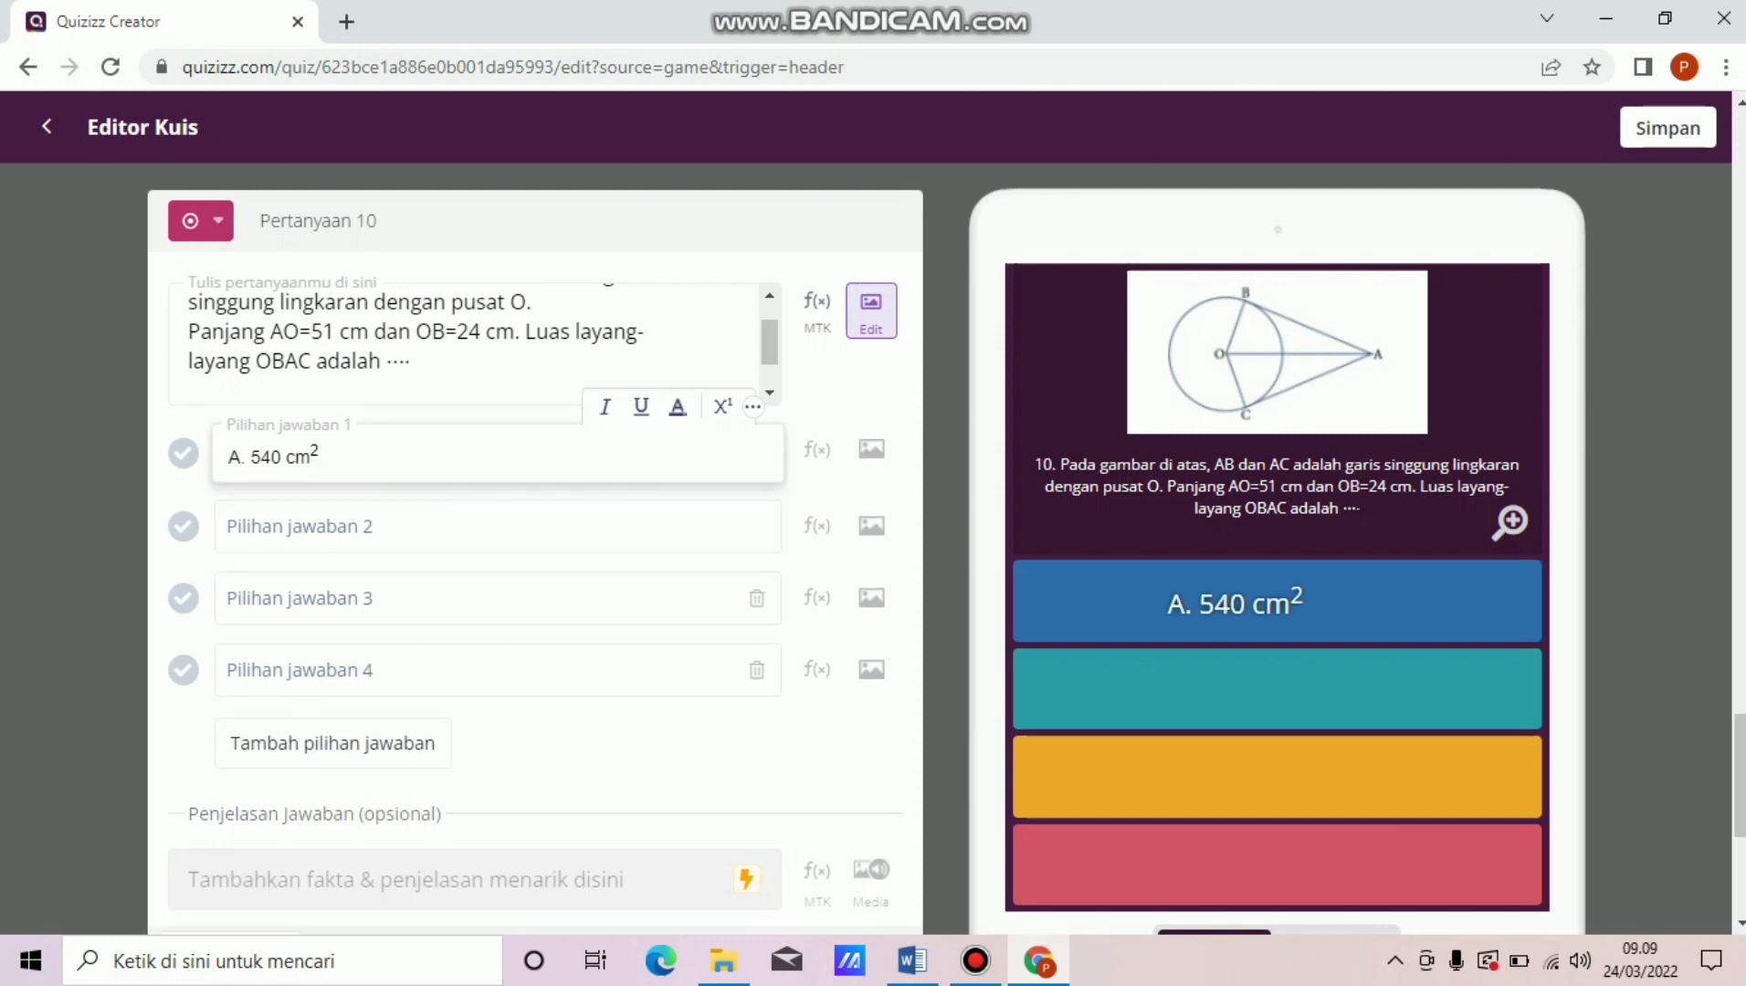
Copy "B. 612 cm²" from the Word document into question 10's second answer option.
{"action": "left_click", "coordinate": [231, 527]}
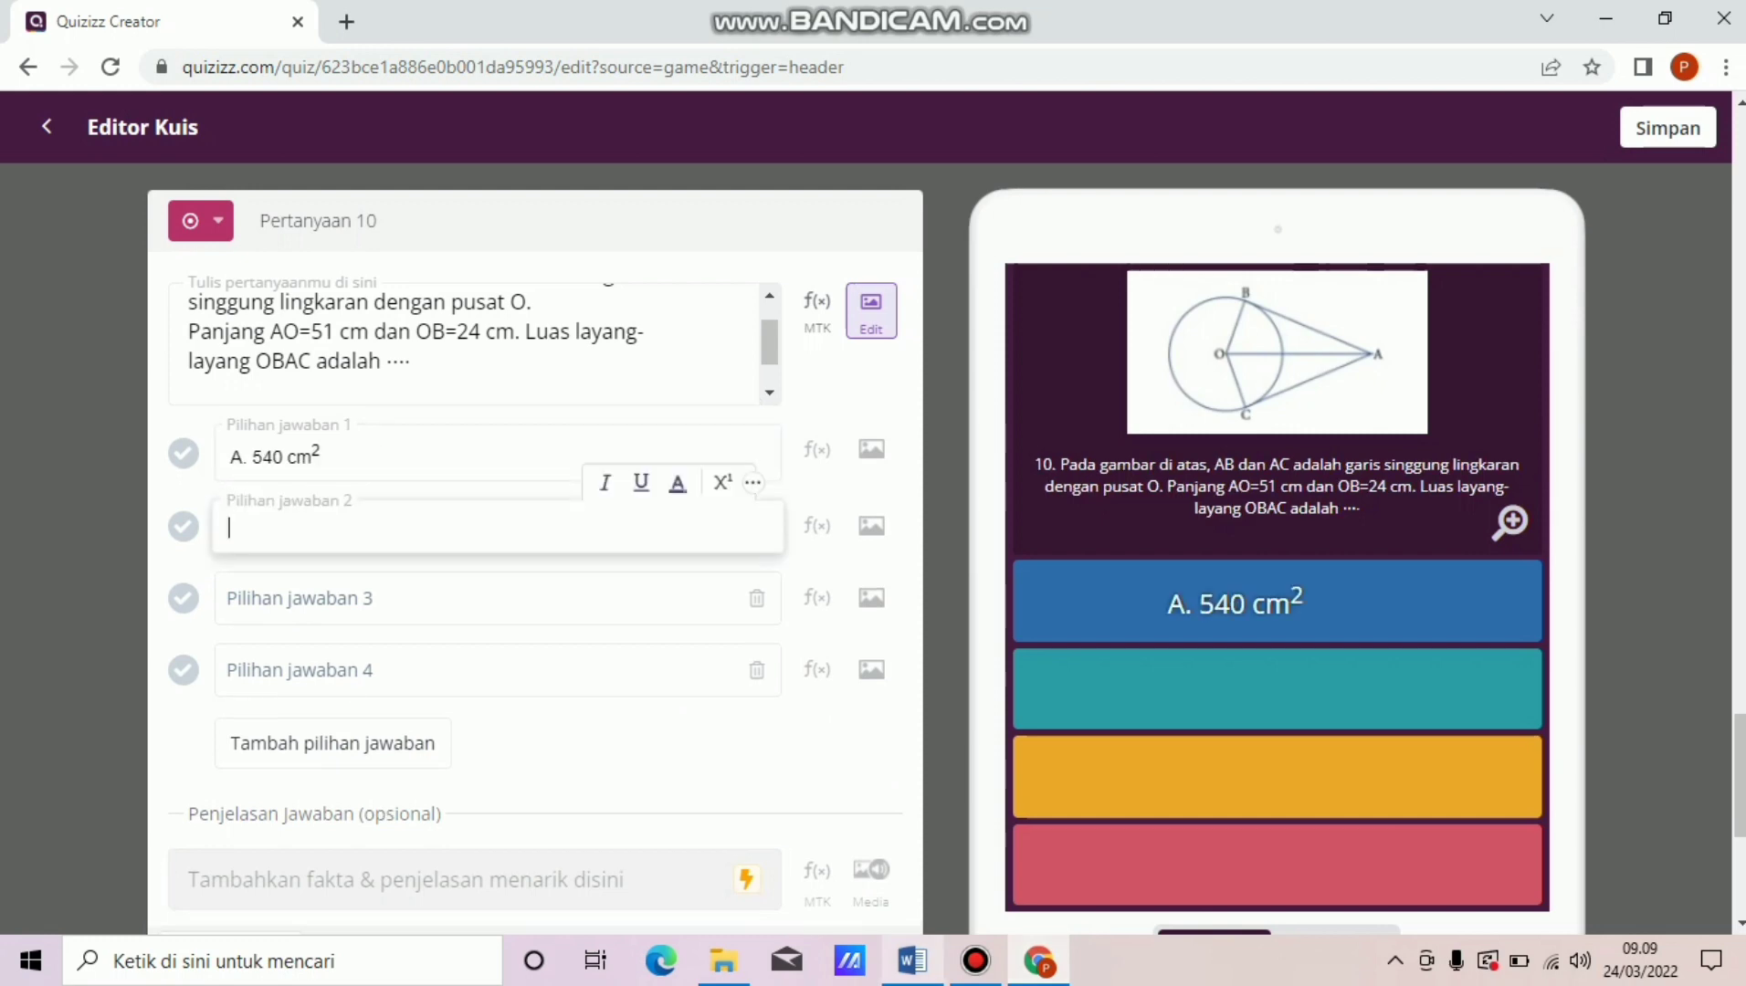
{"action": "left_click", "coordinate": [912, 961]}
{"action": "left_click_drag", "start_coordinate": [574, 804], "coordinate": [661, 805]}
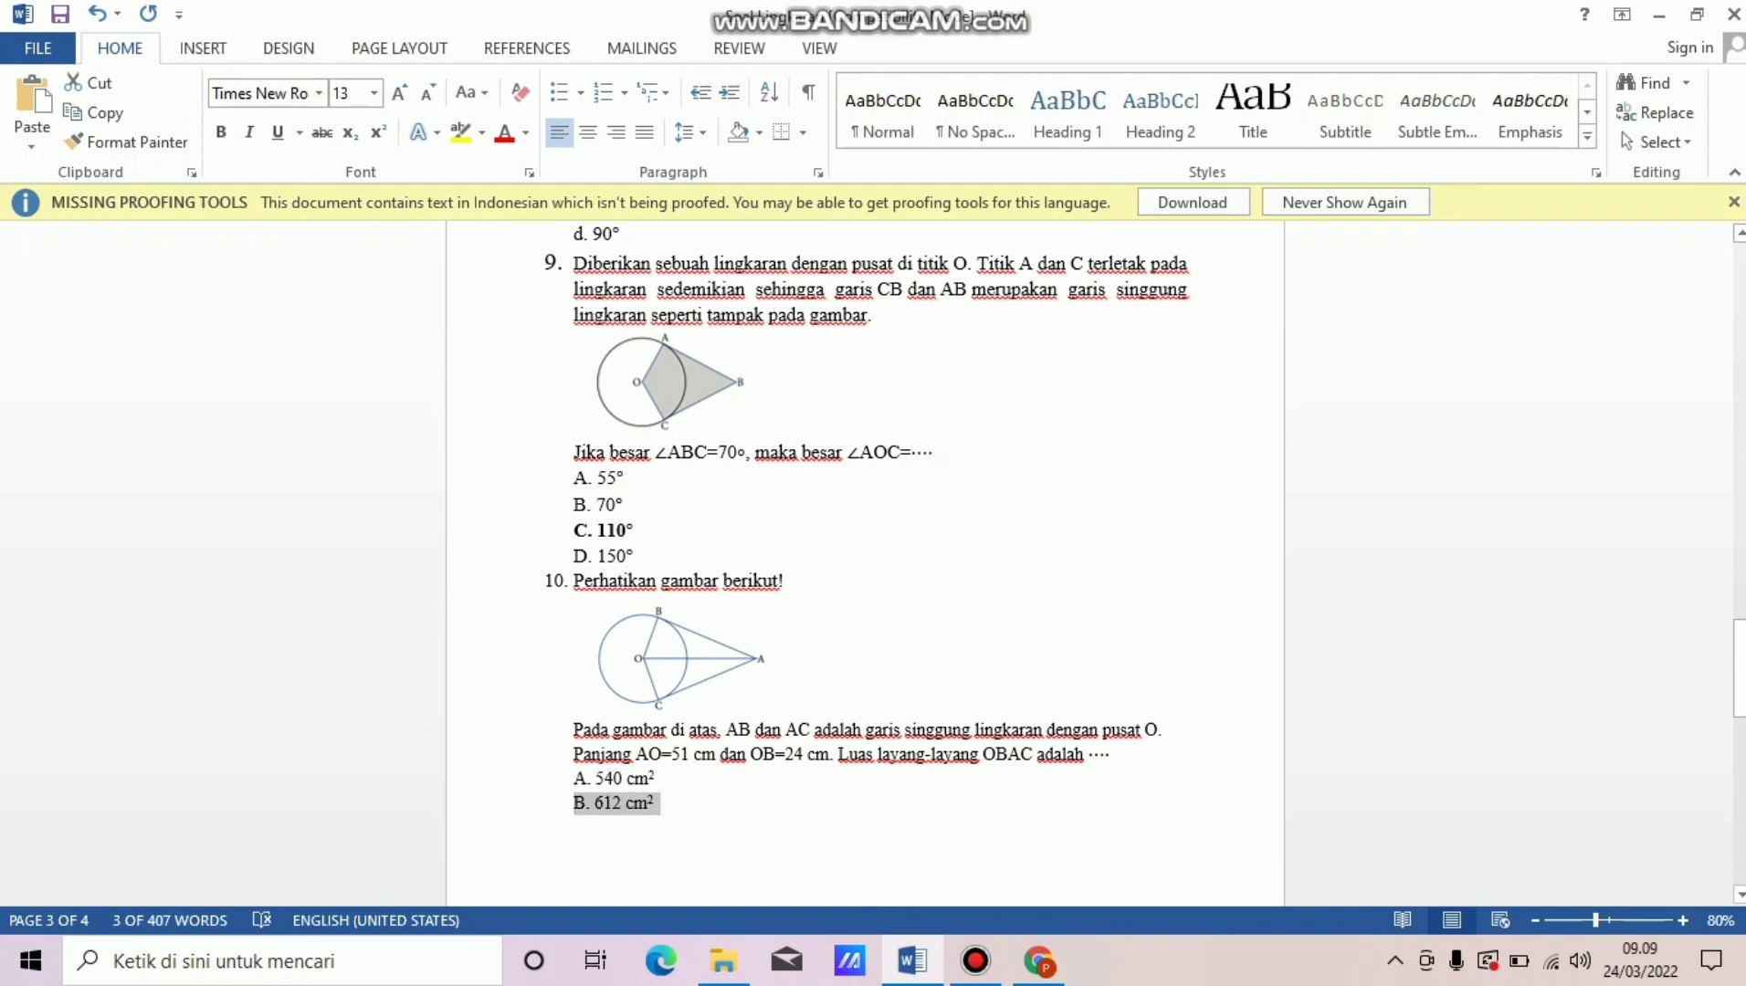
{"action": "left_click", "coordinate": [1040, 961]}
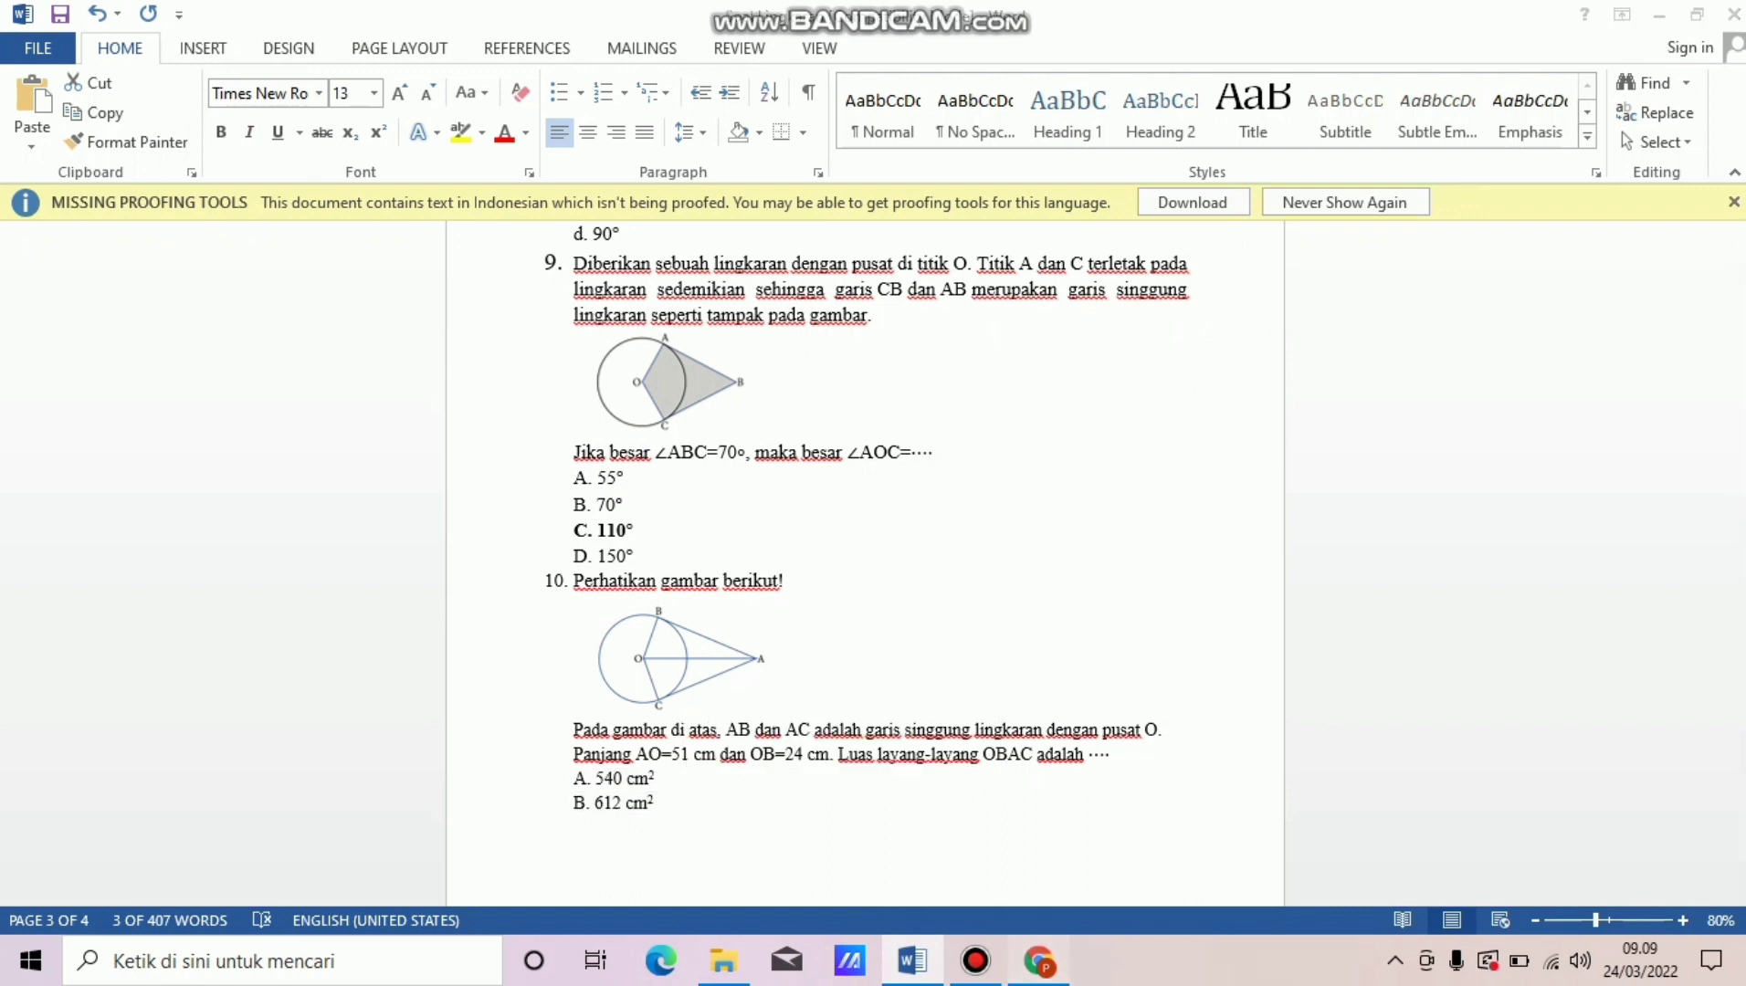
{"action": "key", "text": "ctrl+v"}
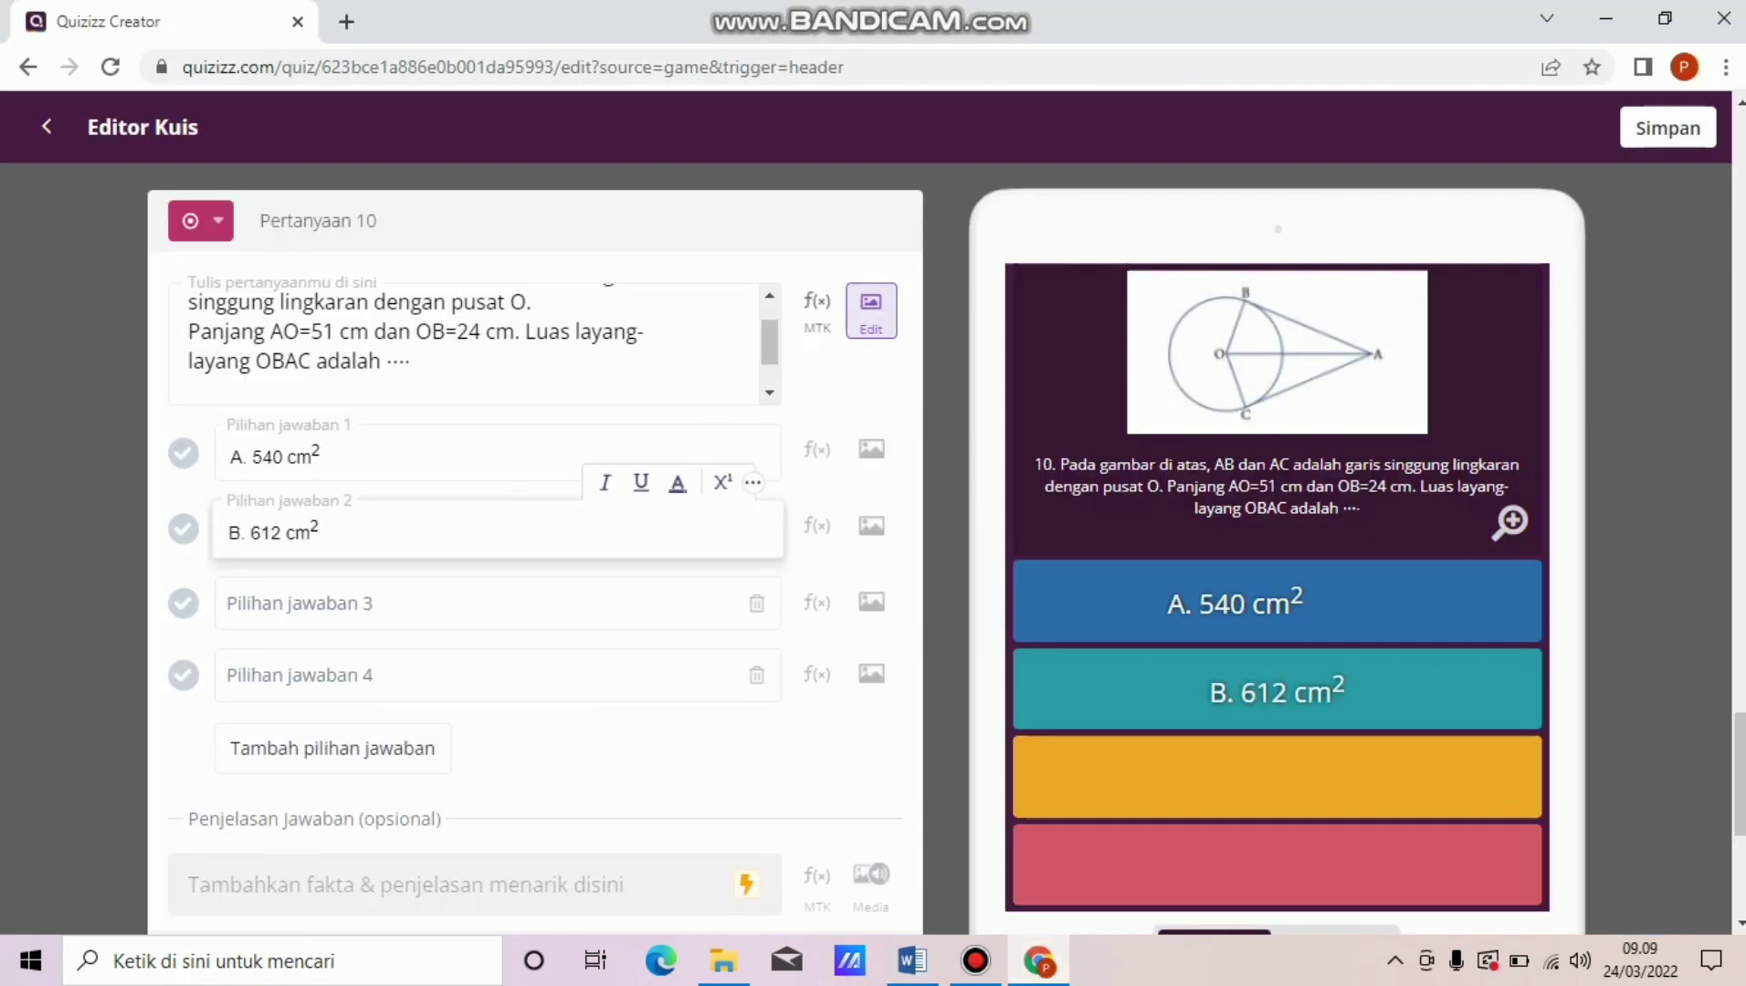
Try to copy "C. 1.080 cm²" from the Word document into question 10's third answer option.
{"action": "left_click", "coordinate": [498, 604]}
{"action": "left_click", "coordinate": [911, 961]}
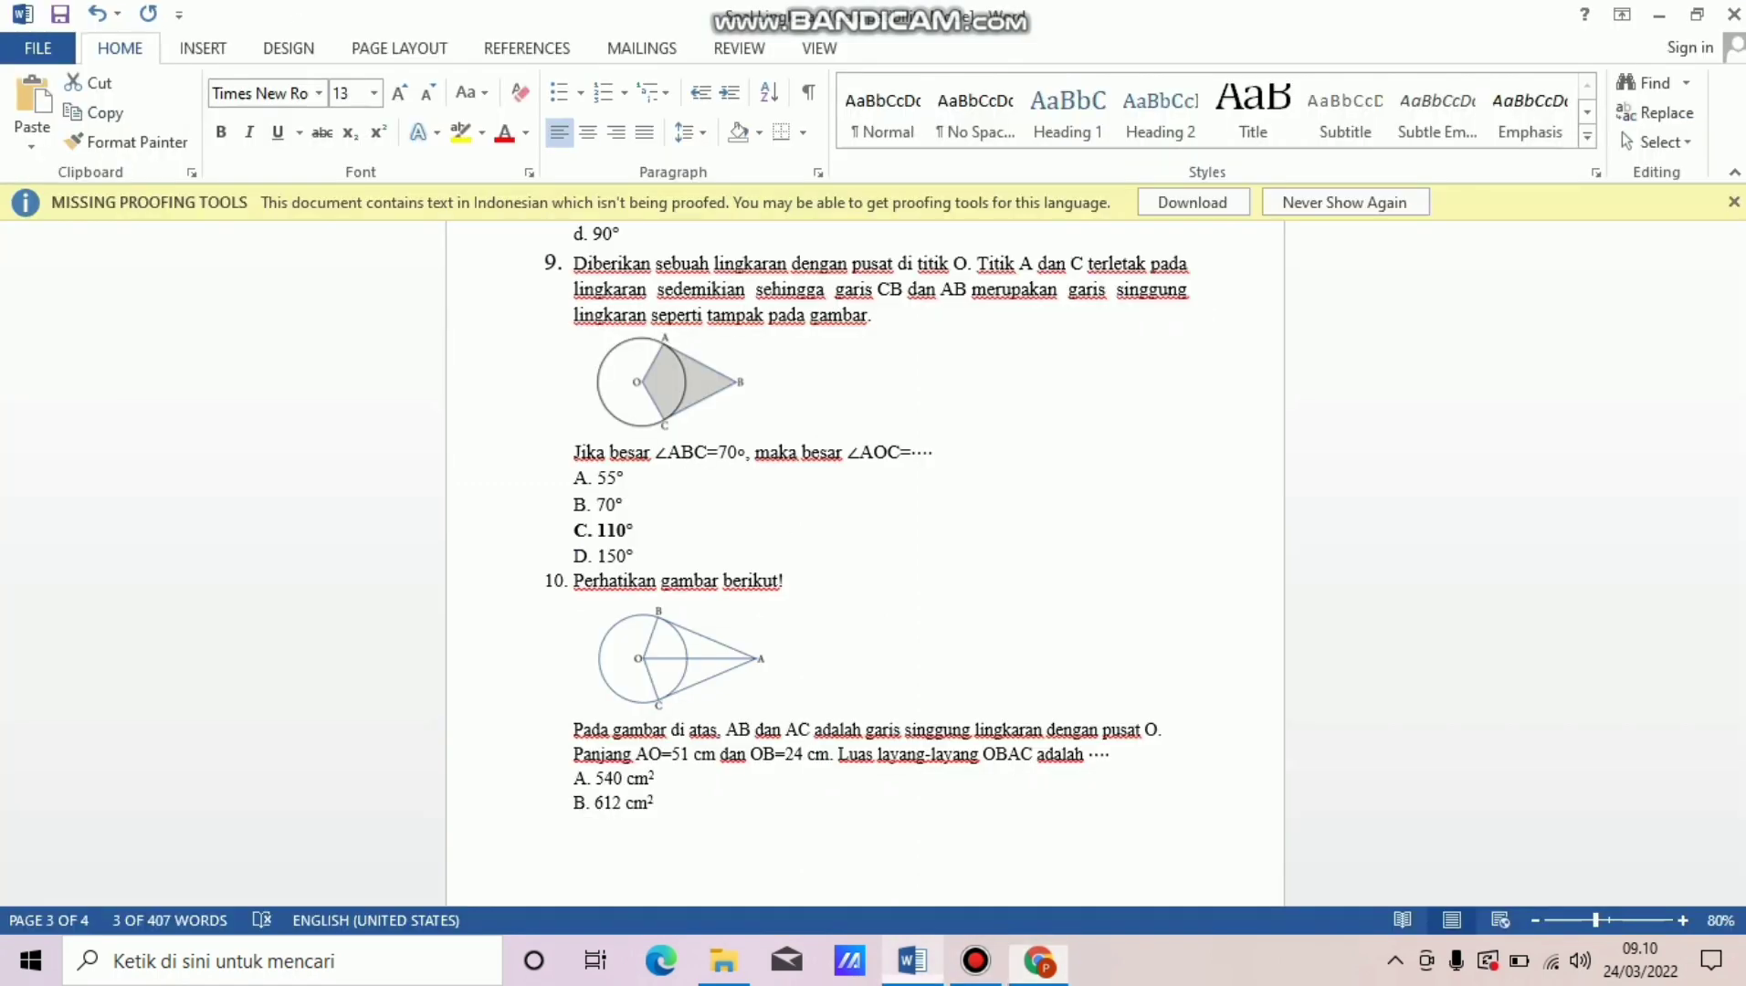
{"action": "key", "text": "Down"}
{"action": "key", "text": "Down"}
{"action": "key", "text": "Down"}
{"action": "key", "text": "Down"}
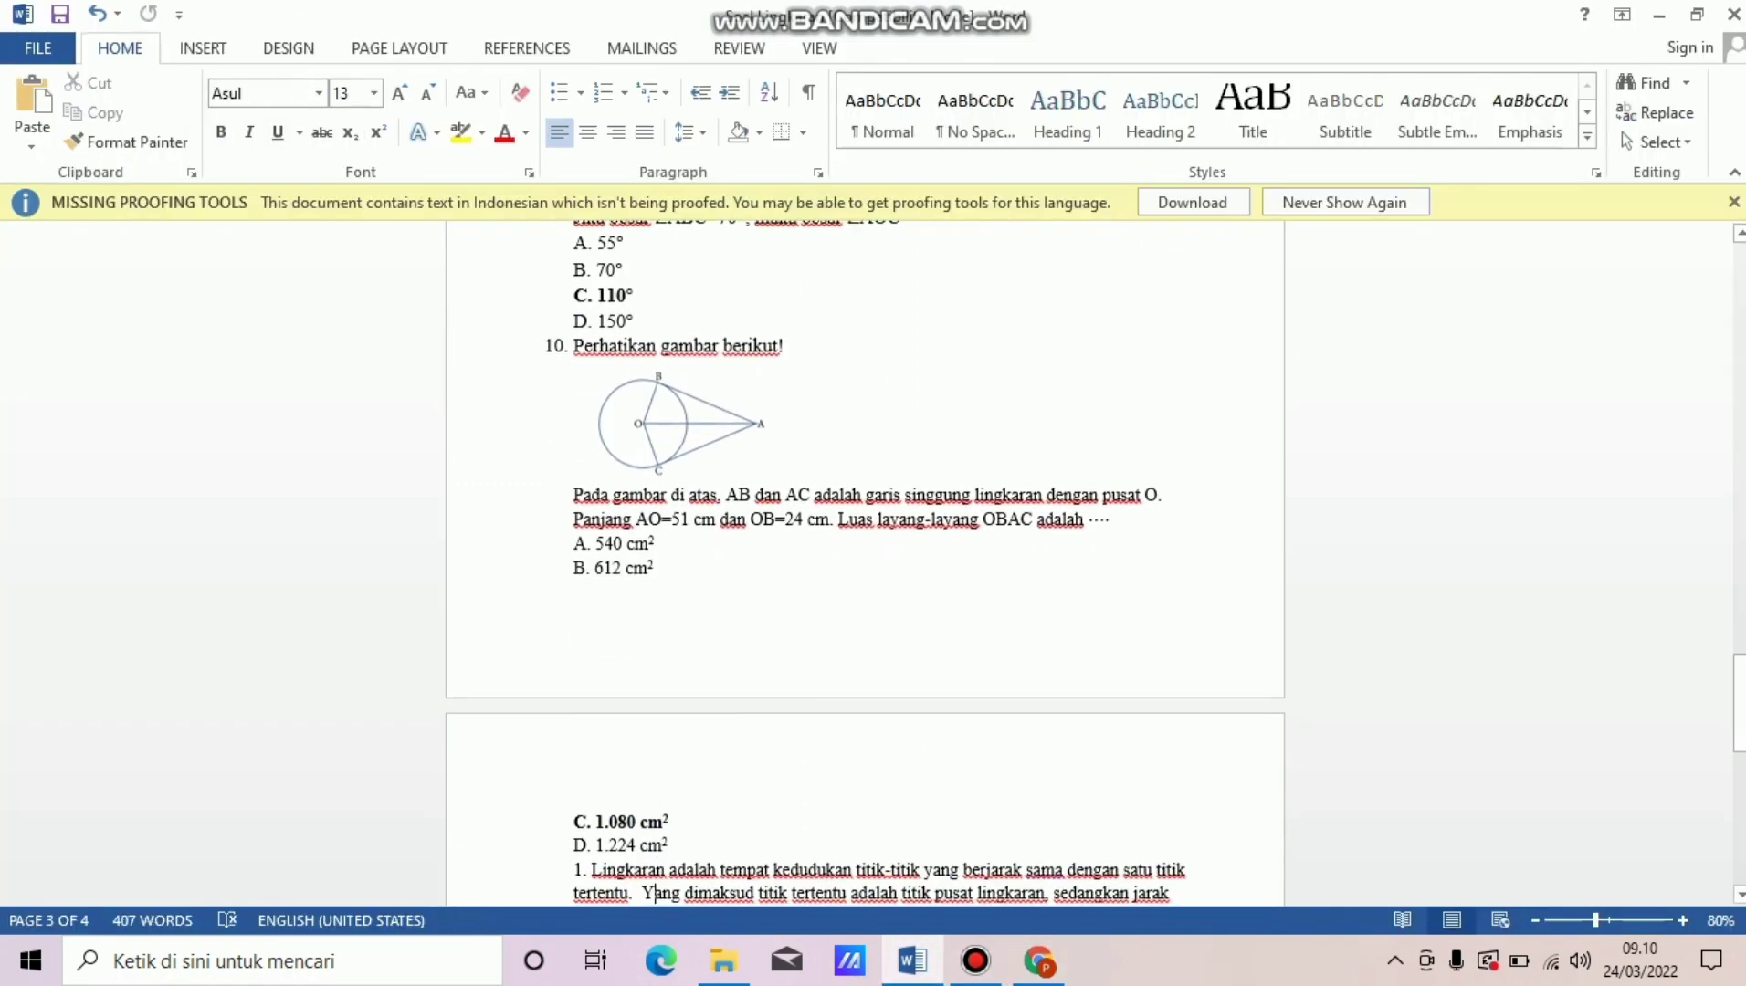
{"action": "key", "text": "alt+Tab"}
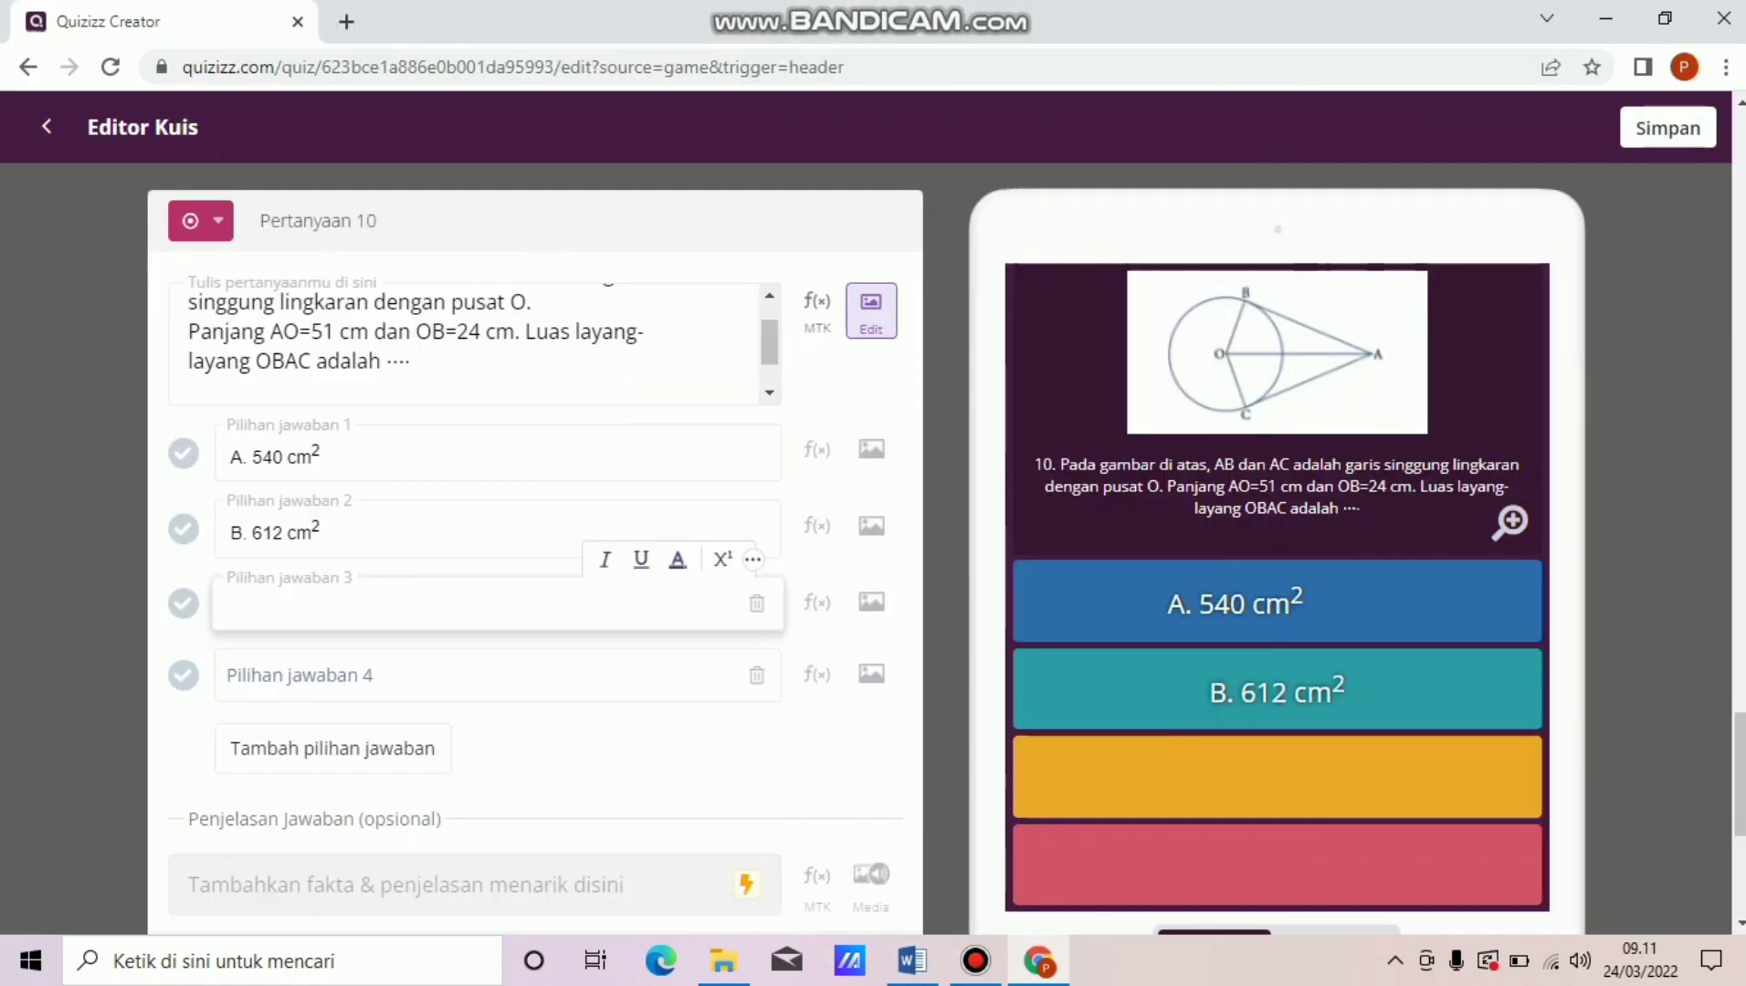
{"action": "key", "text": "ctrl+v"}
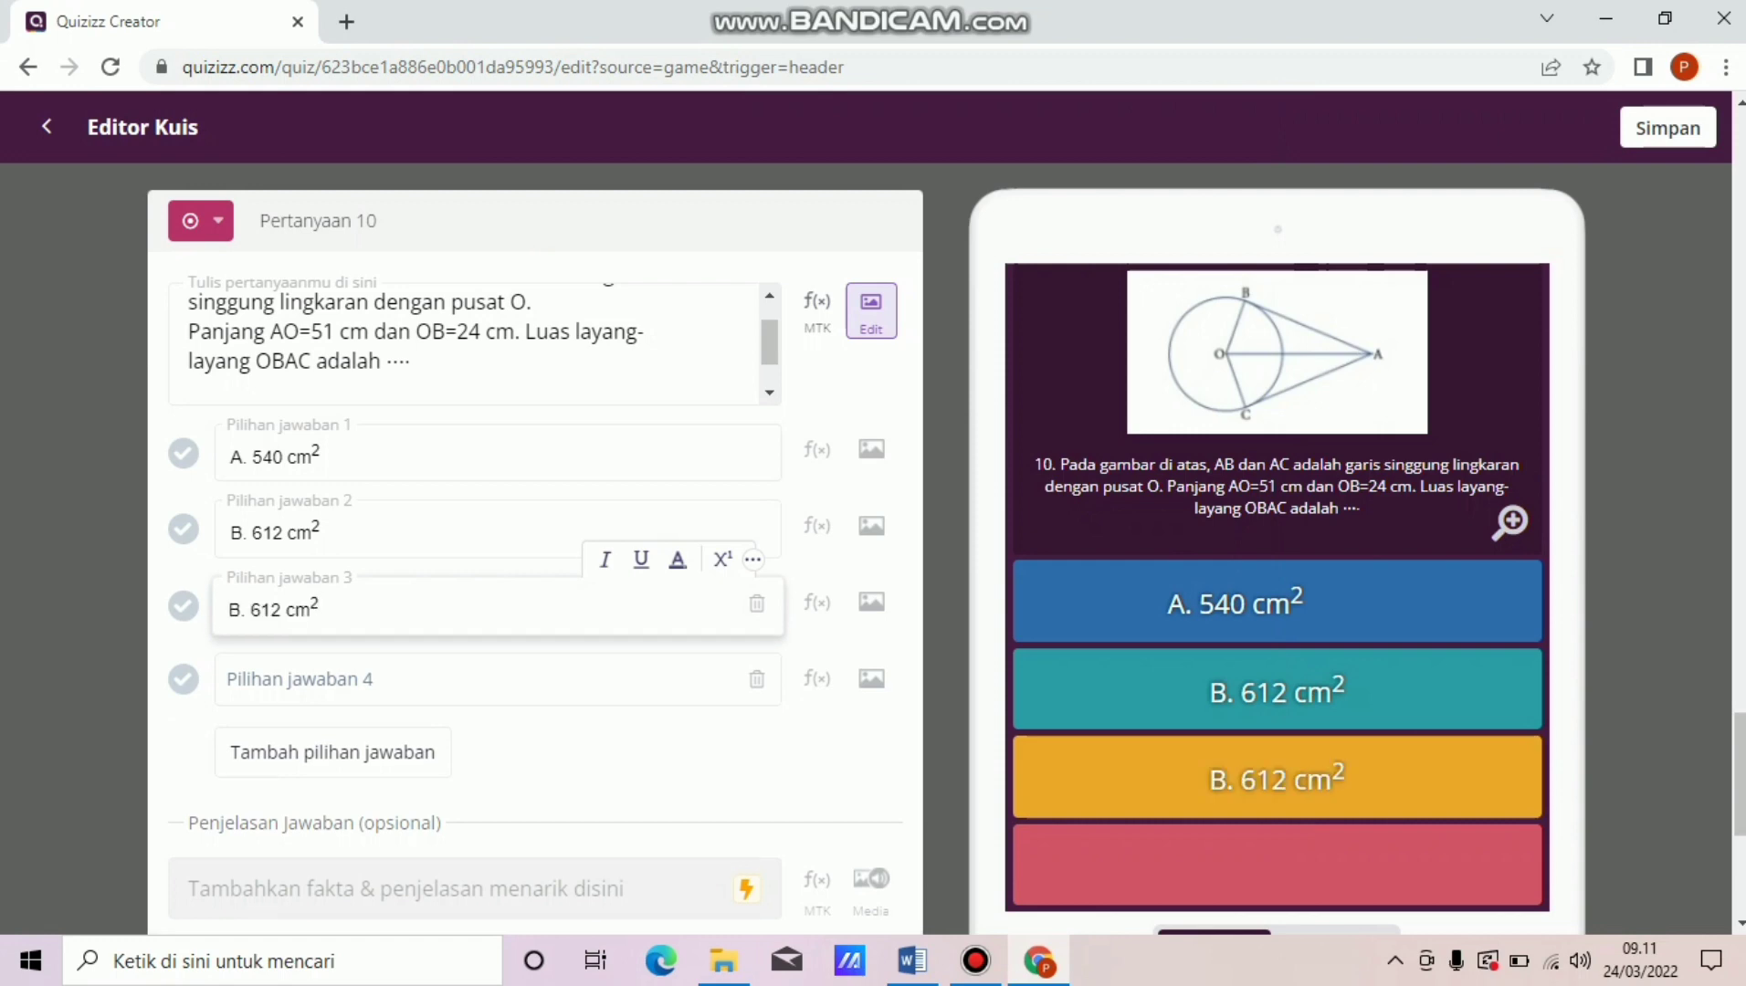
Copy "D. 1.224 cm²" from the Word document into question 10's fourth answer option.
{"action": "left_click", "coordinate": [230, 680]}
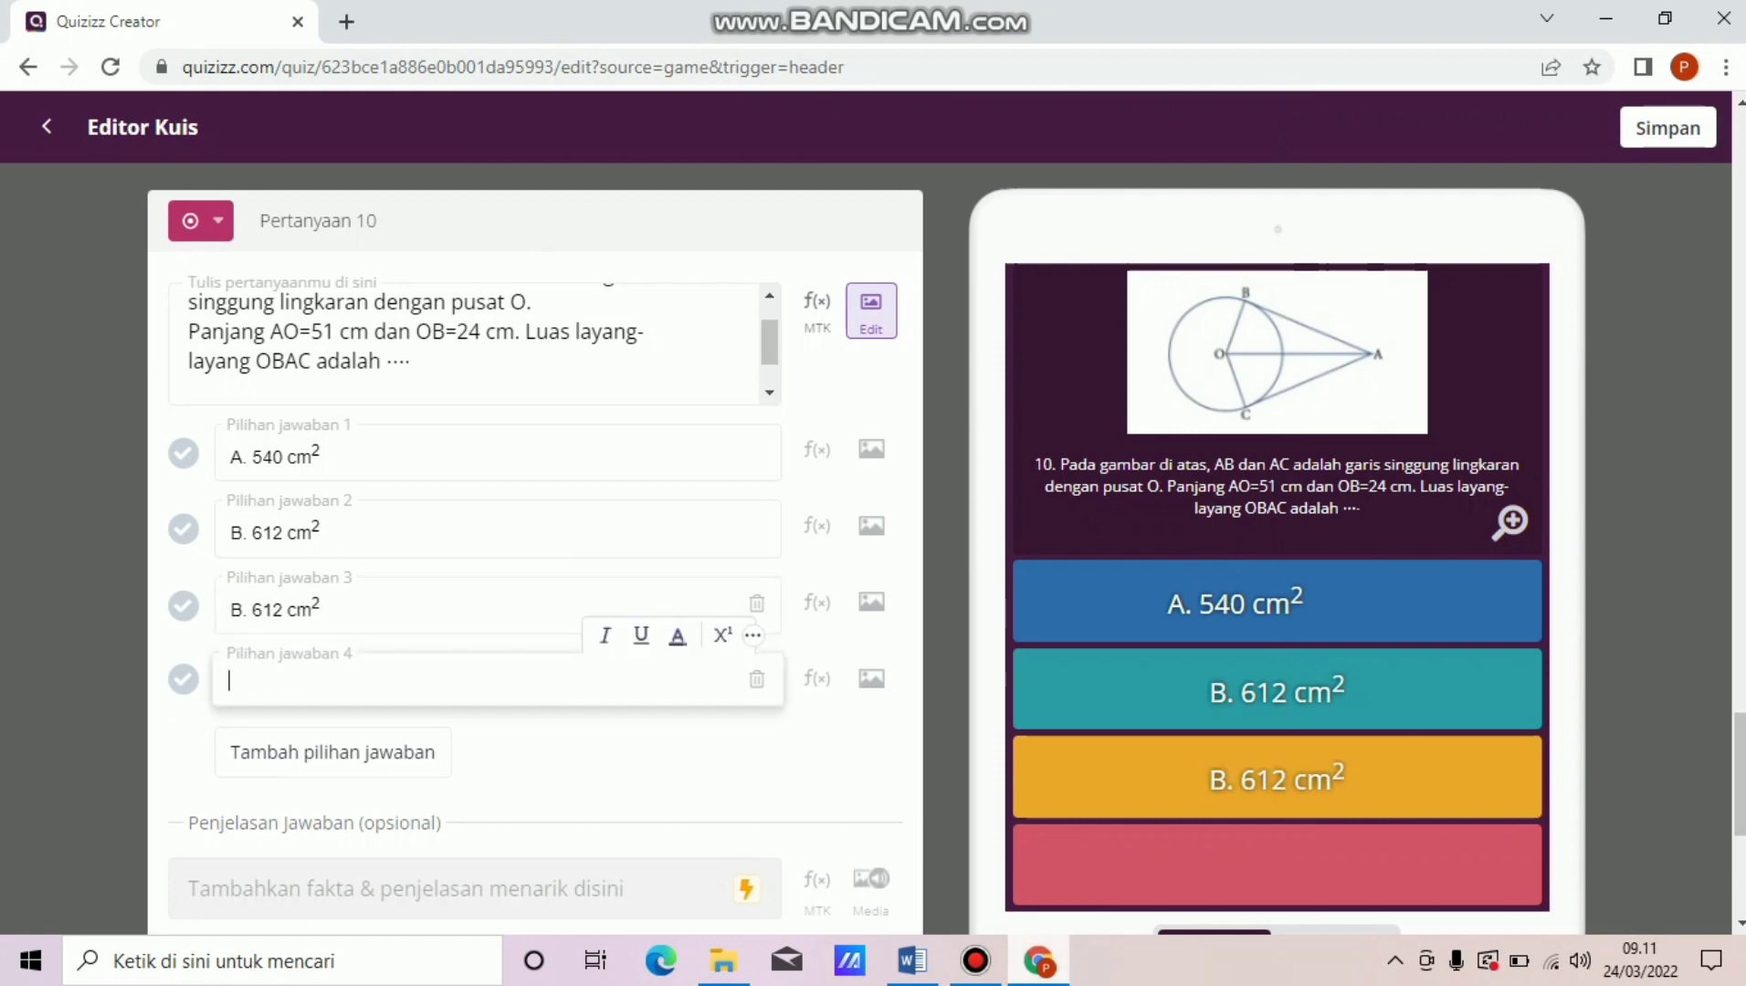
{"action": "left_click", "coordinate": [912, 961]}
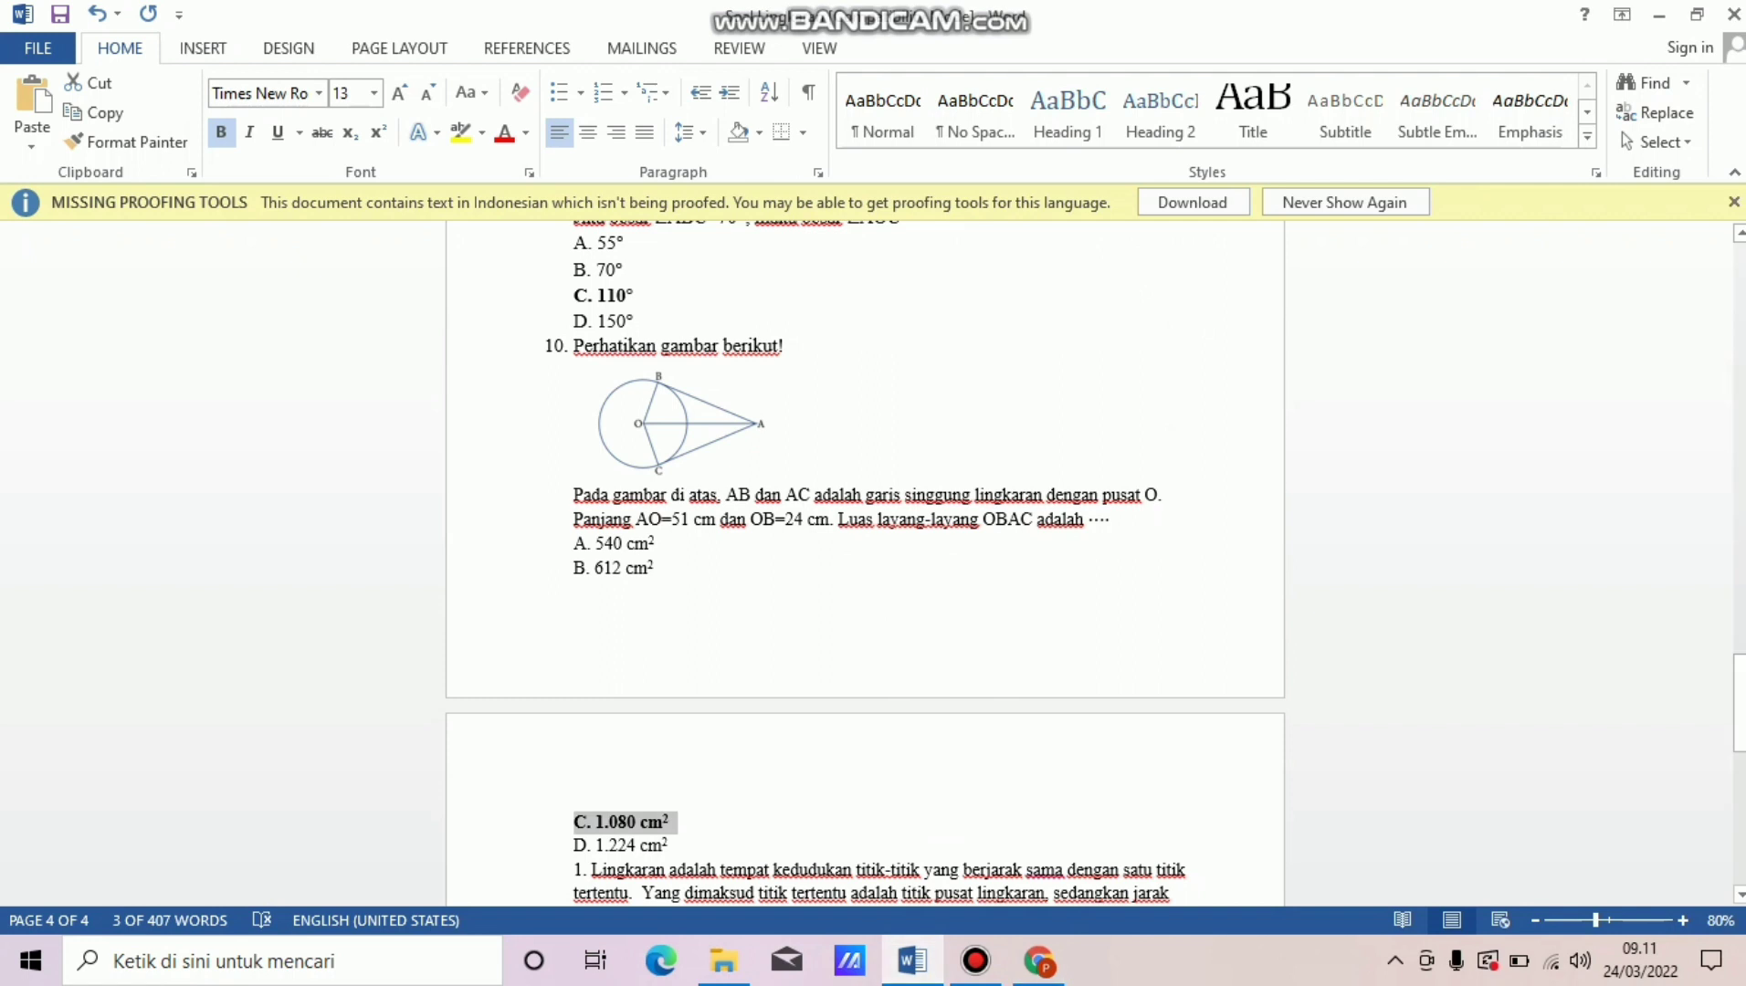
{"action": "left_click_drag", "start_coordinate": [687, 845], "coordinate": [576, 847]}
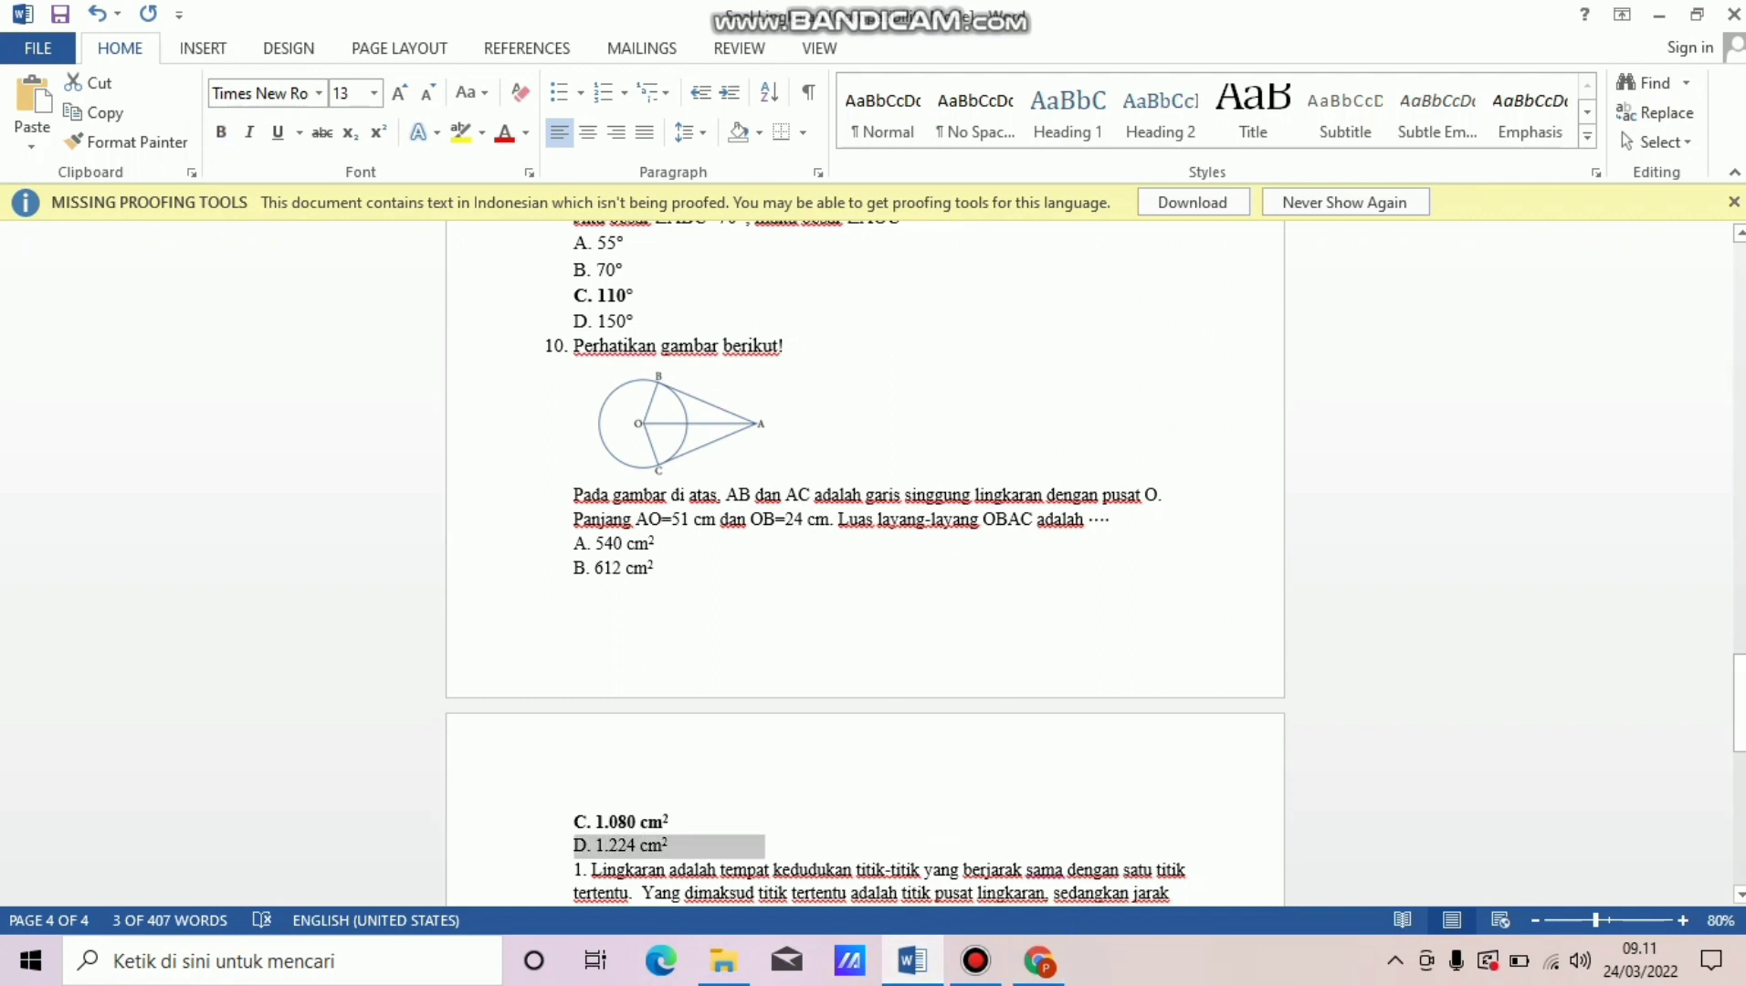
{"action": "left_click", "coordinate": [1040, 961]}
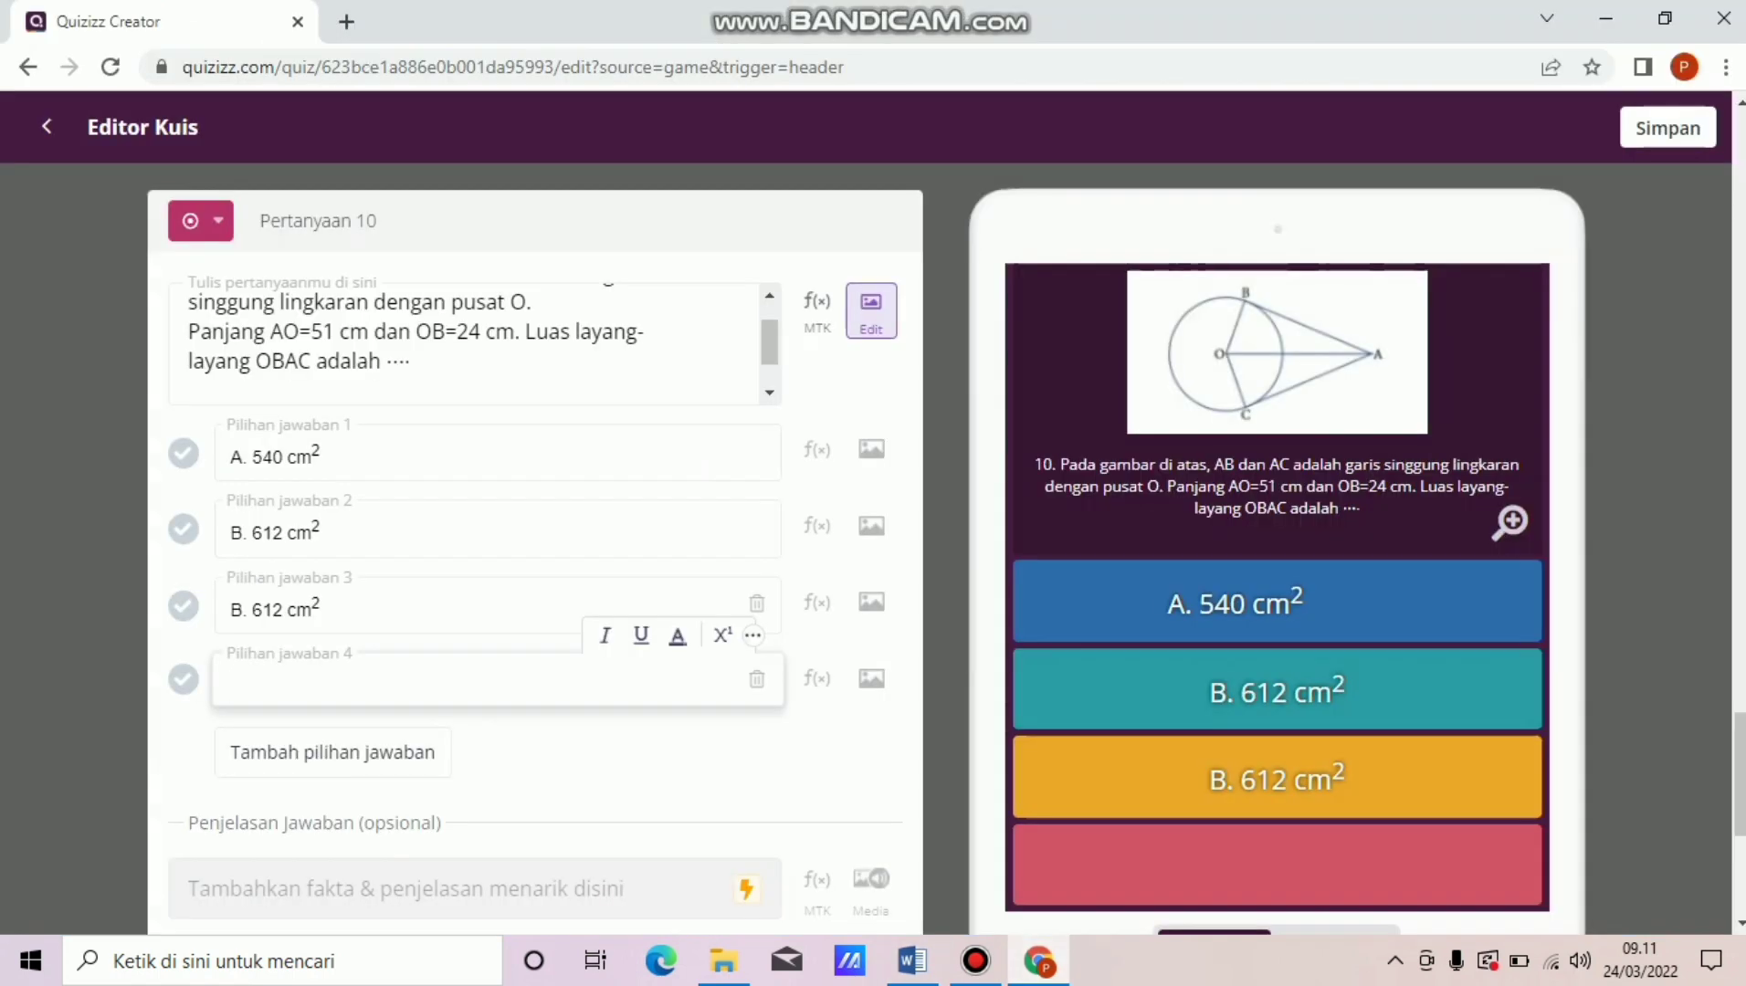
{"action": "key", "text": "ctrl+v"}
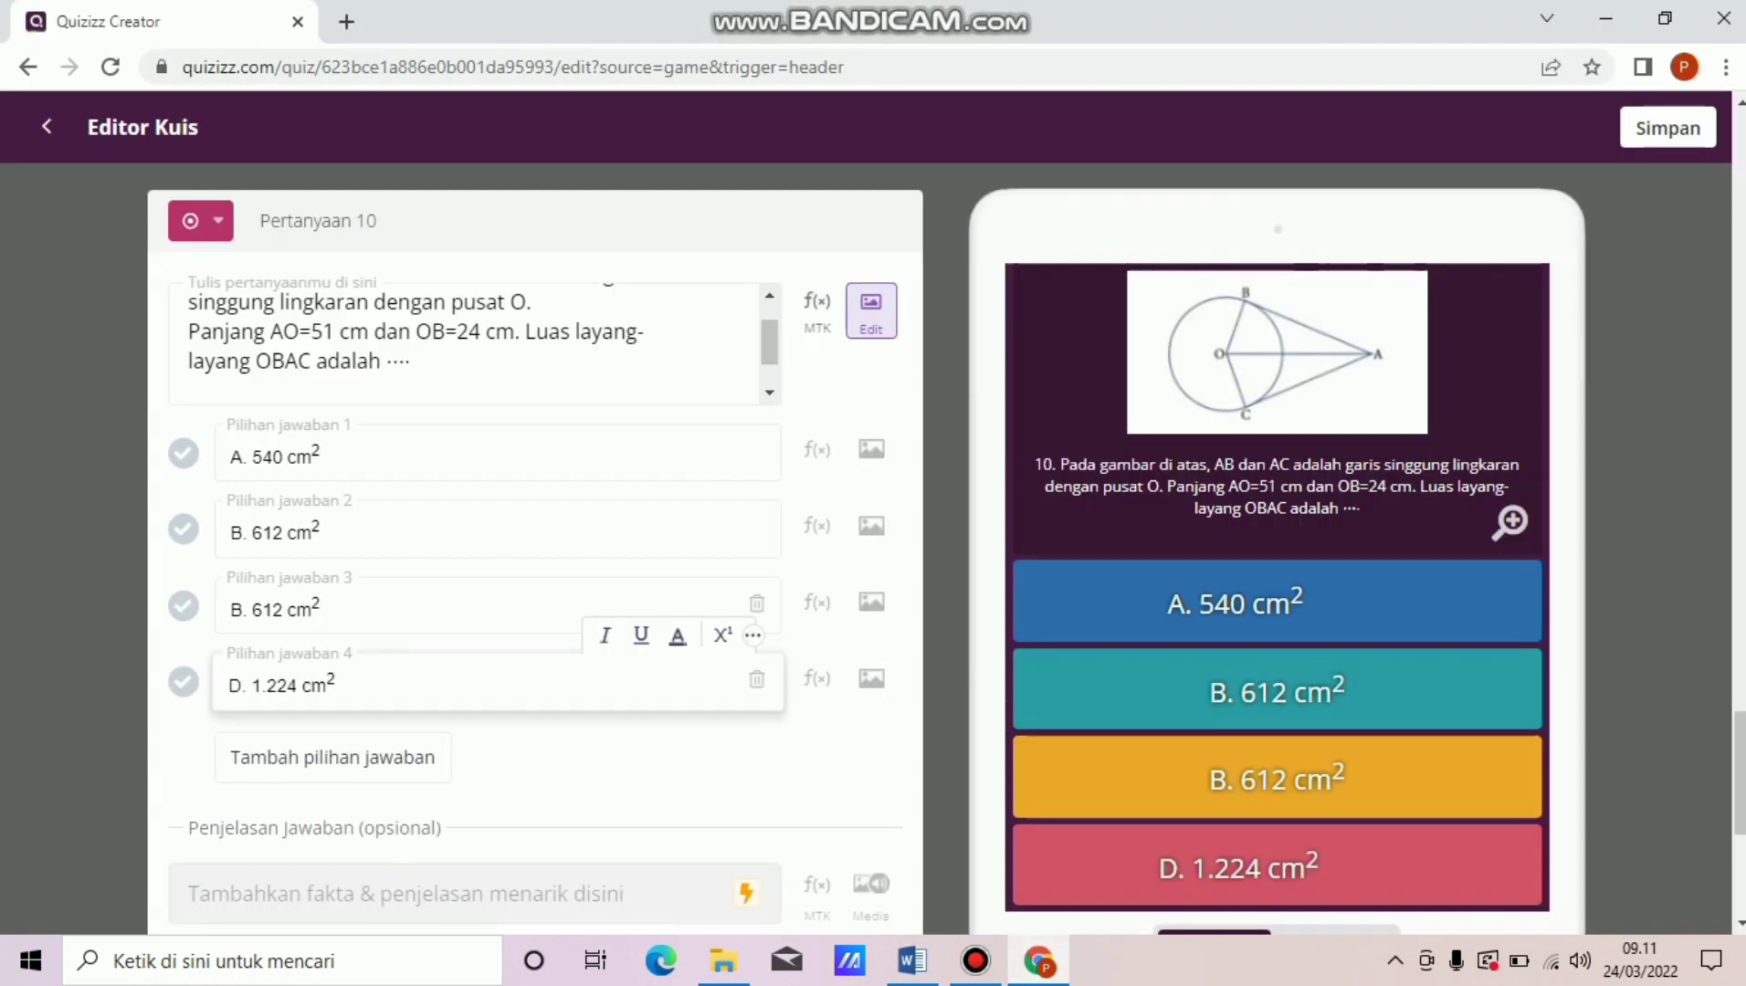
Clear question 10's third answer option and fill it with "C. 1.080 cm²" from the Word document, with the bold formatting removed there.
{"action": "left_click_drag", "start_coordinate": [321, 611], "coordinate": [227, 610]}
{"action": "key", "text": "BackSpace"}
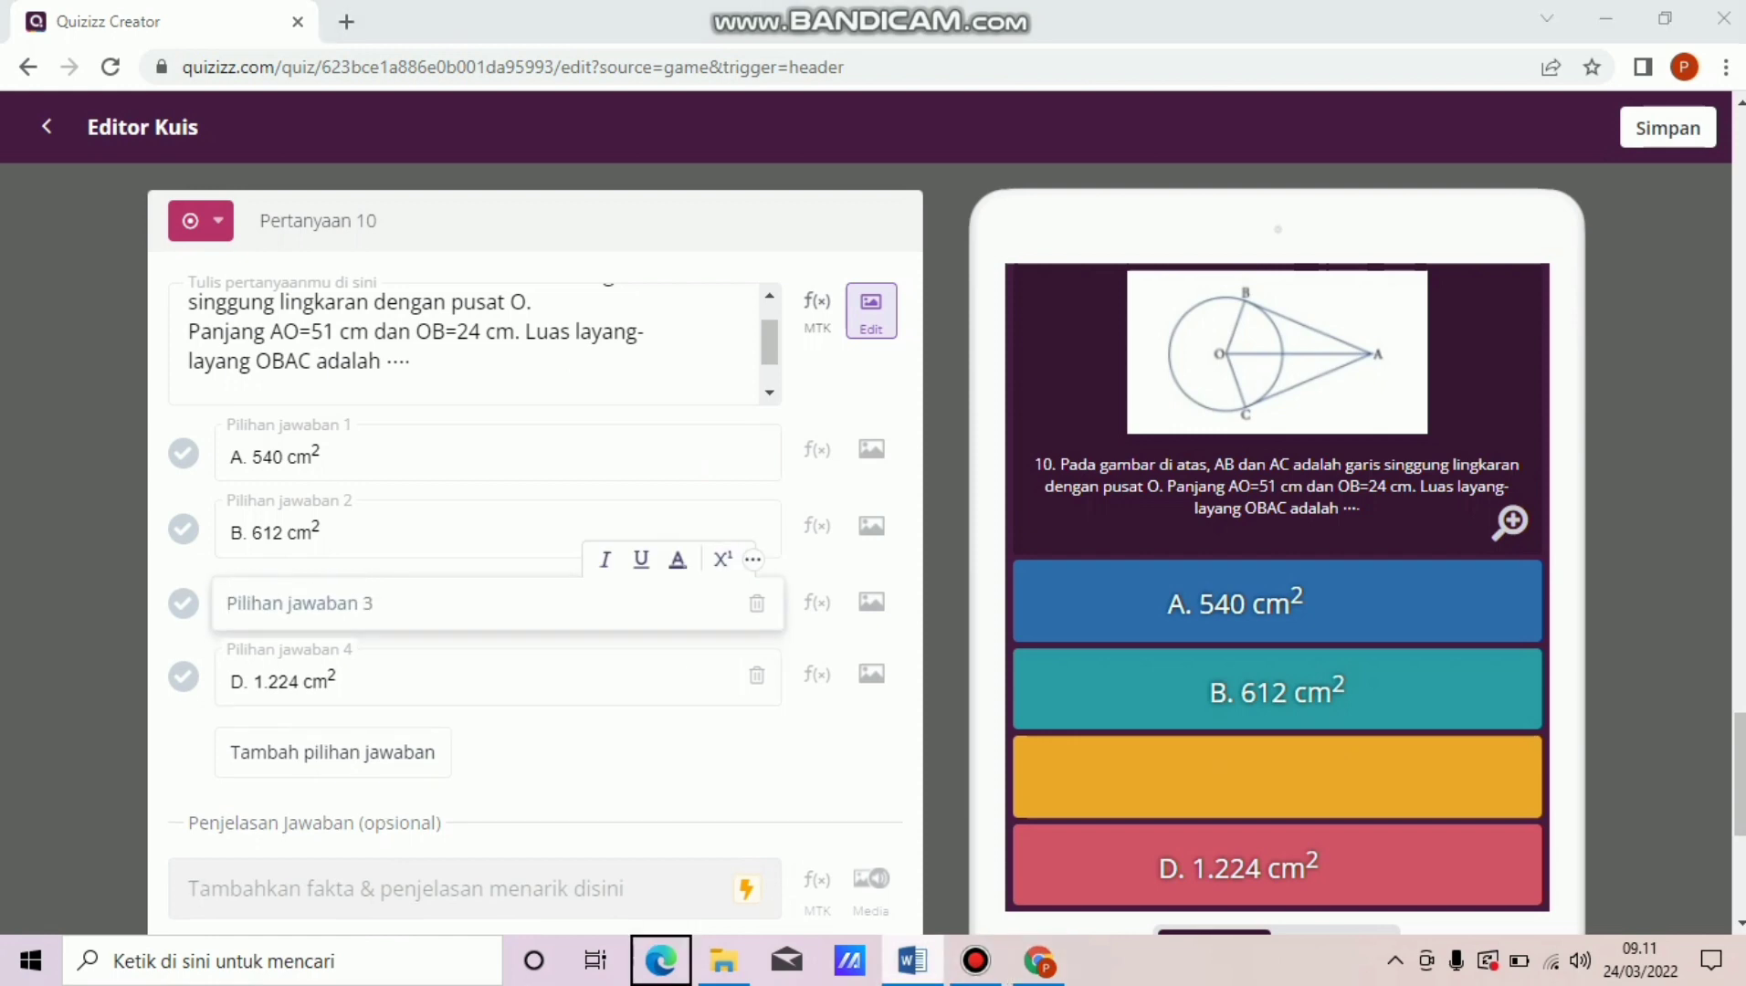
{"action": "right_click", "coordinate": [912, 960]}
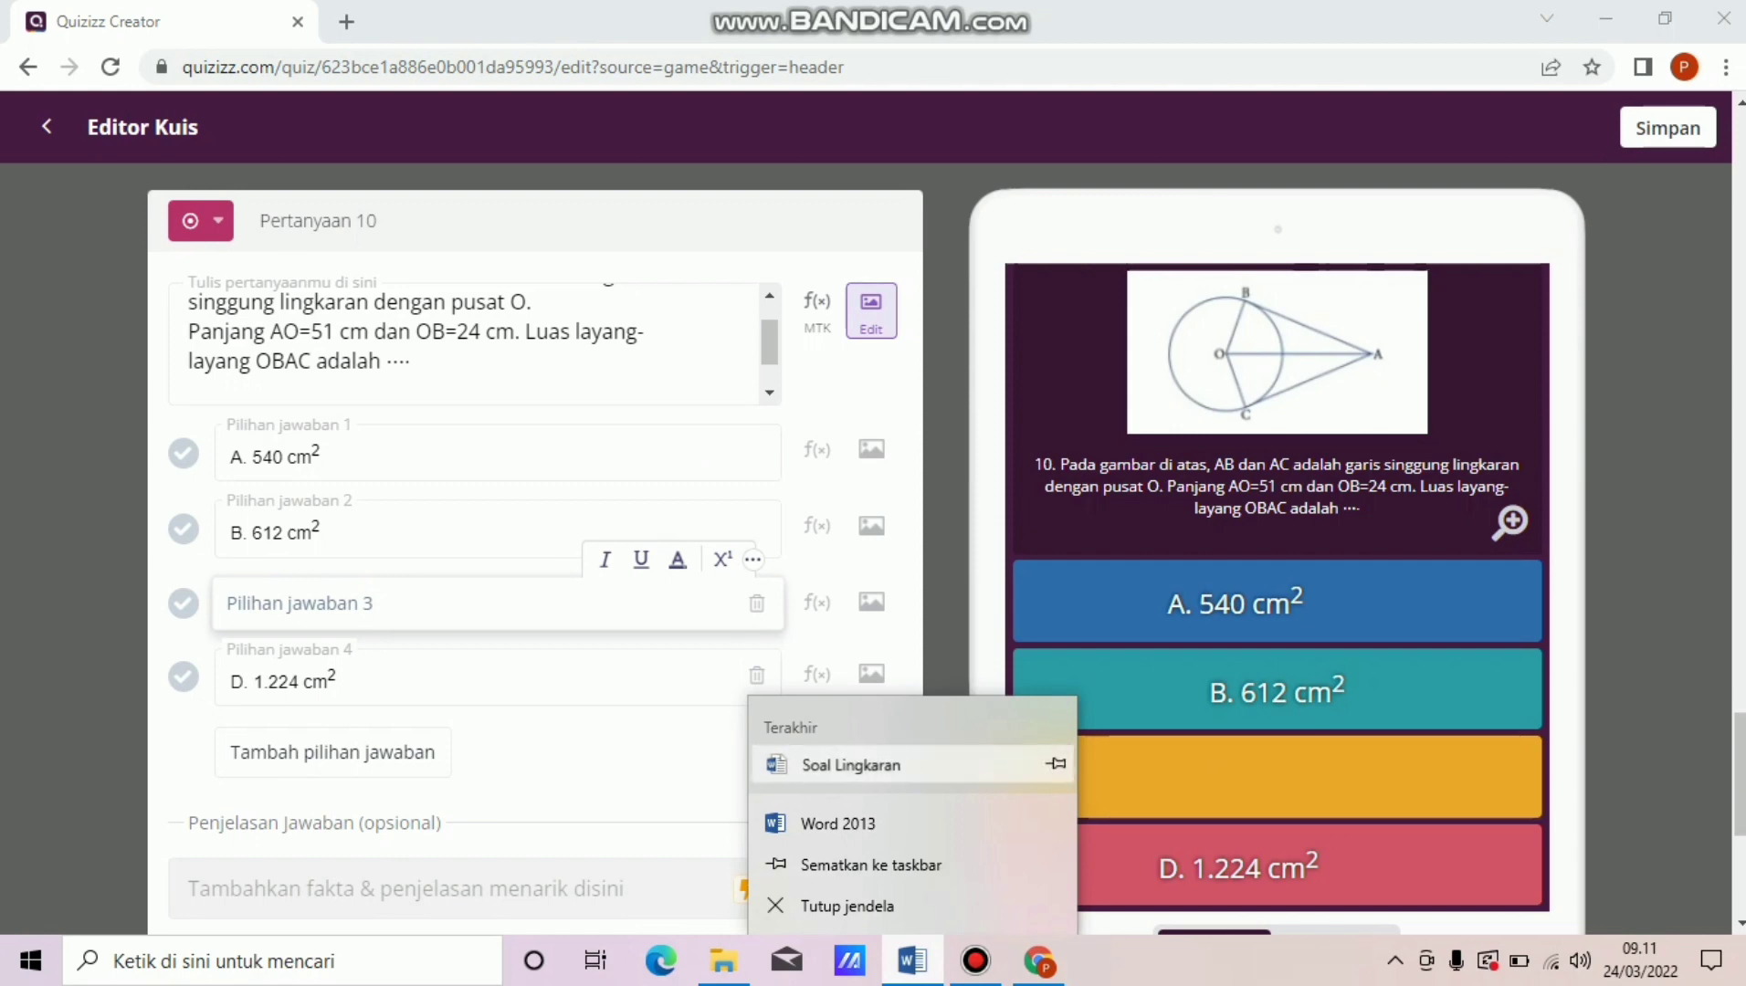
{"action": "left_click", "coordinate": [851, 766]}
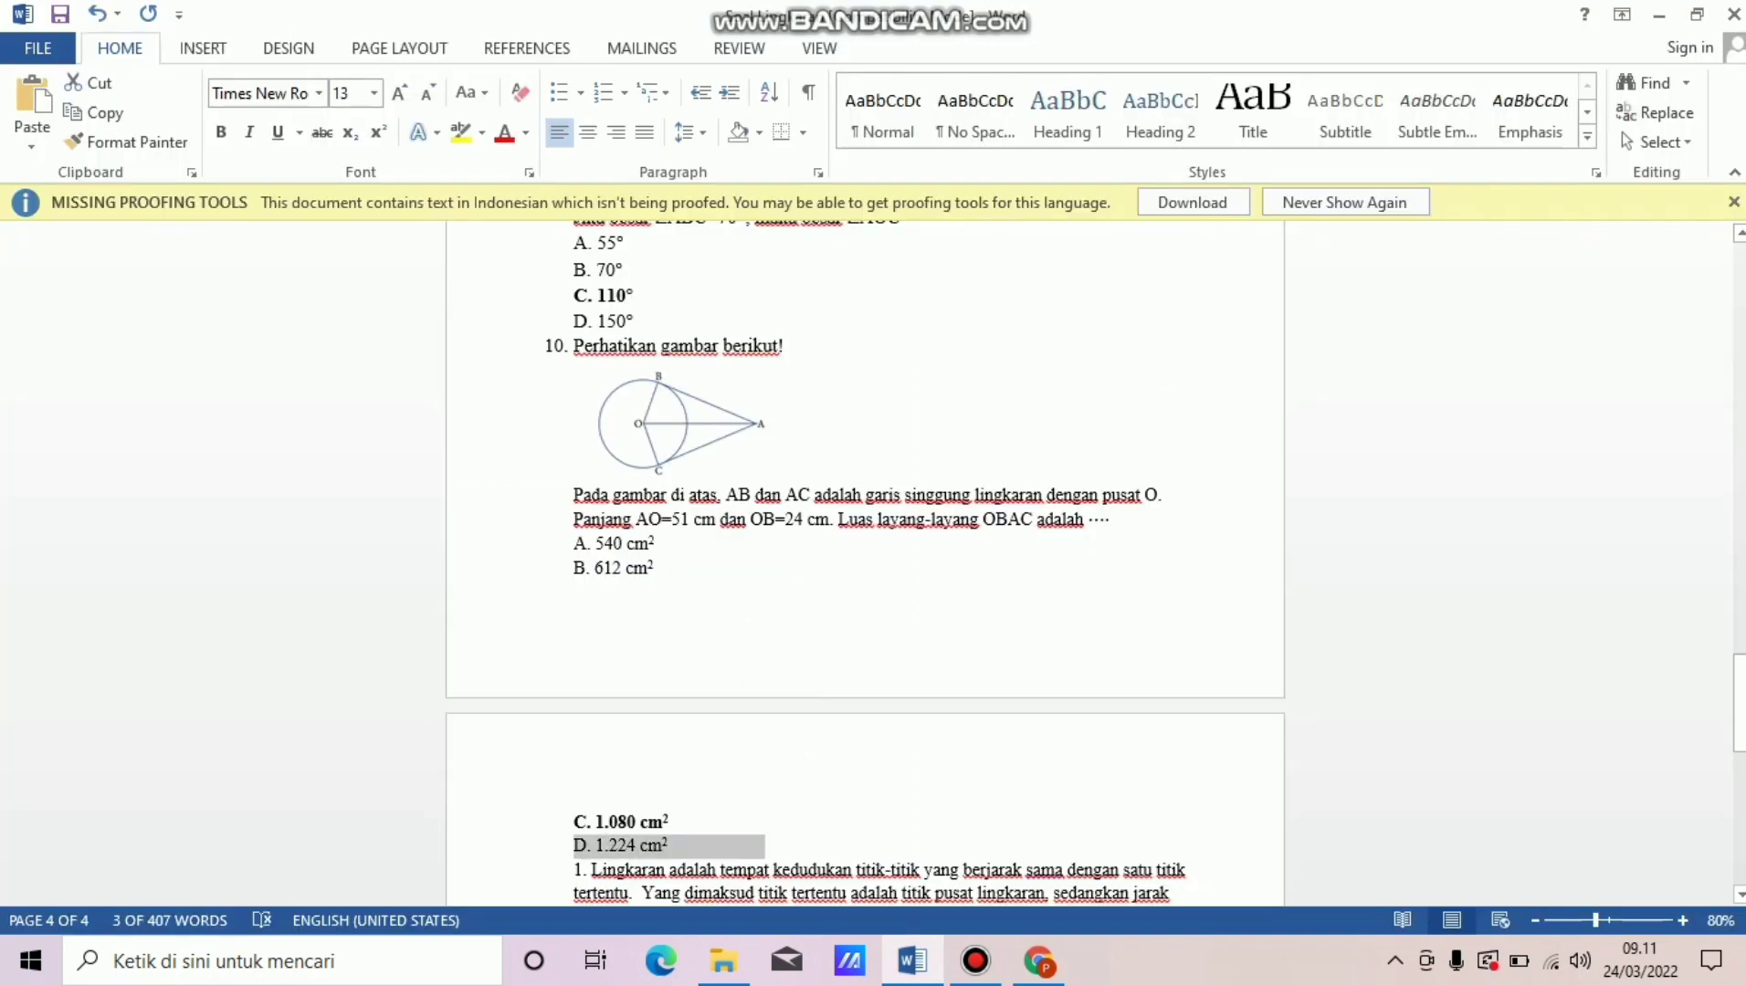
{"action": "left_click_drag", "start_coordinate": [575, 824], "coordinate": [672, 825]}
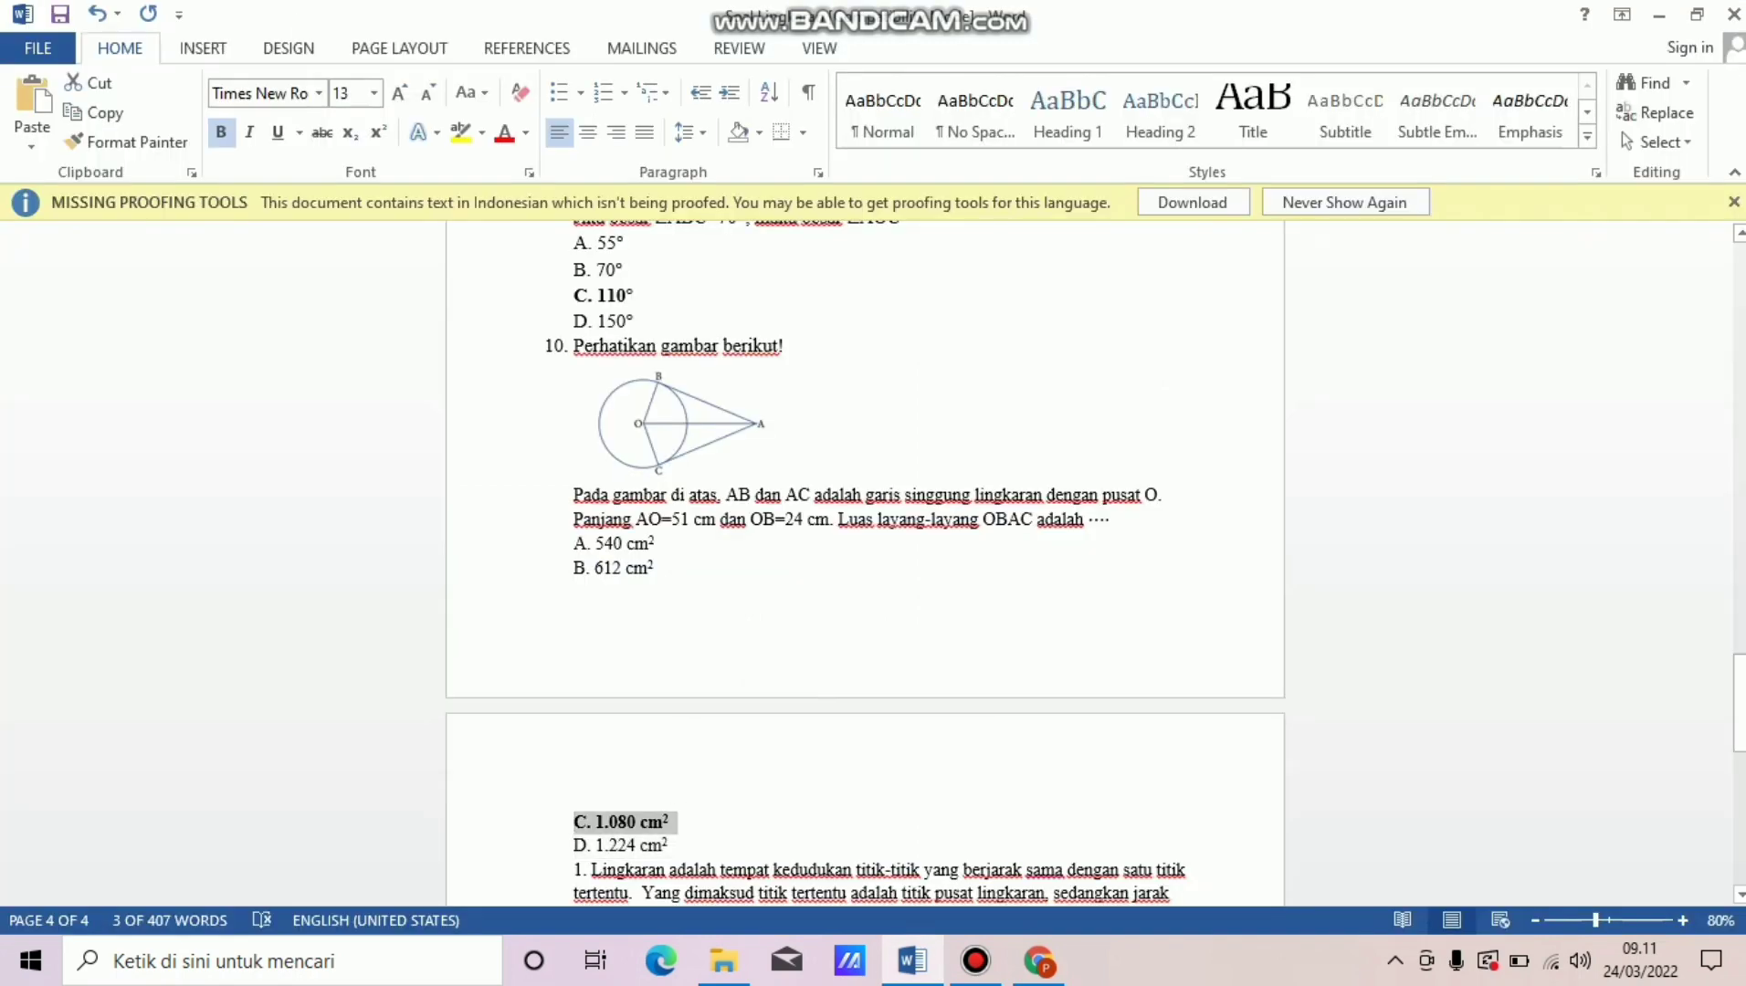
{"action": "key", "text": "ctrl+b"}
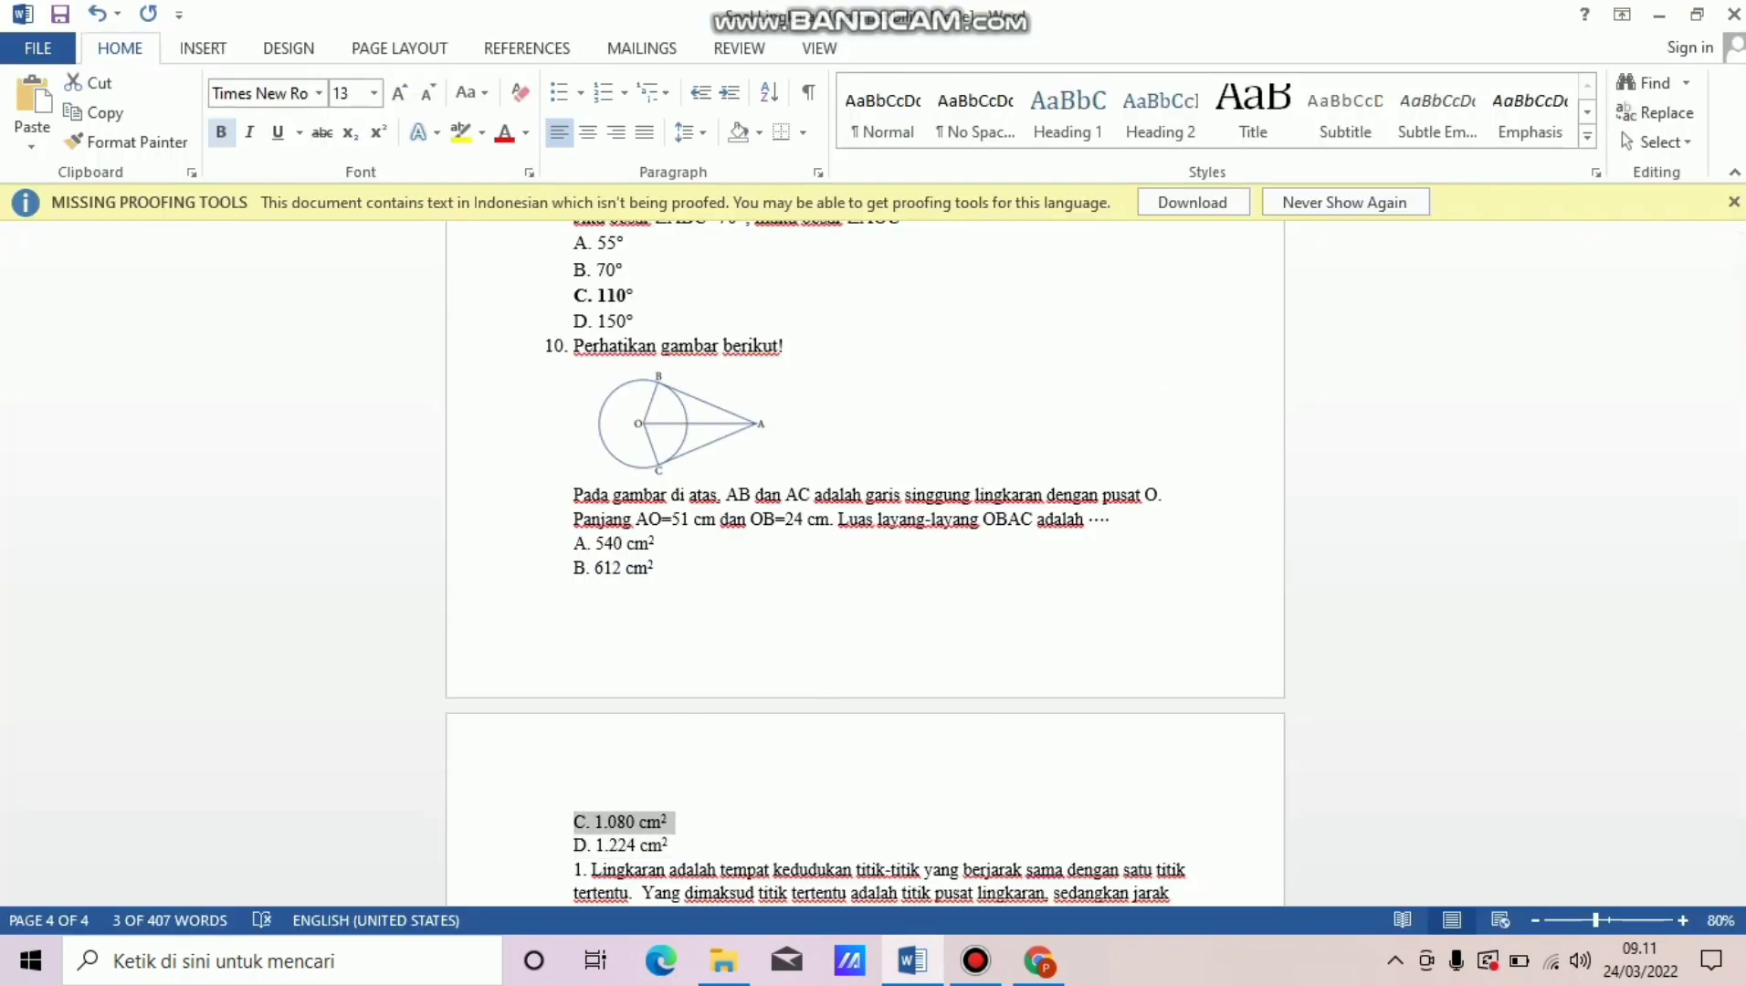
{"action": "left_click", "coordinate": [1039, 961]}
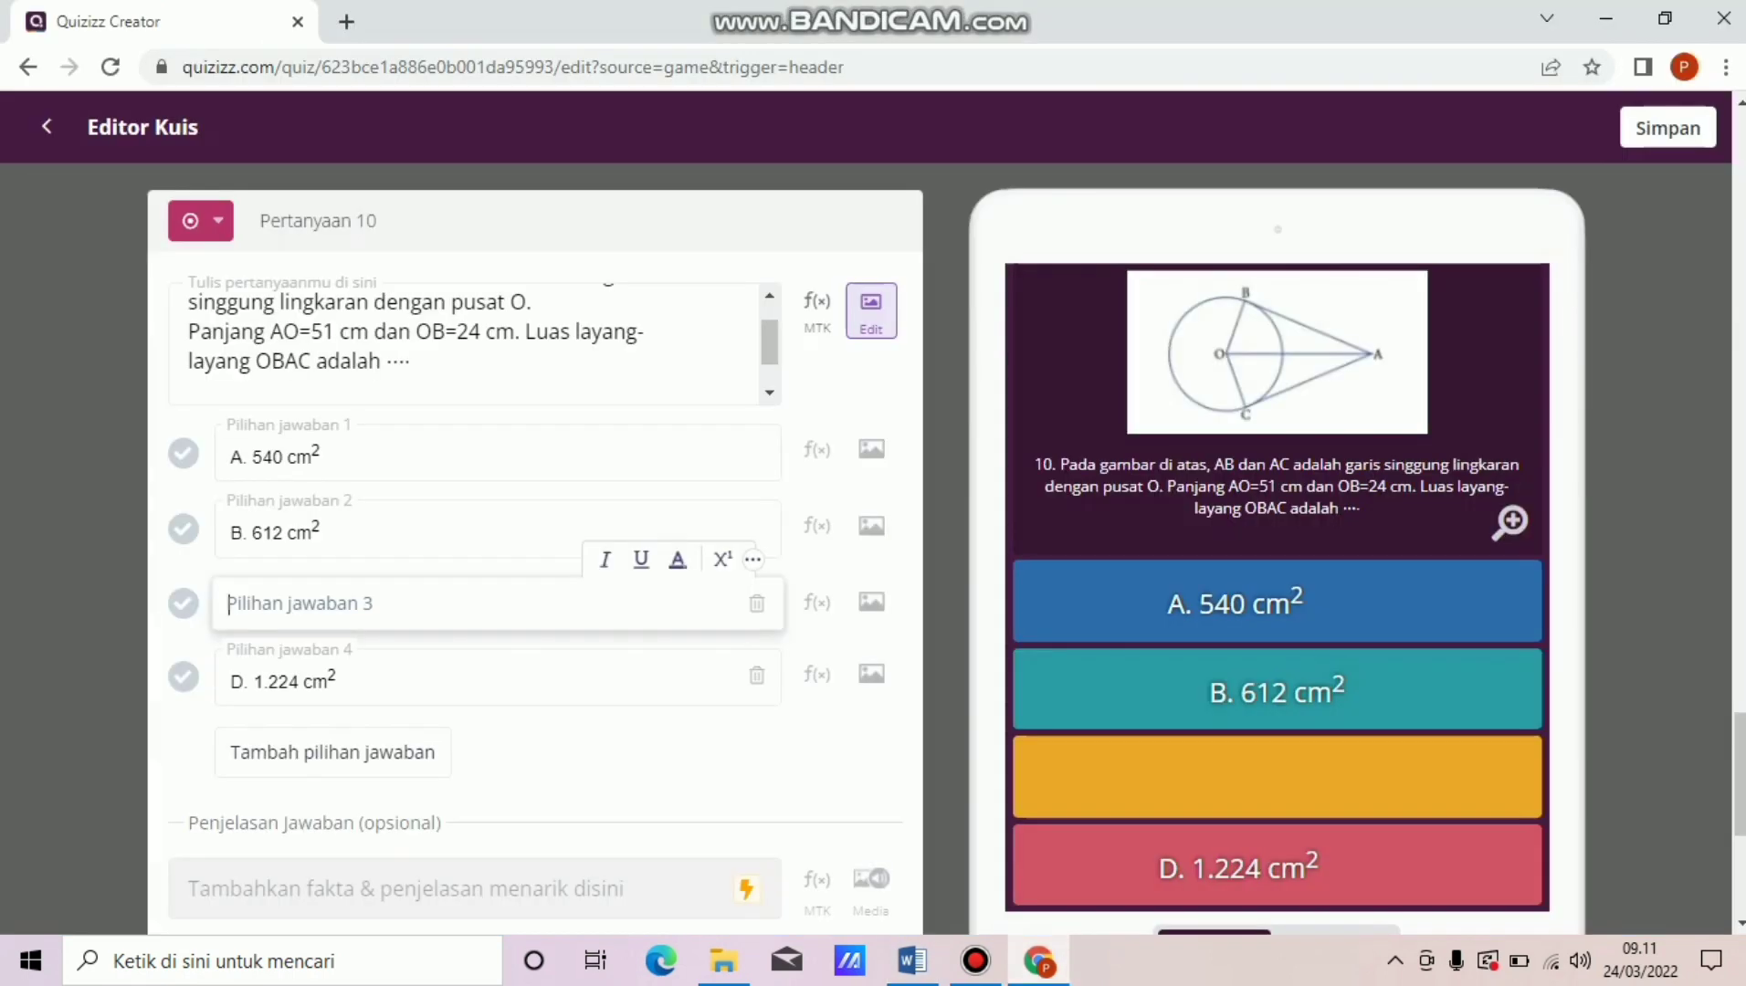
{"action": "type", "text": "C. 1.080 cm2"}
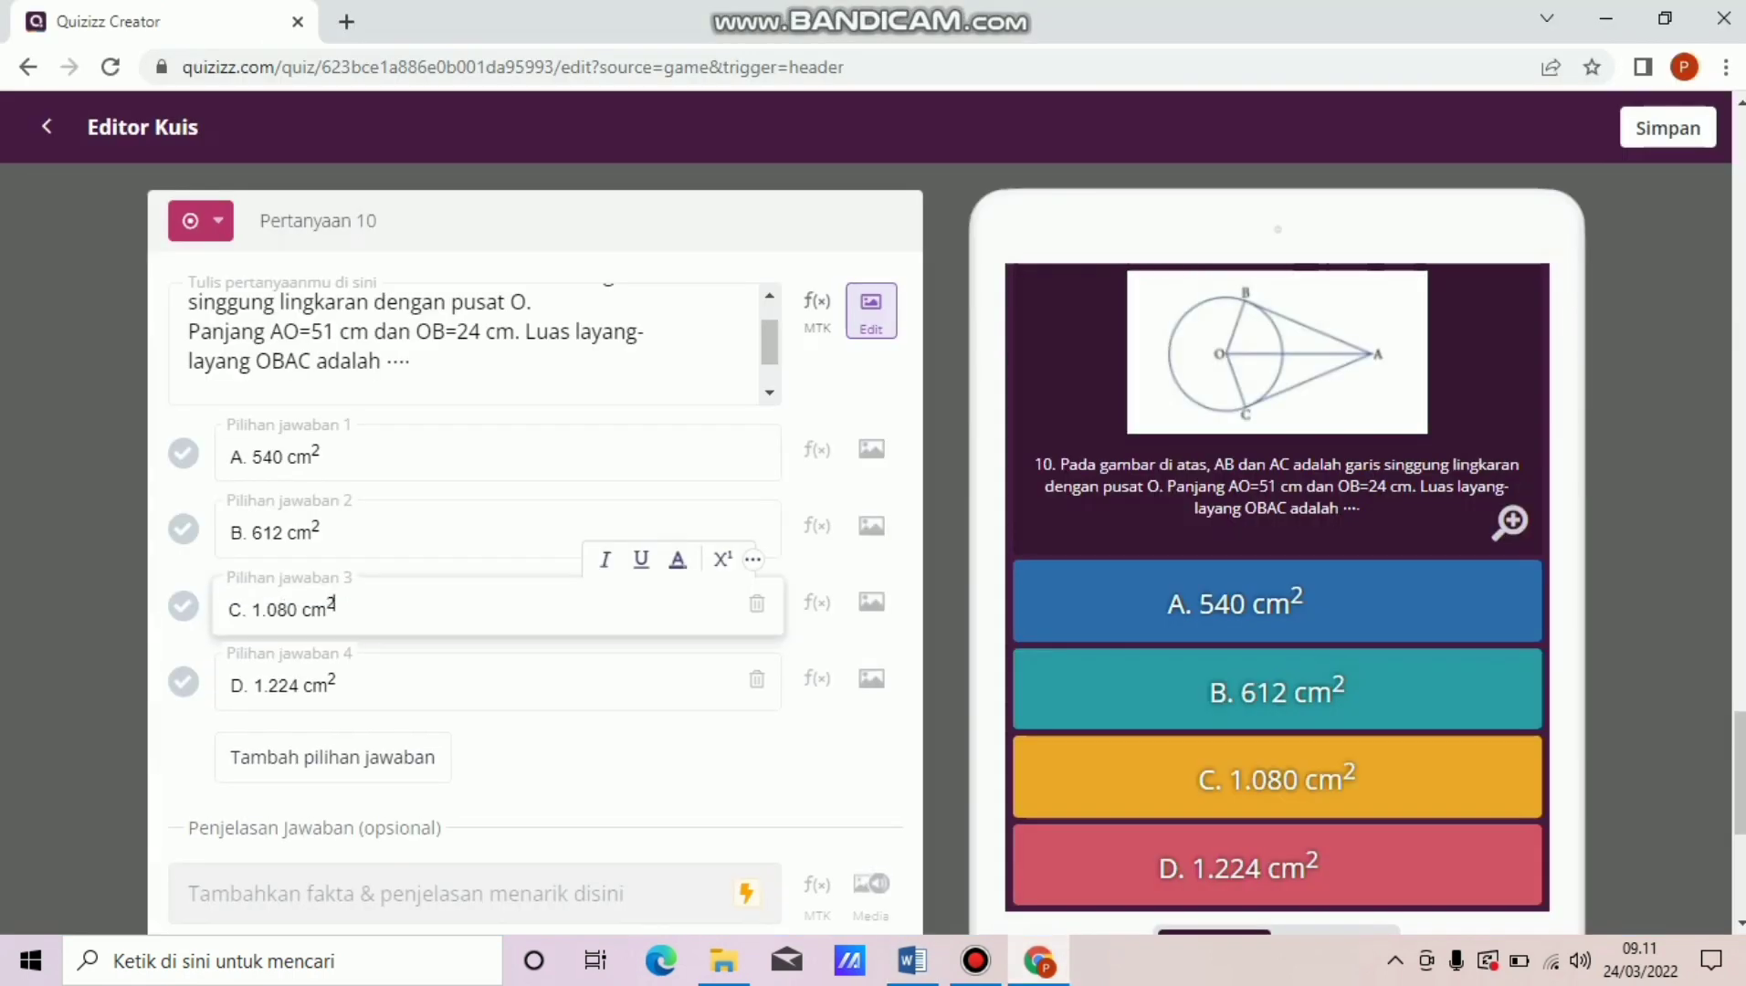
Mark "C. 1.080 cm²" as question 10's correct answer and save the question with a 15-minute time limit.
{"action": "left_click", "coordinate": [621, 766]}
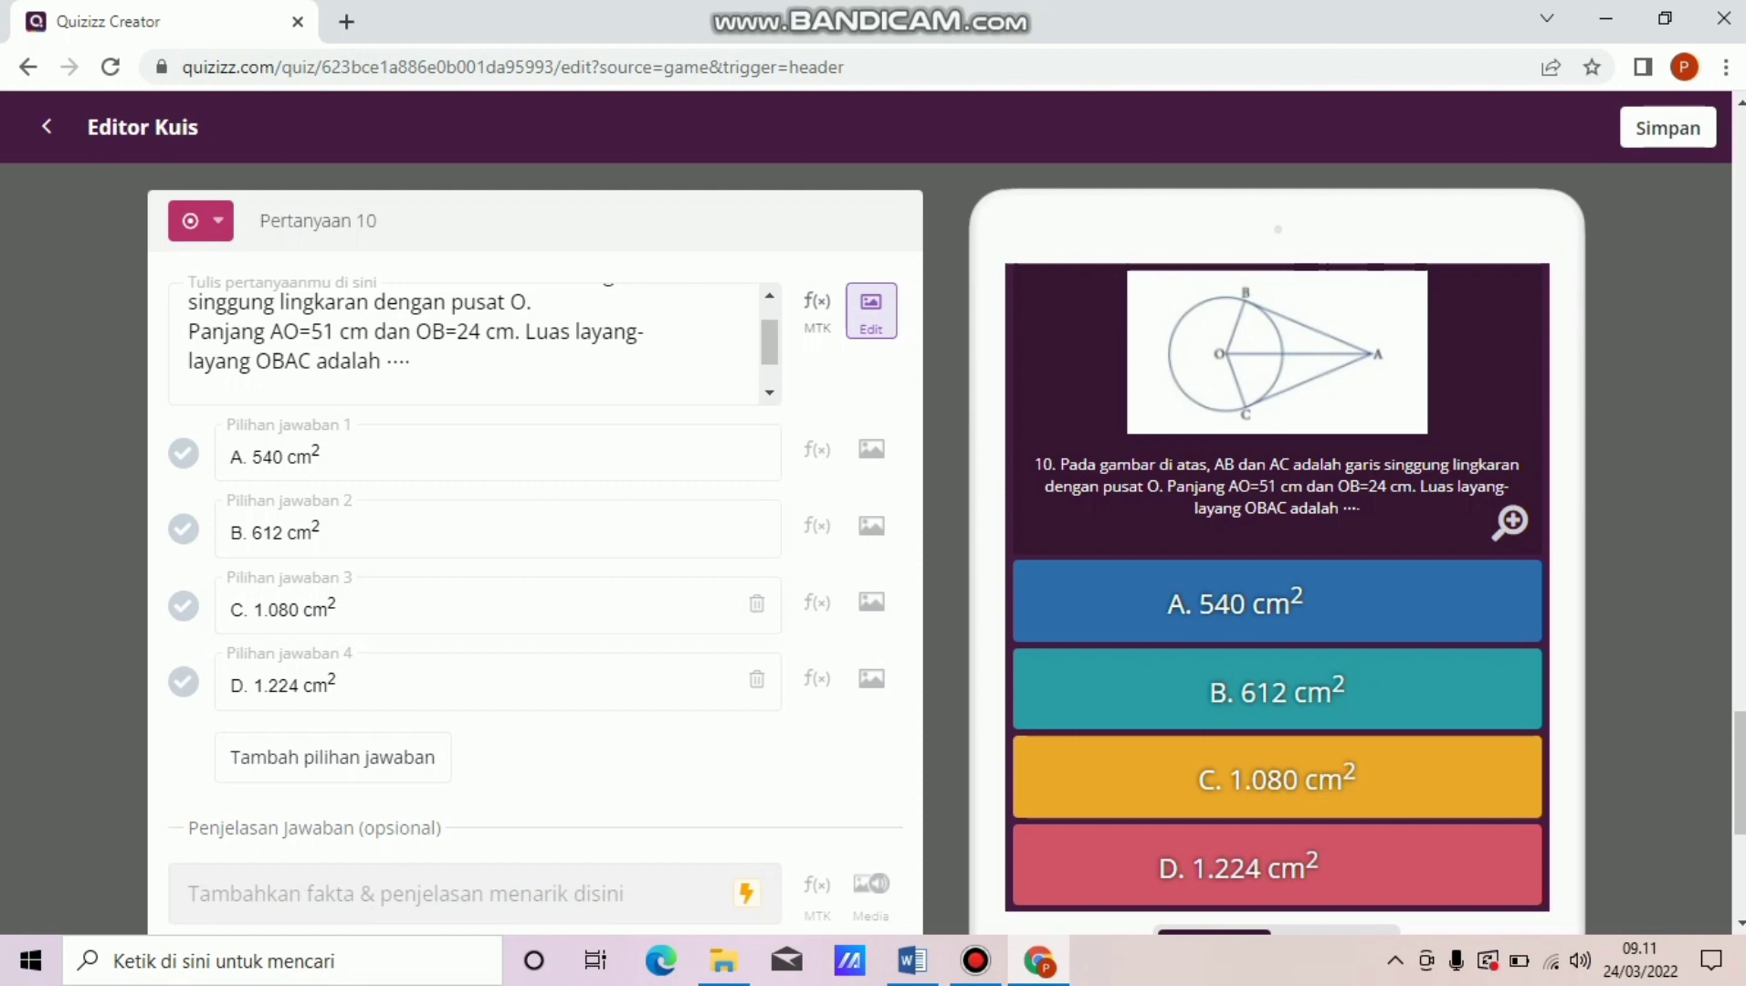
{"action": "left_click", "coordinate": [184, 606]}
{"action": "scroll", "coordinate": [536, 548], "scroll_direction": "down", "scroll_amount": 3}
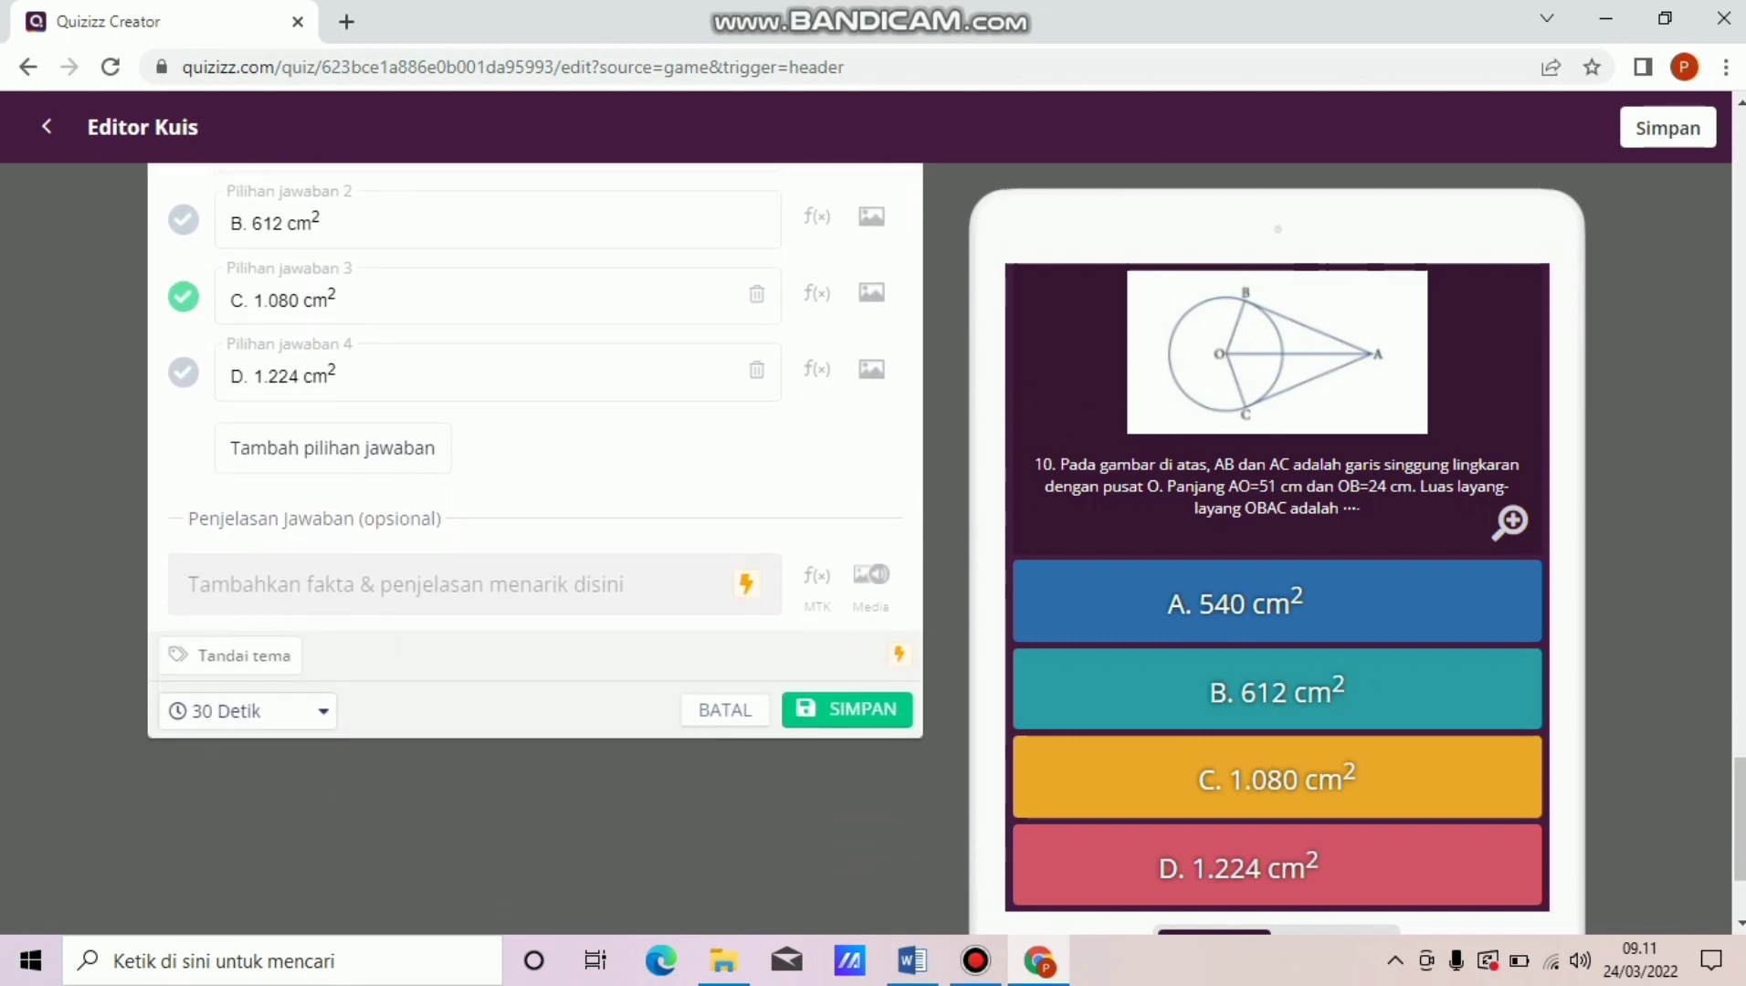
{"action": "left_click", "coordinate": [247, 711]}
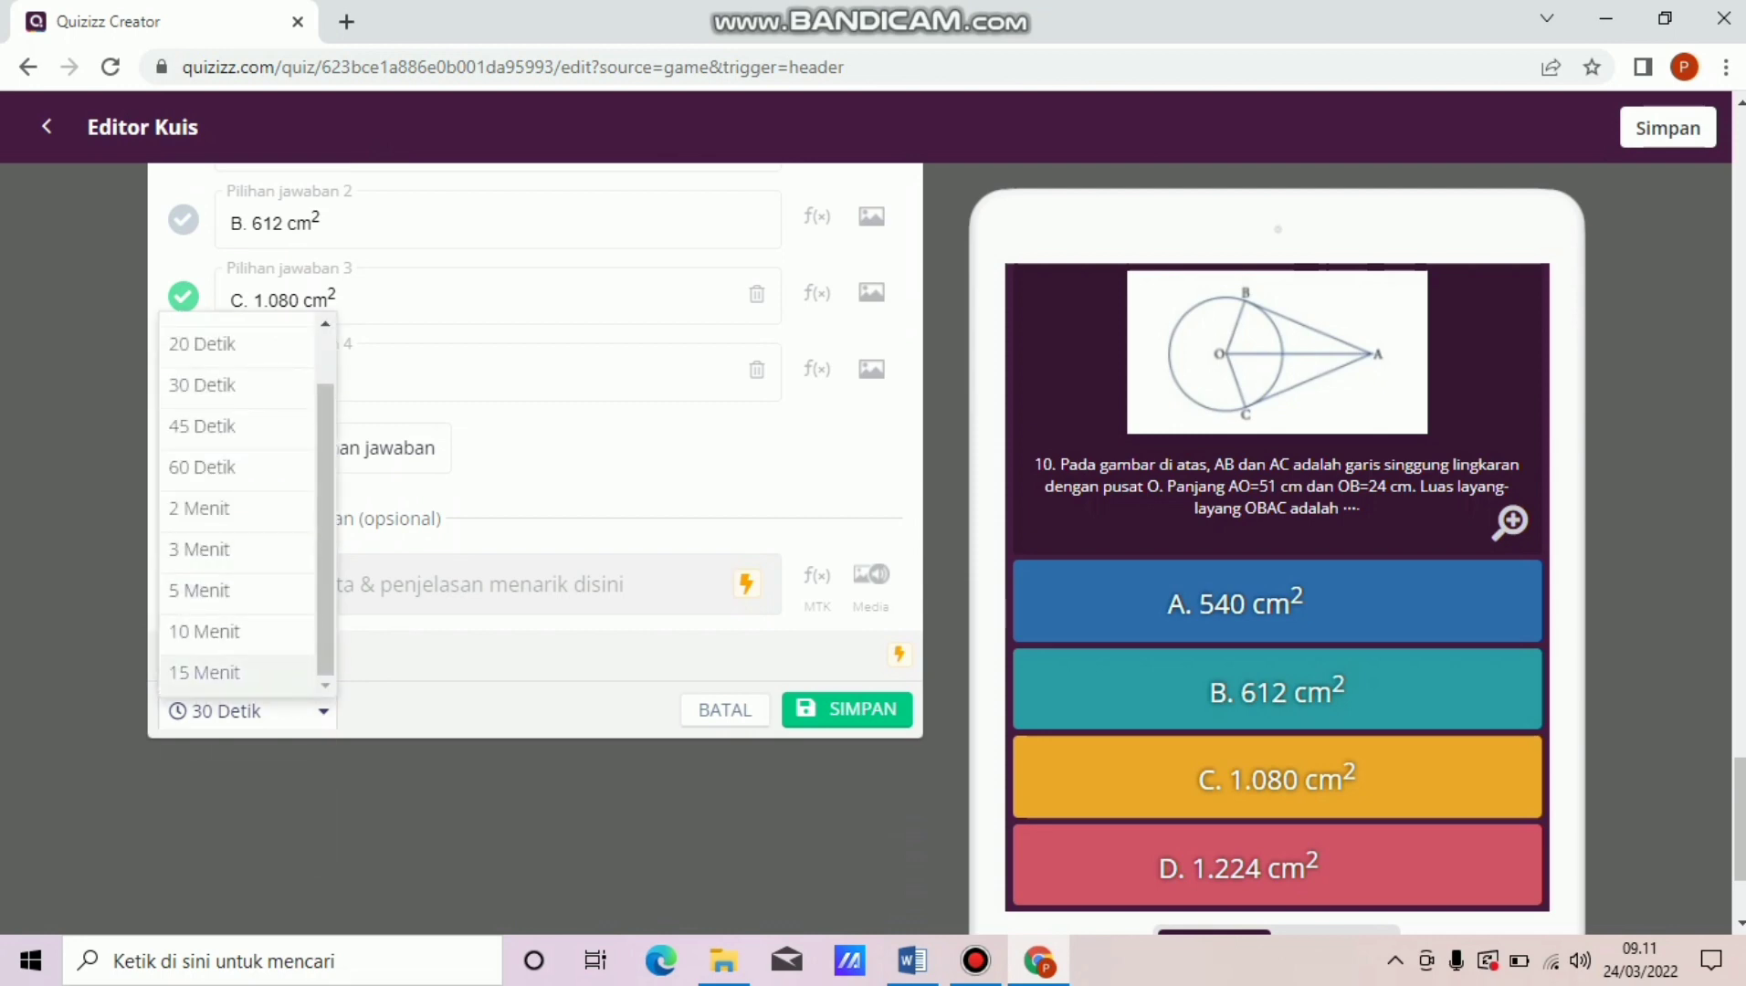
{"action": "left_click", "coordinate": [205, 673]}
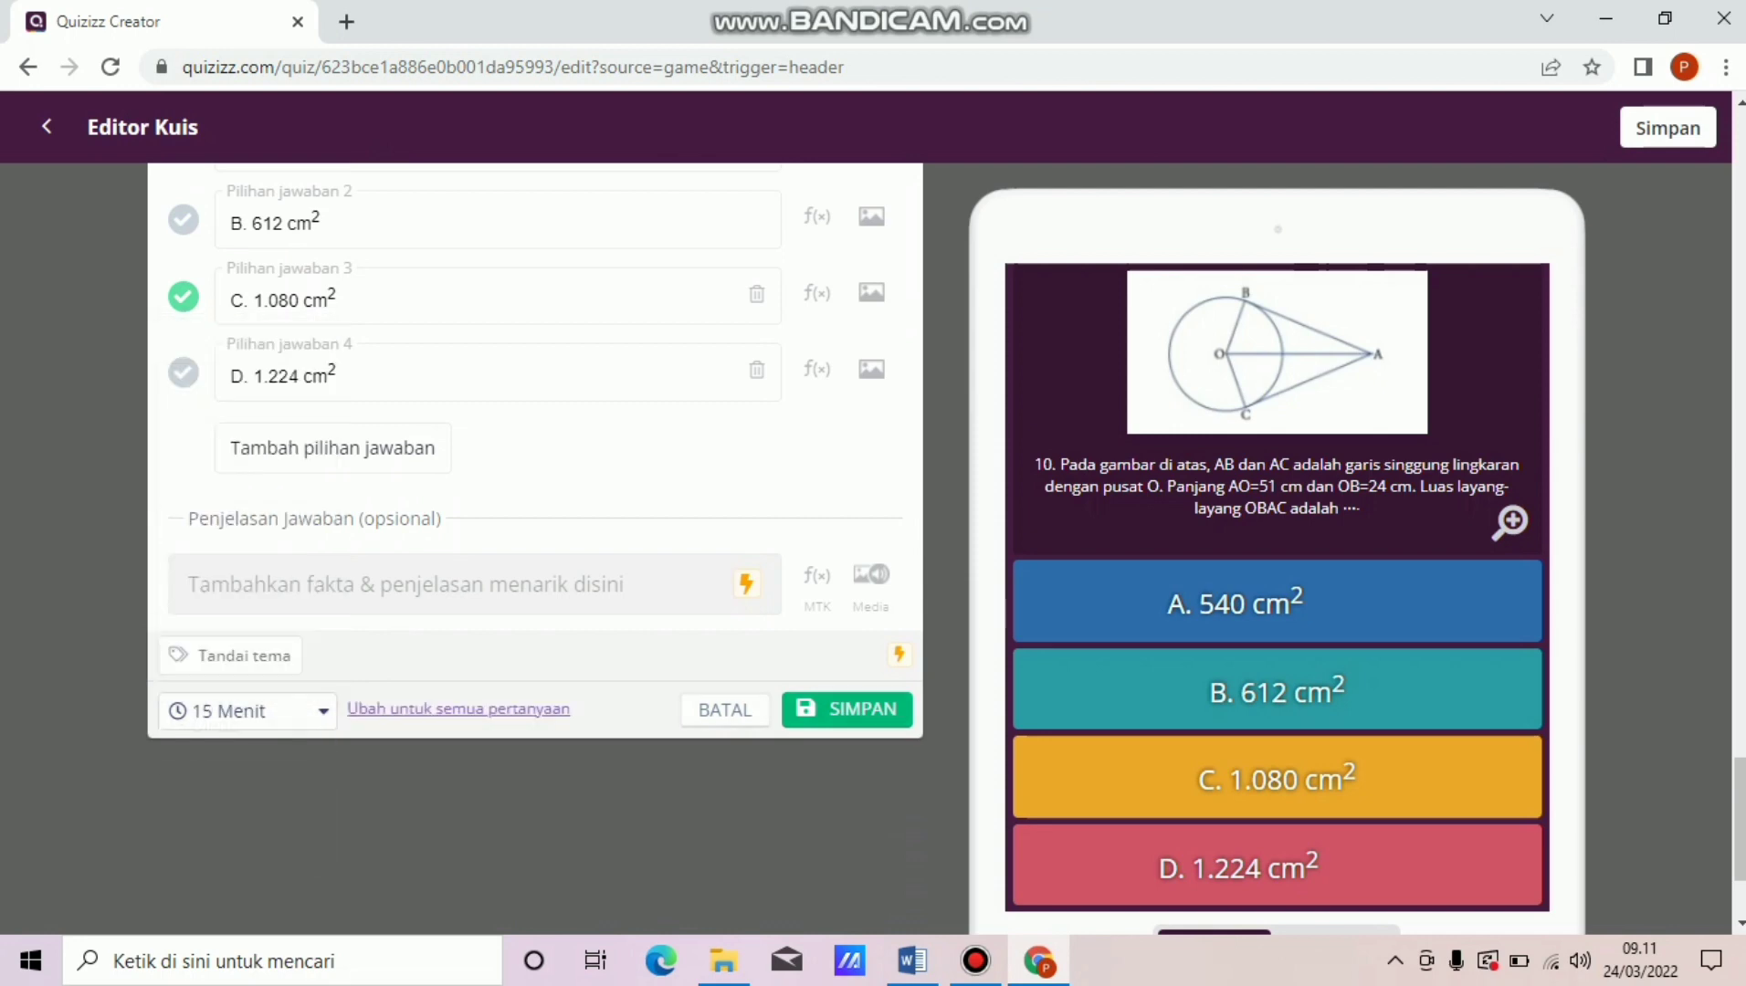
{"action": "left_click", "coordinate": [848, 710]}
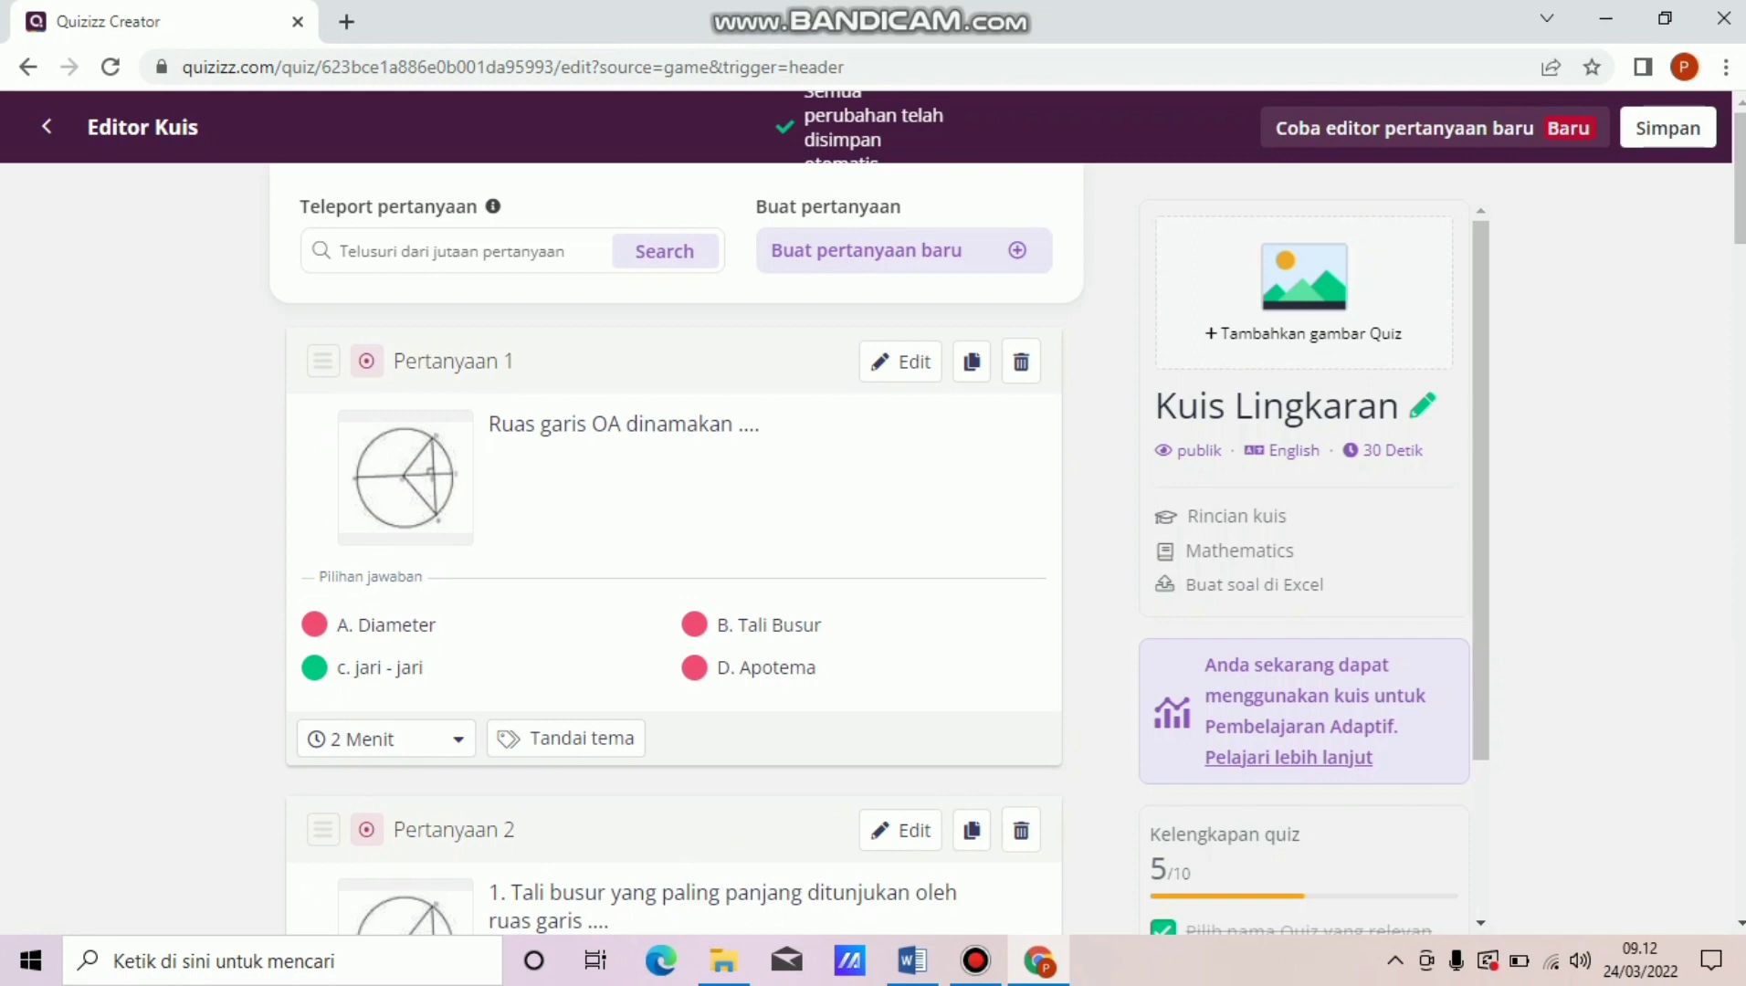
Start saving the whole quiz and set its language to Indonesian in the quiz details.
{"action": "left_click", "coordinate": [1668, 127]}
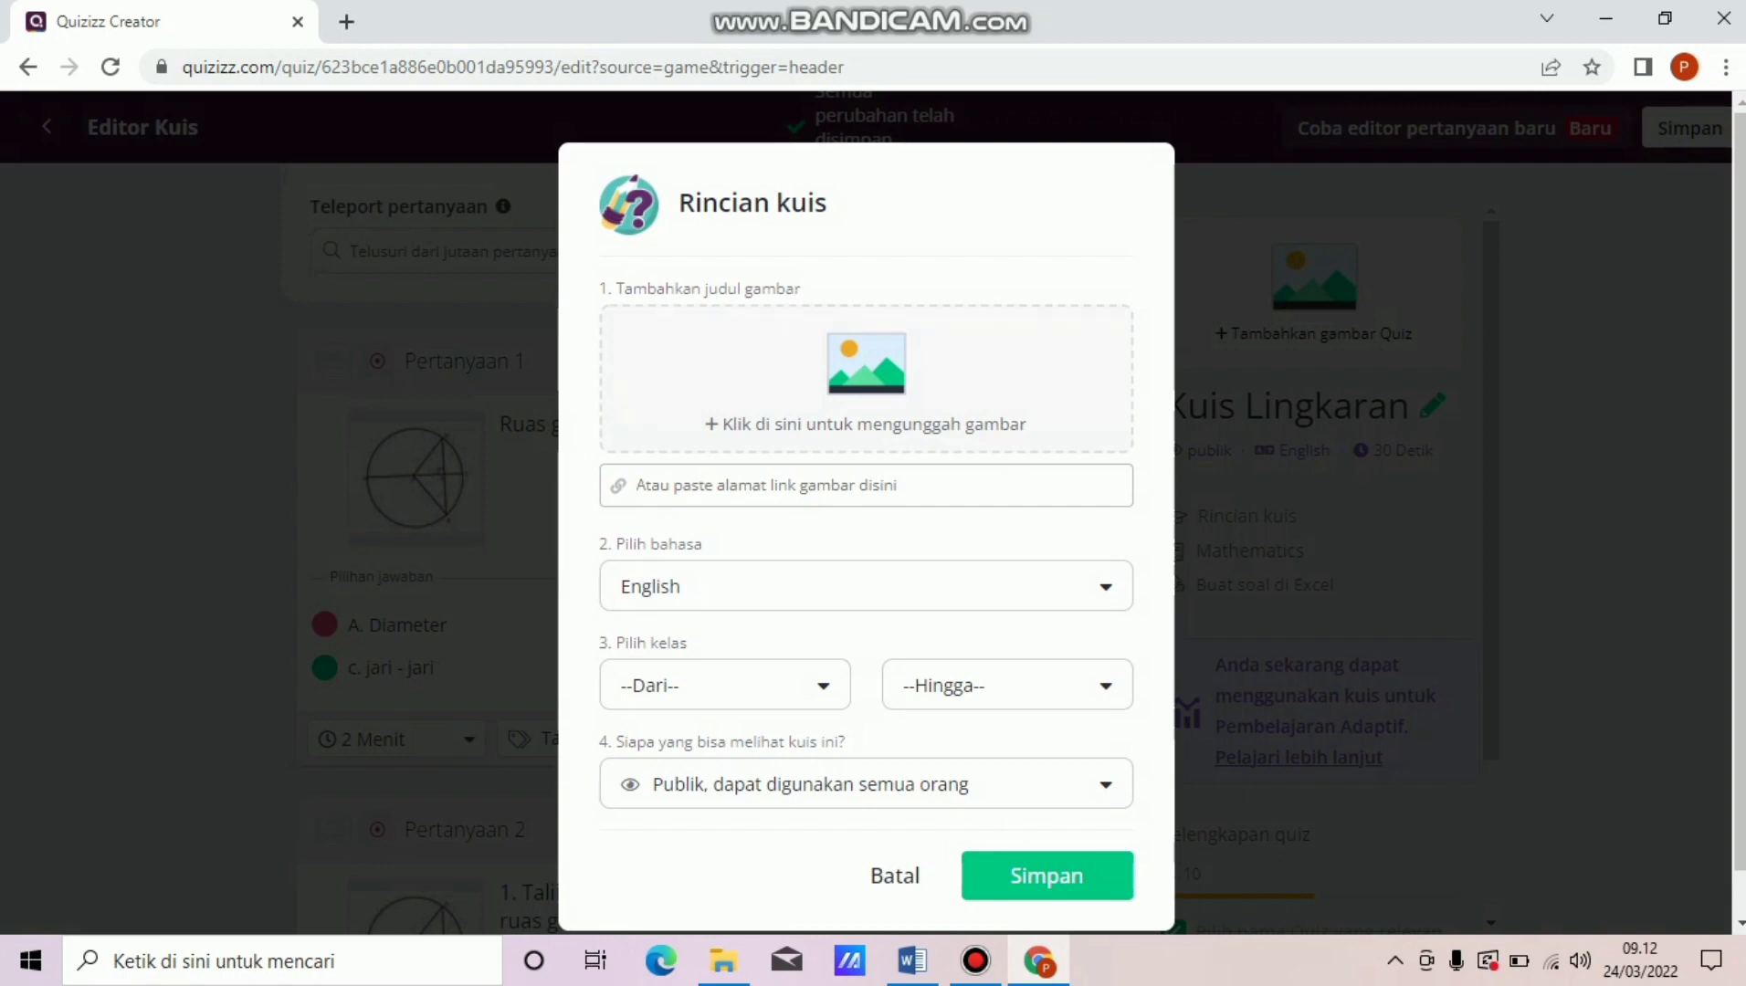
{"action": "left_click", "coordinate": [866, 587]}
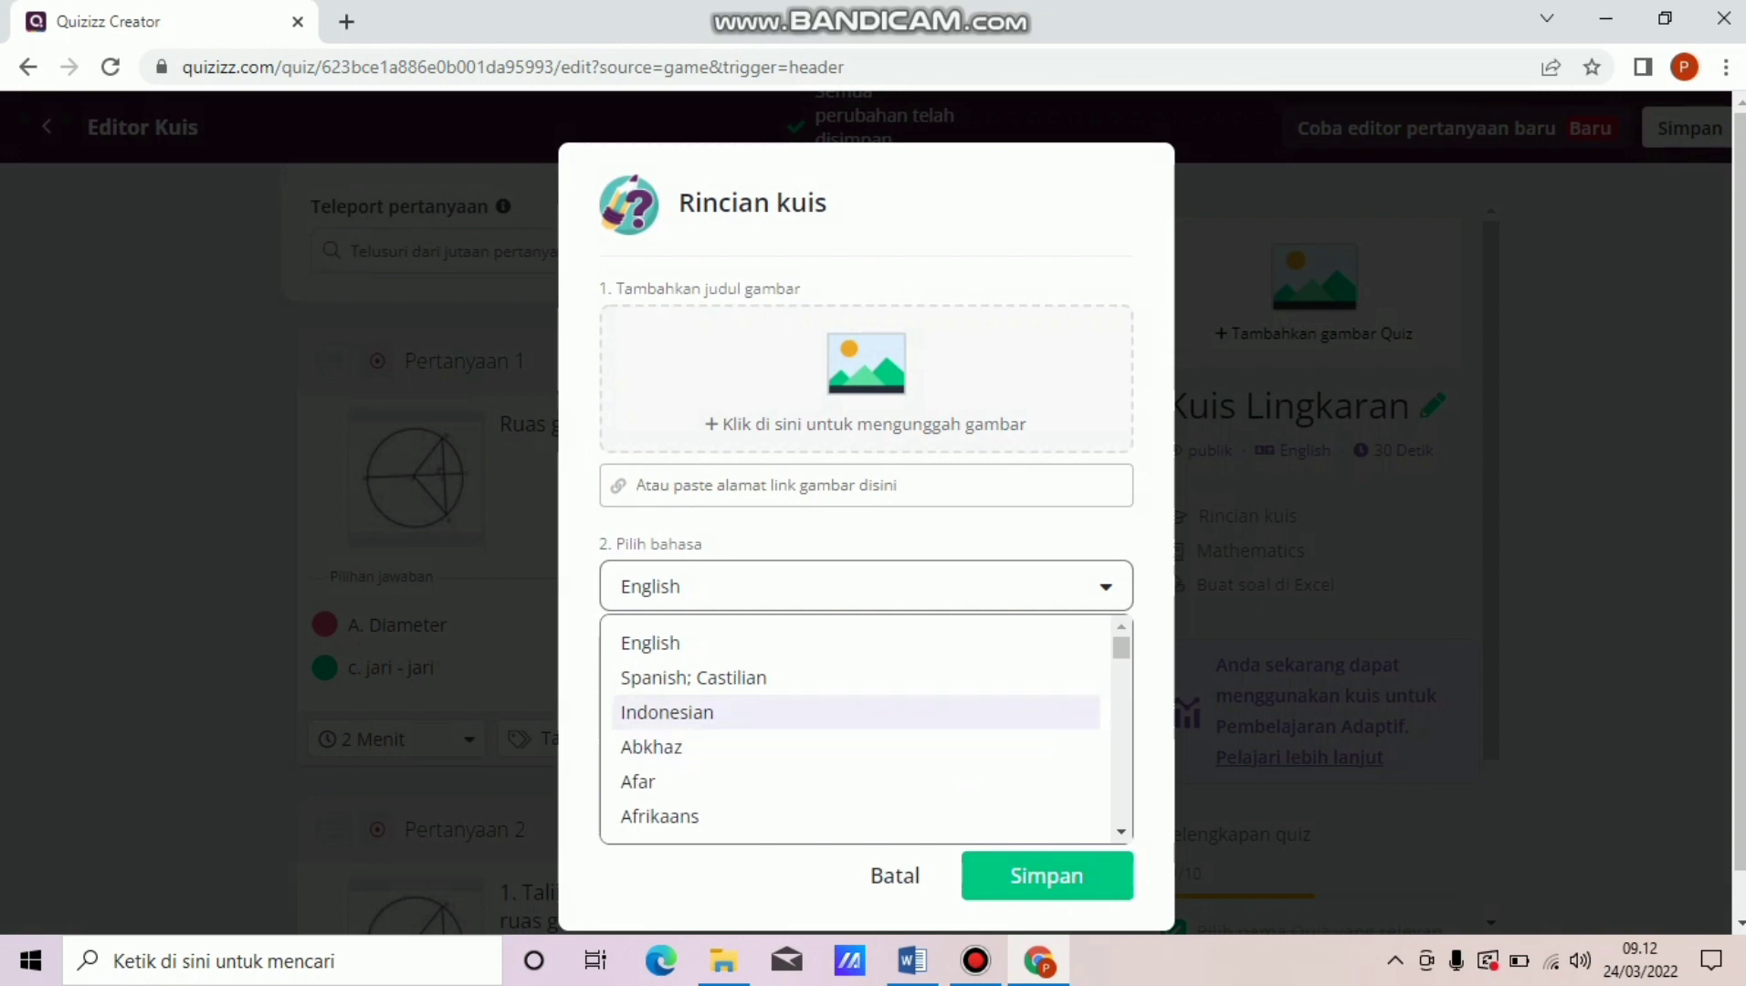
{"action": "left_click", "coordinate": [666, 712]}
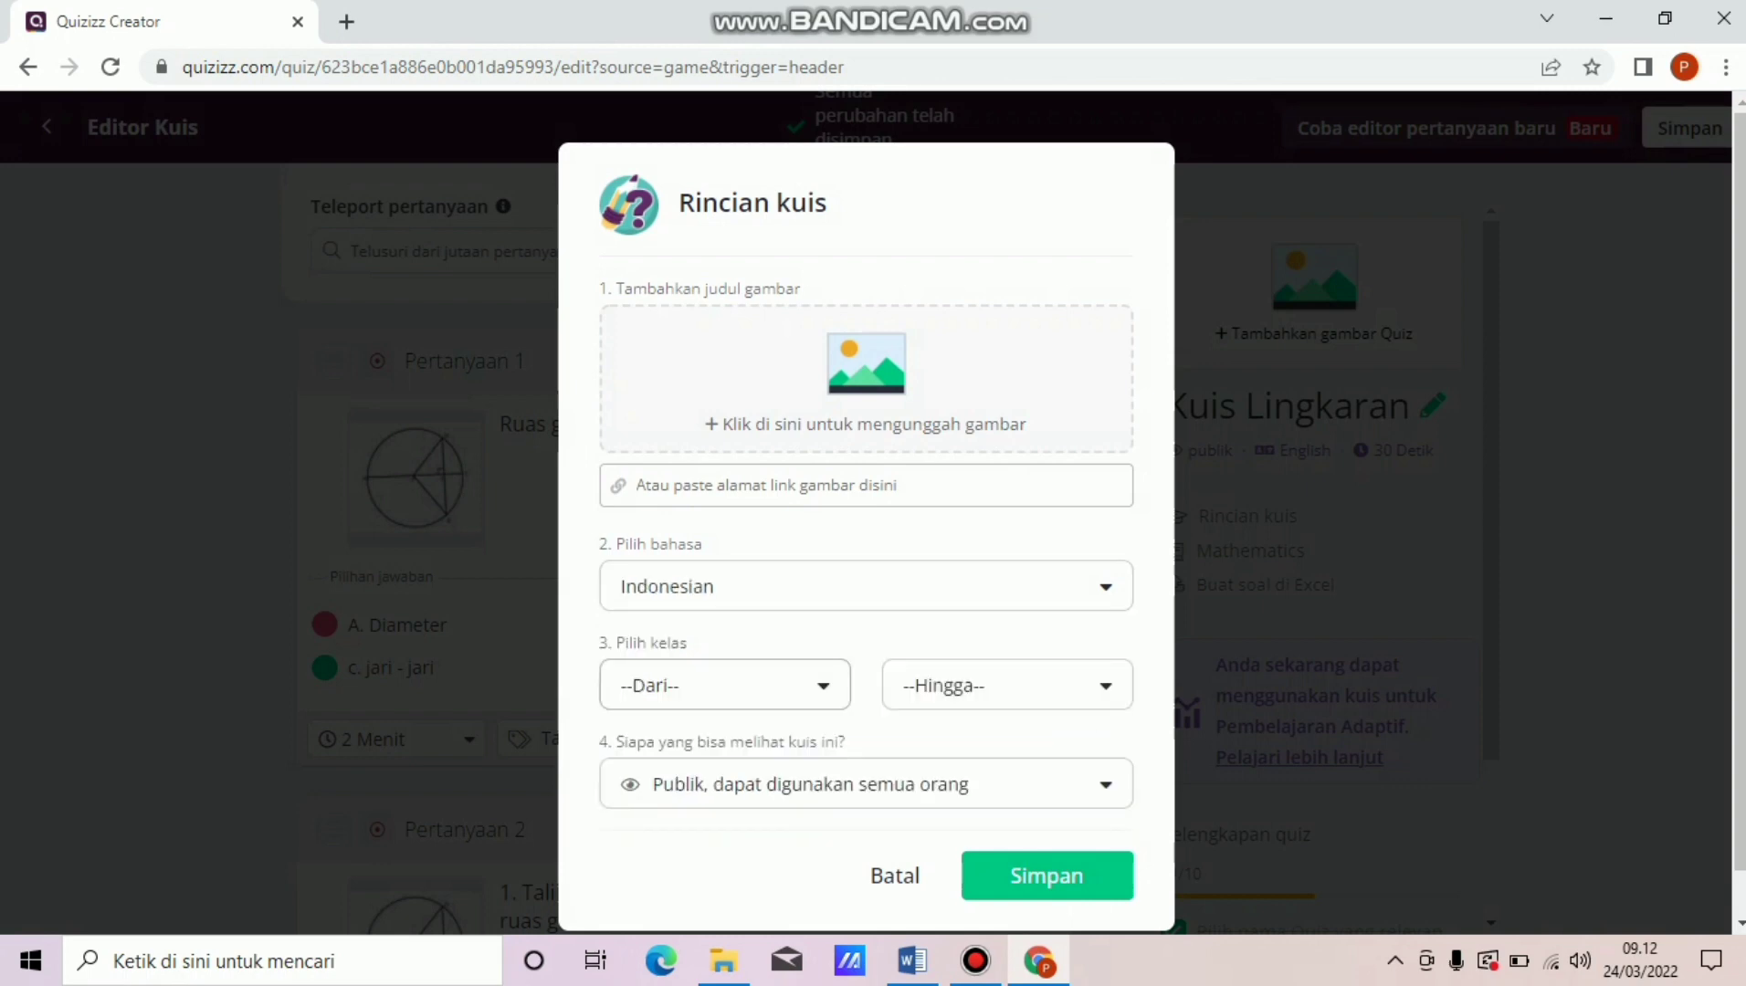
Set the quiz's grade range from 7th to 8th.
{"action": "left_click", "coordinate": [722, 685]}
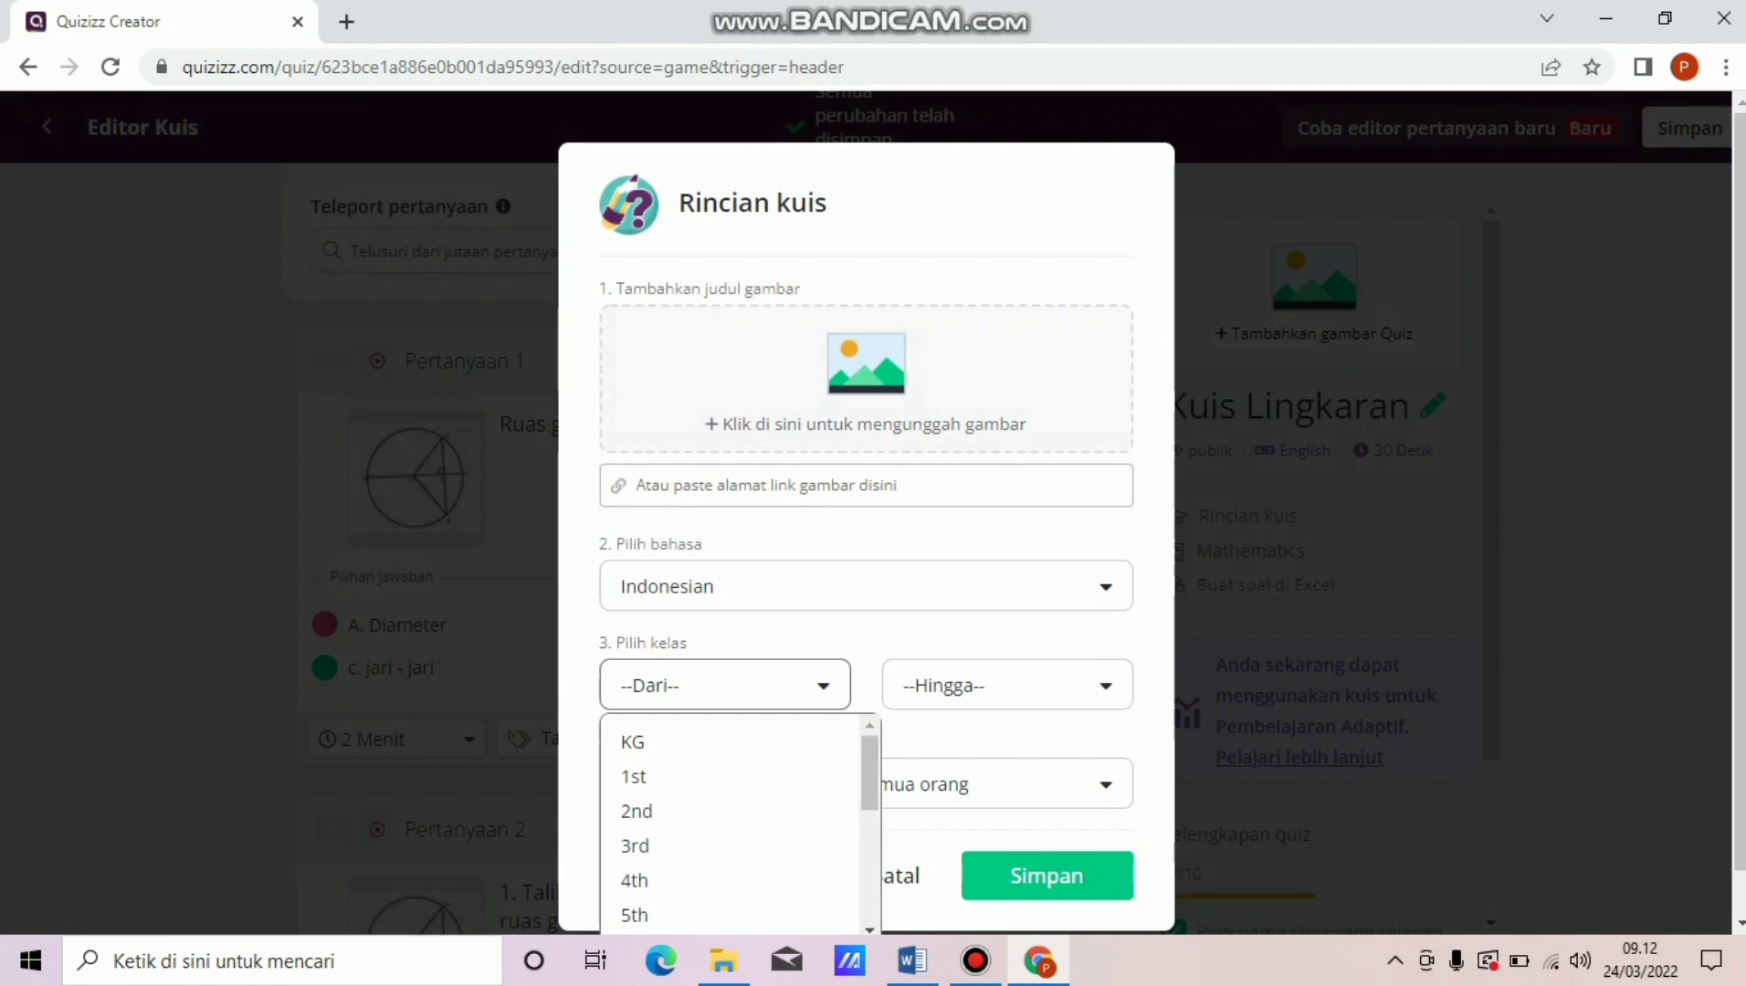
{"action": "scroll", "coordinate": [731, 822], "scroll_direction": "down", "scroll_amount": 3}
{"action": "scroll", "coordinate": [731, 823], "scroll_direction": "down", "scroll_amount": 2}
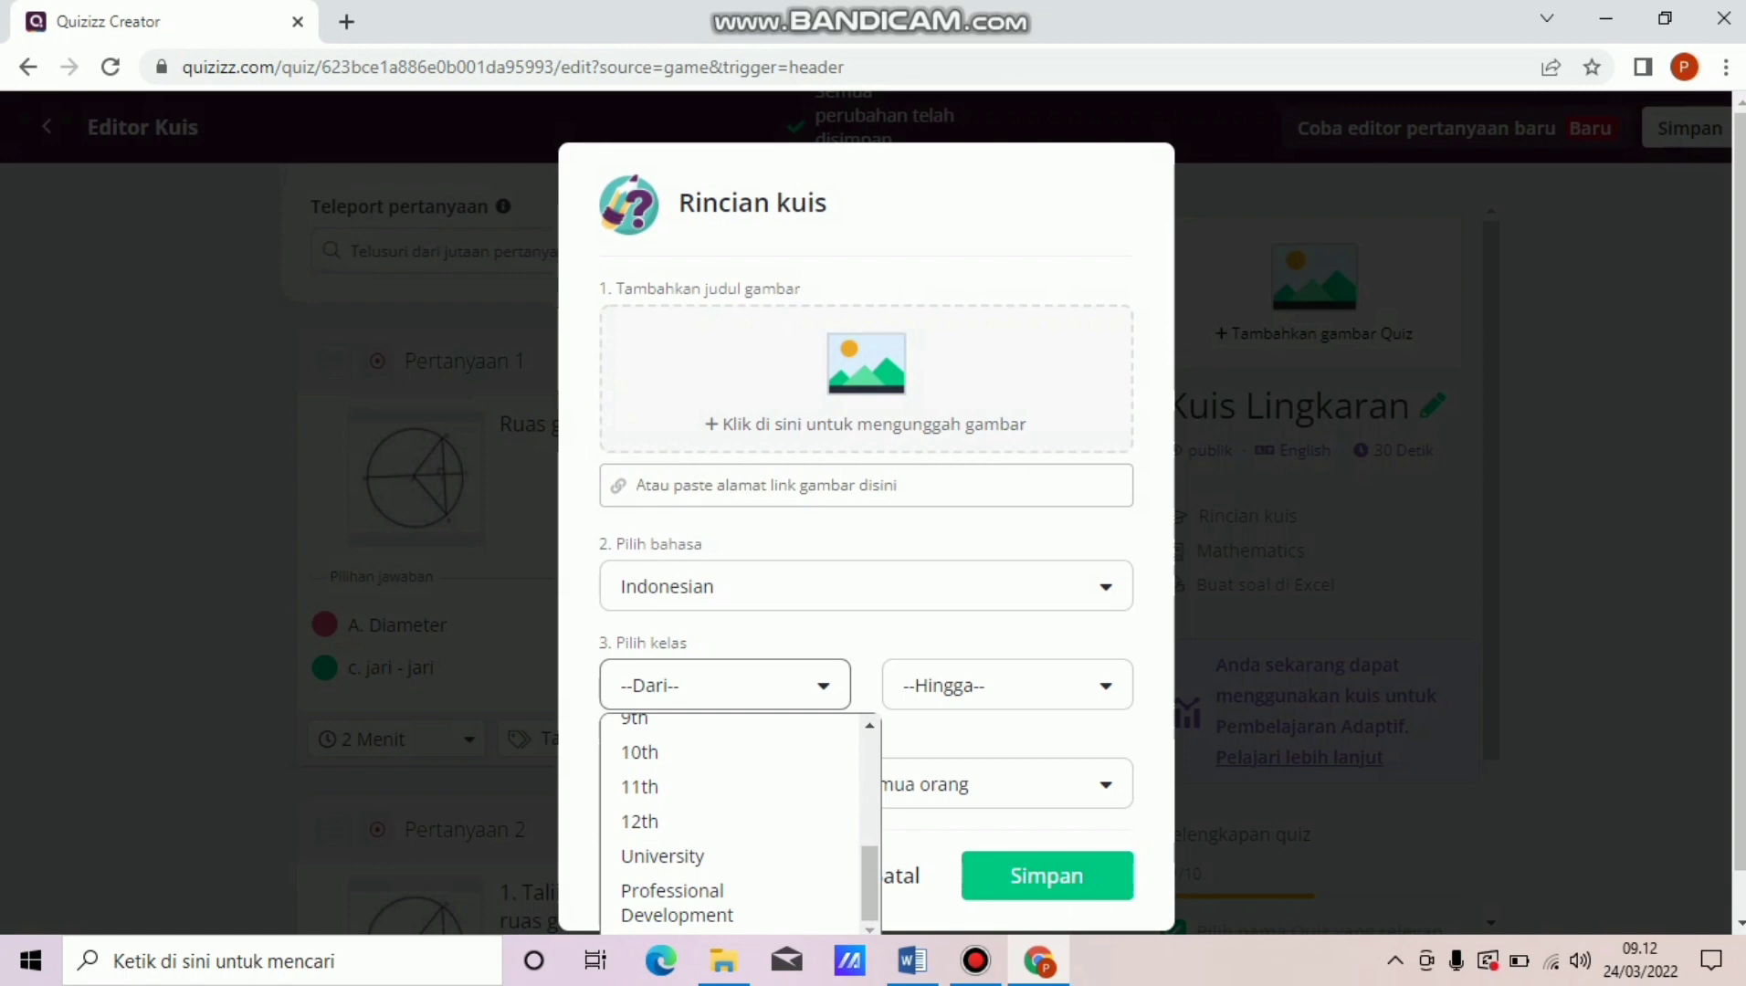
{"action": "scroll", "coordinate": [731, 822], "scroll_direction": "up", "scroll_amount": 2}
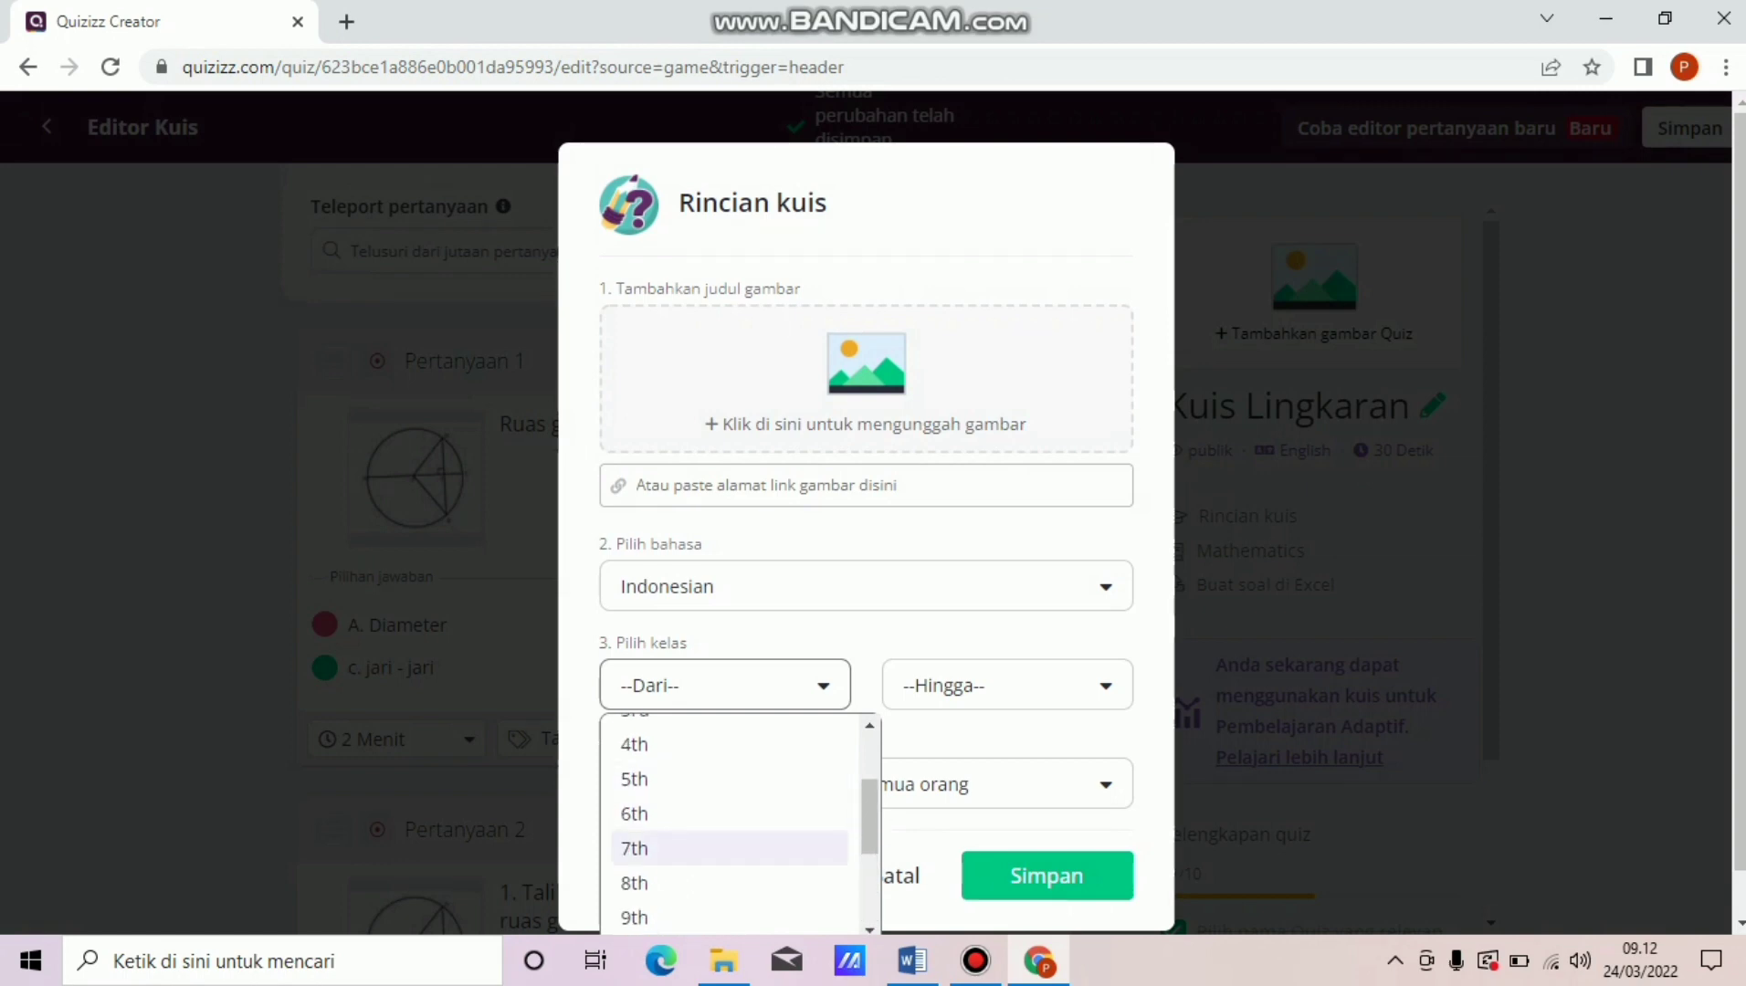
{"action": "left_click", "coordinate": [640, 848]}
{"action": "left_click", "coordinate": [1007, 685]}
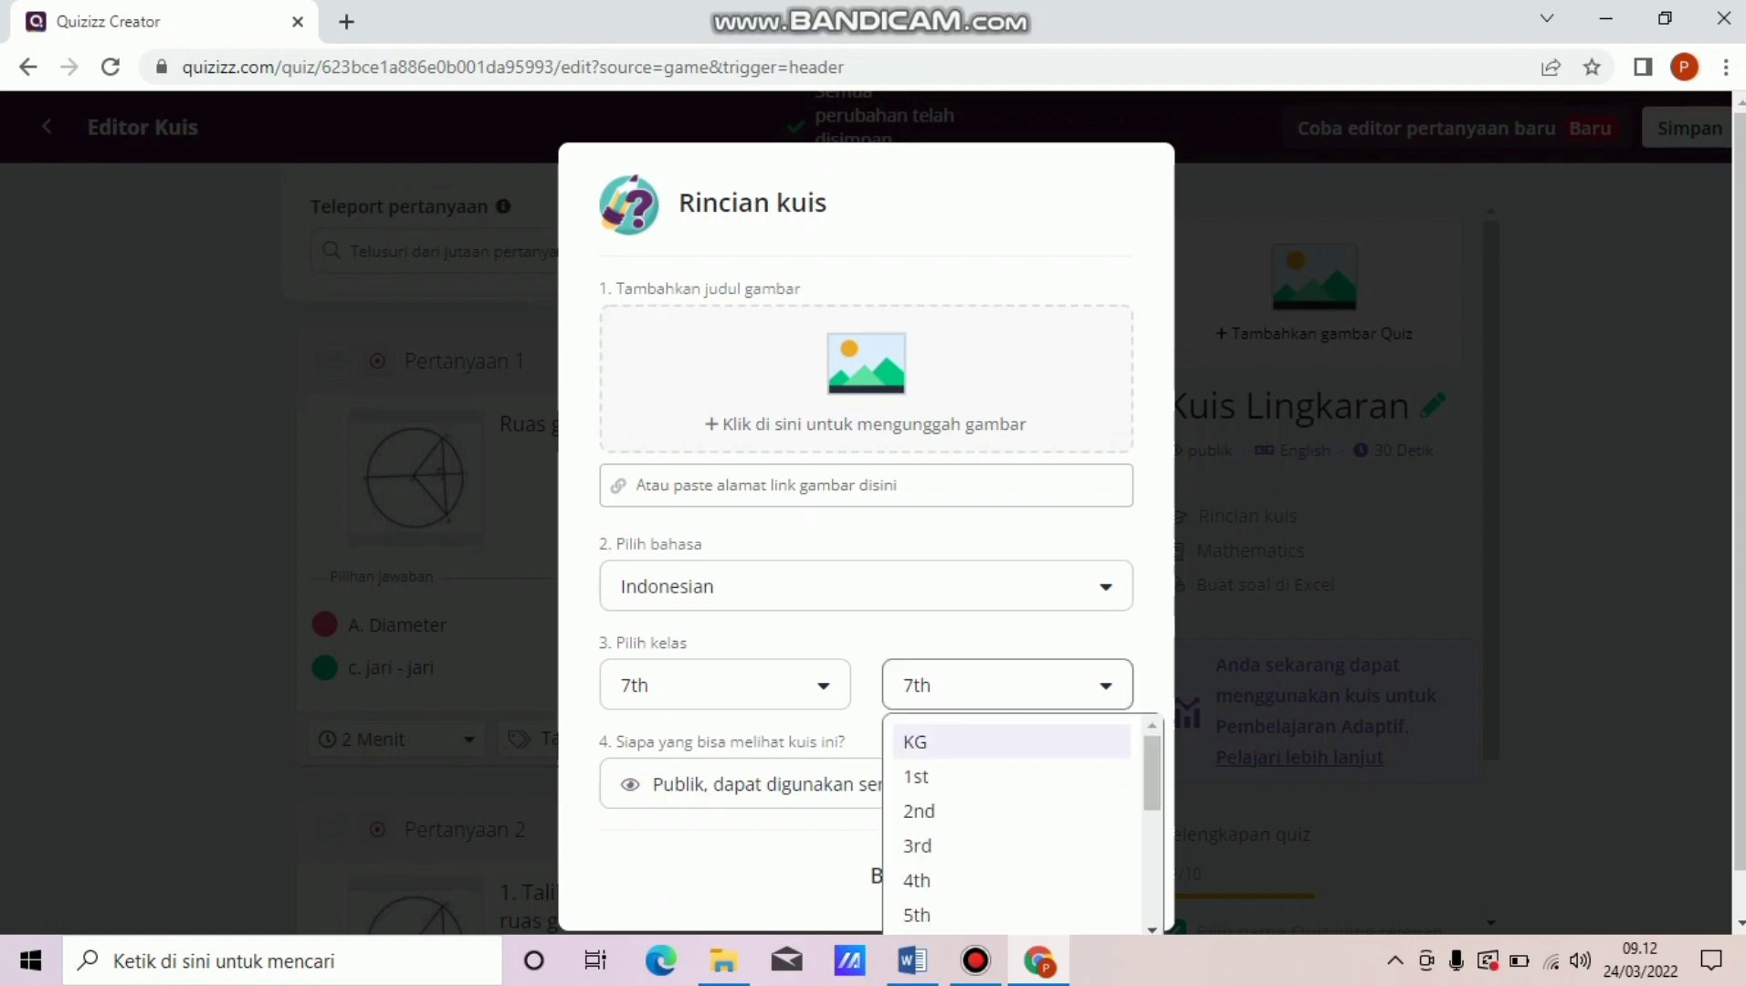
{"action": "scroll", "coordinate": [1014, 822], "scroll_direction": "down", "scroll_amount": 2}
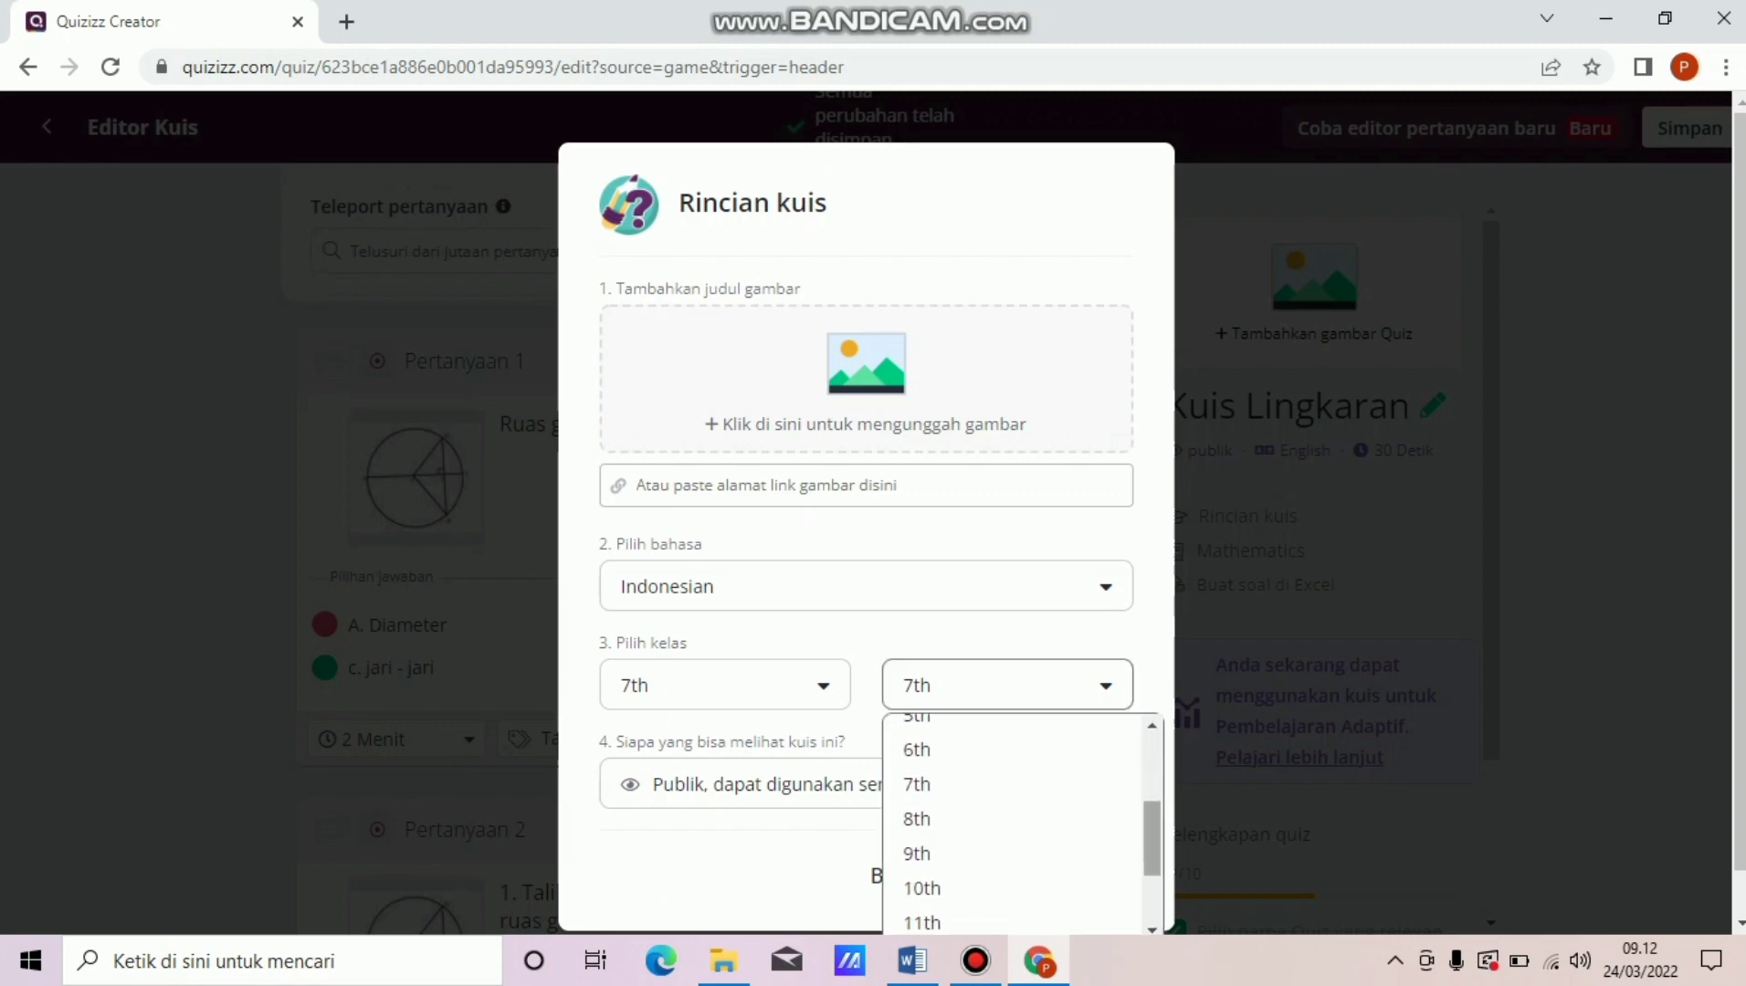
{"action": "left_click", "coordinate": [1012, 819]}
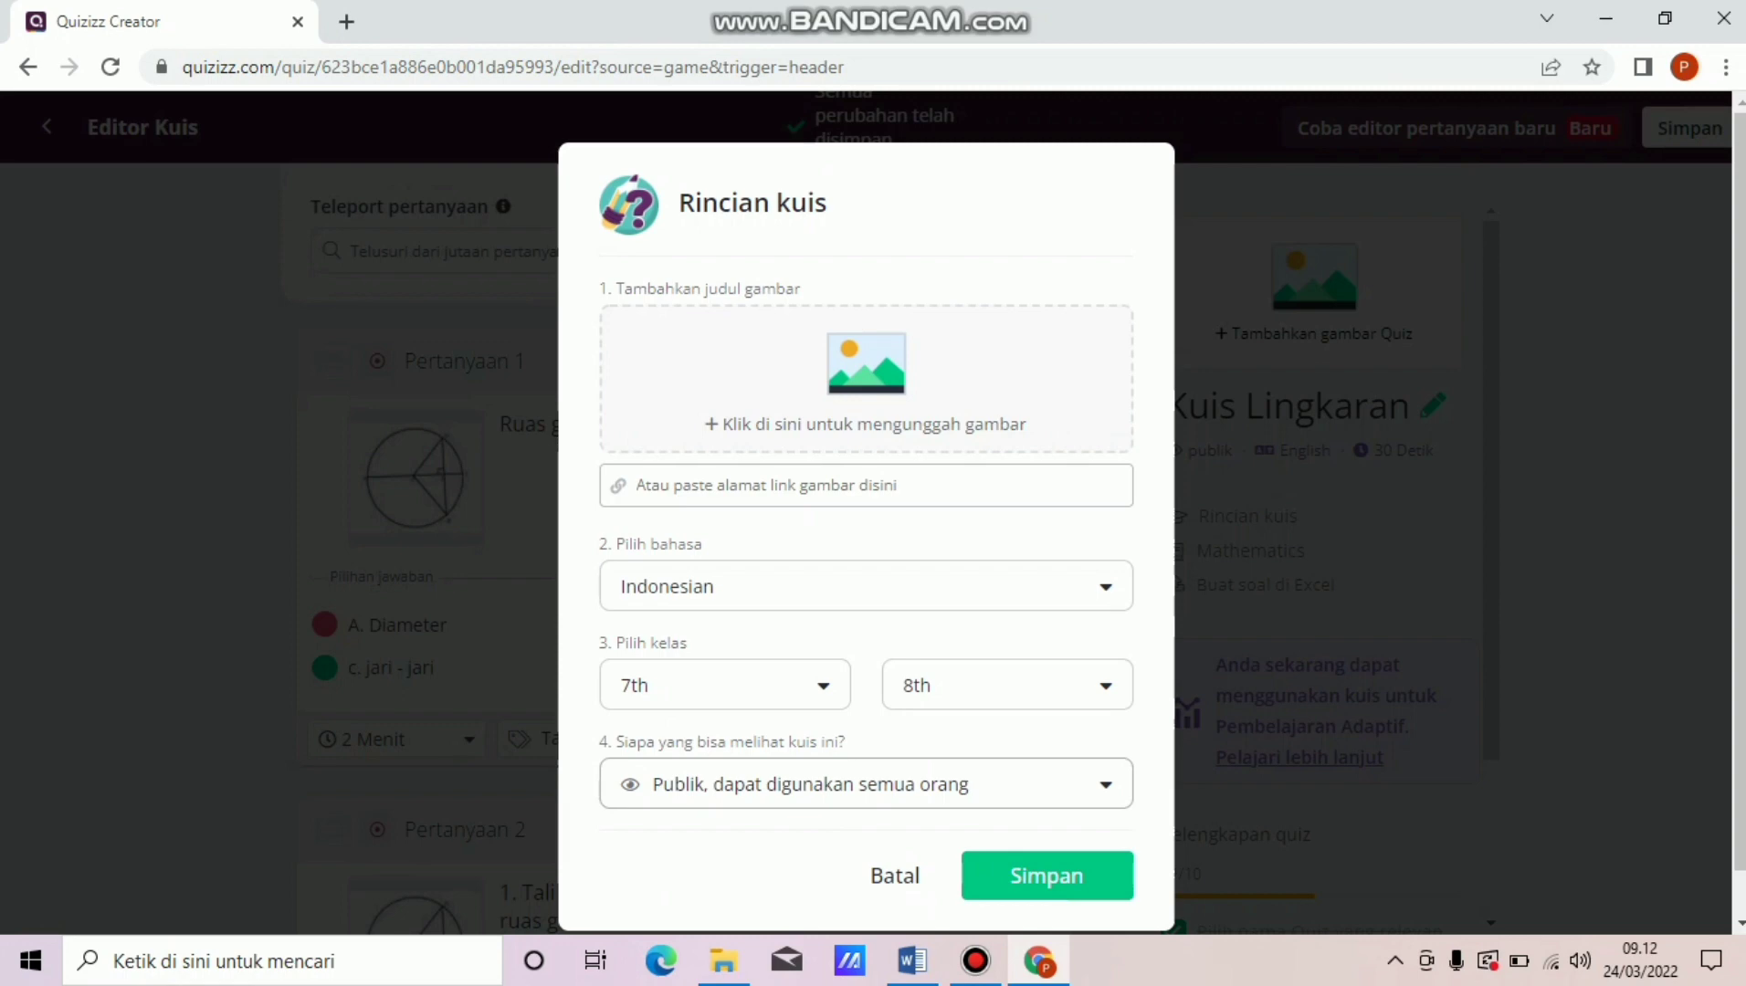
Choose public visibility, usable by everyone, for the quiz and save the quiz details.
{"action": "left_click", "coordinate": [867, 785]}
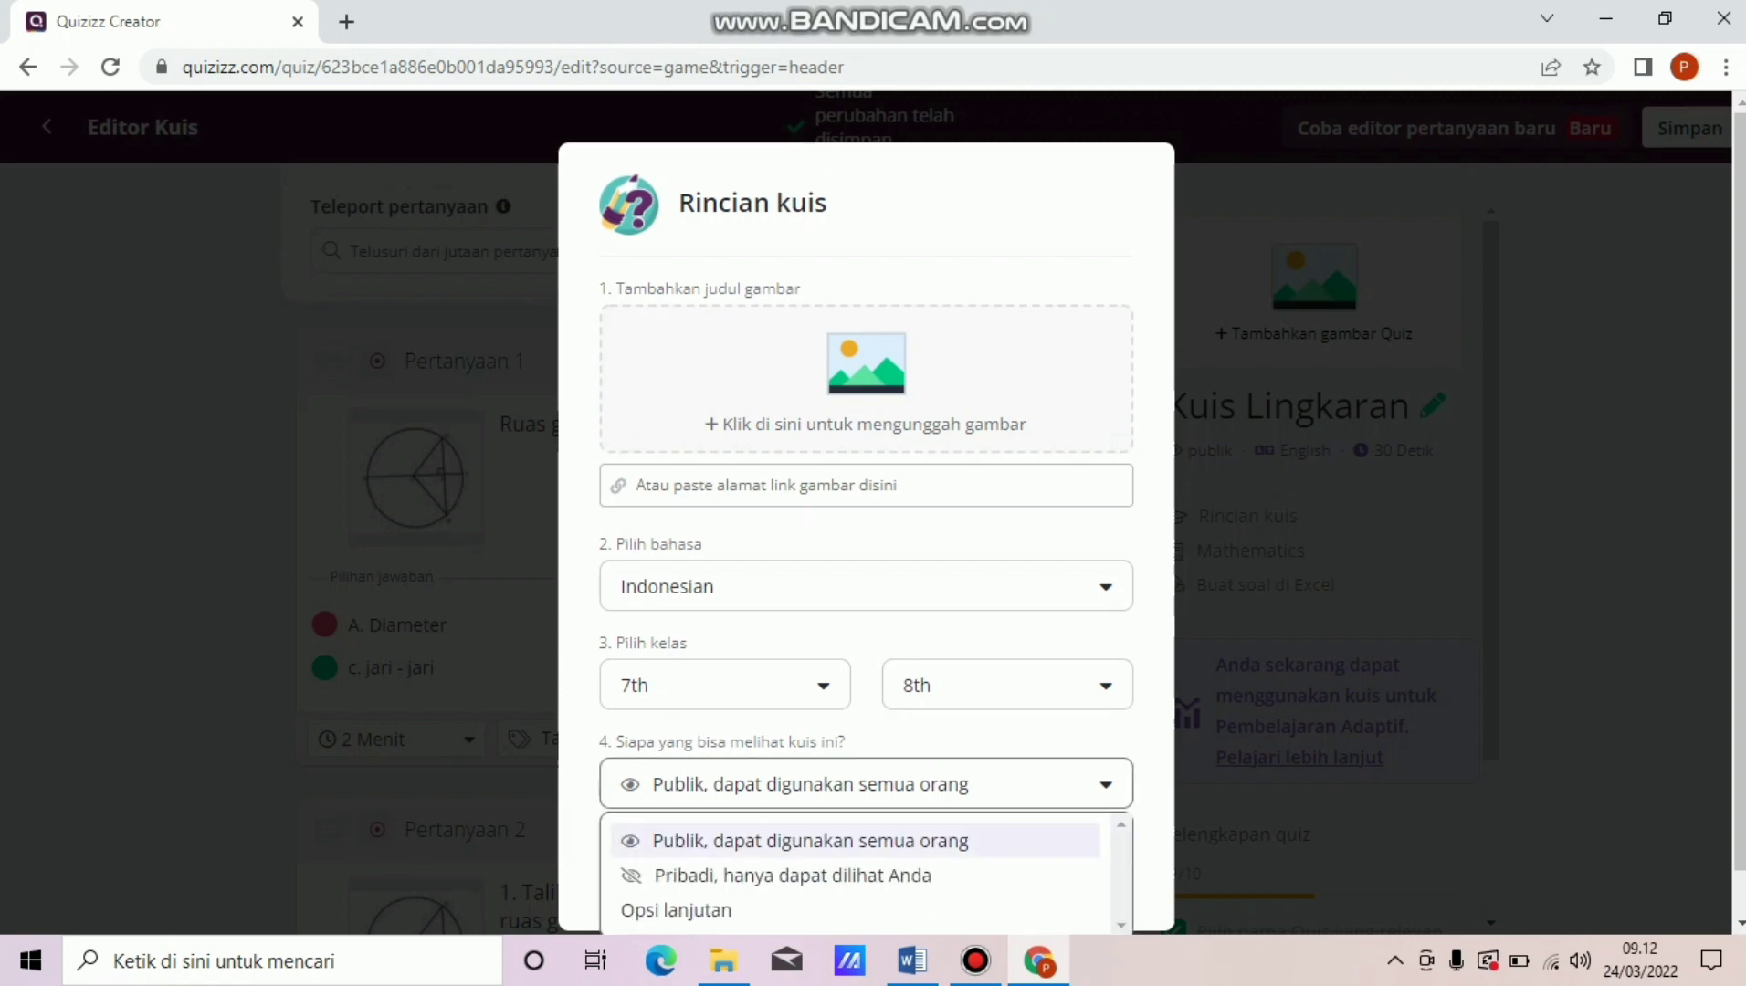
{"action": "left_click", "coordinate": [810, 840]}
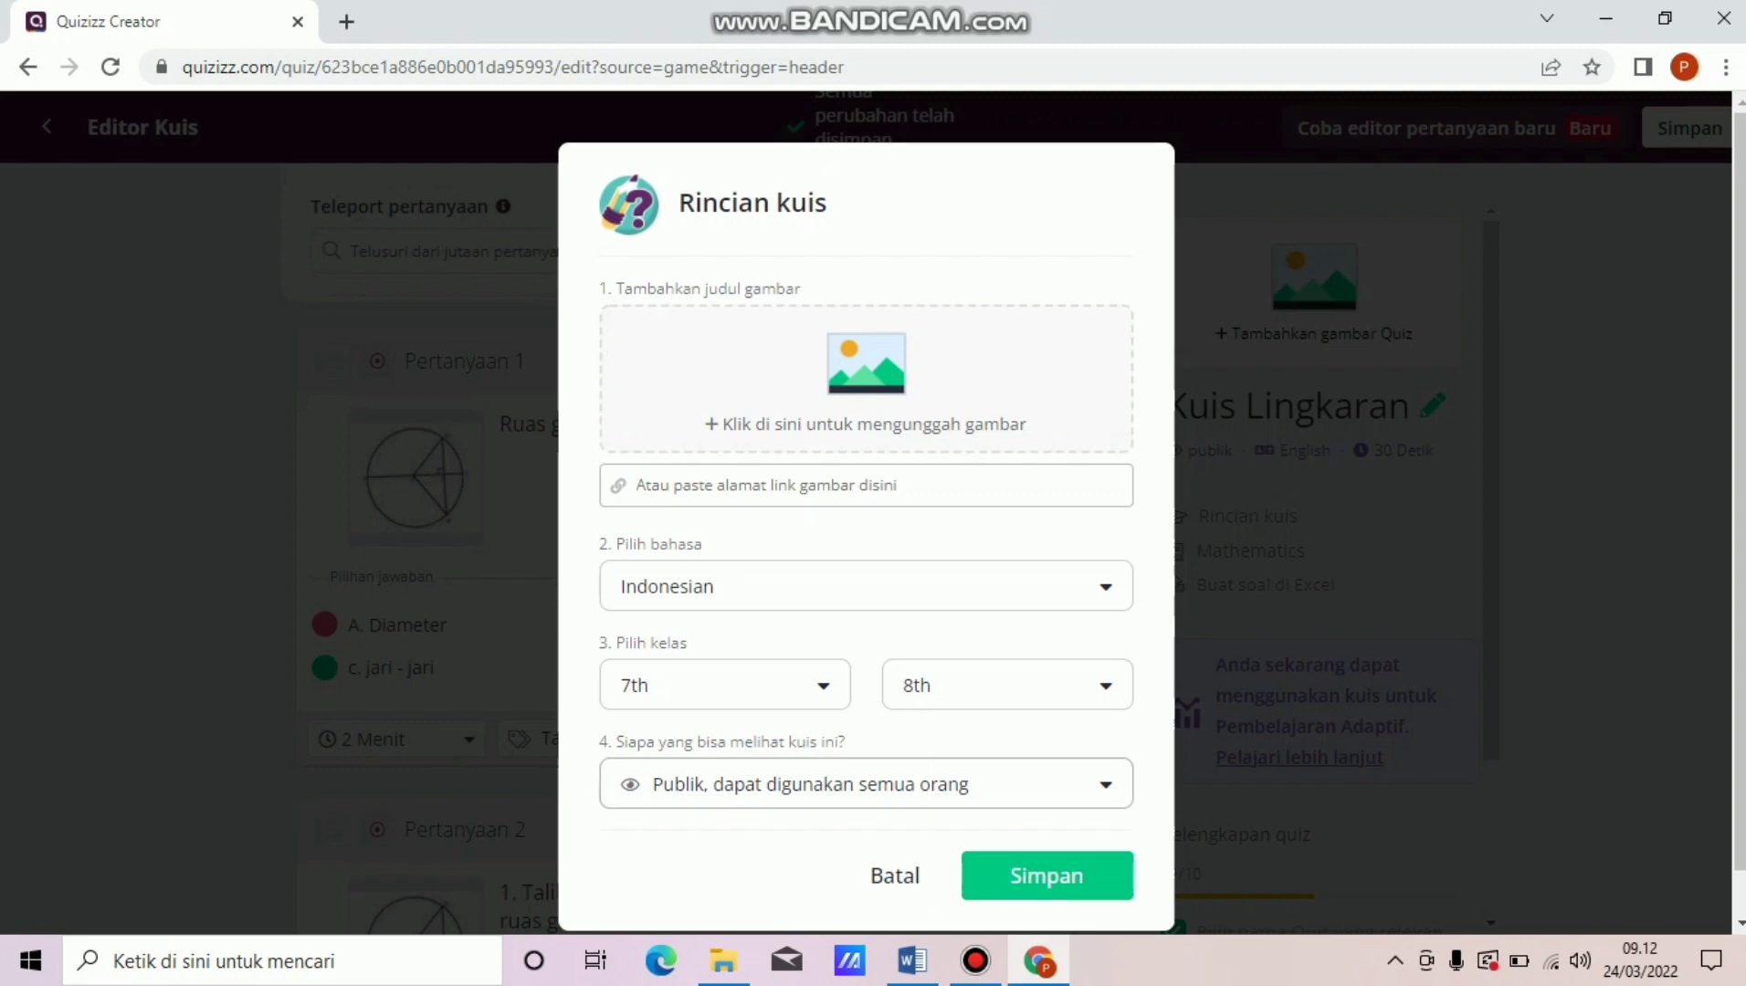
{"action": "left_click", "coordinate": [1046, 876]}
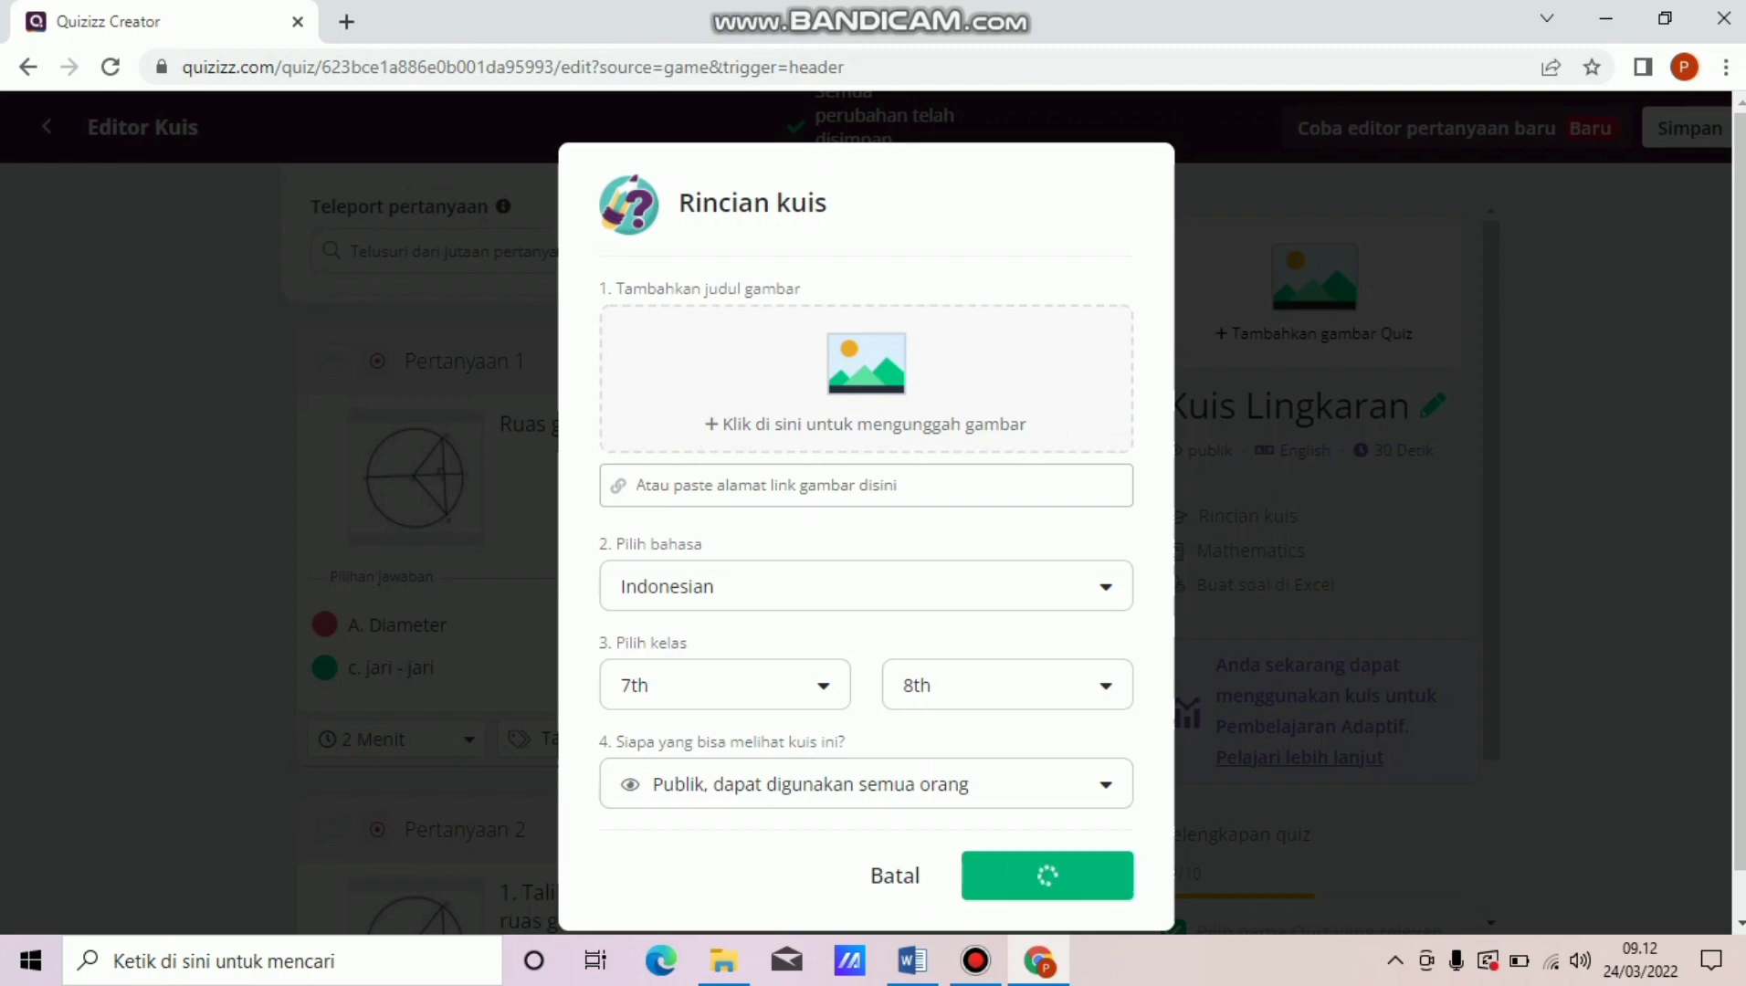